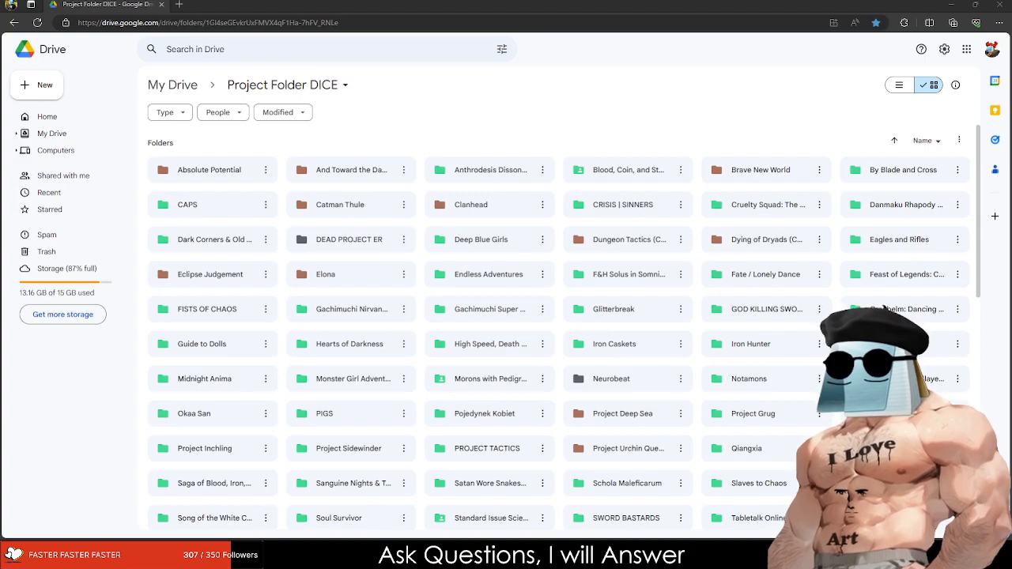
Step: Switch to the Affinity Publisher document and look back through its pages to the "War on the Relic Frontier" cover
{"action": "key", "text": "alt+Tab"}
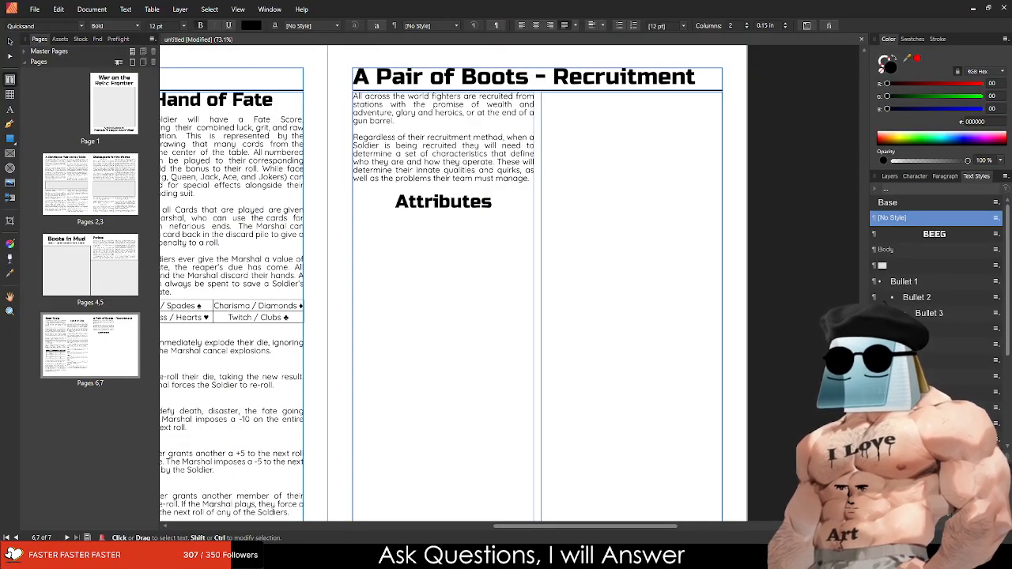
{"action": "scroll", "coordinate": [454, 284], "scroll_direction": "up", "scroll_amount": 15}
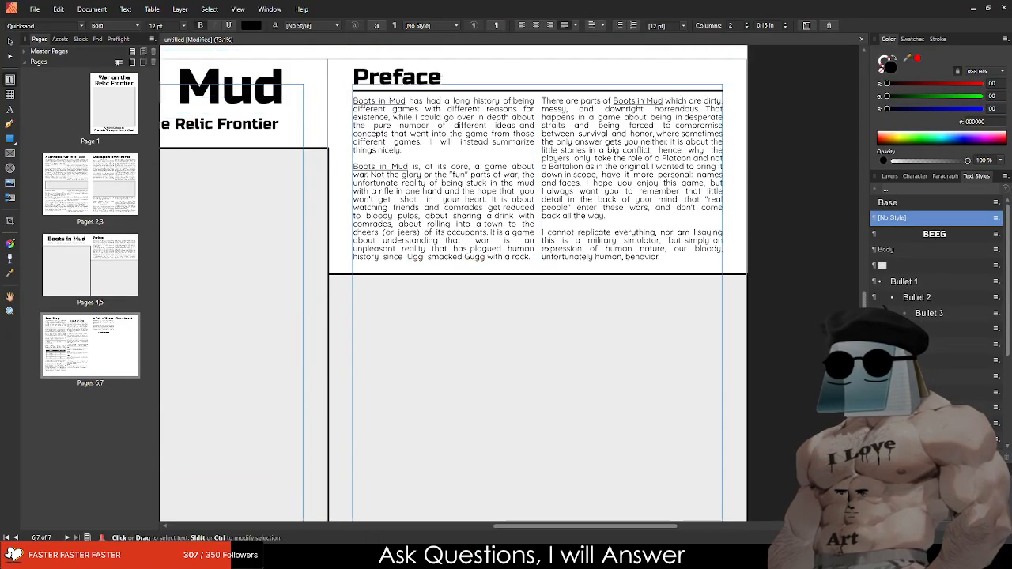
{"action": "scroll", "coordinate": [453, 283], "scroll_direction": "up", "scroll_amount": 12}
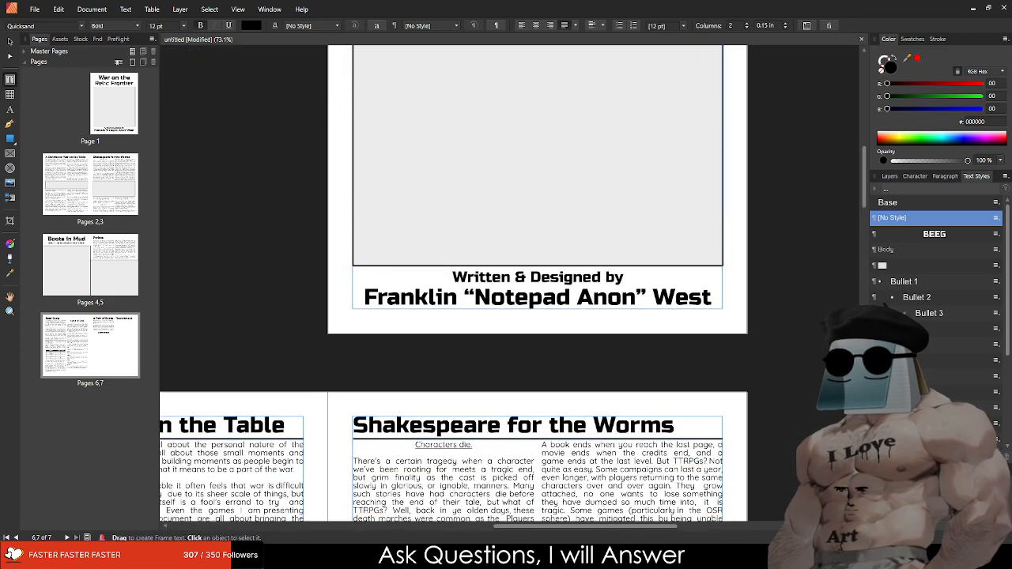
{"action": "scroll", "coordinate": [538, 283], "scroll_direction": "up", "scroll_amount": 3}
{"action": "left_click_drag", "start_coordinate": [590, 141], "coordinate": [519, 178]}
{"action": "scroll", "coordinate": [518, 179], "scroll_direction": "up", "scroll_amount": 2}
{"action": "scroll", "coordinate": [516, 180], "scroll_direction": "down", "scroll_amount": 2}
{"action": "scroll", "coordinate": [409, 199], "scroll_direction": "up", "scroll_amount": 2}
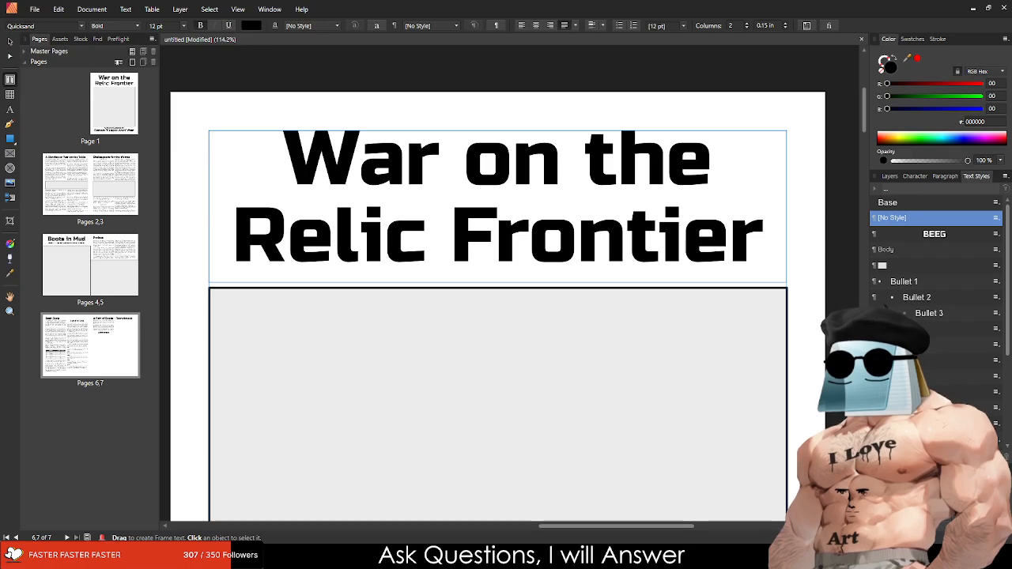
Step: Switch to Google Drive in the browser and open the Flagbearer document from the PROJECT TACTICS folder
{"action": "key", "text": "alt+Tab"}
{"action": "key", "text": "alt+Tab"}
{"action": "key", "text": "alt+Tab"}
{"action": "key", "text": "alt+Tab"}
{"action": "key", "text": "alt+Tab"}
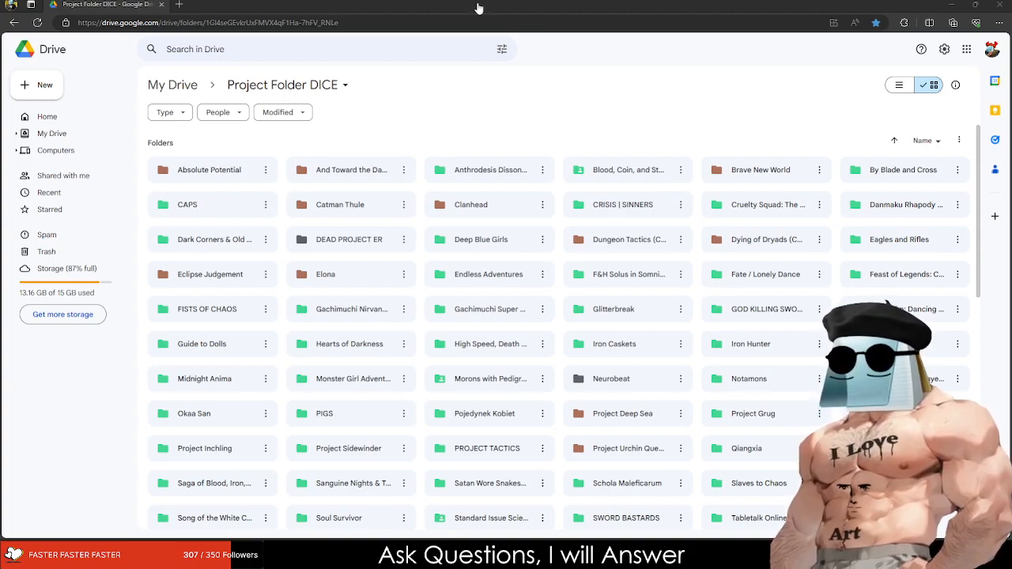
{"action": "left_click", "coordinate": [194, 277]}
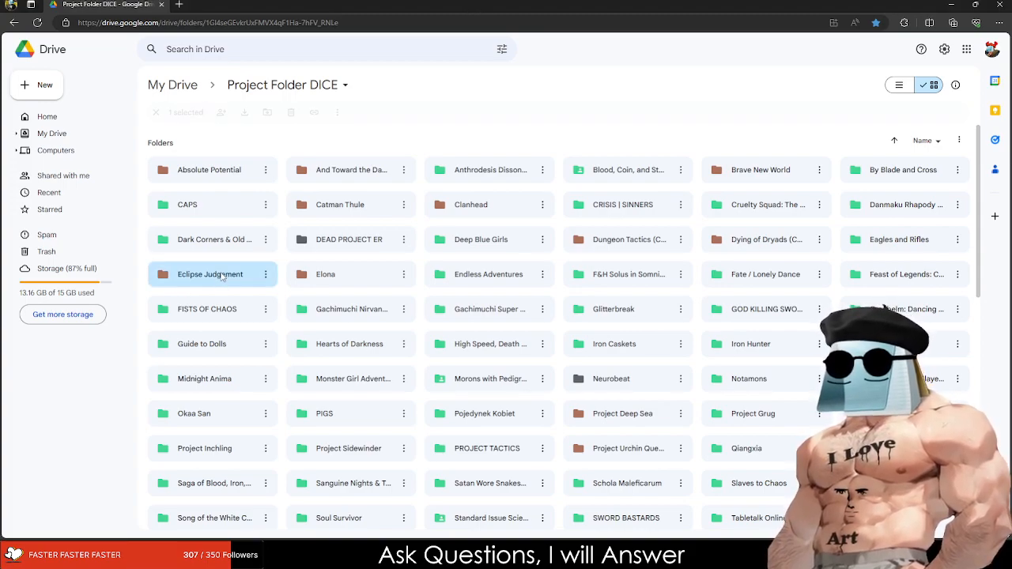
{"action": "scroll", "coordinate": [379, 336], "scroll_direction": "down", "scroll_amount": 2}
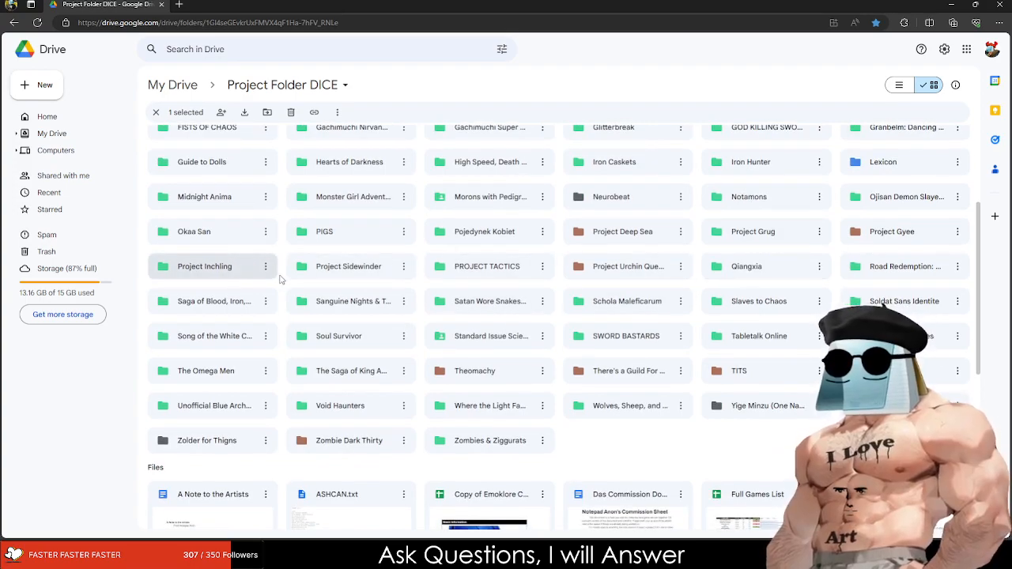
{"action": "double_click", "coordinate": [514, 271]}
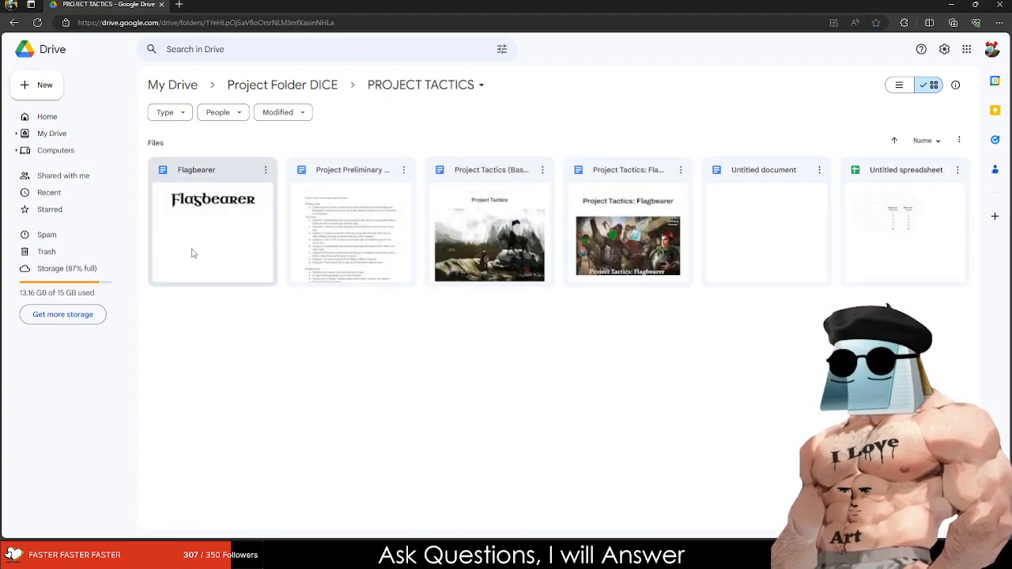
{"action": "double_click", "coordinate": [192, 251]}
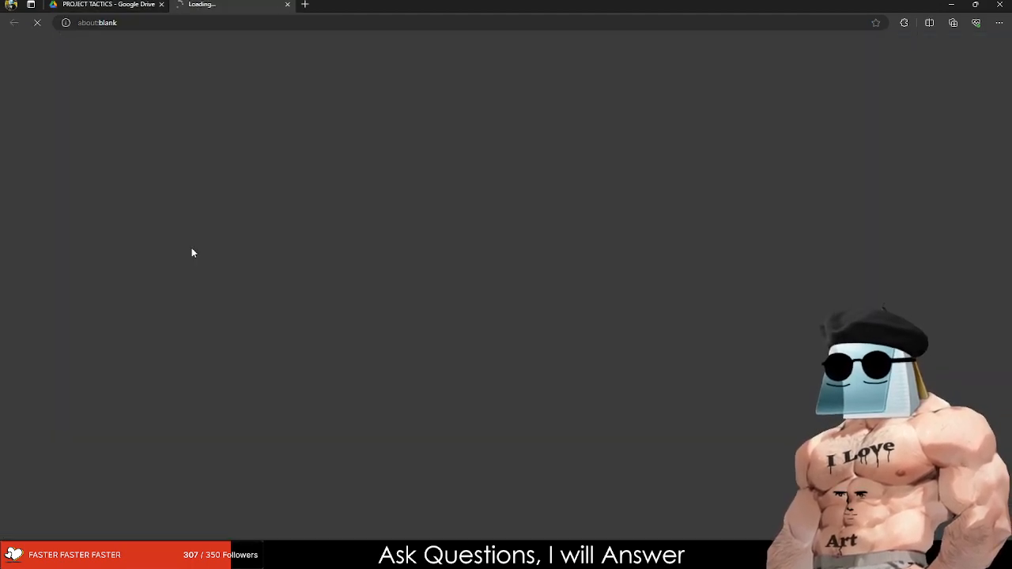
Step: Set the Flagbearer document's zoom to 200%
{"action": "scroll", "coordinate": [399, 239], "scroll_direction": "down", "scroll_amount": 2}
{"action": "scroll", "coordinate": [399, 239], "scroll_direction": "down", "scroll_amount": 5}
{"action": "scroll", "coordinate": [359, 317], "scroll_direction": "up", "scroll_amount": 8}
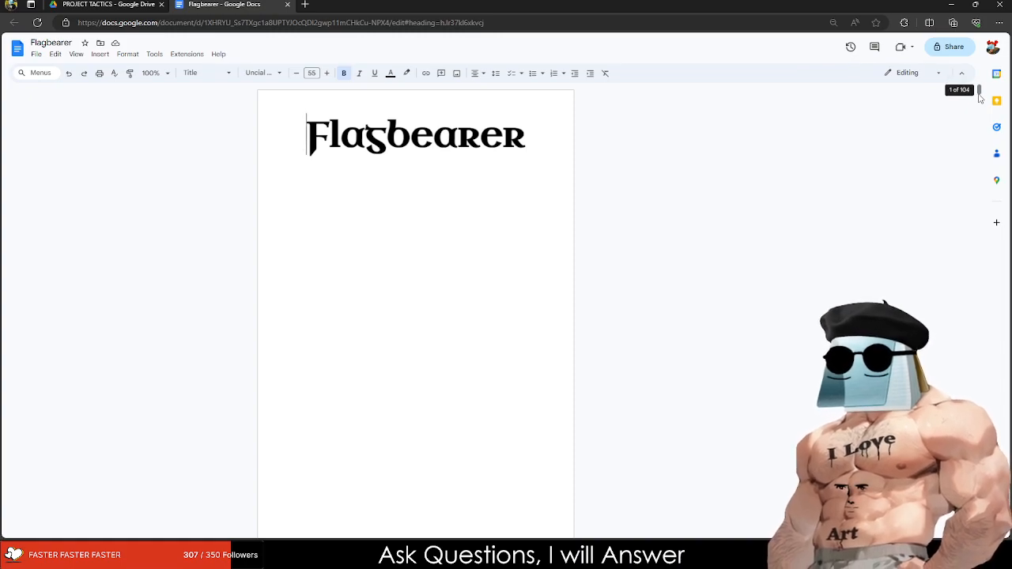
{"action": "left_click_drag", "start_coordinate": [979, 96], "coordinate": [940, 96]}
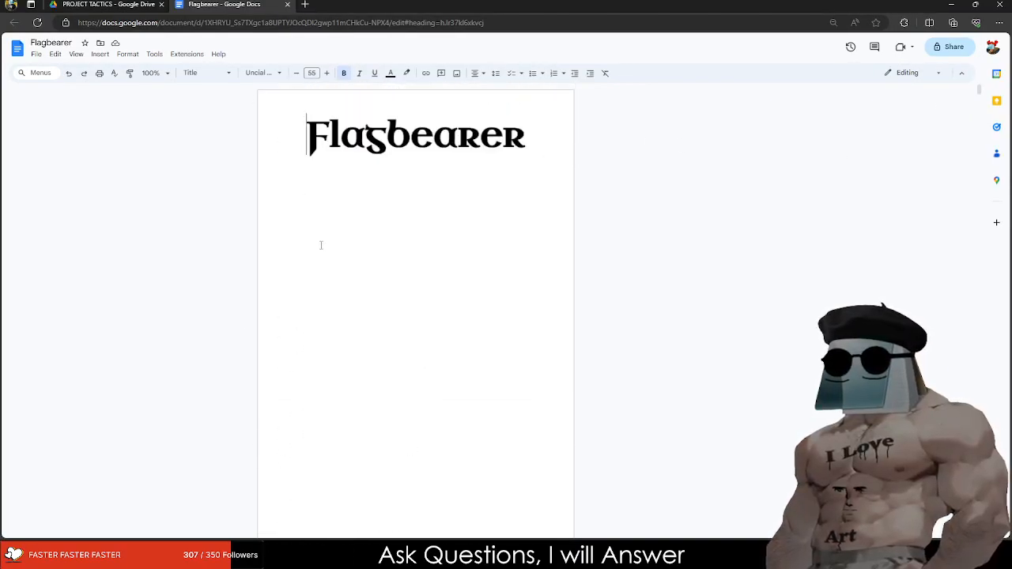
{"action": "left_click", "coordinate": [153, 73]}
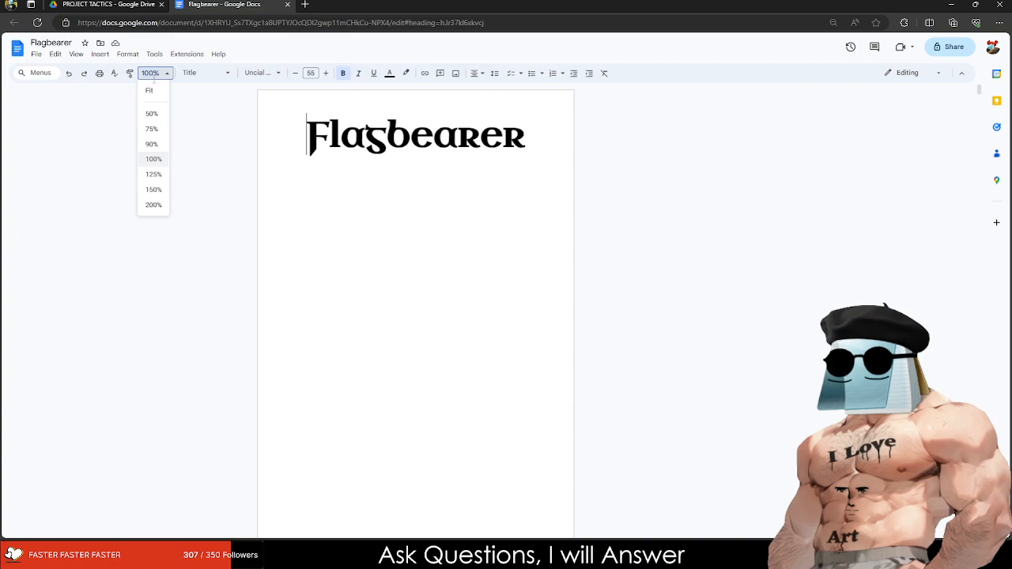
{"action": "left_click", "coordinate": [153, 205]}
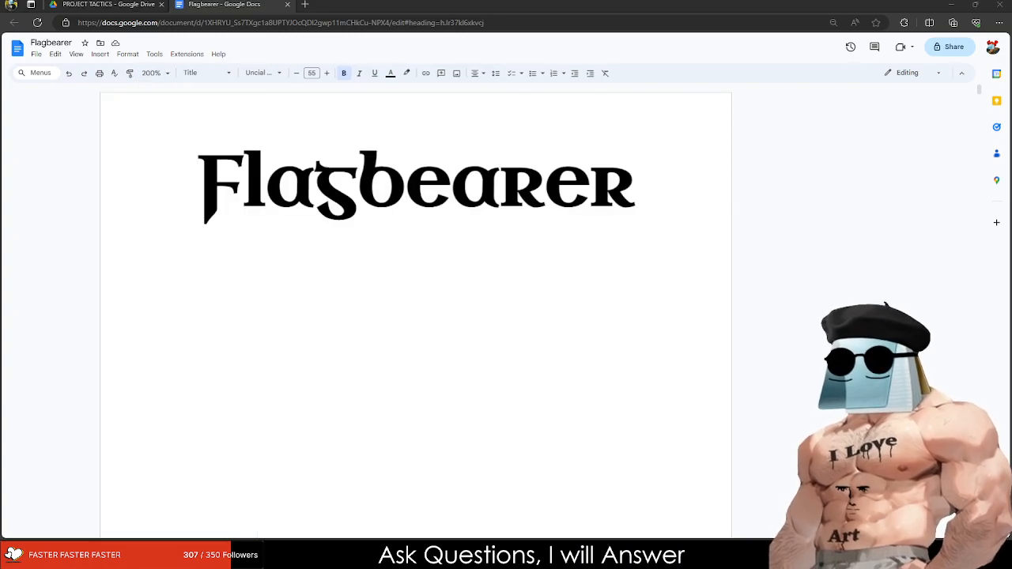
Step: Examine the Flagbearer table of contents, preface, basic rules and squad orders pages
{"action": "scroll", "coordinate": [415, 317], "scroll_direction": "down", "scroll_amount": 15}
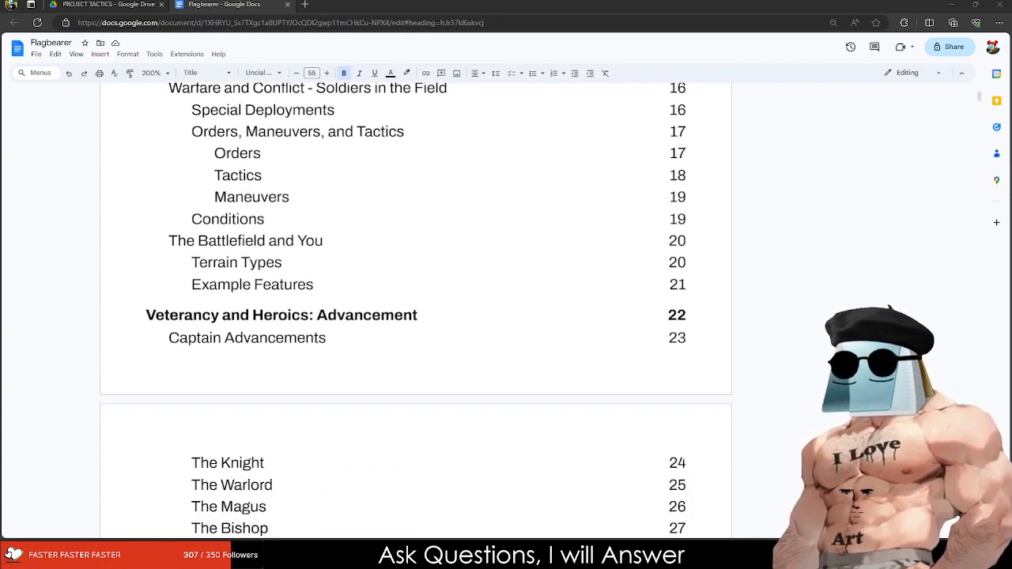
{"action": "scroll", "coordinate": [416, 316], "scroll_direction": "down", "scroll_amount": 20}
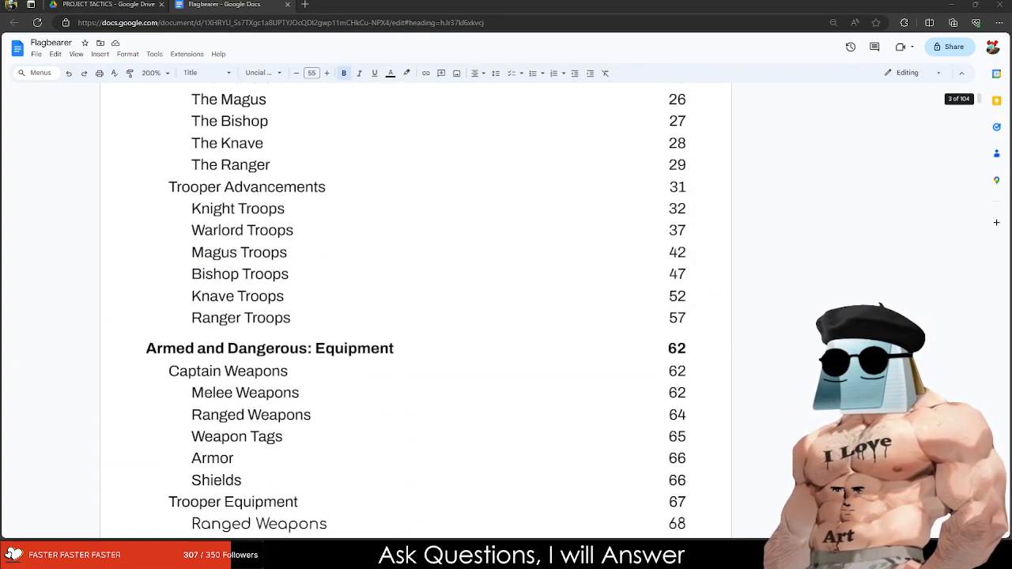
{"action": "scroll", "coordinate": [415, 316], "scroll_direction": "up", "scroll_amount": 3}
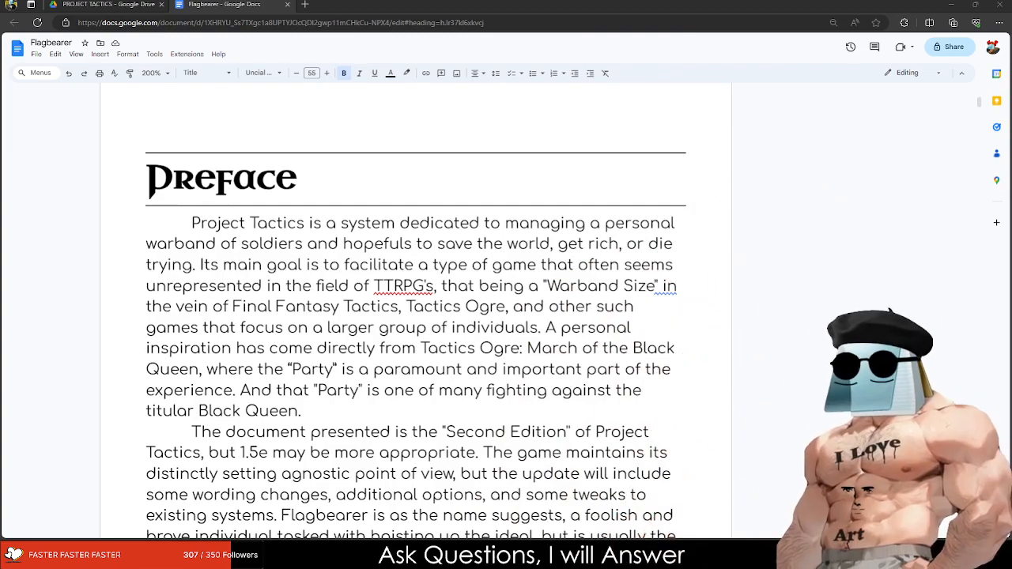
{"action": "scroll", "coordinate": [474, 300], "scroll_direction": "down", "scroll_amount": 15}
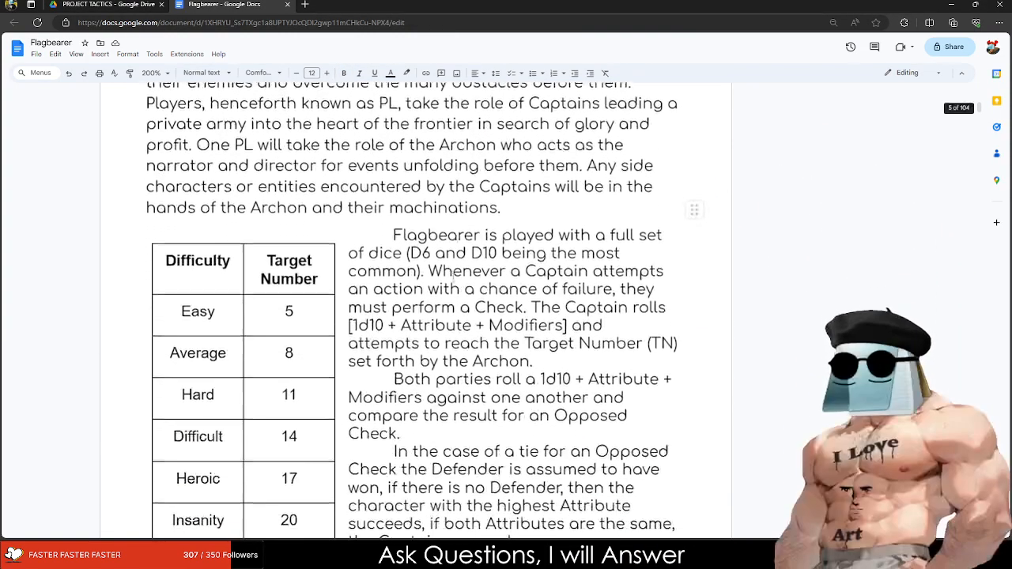
{"action": "scroll", "coordinate": [474, 332], "scroll_direction": "up", "scroll_amount": 20}
{"action": "scroll", "coordinate": [499, 392], "scroll_direction": "down", "scroll_amount": 20}
{"action": "scroll", "coordinate": [392, 503], "scroll_direction": "down", "scroll_amount": 20}
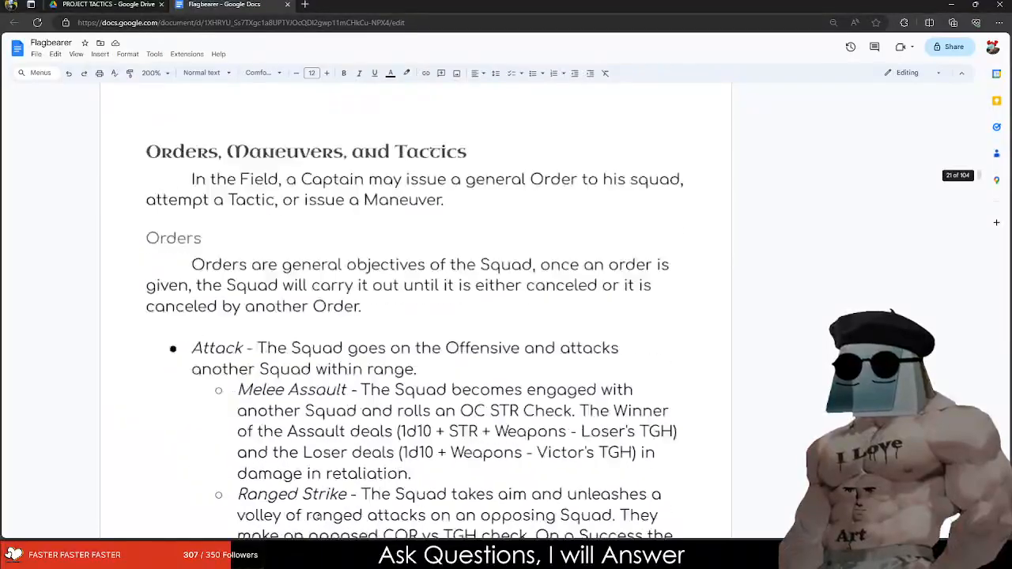
{"action": "scroll", "coordinate": [319, 475], "scroll_direction": "down", "scroll_amount": 20}
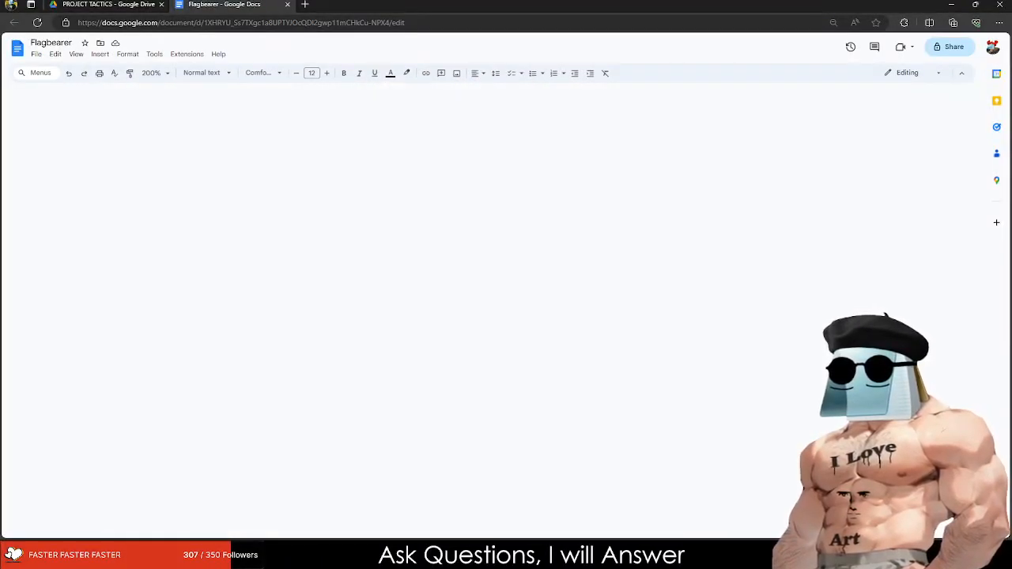
Step: Look back through the troop, conditions and orders pages and select the heading "Warfare and Conflict – Soldiers in the Field"
{"action": "scroll", "coordinate": [279, 235], "scroll_direction": "up", "scroll_amount": 20}
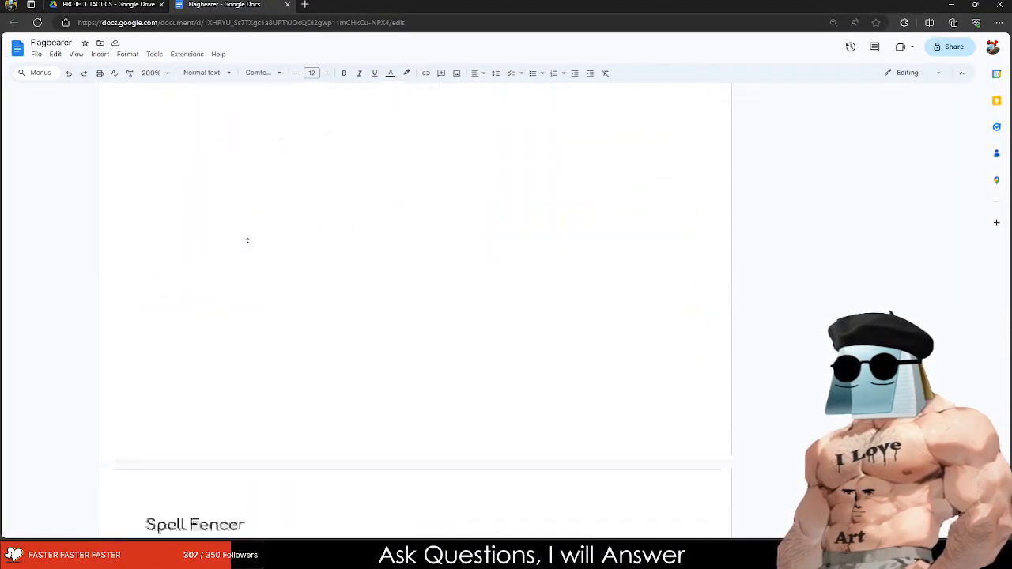
{"action": "scroll", "coordinate": [248, 230], "scroll_direction": "up", "scroll_amount": 20}
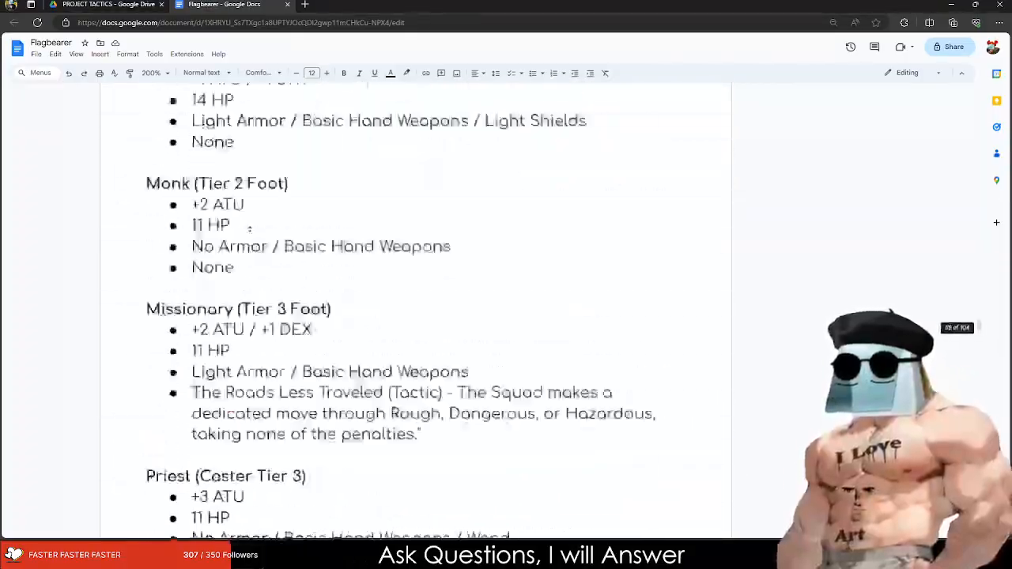
{"action": "scroll", "coordinate": [248, 231], "scroll_direction": "up", "scroll_amount": 20}
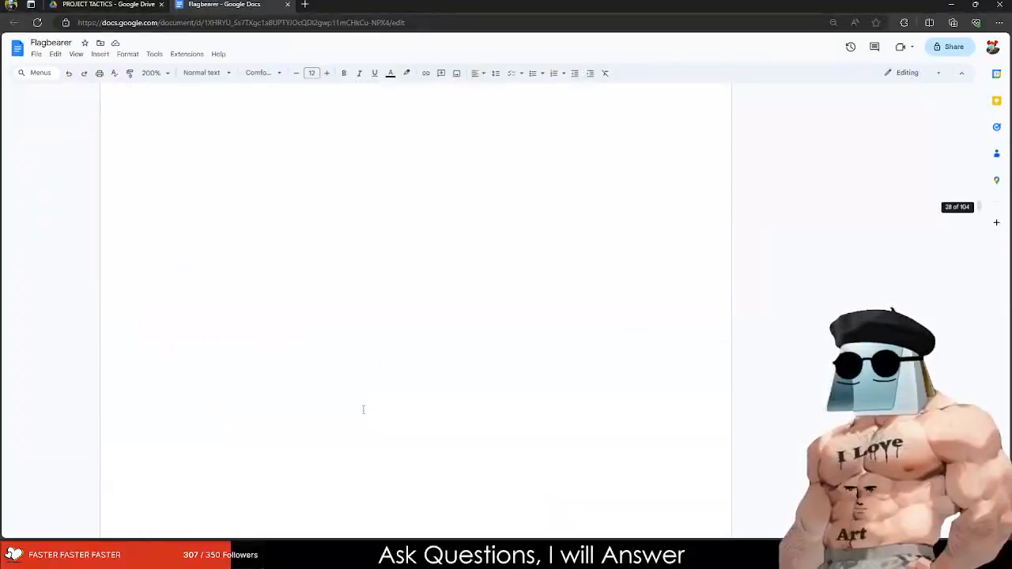
{"action": "scroll", "coordinate": [284, 261], "scroll_direction": "up", "scroll_amount": 20}
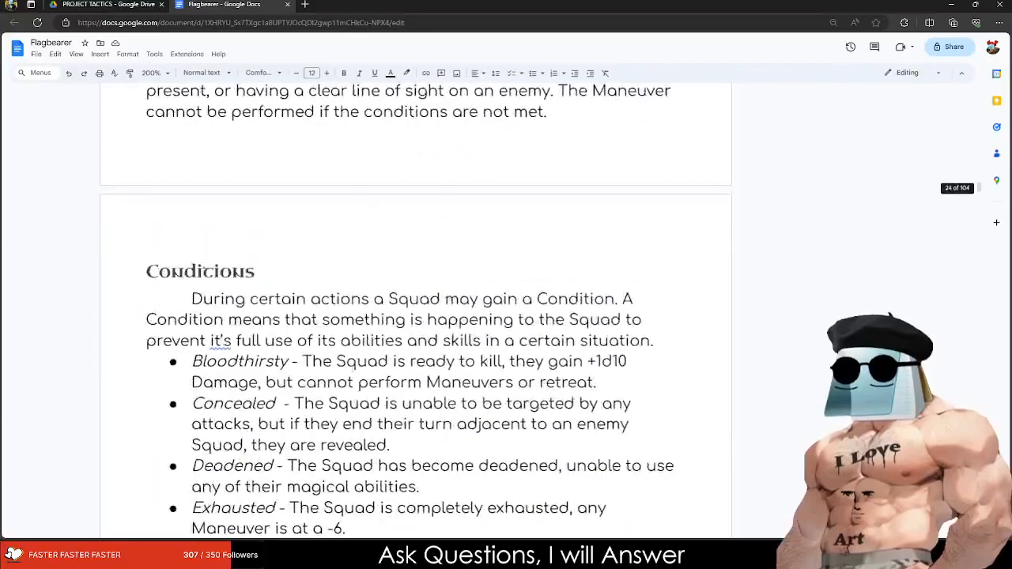
{"action": "scroll", "coordinate": [357, 381], "scroll_direction": "up", "scroll_amount": 15}
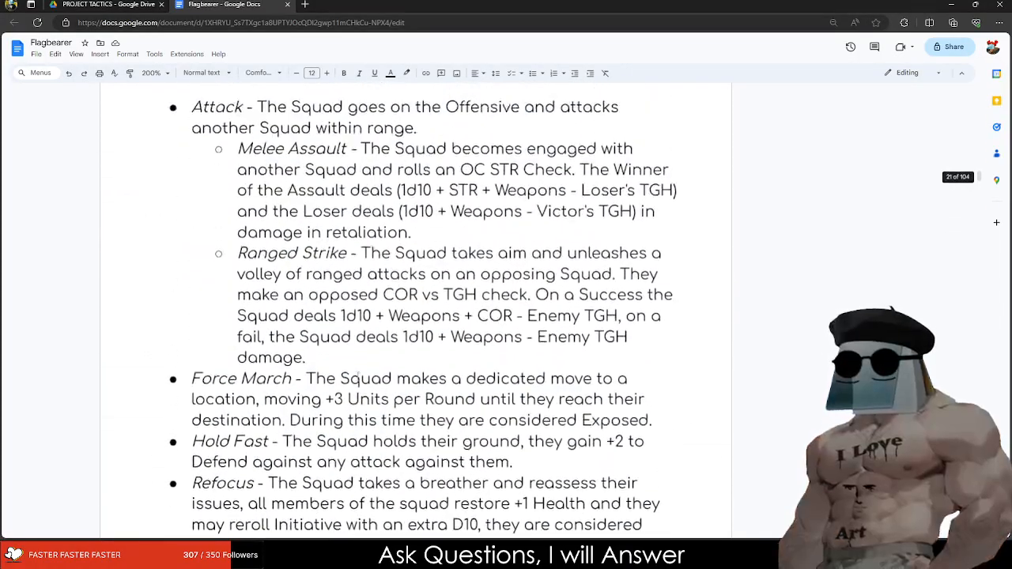
{"action": "scroll", "coordinate": [354, 366], "scroll_direction": "up", "scroll_amount": 20}
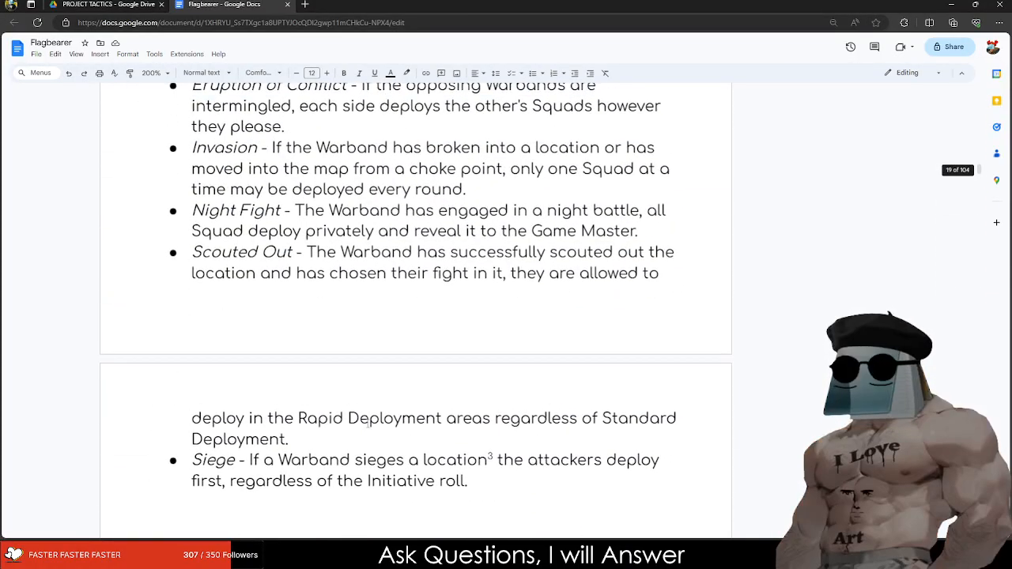
{"action": "scroll", "coordinate": [353, 407], "scroll_direction": "up", "scroll_amount": 5}
{"action": "left_click", "coordinate": [241, 400]}
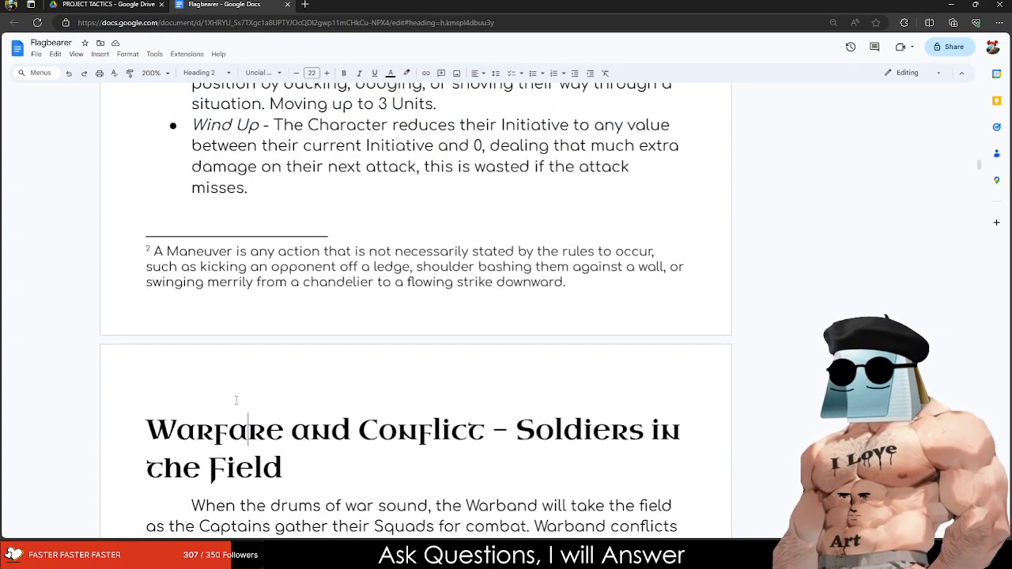
{"action": "left_click_drag", "start_coordinate": [256, 465], "coordinate": [299, 468]}
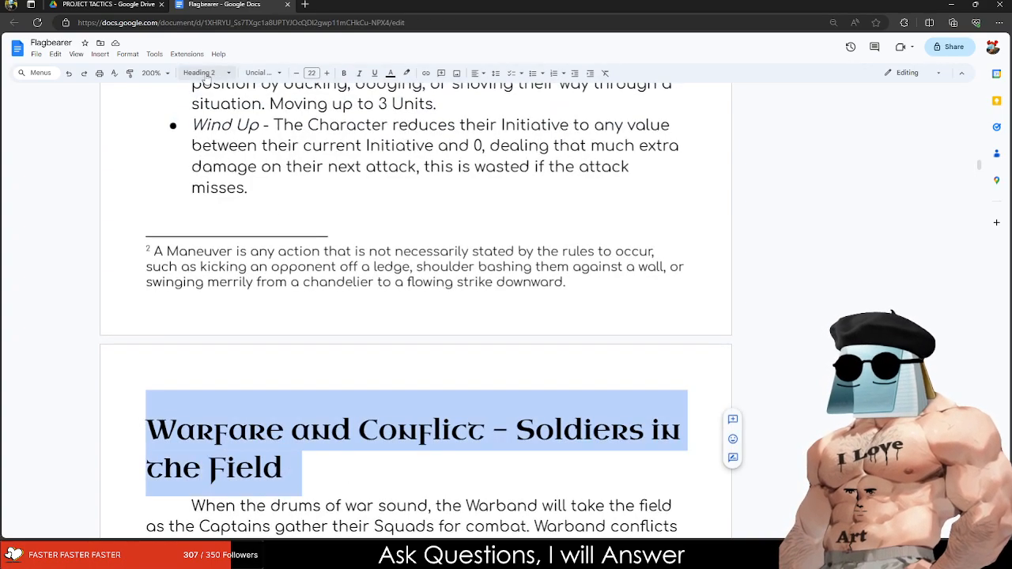
Step: Look back through the combat and Union pages and examine the Knight and Warlord class table
{"action": "scroll", "coordinate": [244, 239], "scroll_direction": "up", "scroll_amount": 20}
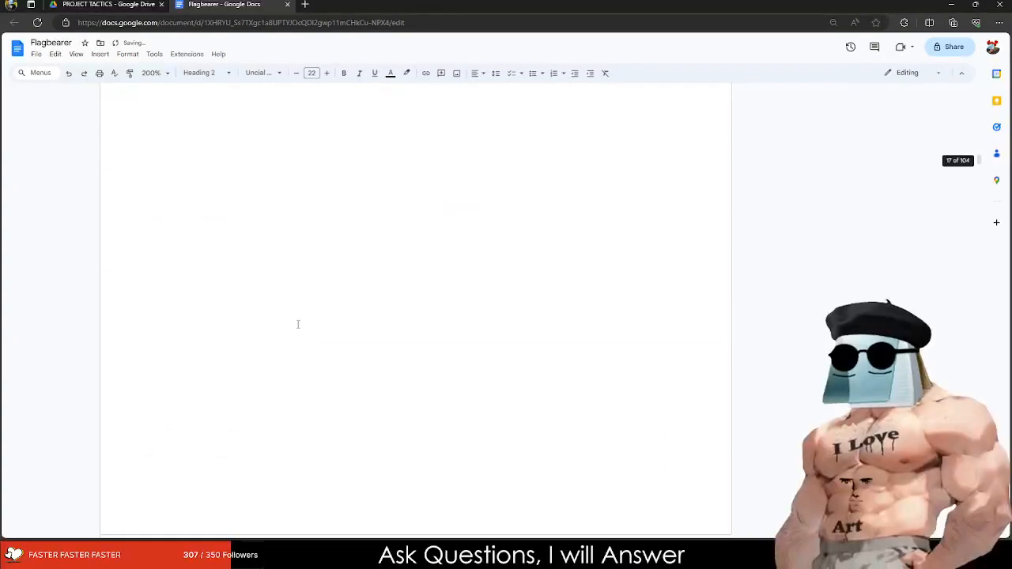
{"action": "scroll", "coordinate": [293, 324], "scroll_direction": "up", "scroll_amount": 20}
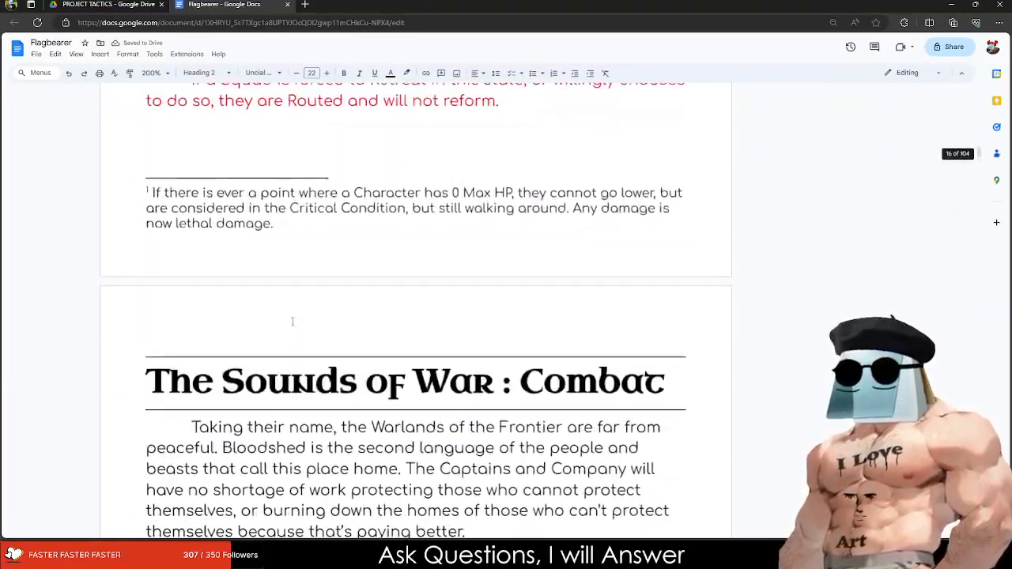
{"action": "scroll", "coordinate": [293, 322], "scroll_direction": "up", "scroll_amount": 20}
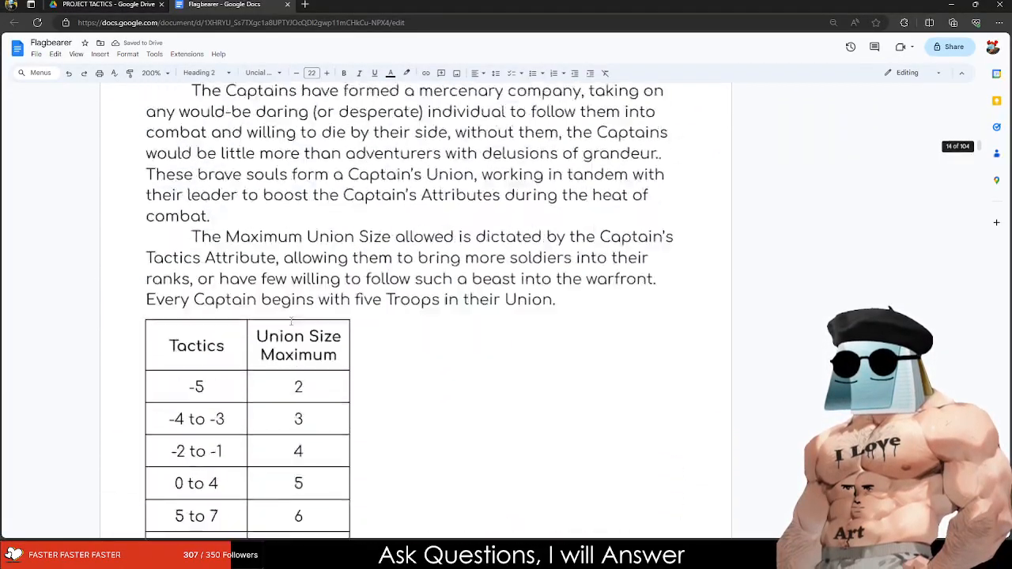
{"action": "scroll", "coordinate": [287, 331], "scroll_direction": "up", "scroll_amount": 15}
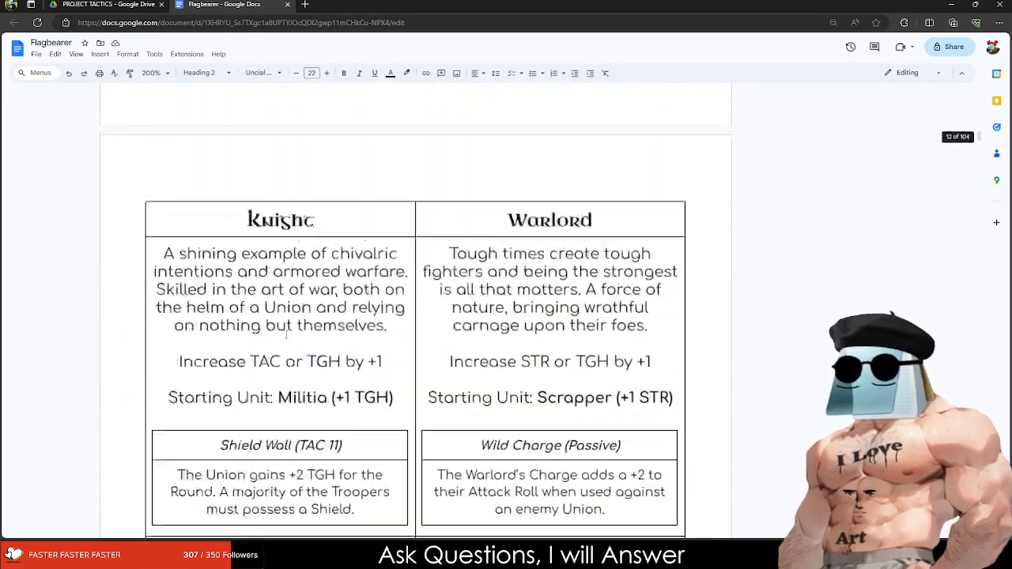
{"action": "scroll", "coordinate": [288, 339], "scroll_direction": "down", "scroll_amount": 4}
{"action": "scroll", "coordinate": [287, 337], "scroll_direction": "up", "scroll_amount": 5}
{"action": "left_click_drag", "start_coordinate": [339, 343], "coordinate": [423, 386]}
{"action": "scroll", "coordinate": [425, 390], "scroll_direction": "up", "scroll_amount": 4}
{"action": "scroll", "coordinate": [426, 390], "scroll_direction": "down", "scroll_amount": 4}
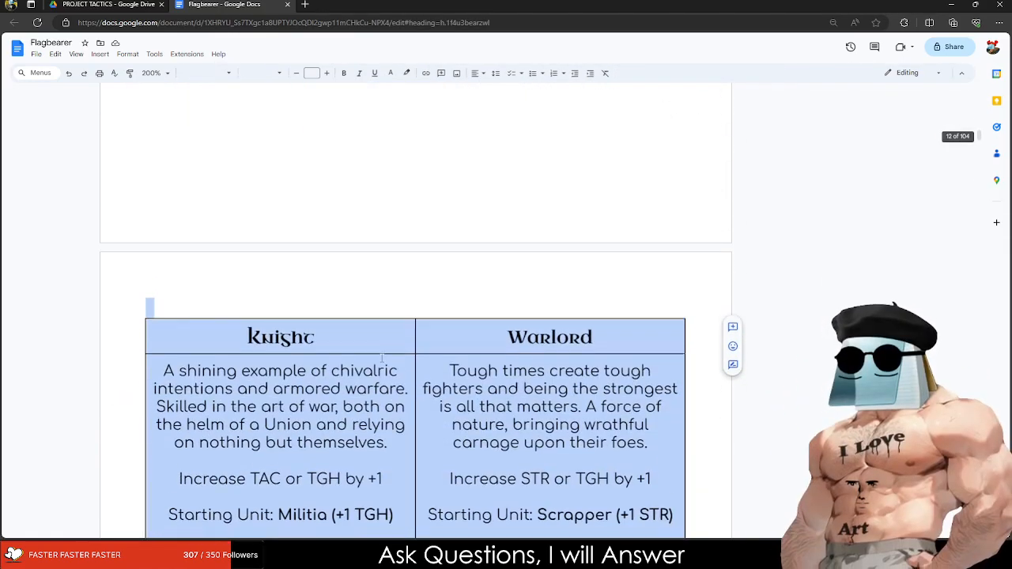
{"action": "scroll", "coordinate": [425, 385], "scroll_direction": "down", "scroll_amount": 2}
{"action": "left_click", "coordinate": [428, 381]}
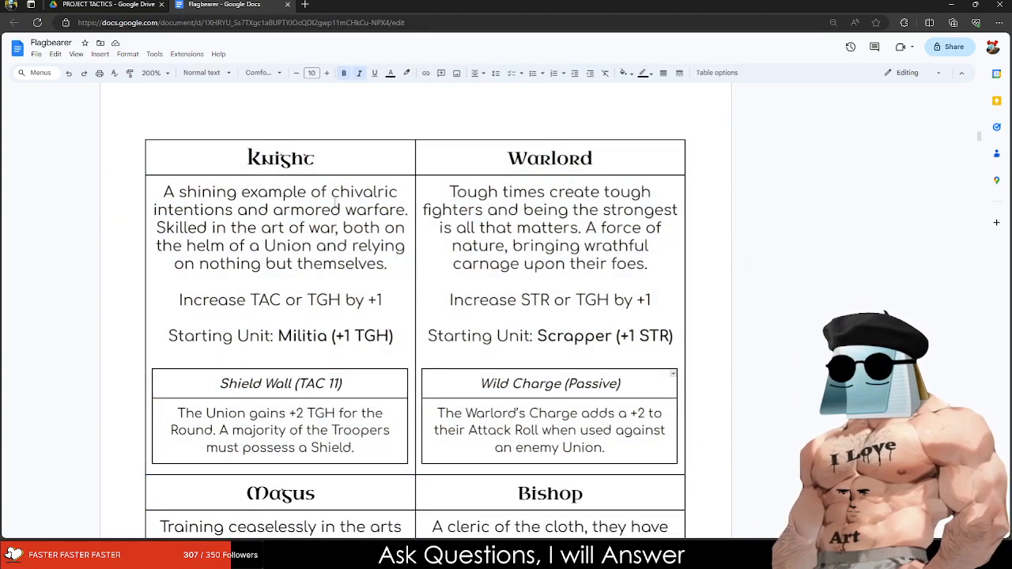
Step: Set the border width of the Knight, Warlord, Magus and Bishop class table to 0 pt
{"action": "left_click_drag", "start_coordinate": [336, 204], "coordinate": [464, 360]}
{"action": "scroll", "coordinate": [464, 360], "scroll_direction": "down", "scroll_amount": 3}
{"action": "right_click", "coordinate": [464, 359]}
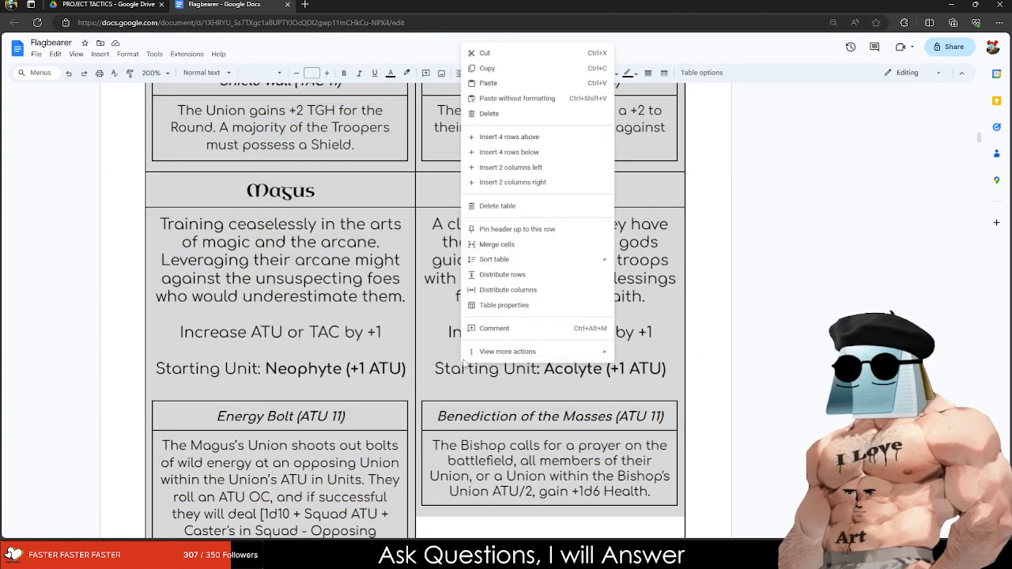
{"action": "left_click", "coordinate": [504, 305]}
{"action": "left_click", "coordinate": [885, 291]}
{"action": "left_click", "coordinate": [890, 227]}
{"action": "scroll", "coordinate": [546, 256], "scroll_direction": "down", "scroll_amount": 10}
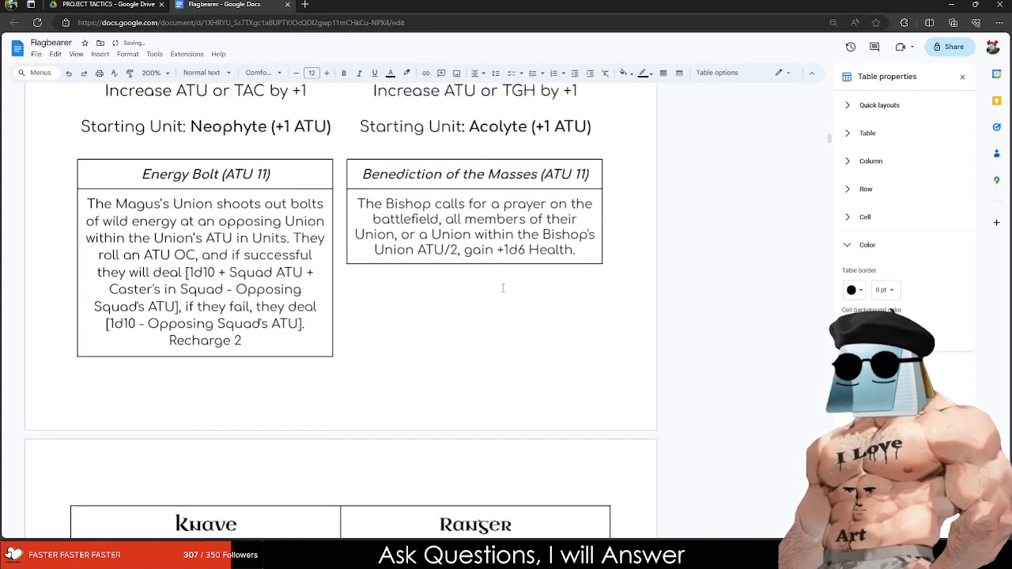
Step: Set the border width of the Knave and Ranger class table to 0 pt
{"action": "left_click_drag", "start_coordinate": [301, 292], "coordinate": [409, 293]}
{"action": "scroll", "coordinate": [801, 304], "scroll_direction": "down", "scroll_amount": 1}
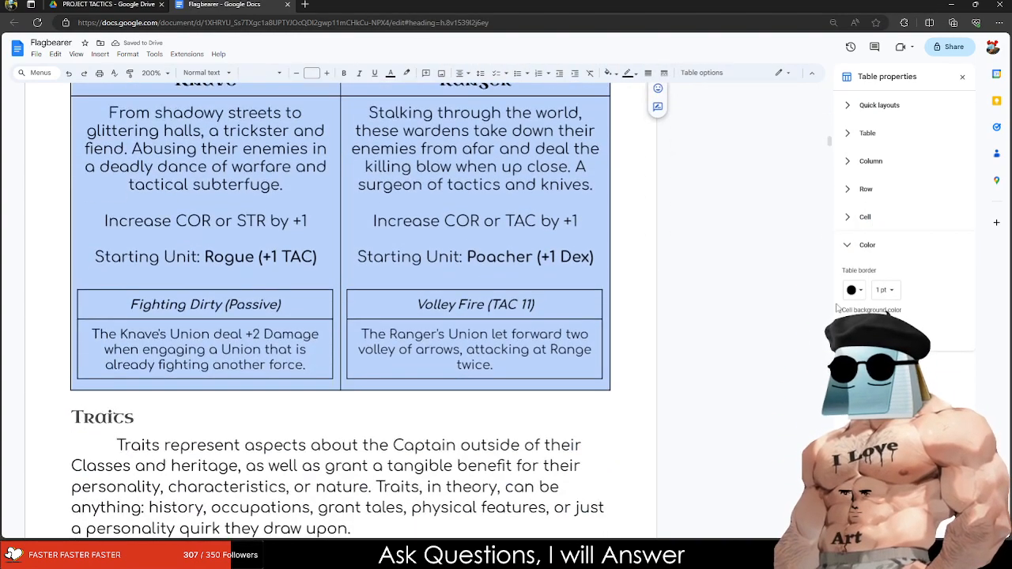
{"action": "left_click", "coordinate": [882, 291]}
{"action": "left_click", "coordinate": [887, 241]}
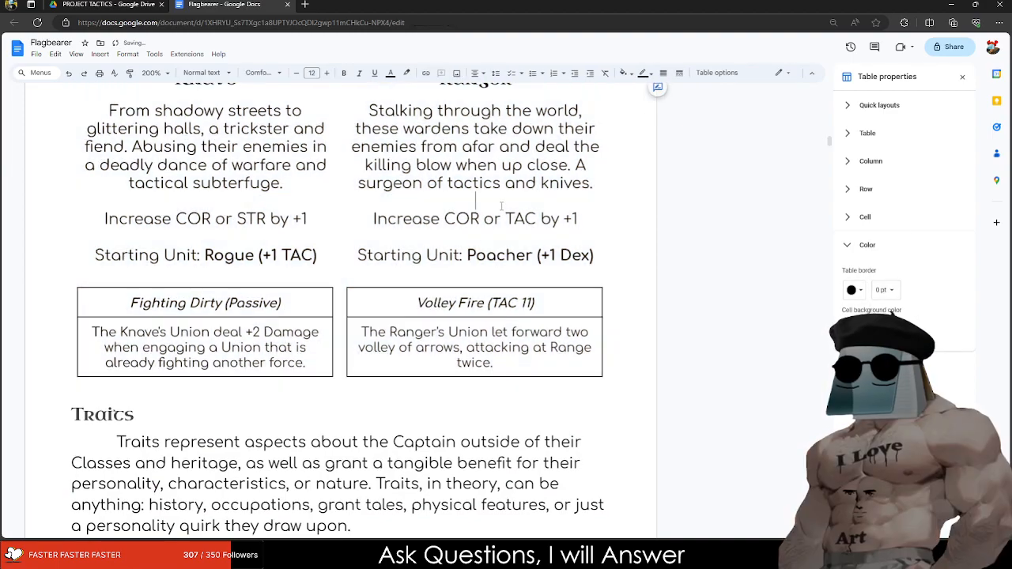
Step: Enter "Wylding" as the race name in the empty last row of the races table
{"action": "scroll", "coordinate": [508, 370], "scroll_direction": "up", "scroll_amount": 20}
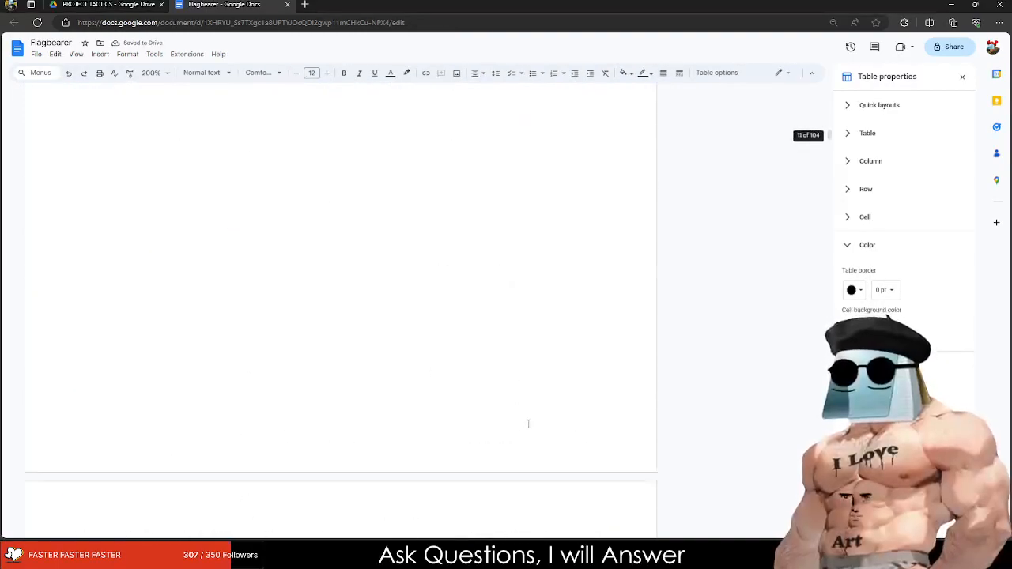
{"action": "scroll", "coordinate": [456, 386], "scroll_direction": "up", "scroll_amount": 15}
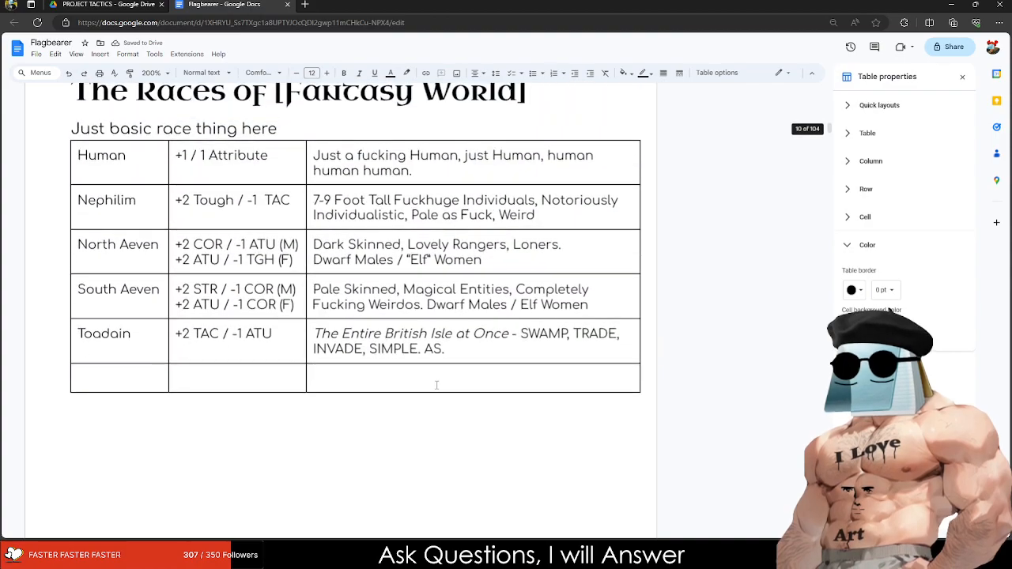
{"action": "left_click", "coordinate": [141, 379]}
{"action": "left_click", "coordinate": [144, 380]}
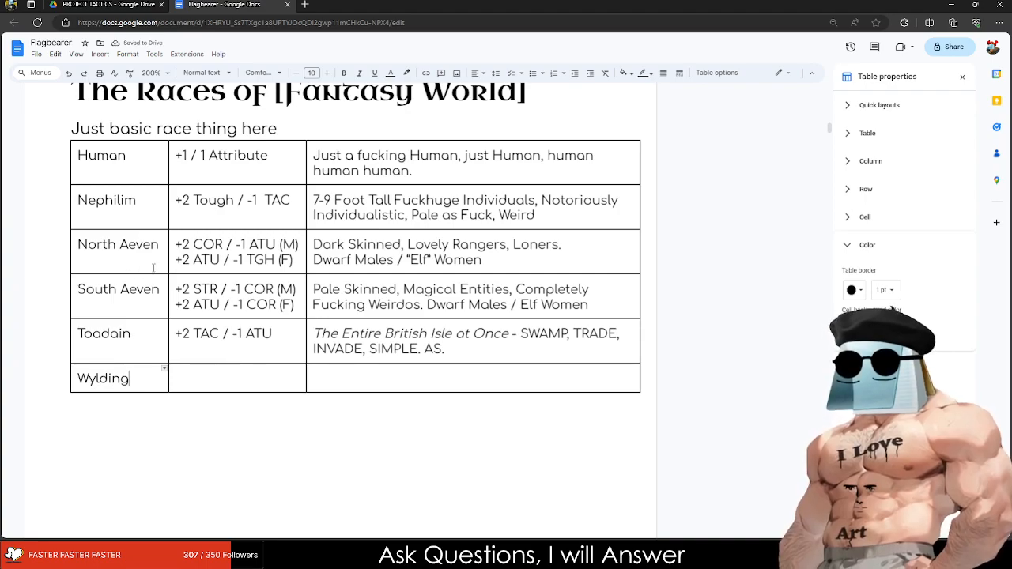
Step: Look back from the heading "The Races of [Fantasy World]" to the table of contents and close the table properties
{"action": "scroll", "coordinate": [105, 189], "scroll_direction": "up", "scroll_amount": 1}
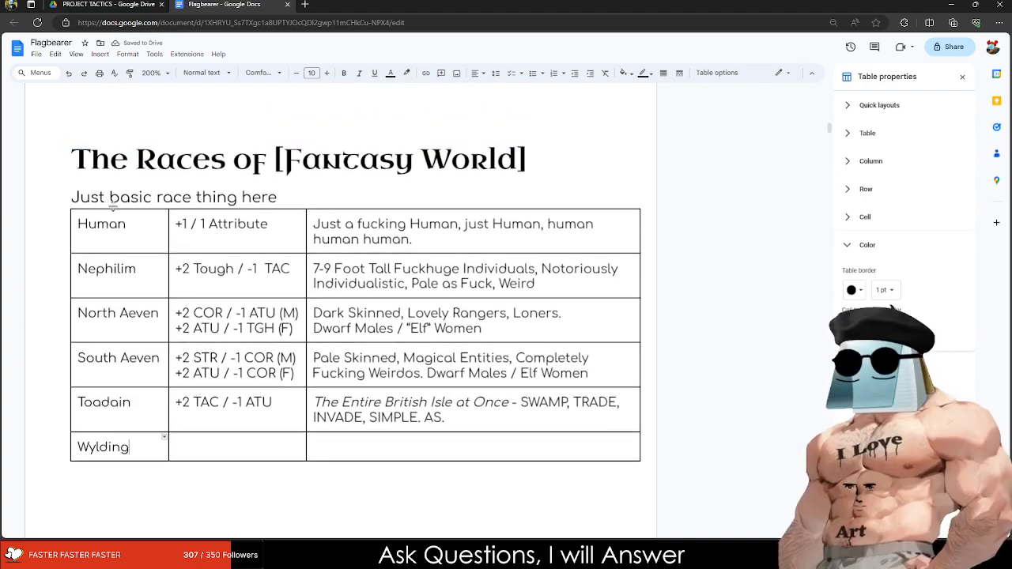
{"action": "left_click_drag", "start_coordinate": [75, 164], "coordinate": [560, 162]}
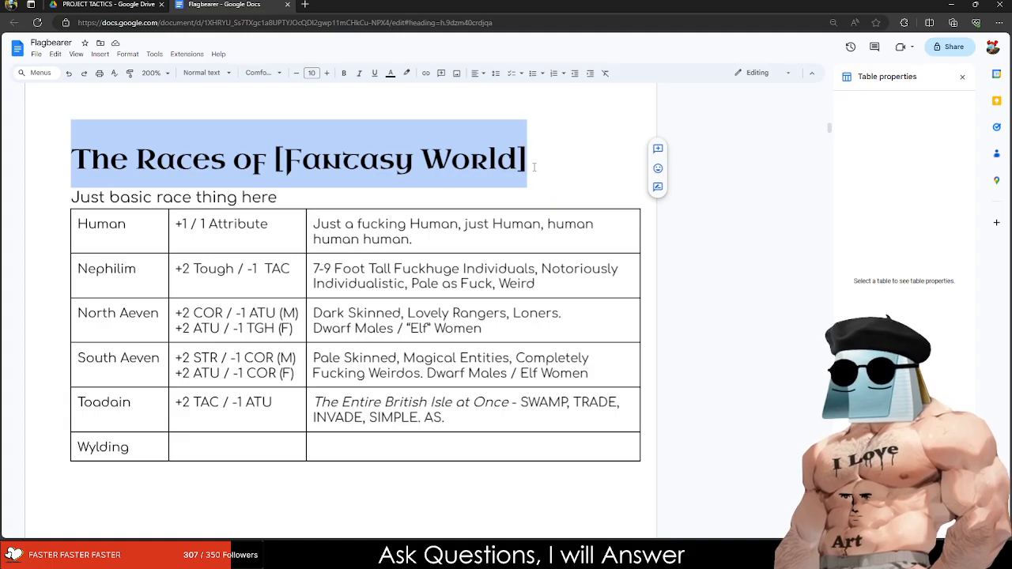
{"action": "scroll", "coordinate": [513, 436], "scroll_direction": "up", "scroll_amount": 4}
{"action": "scroll", "coordinate": [512, 435], "scroll_direction": "up", "scroll_amount": 20}
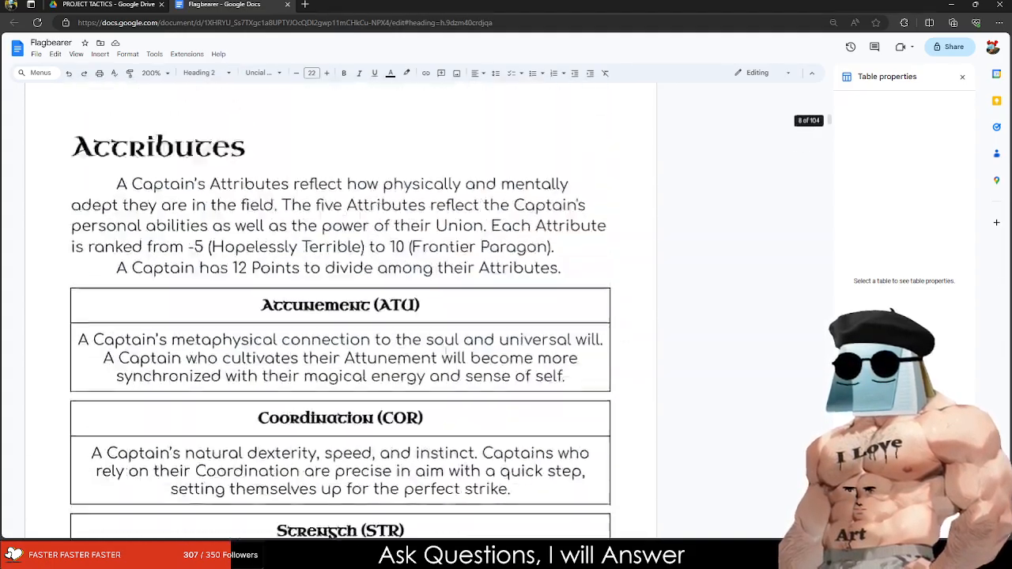
{"action": "scroll", "coordinate": [445, 351], "scroll_direction": "up", "scroll_amount": 20}
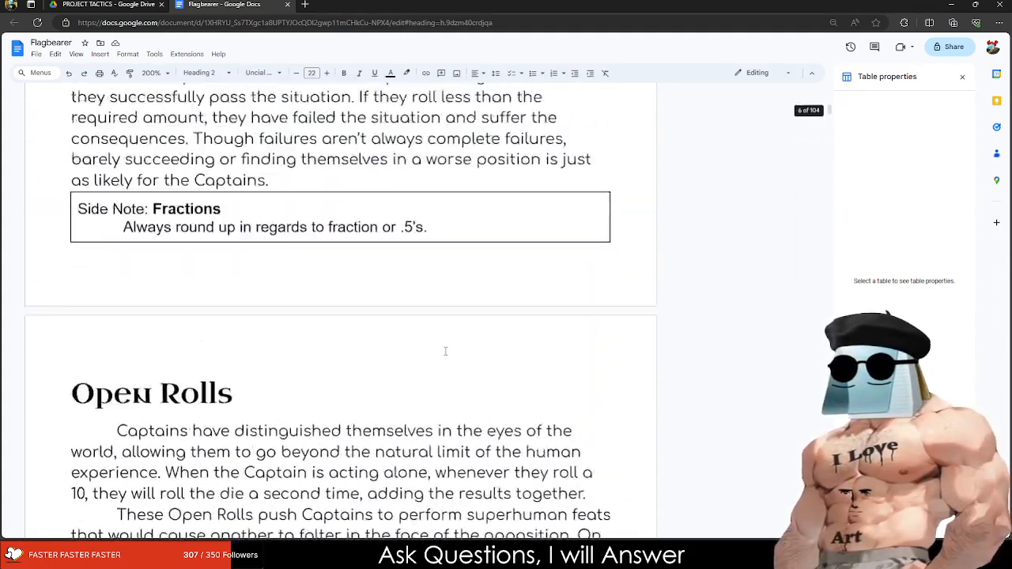
{"action": "scroll", "coordinate": [443, 348], "scroll_direction": "up", "scroll_amount": 20}
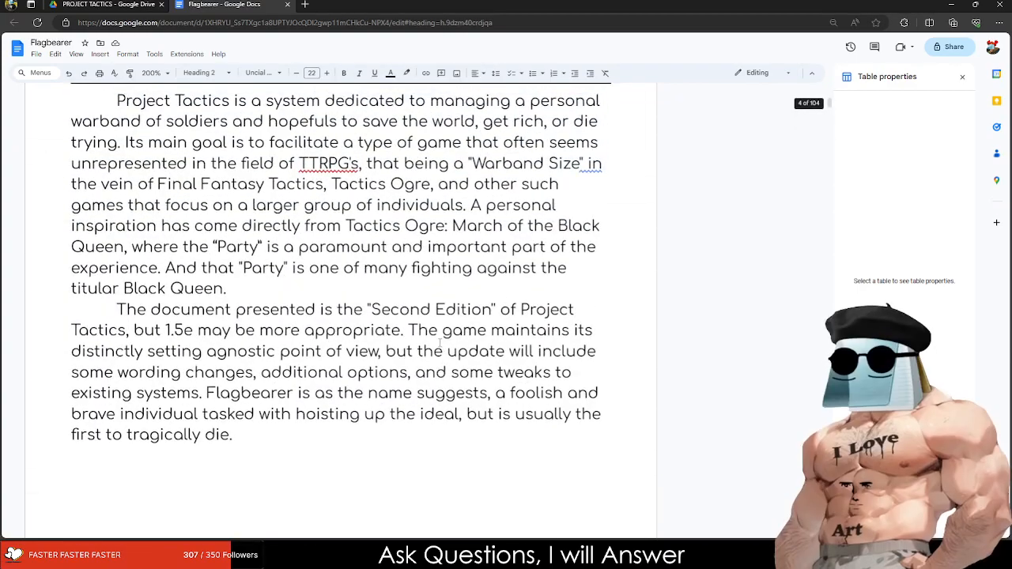
{"action": "scroll", "coordinate": [431, 337], "scroll_direction": "up", "scroll_amount": 20}
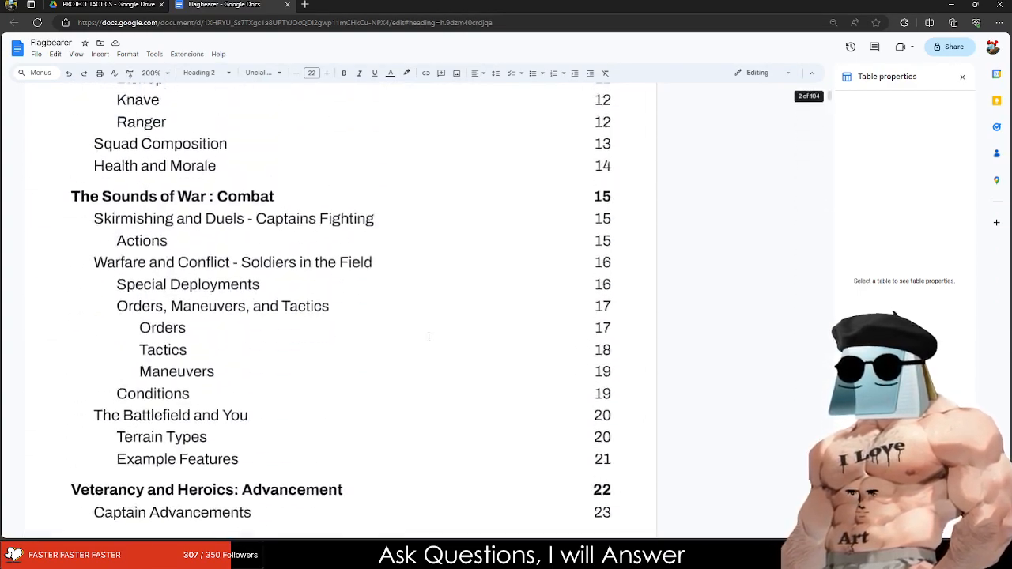
{"action": "scroll", "coordinate": [400, 323], "scroll_direction": "down", "scroll_amount": 5}
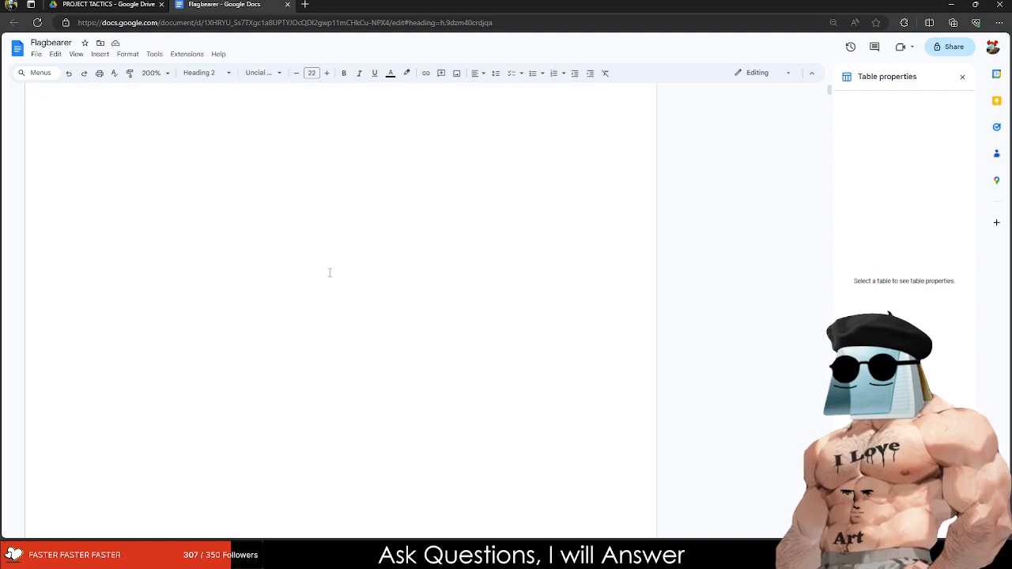
{"action": "scroll", "coordinate": [326, 272], "scroll_direction": "down", "scroll_amount": 1}
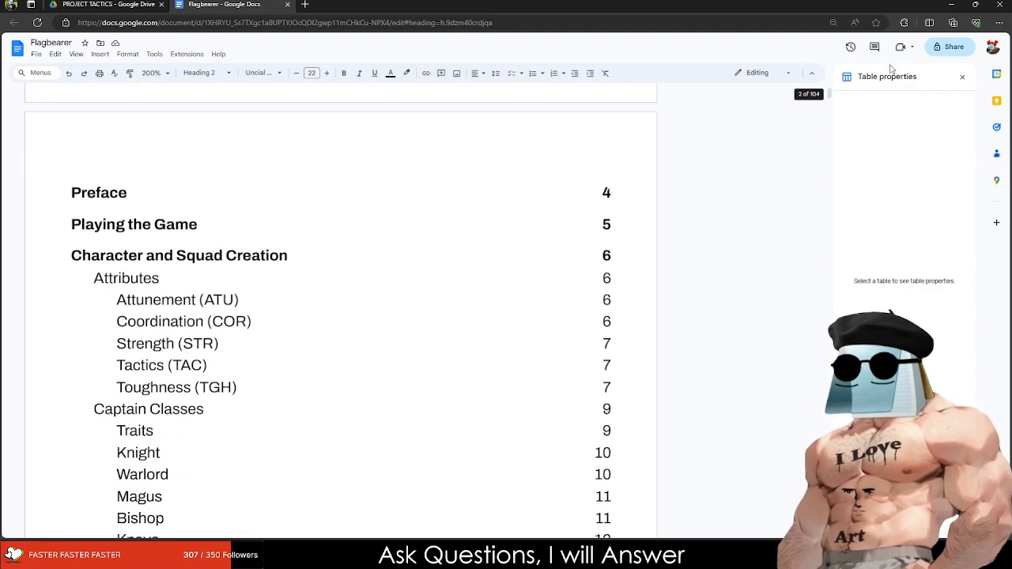
{"action": "left_click", "coordinate": [961, 77]}
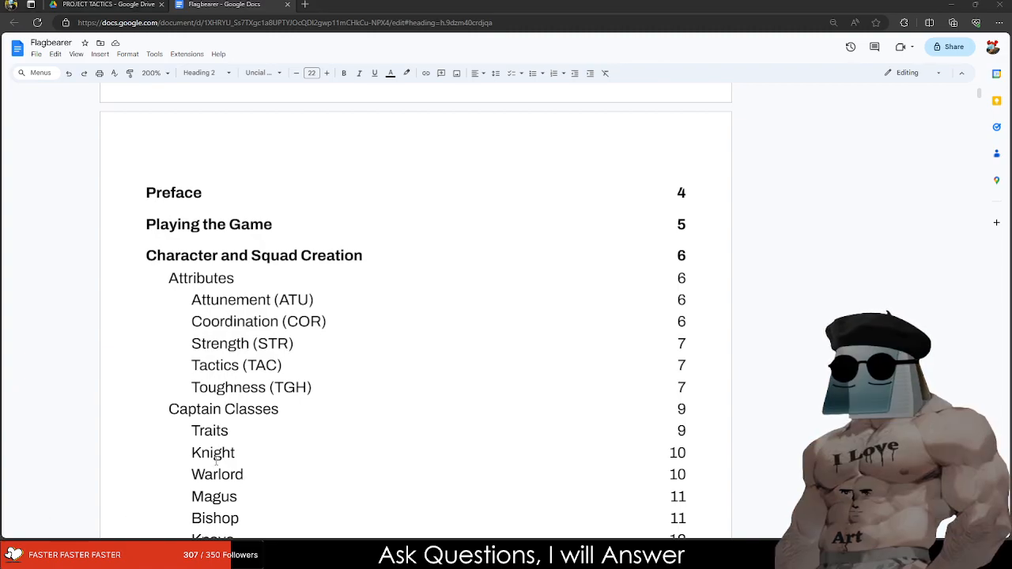
{"action": "scroll", "coordinate": [212, 450], "scroll_direction": "down", "scroll_amount": 5}
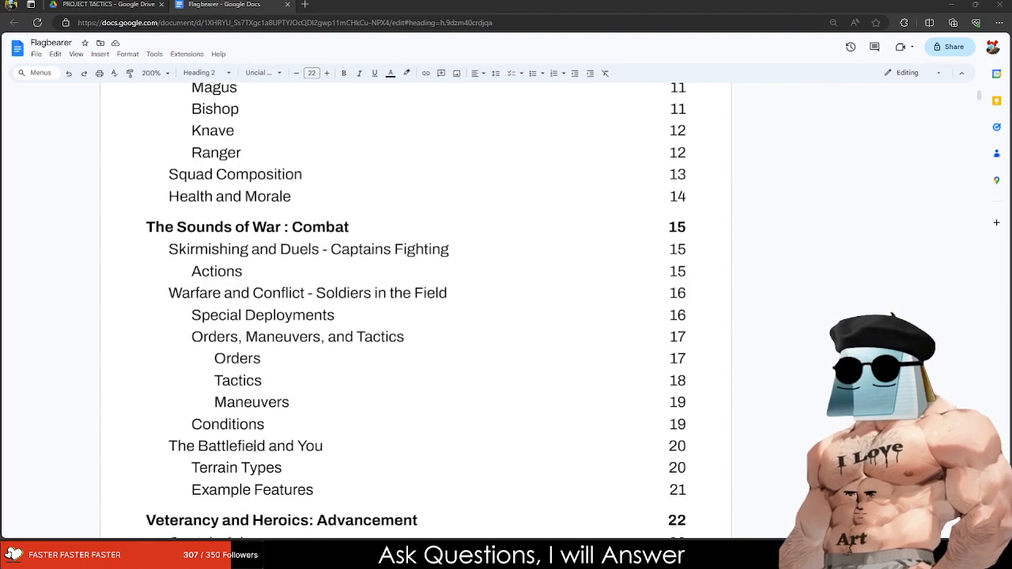
Step: Close the Flagbearer document and switch to the War on the Relic Frontier layout in Affinity Publisher
{"action": "left_click", "coordinate": [288, 6]}
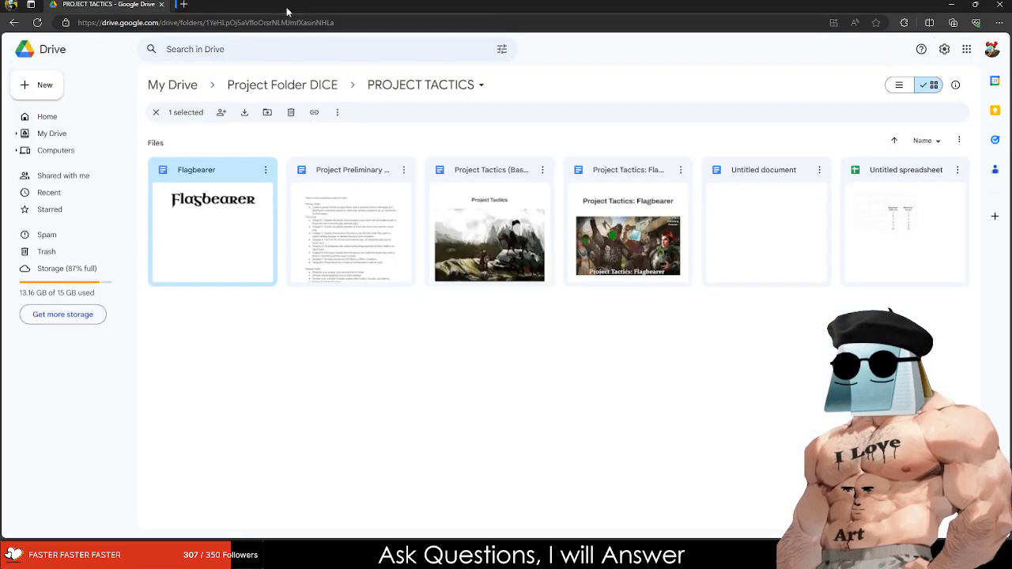
{"action": "left_click", "coordinate": [269, 477]}
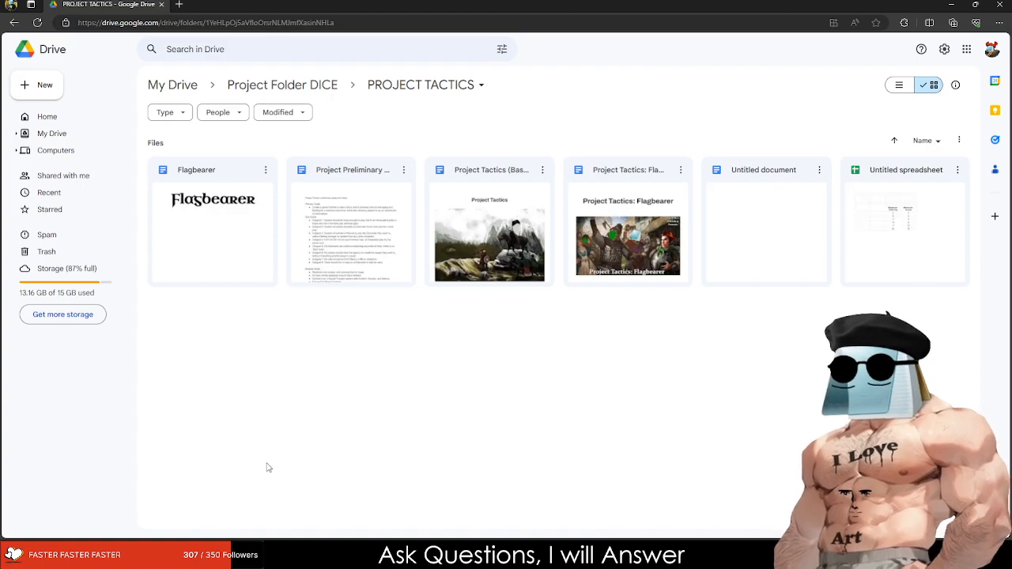
{"action": "key", "text": "Tab"}
{"action": "left_click", "coordinate": [335, 476]}
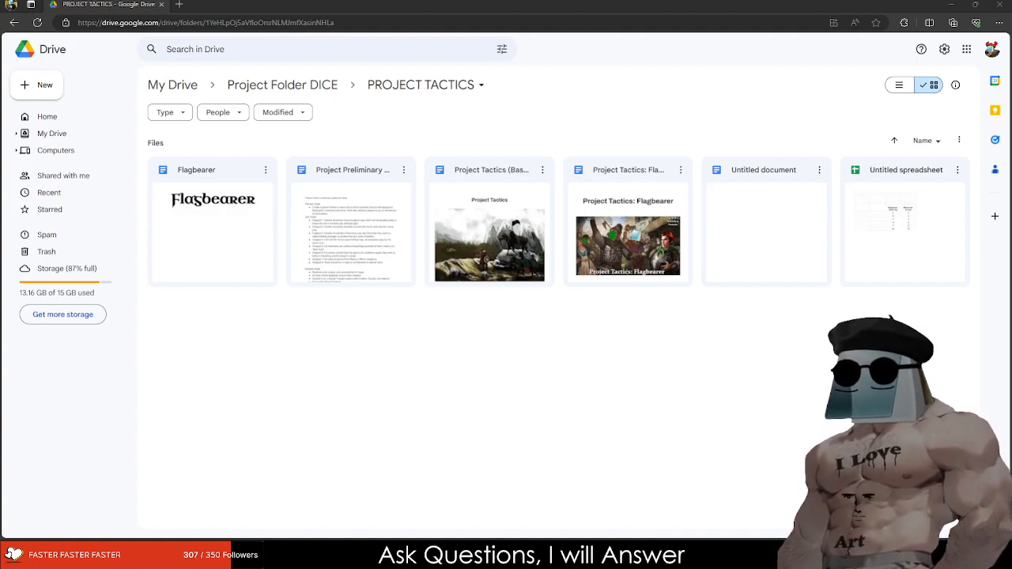
{"action": "key", "text": "alt+Tab"}
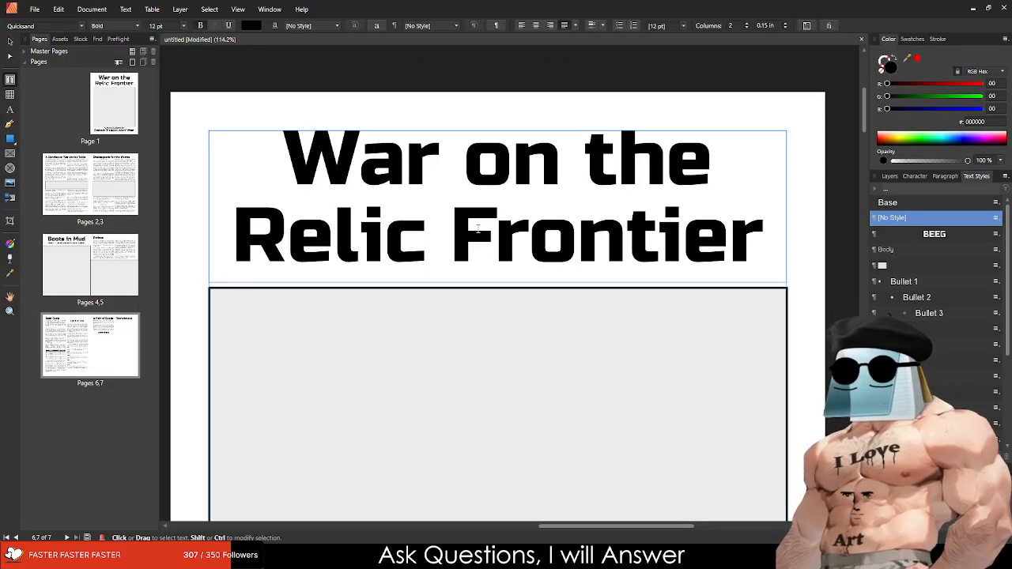
Step: Examine the cover and inner page spreads of the War on the Relic Frontier layout
{"action": "scroll", "coordinate": [479, 233], "scroll_direction": "down", "scroll_amount": 5, "text": "ctrl"}
{"action": "scroll", "coordinate": [480, 233], "scroll_direction": "down", "scroll_amount": 8}
{"action": "scroll", "coordinate": [507, 285], "scroll_direction": "down", "scroll_amount": 3}
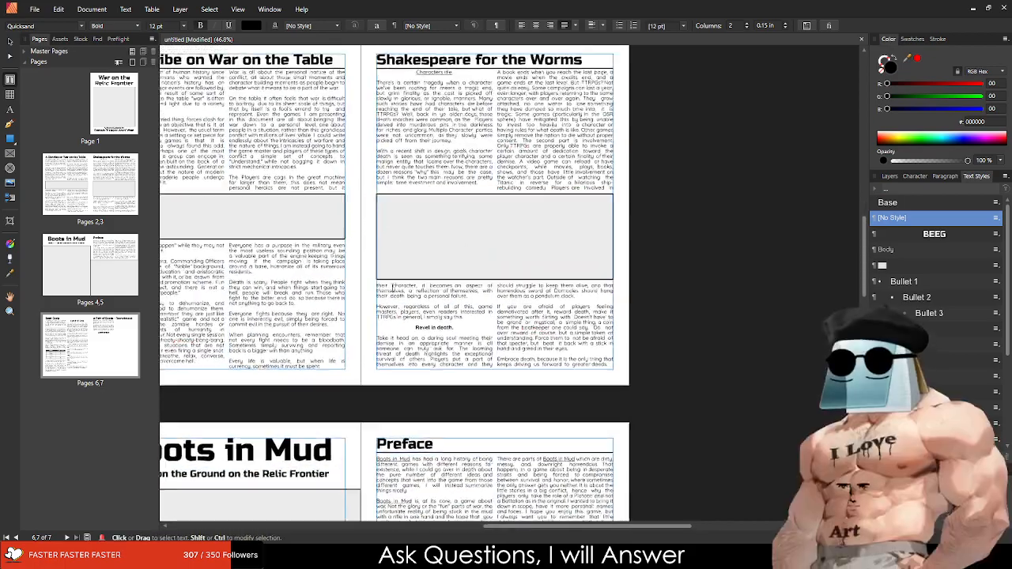
{"action": "scroll", "coordinate": [506, 284], "scroll_direction": "left", "scroll_amount": 2}
{"action": "scroll", "coordinate": [506, 285], "scroll_direction": "up", "scroll_amount": 8}
{"action": "scroll", "coordinate": [506, 284], "scroll_direction": "right", "scroll_amount": 1}
{"action": "scroll", "coordinate": [355, 404], "scroll_direction": "up", "scroll_amount": 5}
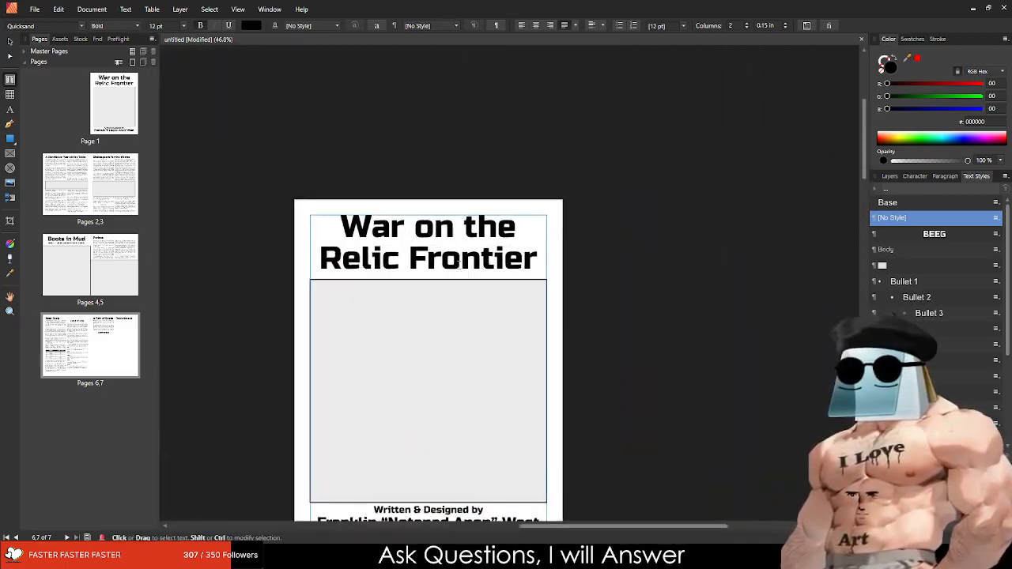
{"action": "scroll", "coordinate": [356, 404], "scroll_direction": "up", "scroll_amount": 5}
{"action": "scroll", "coordinate": [356, 403], "scroll_direction": "down", "scroll_amount": 3}
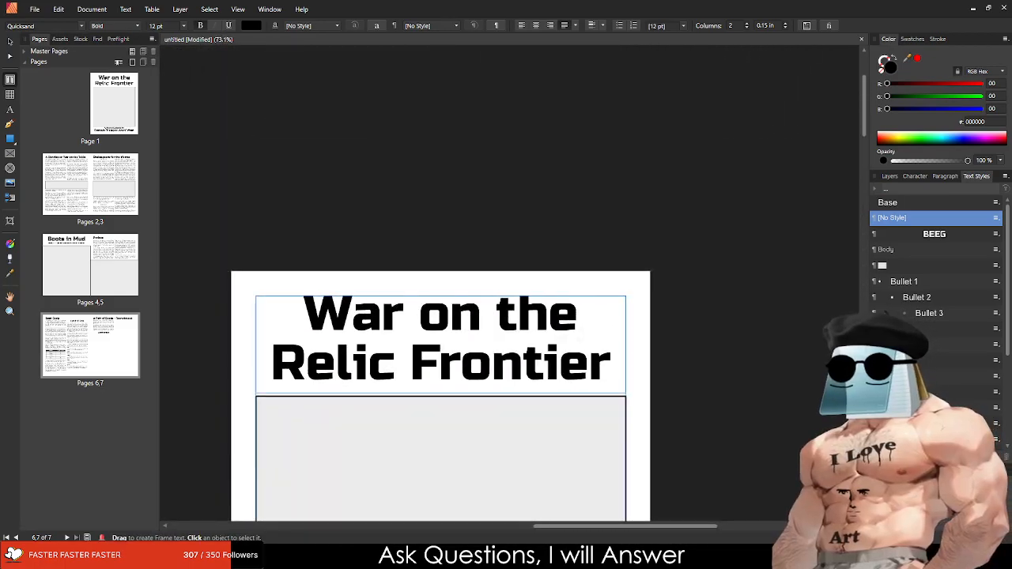
Step: Switch back to the browser and open itch.io in a new tab
{"action": "key", "text": "alt+Tab"}
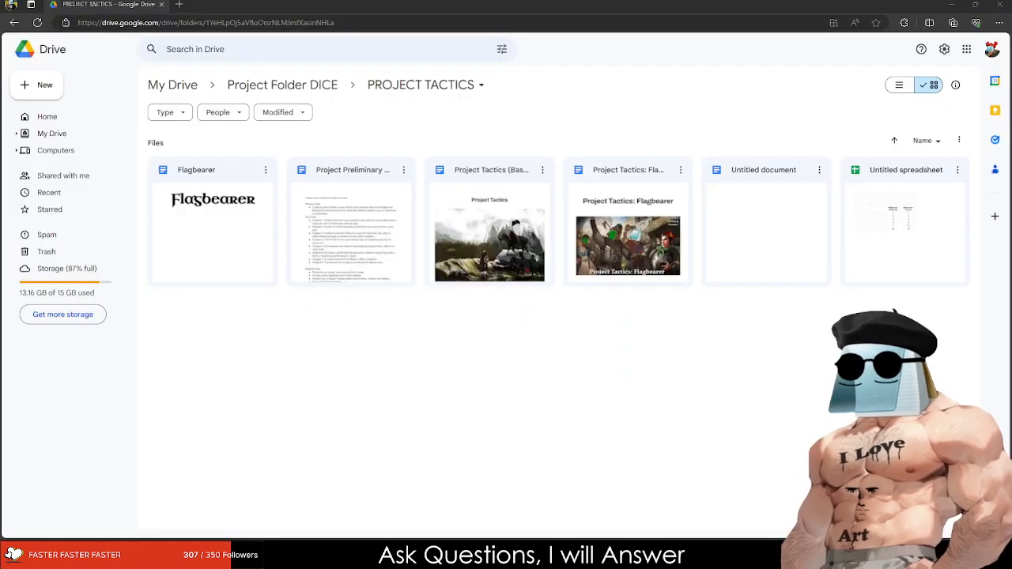
{"action": "left_click", "coordinate": [180, 5]}
{"action": "type", "text": "itch.io"}
{"action": "key", "text": "Return"}
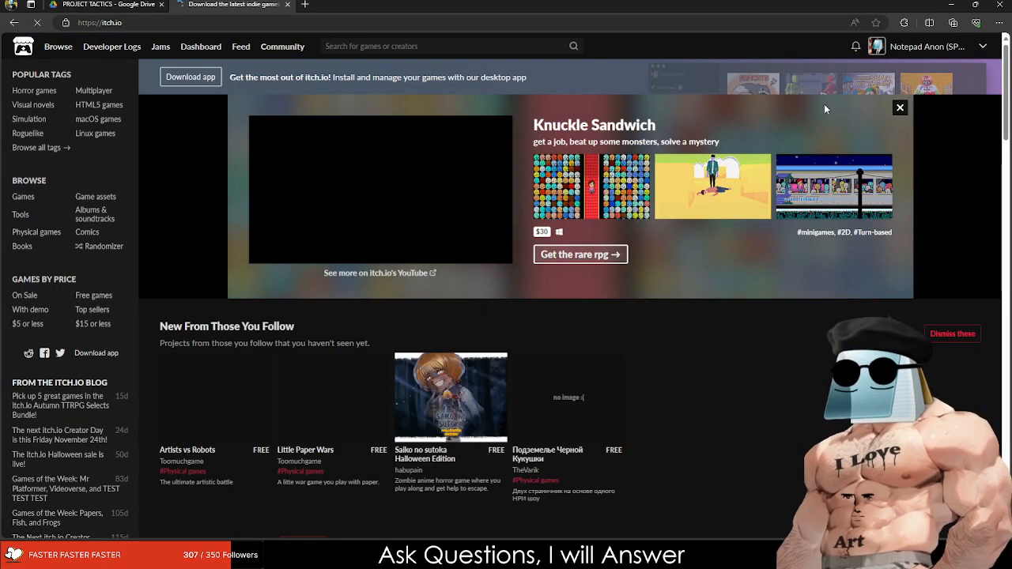
Step: Go to the account's own creator page and open The Relic Frontier game page
{"action": "left_click", "coordinate": [925, 47]}
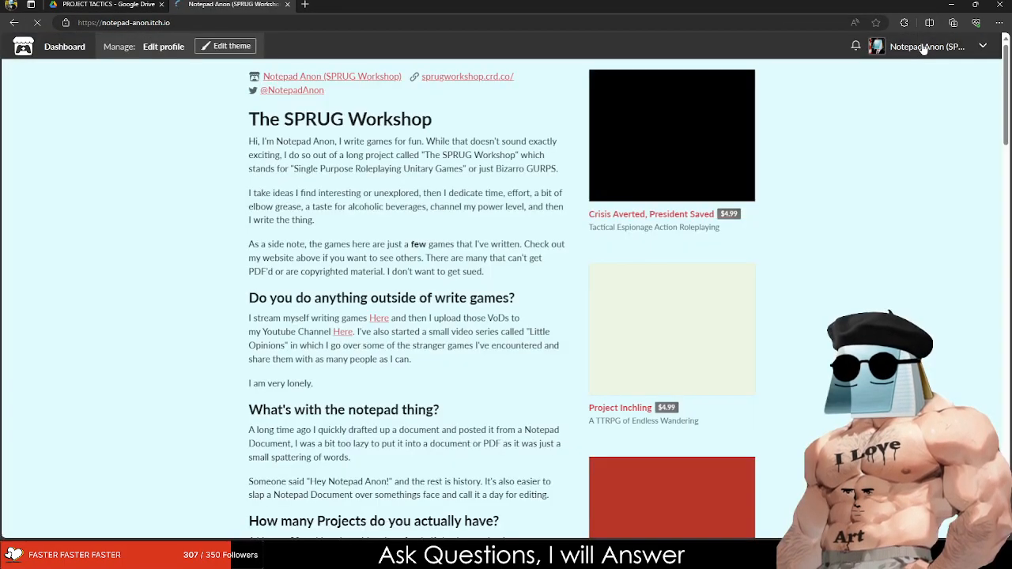
{"action": "scroll", "coordinate": [659, 299], "scroll_direction": "down", "scroll_amount": 5}
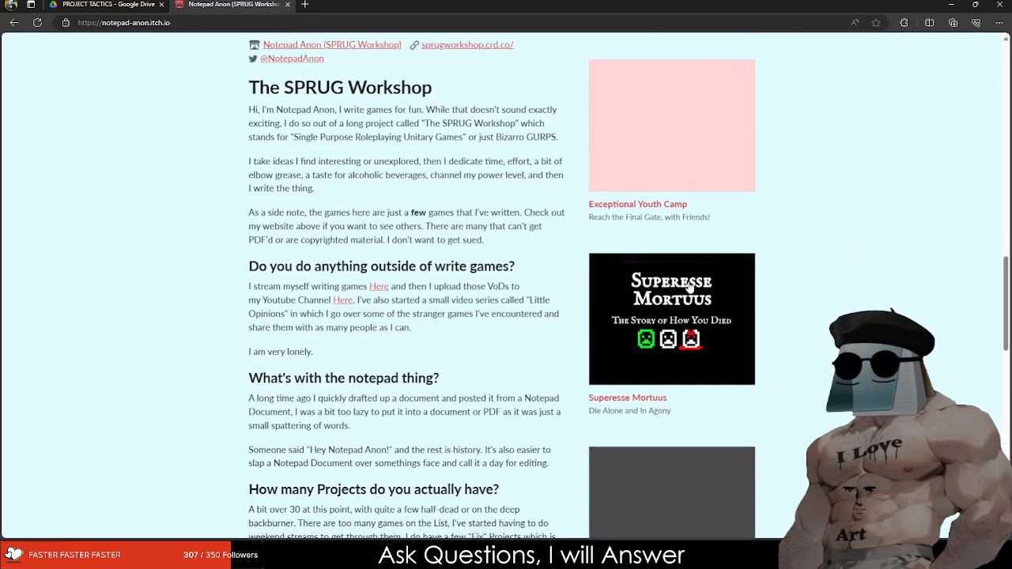
{"action": "scroll", "coordinate": [690, 286], "scroll_direction": "up", "scroll_amount": 2}
{"action": "left_click", "coordinate": [690, 286]}
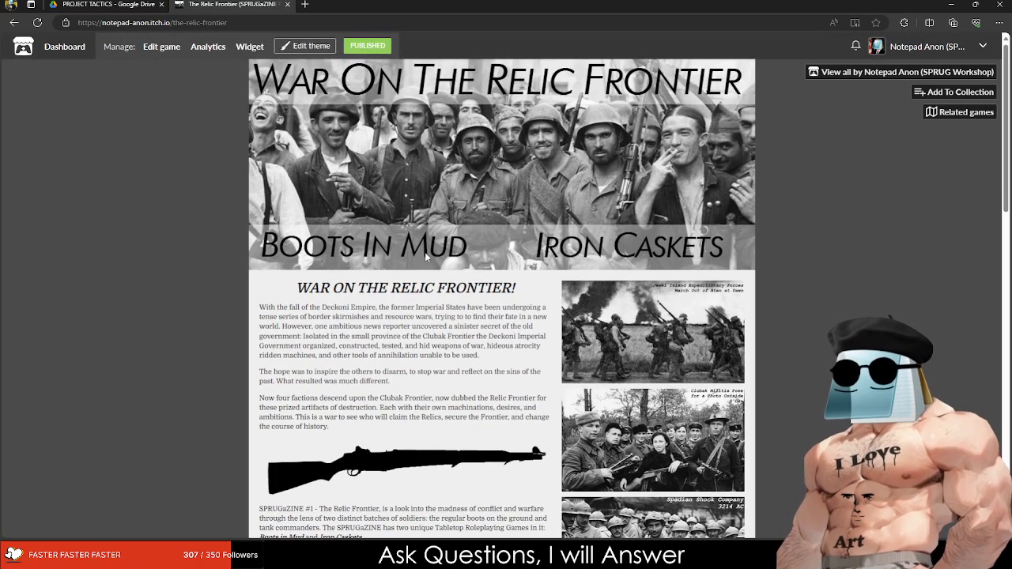
Step: Look through the description, download files and comments on The Relic Frontier page
{"action": "scroll", "coordinate": [558, 243], "scroll_direction": "down", "scroll_amount": 10}
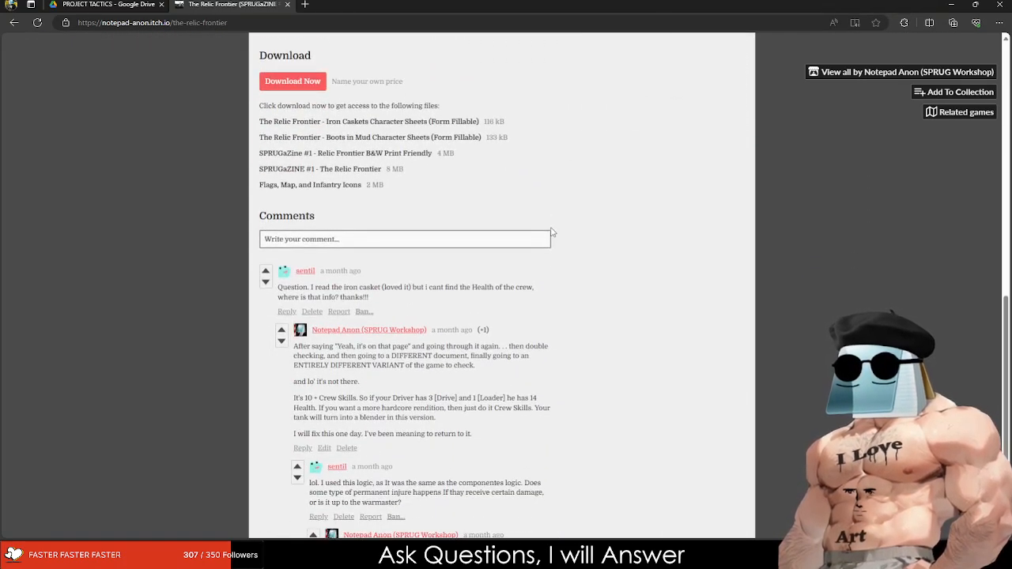
{"action": "scroll", "coordinate": [546, 238], "scroll_direction": "down", "scroll_amount": 3}
{"action": "scroll", "coordinate": [522, 249], "scroll_direction": "up", "scroll_amount": 10}
{"action": "scroll", "coordinate": [511, 255], "scroll_direction": "up", "scroll_amount": 3}
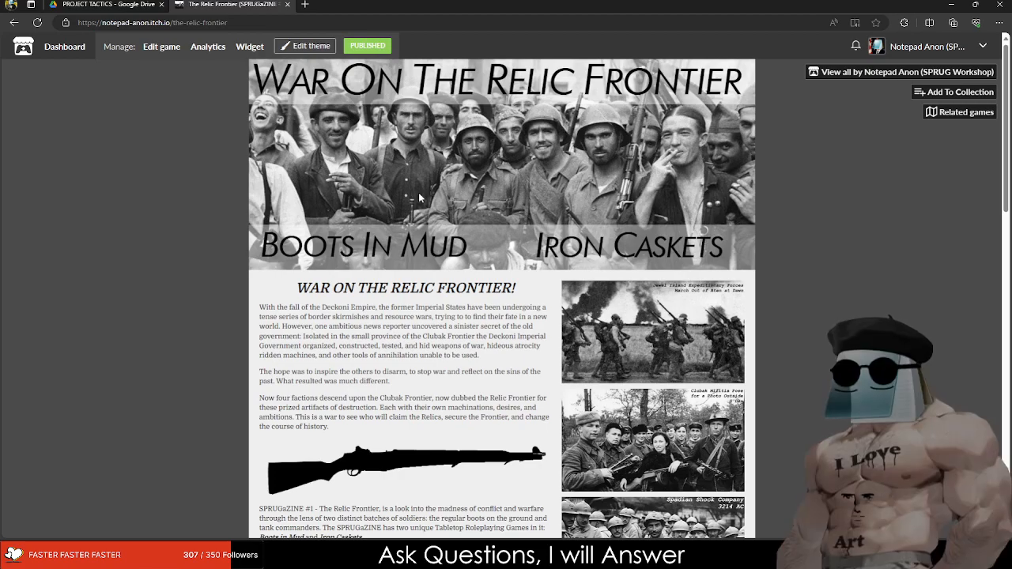
Step: Return to Project Folder DICE in Google Drive and open "Highfleet: Blood & Iron (Working)" from the Iron Caskets folder
{"action": "left_click", "coordinate": [107, 4]}
{"action": "left_click", "coordinate": [15, 23]}
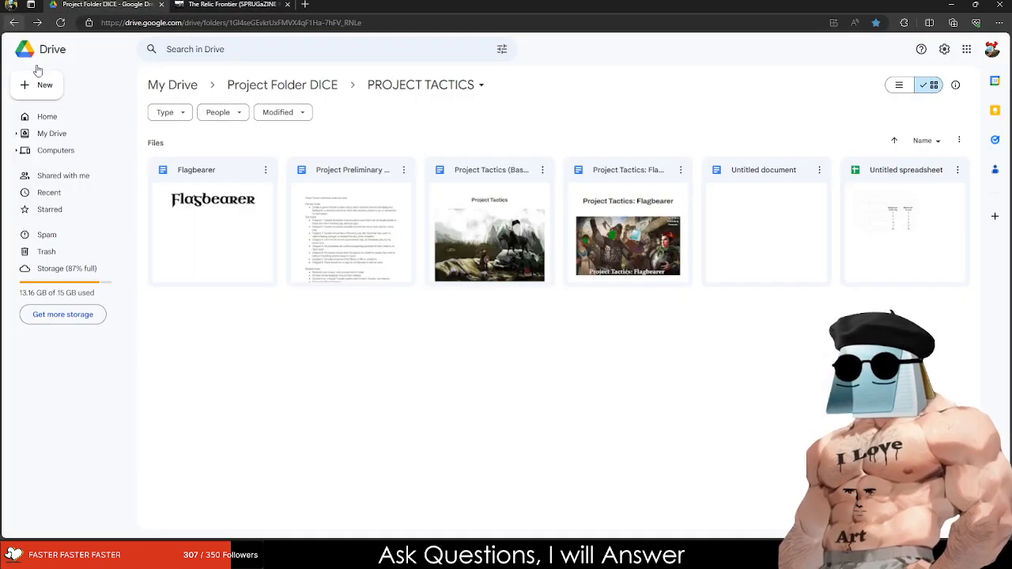
{"action": "scroll", "coordinate": [713, 323], "scroll_direction": "down", "scroll_amount": 3}
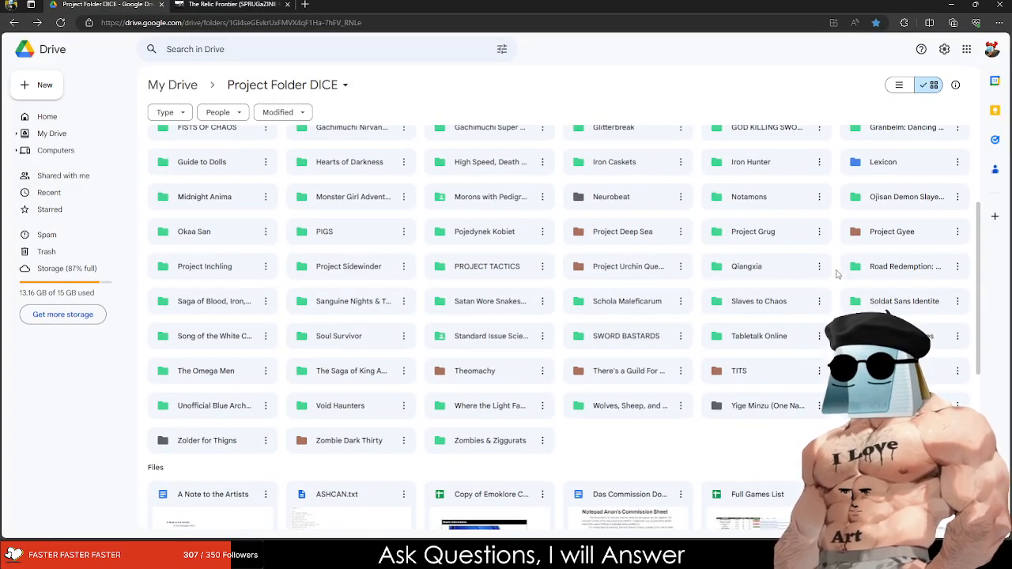
{"action": "double_click", "coordinate": [648, 166]}
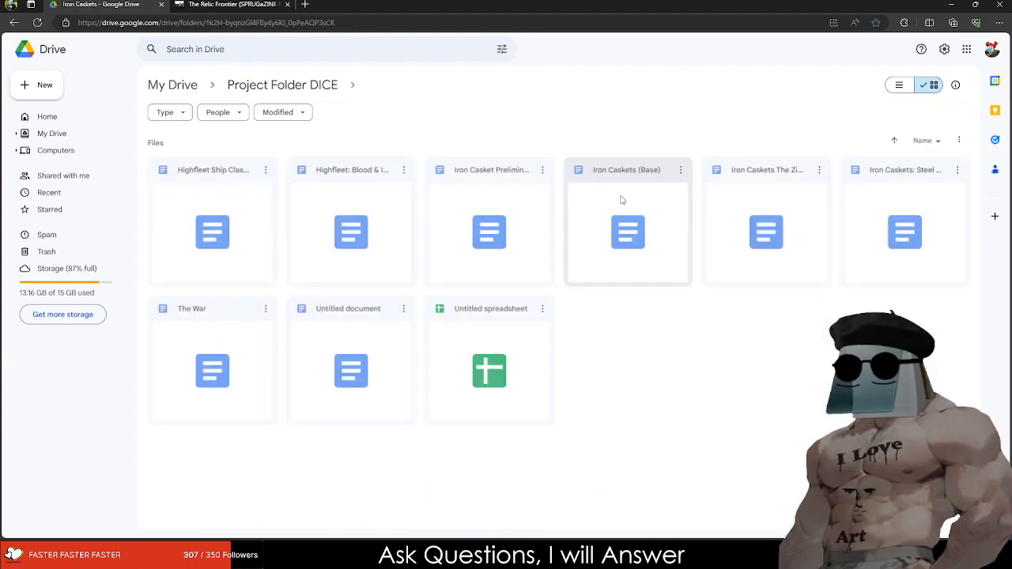
{"action": "double_click", "coordinate": [355, 242]}
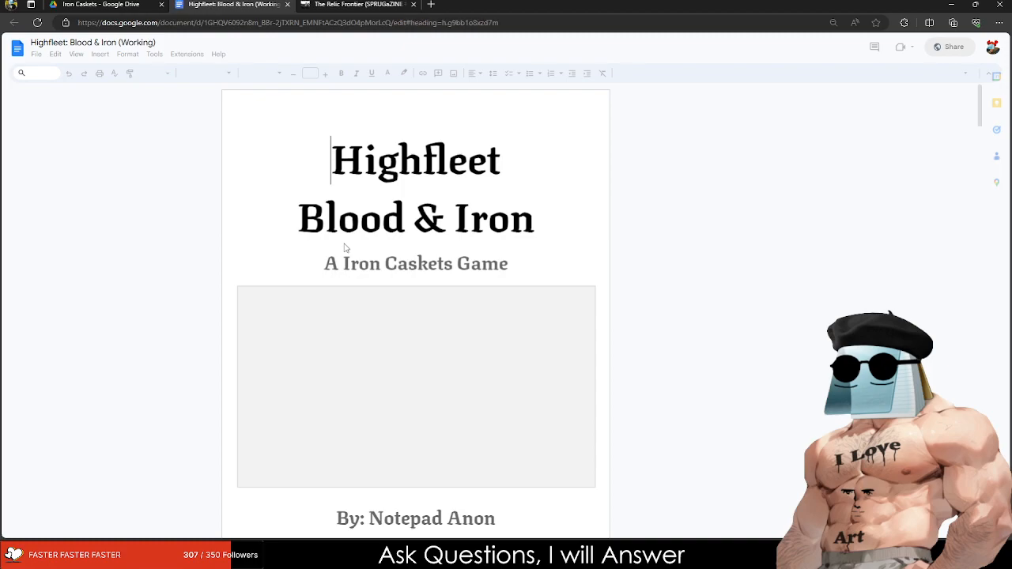
Step: Examine the cover, table of contents, preface and opening rules pages of Highfleet: Blood & Iron
{"action": "scroll", "coordinate": [346, 245], "scroll_direction": "down", "scroll_amount": 6}
{"action": "scroll", "coordinate": [382, 252], "scroll_direction": "up", "scroll_amount": 4}
{"action": "scroll", "coordinate": [388, 245], "scroll_direction": "down", "scroll_amount": 15}
{"action": "scroll", "coordinate": [402, 231], "scroll_direction": "down", "scroll_amount": 10}
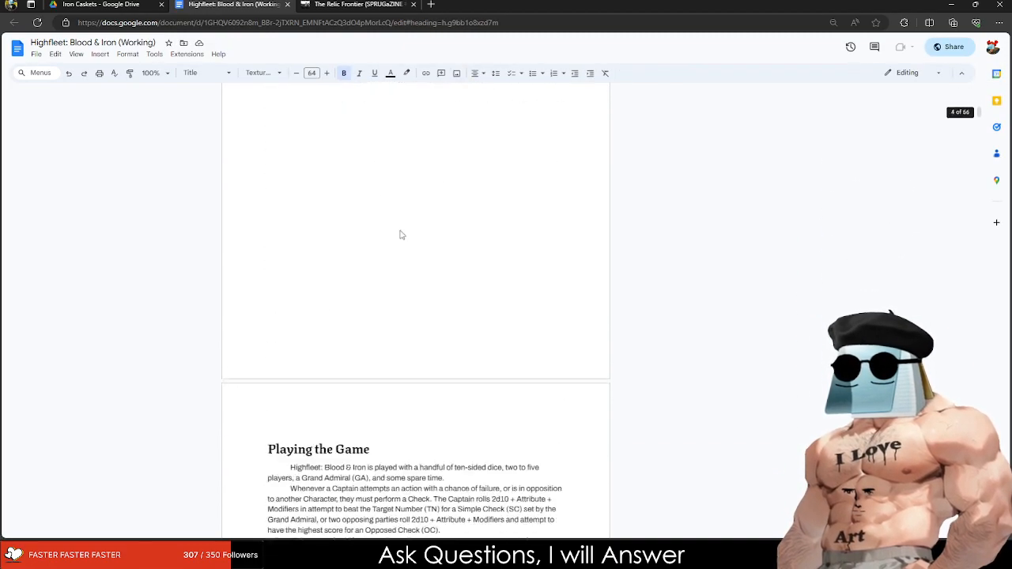
{"action": "scroll", "coordinate": [400, 230], "scroll_direction": "up", "scroll_amount": 6}
{"action": "scroll", "coordinate": [400, 230], "scroll_direction": "up", "scroll_amount": 4}
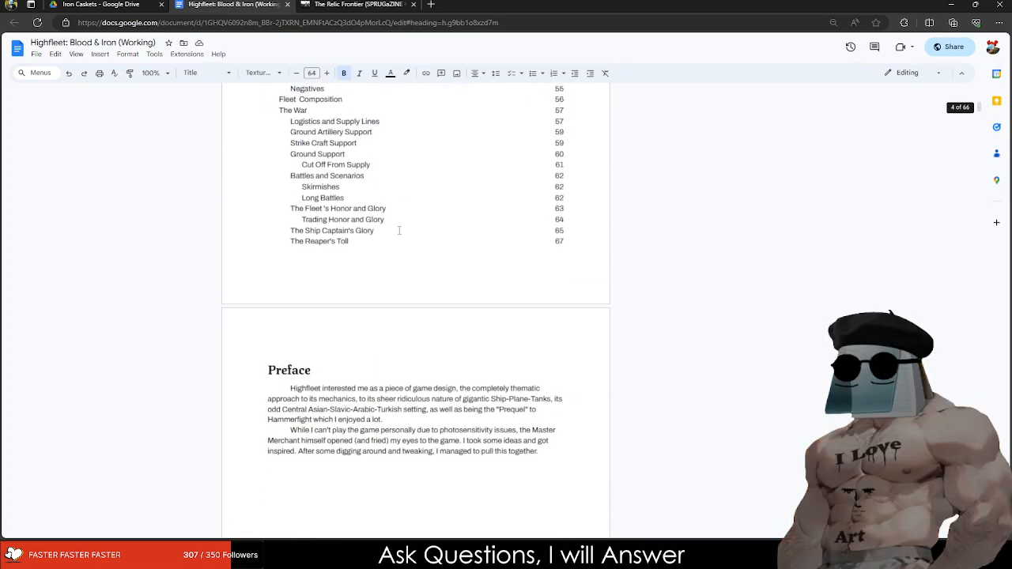
Step: Examine the officer skills, trait table, ship classes, module and weapon tables, and movement pages of Highfleet: Blood & Iron
{"action": "scroll", "coordinate": [399, 231], "scroll_direction": "down", "scroll_amount": 15}
{"action": "scroll", "coordinate": [398, 231], "scroll_direction": "down", "scroll_amount": 10}
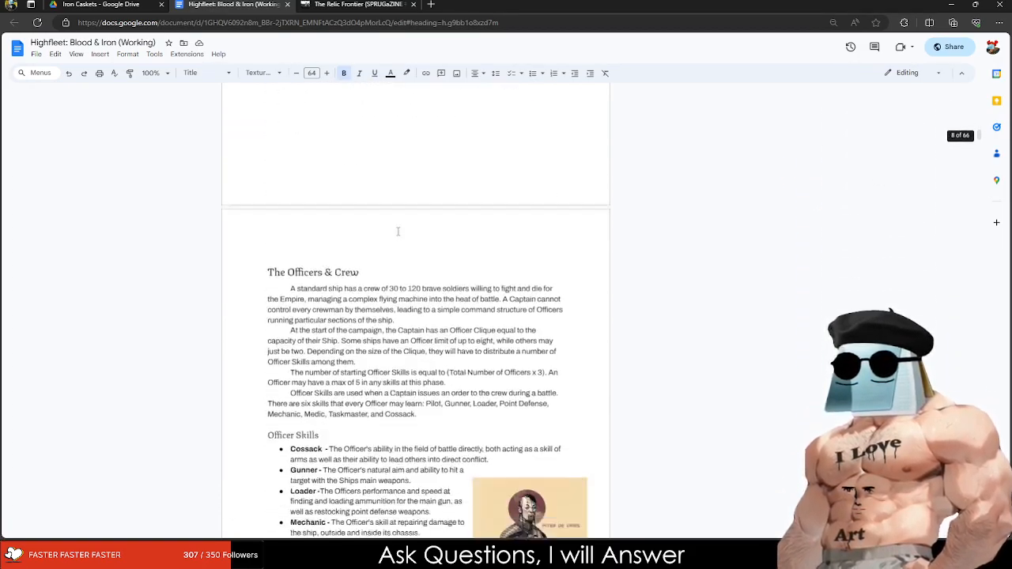
{"action": "scroll", "coordinate": [397, 231], "scroll_direction": "down", "scroll_amount": 15}
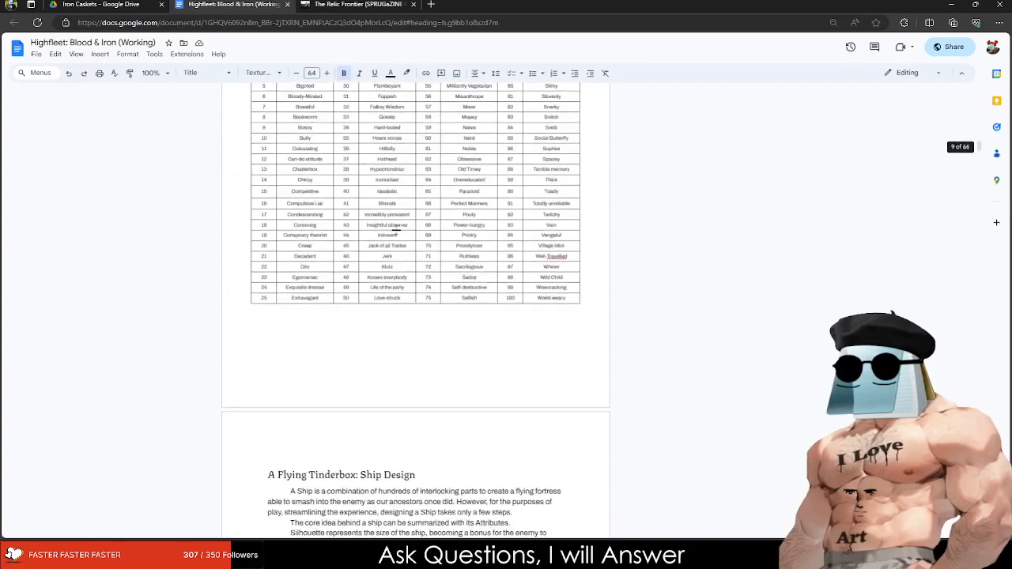
{"action": "scroll", "coordinate": [398, 230], "scroll_direction": "down", "scroll_amount": 12}
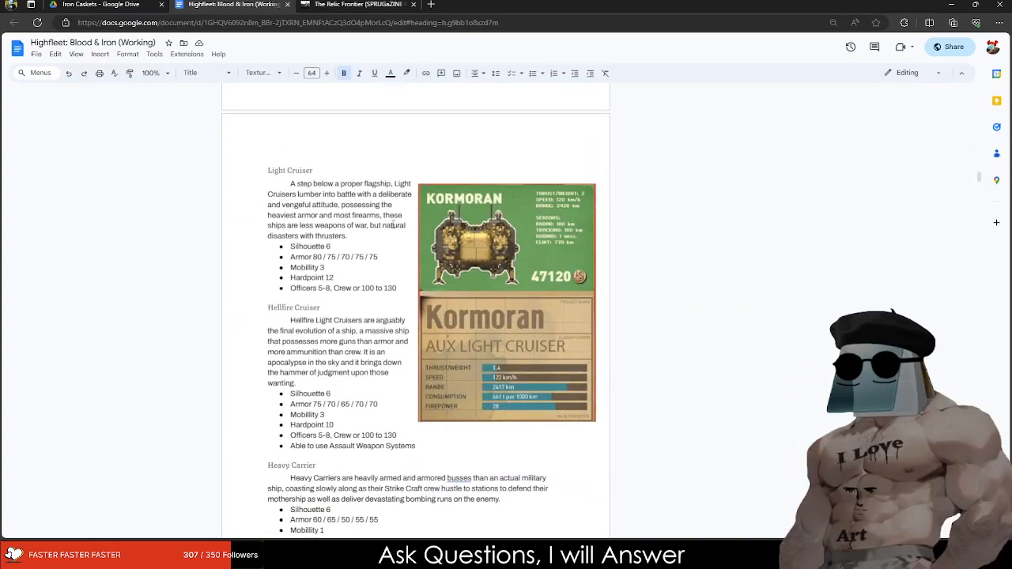
{"action": "scroll", "coordinate": [380, 222], "scroll_direction": "down", "scroll_amount": 18}
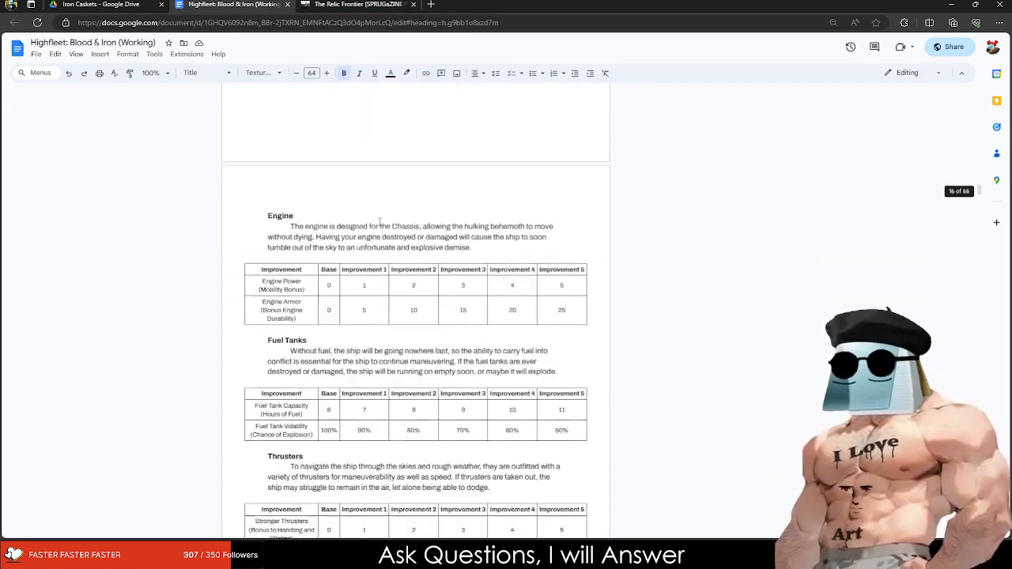
{"action": "scroll", "coordinate": [384, 223], "scroll_direction": "down", "scroll_amount": 15}
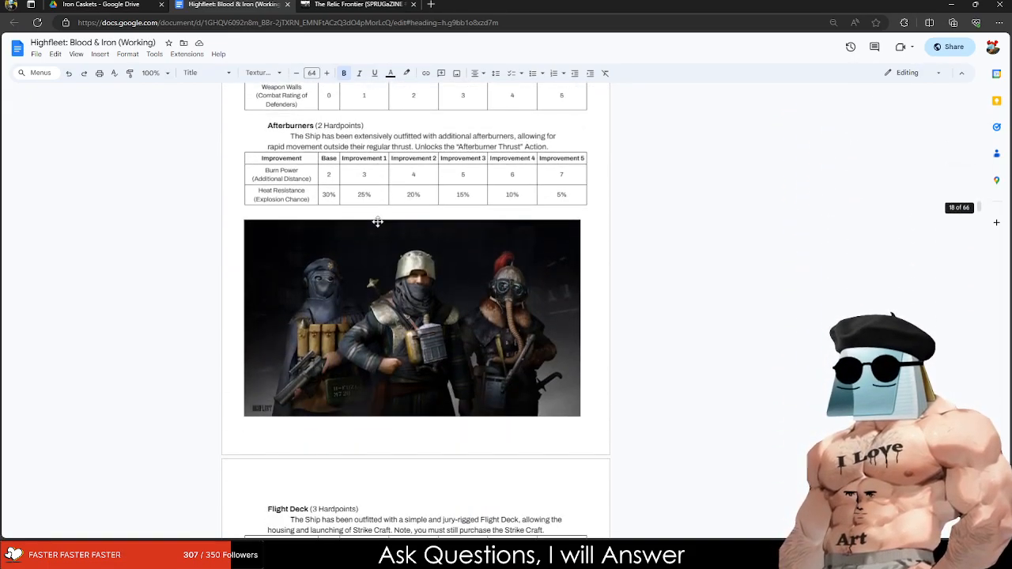
{"action": "scroll", "coordinate": [378, 223], "scroll_direction": "down", "scroll_amount": 10}
{"action": "scroll", "coordinate": [378, 222], "scroll_direction": "up", "scroll_amount": 8}
{"action": "scroll", "coordinate": [378, 222], "scroll_direction": "down", "scroll_amount": 10}
{"action": "scroll", "coordinate": [379, 223], "scroll_direction": "down", "scroll_amount": 20}
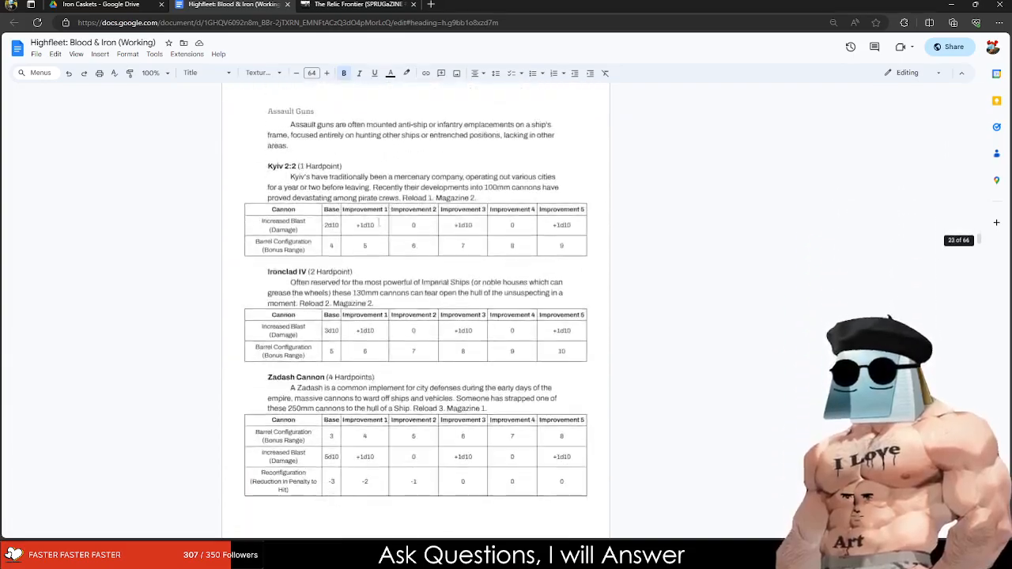
{"action": "scroll", "coordinate": [317, 346], "scroll_direction": "down", "scroll_amount": 20}
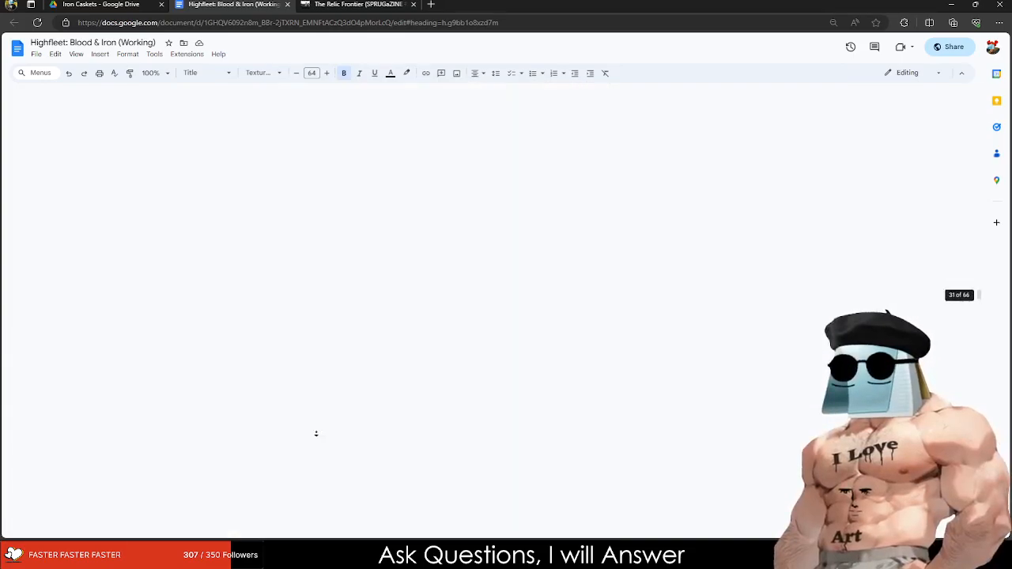
{"action": "scroll", "coordinate": [382, 293], "scroll_direction": "down", "scroll_amount": 10}
{"action": "scroll", "coordinate": [475, 308], "scroll_direction": "up", "scroll_amount": 12}
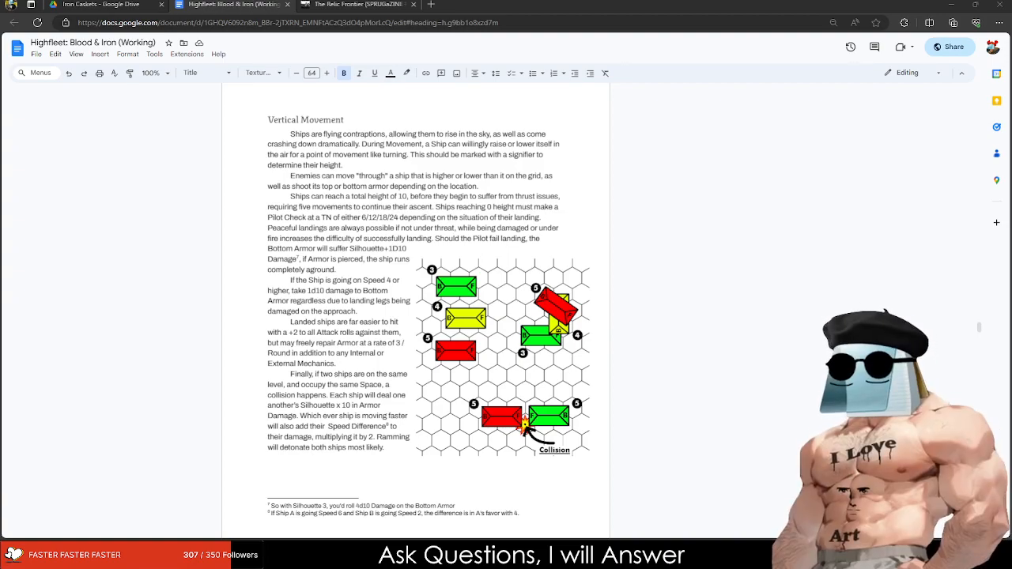
Step: Look through the gunnery, ground features, Reaper's Toll, support, boarding and missile pages, checking how side notes, footnotes and artwork are placed
{"action": "scroll", "coordinate": [330, 246], "scroll_direction": "down", "scroll_amount": 10}
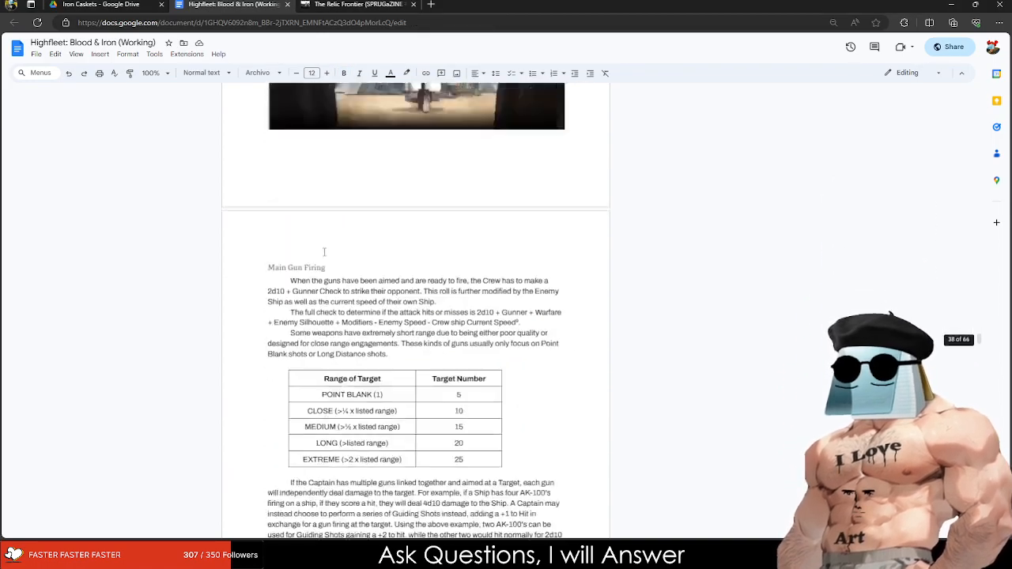
{"action": "scroll", "coordinate": [331, 246], "scroll_direction": "down", "scroll_amount": 20}
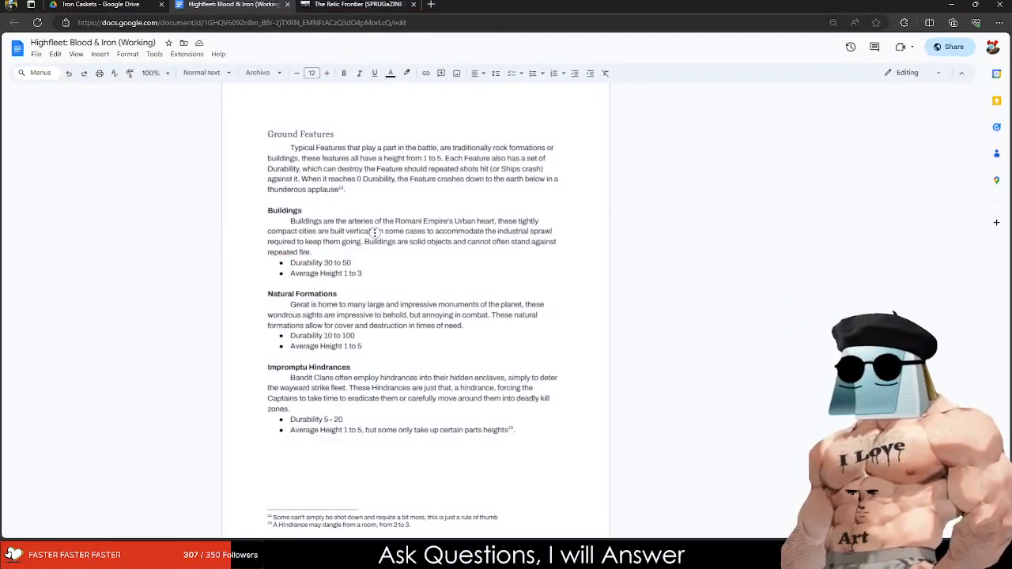
{"action": "scroll", "coordinate": [335, 469], "scroll_direction": "down", "scroll_amount": 20}
{"action": "scroll", "coordinate": [433, 440], "scroll_direction": "up", "scroll_amount": 15}
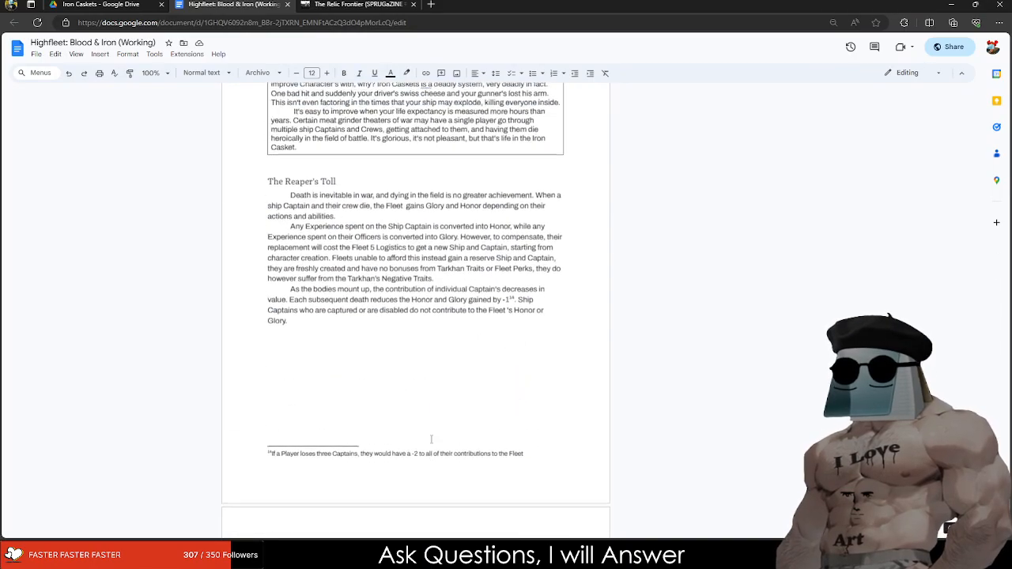
{"action": "scroll", "coordinate": [433, 440], "scroll_direction": "up", "scroll_amount": 15}
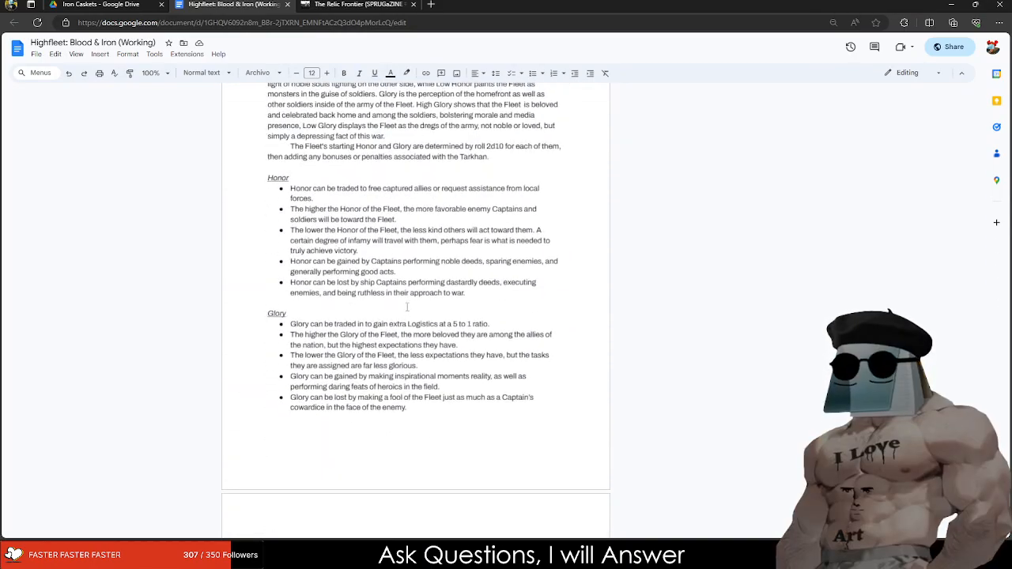
{"action": "scroll", "coordinate": [406, 305], "scroll_direction": "up", "scroll_amount": 15}
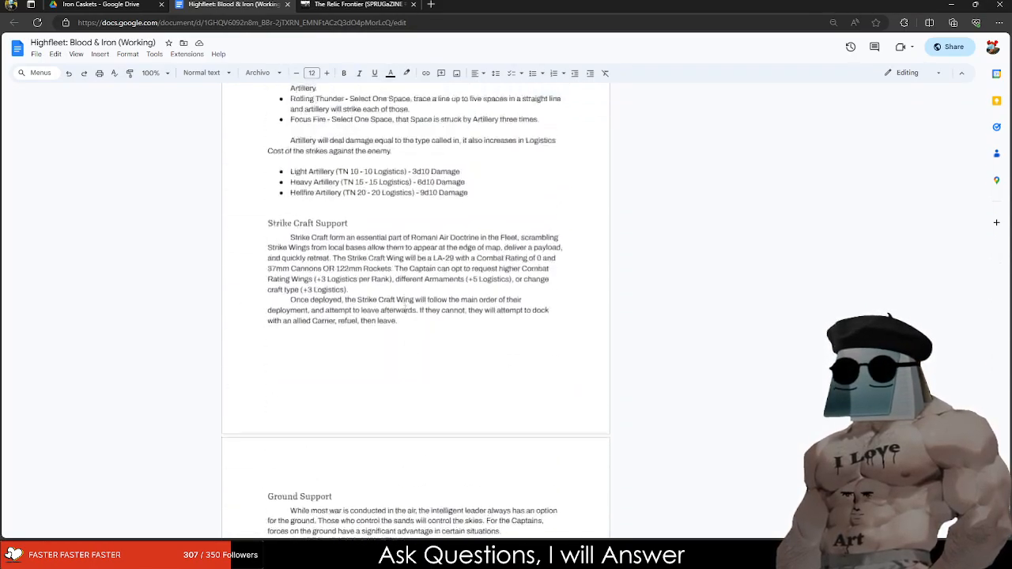
{"action": "scroll", "coordinate": [405, 306], "scroll_direction": "down", "scroll_amount": 15}
{"action": "scroll", "coordinate": [443, 333], "scroll_direction": "up", "scroll_amount": 10}
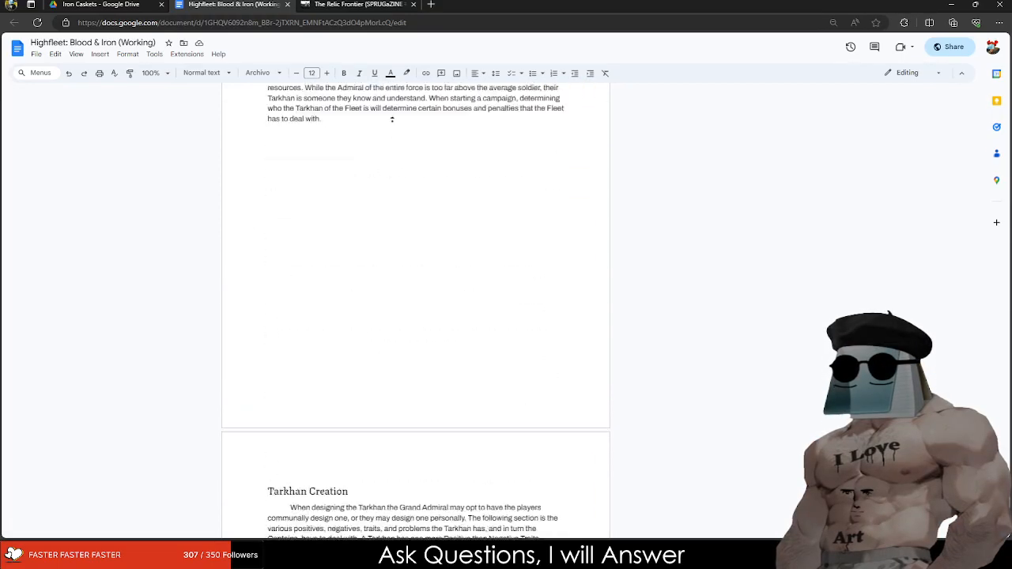
{"action": "scroll", "coordinate": [488, 314], "scroll_direction": "up", "scroll_amount": 15}
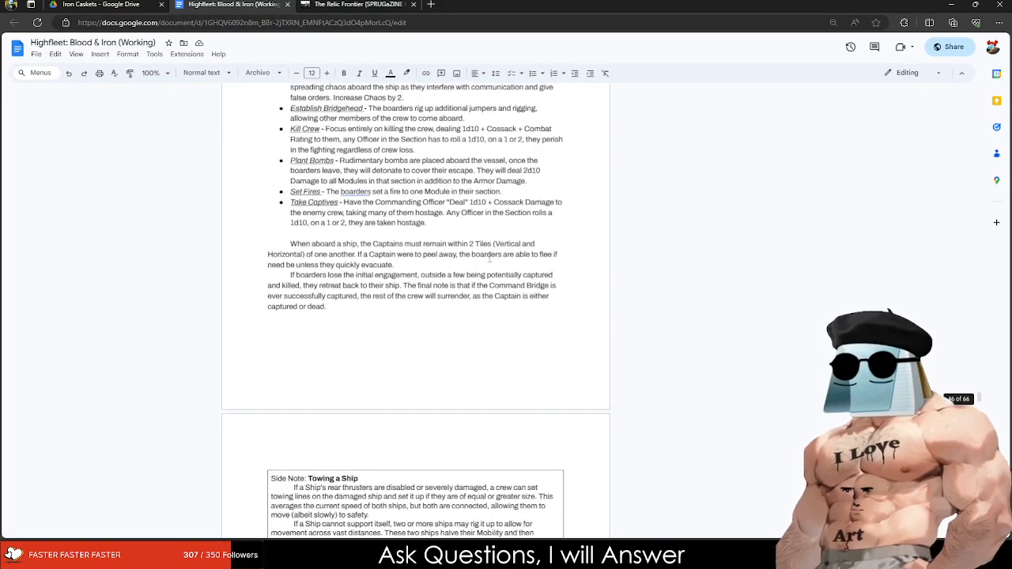
{"action": "scroll", "coordinate": [492, 266], "scroll_direction": "down", "scroll_amount": 10}
{"action": "scroll", "coordinate": [475, 309], "scroll_direction": "up", "scroll_amount": 15}
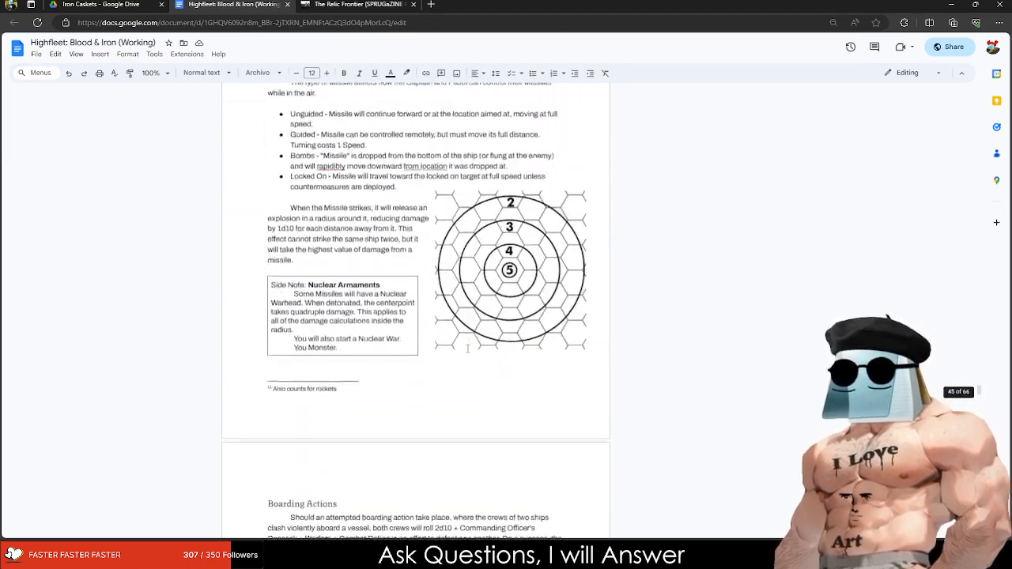
{"action": "scroll", "coordinate": [461, 338], "scroll_direction": "up", "scroll_amount": 4}
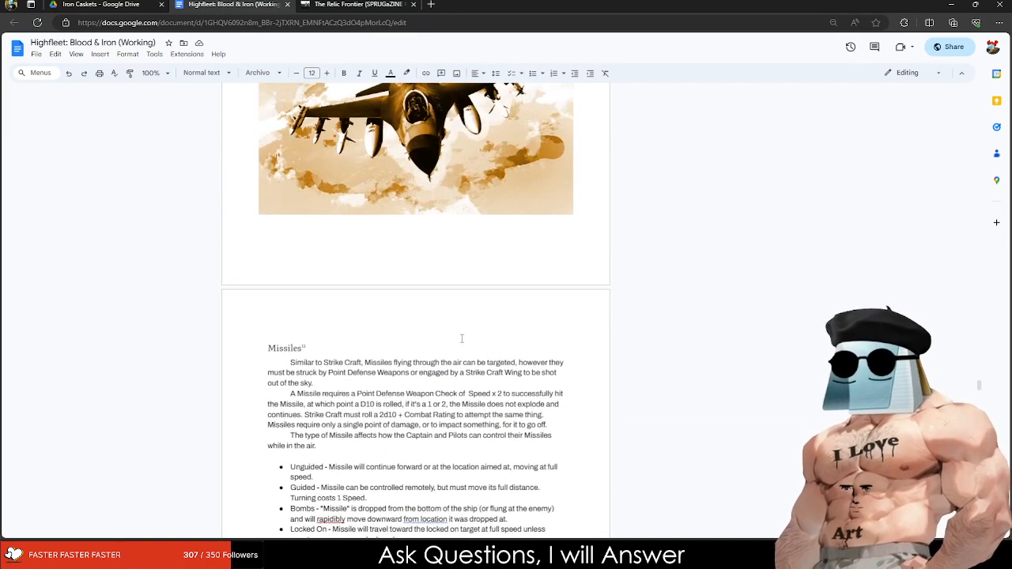
{"action": "scroll", "coordinate": [456, 332], "scroll_direction": "up", "scroll_amount": 18}
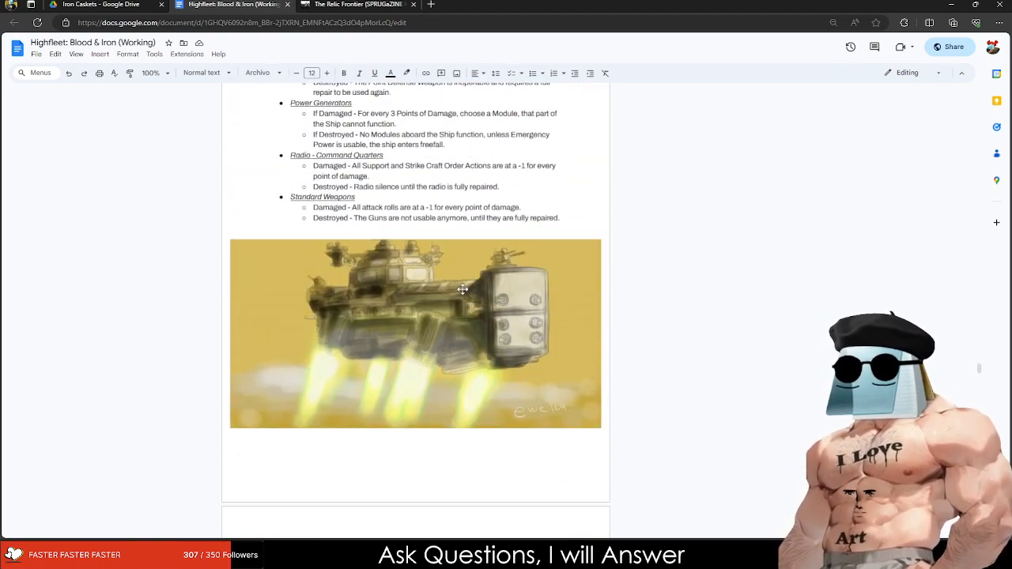
Step: Close the Highfleet document and review the description, download files and comments on The Relic Frontier page
{"action": "left_click", "coordinate": [359, 9]}
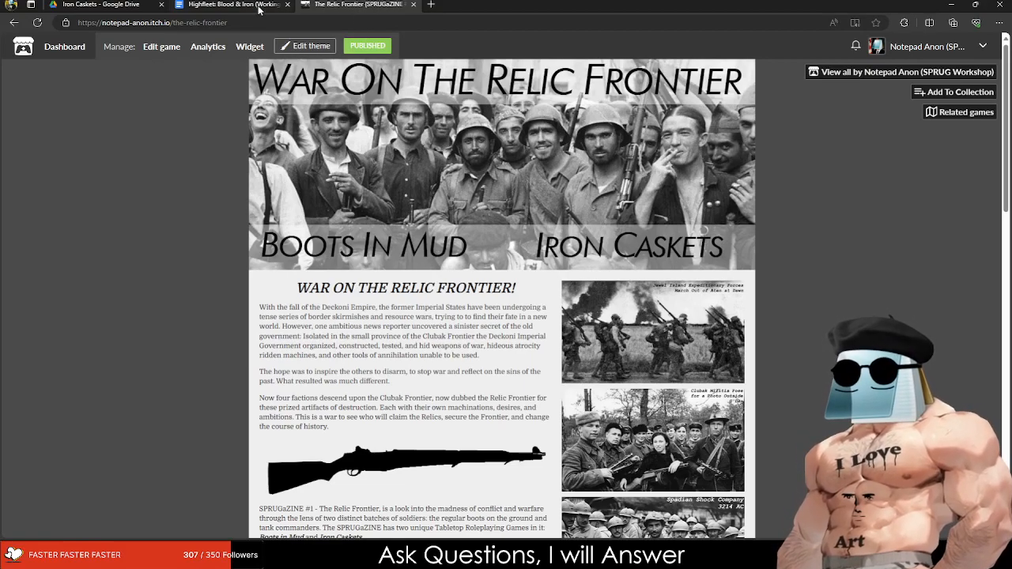
{"action": "left_click", "coordinate": [287, 4]}
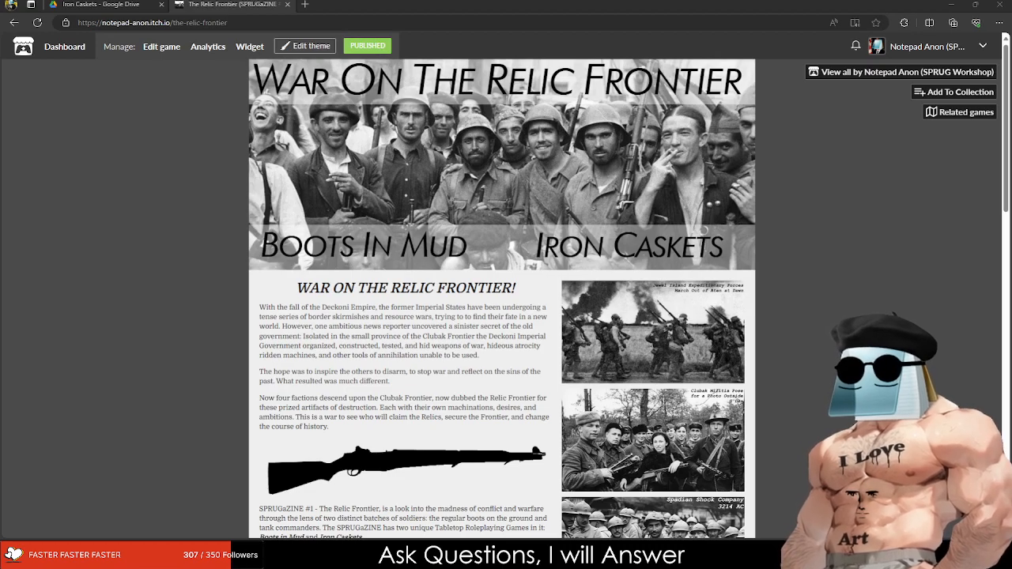
{"action": "scroll", "coordinate": [517, 342], "scroll_direction": "down", "scroll_amount": 6}
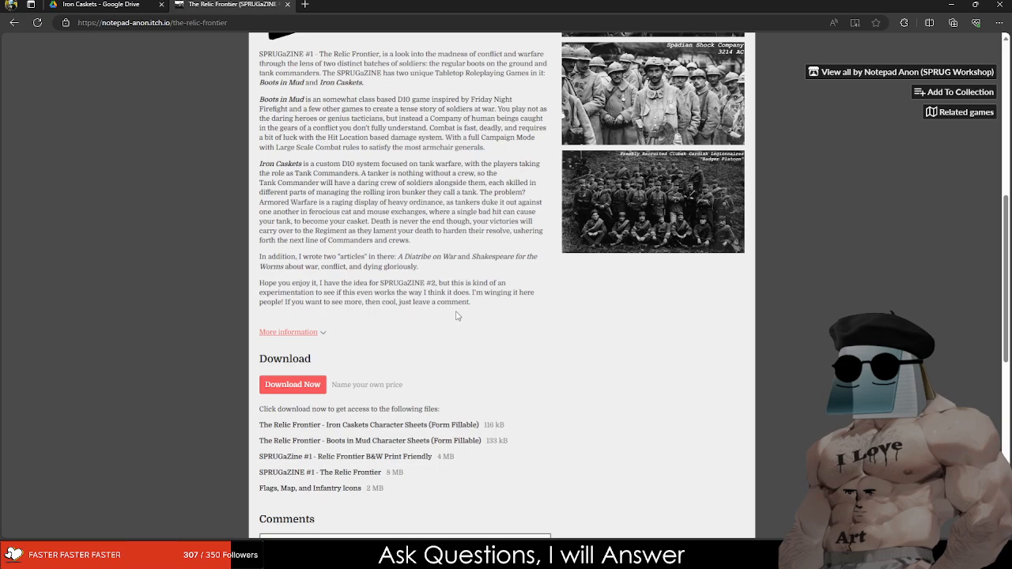
{"action": "scroll", "coordinate": [456, 315], "scroll_direction": "down", "scroll_amount": 7}
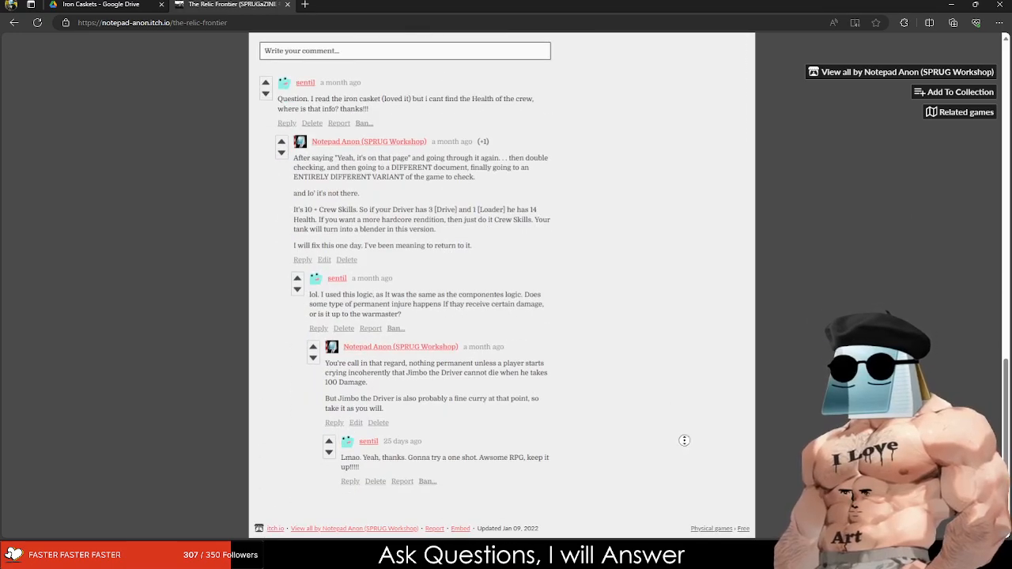
{"action": "scroll", "coordinate": [606, 334], "scroll_direction": "up", "scroll_amount": 13}
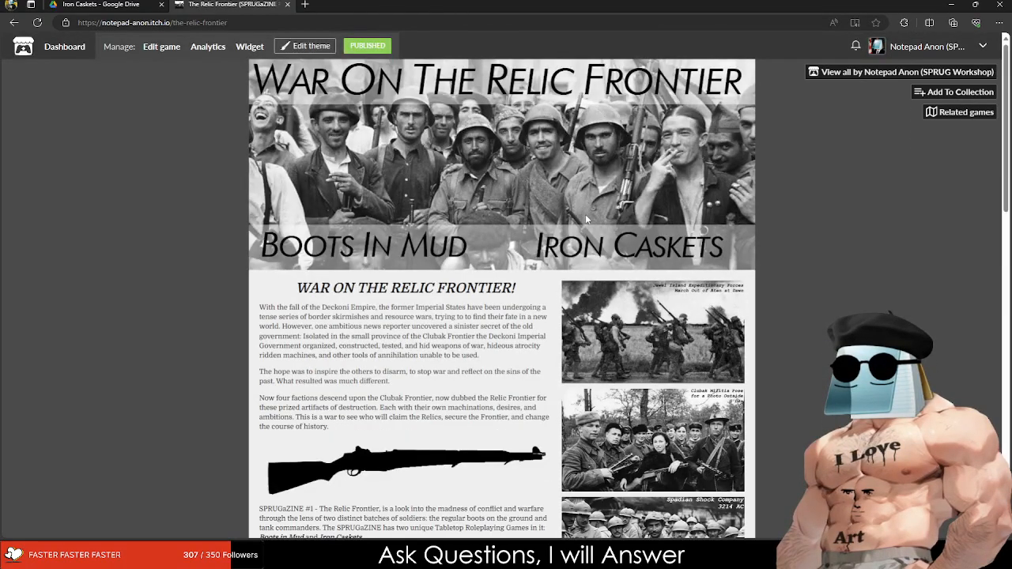
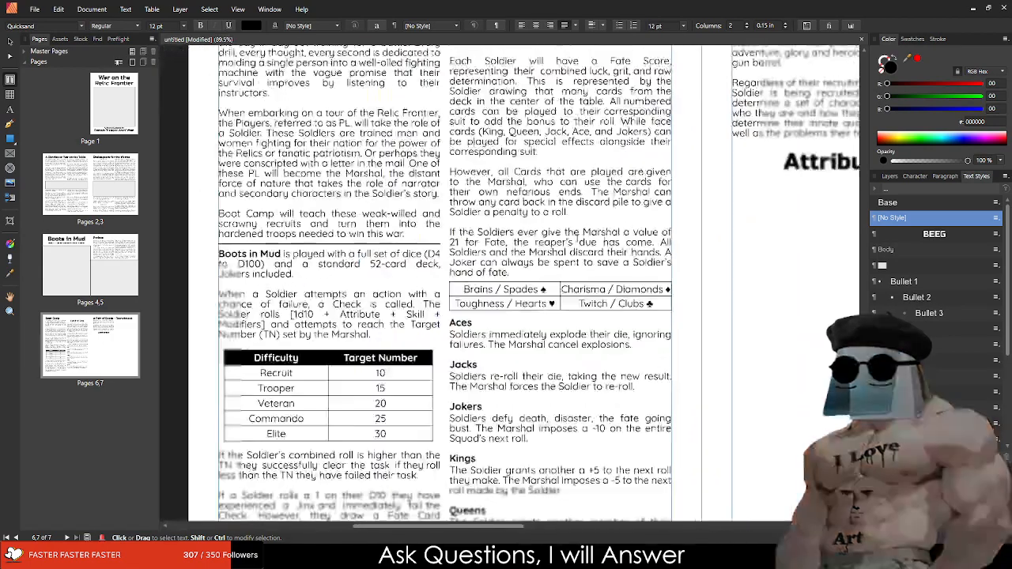
Step: Switch to the Relic Frontier layout in Affinity Publisher and examine the Boot Camp and Hand of Fate columns on pages 6 and 7
{"action": "double_click", "coordinate": [378, 326]}
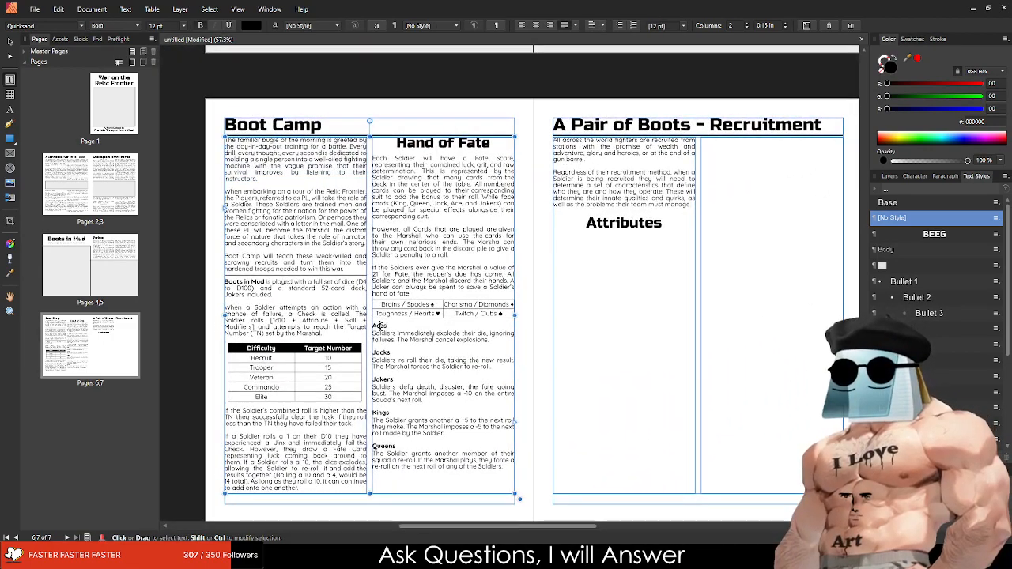
{"action": "left_click", "coordinate": [292, 150]}
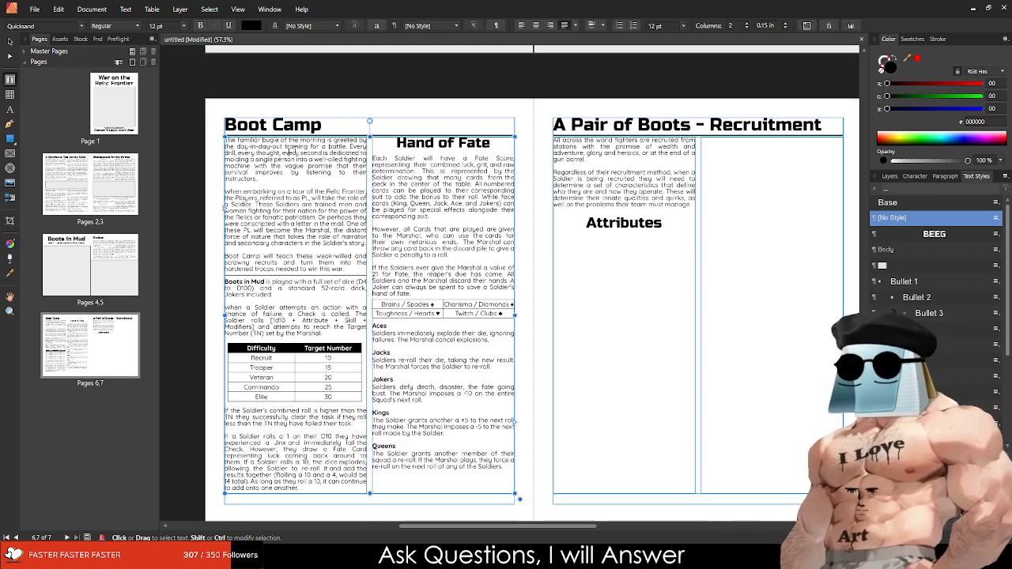
{"action": "scroll", "coordinate": [376, 317], "scroll_direction": "up", "scroll_amount": 5}
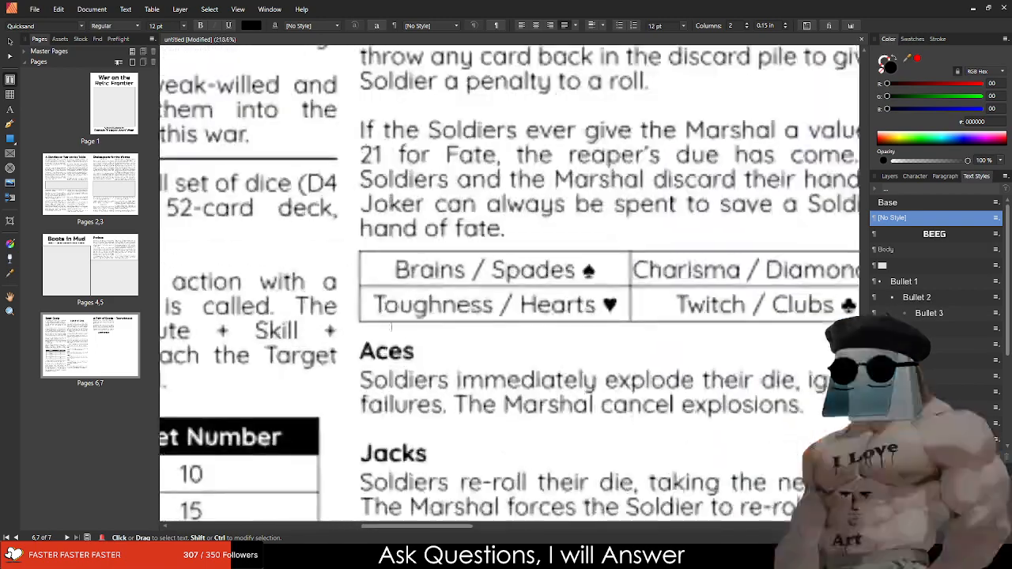
{"action": "left_click_drag", "start_coordinate": [483, 409], "coordinate": [338, 353]}
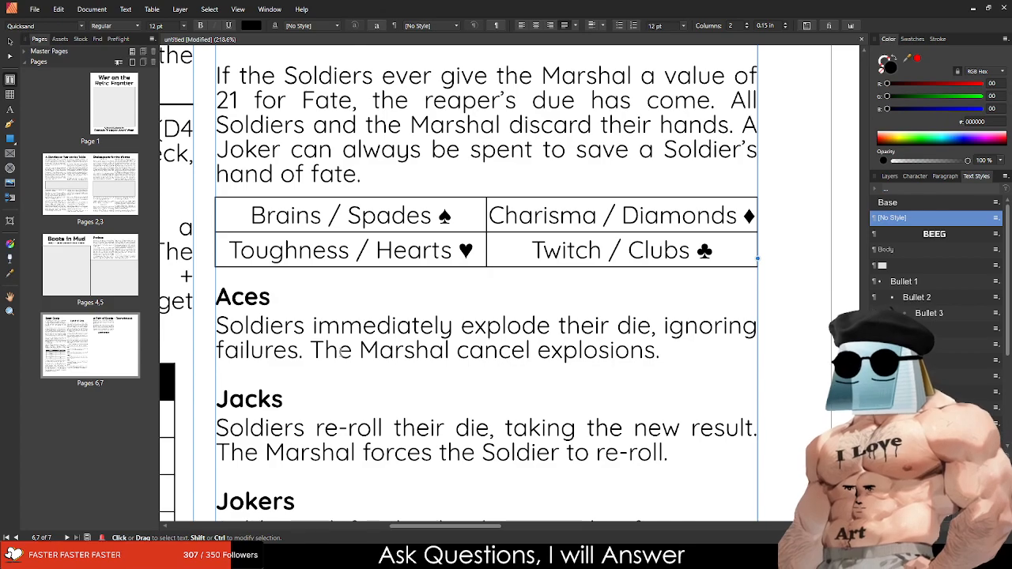
{"action": "scroll", "coordinate": [341, 354], "scroll_direction": "down", "scroll_amount": 3}
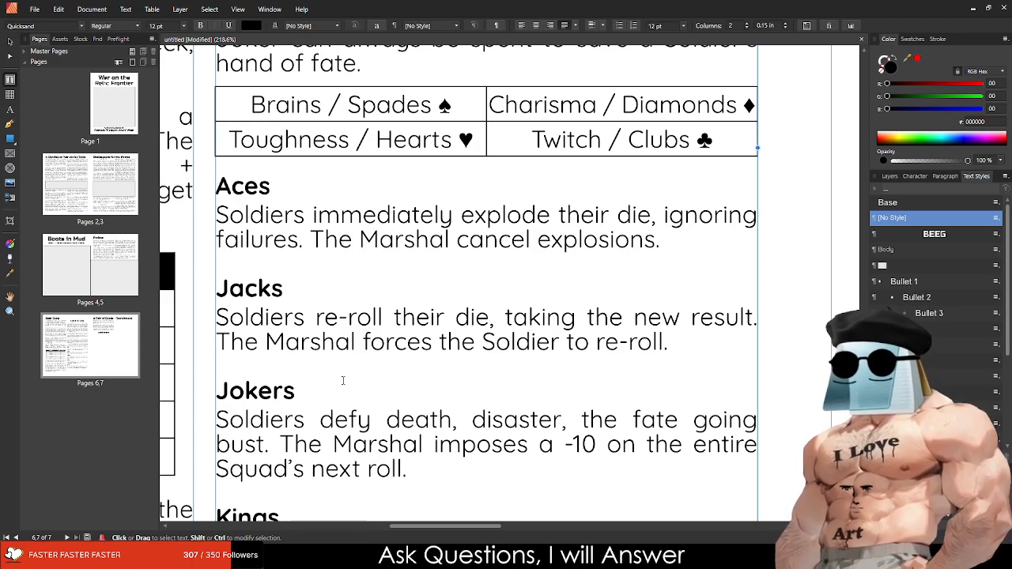
{"action": "scroll", "coordinate": [431, 364], "scroll_direction": "down", "scroll_amount": 8}
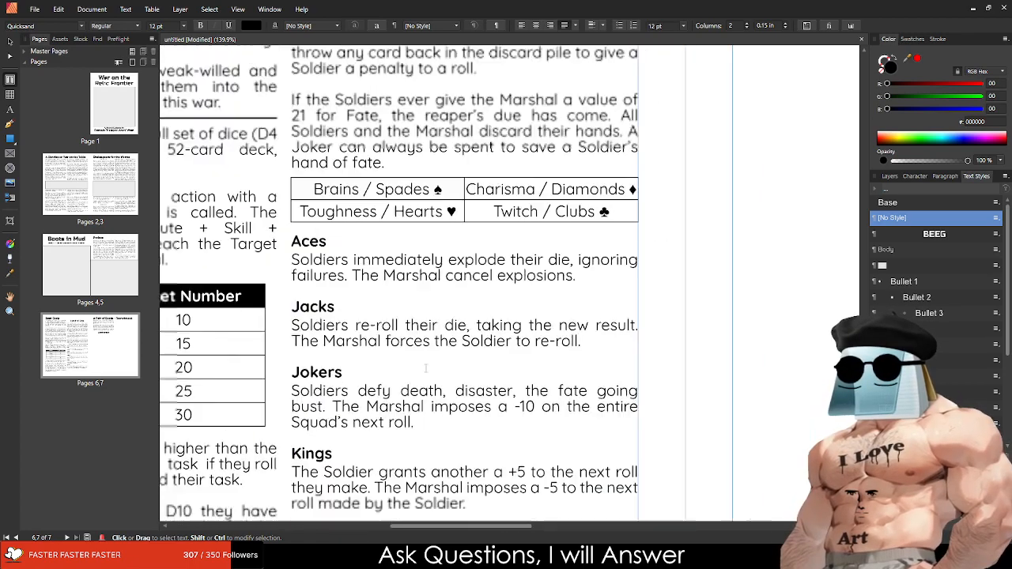
{"action": "scroll", "coordinate": [563, 286], "scroll_direction": "up", "scroll_amount": 4}
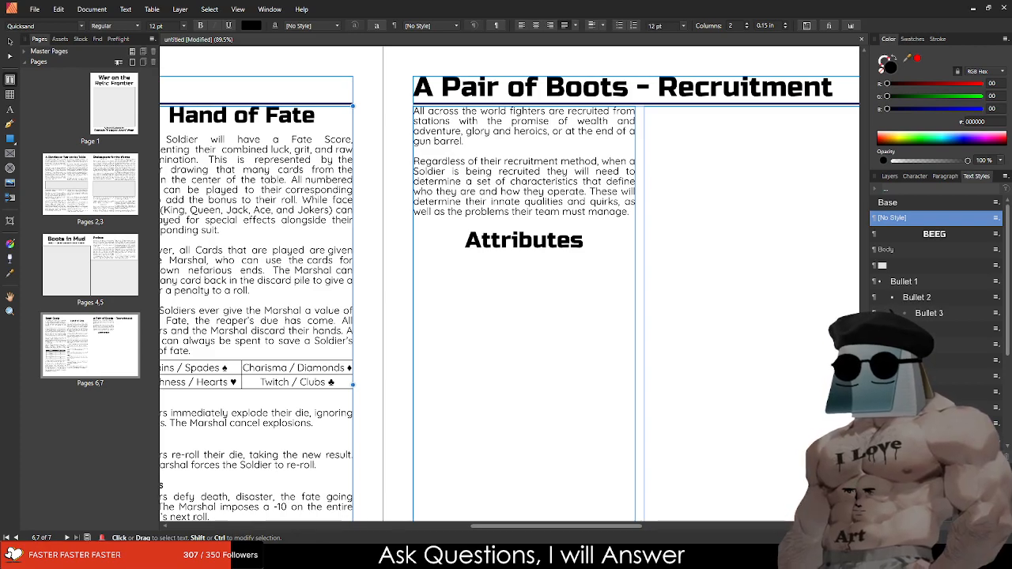
Step: Below the Attributes heading, insert the body text from "Attributes represent a Soldier's innate physical, social, and mental ability" through "who that Soldier is in their heart"
{"action": "left_click", "coordinate": [524, 264]}
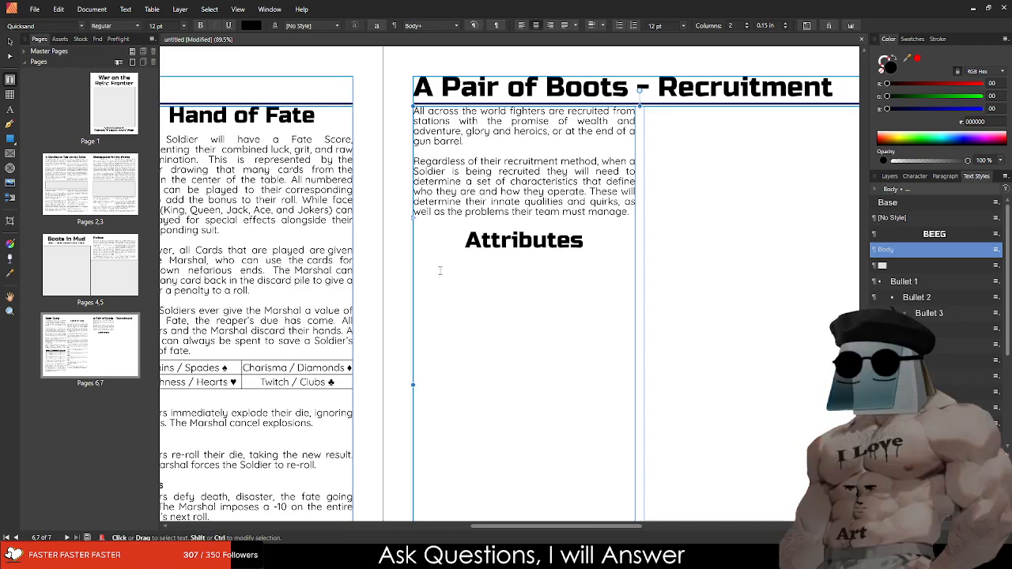
{"action": "key", "text": "BackSpace"}
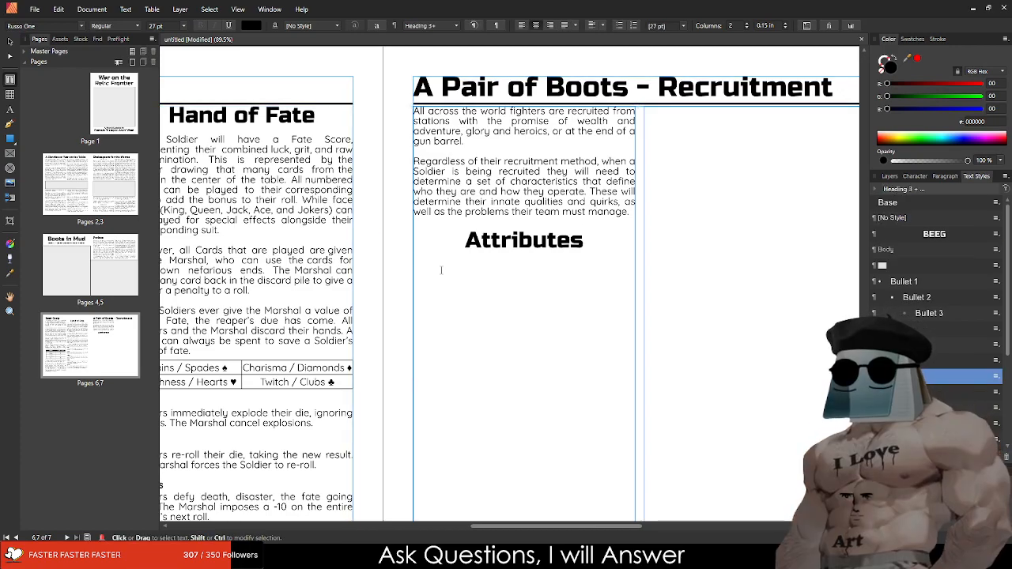
{"action": "key", "text": "Return"}
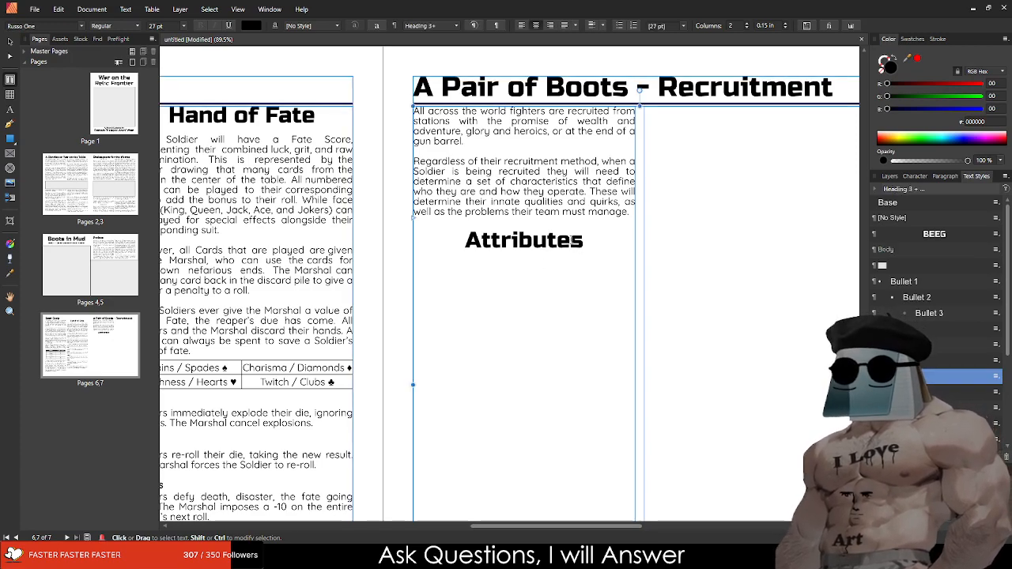
{"action": "type", "text": "Attributes represent a Soldier's innate physical, social, and mental ability, these range from 1 to 10. With 1 being Very Poor and 10 being Excellent. Attributes are determined by rolling 4d10 and then assigning a value to each Attribute. A Soldier is allowed one re-roll of an Attribute of their choice Attributes are part of the Soldier, but also the interpretation others have of them based on those Attributes. Do not let them define the Soldier, but inform who that Soldier is in their heart"}
{"action": "type", "text": "."}
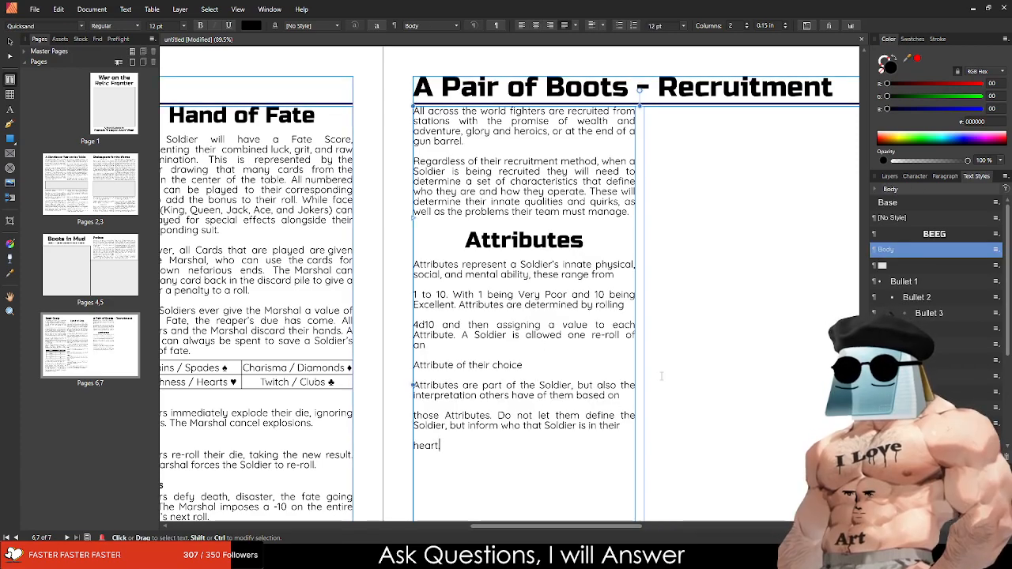
Step: Remove the stray paragraph breaks in the first Attributes paragraph so it runs on continuously through "an Attribute of their choice"
{"action": "scroll", "coordinate": [680, 294], "scroll_direction": "up", "scroll_amount": 3}
{"action": "scroll", "coordinate": [457, 265], "scroll_direction": "down", "scroll_amount": 3}
{"action": "scroll", "coordinate": [387, 263], "scroll_direction": "up", "scroll_amount": 2}
{"action": "scroll", "coordinate": [420, 265], "scroll_direction": "down", "scroll_amount": 2}
{"action": "scroll", "coordinate": [343, 366], "scroll_direction": "up", "scroll_amount": 1}
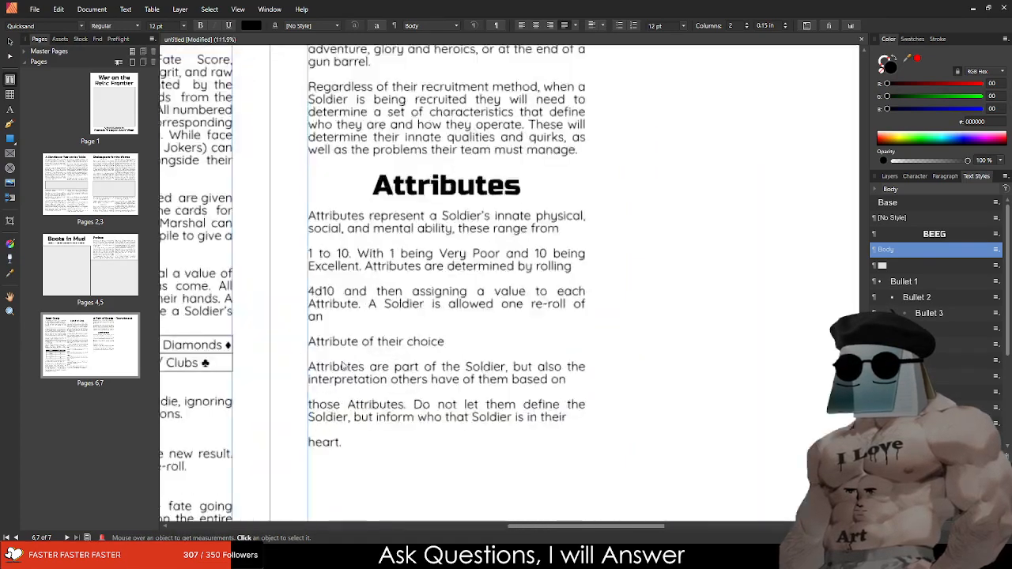
{"action": "scroll", "coordinate": [344, 366], "scroll_direction": "up", "scroll_amount": 1}
{"action": "left_click", "coordinate": [633, 196]}
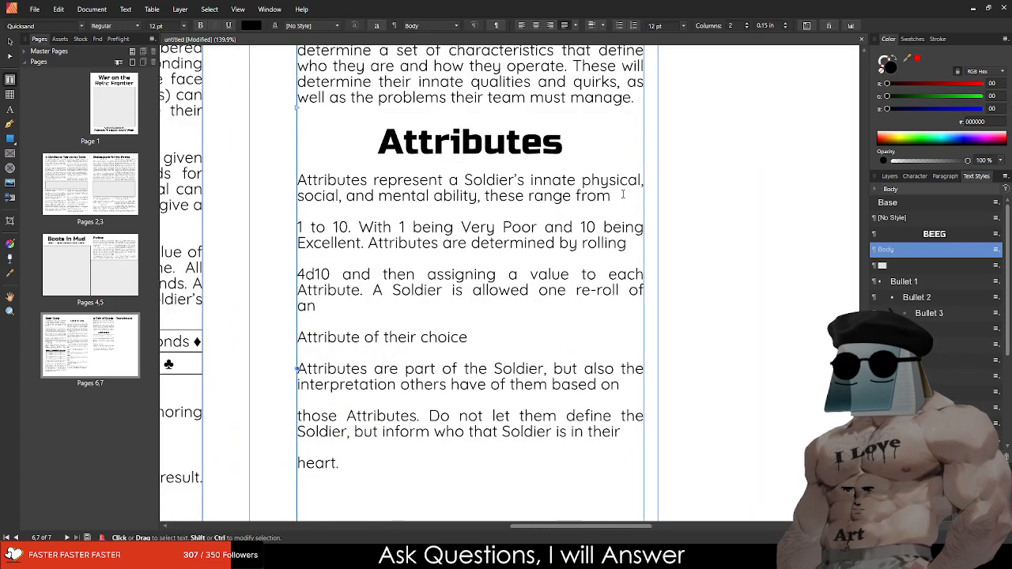
{"action": "key", "text": "Delete"}
{"action": "key", "text": "Delete"}
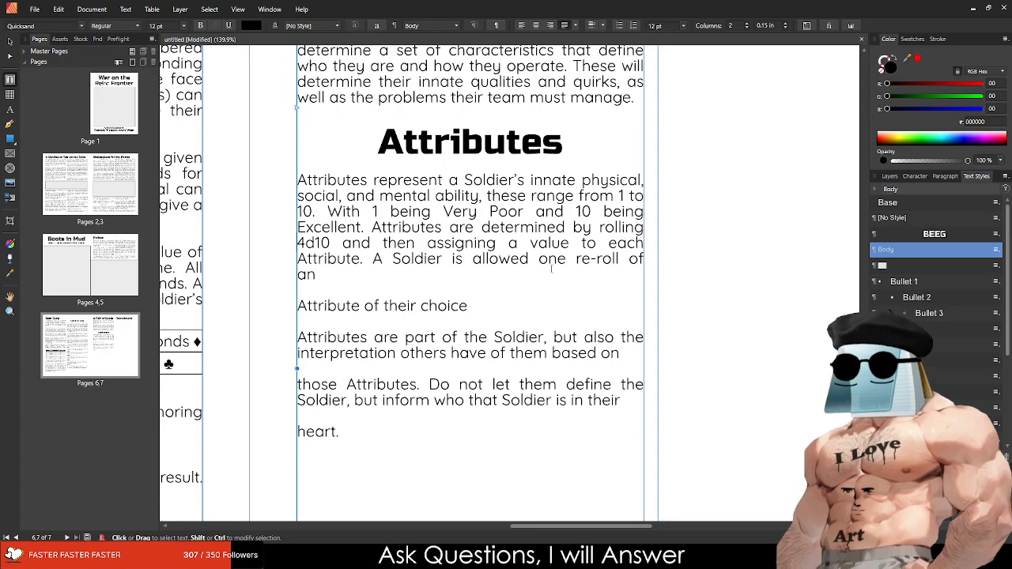
{"action": "key", "text": "Down"}
{"action": "key", "text": "Down"}
{"action": "key", "text": "Down"}
{"action": "key", "text": "Delete"}
Step: Join the broken lines of the second Attributes paragraph into one continuous paragraph ending in "heart."
{"action": "left_click", "coordinate": [643, 316]}
{"action": "key", "text": "Delete"}
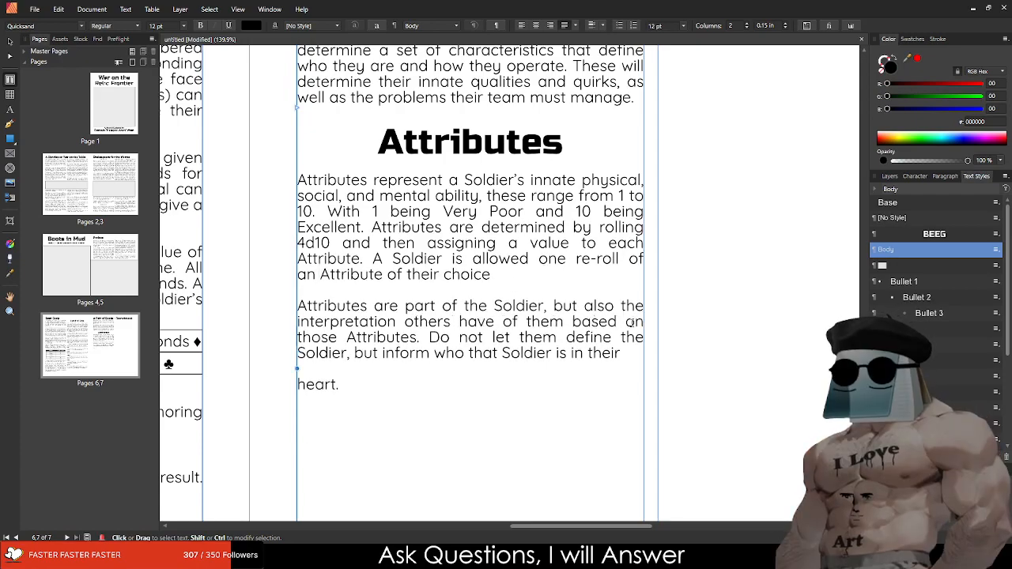
{"action": "key", "text": "Down"}
{"action": "key", "text": "Down"}
{"action": "key", "text": "Delete"}
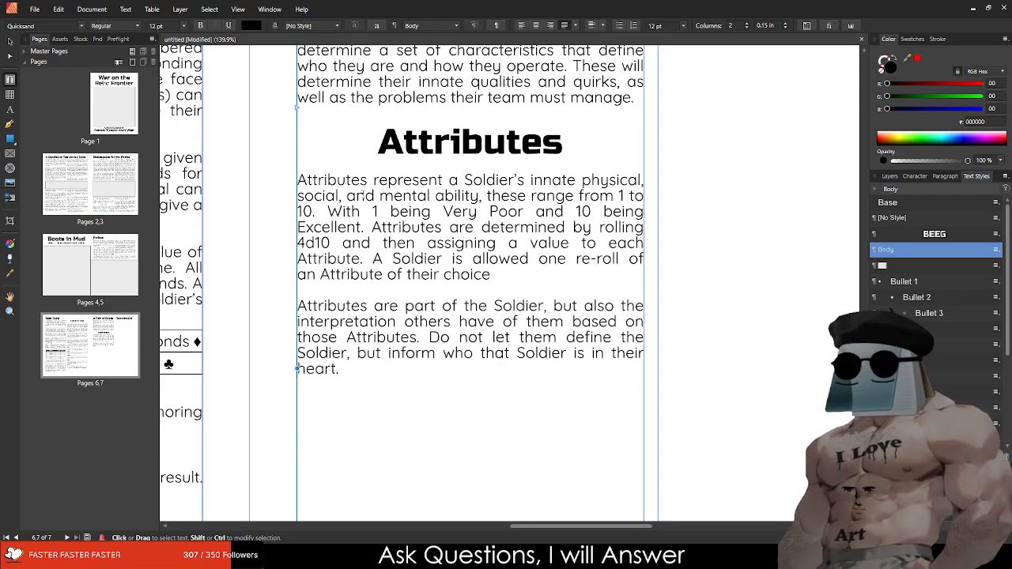
Step: Replace "Very Poor" with "Terrible" in the first Attributes paragraph
{"action": "left_click_drag", "start_coordinate": [380, 195], "coordinate": [514, 244]}
{"action": "left_click", "coordinate": [390, 195]}
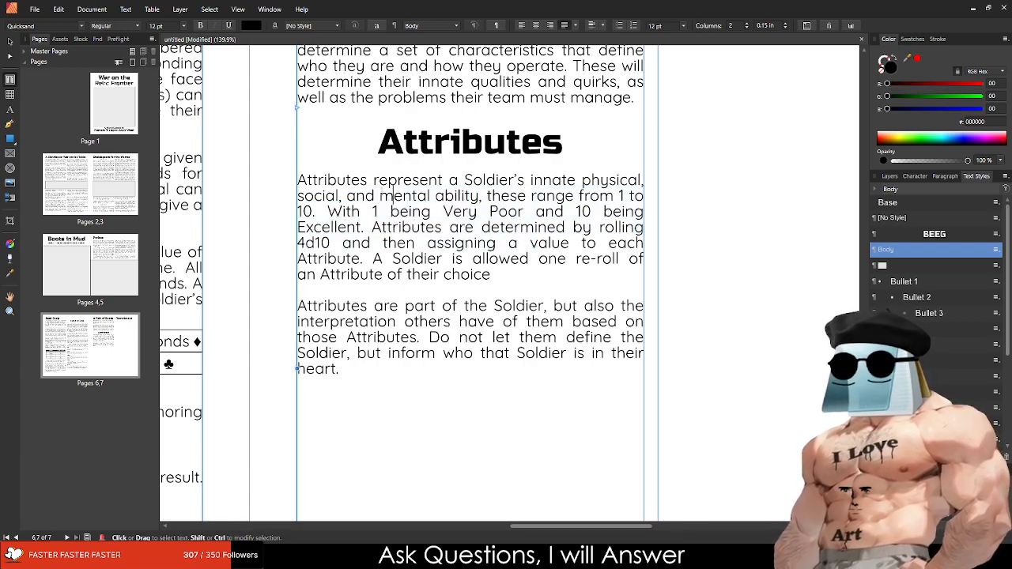
{"action": "left_click_drag", "start_coordinate": [480, 196], "coordinate": [379, 212]}
{"action": "left_click", "coordinate": [379, 212]}
{"action": "left_click_drag", "start_coordinate": [523, 212], "coordinate": [443, 212]}
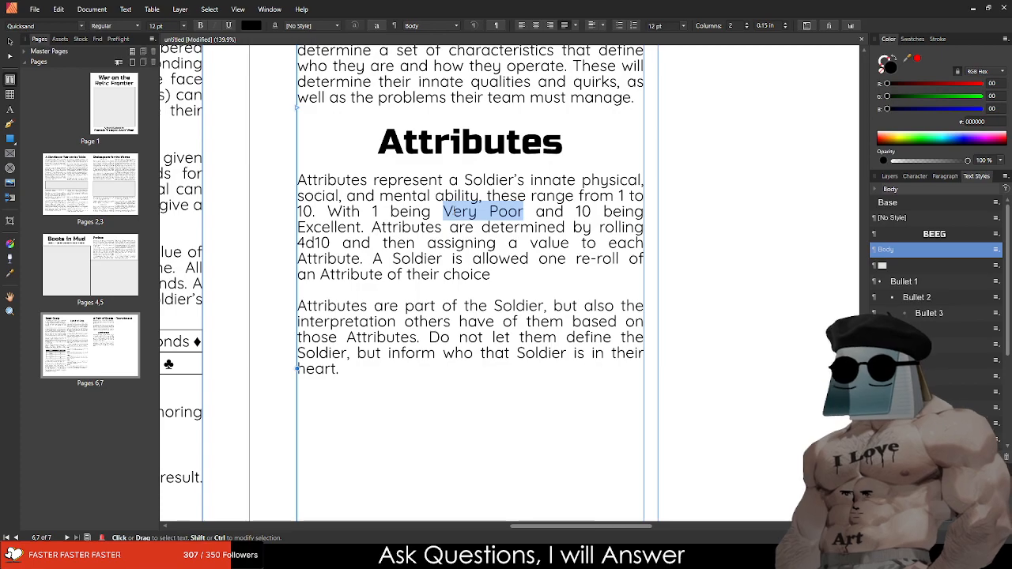
{"action": "type", "text": "Terrible"}
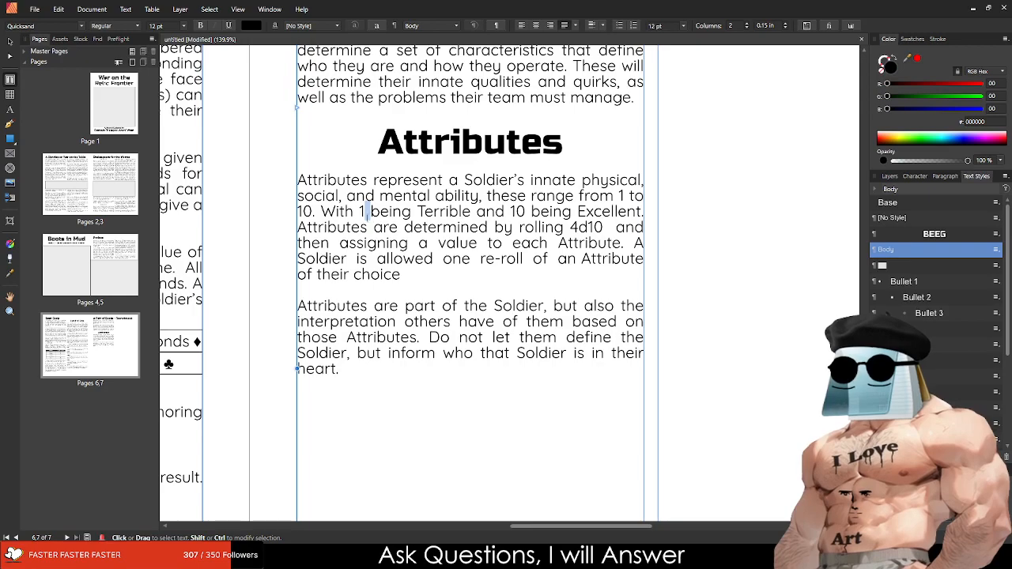
Step: Proofread the rest of the first Attributes paragraph and replace "4d10" with "four D10's"
{"action": "left_click_drag", "start_coordinate": [338, 212], "coordinate": [505, 214]}
{"action": "left_click", "coordinate": [542, 212]}
{"action": "left_click", "coordinate": [572, 212]}
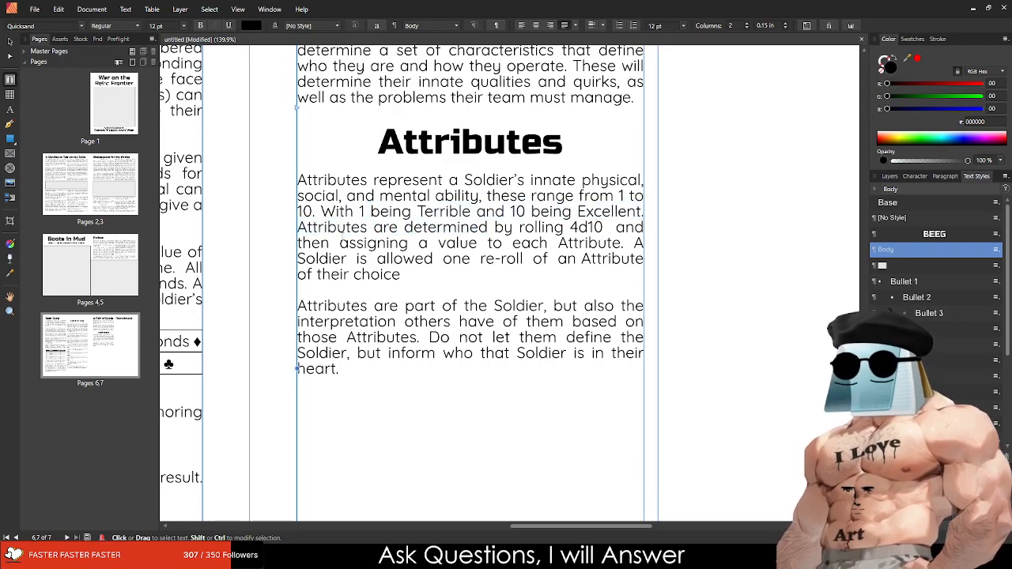
{"action": "left_click_drag", "start_coordinate": [312, 227], "coordinate": [604, 228]}
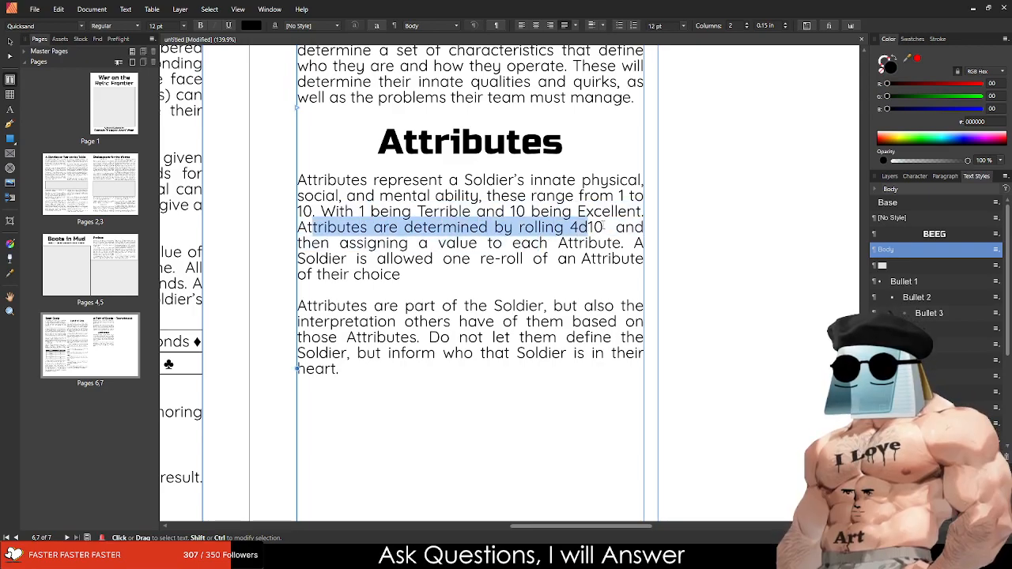
{"action": "left_click", "coordinate": [604, 227]}
{"action": "left_click_drag", "start_coordinate": [377, 243], "coordinate": [414, 287]}
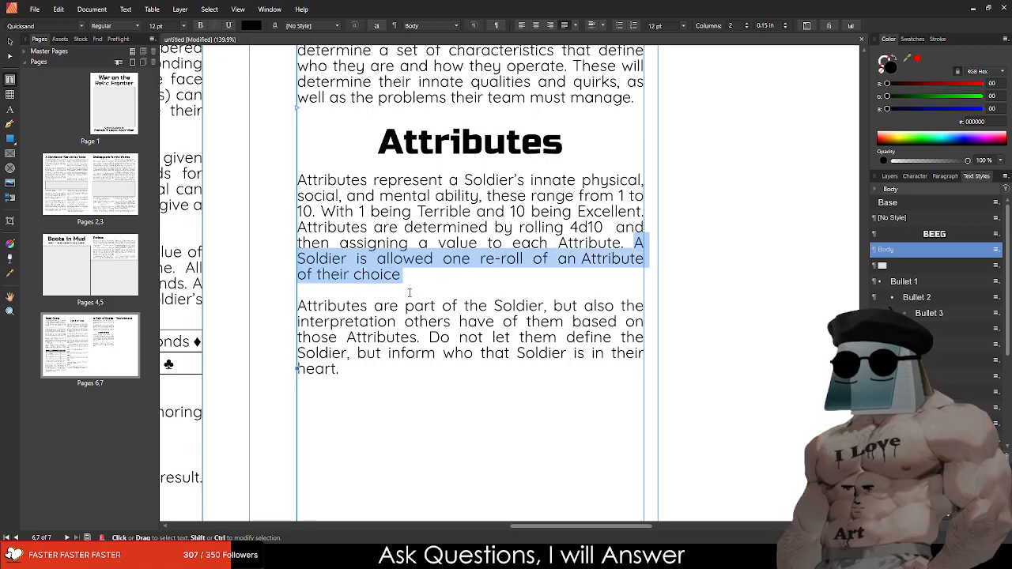
{"action": "left_click", "coordinate": [409, 292]}
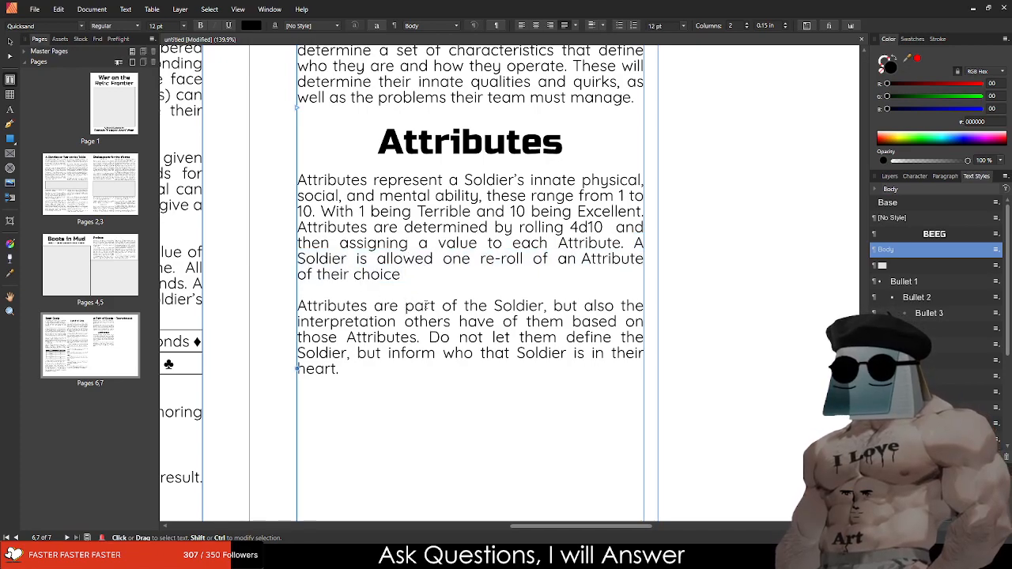
{"action": "mouse_move", "coordinate": [589, 227]}
{"action": "left_mouse_down"}
{"action": "mouse_move", "coordinate": [609, 229]}
{"action": "mouse_move", "coordinate": [577, 229]}
{"action": "left_mouse_up"}
{"action": "double_click", "coordinate": [585, 228]}
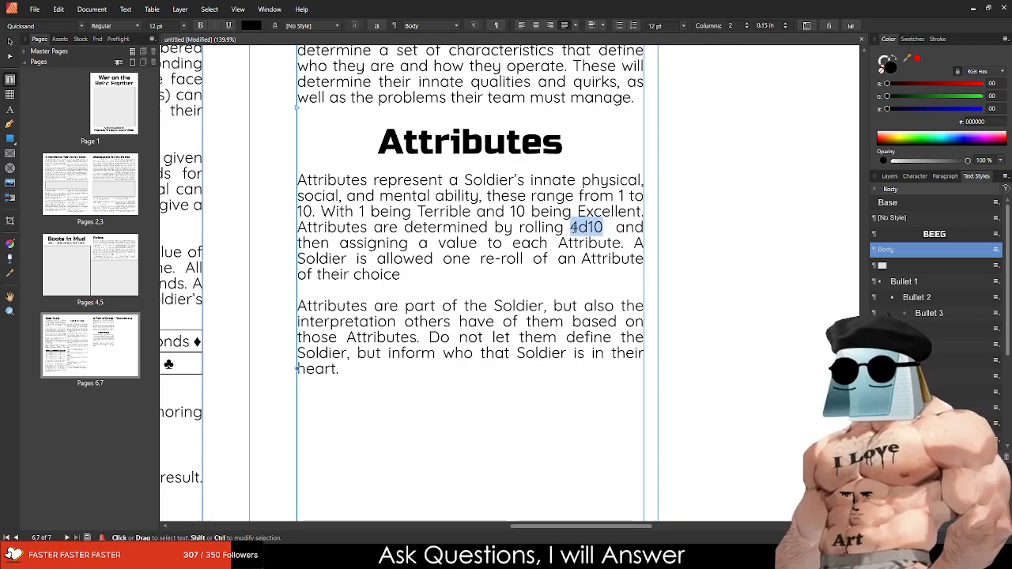
{"action": "type", "text": "four D10's"}
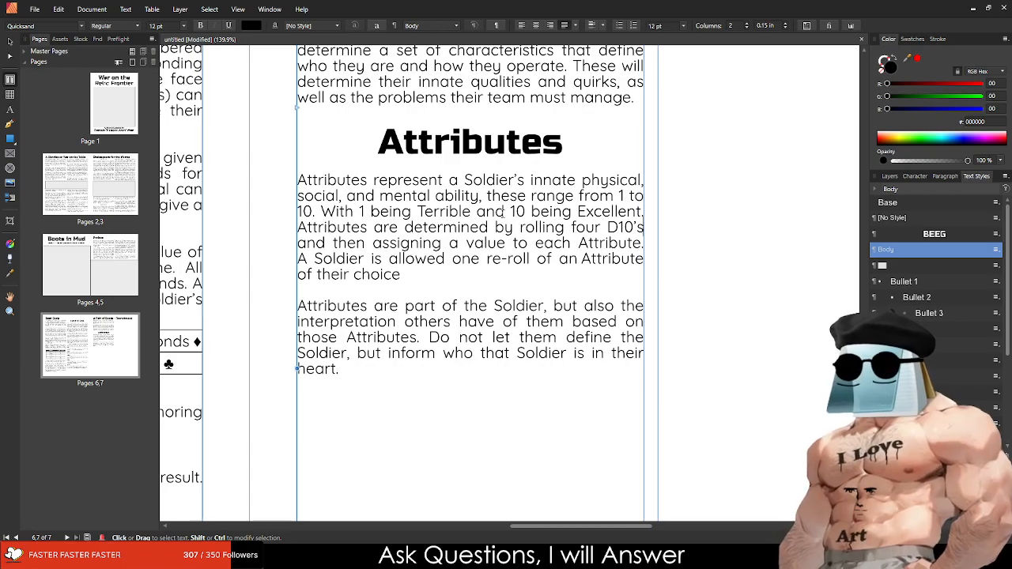
Step: Change "assigning a value" to "assigning one value" in the first Attributes paragraph
{"action": "left_click", "coordinate": [466, 243]}
{"action": "key", "text": "BackSpace"}
{"action": "key", "text": "BackSpace"}
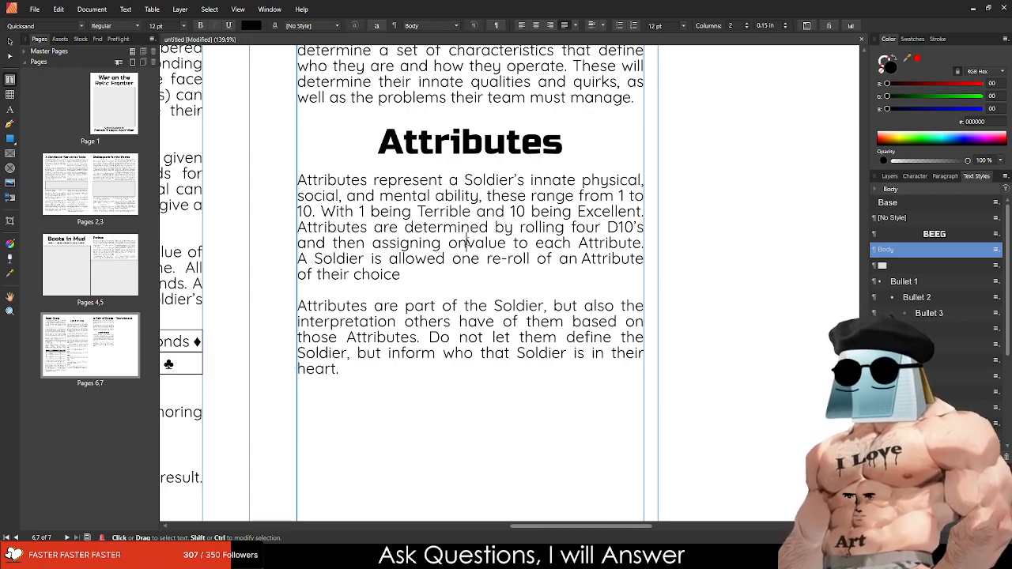
{"action": "type", "text": "one "}
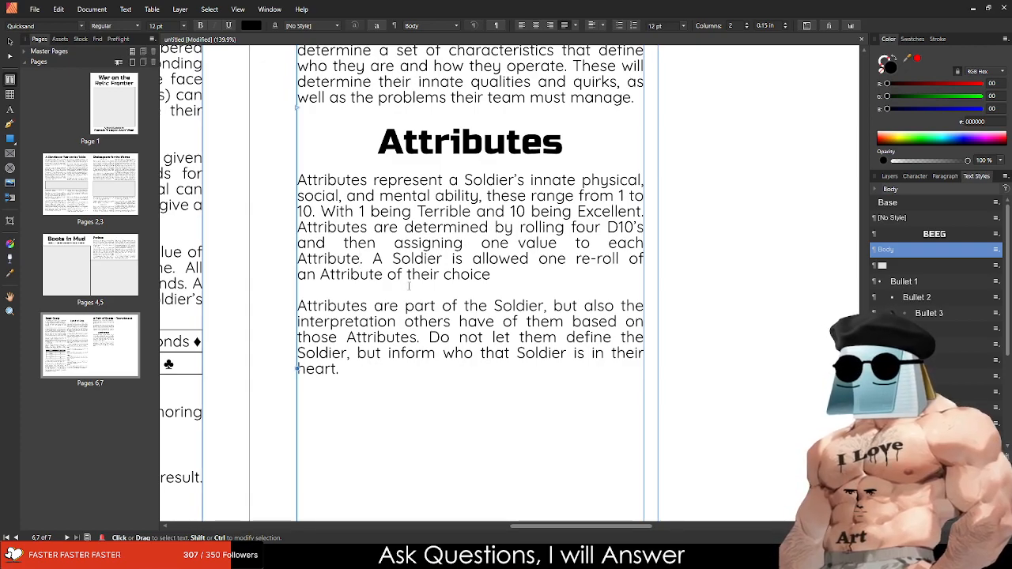
{"action": "type", "text": ","}
{"action": "key", "text": "BackSpace"}
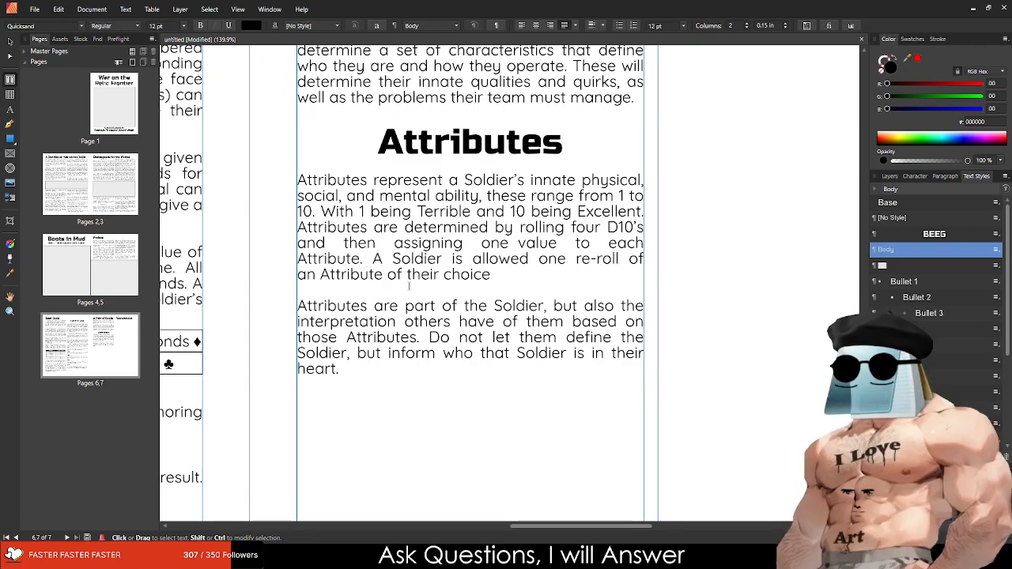
Step: Proofread the second Attributes paragraph and reword its ending after "Soldier," as "but inform who they actually are."
{"action": "left_click", "coordinate": [385, 259]}
{"action": "mouse_move", "coordinate": [385, 258]}
{"action": "left_mouse_down"}
{"action": "mouse_move", "coordinate": [490, 274]}
{"action": "mouse_move", "coordinate": [431, 274]}
{"action": "mouse_move", "coordinate": [391, 259]}
{"action": "left_mouse_up"}
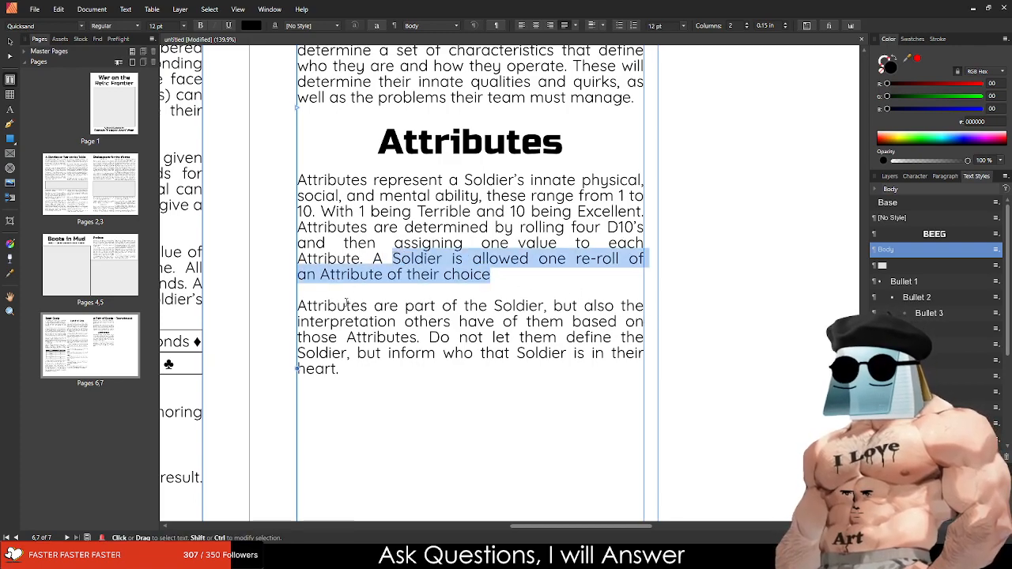
{"action": "left_click_drag", "start_coordinate": [338, 306], "coordinate": [421, 339]}
{"action": "left_click_drag", "start_coordinate": [421, 338], "coordinate": [414, 368]}
{"action": "left_click", "coordinate": [414, 368]}
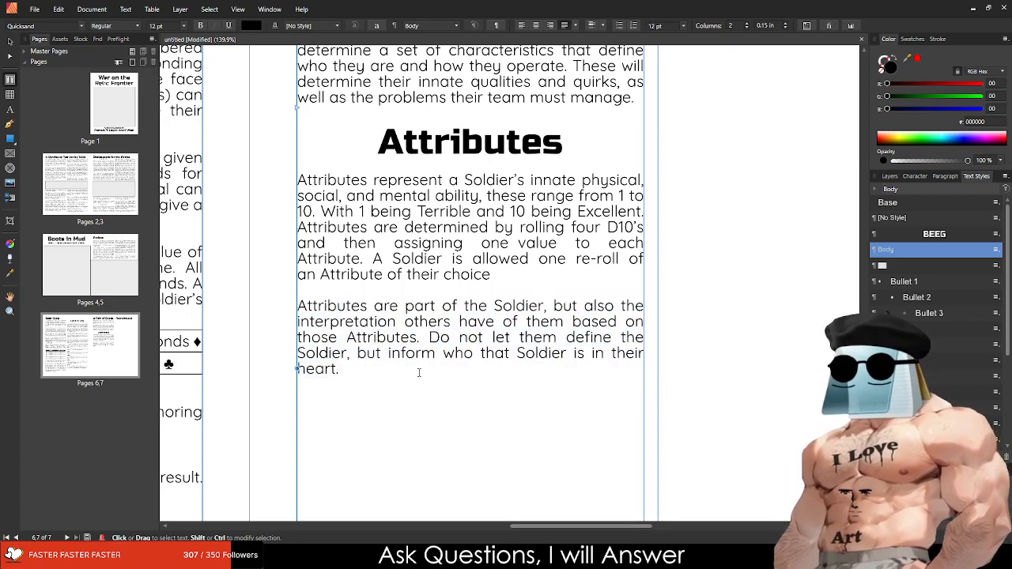
{"action": "scroll", "coordinate": [598, 352], "scroll_direction": "down", "scroll_amount": 3}
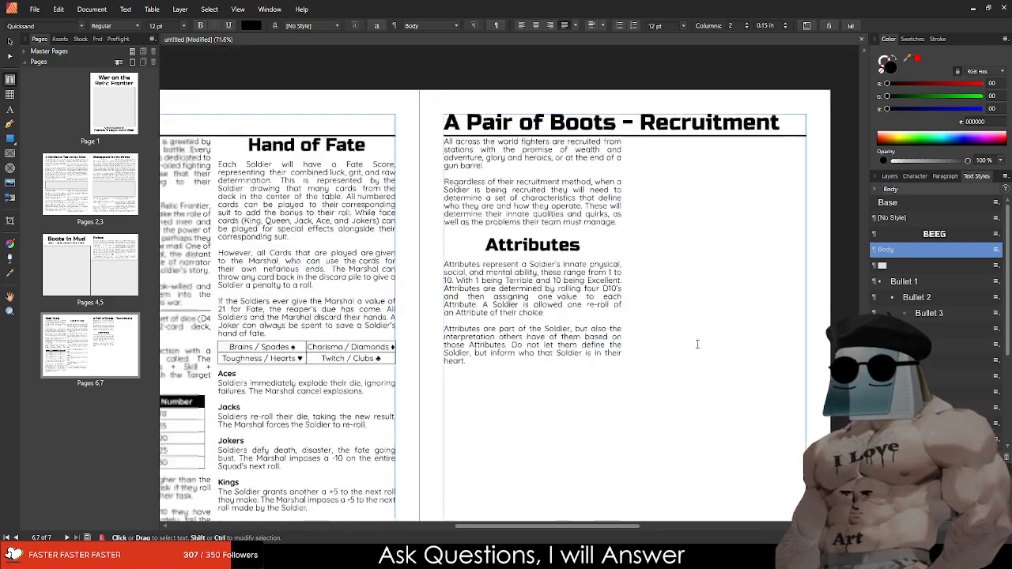
{"action": "left_click_drag", "start_coordinate": [696, 343], "coordinate": [449, 219]}
{"action": "scroll", "coordinate": [334, 263], "scroll_direction": "up", "scroll_amount": 5}
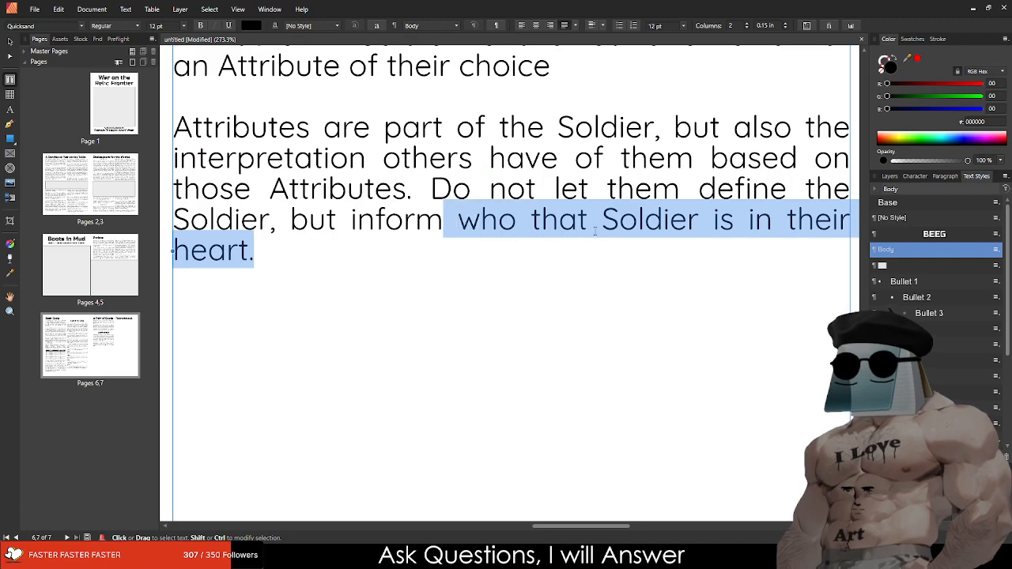
{"action": "left_click", "coordinate": [577, 219]}
{"action": "left_click_drag", "start_coordinate": [533, 255], "coordinate": [307, 212]}
{"action": "scroll", "coordinate": [362, 238], "scroll_direction": "down", "scroll_amount": 2}
{"action": "scroll", "coordinate": [340, 237], "scroll_direction": "up", "scroll_amount": 1}
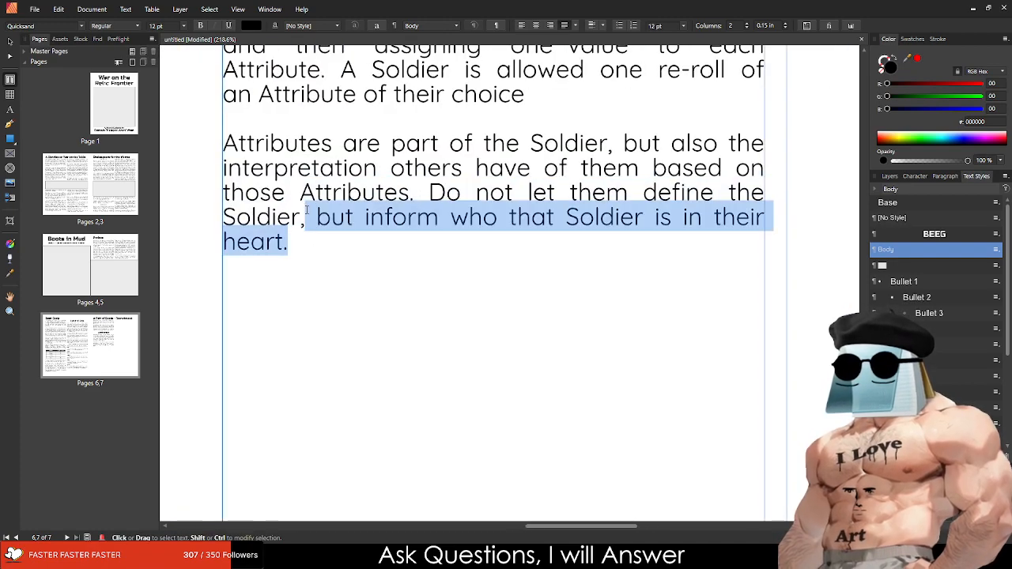
{"action": "type", "text": "but"}
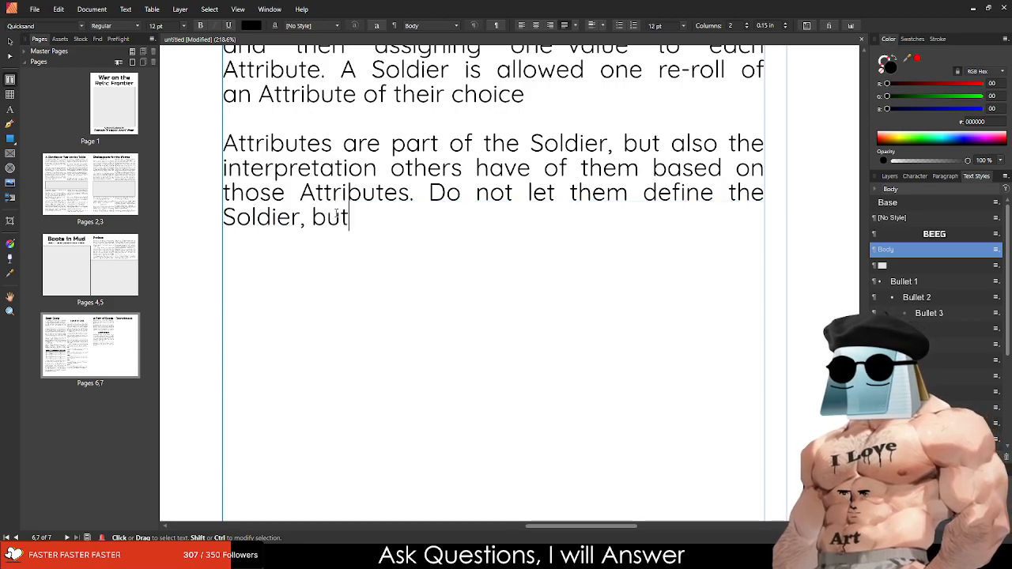
{"action": "type", "text": " inform who they "}
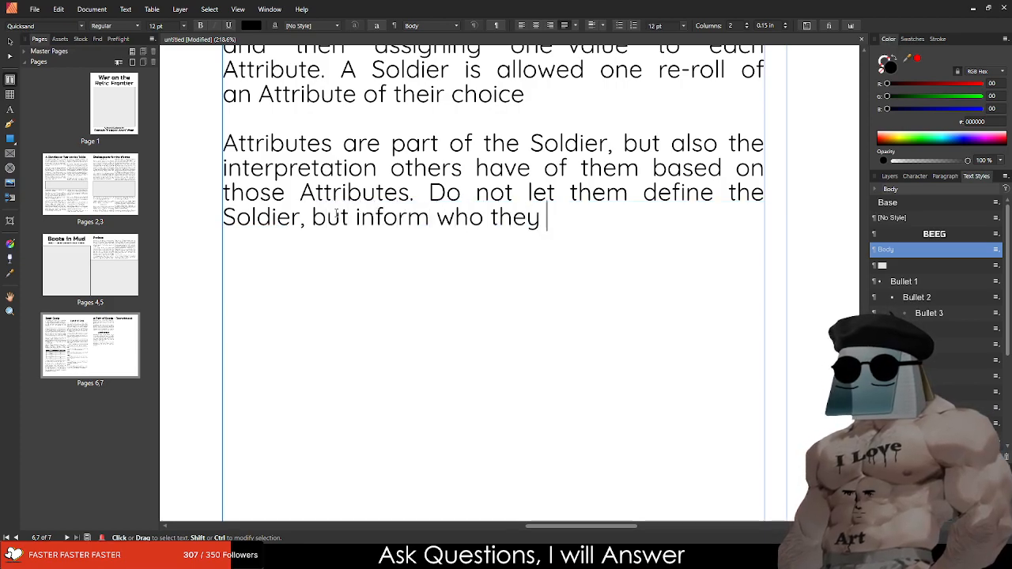
{"action": "type", "text": "actually are."}
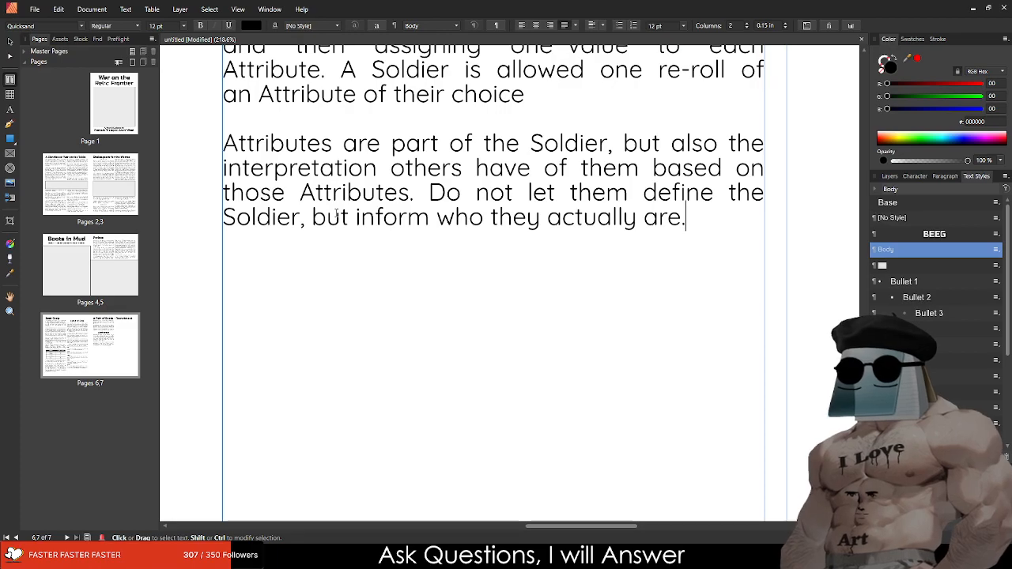
Step: Paste the BRAINS (BRN) title, description and three bullet lines below the last Attributes paragraph
{"action": "scroll", "coordinate": [340, 212], "scroll_direction": "down", "scroll_amount": 5}
{"action": "scroll", "coordinate": [313, 107], "scroll_direction": "up", "scroll_amount": 2}
{"action": "left_click_drag", "start_coordinate": [319, 102], "coordinate": [587, 98]}
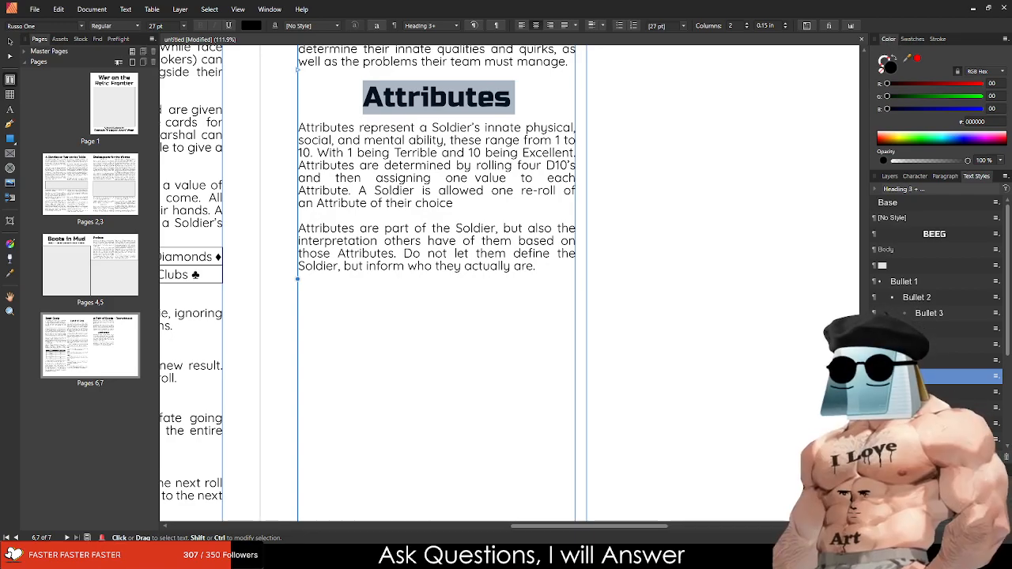
{"action": "left_click", "coordinate": [536, 268]}
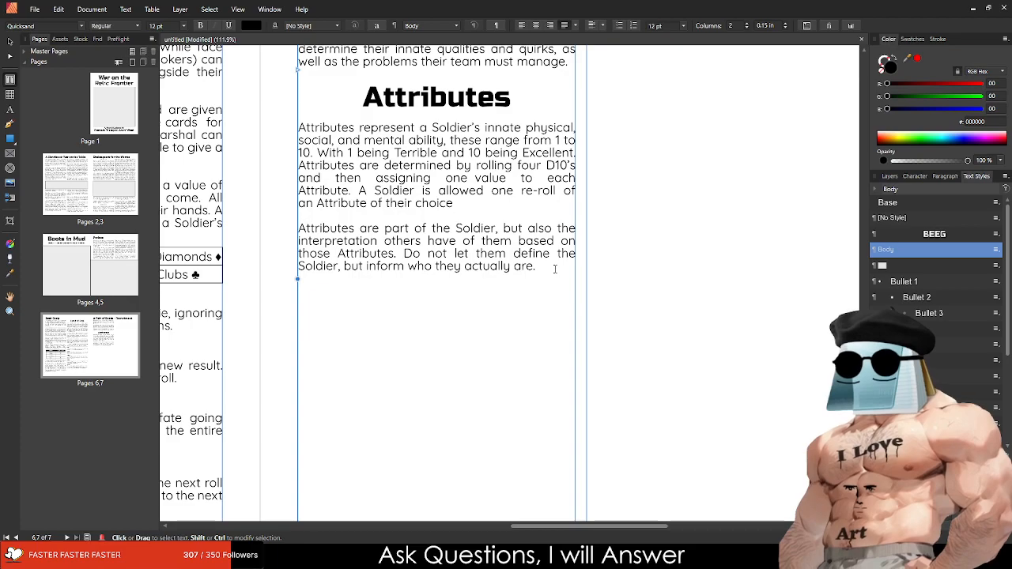
{"action": "key", "text": "ctrl+v"}
{"action": "scroll", "coordinate": [482, 231], "scroll_direction": "down", "scroll_amount": 5}
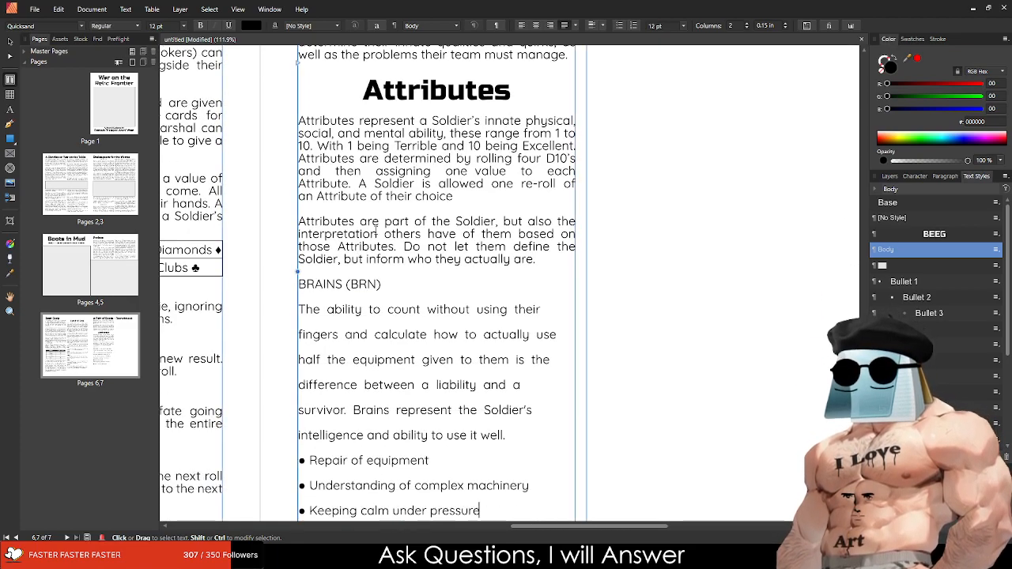
Step: Make the BRAINS (BRN) line bold and centred, and set its font to Russo One
{"action": "left_click_drag", "start_coordinate": [298, 205], "coordinate": [382, 206]}
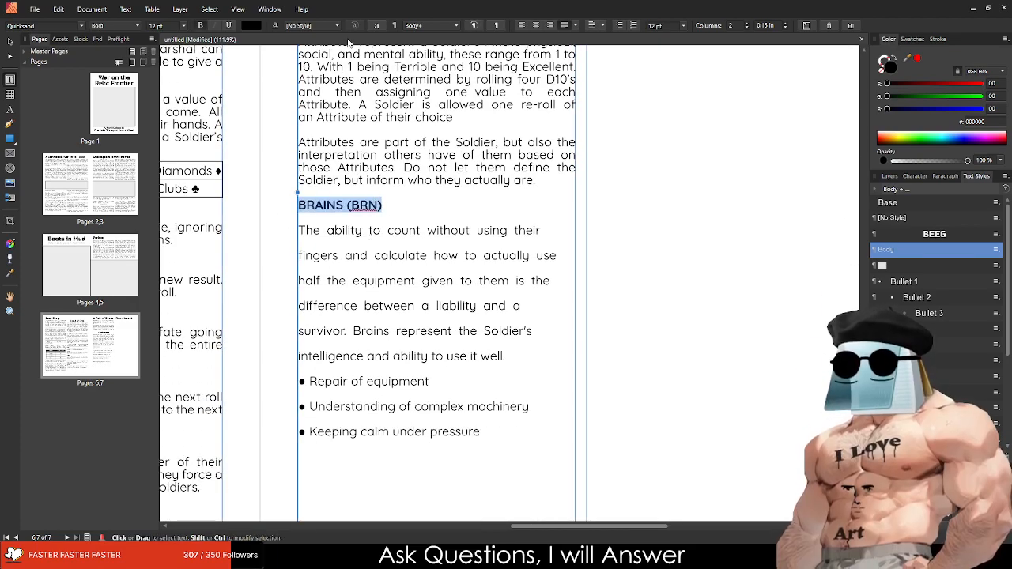
{"action": "left_click", "coordinate": [536, 25]}
{"action": "scroll", "coordinate": [347, 155], "scroll_direction": "up", "scroll_amount": 2}
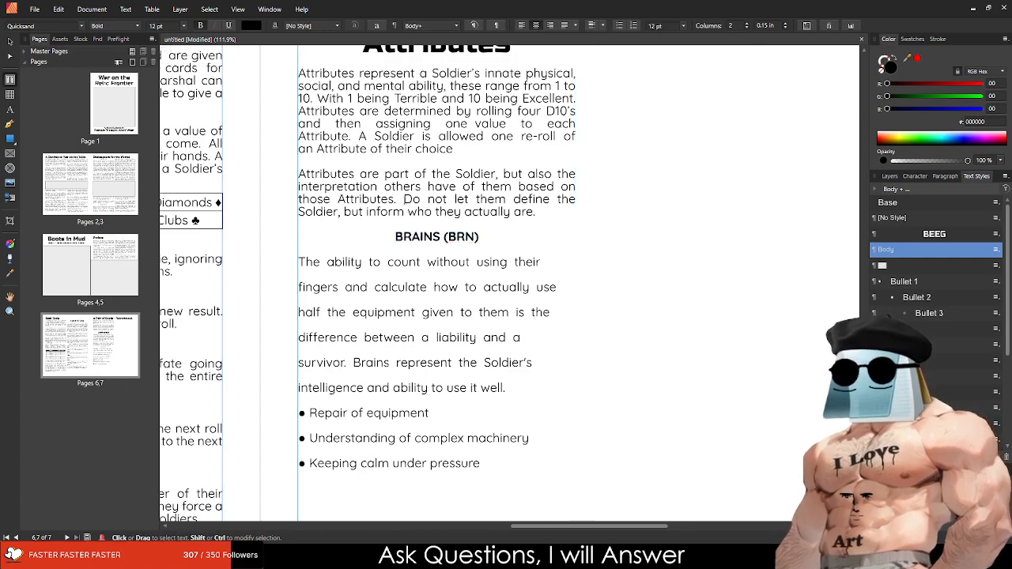
{"action": "left_click", "coordinate": [27, 26]}
{"action": "key", "text": "BackSpace"}
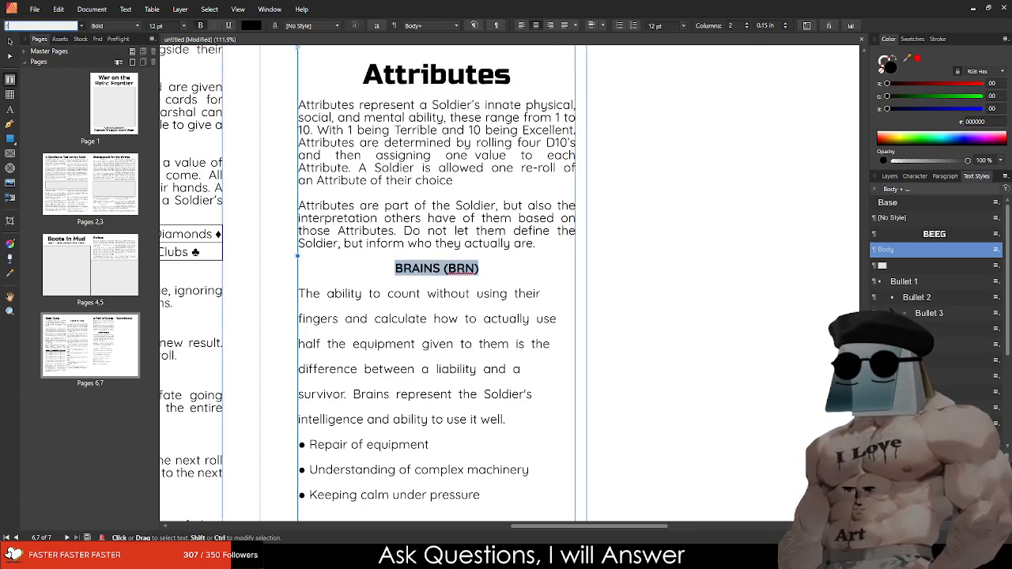
{"action": "type", "text": "russ"}
{"action": "key", "text": "Return"}
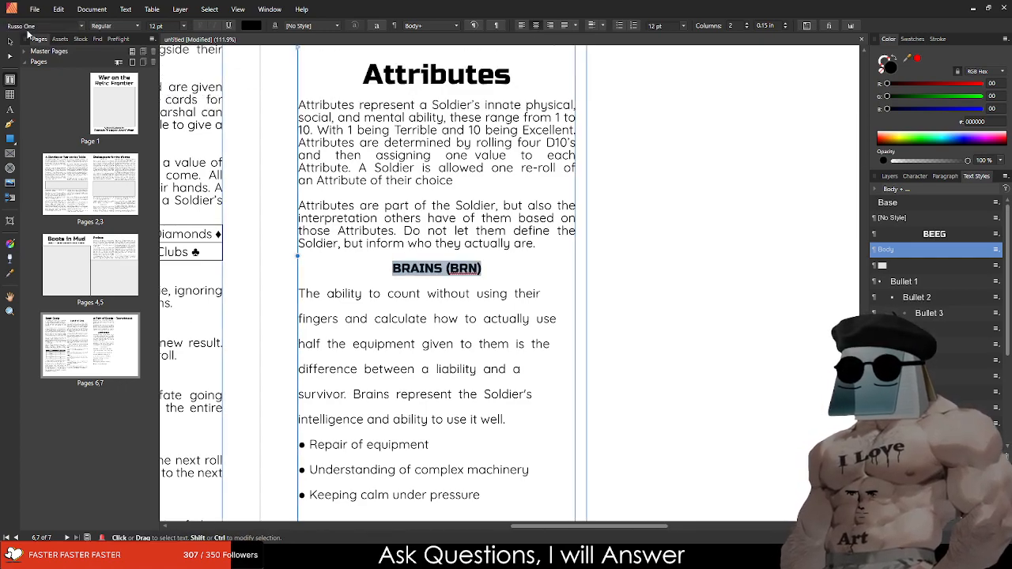
Step: Set the BRAINS (BRN) heading's font size to 24 pt and reselect the heading
{"action": "left_click", "coordinate": [162, 28]}
{"action": "type", "text": "2"}
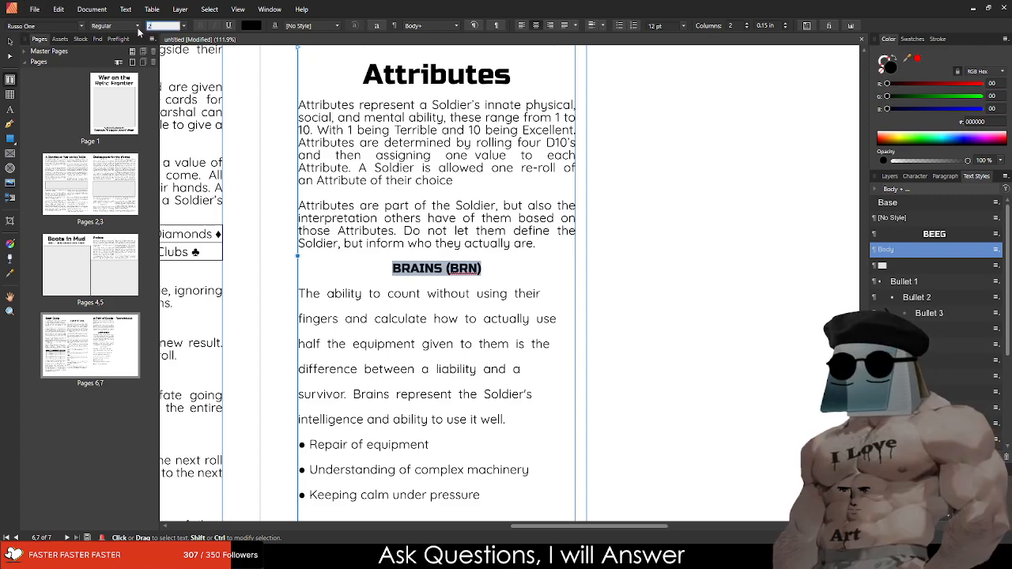
{"action": "type", "text": "4"}
{"action": "key", "text": "Return"}
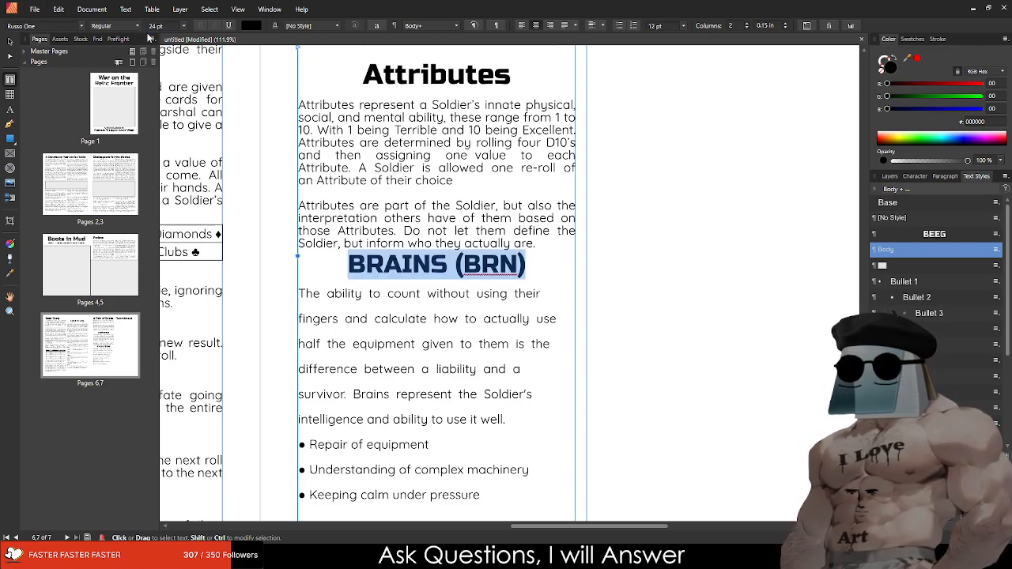
{"action": "left_click", "coordinate": [388, 76]}
{"action": "left_click_drag", "start_coordinate": [347, 266], "coordinate": [565, 266]}
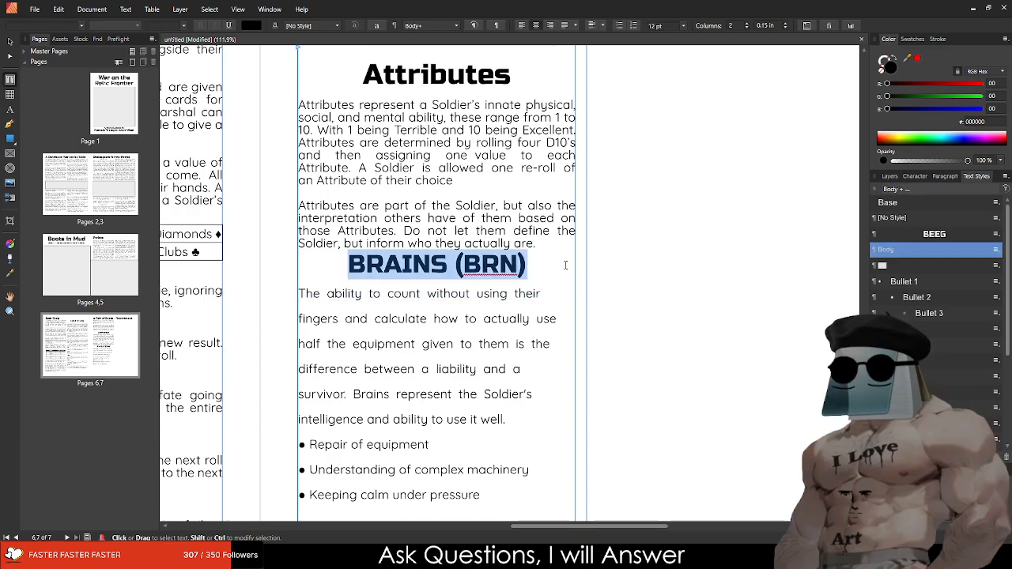
Step: Set the BRAINS (BRN) heading's font size to 16 pt
{"action": "left_click", "coordinate": [170, 28]}
{"action": "type", "text": "16"}
{"action": "key", "text": "Return"}
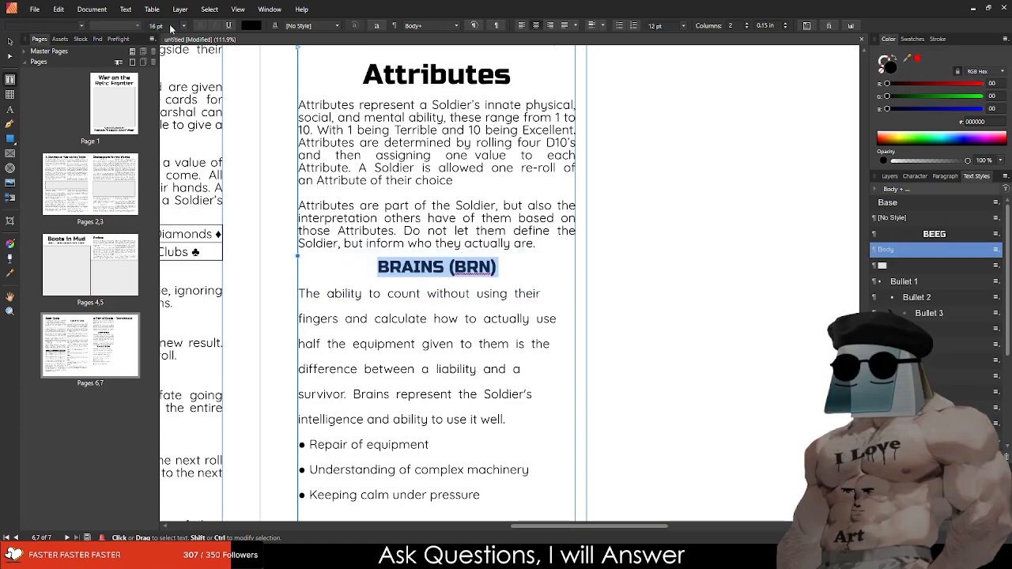
Step: Remove the line breaks inside the BRAINS description so its lines join into one continuous paragraph
{"action": "left_click", "coordinate": [466, 421]}
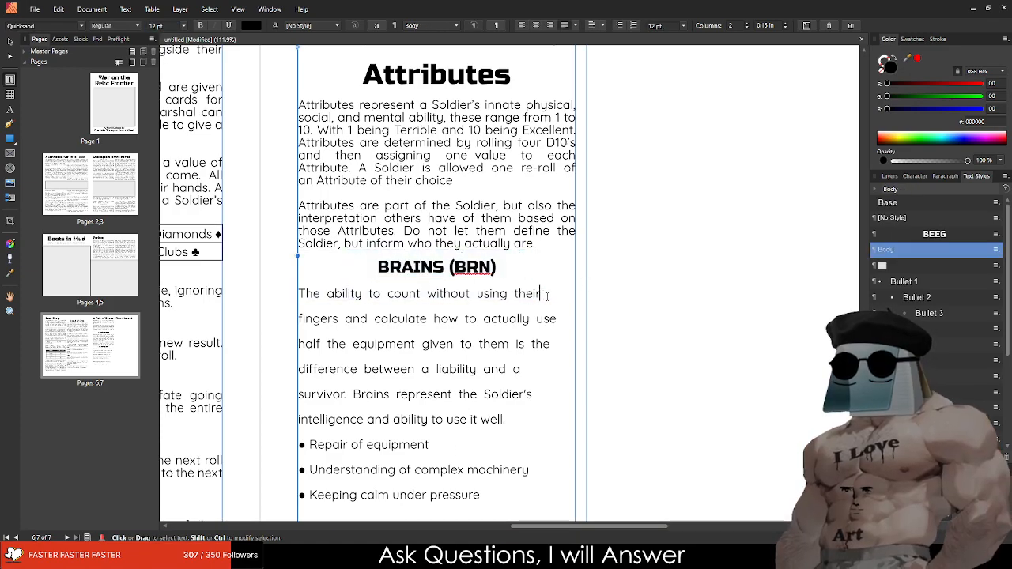
{"action": "key", "text": "Delete"}
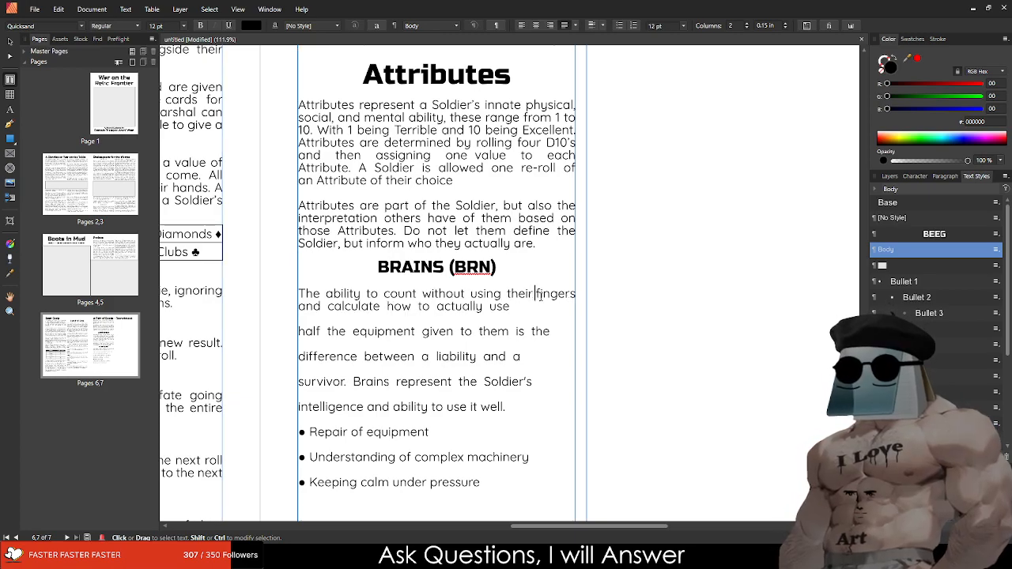
{"action": "key", "text": "Down"}
{"action": "key", "text": "Delete"}
{"action": "key", "text": "Down"}
{"action": "key", "text": "Delete"}
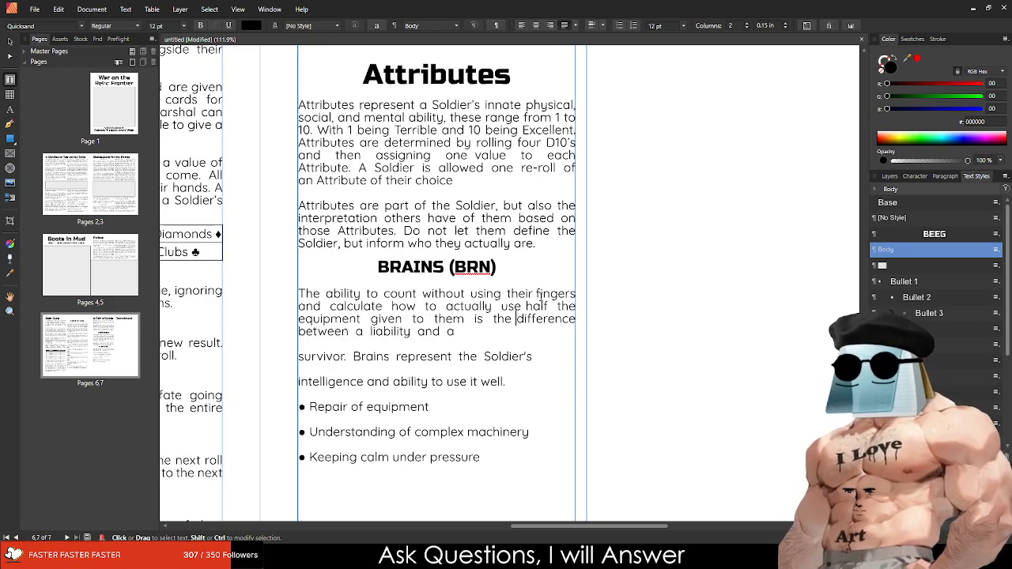
{"action": "key", "text": "Delete"}
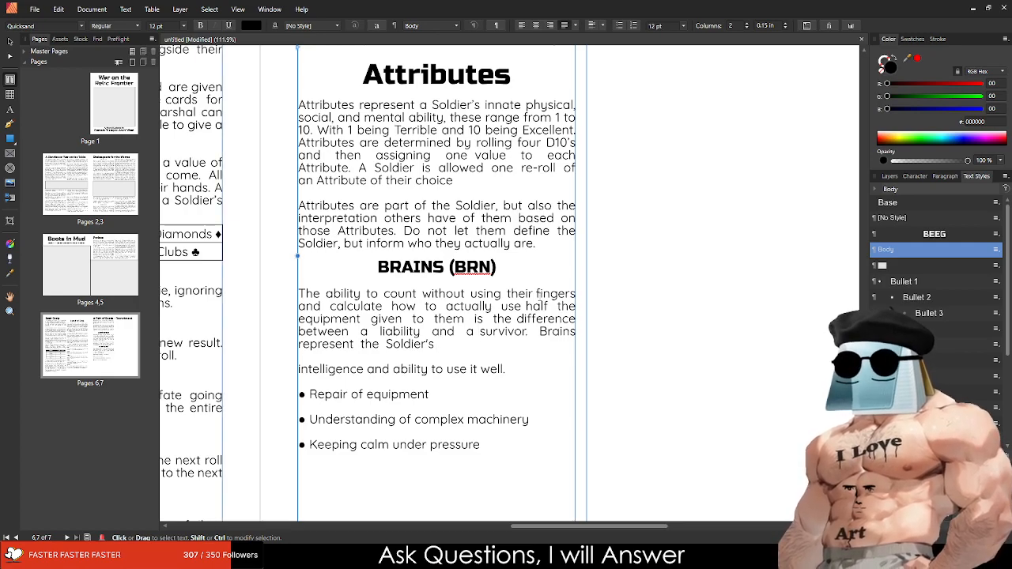
{"action": "key", "text": "Delete"}
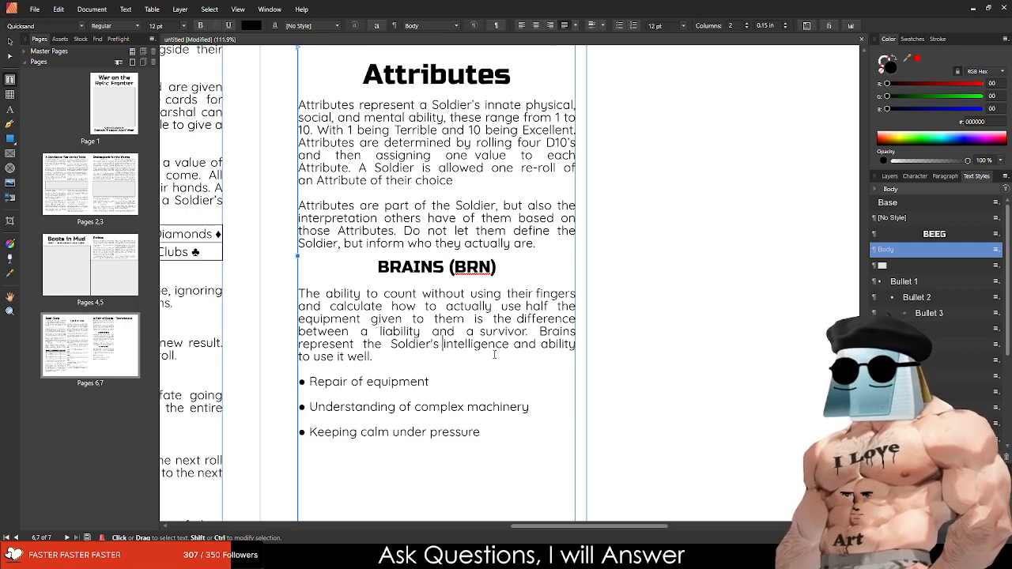
Step: Reword the end of the BRAINS description after "Soldier's" as "intelligence, wit, and cleverness in the field."
{"action": "scroll", "coordinate": [443, 356], "scroll_direction": "up", "scroll_amount": 4}
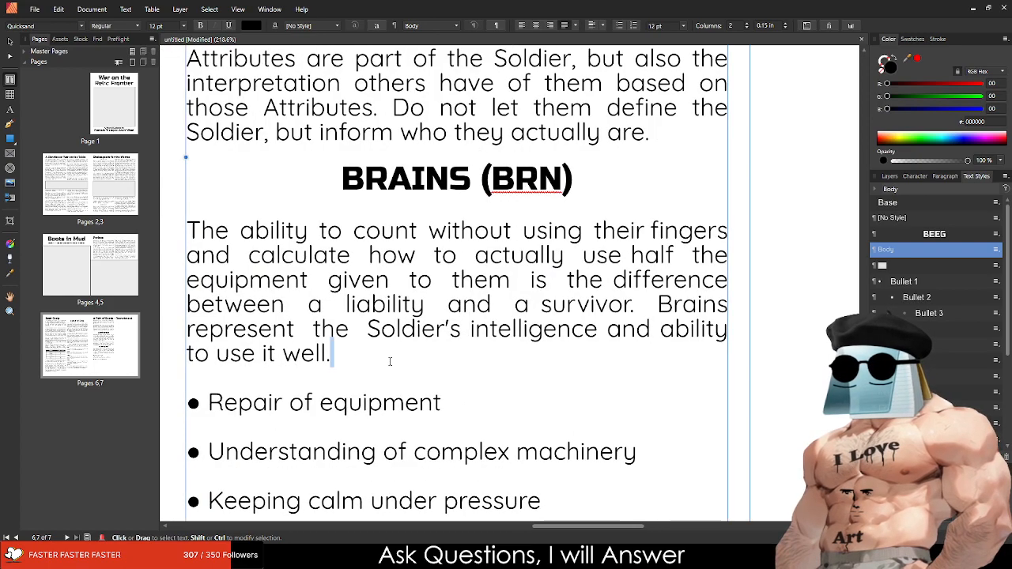
{"action": "left_click_drag", "start_coordinate": [563, 353], "coordinate": [470, 334]}
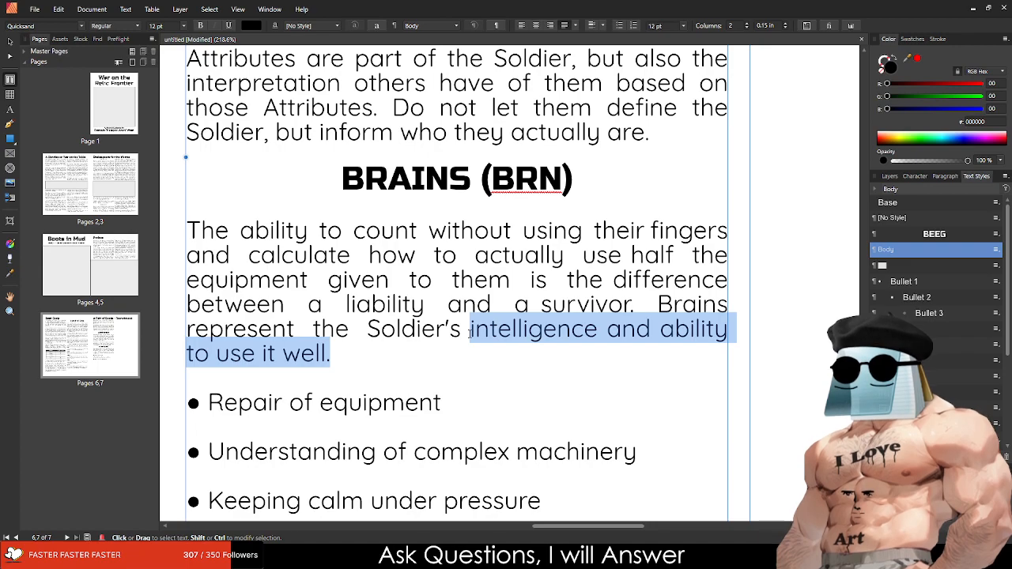
{"action": "type", "text": "intelli"}
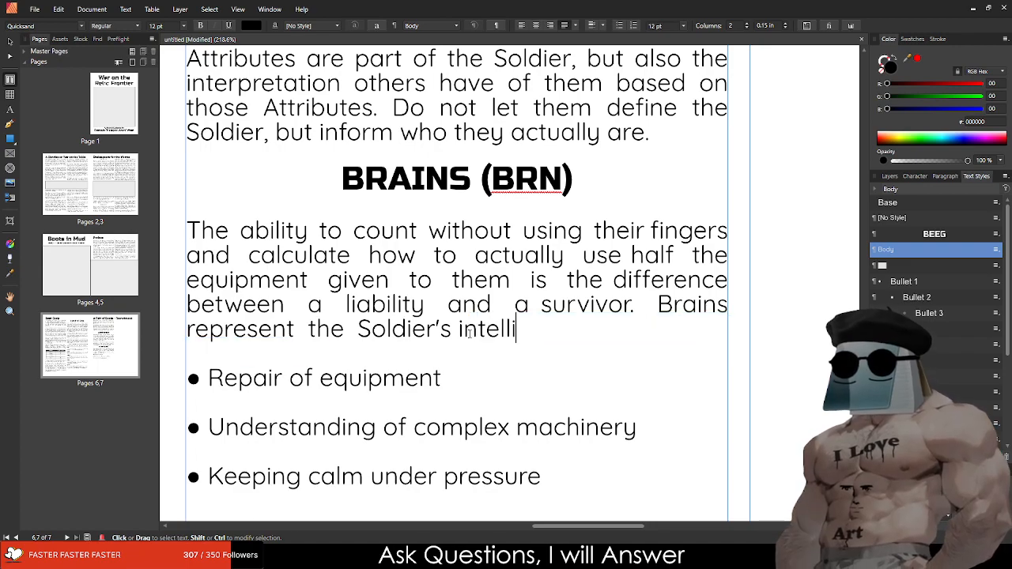
{"action": "type", "text": "gence, wit, and "}
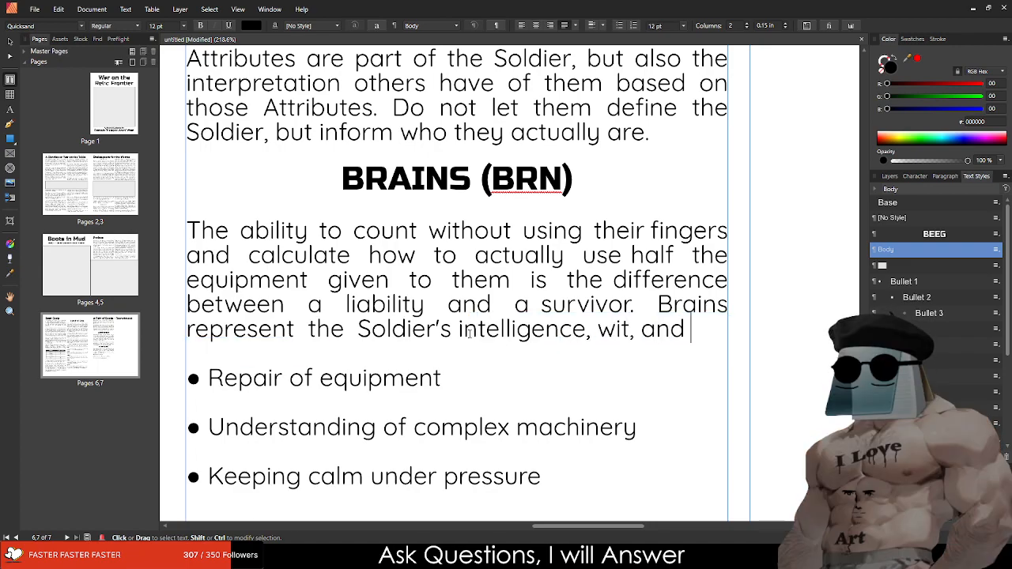
{"action": "type", "text": "cleverness in teh"}
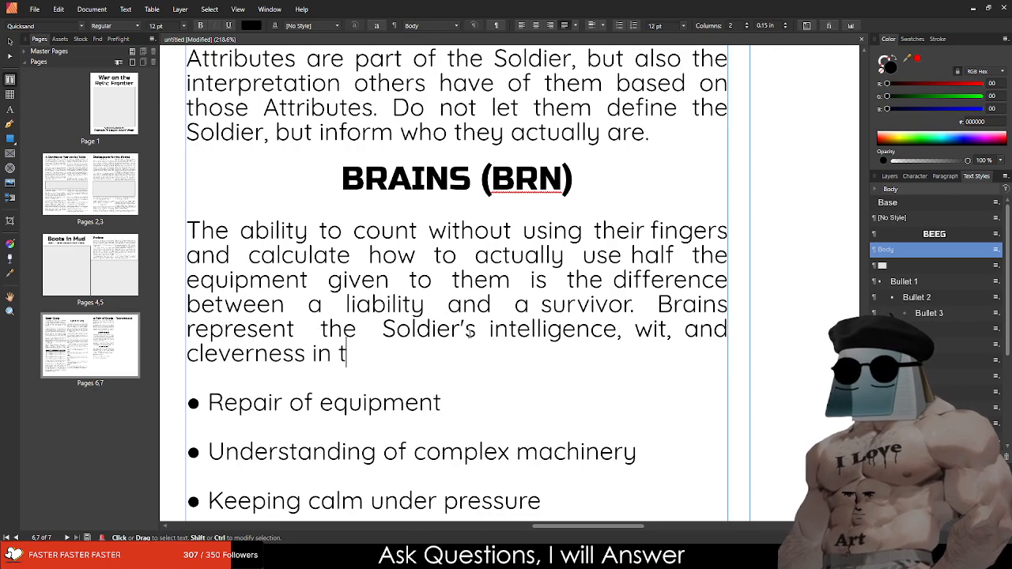
{"action": "key", "text": "BackSpace"}
{"action": "key", "text": "BackSpace"}
{"action": "type", "text": "he fie"}
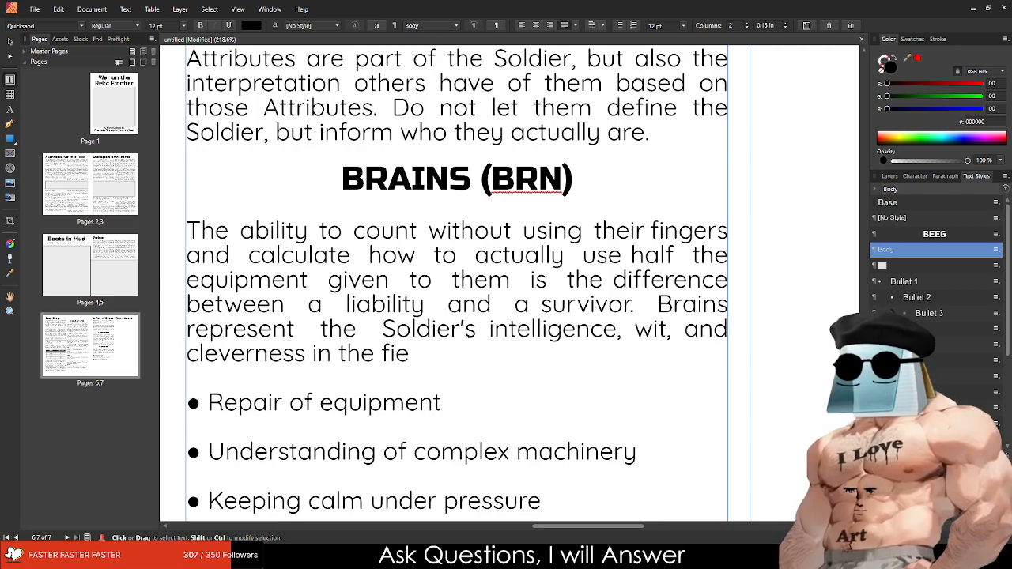
{"action": "type", "text": "ld and"}
{"action": "key", "text": "BackSpace"}
{"action": "key", "text": "BackSpace"}
{"action": "key", "text": "BackSpace"}
{"action": "key", "text": "BackSpace"}
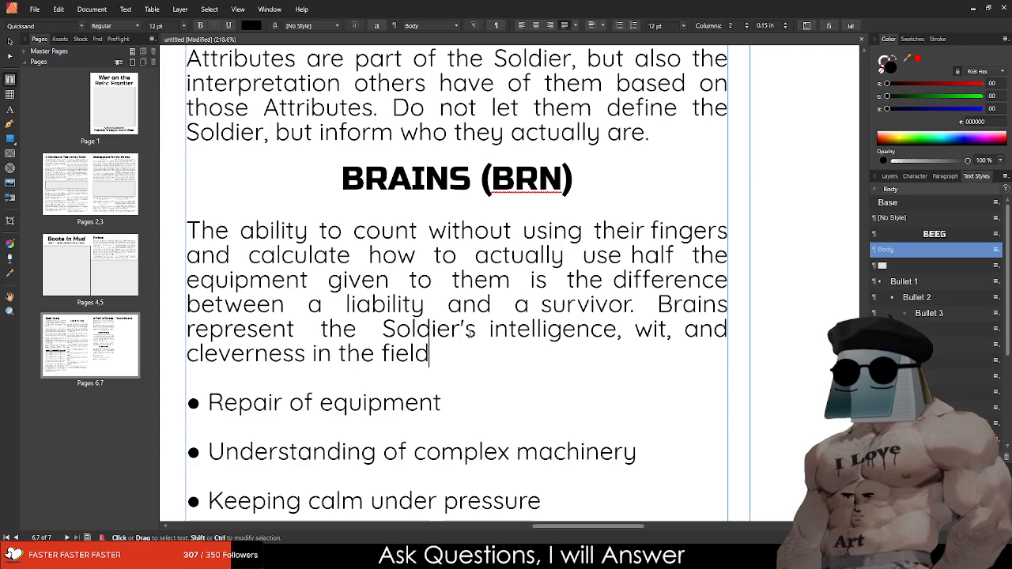
{"action": "type", "text": "."}
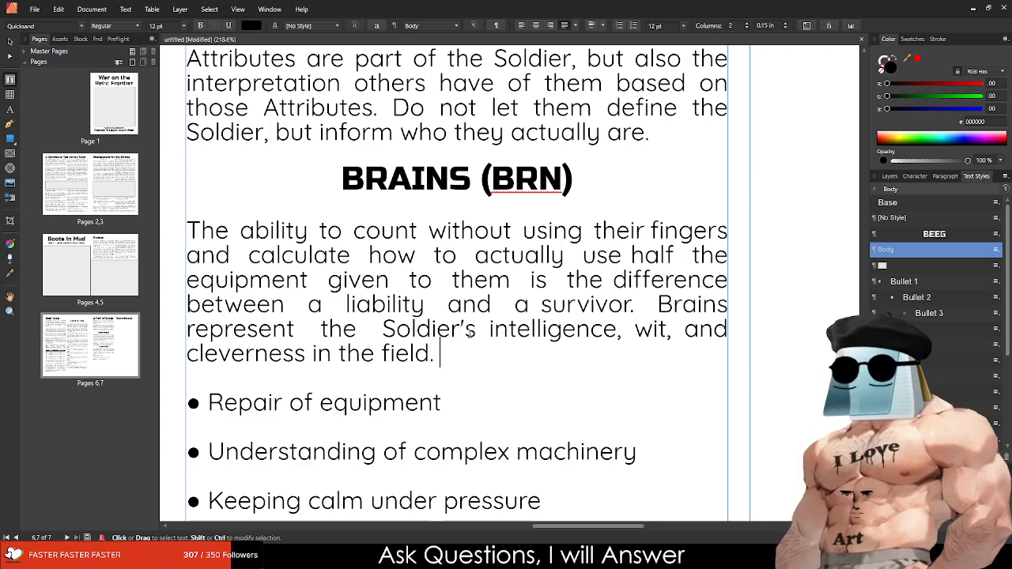
{"action": "scroll", "coordinate": [470, 332], "scroll_direction": "down", "scroll_amount": 3}
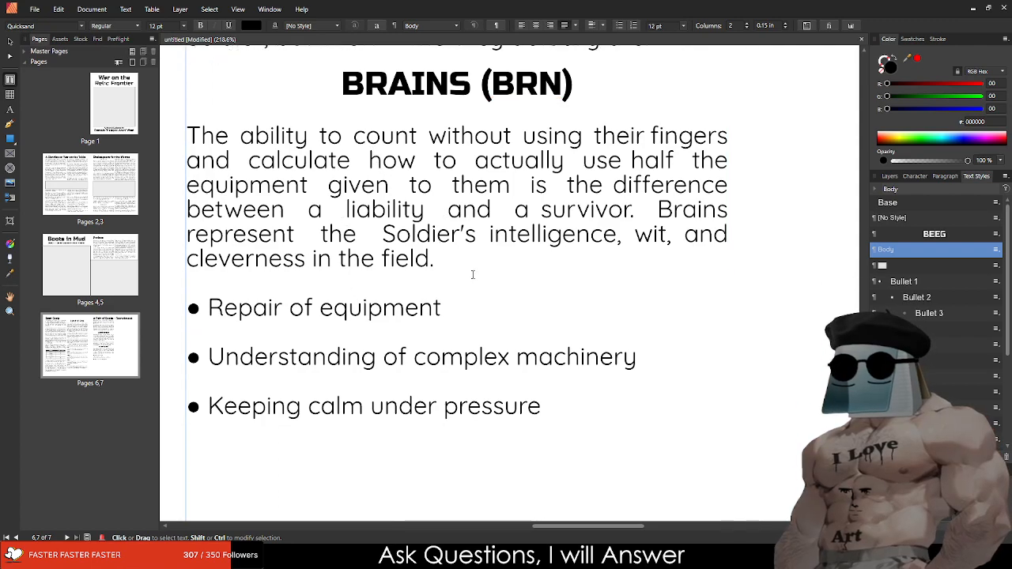
{"action": "left_click_drag", "start_coordinate": [587, 440], "coordinate": [148, 309]}
{"action": "left_click", "coordinate": [375, 268]}
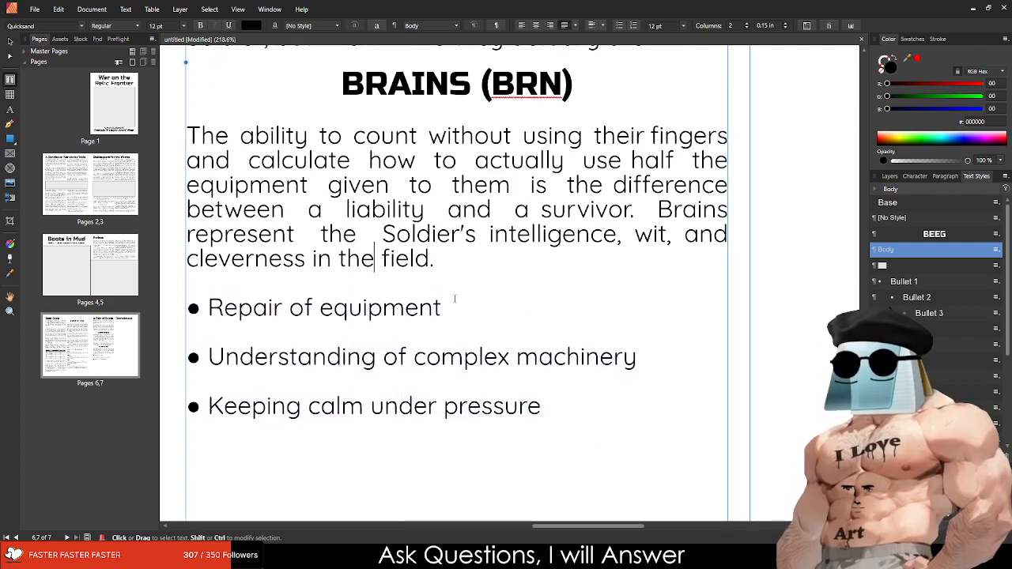
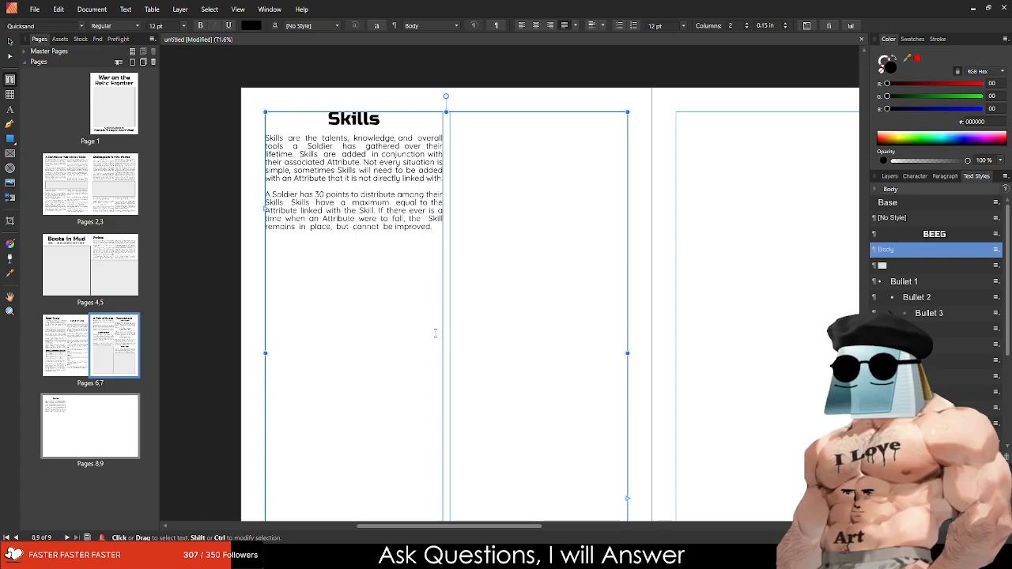
Step: Try pasting the skills list grouped by attribute below the Skills paragraphs, and undo the paste
{"action": "key", "text": "ctrl+v"}
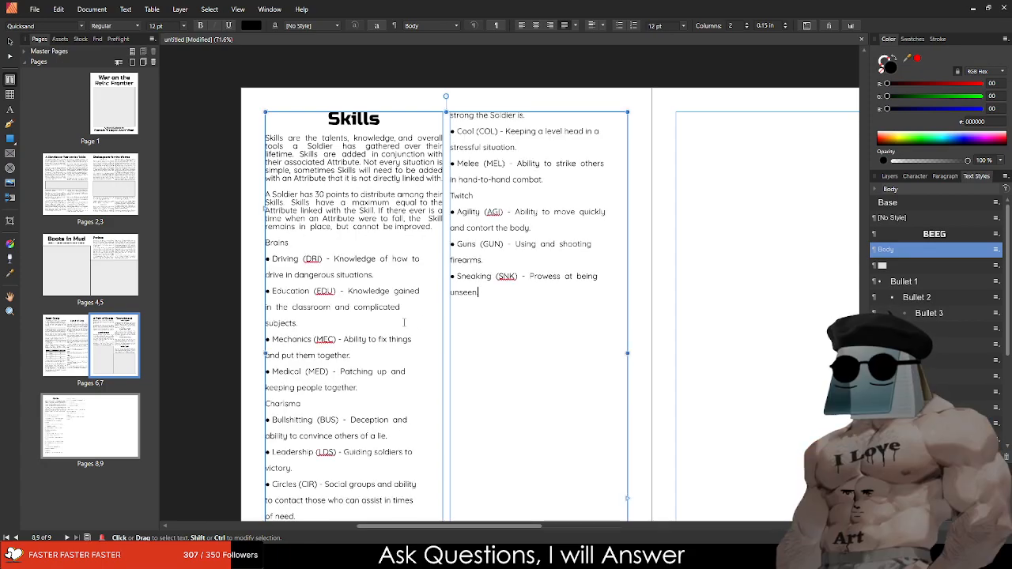
{"action": "scroll", "coordinate": [435, 333], "scroll_direction": "down", "scroll_amount": 2}
{"action": "scroll", "coordinate": [344, 231], "scroll_direction": "up", "scroll_amount": 6}
{"action": "double_click", "coordinate": [292, 190]}
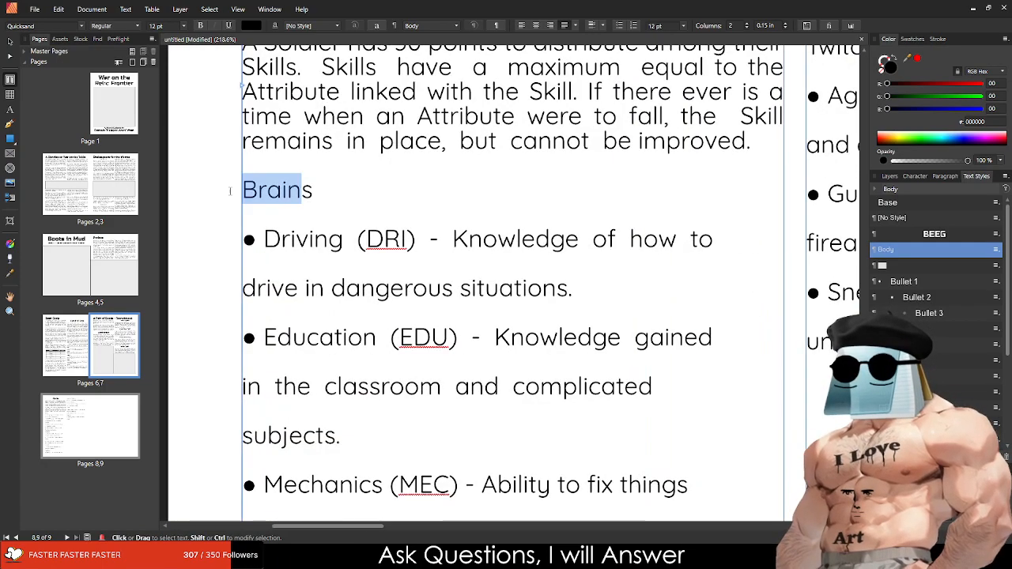
{"action": "left_click", "coordinate": [315, 216]}
{"action": "key", "text": "ctrl+z"}
{"action": "scroll", "coordinate": [315, 216], "scroll_direction": "down", "scroll_amount": 5}
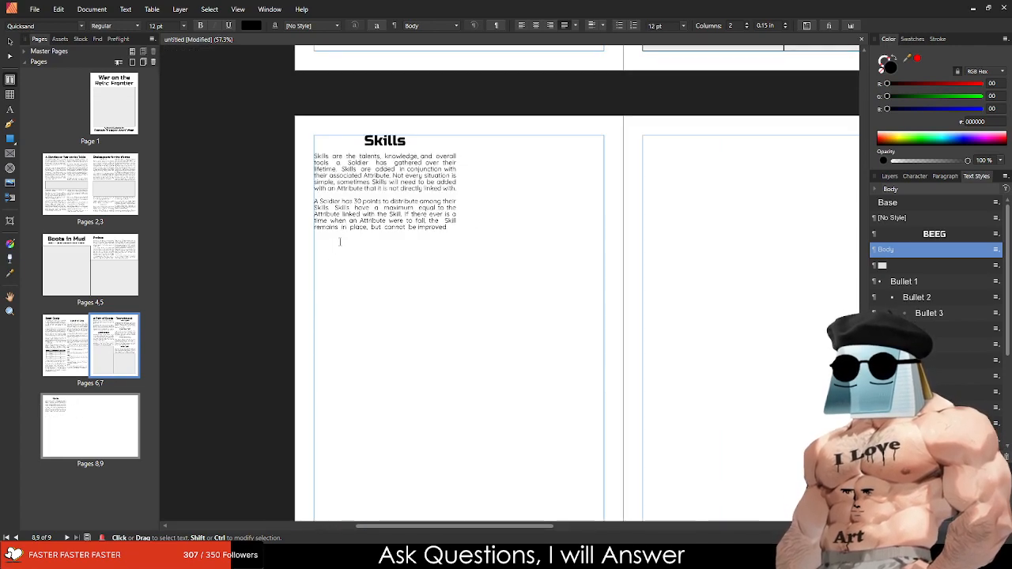
Step: Copy the BRAINS, CHARISMA, TOUGHNESS and TWITCH sections from the Recruitment page and paste them below the Skills paragraphs
{"action": "scroll", "coordinate": [419, 87], "scroll_direction": "up", "scroll_amount": 3}
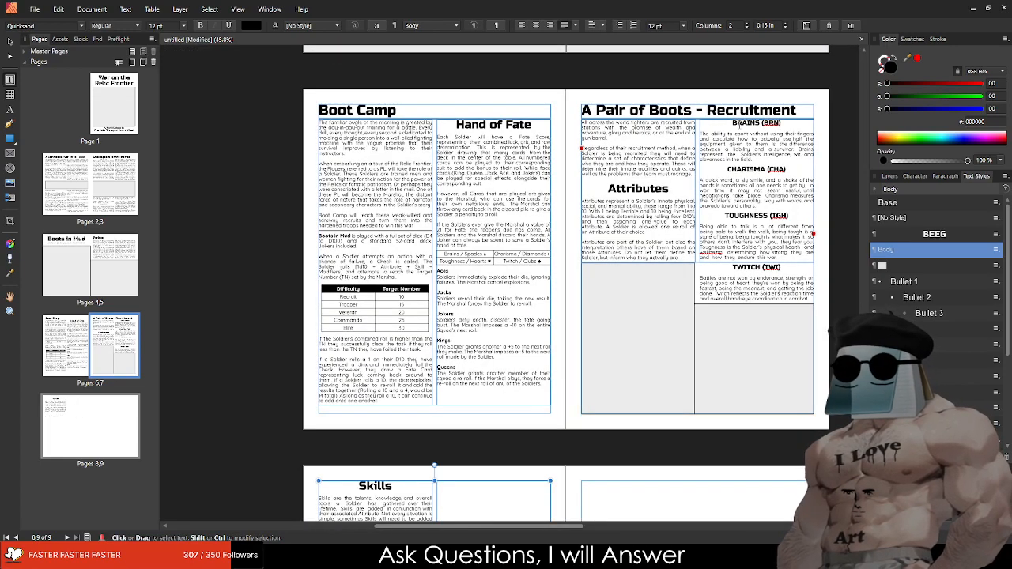
{"action": "left_click_drag", "start_coordinate": [736, 123], "coordinate": [802, 300]}
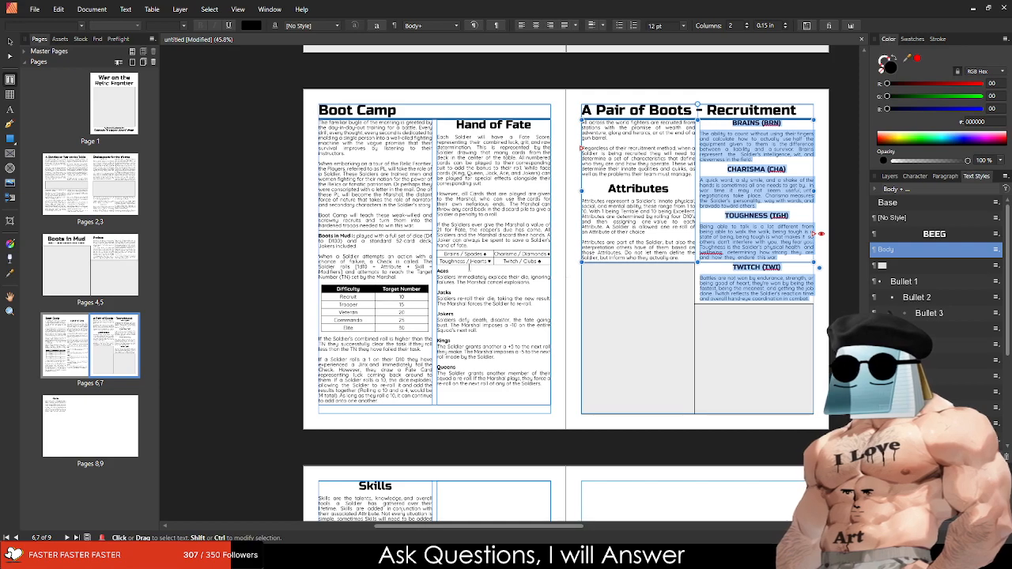
{"action": "scroll", "coordinate": [818, 299], "scroll_direction": "down", "scroll_amount": 3}
{"action": "left_click", "coordinate": [803, 316]}
{"action": "left_click", "coordinate": [350, 371]}
{"action": "key", "text": "ctrl+v"}
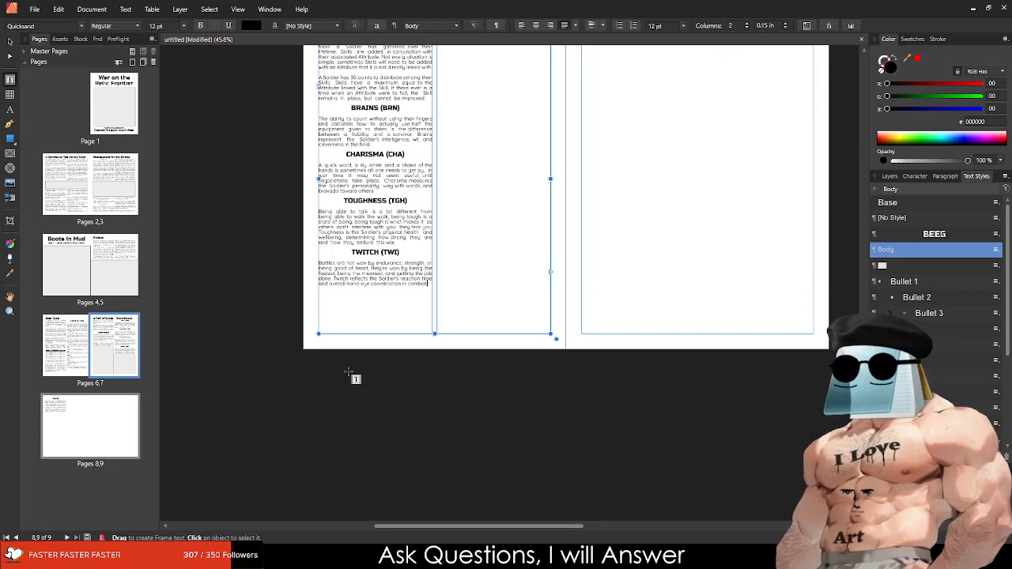
Step: Delete the description under BRAINS (BRN) on the Skills page and insert blank lines in its place
{"action": "scroll", "coordinate": [475, 316], "scroll_direction": "up", "scroll_amount": 3}
{"action": "scroll", "coordinate": [552, 292], "scroll_direction": "up", "scroll_amount": 5}
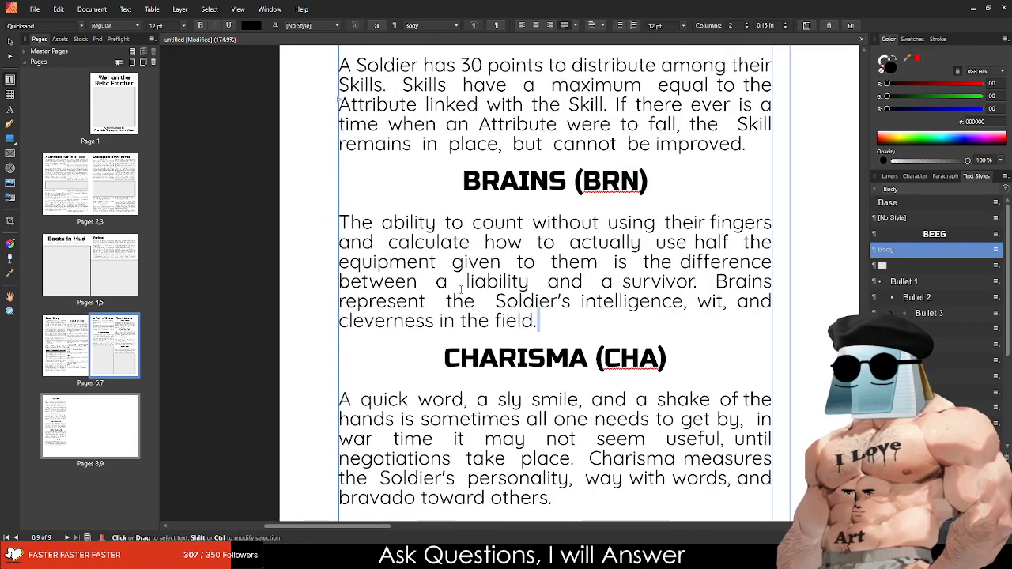
{"action": "left_click_drag", "start_coordinate": [538, 320], "coordinate": [341, 223]}
{"action": "key", "text": "BackSpace"}
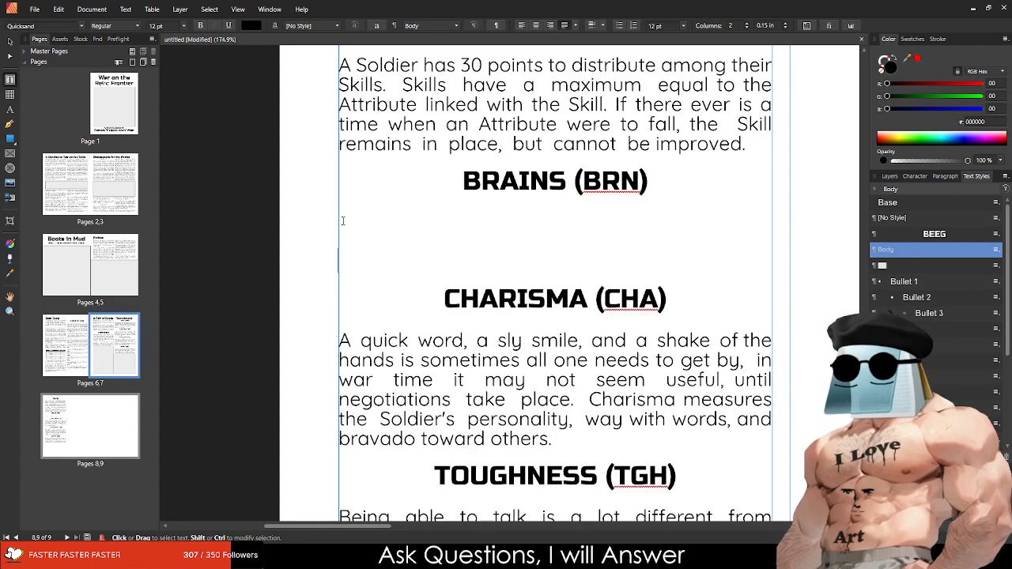
{"action": "key", "text": "Return"}
{"action": "key", "text": "Return"}
{"action": "key", "text": "Return"}
{"action": "key", "text": "Return"}
{"action": "key", "text": "Return"}
{"action": "key", "text": "Return"}
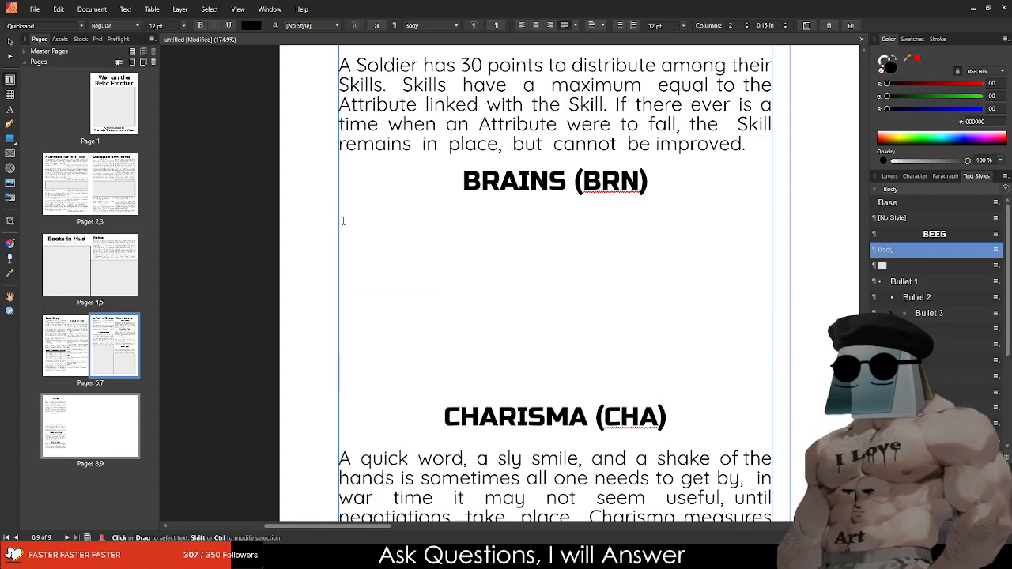
Step: Replace the description under CHARISMA (CHA) on the Skills page with eight line breaks of empty space
{"action": "scroll", "coordinate": [575, 369], "scroll_direction": "down", "scroll_amount": 4}
{"action": "left_click_drag", "start_coordinate": [575, 368], "coordinate": [340, 271]}
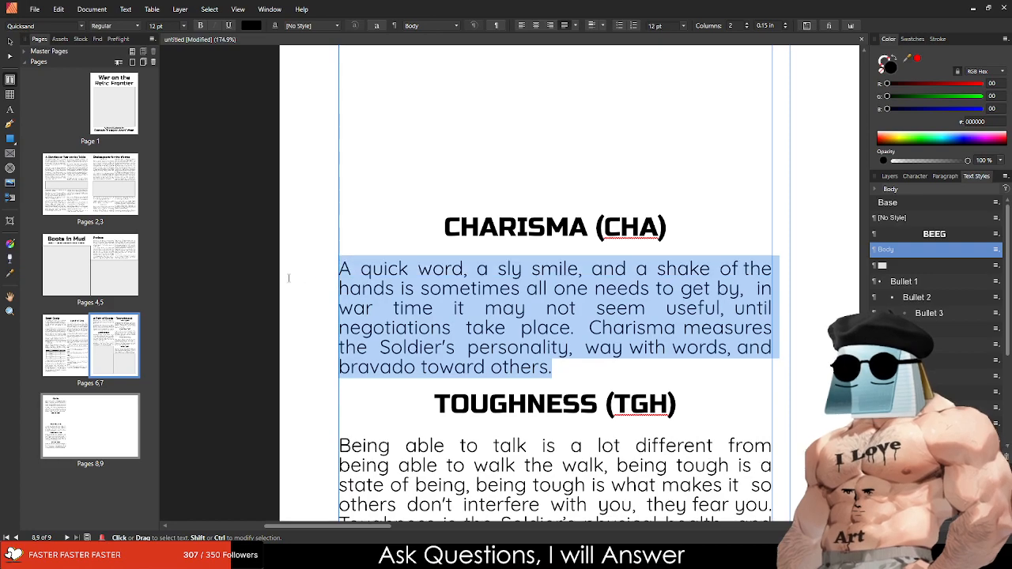
{"action": "key", "text": "BackSpace"}
{"action": "key", "text": "Return"}
{"action": "key", "text": "Return"}
{"action": "key", "text": "Return"}
{"action": "key", "text": "Return"}
{"action": "key", "text": "Return"}
{"action": "key", "text": "Return"}
{"action": "key", "text": "Return"}
{"action": "key", "text": "Return"}
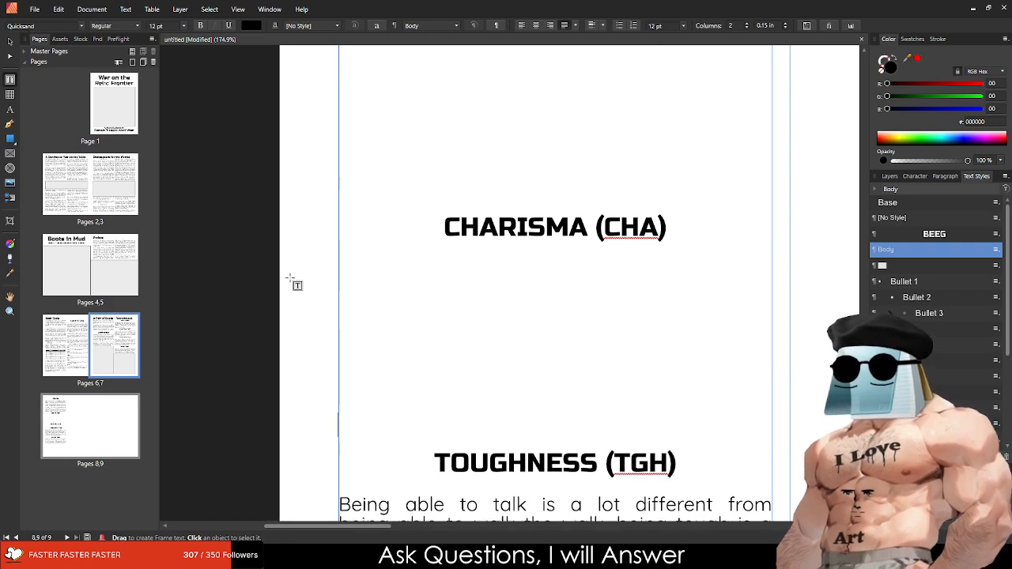
Step: Clear the paragraph under TOUGHNESS (TGH) on the Skills page and add blank lines before the TWITCH heading
{"action": "scroll", "coordinate": [361, 288], "scroll_direction": "down", "scroll_amount": 5}
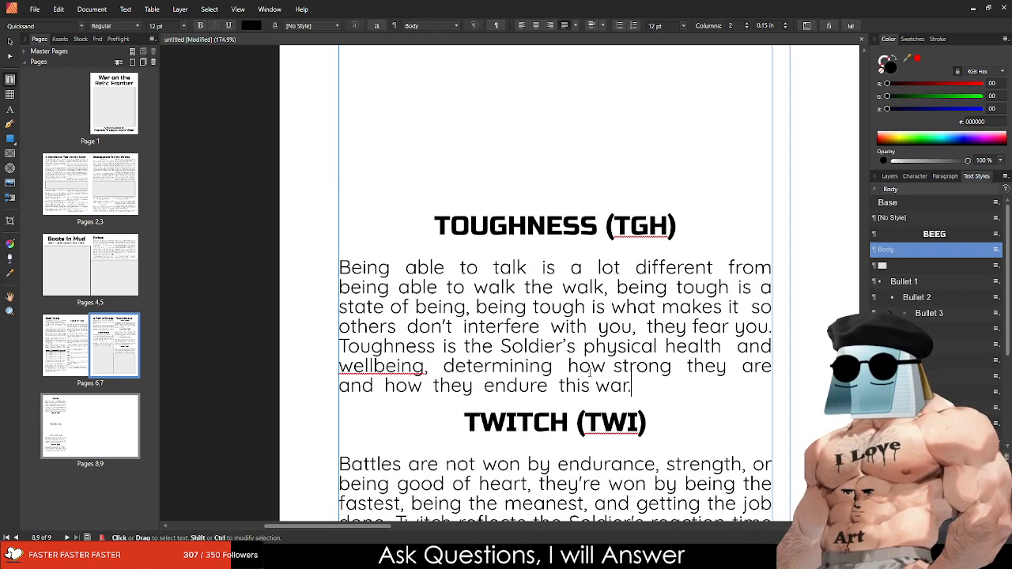
{"action": "left_click_drag", "start_coordinate": [632, 385], "coordinate": [324, 280]}
{"action": "key", "text": "BackSpace"}
{"action": "key", "text": "Return"}
{"action": "key", "text": "Return"}
{"action": "key", "text": "Return"}
{"action": "key", "text": "Return"}
{"action": "key", "text": "Return"}
{"action": "key", "text": "Return"}
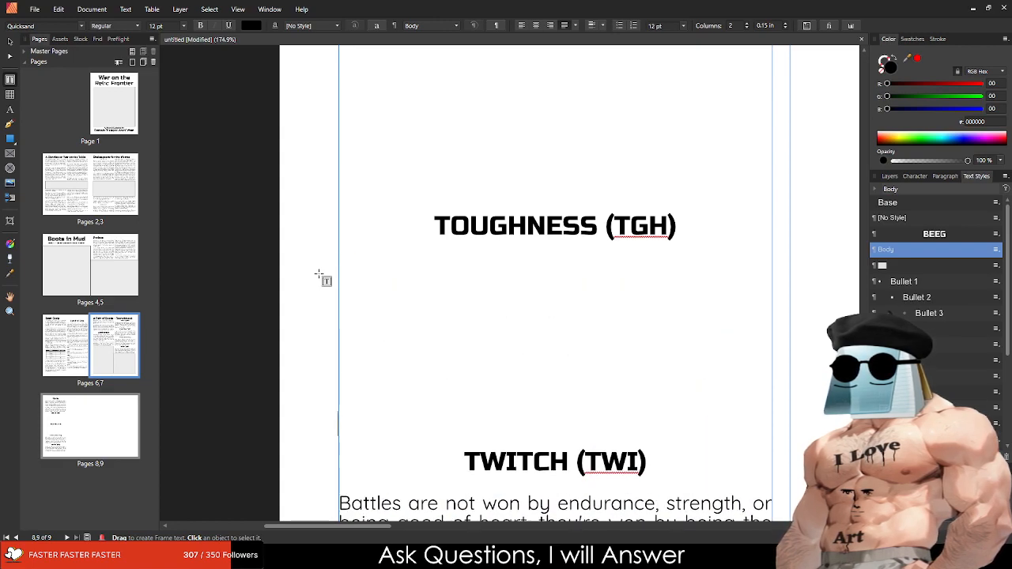
Step: Delete the description under TWITCH (TWI) on the Skills page and remove two blank lines above that heading
{"action": "scroll", "coordinate": [323, 278], "scroll_direction": "down", "scroll_amount": 5}
{"action": "left_click_drag", "start_coordinate": [742, 361], "coordinate": [299, 294]}
{"action": "key", "text": "BackSpace"}
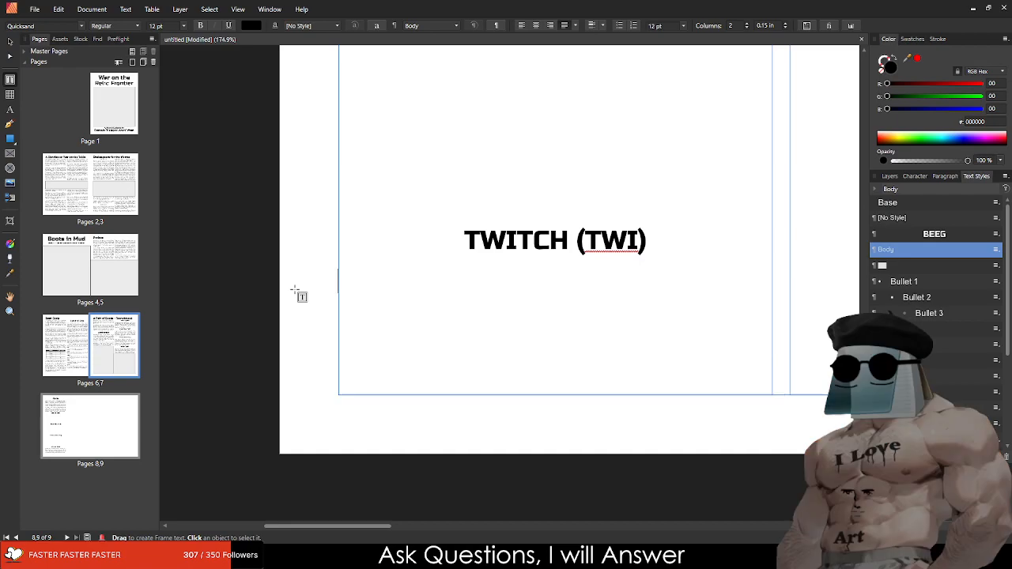
{"action": "key", "text": "BackSpace"}
{"action": "key", "text": "BackSpace"}
{"action": "scroll", "coordinate": [299, 294], "scroll_direction": "up", "scroll_amount": 5}
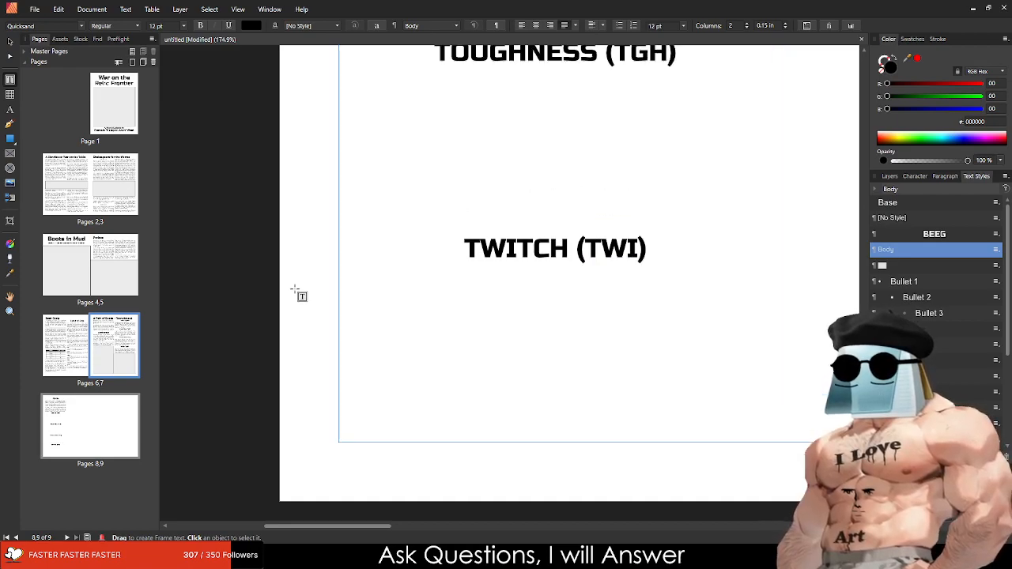
{"action": "scroll", "coordinate": [293, 293], "scroll_direction": "down", "scroll_amount": 3}
{"action": "scroll", "coordinate": [316, 237], "scroll_direction": "up", "scroll_amount": 2}
{"action": "scroll", "coordinate": [325, 198], "scroll_direction": "down", "scroll_amount": 2}
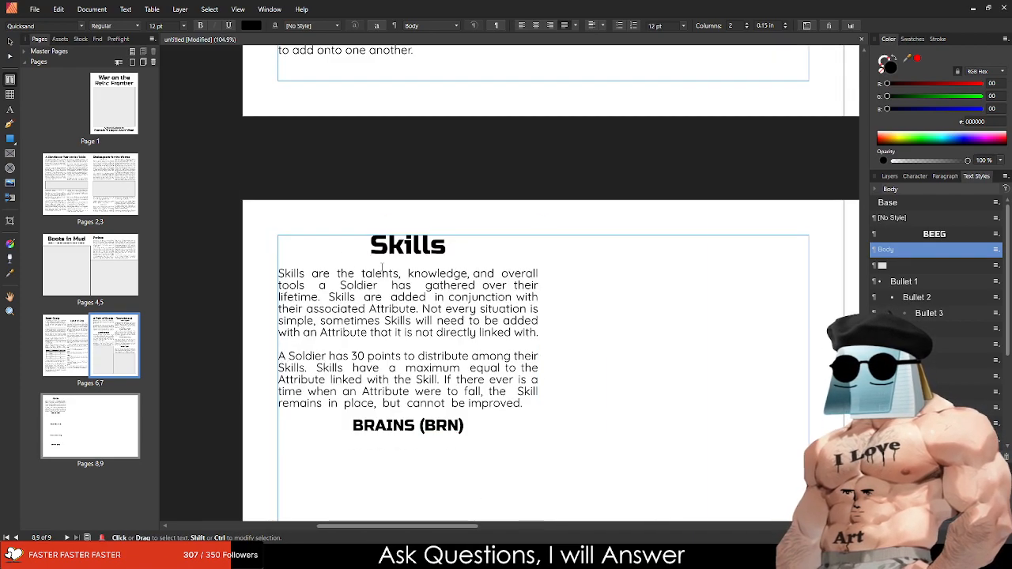
{"action": "scroll", "coordinate": [326, 197], "scroll_direction": "up", "scroll_amount": 6}
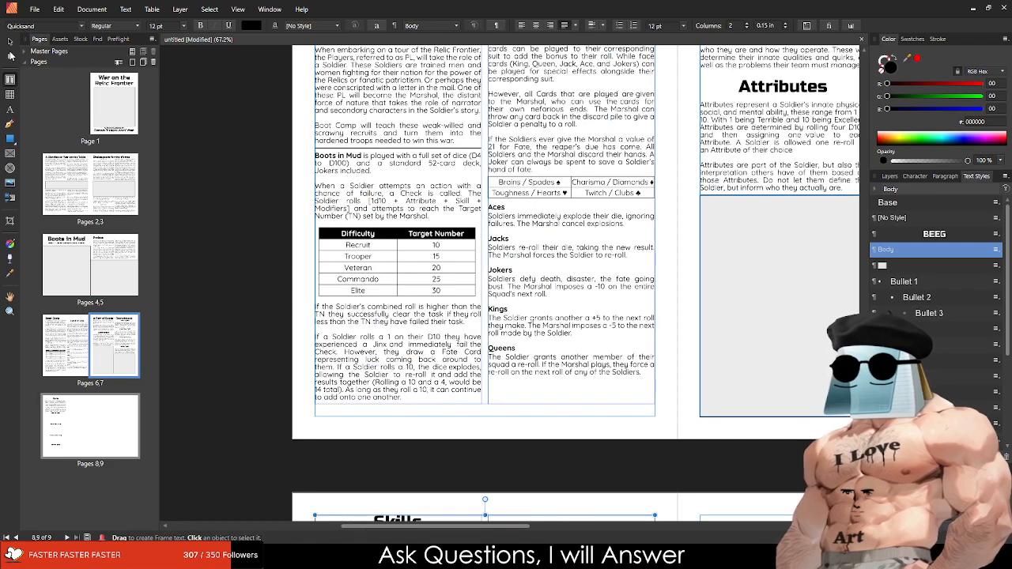
{"action": "scroll", "coordinate": [393, 209], "scroll_direction": "up", "scroll_amount": 5}
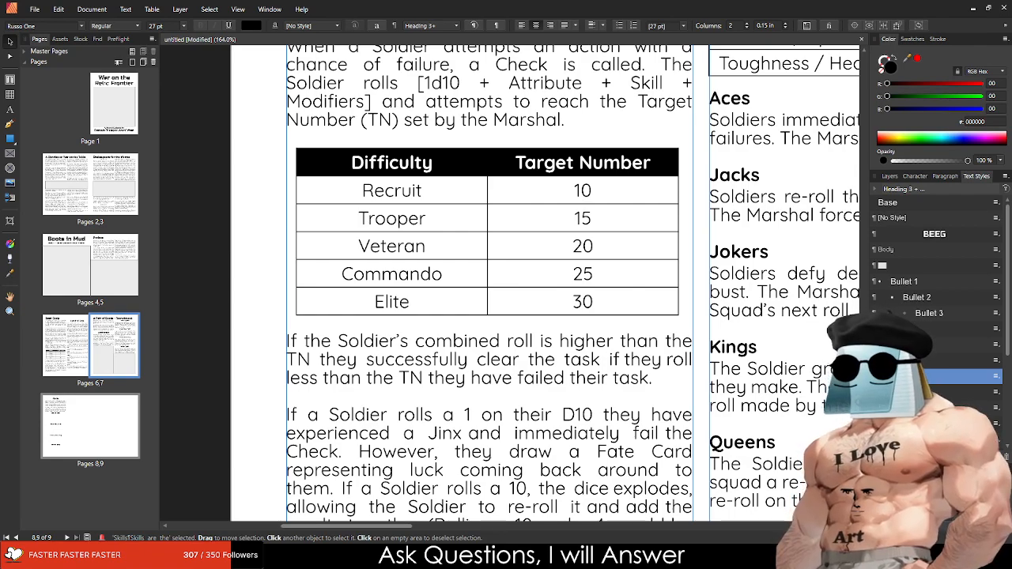
Step: Copy the Recruit through Commando rows of the Difficulty table and paste them as a new table on the Skills page
{"action": "left_click", "coordinate": [384, 340]}
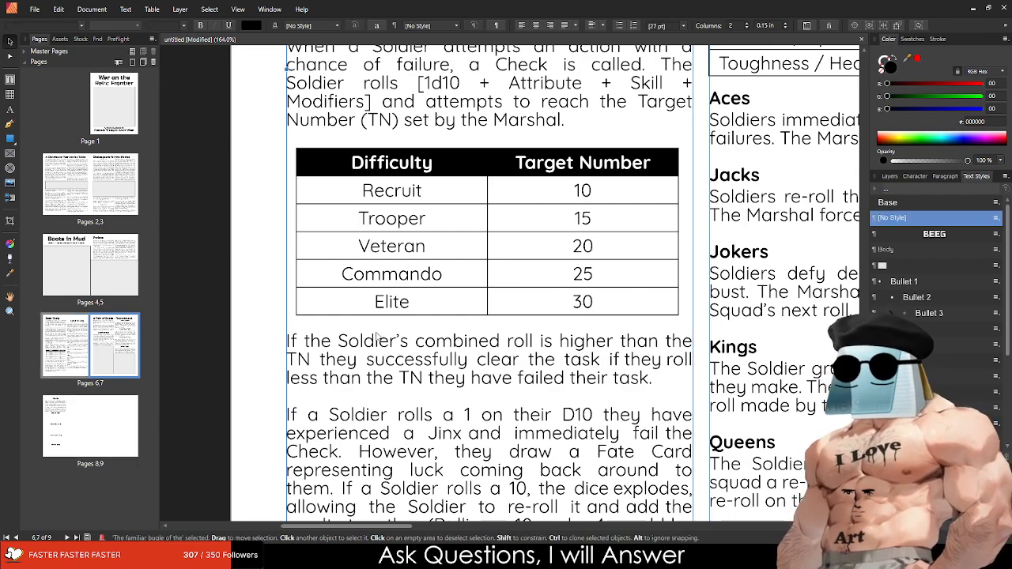
{"action": "left_click", "coordinate": [368, 162]}
{"action": "left_click_drag", "start_coordinate": [364, 189], "coordinate": [517, 267]}
{"action": "left_click", "coordinate": [338, 188]}
{"action": "left_click_drag", "start_coordinate": [337, 189], "coordinate": [583, 274]}
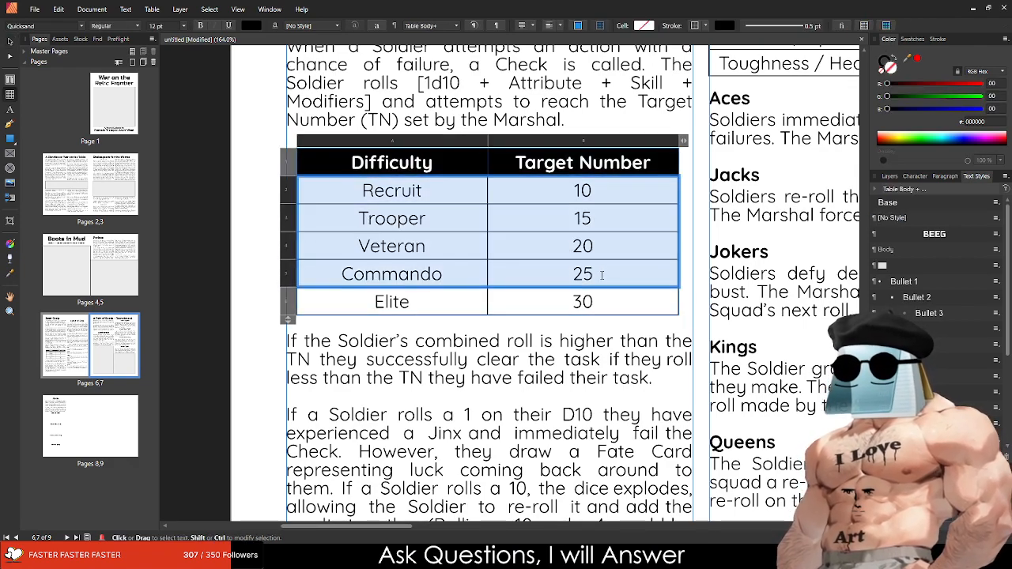
{"action": "left_click", "coordinate": [66, 426]}
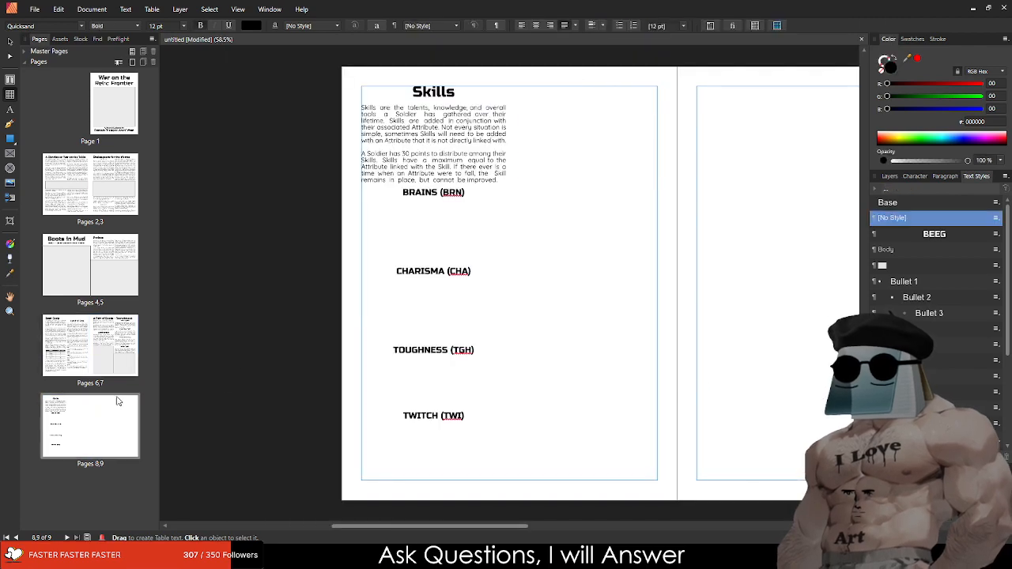
{"action": "key", "text": "ctrl+v"}
{"action": "scroll", "coordinate": [500, 288], "scroll_direction": "up", "scroll_amount": 3}
{"action": "left_click", "coordinate": [499, 288]}
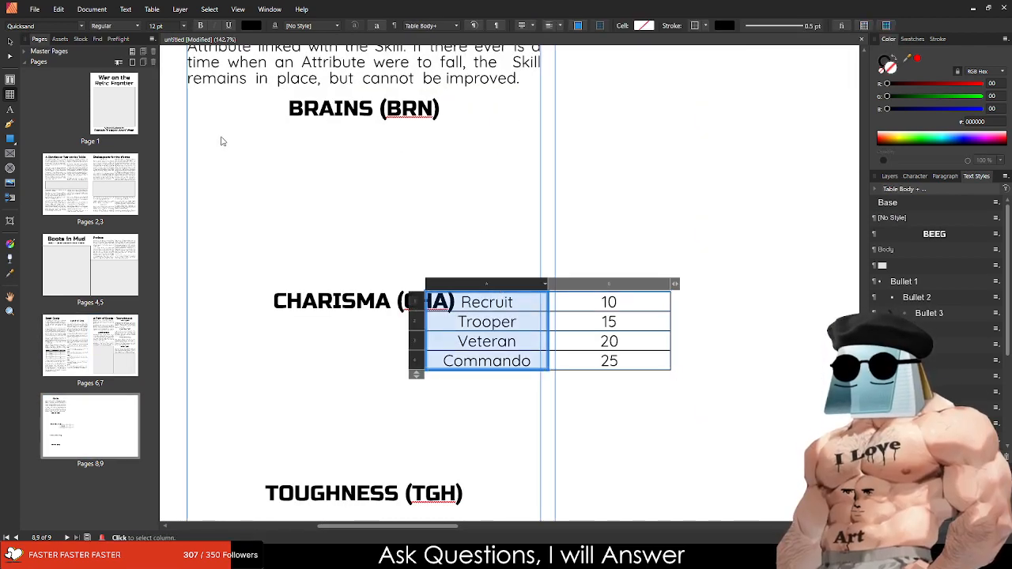
Step: Move the pasted table under the BRAINS (BRN) heading and widen it to nearly the width of the text column
{"action": "left_click", "coordinate": [9, 40]}
{"action": "left_click_drag", "start_coordinate": [492, 321], "coordinate": [265, 164]}
{"action": "left_click_drag", "start_coordinate": [446, 184], "coordinate": [528, 173]}
Step: Narrow the table's first column to fit its labels and extend both table sides to the edges of the text column
{"action": "double_click", "coordinate": [355, 155]}
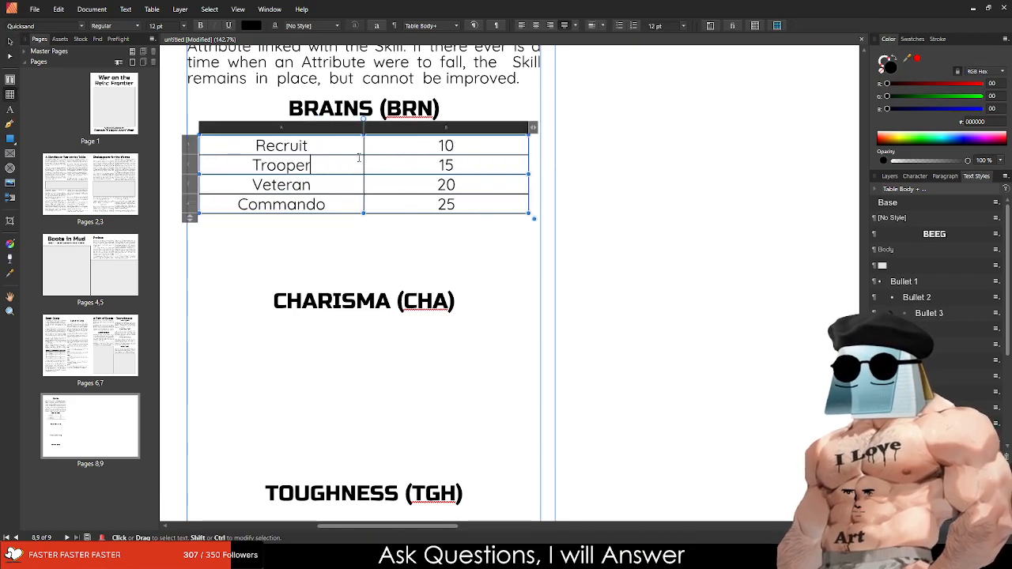
{"action": "left_click_drag", "start_coordinate": [364, 129], "coordinate": [295, 129]}
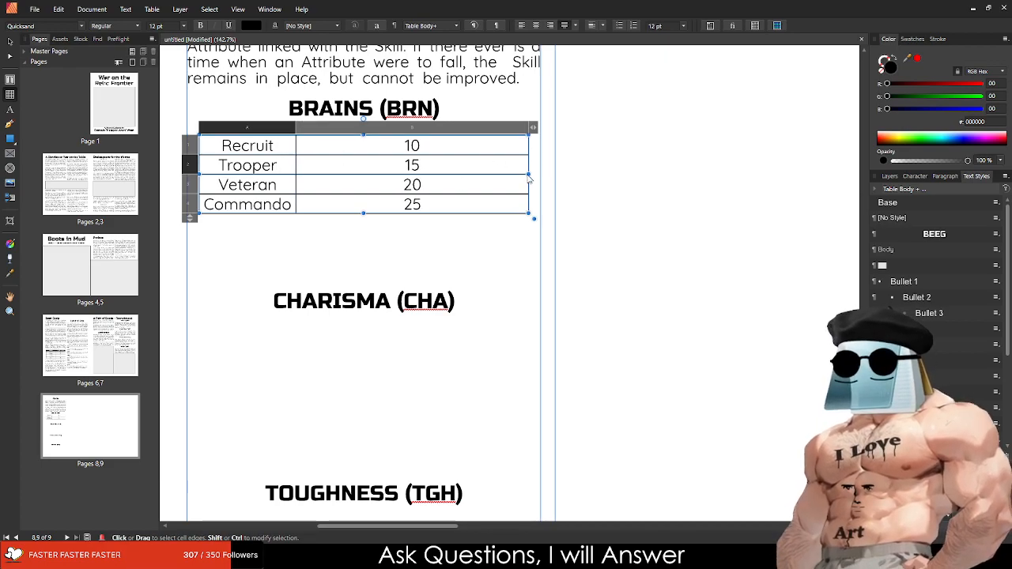
{"action": "left_click_drag", "start_coordinate": [528, 178], "coordinate": [541, 173]}
{"action": "scroll", "coordinate": [541, 173], "scroll_direction": "up", "scroll_amount": 5}
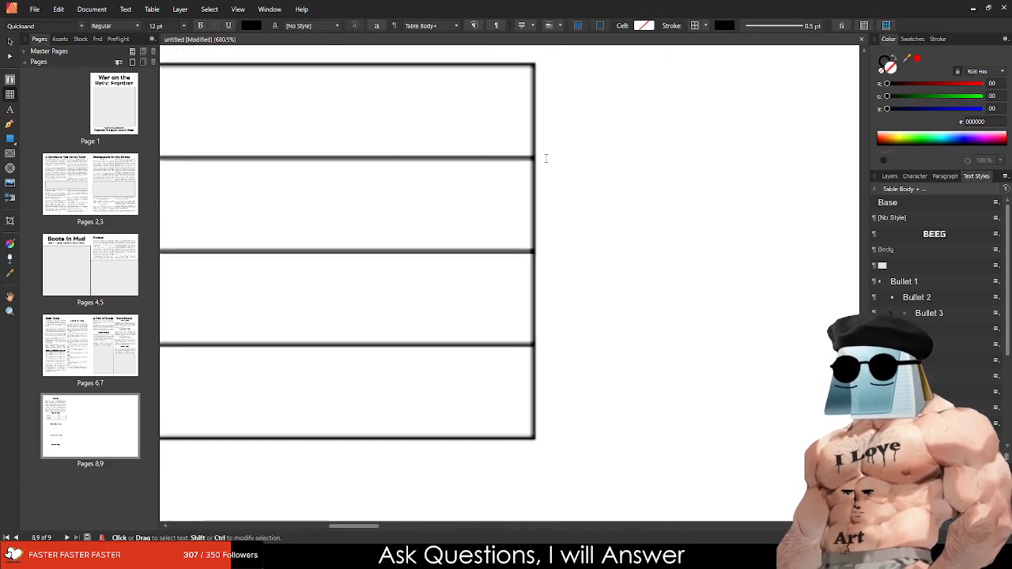
{"action": "mouse_move", "coordinate": [535, 250]}
{"action": "left_mouse_down"}
{"action": "mouse_move", "coordinate": [523, 250]}
{"action": "mouse_move", "coordinate": [537, 250]}
{"action": "left_mouse_up"}
{"action": "scroll", "coordinate": [536, 250], "scroll_direction": "down", "scroll_amount": 5}
{"action": "scroll", "coordinate": [226, 241], "scroll_direction": "up", "scroll_amount": 4}
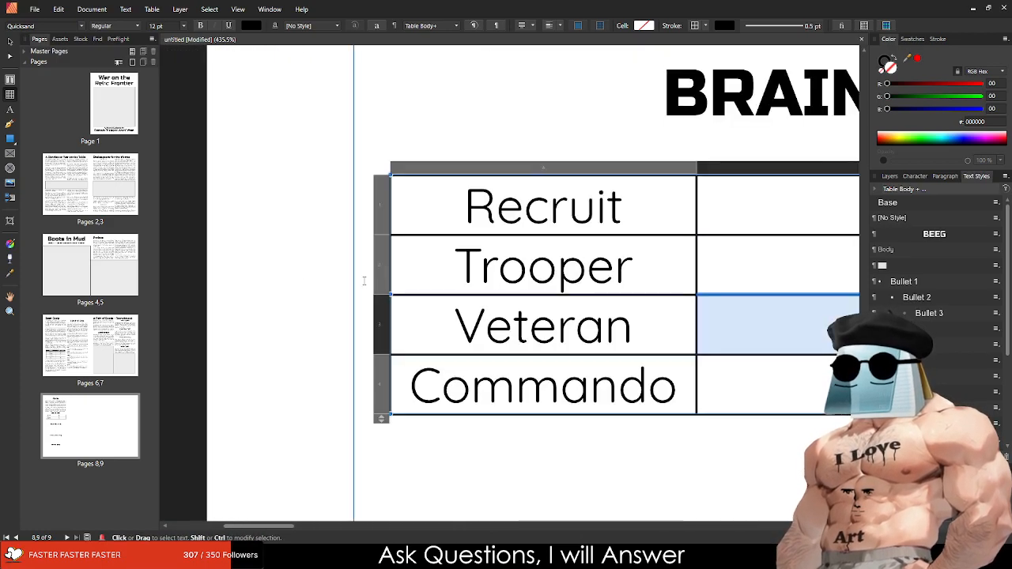
{"action": "left_click_drag", "start_coordinate": [389, 294], "coordinate": [355, 292]}
{"action": "left_click", "coordinate": [651, 304]}
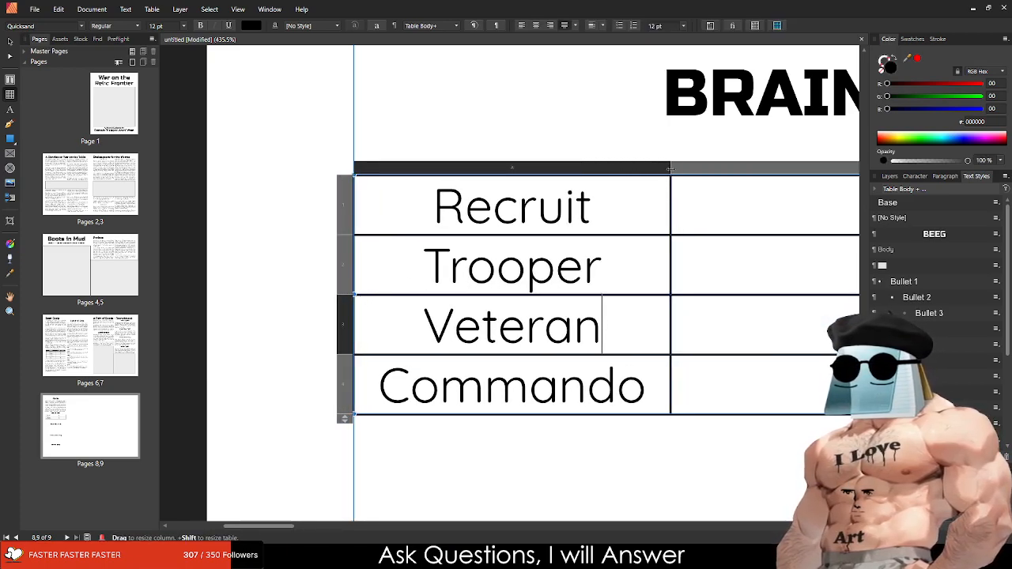
{"action": "left_click_drag", "start_coordinate": [673, 172], "coordinate": [659, 173]}
Step: Move the table up so it sits directly beneath the BRAINS (BRN) heading, then deselect it
{"action": "scroll", "coordinate": [621, 241], "scroll_direction": "down", "scroll_amount": 5}
{"action": "scroll", "coordinate": [621, 240], "scroll_direction": "up", "scroll_amount": 5}
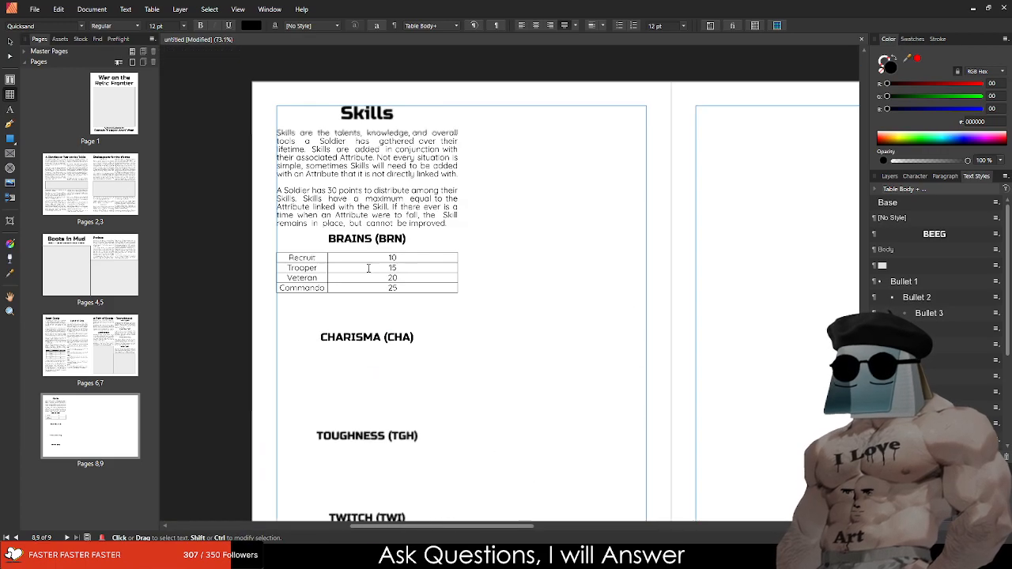
{"action": "key", "text": "Escape"}
{"action": "left_click", "coordinate": [11, 41]}
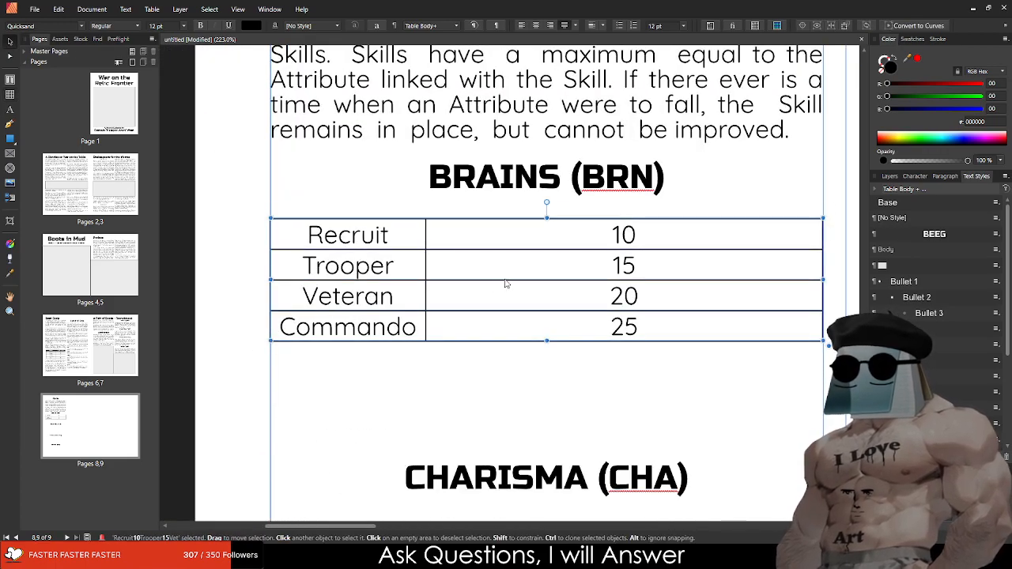
{"action": "left_click_drag", "start_coordinate": [506, 280], "coordinate": [504, 263]}
{"action": "scroll", "coordinate": [468, 295], "scroll_direction": "down", "scroll_amount": 2}
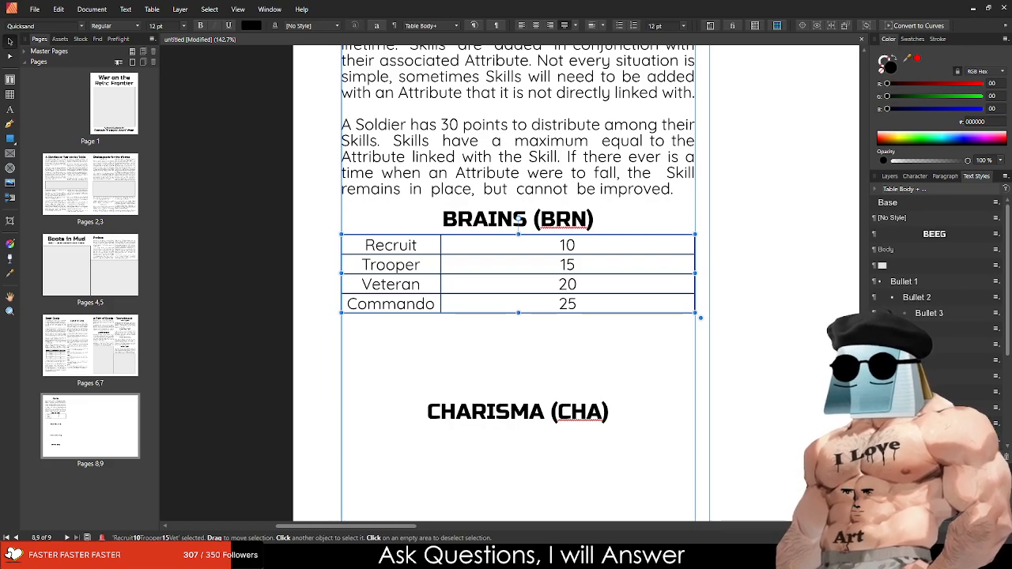
{"action": "key", "text": "Escape"}
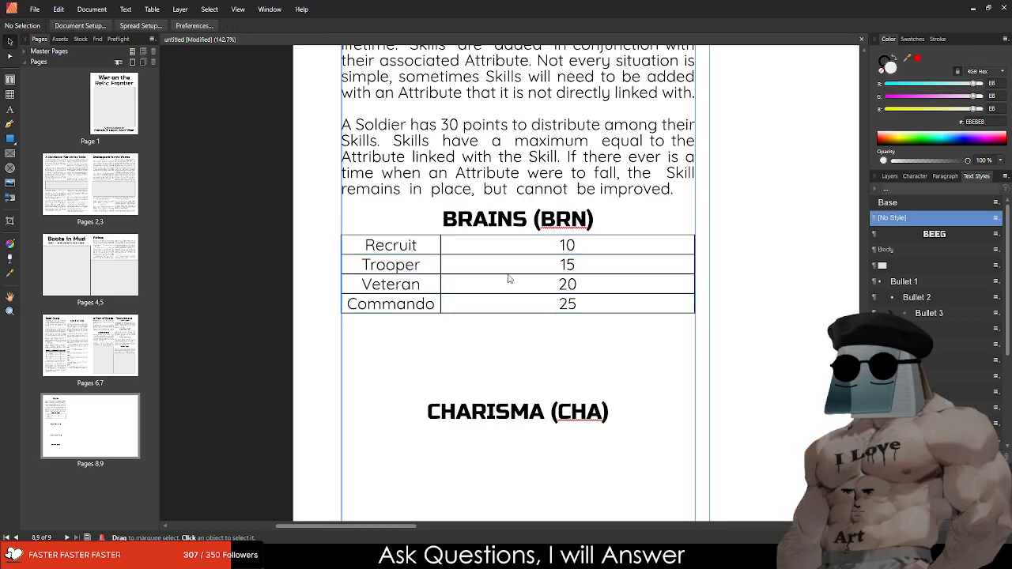
{"action": "scroll", "coordinate": [491, 253], "scroll_direction": "down", "scroll_amount": 6}
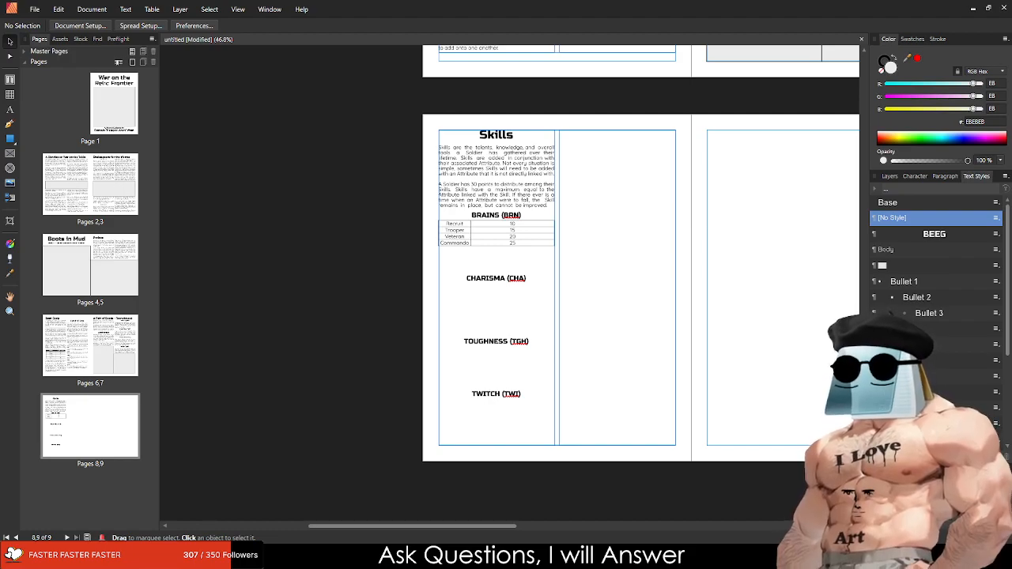
Step: Paste the copied skill list with its descriptions into a separate text frame on the Skills spread
{"action": "double_click", "coordinate": [590, 143]}
{"action": "left_click", "coordinate": [340, 449]}
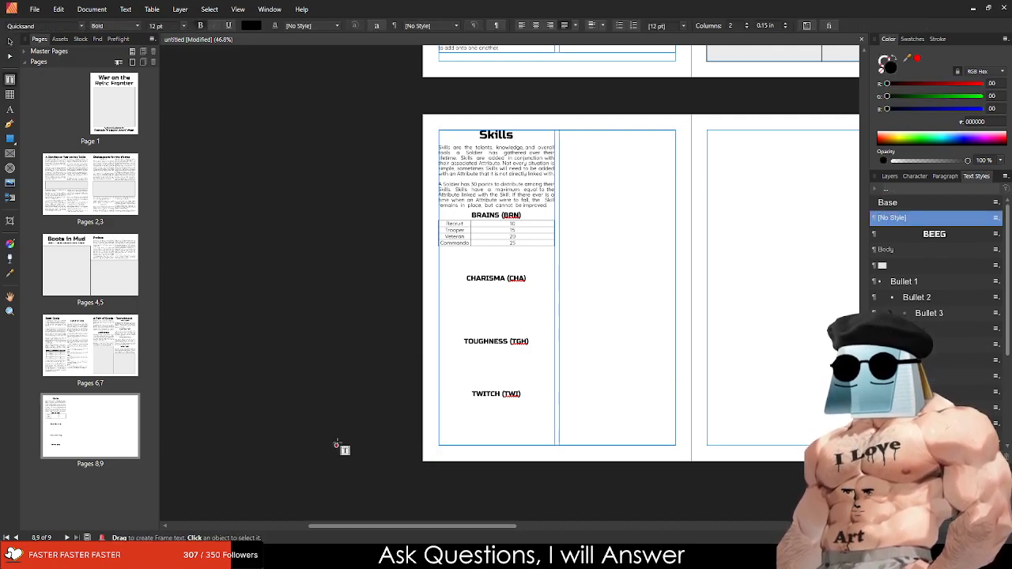
{"action": "key", "text": "ctrl+v"}
{"action": "left_click", "coordinate": [10, 42]}
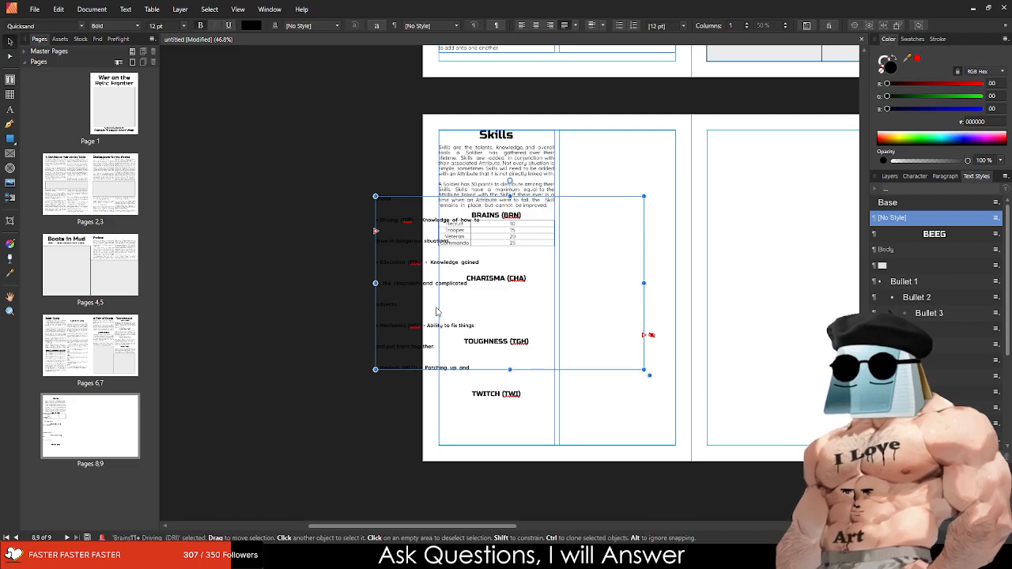
Step: Move the skill list frame clear of the Skills text column and lengthen it to show more of the list
{"action": "left_click_drag", "start_coordinate": [373, 325], "coordinate": [699, 300]}
{"action": "left_click_drag", "start_coordinate": [389, 226], "coordinate": [661, 185]}
{"action": "scroll", "coordinate": [691, 187], "scroll_direction": "down", "scroll_amount": 3}
{"action": "scroll", "coordinate": [690, 187], "scroll_direction": "up", "scroll_amount": 5}
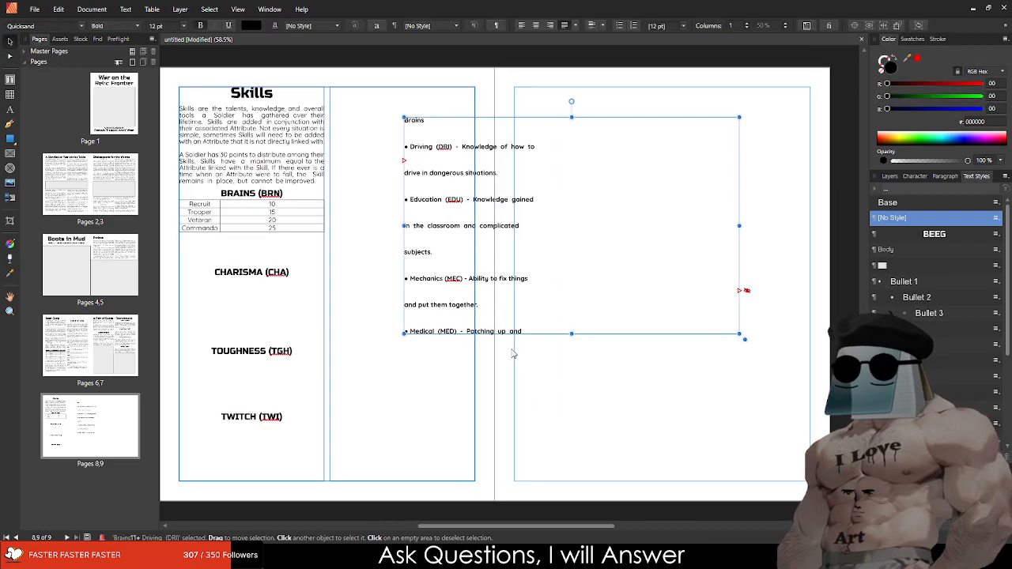
{"action": "left_click_drag", "start_coordinate": [571, 336], "coordinate": [600, 484]}
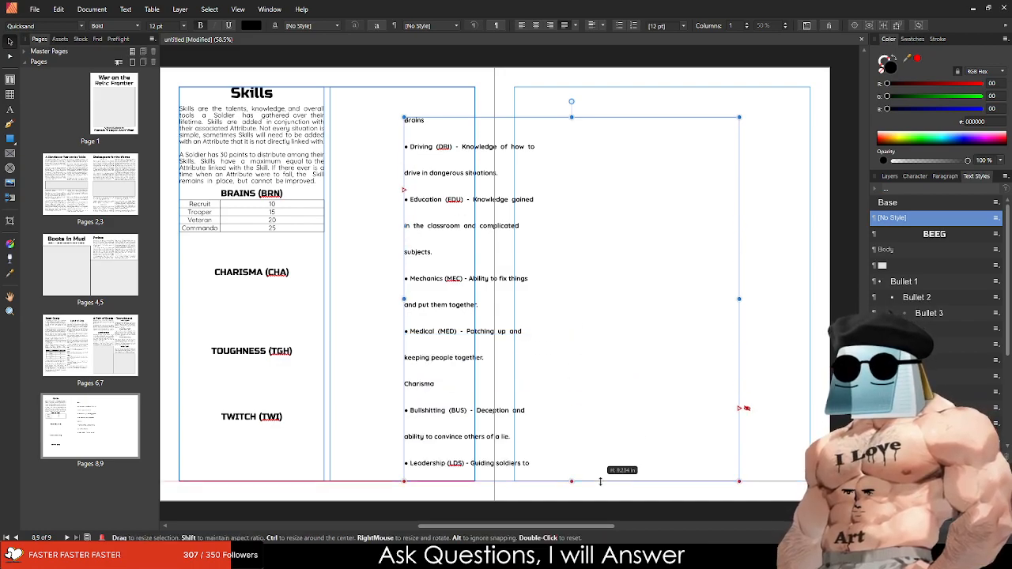
{"action": "left_click_drag", "start_coordinate": [577, 343], "coordinate": [547, 319]}
Step: Replace the Recruit label in the BRAINS table's first row with "Drive (DRI)"
{"action": "left_click", "coordinate": [304, 241]}
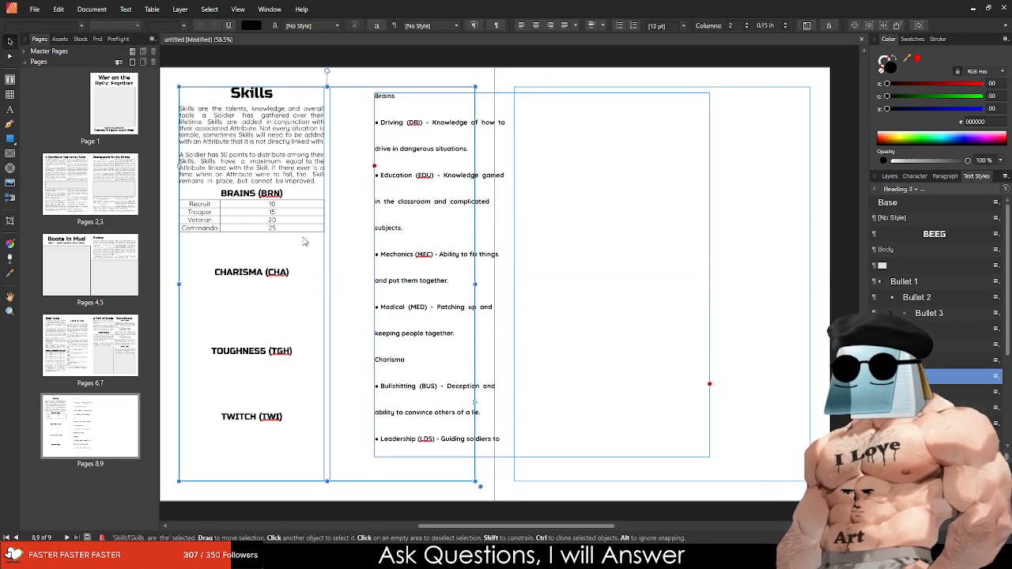
{"action": "scroll", "coordinate": [259, 224], "scroll_direction": "up", "scroll_amount": 3}
{"action": "scroll", "coordinate": [269, 229], "scroll_direction": "down", "scroll_amount": 4}
{"action": "scroll", "coordinate": [302, 245], "scroll_direction": "up", "scroll_amount": 4}
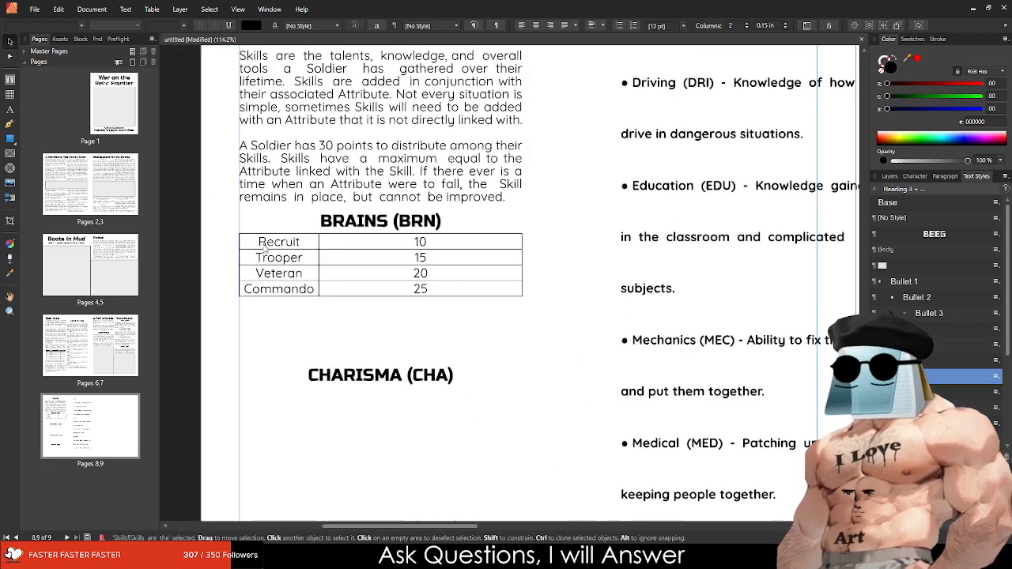
{"action": "double_click", "coordinate": [303, 244]}
{"action": "type", "text": "Driv"}
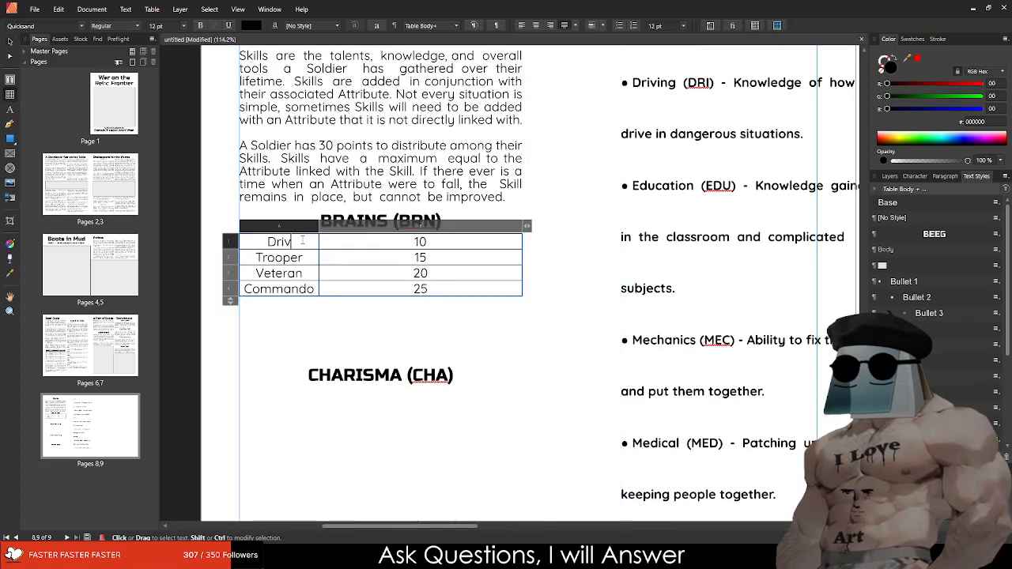
{"action": "type", "text": "e (DRI)"}
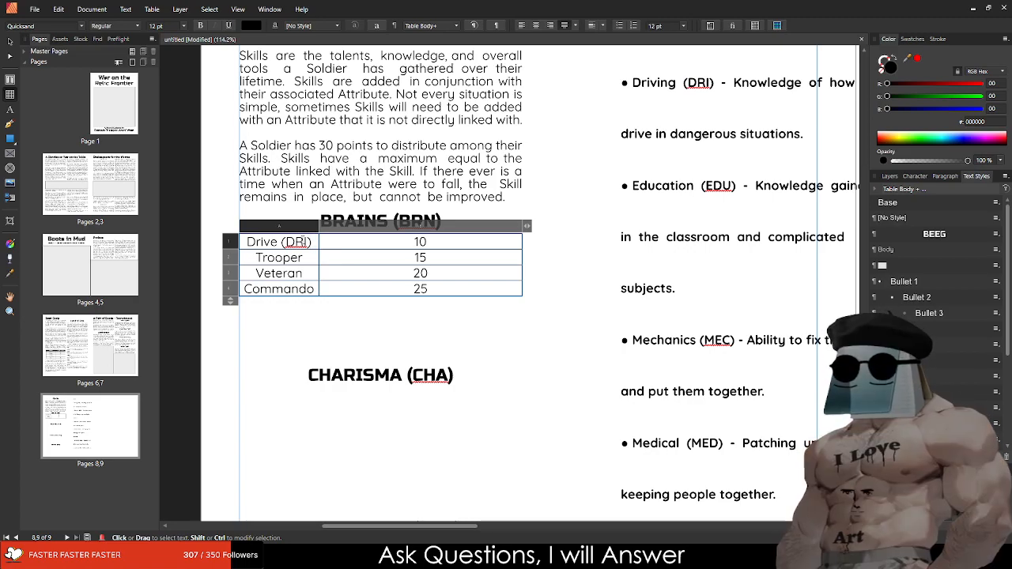
Step: Cut the Driving (DRI) description out of the pasted skill list and remove bold from all of the list's text
{"action": "left_click", "coordinate": [734, 82]}
{"action": "mouse_move", "coordinate": [734, 82]}
{"action": "left_mouse_down"}
{"action": "mouse_move", "coordinate": [800, 134]}
{"action": "mouse_move", "coordinate": [731, 82]}
{"action": "left_mouse_up"}
{"action": "key", "text": "ctrl+c"}
{"action": "left_click", "coordinate": [732, 116]}
{"action": "key", "text": "ctrl+a"}
{"action": "key", "text": "ctrl+b"}
{"action": "key", "text": "BackSpace"}
Step: Fill the Drive row's description cell with "Knowledge of how to drive in dangerous situations." and remove the extra line breaks
{"action": "left_click", "coordinate": [456, 241]}
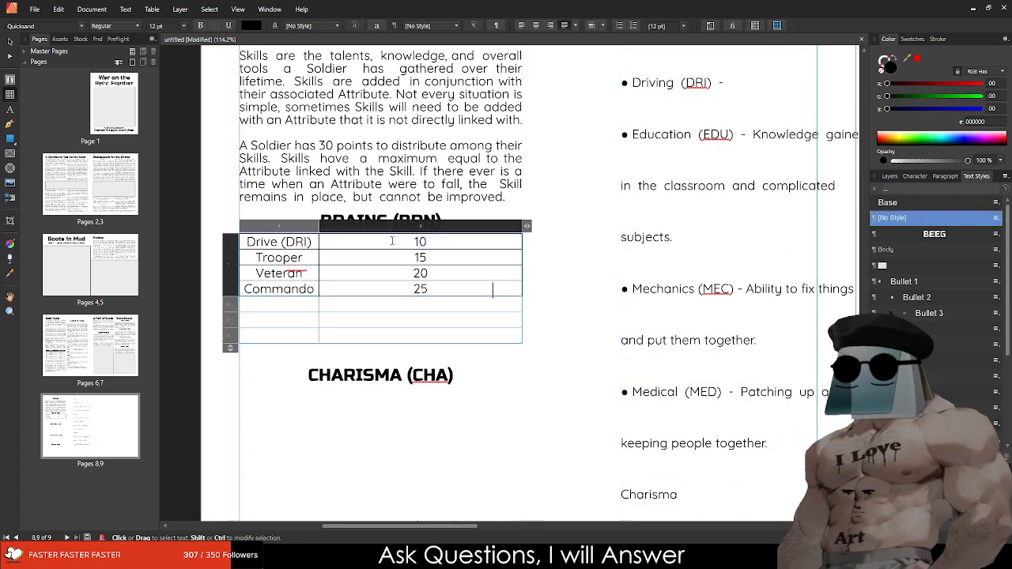
{"action": "key", "text": "ctrl+v"}
{"action": "key", "text": "Delete"}
{"action": "key", "text": "Delete"}
{"action": "key", "text": "Delete"}
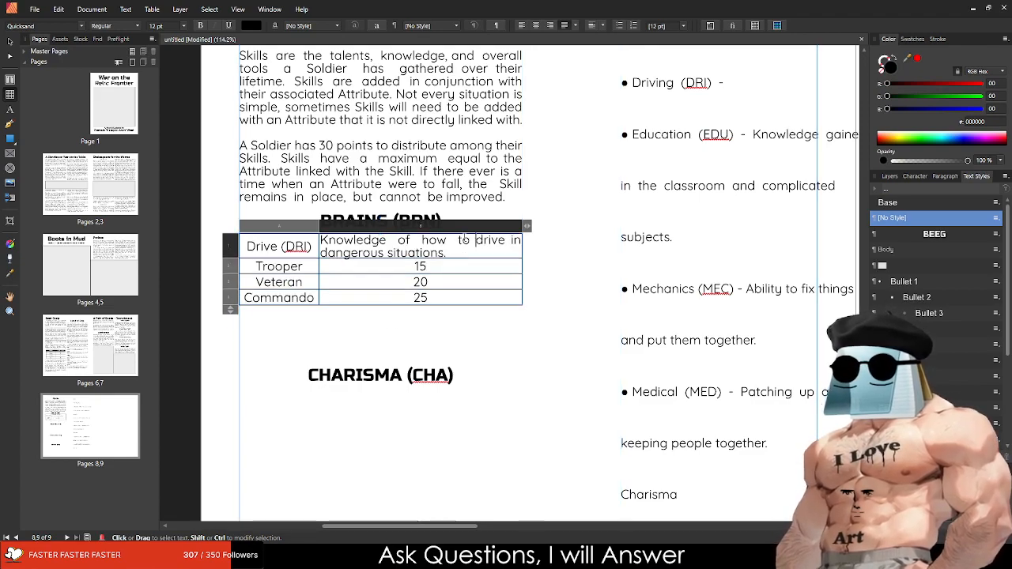
{"action": "key", "text": "Escape"}
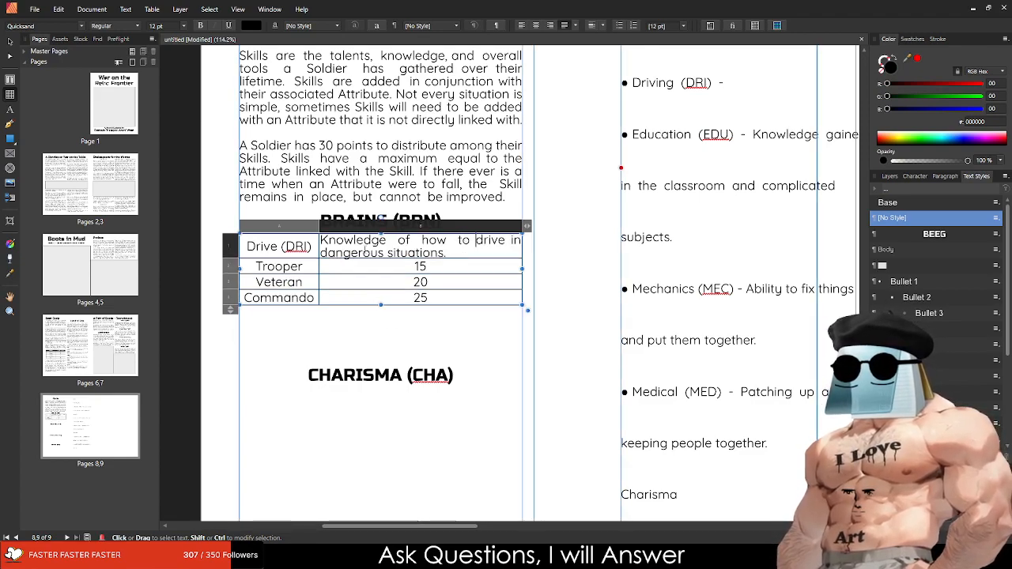
Step: Select every cell of the BRAINS table and adjust the cell padding to a small inset around the text
{"action": "left_click_drag", "start_coordinate": [383, 251], "coordinate": [295, 253]}
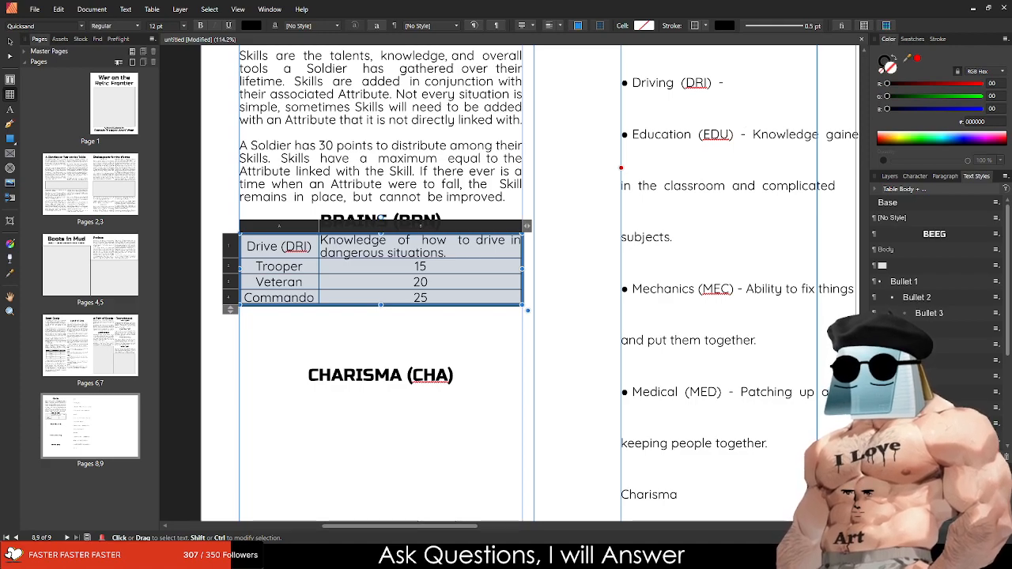
{"action": "key", "text": "ctrl+z"}
{"action": "key", "text": "ctrl+z"}
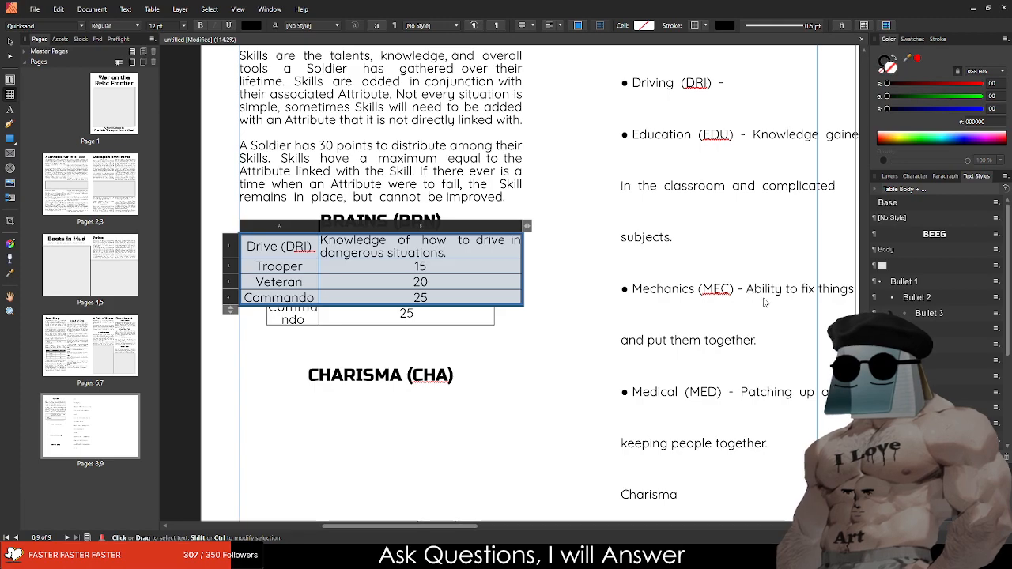
{"action": "key", "text": "ctrl+z"}
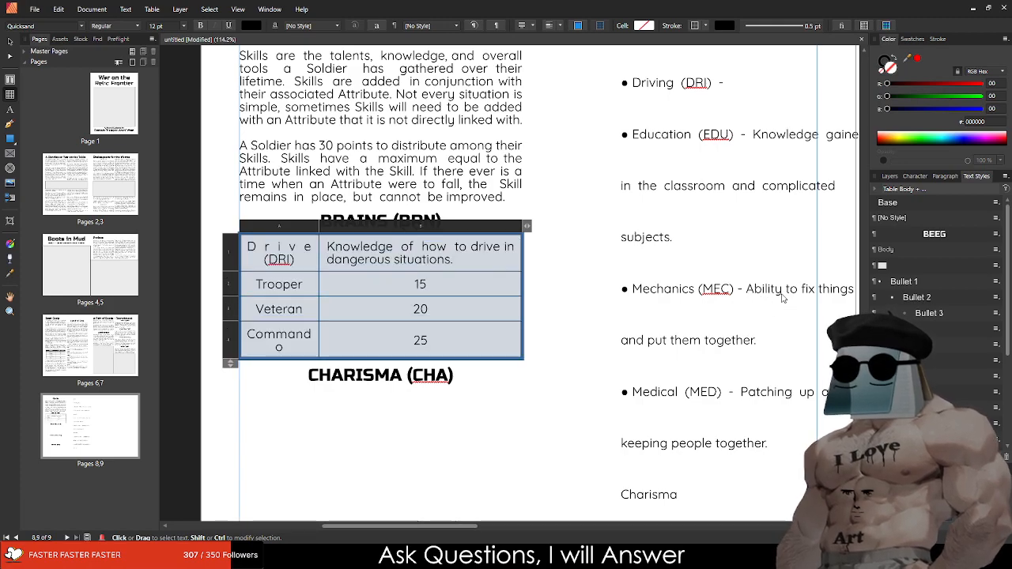
{"action": "key", "text": "ctrl+z"}
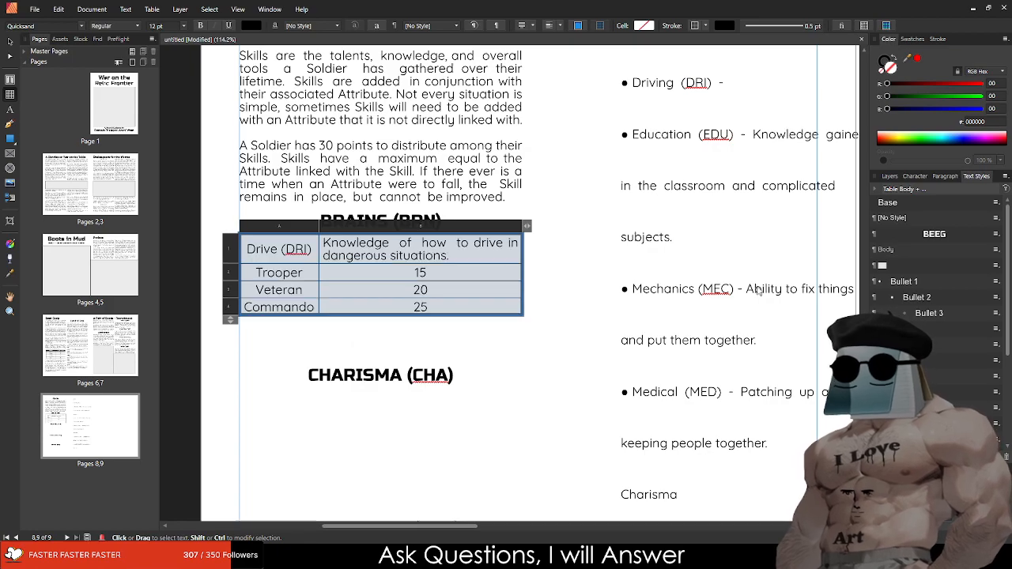
Step: Make all skill labels in the first column of the BRAINS table bold
{"action": "left_click", "coordinate": [278, 249]}
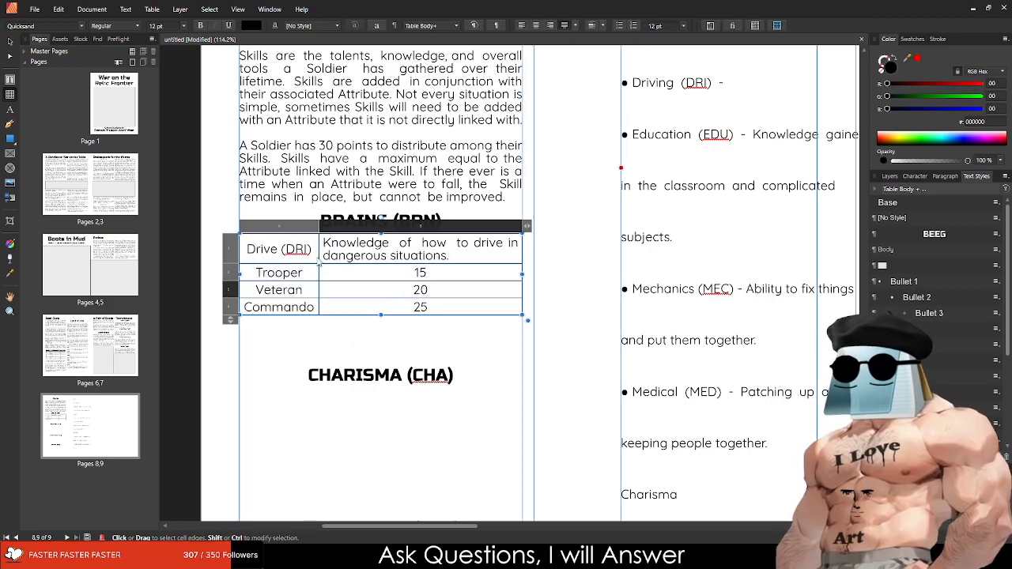
{"action": "left_click_drag", "start_coordinate": [274, 279], "coordinate": [281, 306]}
{"action": "key", "text": "ctrl+b"}
{"action": "left_click", "coordinate": [303, 291]}
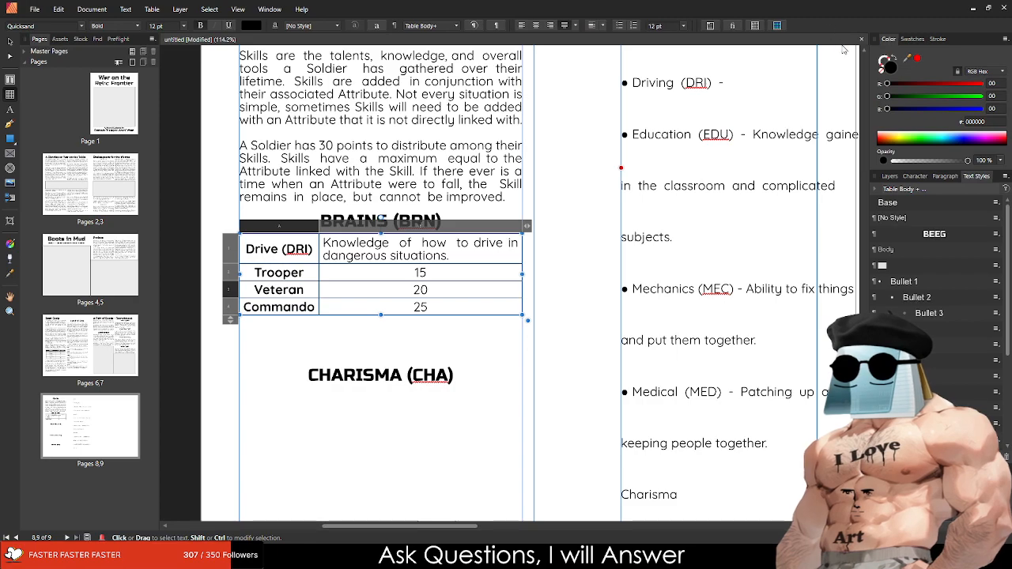
Step: Replace the Trooper label with "Education (EDU)" and widen the first column of the BRAINS table slightly
{"action": "double_click", "coordinate": [289, 272]}
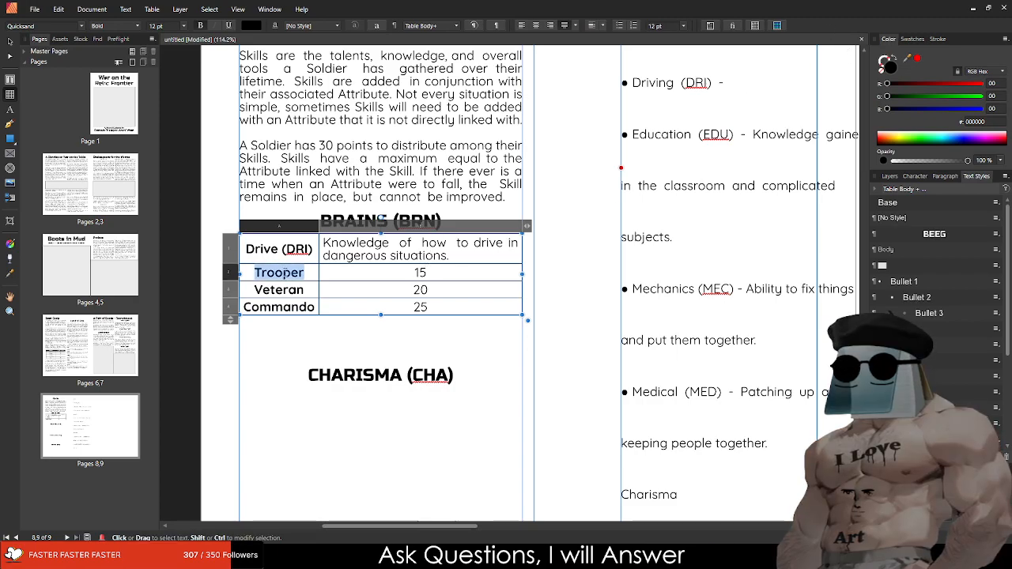
{"action": "type", "text": "Education (E"}
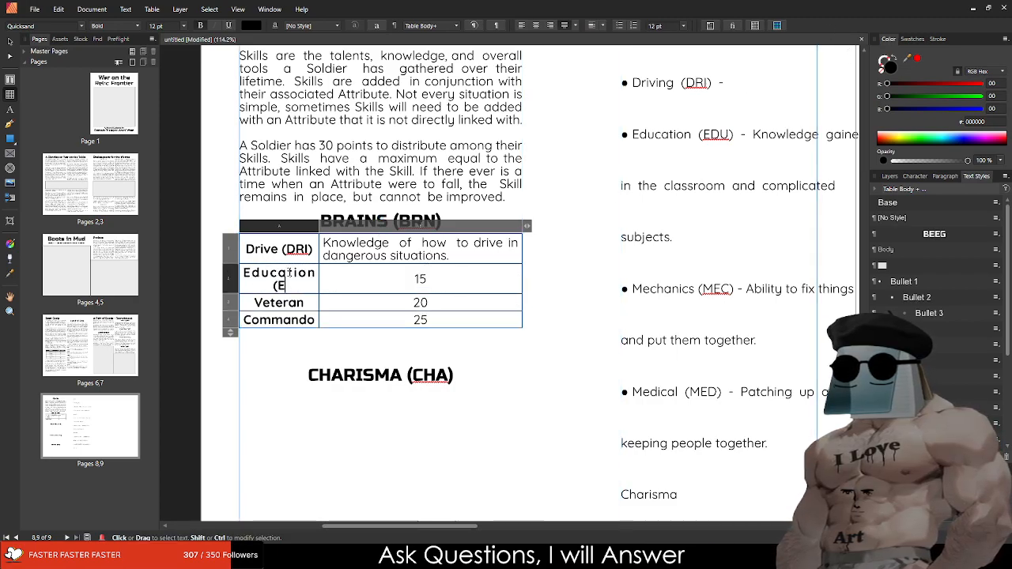
{"action": "type", "text": "DU)"}
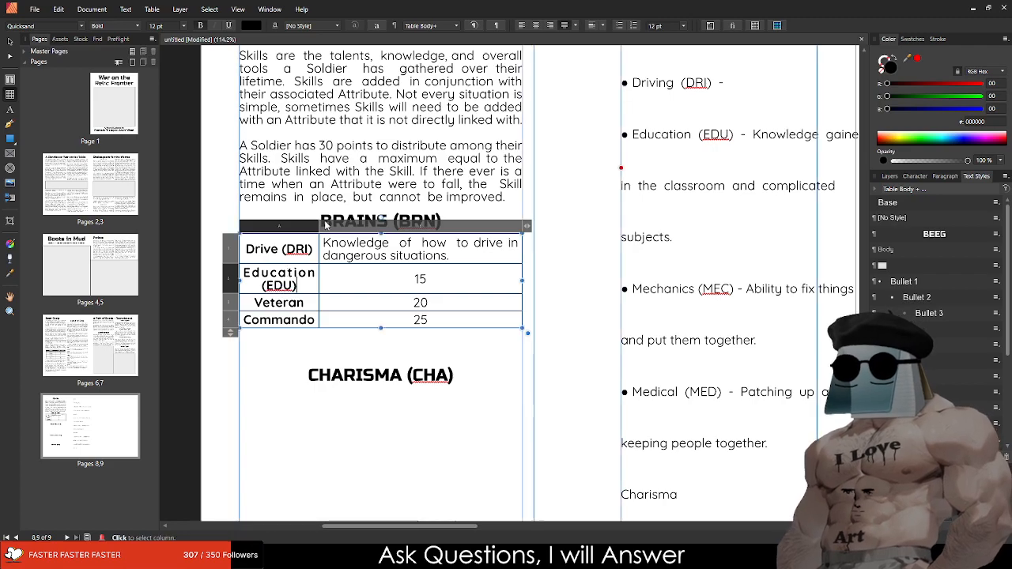
{"action": "left_click_drag", "start_coordinate": [319, 227], "coordinate": [330, 226]}
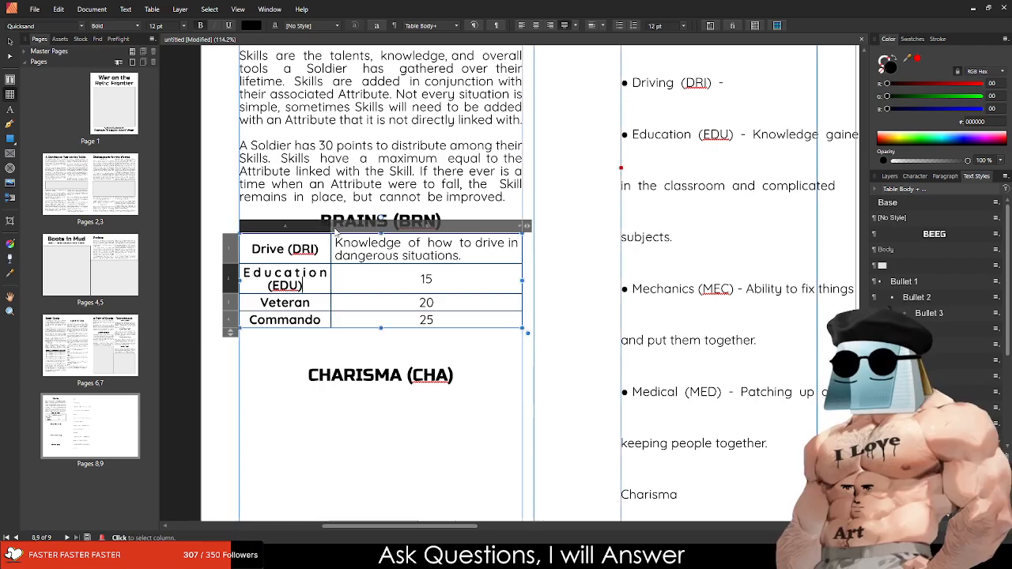
Step: Widen the BRAINS table's first column until "Education (EDU)" fits on one line, keeping the table as wide as the text column
{"action": "key", "text": "ctrl+z"}
{"action": "left_click", "coordinate": [322, 255]}
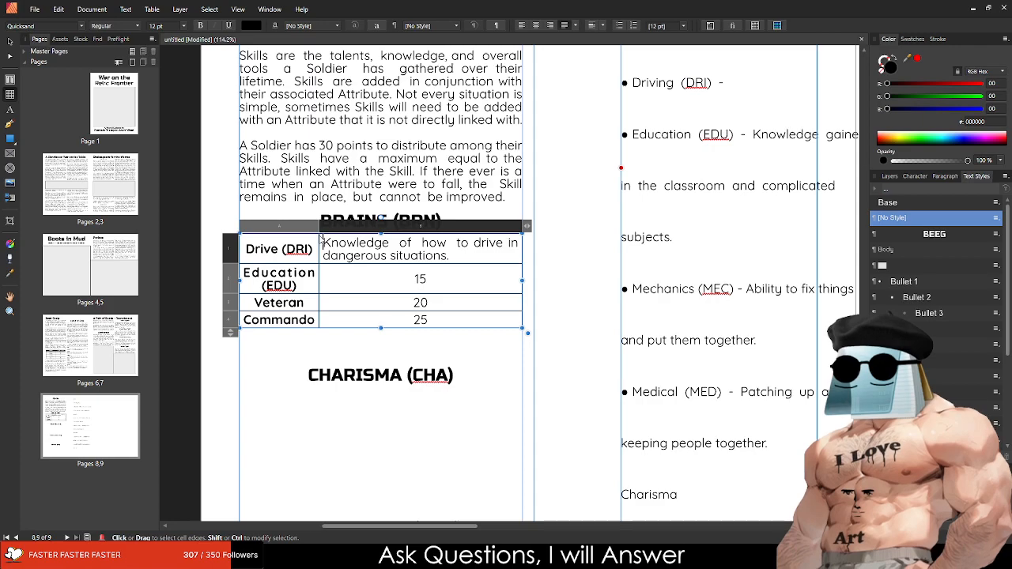
{"action": "left_click", "coordinate": [320, 221]}
{"action": "left_click", "coordinate": [322, 241]}
{"action": "left_click", "coordinate": [314, 247]}
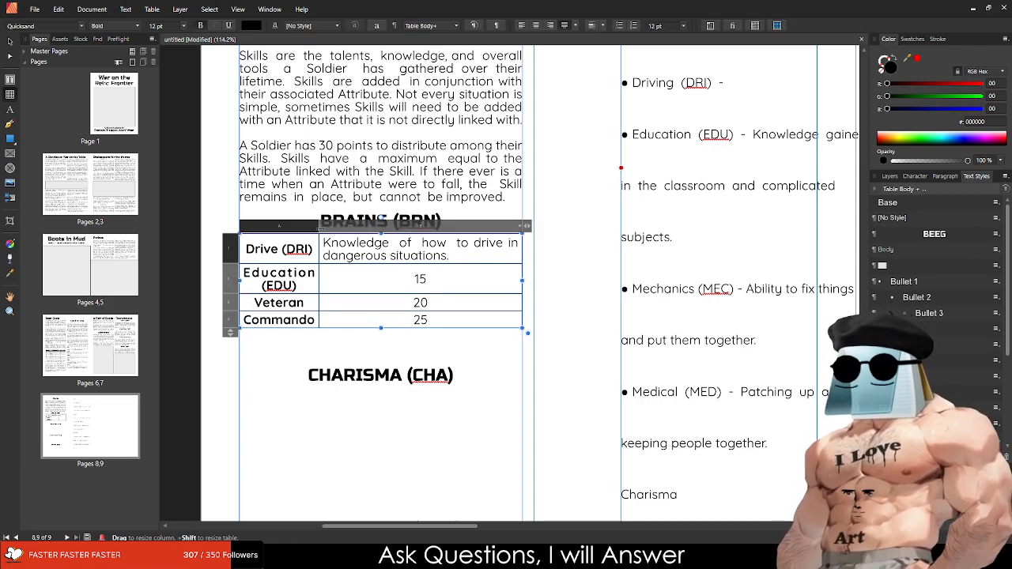
{"action": "left_click_drag", "start_coordinate": [319, 279], "coordinate": [331, 279]}
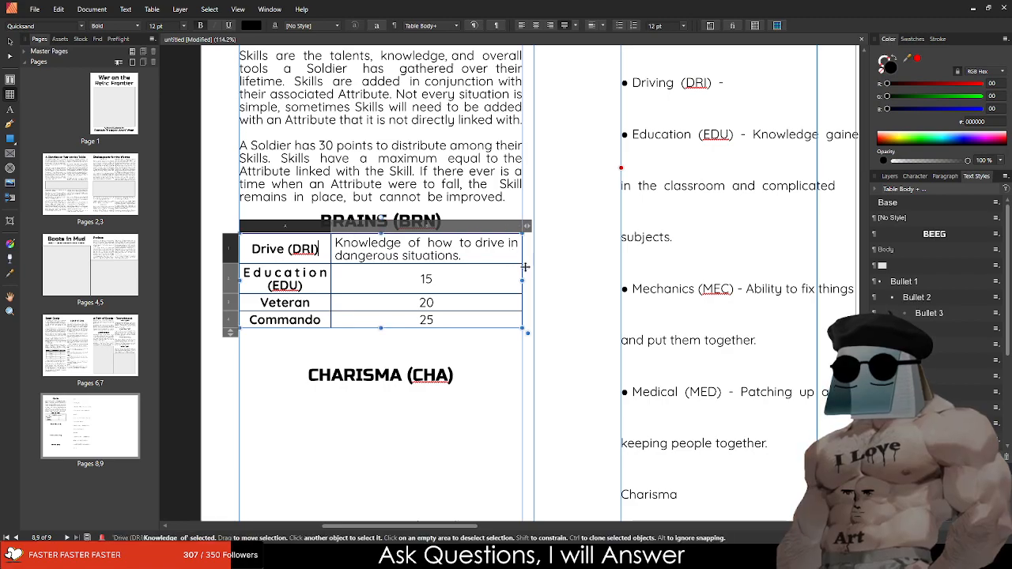
{"action": "left_click_drag", "start_coordinate": [523, 280], "coordinate": [582, 280]}
{"action": "left_click", "coordinate": [581, 276]}
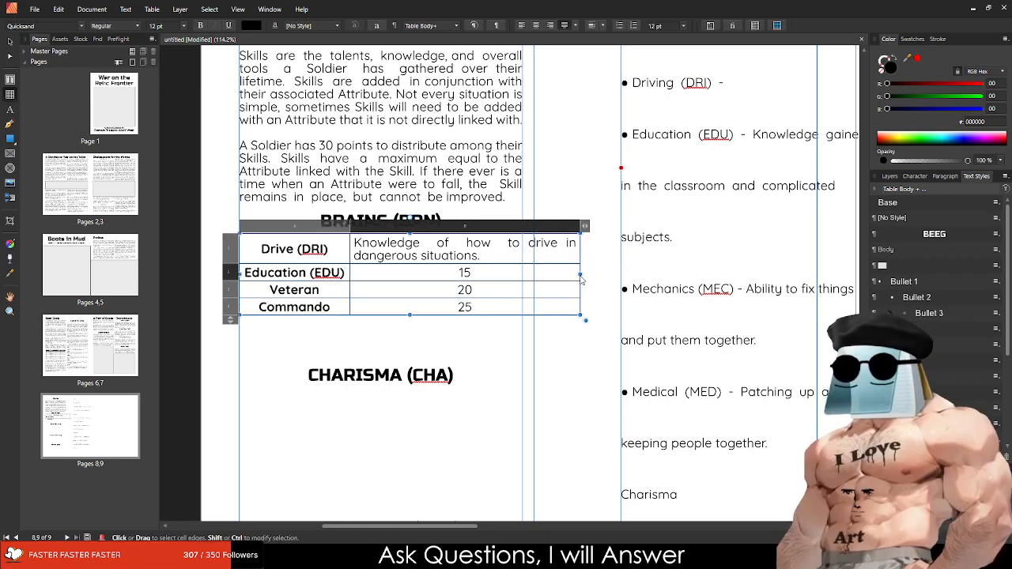
{"action": "left_click_drag", "start_coordinate": [581, 280], "coordinate": [522, 227]}
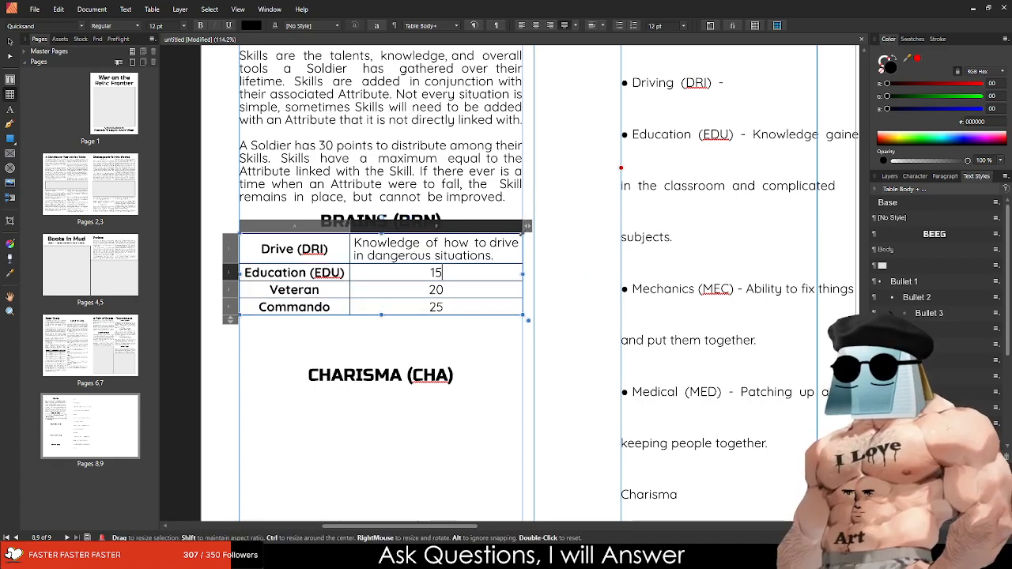
{"action": "left_click", "coordinate": [482, 296]}
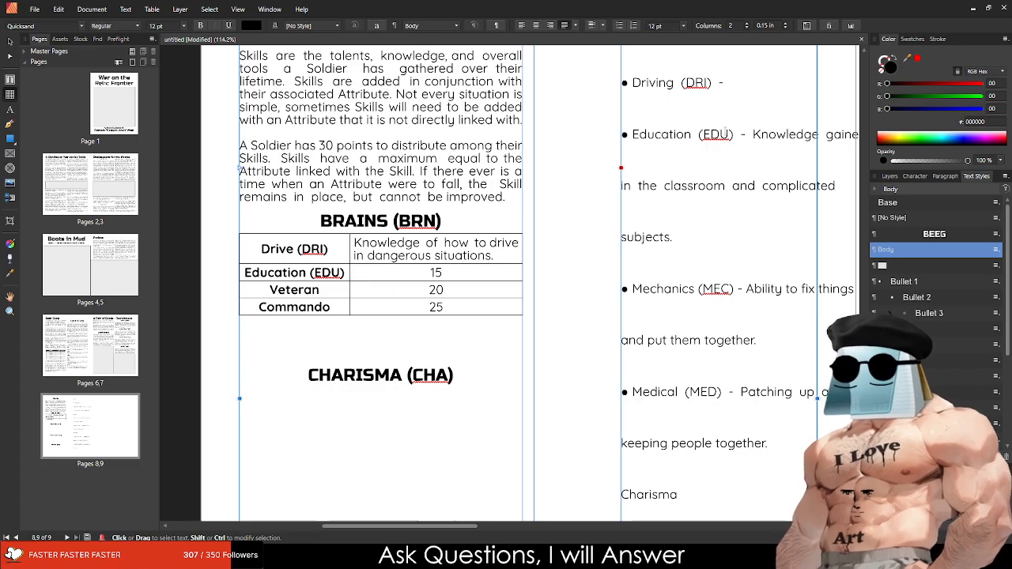
Step: Move the Education description from the source notes into the Education row's description cell and remove the extra line breaks
{"action": "left_click", "coordinate": [674, 237]}
{"action": "left_click", "coordinate": [752, 134], "text": "shift"}
{"action": "key", "text": "ctrl+c"}
{"action": "key", "text": "BackSpace"}
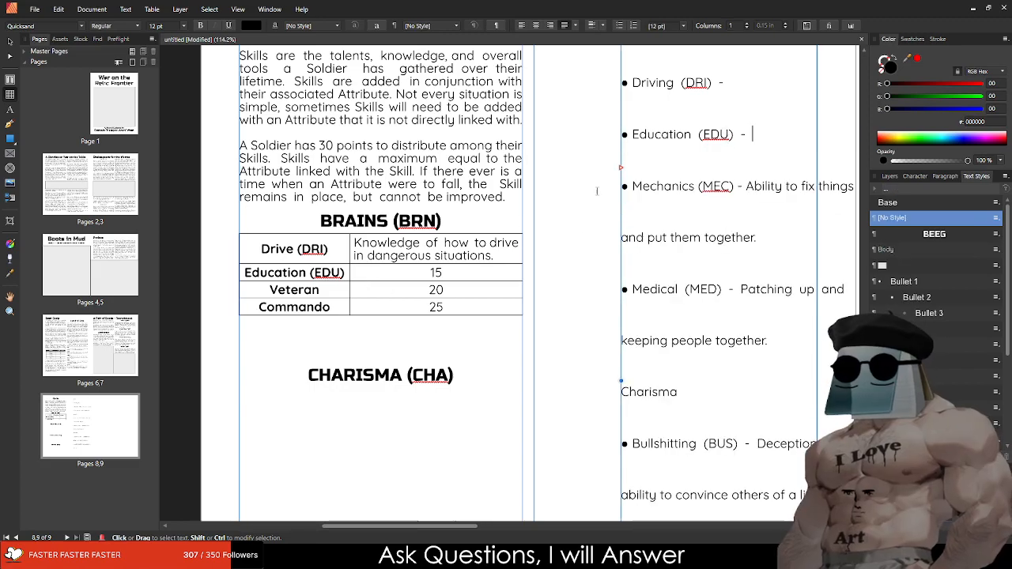
{"action": "double_click", "coordinate": [437, 273]}
{"action": "key", "text": "ctrl+v"}
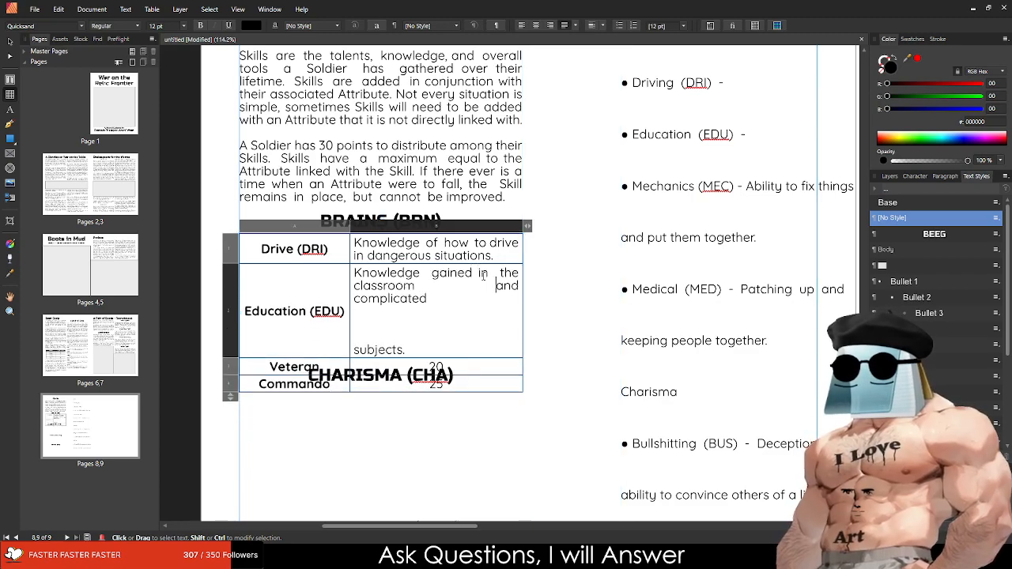
{"action": "key", "text": "BackSpace"}
{"action": "key", "text": "Delete"}
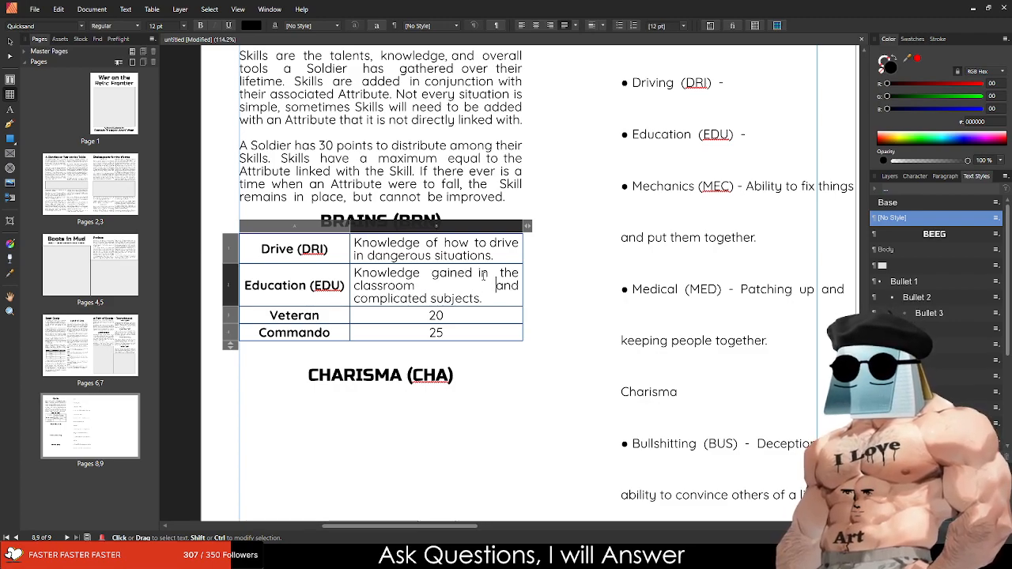
Step: Left-align the Education description and replace the word "complicated" with "complex"
{"action": "triple_click", "coordinate": [484, 275]}
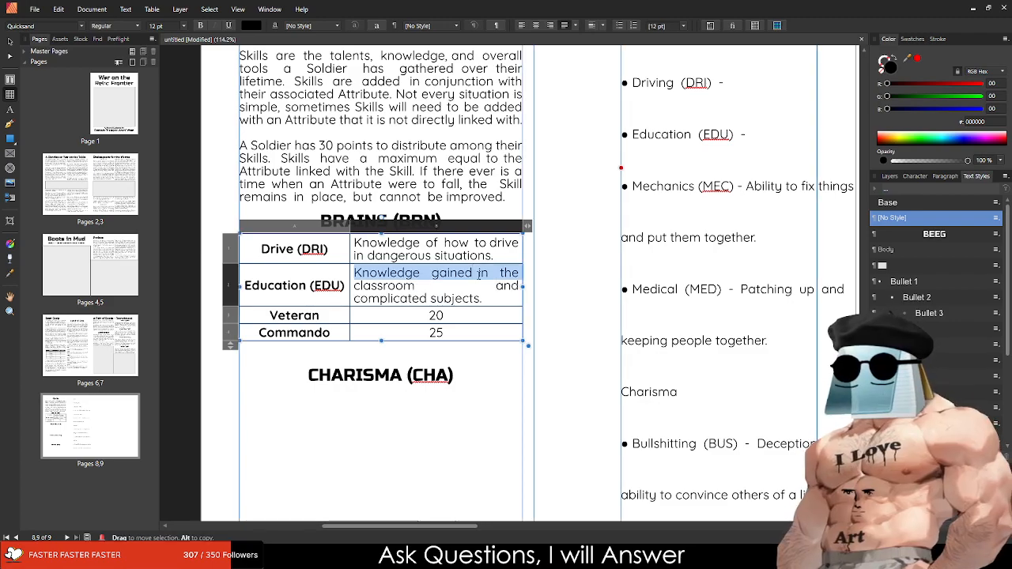
{"action": "left_click", "coordinate": [536, 26]}
{"action": "left_click", "coordinate": [522, 26]}
{"action": "left_click", "coordinate": [455, 287]}
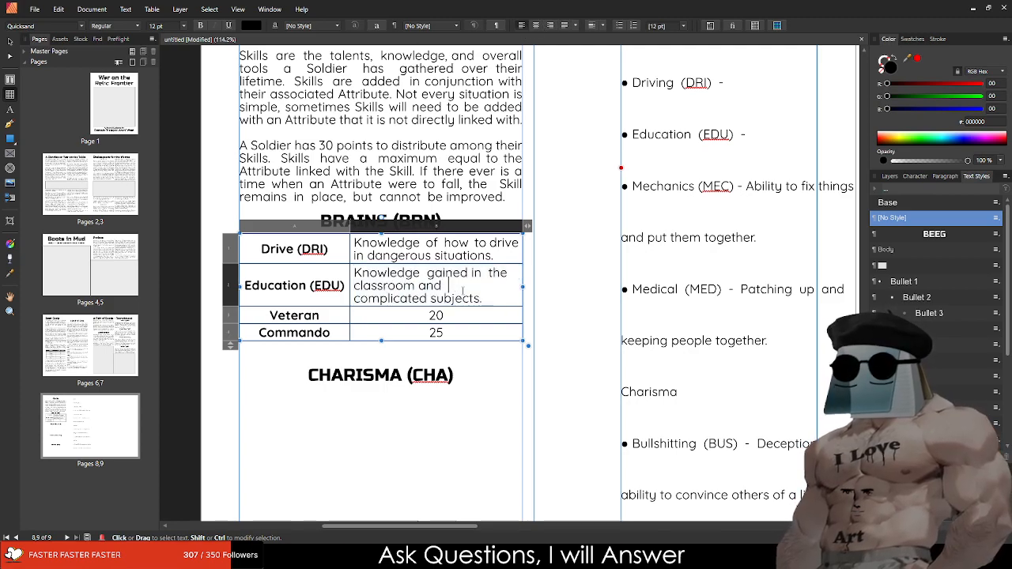
{"action": "double_click", "coordinate": [381, 299]}
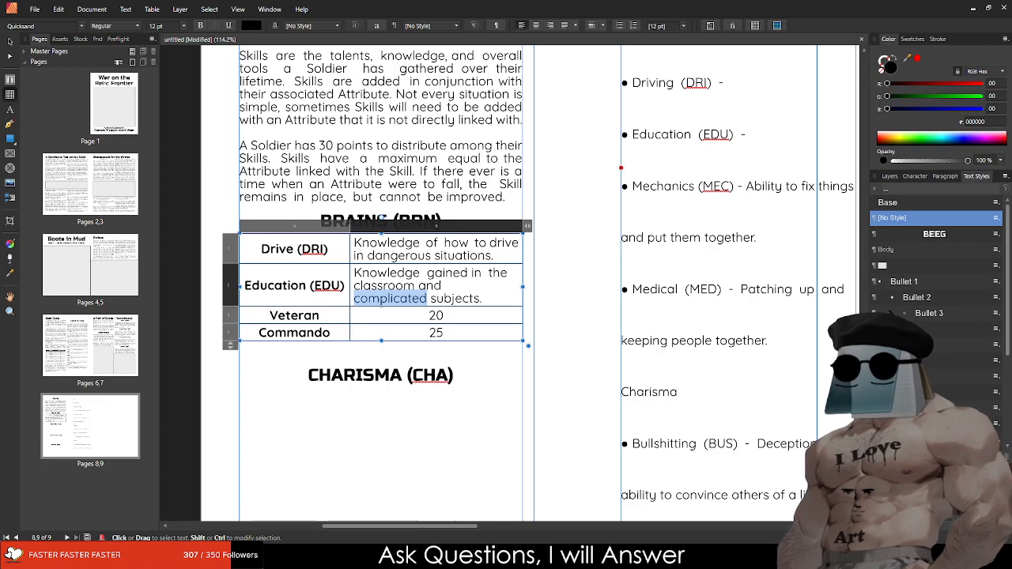
{"action": "type", "text": "complex"}
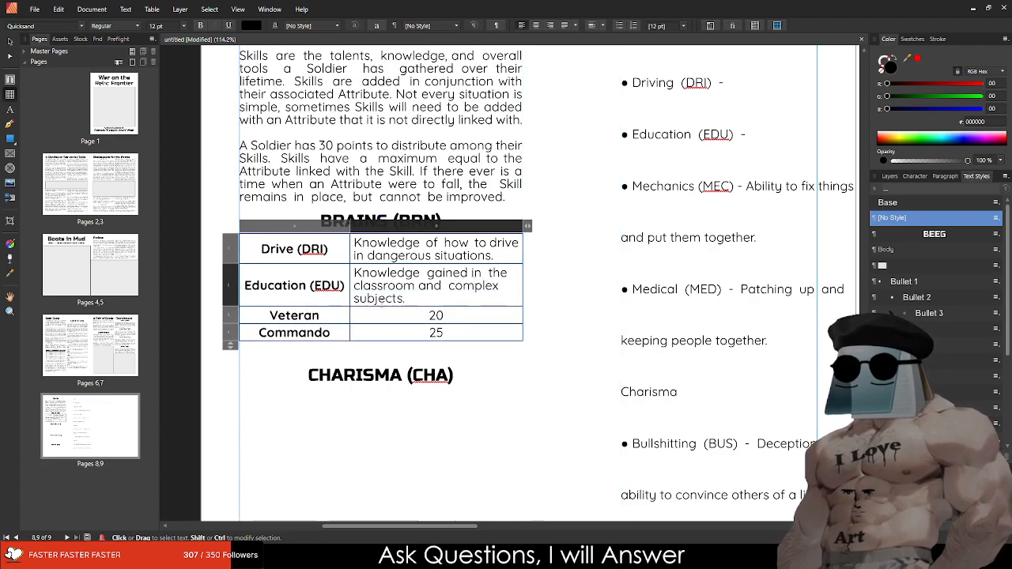
Step: Try different text alignments on the Drive and Education description cells and leave both justified
{"action": "left_click_drag", "start_coordinate": [435, 249], "coordinate": [451, 274]}
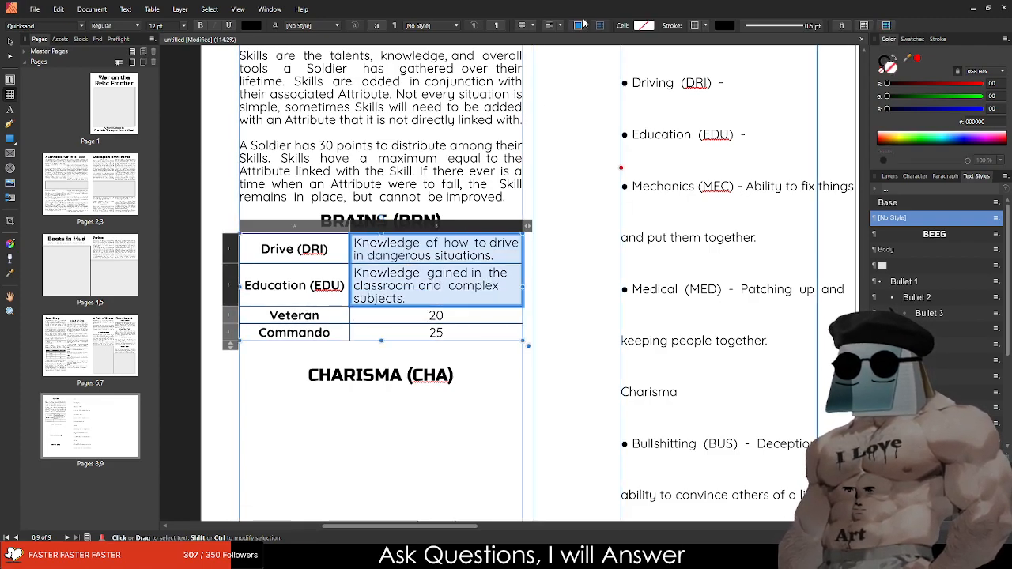
{"action": "left_click", "coordinate": [522, 26]}
{"action": "left_click", "coordinate": [523, 26]}
{"action": "left_click", "coordinate": [523, 26]}
{"action": "left_click", "coordinate": [523, 27]}
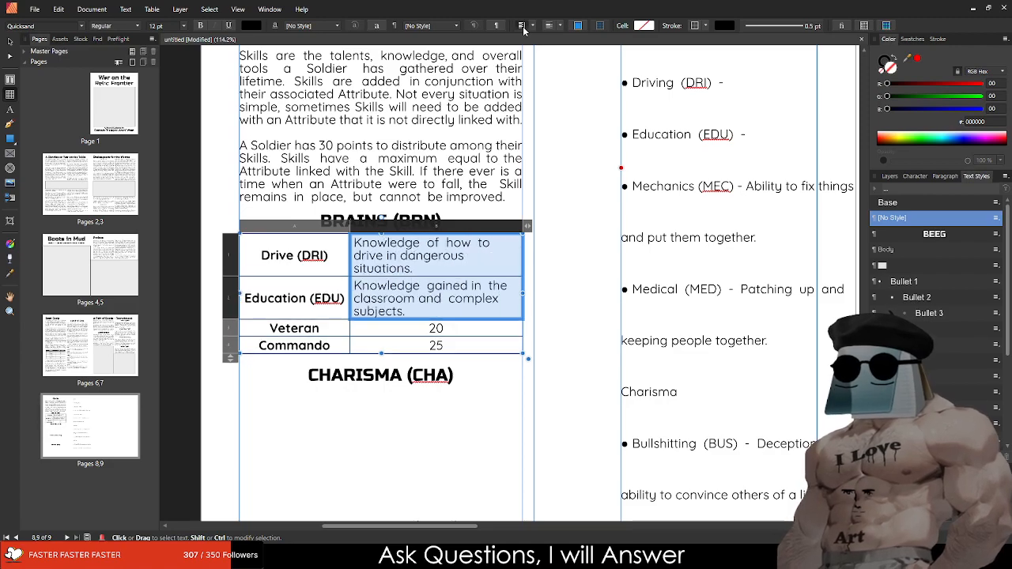
{"action": "left_click", "coordinate": [523, 27]}
{"action": "left_click", "coordinate": [523, 26]}
{"action": "left_click", "coordinate": [523, 26]}
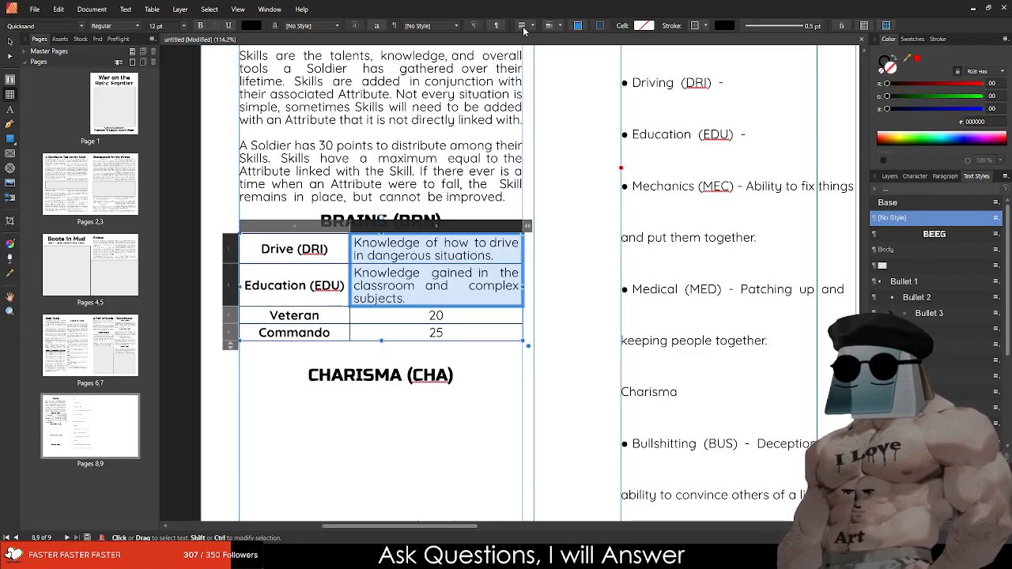
{"action": "left_click", "coordinate": [437, 299]}
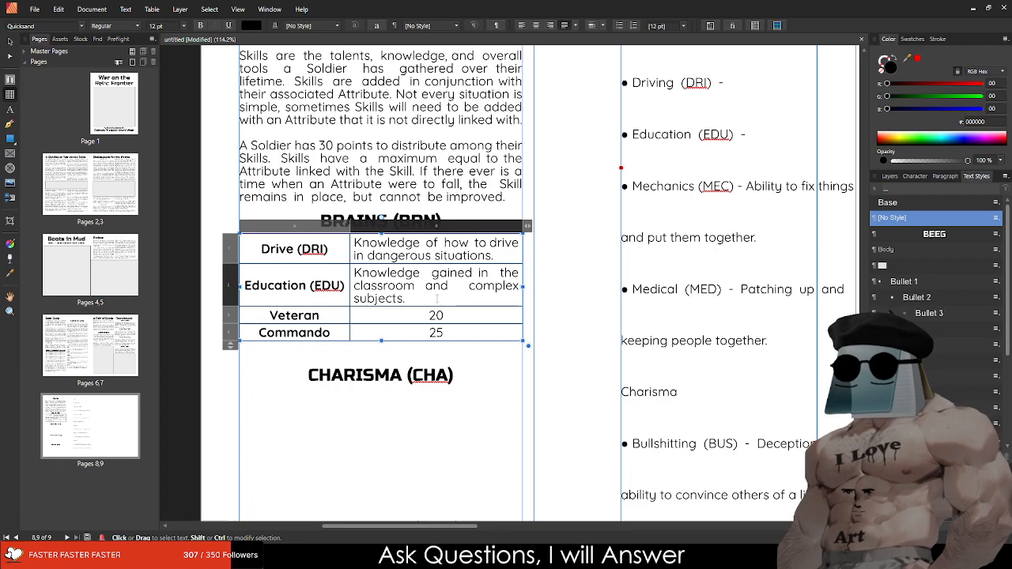
Step: Narrow the first column of the BRAINS table so the descriptions get more room
{"action": "left_click", "coordinate": [336, 273]}
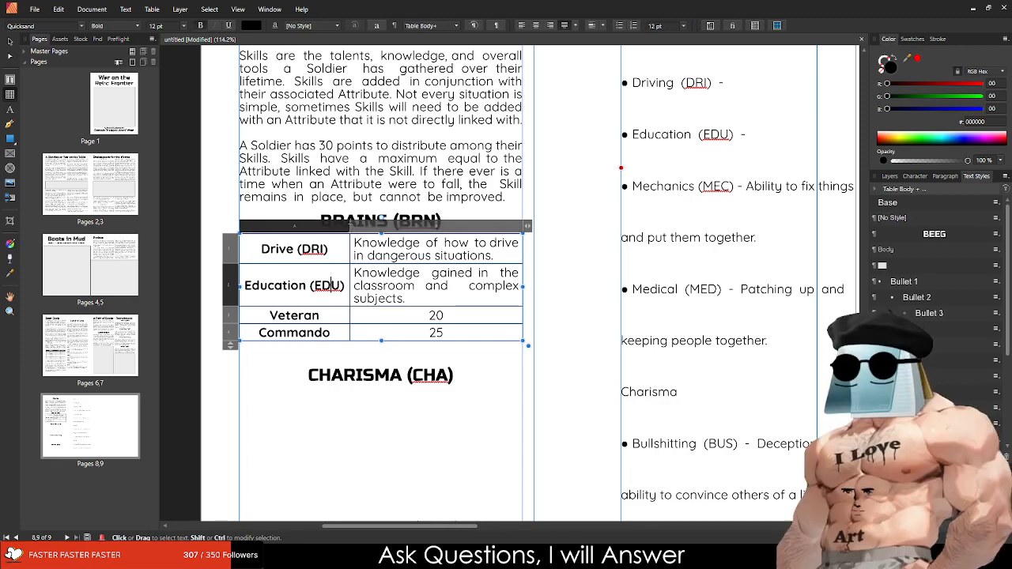
{"action": "left_click_drag", "start_coordinate": [350, 226], "coordinate": [317, 230]}
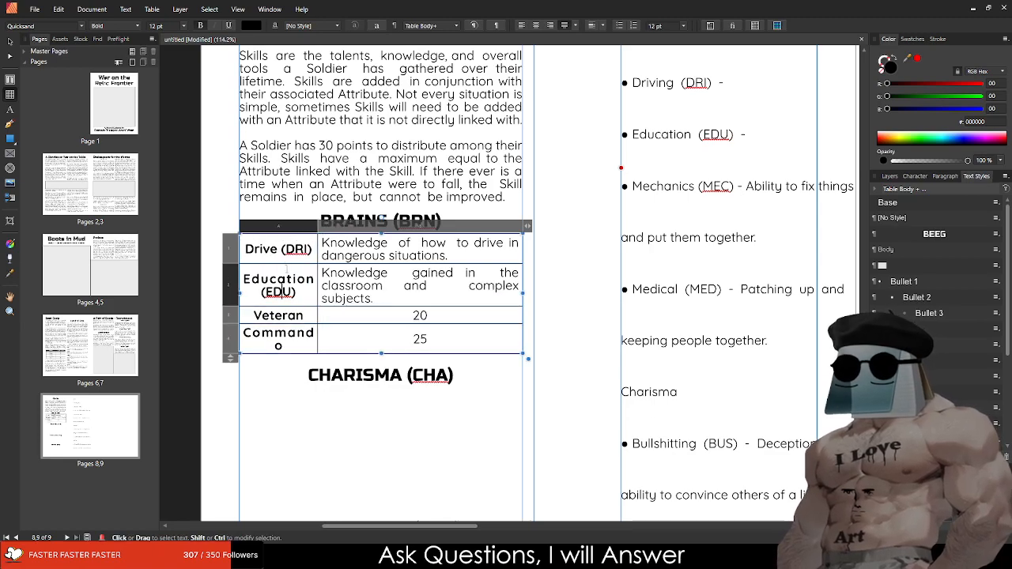
Step: Try splitting the "Drive (DRI)" label onto separate lines, and put it back on one line
{"action": "left_click", "coordinate": [300, 267]}
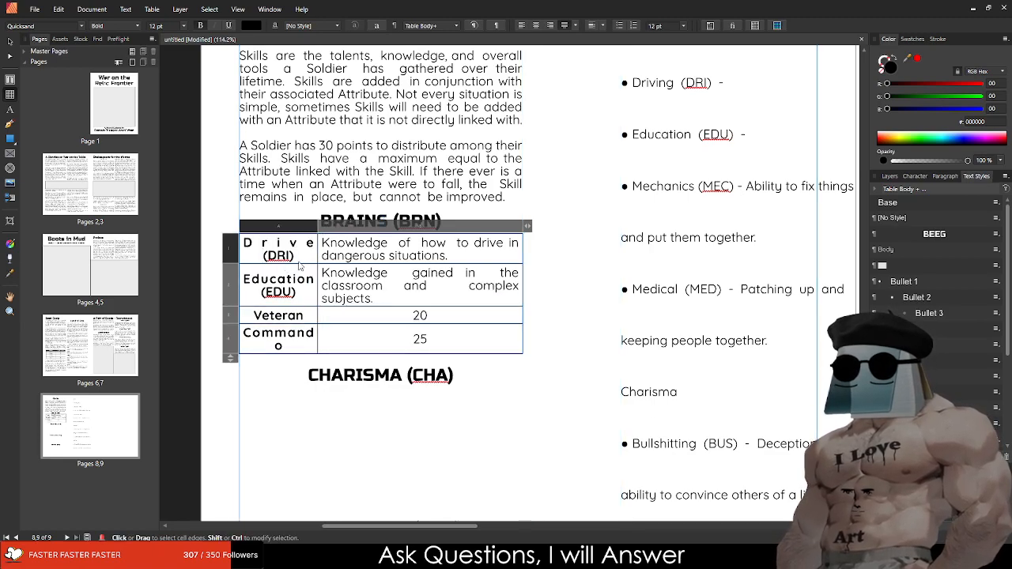
{"action": "key", "text": "BackSpace"}
{"action": "key", "text": "Return"}
{"action": "key", "text": "Return"}
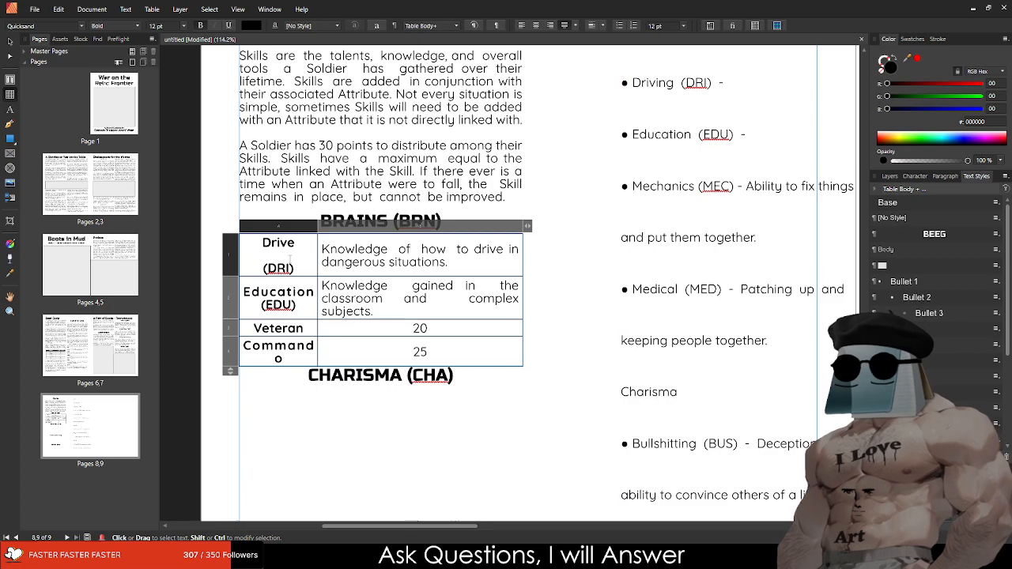
{"action": "key", "text": "BackSpace"}
{"action": "key", "text": "BackSpace"}
Step: Set the text size of every cell in the BRAINS table to 10 pt
{"action": "left_click_drag", "start_coordinate": [286, 253], "coordinate": [293, 333]}
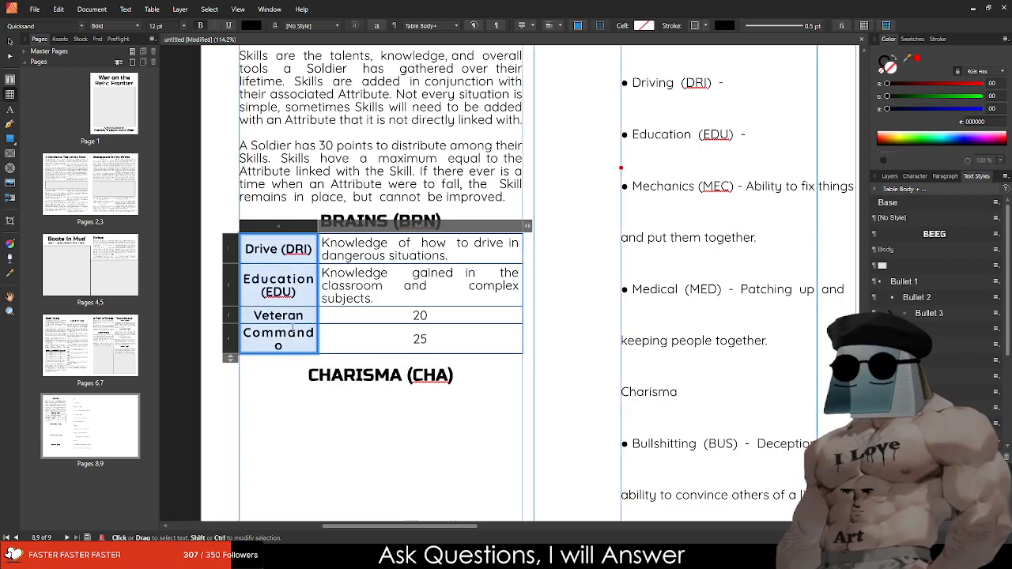
{"action": "left_click", "coordinate": [425, 314]}
{"action": "scroll", "coordinate": [219, 343], "scroll_direction": "up", "scroll_amount": 2}
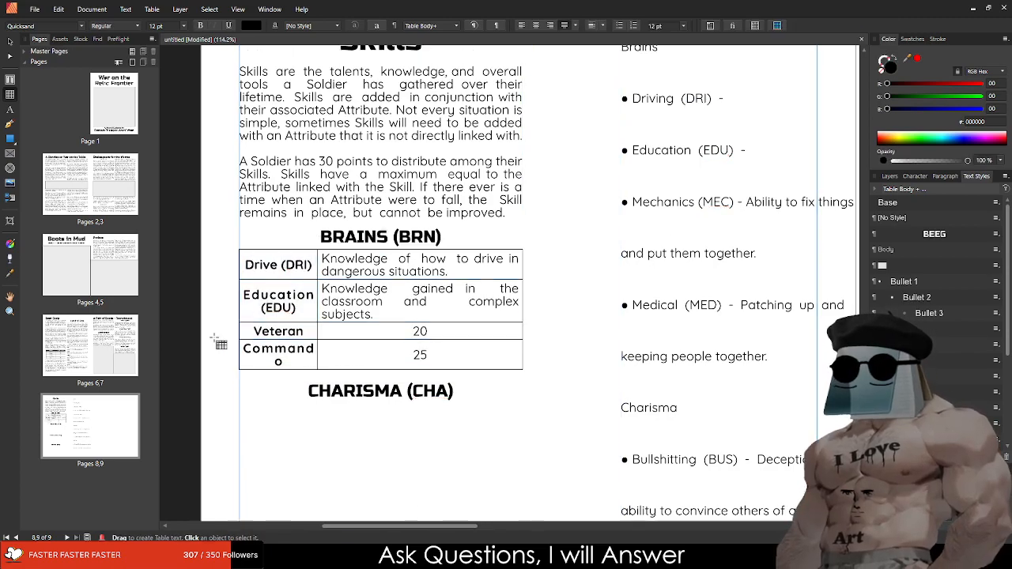
{"action": "left_click_drag", "start_coordinate": [422, 282], "coordinate": [431, 373]}
{"action": "left_click", "coordinate": [156, 29]}
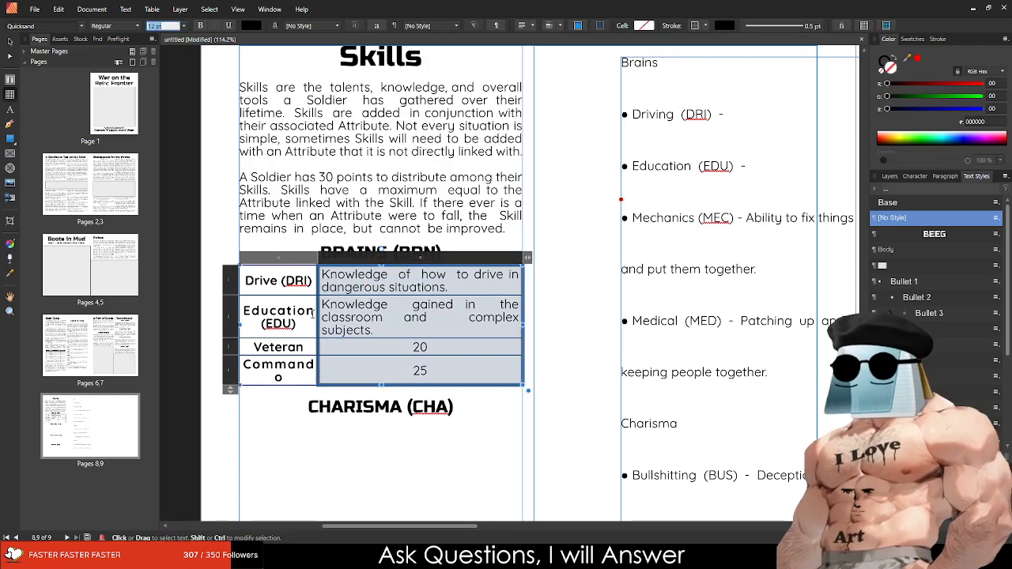
{"action": "left_click_drag", "start_coordinate": [273, 286], "coordinate": [382, 371]}
{"action": "left_click", "coordinate": [157, 26]}
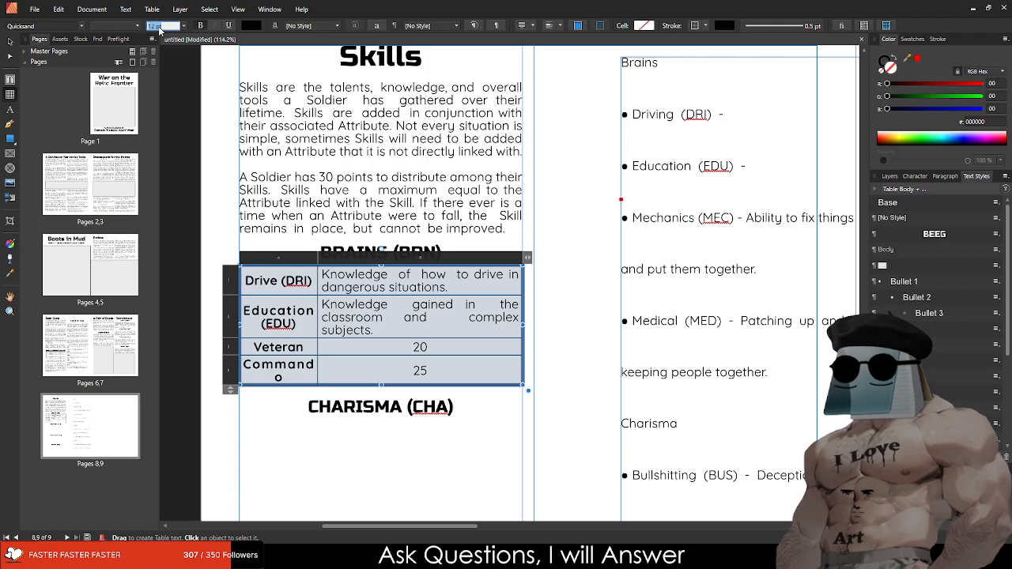
{"action": "type", "text": "10"}
{"action": "key", "text": "Return"}
{"action": "scroll", "coordinate": [258, 343], "scroll_direction": "up", "scroll_amount": 5}
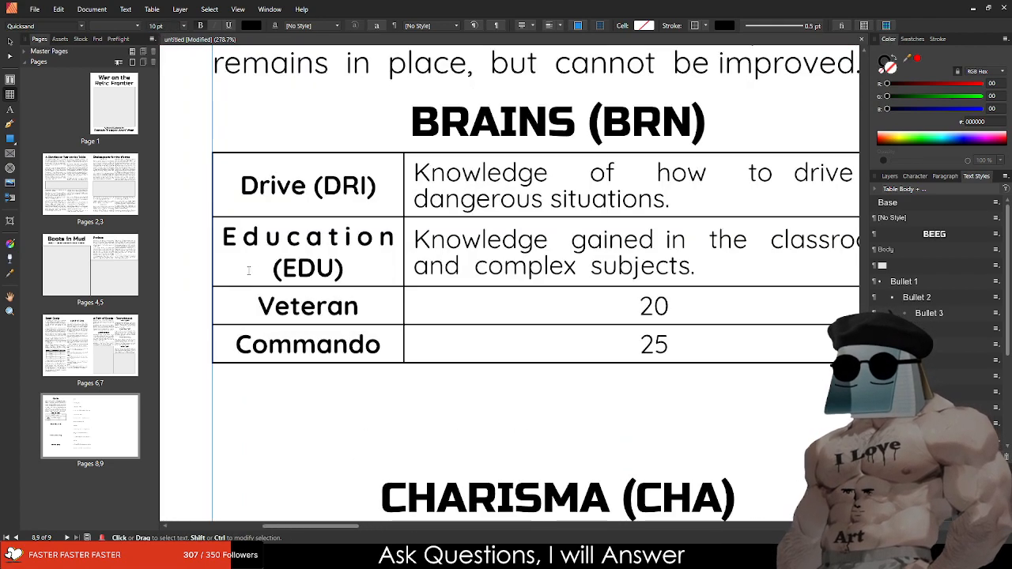
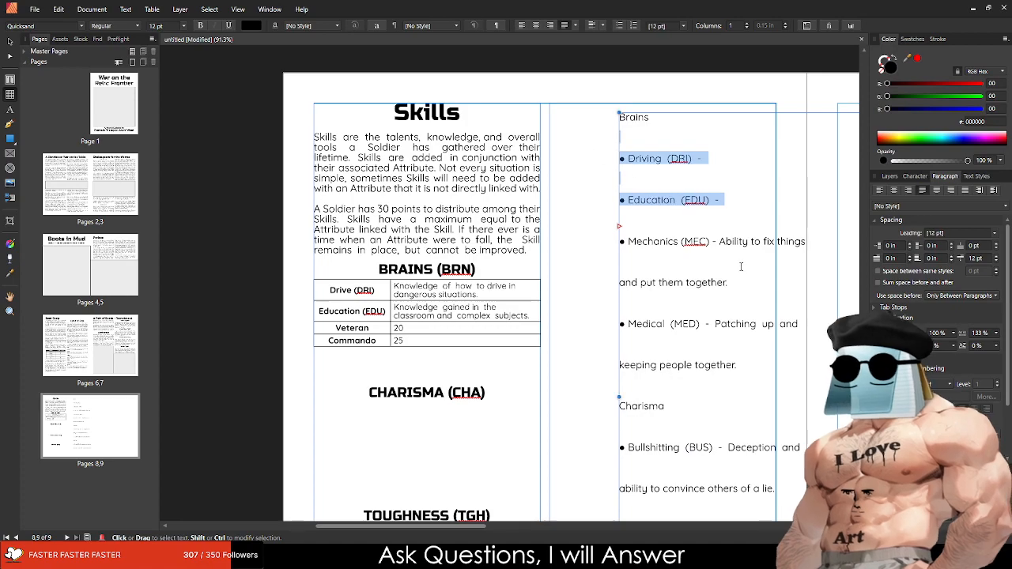
Step: Delete the Brains heading and the Driving and Education entries from the source notes
{"action": "key", "text": "BackSpace"}
{"action": "key", "text": "BackSpace"}
{"action": "key", "text": "BackSpace"}
{"action": "key", "text": "BackSpace"}
{"action": "key", "text": "BackSpace"}
{"action": "key", "text": "BackSpace"}
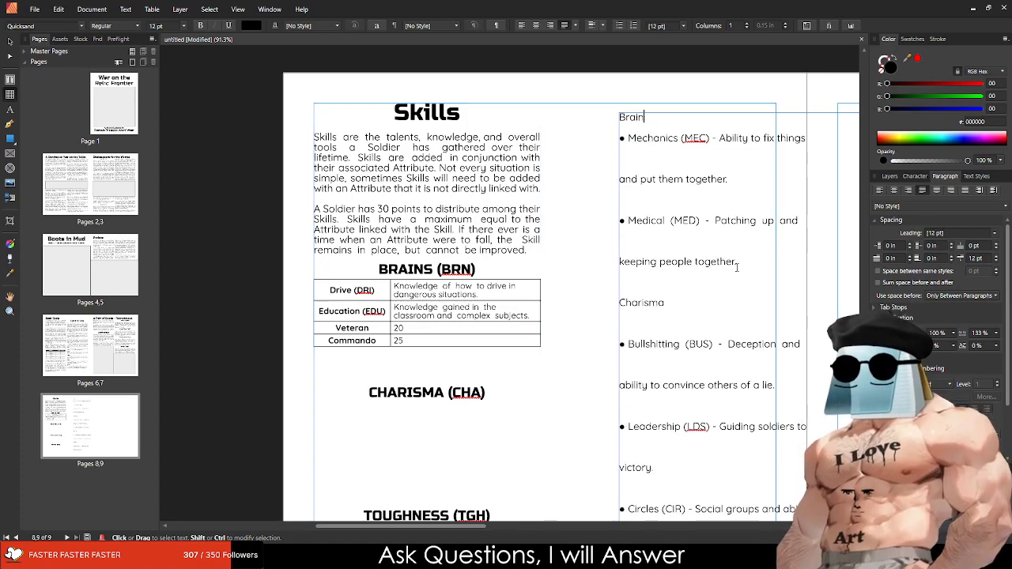
{"action": "key", "text": "BackSpace"}
{"action": "key", "text": "BackSpace"}
{"action": "key", "text": "BackSpace"}
{"action": "key", "text": "BackSpace"}
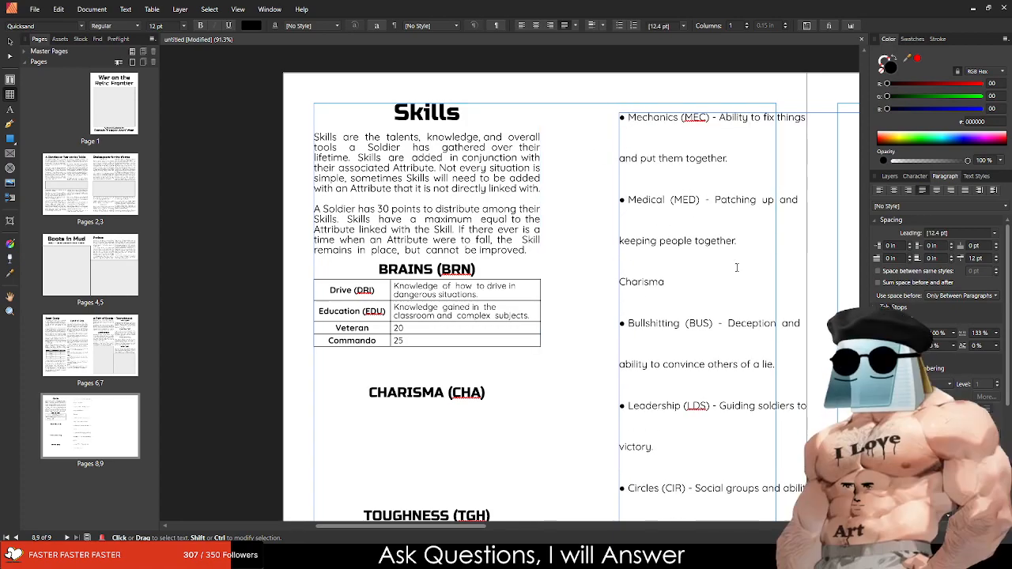
Step: Replace the Veteran label in the BRAINS table with "Mechanics (MEC)"
{"action": "left_click", "coordinate": [356, 328]}
{"action": "double_click", "coordinate": [361, 329]}
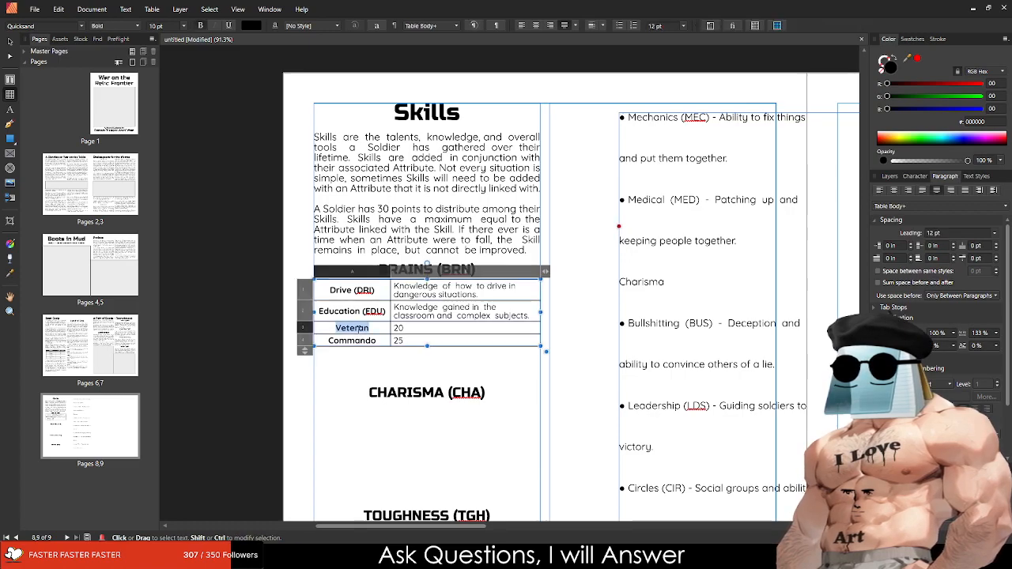
{"action": "type", "text": "Mechanics (MEC)"}
{"action": "key", "text": "Tab"}
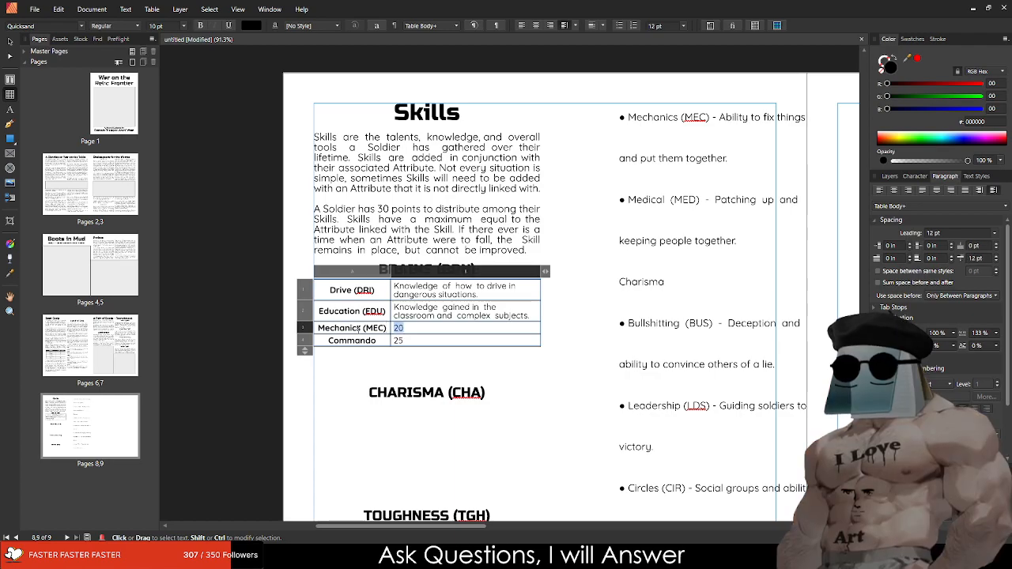
Step: Enter the Mechanics description in the BRAINS table as "Ability to fix tech and put them together on a moment's notice."
{"action": "type", "text": "Ability to"}
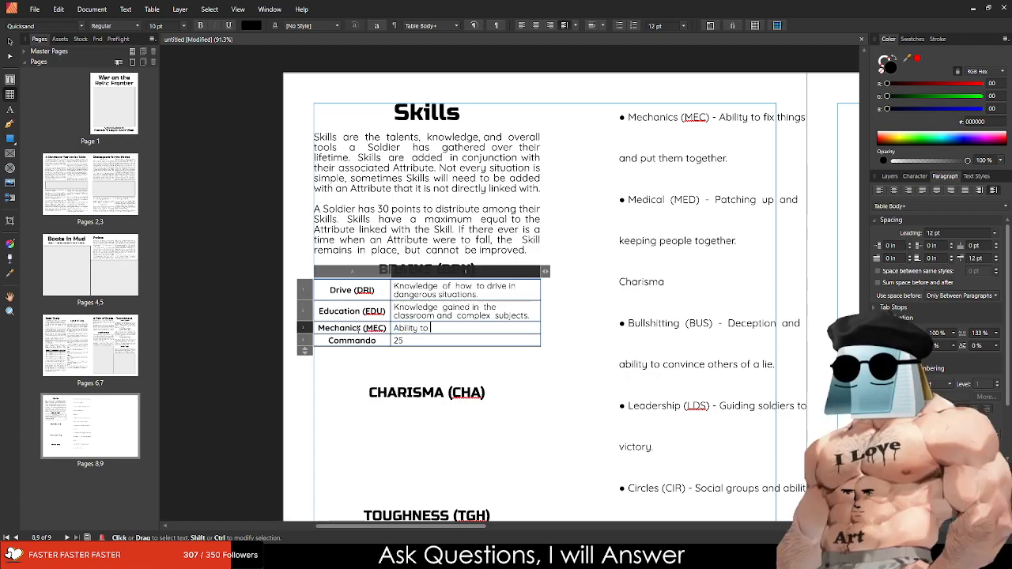
{"action": "type", "text": " fix and "}
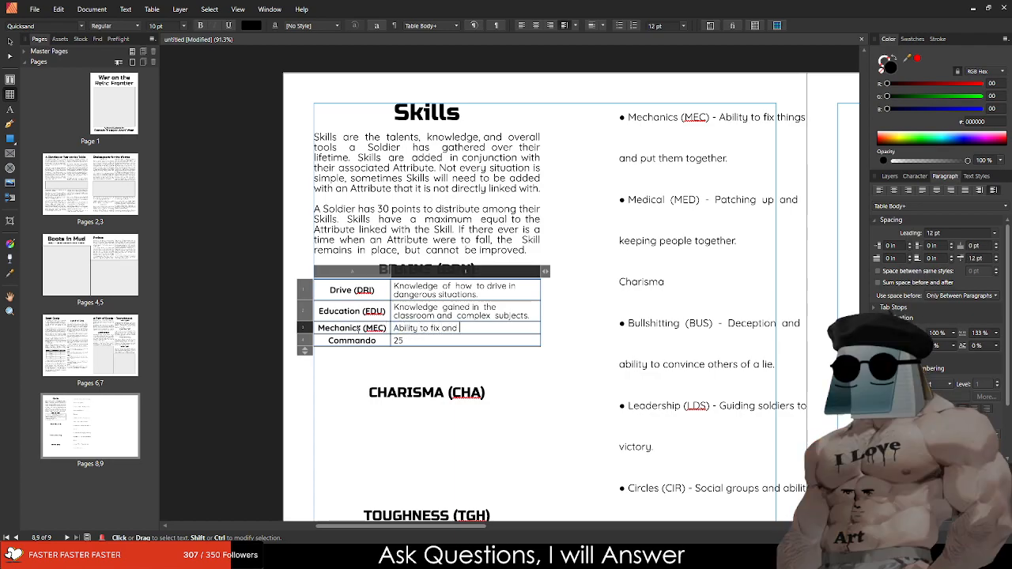
{"action": "type", "text": "put things to"}
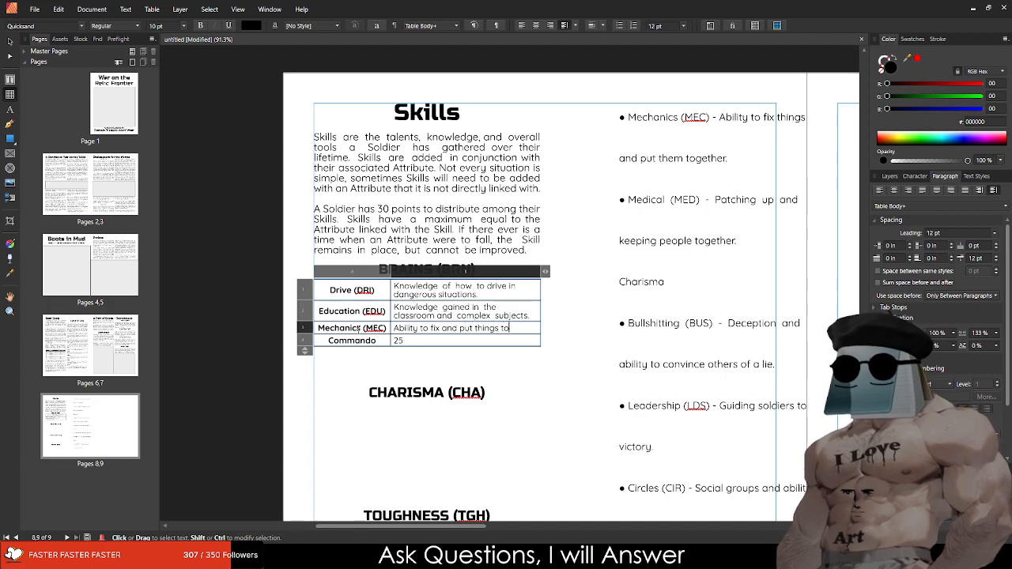
{"action": "type", "text": "gether"}
{"action": "key", "text": "BackSpace"}
{"action": "key", "text": "BackSpace"}
{"action": "key", "text": "BackSpace"}
{"action": "key", "text": "BackSpace"}
{"action": "key", "text": "BackSpace"}
{"action": "key", "text": "BackSpace"}
{"action": "key", "text": "BackSpace"}
{"action": "key", "text": "BackSpace"}
{"action": "key", "text": "BackSpace"}
{"action": "key", "text": "BackSpace"}
{"action": "key", "text": "BackSpace"}
{"action": "key", "text": "BackSpace"}
{"action": "key", "text": "BackSpace"}
{"action": "key", "text": "BackSpace"}
{"action": "key", "text": "BackSpace"}
{"action": "key", "text": "BackSpace"}
{"action": "key", "text": "BackSpace"}
{"action": "key", "text": "BackSpace"}
{"action": "key", "text": "BackSpace"}
{"action": "key", "text": "BackSpace"}
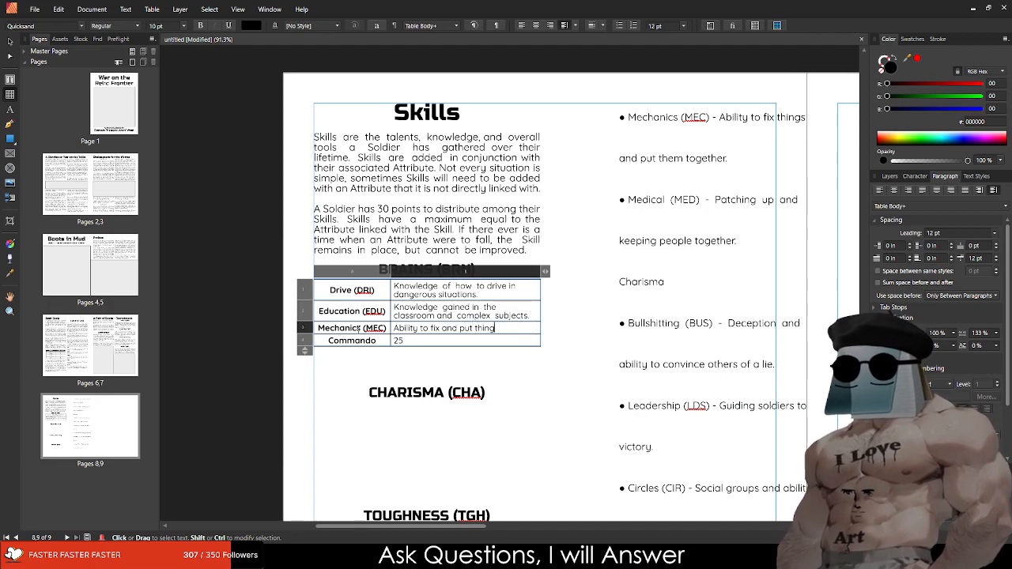
{"action": "type", "text": "mechani"}
{"action": "key", "text": "BackSpace"}
{"action": "key", "text": "BackSpace"}
{"action": "key", "text": "BackSpace"}
{"action": "key", "text": "BackSpace"}
{"action": "key", "text": "BackSpace"}
{"action": "key", "text": "BackSpace"}
{"action": "key", "text": "BackSpace"}
{"action": "type", "text": "tec"}
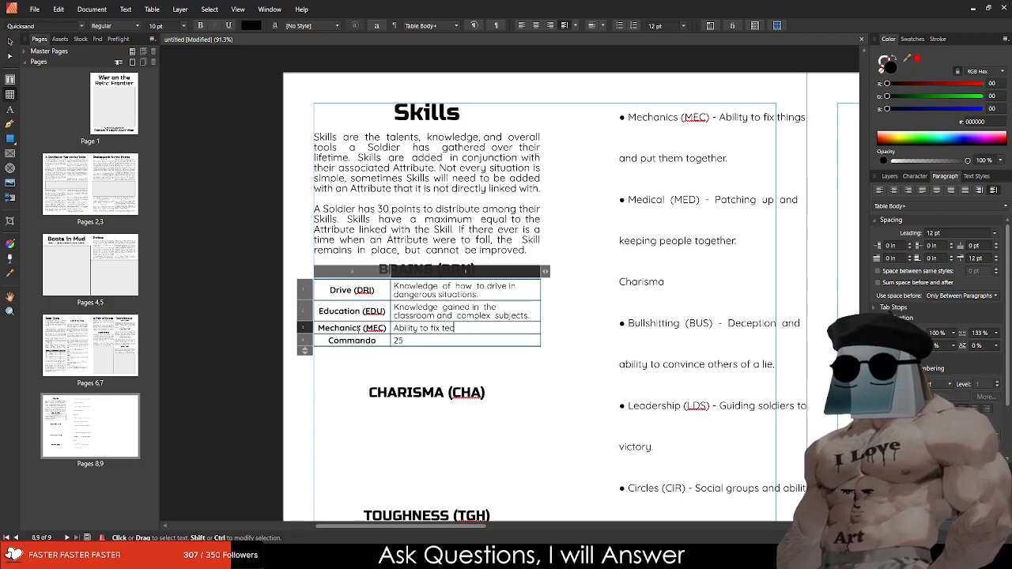
{"action": "type", "text": "h and put"}
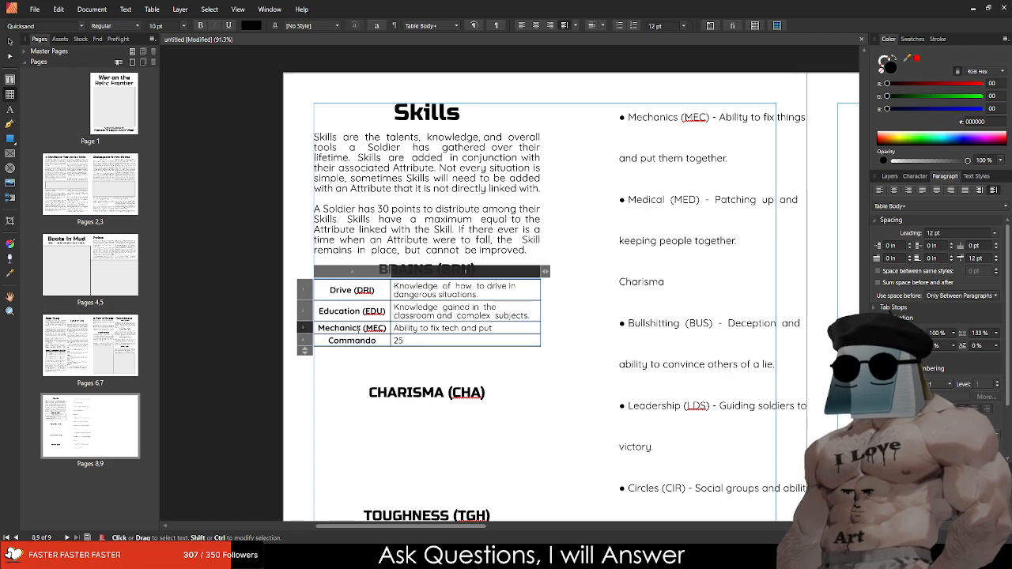
{"action": "type", "text": " them together when"}
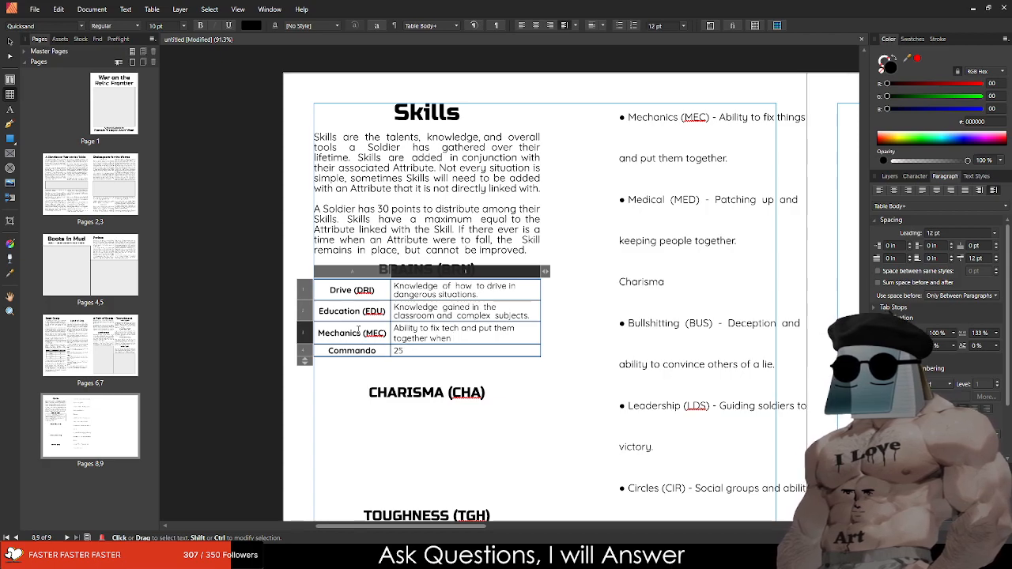
{"action": "key", "text": "BackSpace"}
{"action": "key", "text": "BackSpace"}
{"action": "key", "text": "BackSpace"}
{"action": "type", "text": "a moment's notice."}
{"action": "key", "text": "Tab"}
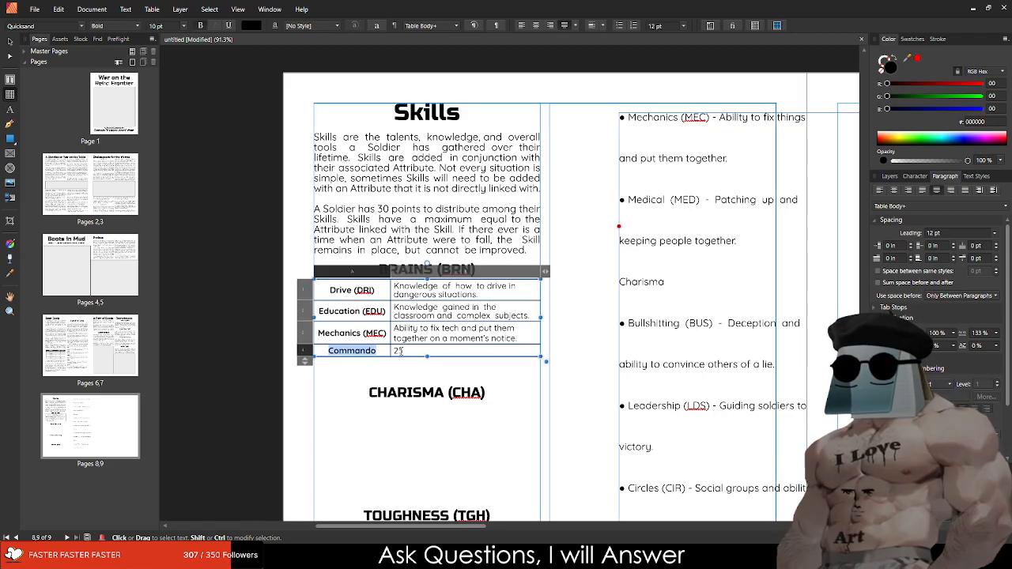
Step: Fill the last BRAINS row with "Medical (MED)" and "Patching up the wounded and keeping people alive in the field."
{"action": "type", "text": "Medical (MED)"}
{"action": "key", "text": "Tab"}
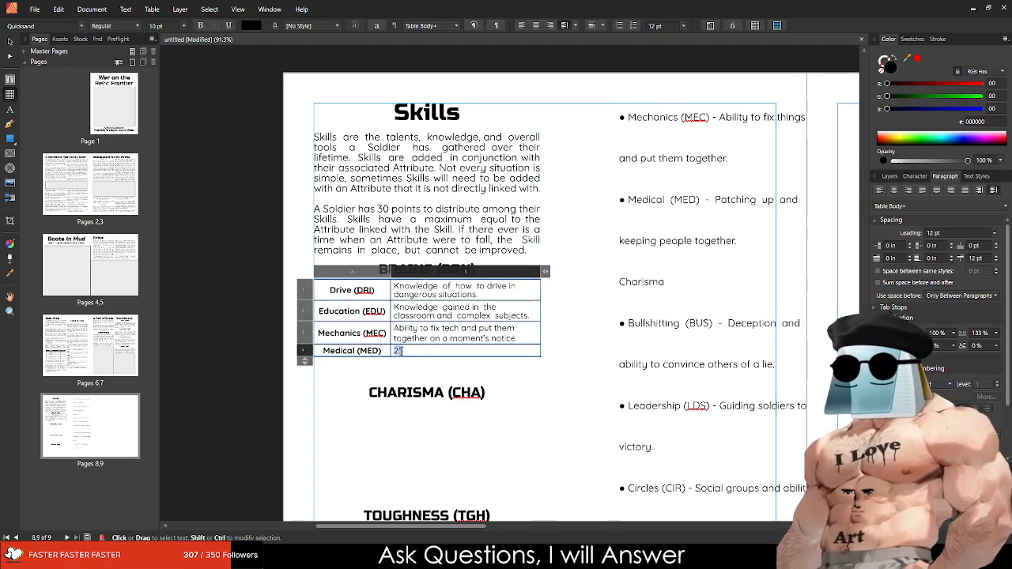
{"action": "type", "text": "Patching p"}
{"action": "type", "text": "p and keeping peopl"}
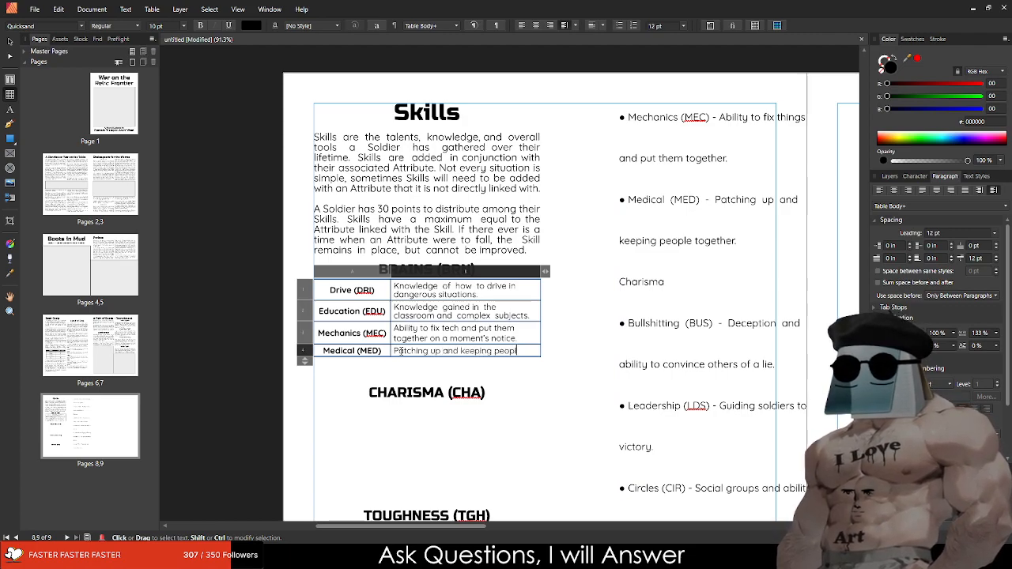
{"action": "key", "text": "BackSpace"}
{"action": "key", "text": "BackSpace"}
{"action": "key", "text": "BackSpace"}
{"action": "key", "text": "BackSpace"}
{"action": "key", "text": "BackSpace"}
{"action": "key", "text": "BackSpace"}
{"action": "key", "text": "BackSpace"}
{"action": "key", "text": "BackSpace"}
{"action": "key", "text": "BackSpace"}
{"action": "key", "text": "BackSpace"}
{"action": "key", "text": "BackSpace"}
{"action": "key", "text": "BackSpace"}
{"action": "key", "text": "BackSpace"}
{"action": "key", "text": "BackSpace"}
{"action": "key", "text": "BackSpace"}
{"action": "key", "text": "BackSpace"}
{"action": "key", "text": "BackSpace"}
{"action": "type", "text": "the wounded and "}
{"action": "type", "text": "keeping people "}
{"action": "type", "text": "from"}
{"action": "key", "text": "BackSpace"}
{"action": "key", "text": "BackSpace"}
{"action": "key", "text": "BackSpace"}
{"action": "key", "text": "BackSpace"}
{"action": "type", "text": "alive in the field."}
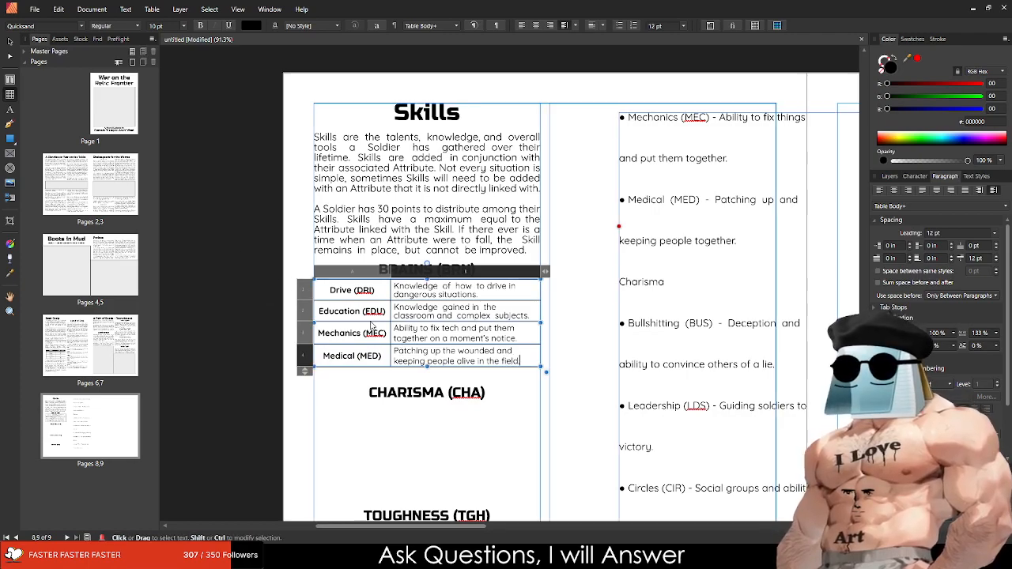
Step: Remove the blank line between the BRAINS table and the CHARISMA (CHA) heading
{"action": "left_click", "coordinate": [10, 39]}
{"action": "scroll", "coordinate": [449, 419], "scroll_direction": "up", "scroll_amount": 4}
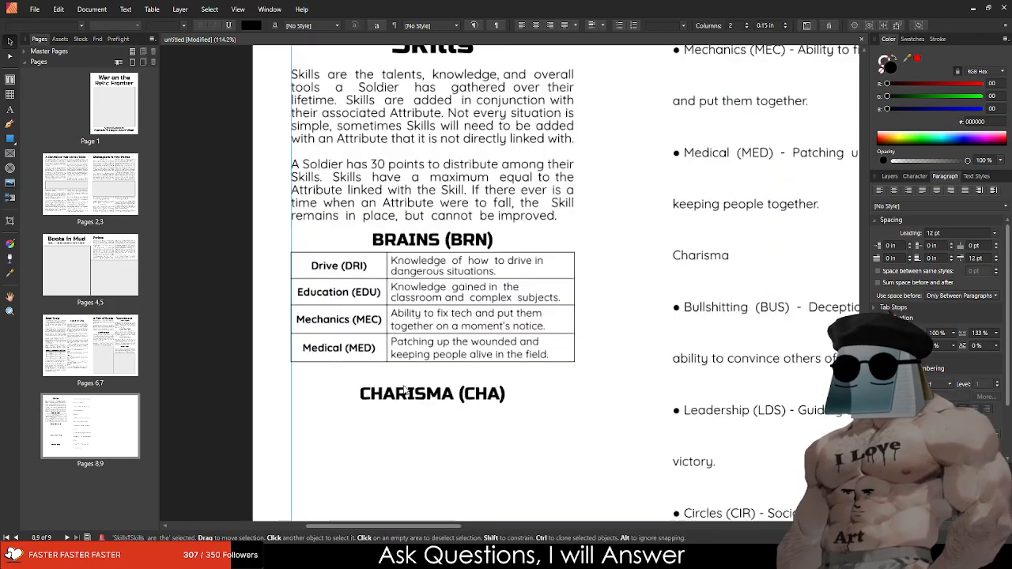
{"action": "double_click", "coordinate": [366, 376]}
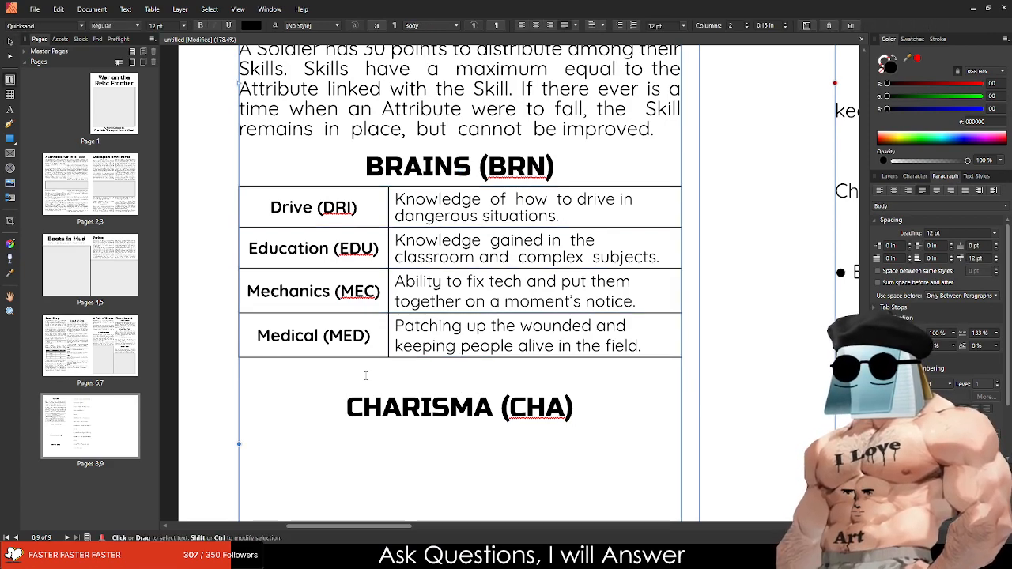
{"action": "key", "text": "Delete"}
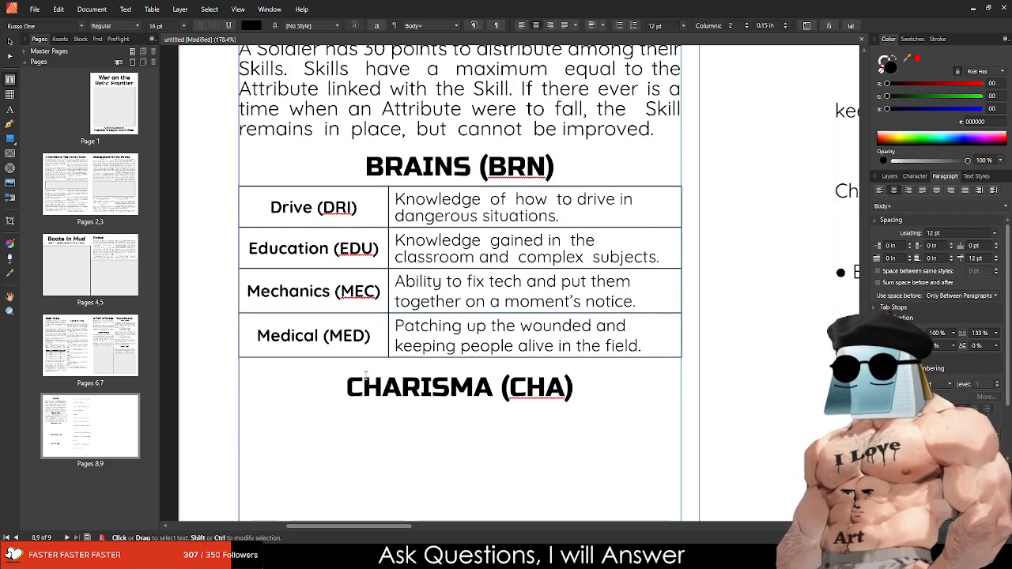
{"action": "left_click", "coordinate": [10, 39]}
{"action": "scroll", "coordinate": [360, 239], "scroll_direction": "down", "scroll_amount": 4}
{"action": "double_click", "coordinate": [330, 214]}
{"action": "left_click_drag", "start_coordinate": [326, 213], "coordinate": [307, 311]}
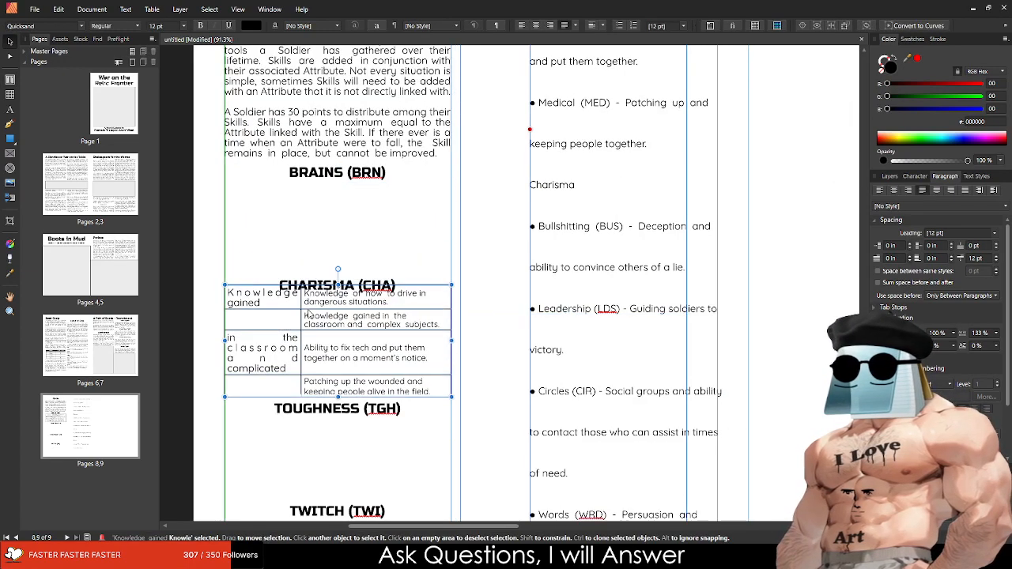
{"action": "key", "text": "ctrl+z"}
{"action": "key", "text": "ctrl+z"}
{"action": "key", "text": "ctrl+z"}
{"action": "key", "text": "ctrl+z"}
Step: Duplicate the finished BRAINS table and place the copy directly below the CHARISMA (CHA) heading
{"action": "key", "text": "ctrl+c"}
{"action": "key", "text": "ctrl+v"}
{"action": "left_click_drag", "start_coordinate": [409, 207], "coordinate": [409, 324]}
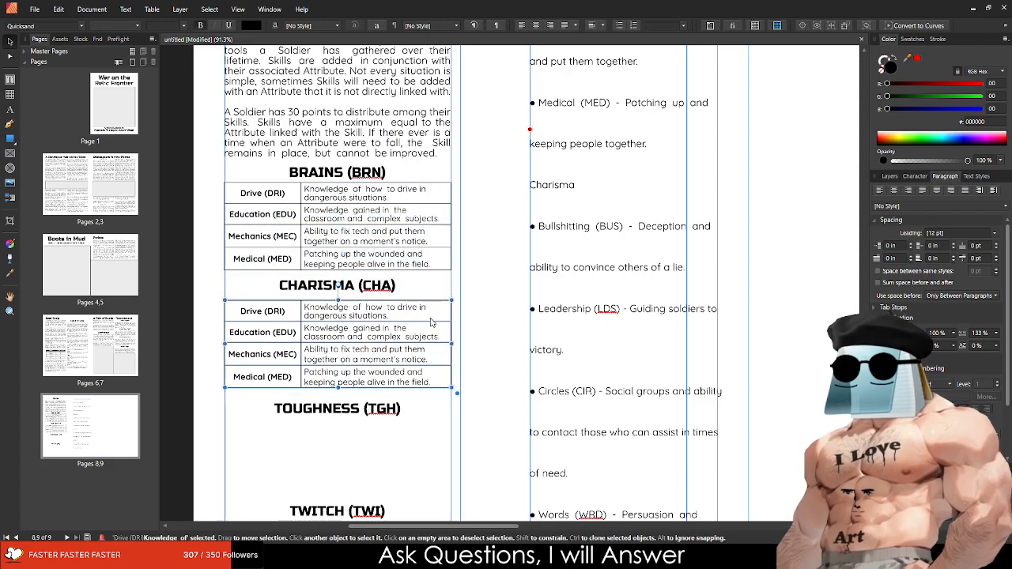
Step: Delete the Mechanics and Medical entries from the source notes
{"action": "scroll", "coordinate": [621, 237], "scroll_direction": "up", "scroll_amount": 3}
{"action": "double_click", "coordinate": [623, 212]}
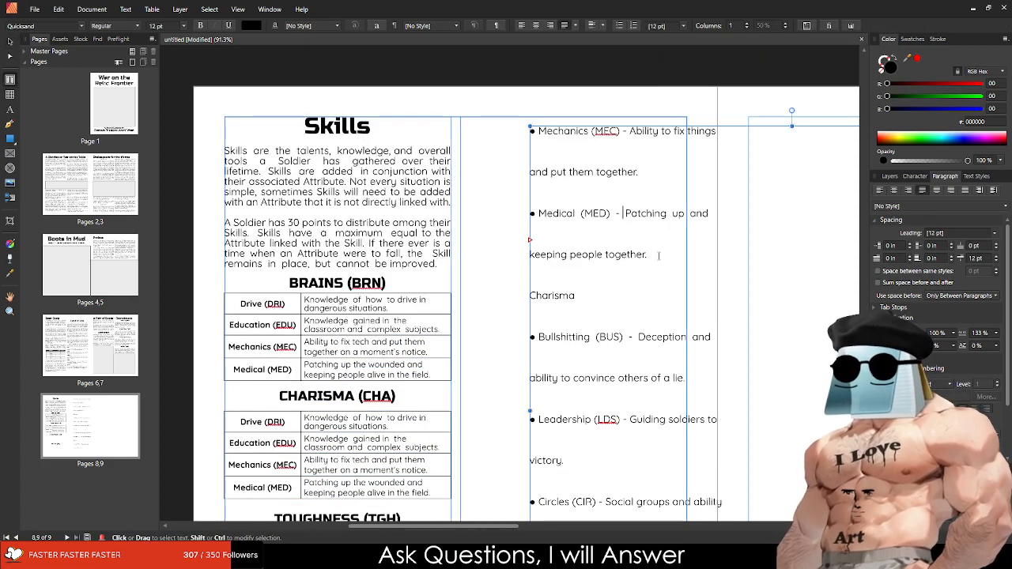
{"action": "left_click_drag", "start_coordinate": [658, 255], "coordinate": [459, 100]}
{"action": "key", "text": "BackSpace"}
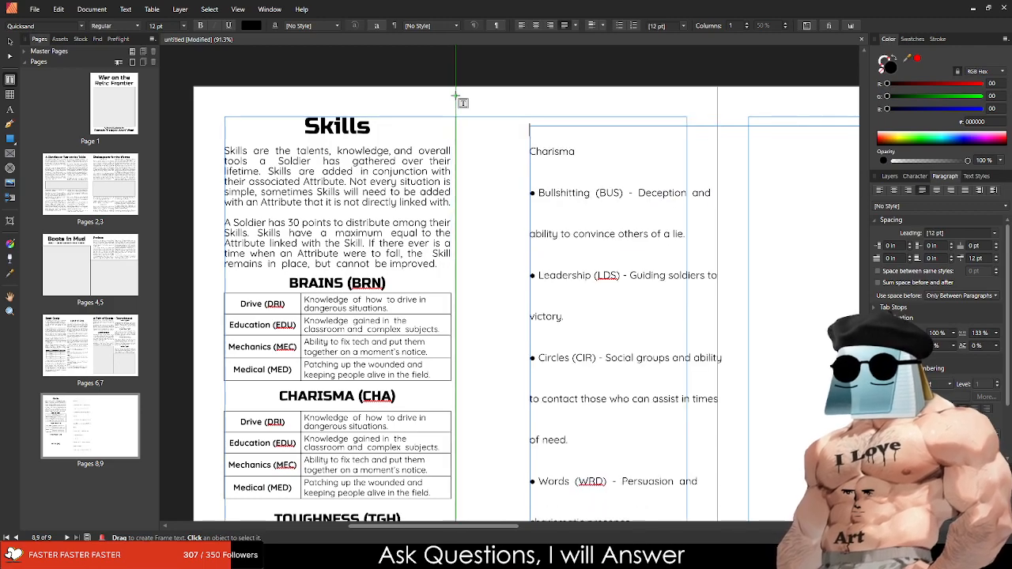
Step: Replace the Drive label in the first row of the CHARISMA table with "Bullshit (BUS)"
{"action": "scroll", "coordinate": [340, 237], "scroll_direction": "down", "scroll_amount": 2}
{"action": "left_click", "coordinate": [255, 332]}
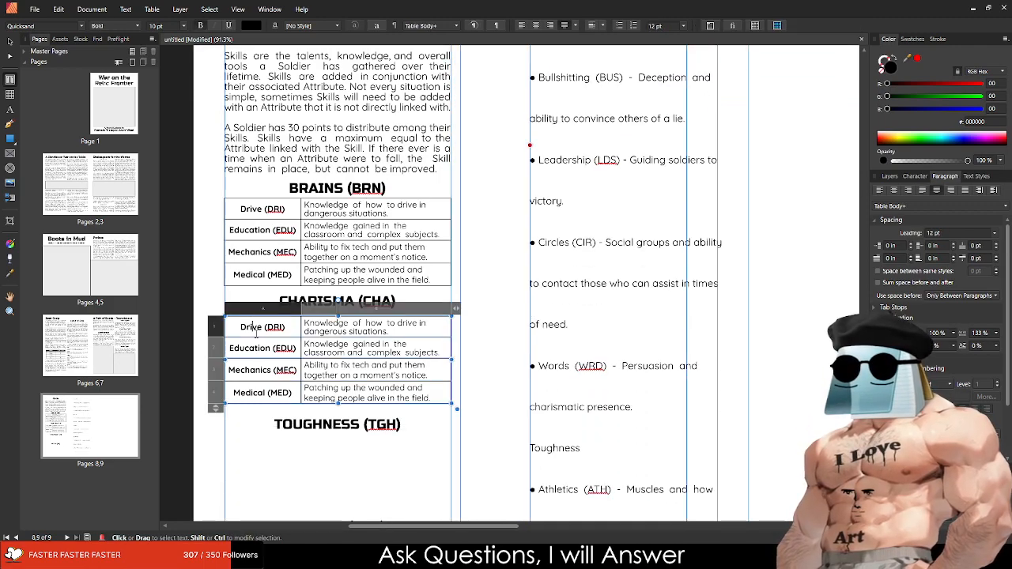
{"action": "triple_click", "coordinate": [256, 332]}
{"action": "type", "text": "Bulls"}
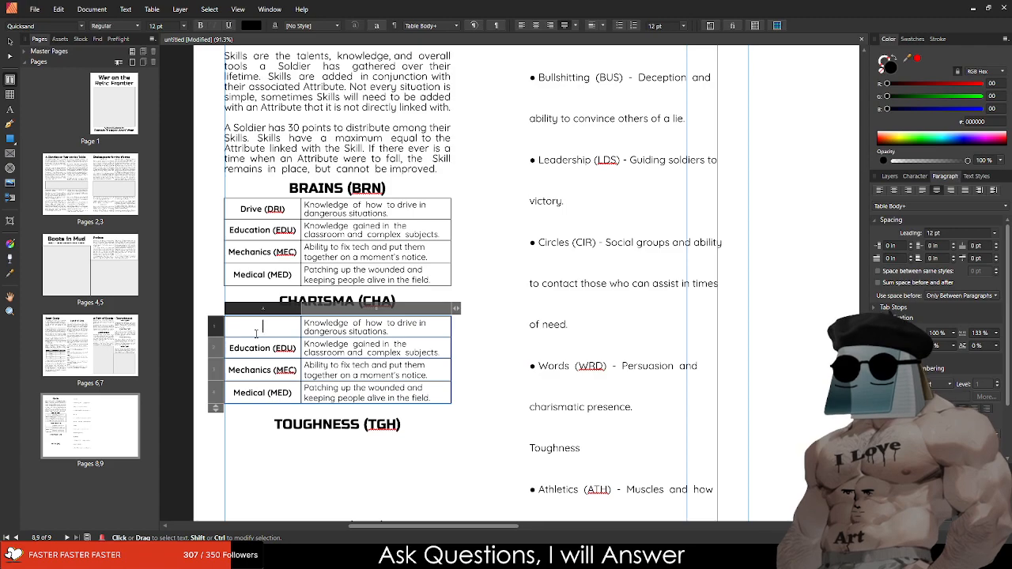
{"action": "key", "text": "BackSpace"}
{"action": "key", "text": "BackSpace"}
{"action": "key", "text": "BackSpace"}
{"action": "key", "text": "BackSpace"}
{"action": "key", "text": "BackSpace"}
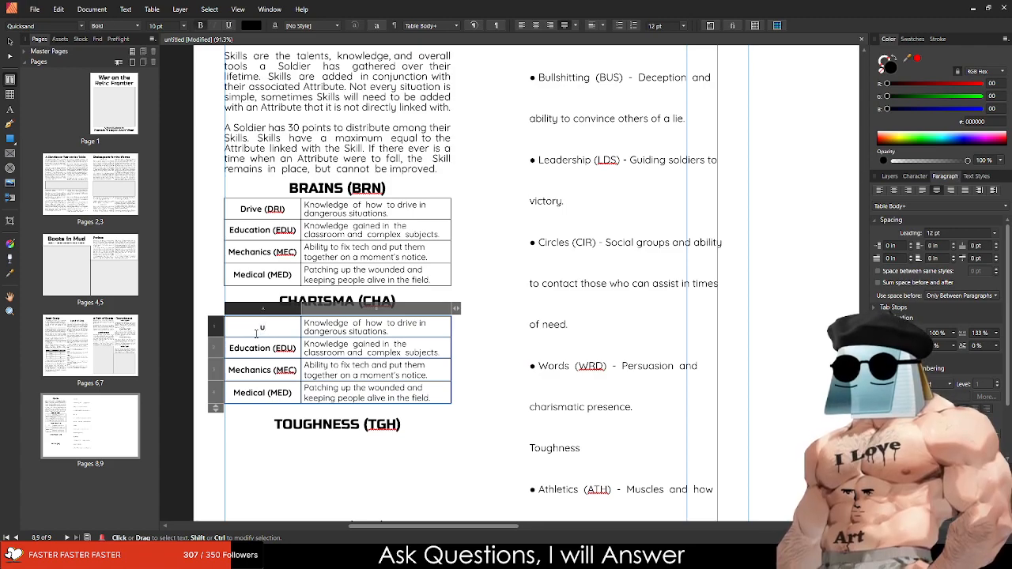
{"action": "type", "text": "Bu"}
{"action": "key", "text": "BackSpace"}
{"action": "type", "text": "ullshitting (BUS"}
{"action": "key", "text": "BackSpace"}
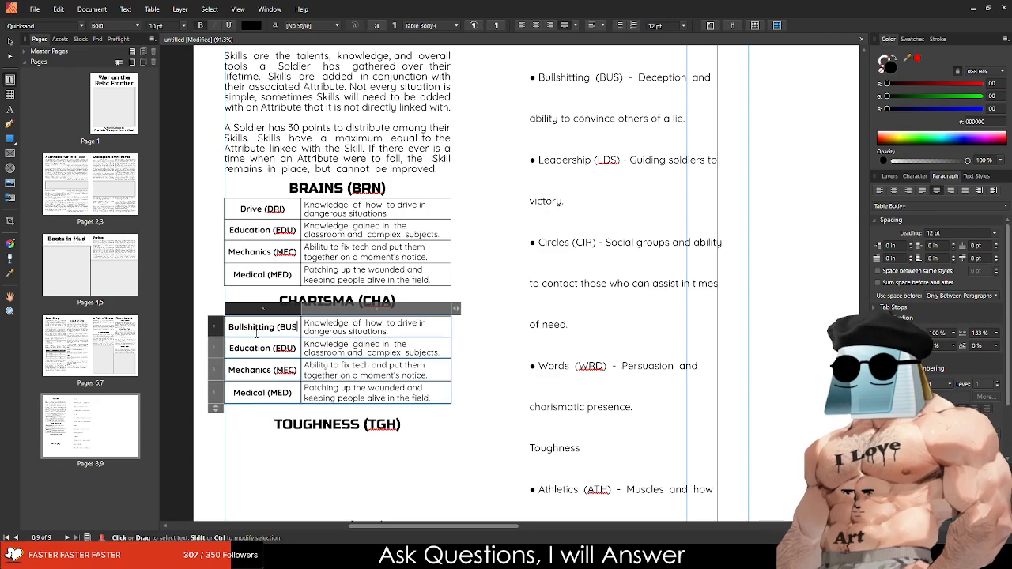
{"action": "key", "text": "BackSpace"}
{"action": "key", "text": "BackSpace"}
{"action": "key", "text": "BackSpace"}
{"action": "key", "text": "BackSpace"}
{"action": "key", "text": "BackSpace"}
{"action": "key", "text": "BackSpace"}
{"action": "key", "text": "BackSpace"}
{"action": "key", "text": "BackSpace"}
{"action": "type", "text": "(BUS)"}
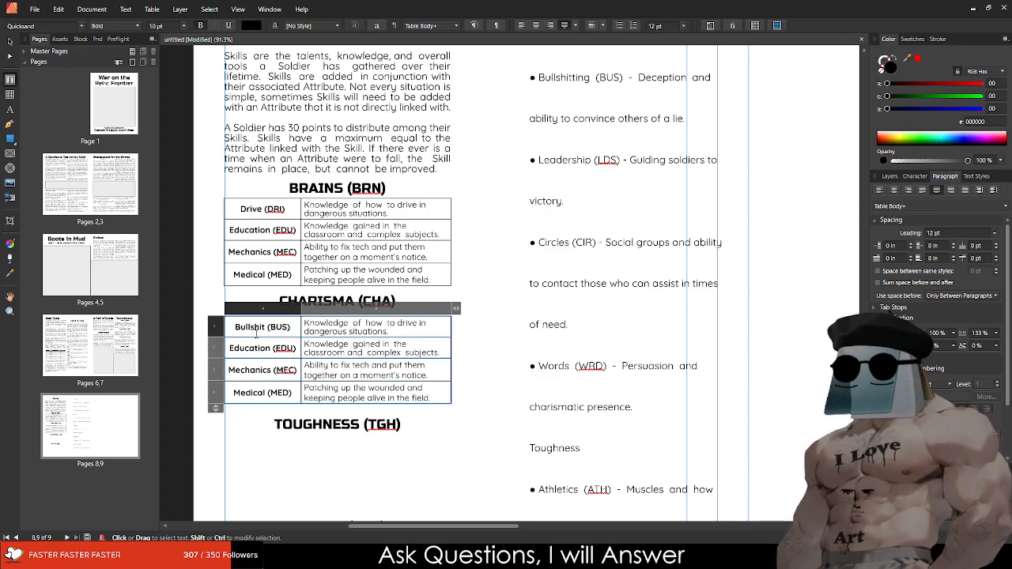
Step: Set the Bullshit description to "Deception and the ability to convince others of a bold lie."
{"action": "key", "text": "Tab"}
{"action": "type", "text": "Deception and the ability to convince others of"}
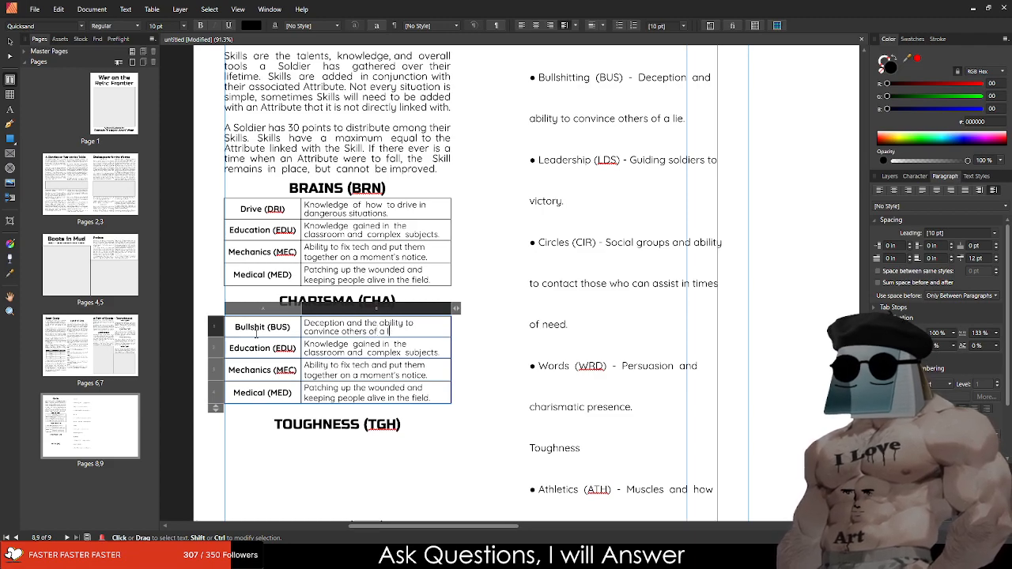
{"action": "type", "text": " a bold lie."}
{"action": "key", "text": "Tab"}
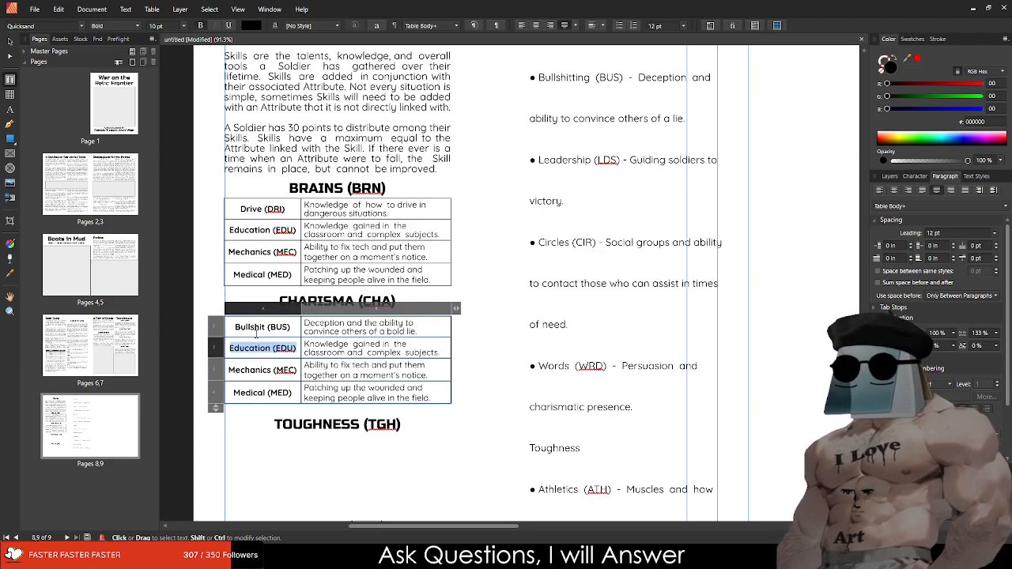
Step: Replace the Education label in the CHARISMA table with "Leadership (LDS)"
{"action": "type", "text": "Leadersh"}
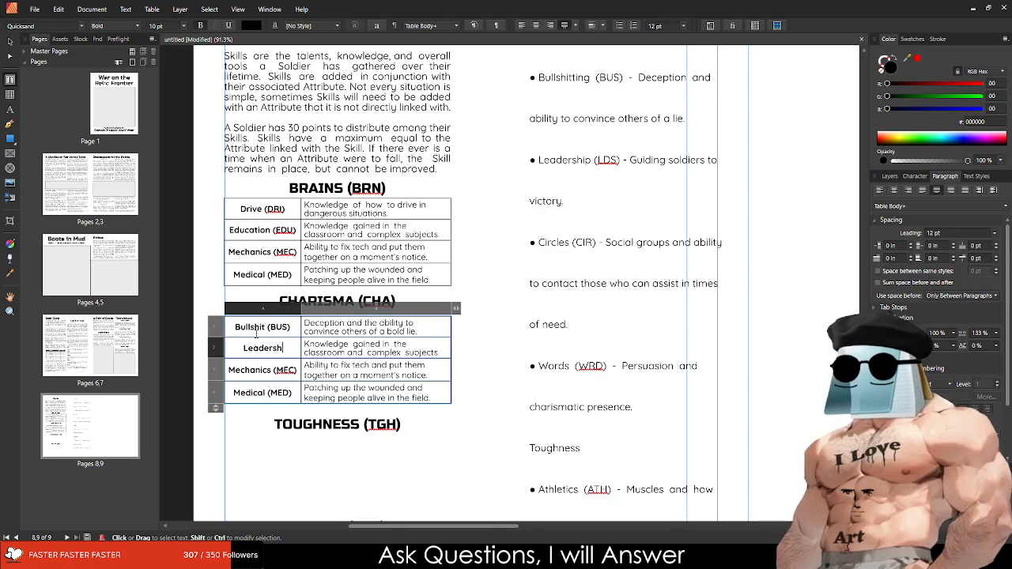
{"action": "type", "text": "ip (LDS)"}
{"action": "key", "text": "Tab"}
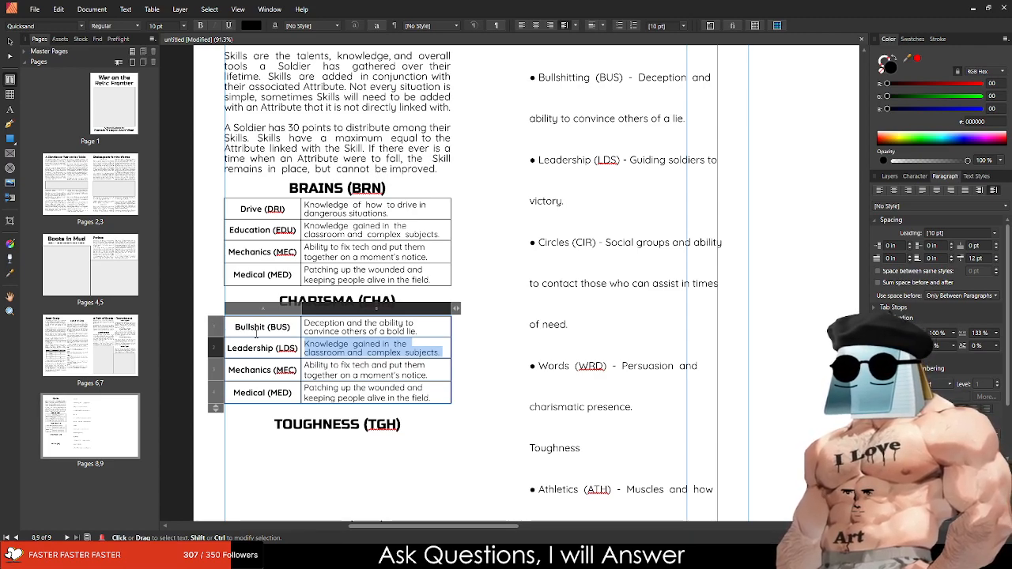
Step: Draft the Leadership description as "Guiding soldiers, civilians, and the occasional POW to victory or survival"
{"action": "type", "text": "Guiding "}
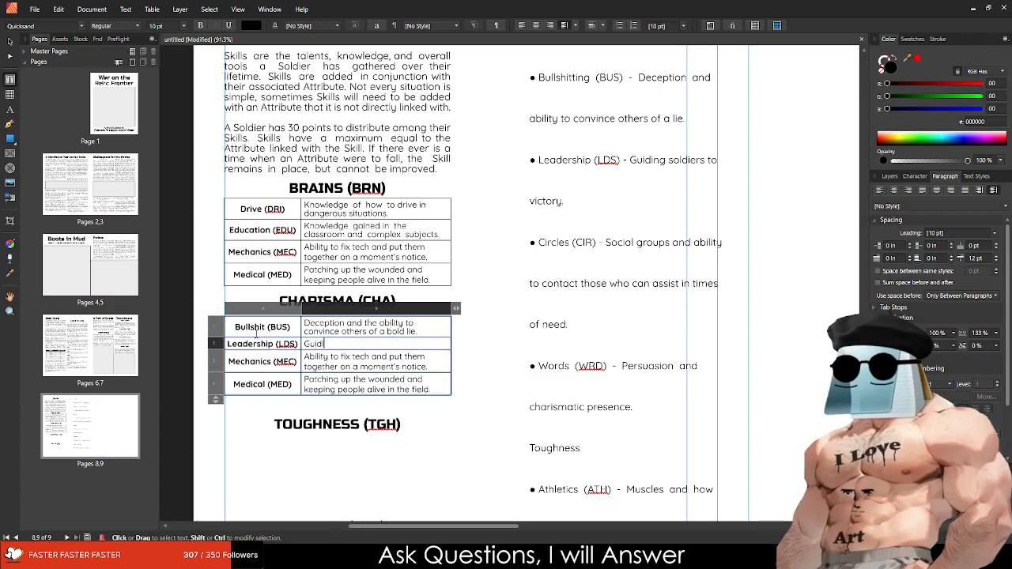
{"action": "type", "text": "soldiers,"}
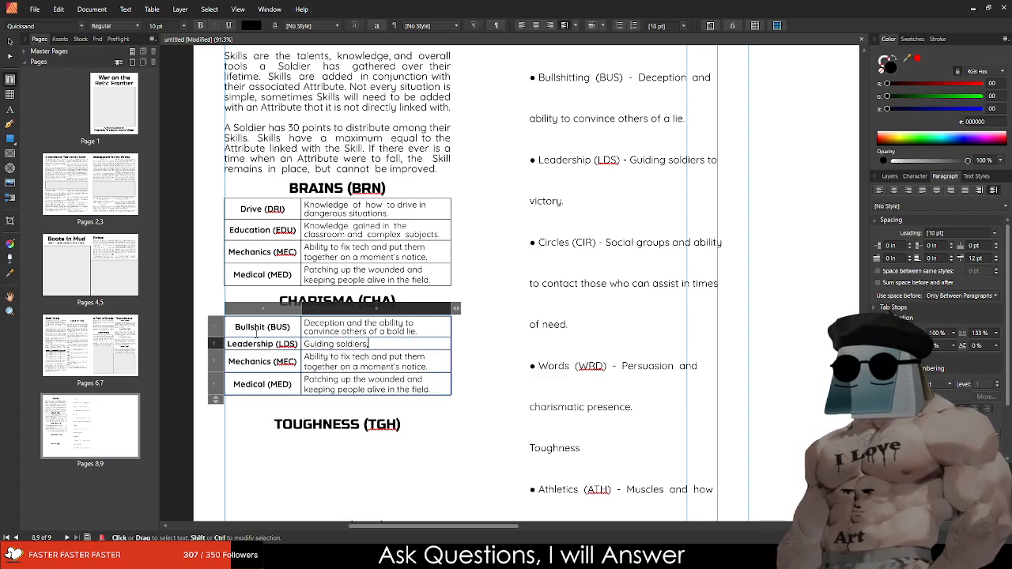
{"action": "type", "text": " civilians, and the o"}
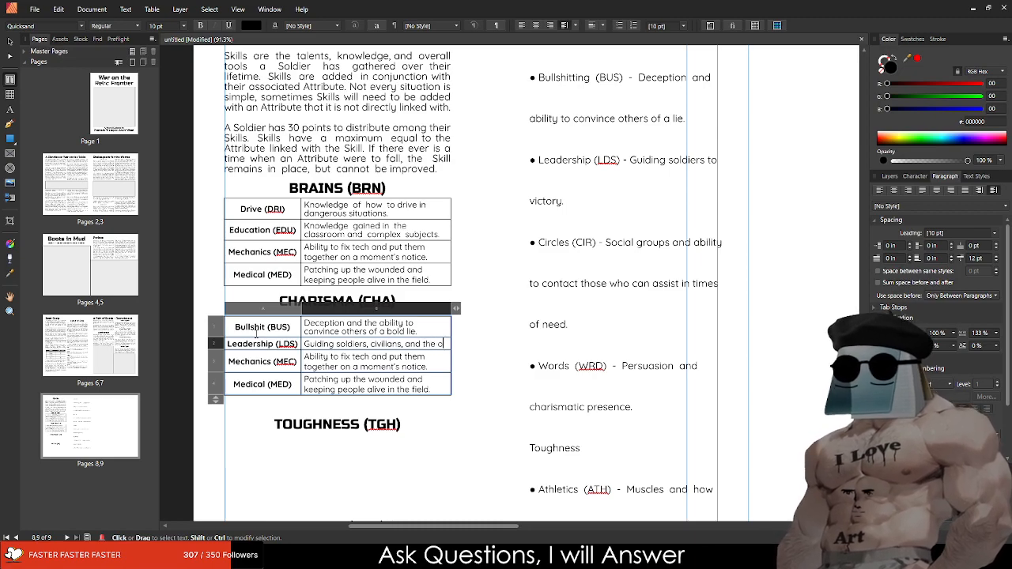
{"action": "type", "text": "ccasional "}
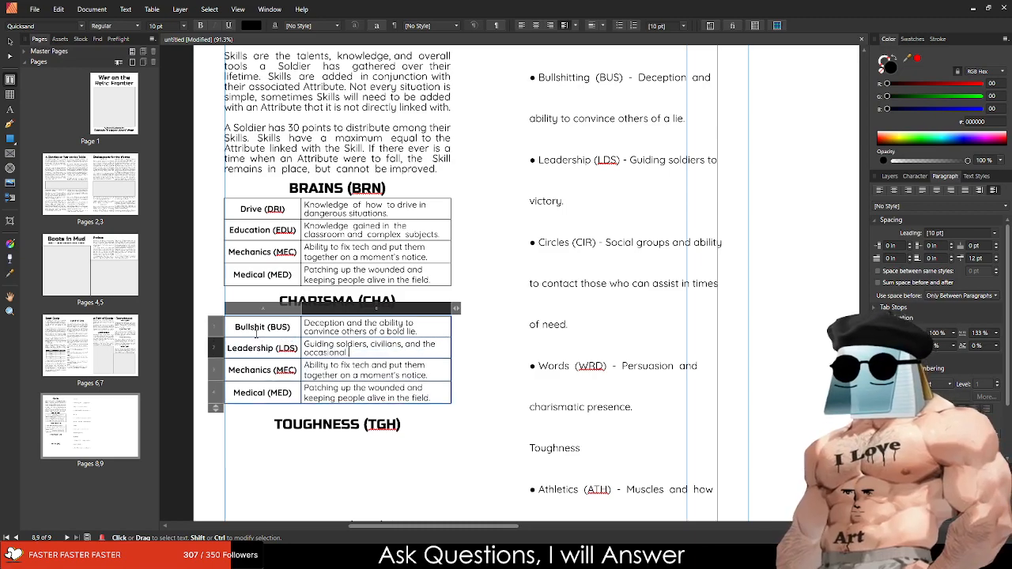
{"action": "type", "text": "POW to victory or survival"}
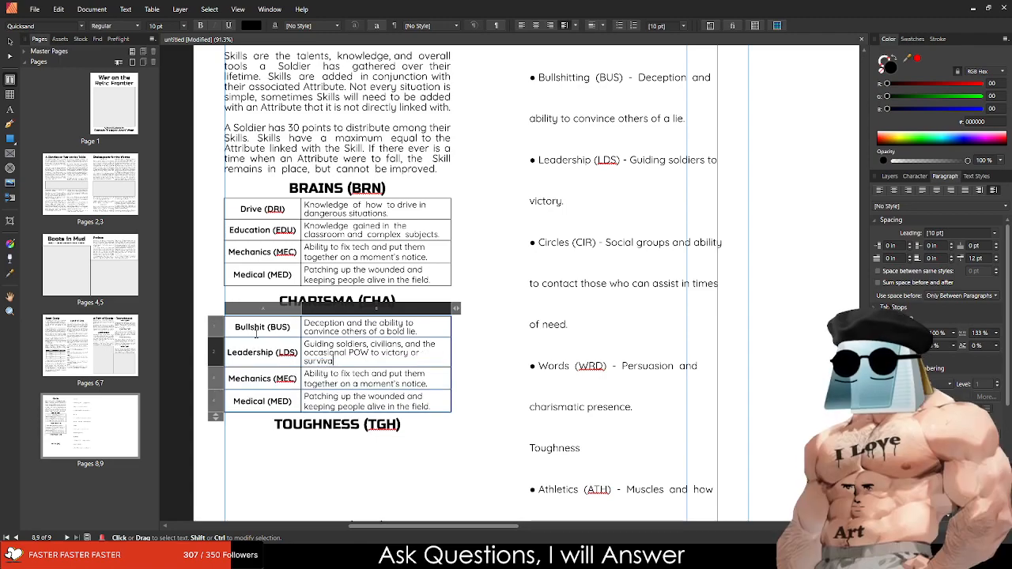
Step: Shorten the Leadership description to "Guiding soldiers and civilians in times of crisis."
{"action": "key", "text": "BackSpace"}
{"action": "key", "text": "BackSpace"}
{"action": "key", "text": "BackSpace"}
{"action": "key", "text": "BackSpace"}
{"action": "key", "text": "BackSpace"}
{"action": "key", "text": "BackSpace"}
{"action": "key", "text": "BackSpace"}
{"action": "key", "text": "BackSpace"}
{"action": "key", "text": "BackSpace"}
{"action": "key", "text": "BackSpace"}
{"action": "key", "text": "BackSpace"}
{"action": "key", "text": "BackSpace"}
{"action": "key", "text": "BackSpace"}
{"action": "key", "text": "BackSpace"}
{"action": "key", "text": "BackSpace"}
{"action": "key", "text": "BackSpace"}
{"action": "key", "text": "BackSpace"}
{"action": "key", "text": "BackSpace"}
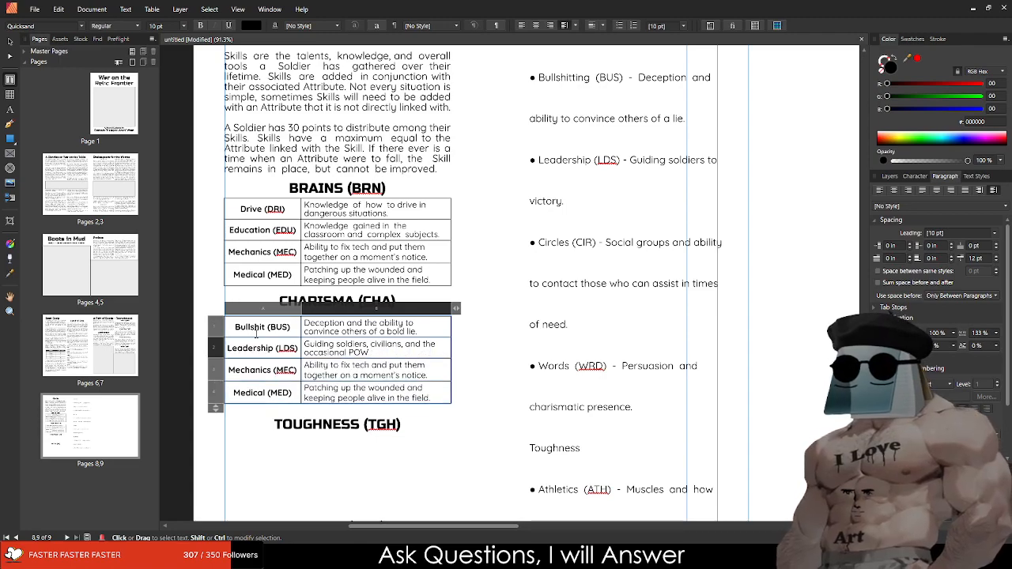
{"action": "key", "text": "BackSpace"}
{"action": "key", "text": "BackSpace"}
{"action": "key", "text": "BackSpace"}
{"action": "key", "text": "BackSpace"}
{"action": "key", "text": "BackSpace"}
{"action": "key", "text": "BackSpace"}
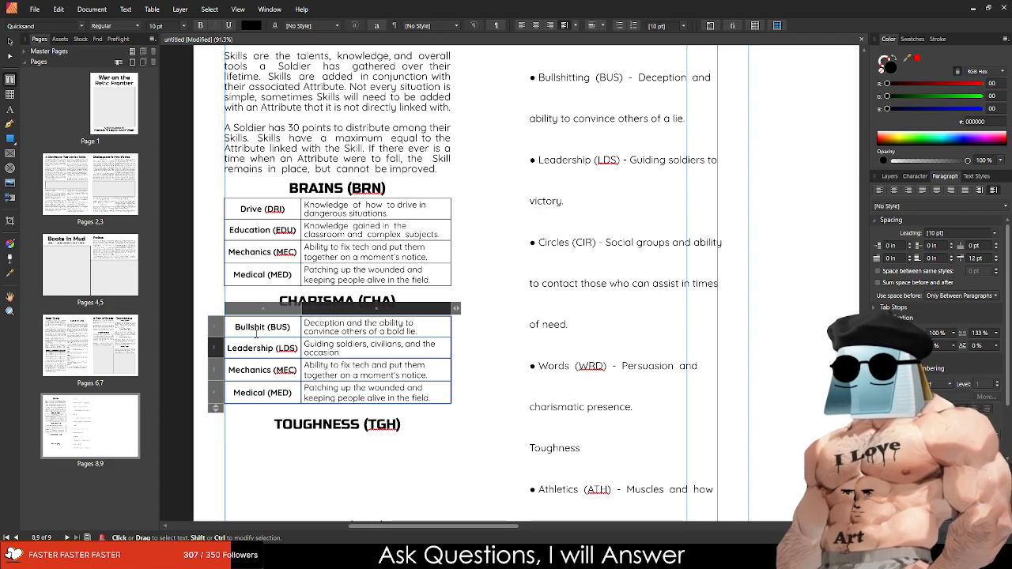
{"action": "key", "text": "BackSpace"}
{"action": "key", "text": "BackSpace"}
{"action": "key", "text": "BackSpace"}
{"action": "key", "text": "BackSpace"}
{"action": "key", "text": "BackSpace"}
{"action": "key", "text": "BackSpace"}
{"action": "key", "text": "BackSpace"}
{"action": "key", "text": "BackSpace"}
{"action": "key", "text": "BackSpace"}
{"action": "key", "text": "BackSpace"}
{"action": "key", "text": "BackSpace"}
{"action": "key", "text": "BackSpace"}
{"action": "key", "text": "BackSpace"}
{"action": "key", "text": "BackSpace"}
{"action": "key", "text": "BackSpace"}
{"action": "key", "text": "BackSpace"}
{"action": "key", "text": "BackSpace"}
{"action": "key", "text": "BackSpace"}
{"action": "key", "text": "BackSpace"}
{"action": "key", "text": "BackSpace"}
{"action": "key", "text": "BackSpace"}
{"action": "key", "text": "BackSpace"}
{"action": "key", "text": "BackSpace"}
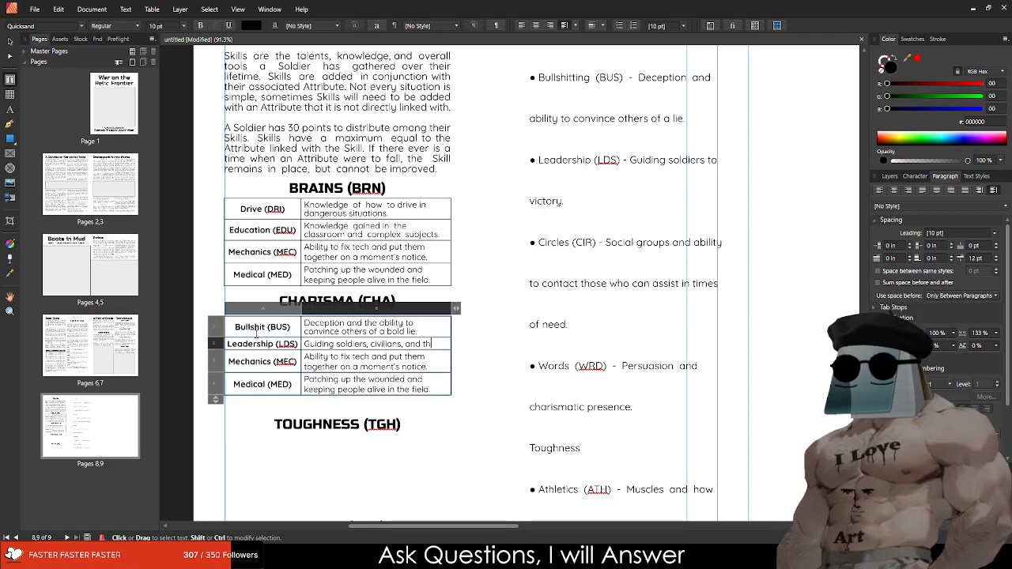
{"action": "key", "text": "BackSpace"}
{"action": "type", "text": "and civilians in times of crisis."}
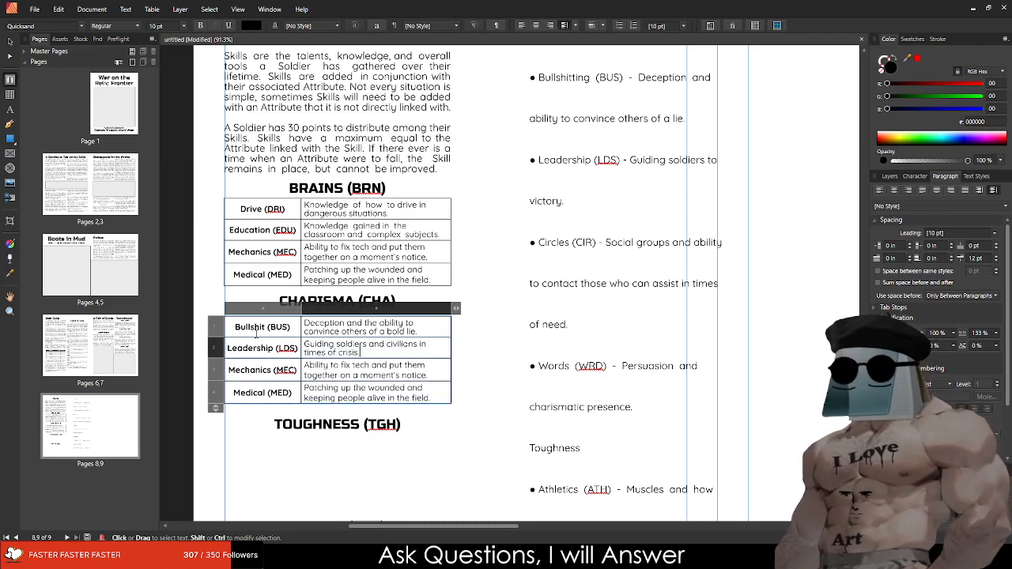
Step: Replace the Mechanics row of the CHARISMA table with "Circles (CIR)" and "Social groups and the ability to contact those who can assist."
{"action": "key", "text": "Tab"}
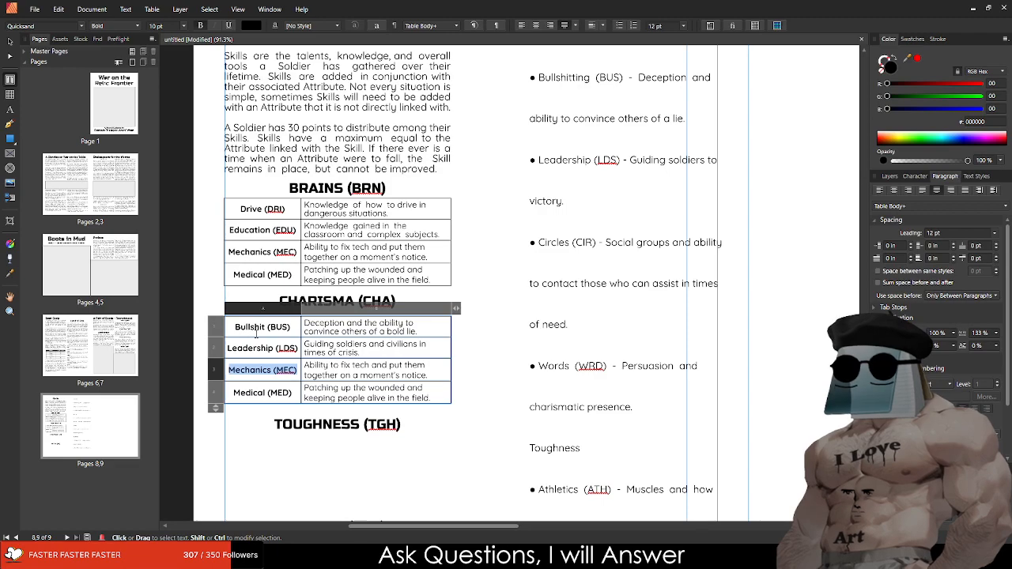
{"action": "type", "text": "Circles (CIR)"}
{"action": "key", "text": "Tab"}
{"action": "type", "text": "So"}
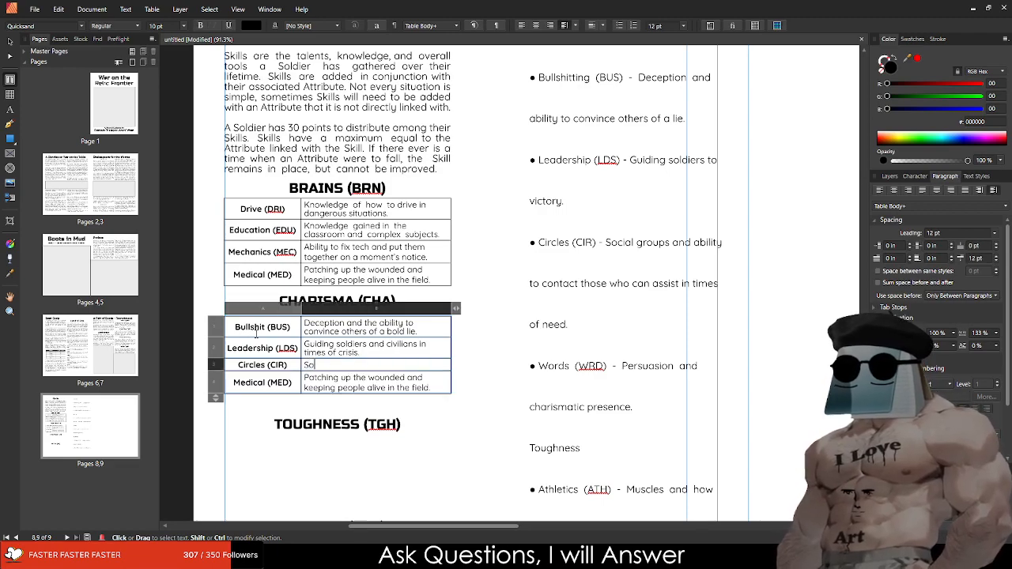
{"action": "type", "text": "cial groups and the ability to cont"}
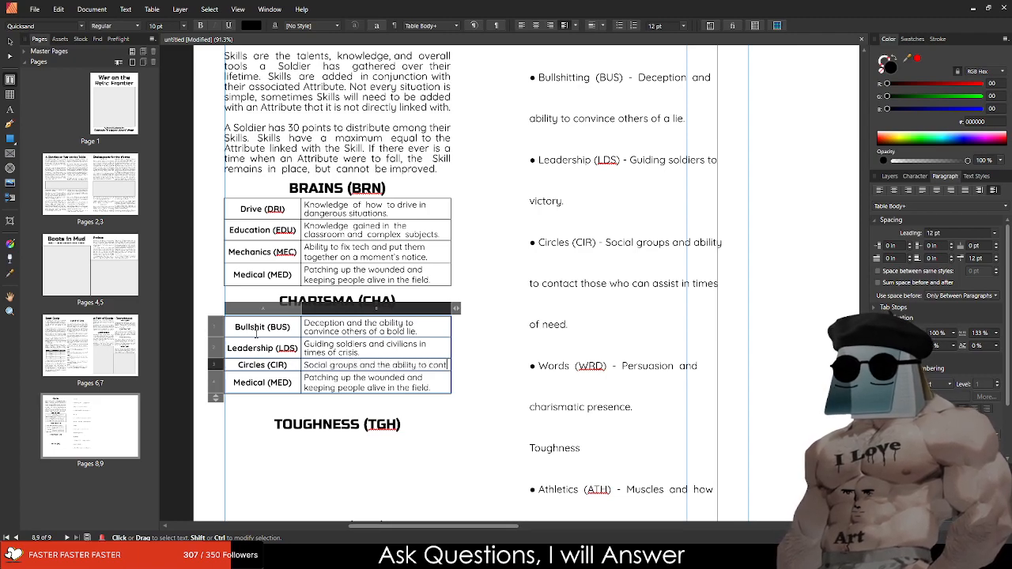
{"action": "type", "text": "act those w"}
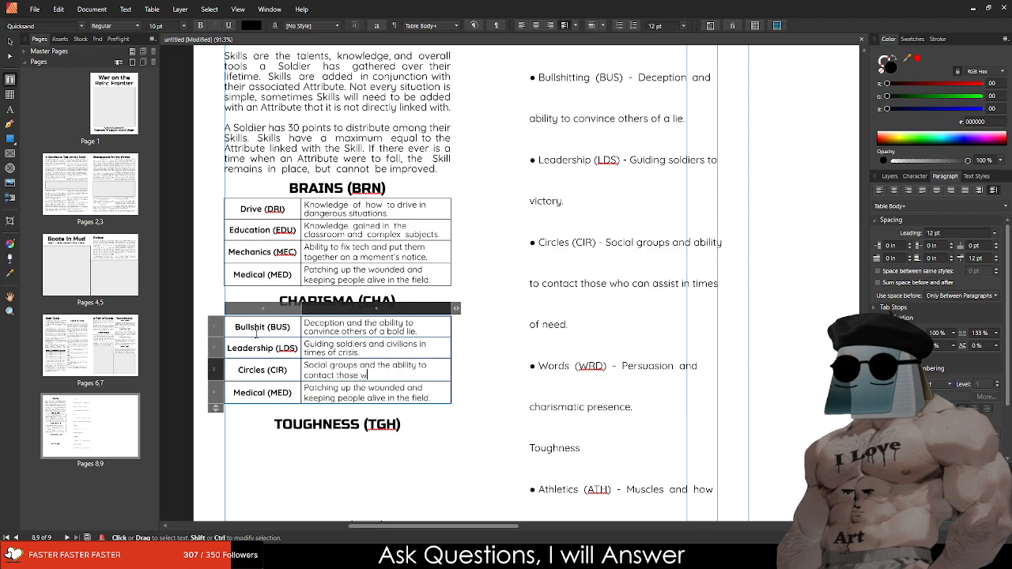
{"action": "type", "text": "ho can assist."}
Step: Replace the Medical label in the last row of the CHARISMA table with "Words (WRD)"
{"action": "key", "text": "Tab"}
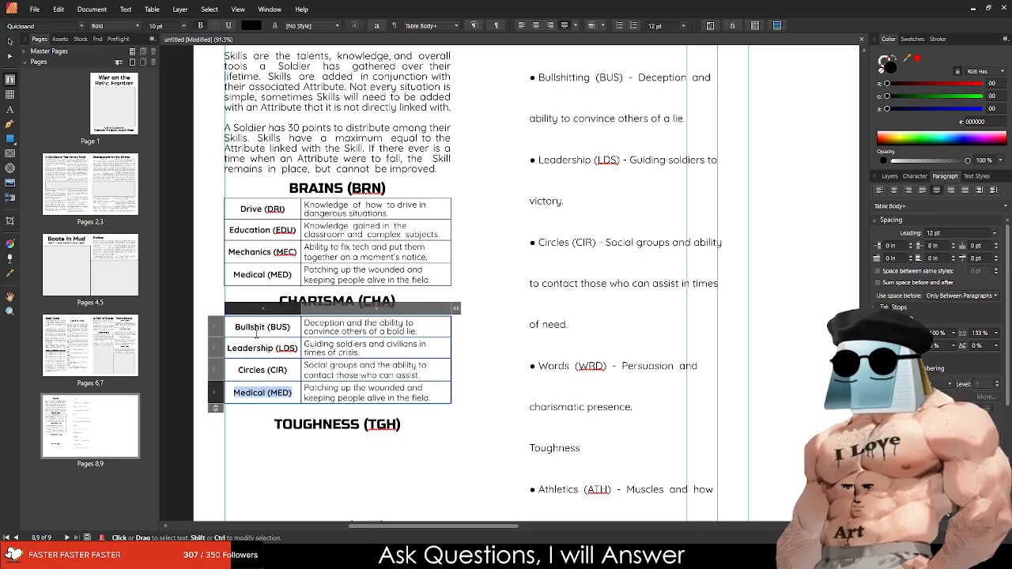
{"action": "type", "text": "Words (WRD)"}
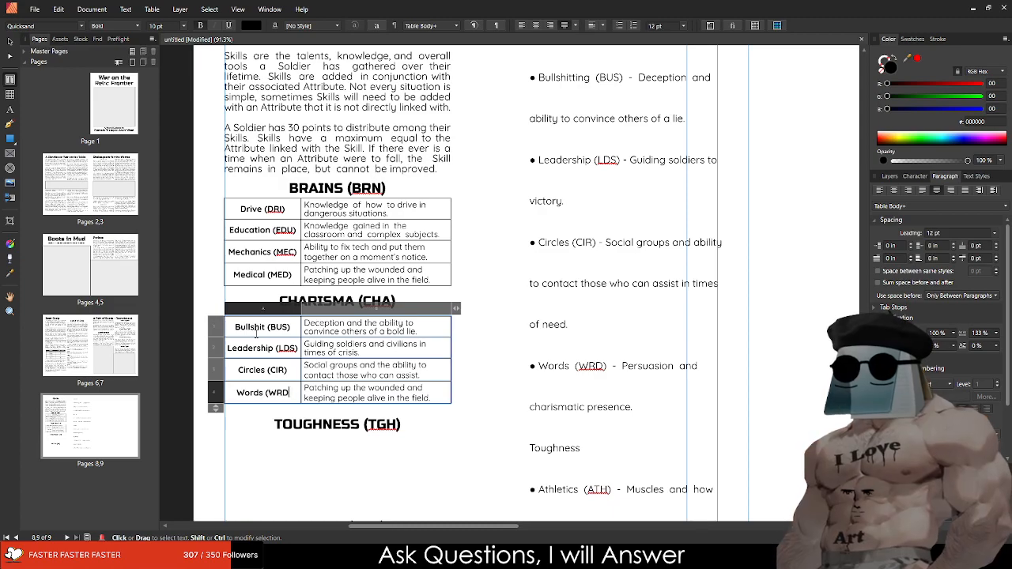
{"action": "key", "text": "Tab"}
{"action": "type", "text": "Persu"}
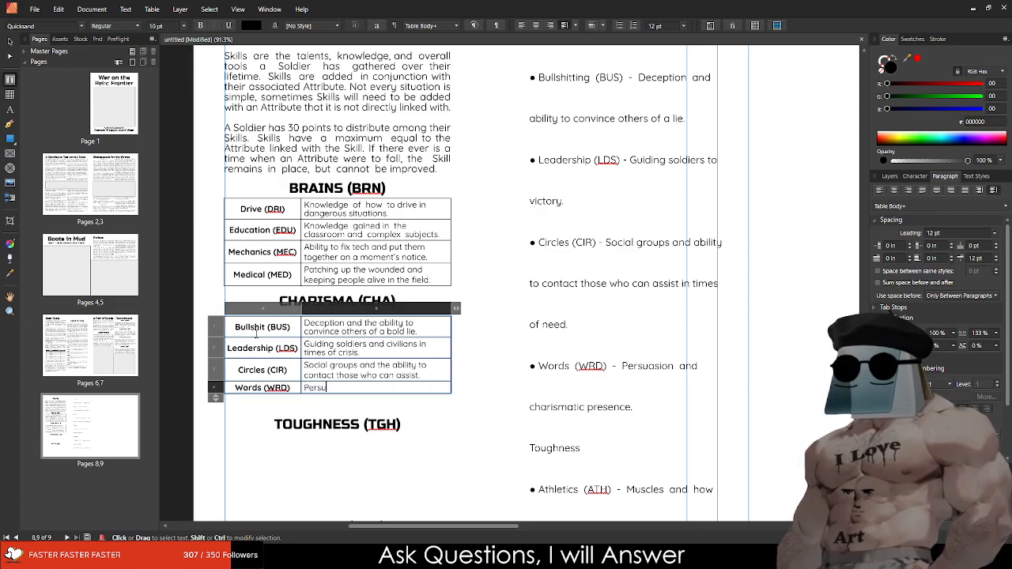
{"action": "type", "text": "asion and raw ch"}
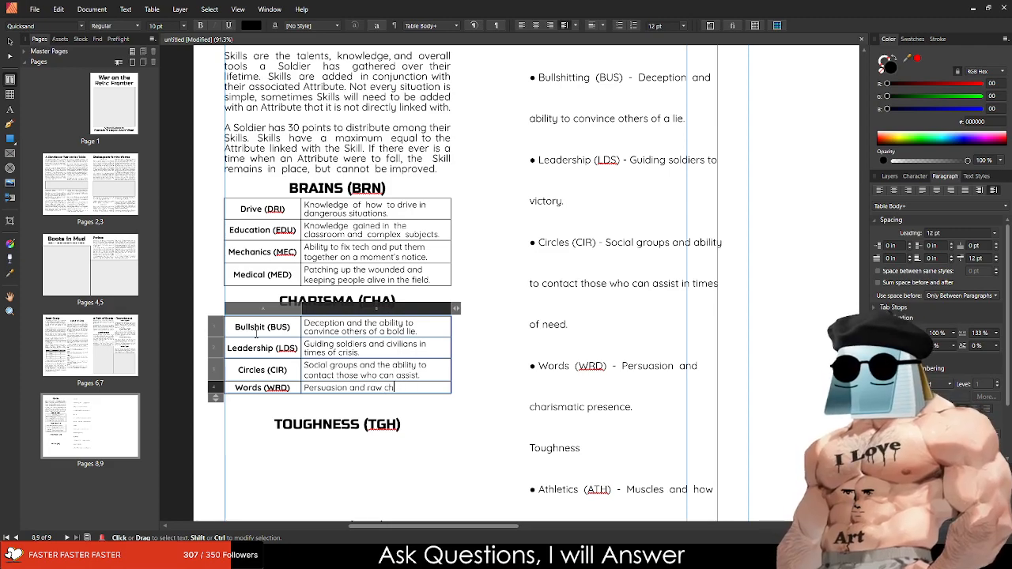
{"action": "type", "text": "ari"}
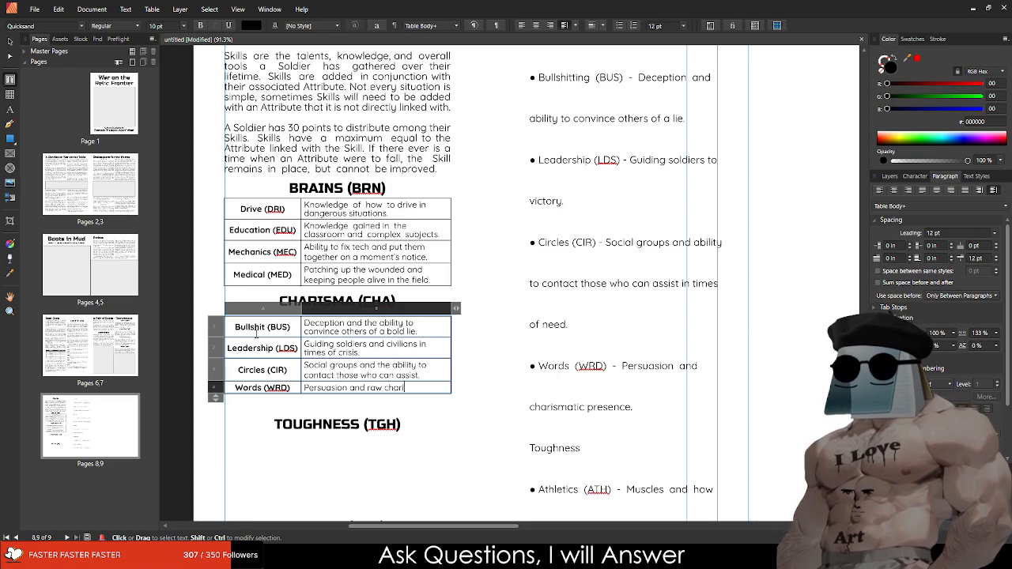
{"action": "type", "text": "scharamatic for"}
{"action": "key", "text": "BackSpace"}
{"action": "key", "text": "BackSpace"}
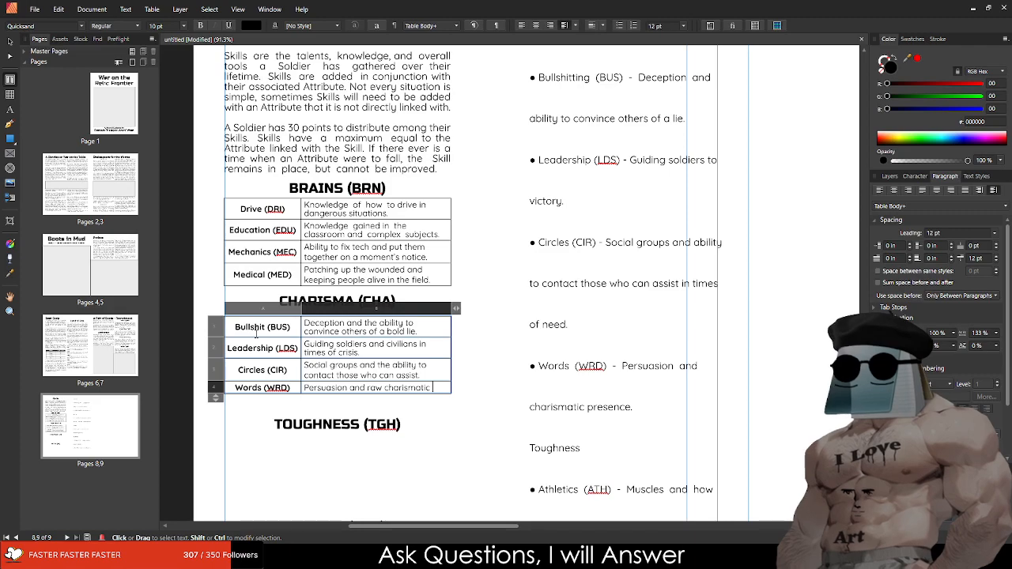
{"action": "key", "text": "Escape"}
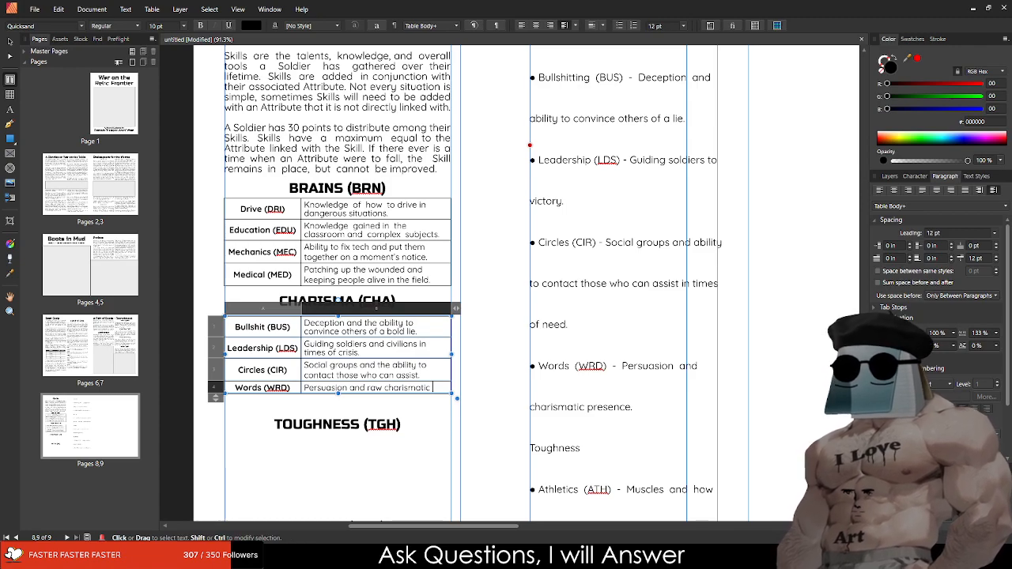
{"action": "left_click_drag", "start_coordinate": [432, 388], "coordinate": [453, 386]}
{"action": "left_click", "coordinate": [431, 387]}
{"action": "key", "text": "BackSpace"}
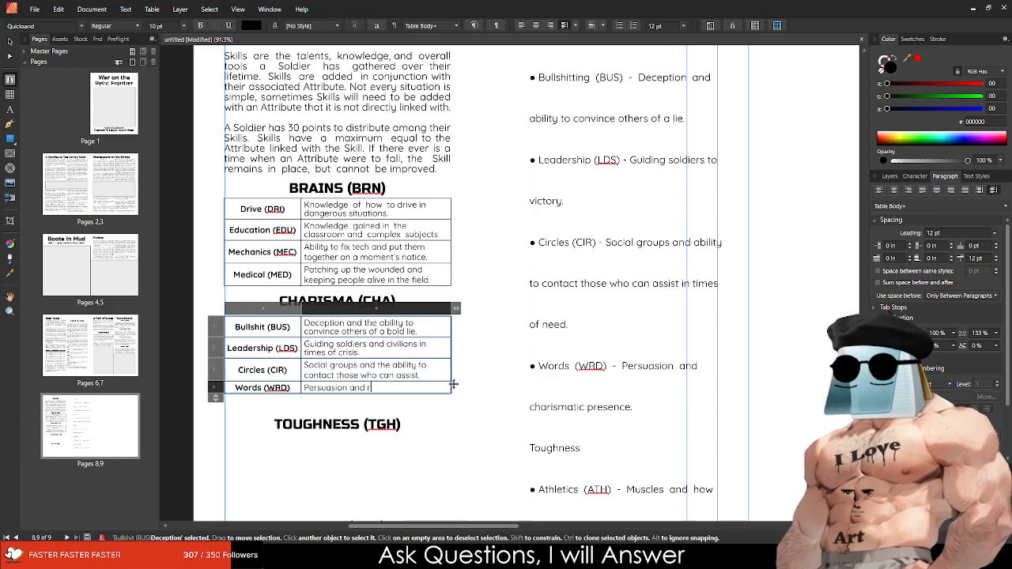
{"action": "key", "text": "BackSpace"}
{"action": "key", "text": "BackSpace"}
{"action": "key", "text": "BackSpace"}
{"action": "key", "text": "BackSpace"}
{"action": "key", "text": "BackSpace"}
{"action": "key", "text": "BackSpace"}
{"action": "key", "text": "BackSpace"}
{"action": "key", "text": "BackSpace"}
{"action": "key", "text": "BackSpace"}
{"action": "key", "text": "BackSpace"}
{"action": "key", "text": "BackSpace"}
{"action": "key", "text": "BackSpace"}
{"action": "key", "text": "BackSpace"}
{"action": "key", "text": "BackSpace"}
Step: Set the Words description to "The correct savoir faire too impress others and get what they want."
{"action": "type", "text": "The correct savoir faire"}
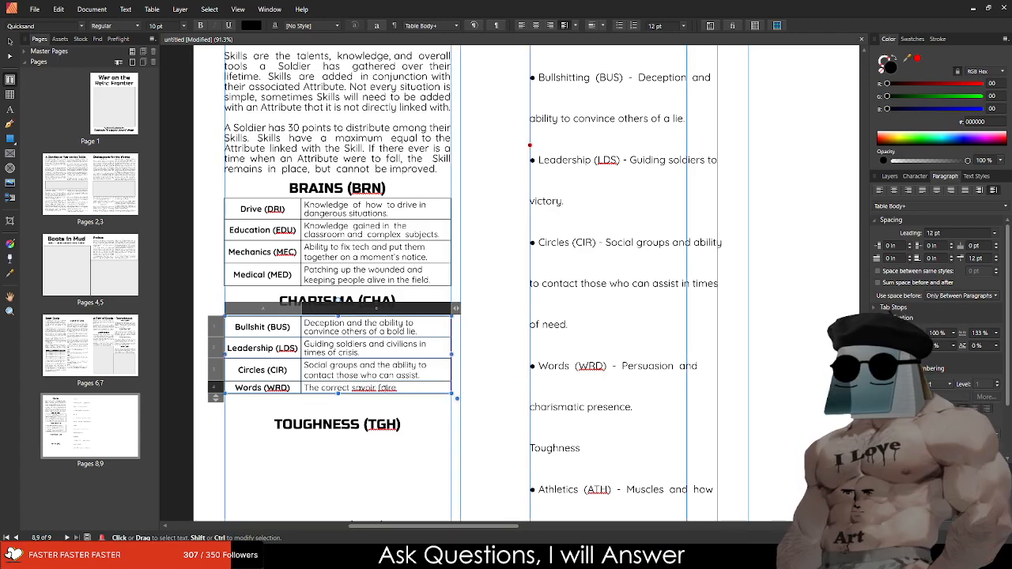
{"action": "left_click", "coordinate": [367, 387]}
{"action": "scroll", "coordinate": [369, 388], "scroll_direction": "up", "scroll_amount": 3}
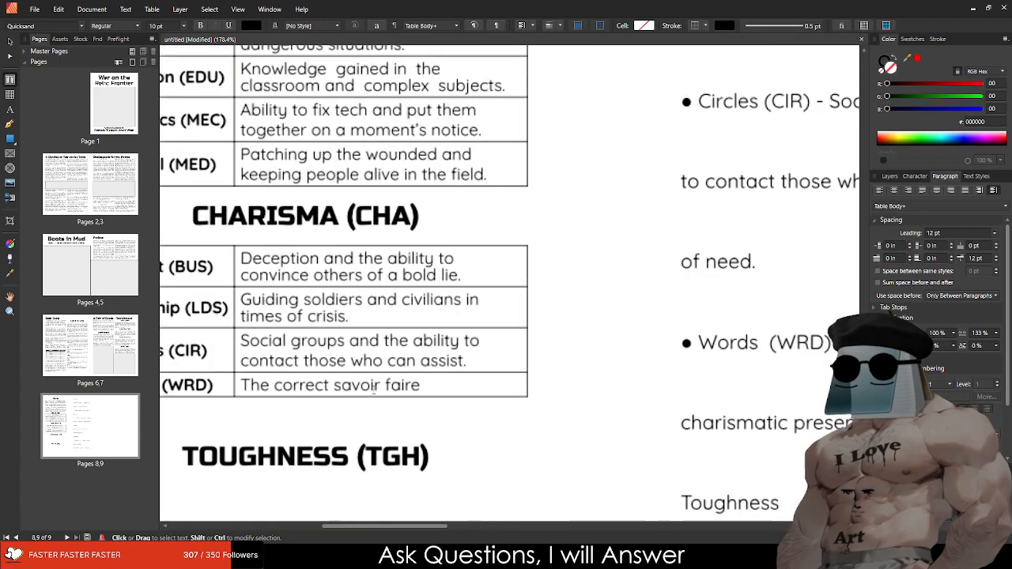
{"action": "double_click", "coordinate": [348, 383]}
{"action": "left_click", "coordinate": [403, 406]}
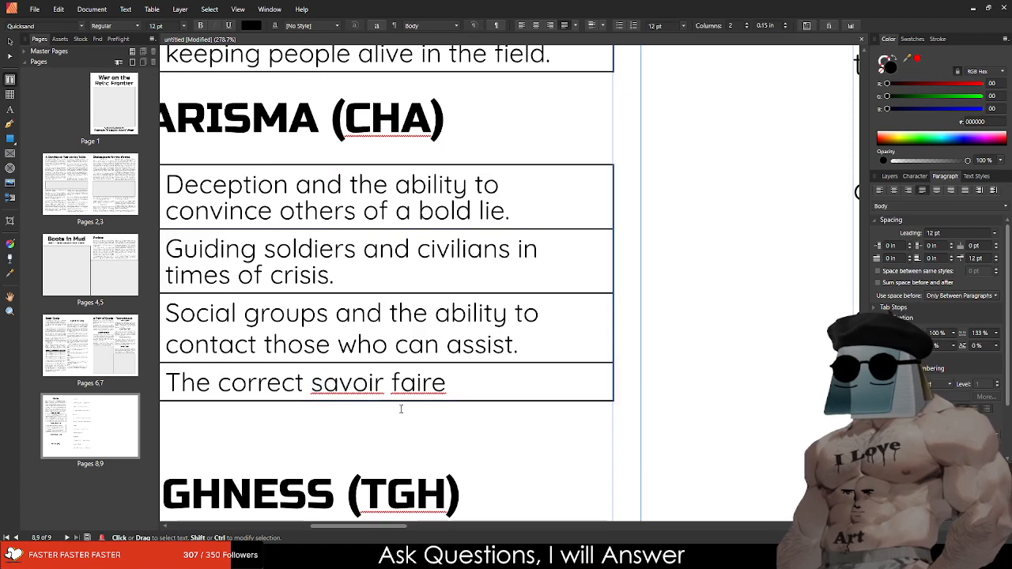
{"action": "type", "text": "too i"}
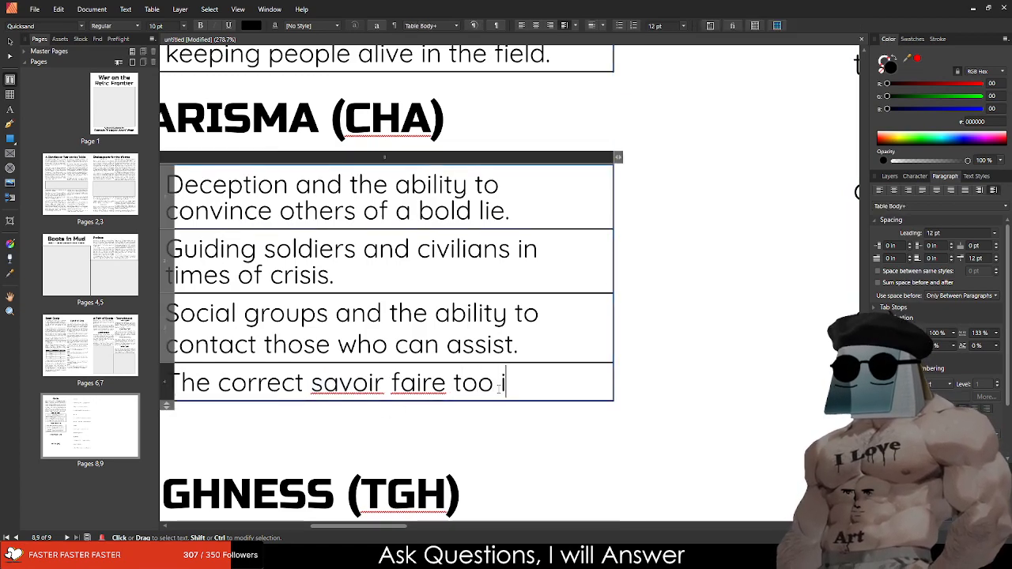
{"action": "type", "text": "mpress others and get what they want."}
Step: Reword the end of the Words description after "others and" to "bravado to prove it."
{"action": "key", "text": "BackSpace"}
{"action": "key", "text": "BackSpace"}
{"action": "key", "text": "BackSpace"}
{"action": "key", "text": "BackSpace"}
{"action": "key", "text": "BackSpace"}
{"action": "key", "text": "BackSpace"}
{"action": "key", "text": "BackSpace"}
{"action": "key", "text": "BackSpace"}
{"action": "key", "text": "BackSpace"}
{"action": "key", "text": "BackSpace"}
{"action": "key", "text": "BackSpace"}
{"action": "key", "text": "BackSpace"}
{"action": "key", "text": "BackSpace"}
{"action": "key", "text": "BackSpace"}
{"action": "key", "text": "BackSpace"}
{"action": "key", "text": "BackSpace"}
{"action": "key", "text": "BackSpace"}
{"action": "key", "text": "BackSpace"}
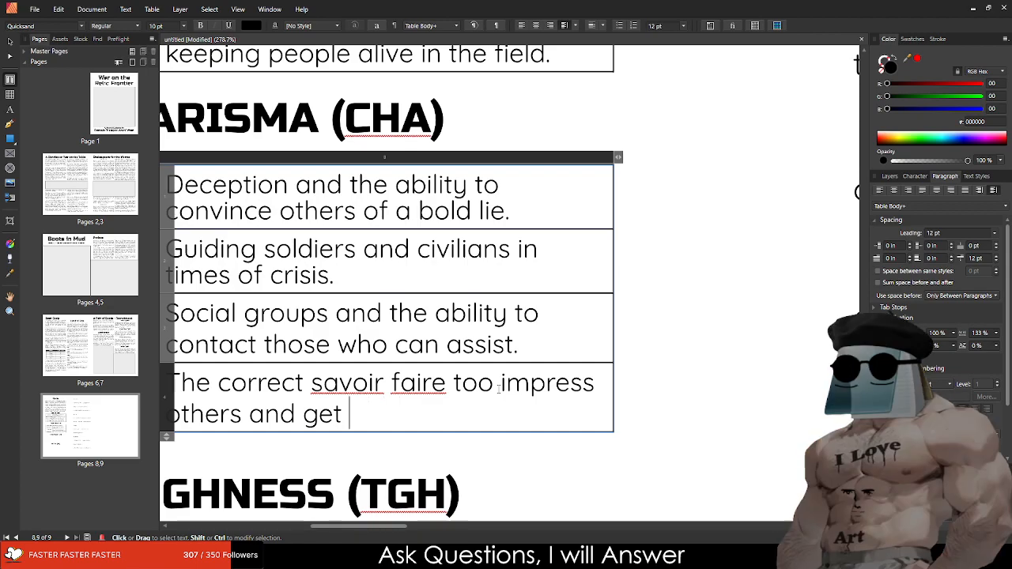
{"action": "type", "text": "et"}
{"action": "key", "text": "BackSpace"}
{"action": "key", "text": "BackSpace"}
{"action": "key", "text": "BackSpace"}
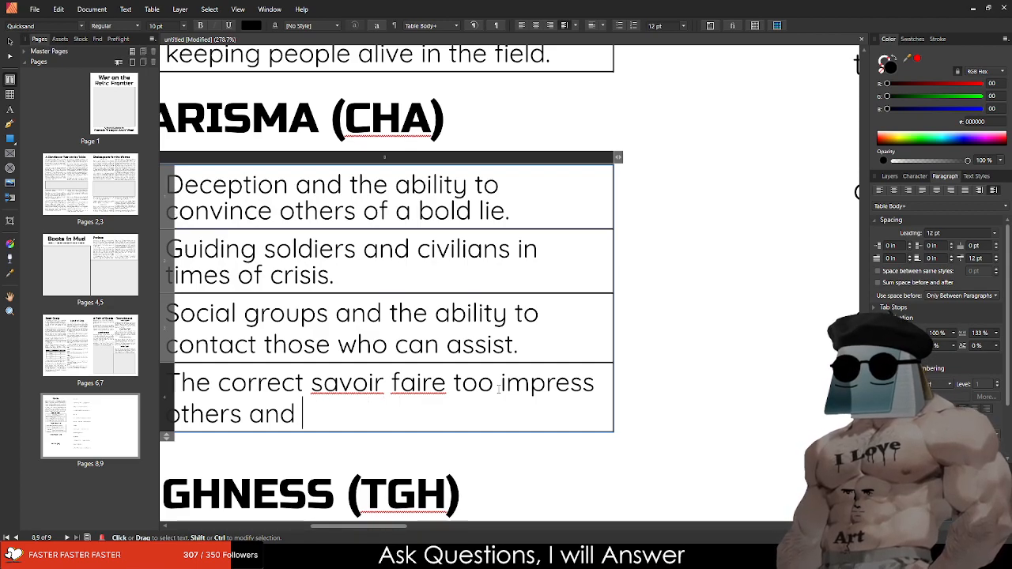
{"action": "type", "text": "bravado t"}
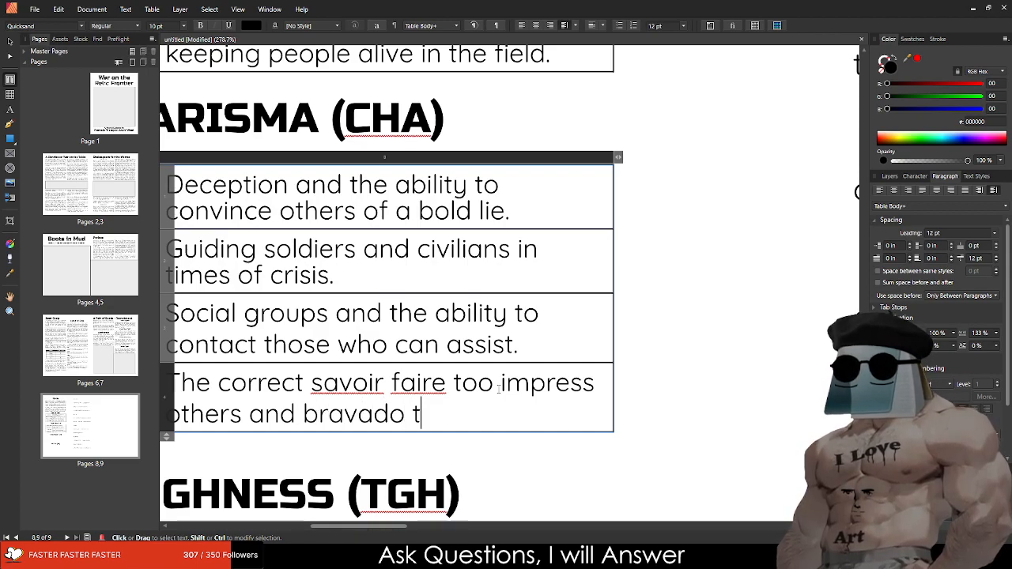
{"action": "type", "text": "o prove it."}
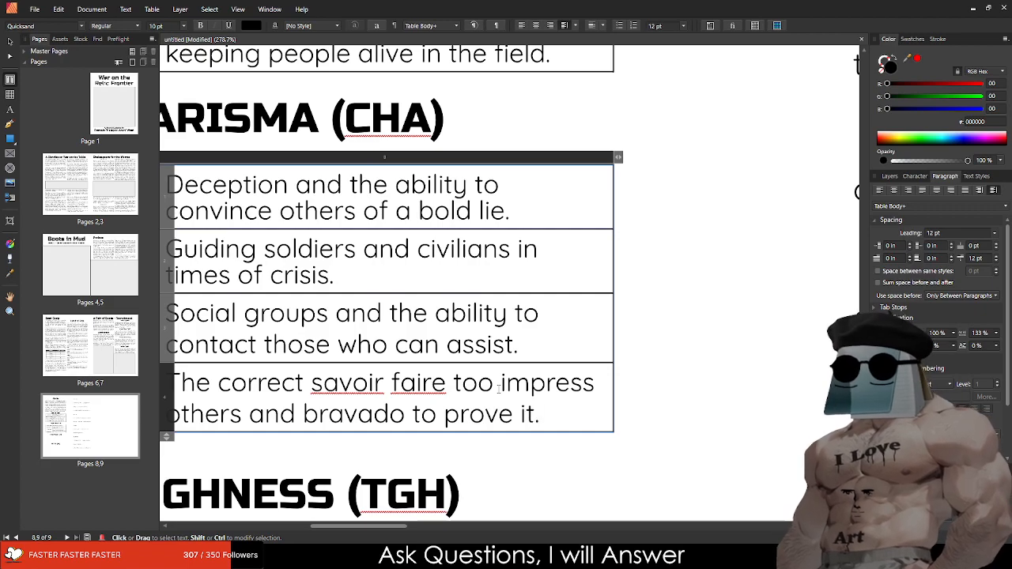
Step: Duplicate the finished CHARISMA table and place the copy directly beneath the TOUGHNESS (TGH) heading
{"action": "scroll", "coordinate": [499, 389], "scroll_direction": "down", "scroll_amount": 5}
{"action": "scroll", "coordinate": [416, 408], "scroll_direction": "up", "scroll_amount": 2}
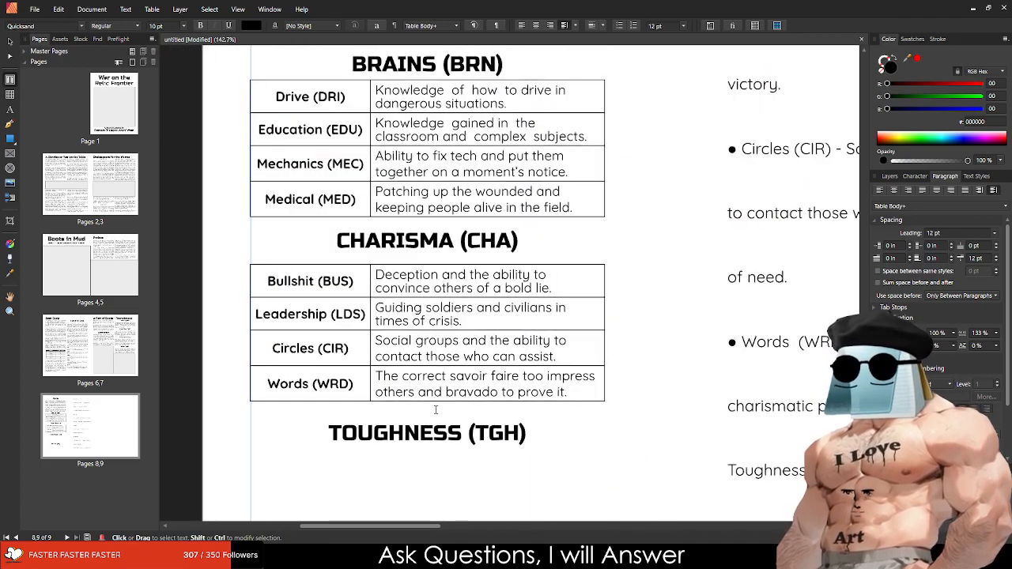
{"action": "scroll", "coordinate": [516, 427], "scroll_direction": "down", "scroll_amount": 2}
{"action": "key", "text": "Escape"}
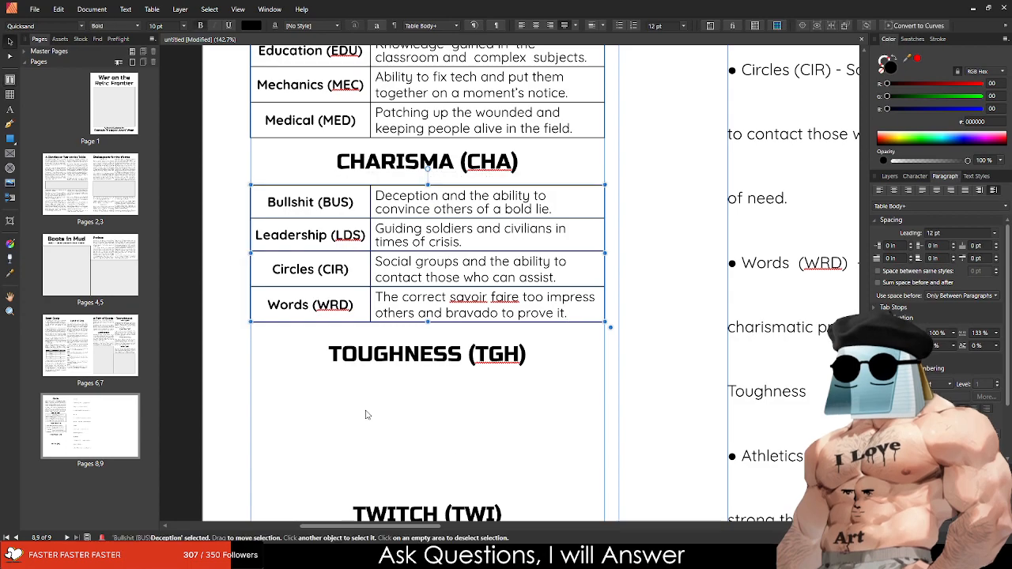
{"action": "left_click_drag", "start_coordinate": [405, 257], "coordinate": [386, 423]}
Step: Try reducing the blank space above the TOUGHNESS heading, then restore the line breaks
{"action": "left_click", "coordinate": [362, 336]}
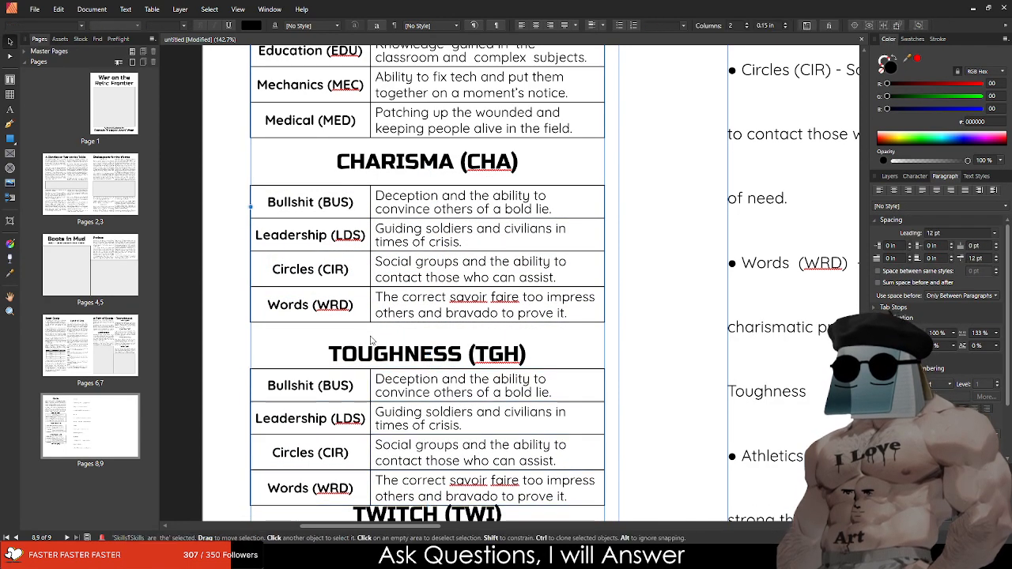
{"action": "double_click", "coordinate": [323, 352]}
{"action": "key", "text": "BackSpace"}
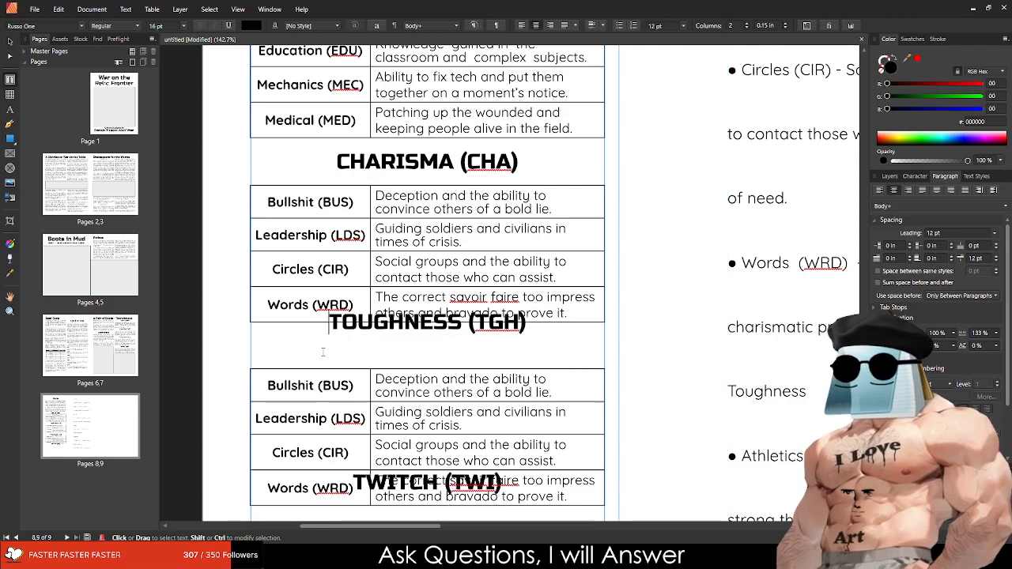
{"action": "key", "text": "Return"}
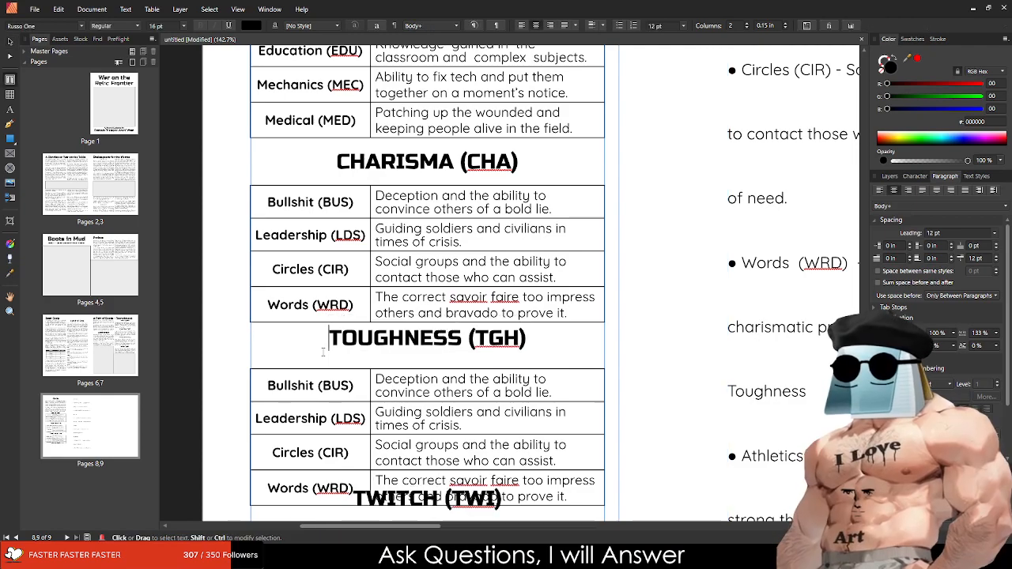
{"action": "key", "text": "Return"}
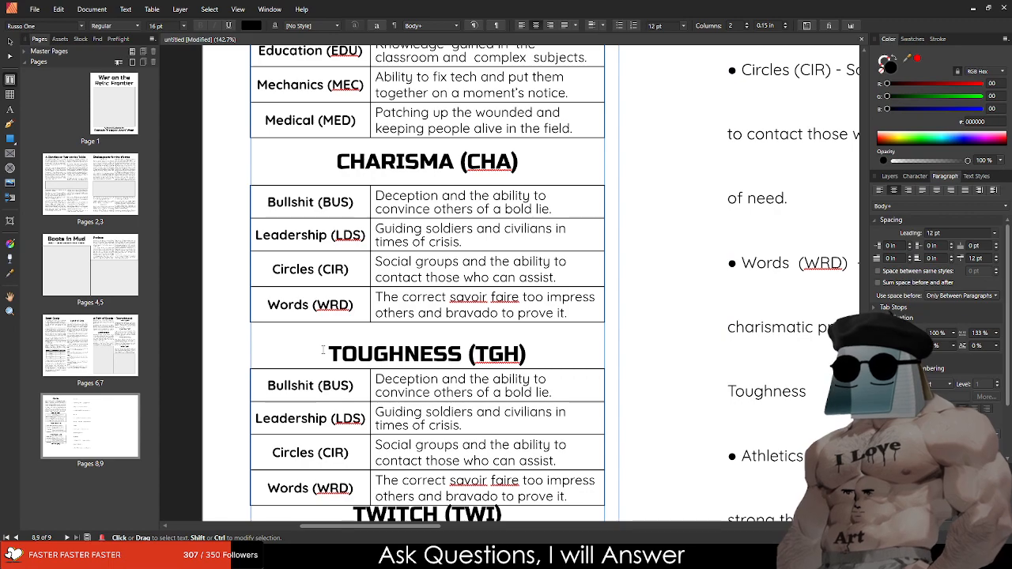
Step: Insert a line break before the TWITCH (TWI) heading so that it sits clear of the Toughness table
{"action": "scroll", "coordinate": [357, 297], "scroll_direction": "down", "scroll_amount": 1}
{"action": "scroll", "coordinate": [357, 297], "scroll_direction": "down", "scroll_amount": 2}
{"action": "left_click", "coordinate": [350, 407]}
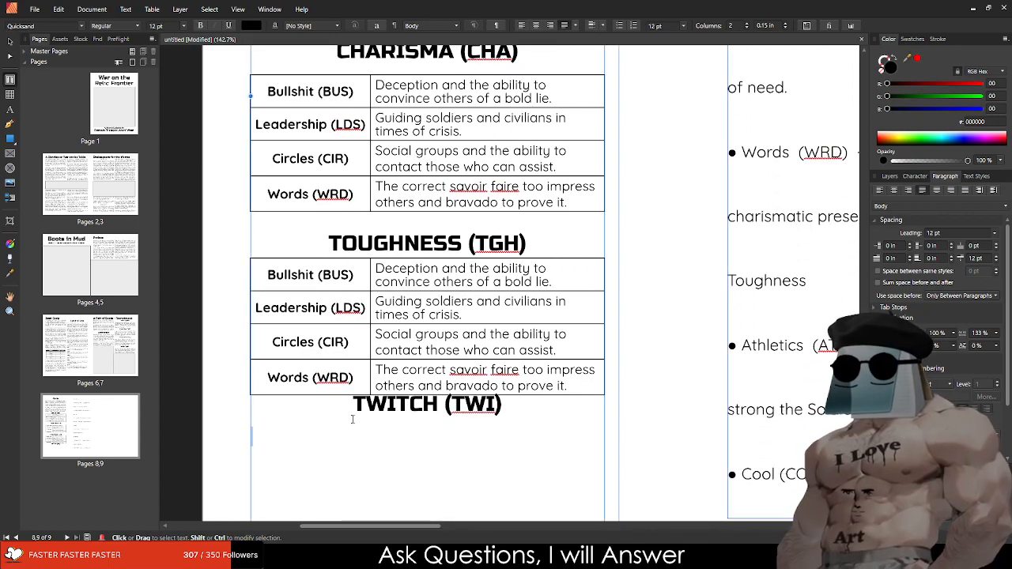
{"action": "key", "text": "Return"}
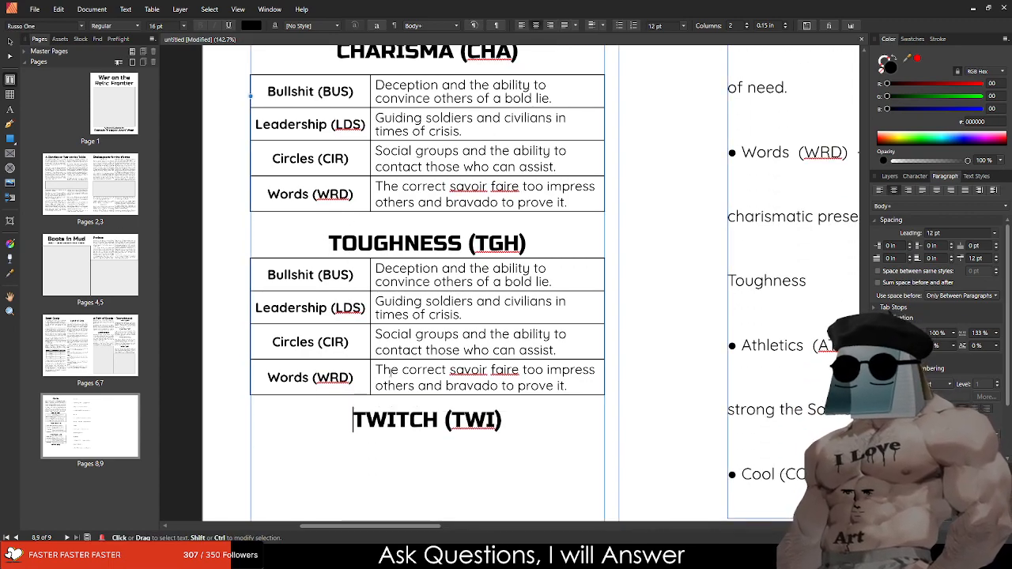
Step: Delete the Charisma section, from its title through the Words (WRD) entry, from the pasted skill notes beside the tables
{"action": "scroll", "coordinate": [350, 409], "scroll_direction": "down", "scroll_amount": 5}
{"action": "scroll", "coordinate": [509, 345], "scroll_direction": "up", "scroll_amount": 3}
{"action": "left_click", "coordinate": [509, 345]}
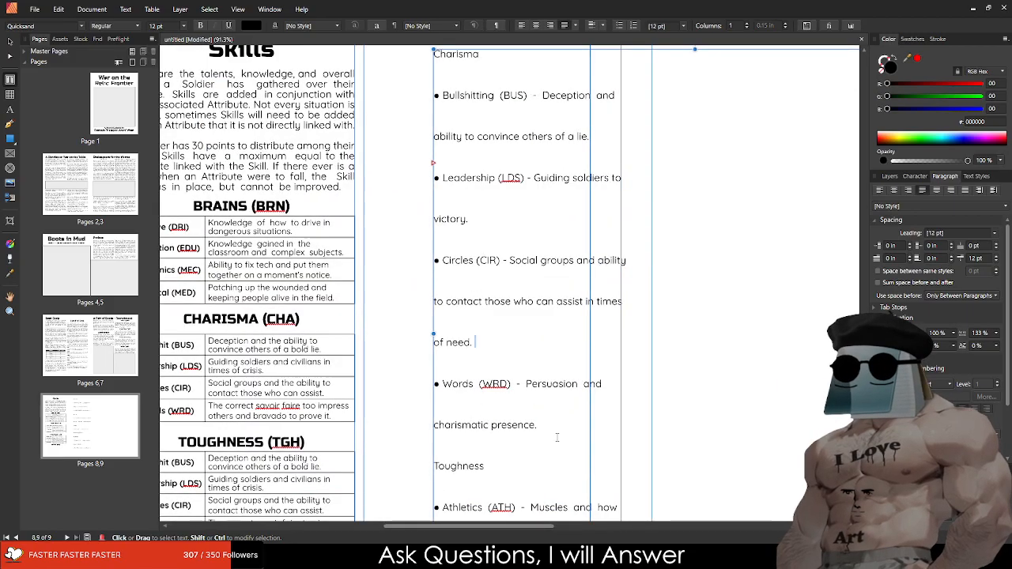
{"action": "left_click_drag", "start_coordinate": [541, 444], "coordinate": [370, 34]}
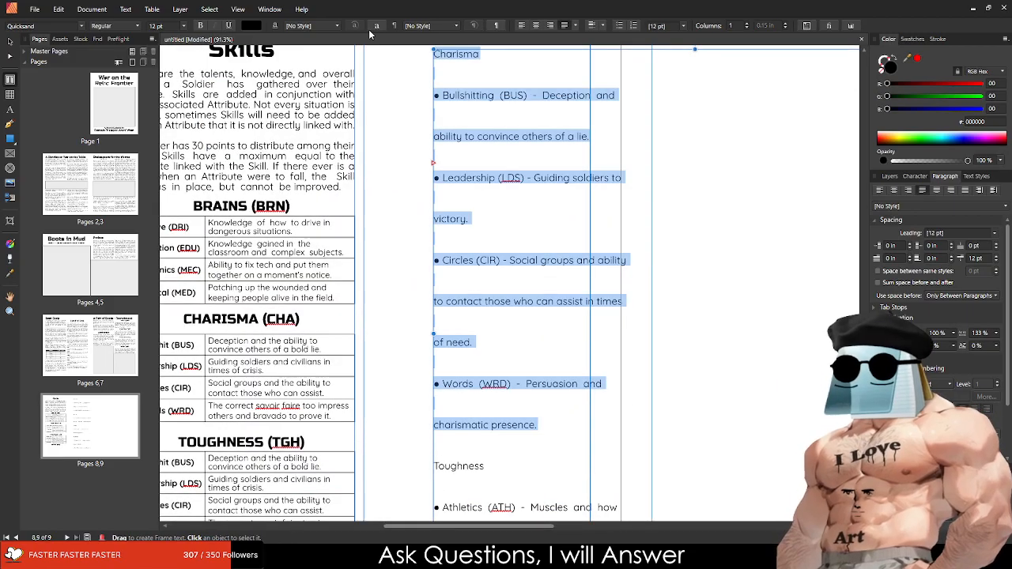
{"action": "key", "text": "Delete"}
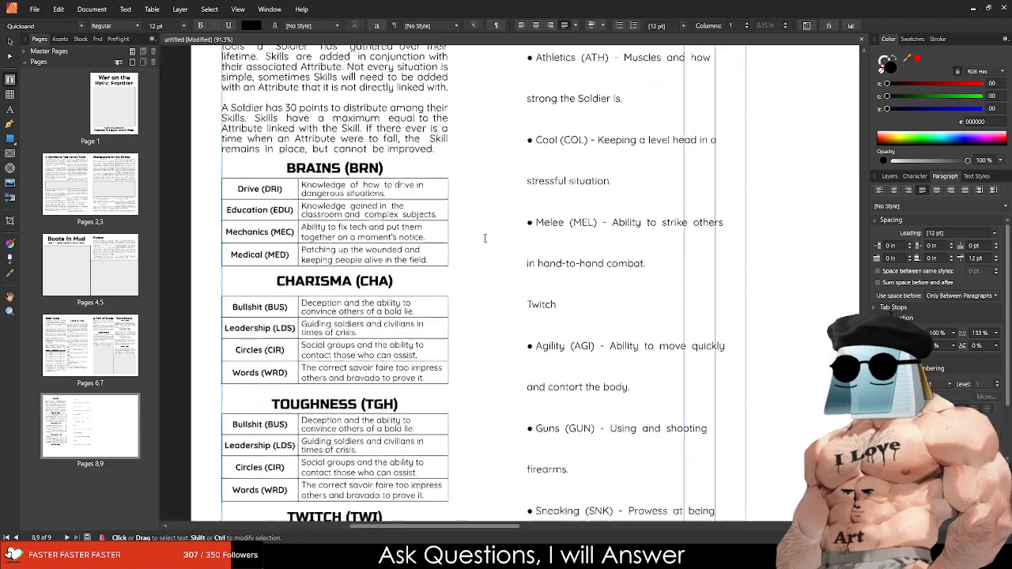
Step: Replace the first row's label in the Toughness table with "Athletics (ATH)" and move on to its description cell
{"action": "scroll", "coordinate": [484, 237], "scroll_direction": "down", "scroll_amount": 1}
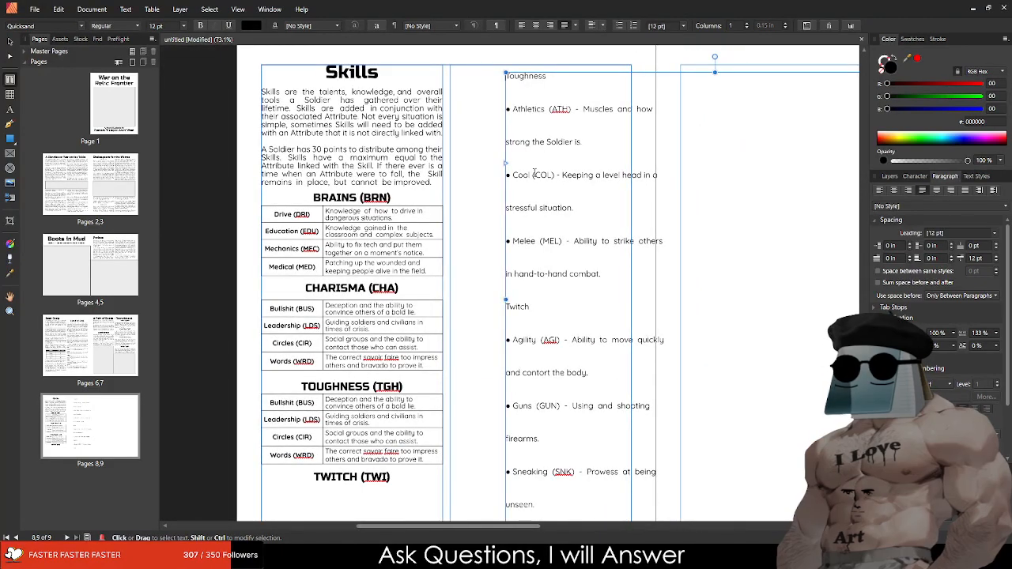
{"action": "scroll", "coordinate": [543, 306], "scroll_direction": "down", "scroll_amount": 2}
{"action": "scroll", "coordinate": [543, 305], "scroll_direction": "up", "scroll_amount": 3}
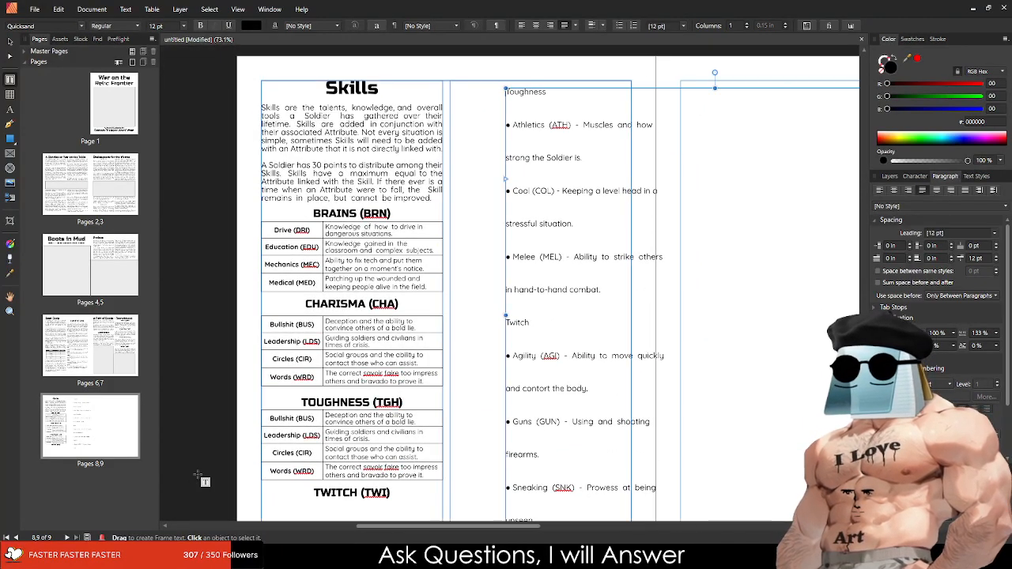
{"action": "left_click", "coordinate": [297, 421]}
{"action": "type", "text": "At"}
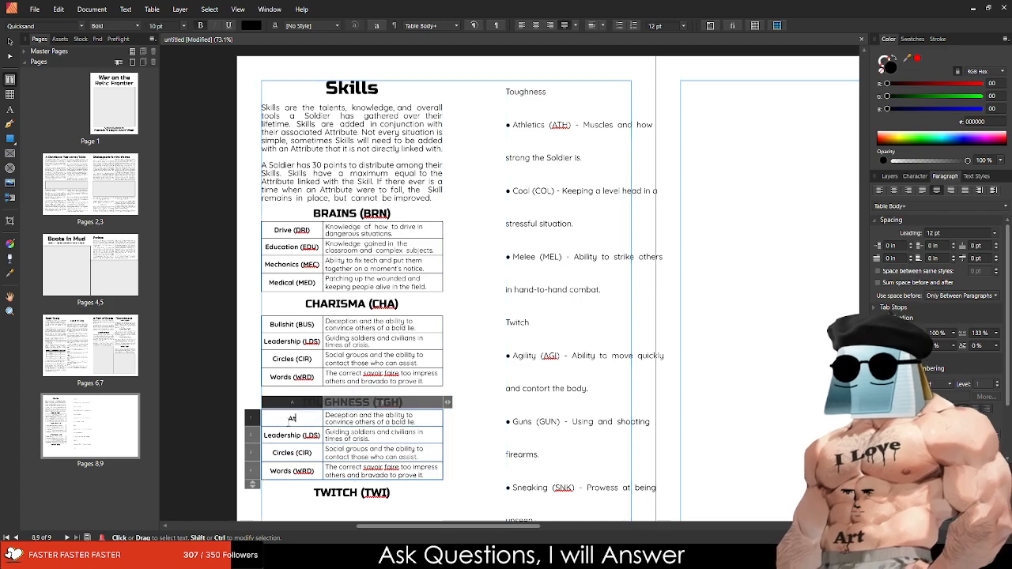
{"action": "type", "text": "hletics (ATH"}
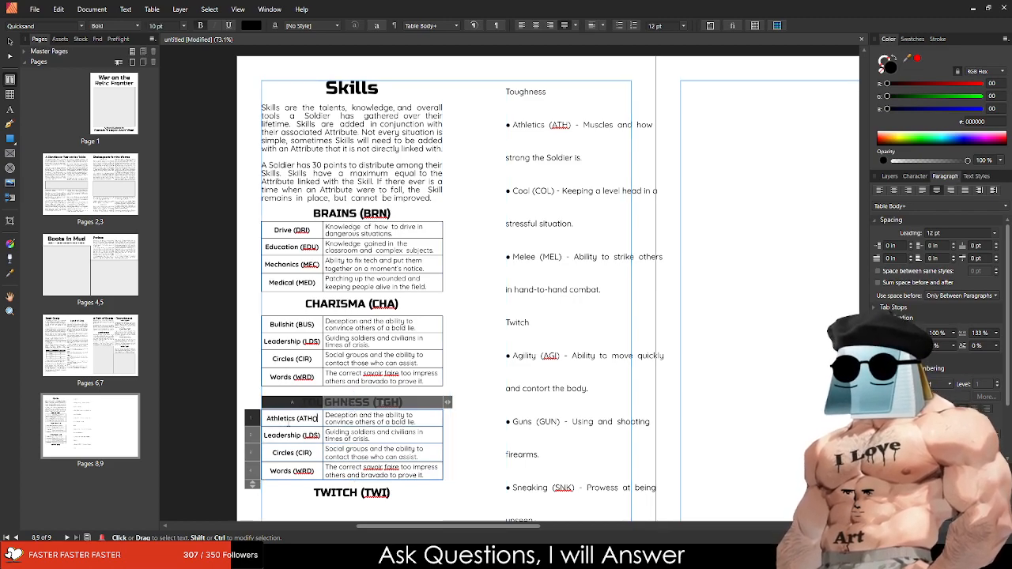
{"action": "type", "text": ")"}
{"action": "key", "text": "Tab"}
{"action": "type", "text": "M"}
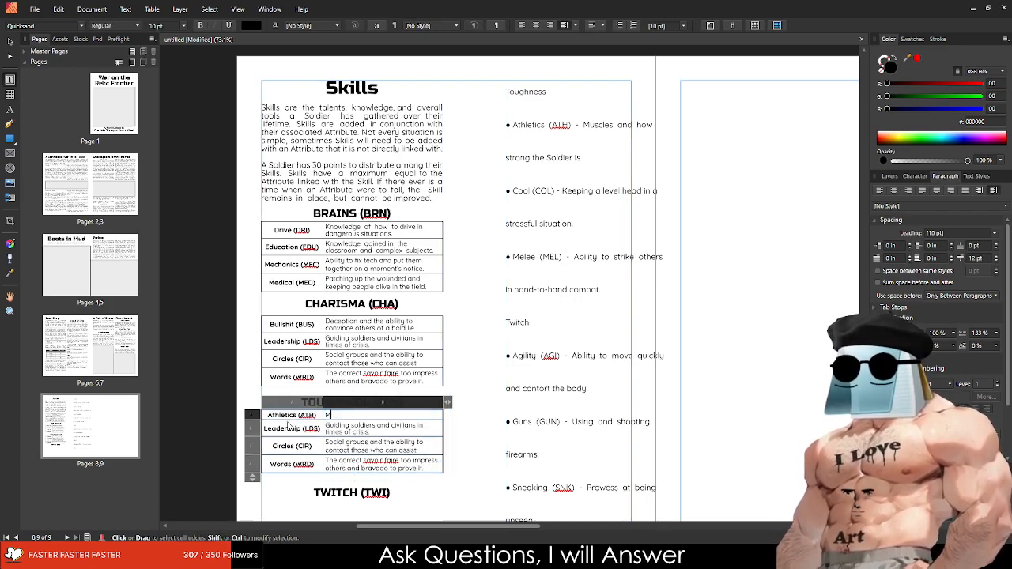
{"action": "type", "text": "usMuscles"}
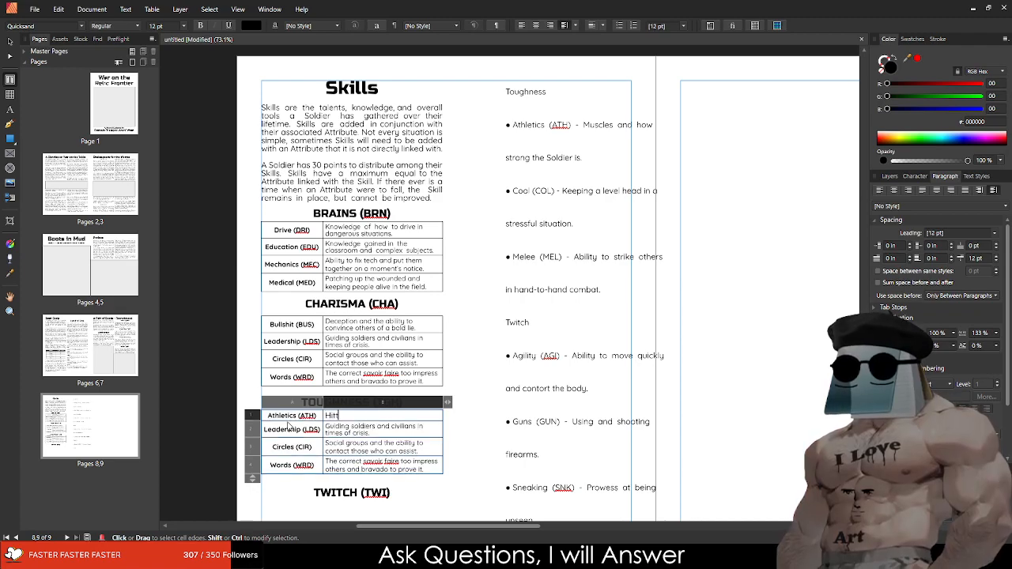
{"action": "key", "text": "ctrl+z"}
{"action": "key", "text": "ctrl+z"}
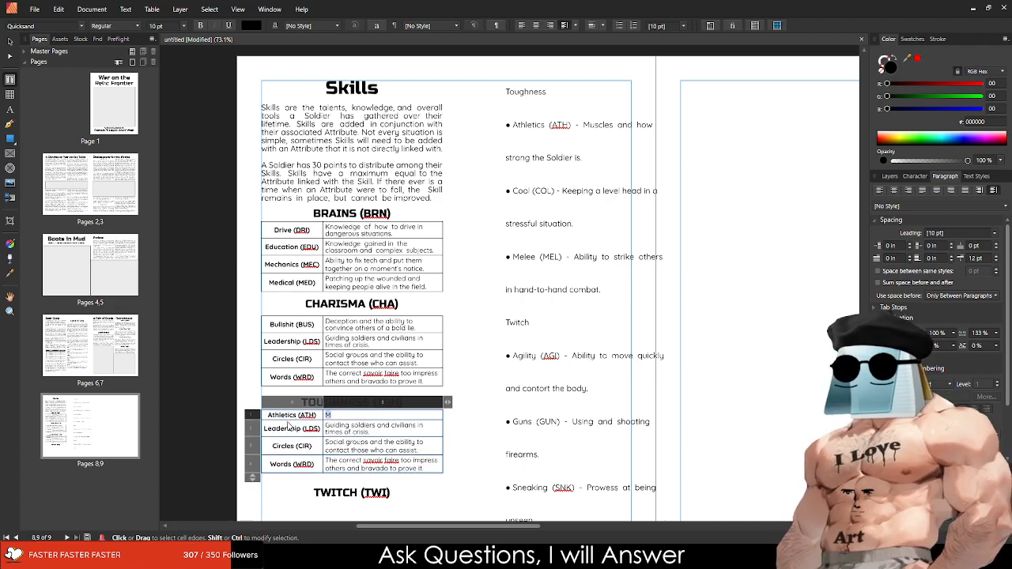
{"action": "type", "text": "Hitting that iron and"}
{"action": "key", "text": "BackSpace"}
{"action": "key", "text": "BackSpace"}
{"action": "key", "text": "BackSpace"}
{"action": "key", "text": "BackSpace"}
{"action": "key", "text": "BackSpace"}
{"action": "key", "text": "BackSpace"}
{"action": "key", "text": "BackSpace"}
{"action": "key", "text": "BackSpace"}
{"action": "key", "text": "BackSpace"}
{"action": "key", "text": "BackSpace"}
{"action": "key", "text": "BackSpace"}
{"action": "key", "text": "BackSpace"}
{"action": "key", "text": "BackSpace"}
{"action": "key", "text": "BackSpace"}
{"action": "key", "text": "BackSpace"}
{"action": "key", "text": "BackSpace"}
{"action": "key", "text": "BackSpace"}
{"action": "key", "text": "BackSpace"}
{"action": "key", "text": "BackSpace"}
Step: Enter the Athletics description as "Physical fitness and strength to heft more gear and drag heavier loads."
{"action": "type", "text": "Physical fitness"}
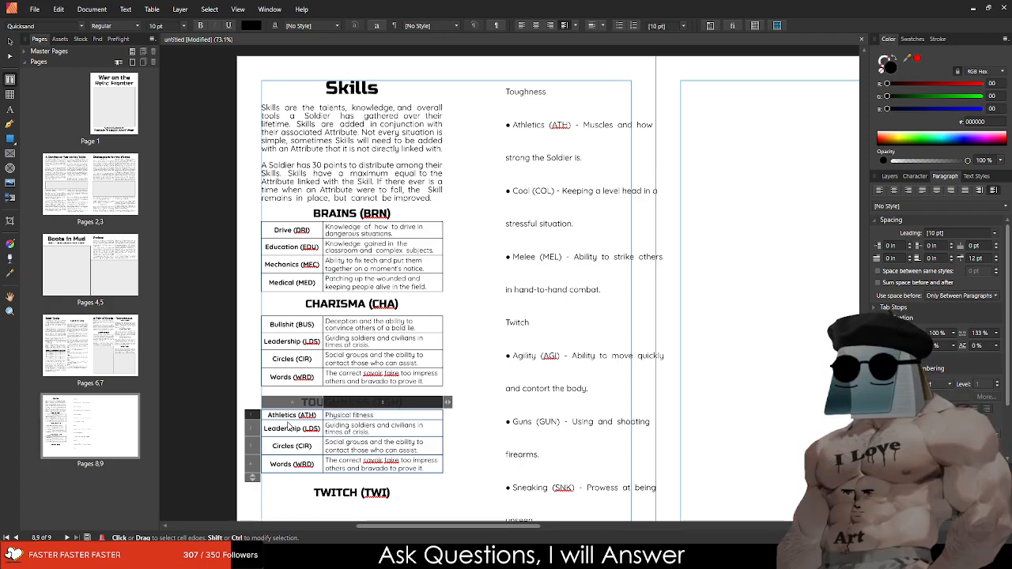
{"action": "type", "text": " and strength to"}
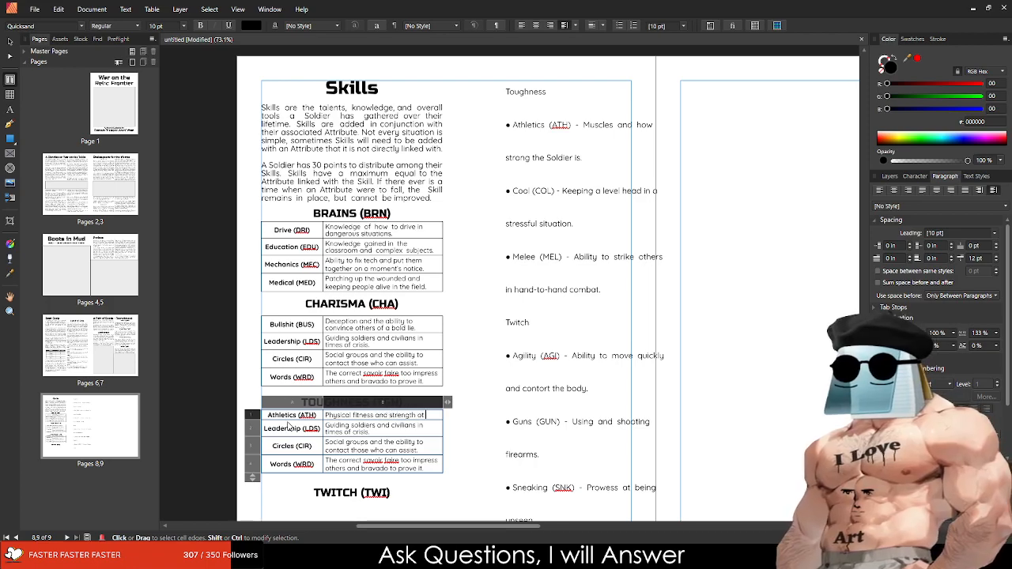
{"action": "type", "text": " heft more gear and drag"}
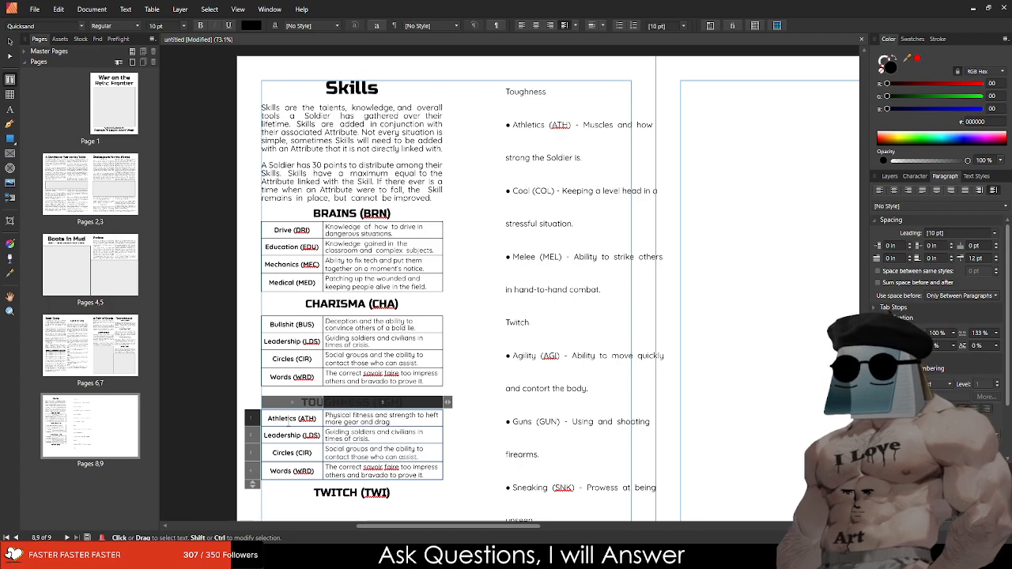
{"action": "type", "text": "ier loads"}
Step: Label the Toughness table's second row "Cool (COL)" with the description "Mental fortitude to keep a level head in stressful situations."
{"action": "key", "text": "Tab"}
{"action": "type", "text": "Cool (COL)"}
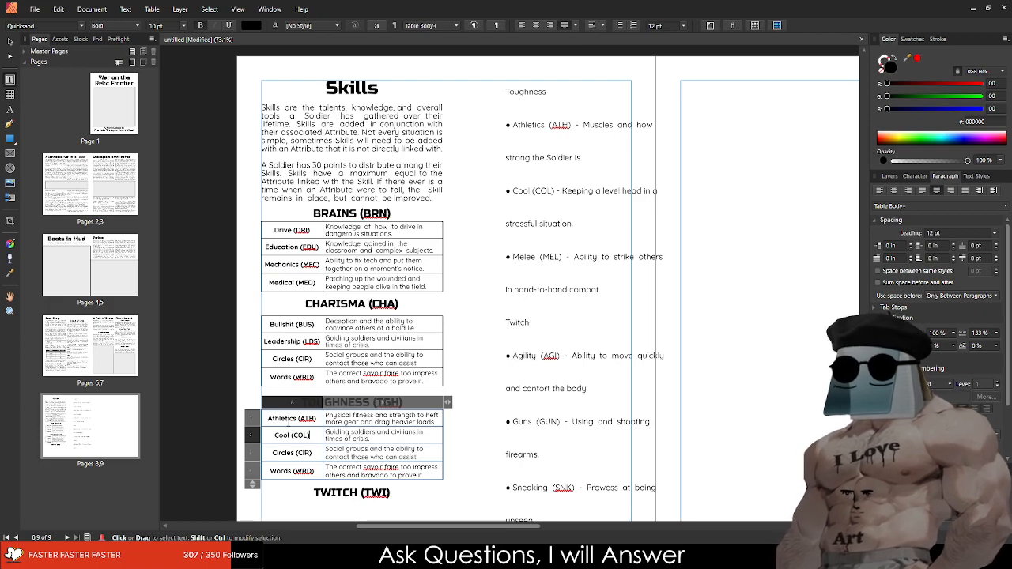
{"action": "key", "text": "Tab"}
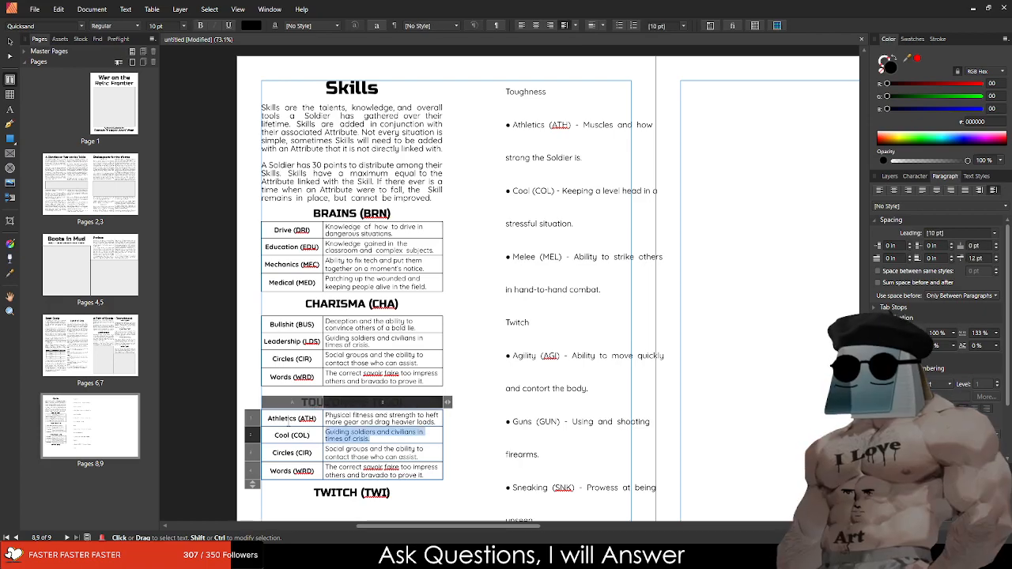
{"action": "type", "text": "Mental"}
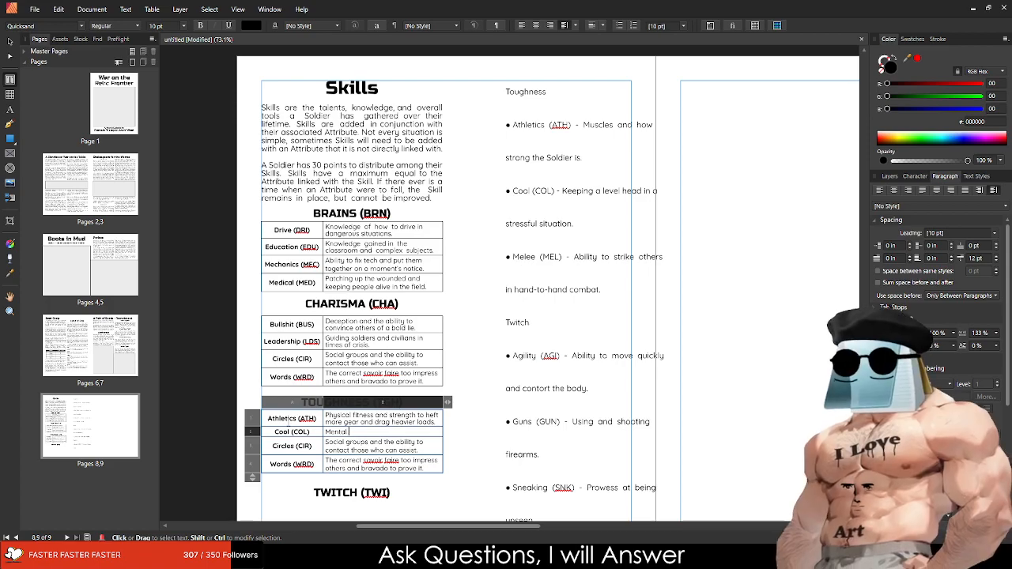
{"action": "type", "text": " fortitude and"}
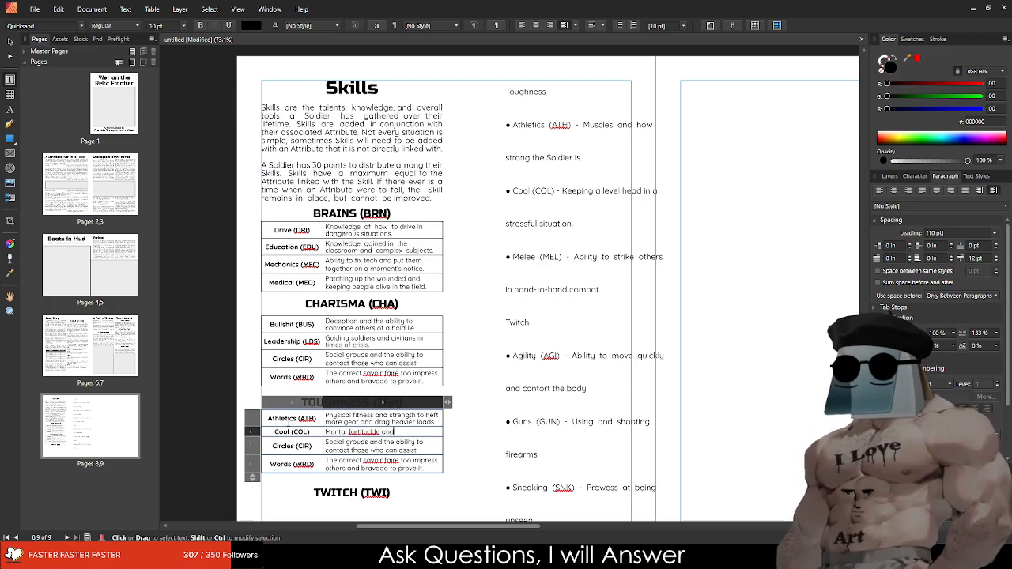
{"action": "type", "text": " an"}
{"action": "key", "text": "BackSpace"}
{"action": "key", "text": "BackSpace"}
{"action": "type", "text": "to keep a leve"}
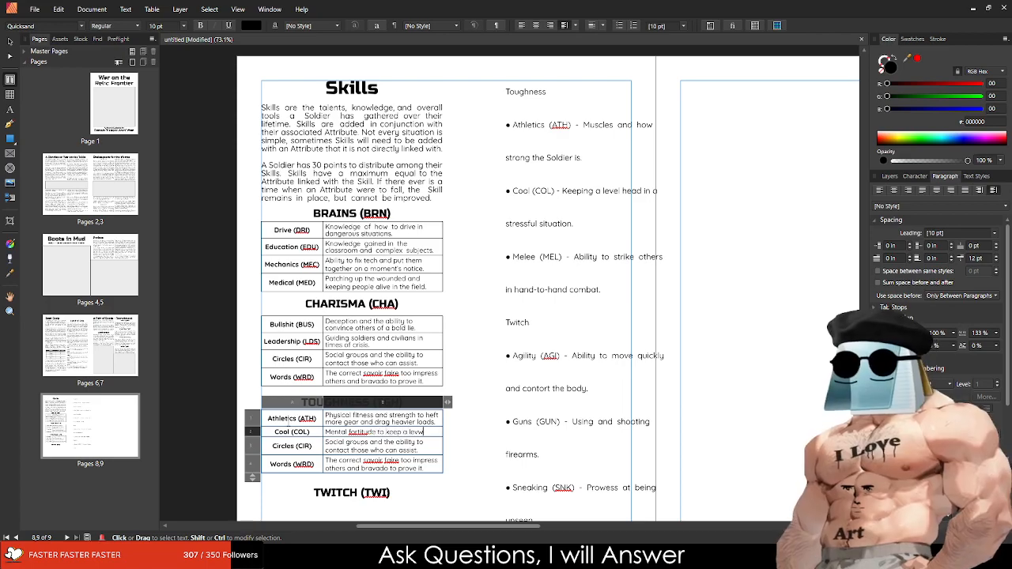
{"action": "key", "text": "BackSpace"}
{"action": "key", "text": "BackSpace"}
{"action": "type", "text": "el head in stressful situations."}
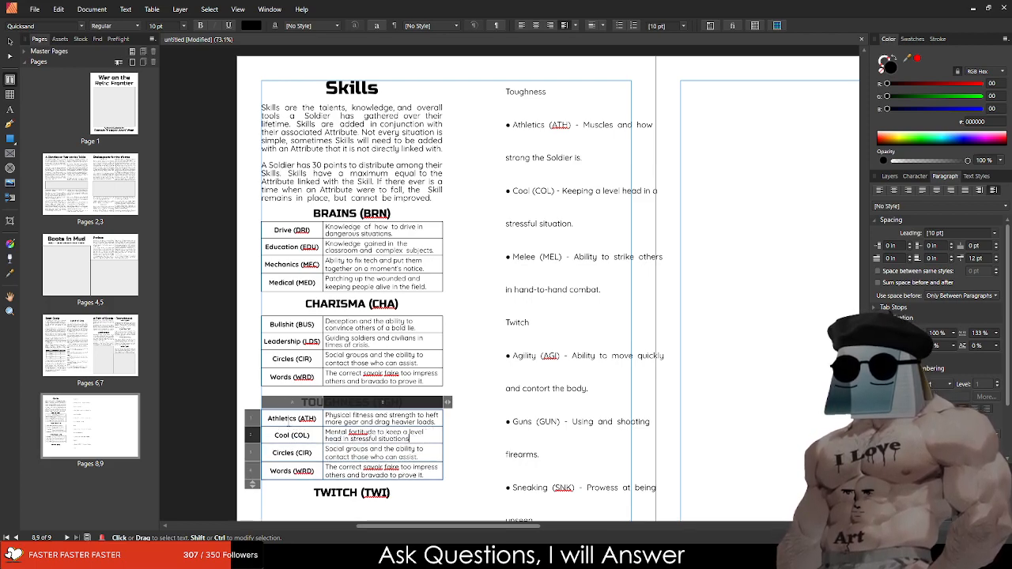
Step: Label the Toughness table's third row "Melee (MEL)" and begin its description with "Ability to"
{"action": "key", "text": "Tab"}
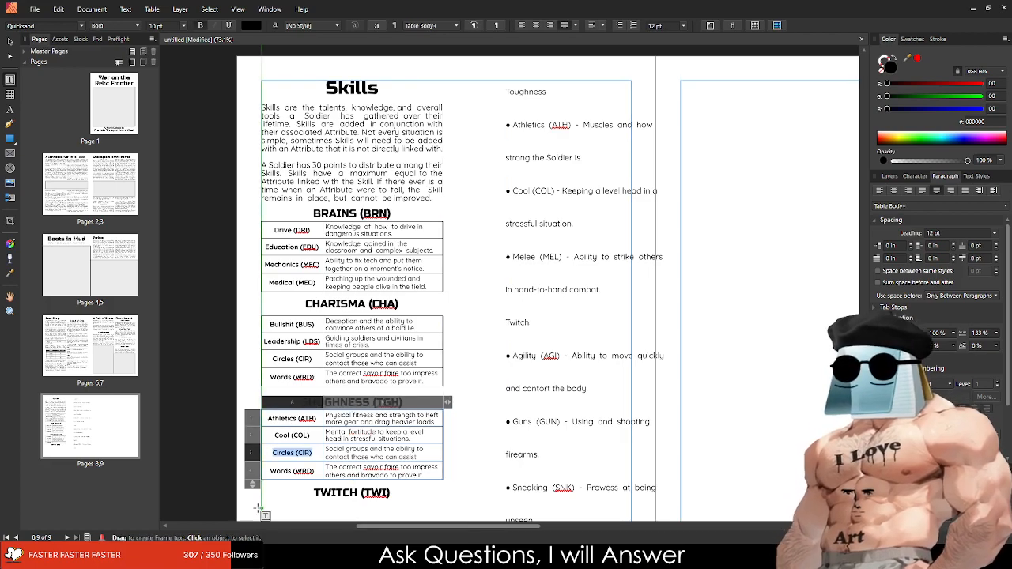
{"action": "type", "text": "Melee (ML"}
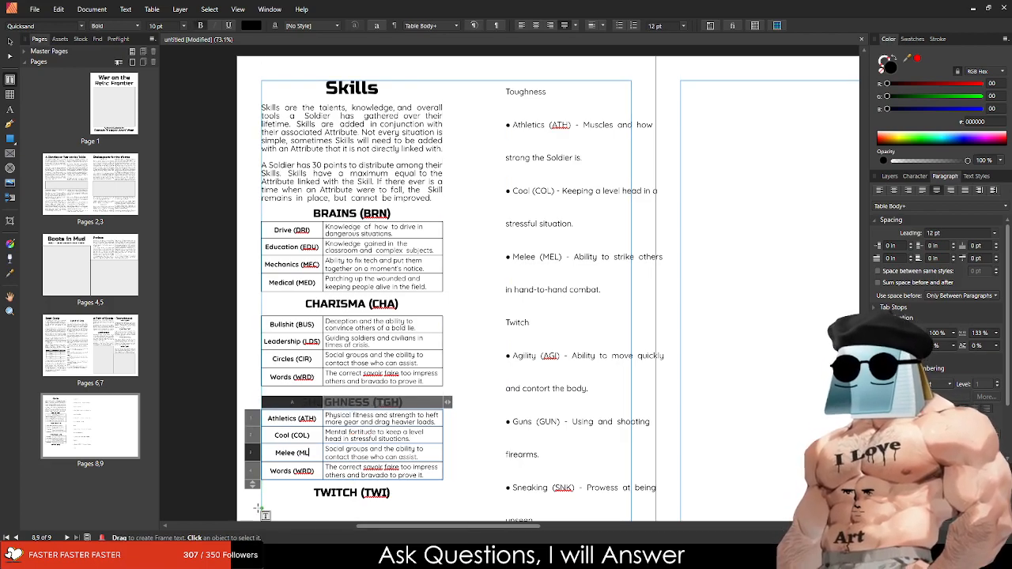
{"action": "key", "text": "BackSpace"}
{"action": "type", "text": "EL)"}
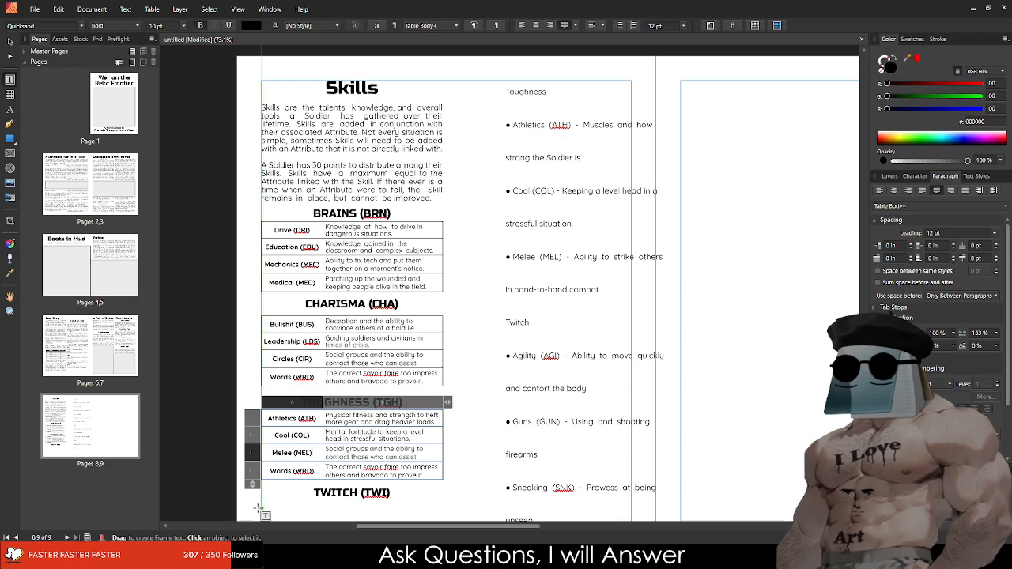
{"action": "key", "text": "Tab"}
{"action": "type", "text": "Ability to"}
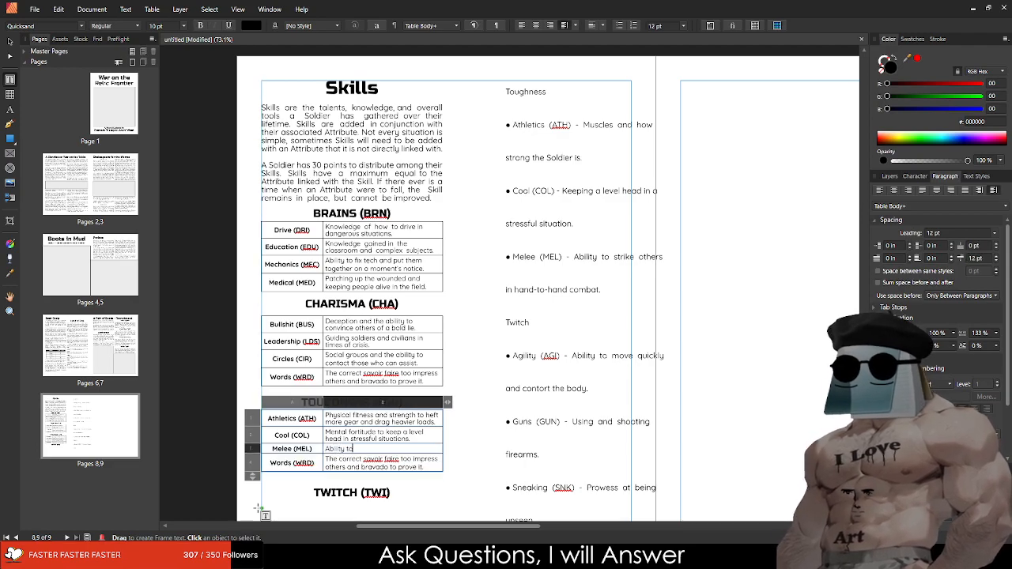
{"action": "type", "text": " strike others and"}
{"action": "key", "text": "BackSpace"}
{"action": "key", "text": "BackSpace"}
{"action": "key", "text": "BackSpace"}
{"action": "key", "text": "BackSpace"}
{"action": "key", "text": "BackSpace"}
{"action": "key", "text": "BackSpace"}
{"action": "key", "text": "BackSpace"}
{"action": "key", "text": "BackSpace"}
{"action": "key", "text": "BackSpace"}
{"action": "key", "text": "BackSpace"}
{"action": "key", "text": "BackSpace"}
{"action": "key", "text": "BackSpace"}
{"action": "key", "text": "BackSpace"}
{"action": "key", "text": "BackSpace"}
{"action": "key", "text": "BackSpace"}
Step: Complete the Melee description with "throw a left hook and fight others in Close-Quaters-Combat."
{"action": "type", "text": "throw a left hook and"}
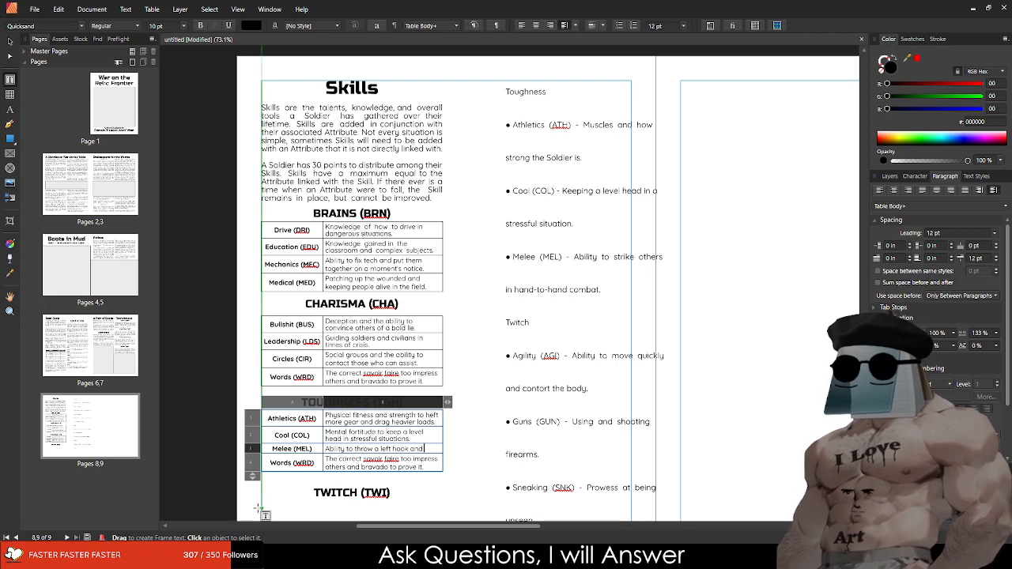
{"action": "type", "text": " fight others in "}
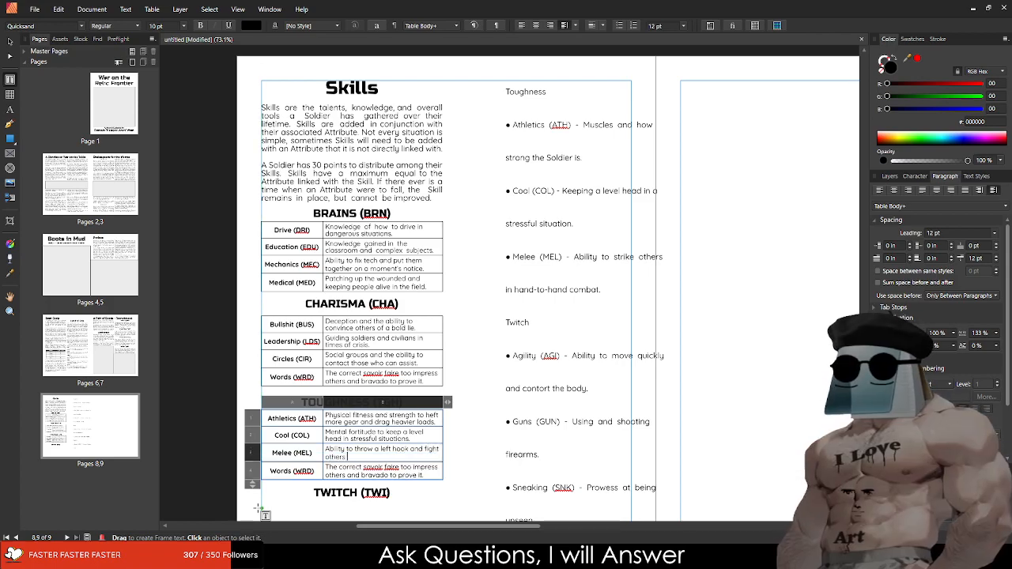
{"action": "type", "text": "Close-Quarters-Combat"}
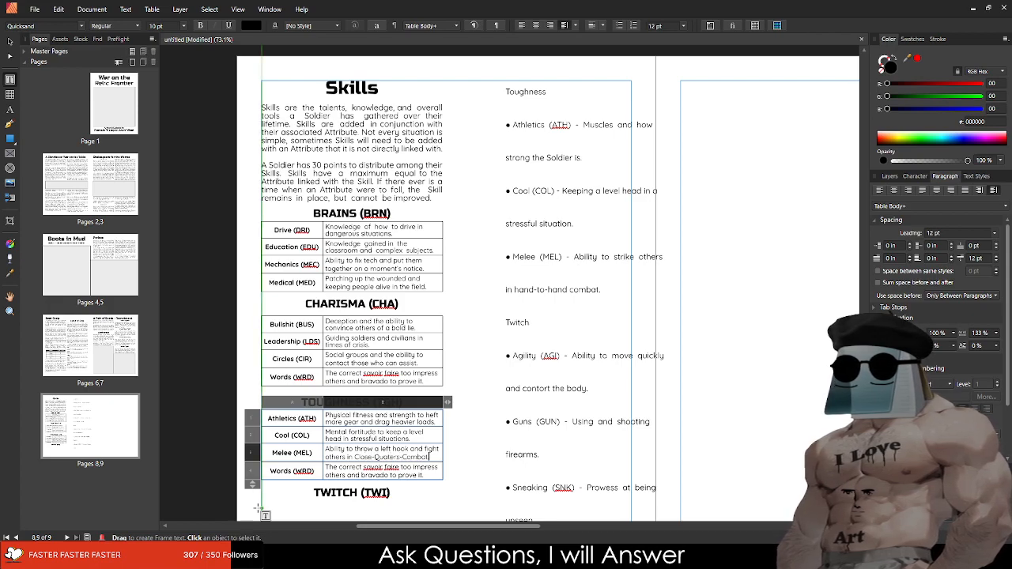
{"action": "type", "text": "."}
Step: Remove the leftover Words (WRD) row from the end of the Toughness table
{"action": "key", "text": "Tab"}
{"action": "left_click", "coordinate": [287, 471]}
{"action": "left_click_drag", "start_coordinate": [252, 483], "coordinate": [251, 466]}
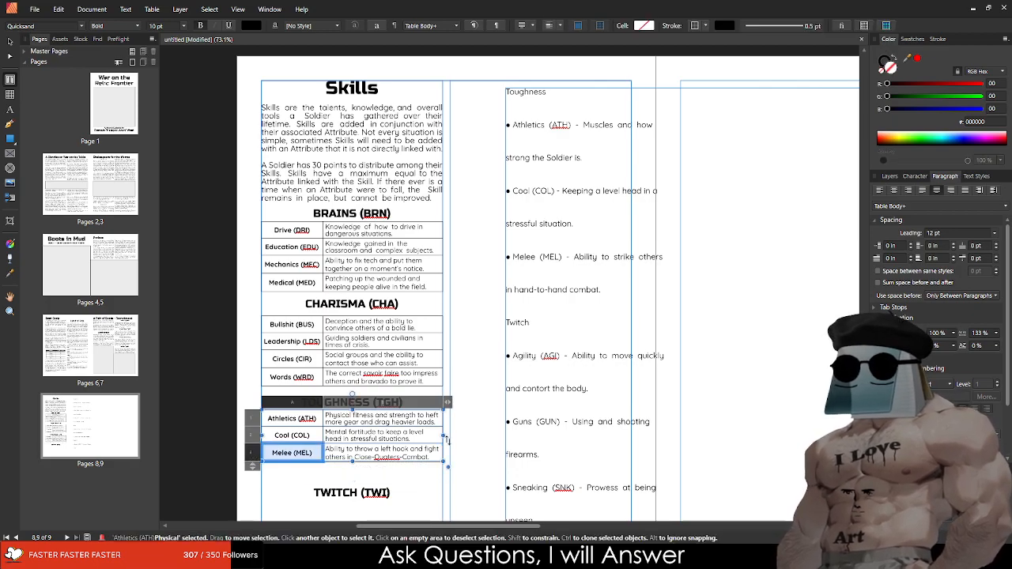
Step: Delete the Toughness section, including the Athletics, Cool and Melee entries, from the pasted skill notes
{"action": "scroll", "coordinate": [595, 283], "scroll_direction": "down", "scroll_amount": 2}
{"action": "left_click_drag", "start_coordinate": [616, 232], "coordinate": [506, 57]}
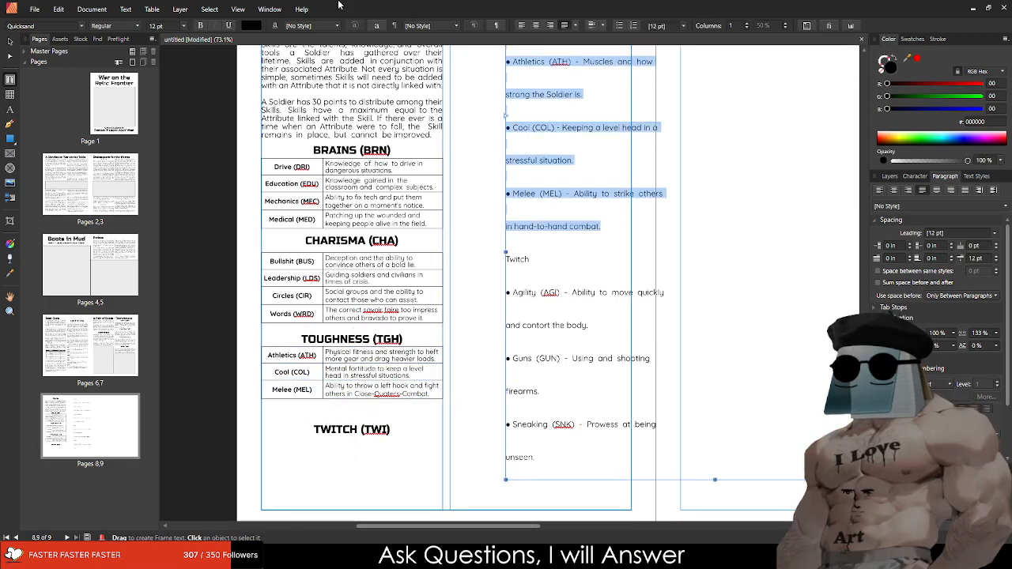
{"action": "key", "text": "BackSpace"}
{"action": "key", "text": "BackSpace"}
{"action": "key", "text": "BackSpace"}
{"action": "key", "text": "BackSpace"}
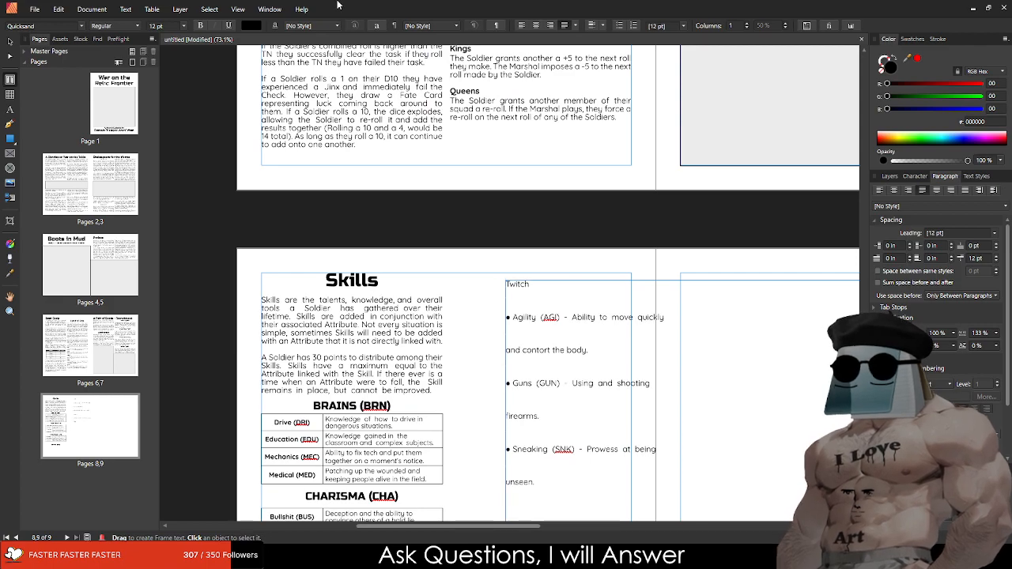
Step: Duplicate the three-row Toughness table and place the copy just below the TWITCH (TWI) heading
{"action": "left_click", "coordinate": [8, 40]}
{"action": "left_click_drag", "start_coordinate": [357, 368], "coordinate": [360, 465]}
{"action": "double_click", "coordinate": [307, 358]}
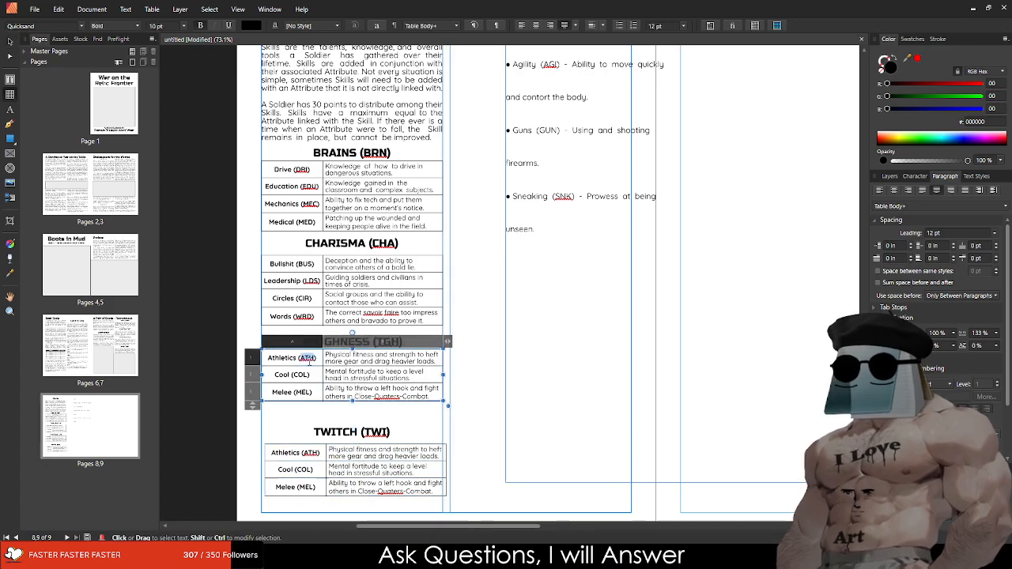
Step: Replace the first skill name in the Twitch table with "Agility (AGI)"
{"action": "scroll", "coordinate": [310, 361], "scroll_direction": "up", "scroll_amount": 4}
{"action": "scroll", "coordinate": [309, 372], "scroll_direction": "down", "scroll_amount": 3}
{"action": "triple_click", "coordinate": [292, 469]}
{"action": "type", "text": "Agility"}
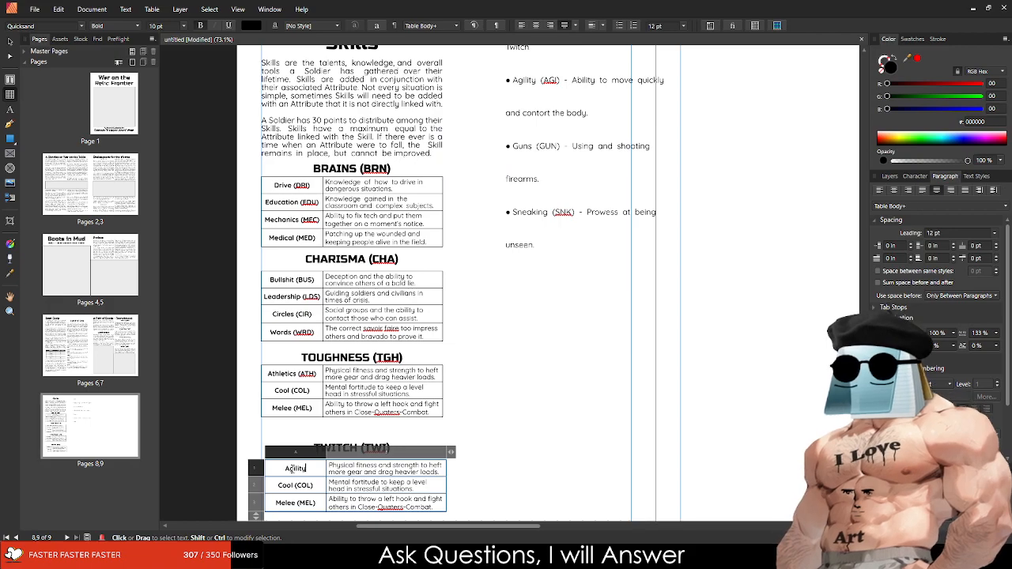
{"action": "type", "text": " (AGI)"}
{"action": "key", "text": "Tab"}
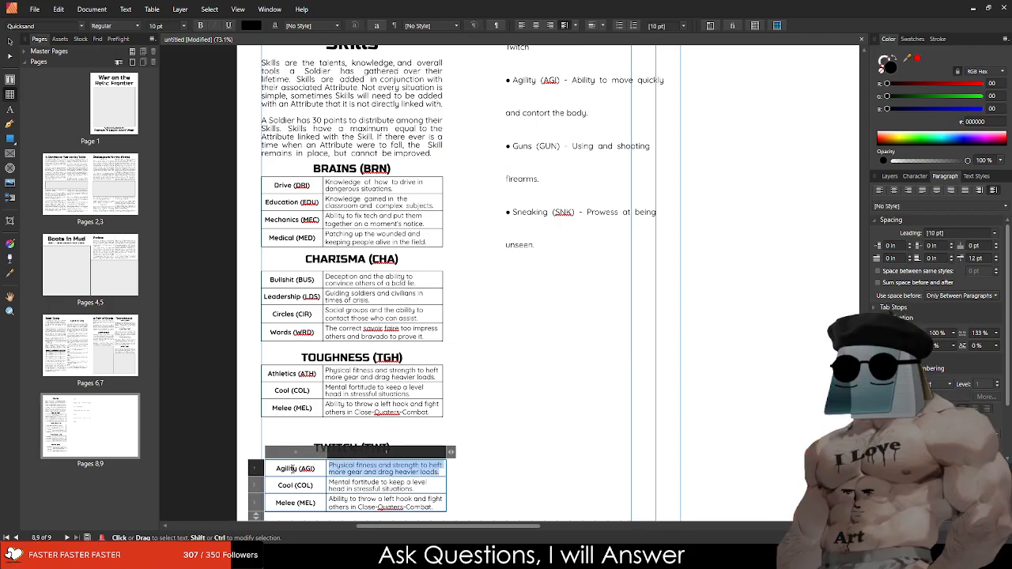
Step: Set the Agility description to "Dexterous displays and quick feet keep the living from the dead."
{"action": "type", "text": "S"}
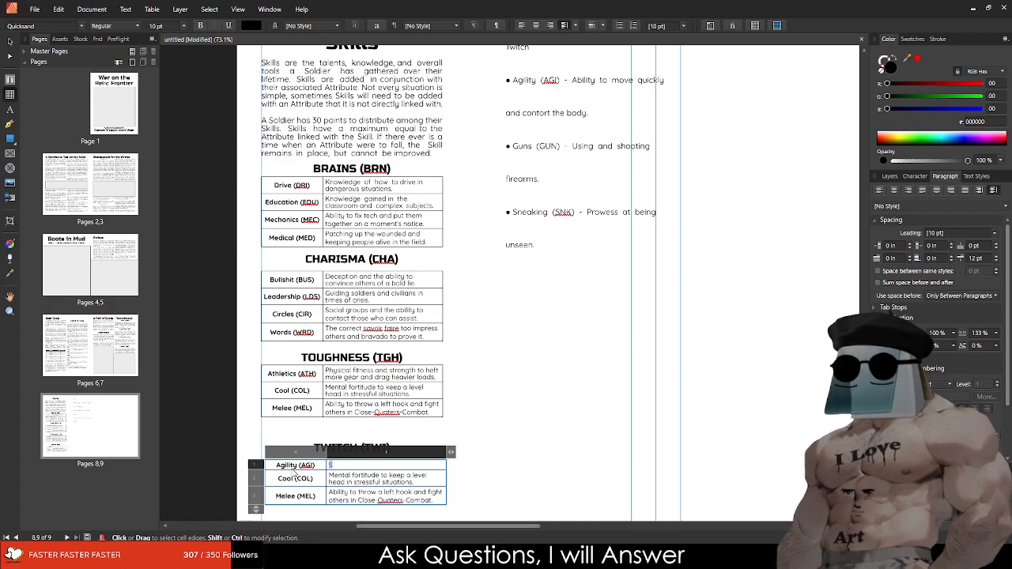
{"action": "type", "text": "peedD"}
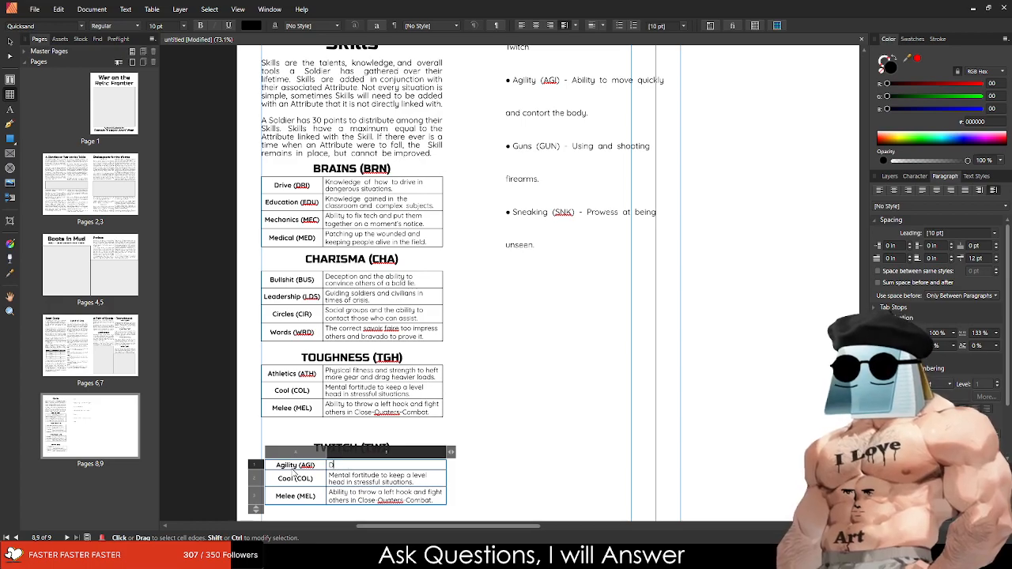
{"action": "type", "text": "exterity"}
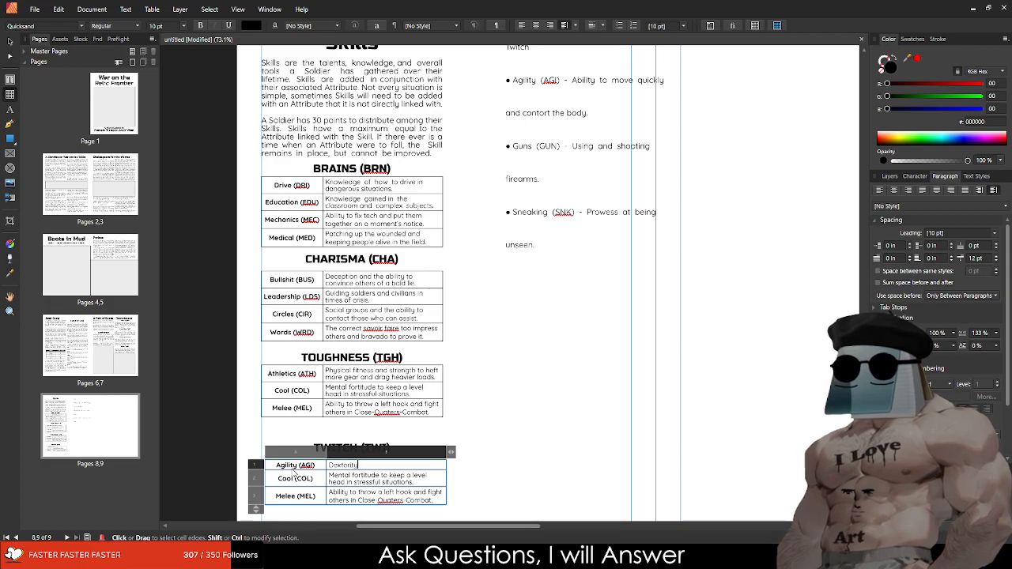
{"action": "type", "text": "ous displays and quick feet keep a"}
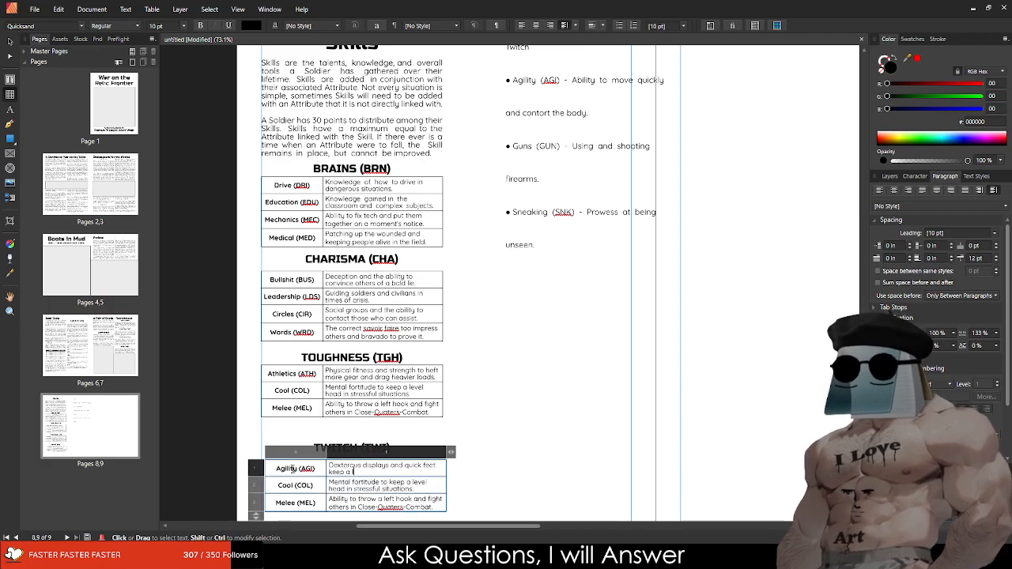
{"action": "key", "text": "BackSpace"}
{"action": "type", "text": "the living"}
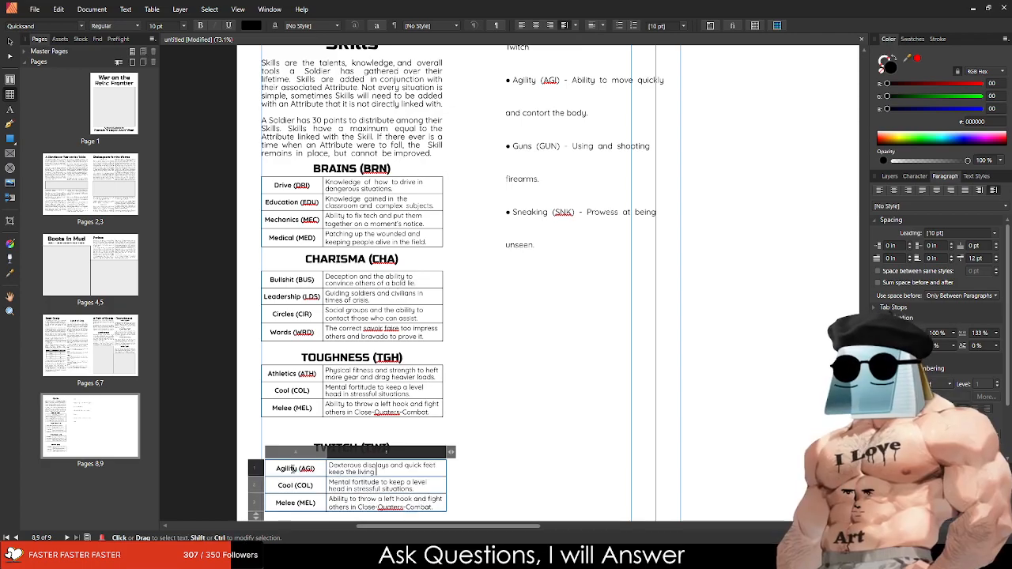
{"action": "type", "text": " from the dead."}
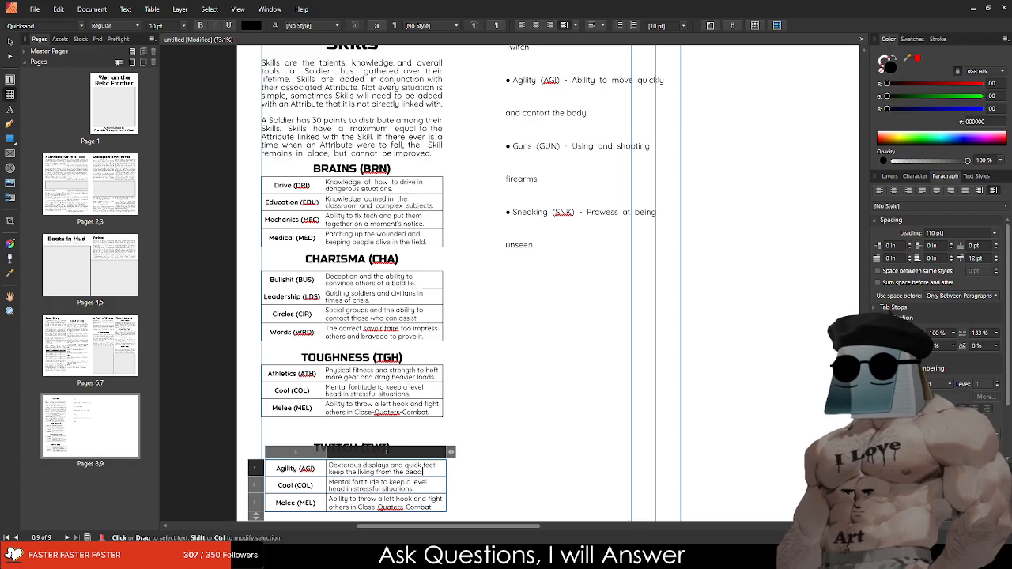
Step: Replace the second skill name in the Twitch table with "Guns (GUN)"
{"action": "key", "text": "Tab"}
{"action": "type", "text": "Guns (GUN)"}
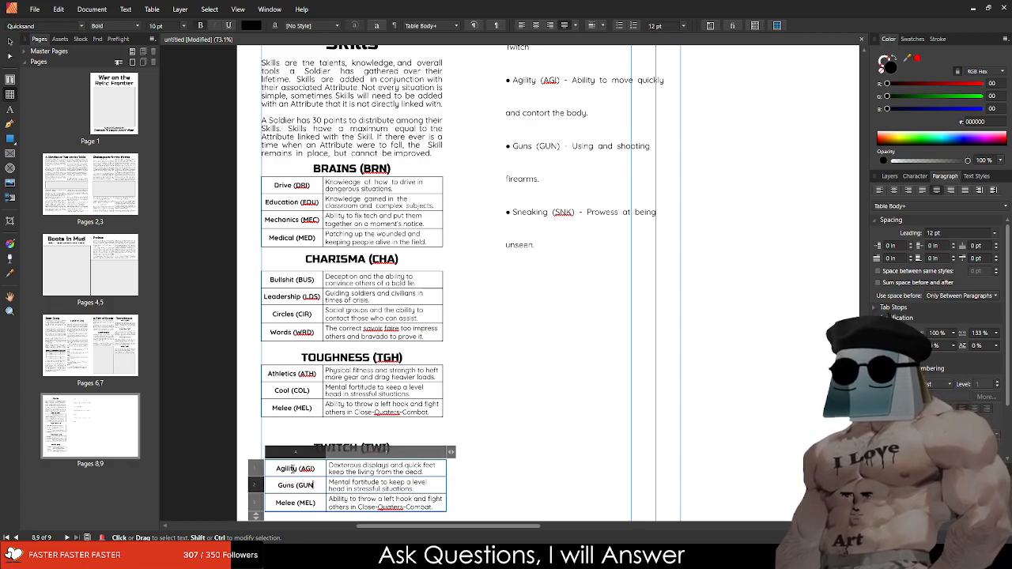
{"action": "key", "text": "Tab"}
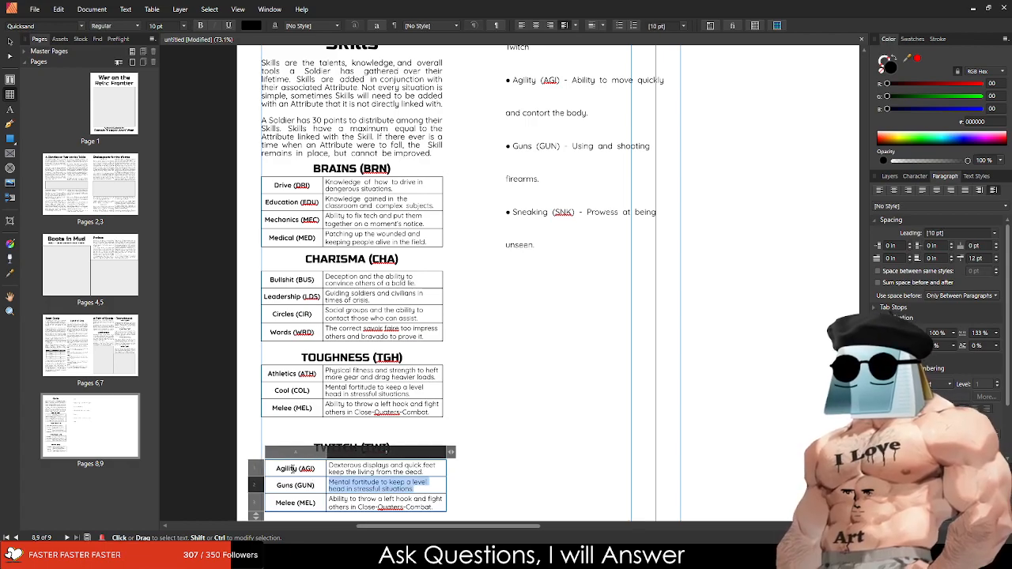
Step: Set the Guns description to "Using and shooting a firearm in the face of danger or civilian threat."
{"action": "type", "text": "Using, shooting, and maint"}
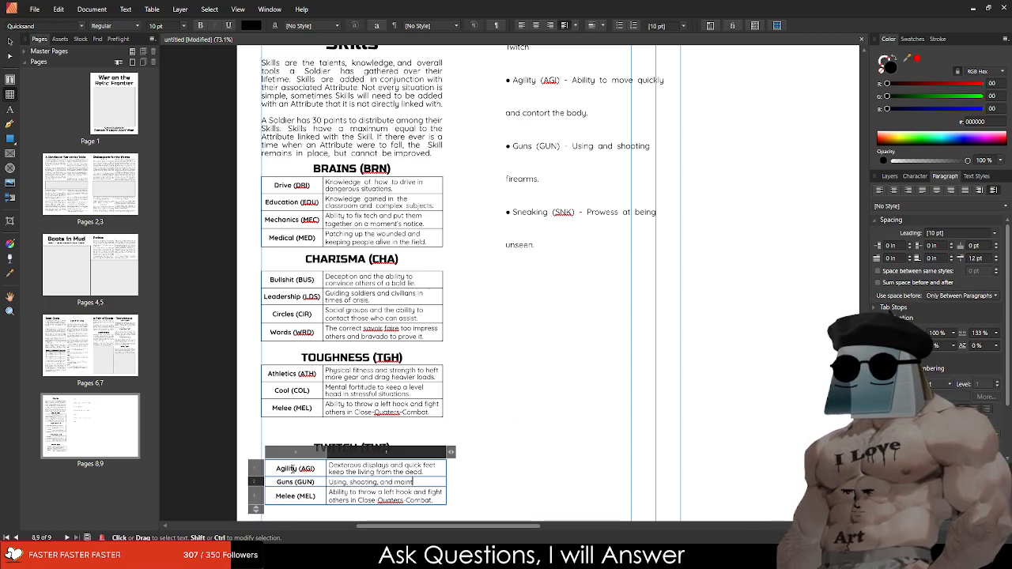
{"action": "type", "text": "aining a firearm"}
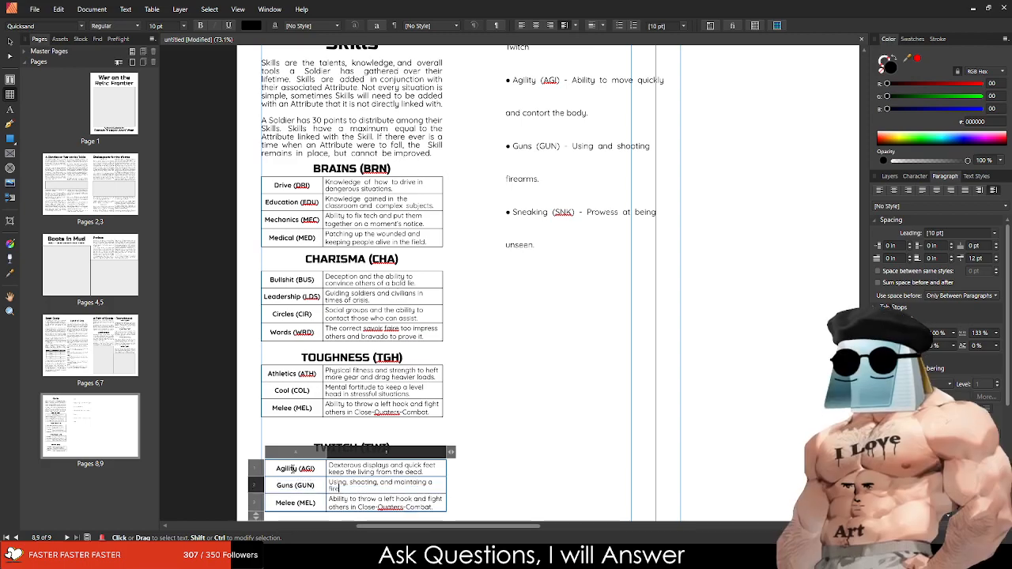
{"action": "key", "text": "BackSpace"}
{"action": "key", "text": "BackSpace"}
{"action": "key", "text": "BackSpace"}
{"action": "key", "text": "BackSpace"}
{"action": "key", "text": "BackSpace"}
{"action": "key", "text": "BackSpace"}
{"action": "key", "text": "BackSpace"}
{"action": "key", "text": "BackSpace"}
{"action": "key", "text": "BackSpace"}
{"action": "key", "text": "BackSpace"}
{"action": "key", "text": "BackSpace"}
{"action": "key", "text": "BackSpace"}
{"action": "key", "text": "BackSpace"}
{"action": "key", "text": "BackSpace"}
{"action": "key", "text": "BackSpace"}
{"action": "key", "text": "BackSpace"}
{"action": "key", "text": "BackSpace"}
{"action": "key", "text": "BackSpace"}
{"action": "key", "text": "BackSpace"}
{"action": "key", "text": "BackSpace"}
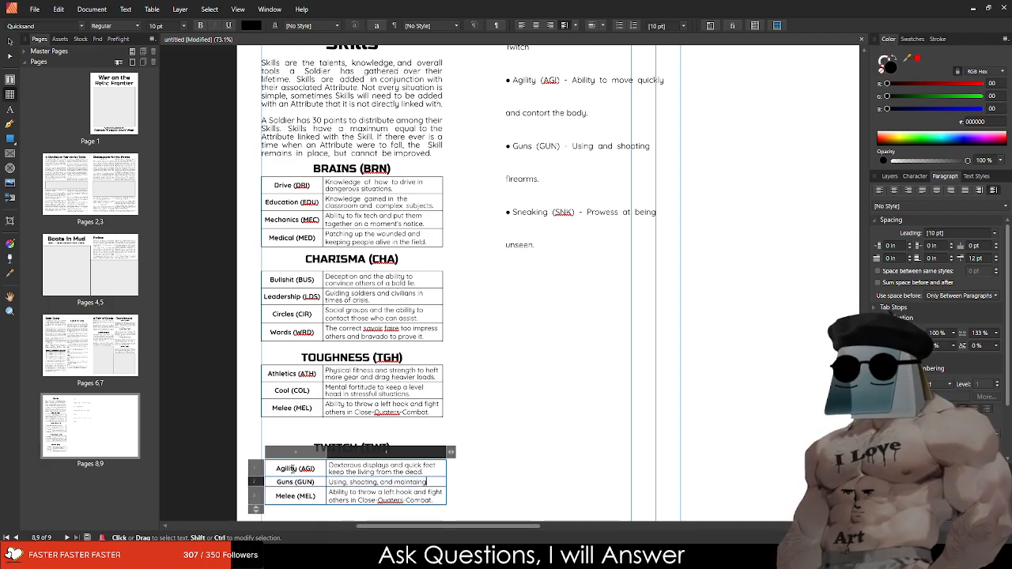
{"action": "type", "text": "and s"}
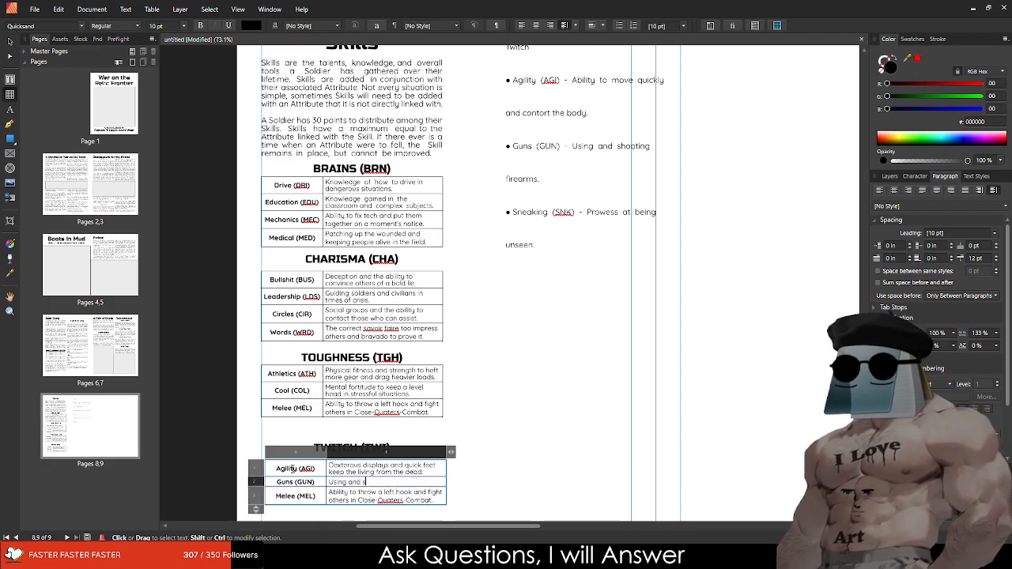
{"action": "type", "text": "hooting a firearm in the"}
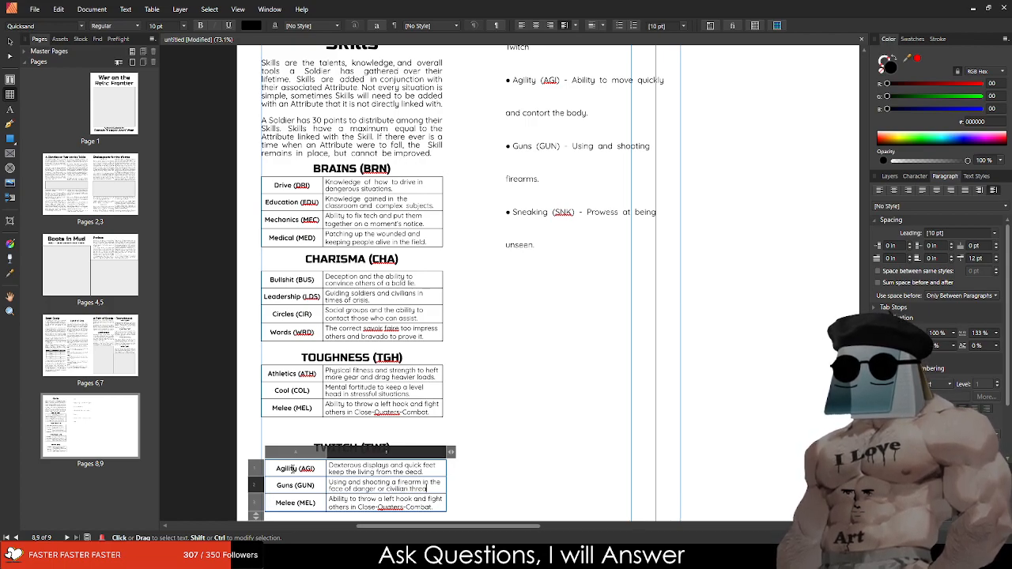
{"action": "type", "text": "t."}
Step: Name the third Twitch skill "Sneaking (SNK)" and describe it as "The unseen prowess of getting to where they really shouldn't be."
{"action": "key", "text": "Tab"}
{"action": "type", "text": "Sneaking"}
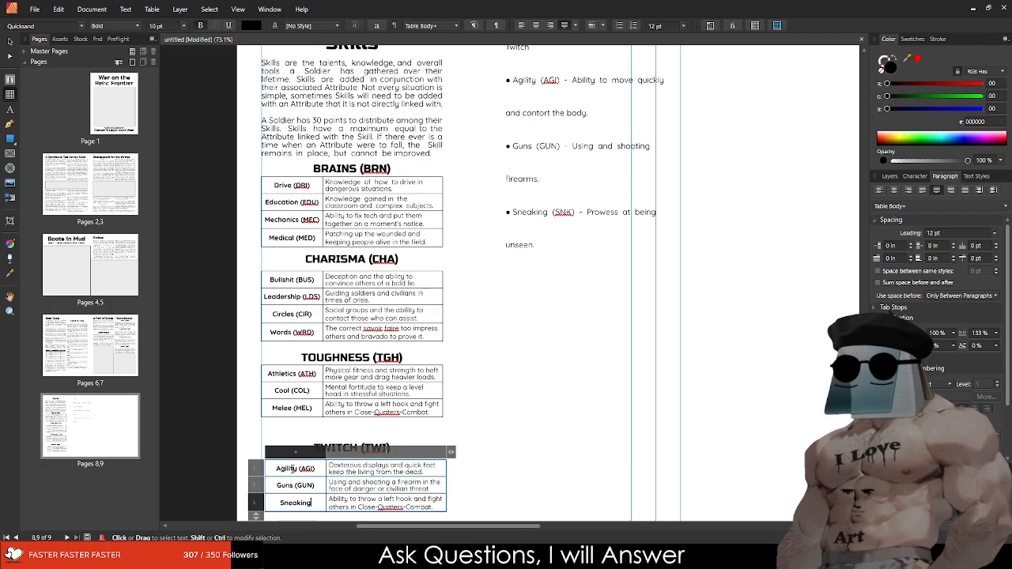
{"action": "type", "text": " (SNK)"}
{"action": "key", "text": "Tab"}
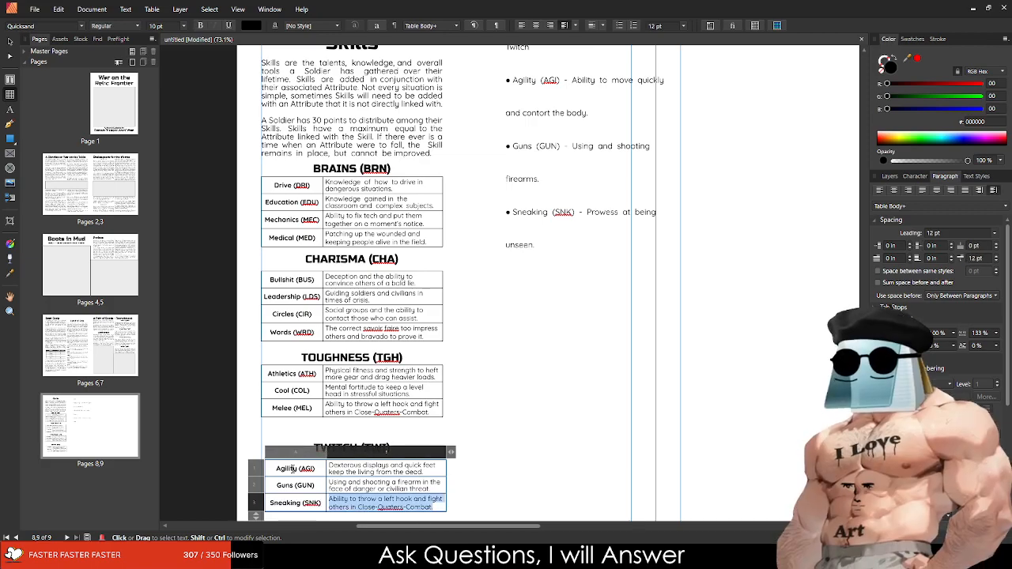
{"action": "type", "text": "The unseen prow"}
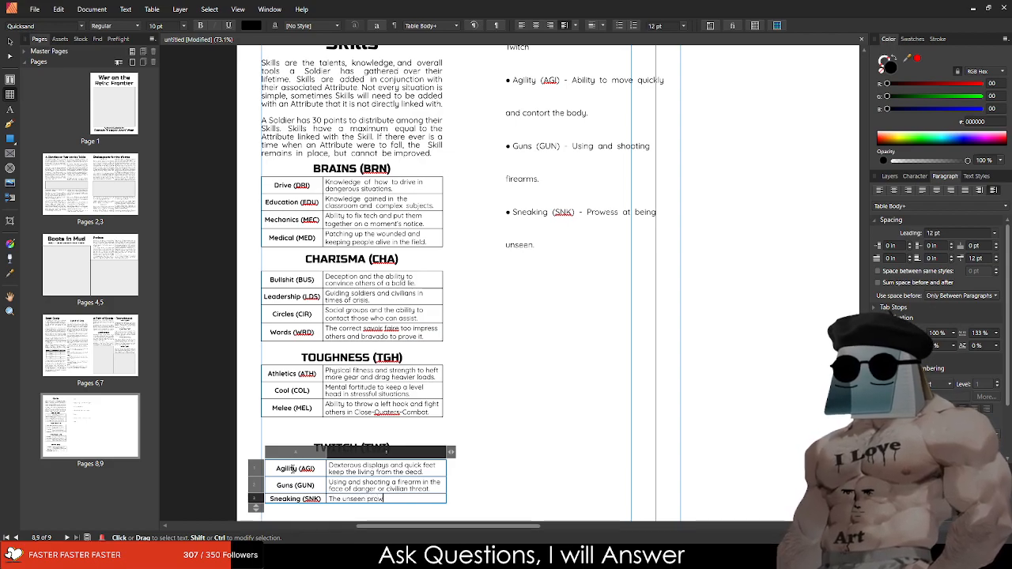
{"action": "type", "text": "ess of getting to where they really shouldn't be."}
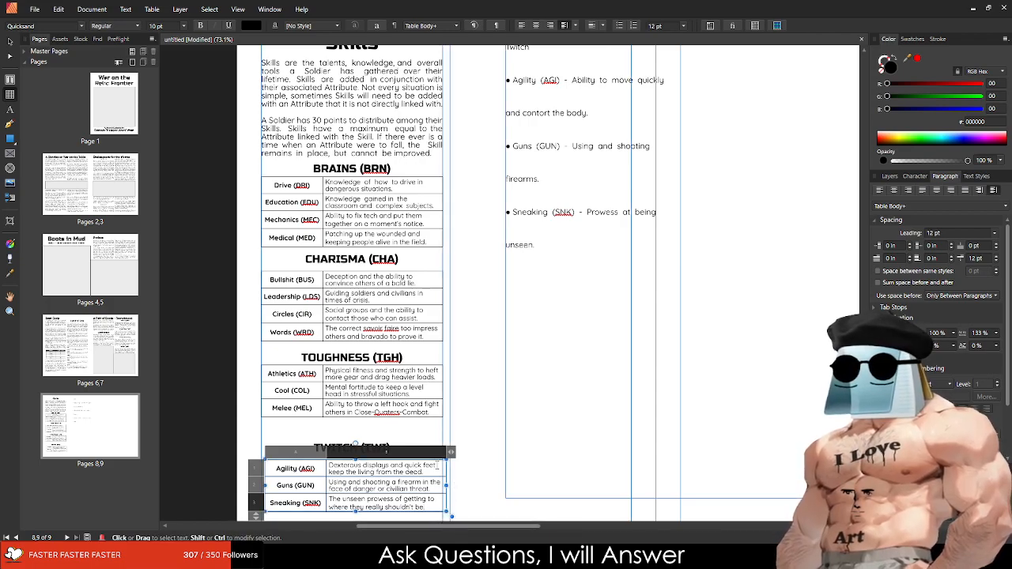
{"action": "left_click", "coordinate": [469, 429]}
{"action": "key", "text": "Escape"}
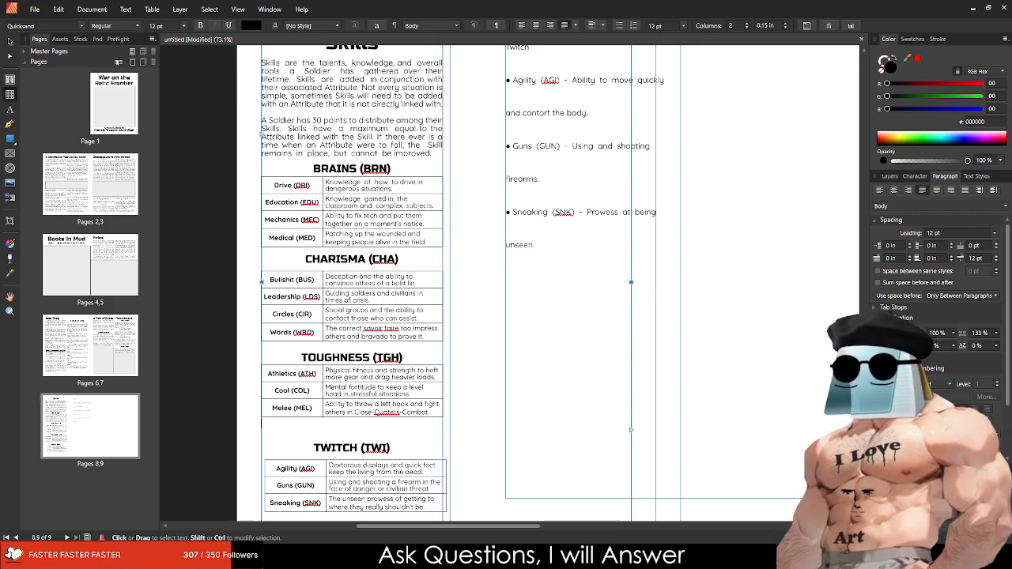
Step: Delete all the remaining Twitch notes, including the Agility, Guns and Sneaking entries, from the pasted notes frame
{"action": "left_click_drag", "start_coordinate": [282, 280], "coordinate": [291, 281]}
{"action": "left_click", "coordinate": [513, 261]}
{"action": "key", "text": "ctrl+a"}
{"action": "scroll", "coordinate": [611, 251], "scroll_direction": "up", "scroll_amount": 1}
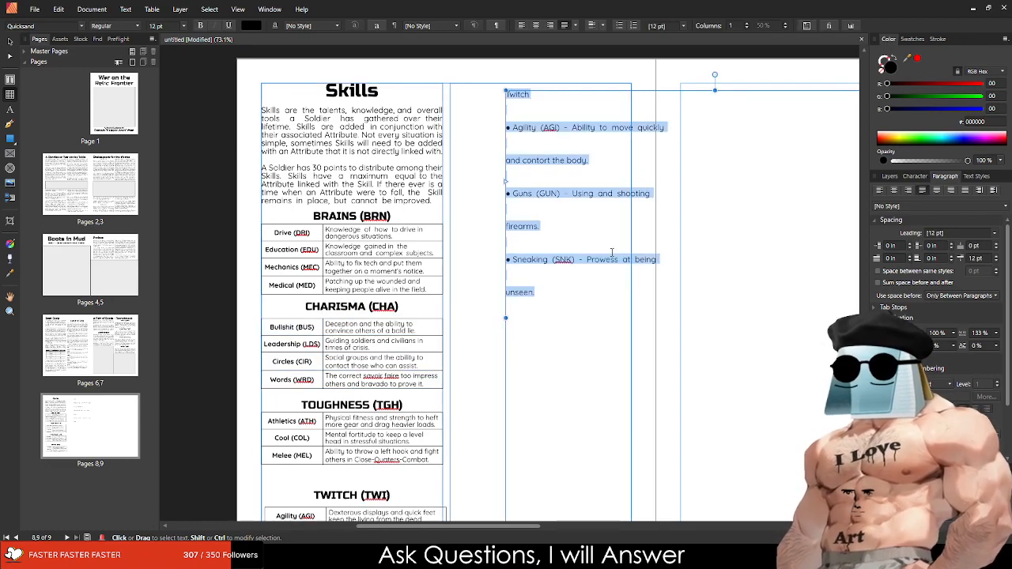
{"action": "key", "text": "Delete"}
{"action": "key", "text": "Escape"}
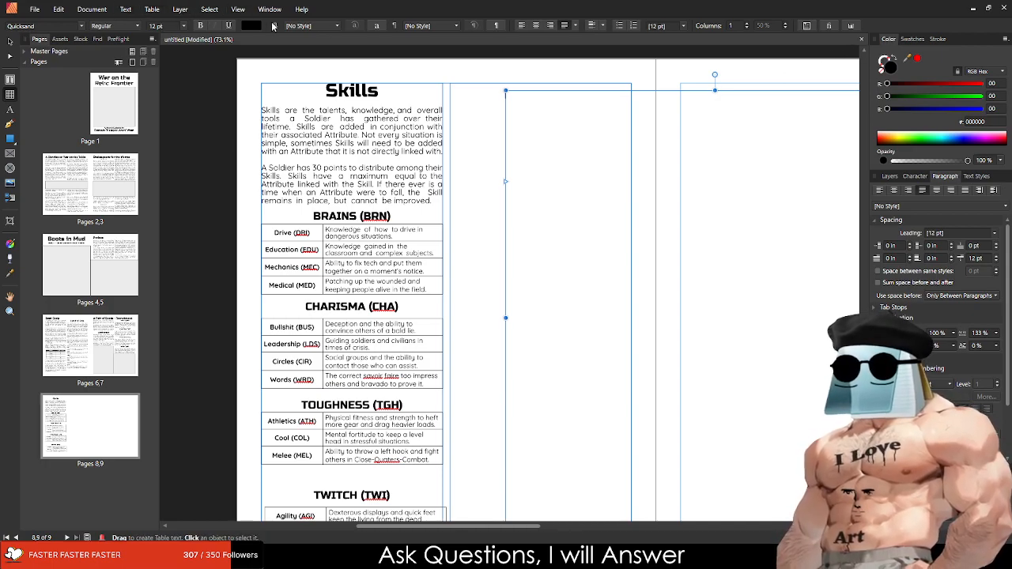
{"action": "left_click", "coordinate": [10, 43]}
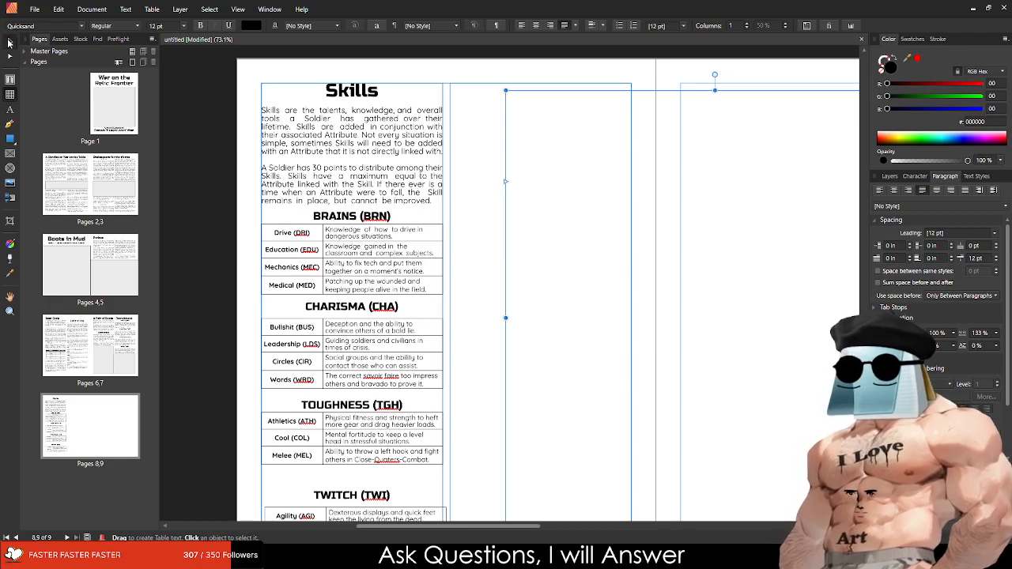
{"action": "left_click", "coordinate": [551, 184]}
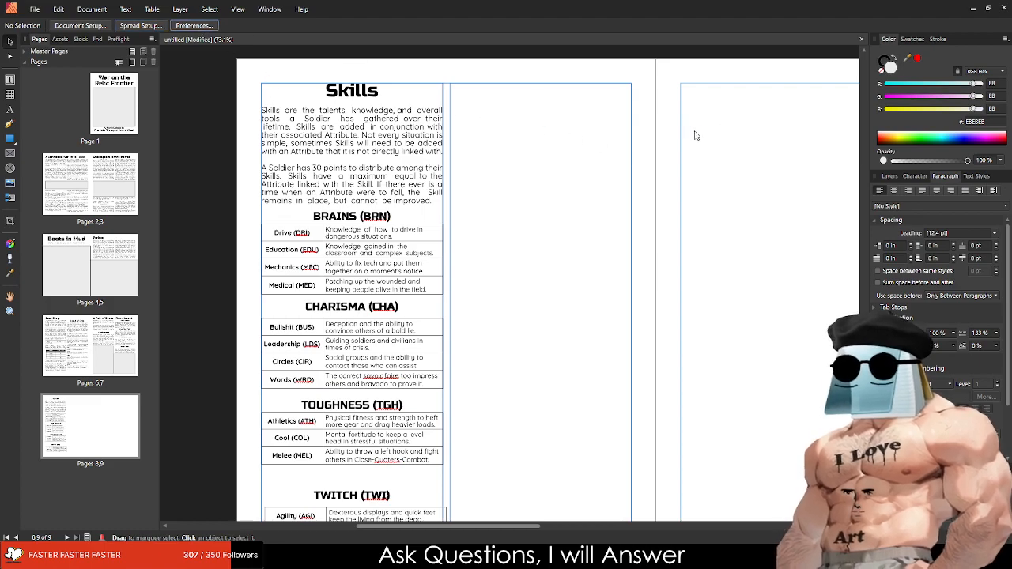
Step: Shorten the two-column Skills text frame so it ends just below the introductory paragraphs
{"action": "scroll", "coordinate": [574, 330], "scroll_direction": "down", "scroll_amount": 2}
{"action": "scroll", "coordinate": [515, 316], "scroll_direction": "up", "scroll_amount": 1}
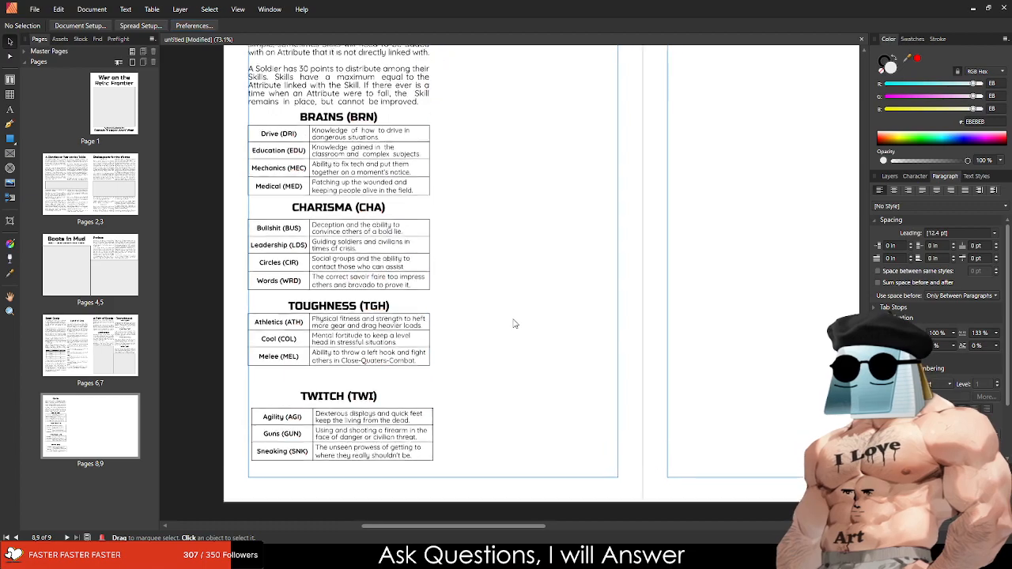
{"action": "scroll", "coordinate": [562, 350], "scroll_direction": "left", "scroll_amount": 2}
{"action": "scroll", "coordinate": [509, 330], "scroll_direction": "up", "scroll_amount": 1}
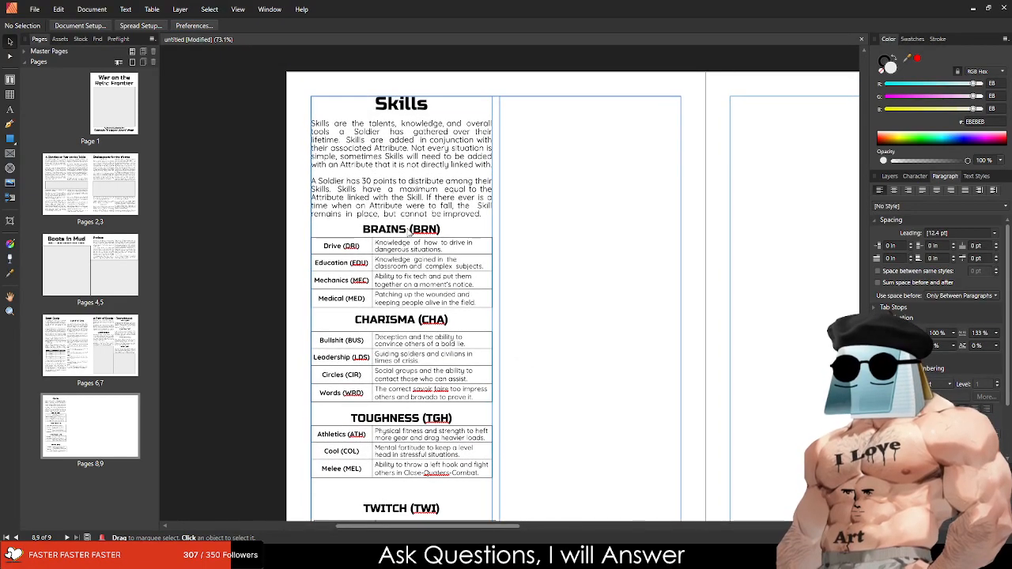
{"action": "left_click", "coordinate": [427, 203]}
{"action": "scroll", "coordinate": [357, 263], "scroll_direction": "up", "scroll_amount": 1}
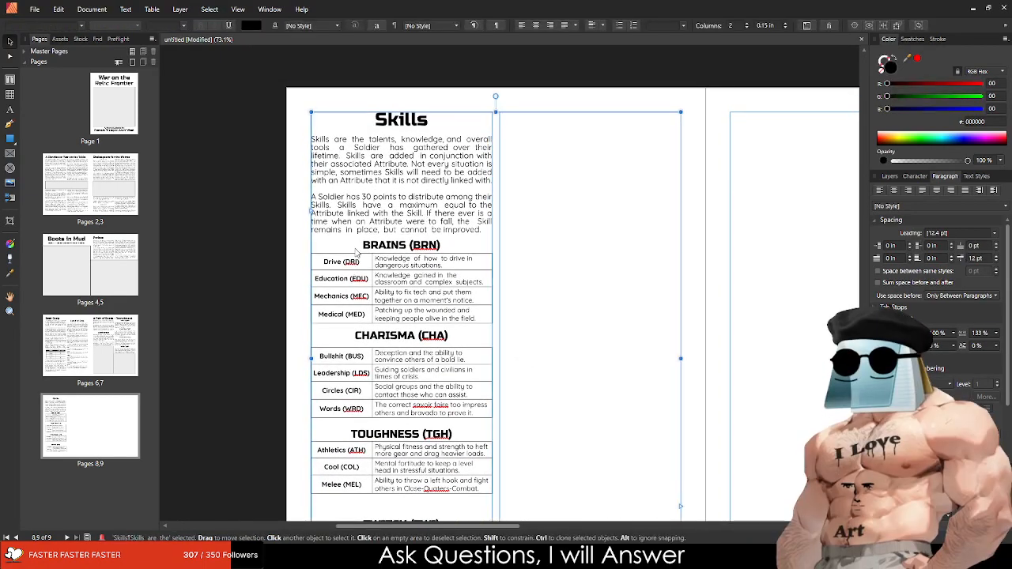
{"action": "scroll", "coordinate": [383, 480], "scroll_direction": "down", "scroll_amount": 3}
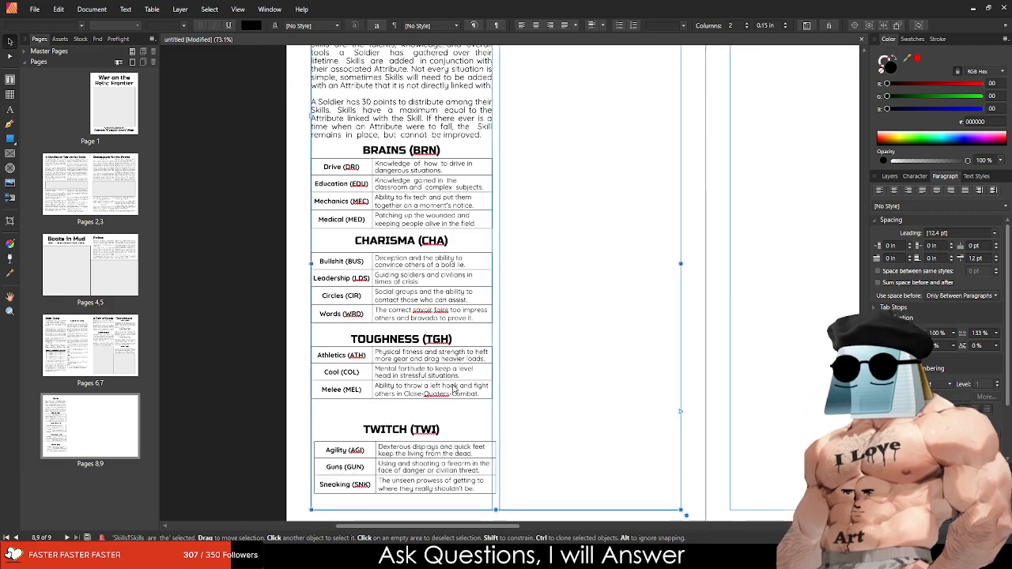
{"action": "scroll", "coordinate": [443, 356], "scroll_direction": "down", "scroll_amount": 1}
{"action": "left_click_drag", "start_coordinate": [487, 484], "coordinate": [484, 192]}
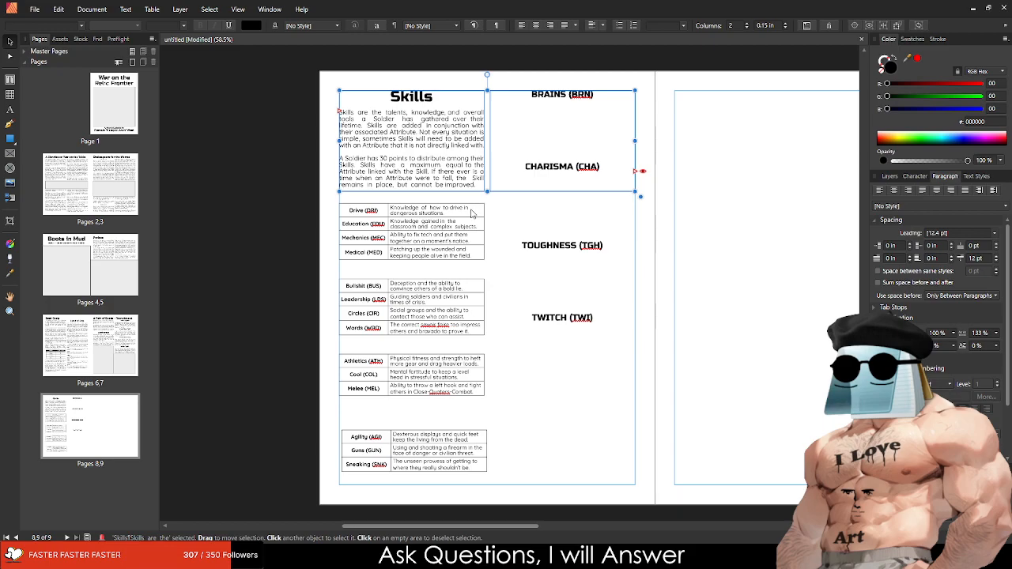
Step: Move the Brains, Charisma, Toughness and Twitch skill tables onto the facing page, stacked in that order
{"action": "left_click", "coordinate": [447, 209]}
{"action": "left_click_drag", "start_coordinate": [424, 212], "coordinate": [780, 170]}
{"action": "left_click_drag", "start_coordinate": [419, 294], "coordinate": [773, 237]}
{"action": "left_click_drag", "start_coordinate": [406, 383], "coordinate": [770, 309]}
{"action": "left_click_drag", "start_coordinate": [431, 473], "coordinate": [784, 376]}
{"action": "left_click", "coordinate": [777, 461]}
Step: Try to left-align the text of the entire Brains skill table, and undo the change
{"action": "left_click_drag", "start_coordinate": [746, 419], "coordinate": [533, 414]}
{"action": "scroll", "coordinate": [616, 173], "scroll_direction": "up", "scroll_amount": 3}
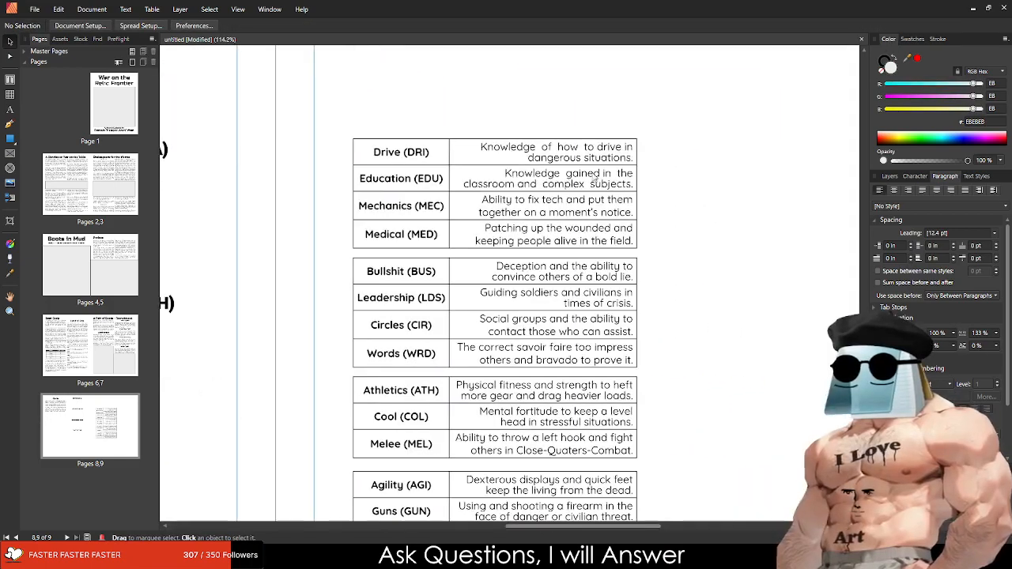
{"action": "left_click", "coordinate": [550, 181]}
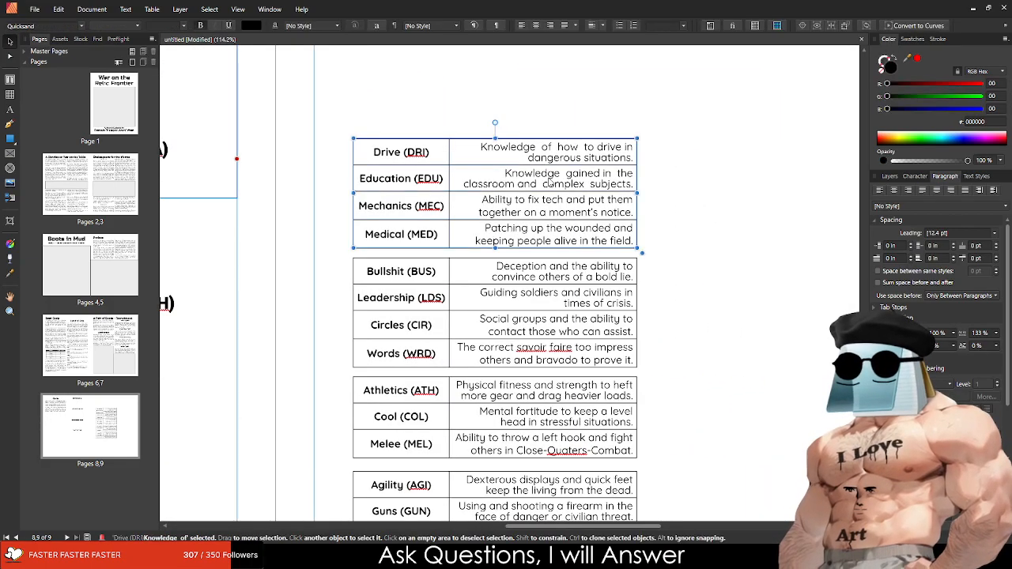
{"action": "left_click", "coordinate": [522, 25]}
{"action": "key", "text": "ctrl+z"}
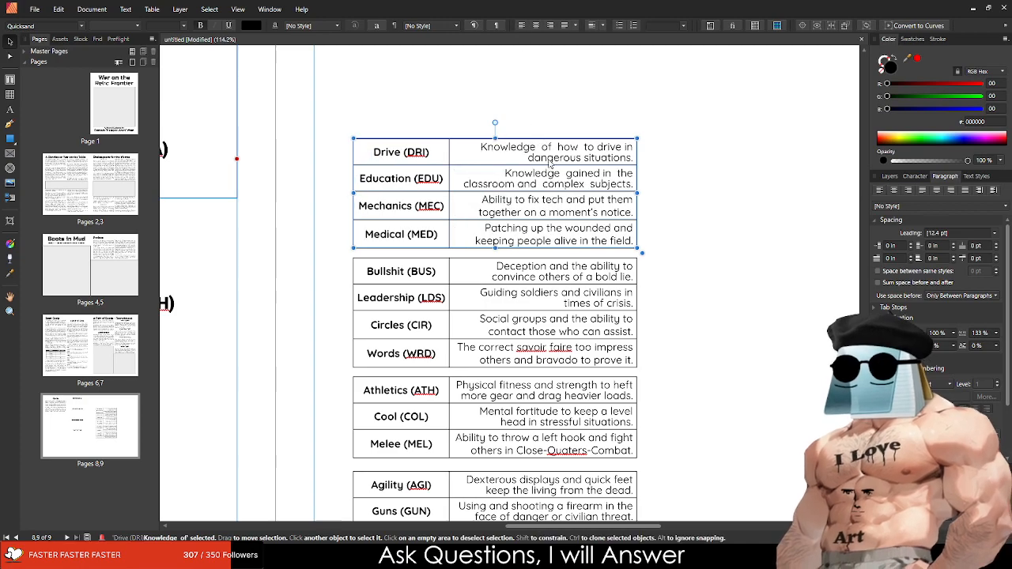
Step: Left-align the descriptions in the second column of the Brains skill table
{"action": "double_click", "coordinate": [548, 184]}
{"action": "left_click_drag", "start_coordinate": [546, 152], "coordinate": [589, 242]}
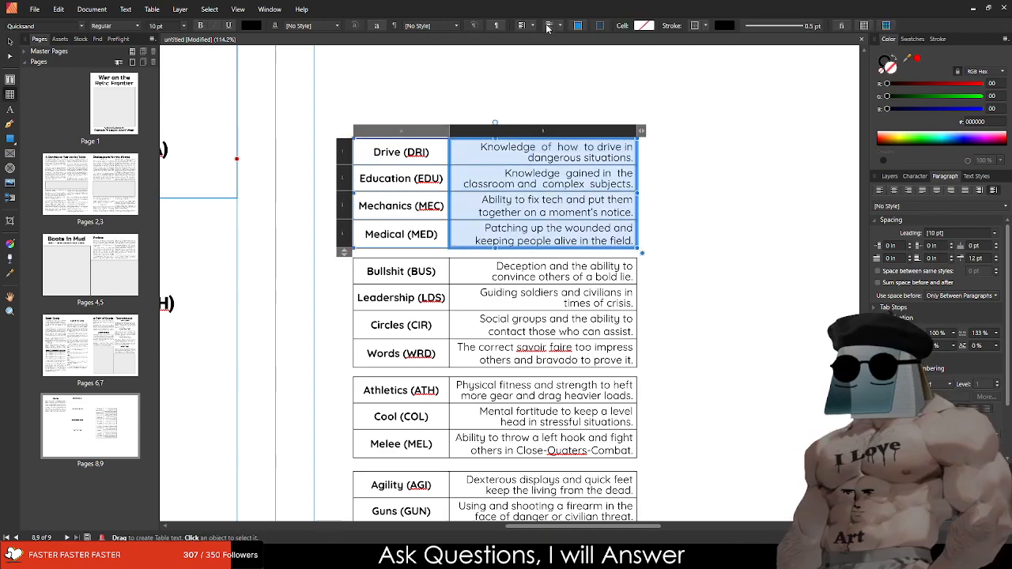
{"action": "left_click", "coordinate": [520, 27]}
{"action": "left_click", "coordinate": [520, 26]}
{"action": "left_click", "coordinate": [520, 26]}
{"action": "left_click", "coordinate": [519, 26]}
{"action": "left_click", "coordinate": [520, 26]}
{"action": "left_click", "coordinate": [520, 26]}
{"action": "left_click", "coordinate": [520, 27]}
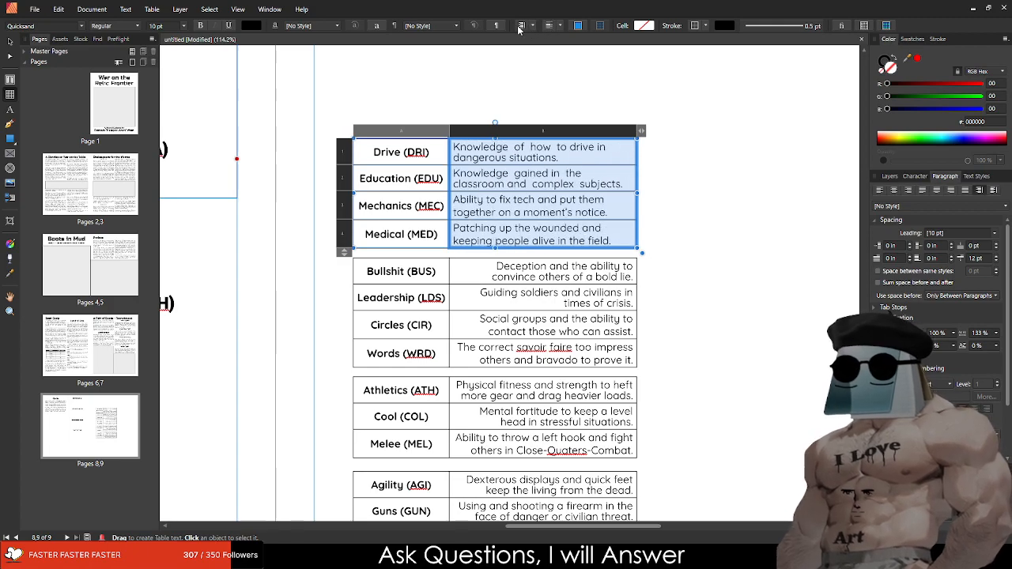
{"action": "left_click", "coordinate": [520, 28]}
{"action": "scroll", "coordinate": [542, 91], "scroll_direction": "down", "scroll_amount": 1}
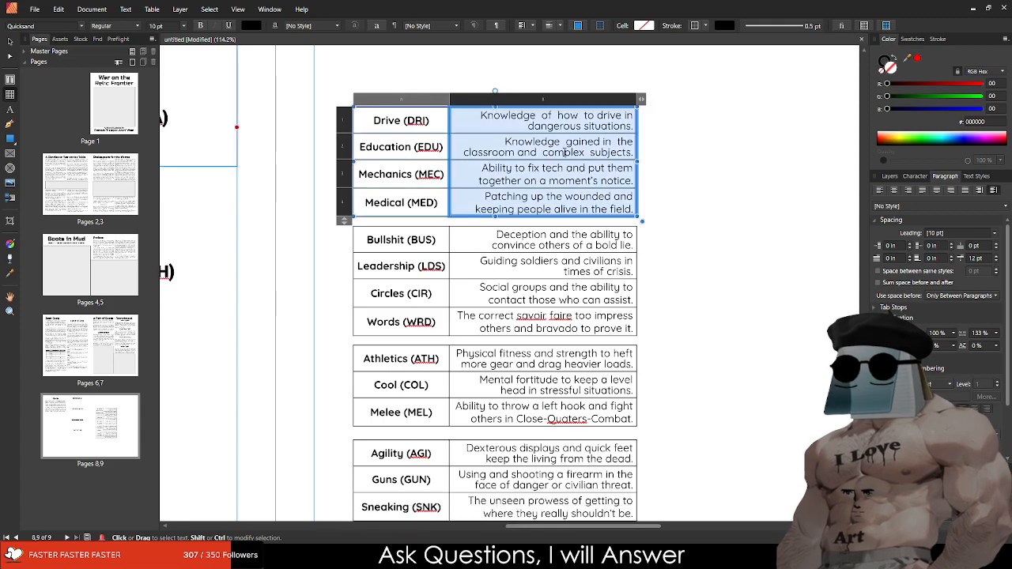
{"action": "left_click", "coordinate": [532, 27]}
{"action": "left_click", "coordinate": [532, 27]}
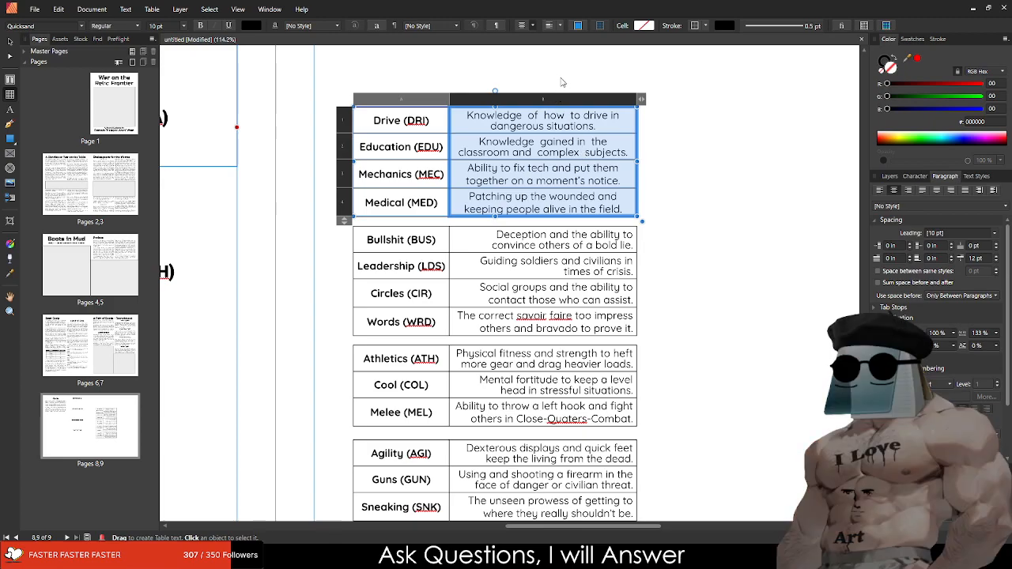
{"action": "key", "text": "ctrl+z"}
Step: Left-align the description columns of the Charisma, Toughness and Twitch skill tables
{"action": "left_click_drag", "start_coordinate": [528, 237], "coordinate": [577, 326]}
{"action": "left_click", "coordinate": [519, 26]}
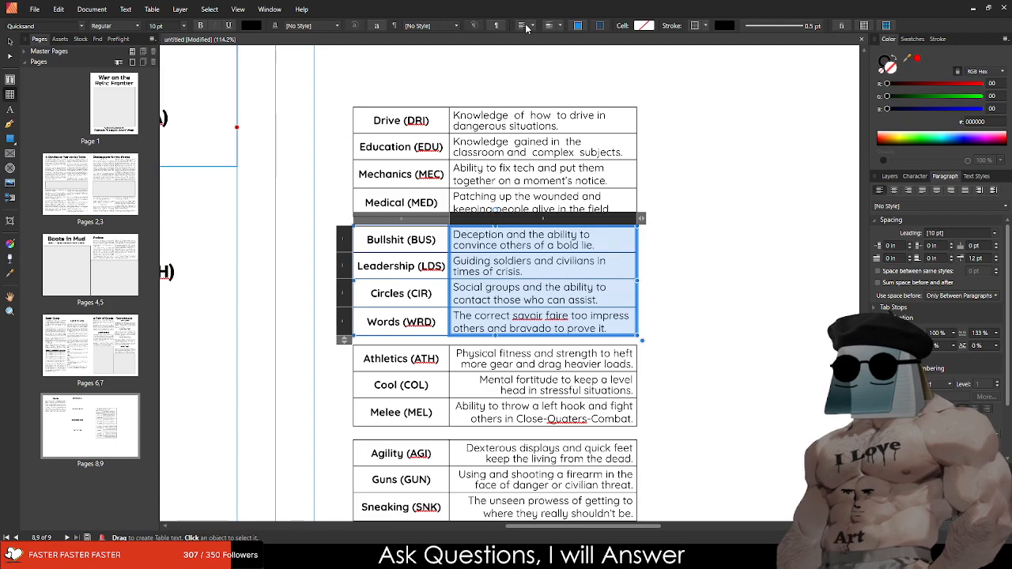
{"action": "scroll", "coordinate": [515, 237], "scroll_direction": "down", "scroll_amount": 1}
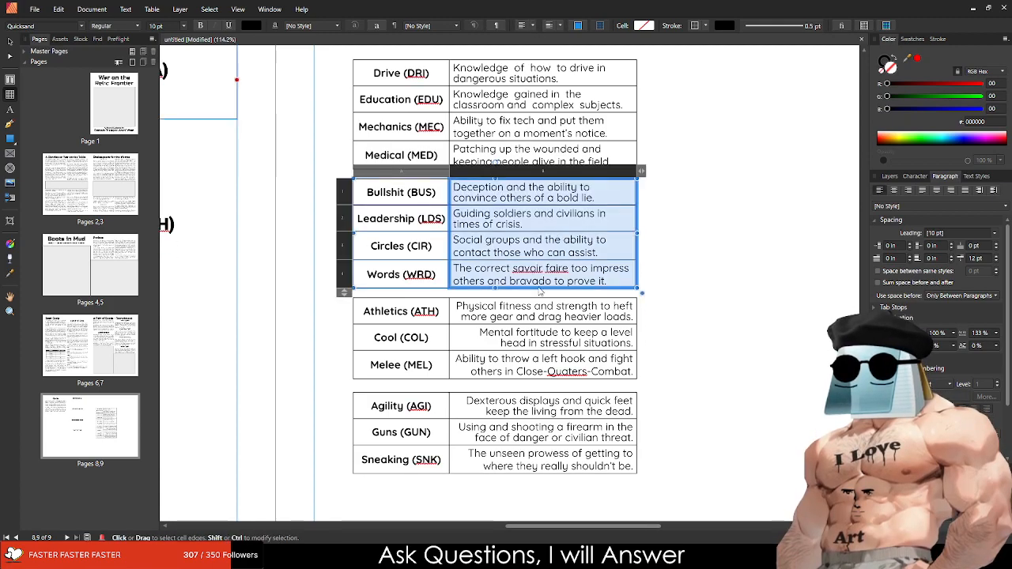
{"action": "left_click_drag", "start_coordinate": [522, 309], "coordinate": [577, 368]}
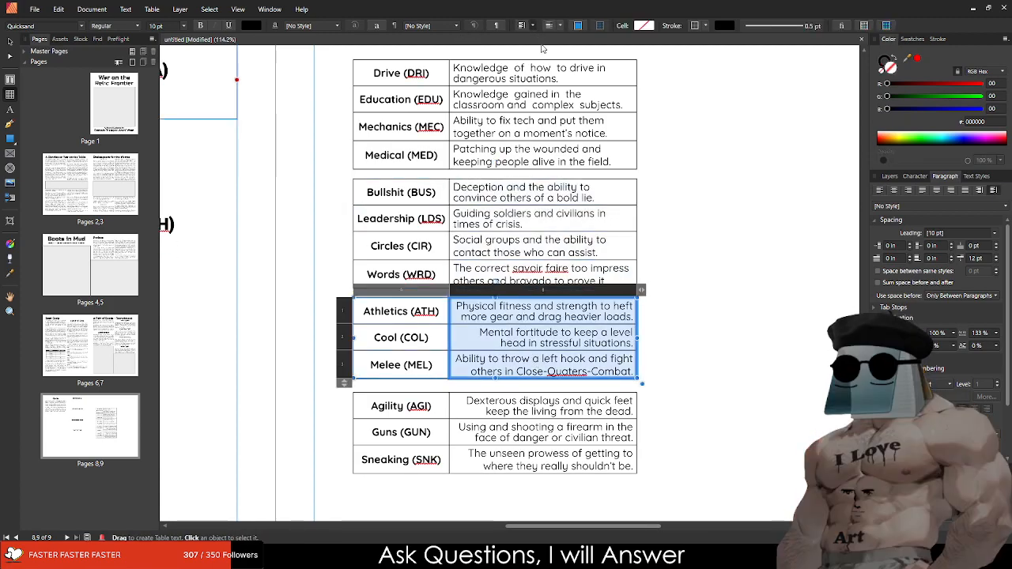
{"action": "left_click", "coordinate": [521, 25]}
{"action": "scroll", "coordinate": [531, 342], "scroll_direction": "down", "scroll_amount": 1}
{"action": "left_click_drag", "start_coordinate": [506, 356], "coordinate": [553, 415]}
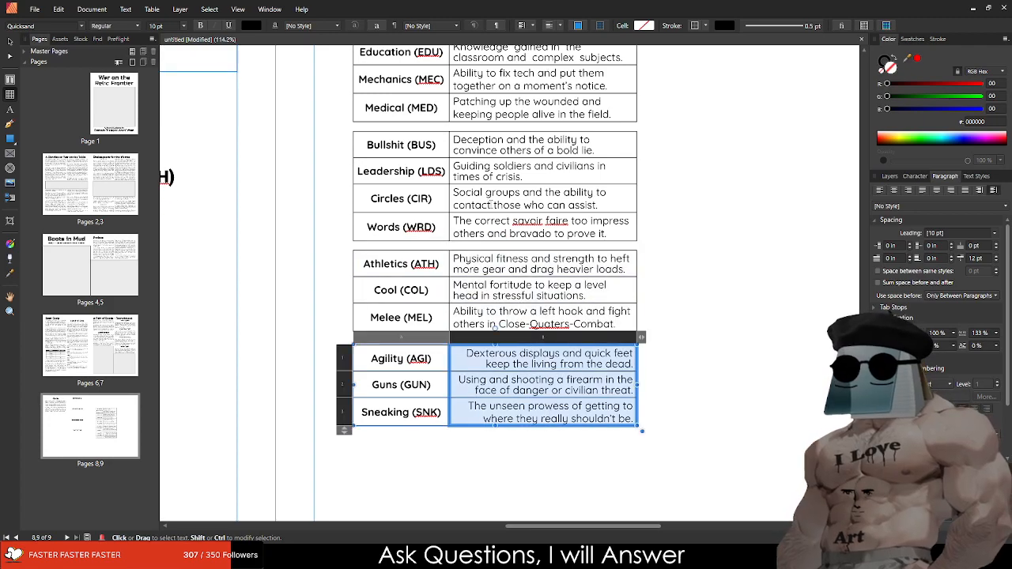
{"action": "left_click", "coordinate": [524, 26]}
{"action": "left_click", "coordinate": [696, 370]}
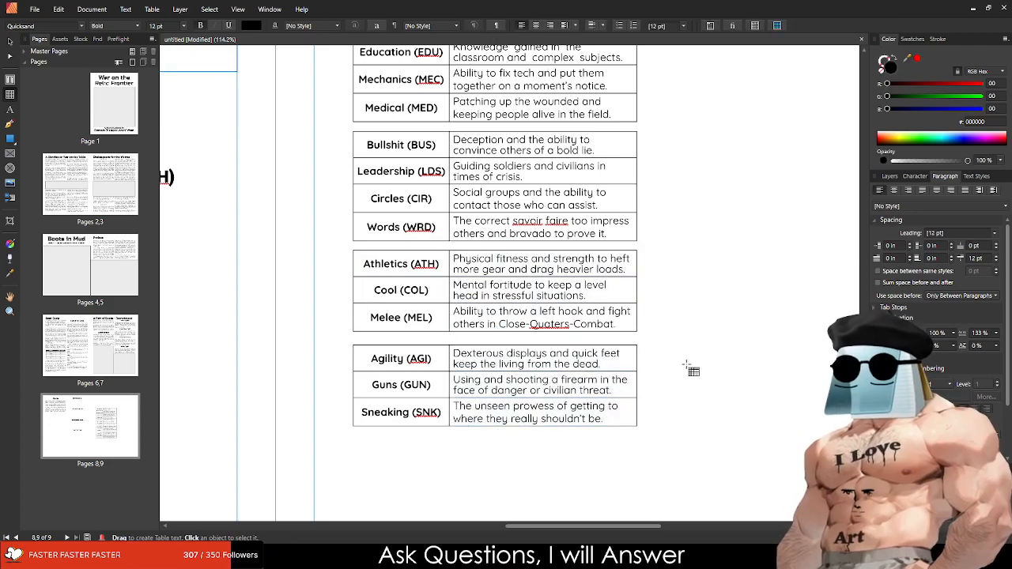
Step: Cut the BRAINS (BRN) heading from the second column of the Skills text frame
{"action": "scroll", "coordinate": [648, 332], "scroll_direction": "down", "scroll_amount": 6}
{"action": "scroll", "coordinate": [489, 271], "scroll_direction": "up", "scroll_amount": 4}
{"action": "left_click", "coordinate": [478, 107]}
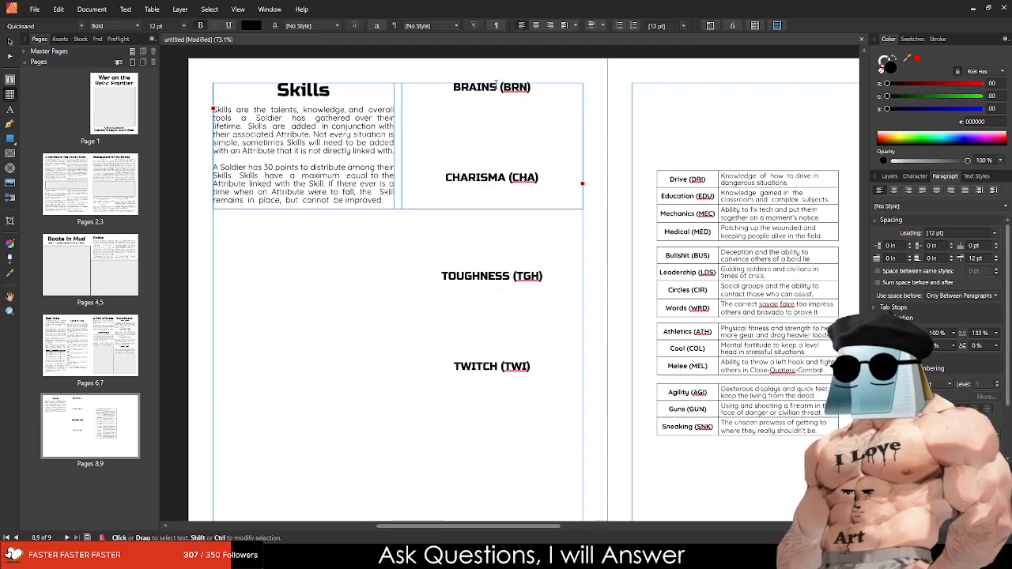
{"action": "triple_click", "coordinate": [496, 86]}
{"action": "key", "text": "ctrl+c"}
{"action": "key", "text": "BackSpace"}
Step: Try to paste the BRAINS (BRN) heading into the end of the Skills intro text, and undo the paste
{"action": "left_click", "coordinate": [245, 200]}
{"action": "key", "text": "ctrl+v"}
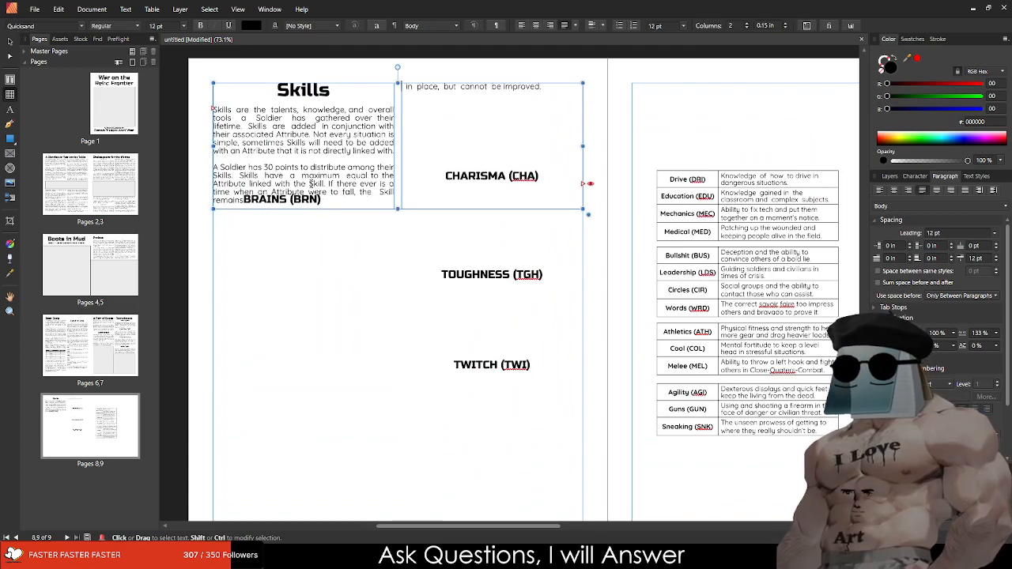
{"action": "key", "text": "Escape"}
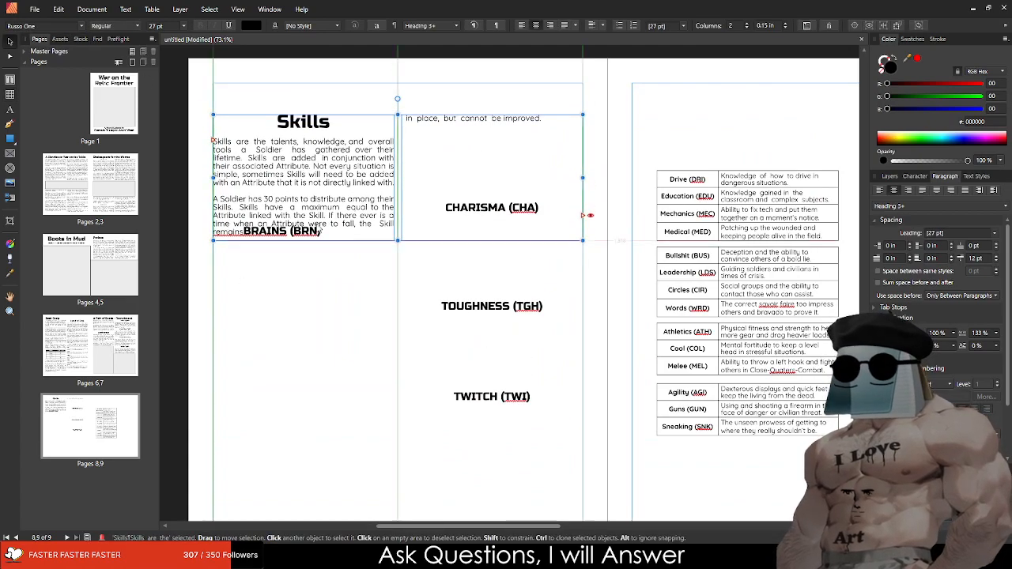
{"action": "key", "text": "ctrl+z"}
{"action": "key", "text": "t"}
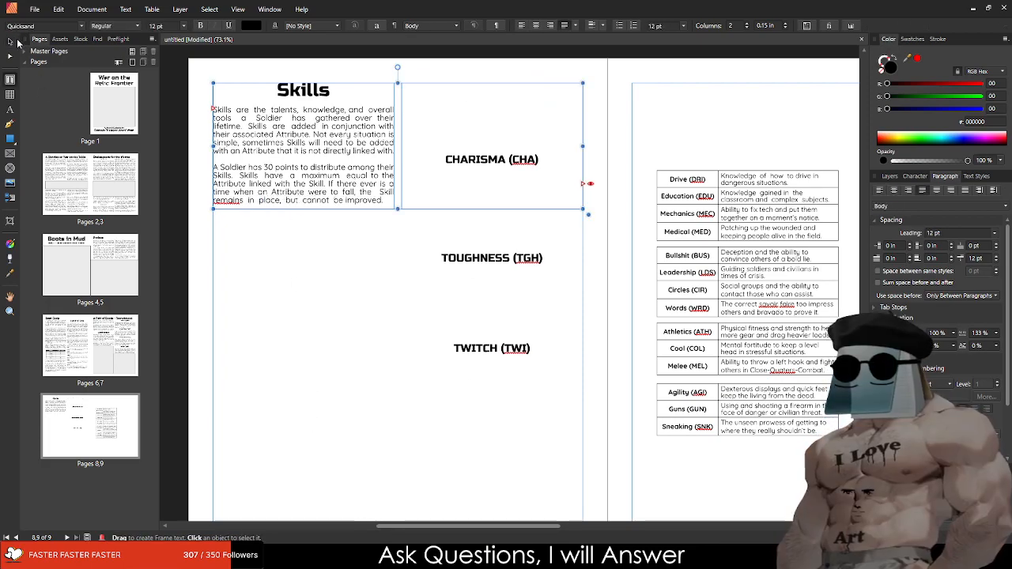
{"action": "key", "text": "Escape"}
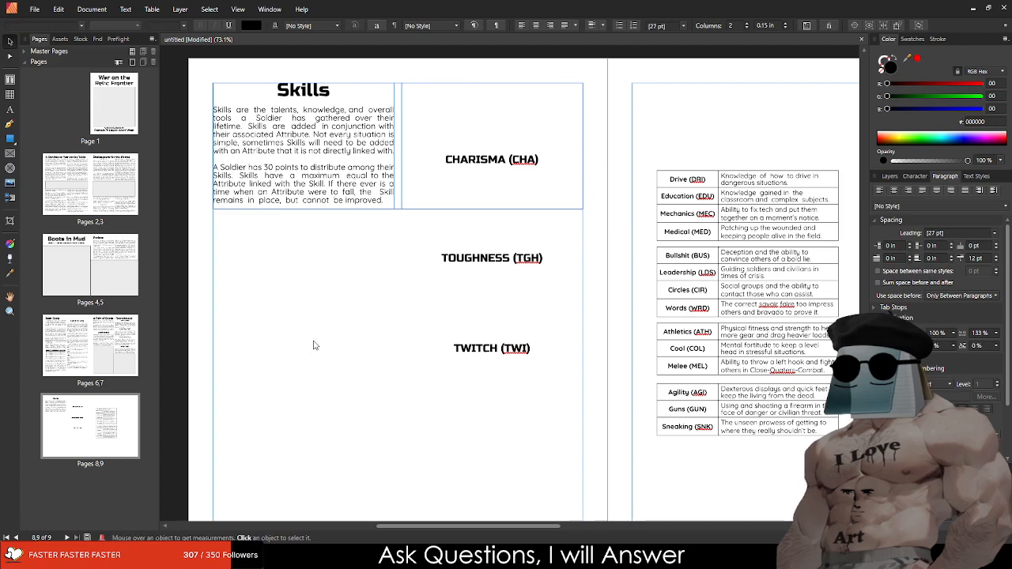
Step: Try pasting the BRAINS (BRN) heading onto the page again, and undo the accidental move of the Skills text frame
{"action": "key", "text": "ctrl+v"}
{"action": "left_click_drag", "start_coordinate": [478, 369], "coordinate": [431, 378]}
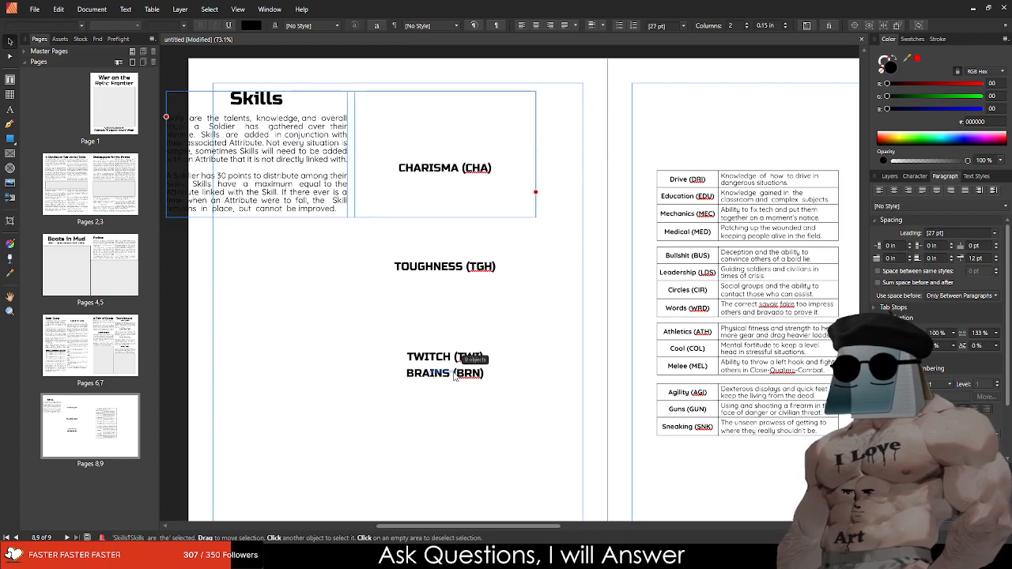
{"action": "key", "text": "ctrl+z"}
Step: Paste the BRAINS (BRN) heading as its own text frame, place it below the Skills intro and fit it to the column width
{"action": "scroll", "coordinate": [435, 379], "scroll_direction": "down", "scroll_amount": 5}
{"action": "scroll", "coordinate": [441, 387], "scroll_direction": "down", "scroll_amount": 4}
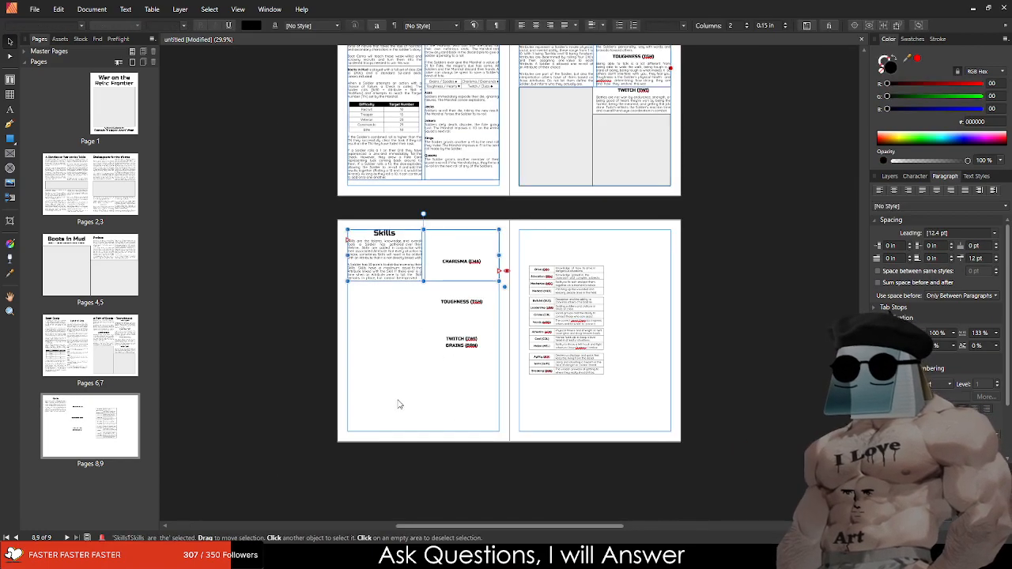
{"action": "left_click", "coordinate": [367, 466]}
{"action": "key", "text": "ctrl+v"}
{"action": "left_click_drag", "start_coordinate": [594, 275], "coordinate": [480, 329]}
{"action": "scroll", "coordinate": [392, 338], "scroll_direction": "up", "scroll_amount": 5}
{"action": "left_click_drag", "start_coordinate": [378, 492], "coordinate": [402, 194]}
{"action": "scroll", "coordinate": [477, 169], "scroll_direction": "up", "scroll_amount": 5}
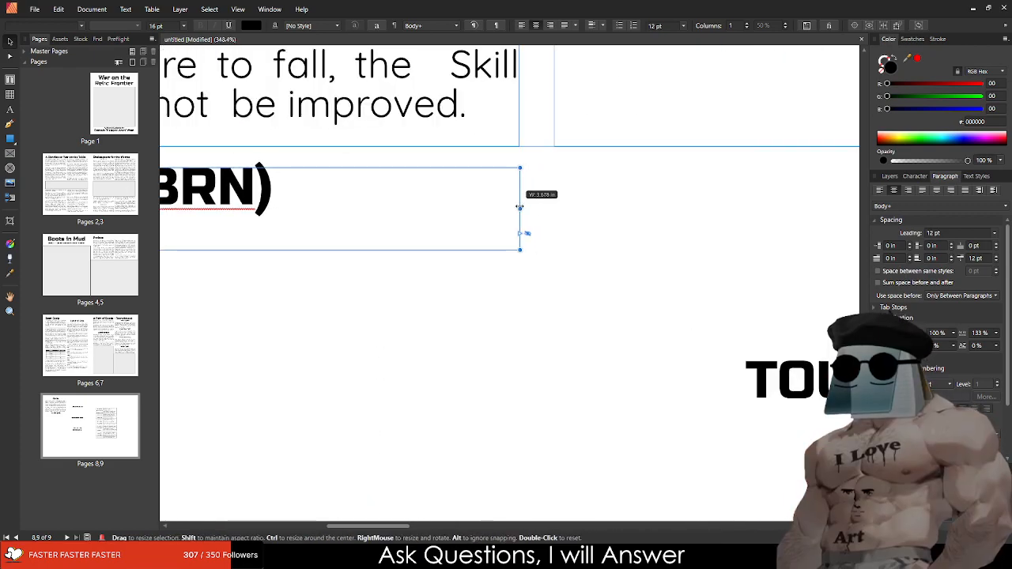
{"action": "scroll", "coordinate": [524, 208], "scroll_direction": "down", "scroll_amount": 7}
{"action": "scroll", "coordinate": [354, 222], "scroll_direction": "up", "scroll_amount": 3}
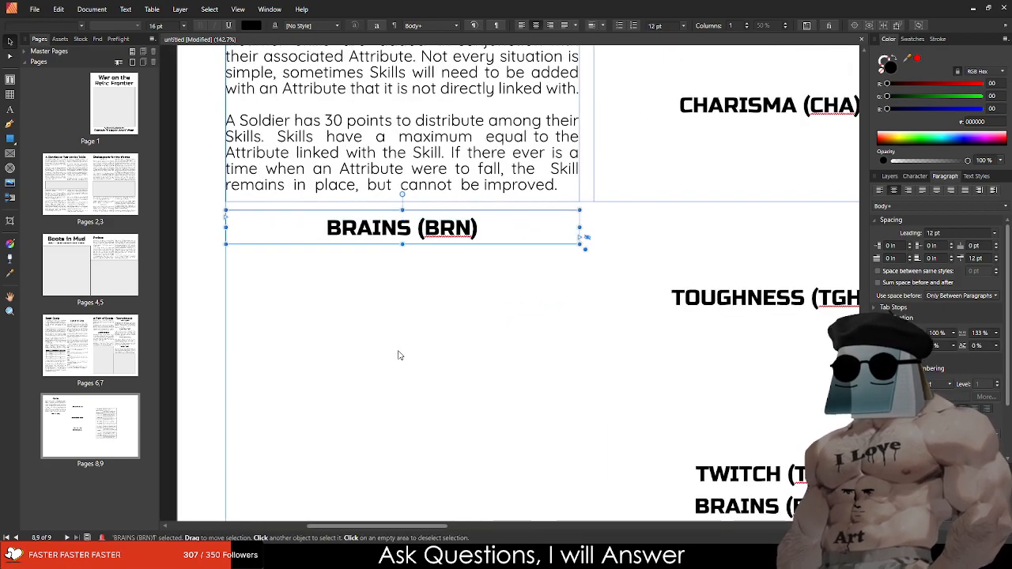
{"action": "left_click_drag", "start_coordinate": [431, 235], "coordinate": [431, 227]}
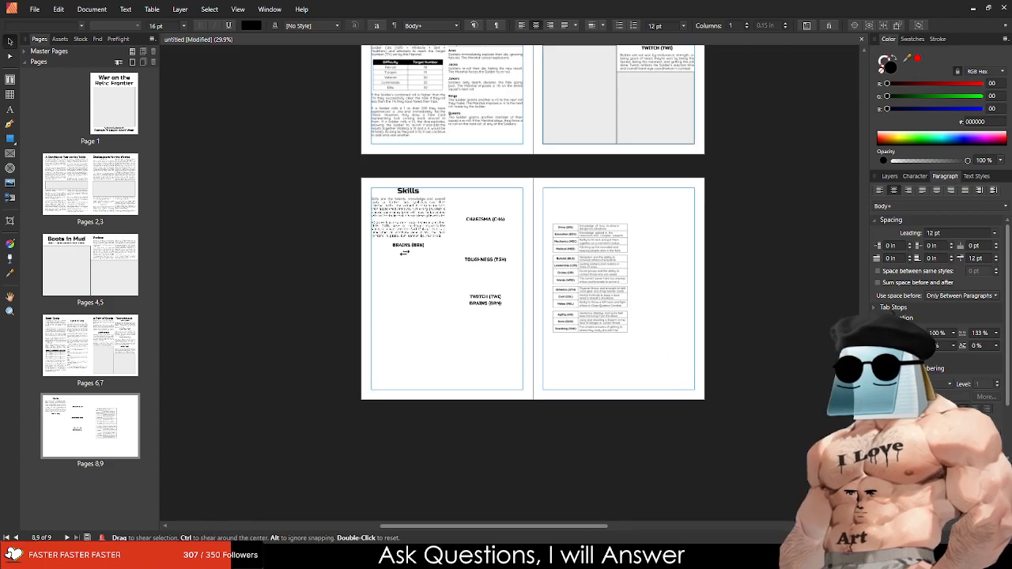
Step: Move the Brains skill table from the facing page to directly beneath the BRAINS (BRN) heading
{"action": "scroll", "coordinate": [432, 229], "scroll_direction": "down", "scroll_amount": 4}
{"action": "scroll", "coordinate": [495, 257], "scroll_direction": "up", "scroll_amount": 2}
{"action": "left_click_drag", "start_coordinate": [546, 244], "coordinate": [262, 283]}
{"action": "scroll", "coordinate": [222, 298], "scroll_direction": "up", "scroll_amount": 3}
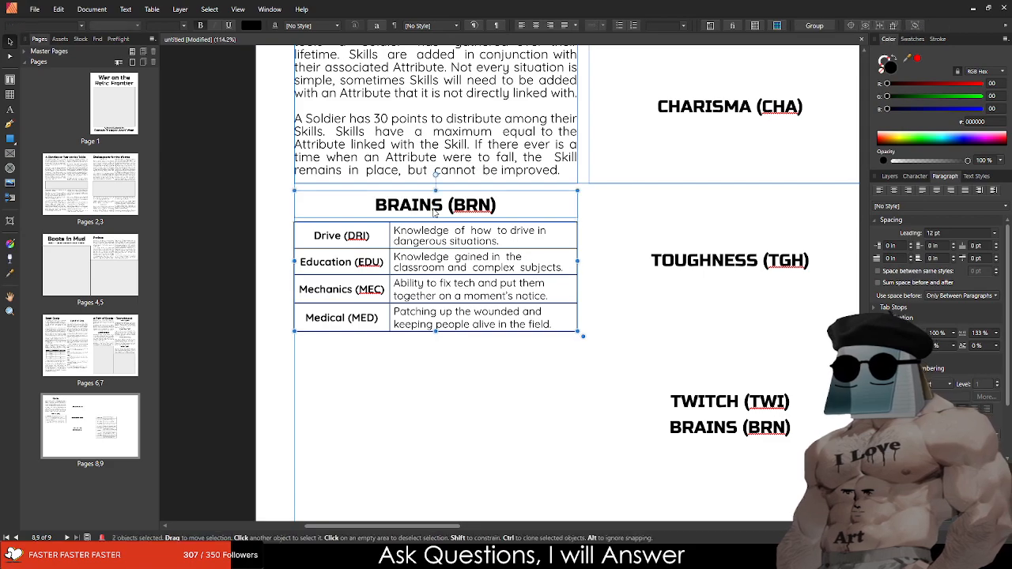
{"action": "scroll", "coordinate": [588, 238], "scroll_direction": "down", "scroll_amount": 2}
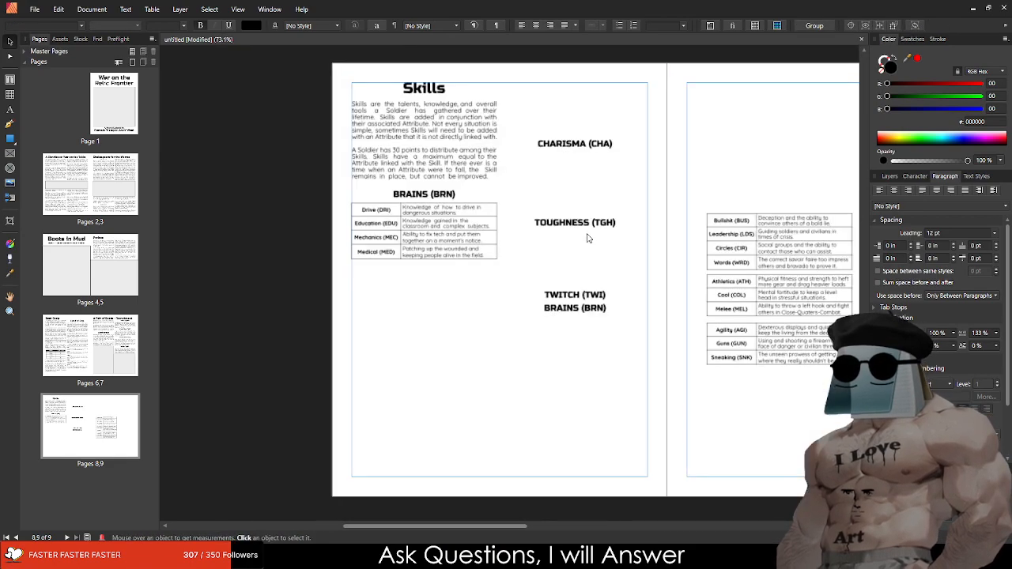
{"action": "scroll", "coordinate": [589, 237], "scroll_direction": "up", "scroll_amount": 2}
{"action": "left_click", "coordinate": [566, 100]}
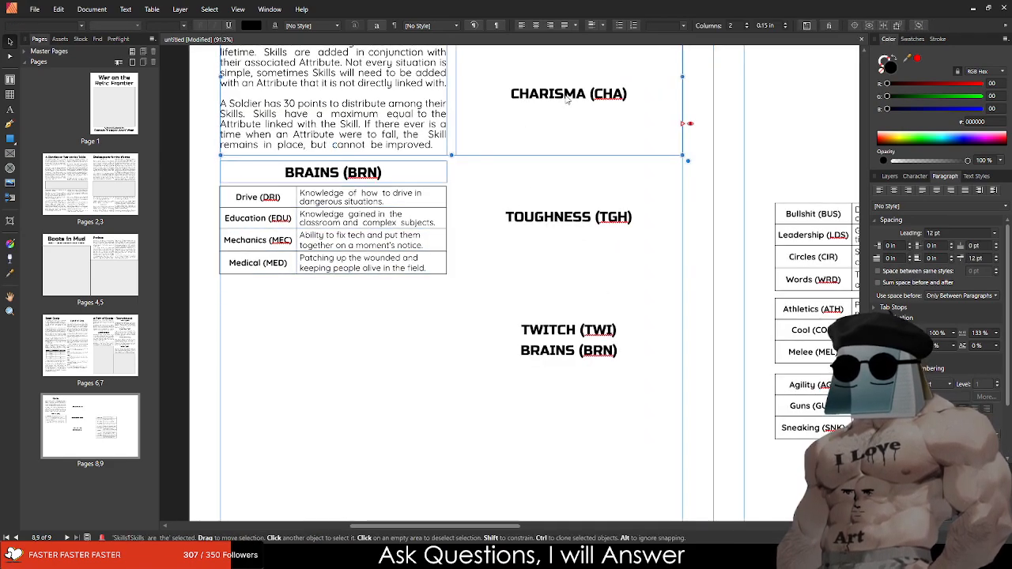
{"action": "double_click", "coordinate": [522, 99]}
{"action": "triple_click", "coordinate": [521, 99]}
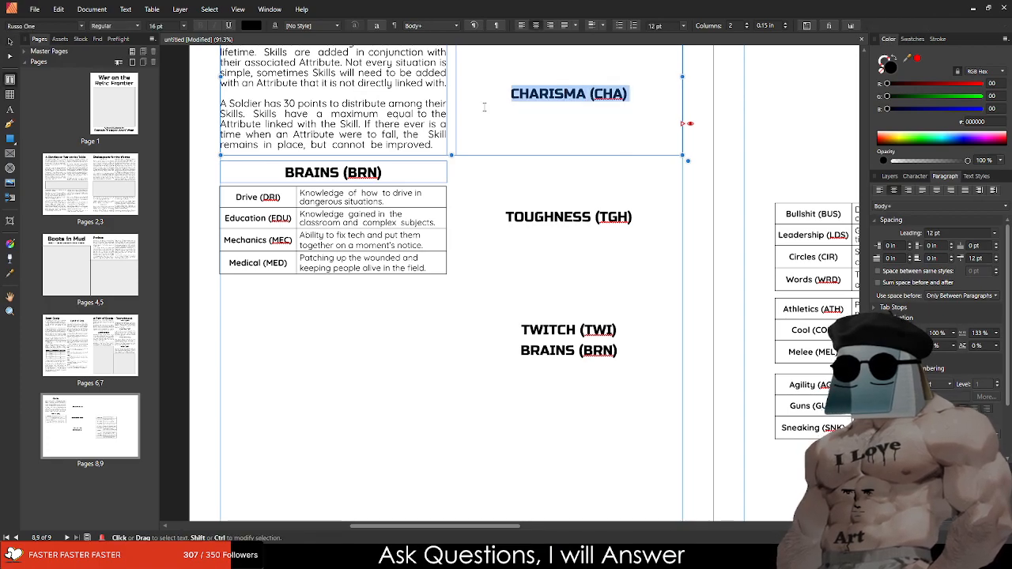
{"action": "left_click", "coordinate": [10, 41]}
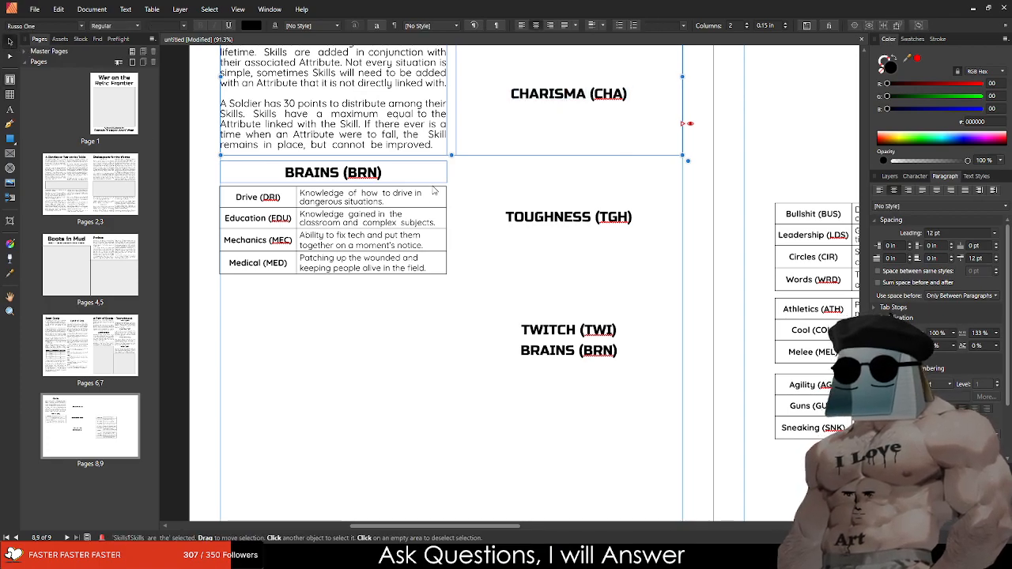
Step: Duplicate the BRAINS (BRN) heading with its skill table and place the copy directly below the original in the same column
{"action": "left_click", "coordinate": [389, 223]}
{"action": "left_click_drag", "start_coordinate": [389, 223], "coordinate": [389, 341]}
{"action": "scroll", "coordinate": [389, 340], "scroll_direction": "down", "scroll_amount": 3}
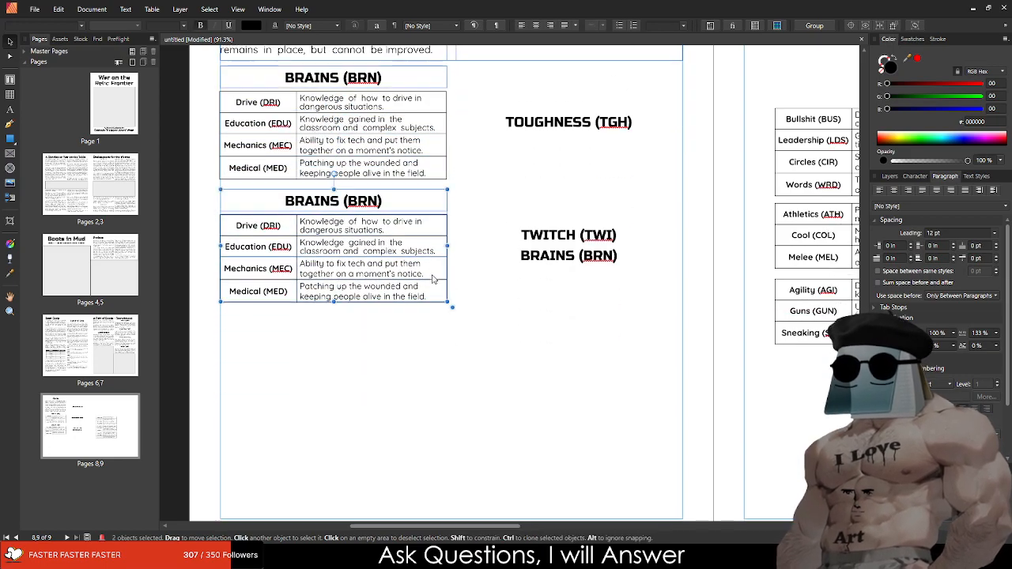
Step: Cut the CHARISMA (CHA) heading from the Skills text frame and paste it over the duplicated BRAINS heading
{"action": "scroll", "coordinate": [386, 227], "scroll_direction": "up", "scroll_amount": 4}
{"action": "double_click", "coordinate": [564, 109]}
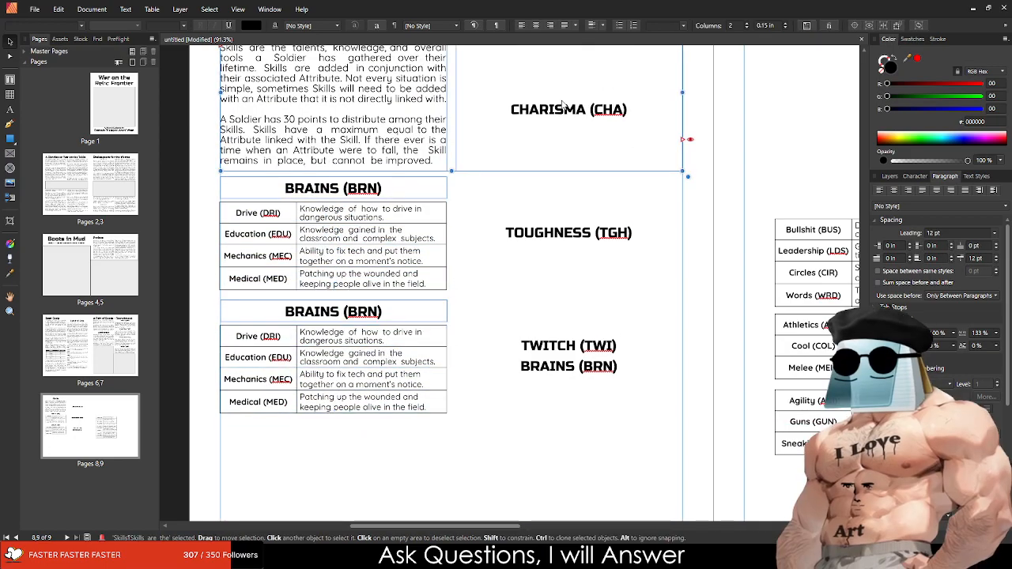
{"action": "double_click", "coordinate": [565, 109]}
{"action": "triple_click", "coordinate": [565, 109]}
{"action": "key", "text": "ctrl+c"}
{"action": "key", "text": "BackSpace"}
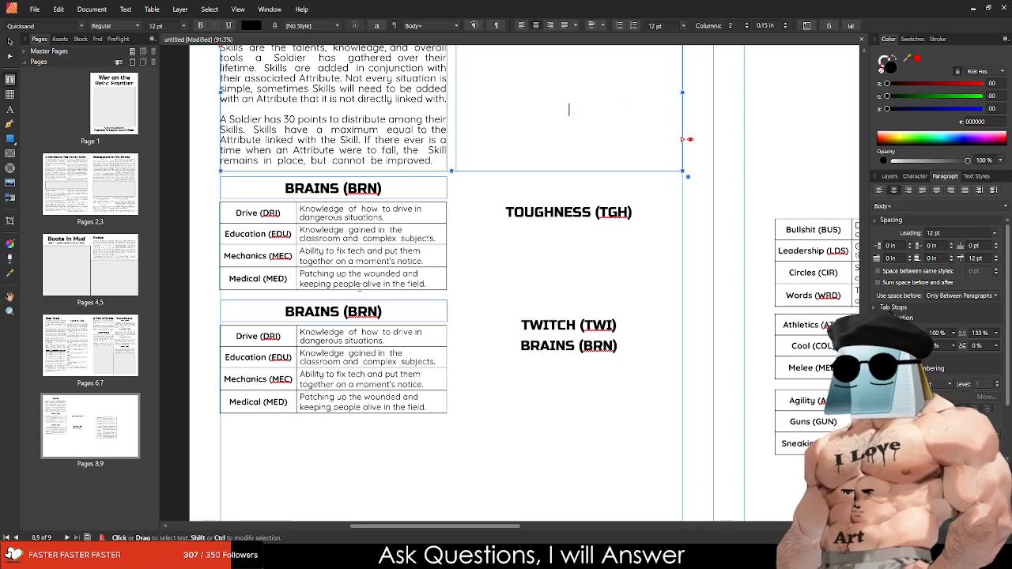
{"action": "triple_click", "coordinate": [401, 317]}
{"action": "key", "text": "ctrl+v"}
Step: Replace the duplicated table's contents under CHARISMA (CHA) with the cells copied from the Charisma skill table on the facing page
{"action": "scroll", "coordinate": [310, 316], "scroll_direction": "down", "scroll_amount": 2}
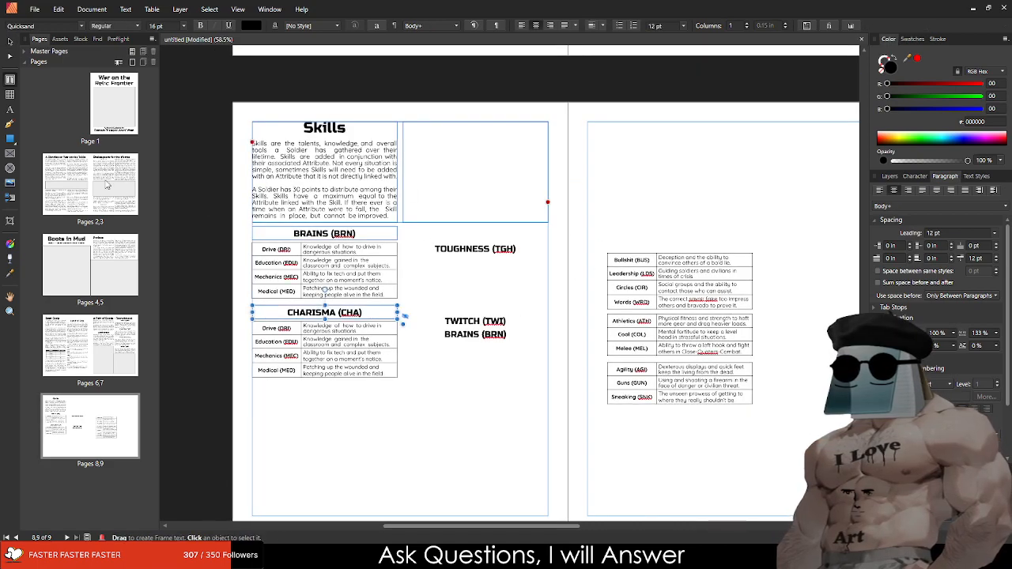
{"action": "left_click", "coordinate": [641, 272]}
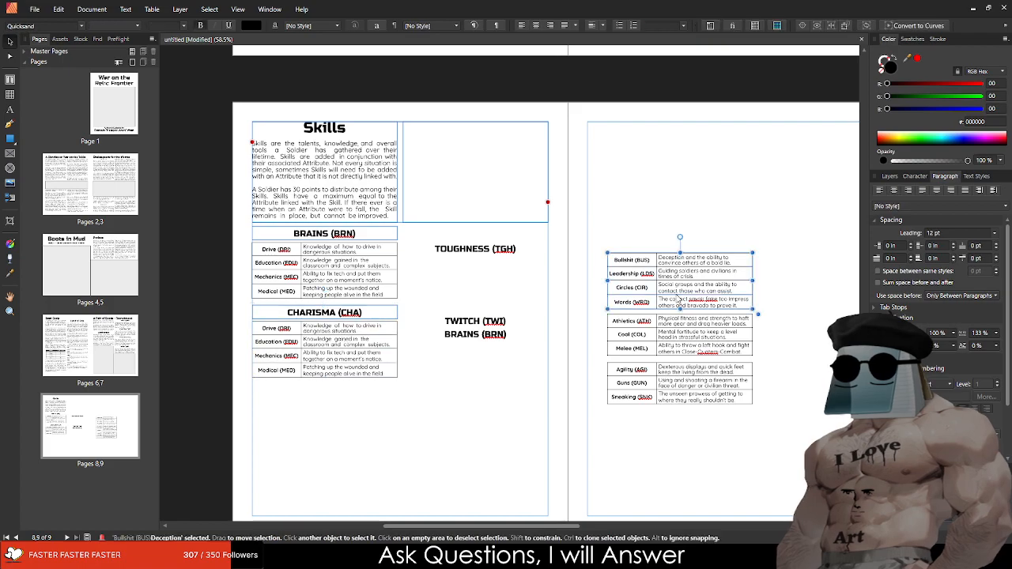
{"action": "left_click", "coordinate": [641, 271]}
{"action": "left_click_drag", "start_coordinate": [637, 260], "coordinate": [710, 304]}
{"action": "key", "text": "ctrl+c"}
{"action": "left_click_drag", "start_coordinate": [277, 328], "coordinate": [384, 372]}
{"action": "key", "text": "ctrl+v"}
{"action": "scroll", "coordinate": [310, 316], "scroll_direction": "up", "scroll_amount": 3}
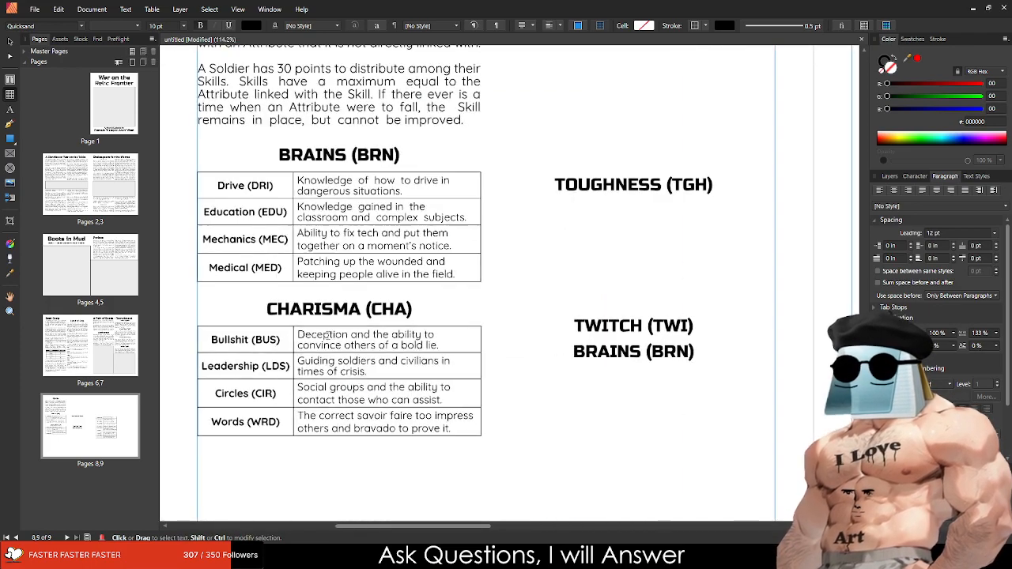
{"action": "left_click", "coordinate": [395, 296]}
Step: Delete the stray BRAINS (BRN) heading below TWITCH (TWI) in the Skills text frame
{"action": "scroll", "coordinate": [456, 335], "scroll_direction": "down", "scroll_amount": 3}
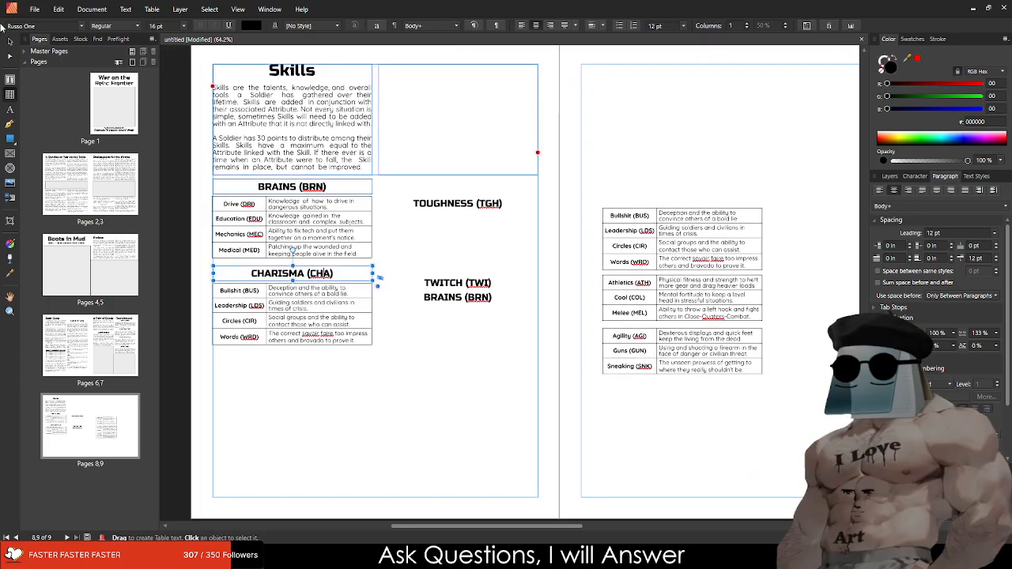
{"action": "left_click", "coordinate": [491, 164]}
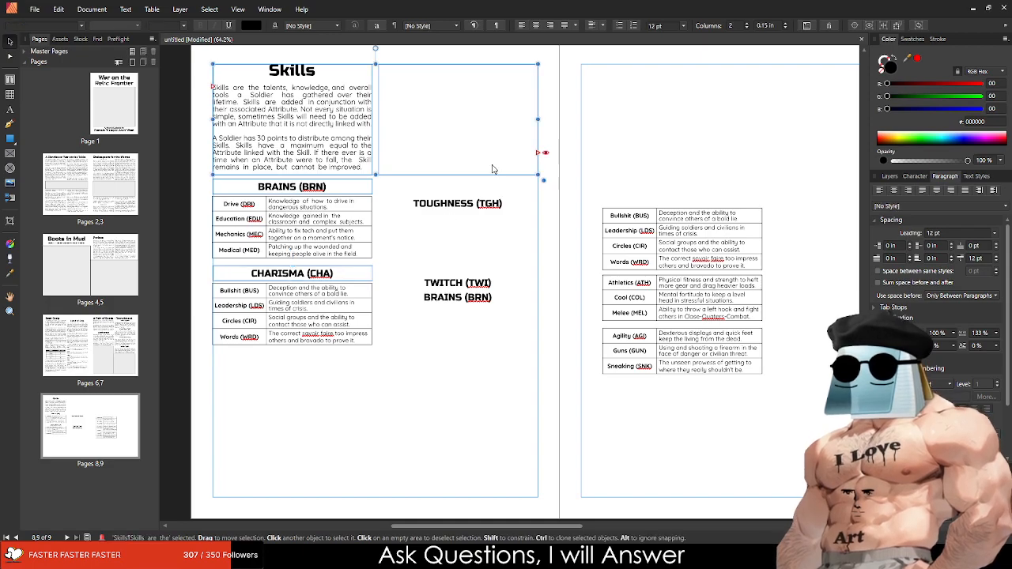
{"action": "left_click", "coordinate": [461, 175]}
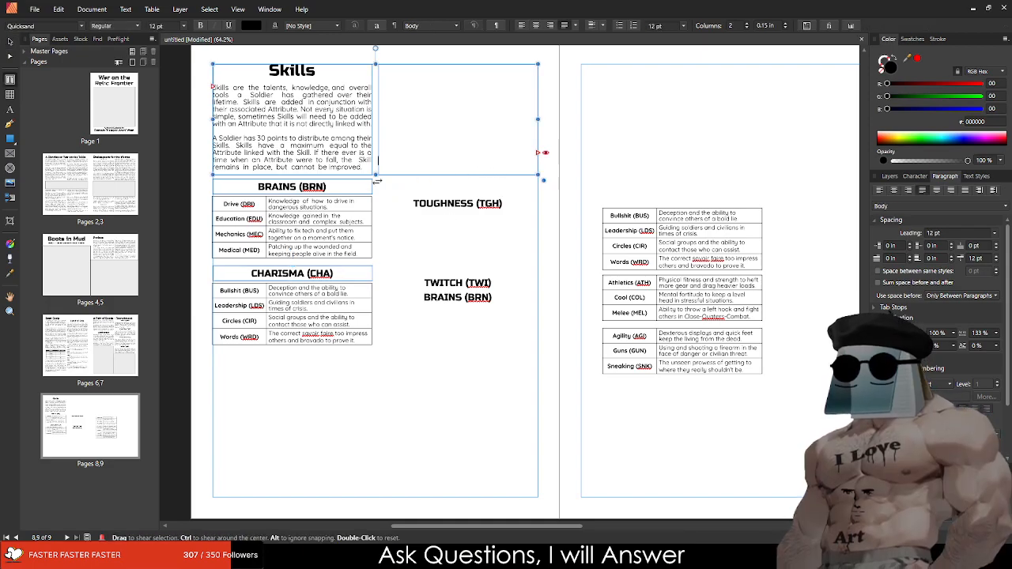
{"action": "triple_click", "coordinate": [467, 310]}
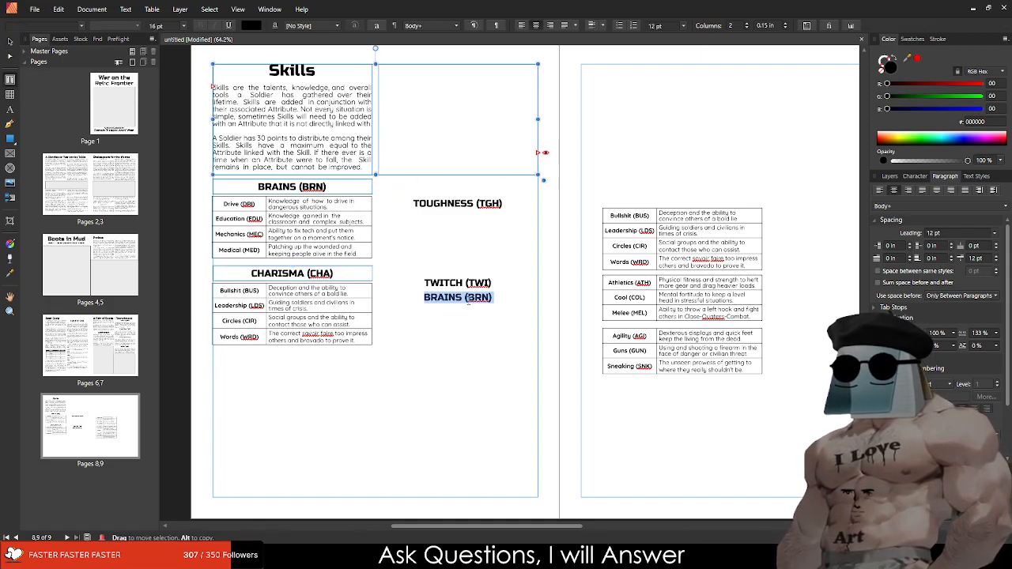
{"action": "key", "text": "BackSpace"}
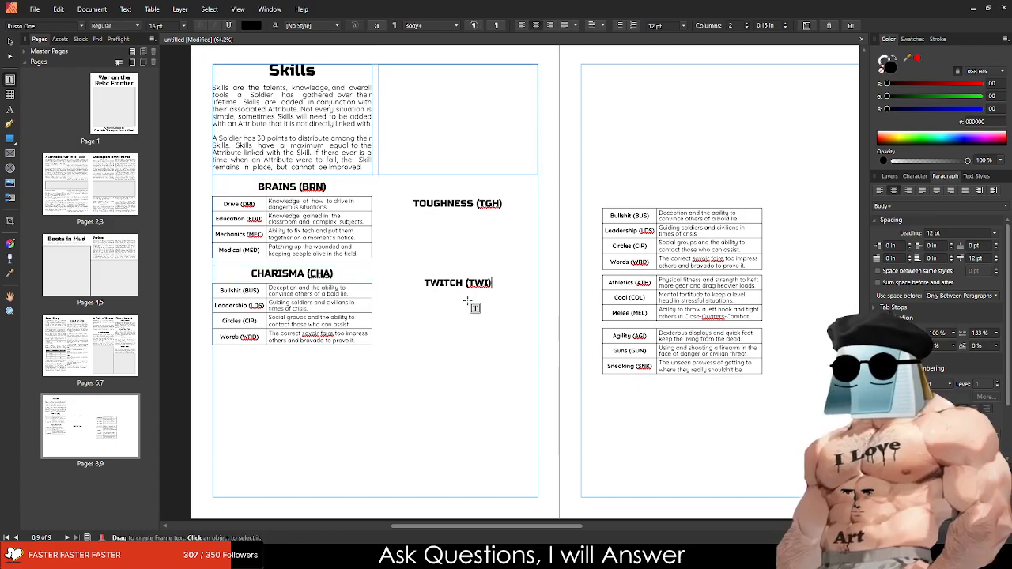
{"action": "left_click", "coordinate": [376, 176]}
{"action": "left_click_drag", "start_coordinate": [376, 175], "coordinate": [388, 274]}
{"action": "left_click_drag", "start_coordinate": [486, 191], "coordinate": [382, 83]}
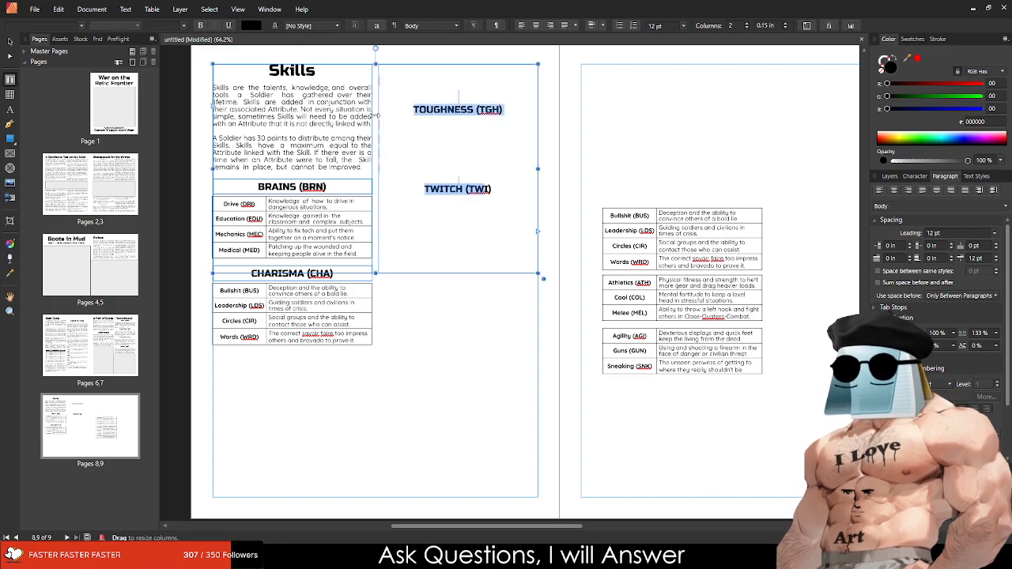
{"action": "left_click_drag", "start_coordinate": [375, 273], "coordinate": [375, 172]}
Step: Delete the blank lines above the TOUGHNESS (TGH) heading in the Skills text frame's second column
{"action": "left_click", "coordinate": [464, 73]}
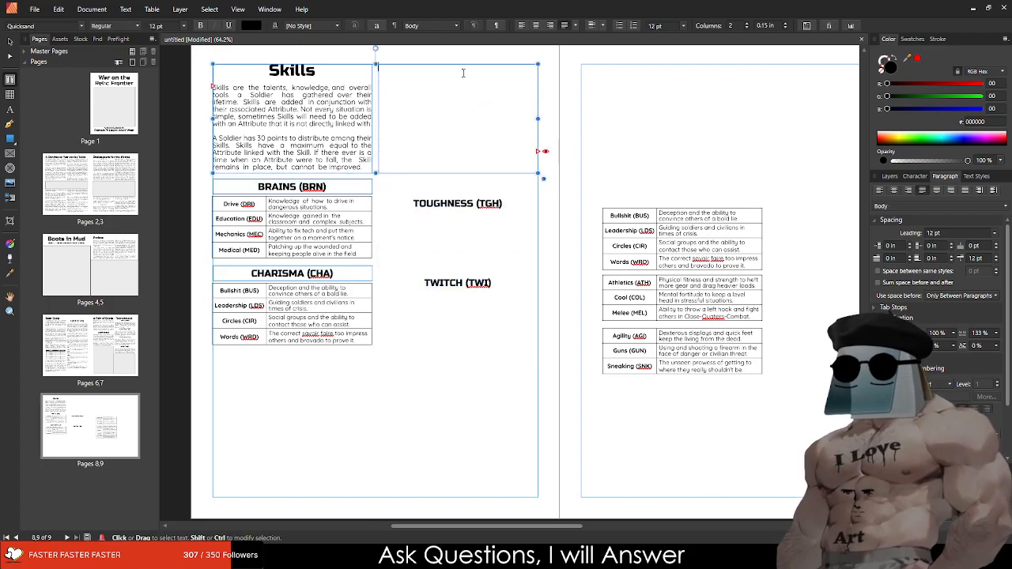
{"action": "key", "text": "Delete"}
{"action": "key", "text": "Delete"}
{"action": "key", "text": "Delete"}
{"action": "key", "text": "Delete"}
{"action": "key", "text": "Delete"}
{"action": "key", "text": "Delete"}
{"action": "key", "text": "Delete"}
{"action": "key", "text": "Delete"}
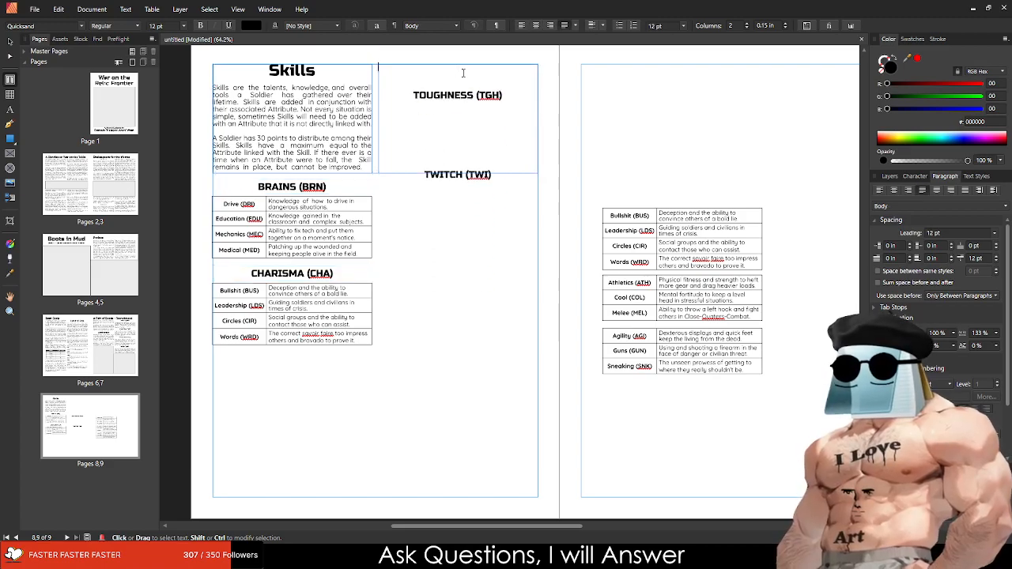
{"action": "key", "text": "Escape"}
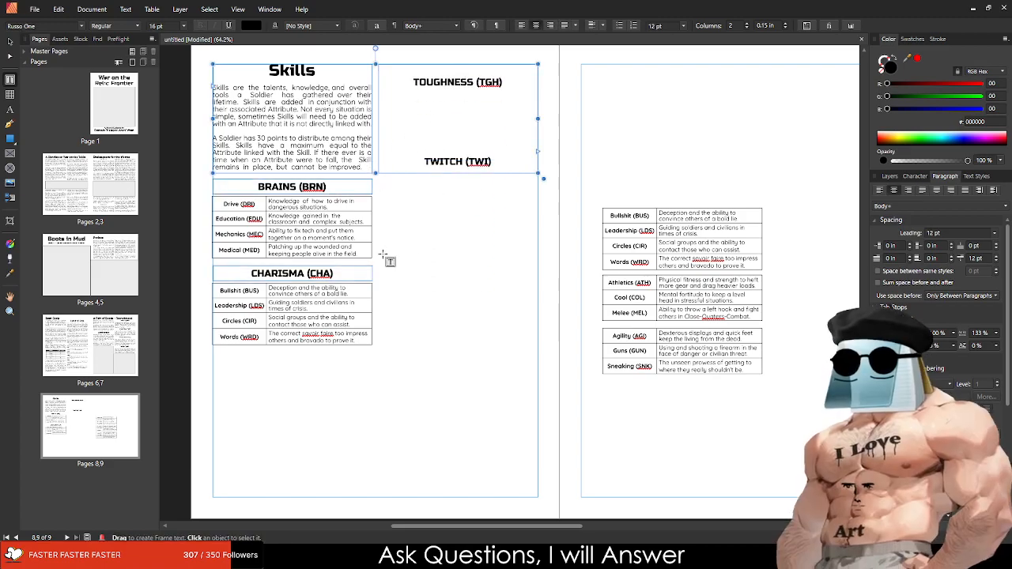
Step: Duplicate the BRAINS (BRN) and CHARISMA (CHA) headings with their tables and place the copies below the originals in the same column
{"action": "left_click", "coordinate": [12, 42]}
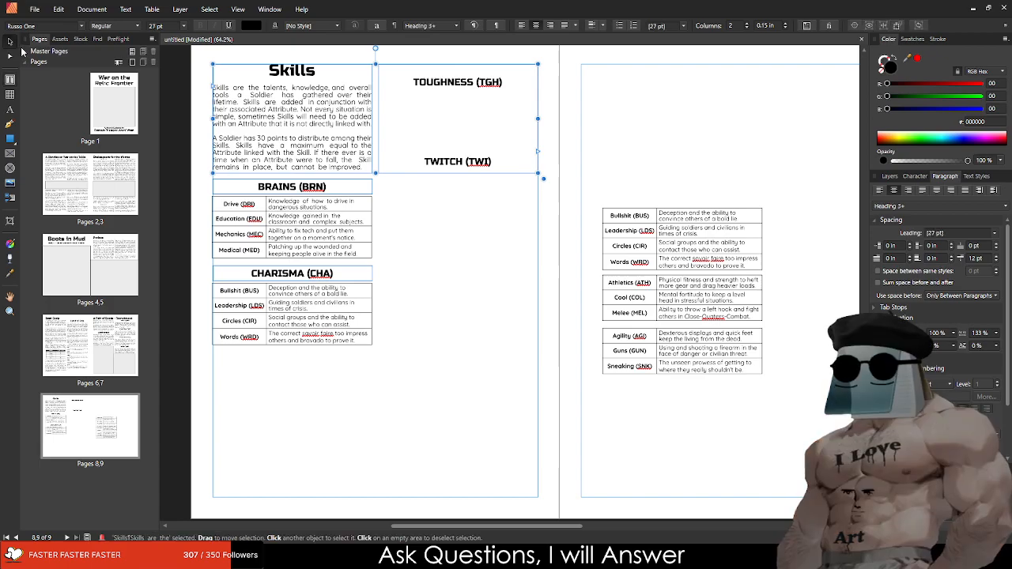
{"action": "left_click", "coordinate": [646, 230]}
{"action": "left_click", "coordinate": [318, 191]}
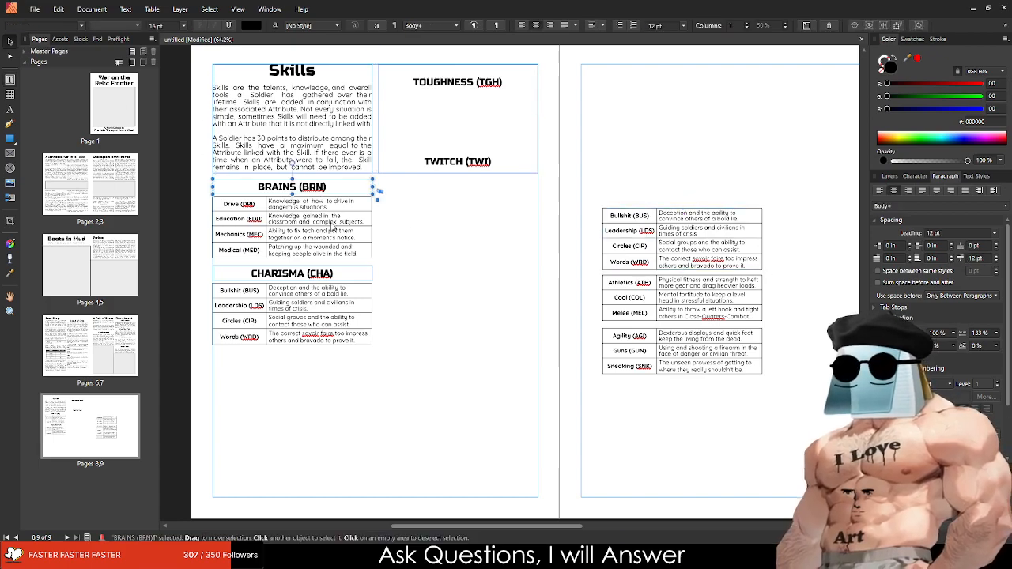
{"action": "left_click", "coordinate": [337, 258], "text": "shift"}
{"action": "left_click", "coordinate": [342, 308], "text": "shift"}
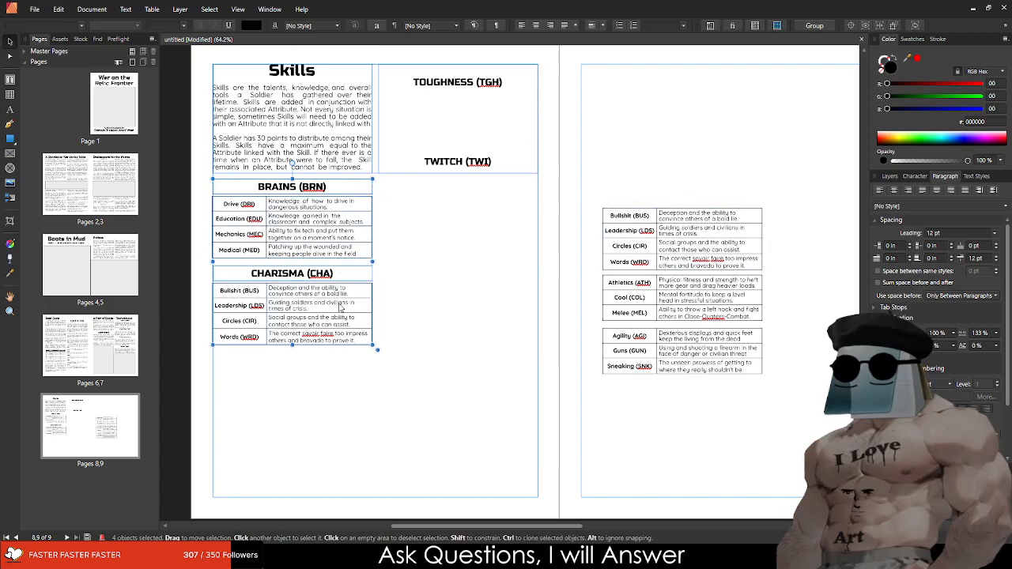
{"action": "left_click_drag", "start_coordinate": [338, 307], "coordinate": [499, 309], "text": "ctrl"}
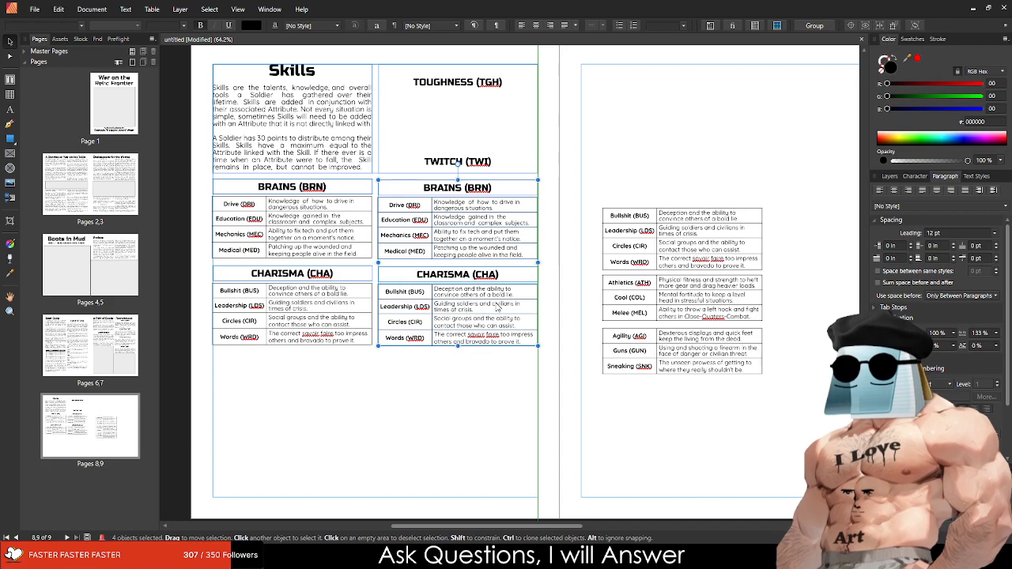
{"action": "left_click_drag", "start_coordinate": [498, 309], "coordinate": [332, 478]}
Step: Remove the Medical (MED) row from the duplicated Brains table and the Words (WRD) row from the duplicated Charisma table
{"action": "left_click", "coordinate": [312, 431]}
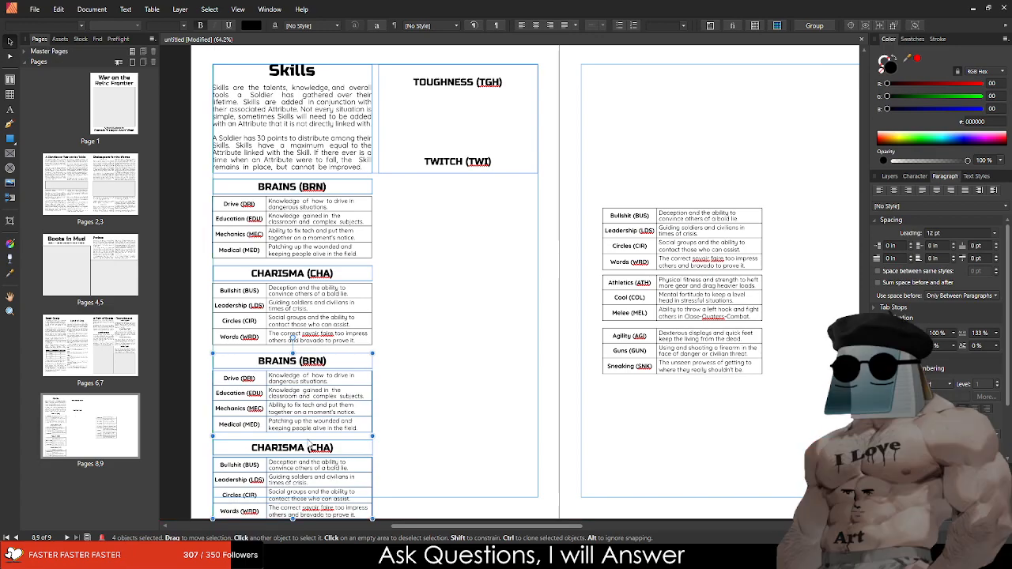
{"action": "double_click", "coordinate": [251, 428]}
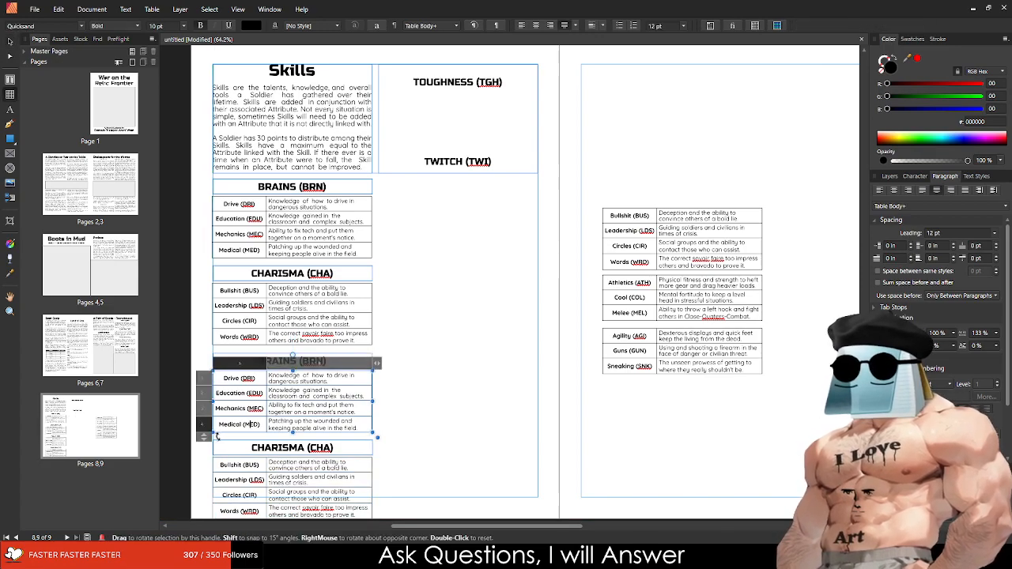
{"action": "left_click_drag", "start_coordinate": [201, 424], "coordinate": [201, 418]}
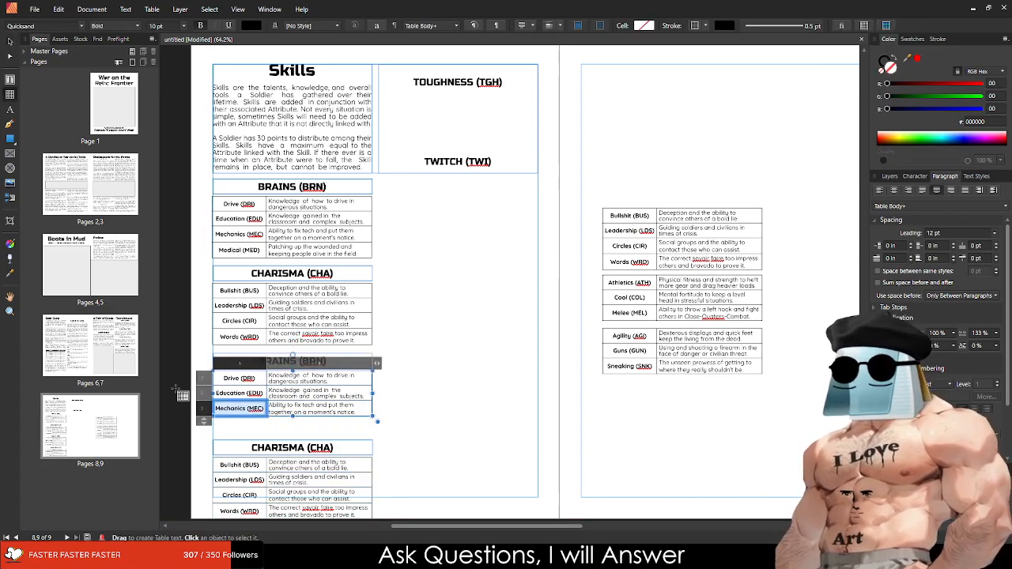
{"action": "left_click", "coordinate": [10, 42]}
{"action": "scroll", "coordinate": [426, 441], "scroll_direction": "down", "scroll_amount": 3}
{"action": "left_click", "coordinate": [262, 372]}
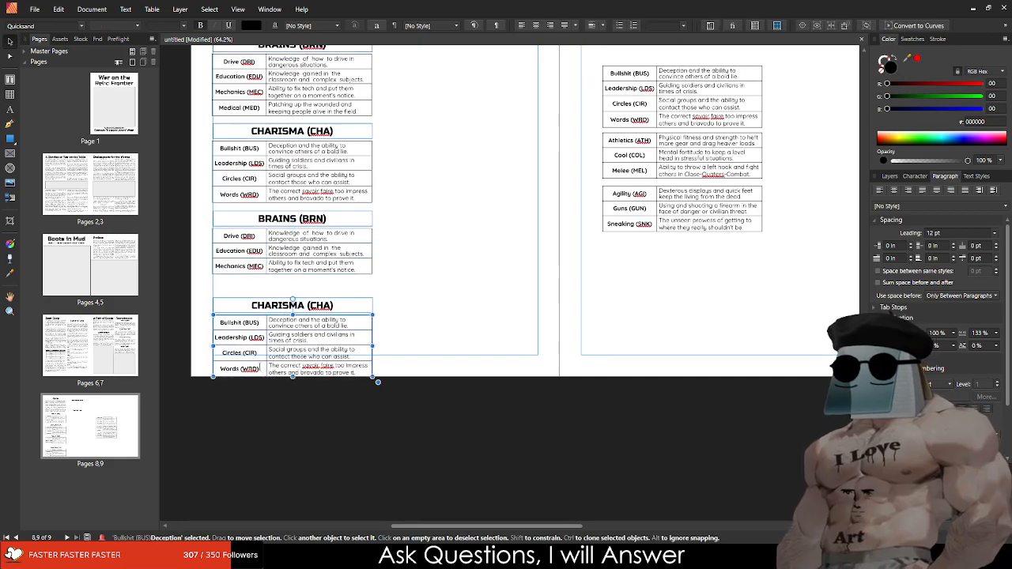
{"action": "double_click", "coordinate": [261, 368]}
{"action": "left_click_drag", "start_coordinate": [200, 368], "coordinate": [201, 354]}
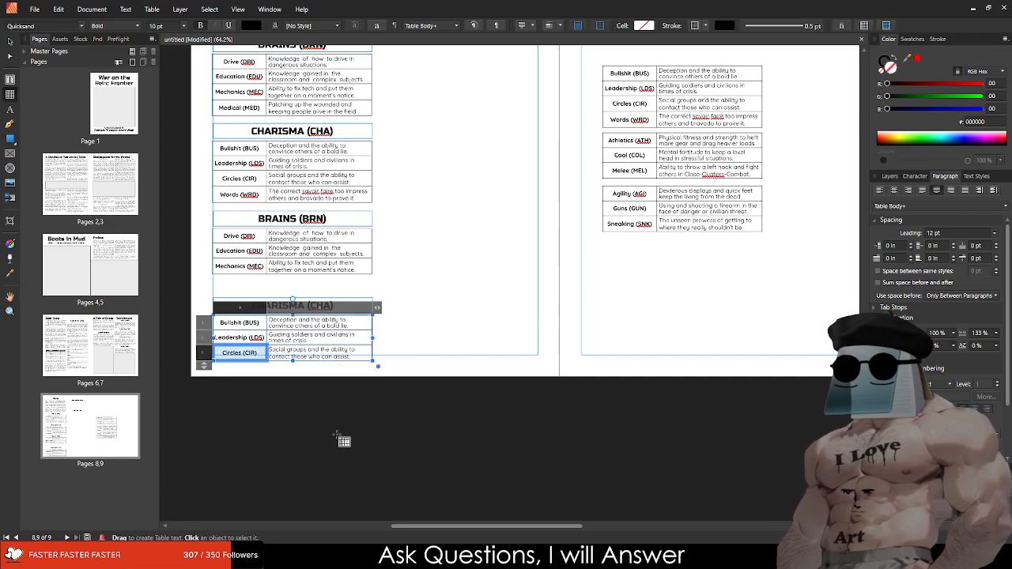
{"action": "left_click", "coordinate": [360, 439]}
Step: Move the duplicated CHARISMA (CHA) heading and its table up to sit just below the shortened Brains table copy
{"action": "left_click", "coordinate": [11, 40]}
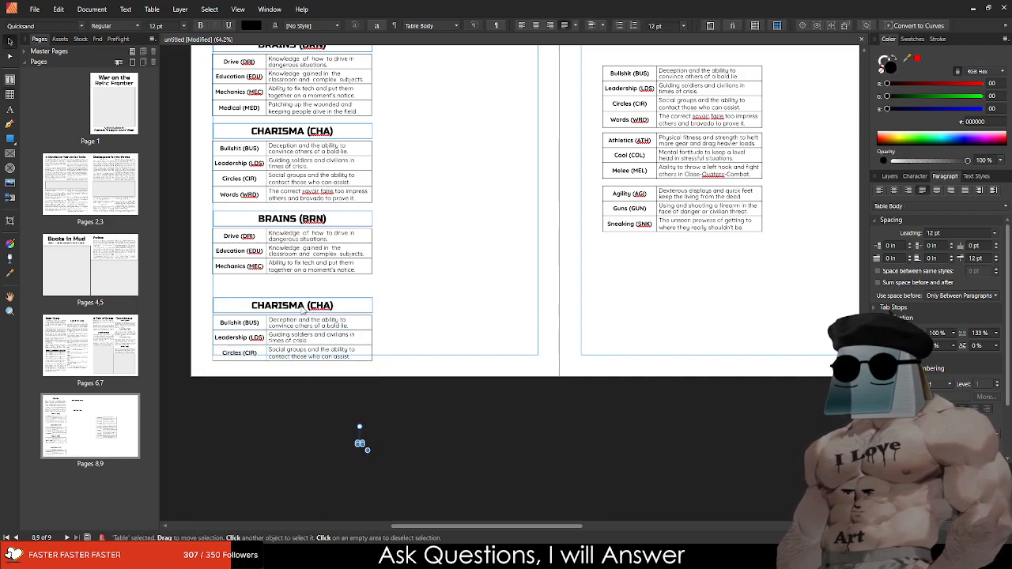
{"action": "left_click", "coordinate": [302, 310]}
{"action": "left_click", "coordinate": [314, 342], "text": "shift"}
{"action": "left_click_drag", "start_coordinate": [315, 340], "coordinate": [314, 324]}
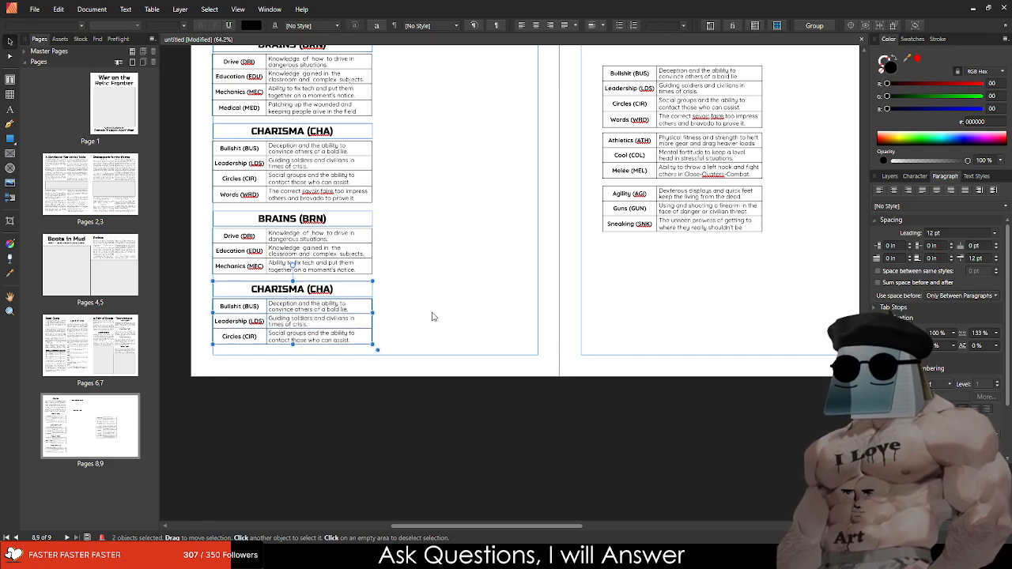
{"action": "left_click", "coordinate": [459, 339]}
Step: Replace the duplicated BRAINS (BRN) heading text with "TOUGHNESS (TGH)"
{"action": "scroll", "coordinate": [460, 340], "scroll_direction": "up", "scroll_amount": 3}
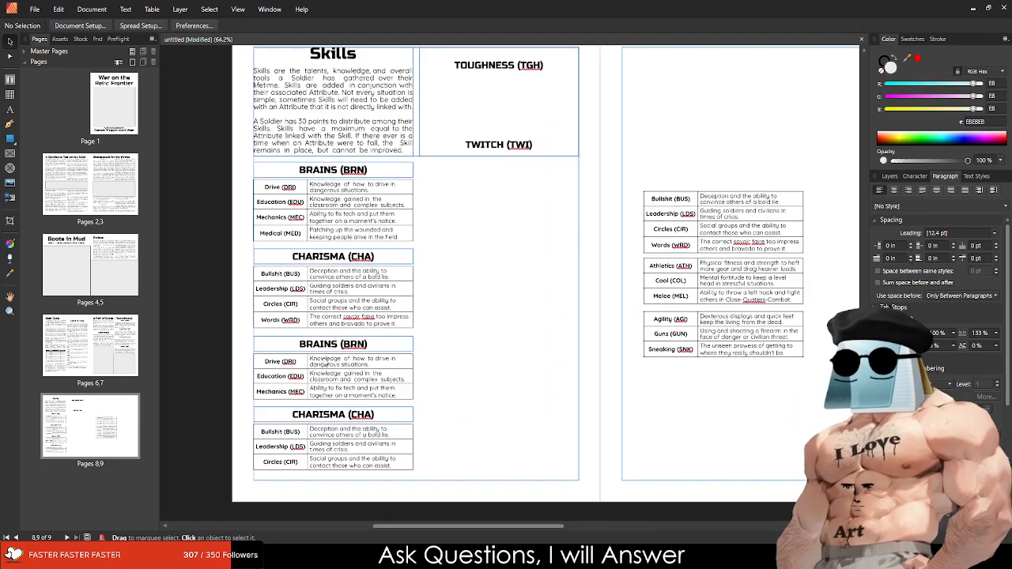
{"action": "left_click", "coordinate": [338, 351]}
{"action": "double_click", "coordinate": [339, 351]}
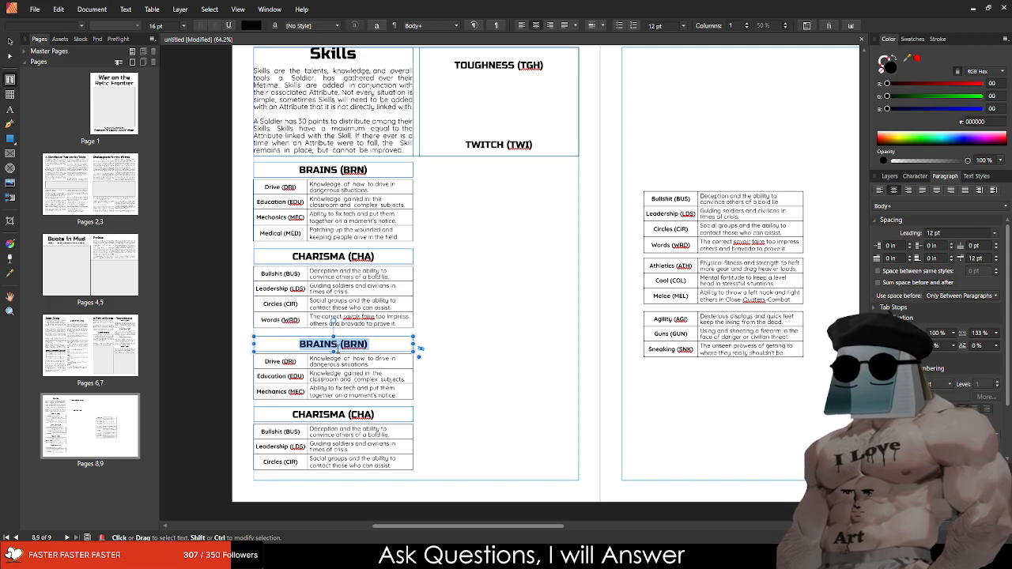
{"action": "type", "text": "Toughness ("}
{"action": "key", "text": "BackSpace"}
{"action": "key", "text": "BackSpace"}
{"action": "key", "text": "BackSpace"}
{"action": "key", "text": "BackSpace"}
{"action": "key", "text": "BackSpace"}
{"action": "key", "text": "BackSpace"}
{"action": "key", "text": "BackSpace"}
{"action": "key", "text": "BackSpace"}
{"action": "key", "text": "BackSpace"}
{"action": "key", "text": "BackSpace"}
{"action": "type", "text": "OUGHNESS (THG"}
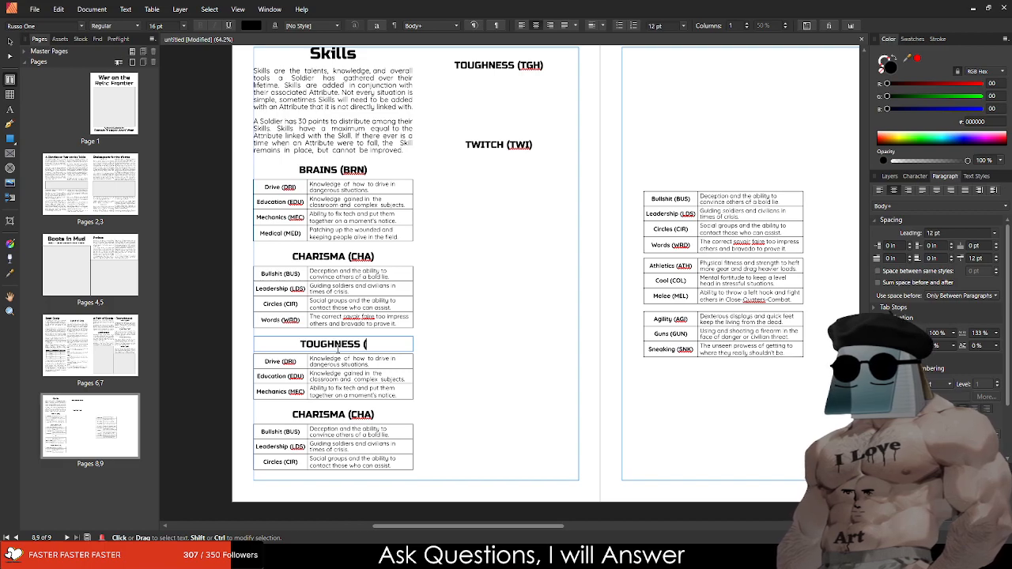
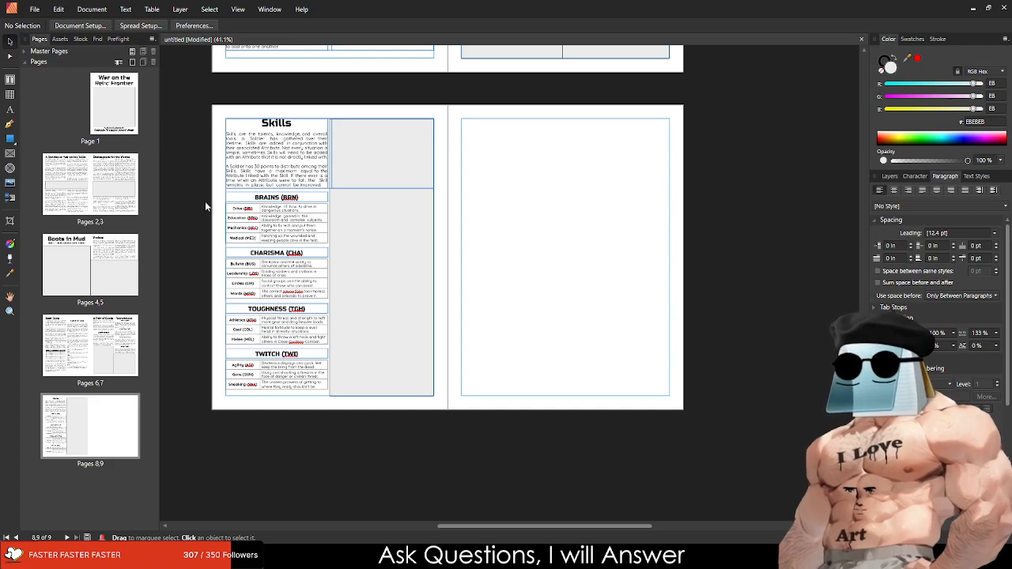
Step: Draw a straight 1 pt horizontal line with the Pen tool across the column between the intro text and the BRAINS (BRN) heading
{"action": "scroll", "coordinate": [228, 169], "scroll_direction": "up", "scroll_amount": 5, "text": "ctrl"}
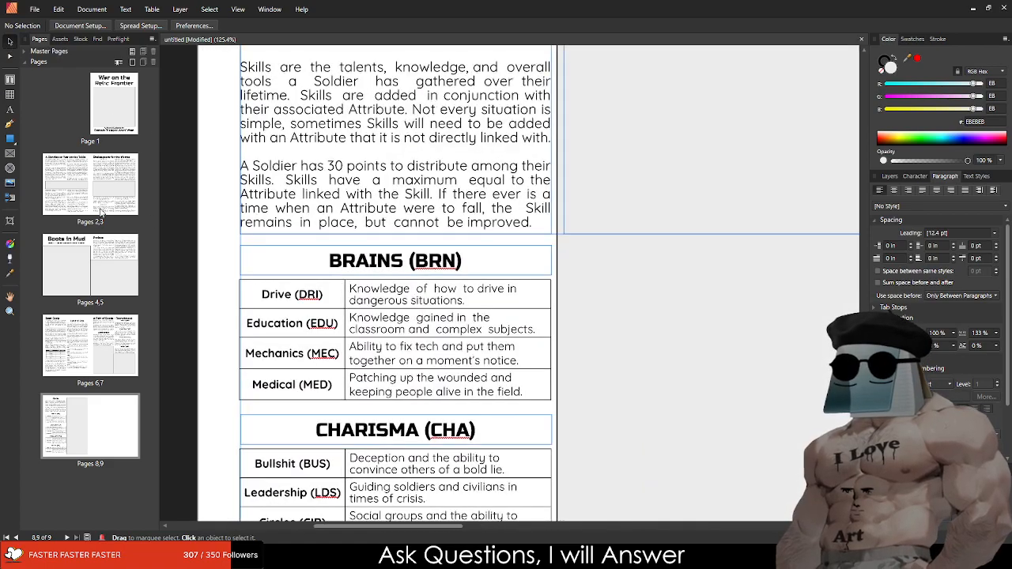
{"action": "left_click", "coordinate": [10, 123]}
{"action": "left_click", "coordinate": [240, 240]}
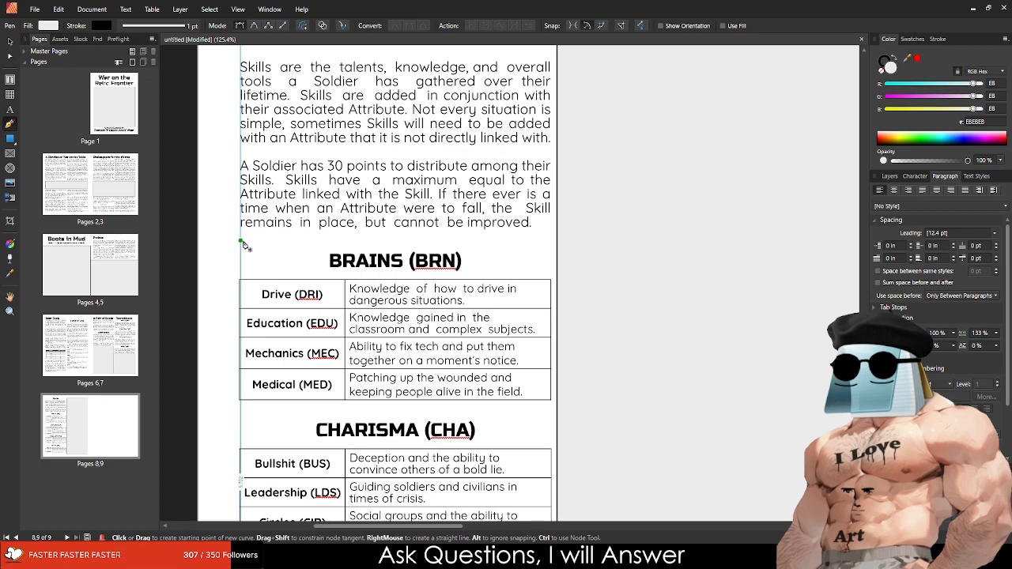
{"action": "left_click", "coordinate": [552, 240]}
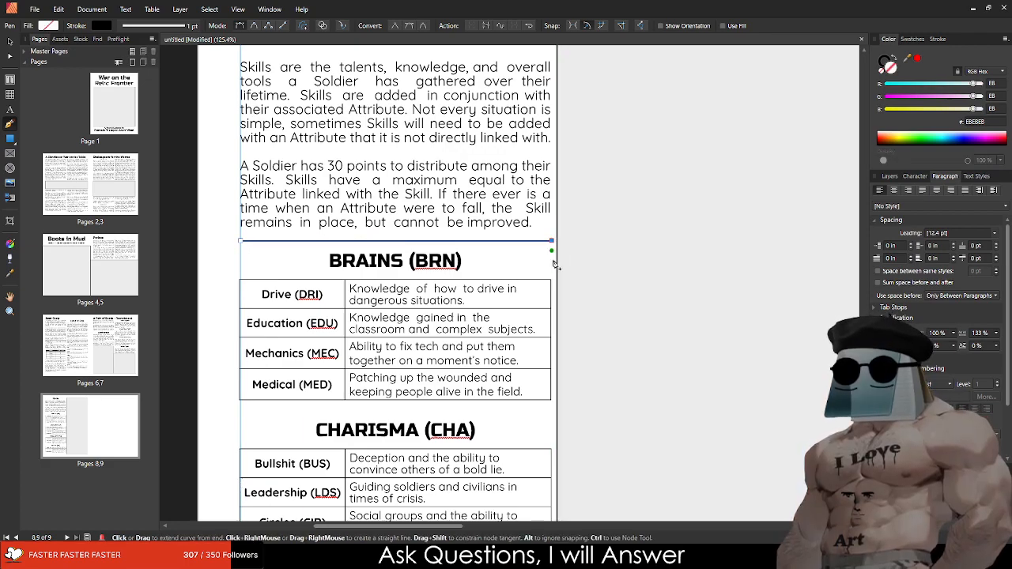
{"action": "key", "text": "Escape"}
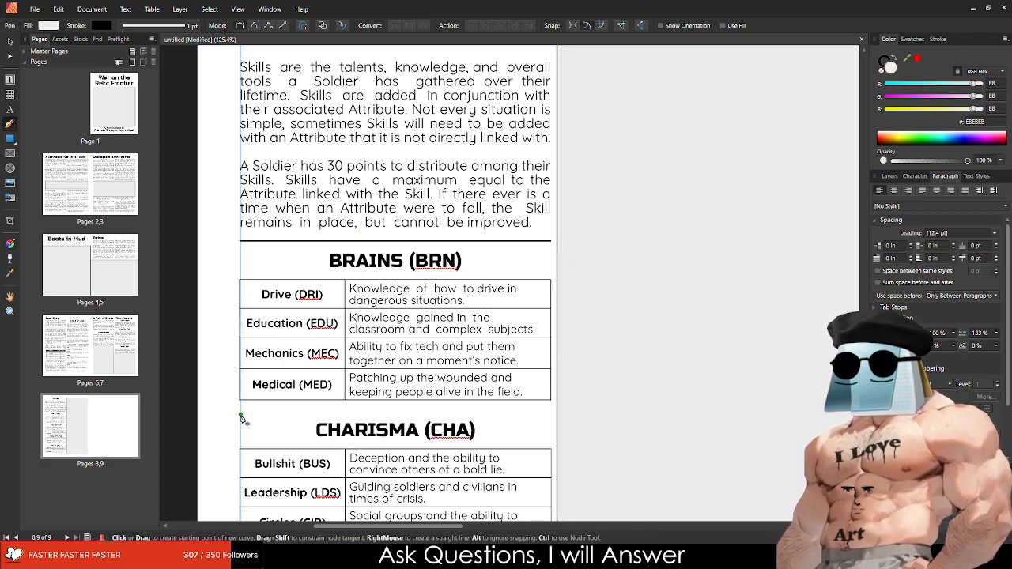
Step: Draw a horizontal divider line above the CHARISMA (CHA) heading, from the vertical divider to the column's outer edge
{"action": "left_click", "coordinate": [240, 415]}
{"action": "key", "text": "ctrl+z"}
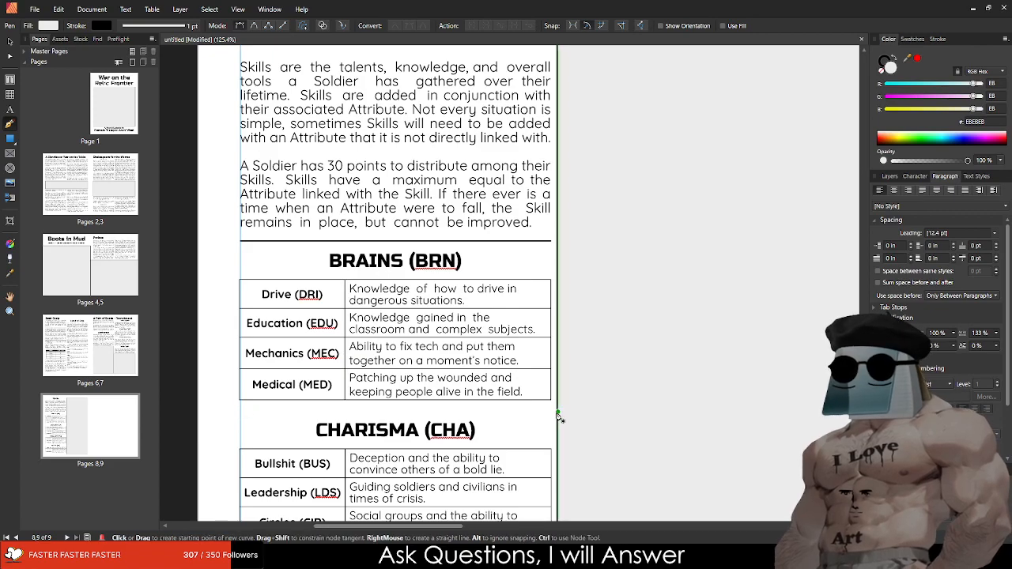
{"action": "left_click", "coordinate": [557, 412]}
{"action": "left_click", "coordinate": [240, 412]}
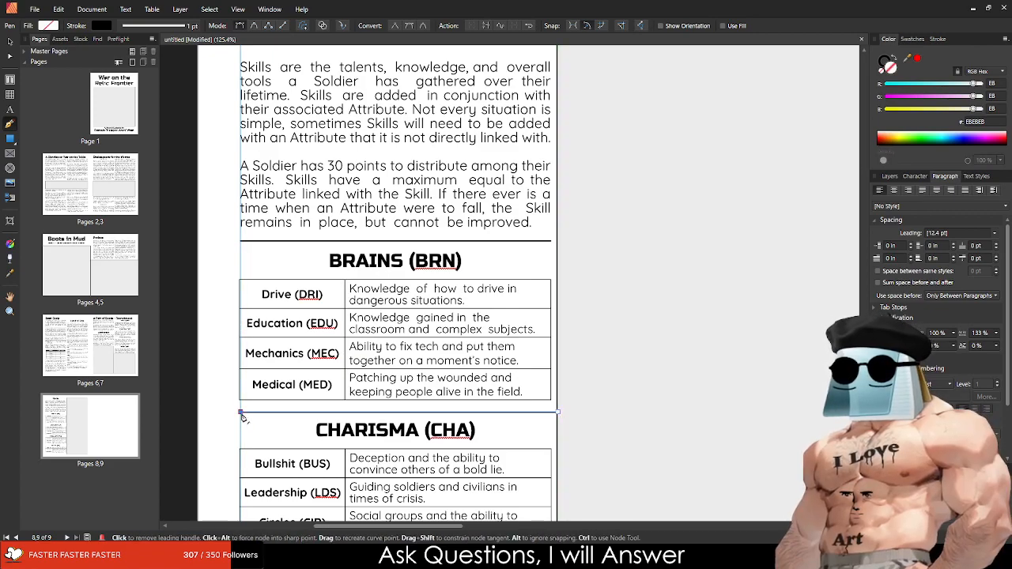
{"action": "key", "text": "Escape"}
Step: Draw a horizontal divider line above the TOUGHNESS (TGH) heading, reaching the vertical divider
{"action": "scroll", "coordinate": [251, 388], "scroll_direction": "down", "scroll_amount": 5}
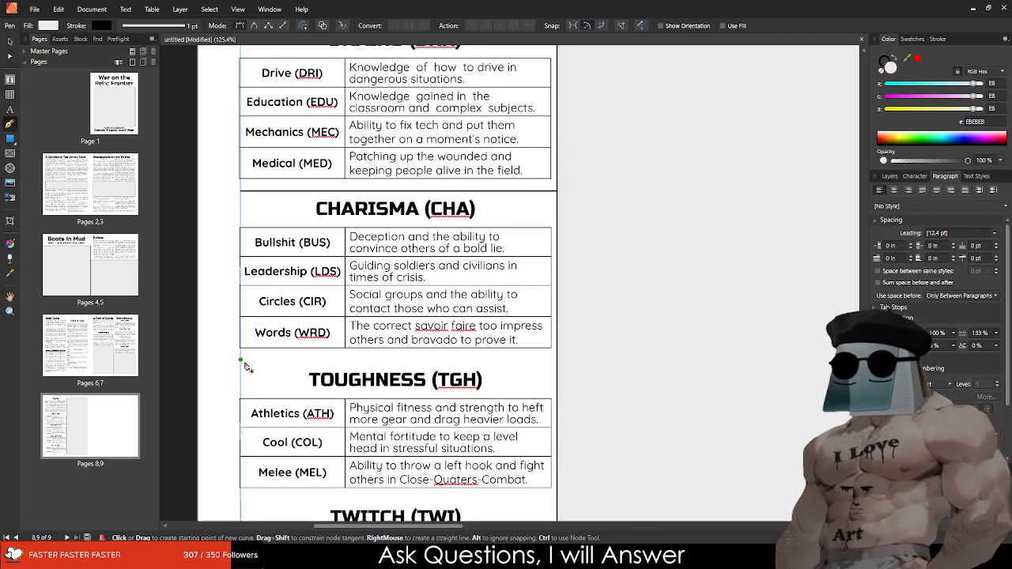
{"action": "left_click", "coordinate": [240, 366]}
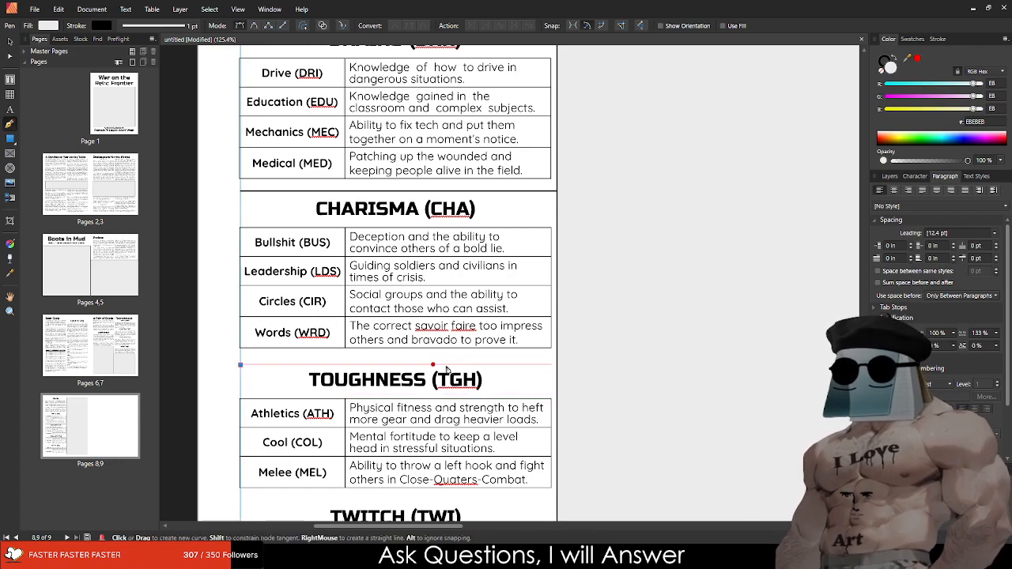
{"action": "left_click", "coordinate": [557, 365]}
{"action": "key", "text": "Escape"}
Step: Draw a horizontal divider line above the TWITCH (TWI) heading across the width of the skill tables
{"action": "scroll", "coordinate": [242, 431], "scroll_direction": "down", "scroll_amount": 2}
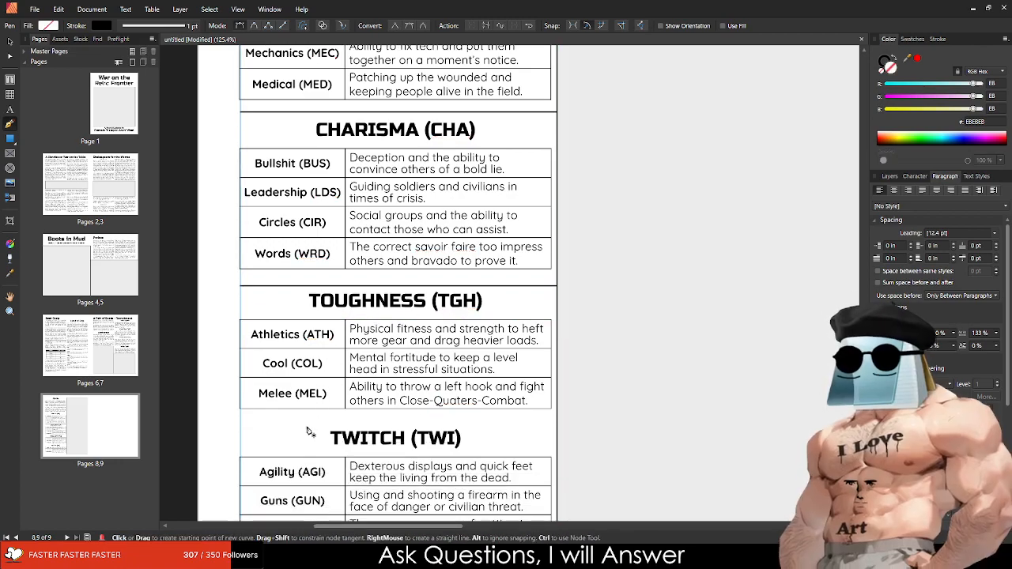
{"action": "left_click", "coordinate": [241, 428]}
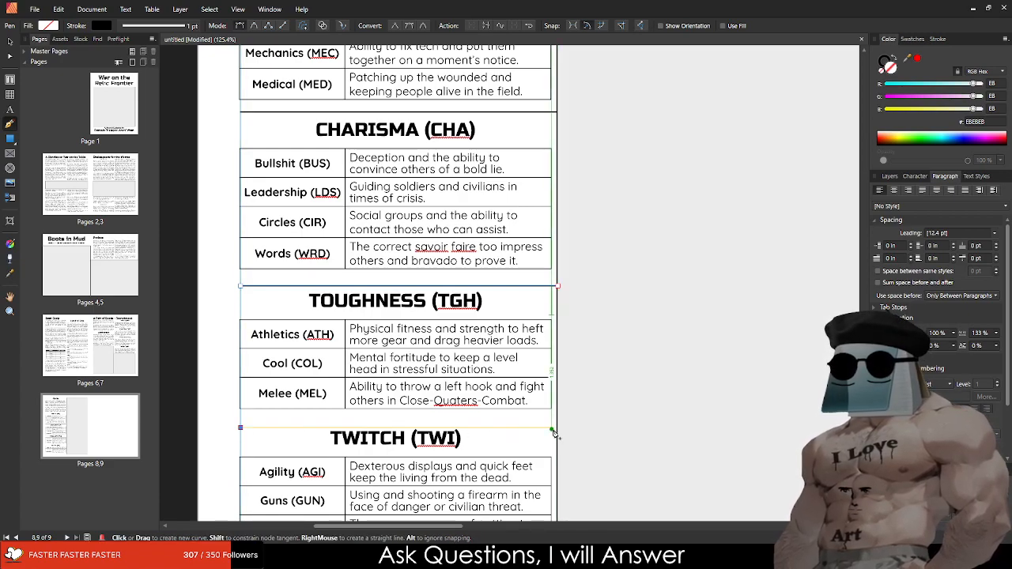
{"action": "left_click", "coordinate": [552, 428]}
{"action": "key", "text": "Escape"}
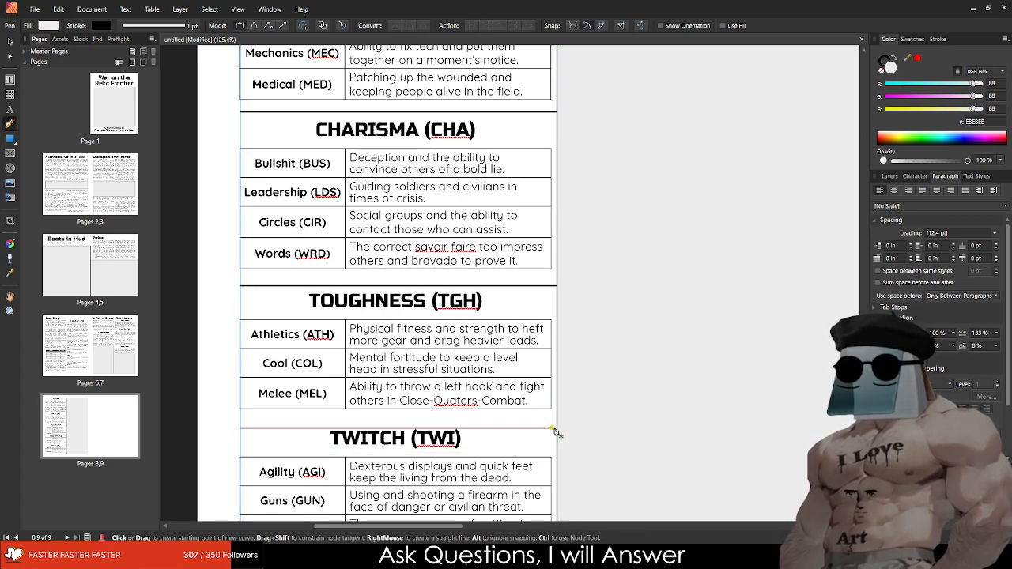
Step: Add a short line segment joining the end of the divider above TWITCH (TWI) to the vertical divider
{"action": "scroll", "coordinate": [561, 435], "scroll_direction": "up", "scroll_amount": 5}
{"action": "left_click", "coordinate": [536, 413]}
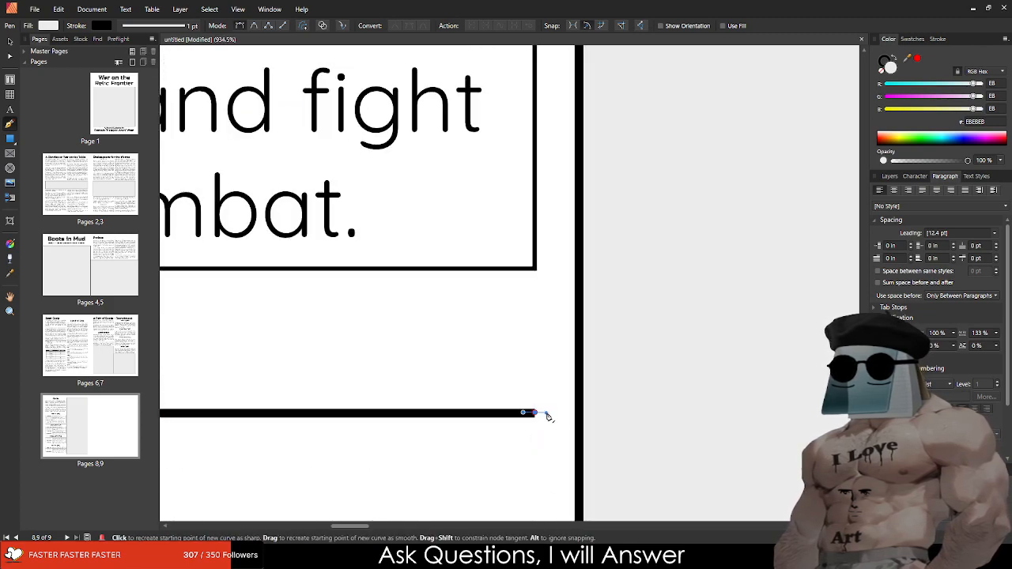
{"action": "left_click_drag", "start_coordinate": [585, 414], "coordinate": [582, 413]}
{"action": "left_click", "coordinate": [581, 413]}
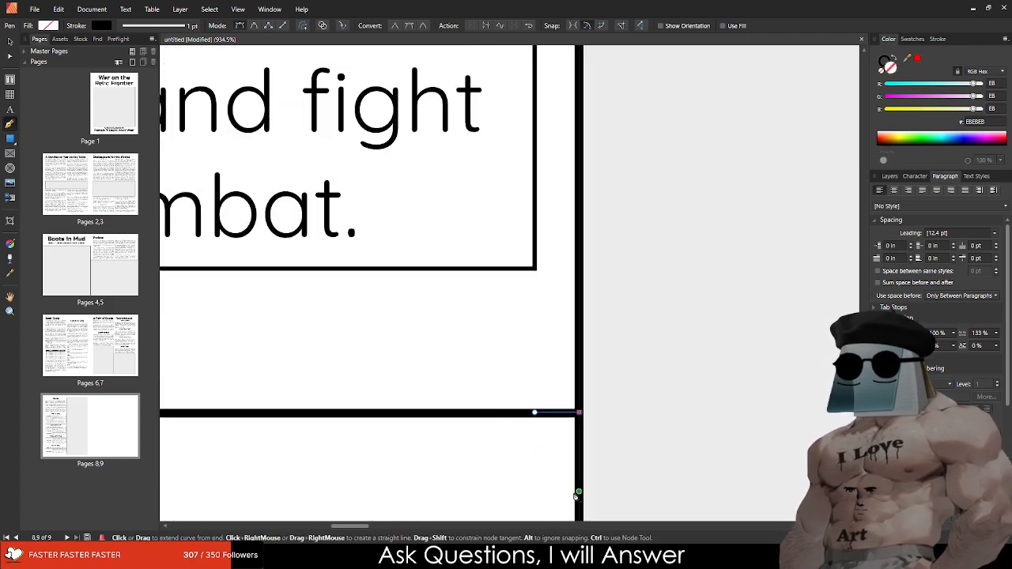
{"action": "key", "text": "Escape"}
Step: Move the TOUGHNESS (TGH) and TWITCH (TWI) headings and their skill tables down slightly to leave space below the divider lines
{"action": "scroll", "coordinate": [558, 485], "scroll_direction": "down", "scroll_amount": 10}
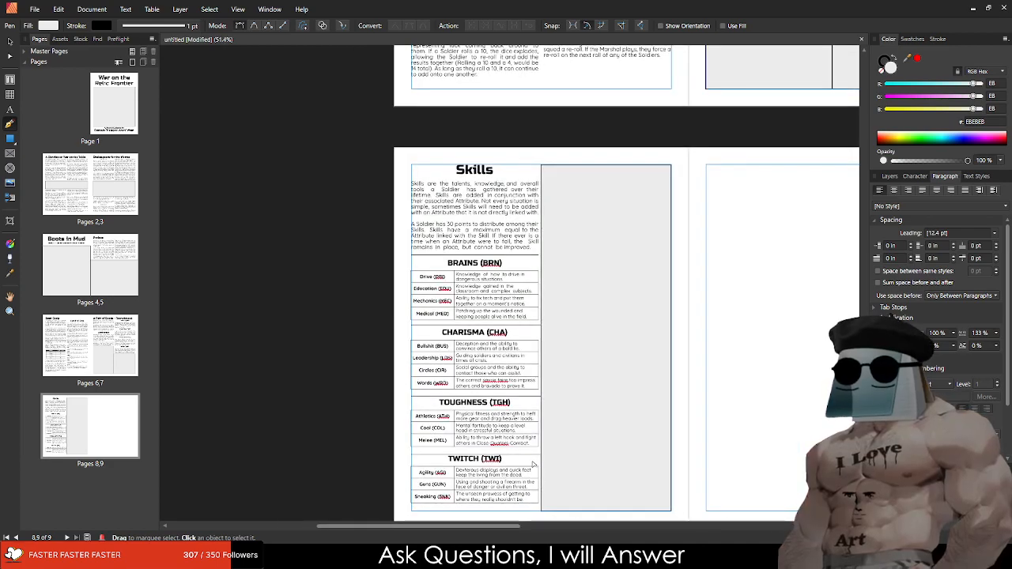
{"action": "left_click", "coordinate": [9, 41]}
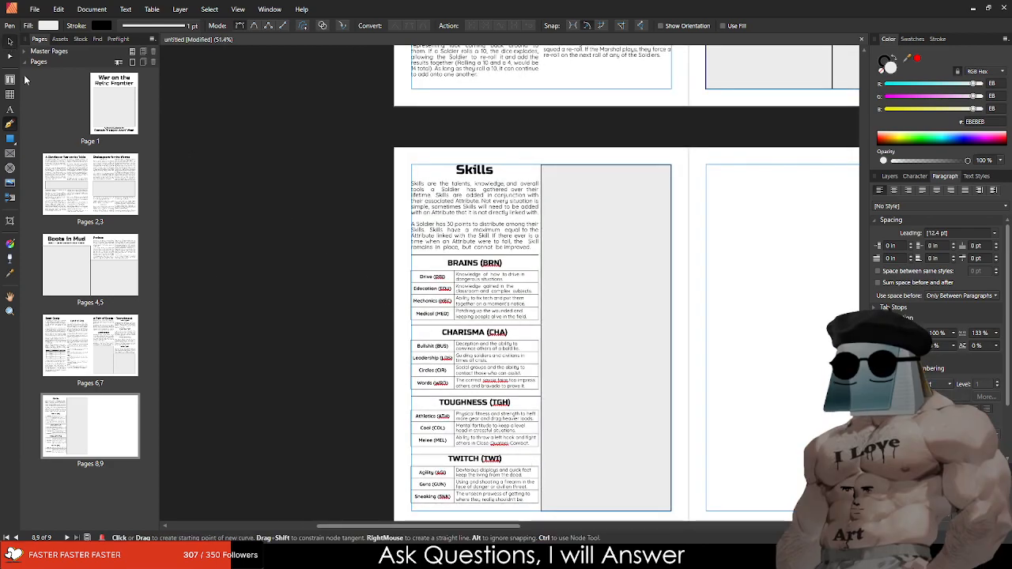
{"action": "scroll", "coordinate": [492, 444], "scroll_direction": "up", "scroll_amount": 1}
{"action": "scroll", "coordinate": [492, 444], "scroll_direction": "up", "scroll_amount": 4}
{"action": "scroll", "coordinate": [491, 445], "scroll_direction": "down", "scroll_amount": 1}
{"action": "left_click", "coordinate": [407, 281]}
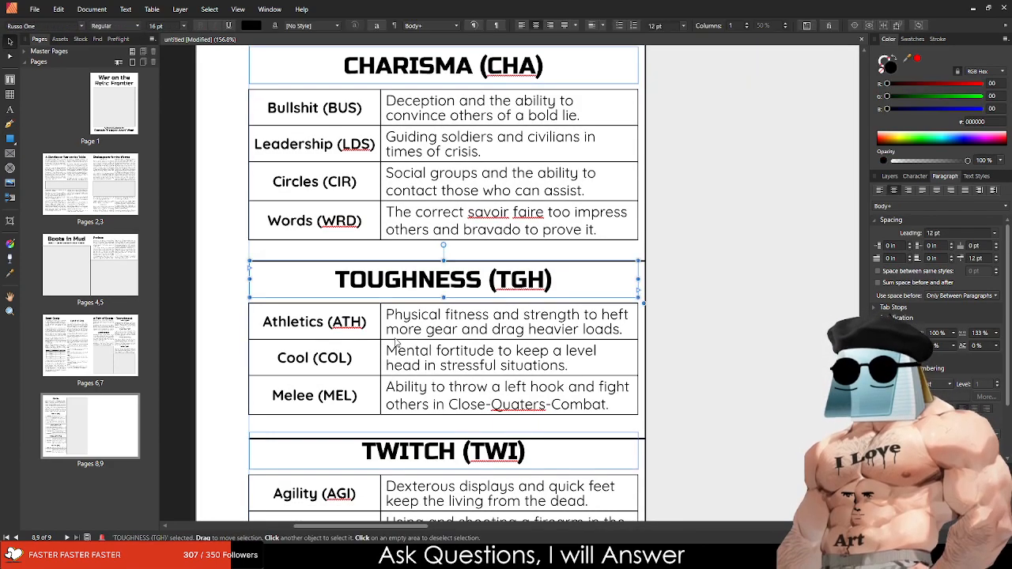
{"action": "left_click", "coordinate": [397, 341], "text": "shift"}
{"action": "scroll", "coordinate": [404, 359], "scroll_direction": "down", "scroll_amount": 2}
{"action": "left_click", "coordinate": [416, 350], "text": "shift"}
{"action": "left_click", "coordinate": [424, 405], "text": "shift"}
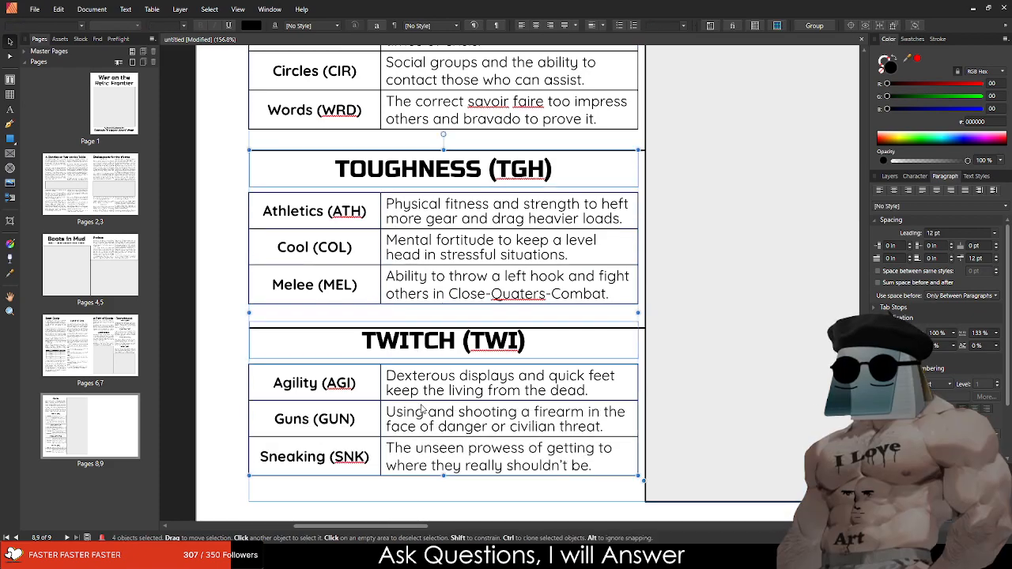
{"action": "left_click_drag", "start_coordinate": [431, 404], "coordinate": [431, 406]}
{"action": "left_click", "coordinate": [225, 245]}
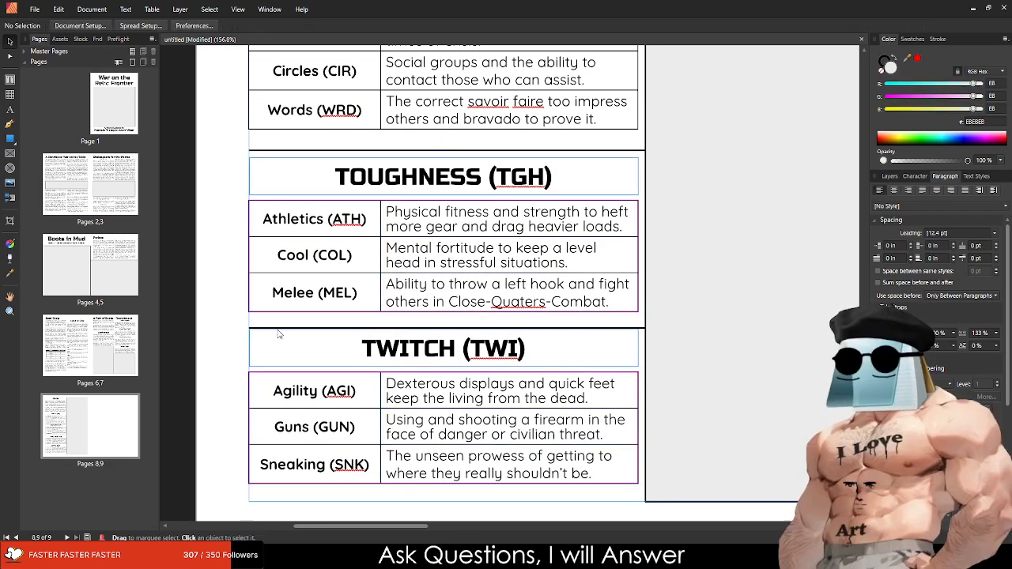
Step: Move the divider line above TOUGHNESS (TGH) up slightly, keeping its ends aligned with the column
{"action": "left_click_drag", "start_coordinate": [417, 151], "coordinate": [415, 148]}
{"action": "left_click", "coordinate": [681, 165]}
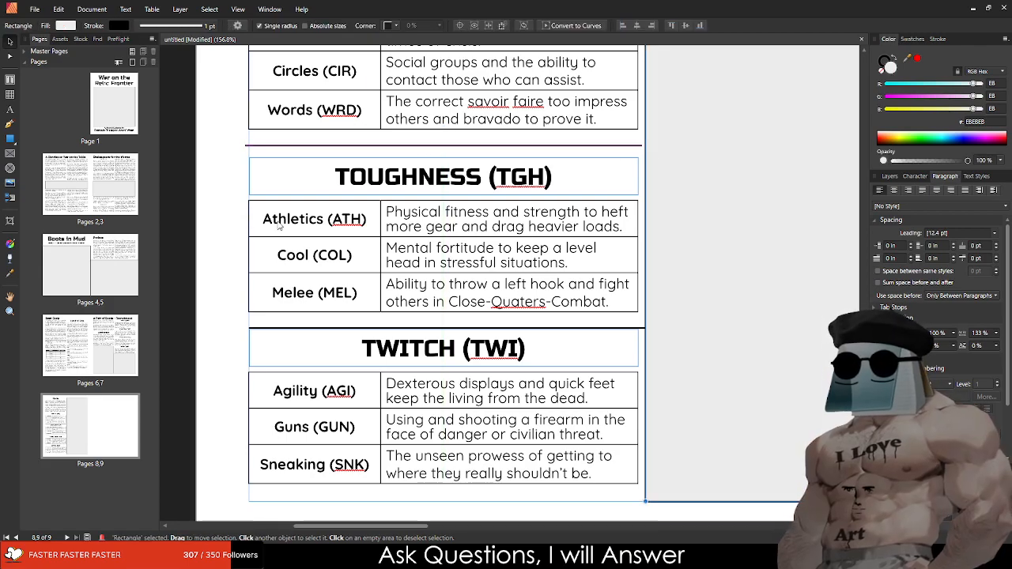
{"action": "left_click", "coordinate": [269, 147]}
{"action": "scroll", "coordinate": [227, 140], "scroll_direction": "up", "scroll_amount": 5}
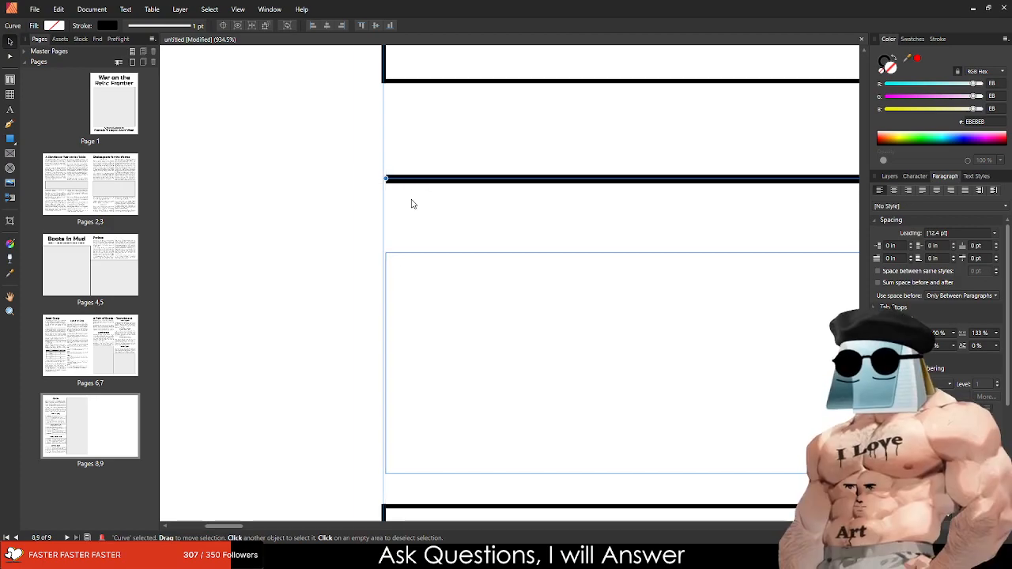
Step: Align the TOUGHNESS (TGH) heading frame with the column's outer edge
{"action": "scroll", "coordinate": [348, 325], "scroll_direction": "down", "scroll_amount": 1}
{"action": "scroll", "coordinate": [348, 325], "scroll_direction": "down", "scroll_amount": 2}
{"action": "left_click", "coordinate": [440, 282]}
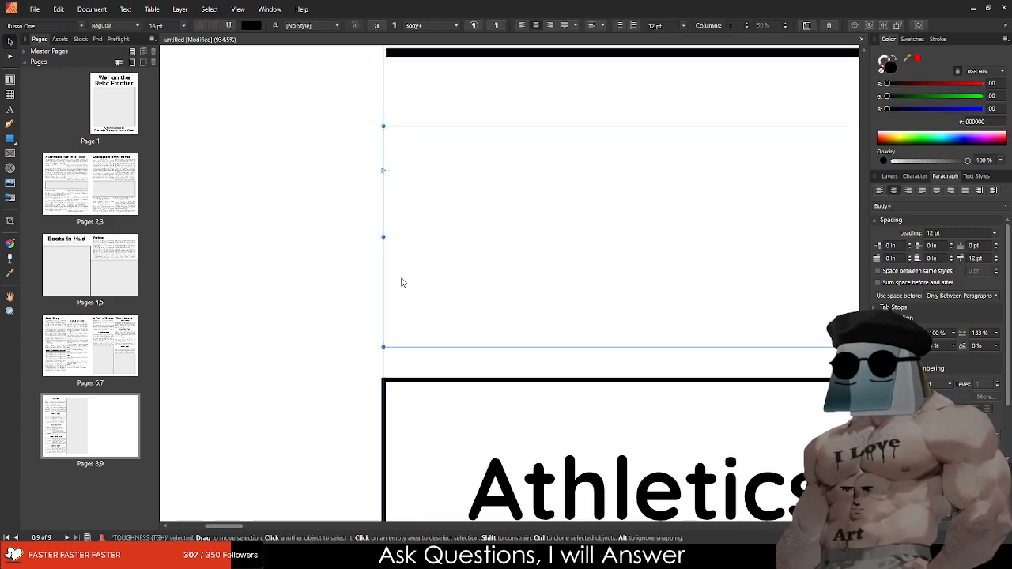
{"action": "left_click", "coordinate": [305, 286]}
Step: Align the CHARISMA (CHA) heading frame with the column's outer edge
{"action": "scroll", "coordinate": [305, 286], "scroll_direction": "down", "scroll_amount": 5}
{"action": "scroll", "coordinate": [324, 280], "scroll_direction": "up", "scroll_amount": 3}
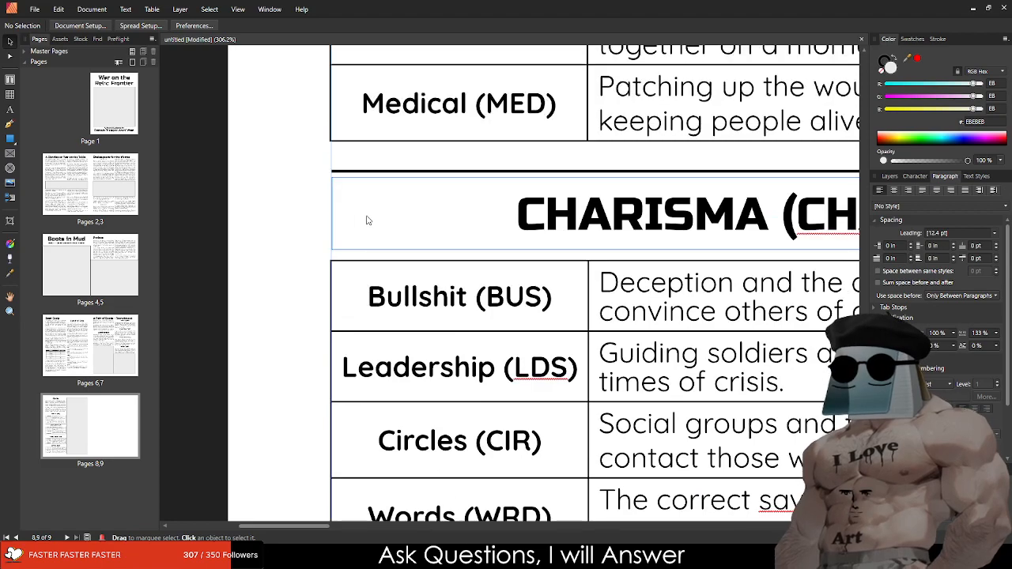
{"action": "left_click", "coordinate": [364, 216]}
{"action": "double_click", "coordinate": [364, 216]}
{"action": "scroll", "coordinate": [314, 189], "scroll_direction": "up", "scroll_amount": 8}
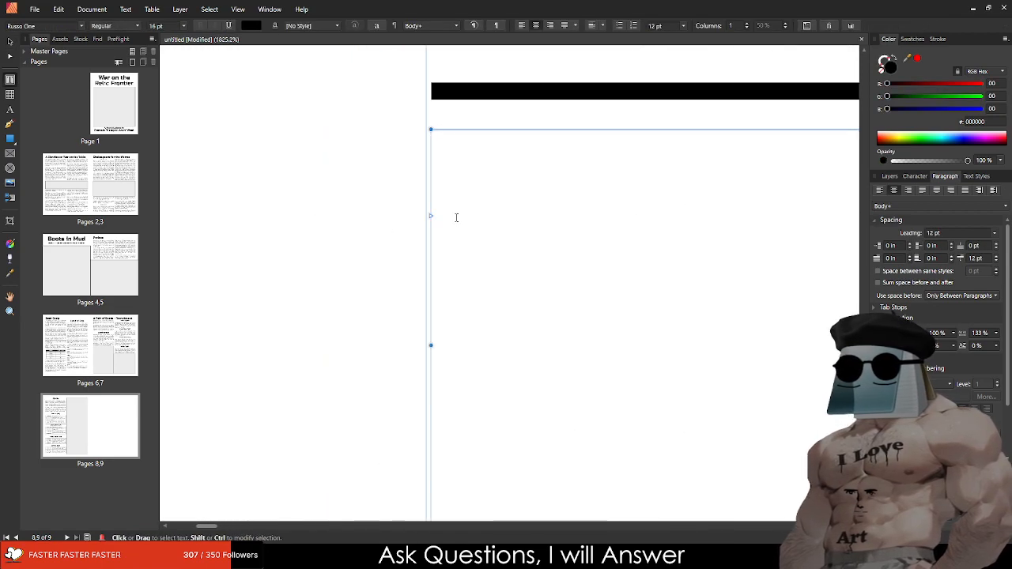
{"action": "left_click", "coordinate": [10, 40]}
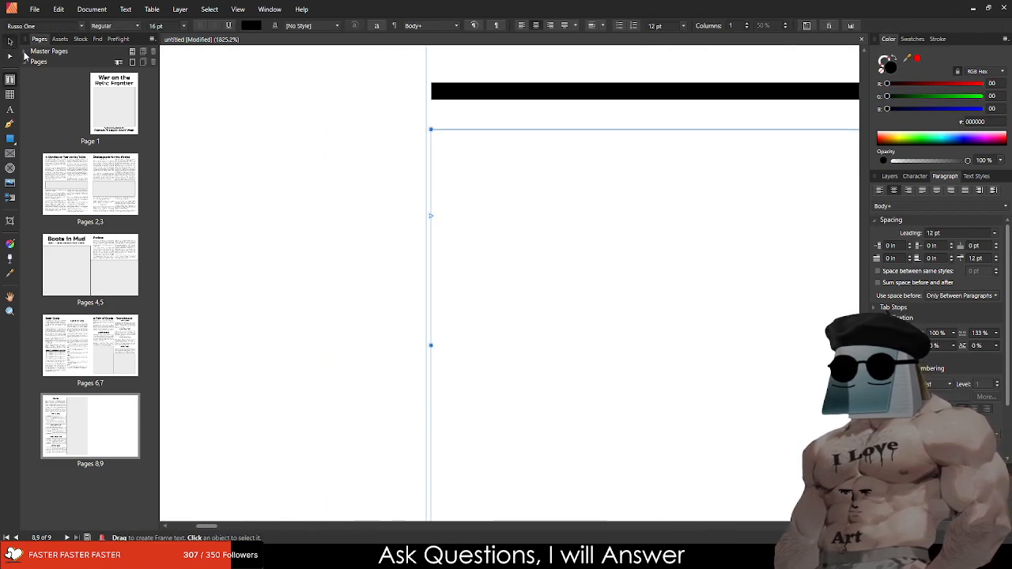
{"action": "left_click", "coordinate": [425, 161]}
{"action": "scroll", "coordinate": [426, 160], "scroll_direction": "down", "scroll_amount": 4}
Step: Examine how the text, headings, tables and divider lines align with the outer edge of the Skills column
{"action": "scroll", "coordinate": [402, 174], "scroll_direction": "up", "scroll_amount": 5}
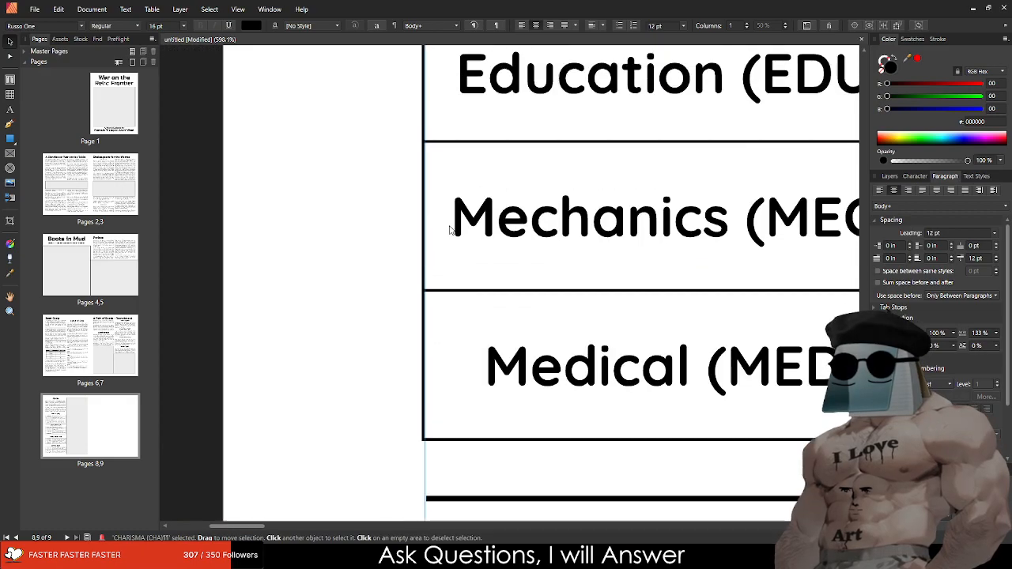
{"action": "scroll", "coordinate": [479, 201], "scroll_direction": "up", "scroll_amount": 10}
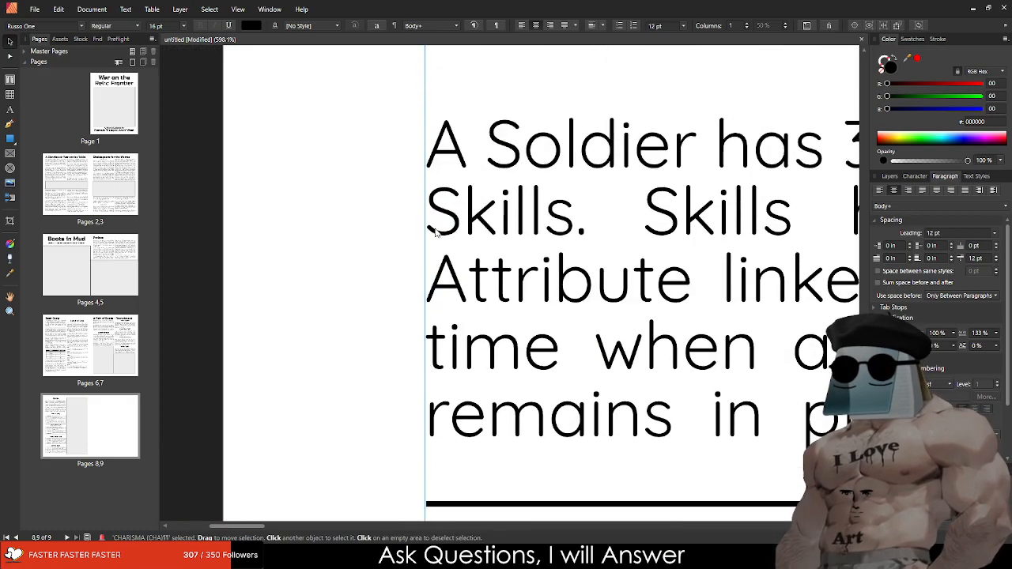
{"action": "scroll", "coordinate": [477, 261], "scroll_direction": "up", "scroll_amount": 3}
{"action": "scroll", "coordinate": [475, 265], "scroll_direction": "down", "scroll_amount": 2}
{"action": "scroll", "coordinate": [466, 273], "scroll_direction": "down", "scroll_amount": 2}
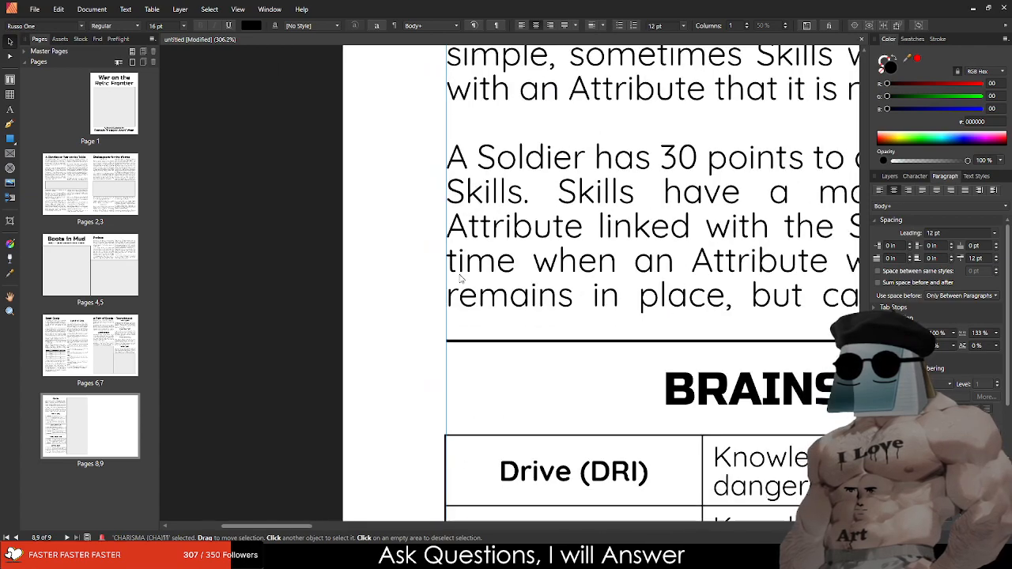
{"action": "scroll", "coordinate": [457, 282], "scroll_direction": "down", "scroll_amount": 4}
{"action": "scroll", "coordinate": [446, 272], "scroll_direction": "down", "scroll_amount": 10}
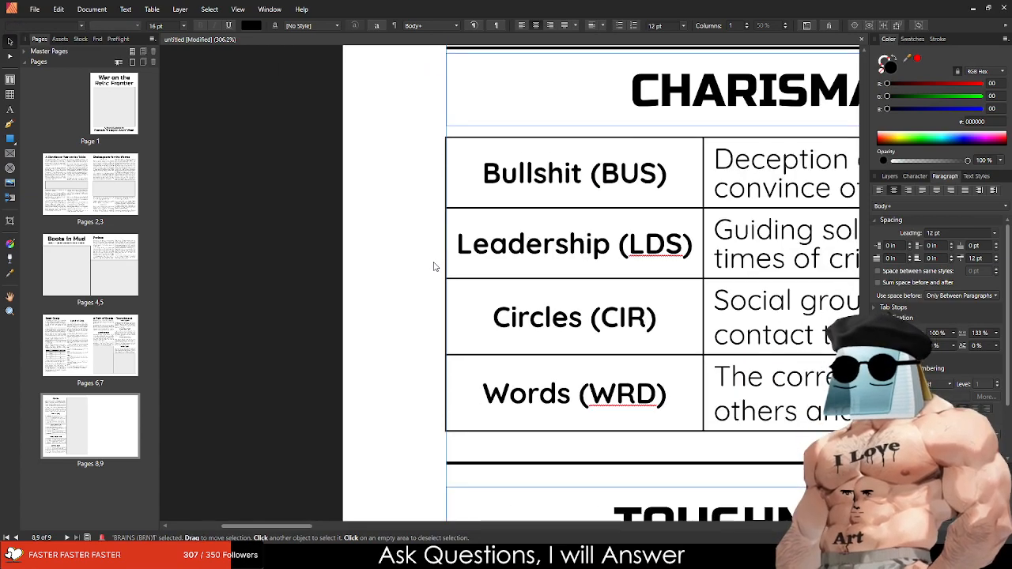
{"action": "scroll", "coordinate": [443, 261], "scroll_direction": "down", "scroll_amount": 5}
{"action": "left_click", "coordinate": [441, 245]}
{"action": "scroll", "coordinate": [432, 208], "scroll_direction": "up", "scroll_amount": 8}
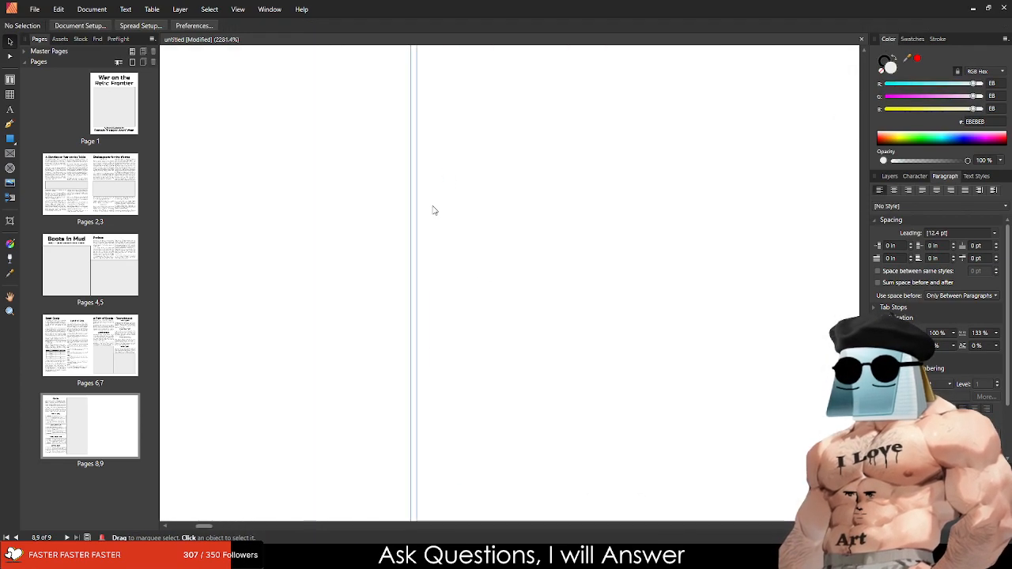
{"action": "left_click", "coordinate": [334, 206]}
{"action": "scroll", "coordinate": [375, 299], "scroll_direction": "down", "scroll_amount": 15}
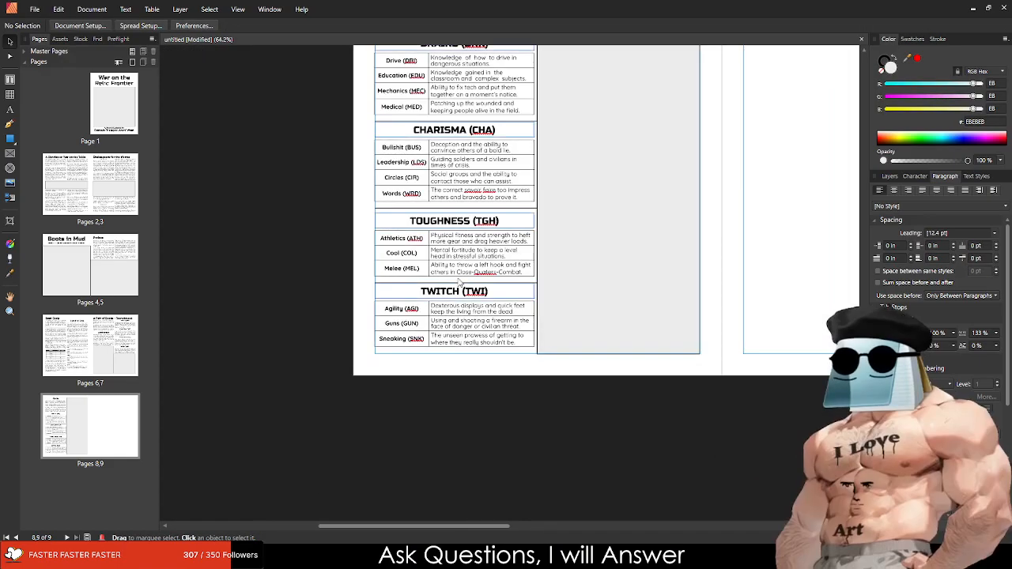
{"action": "scroll", "coordinate": [518, 209], "scroll_direction": "up", "scroll_amount": 3}
{"action": "scroll", "coordinate": [506, 158], "scroll_direction": "down", "scroll_amount": 3}
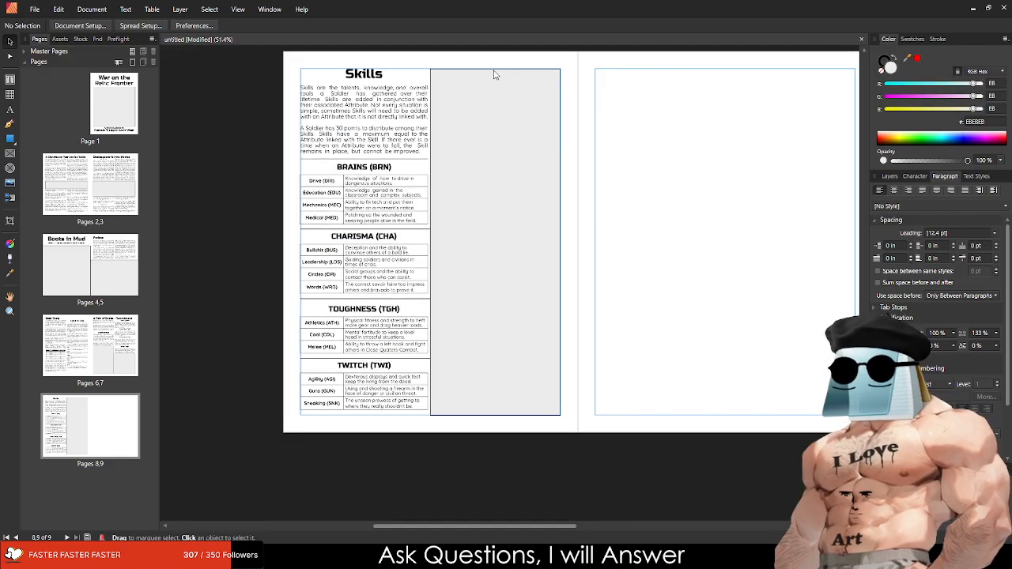
Step: Copy the Skills title and introduction text frame onto the empty facing page, aligned with its upper margin guides
{"action": "scroll", "coordinate": [582, 219], "scroll_direction": "right", "scroll_amount": 4}
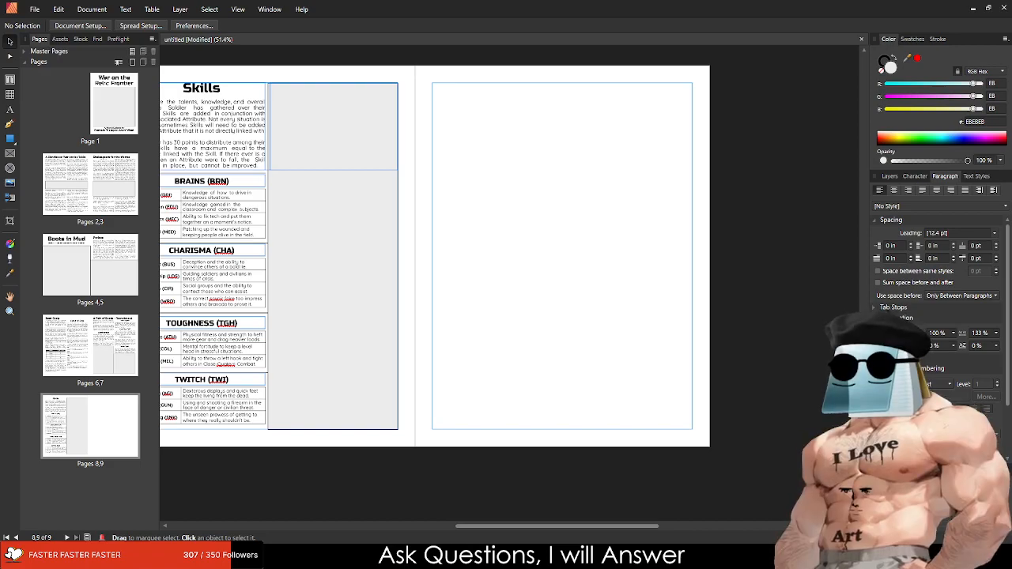
{"action": "scroll", "coordinate": [435, 311], "scroll_direction": "up", "scroll_amount": 1}
{"action": "scroll", "coordinate": [435, 312], "scroll_direction": "left", "scroll_amount": 1}
{"action": "left_click", "coordinate": [250, 161]}
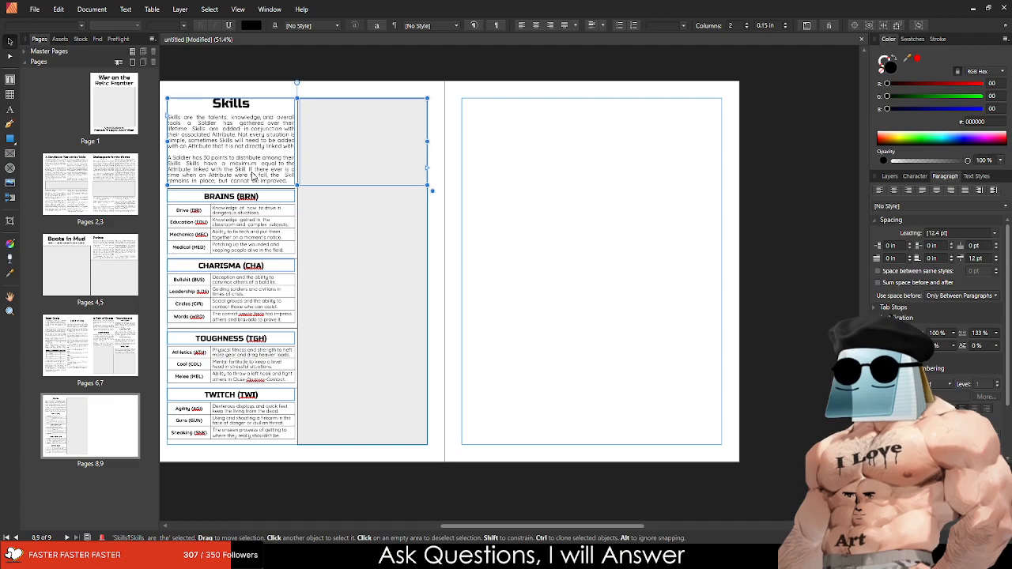
{"action": "left_click_drag", "start_coordinate": [253, 175], "coordinate": [548, 176]}
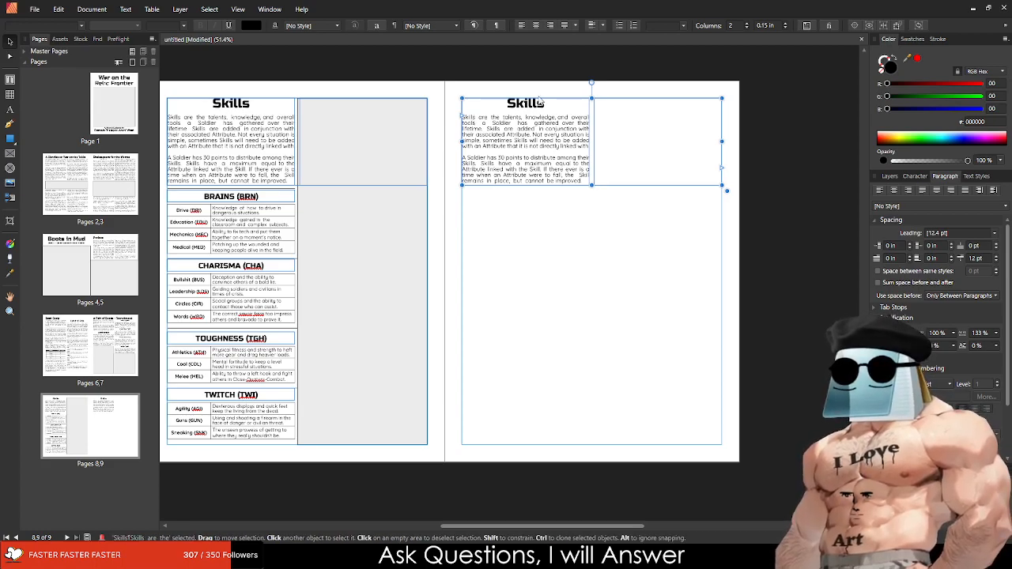
Step: Try "Who You Are . . ." as the title of the copied text frame
{"action": "double_click", "coordinate": [538, 100]}
{"action": "type", "text": "Who You Are"}
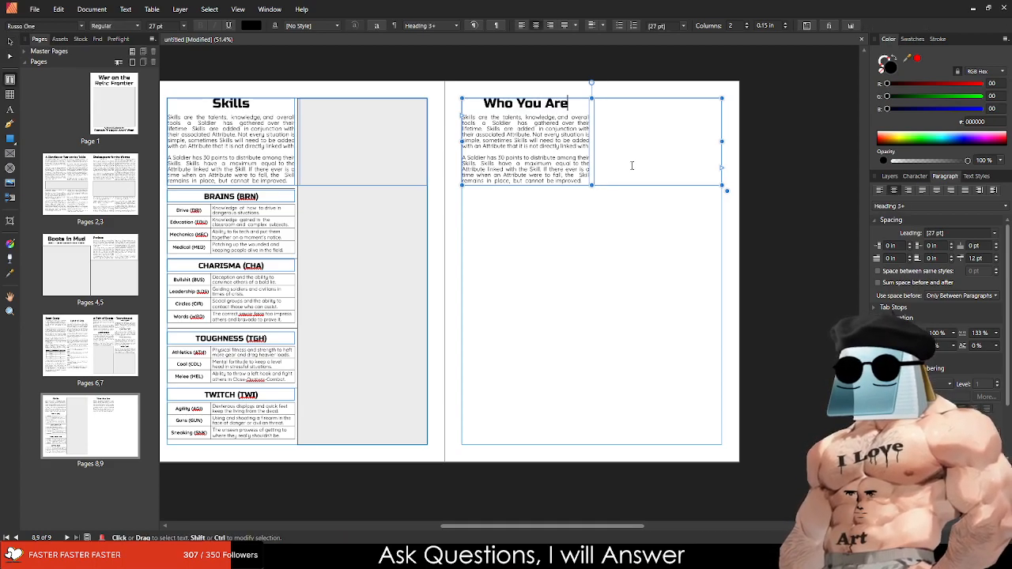
{"action": "scroll", "coordinate": [633, 163], "scroll_direction": "up", "scroll_amount": 3}
{"action": "type", "text": ". . ."}
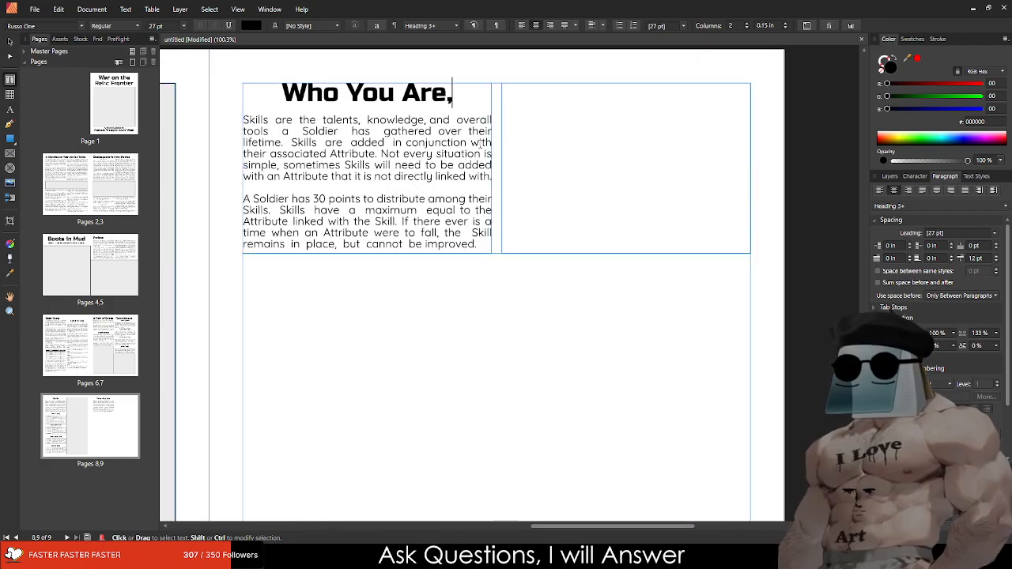
{"action": "key", "text": "BackSpace"}
{"action": "key", "text": "BackSpace"}
{"action": "key", "text": "BackSpace"}
{"action": "key", "text": "BackSpace"}
{"action": "key", "text": "BackSpace"}
{"action": "key", "text": "BackSpace"}
{"action": "key", "text": "BackSpace"}
{"action": "key", "text": "BackSpace"}
{"action": "key", "text": "BackSpace"}
{"action": "key", "text": "BackSpace"}
{"action": "key", "text": "BackSpace"}
{"action": "key", "text": "BackSpace"}
{"action": "key", "text": "BackSpace"}
{"action": "key", "text": "BackSpace"}
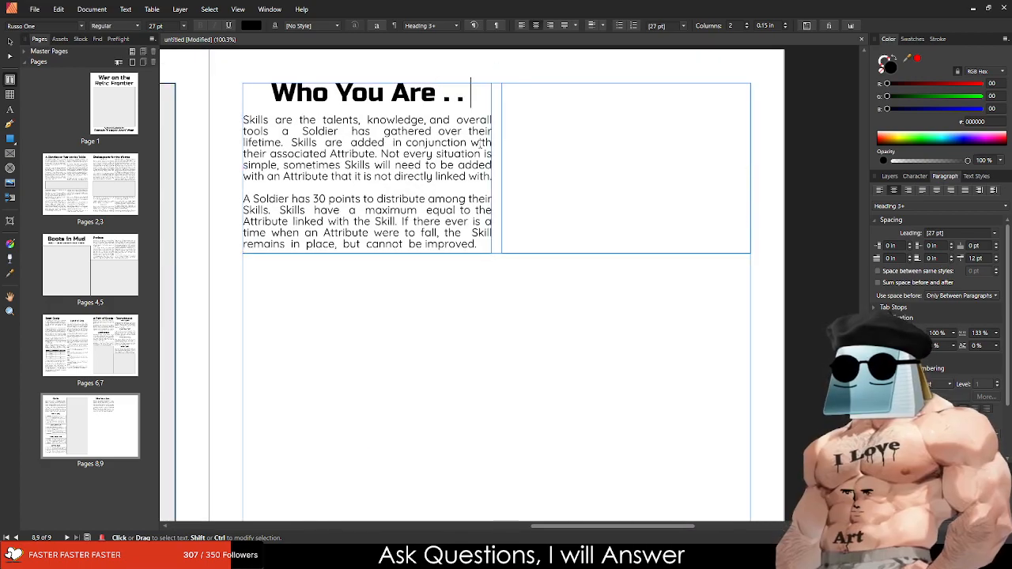
Step: Title the copied text frame "Recruitment Form" and set the frame to one column
{"action": "key", "text": "shift+Left"}
{"action": "key", "text": "shift+Left"}
{"action": "key", "text": "shift+Left"}
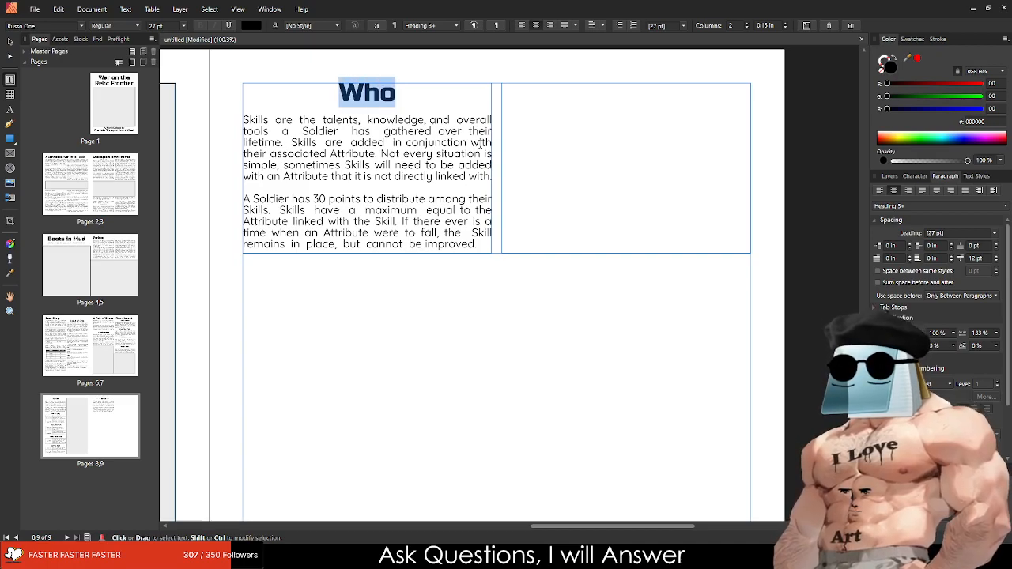
{"action": "type", "text": "Re"}
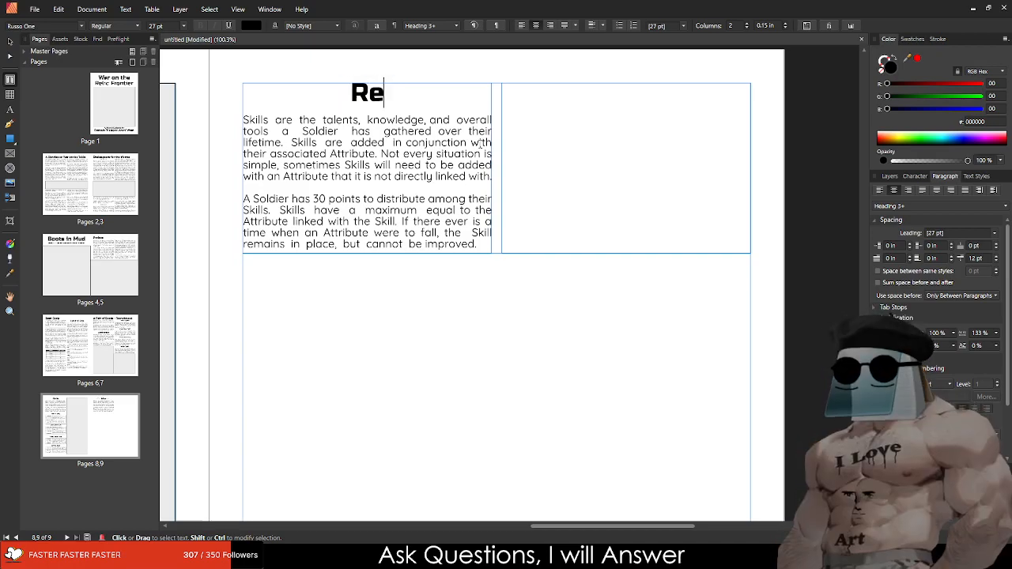
{"action": "type", "text": "cruitment Form"}
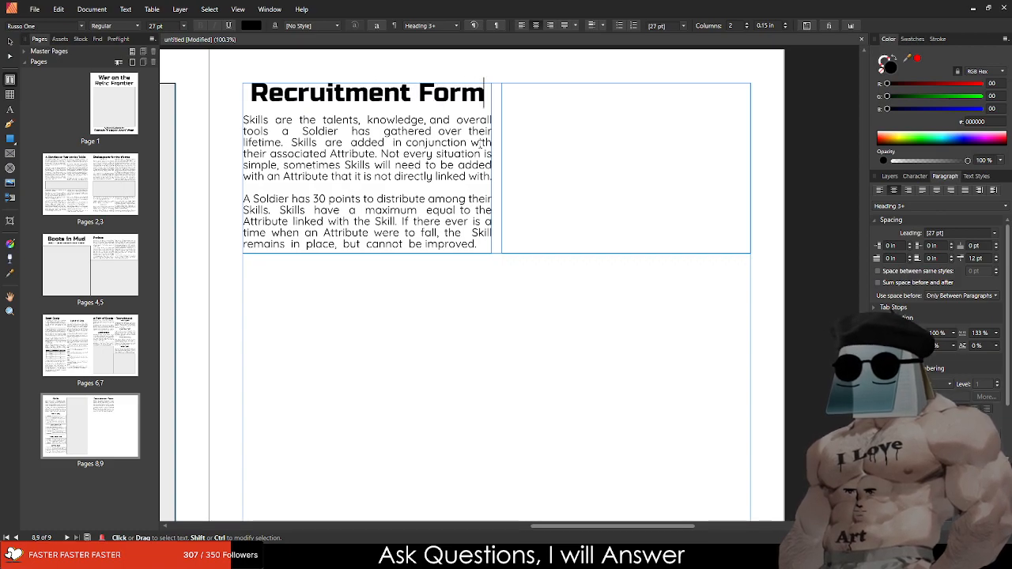
{"action": "key", "text": "Escape"}
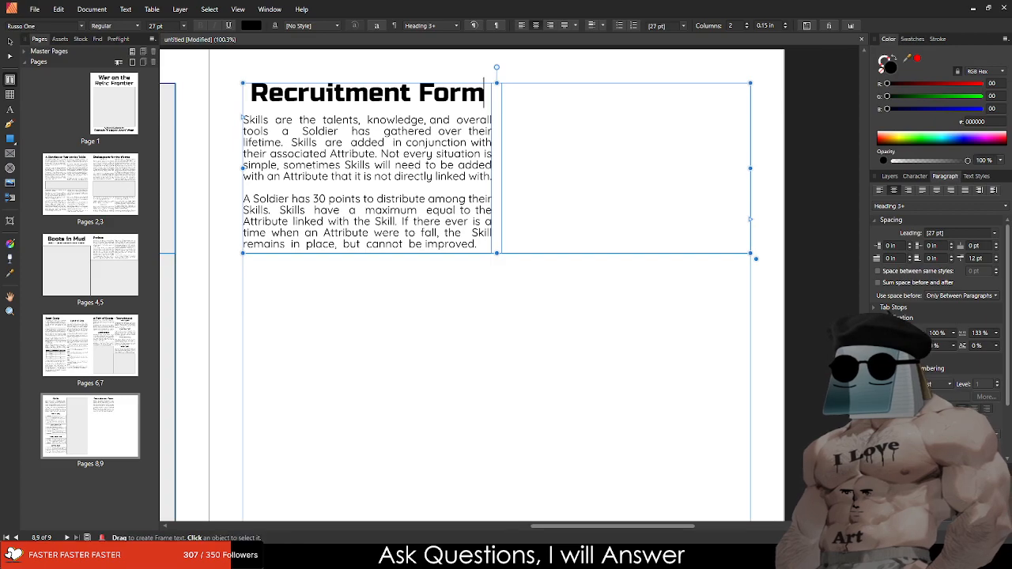
{"action": "left_click", "coordinate": [747, 29]}
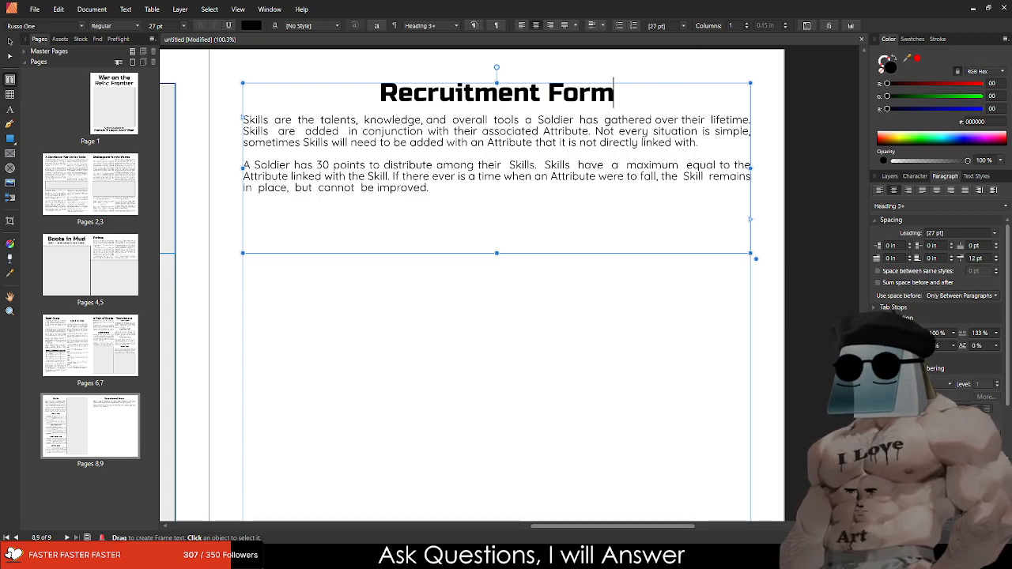
Step: Replace the copied Skills text with the passage from "The Relic Frontier is a land" to "just a cog in it.", removing stray line breaks
{"action": "left_click_drag", "start_coordinate": [428, 189], "coordinate": [243, 120]}
{"action": "type", "text": "The Relic Frontier is a land of four clashing armies, battling for supremacy in a war where the only victor is the last one standing. Whether fighting for the Clubak Host, Cardiak's Legion, The Islander Expedition, or Spadian's Armed Forces, the Soldier is a human with their own experiences and life to, maybe, return to. This is war, and you're just a cog in it."}
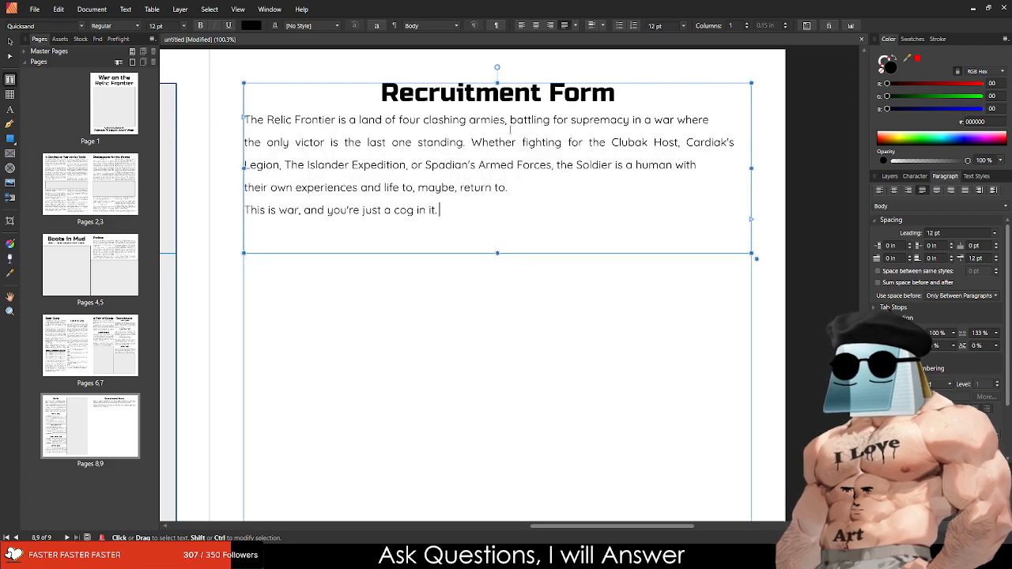
{"action": "left_click", "coordinate": [708, 120]}
{"action": "key", "text": "Delete"}
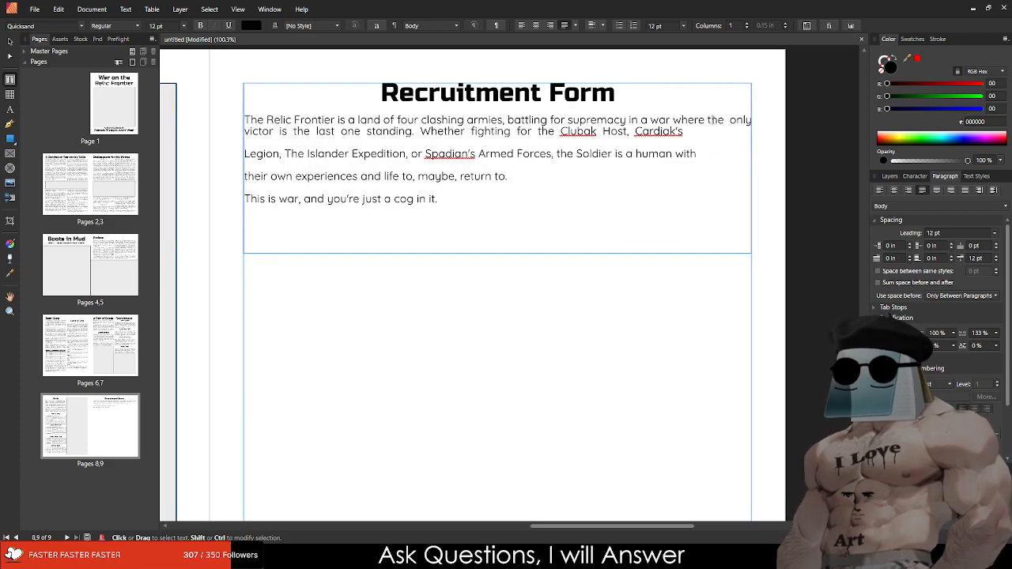
{"action": "left_click", "coordinate": [684, 130]}
{"action": "key", "text": "Delete"}
{"action": "left_click", "coordinate": [635, 142]}
{"action": "key", "text": "Delete"}
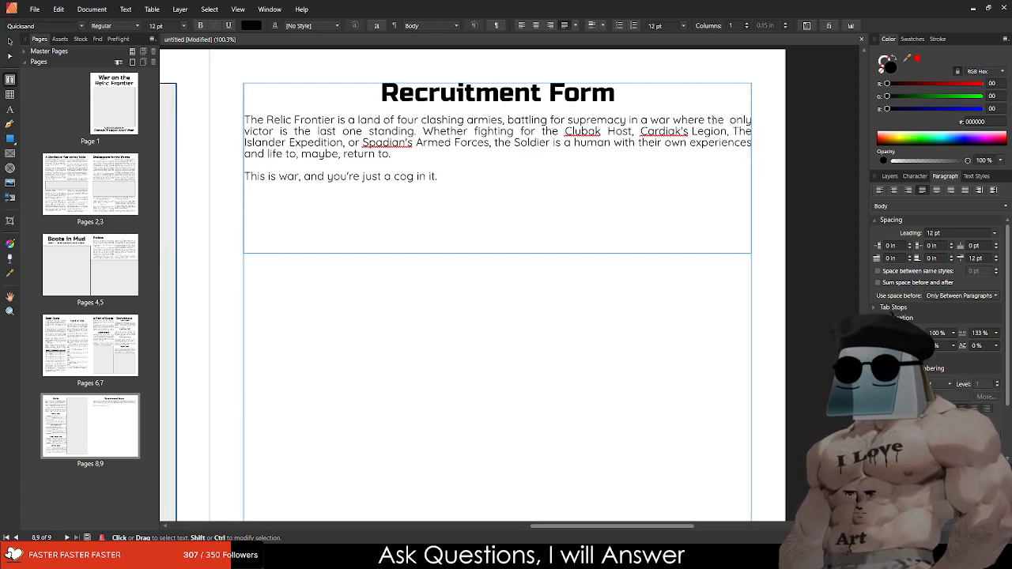
{"action": "key", "text": "Escape"}
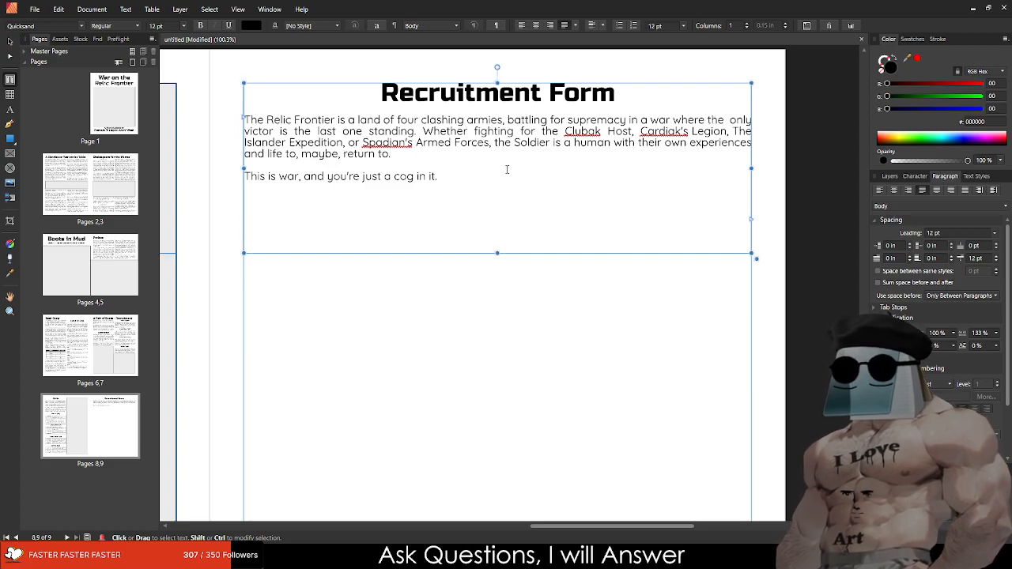
Step: Centre the line "This is war, and you're just a cog in it." and shorten the text frame to end just below it
{"action": "left_click_drag", "start_coordinate": [447, 167], "coordinate": [244, 176]}
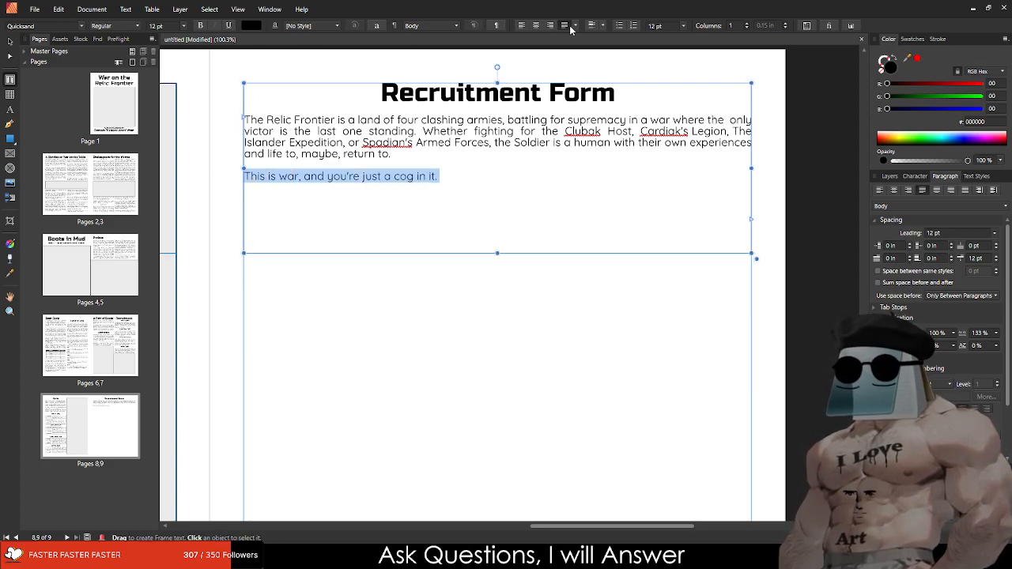
{"action": "left_click", "coordinate": [536, 25]}
{"action": "left_click_drag", "start_coordinate": [497, 253], "coordinate": [474, 187]}
{"action": "key", "text": "Escape"}
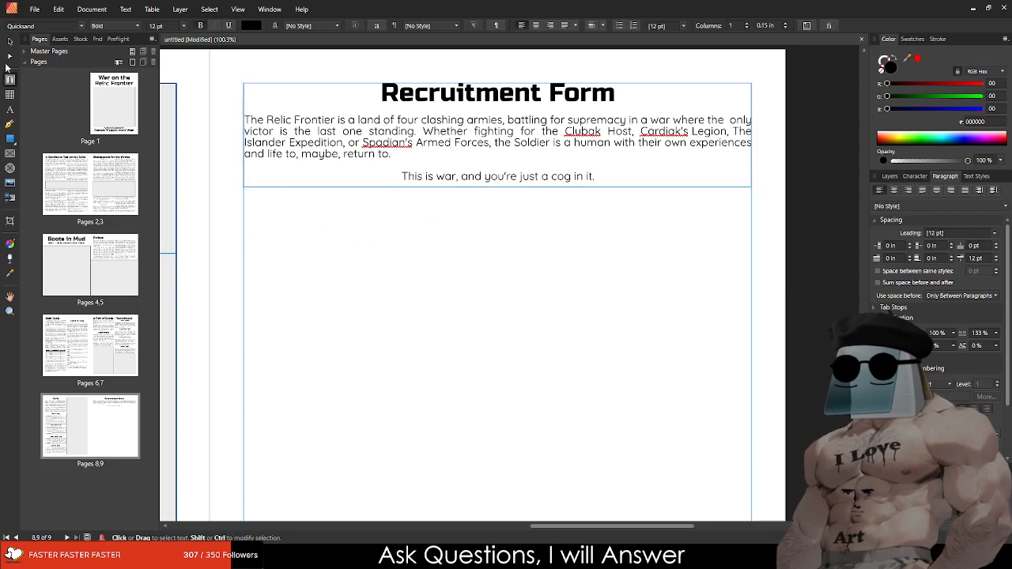
{"action": "left_click", "coordinate": [10, 40]}
{"action": "scroll", "coordinate": [388, 194], "scroll_direction": "up", "scroll_amount": 2}
{"action": "scroll", "coordinate": [592, 140], "scroll_direction": "down", "scroll_amount": 2}
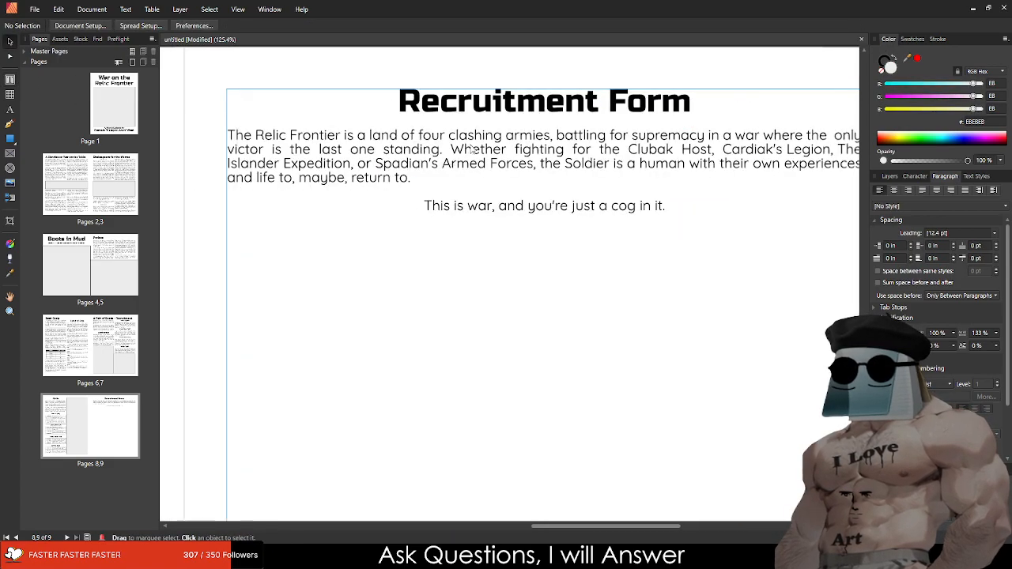
{"action": "left_click_drag", "start_coordinate": [592, 139], "coordinate": [523, 163]}
{"action": "scroll", "coordinate": [413, 187], "scroll_direction": "up", "scroll_amount": 1}
{"action": "scroll", "coordinate": [582, 185], "scroll_direction": "down", "scroll_amount": 1}
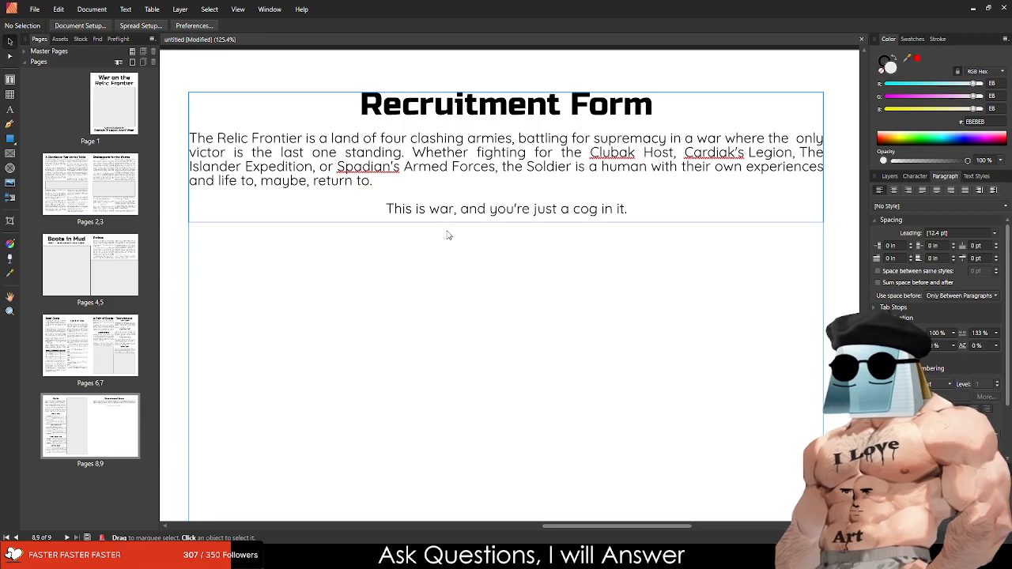
{"action": "left_click_drag", "start_coordinate": [467, 260], "coordinate": [416, 247]}
{"action": "scroll", "coordinate": [383, 148], "scroll_direction": "up", "scroll_amount": 1}
{"action": "scroll", "coordinate": [383, 148], "scroll_direction": "down", "scroll_amount": 2}
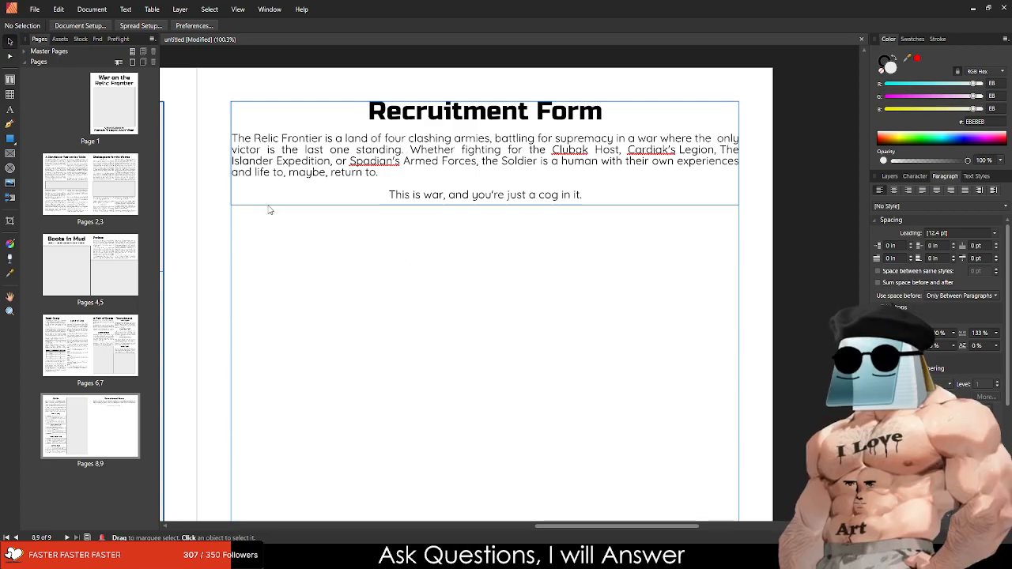
{"action": "scroll", "coordinate": [268, 176], "scroll_direction": "up", "scroll_amount": 2}
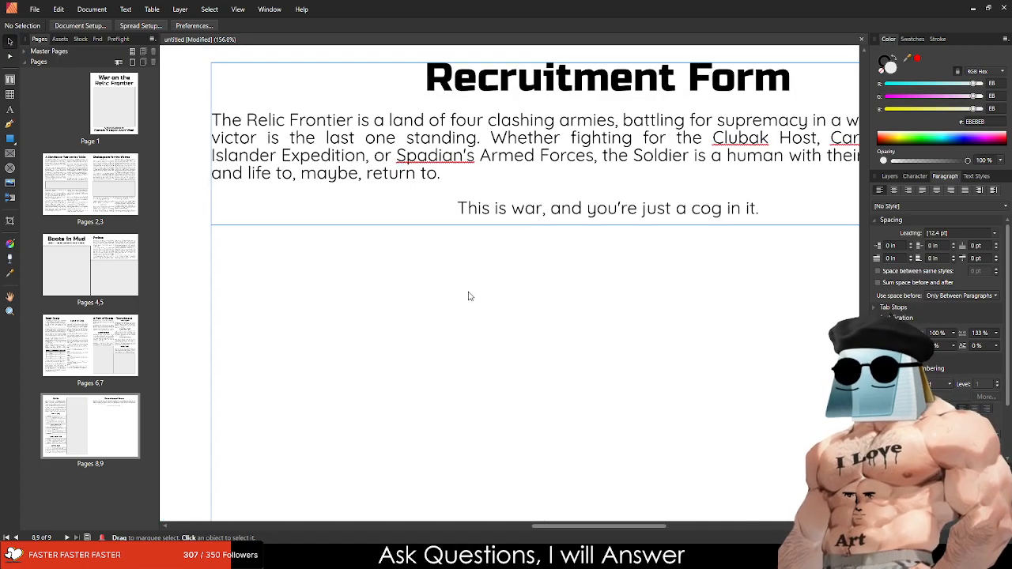
{"action": "left_click_drag", "start_coordinate": [450, 294], "coordinate": [351, 248]}
{"action": "scroll", "coordinate": [350, 248], "scroll_direction": "down", "scroll_amount": 1}
{"action": "left_click_drag", "start_coordinate": [458, 294], "coordinate": [483, 245]}
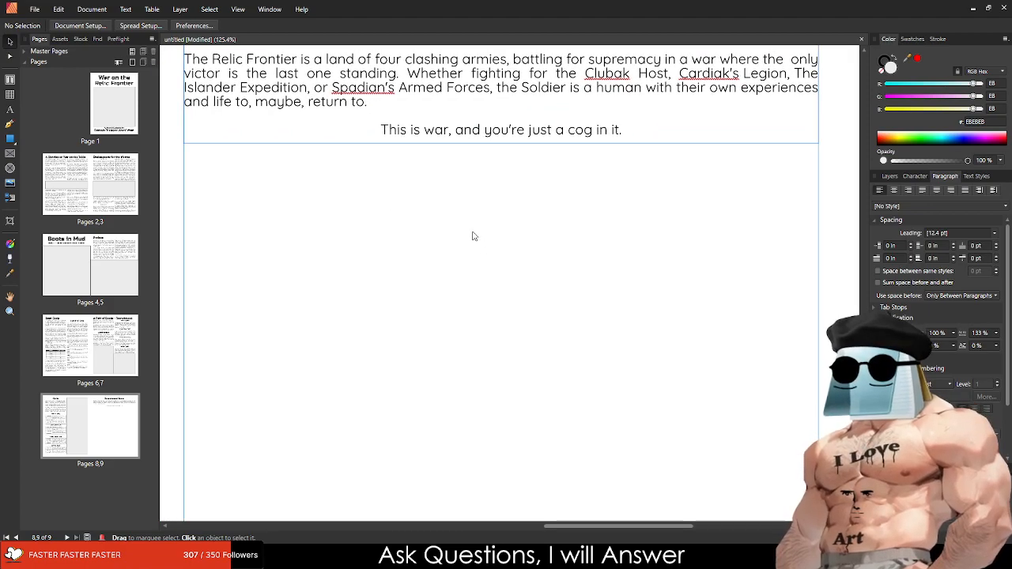
{"action": "scroll", "coordinate": [473, 236], "scroll_direction": "down", "scroll_amount": 2}
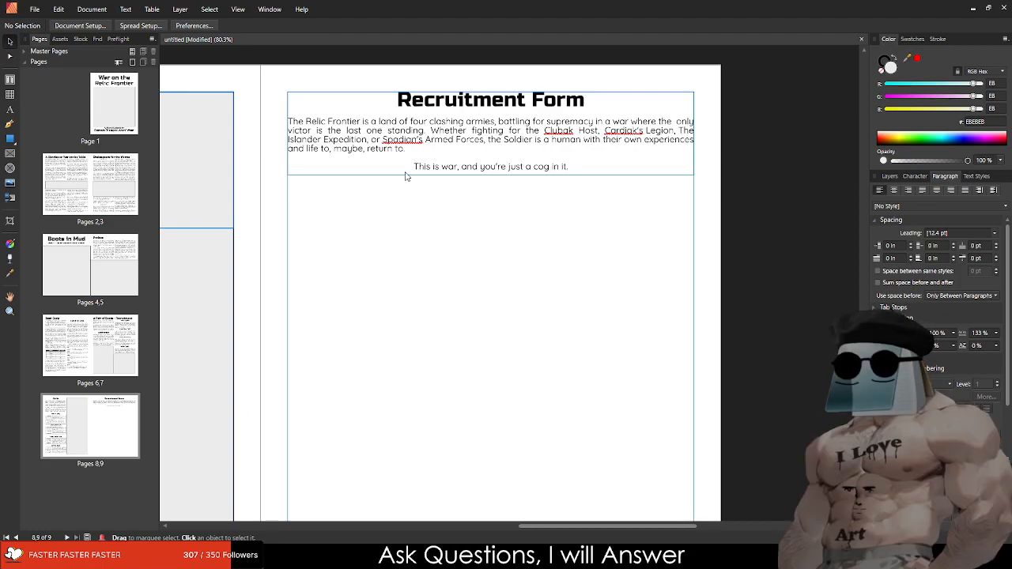
Step: Paste the reference screenshot of a page grid below the Recruitment Form introduction and enlarge it to 191%
{"action": "key", "text": "ctrl+v"}
{"action": "scroll", "coordinate": [439, 313], "scroll_direction": "down", "scroll_amount": 3}
{"action": "scroll", "coordinate": [462, 320], "scroll_direction": "up", "scroll_amount": 2}
{"action": "left_click_drag", "start_coordinate": [465, 320], "coordinate": [410, 320]}
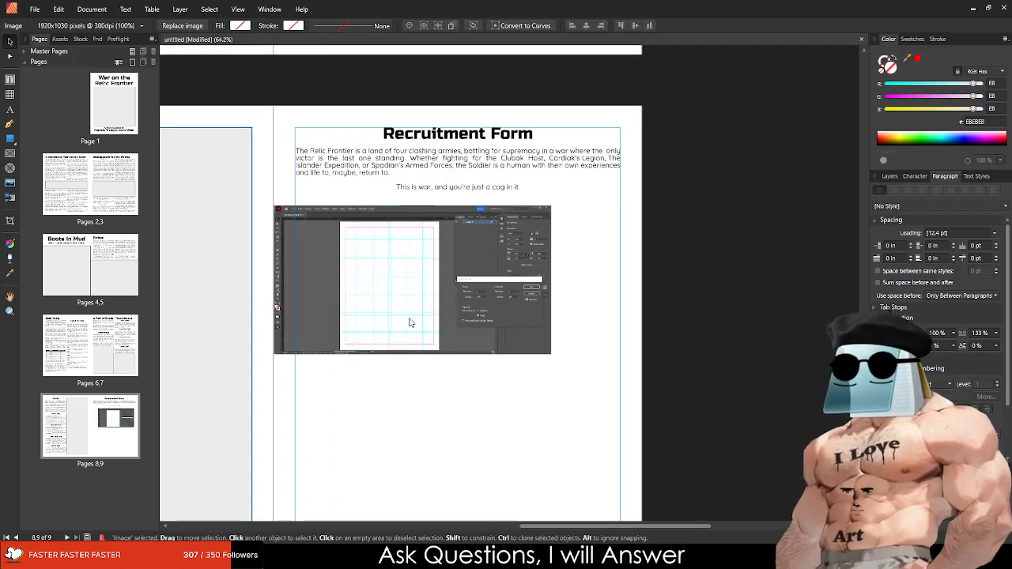
{"action": "left_click_drag", "start_coordinate": [551, 355], "coordinate": [799, 488]}
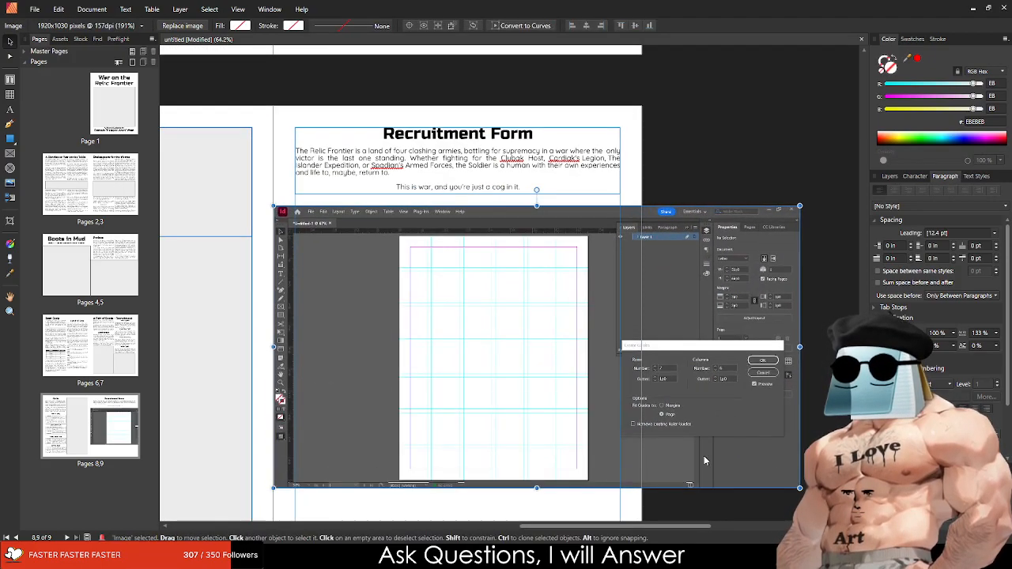
Step: Examine the guide grid and Create Guides settings in the pasted screenshot, and delete the image
{"action": "scroll", "coordinate": [493, 365], "scroll_direction": "up", "scroll_amount": 1}
{"action": "scroll", "coordinate": [535, 426], "scroll_direction": "up", "scroll_amount": 3}
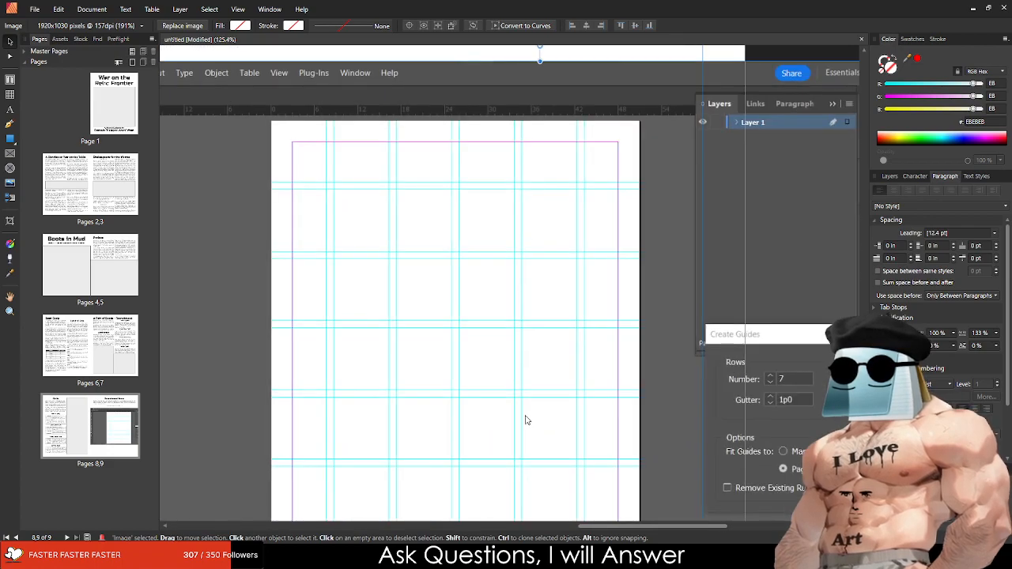
{"action": "scroll", "coordinate": [523, 417], "scroll_direction": "down", "scroll_amount": 2}
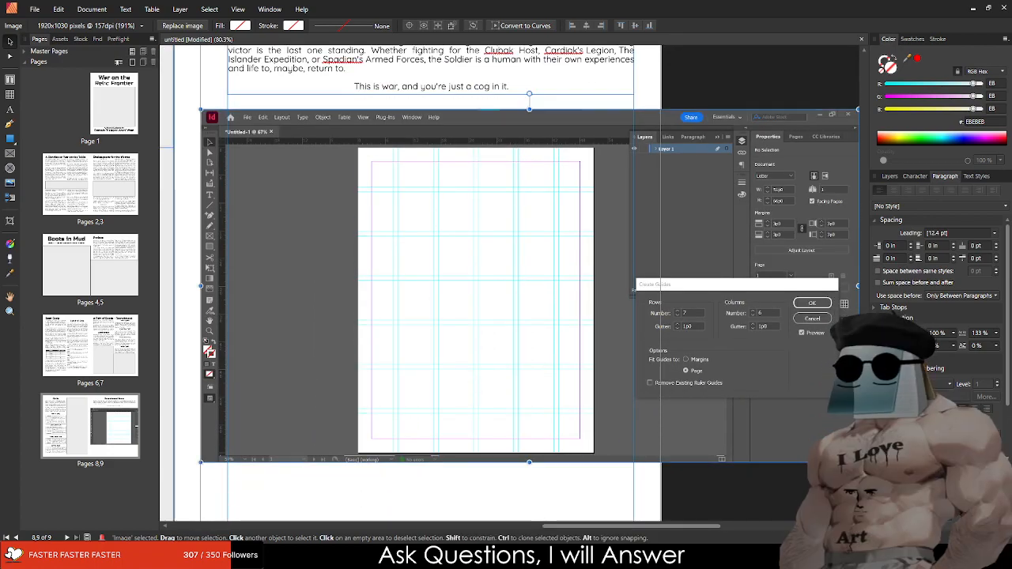
{"action": "left_click_drag", "start_coordinate": [727, 285], "coordinate": [726, 288]}
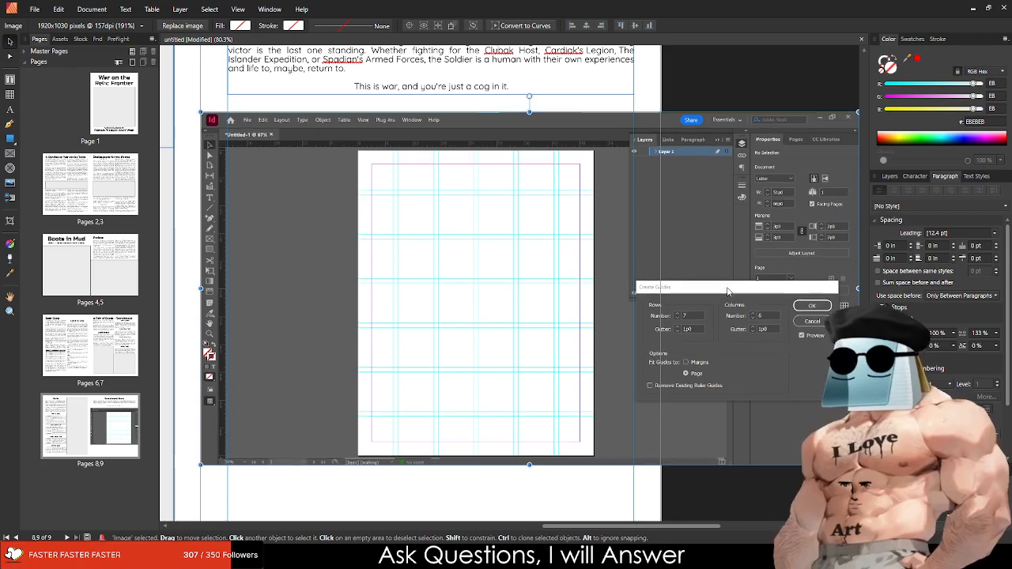
{"action": "key", "text": "Delete"}
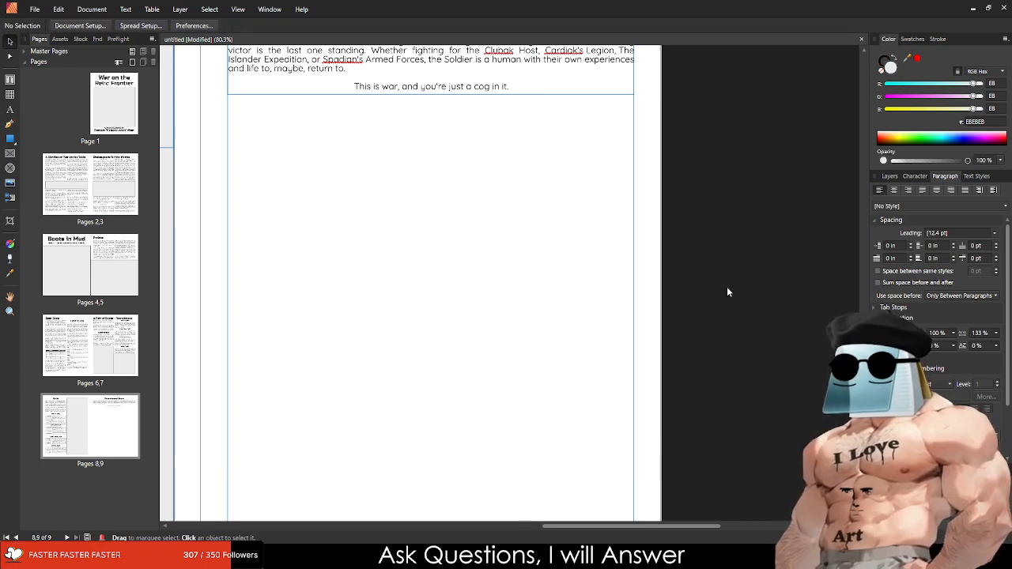
{"action": "scroll", "coordinate": [727, 286], "scroll_direction": "down", "scroll_amount": 3}
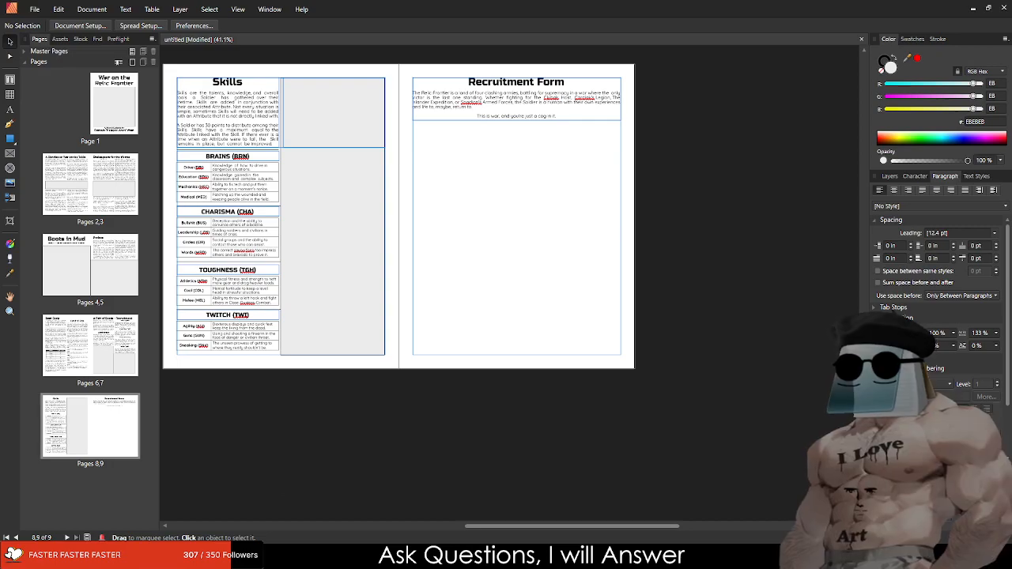
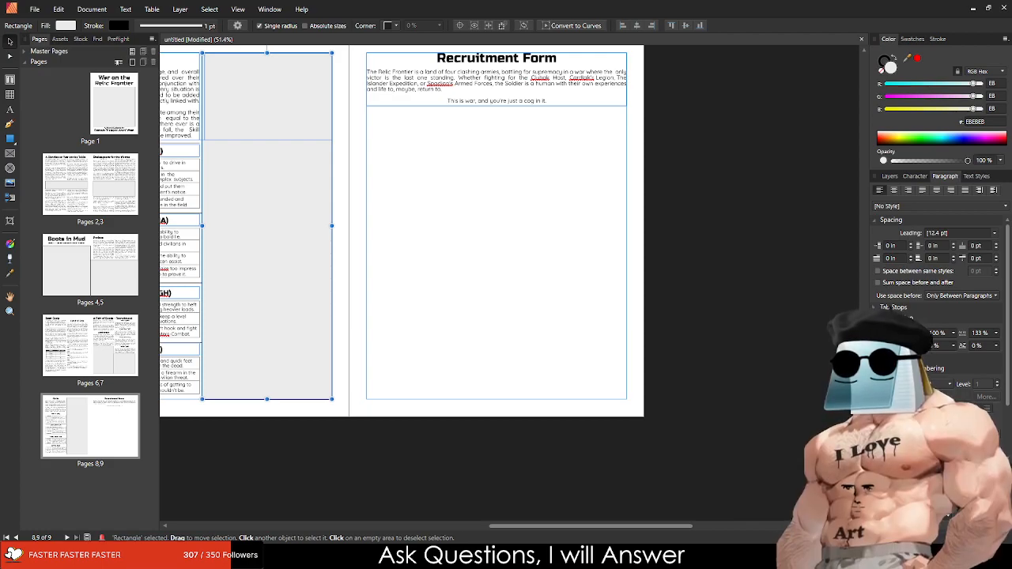
Step: Look through the document's text styles and check which ones the Recruitment Form title and introduction use
{"action": "left_click", "coordinate": [364, 232]}
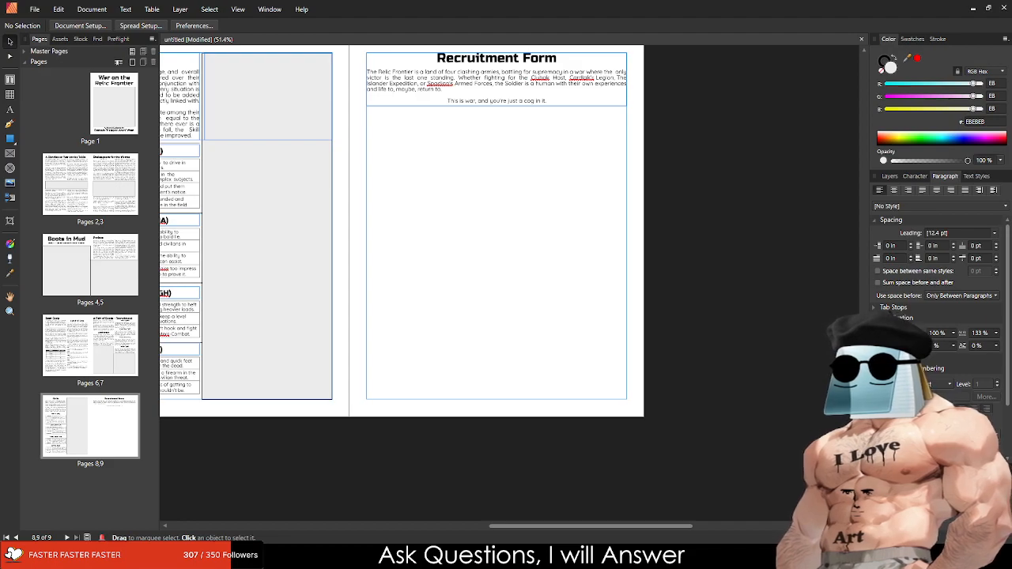
{"action": "left_click", "coordinate": [977, 175]}
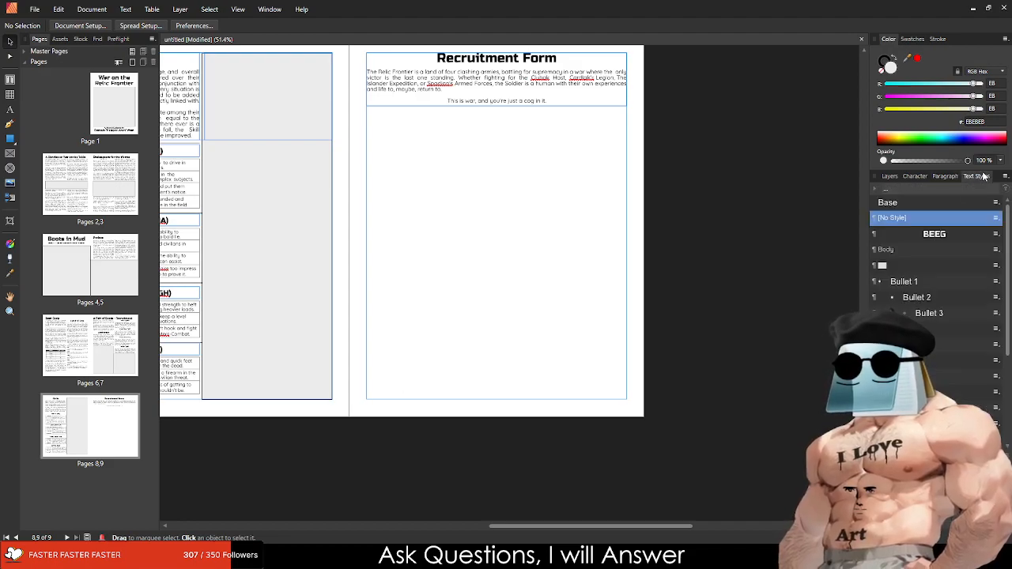
{"action": "scroll", "coordinate": [912, 246], "scroll_direction": "down", "scroll_amount": 5}
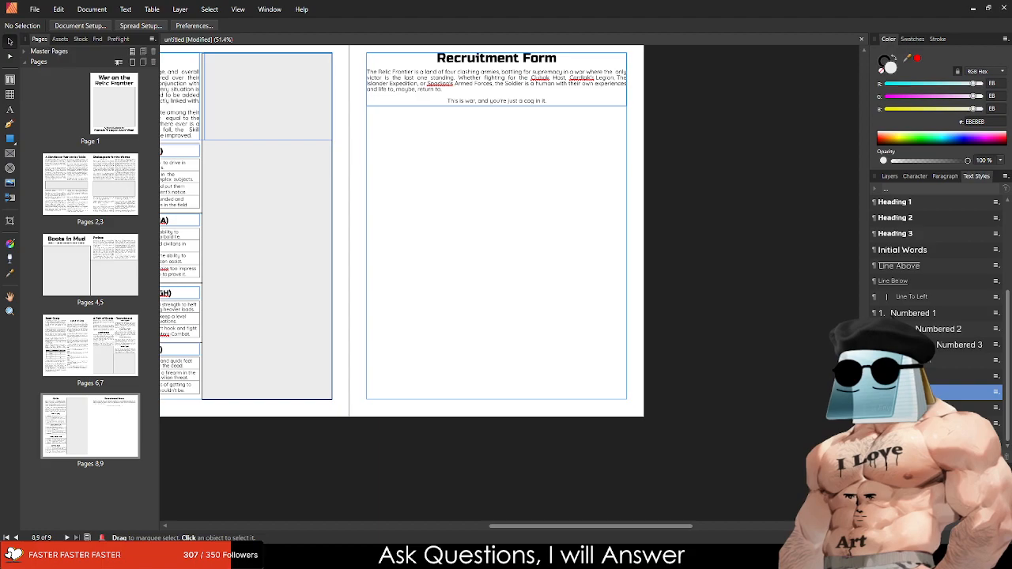
{"action": "scroll", "coordinate": [937, 289], "scroll_direction": "up", "scroll_amount": 5}
{"action": "scroll", "coordinate": [380, 225], "scroll_direction": "up", "scroll_amount": 2}
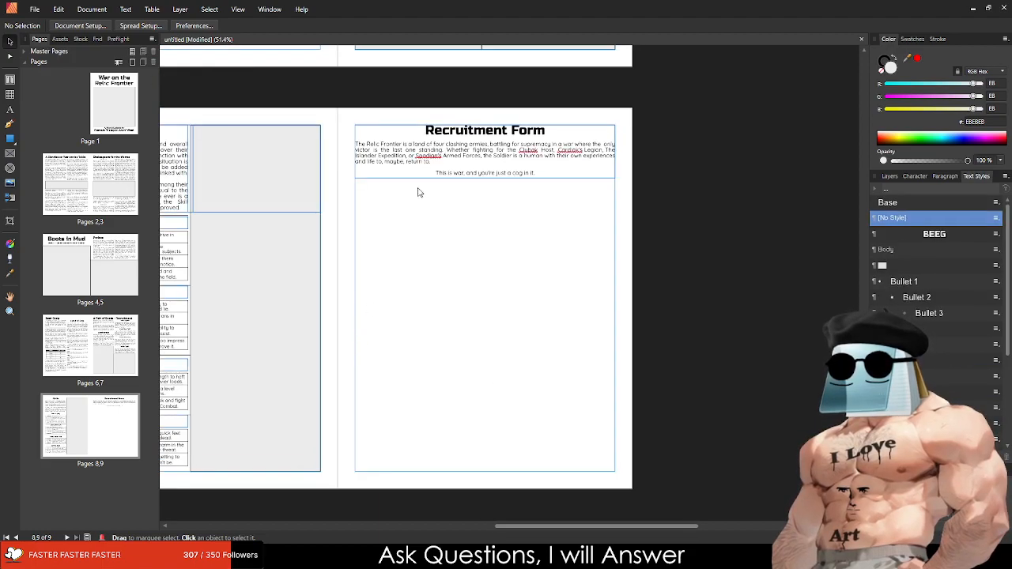
{"action": "left_click", "coordinate": [466, 129]}
{"action": "triple_click", "coordinate": [467, 130]}
{"action": "left_click", "coordinate": [464, 155]}
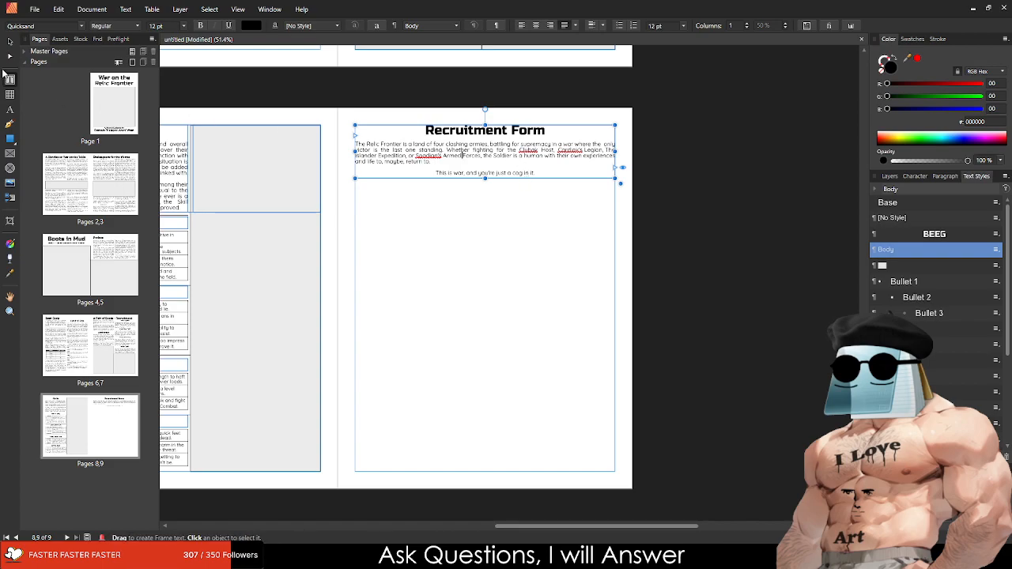
{"action": "key", "text": "Escape"}
{"action": "left_click", "coordinate": [433, 272]}
{"action": "left_click_drag", "start_coordinate": [464, 253], "coordinate": [422, 267]}
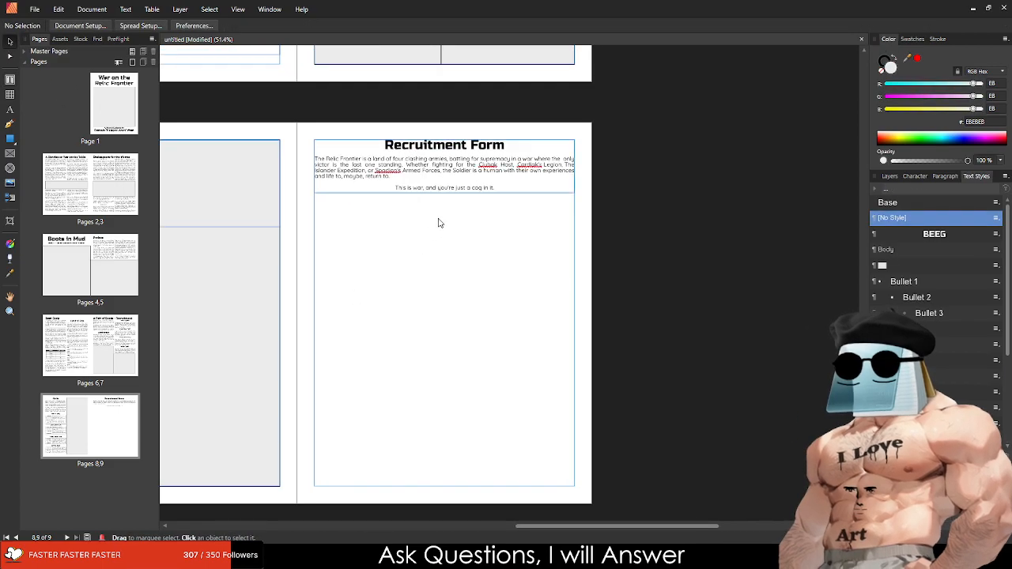
Step: Copy the Skills text frame to just below the Recruitment Form introduction and extend the copy down the page
{"action": "scroll", "coordinate": [436, 218], "scroll_direction": "up", "scroll_amount": 2}
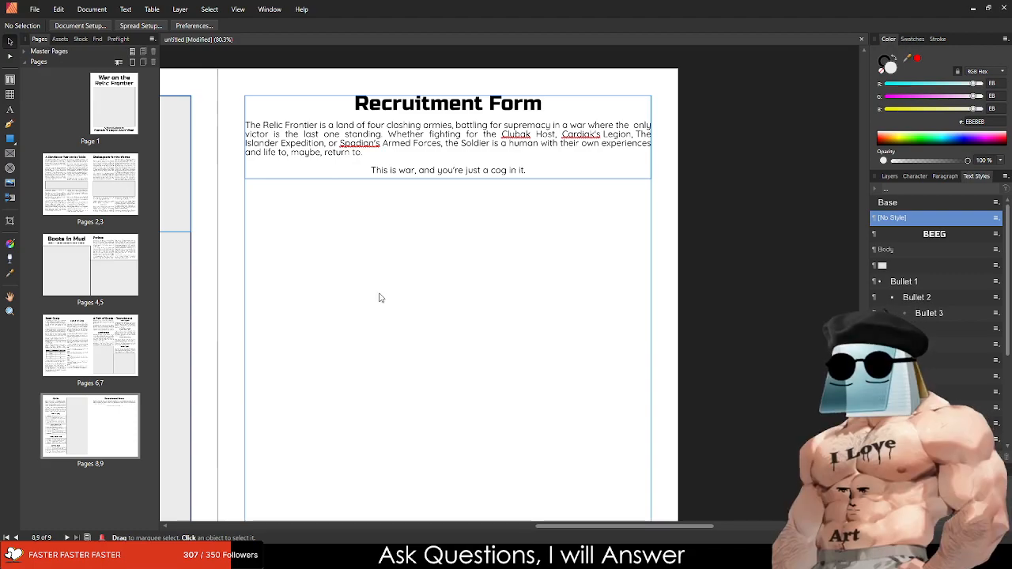
{"action": "scroll", "coordinate": [379, 297], "scroll_direction": "down", "scroll_amount": 3}
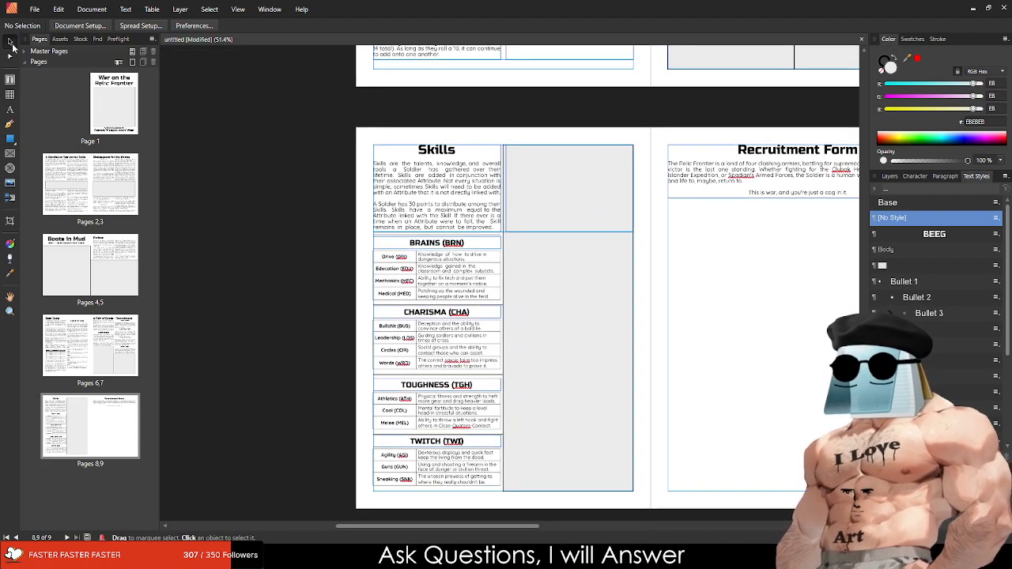
{"action": "left_click", "coordinate": [474, 194]}
{"action": "left_click_drag", "start_coordinate": [463, 194], "coordinate": [745, 247]}
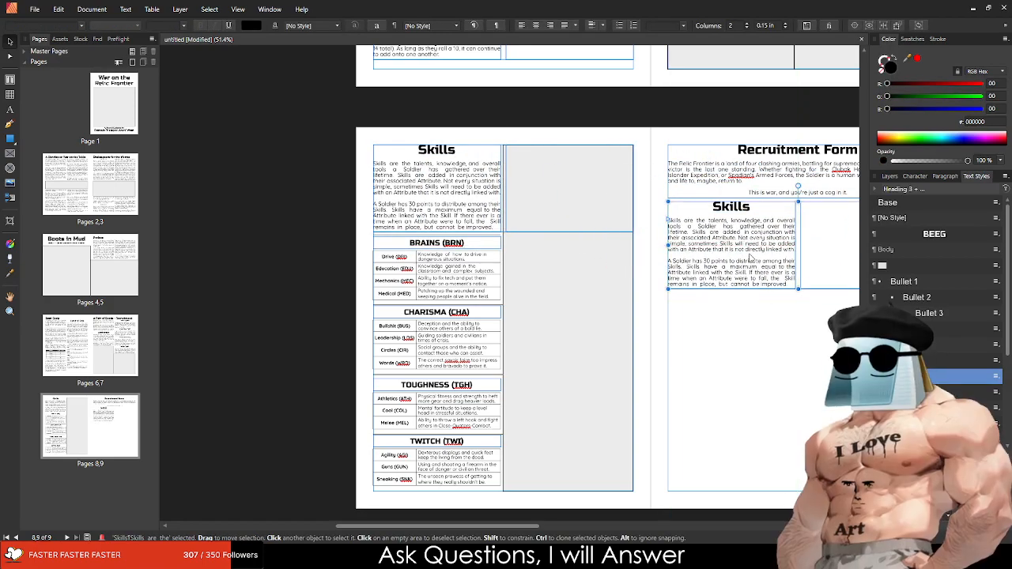
{"action": "scroll", "coordinate": [752, 257], "scroll_direction": "right", "scroll_amount": 3}
{"action": "left_click_drag", "start_coordinate": [464, 244], "coordinate": [593, 244]}
{"action": "left_click_drag", "start_coordinate": [473, 292], "coordinate": [482, 497]}
{"action": "scroll", "coordinate": [385, 224], "scroll_direction": "up", "scroll_amount": 5}
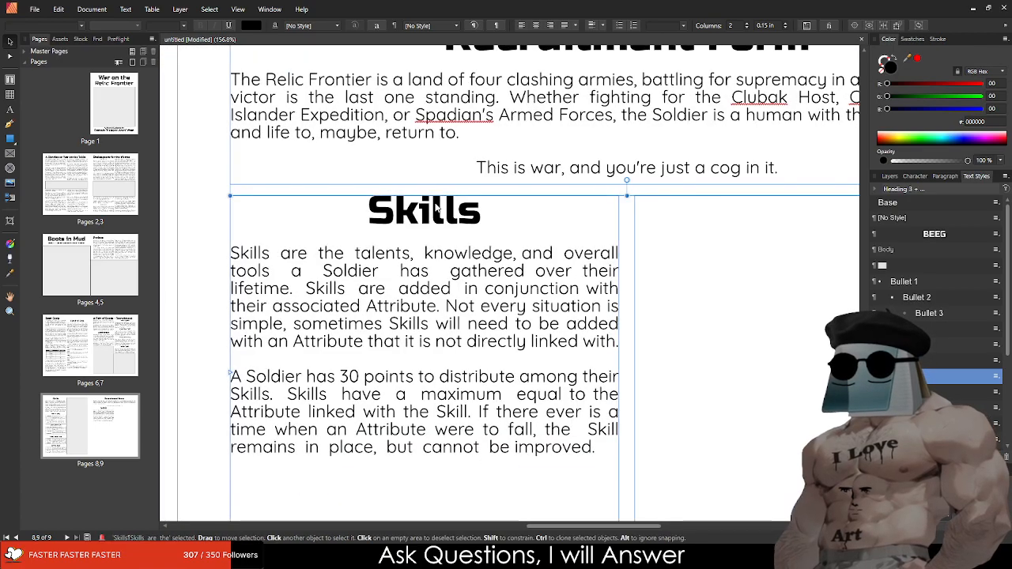
Step: Compare the font size of the copied Skills heading with the Attributes, "A Pair of Boots - Recruitment" and Recruitment Form headings
{"action": "double_click", "coordinate": [437, 207]}
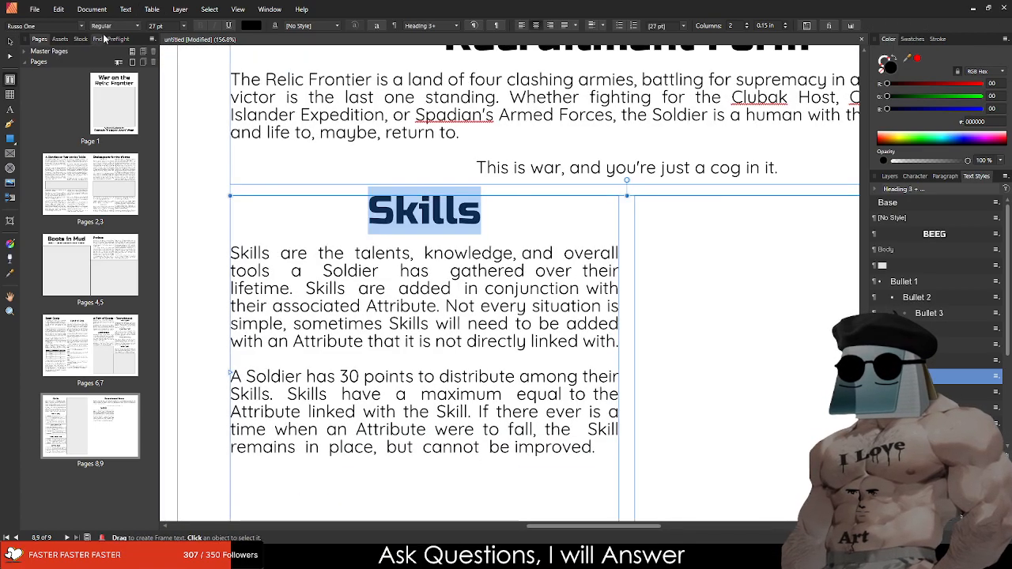
{"action": "left_click", "coordinate": [155, 26]}
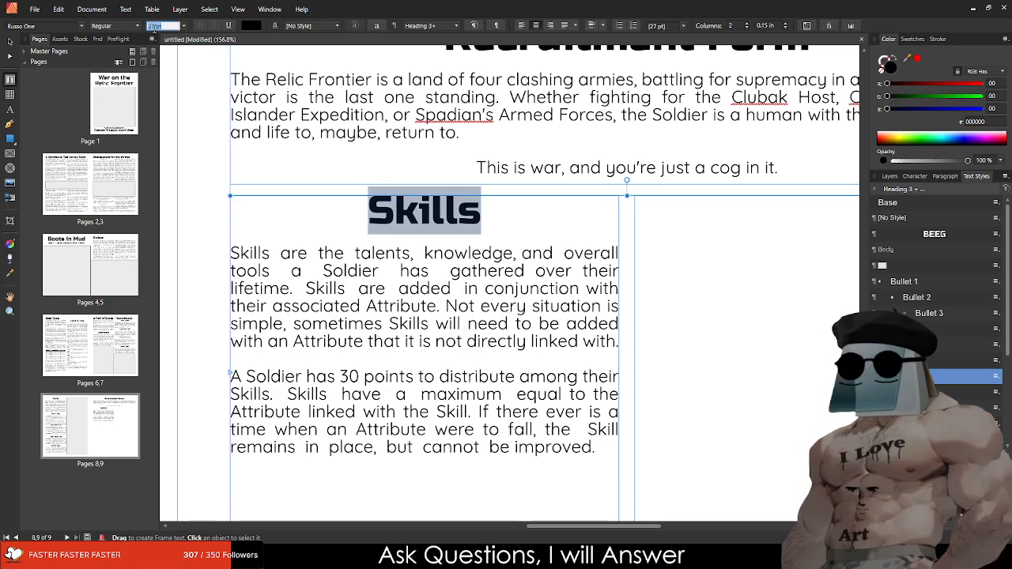
{"action": "scroll", "coordinate": [413, 225], "scroll_direction": "down", "scroll_amount": 4}
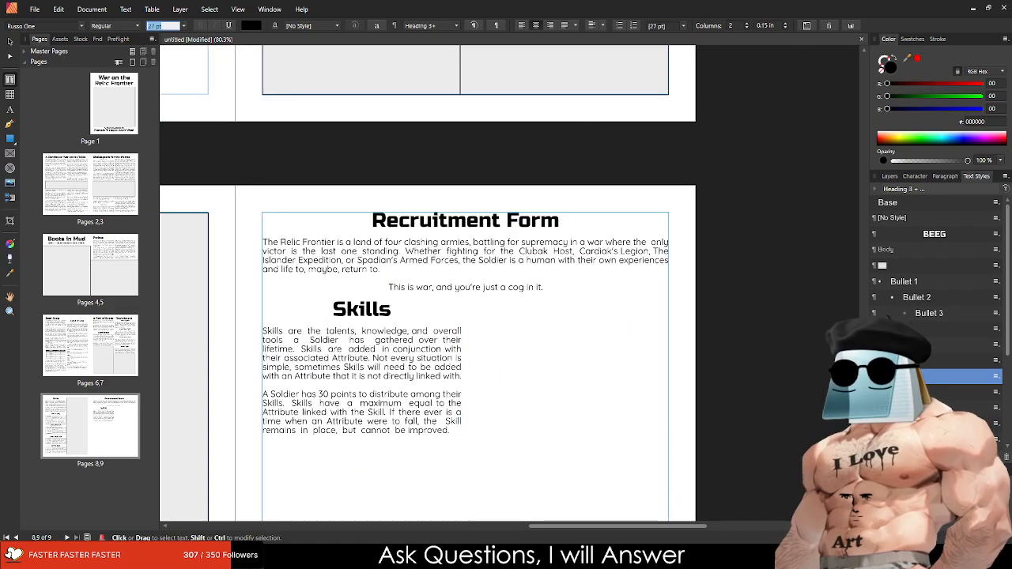
{"action": "scroll", "coordinate": [413, 225], "scroll_direction": "up", "scroll_amount": 10}
{"action": "left_click", "coordinate": [389, 176]}
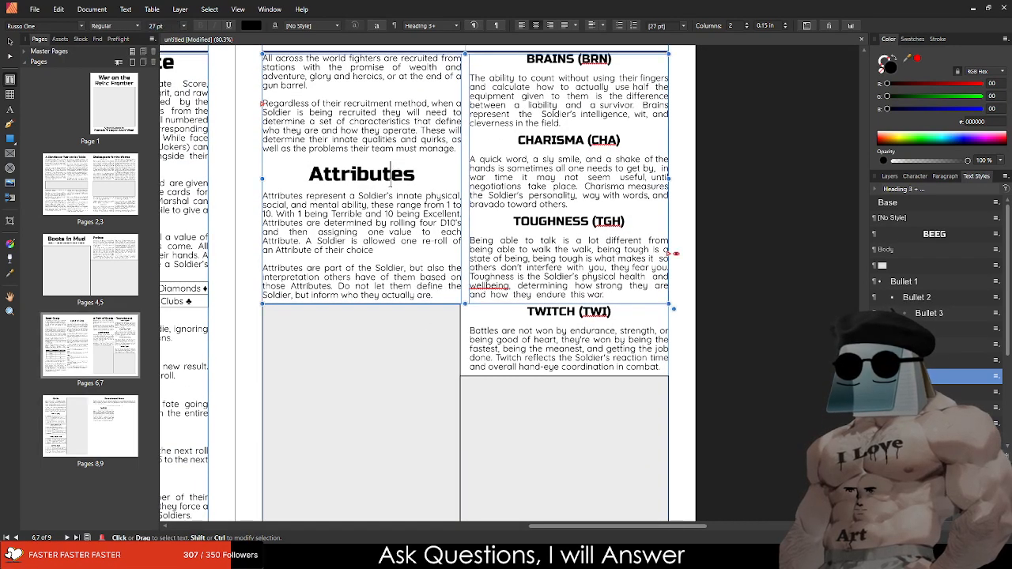
{"action": "scroll", "coordinate": [413, 176], "scroll_direction": "up", "scroll_amount": 3}
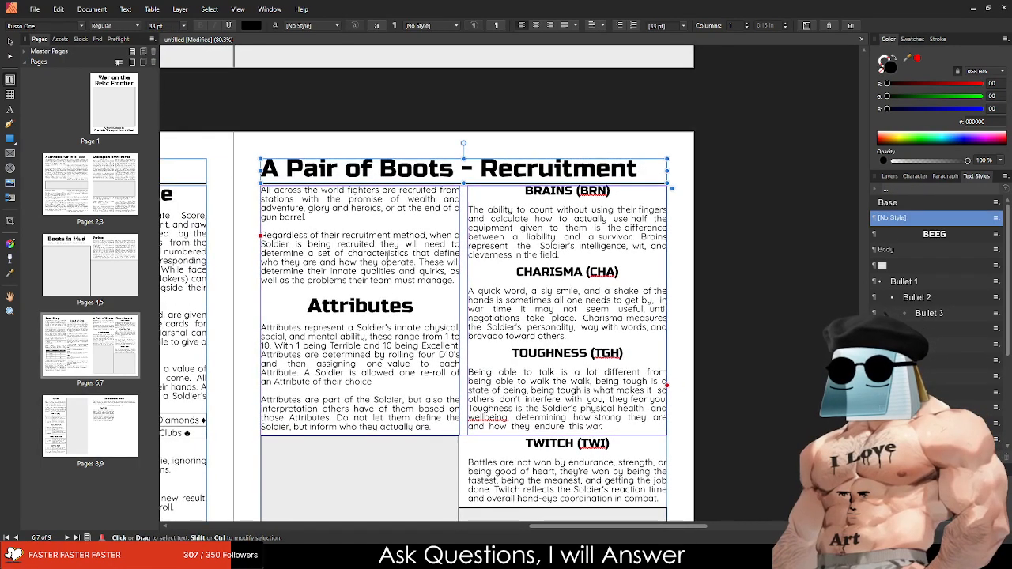
{"action": "scroll", "coordinate": [367, 314], "scroll_direction": "down", "scroll_amount": 8}
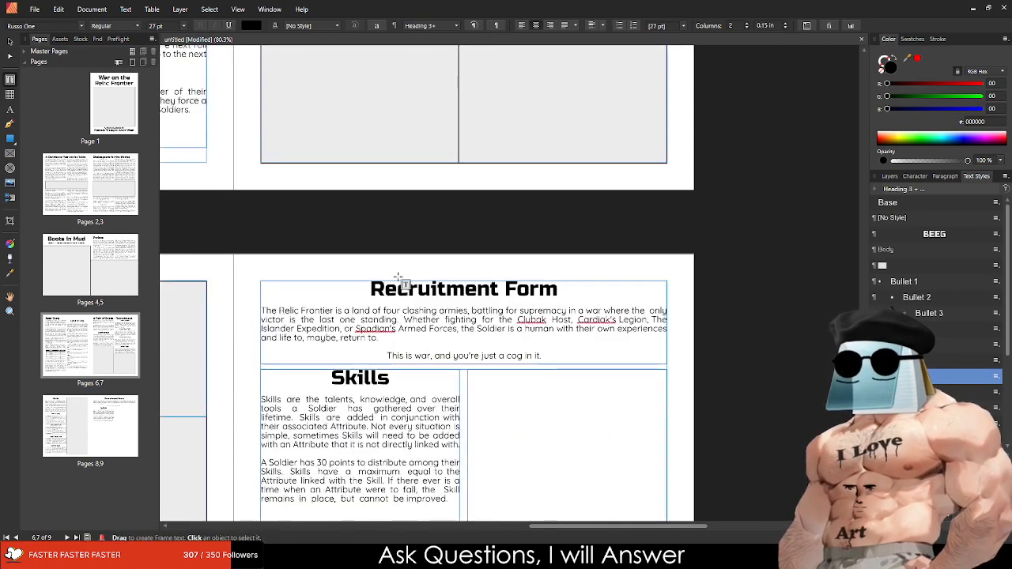
{"action": "left_click", "coordinate": [408, 289]}
{"action": "scroll", "coordinate": [393, 305], "scroll_direction": "down", "scroll_amount": 2}
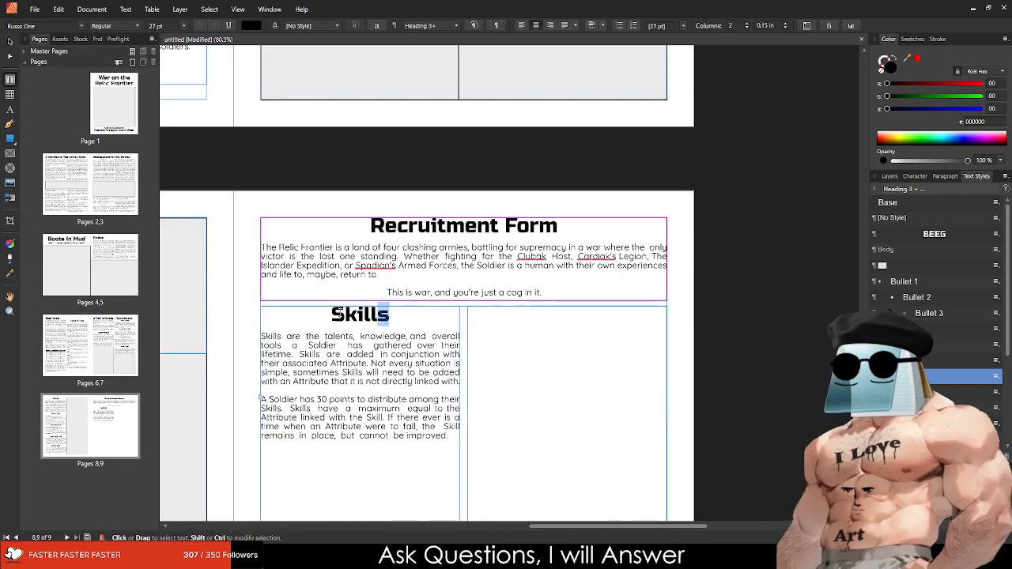
Step: Set the copied Skills heading to 21 pt and retitle it "Early Life (Choose 1)"
{"action": "double_click", "coordinate": [356, 314]}
{"action": "left_click", "coordinate": [158, 25]}
{"action": "type", "text": "21"}
{"action": "key", "text": "Return"}
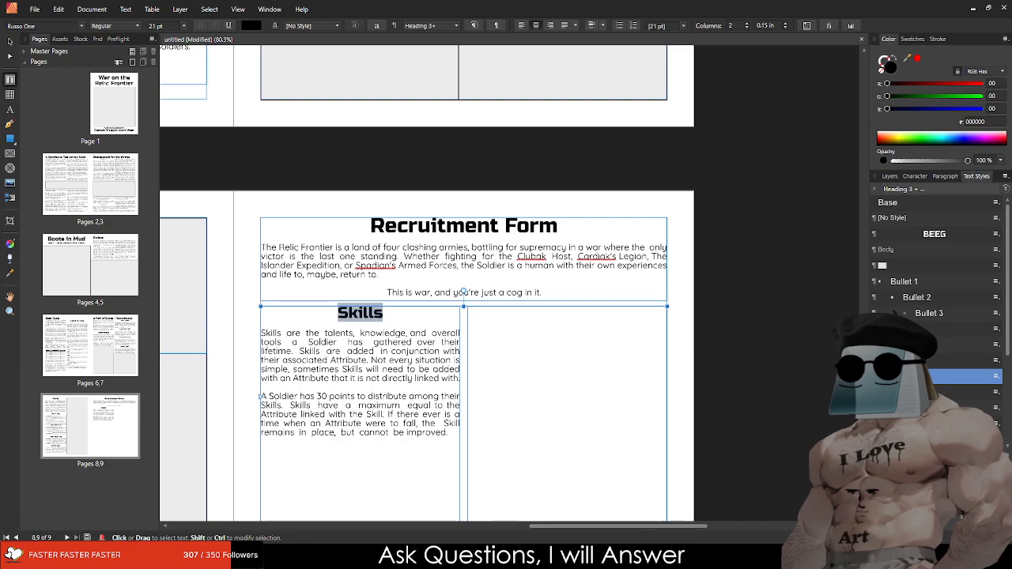
{"action": "scroll", "coordinate": [354, 285], "scroll_direction": "up", "scroll_amount": 5}
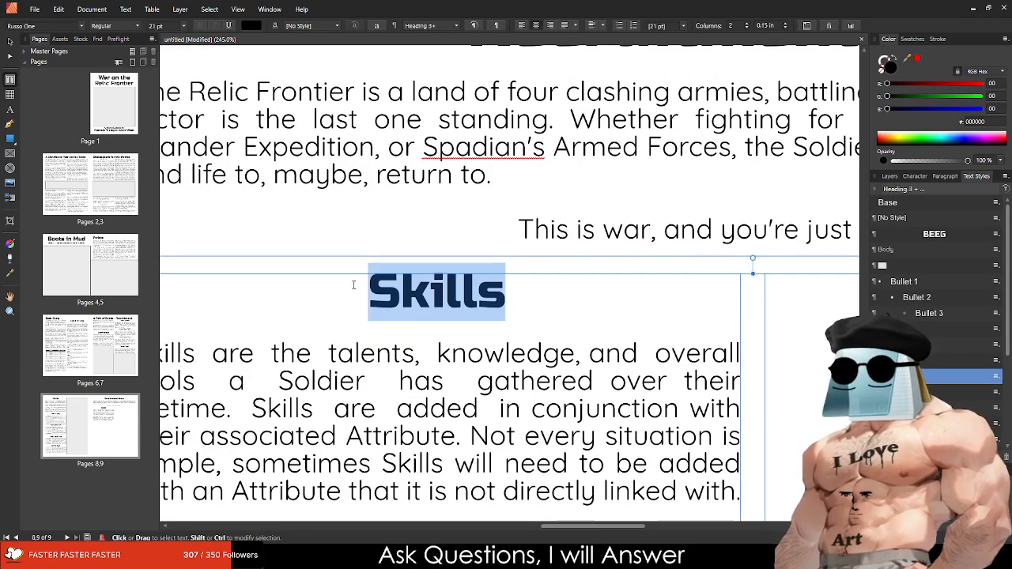
{"action": "type", "text": "Early Life"}
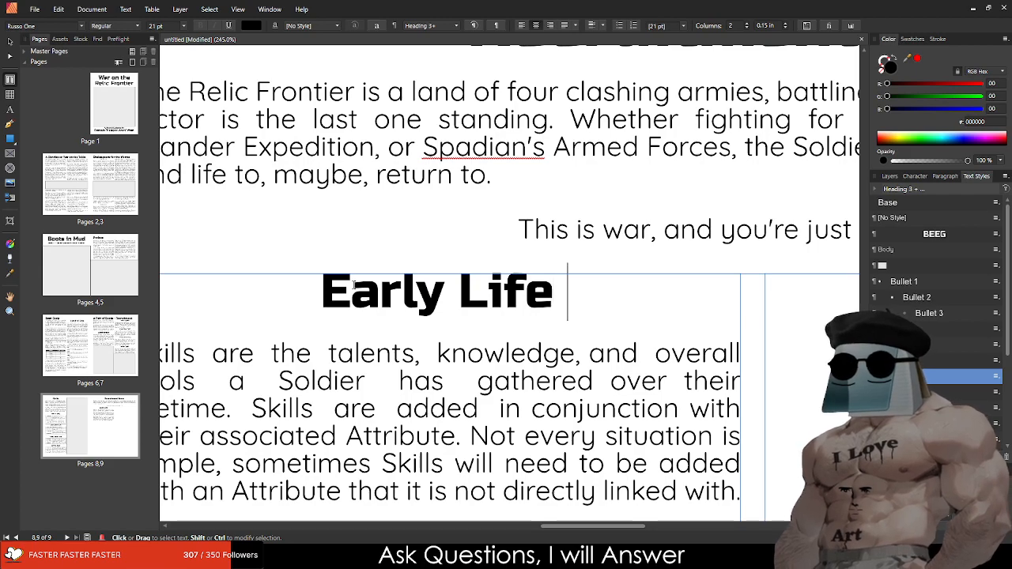
{"action": "type", "text": " (Choose 1)"}
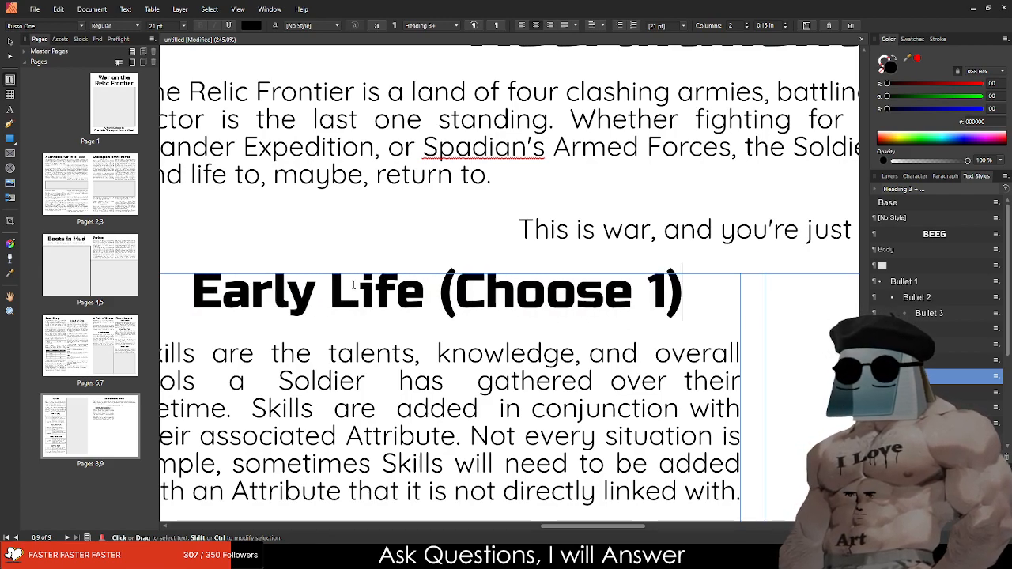
Step: Break the "Early Life (Choose 1)" heading so that "(Choose 1)" sits on its own line
{"action": "scroll", "coordinate": [354, 285], "scroll_direction": "down", "scroll_amount": 6}
{"action": "scroll", "coordinate": [309, 367], "scroll_direction": "up", "scroll_amount": 4}
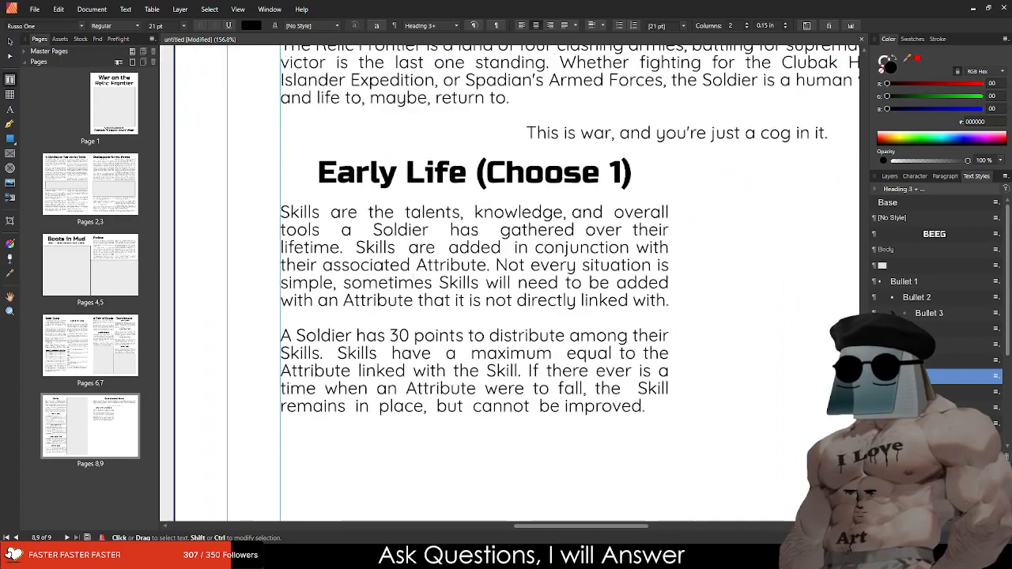
{"action": "left_click", "coordinate": [475, 172]}
{"action": "key", "text": "Return"}
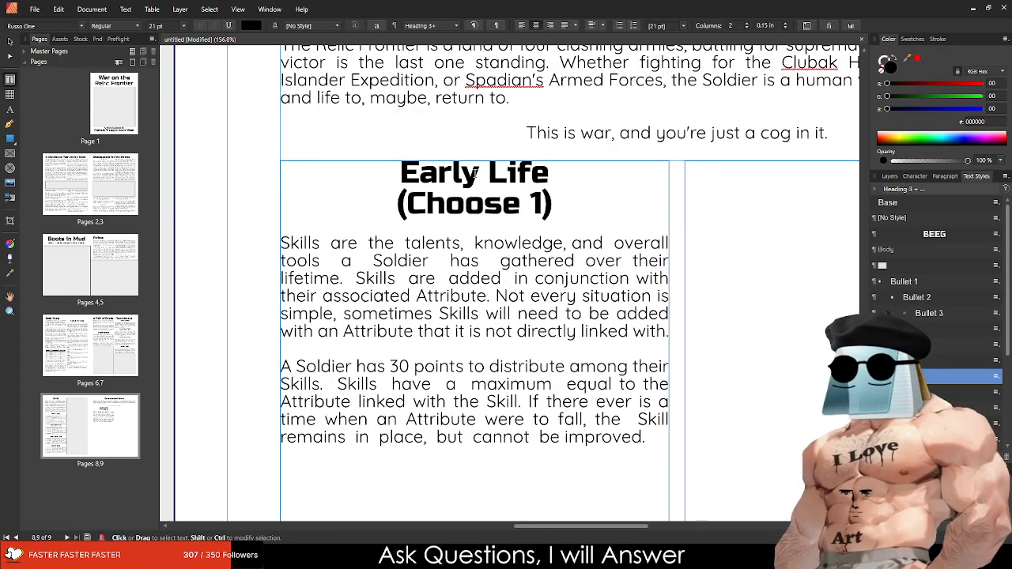
Step: Reduce the "(Choose 1)" line under the Early Life heading to 12 pt
{"action": "left_click_drag", "start_coordinate": [554, 204], "coordinate": [395, 204]}
{"action": "left_click", "coordinate": [164, 26]}
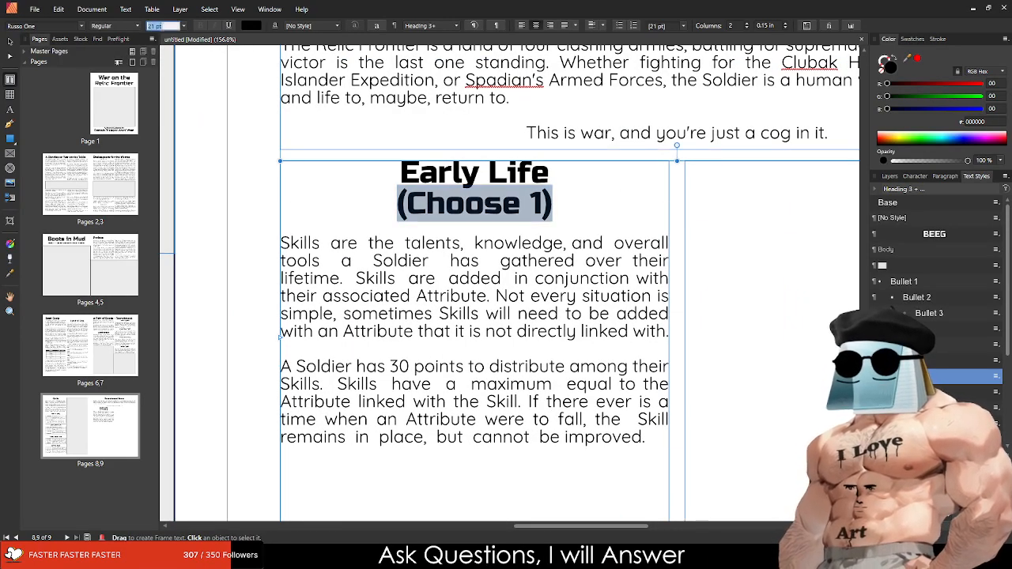
{"action": "type", "text": "12"}
{"action": "key", "text": "Escape"}
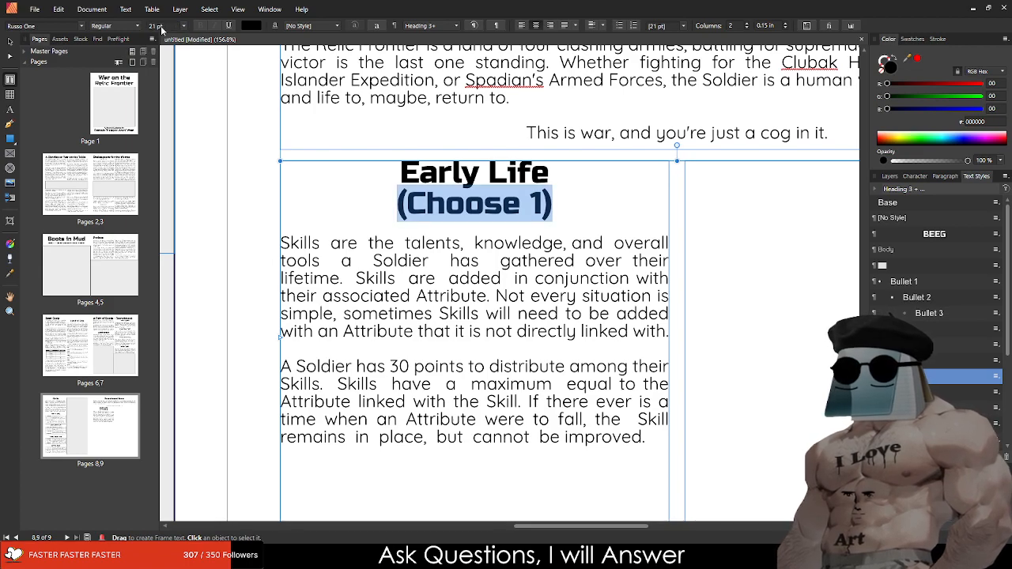
{"action": "left_click", "coordinate": [161, 27]}
{"action": "type", "text": "1"}
{"action": "key", "text": "Escape"}
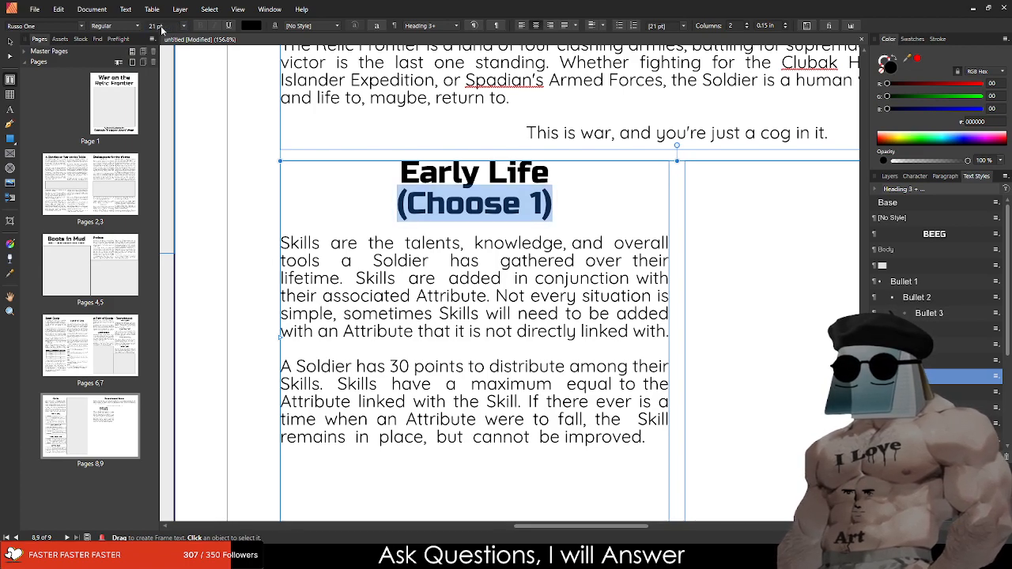
{"action": "left_click", "coordinate": [161, 26]}
{"action": "type", "text": "15"}
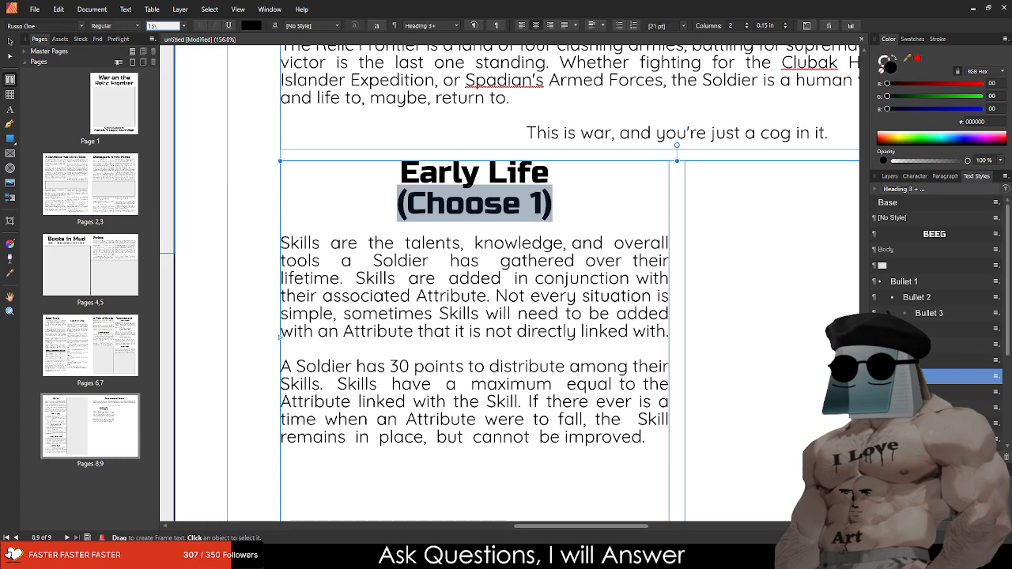
{"action": "key", "text": "Return"}
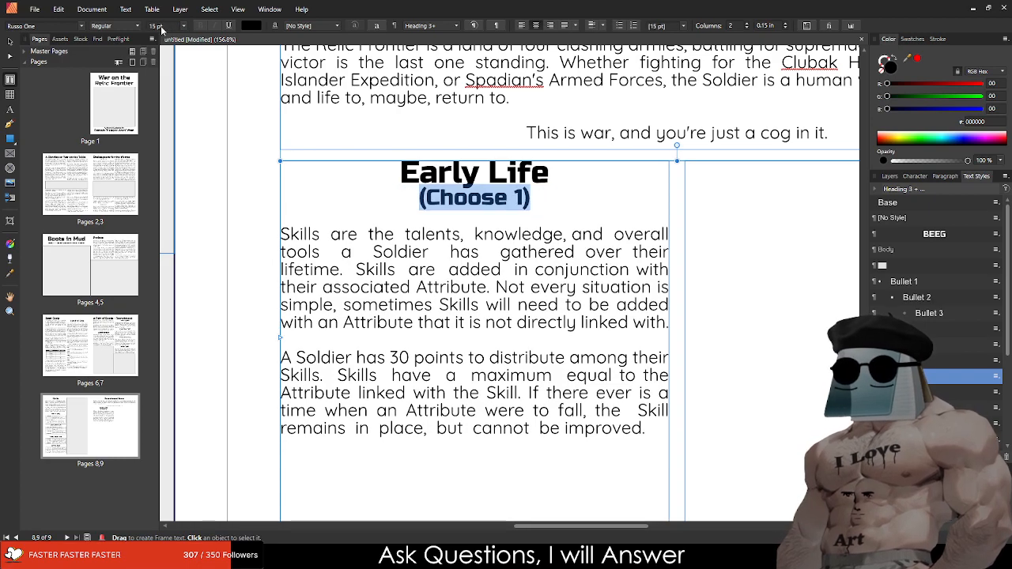
{"action": "left_click", "coordinate": [162, 27]}
{"action": "type", "text": "12"}
{"action": "key", "text": "Return"}
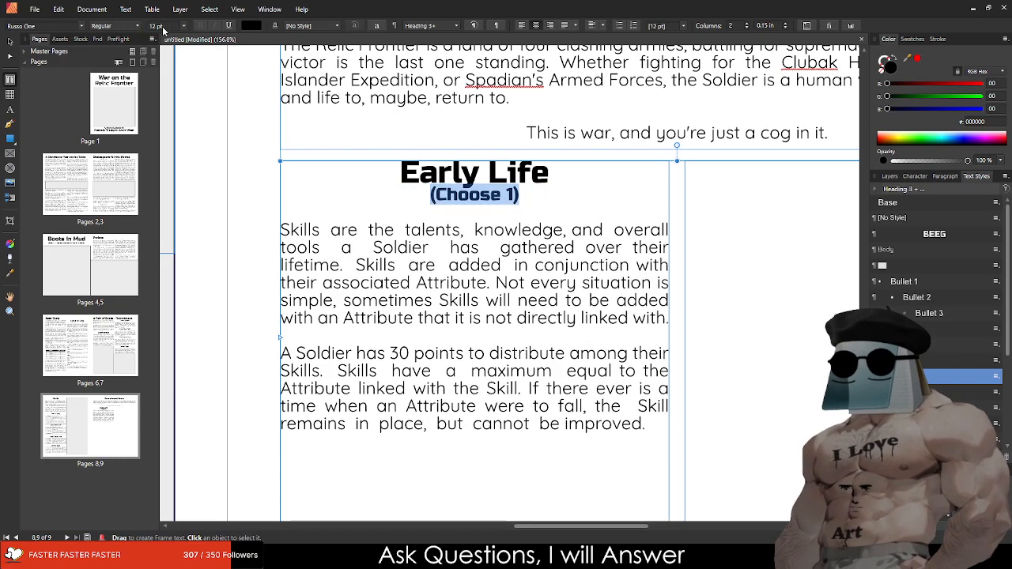
Step: Replace the leftover Skills paragraphs under the Early Life heading with the clipboard text covering City Slicker, Rural, Urban Villager and Foreigner
{"action": "left_click", "coordinate": [319, 352]}
{"action": "scroll", "coordinate": [320, 353], "scroll_direction": "down", "scroll_amount": 2}
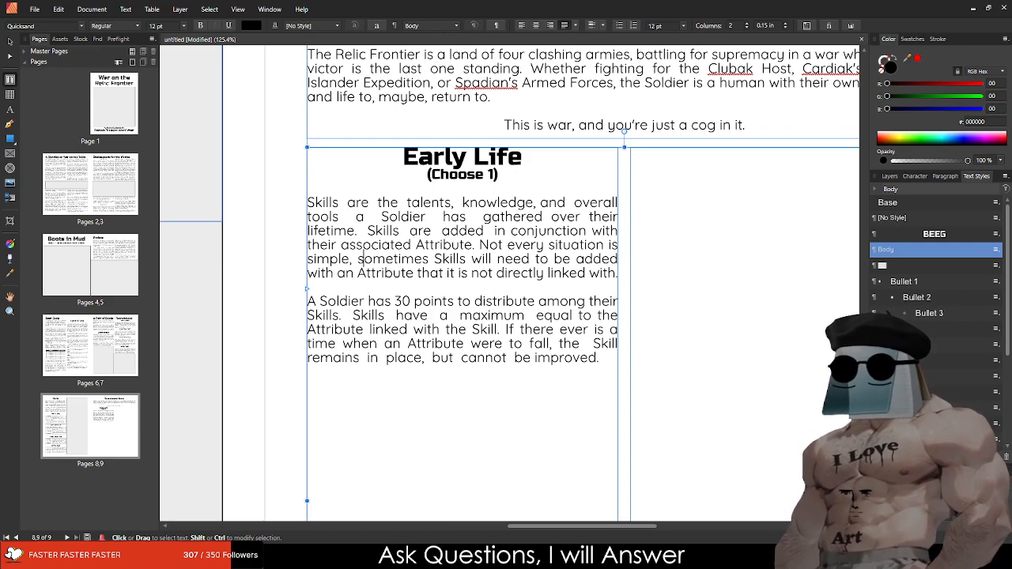
{"action": "left_click_drag", "start_coordinate": [621, 371], "coordinate": [253, 201]}
{"action": "key", "text": "ctrl+v"}
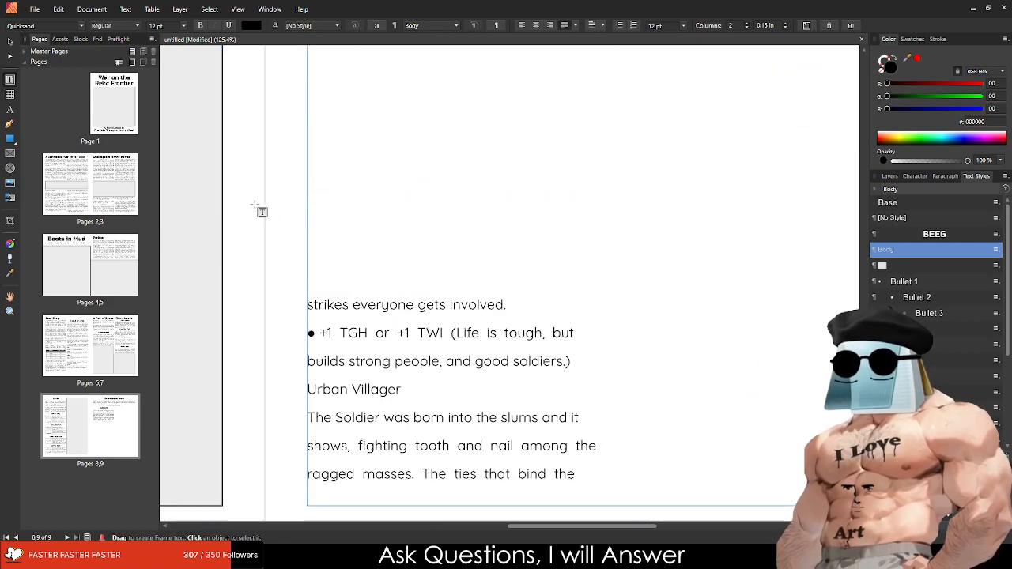
{"action": "scroll", "coordinate": [429, 264], "scroll_direction": "up", "scroll_amount": 4}
{"action": "scroll", "coordinate": [340, 176], "scroll_direction": "down", "scroll_amount": 2}
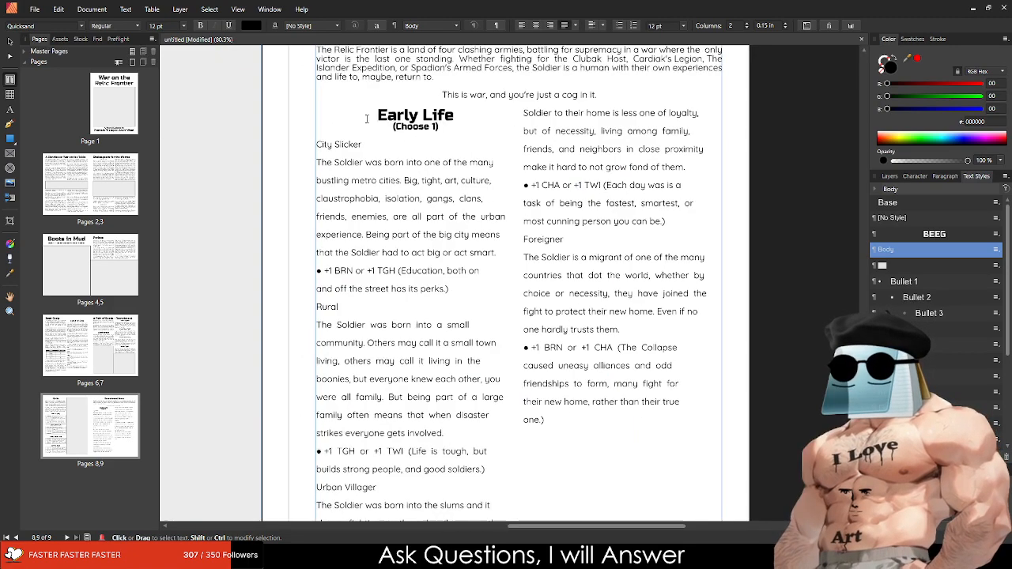
Step: Make the "City Slicker" subheading bold
{"action": "scroll", "coordinate": [370, 126], "scroll_direction": "up", "scroll_amount": 3}
{"action": "left_click", "coordinate": [354, 148]}
{"action": "key", "text": "shift+Home"}
{"action": "key", "text": "ctrl+b"}
Step: Remove the line breaks inside the City Slicker description so it flows as one paragraph, keeping a space between "many" and "bustling"
{"action": "left_click", "coordinate": [601, 185]}
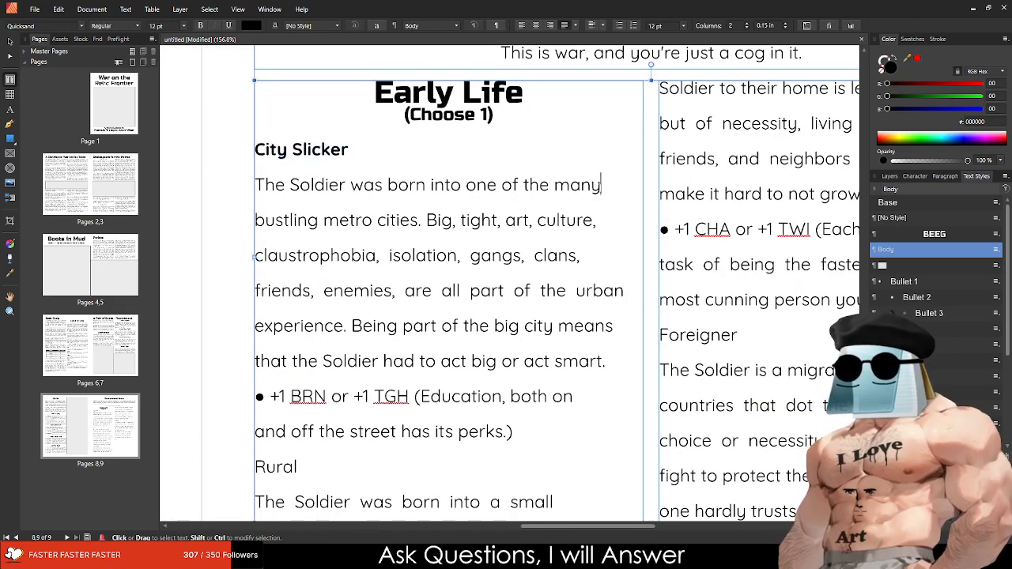
{"action": "key", "text": "Delete"}
{"action": "key", "text": "Down"}
{"action": "key", "text": "Left"}
{"action": "key", "text": "Left"}
{"action": "key", "text": "Left"}
{"action": "key", "text": "Left"}
{"action": "key", "text": "Left"}
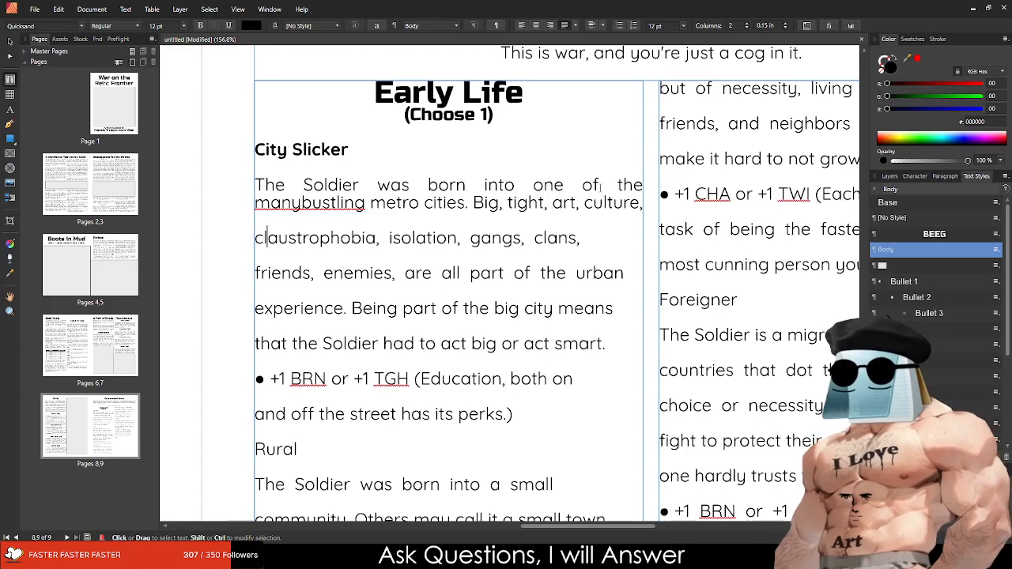
{"action": "key", "text": "Up"}
{"action": "key", "text": "Right"}
{"action": "key", "text": "Right"}
{"action": "key", "text": "Right"}
{"action": "key", "text": "Right"}
{"action": "key", "text": "BackSpace"}
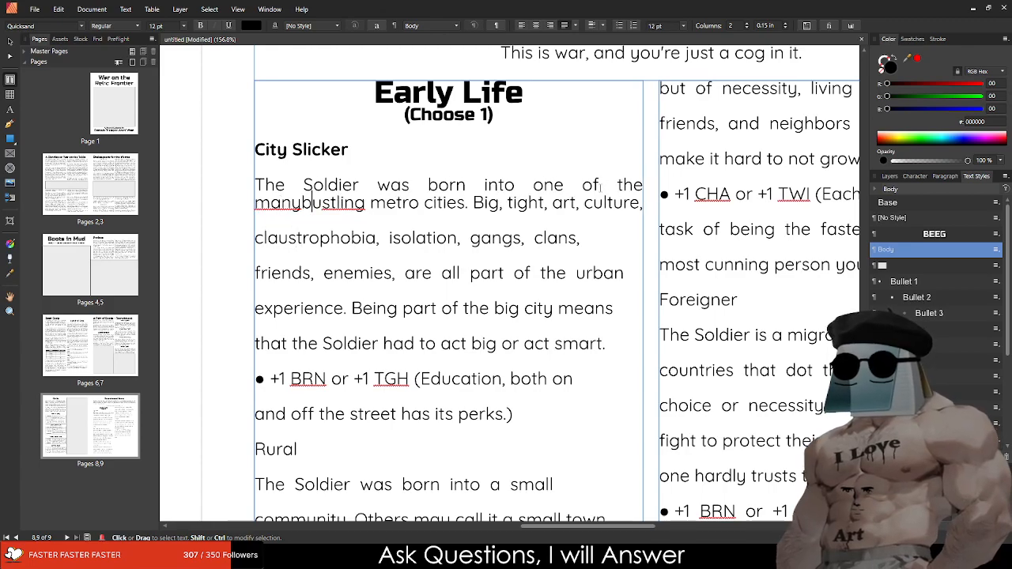
{"action": "key", "text": "Left"}
{"action": "key", "text": "Down"}
{"action": "key", "text": "Delete"}
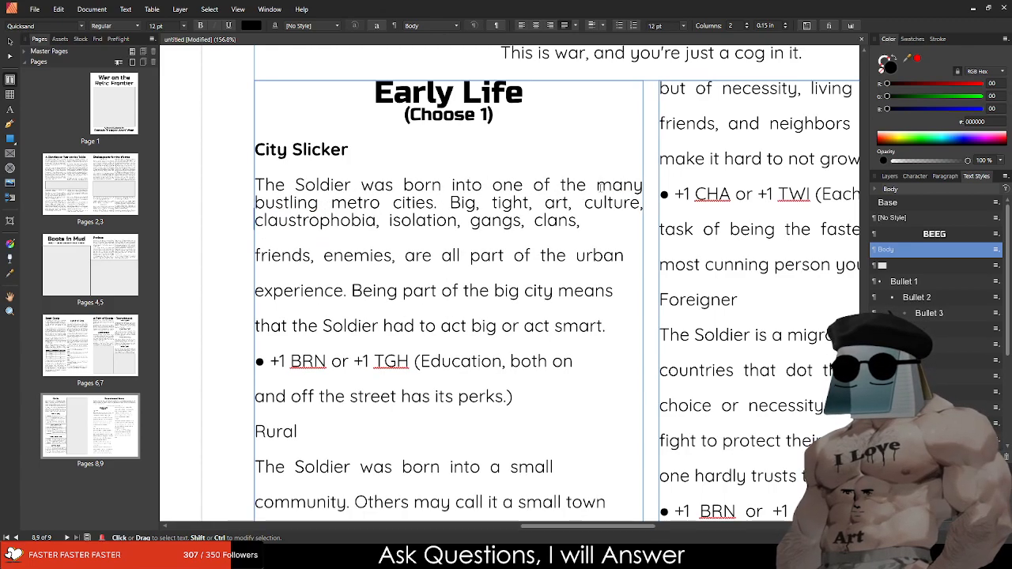
{"action": "key", "text": "Delete"}
{"action": "key", "text": "Down"}
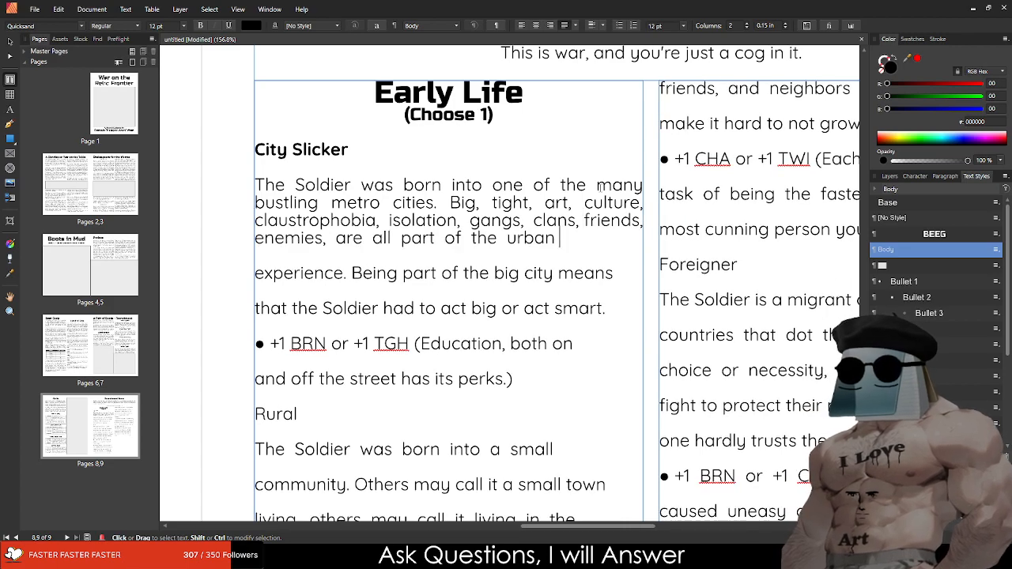
{"action": "key", "text": "Delete"}
{"action": "key", "text": "Down"}
{"action": "key", "text": "Delete"}
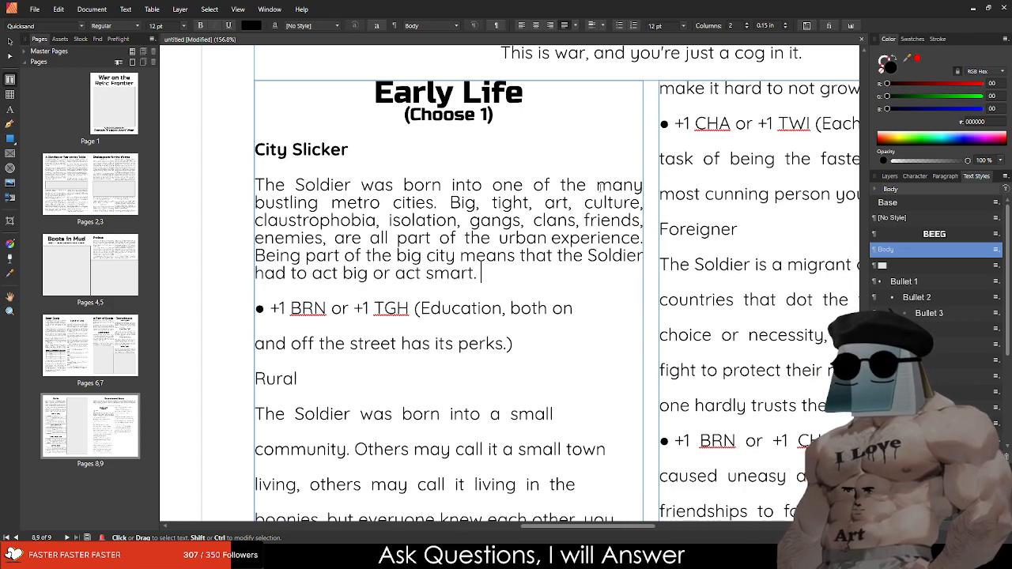
{"action": "key", "text": "Up"}
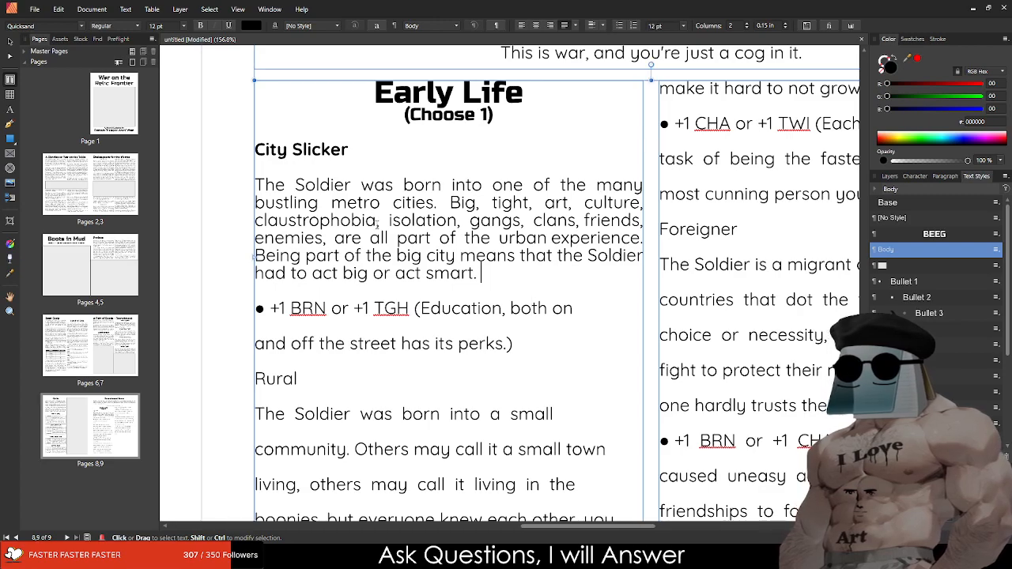
Step: Remove the bullet from the City Slicker bonus text and join its two lines into one paragraph
{"action": "left_click_drag", "start_coordinate": [273, 317], "coordinate": [256, 314]}
{"action": "key", "text": "Delete"}
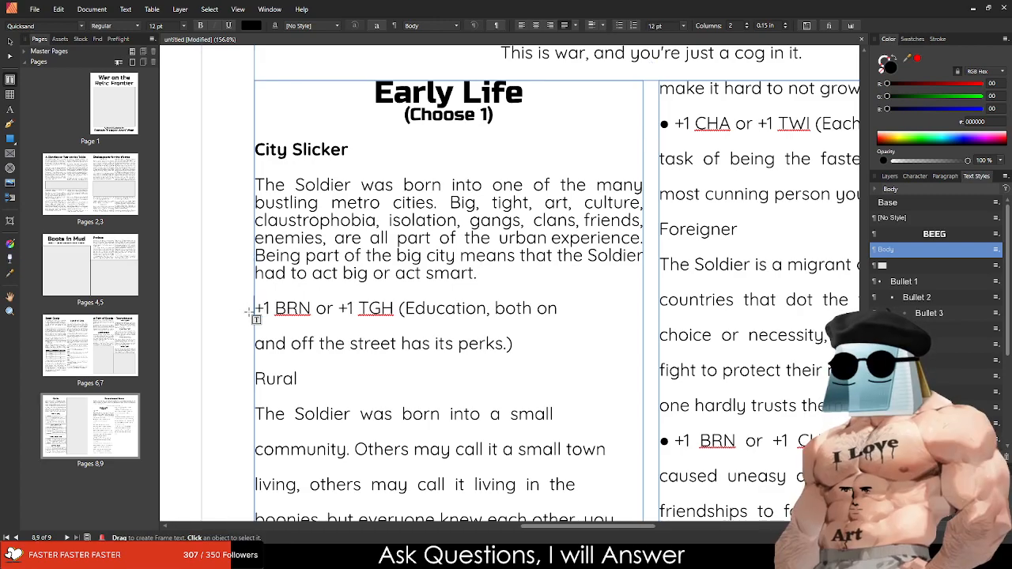
{"action": "left_click", "coordinate": [559, 307]}
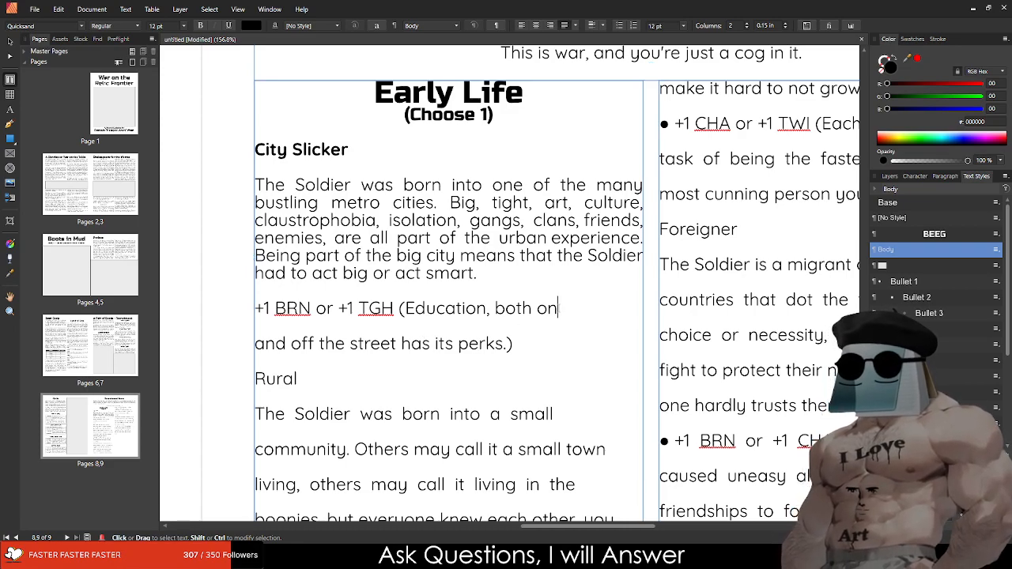
{"action": "key", "text": "Delete"}
Step: Centre the "+1 BRN or +1 TGH" bonus paragraph of the City Slicker entry
{"action": "left_click_drag", "start_coordinate": [447, 326], "coordinate": [254, 308]}
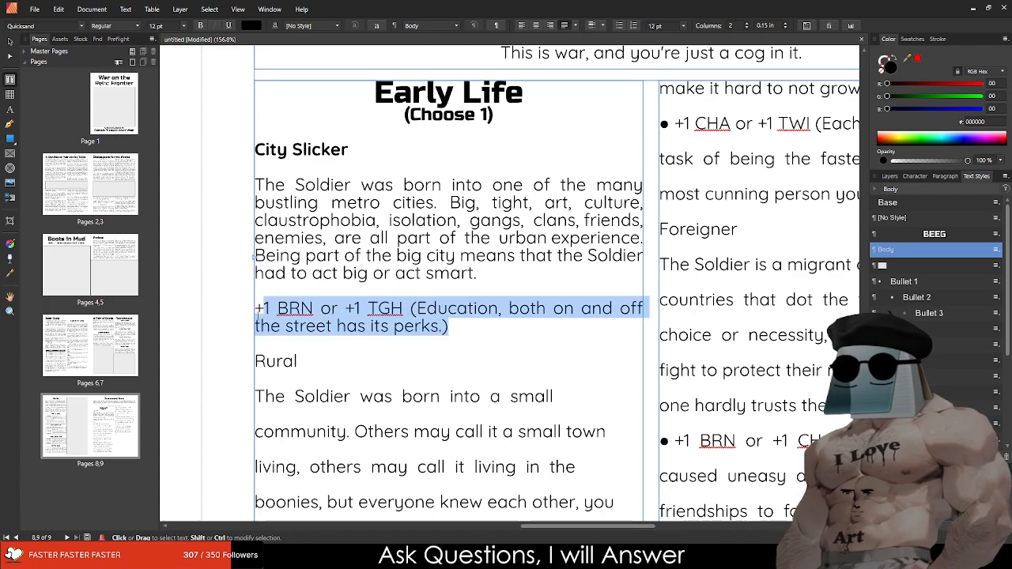
{"action": "left_click", "coordinate": [522, 25]}
{"action": "left_click", "coordinate": [549, 26]}
{"action": "left_click", "coordinate": [537, 27]}
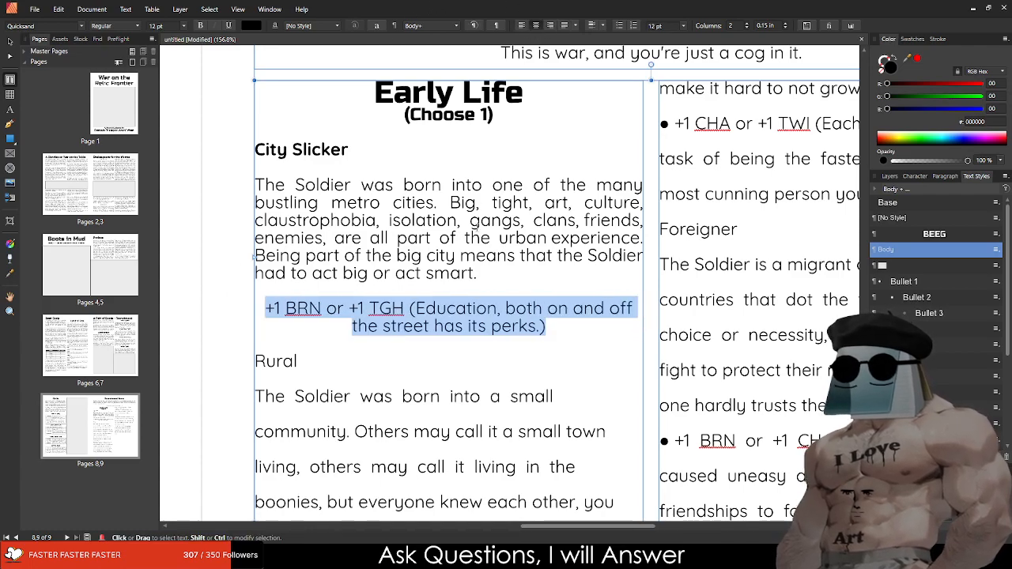
Step: Make "+1 BRN" and "+1 TGH" bold in the City Slicker bonus, leaving "or" in regular weight
{"action": "left_click", "coordinate": [411, 310]}
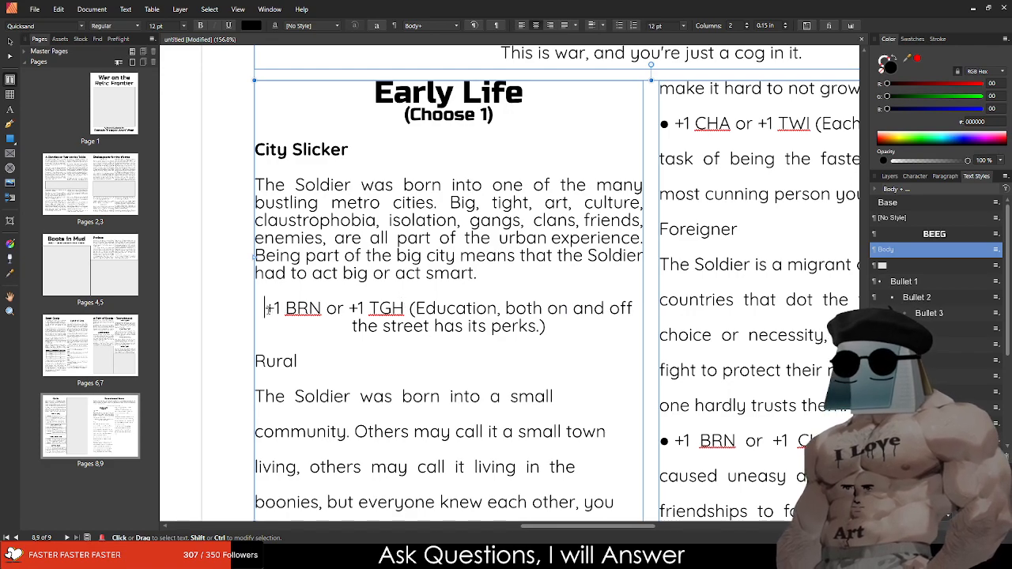
{"action": "left_click_drag", "start_coordinate": [266, 308], "coordinate": [405, 309]}
{"action": "key", "text": "ctrl+b"}
{"action": "key", "text": "ctrl+b"}
Step: Underline and centre the "City Slicker" subheading and set it to 15 pt
{"action": "left_click_drag", "start_coordinate": [349, 151], "coordinate": [261, 150]}
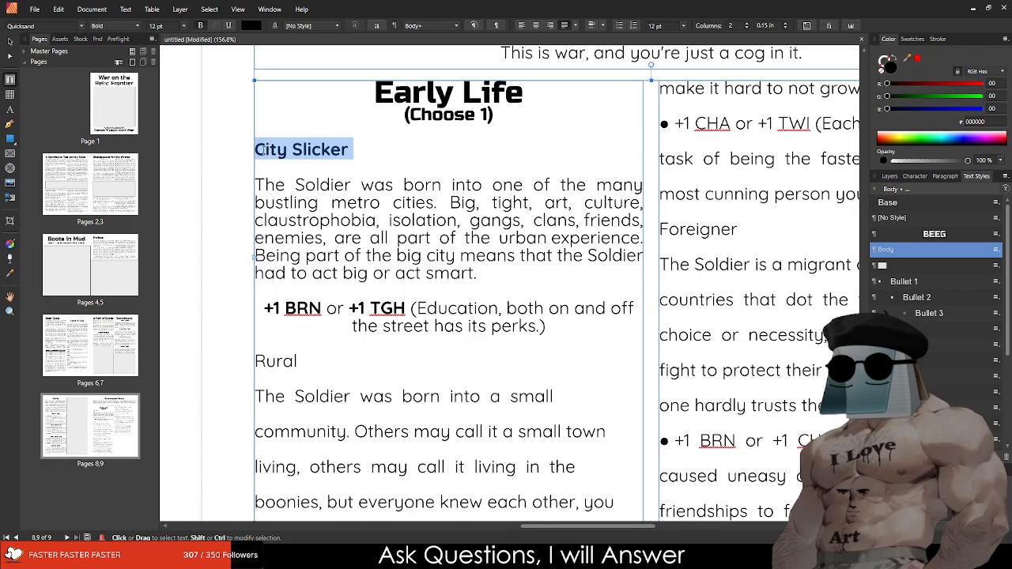
{"action": "left_click", "coordinate": [227, 26]}
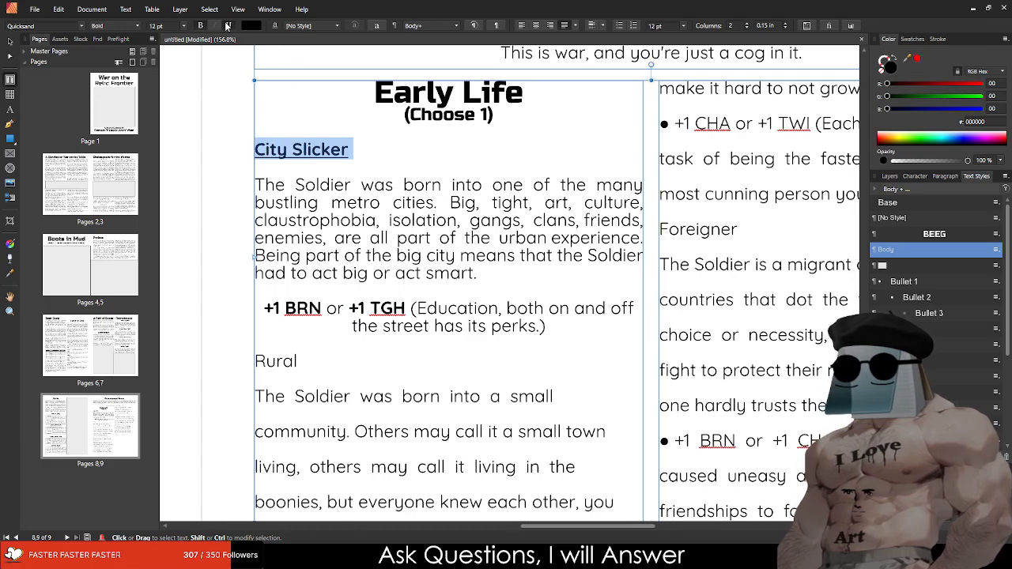
{"action": "left_click", "coordinate": [536, 25]}
{"action": "left_click", "coordinate": [162, 25]}
{"action": "type", "text": "15"}
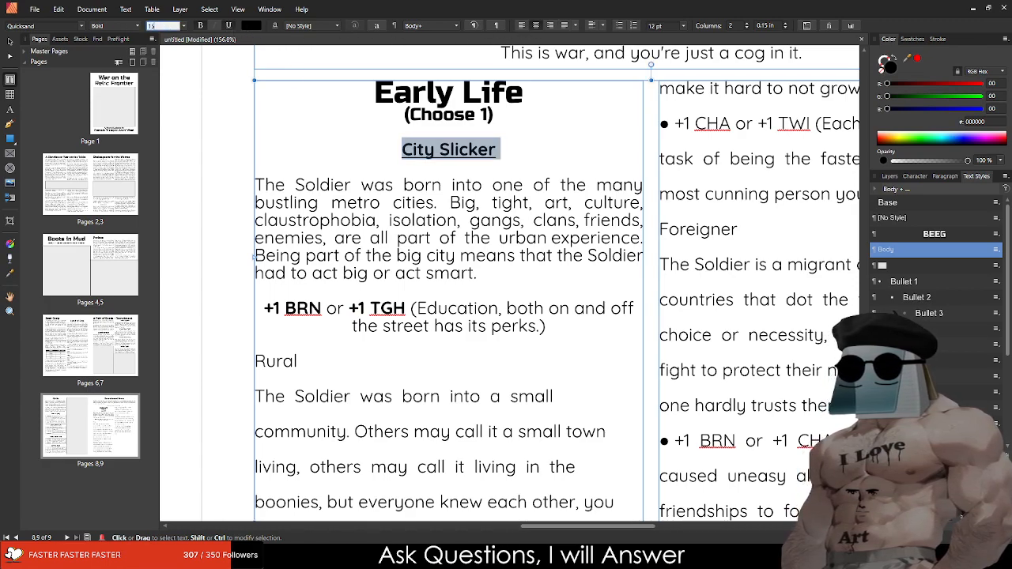
{"action": "key", "text": "Return"}
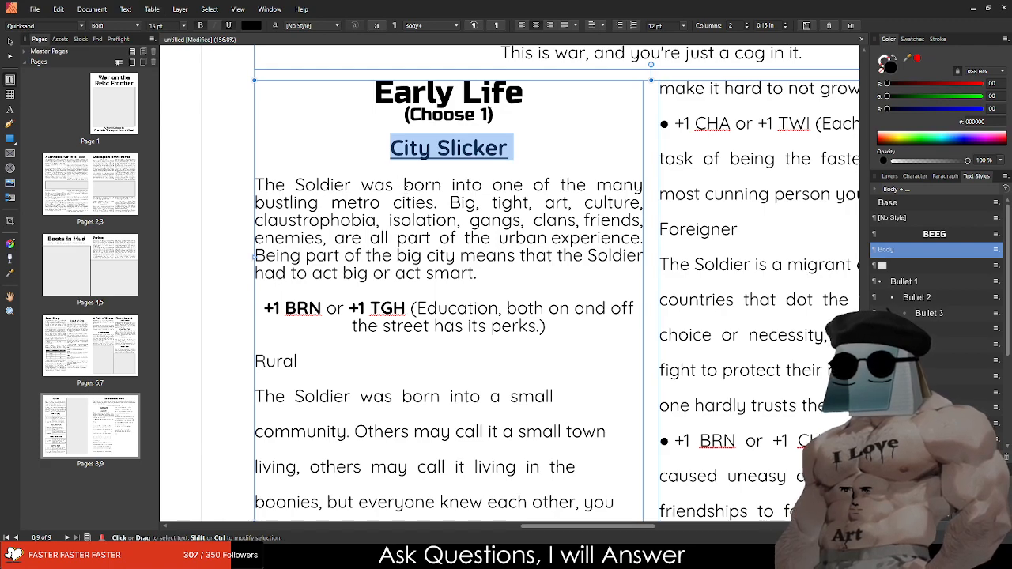
Step: Change the "City Slicker" subheading's font to Russo One to match the Early Life heading, and remove its underline
{"action": "left_click", "coordinate": [447, 170]}
{"action": "triple_click", "coordinate": [358, 155]}
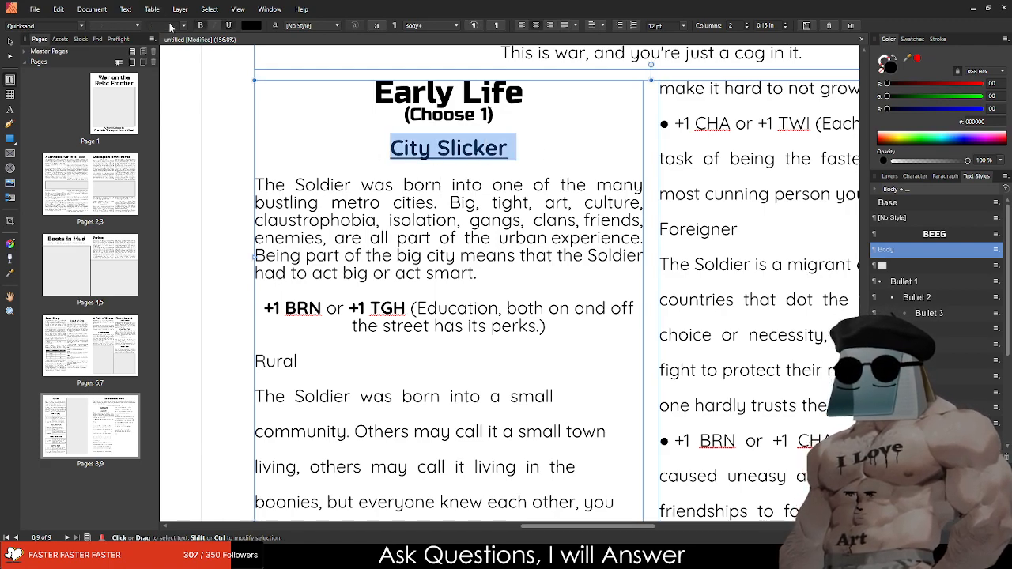
{"action": "left_click", "coordinate": [412, 93]}
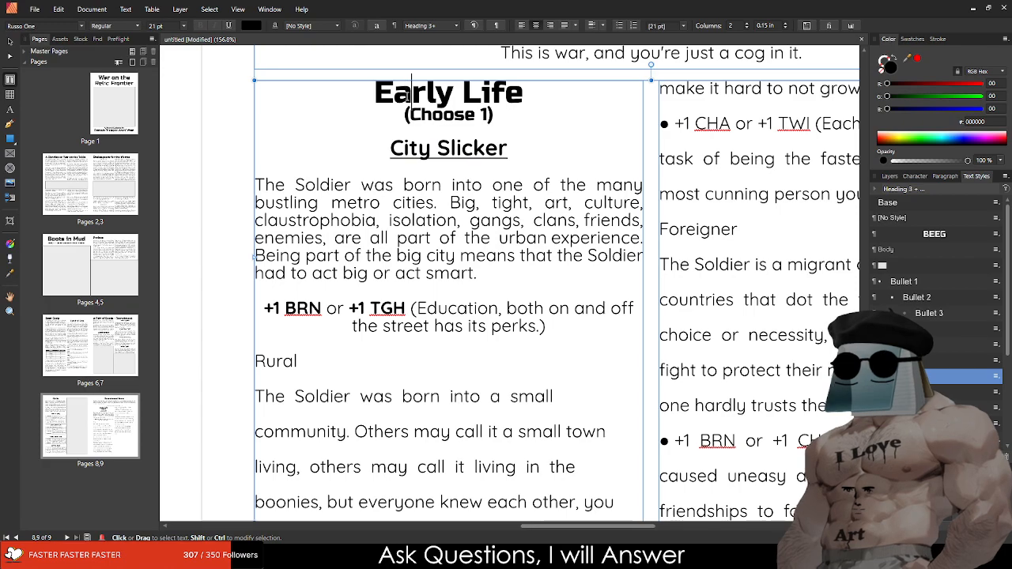
{"action": "left_click_drag", "start_coordinate": [385, 148], "coordinate": [516, 148]}
{"action": "left_click", "coordinate": [436, 91]}
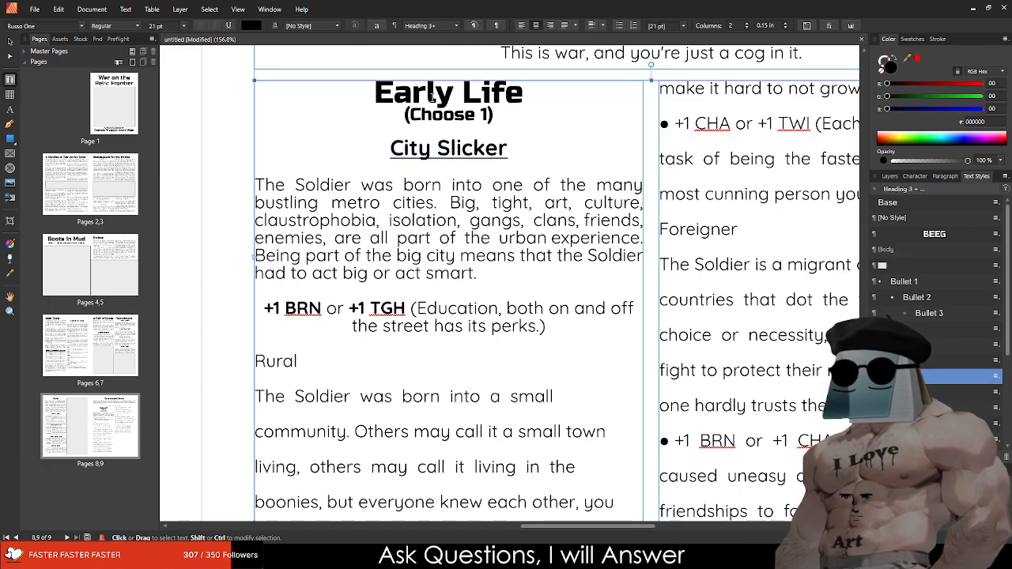
{"action": "mouse_move", "coordinate": [387, 148]}
{"action": "left_mouse_down"}
{"action": "mouse_move", "coordinate": [546, 156]}
{"action": "mouse_move", "coordinate": [388, 149]}
{"action": "left_mouse_up"}
{"action": "left_click", "coordinate": [27, 26]}
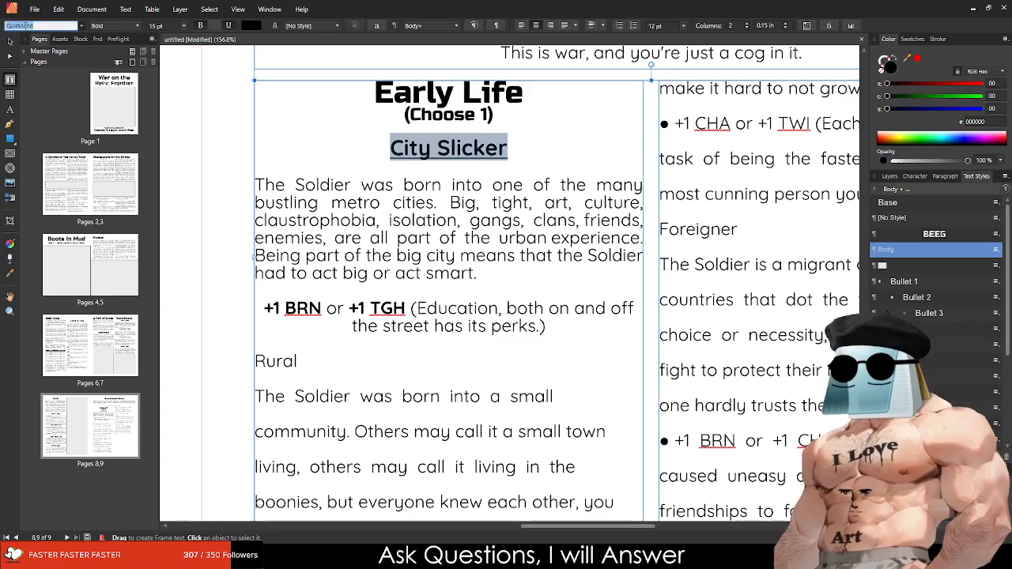
{"action": "type", "text": "russ"}
{"action": "key", "text": "Return"}
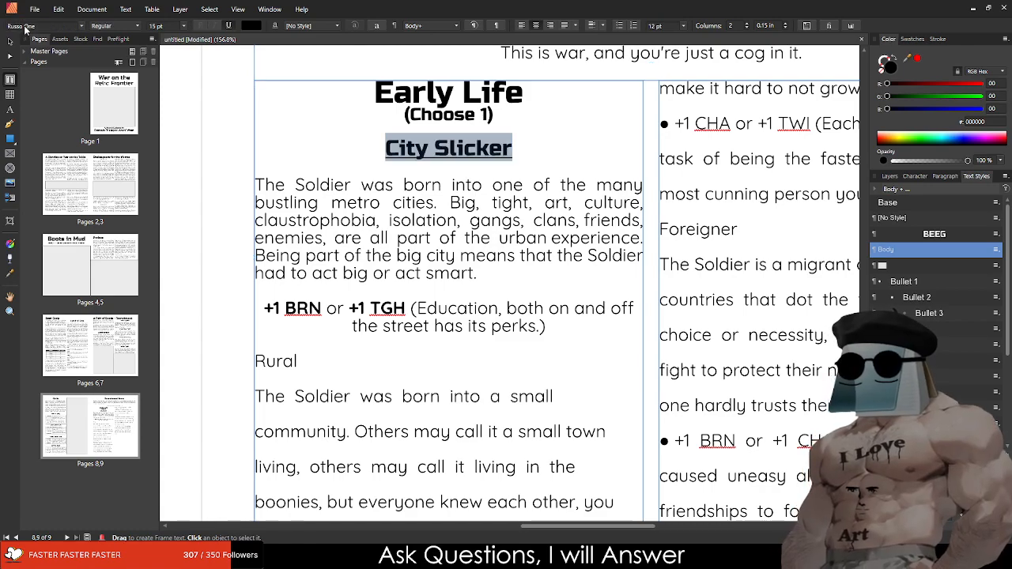
{"action": "left_click", "coordinate": [503, 184]}
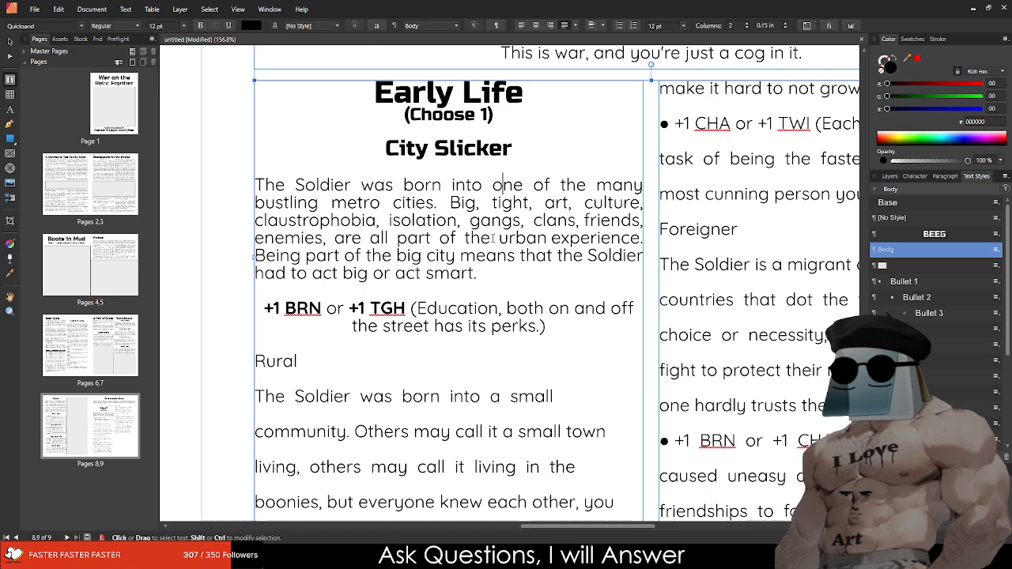
Step: Replace the plain "Rural" line with a copy of the City Slicker heading and retitle the copy "Rural"
{"action": "scroll", "coordinate": [470, 253], "scroll_direction": "down", "scroll_amount": 2}
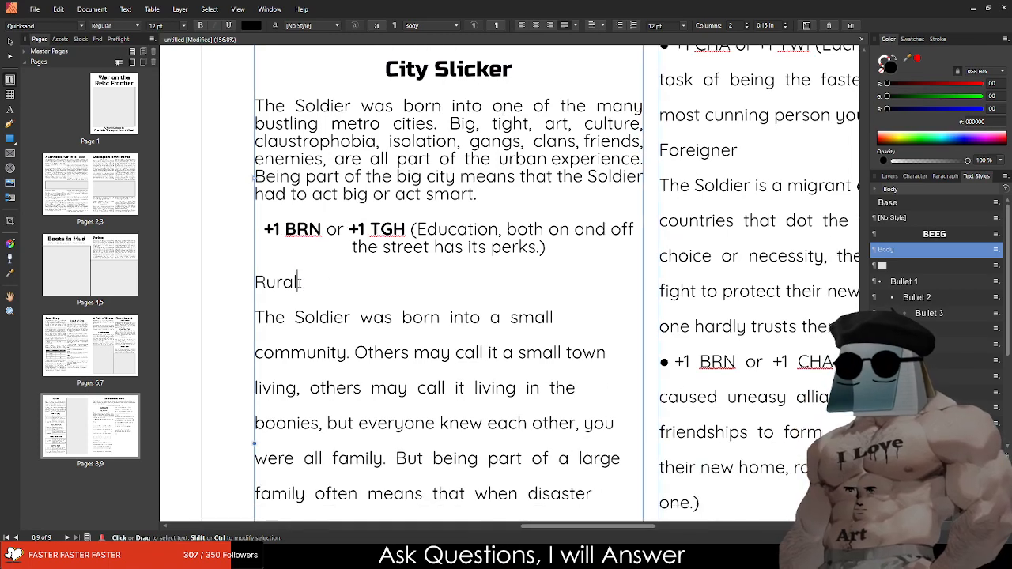
{"action": "left_click_drag", "start_coordinate": [298, 283], "coordinate": [252, 278]}
{"action": "left_click_drag", "start_coordinate": [385, 68], "coordinate": [538, 66]}
{"action": "key", "text": "ctrl+c"}
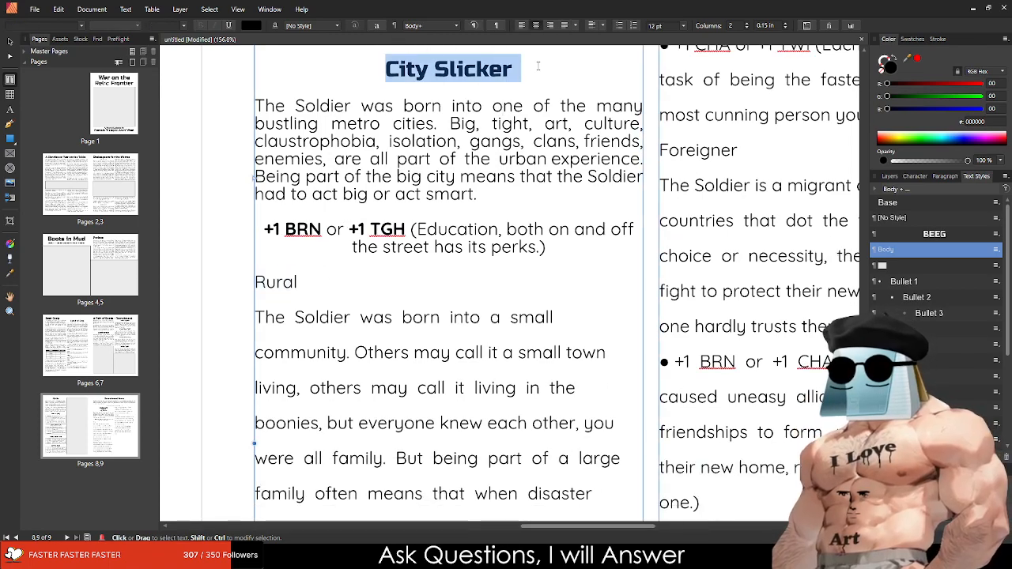
{"action": "double_click", "coordinate": [276, 282]}
{"action": "key", "text": "ctrl+v"}
{"action": "triple_click", "coordinate": [458, 280]}
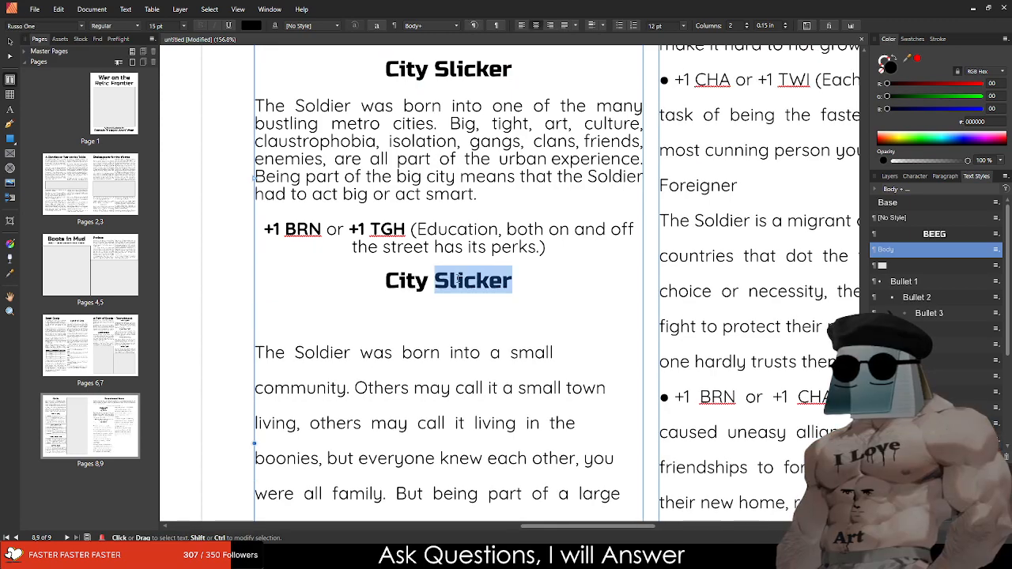
{"action": "type", "text": "Rural"}
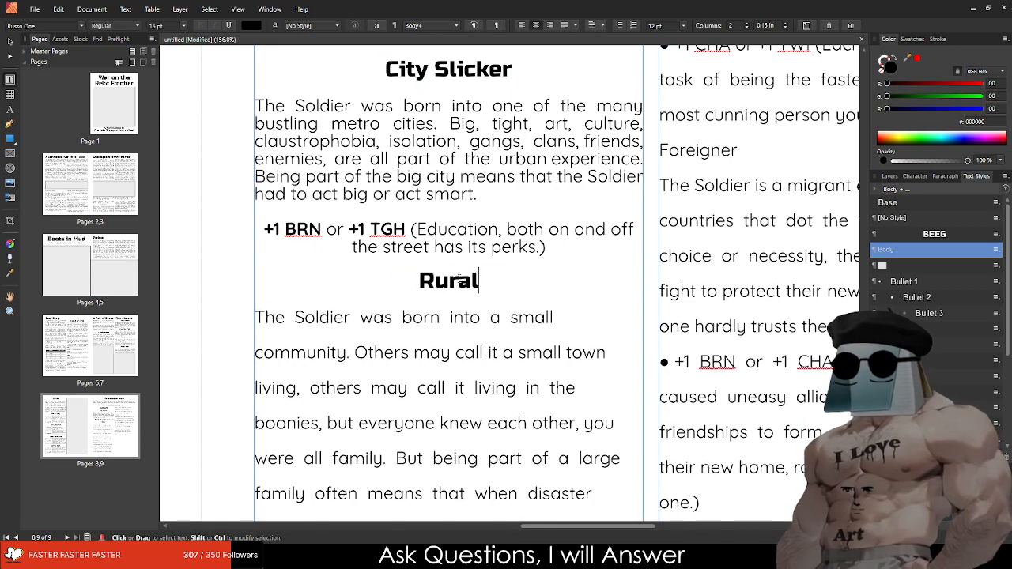
Step: Remove the line breaks within the Rural description so it flows as one continuous paragraph
{"action": "left_click", "coordinate": [607, 353]}
{"action": "left_click", "coordinate": [559, 317]}
{"action": "key", "text": "Delete"}
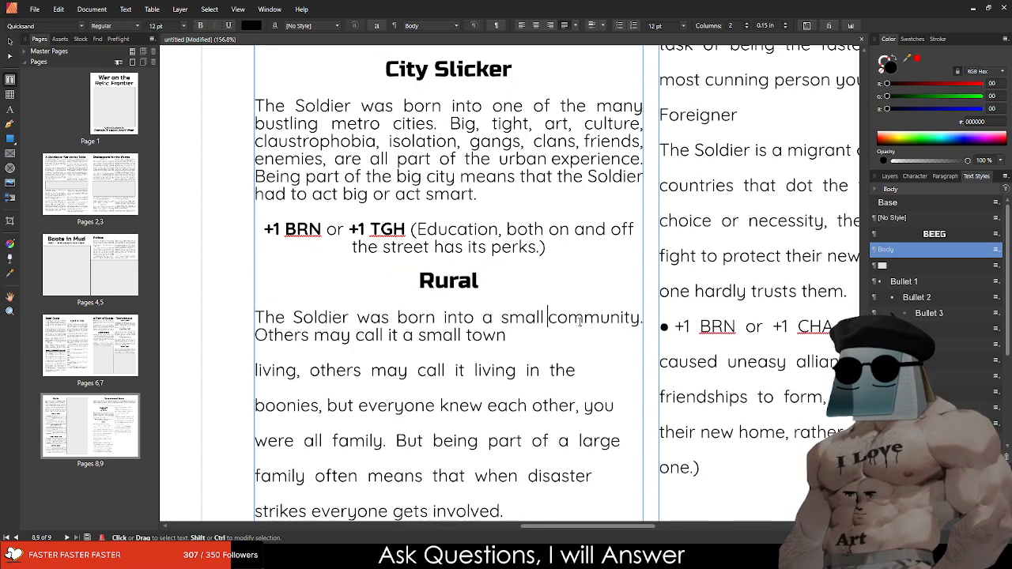
{"action": "key", "text": "Down"}
{"action": "key", "text": "Delete"}
{"action": "key", "text": "Down"}
{"action": "key", "text": "Delete"}
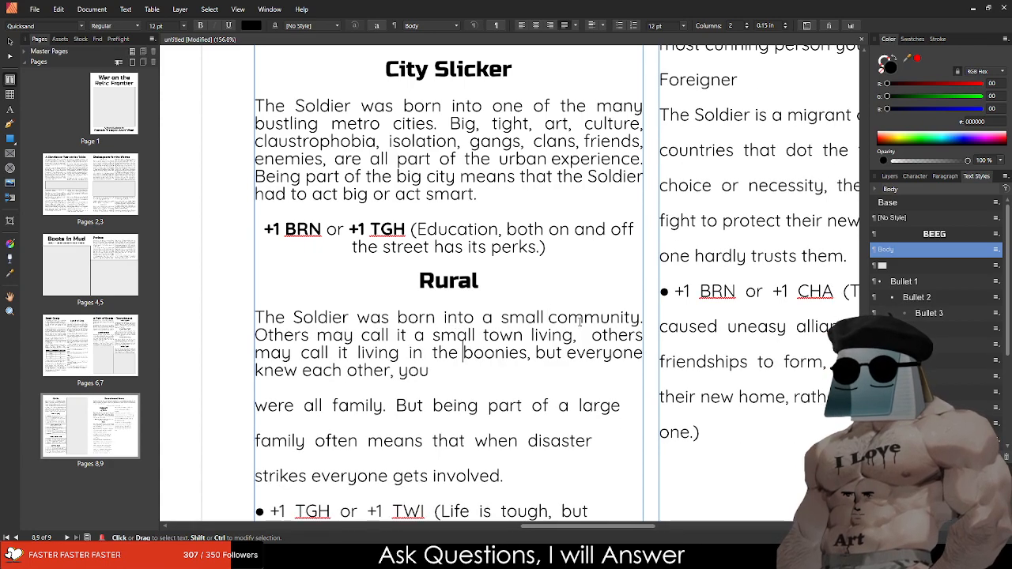
{"action": "key", "text": "Delete"}
{"action": "key", "text": "Down"}
{"action": "key", "text": "Delete"}
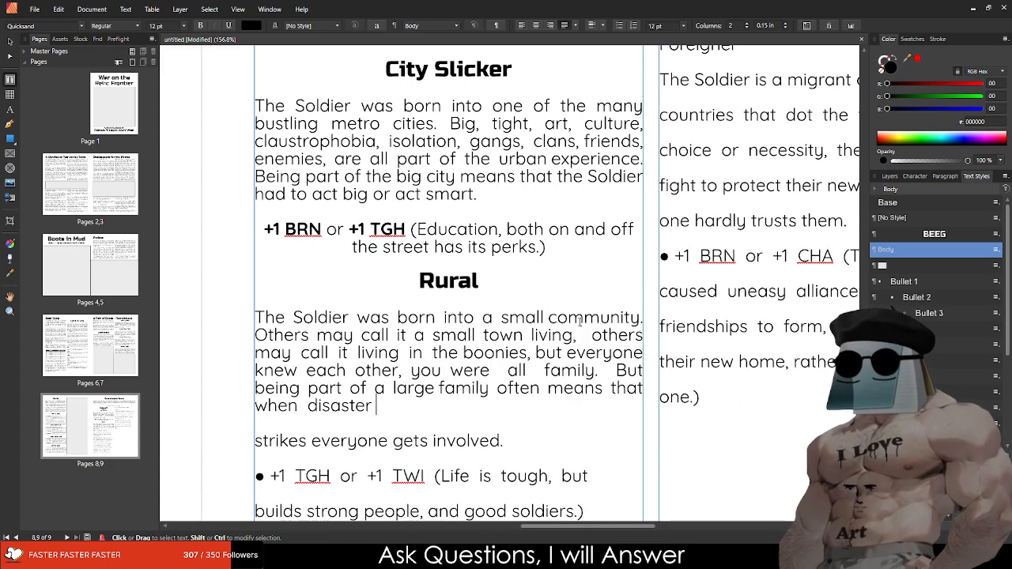
{"action": "key", "text": "Down"}
{"action": "key", "text": "Delete"}
{"action": "key", "text": "Down"}
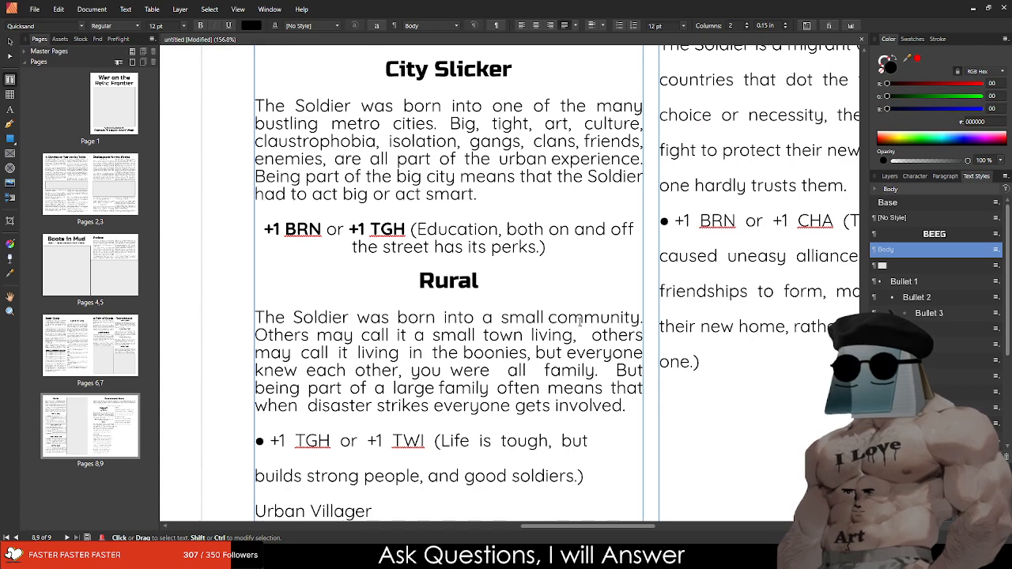
Step: Turn the broken, bulleted Rural bonus text into a single centred paragraph without a bullet
{"action": "left_click", "coordinate": [608, 448]}
{"action": "key", "text": "Delete"}
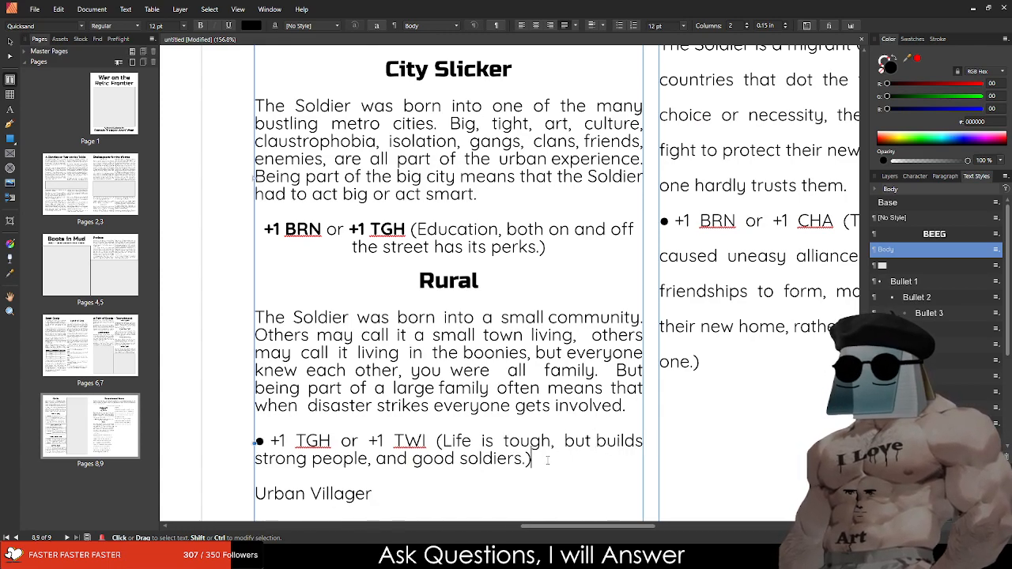
{"action": "key", "text": "ctrl+shift+Up"}
{"action": "key", "text": "Left"}
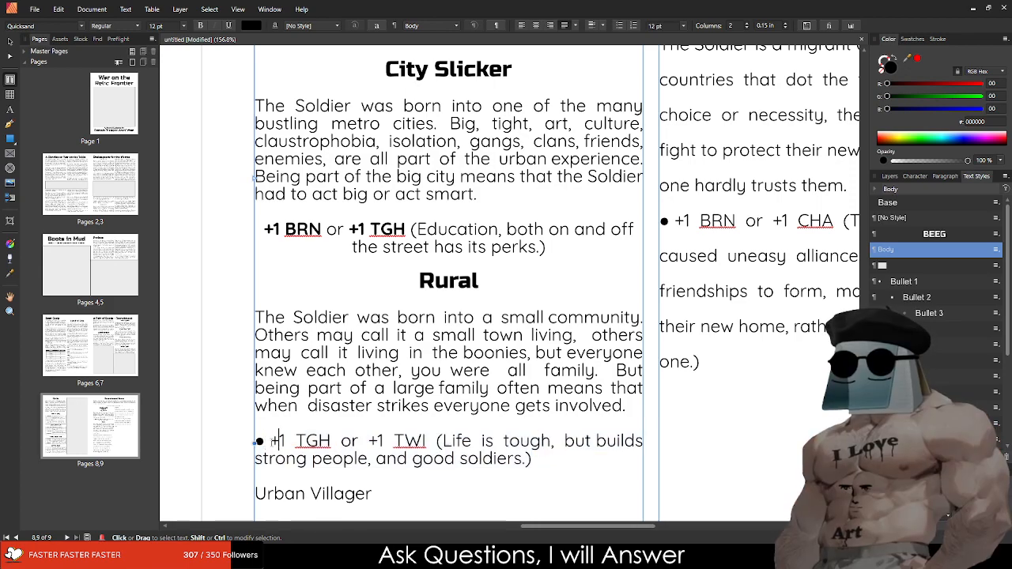
{"action": "key", "text": "BackSpace"}
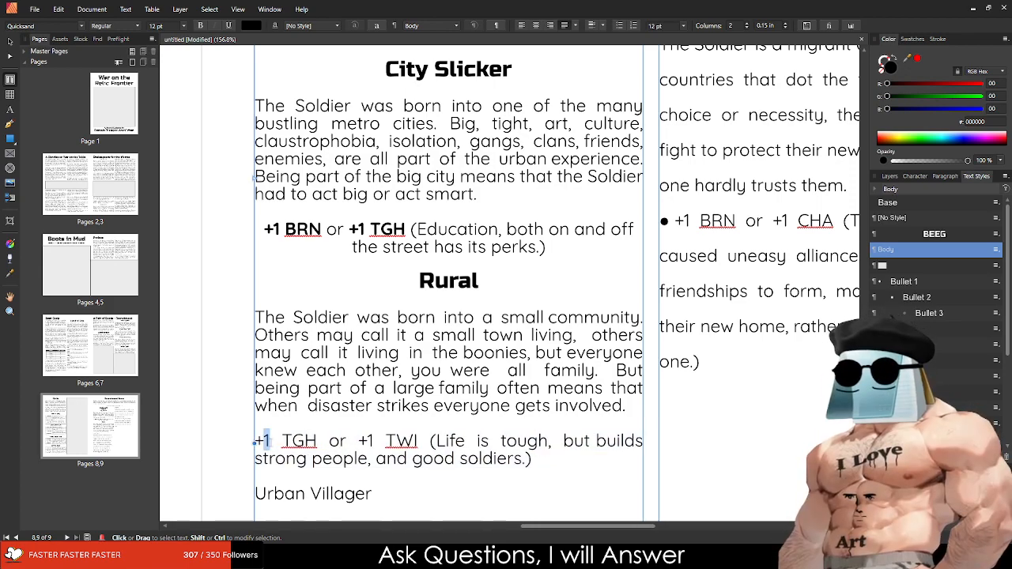
{"action": "key", "text": "shift+Down"}
{"action": "key", "text": "shift+Down"}
{"action": "left_click", "coordinate": [535, 25]}
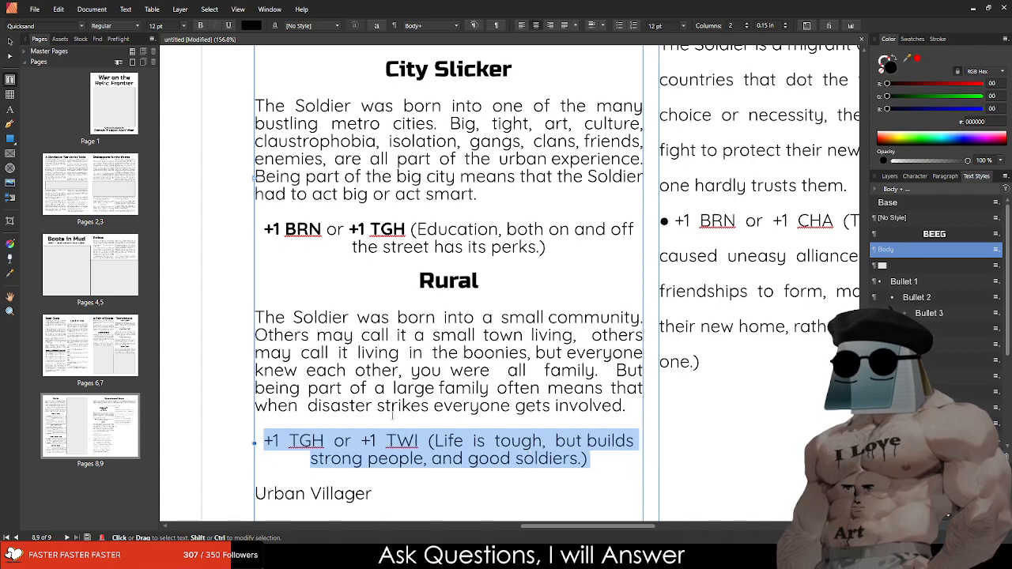
Step: Make "+1 TGH" and "+1 TWI" bold in the Rural bonus, leaving "or" in regular weight
{"action": "left_click", "coordinate": [264, 441]}
{"action": "left_click_drag", "start_coordinate": [264, 440], "coordinate": [324, 440]}
{"action": "key", "text": "ctrl+b"}
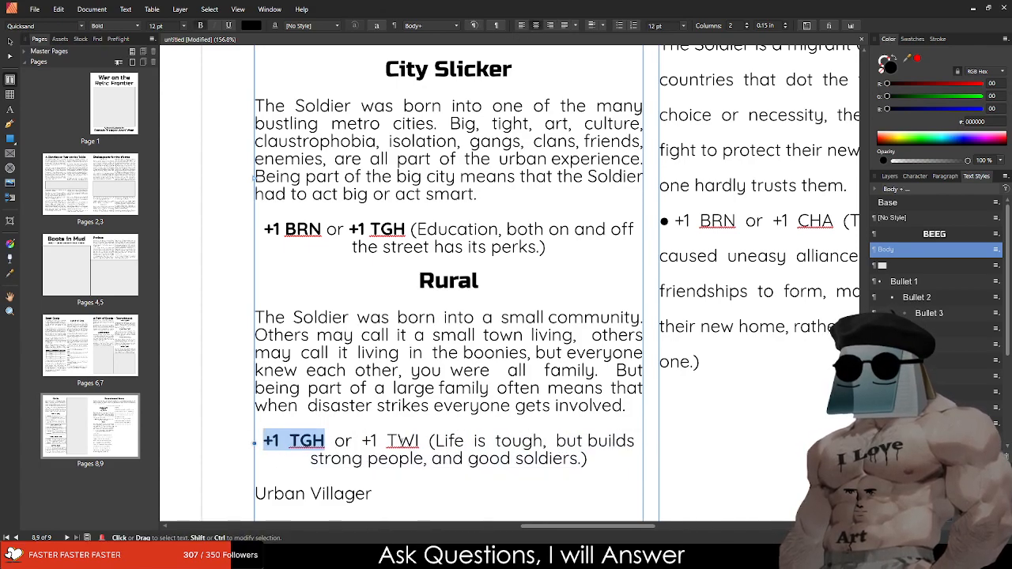
{"action": "left_click_drag", "start_coordinate": [422, 441], "coordinate": [361, 440]}
{"action": "key", "text": "ctrl+b"}
{"action": "left_click", "coordinate": [455, 441]}
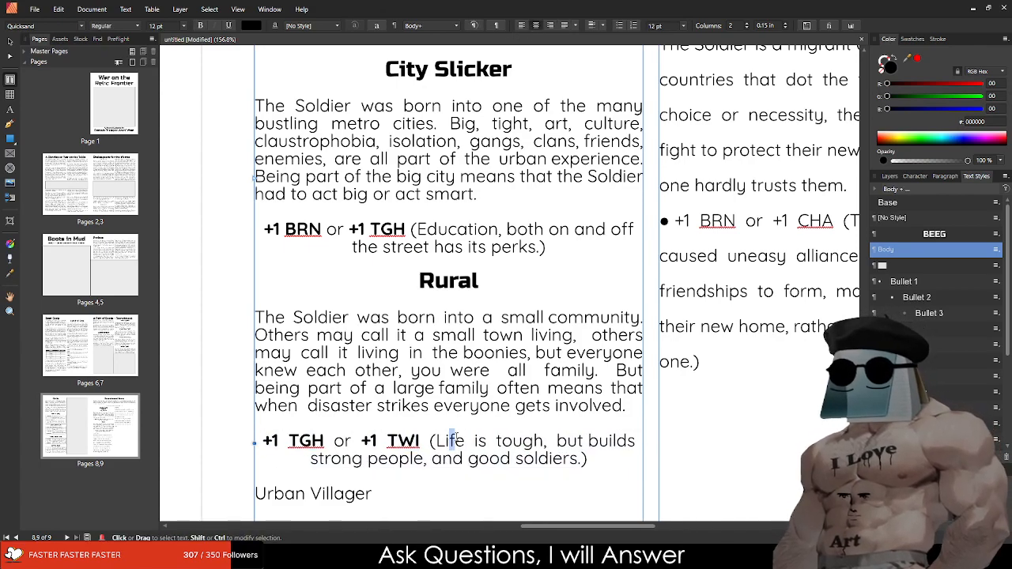
Step: Replace the plain "Urban Villager" line with a copy of the formatted Rural heading
{"action": "scroll", "coordinate": [454, 441], "scroll_direction": "down", "scroll_amount": 3}
{"action": "left_click", "coordinate": [374, 383]}
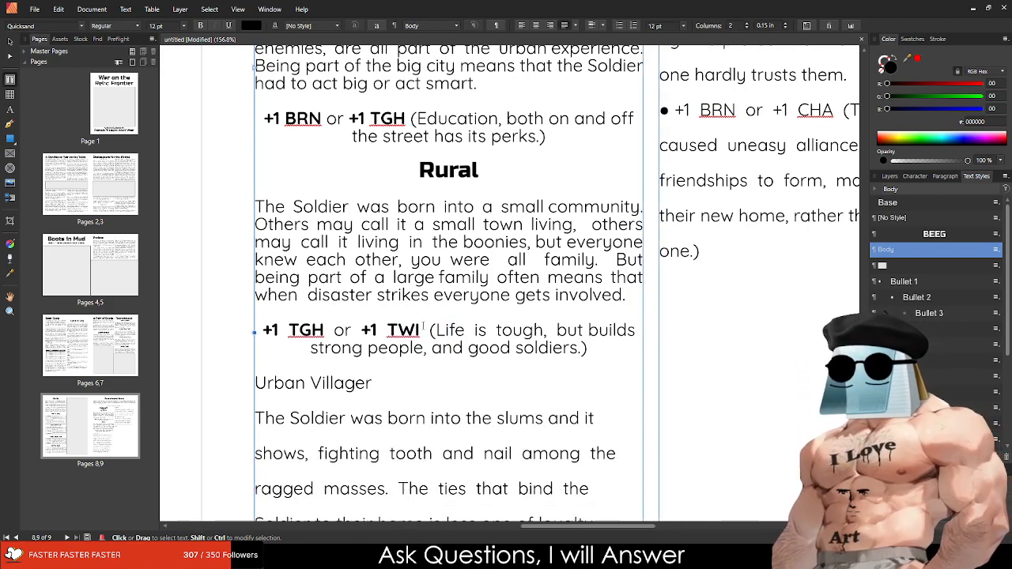
{"action": "double_click", "coordinate": [428, 171]}
{"action": "key", "text": "ctrl+c"}
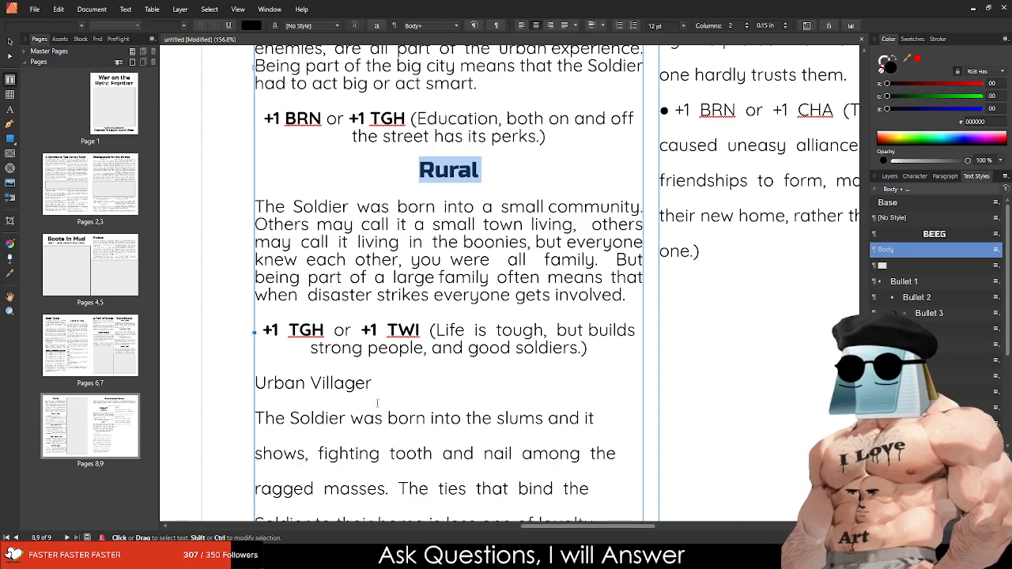
{"action": "left_click_drag", "start_coordinate": [373, 384], "coordinate": [254, 383]}
{"action": "scroll", "coordinate": [285, 372], "scroll_direction": "down", "scroll_amount": 5}
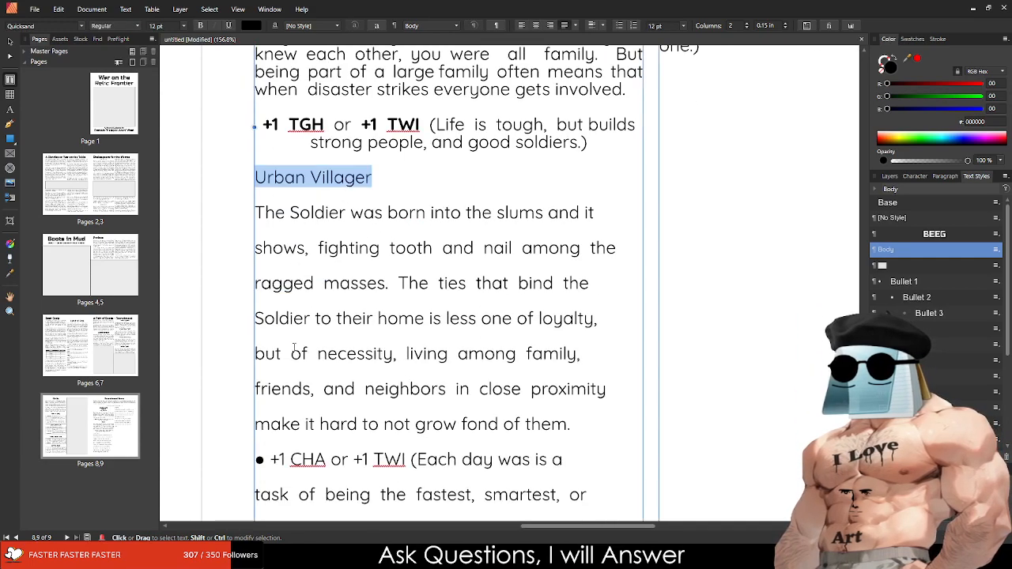
{"action": "key", "text": "ctrl+v"}
{"action": "left_click_drag", "start_coordinate": [479, 176], "coordinate": [435, 175]}
{"action": "double_click", "coordinate": [423, 177]}
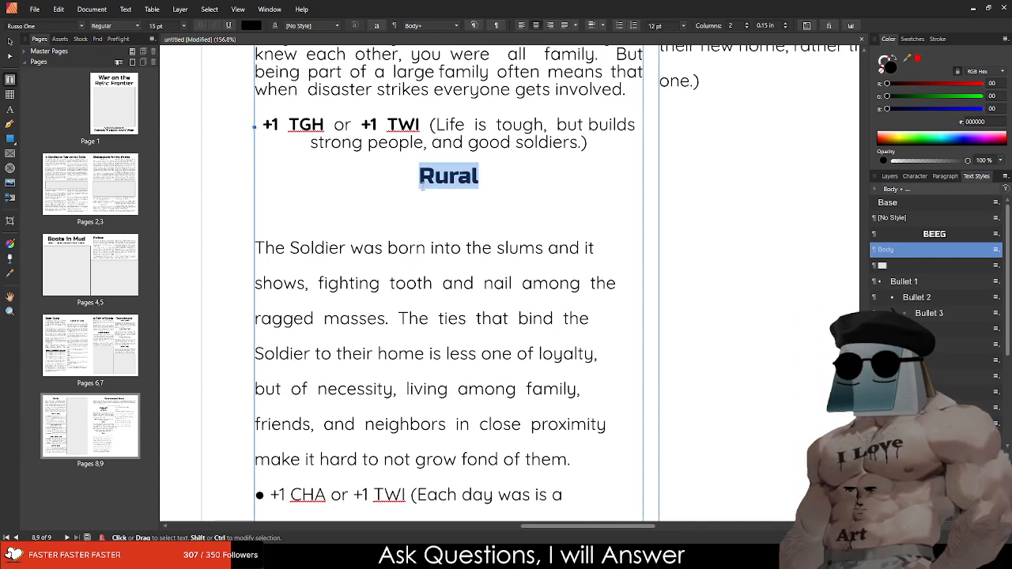
{"action": "type", "text": "Urban"}
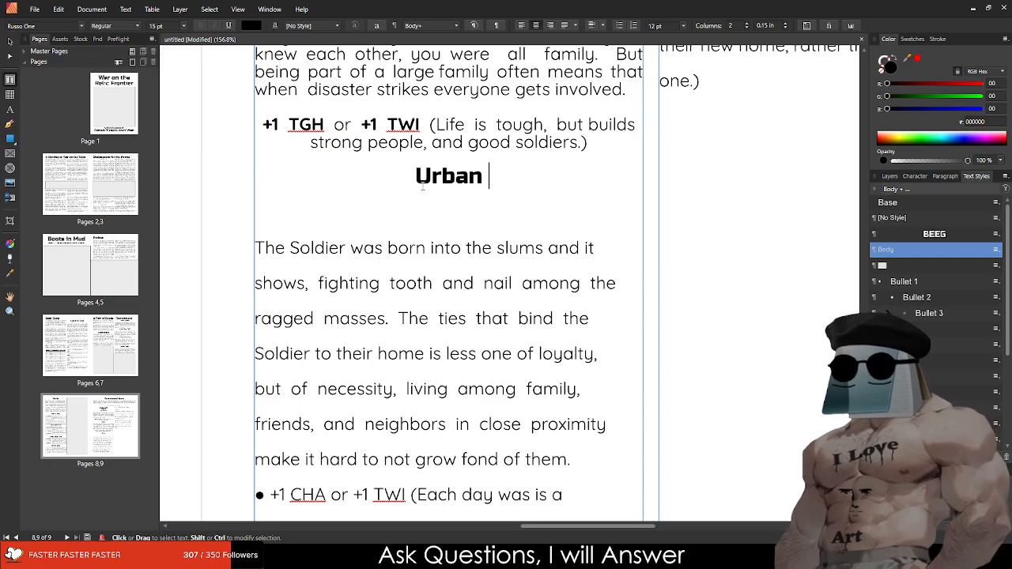
{"action": "key", "text": "BackSpace"}
{"action": "key", "text": "BackSpace"}
{"action": "key", "text": "BackSpace"}
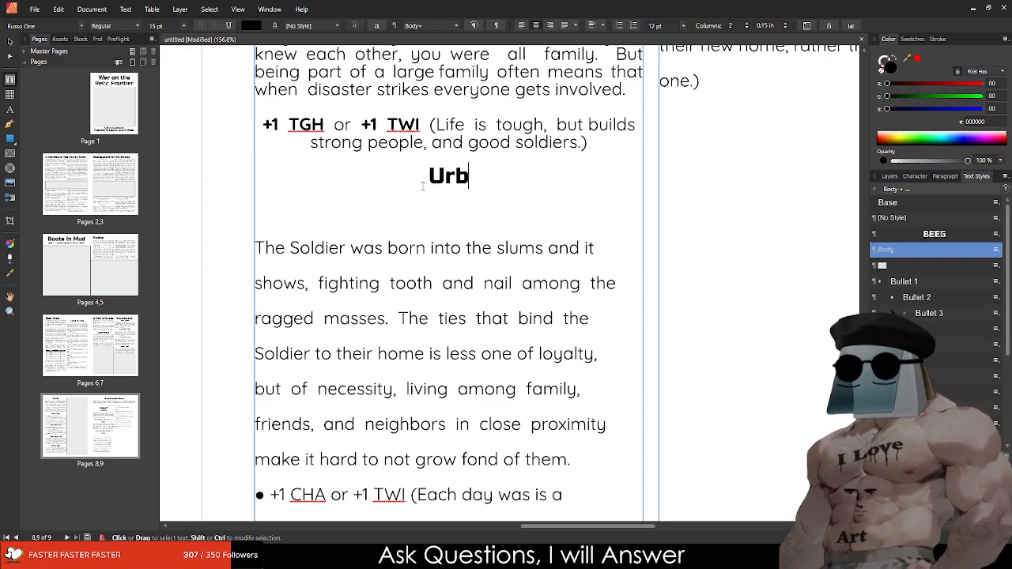
{"action": "key", "text": "BackSpace"}
{"action": "key", "text": "BackSpace"}
{"action": "key", "text": "BackSpace"}
{"action": "type", "text": "Slu"}
{"action": "key", "text": "BackSpace"}
{"action": "key", "text": "BackSpace"}
{"action": "key", "text": "BackSpace"}
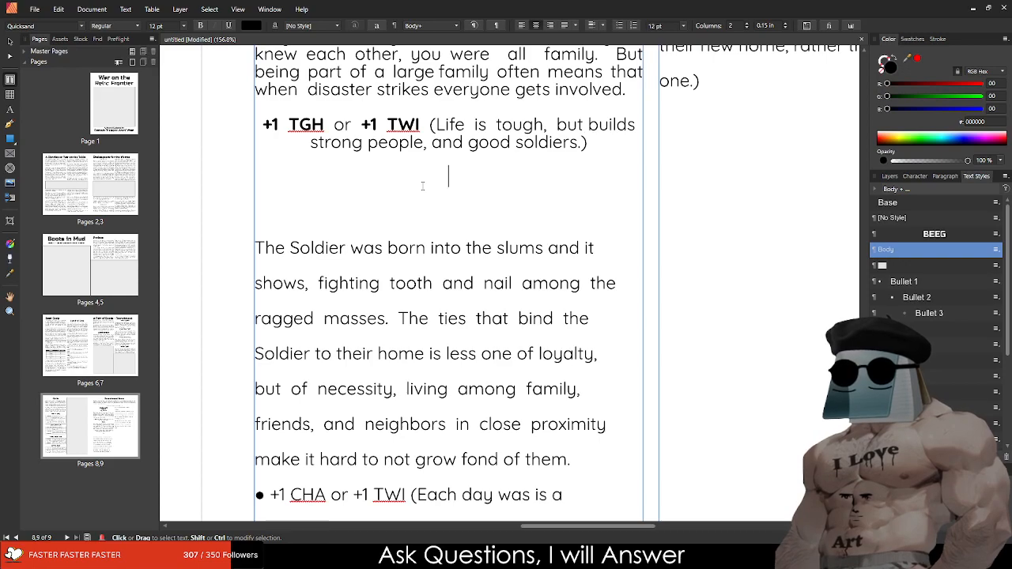
{"action": "type", "text": "U"}
{"action": "key", "text": "shift+Left"}
Step: Enter "Slumdog" as the title of the pasted heading and remove the empty line beneath it
{"action": "type", "text": "Sluim"}
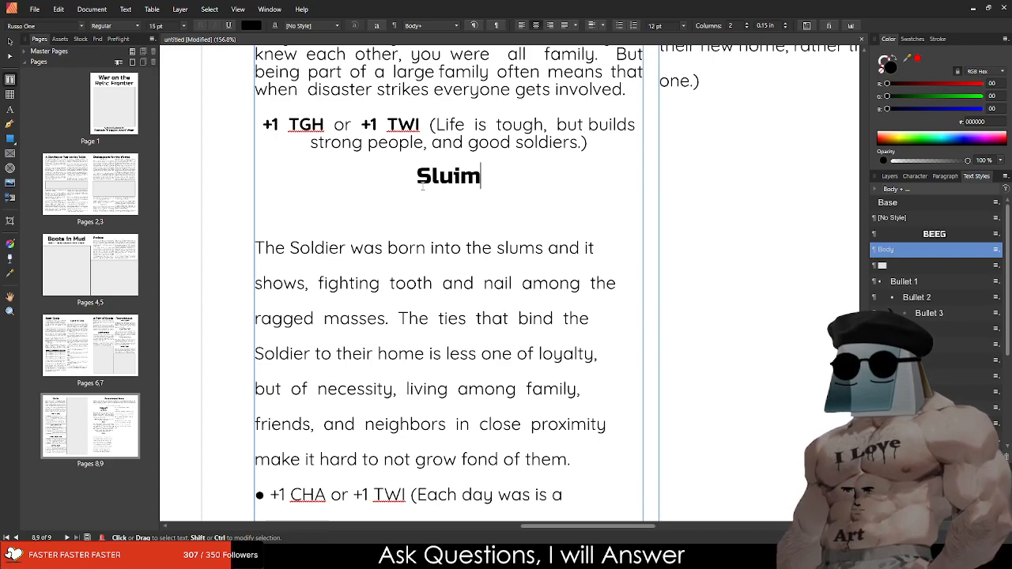
{"action": "key", "text": "BackSpace"}
{"action": "key", "text": "BackSpace"}
{"action": "type", "text": "md"}
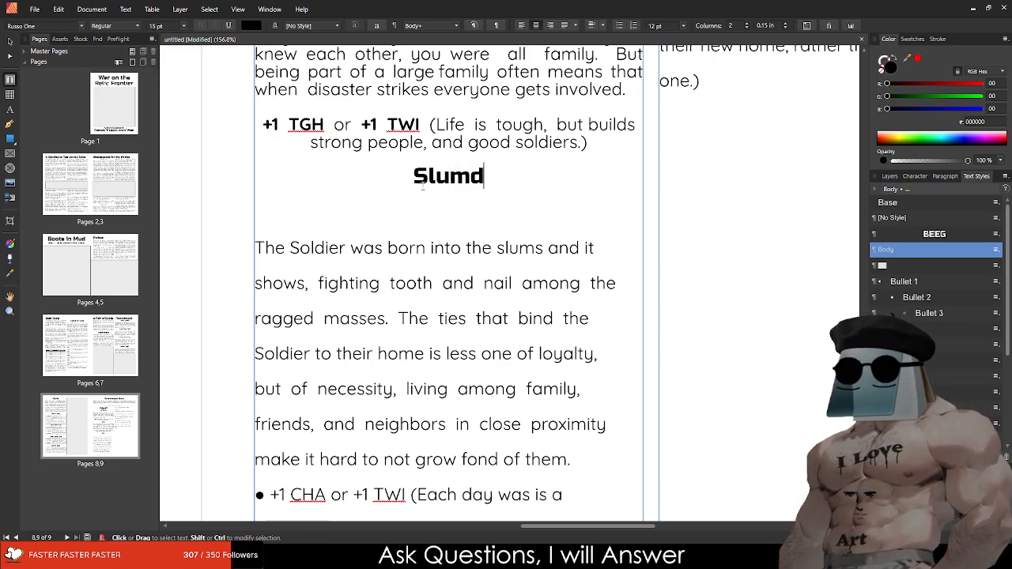
{"action": "type", "text": "og"}
{"action": "left_click", "coordinate": [425, 209]}
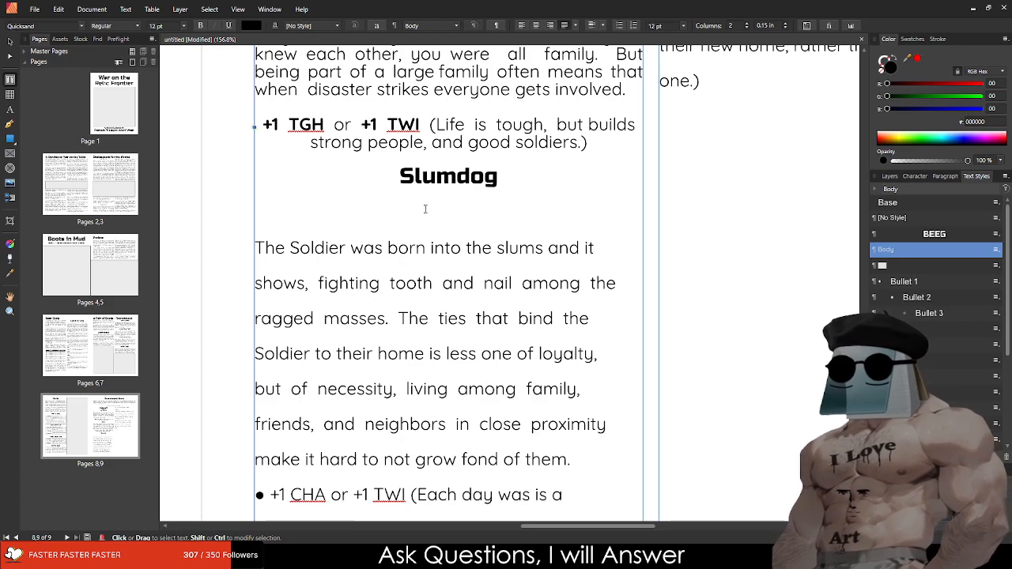
{"action": "key", "text": "Delete"}
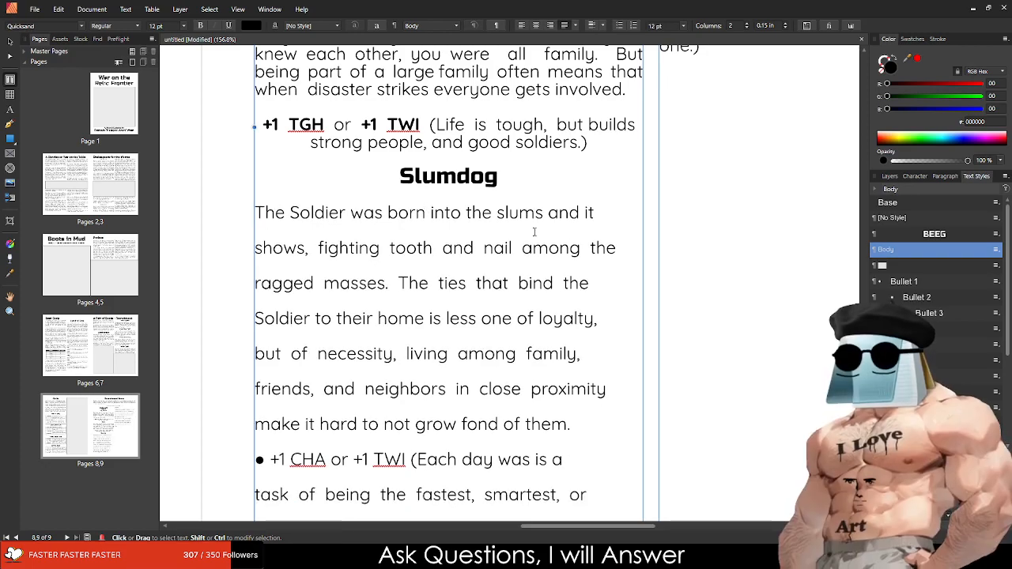
Step: Remove the line breaks within the Slumdog description so it flows as one continuous paragraph
{"action": "left_click", "coordinate": [624, 218]}
{"action": "key", "text": "Delete"}
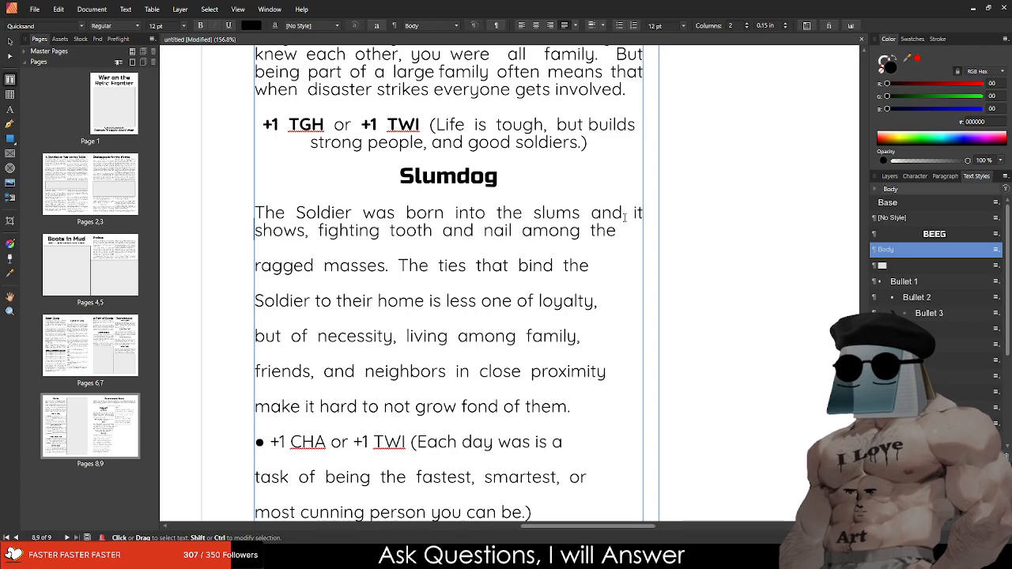
{"action": "key", "text": "Down"}
{"action": "key", "text": "BackSpace"}
{"action": "key", "text": "Down"}
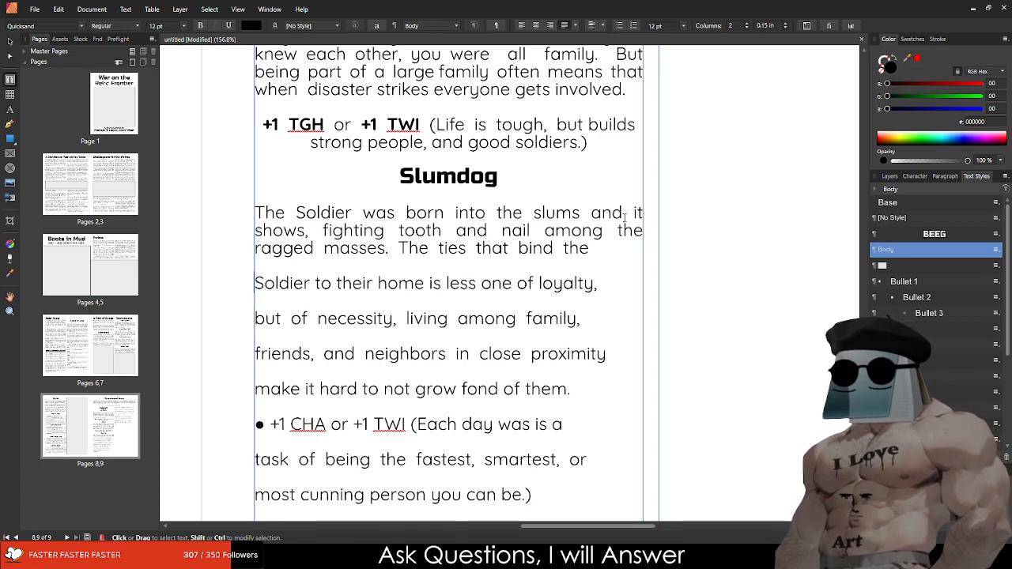
{"action": "key", "text": "BackSpace"}
{"action": "key", "text": "Down"}
{"action": "key", "text": "Delete"}
{"action": "key", "text": "Down"}
{"action": "key", "text": "Delete"}
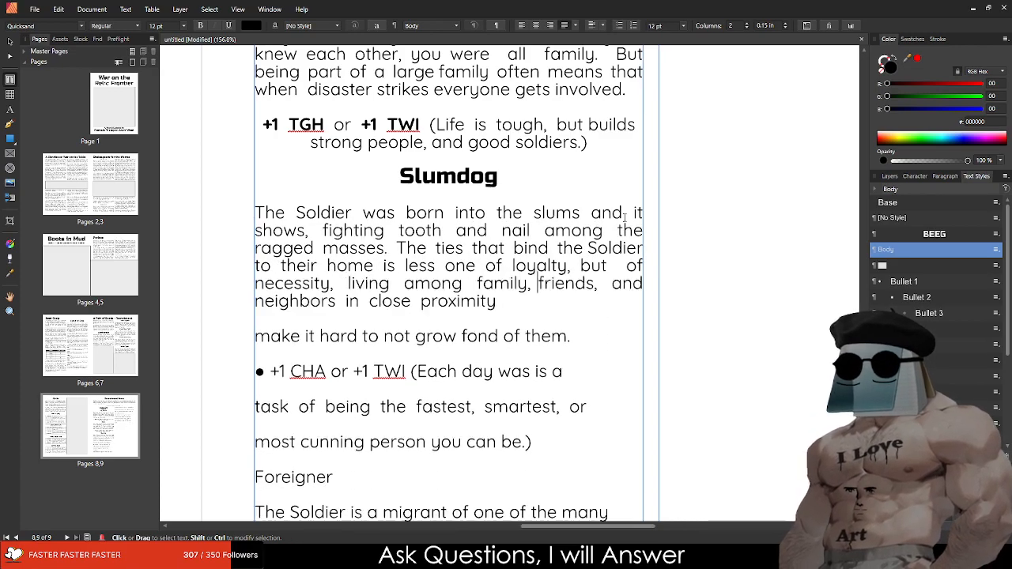
{"action": "key", "text": "Down"}
{"action": "key", "text": "Delete"}
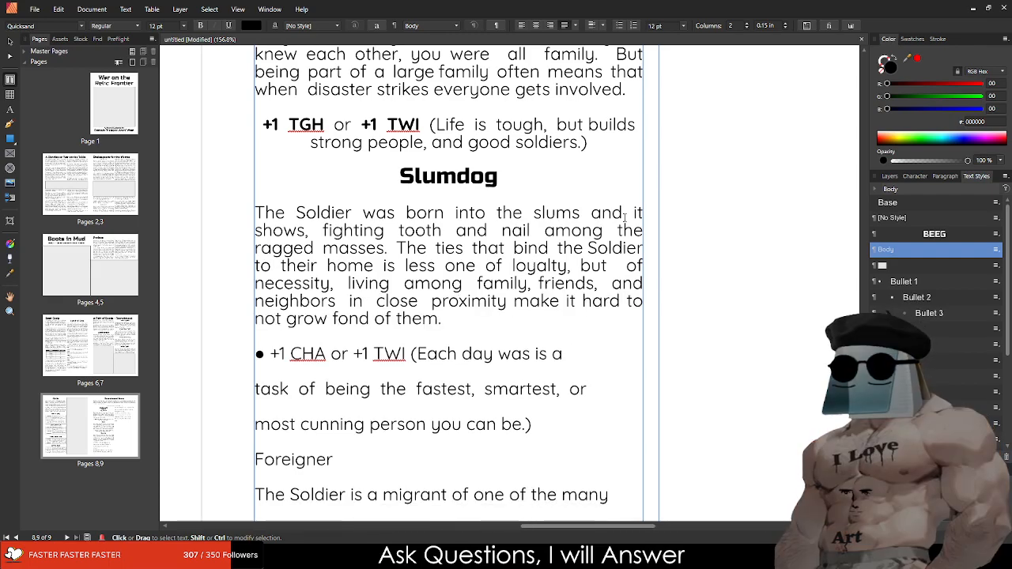
Step: Join the broken lines of the Slumdog "+1 CHA or +1 TWI" bonus into one paragraph
{"action": "key", "text": "Down"}
{"action": "key", "text": "Down"}
{"action": "key", "text": "Down"}
{"action": "key", "text": "Up"}
{"action": "key", "text": "Right"}
{"action": "key", "text": "Right"}
{"action": "key", "text": "Right"}
{"action": "key", "text": "Right"}
{"action": "key", "text": "Right"}
{"action": "key", "text": "Right"}
{"action": "key", "text": "Right"}
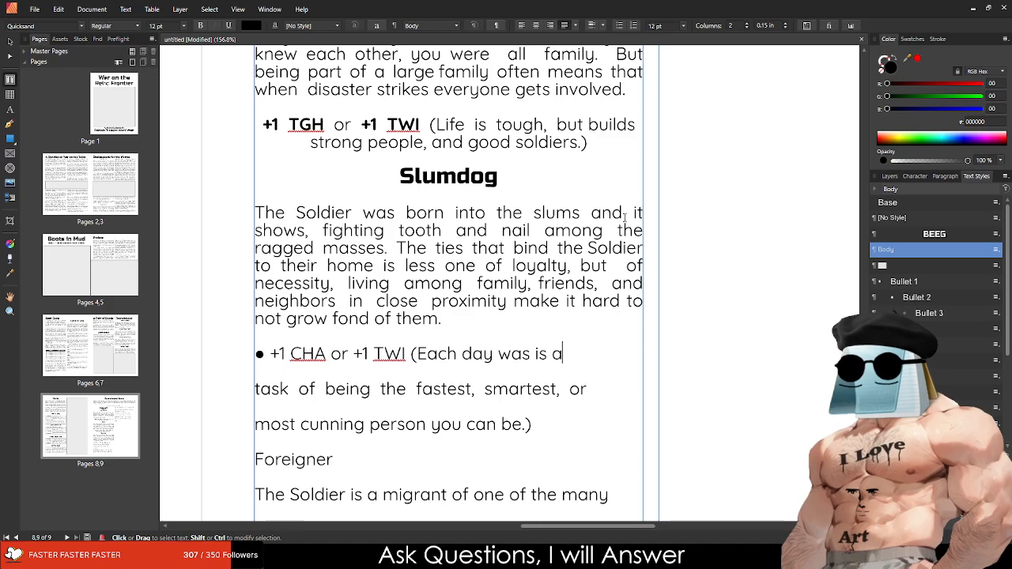
{"action": "key", "text": "Delete"}
{"action": "key", "text": "Down"}
{"action": "key", "text": "Delete"}
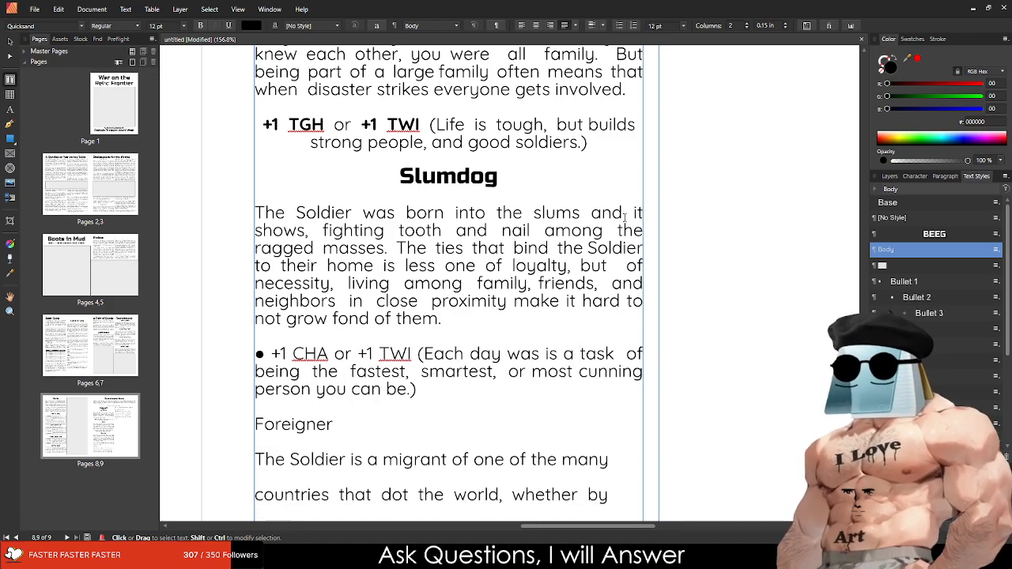
Step: Remove the bullet from the Slumdog bonus and make "+1 CHA" and "+1 TWI" bold
{"action": "left_click_drag", "start_coordinate": [272, 356], "coordinate": [313, 354]}
{"action": "key", "text": "Delete"}
{"action": "key", "text": "ctrl+b"}
{"action": "left_click", "coordinate": [399, 353]}
{"action": "left_click_drag", "start_coordinate": [401, 354], "coordinate": [346, 354]}
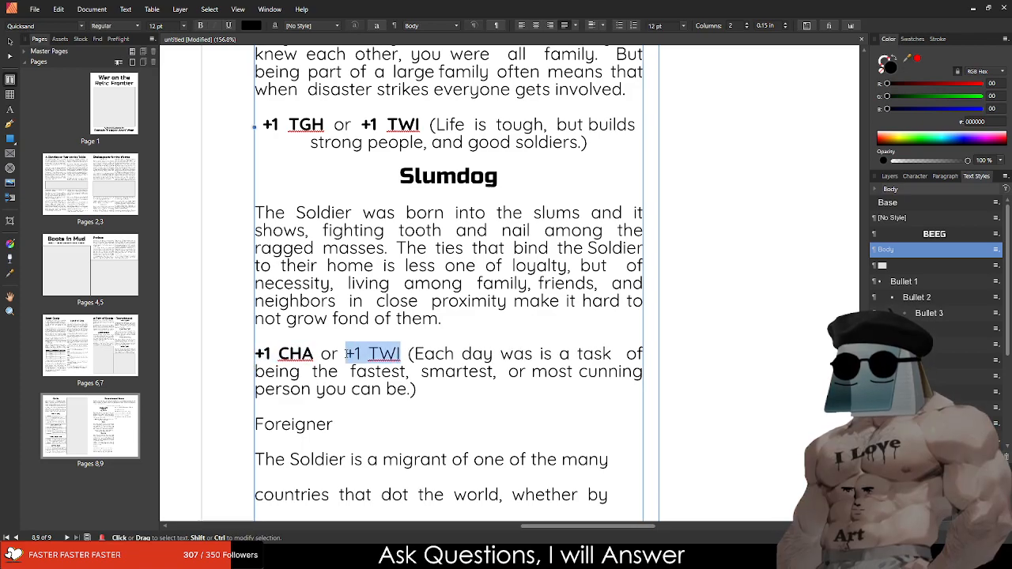
{"action": "key", "text": "ctrl+b"}
{"action": "left_click", "coordinate": [416, 389]}
Step: Replace "most cunning" with "luckiest" in the Slumdog bonus text
{"action": "double_click", "coordinate": [611, 371]}
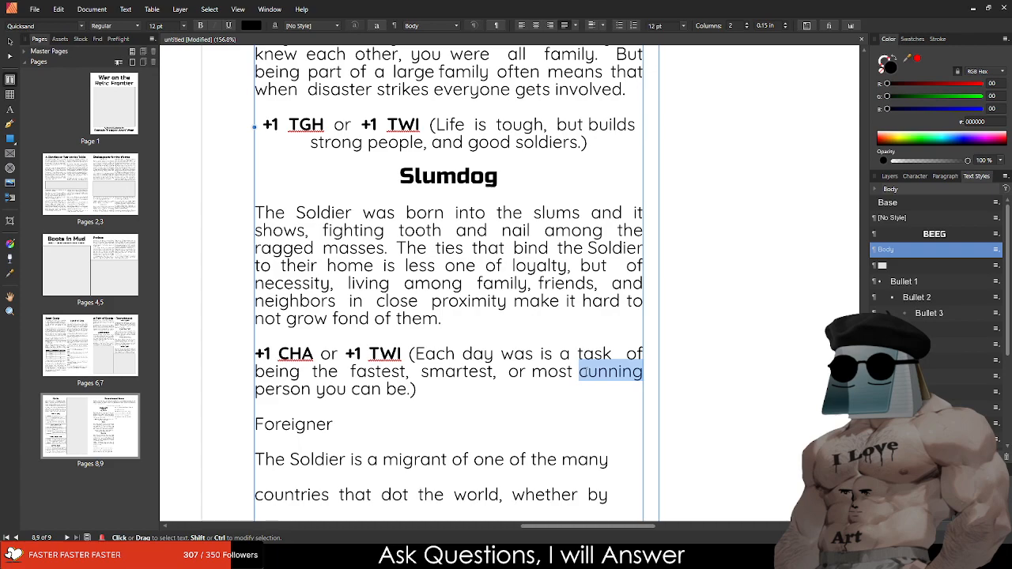
{"action": "key", "text": "BackSpace"}
{"action": "key", "text": "BackSpace"}
{"action": "key", "text": "BackSpace"}
{"action": "key", "text": "BackSpace"}
{"action": "key", "text": "BackSpace"}
{"action": "key", "text": "BackSpace"}
{"action": "type", "text": "l"}
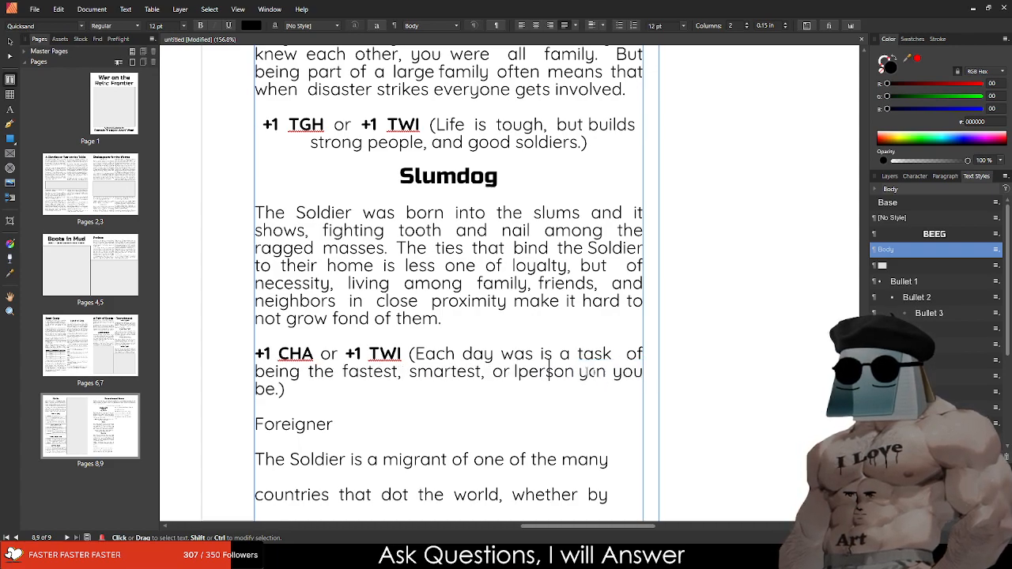
{"action": "type", "text": "uckiest"}
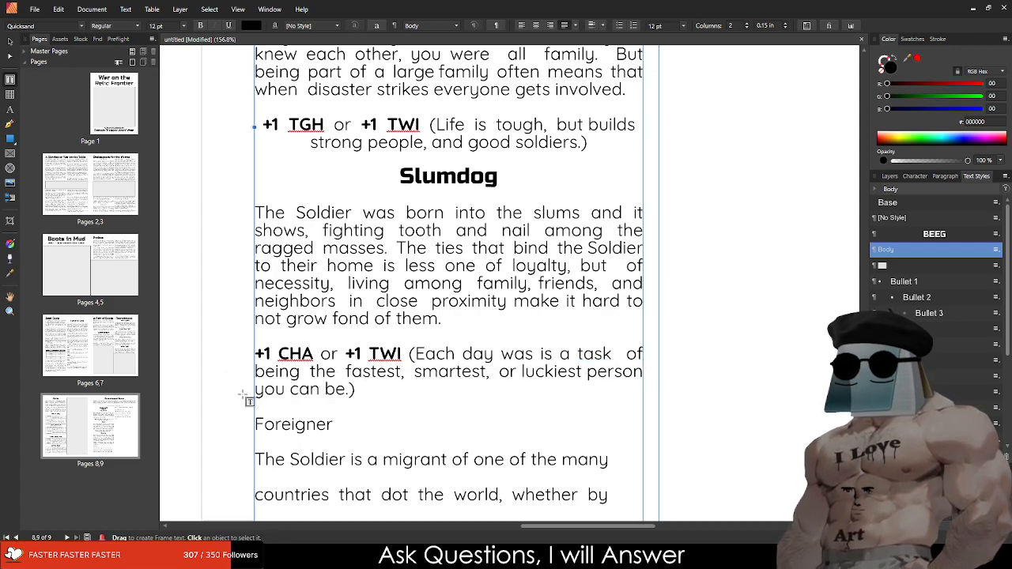
Step: Center the Slumdog bonus paragraph and reword its parenthetical to "(Everyday is a struggle of being the fastest, toughest, or luckiest.)"
{"action": "left_click_drag", "start_coordinate": [356, 392], "coordinate": [255, 355]}
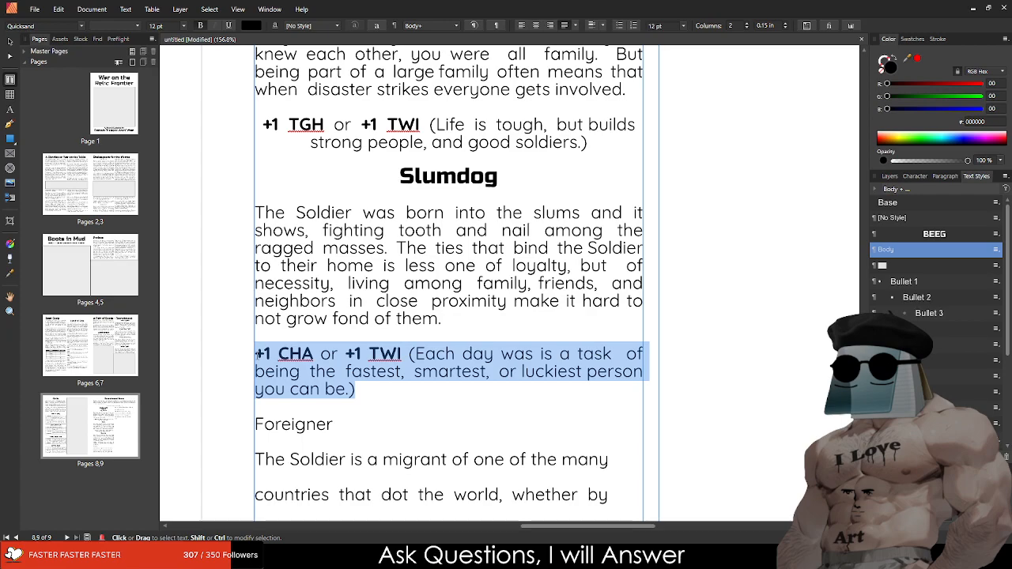
{"action": "left_click", "coordinate": [537, 26]}
{"action": "left_click_drag", "start_coordinate": [500, 389], "coordinate": [420, 355]}
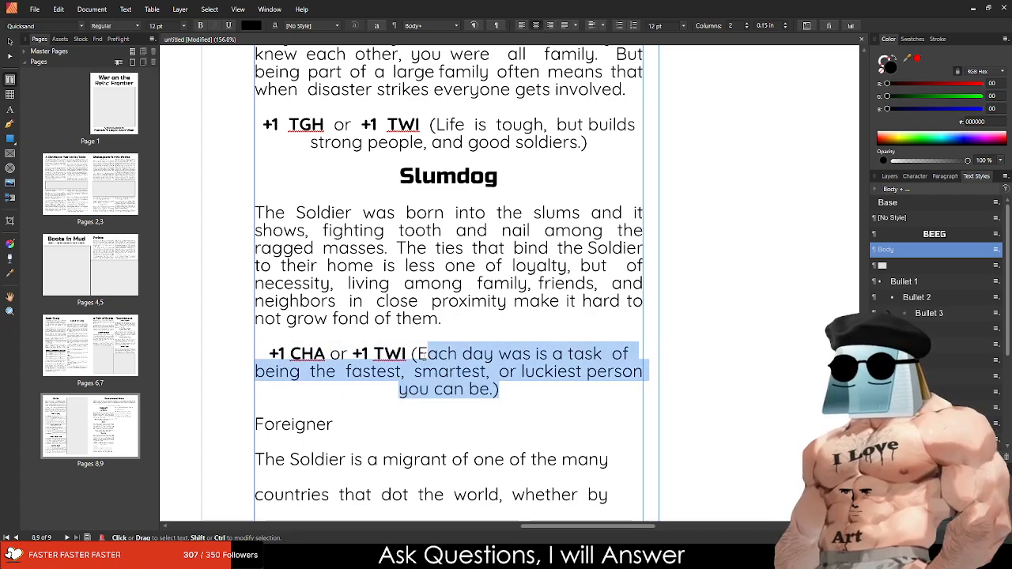
{"action": "type", "text": "Every"}
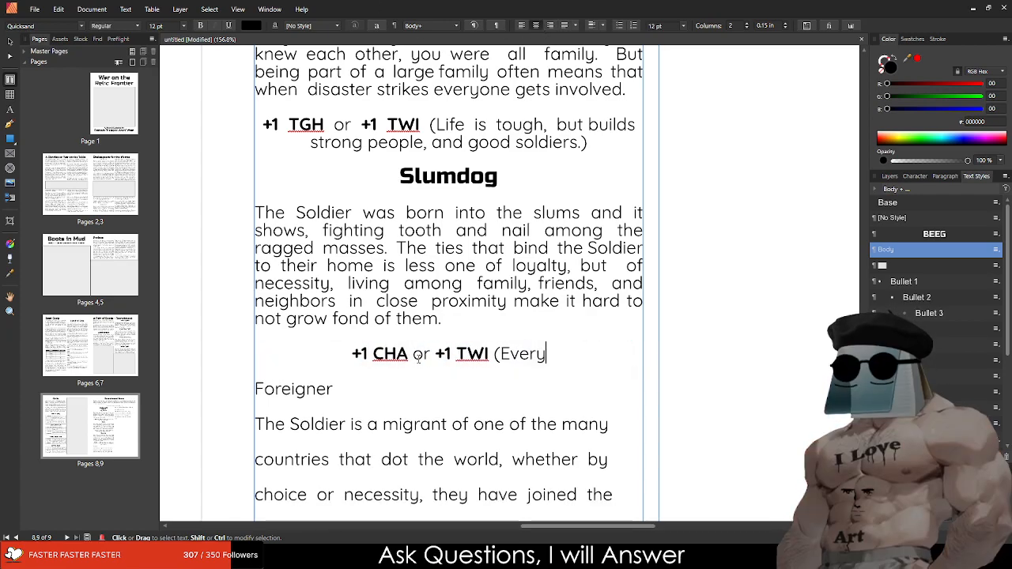
{"action": "type", "text": "day is a "}
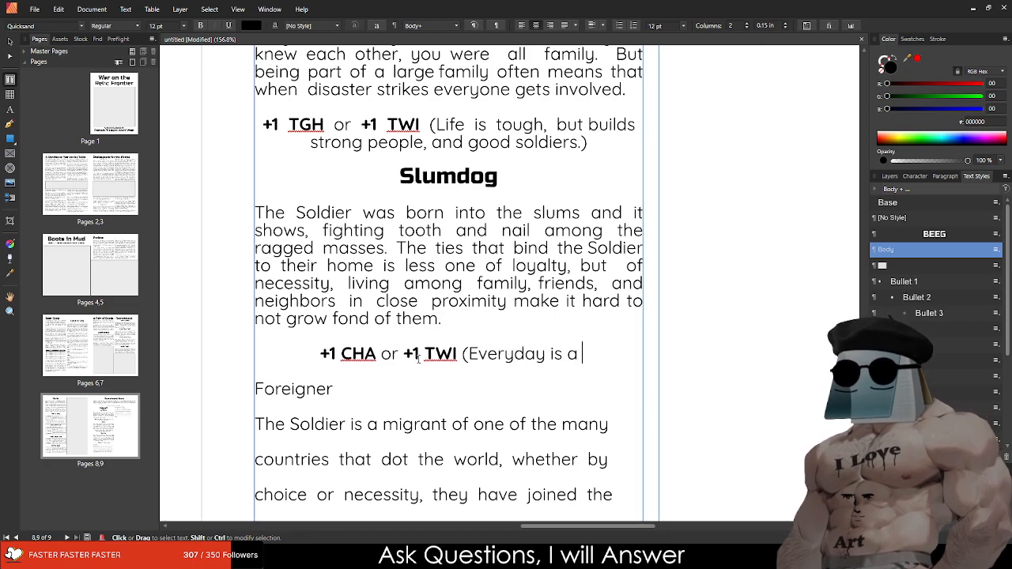
{"action": "type", "text": "struggle of "}
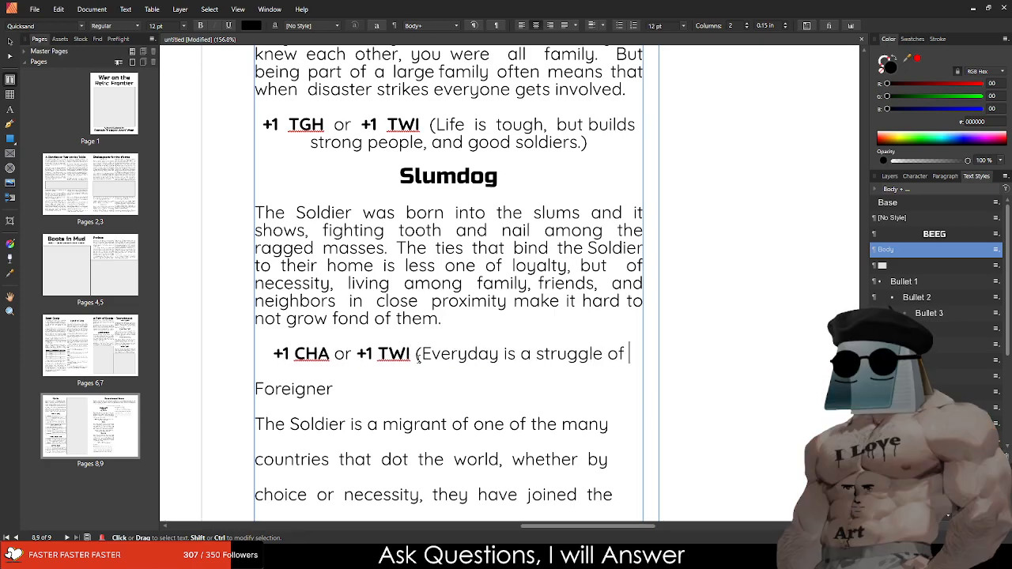
{"action": "type", "text": "being the fastest, "}
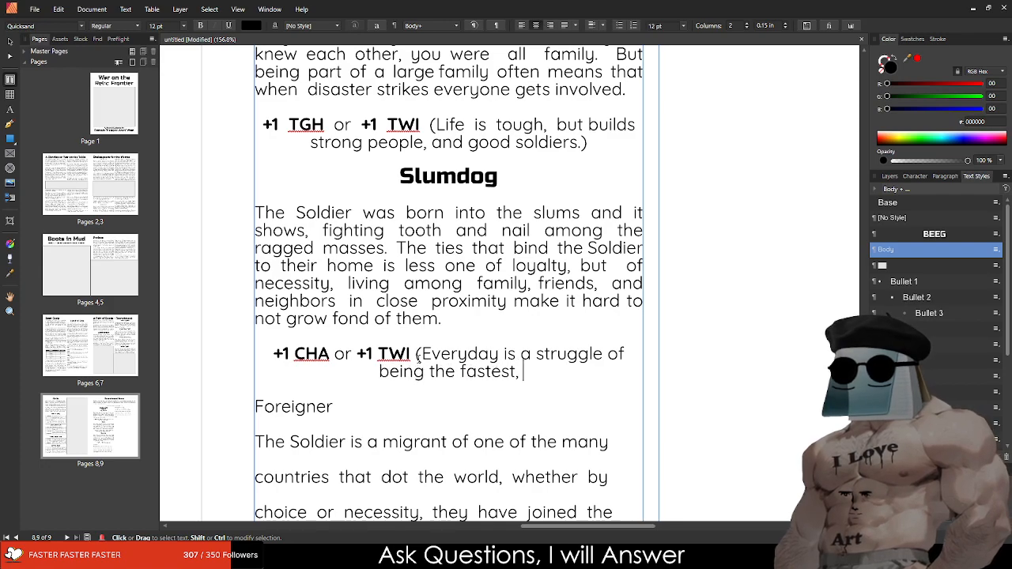
{"action": "type", "text": "toughest, or "}
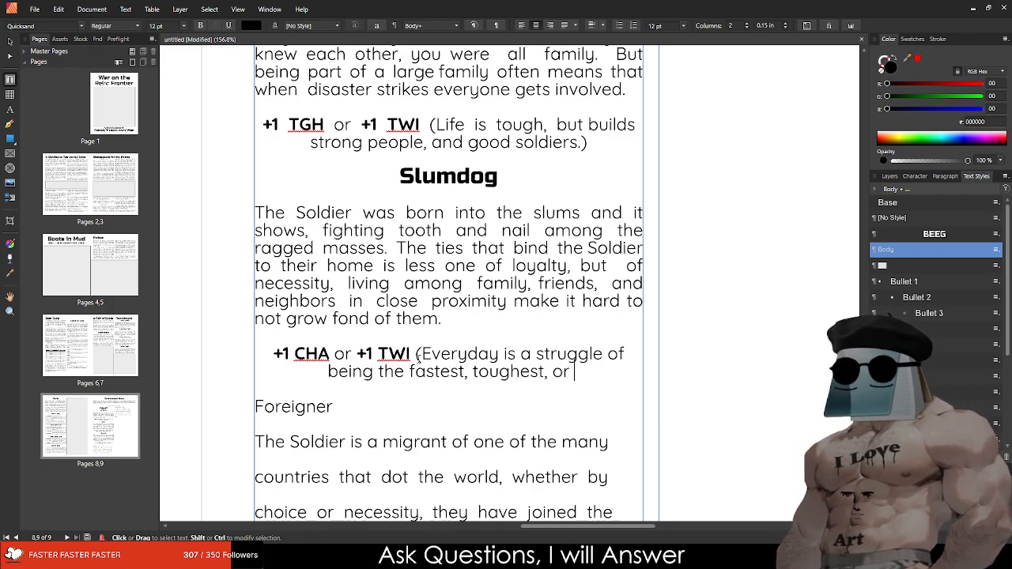
{"action": "type", "text": "luckiest"}
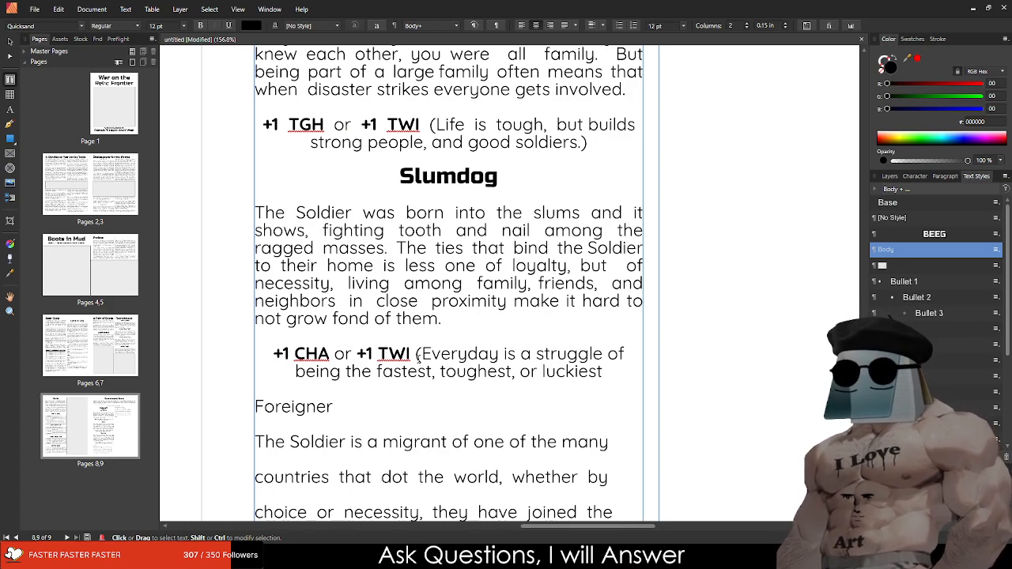
{"action": "type", "text": ".)"}
Step: Replace the plain Foreigner line with a copy of the Slumdog heading reworded to "Foreigner", and remove the blank line beneath it
{"action": "scroll", "coordinate": [382, 417], "scroll_direction": "down", "scroll_amount": 5}
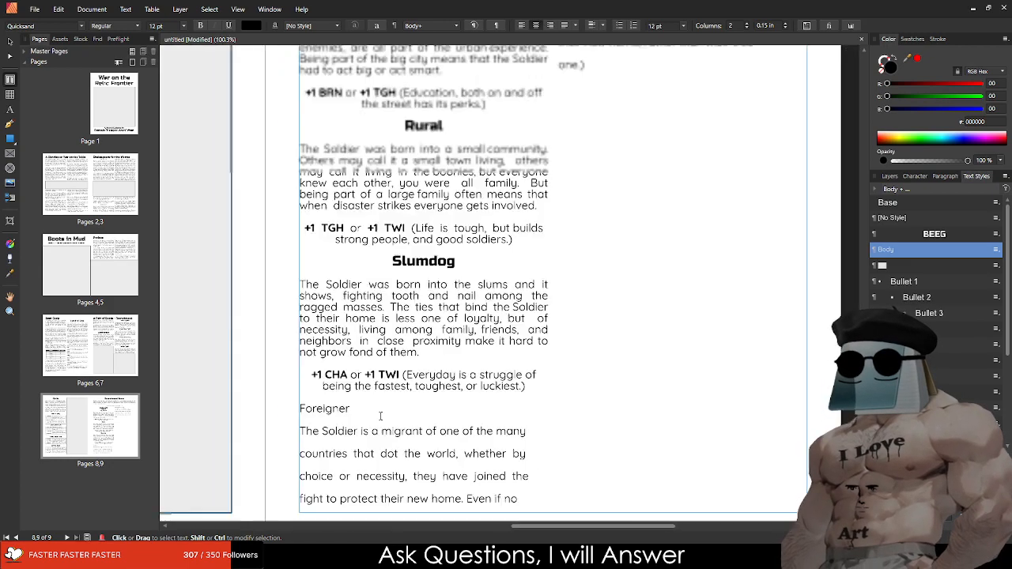
{"action": "scroll", "coordinate": [381, 417], "scroll_direction": "up", "scroll_amount": 5}
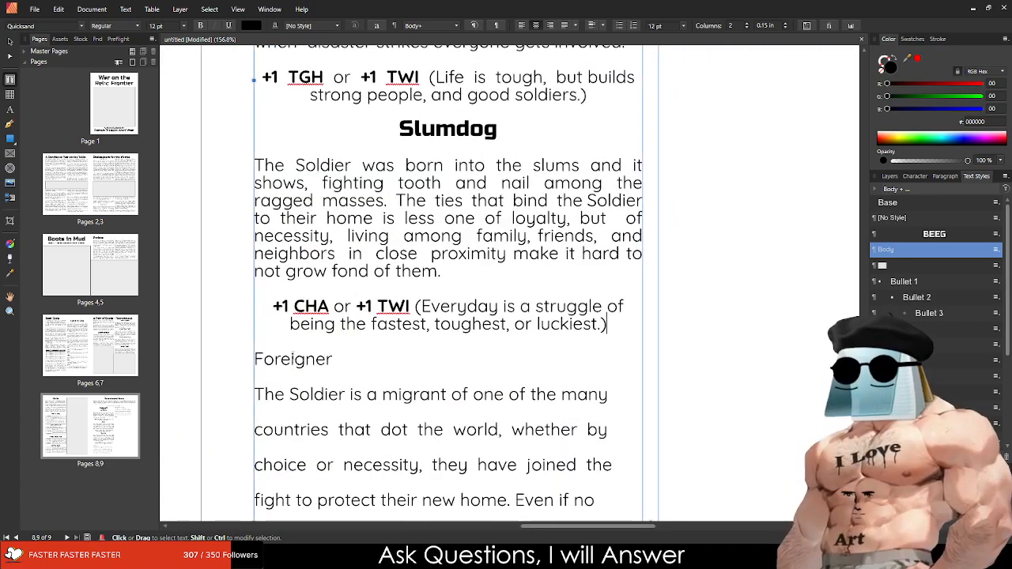
{"action": "left_click_drag", "start_coordinate": [333, 359], "coordinate": [252, 359]}
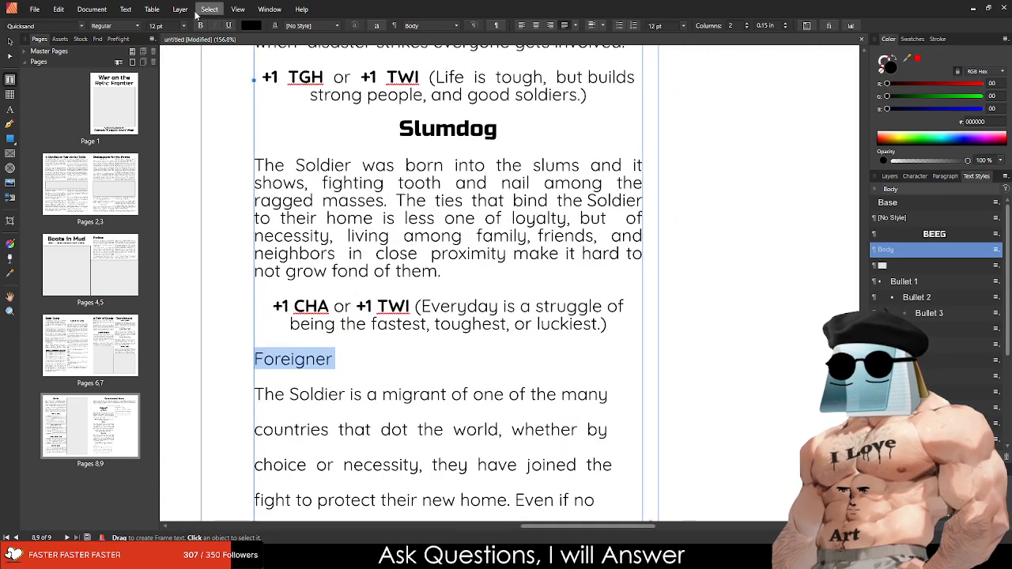
{"action": "left_click_drag", "start_coordinate": [382, 127], "coordinate": [502, 131]}
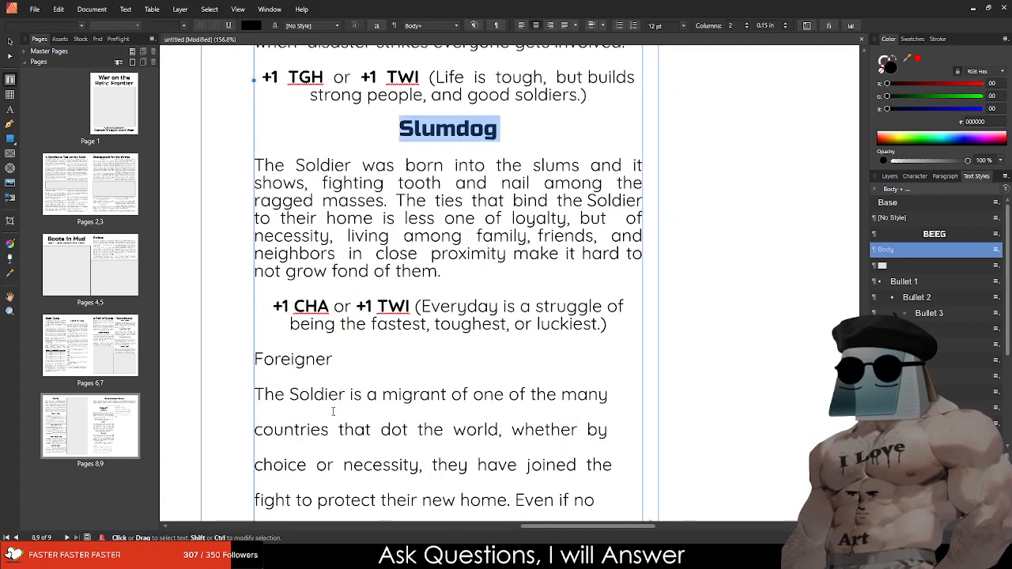
{"action": "key", "text": "ctrl+c"}
{"action": "left_click", "coordinate": [332, 359]}
{"action": "double_click", "coordinate": [332, 359]}
{"action": "key", "text": "ctrl+v"}
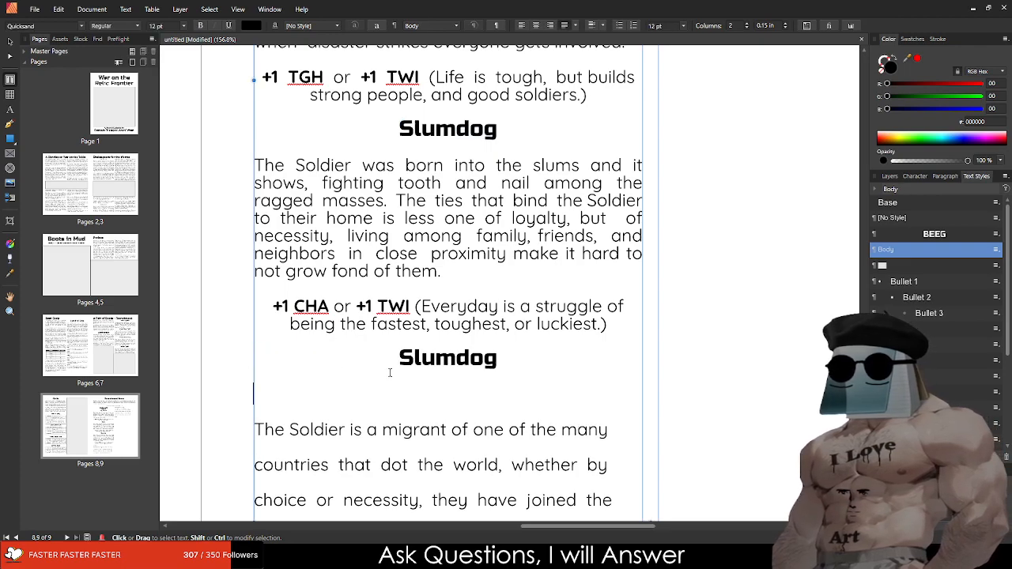
{"action": "double_click", "coordinate": [390, 372]}
{"action": "type", "text": "Fore"}
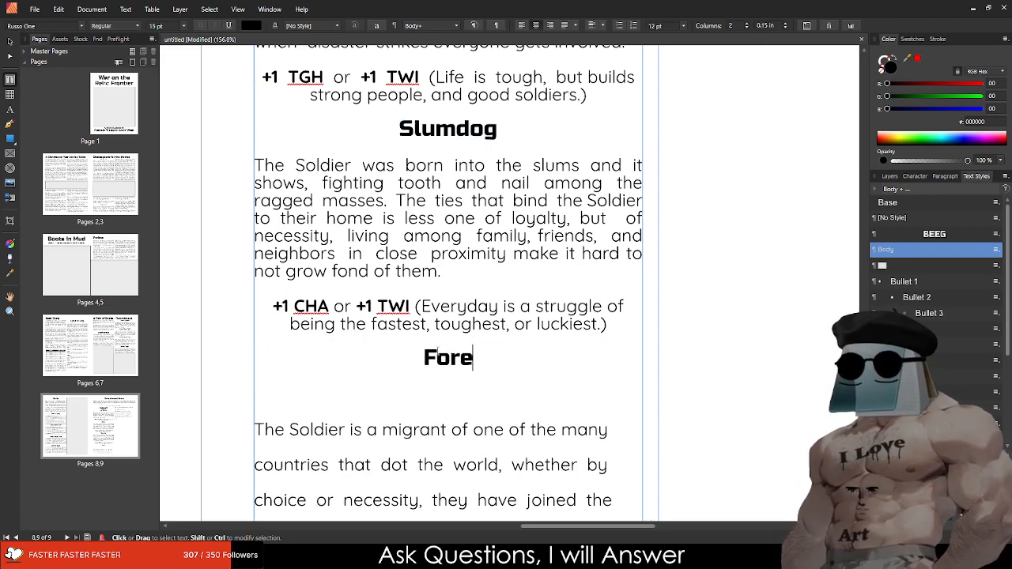
{"action": "type", "text": "igner"}
{"action": "left_click", "coordinate": [386, 390]}
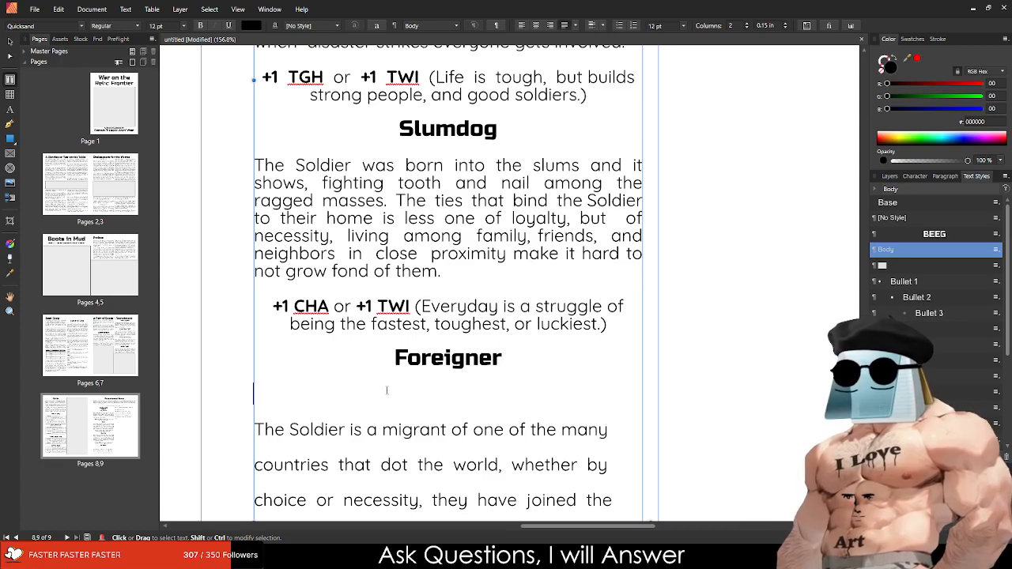
{"action": "key", "text": "Delete"}
Step: Remove the line breaks within the Foreigner description so it flows as one continuous paragraph
{"action": "scroll", "coordinate": [373, 369], "scroll_direction": "down", "scroll_amount": 2}
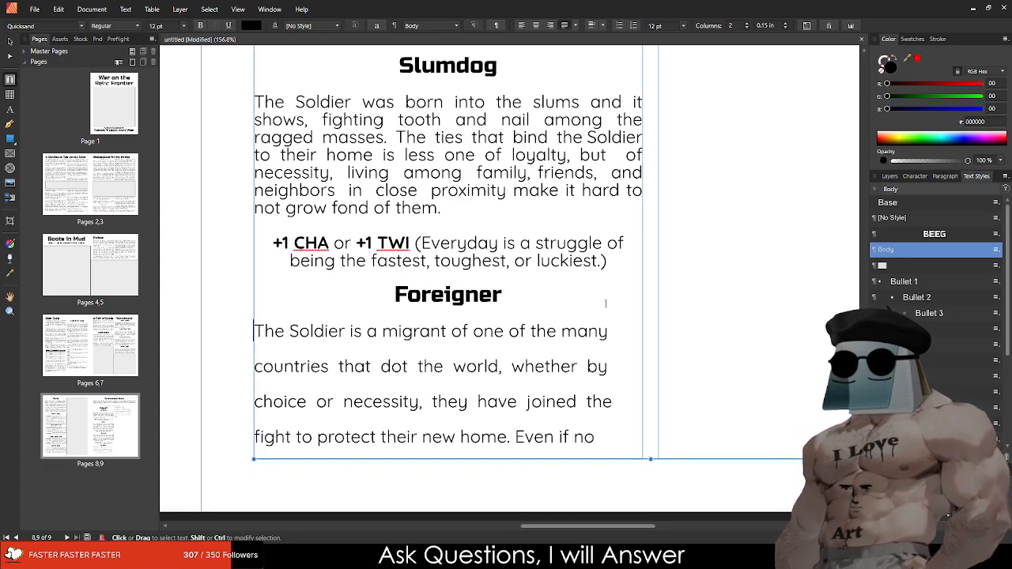
{"action": "left_click", "coordinate": [613, 366]}
{"action": "left_click", "coordinate": [607, 332]}
{"action": "key", "text": "Delete"}
{"action": "key", "text": "Down"}
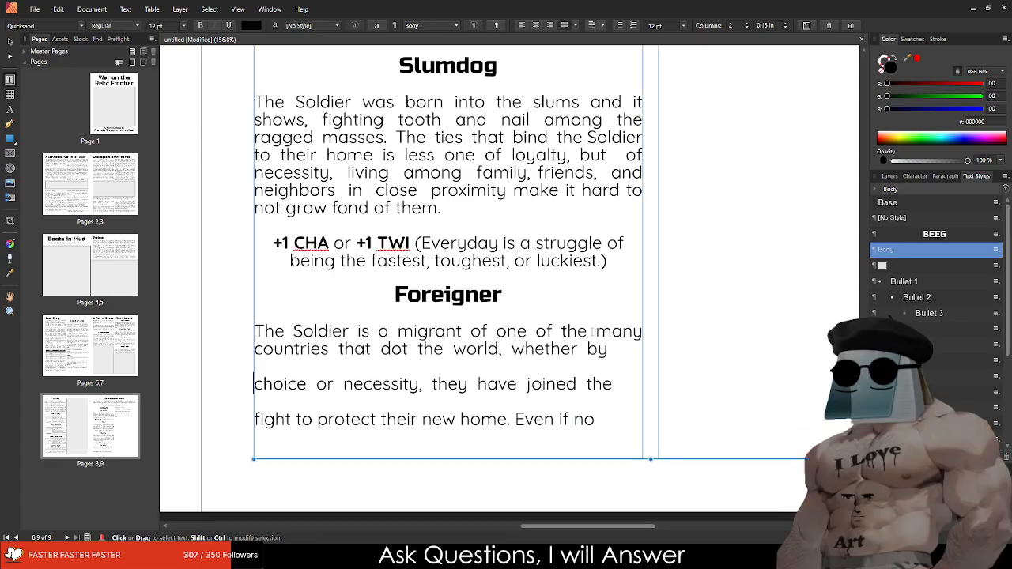
{"action": "key", "text": "BackSpace"}
{"action": "key", "text": "Down"}
{"action": "key", "text": "BackSpace"}
{"action": "key", "text": "Down"}
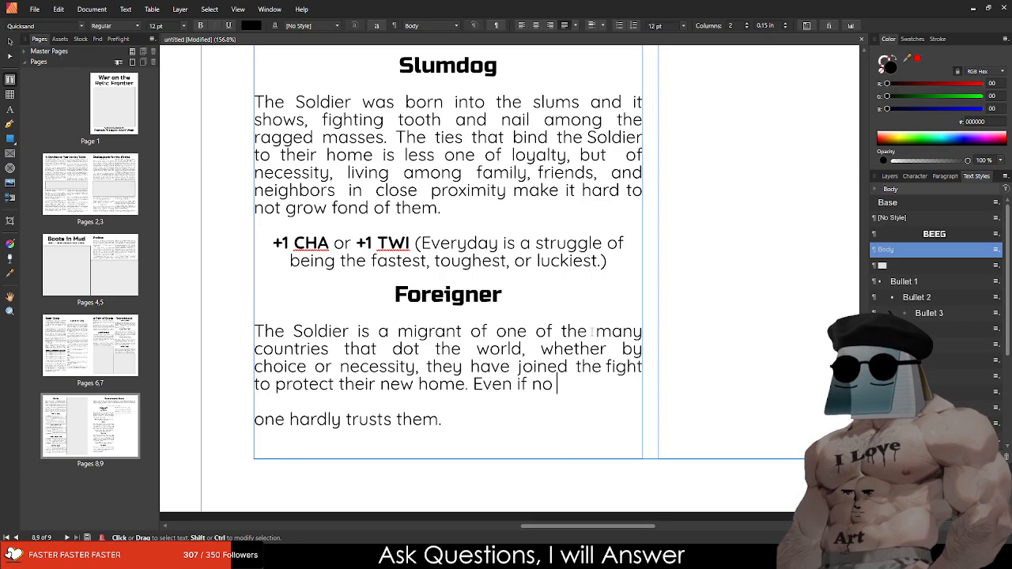
{"action": "key", "text": "Delete"}
{"action": "key", "text": "Delete"}
Step: Join the broken lines of the Foreigner bonus text from "caused uneasy alliances" through "than their true one.)"
{"action": "key", "text": "Down"}
{"action": "key", "text": "Down"}
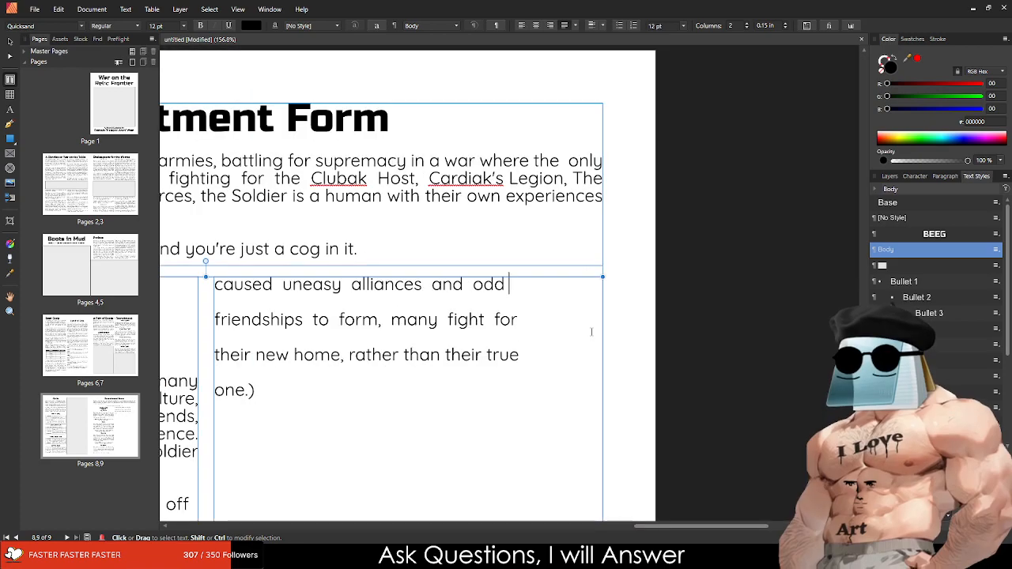
{"action": "key", "text": "Delete"}
{"action": "key", "text": "Down"}
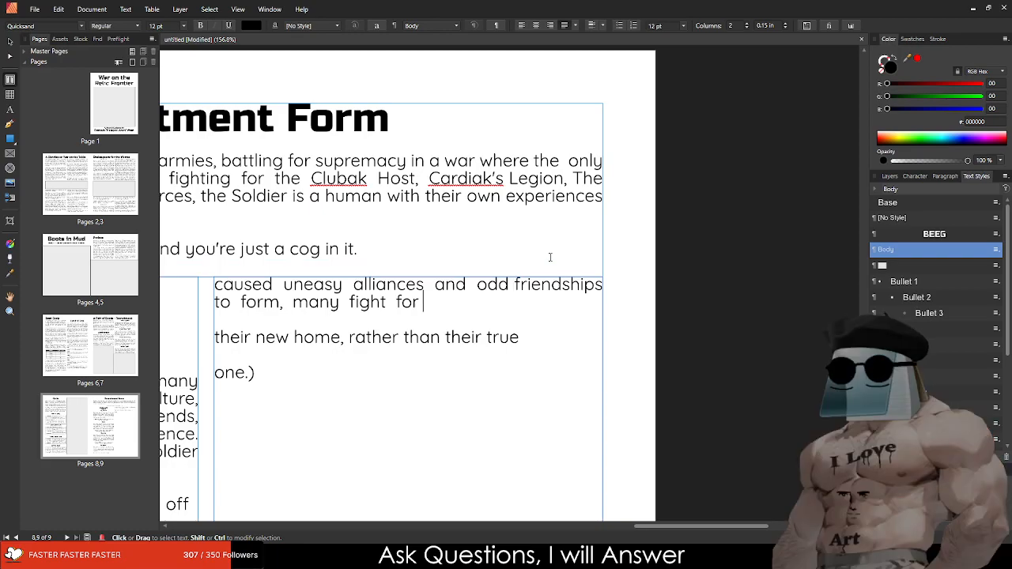
{"action": "key", "text": "Delete"}
{"action": "key", "text": "Down"}
{"action": "key", "text": "Delete"}
{"action": "key", "text": "Delete"}
Step: Set the space after the City Slicker heading paragraph to 5 pt
{"action": "scroll", "coordinate": [547, 261], "scroll_direction": "down", "scroll_amount": 4}
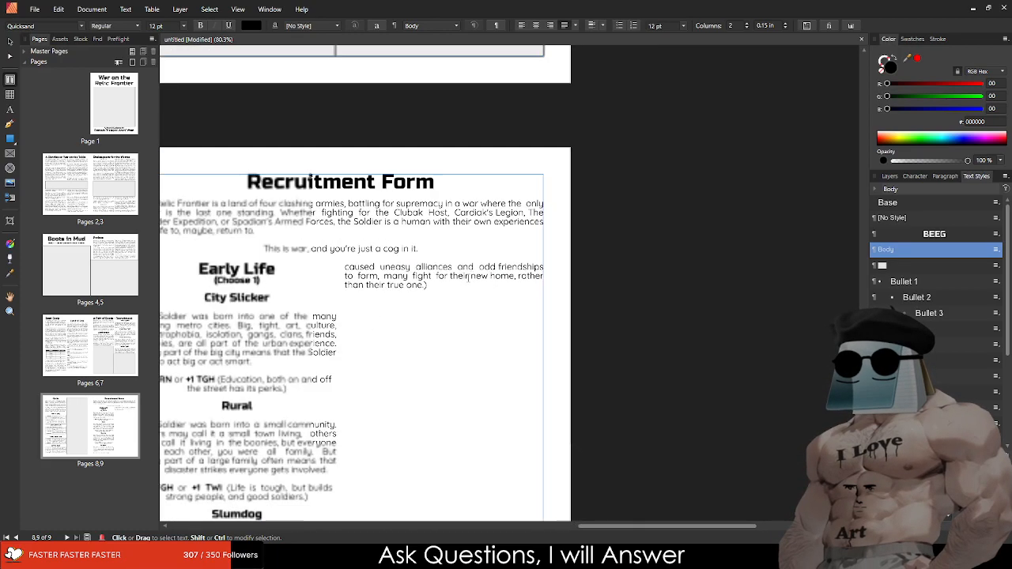
{"action": "scroll", "coordinate": [485, 210], "scroll_direction": "up", "scroll_amount": 3}
{"action": "left_click", "coordinate": [488, 212]}
{"action": "triple_click", "coordinate": [510, 192]}
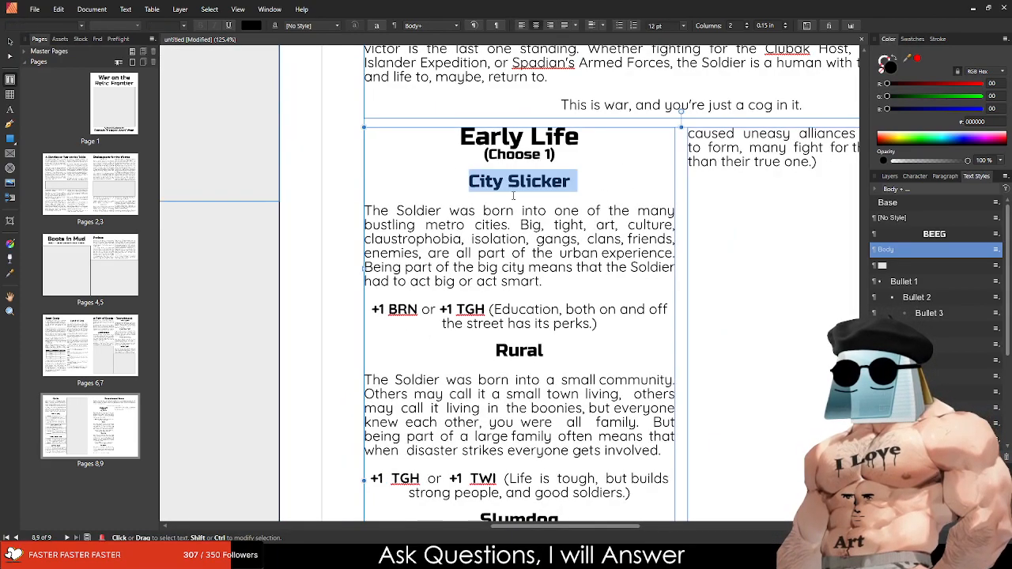
{"action": "left_click", "coordinate": [510, 195]}
{"action": "left_click_drag", "start_coordinate": [462, 185], "coordinate": [582, 184]}
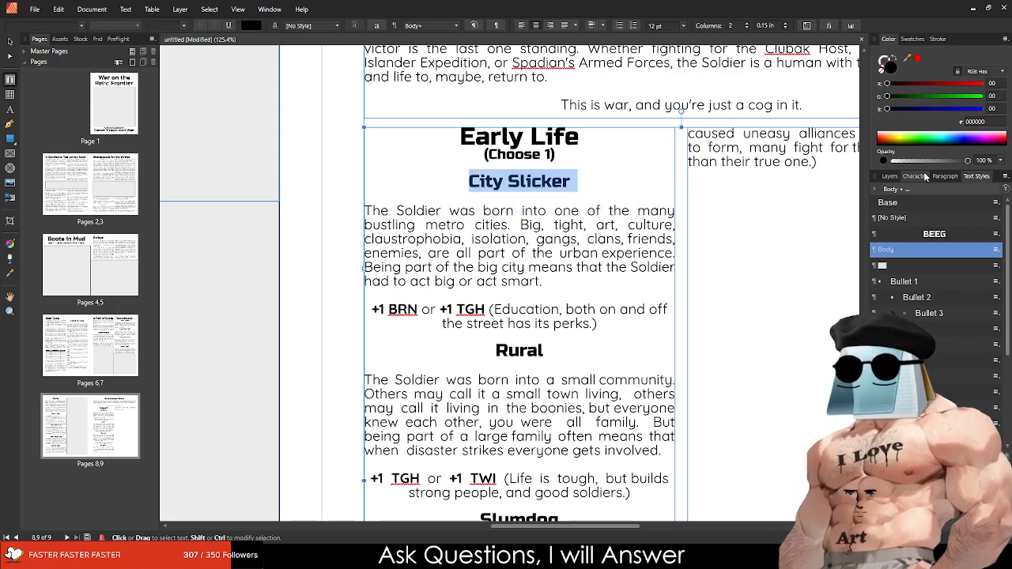
{"action": "left_click", "coordinate": [945, 177]}
{"action": "left_click", "coordinate": [974, 259]}
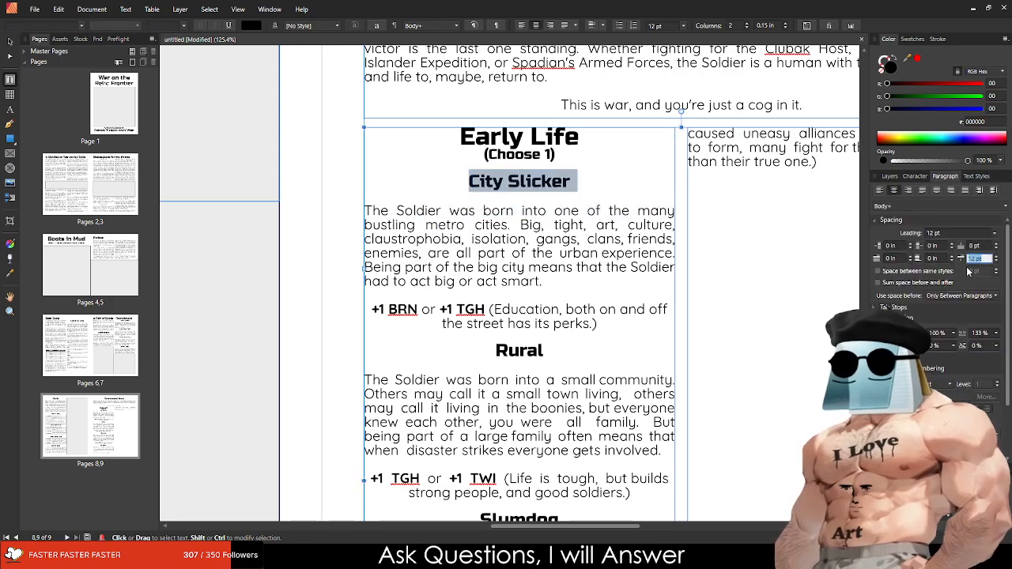
{"action": "type", "text": "6"}
{"action": "key", "text": "Return"}
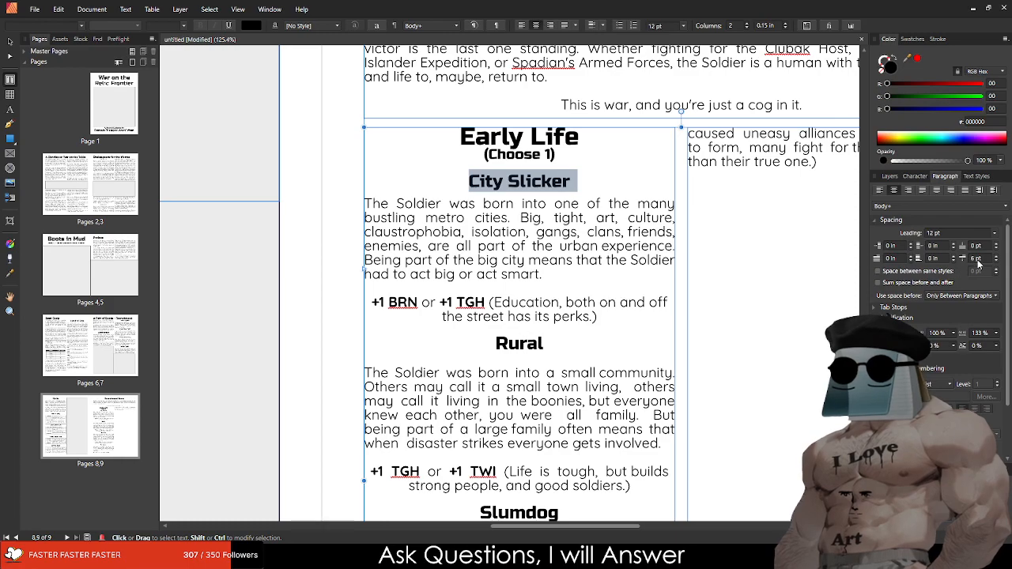
{"action": "scroll", "coordinate": [978, 263], "scroll_direction": "down", "scroll_amount": 1}
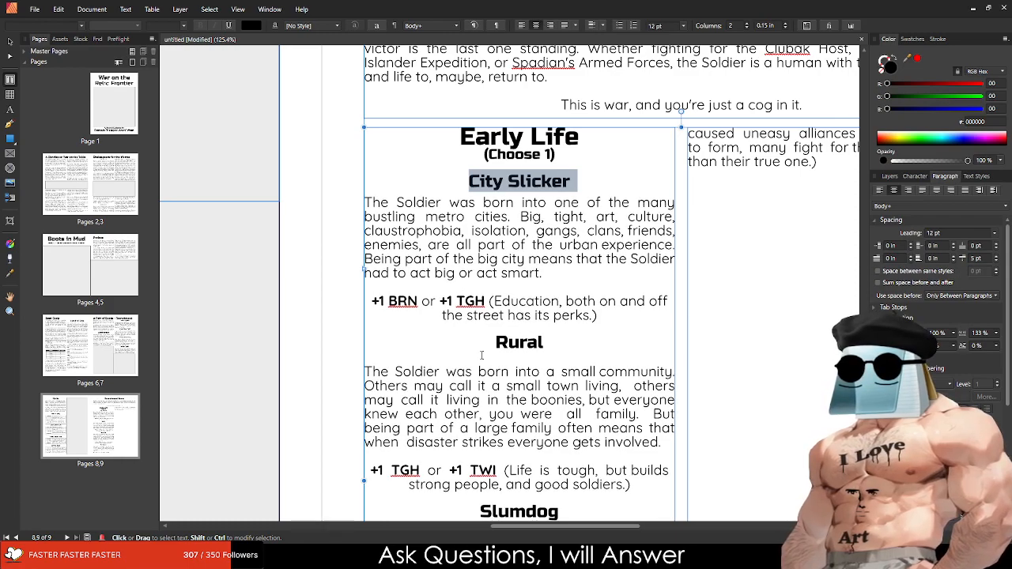
Step: Reduce the space after the Rural heading to 5 pt
{"action": "left_click_drag", "start_coordinate": [482, 353], "coordinate": [581, 347]}
{"action": "left_click", "coordinate": [973, 259]}
{"action": "type", "text": "5"}
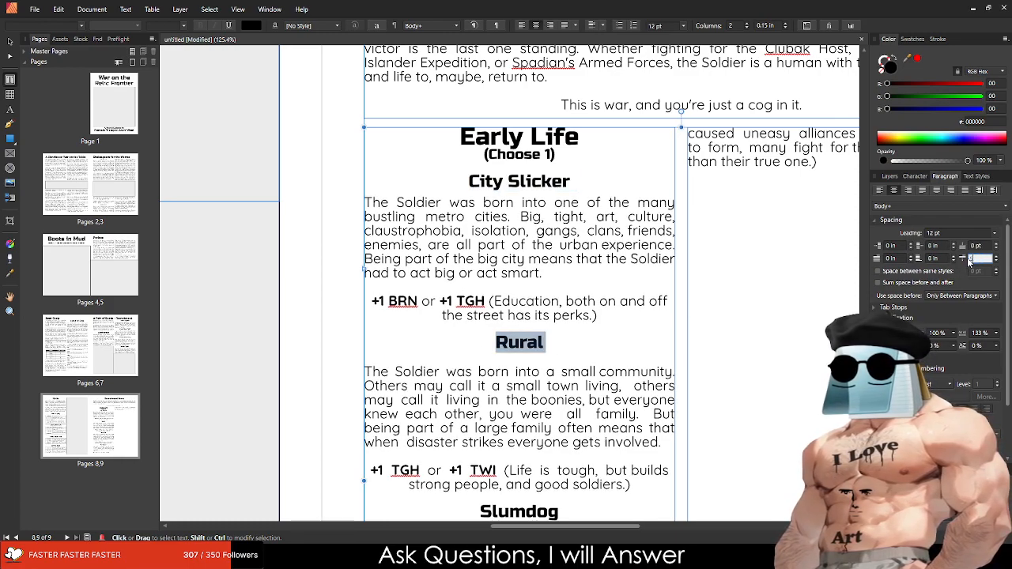
{"action": "key", "text": "Return"}
Step: Give the Slumdog heading a 5 pt space after the paragraph
{"action": "scroll", "coordinate": [554, 348], "scroll_direction": "down", "scroll_amount": 3}
{"action": "left_click_drag", "start_coordinate": [478, 378], "coordinate": [563, 376]}
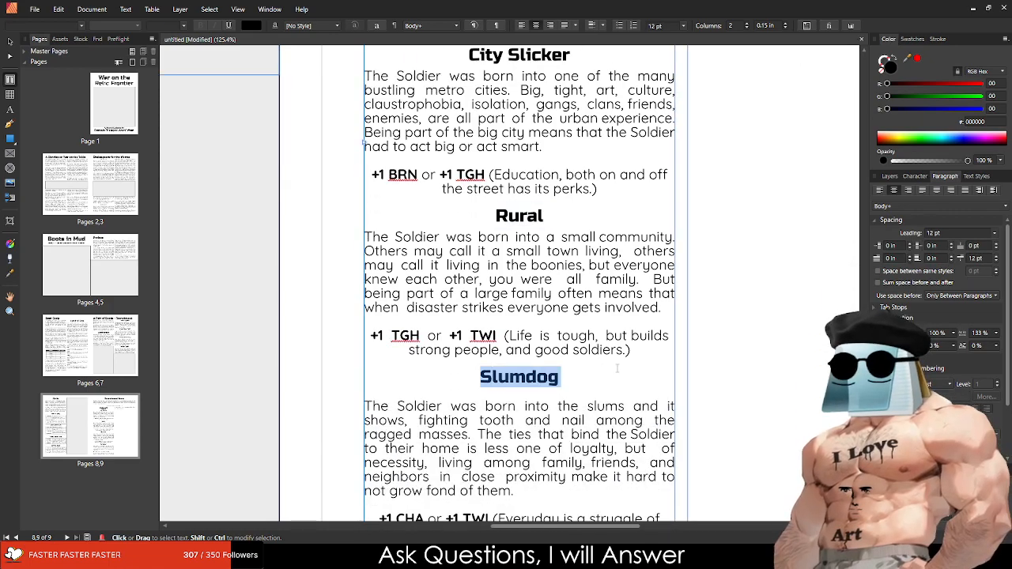
{"action": "left_click", "coordinate": [975, 259]}
{"action": "type", "text": "5"}
{"action": "key", "text": "Return"}
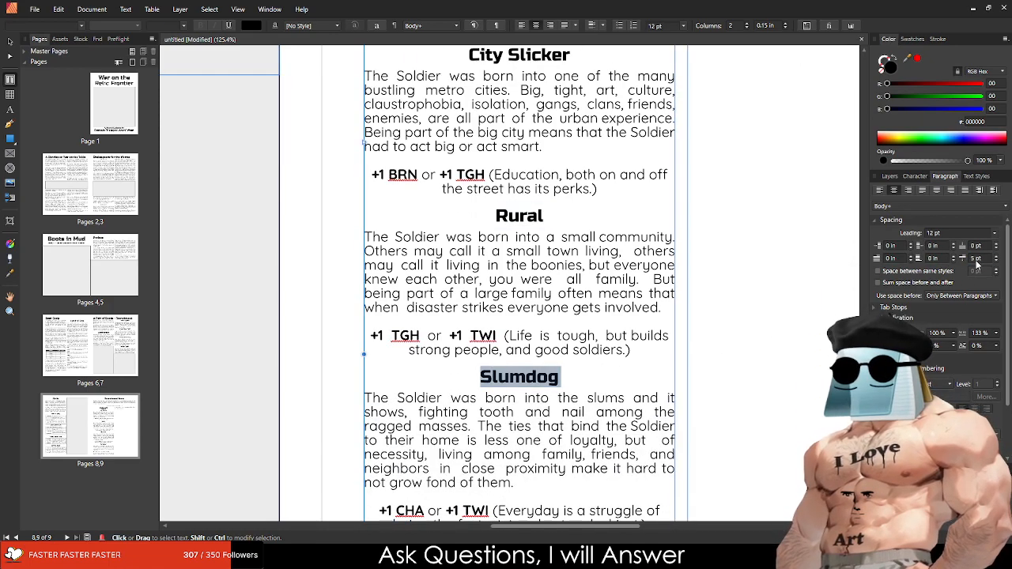
Step: Tighten the Foreigner heading by setting its space after the paragraph to 5 pt
{"action": "scroll", "coordinate": [543, 346], "scroll_direction": "down", "scroll_amount": 4}
{"action": "scroll", "coordinate": [542, 346], "scroll_direction": "down", "scroll_amount": 2}
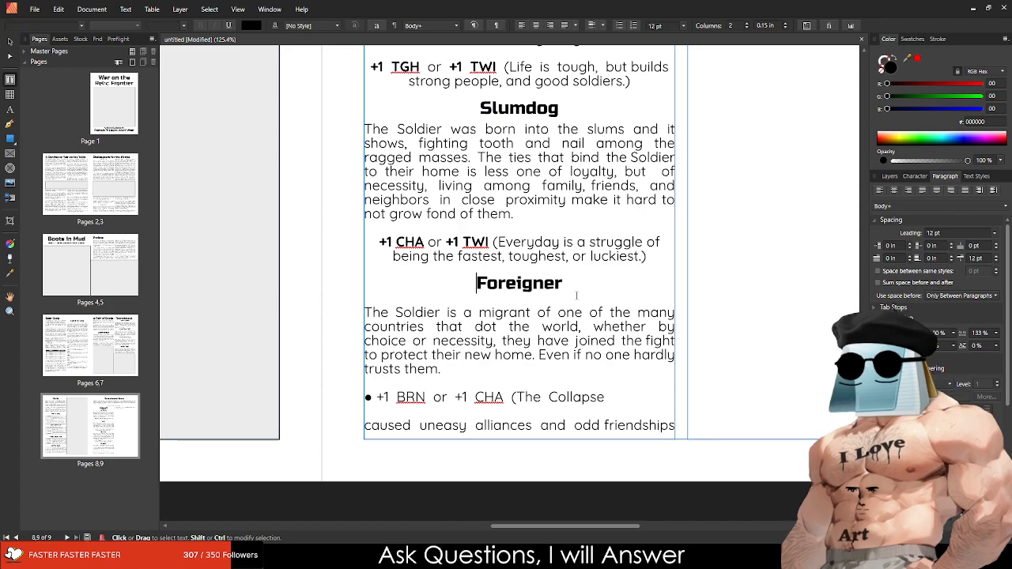
{"action": "left_click_drag", "start_coordinate": [564, 285], "coordinate": [475, 286]}
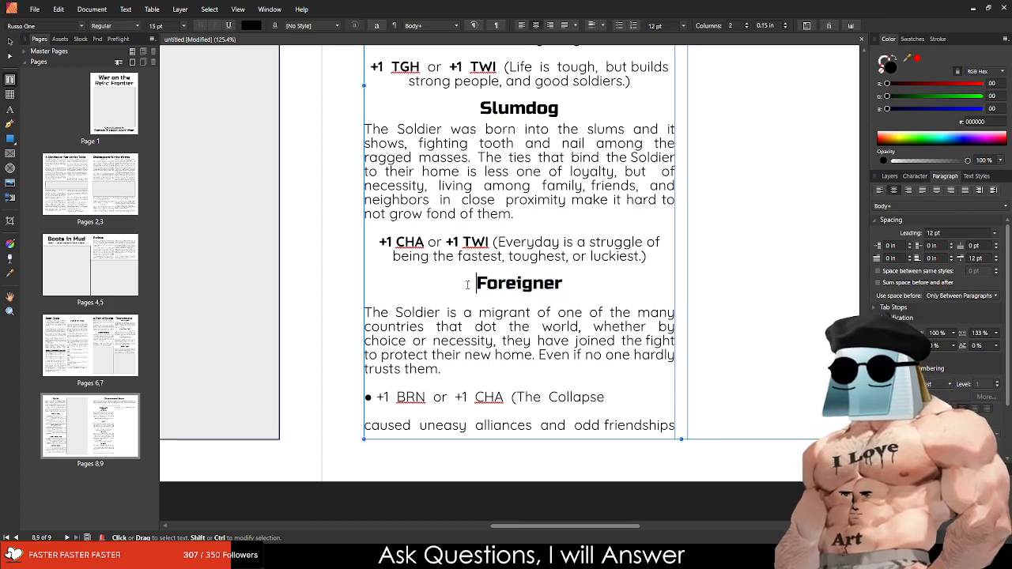
{"action": "left_click", "coordinate": [981, 259]}
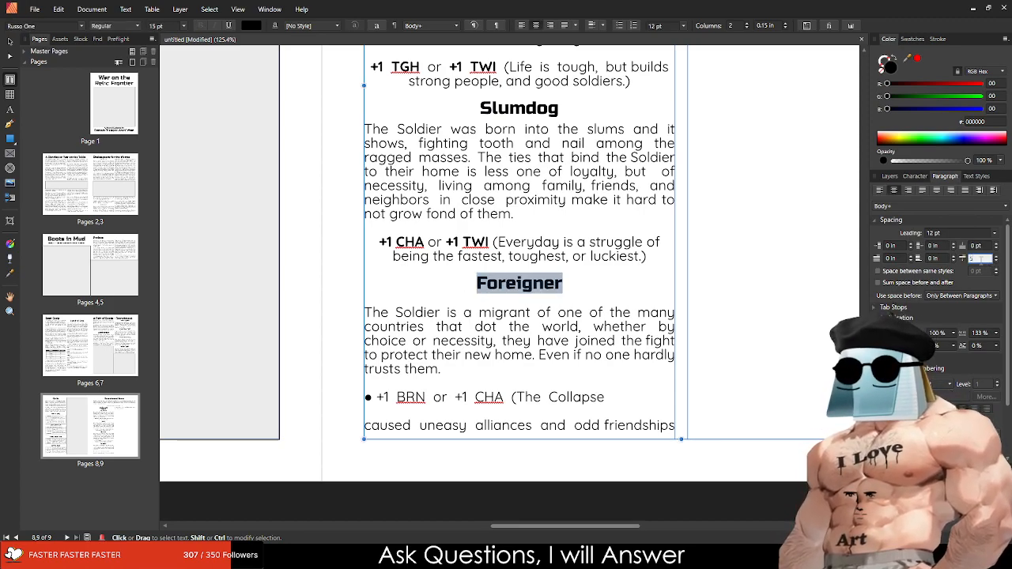
{"action": "type", "text": "5"}
{"action": "key", "text": "Return"}
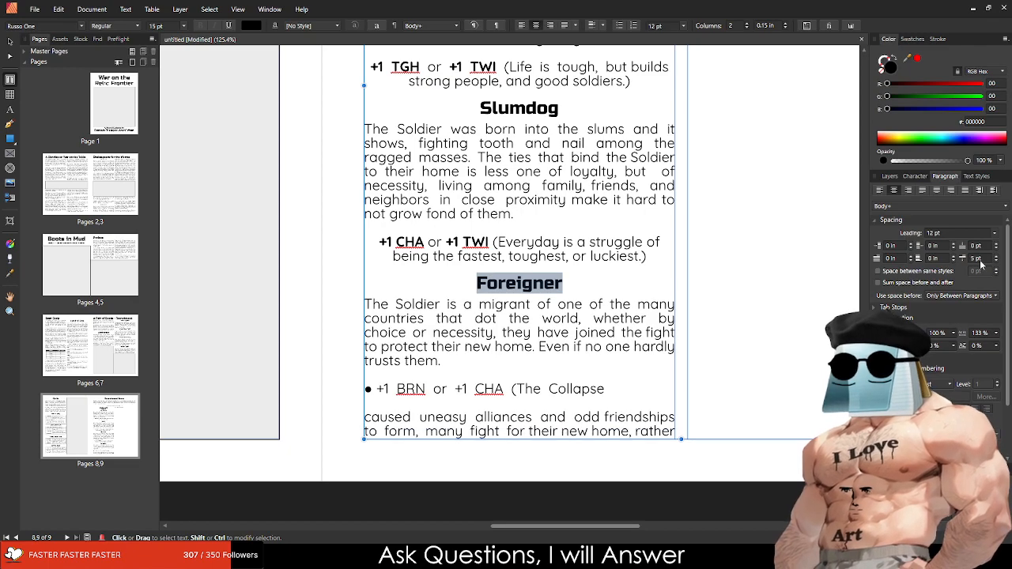
Step: Place the text cursor at the end of the Foreigner bonus's first line, after "The Collapse"
{"action": "left_click", "coordinate": [628, 389]}
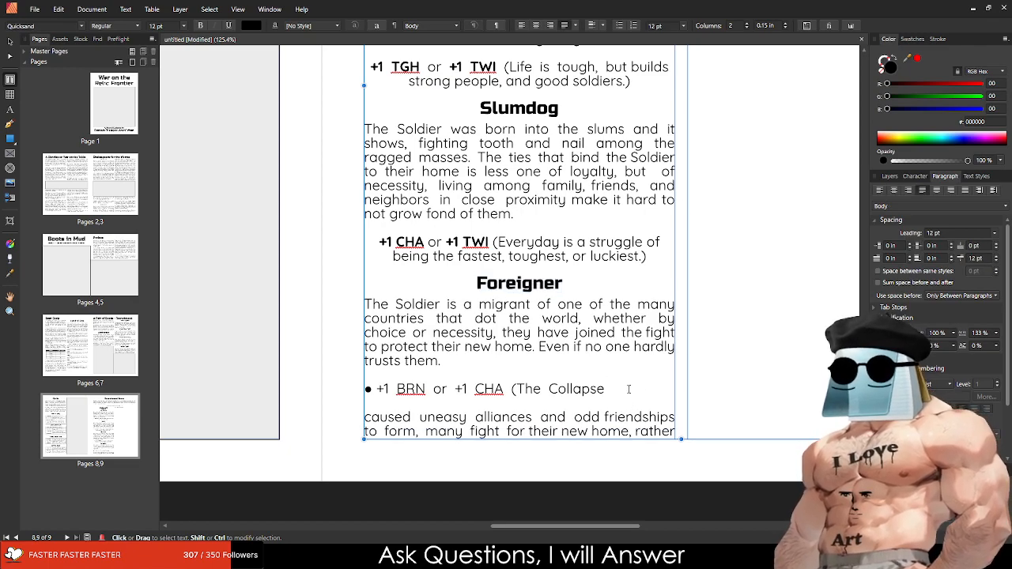
Step: Join the split lines of the +1 BRN or +1 CHA paragraph under Foreigner and remove its bullet
{"action": "key", "text": "Delete"}
{"action": "key", "text": "Down"}
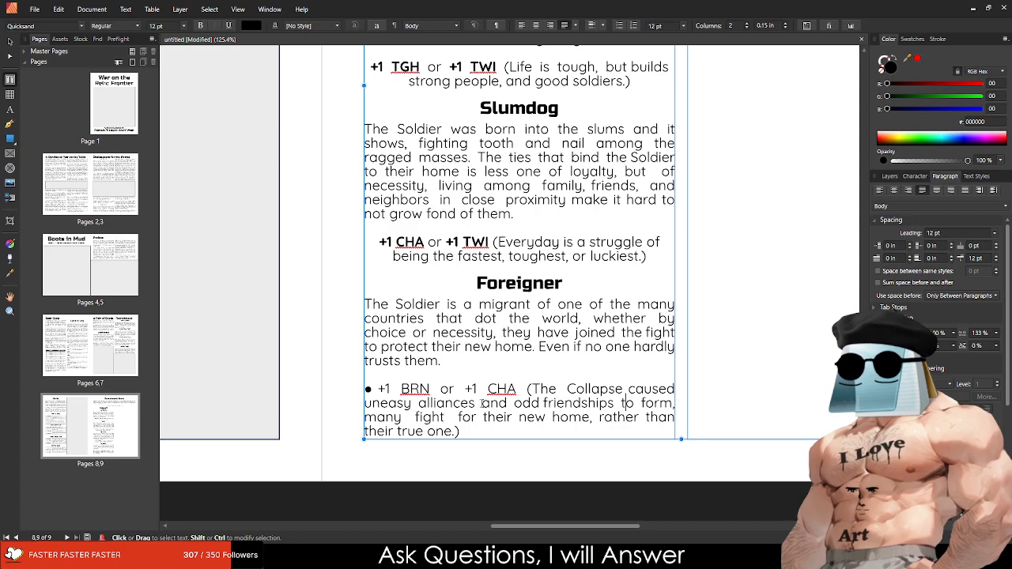
{"action": "left_click_drag", "start_coordinate": [481, 432], "coordinate": [377, 387]}
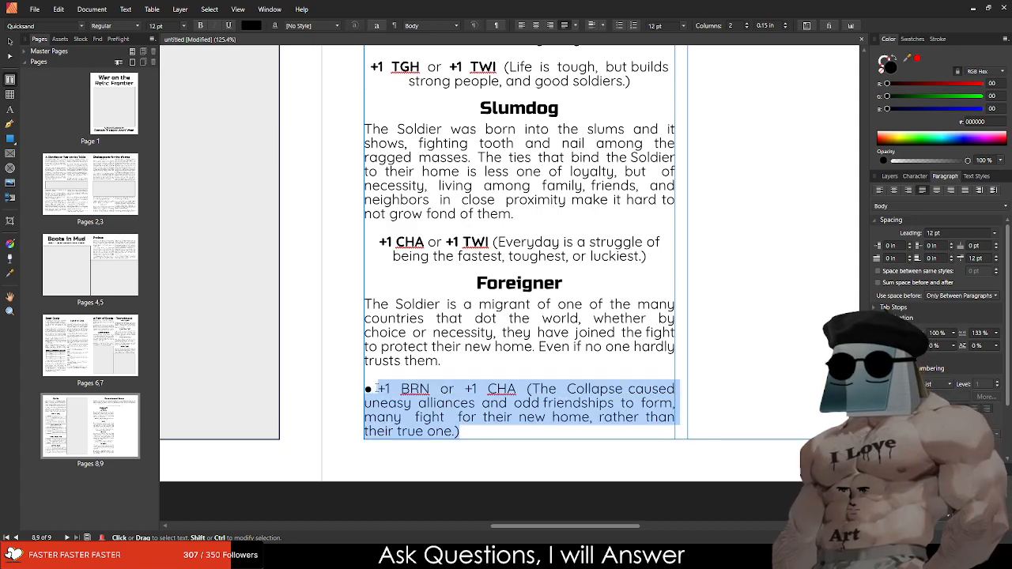
{"action": "left_click", "coordinate": [377, 387]}
{"action": "key", "text": "BackSpace"}
{"action": "key", "text": "BackSpace"}
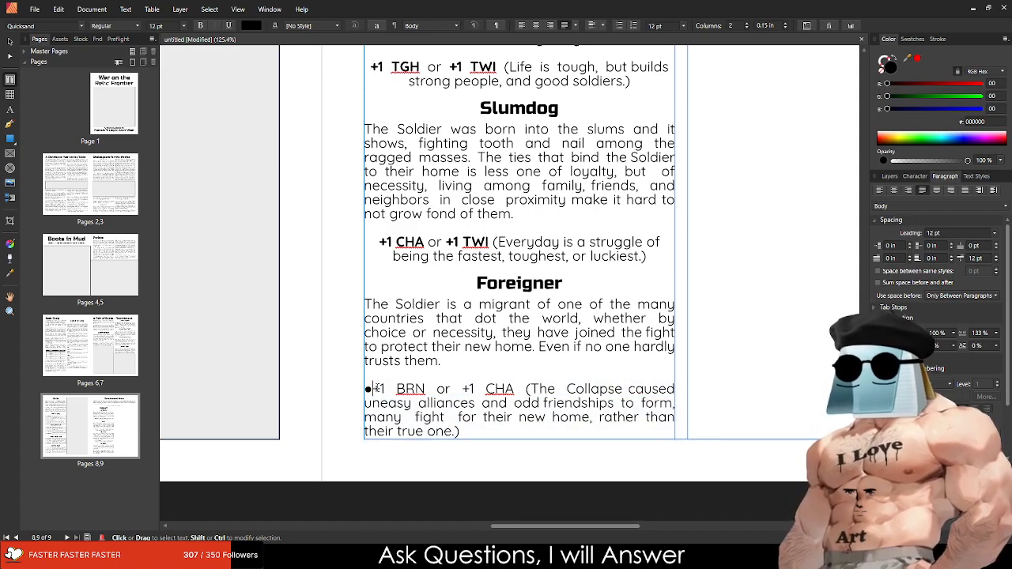
Step: Delete the whole +1 BRN or +1 CHA paragraph beneath the Foreigner description
{"action": "triple_click", "coordinate": [377, 388]}
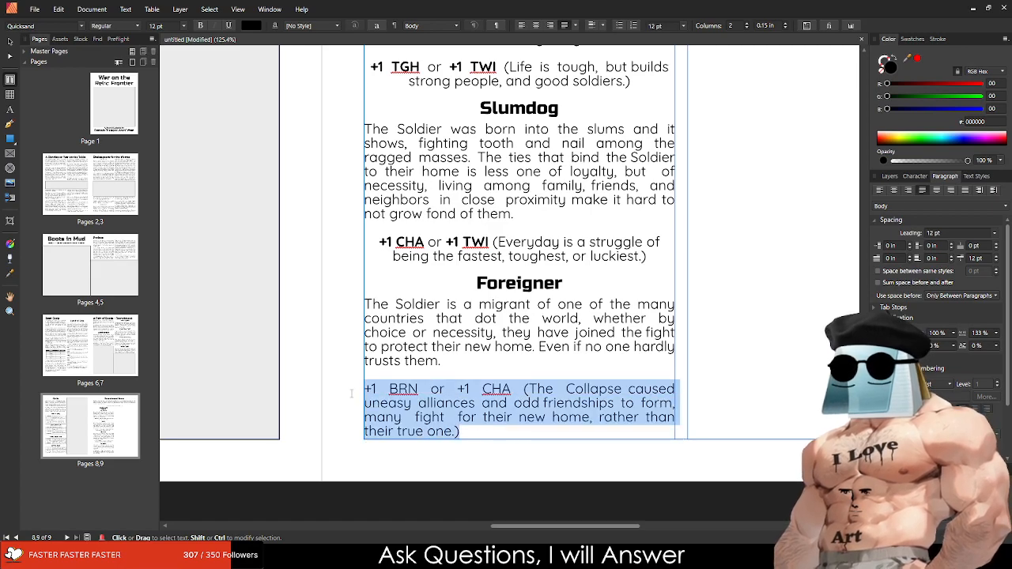
{"action": "key", "text": "BackSpace"}
Step: Copy the +1 BRN or +1 CHA paragraph from the separate text window and paste it beneath the Foreigner description
{"action": "left_click", "coordinate": [158, 556]}
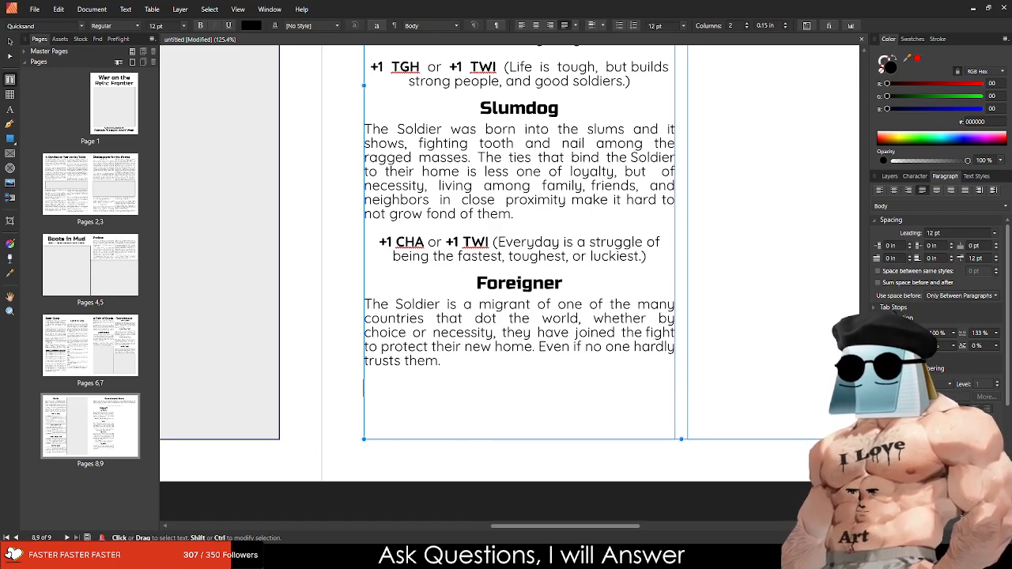
{"action": "scroll", "coordinate": [843, 131], "scroll_direction": "up", "scroll_amount": 3, "text": "ctrl"}
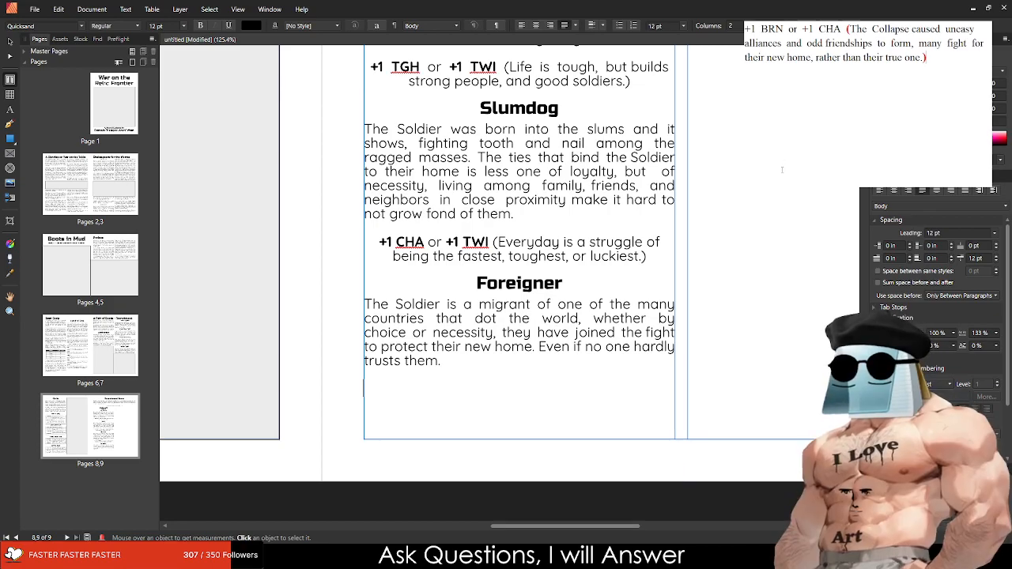
{"action": "scroll", "coordinate": [894, 98], "scroll_direction": "up", "scroll_amount": 1}
{"action": "scroll", "coordinate": [895, 99], "scroll_direction": "up", "scroll_amount": 1}
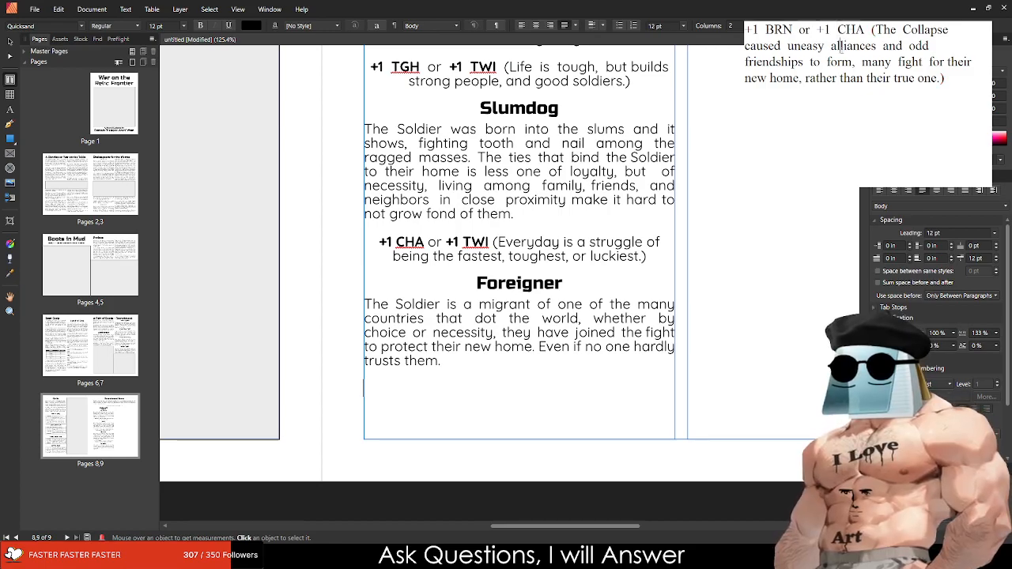
{"action": "key", "text": "ctrl+a"}
{"action": "key", "text": "ctrl+c"}
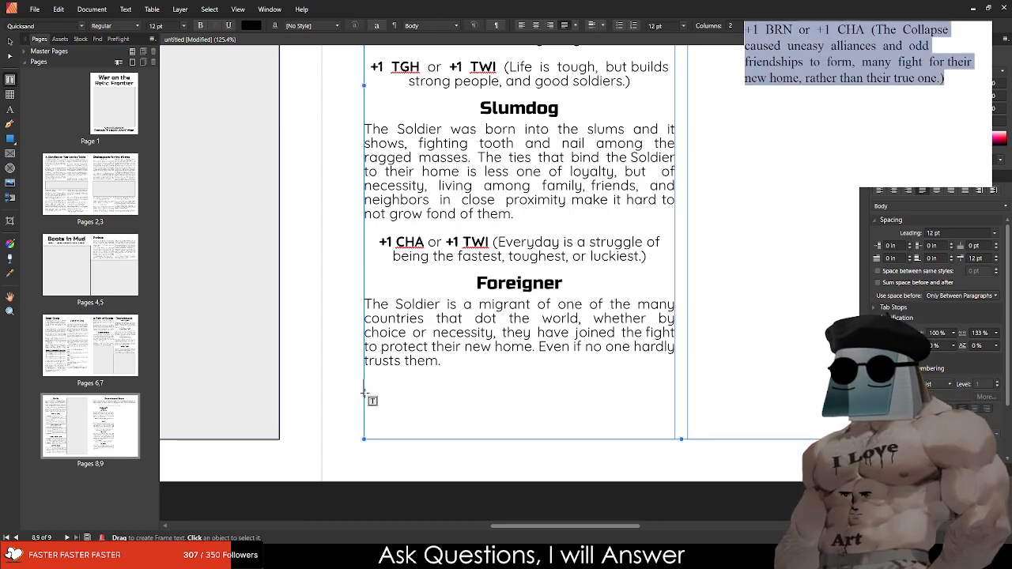
{"action": "left_click", "coordinate": [364, 389]}
{"action": "key", "text": "ctrl+v"}
Step: Replace the Foreigner bonus's parenthetical text with "Whether by choice or situation, the Soldier fights under a different banner than the one they were born under."
{"action": "scroll", "coordinate": [549, 416], "scroll_direction": "up", "scroll_amount": 3}
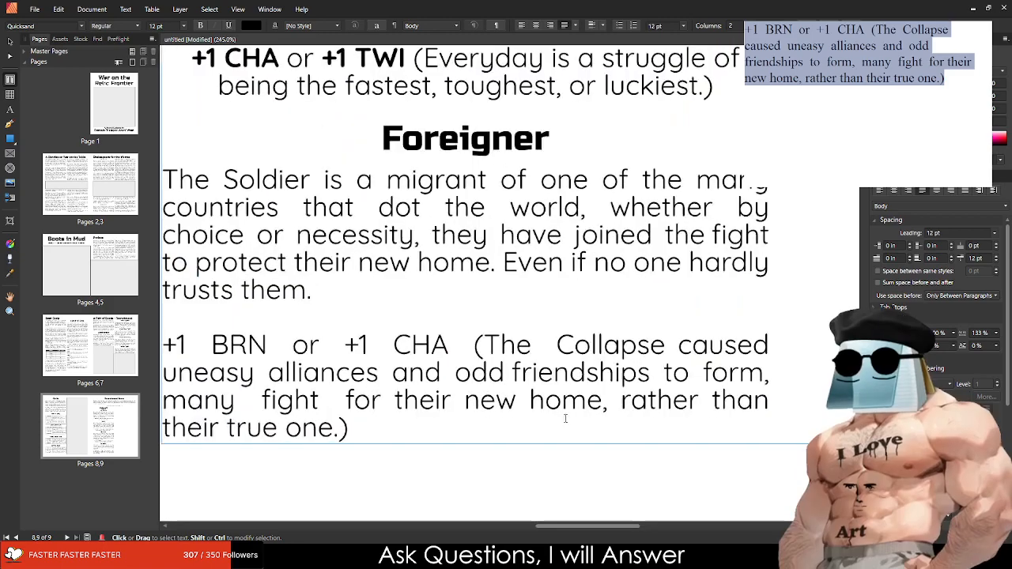
{"action": "scroll", "coordinate": [368, 423], "scroll_direction": "down", "scroll_amount": 1}
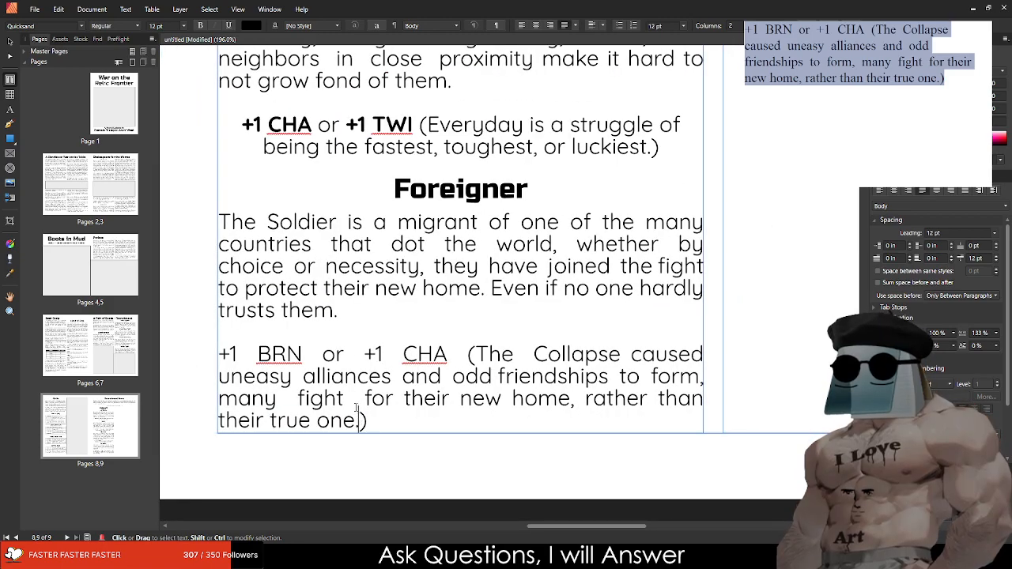
{"action": "left_click_drag", "start_coordinate": [362, 420], "coordinate": [477, 356]}
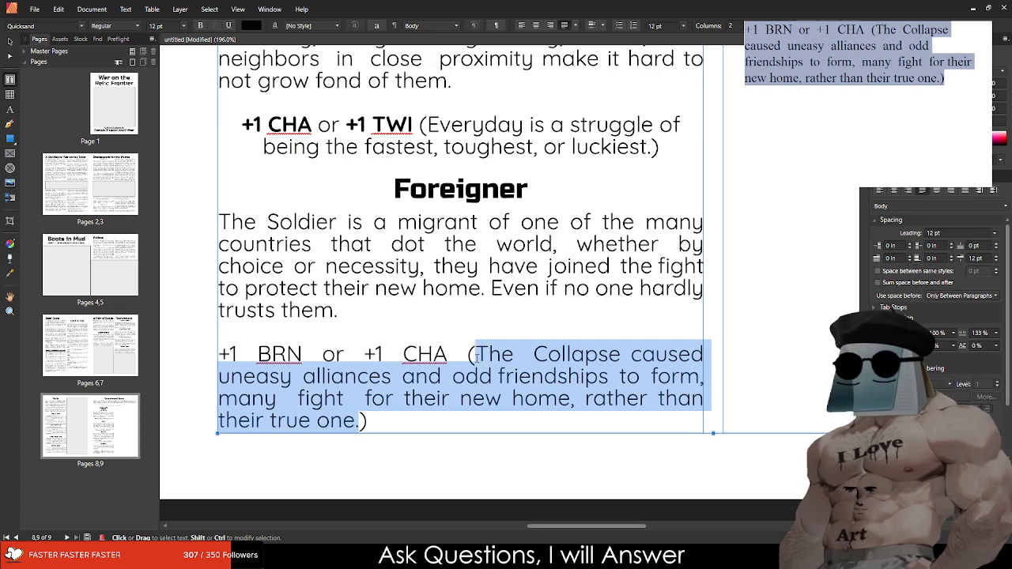
{"action": "type", "text": "Whether "}
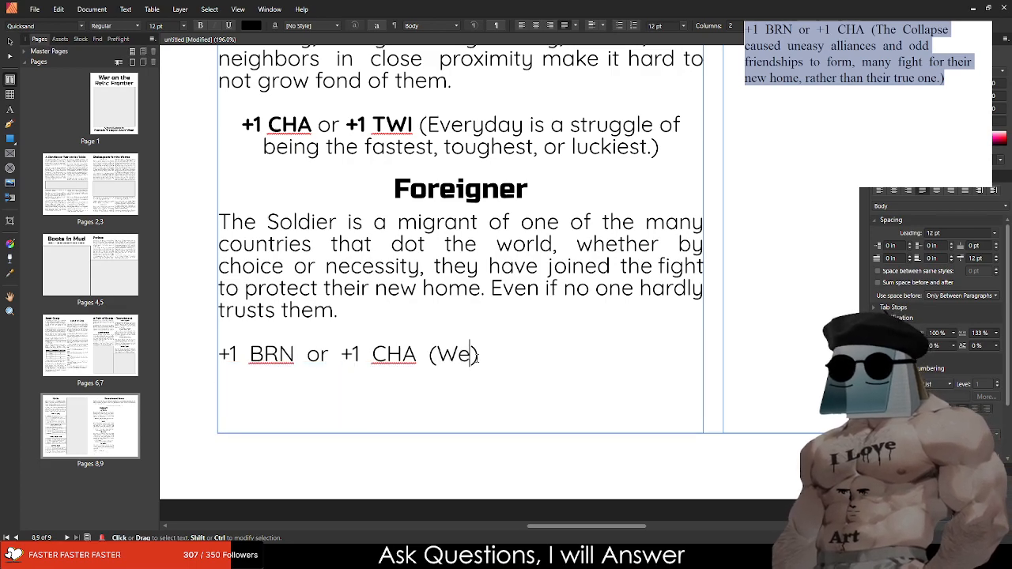
{"action": "type", "text": "by choice or sit"}
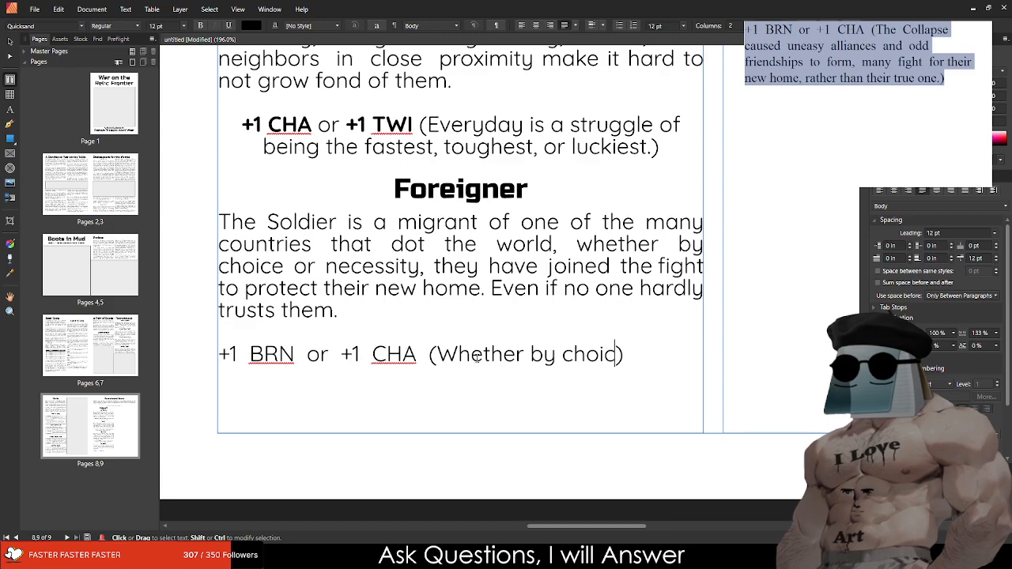
{"action": "type", "text": "uation, the So"}
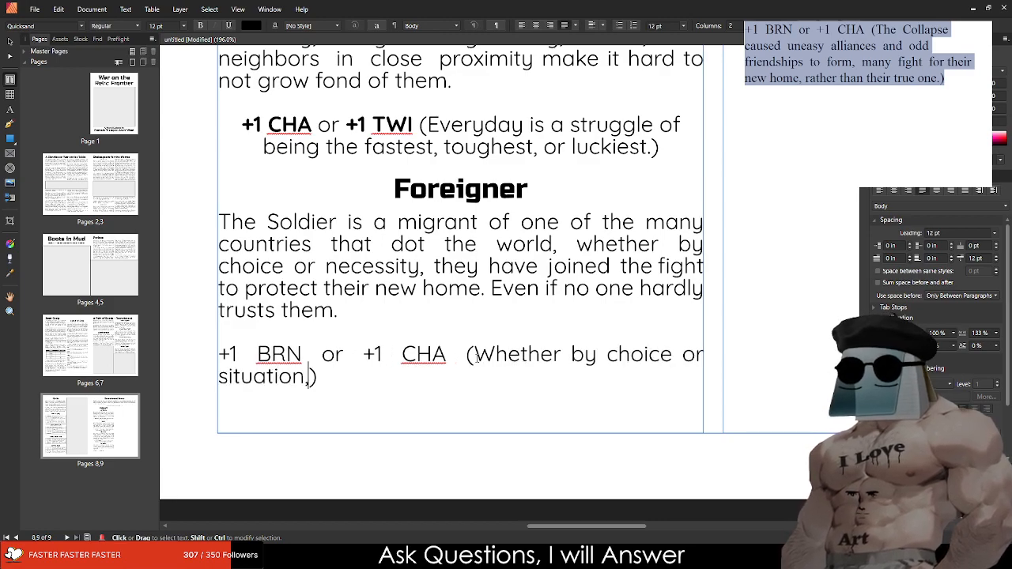
{"action": "type", "text": "ldier fights un"}
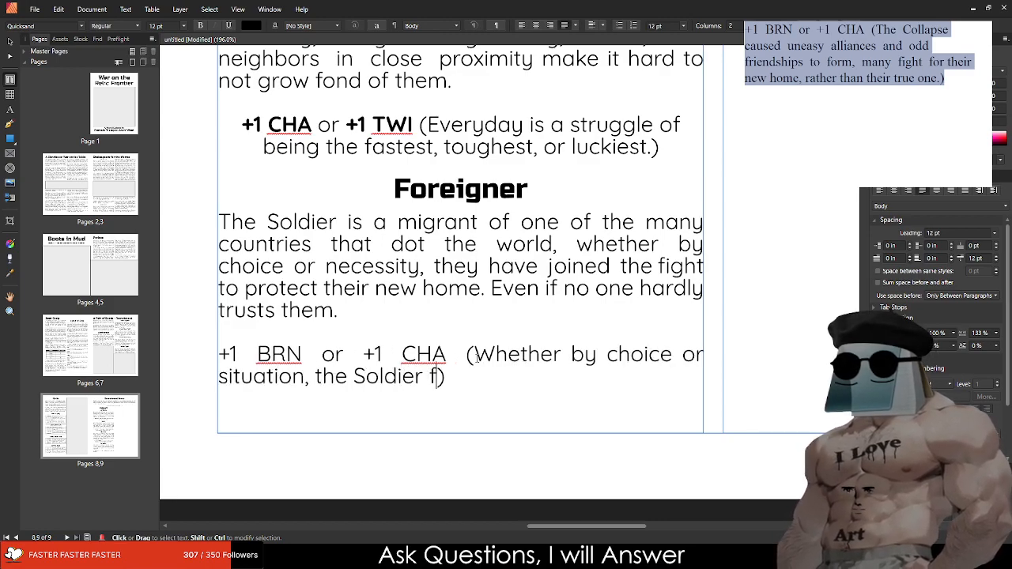
{"action": "type", "text": "der a different "}
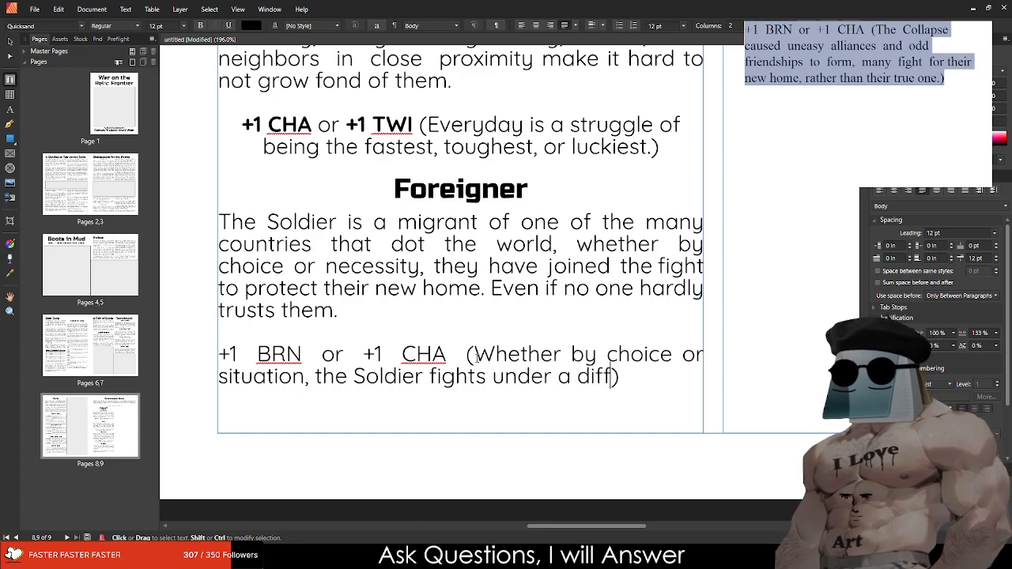
{"action": "type", "text": "banner than t"}
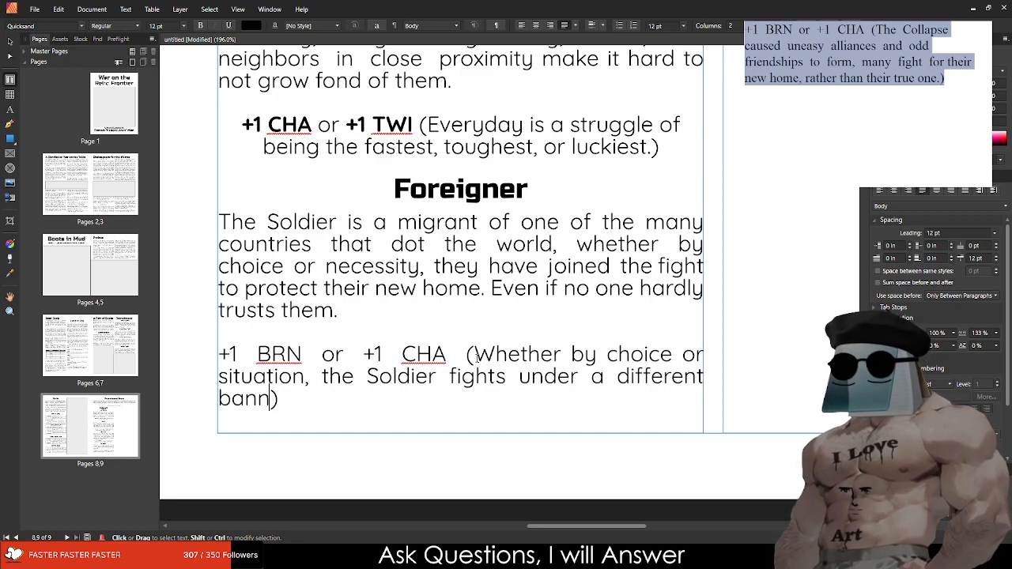
{"action": "type", "text": "he one they were bo"}
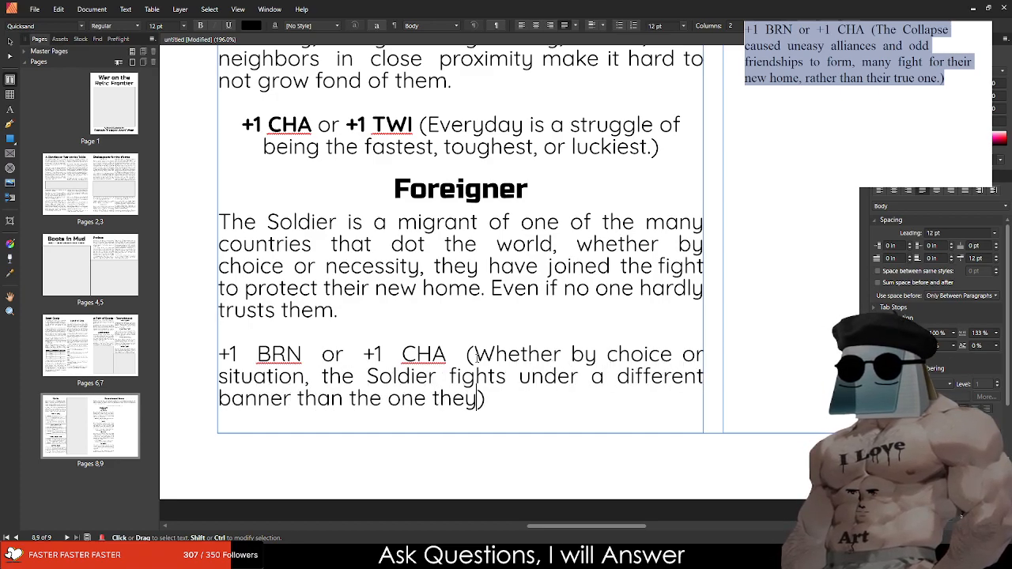
{"action": "type", "text": "rn under"}
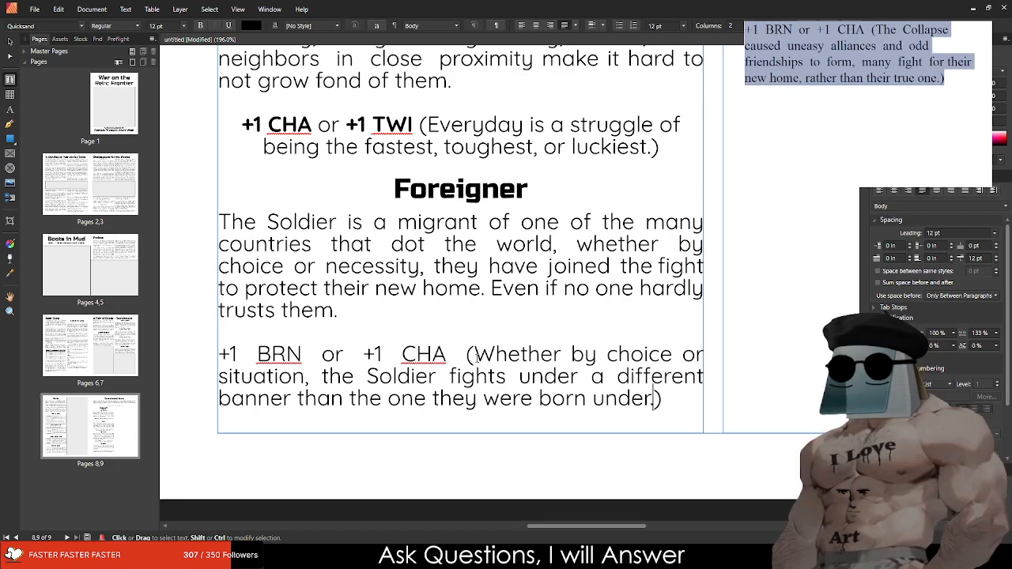
Step: Make "+1 BRN" and "+1 CHA" bold in the Foreigner bonus paragraph, leaving "or" regular
{"action": "left_click", "coordinate": [432, 354]}
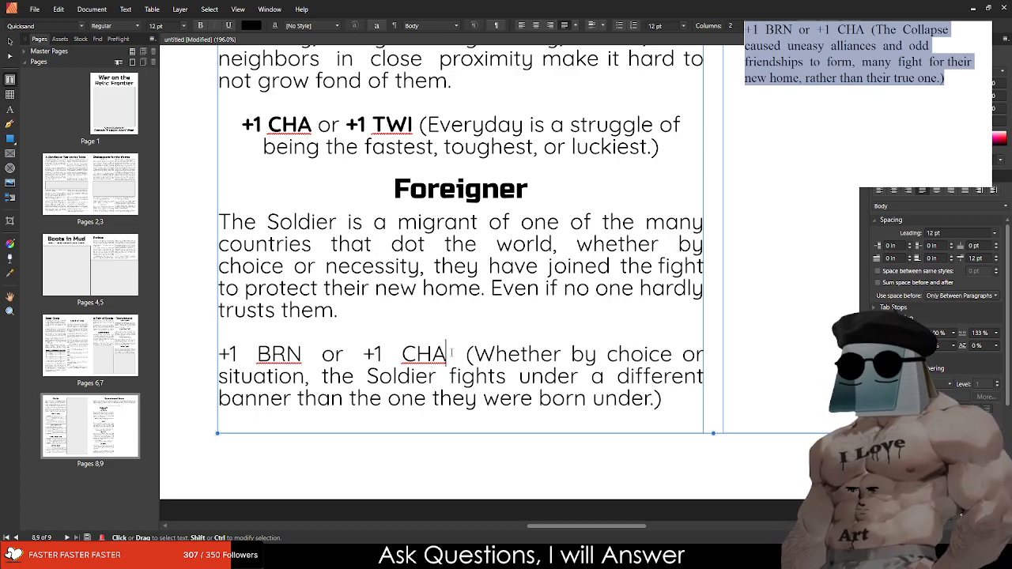
{"action": "left_click_drag", "start_coordinate": [446, 354], "coordinate": [218, 354]}
{"action": "key", "text": "ctrl+b"}
{"action": "key", "text": "ctrl+b"}
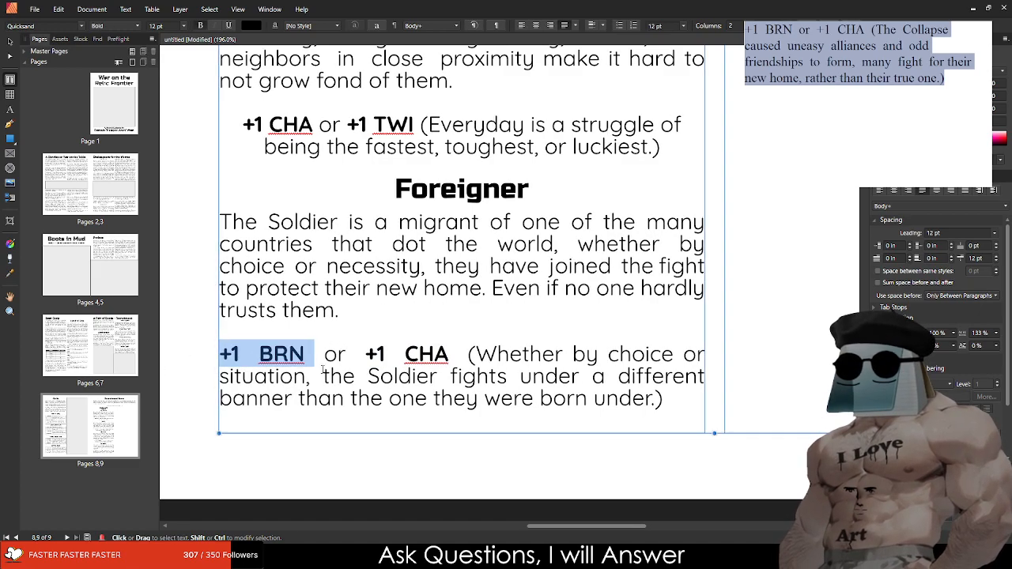
Step: Center the Foreigner bonus paragraph like the bonus lines of the other backgrounds
{"action": "left_click", "coordinate": [506, 376]}
{"action": "triple_click", "coordinate": [678, 395]}
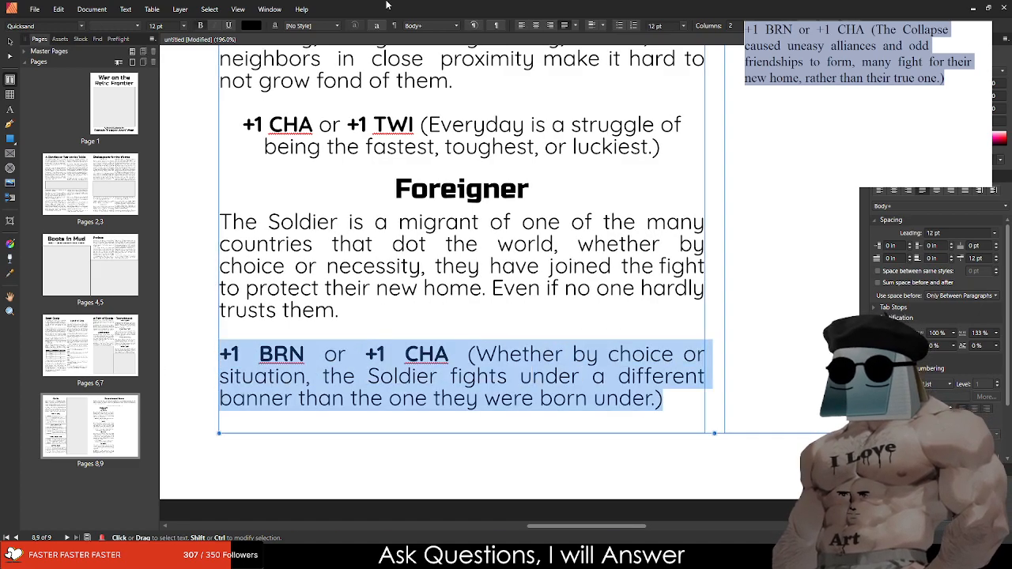
{"action": "left_click", "coordinate": [536, 25]}
{"action": "left_click", "coordinate": [525, 246]}
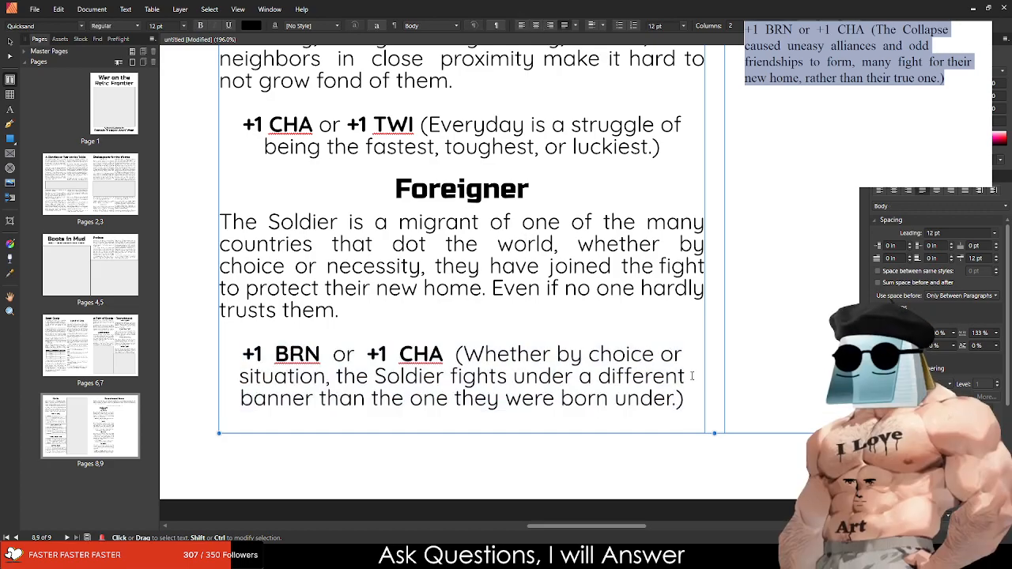
{"action": "left_click_drag", "start_coordinate": [689, 397], "coordinate": [218, 355]}
{"action": "scroll", "coordinate": [412, 266], "scroll_direction": "down", "scroll_amount": 7}
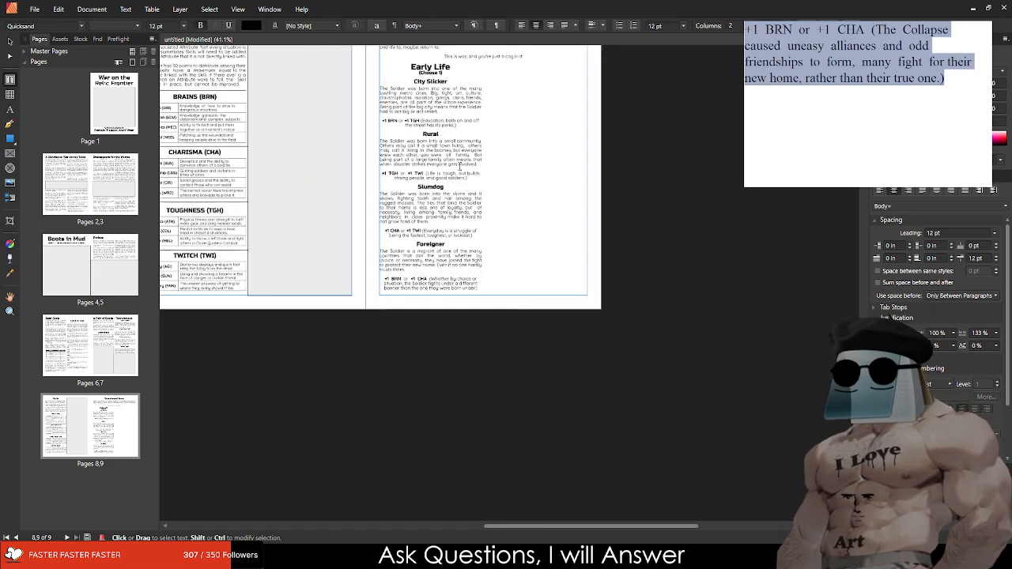
Step: Copy the "Early Life (Choose 1)" heading and paste it at the start of the empty second column
{"action": "scroll", "coordinate": [413, 266], "scroll_direction": "up", "scroll_amount": 7}
{"action": "left_click", "coordinate": [296, 283]}
{"action": "scroll", "coordinate": [295, 284], "scroll_direction": "up", "scroll_amount": 1}
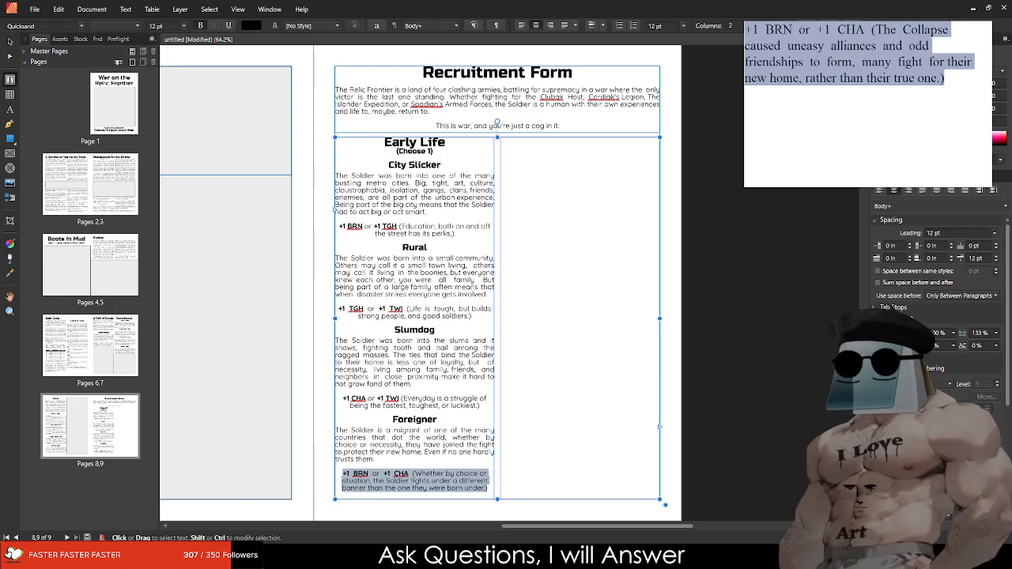
{"action": "left_click", "coordinate": [576, 152]}
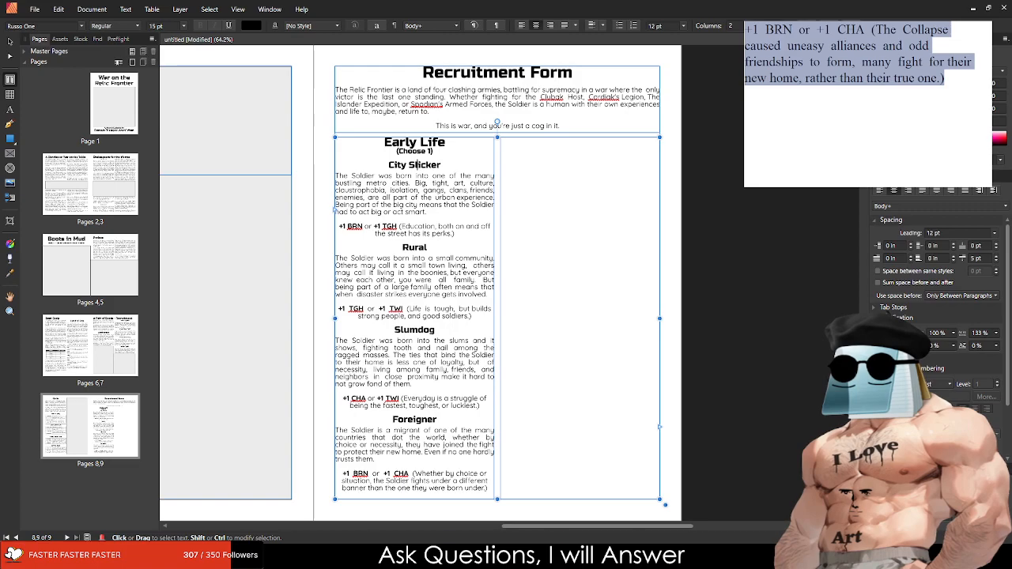
{"action": "left_click_drag", "start_coordinate": [384, 142], "coordinate": [458, 155]}
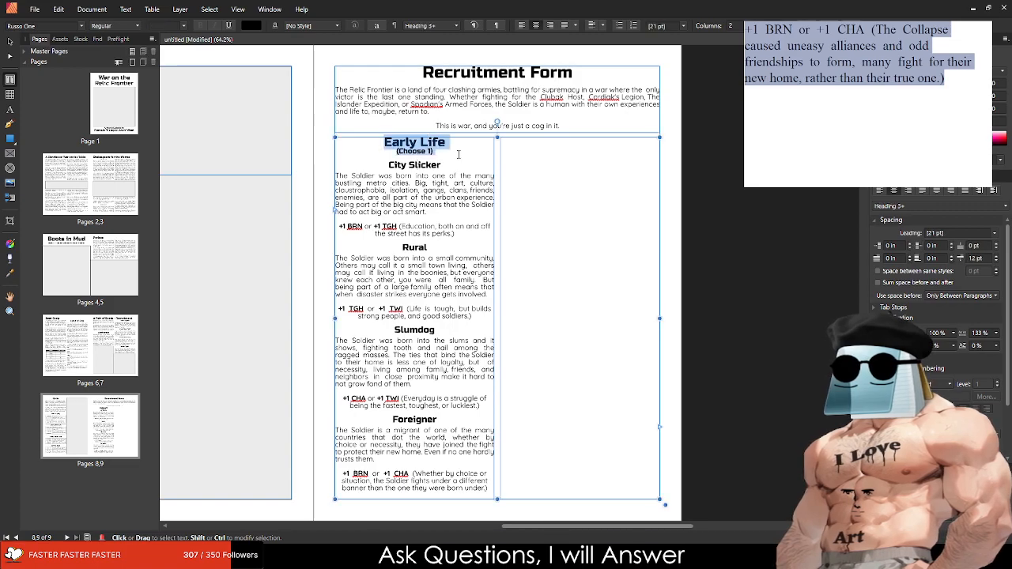
{"action": "key", "text": "ctrl+c"}
{"action": "left_click", "coordinate": [576, 148]}
{"action": "key", "text": "ctrl+v"}
Step: Change the pasted heading's title to "Occupation", keeping the "(Choose 1)" line
{"action": "scroll", "coordinate": [201, 126], "scroll_direction": "up", "scroll_amount": 5}
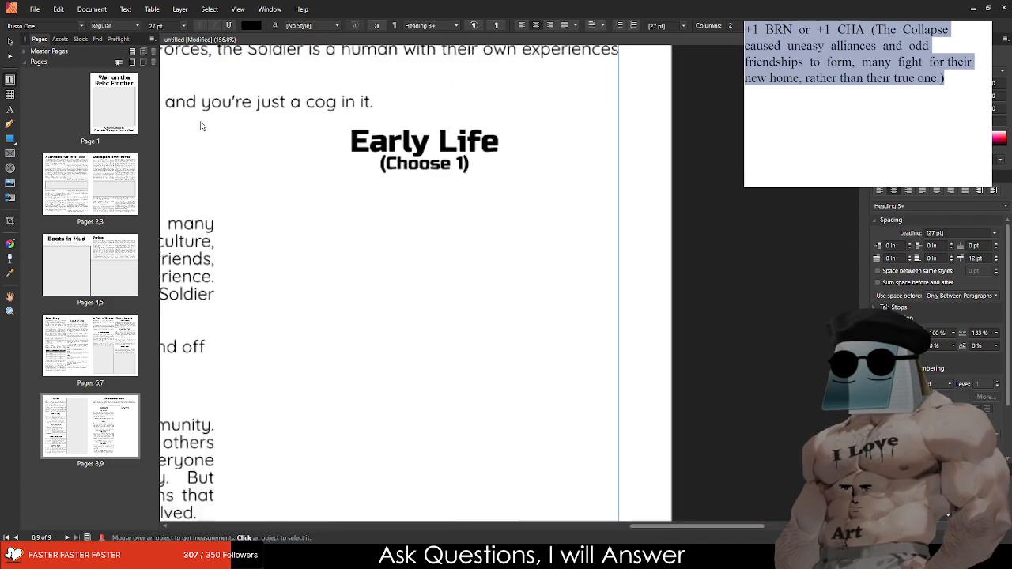
{"action": "scroll", "coordinate": [201, 126], "scroll_direction": "up", "scroll_amount": 3}
{"action": "triple_click", "coordinate": [424, 149]}
{"action": "type", "text": "O"}
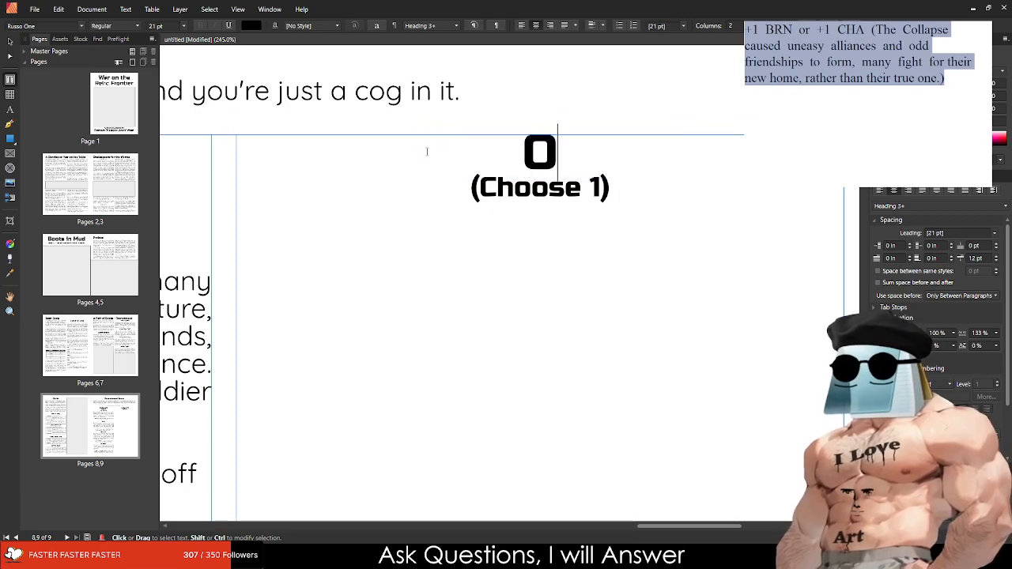
{"action": "type", "text": "ccupation"}
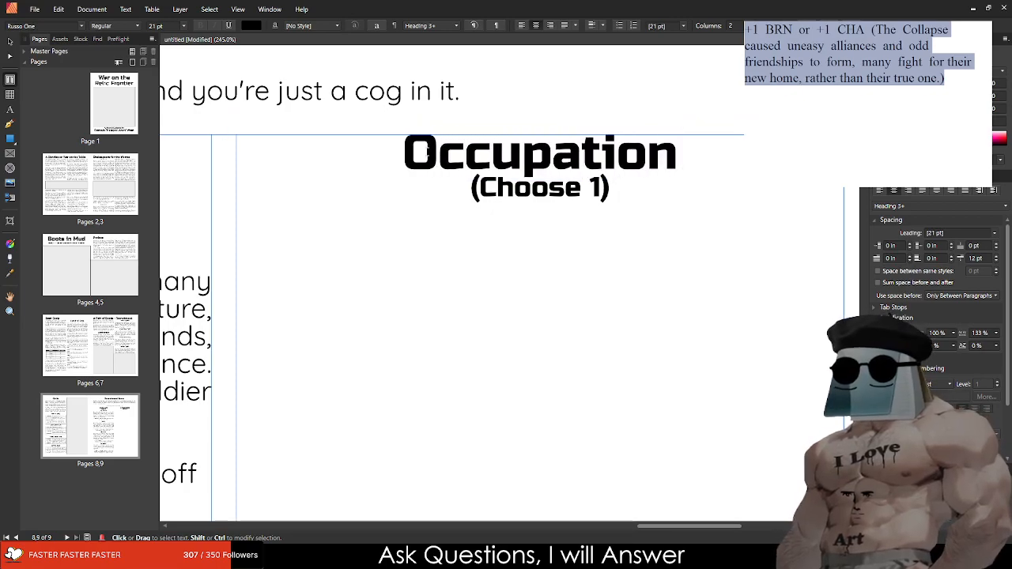
Step: Draw an empty text frame on the pasteboard beside the Recruitment Form page
{"action": "scroll", "coordinate": [411, 182], "scroll_direction": "down", "scroll_amount": 6}
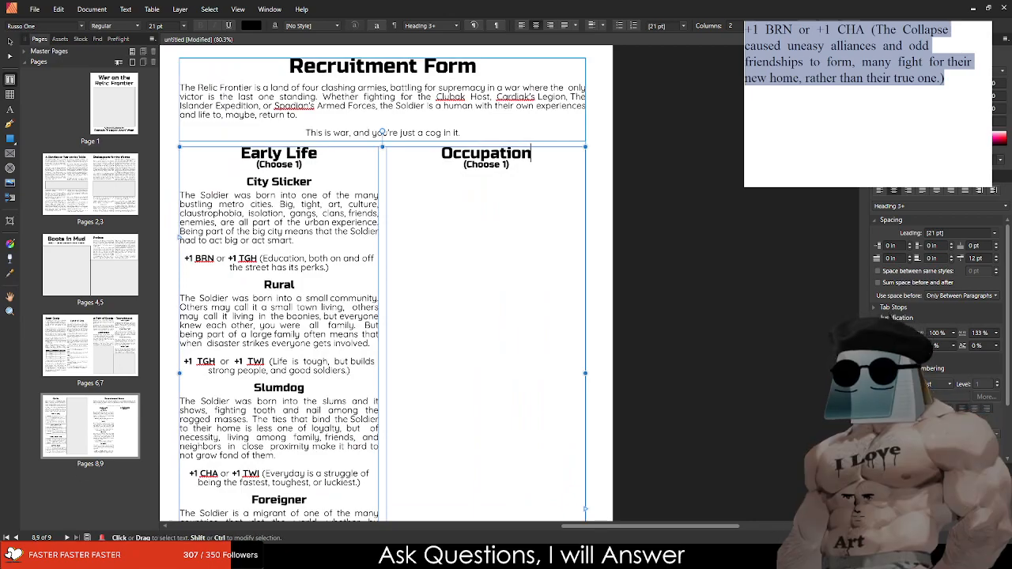
{"action": "left_click", "coordinate": [343, 401]}
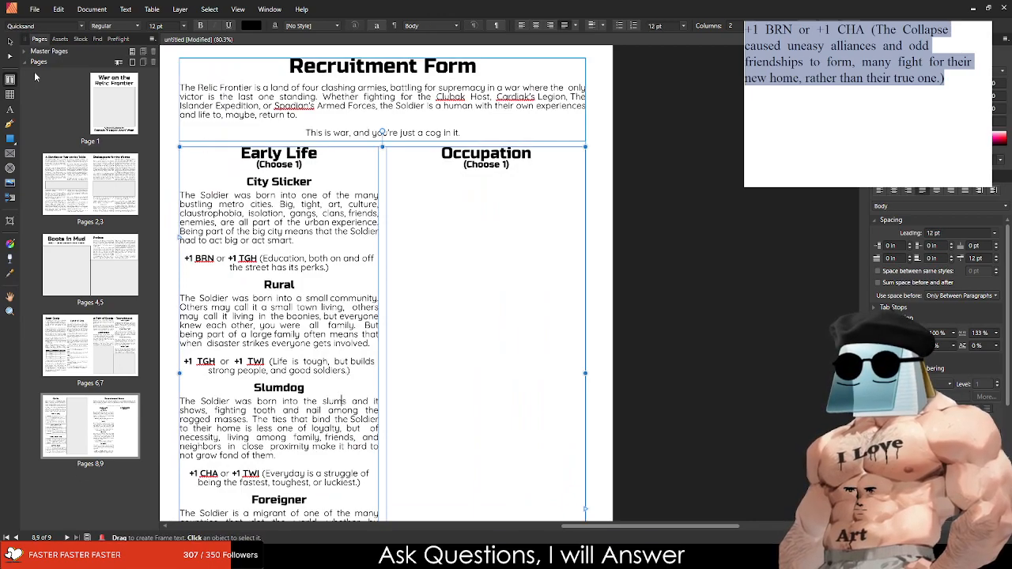
{"action": "left_click_drag", "start_coordinate": [604, 166], "coordinate": [779, 324]}
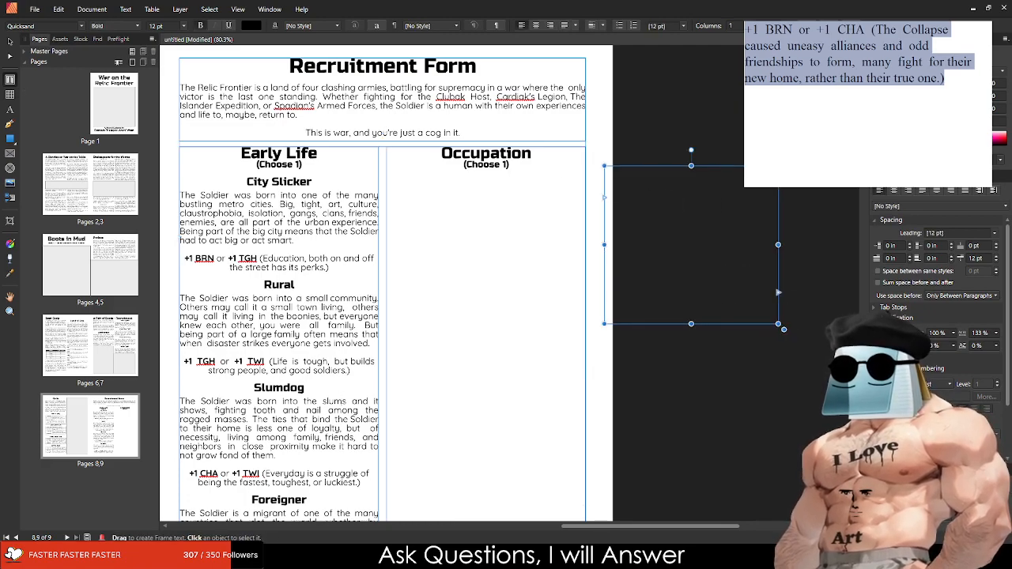
Step: Set the new text frame to three columns and fit it beneath the Occupation heading across the column's full width
{"action": "left_click", "coordinate": [9, 46]}
{"action": "left_click_drag", "start_coordinate": [694, 237], "coordinate": [484, 253]}
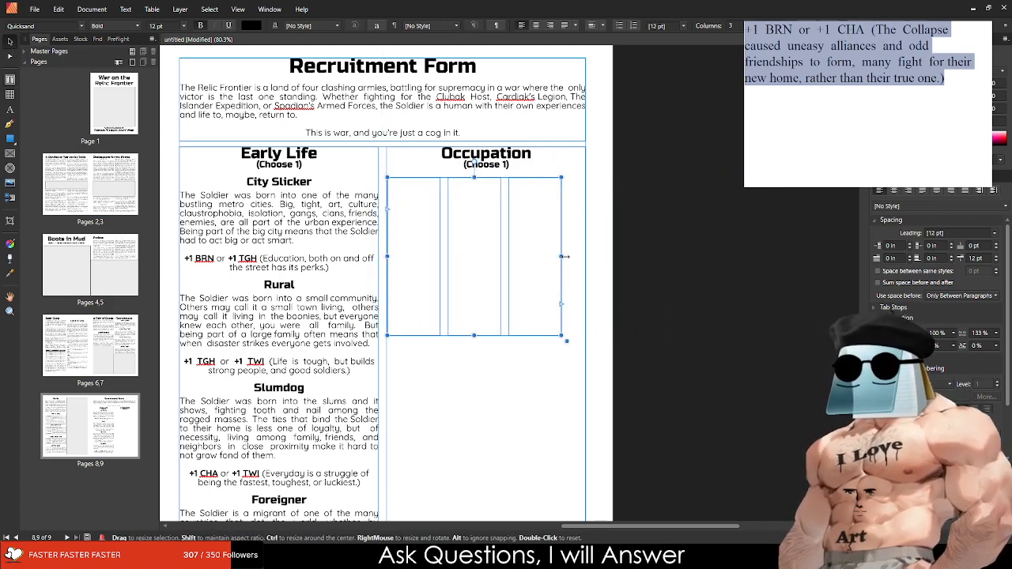
{"action": "left_click_drag", "start_coordinate": [564, 256], "coordinate": [588, 257]}
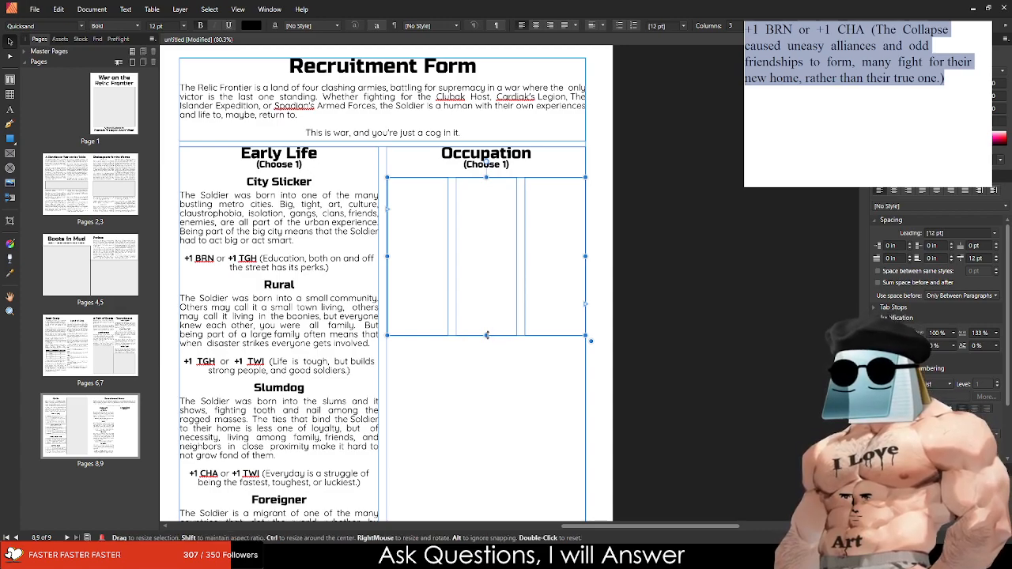
Step: Enter "sds" as placeholder text in the three-column frame, formatted as top-aligned and without bold
{"action": "scroll", "coordinate": [577, 177], "scroll_direction": "up", "scroll_amount": 3}
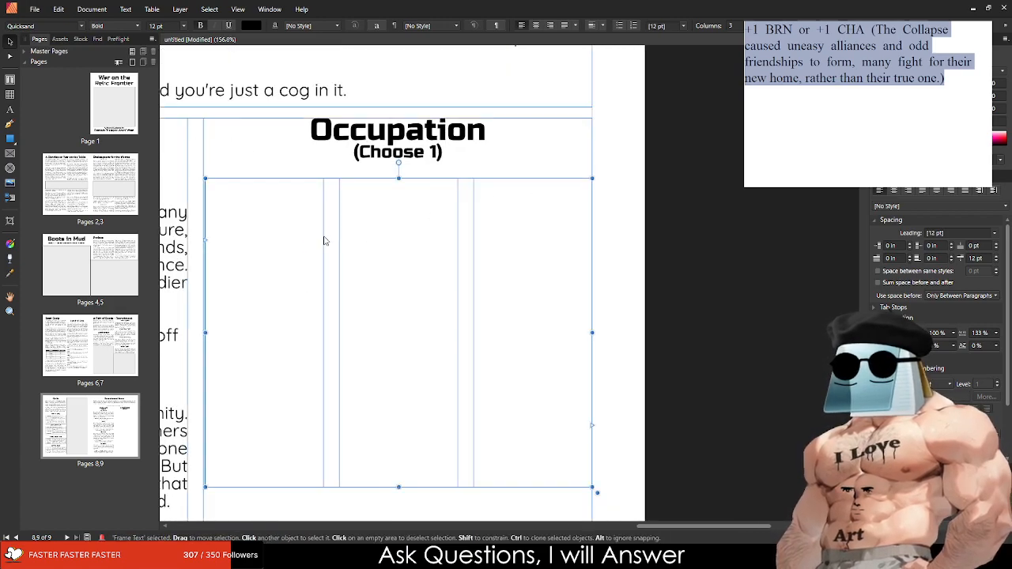
{"action": "double_click", "coordinate": [249, 211]}
{"action": "type", "text": "sds"}
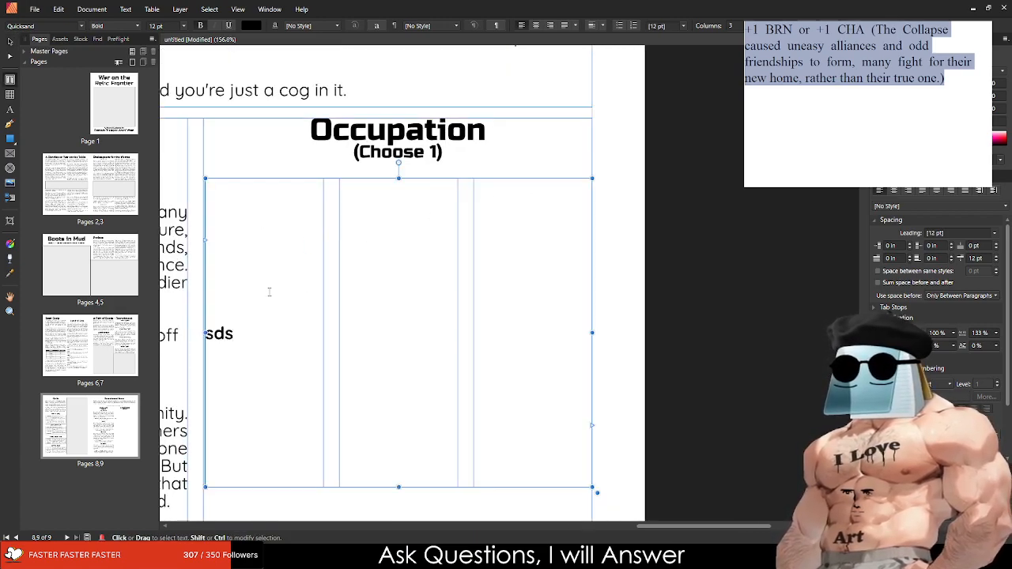
{"action": "key", "text": "ctrl+a"}
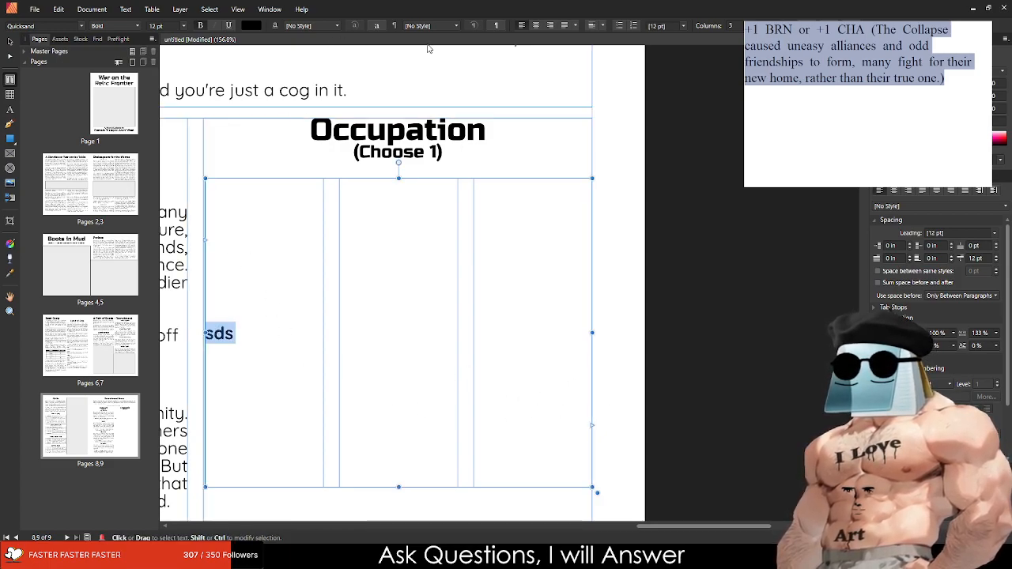
{"action": "left_click", "coordinate": [592, 28]}
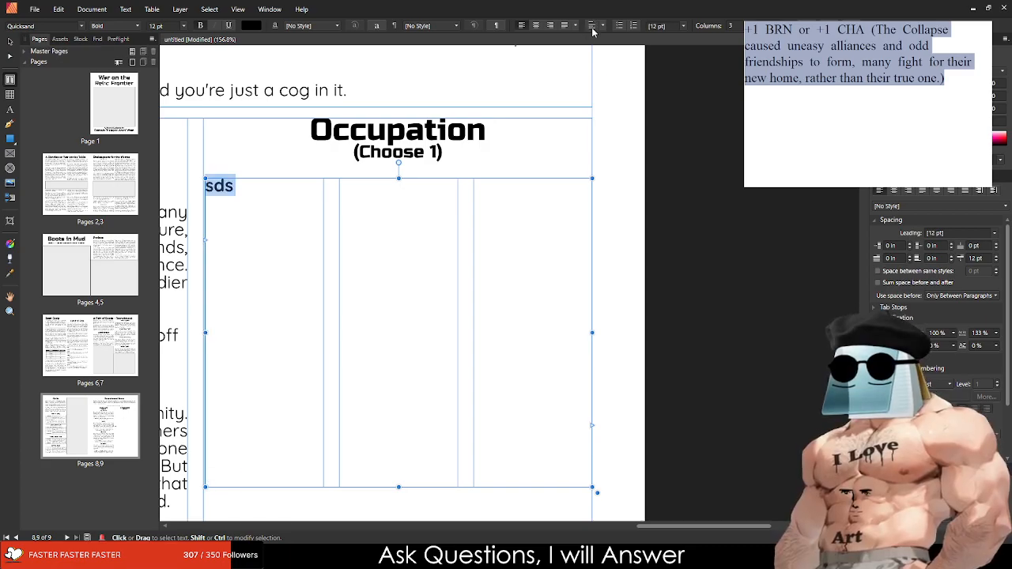
{"action": "key", "text": "ctrl+b"}
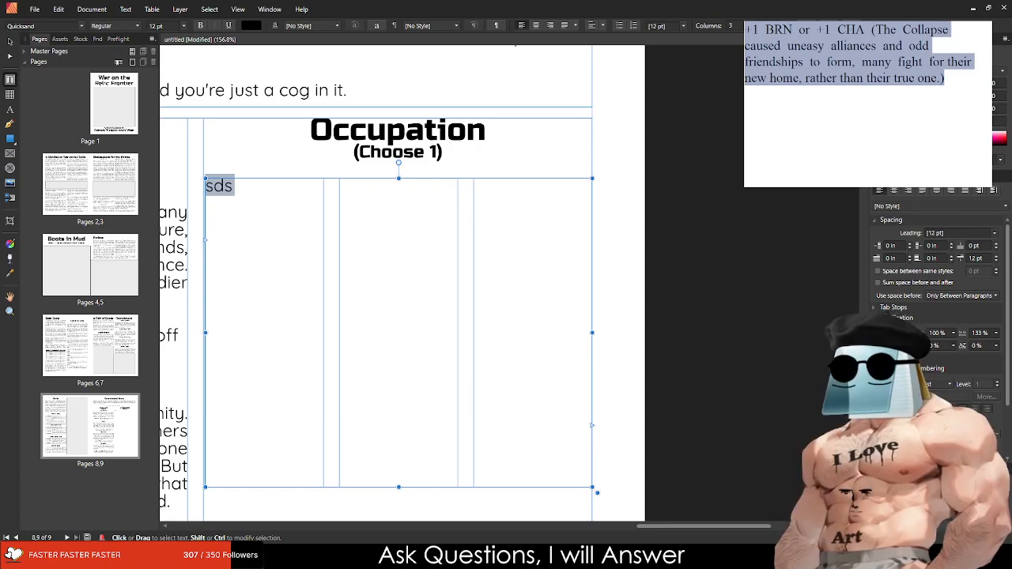
Step: Replace the placeholder text in the three-column frame with the copied list of occupations and their bonuses
{"action": "left_click", "coordinate": [236, 186]}
{"action": "left_click_drag", "start_coordinate": [236, 187], "coordinate": [205, 186]}
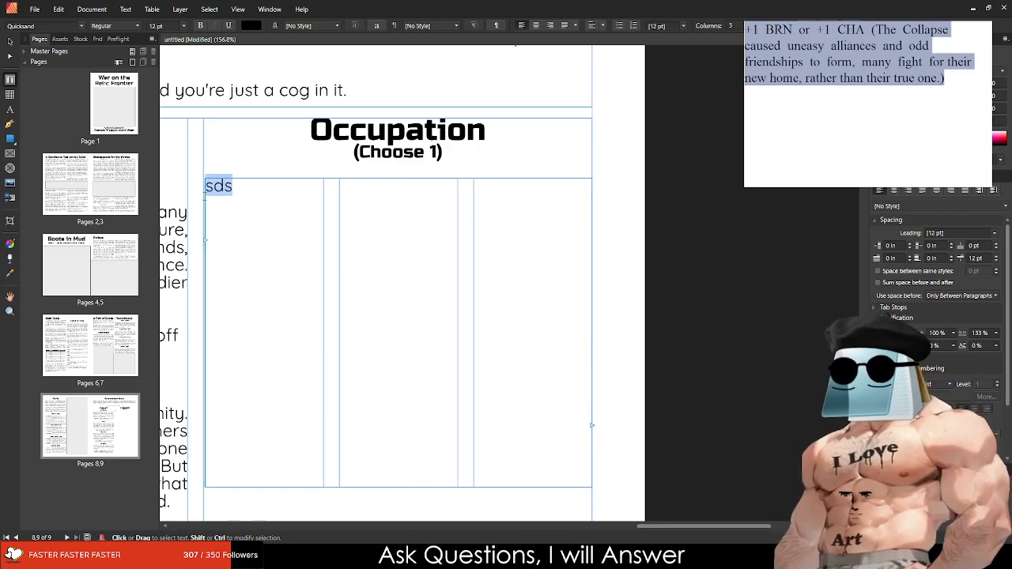
{"action": "key", "text": "ctrl+v"}
{"action": "scroll", "coordinate": [414, 351], "scroll_direction": "up", "scroll_amount": 10}
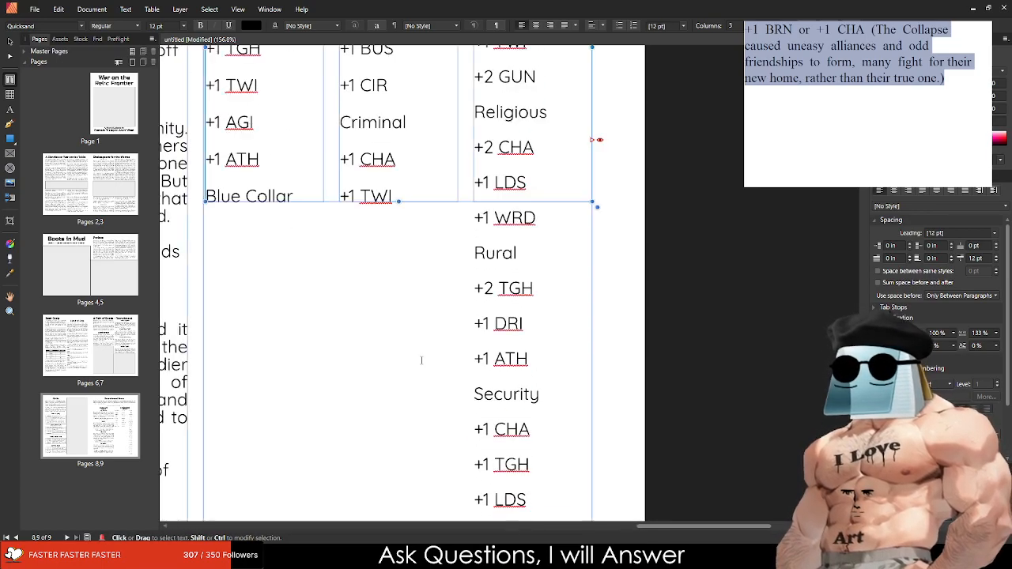
Step: Extend the occupation list's frame further down the page and align its text vertically to the top
{"action": "scroll", "coordinate": [411, 348], "scroll_direction": "down", "scroll_amount": 5}
{"action": "scroll", "coordinate": [344, 272], "scroll_direction": "up", "scroll_amount": 2}
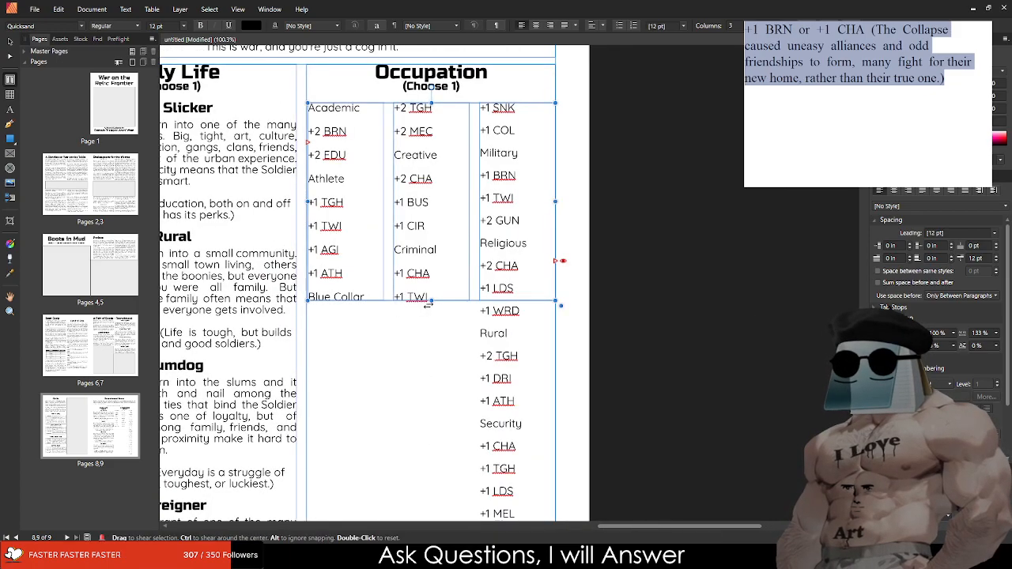
{"action": "left_click_drag", "start_coordinate": [453, 301], "coordinate": [453, 451]}
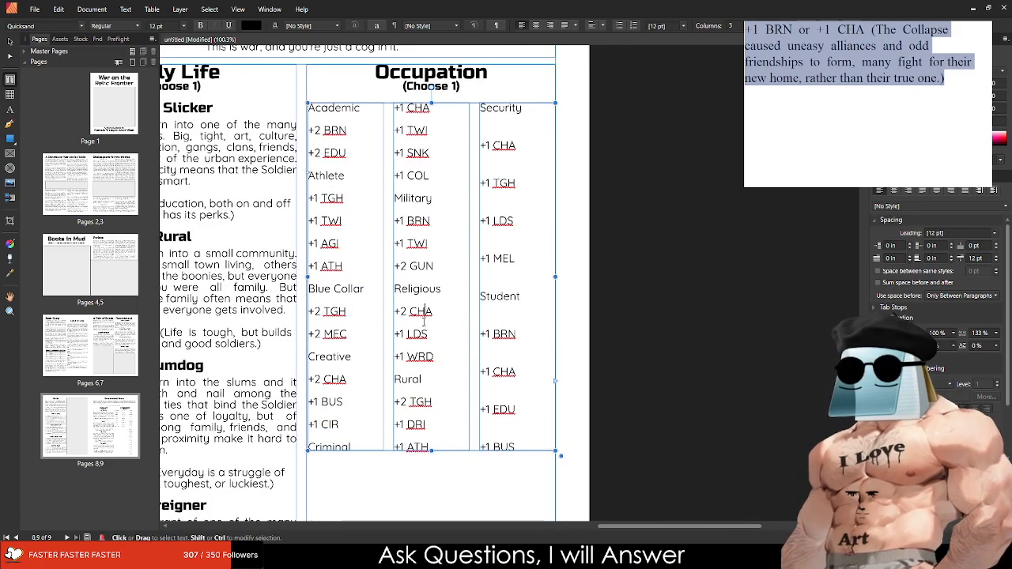
{"action": "key", "text": "ctrl+a"}
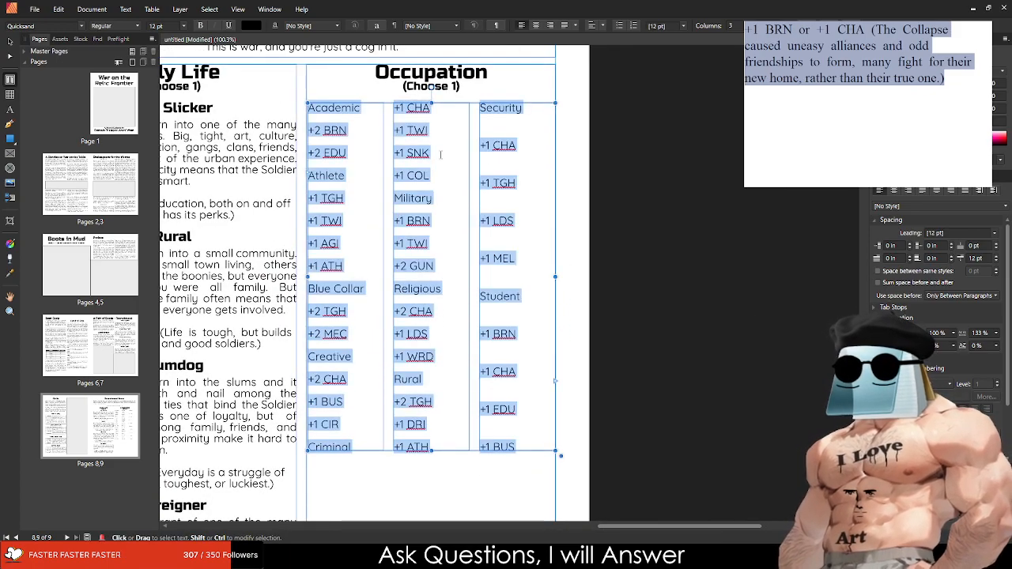
{"action": "left_click", "coordinate": [593, 29]}
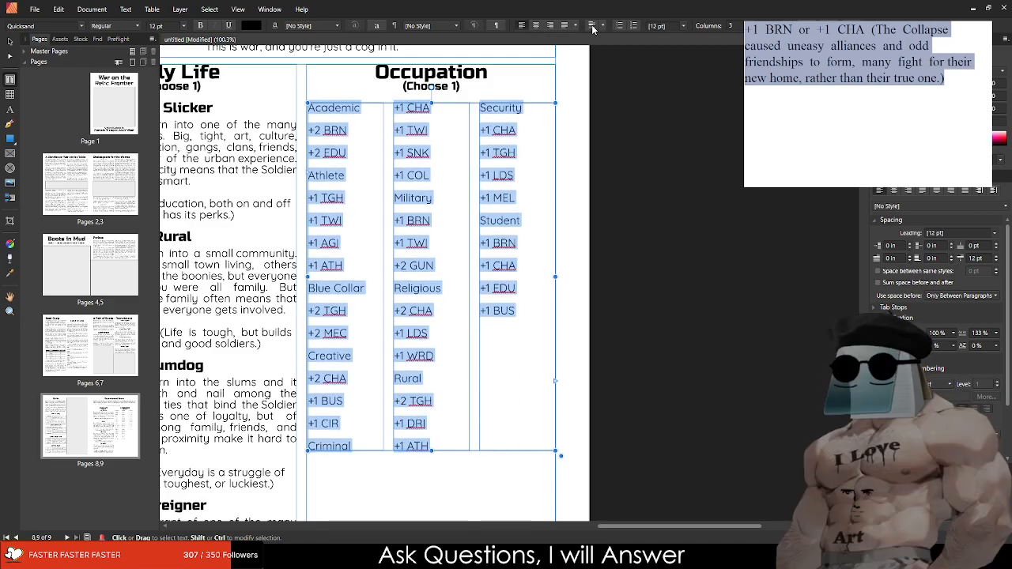
{"action": "scroll", "coordinate": [432, 278], "scroll_direction": "down", "scroll_amount": 3}
{"action": "left_click_drag", "start_coordinate": [430, 279], "coordinate": [433, 379]}
Step: Make the "Academic" occupation name bold at the start of the list
{"action": "scroll", "coordinate": [321, 216], "scroll_direction": "up", "scroll_amount": 5}
{"action": "scroll", "coordinate": [310, 214], "scroll_direction": "up", "scroll_amount": 5}
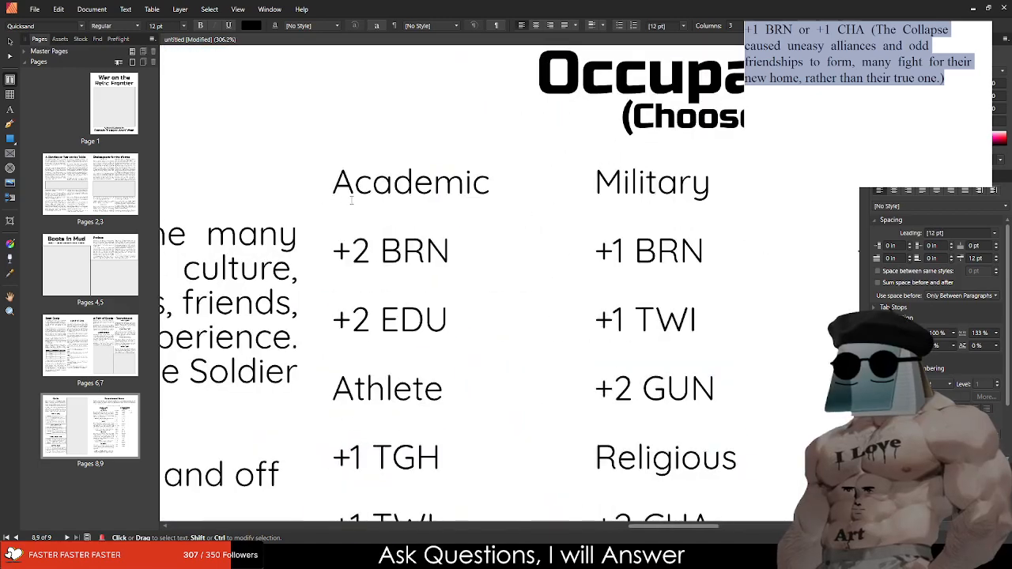
{"action": "left_click", "coordinate": [368, 187]}
{"action": "double_click", "coordinate": [371, 187]}
{"action": "left_click", "coordinate": [372, 187]}
{"action": "key", "text": "ctrl+b"}
{"action": "left_click", "coordinate": [430, 190]}
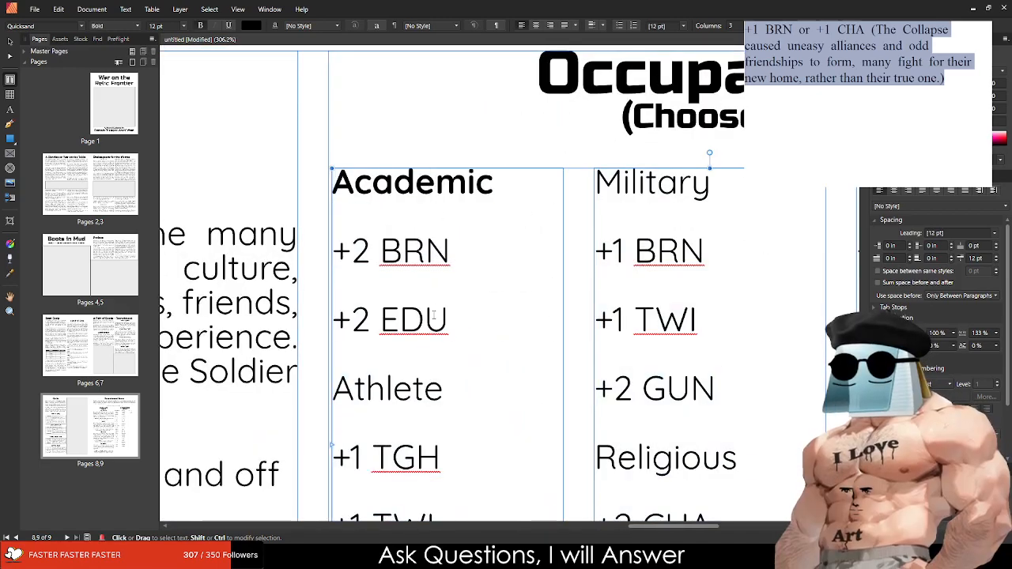
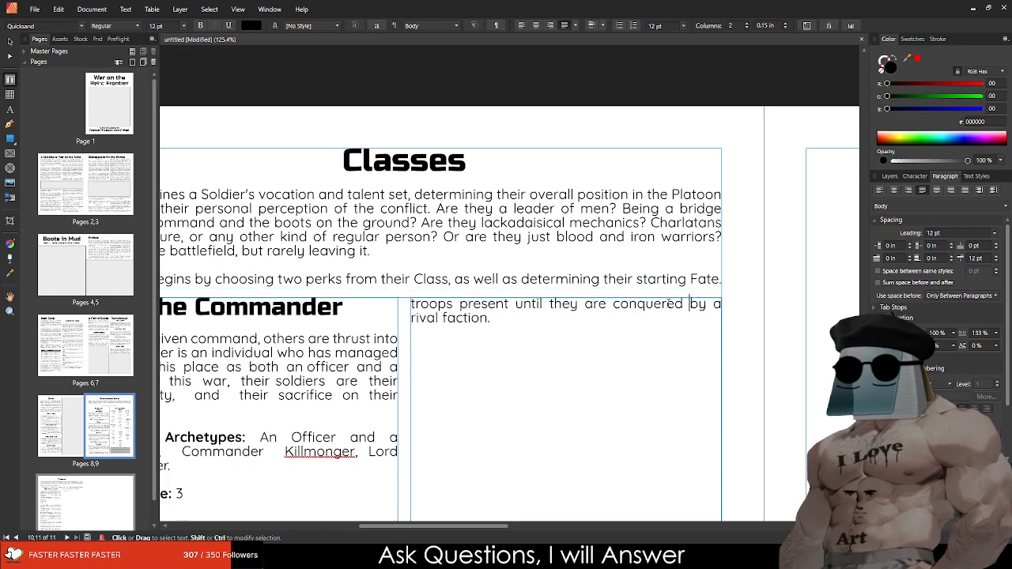
Step: Delete the bullet in front of "The Face of the War" perk on the Classes page
{"action": "scroll", "coordinate": [536, 285], "scroll_direction": "down", "scroll_amount": 5}
{"action": "scroll", "coordinate": [473, 336], "scroll_direction": "down", "scroll_amount": 8}
{"action": "scroll", "coordinate": [436, 327], "scroll_direction": "up", "scroll_amount": 8}
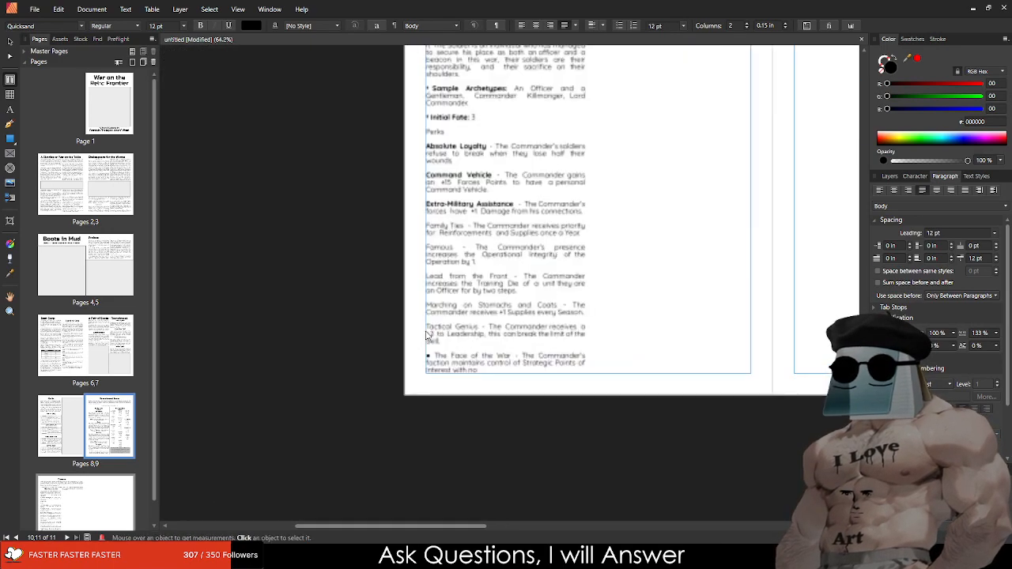
{"action": "left_click_drag", "start_coordinate": [412, 385], "coordinate": [368, 386]}
{"action": "key", "text": "Delete"}
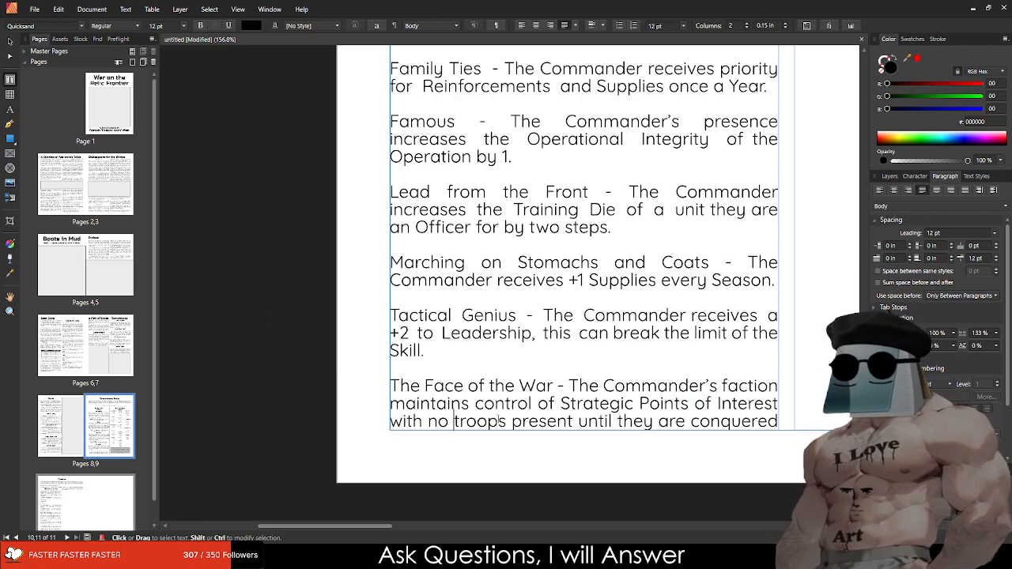
Step: Center the "Perks" label in The Commander section and make it bold
{"action": "scroll", "coordinate": [735, 413], "scroll_direction": "down", "scroll_amount": 3}
{"action": "scroll", "coordinate": [735, 413], "scroll_direction": "up", "scroll_amount": 2}
{"action": "scroll", "coordinate": [735, 413], "scroll_direction": "down", "scroll_amount": 1}
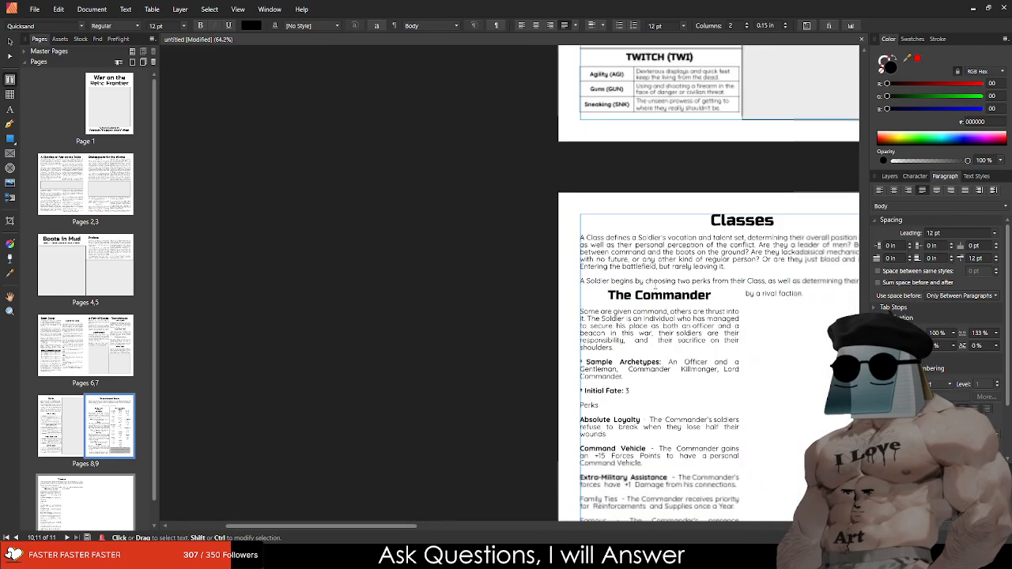
{"action": "scroll", "coordinate": [735, 414], "scroll_direction": "up", "scroll_amount": 3}
{"action": "scroll", "coordinate": [735, 414], "scroll_direction": "up", "scroll_amount": 1}
{"action": "scroll", "coordinate": [507, 388], "scroll_direction": "down", "scroll_amount": 1}
{"action": "scroll", "coordinate": [269, 359], "scroll_direction": "down", "scroll_amount": 2}
{"action": "left_click_drag", "start_coordinate": [246, 321], "coordinate": [193, 323]}
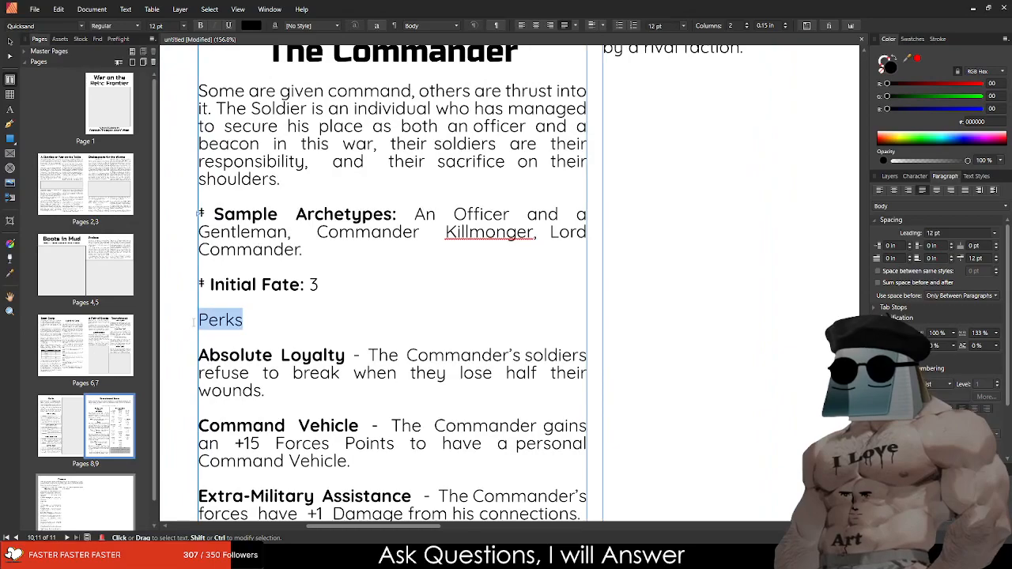
{"action": "left_click", "coordinate": [535, 25]}
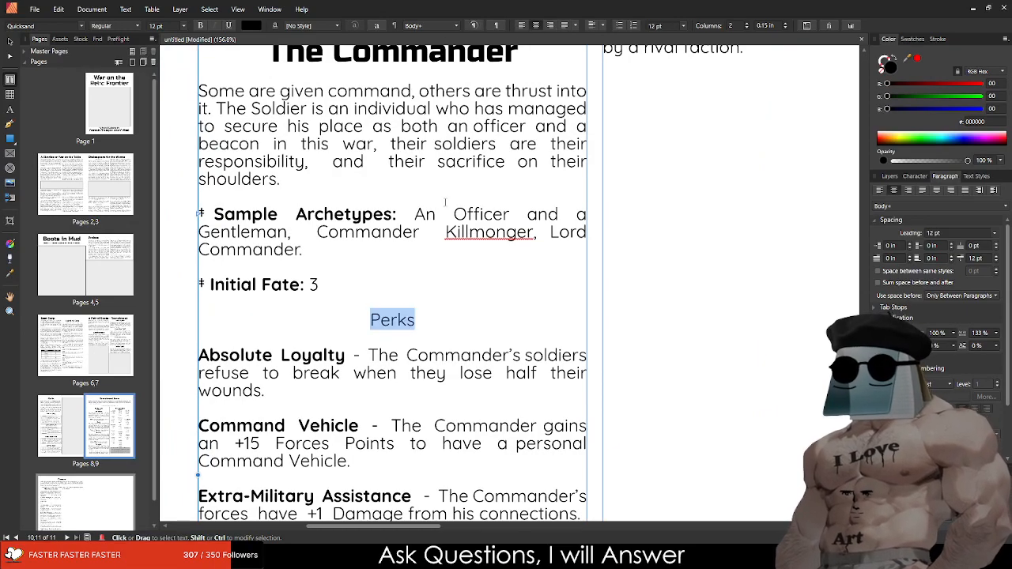
{"action": "key", "text": "ctrl+b"}
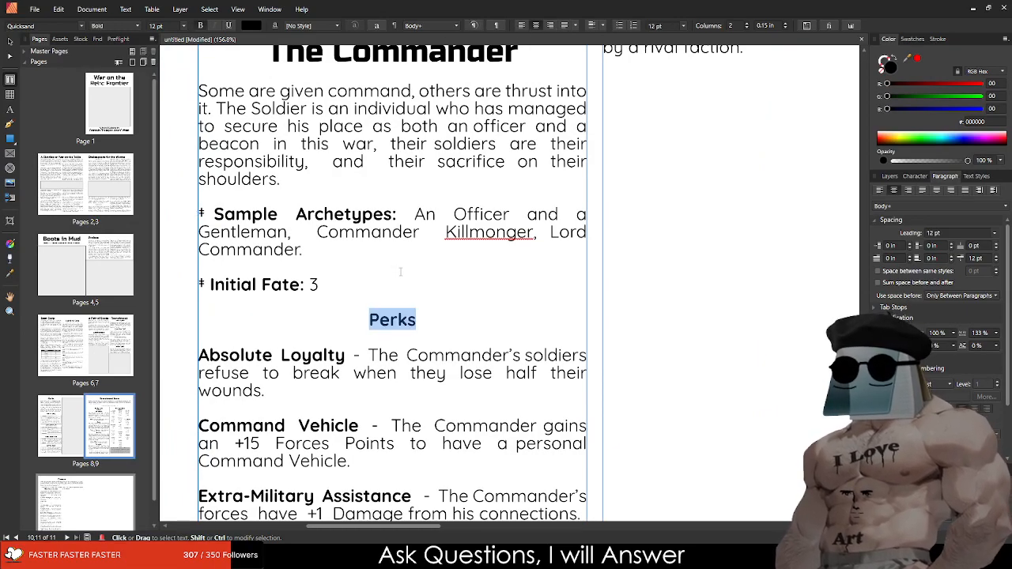
Step: Set the space after paragraph to 8 pt for all Commander perks, from Absolute Loyalty through The Face of the War
{"action": "scroll", "coordinate": [363, 261], "scroll_direction": "down", "scroll_amount": 5}
{"action": "scroll", "coordinate": [331, 240], "scroll_direction": "down", "scroll_amount": 2}
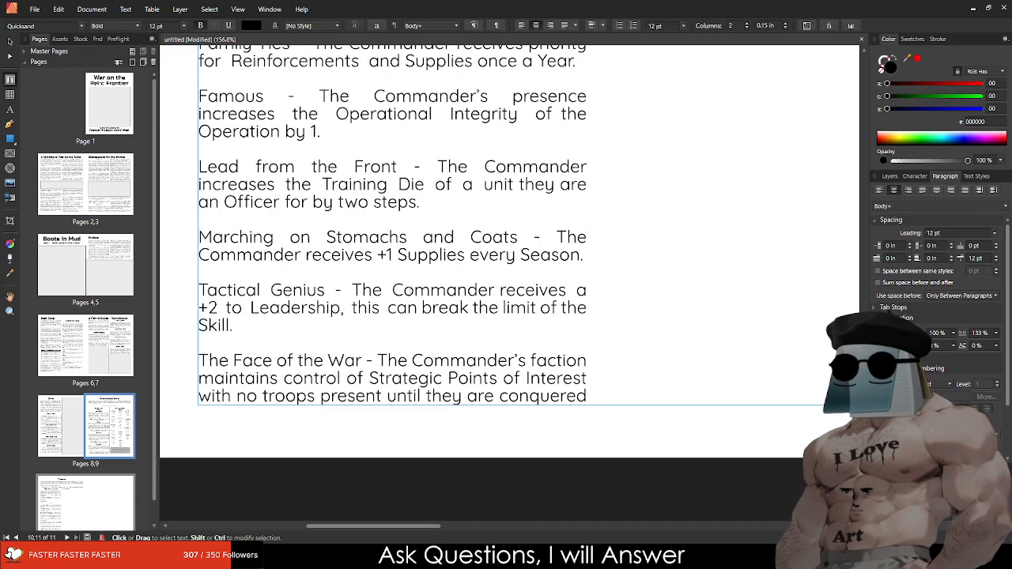
{"action": "scroll", "coordinate": [614, 267], "scroll_direction": "down", "scroll_amount": 4}
{"action": "scroll", "coordinate": [606, 250], "scroll_direction": "up", "scroll_amount": 3}
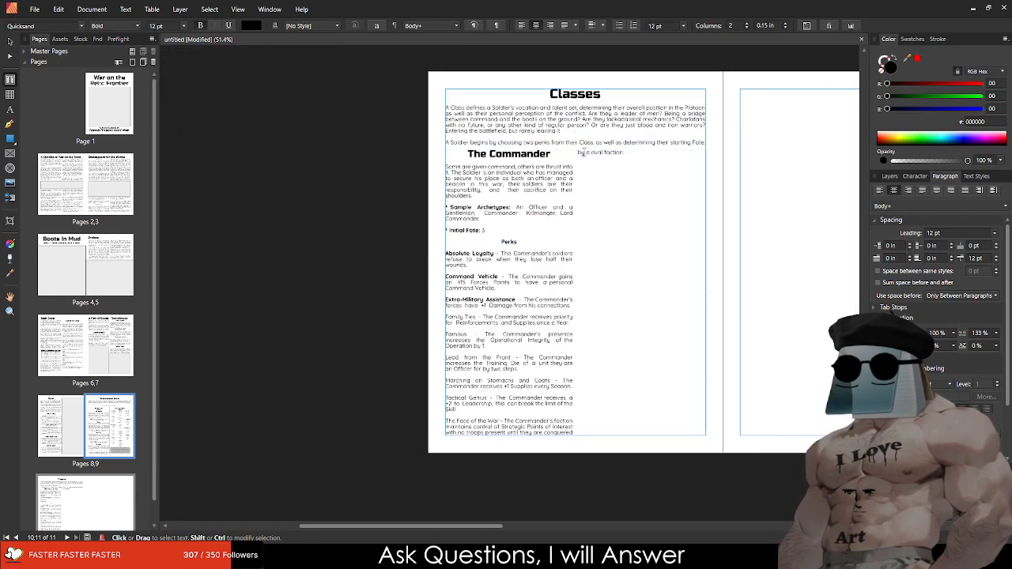
{"action": "left_click_drag", "start_coordinate": [445, 252], "coordinate": [714, 351]}
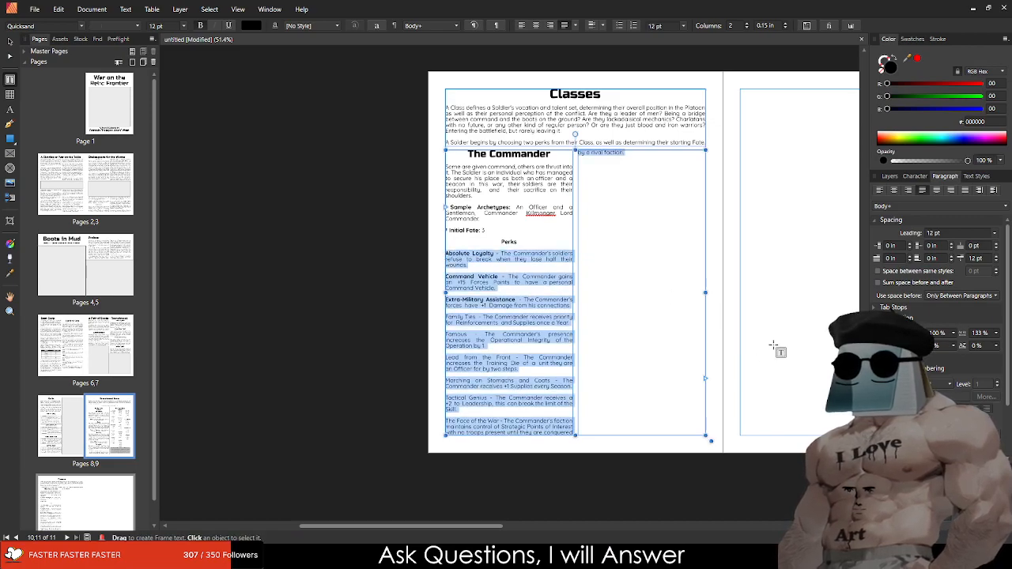
{"action": "left_click", "coordinate": [980, 257]}
{"action": "type", "text": "6"}
{"action": "key", "text": "Return"}
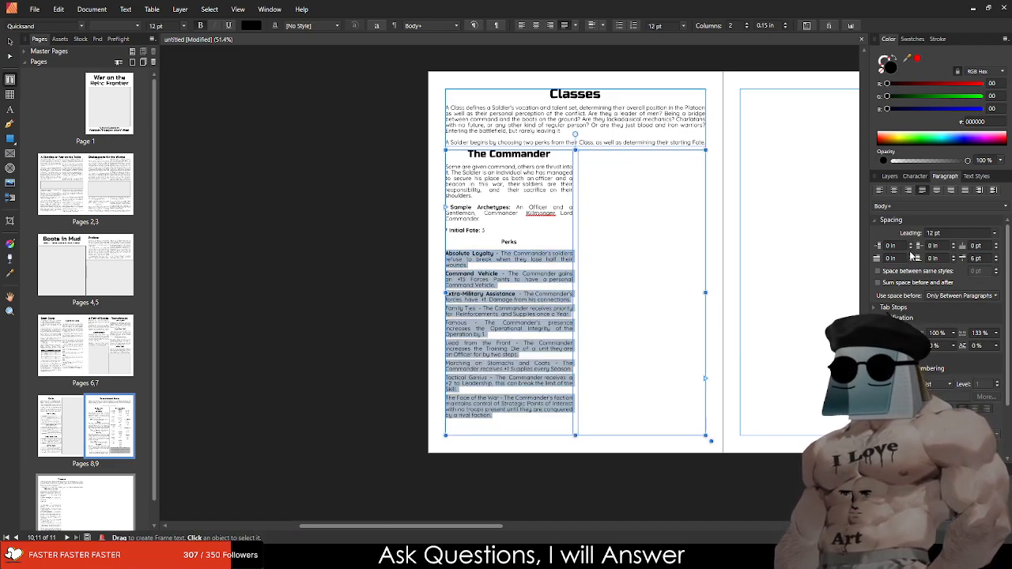
{"action": "left_click", "coordinate": [976, 261]}
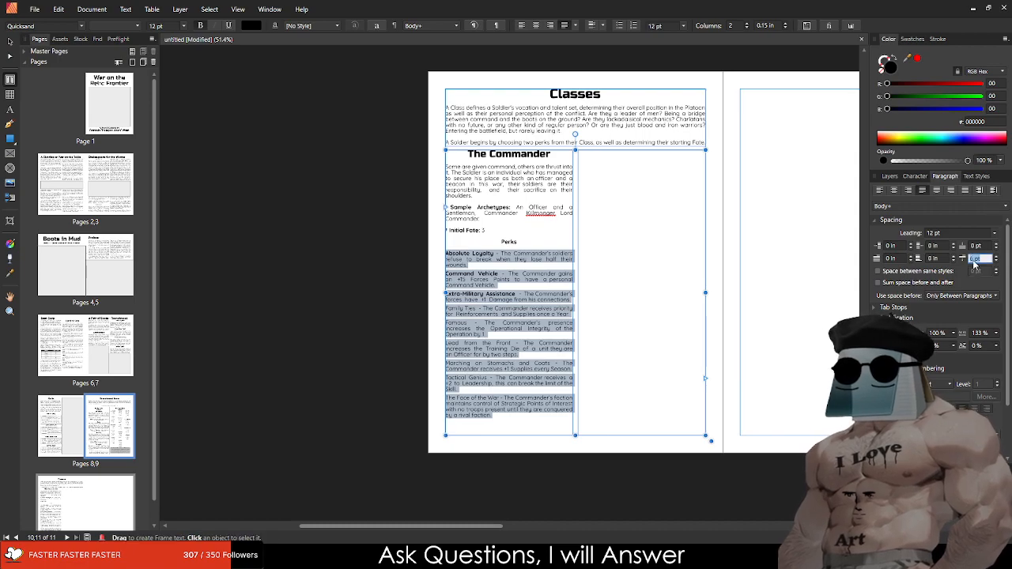
{"action": "type", "text": "8"}
{"action": "key", "text": "Return"}
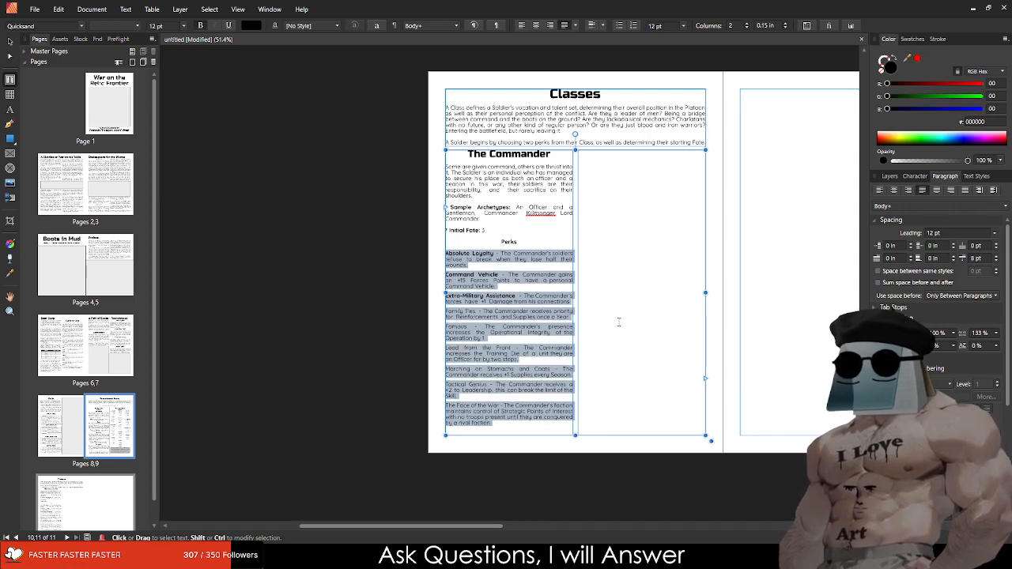
Step: Make the perk names "Family Ties", "Famous" and "Lead from the Front" bold
{"action": "scroll", "coordinate": [554, 328], "scroll_direction": "up", "scroll_amount": 4}
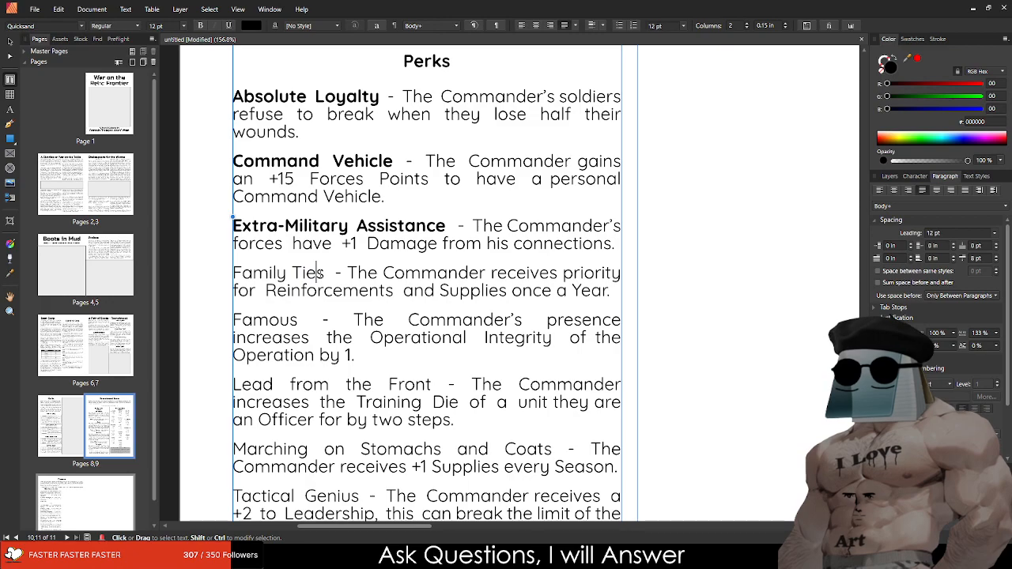
{"action": "left_click_drag", "start_coordinate": [324, 272], "coordinate": [232, 272]}
{"action": "key", "text": "ctrl+b"}
{"action": "left_click_drag", "start_coordinate": [299, 319], "coordinate": [233, 320]}
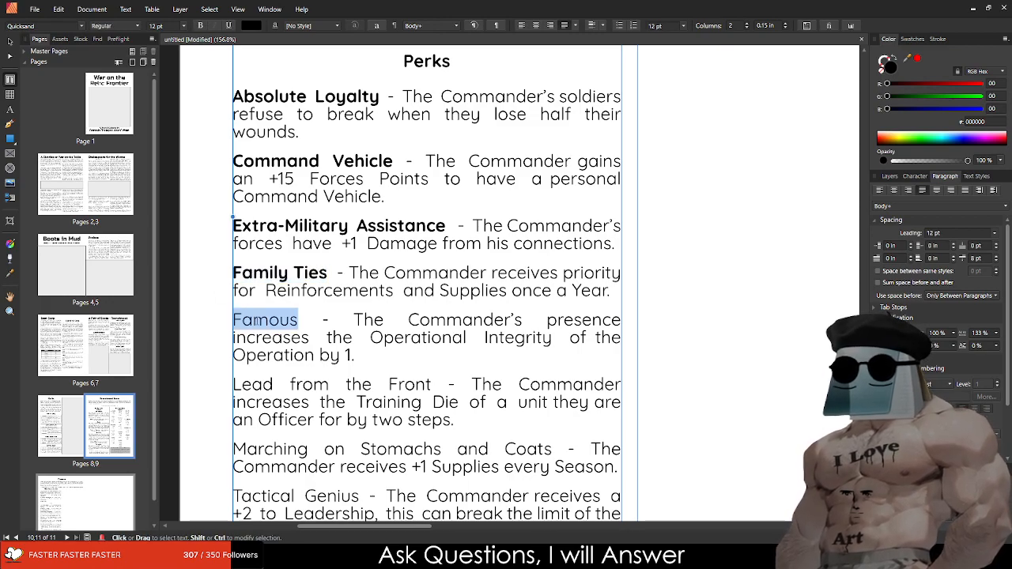
{"action": "key", "text": "ctrl+b"}
{"action": "left_click", "coordinate": [273, 384]}
{"action": "left_click_drag", "start_coordinate": [437, 385], "coordinate": [233, 384]}
{"action": "key", "text": "ctrl+b"}
Step: Make the perk names "Marching on Stomachs and Coats", "Tactical Genius" and "The Face of the War" bold
{"action": "scroll", "coordinate": [337, 319], "scroll_direction": "down", "scroll_amount": 3}
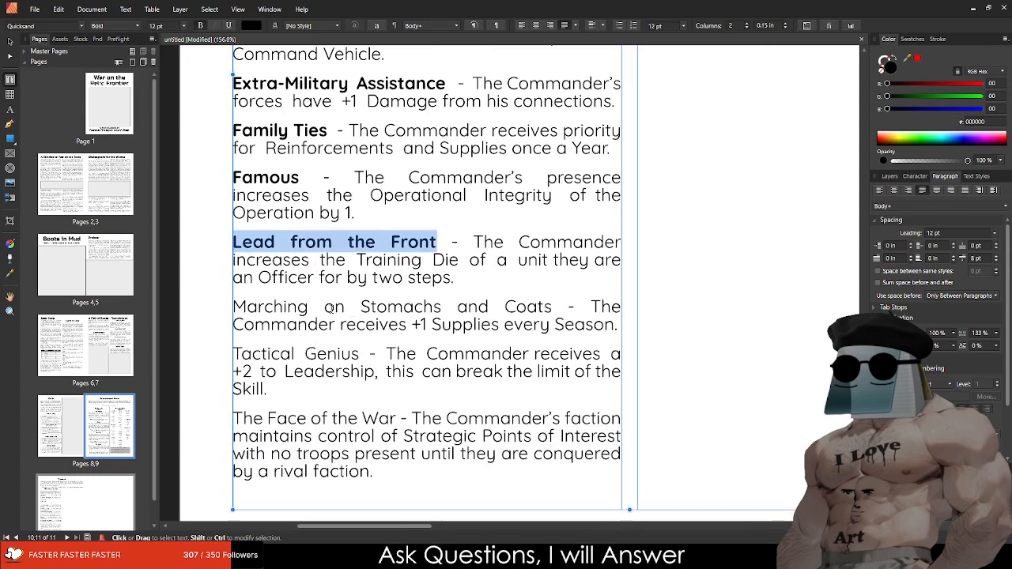
{"action": "left_click_drag", "start_coordinate": [554, 307], "coordinate": [231, 306]}
{"action": "key", "text": "ctrl+b"}
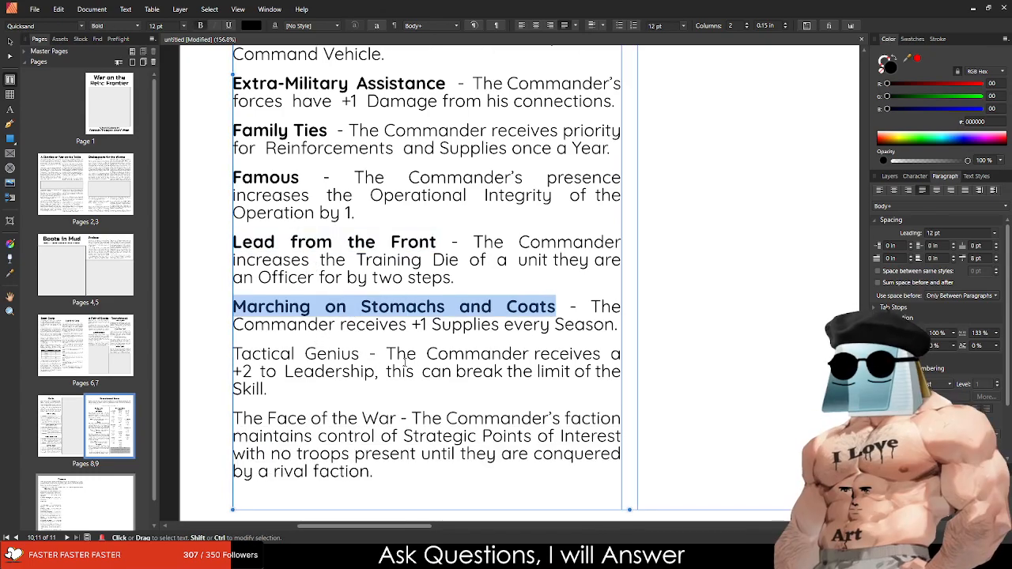
{"action": "left_click_drag", "start_coordinate": [362, 354], "coordinate": [231, 354]}
{"action": "key", "text": "ctrl+b"}
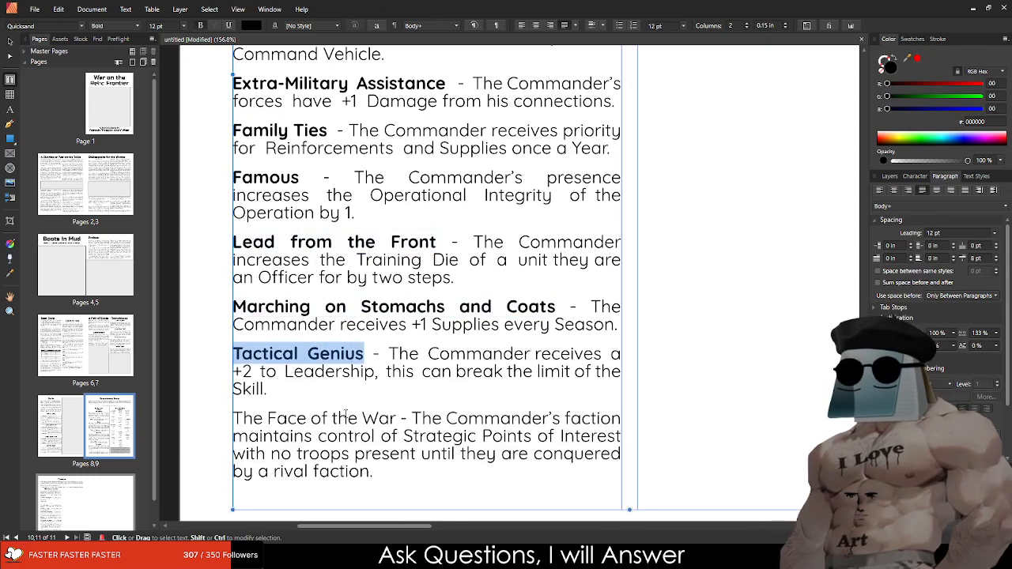
{"action": "left_click_drag", "start_coordinate": [397, 419], "coordinate": [223, 414]}
{"action": "key", "text": "ctrl+b"}
{"action": "left_click", "coordinate": [583, 314]}
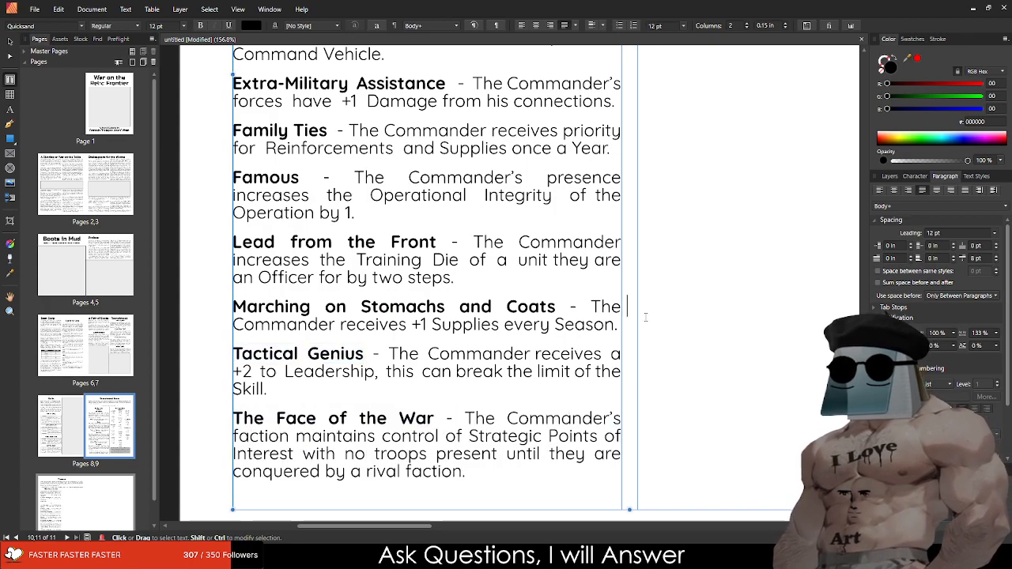
Step: Select and copy the entire text of The Commander section, from its heading through the last perk
{"action": "scroll", "coordinate": [639, 349], "scroll_direction": "down", "scroll_amount": 3}
{"action": "scroll", "coordinate": [639, 349], "scroll_direction": "up", "scroll_amount": 5}
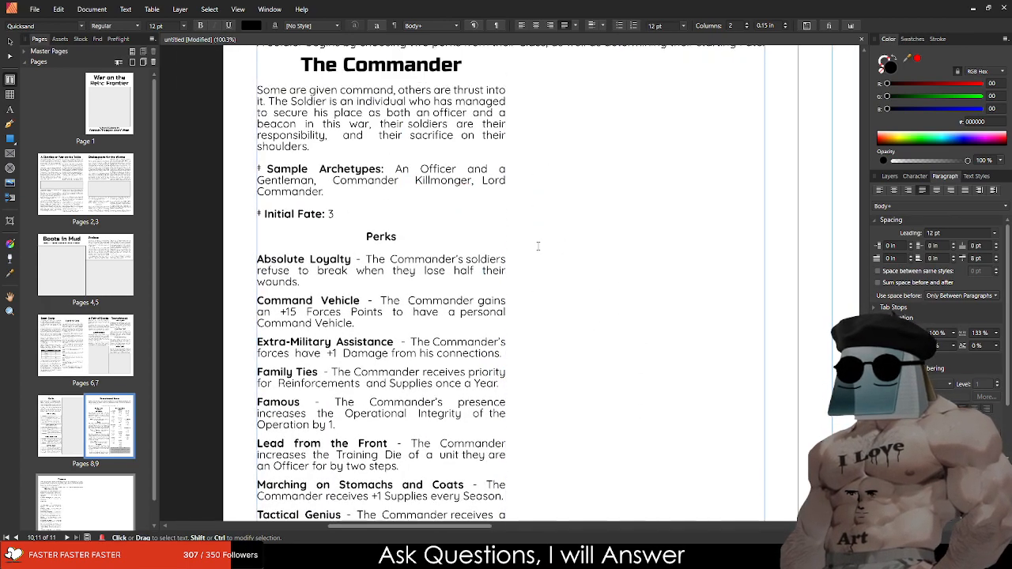
{"action": "left_click", "coordinate": [325, 128]}
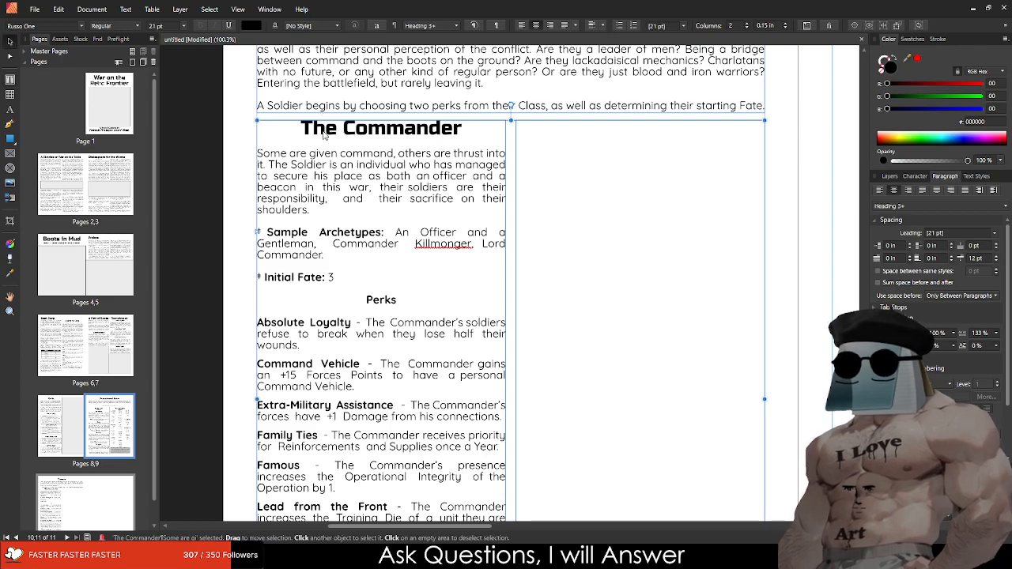
{"action": "triple_click", "coordinate": [325, 128]}
{"action": "key", "text": "ctrl+a"}
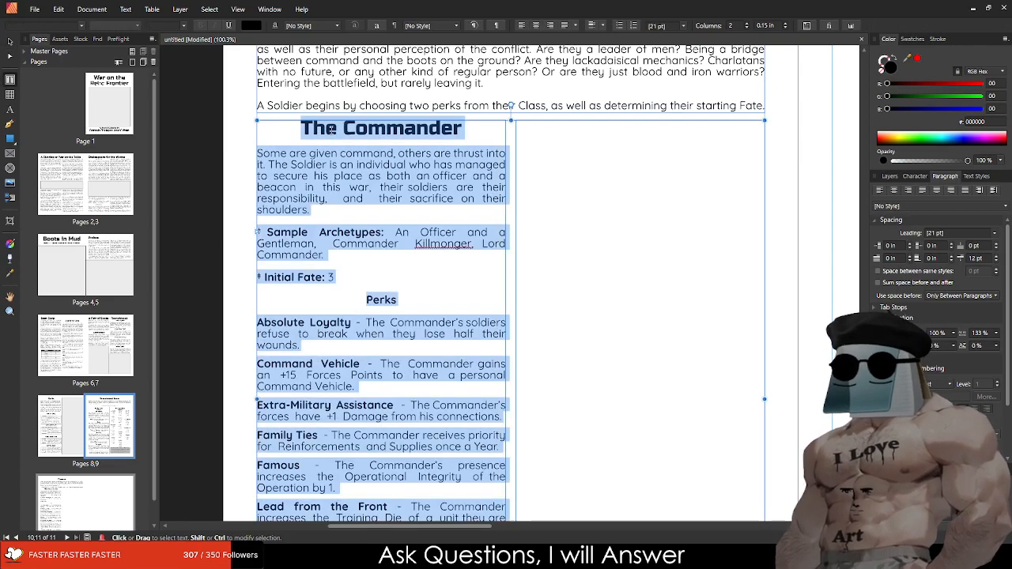
{"action": "left_click", "coordinate": [525, 132]}
{"action": "scroll", "coordinate": [411, 333], "scroll_direction": "down", "scroll_amount": 6}
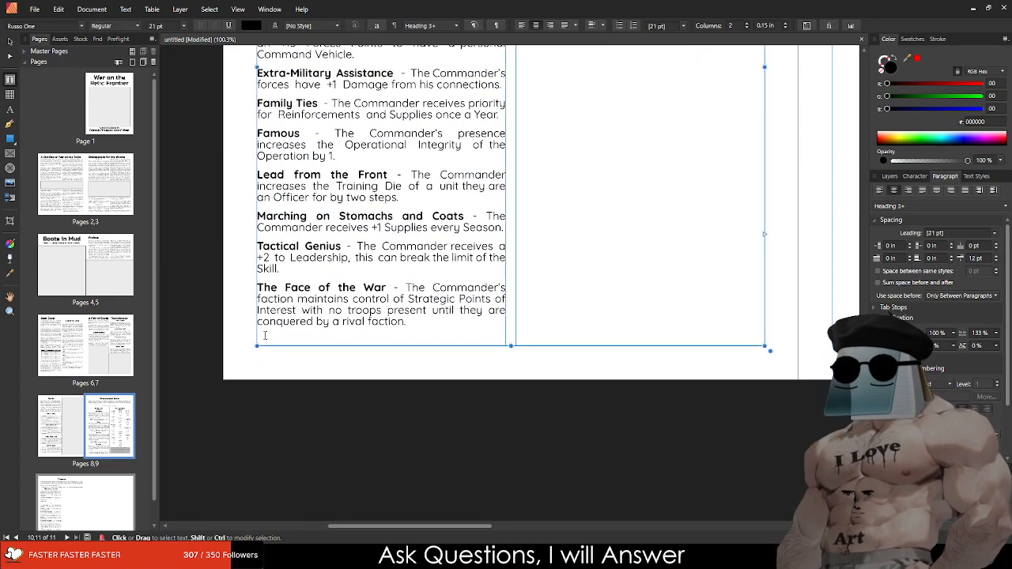
Step: Paste the copied Commander section on a new line after The Face of the War perk to fill the second column
{"action": "left_click", "coordinate": [440, 320]}
{"action": "key", "text": "Return"}
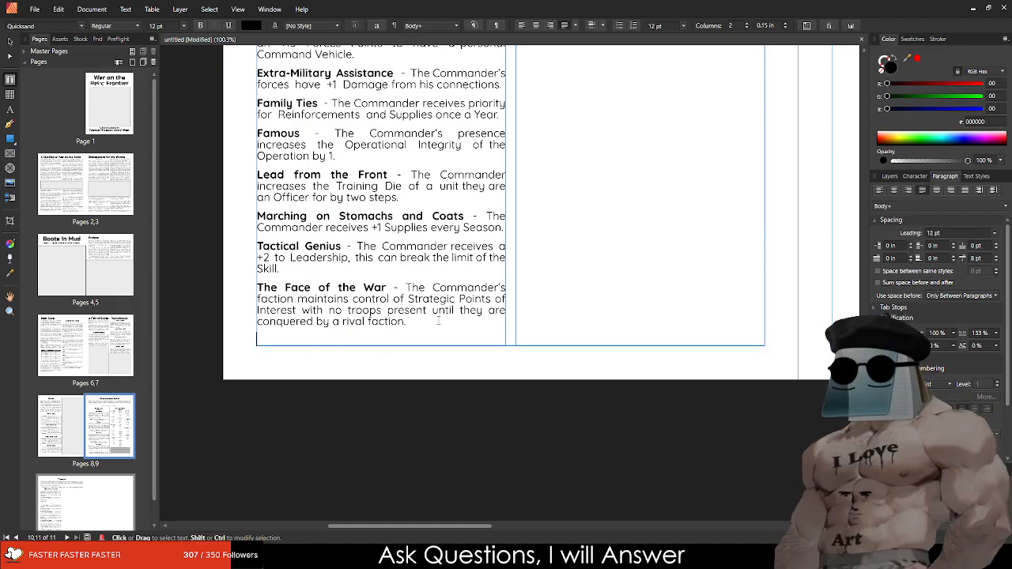
{"action": "key", "text": "ctrl+v"}
{"action": "scroll", "coordinate": [437, 321], "scroll_direction": "up", "scroll_amount": 5}
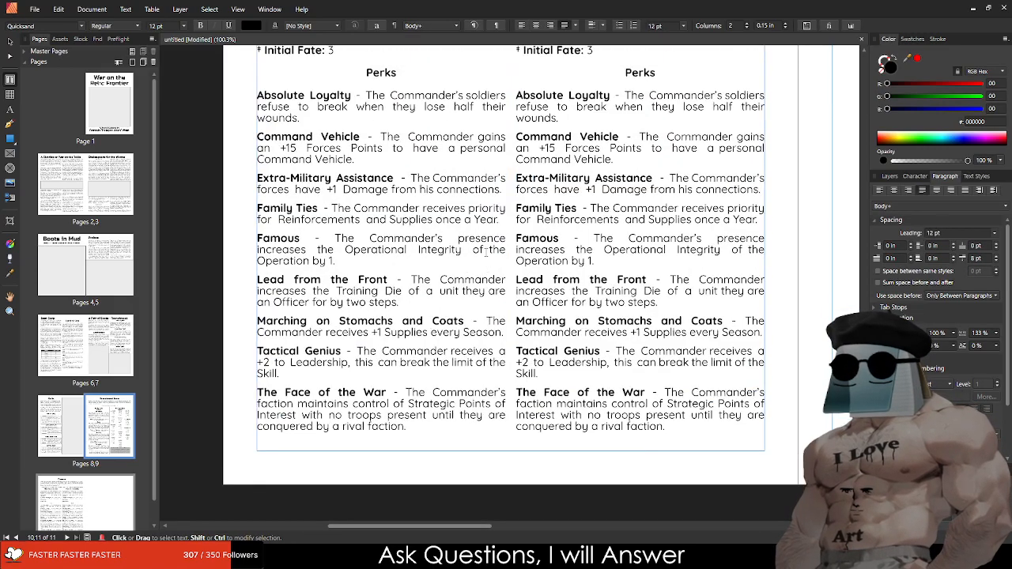
{"action": "left_click_drag", "start_coordinate": [396, 218], "coordinate": [470, 198]}
{"action": "scroll", "coordinate": [466, 200], "scroll_direction": "down", "scroll_amount": 5}
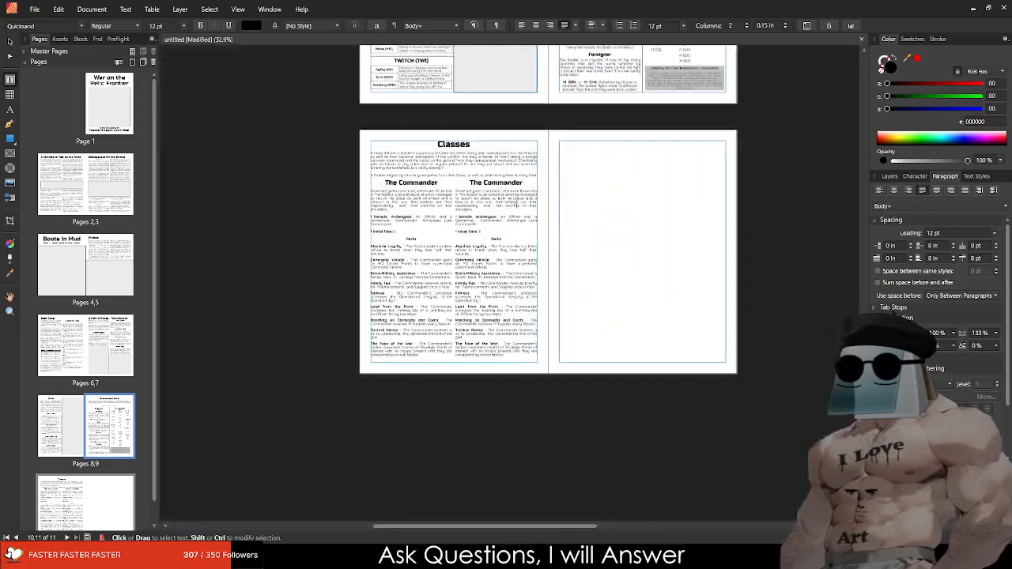
{"action": "scroll", "coordinate": [502, 206], "scroll_direction": "up", "scroll_amount": 4}
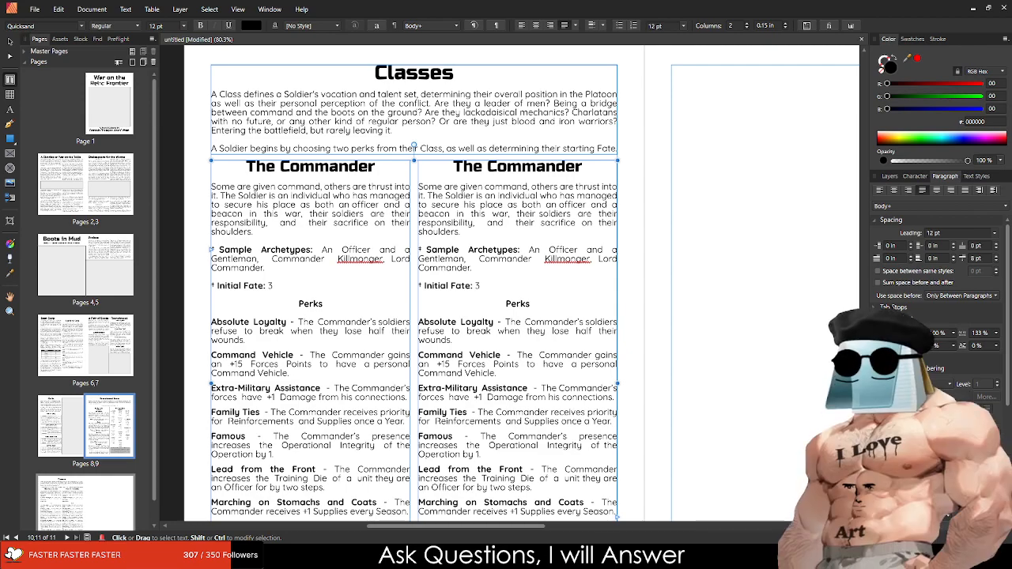
Step: Toggle bold on the double-dagger symbol in front of The Commander's "Sample Archetypes" label
{"action": "left_click", "coordinate": [253, 249]}
{"action": "scroll", "coordinate": [196, 247], "scroll_direction": "up", "scroll_amount": 13}
{"action": "mouse_move", "coordinate": [297, 316]}
{"action": "left_mouse_down"}
{"action": "mouse_move", "coordinate": [373, 332]}
{"action": "mouse_move", "coordinate": [294, 317]}
{"action": "left_mouse_up"}
{"action": "left_click", "coordinate": [379, 334]}
{"action": "key", "text": "ctrl+b"}
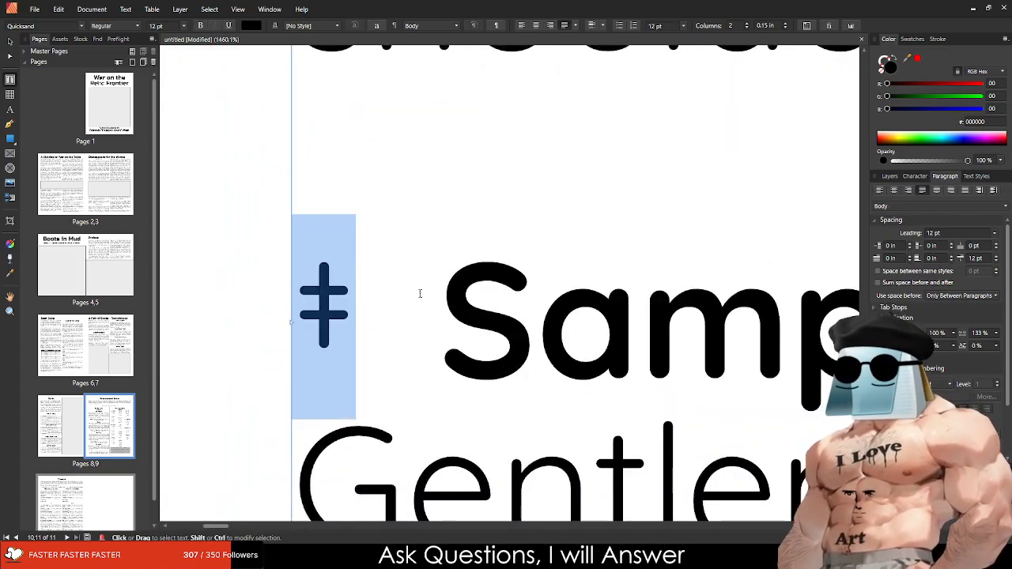
{"action": "left_click", "coordinate": [422, 292]}
{"action": "scroll", "coordinate": [421, 293], "scroll_direction": "down", "scroll_amount": 10}
Step: Change the heading of the duplicated second-column section to "The Engineer"
{"action": "scroll", "coordinate": [473, 246], "scroll_direction": "up", "scroll_amount": 5}
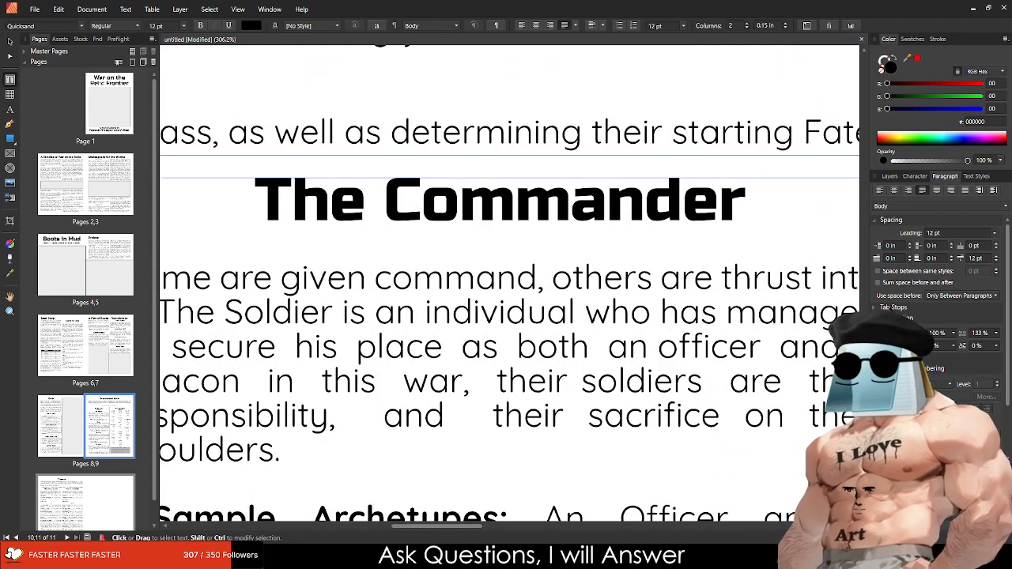
{"action": "left_click", "coordinate": [388, 380]}
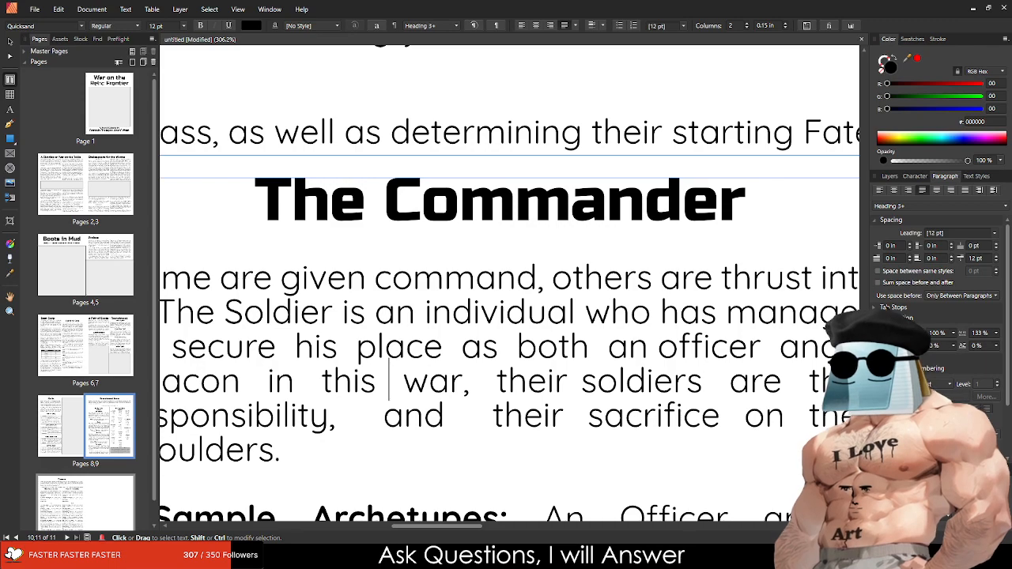
{"action": "left_click_drag", "start_coordinate": [745, 202], "coordinate": [395, 211]}
{"action": "type", "text": "Engin"}
{"action": "key", "text": "BackSpace"}
{"action": "type", "text": "gi"}
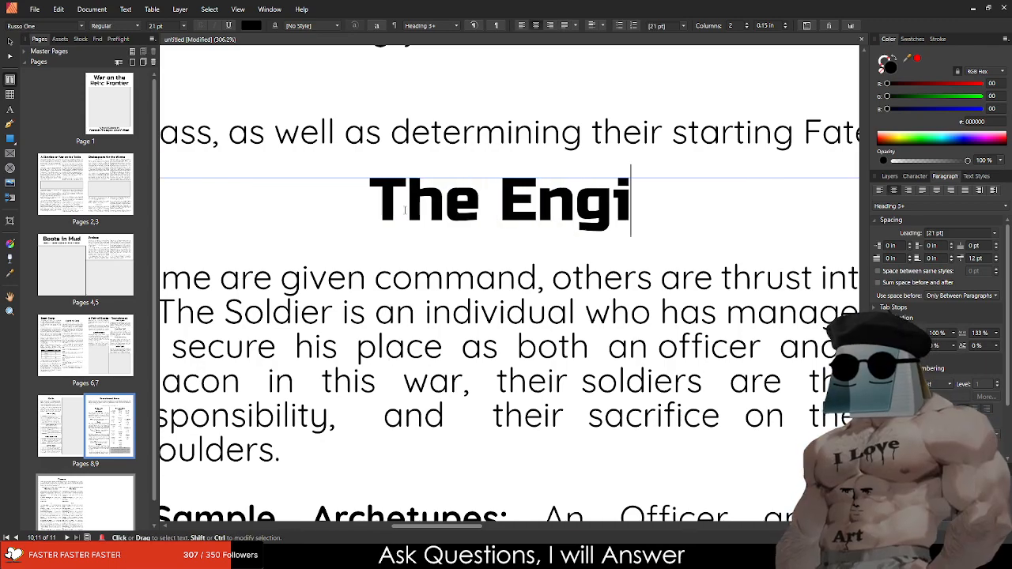
{"action": "type", "text": "neer"}
Step: Replace The Engineer's description with the paragraph running from "The military have always had the first option" to "what the company needs."
{"action": "scroll", "coordinate": [405, 210], "scroll_direction": "down", "scroll_amount": 3}
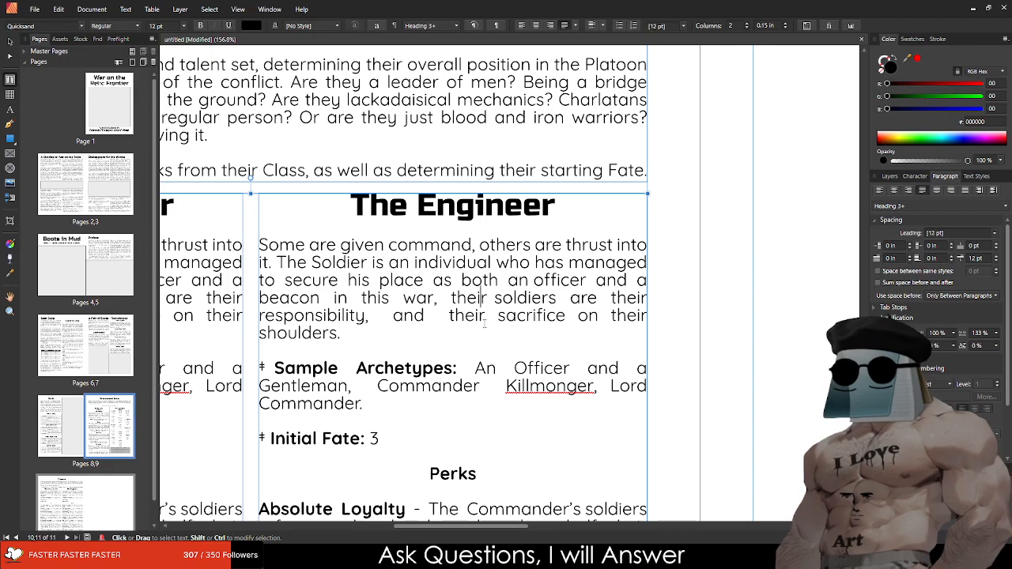
{"action": "left_click_drag", "start_coordinate": [341, 333], "coordinate": [261, 243]}
{"action": "type", "text": "The military have always had the first option of the best and brightest, the Soldier is neither. Drafted and handed a rifle, they have used their extensive natural talent and know-how to fix, patch, and make what the company needs."}
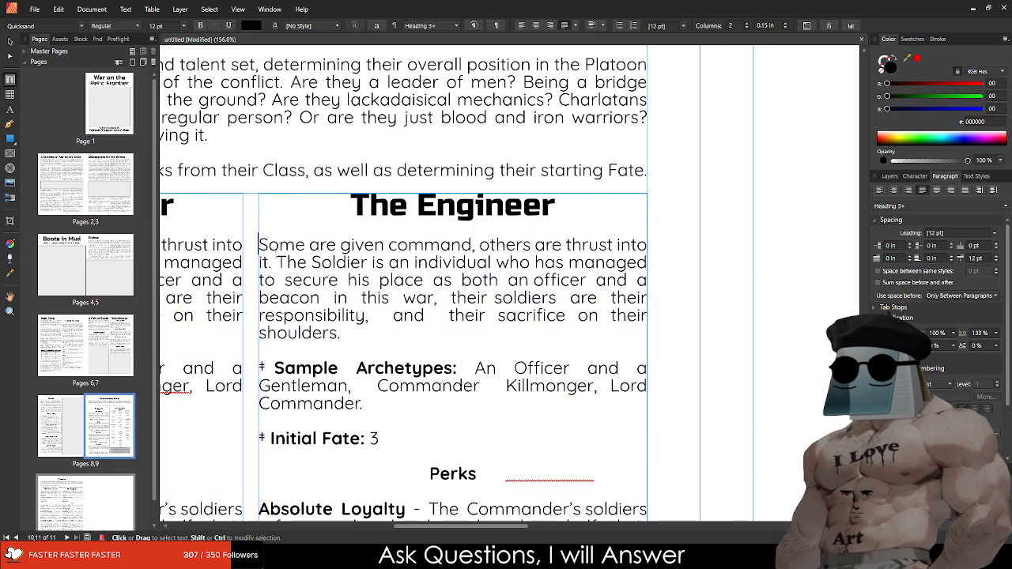
Step: Remove the stray line breaks in The Engineer's description so it forms one continuous paragraph
{"action": "left_click", "coordinate": [623, 246]}
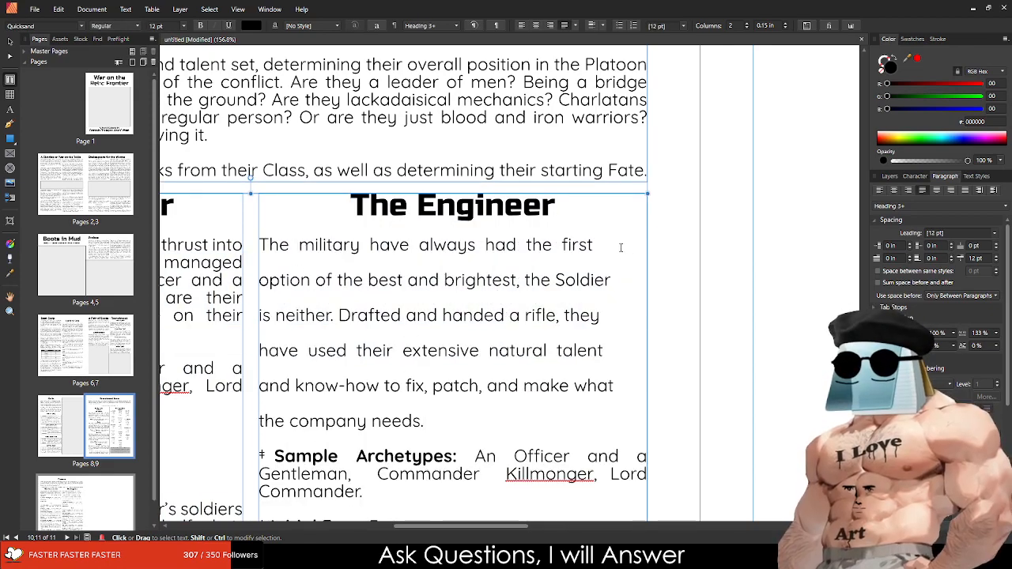
{"action": "key", "text": "Delete"}
{"action": "key", "text": "Down"}
{"action": "key", "text": "Delete"}
{"action": "key", "text": "Down"}
{"action": "key", "text": "Delete"}
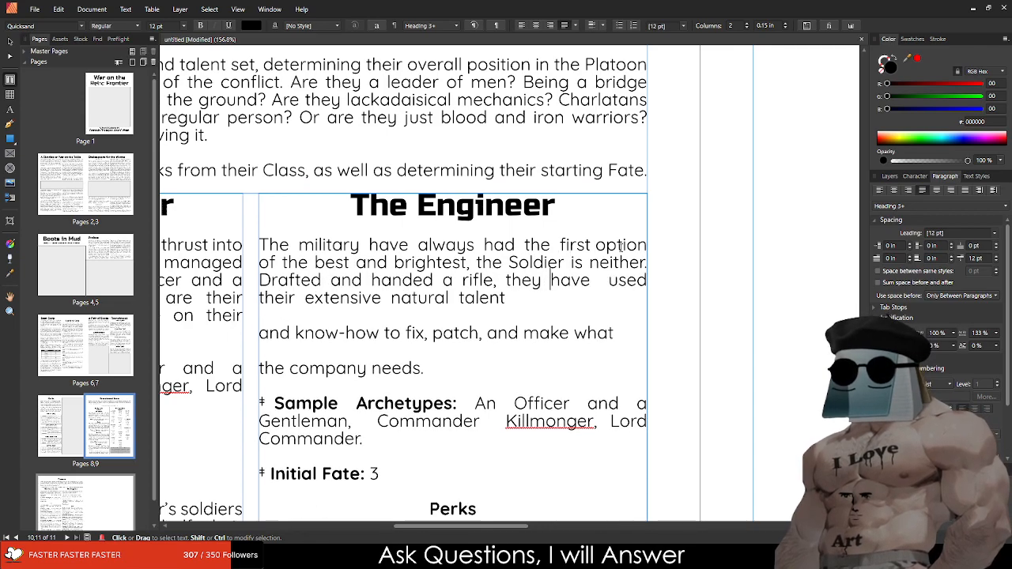
{"action": "key", "text": "Down"}
{"action": "key", "text": "Delete"}
{"action": "key", "text": "Down"}
{"action": "key", "text": "Delete"}
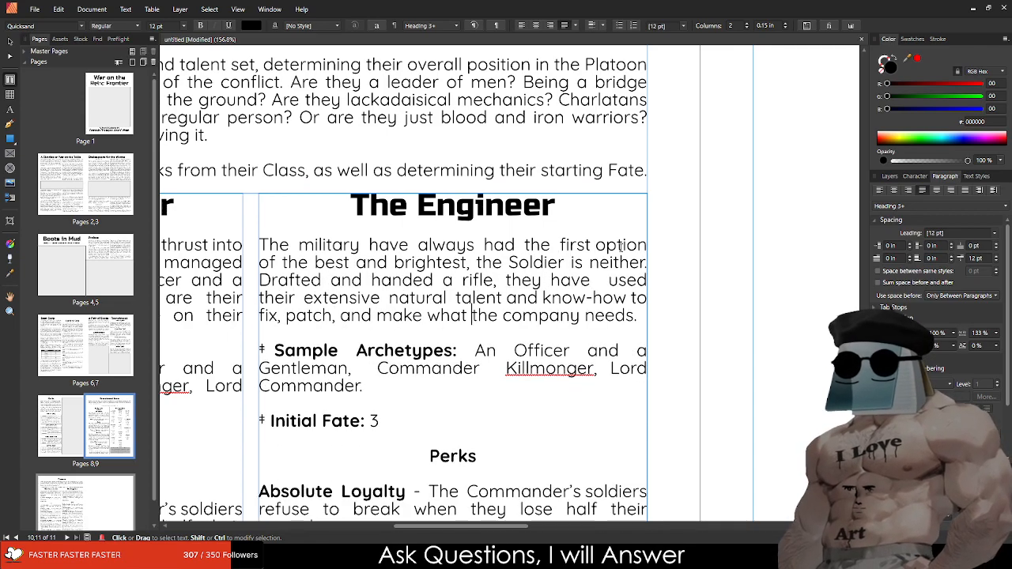
Step: Reword the opening of The Engineer's description to "The military has always had the first pick of the best and brightest"
{"action": "scroll", "coordinate": [622, 246], "scroll_direction": "down", "scroll_amount": 2}
{"action": "scroll", "coordinate": [623, 246], "scroll_direction": "up", "scroll_amount": 3}
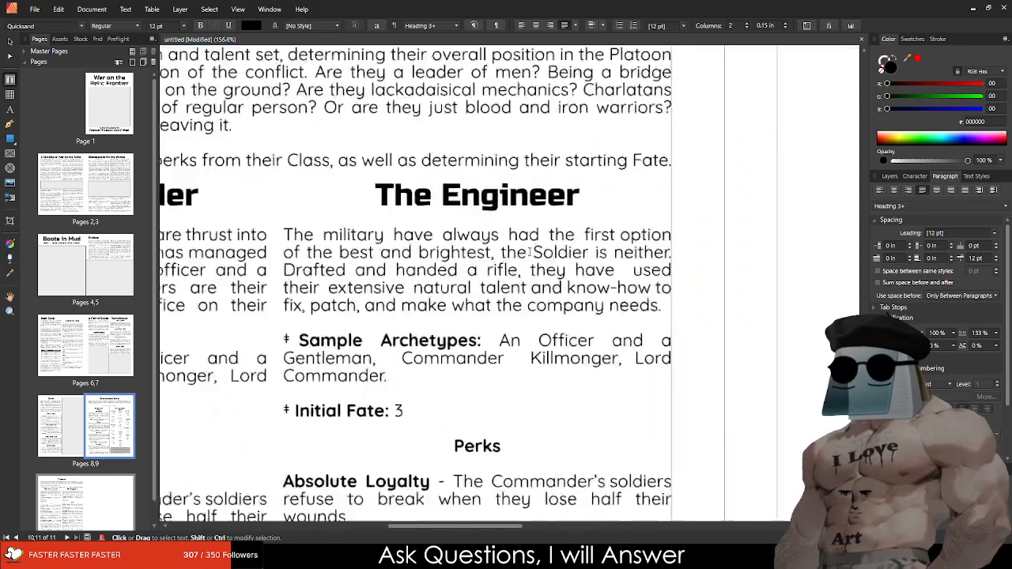
{"action": "left_click_drag", "start_coordinate": [353, 230], "coordinate": [484, 252]}
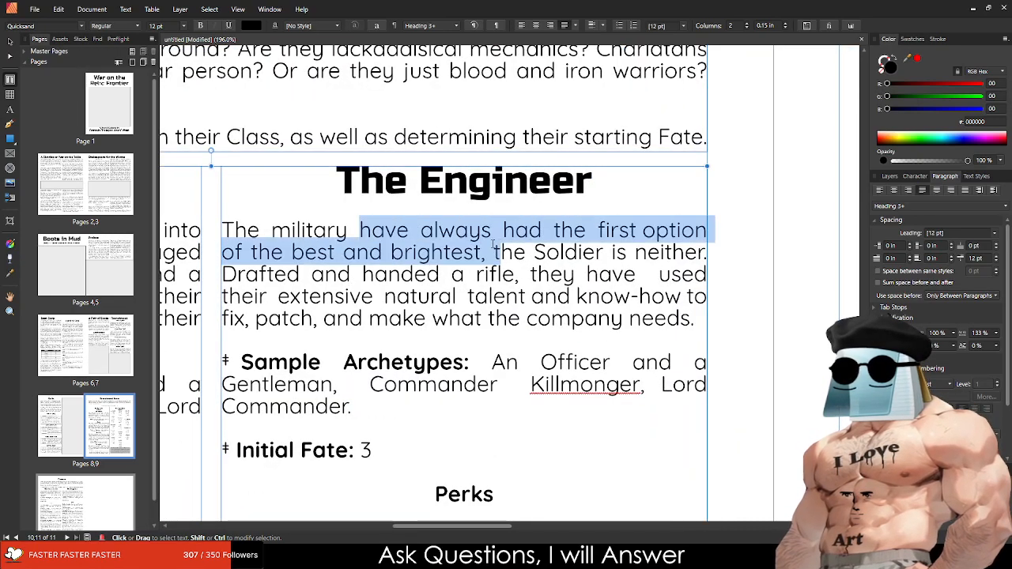
{"action": "left_click", "coordinate": [493, 252]}
{"action": "double_click", "coordinate": [385, 231]}
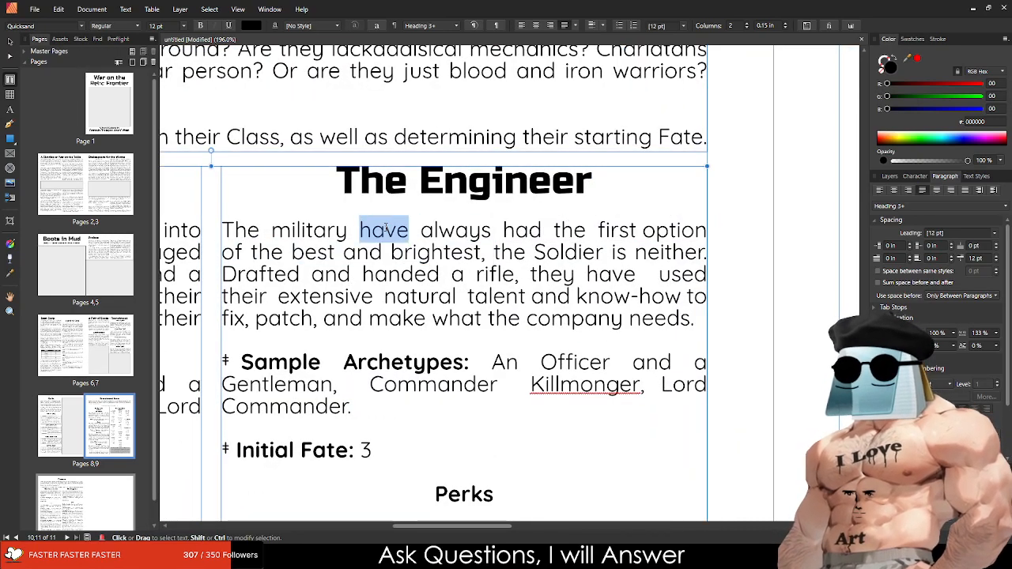
{"action": "type", "text": "has"}
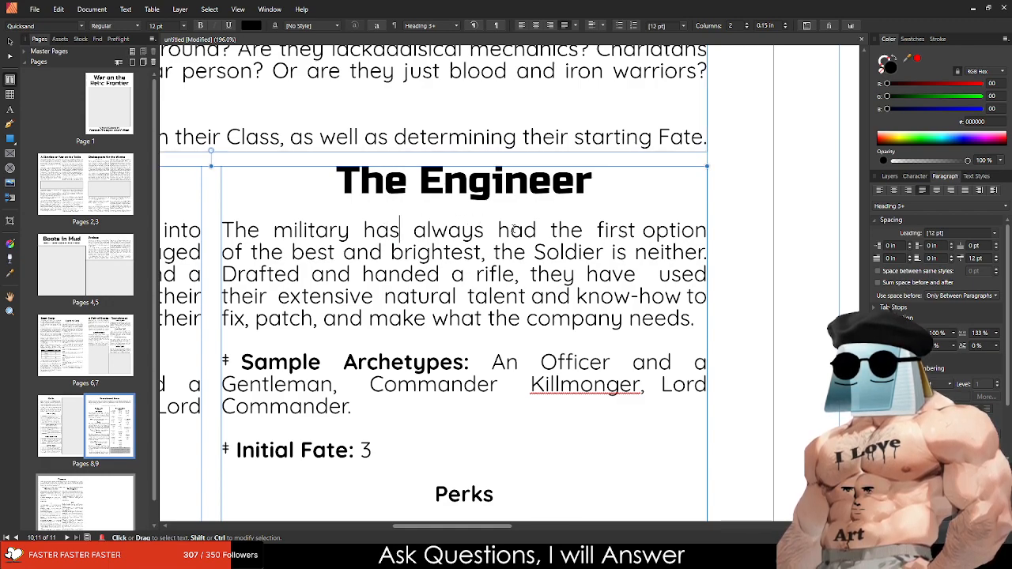
{"action": "double_click", "coordinate": [672, 231]}
{"action": "type", "text": "pick of"}
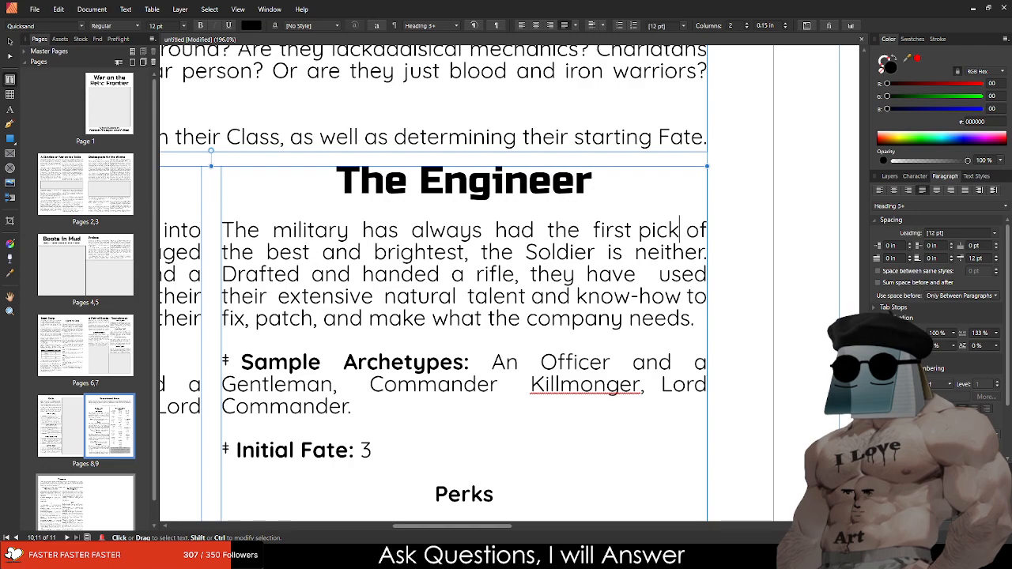
Step: Replace The Engineer's sample archetypes with "Genius Inventor, All-Encompassing Repairman, Imperial Educated Mechanic" and remove the stray line breaks
{"action": "left_click", "coordinate": [493, 407]}
{"action": "left_click", "coordinate": [497, 361], "text": "shift"}
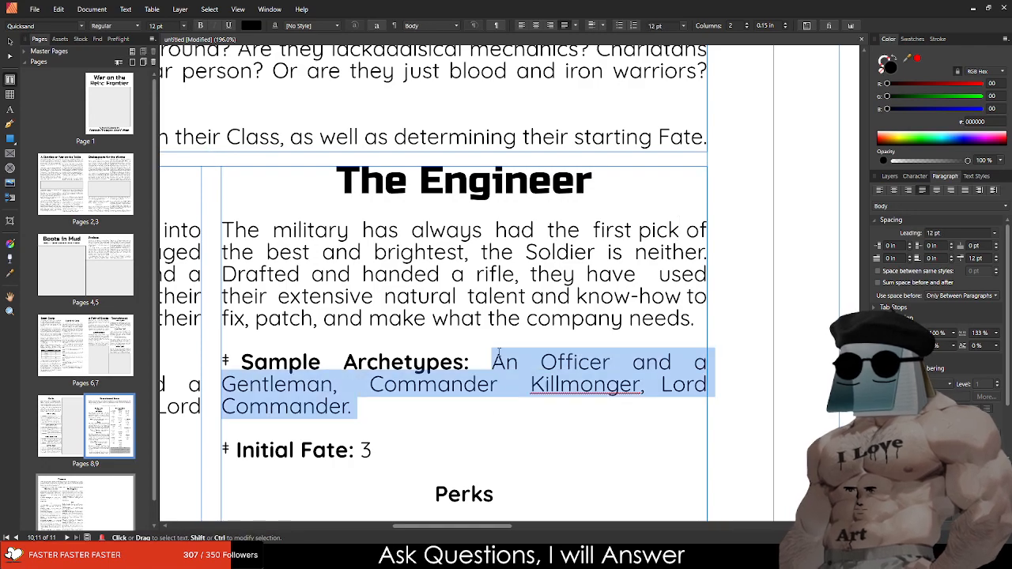
{"action": "type", "text": "Genius Inventor, All-Encompassing Repairman, Imperial Educated Mechanic"}
{"action": "left_click", "coordinate": [642, 356]}
{"action": "key", "text": "Delete"}
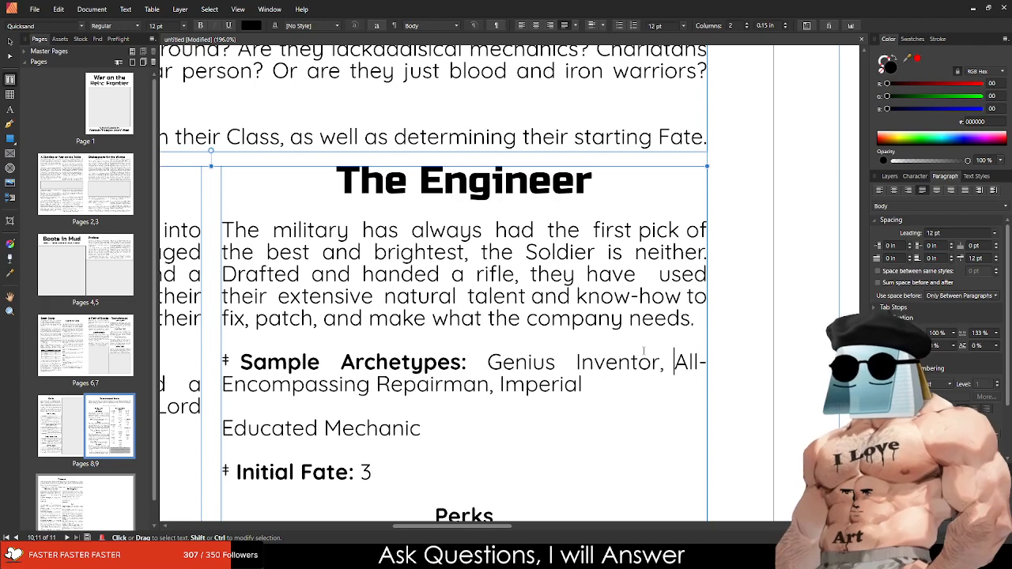
{"action": "key", "text": "Down"}
{"action": "key", "text": "Delete"}
{"action": "key", "text": "Down"}
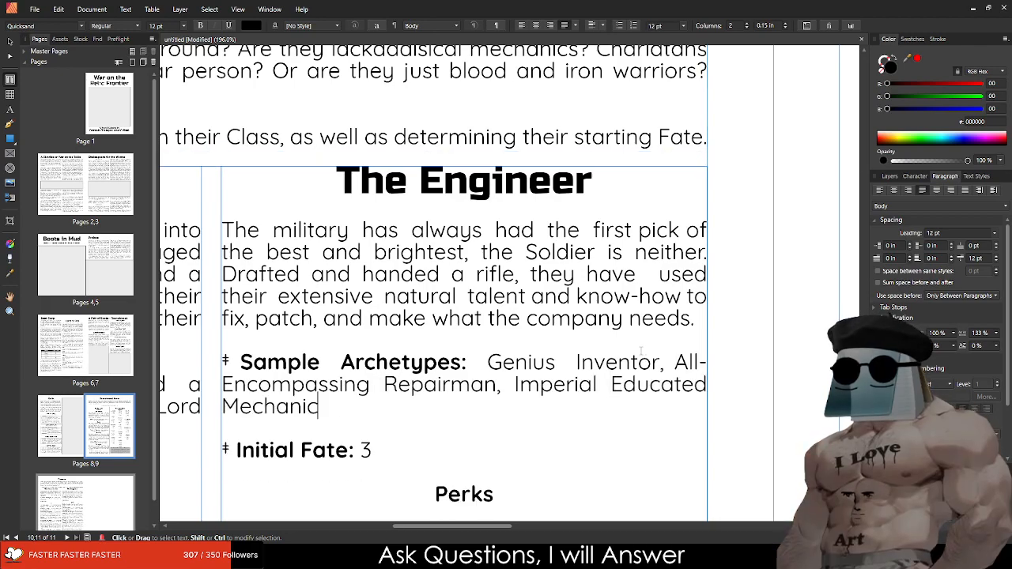
Step: Change "All-Encompassing Repairman" to "Dr. Repairman" in The Engineer's sample archetypes
{"action": "left_click_drag", "start_coordinate": [676, 362], "coordinate": [371, 384]}
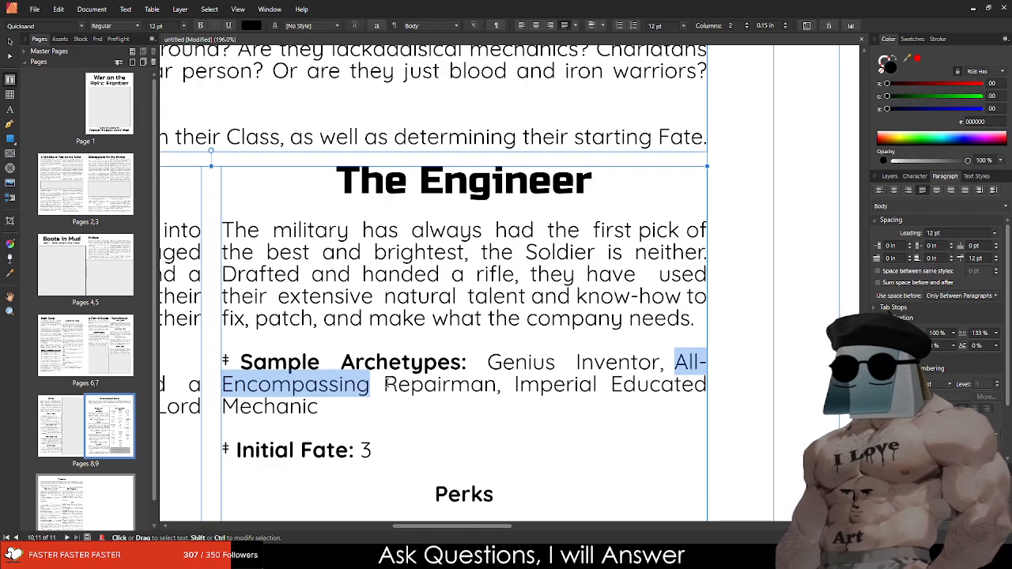
{"action": "type", "text": "Dr."}
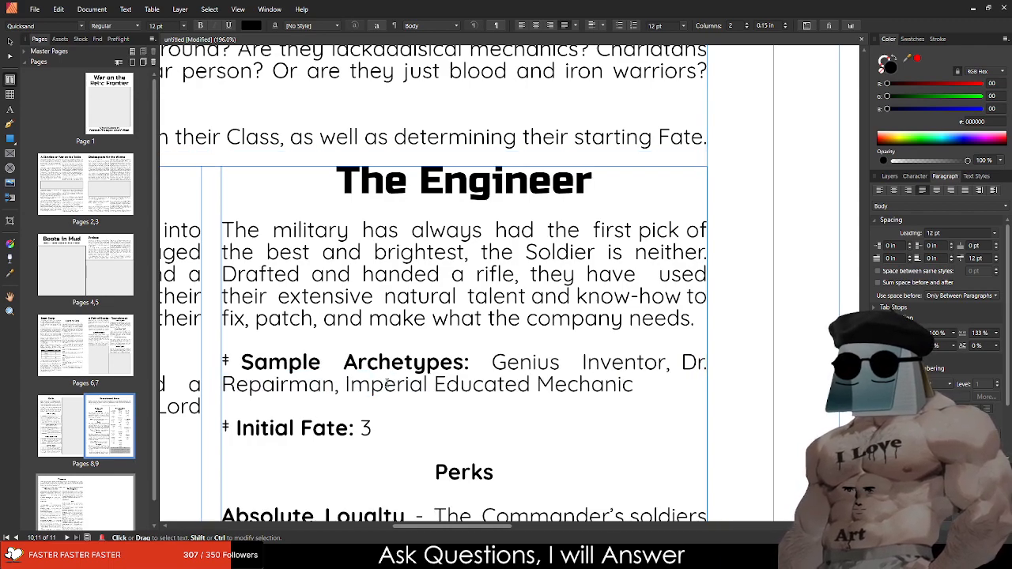
{"action": "key", "text": "Delete"}
{"action": "type", "text": "."}
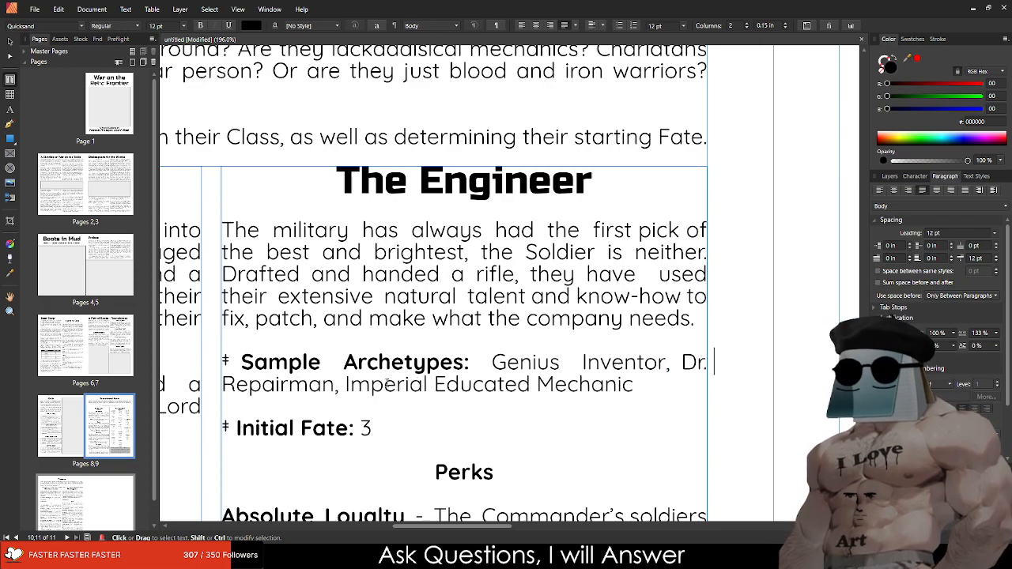
{"action": "scroll", "coordinate": [386, 383], "scroll_direction": "down", "scroll_amount": 5}
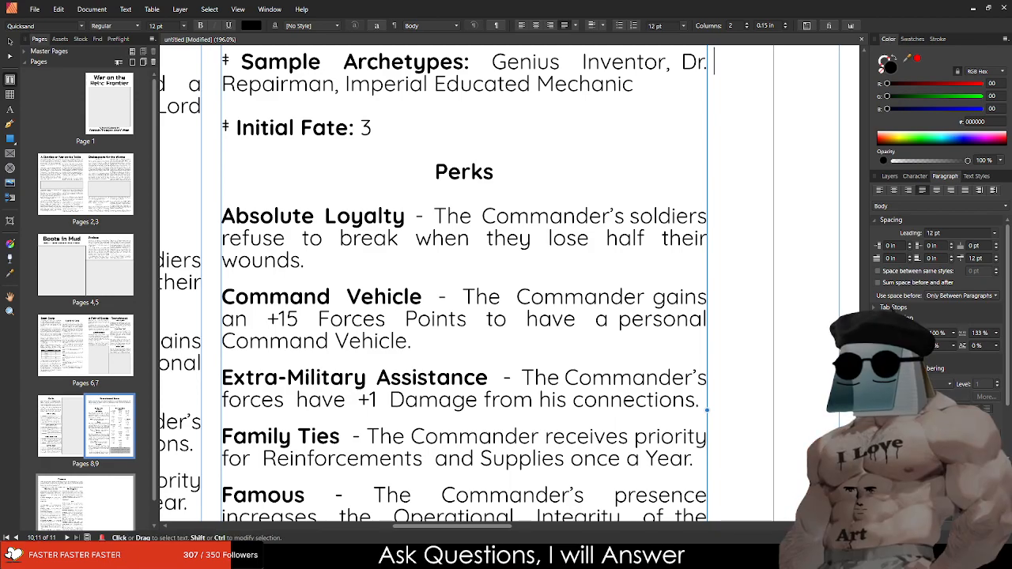
{"action": "scroll", "coordinate": [576, 356], "scroll_direction": "down", "scroll_amount": 5}
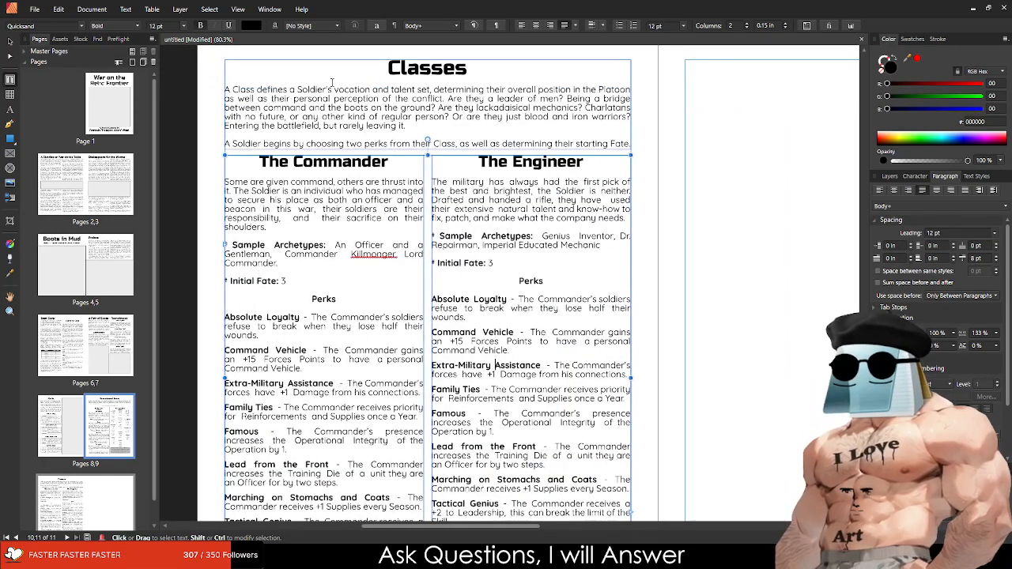
{"action": "triple_click", "coordinate": [335, 106]}
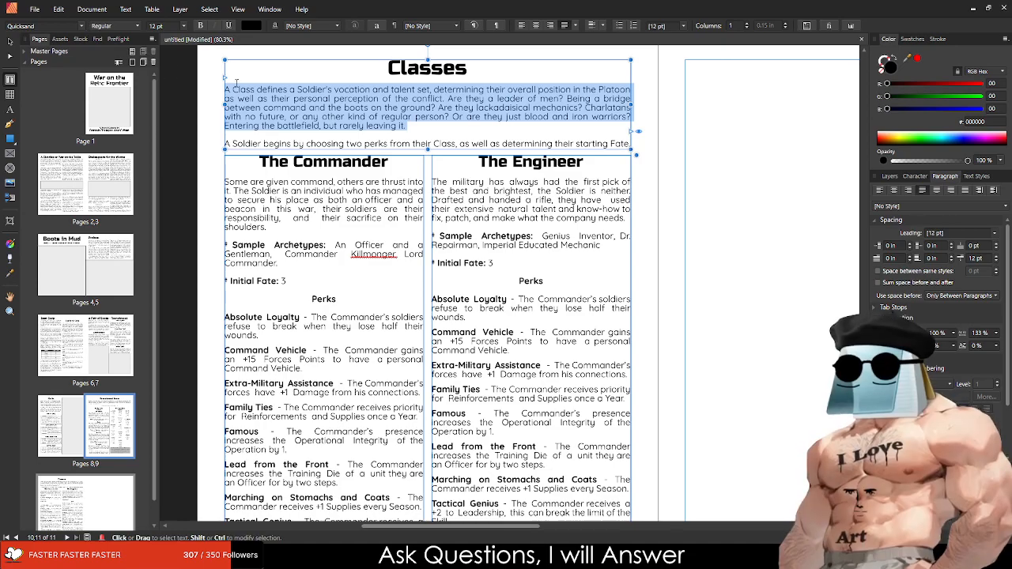
{"action": "left_click", "coordinate": [520, 218]}
{"action": "scroll", "coordinate": [544, 252], "scroll_direction": "down", "scroll_amount": 3}
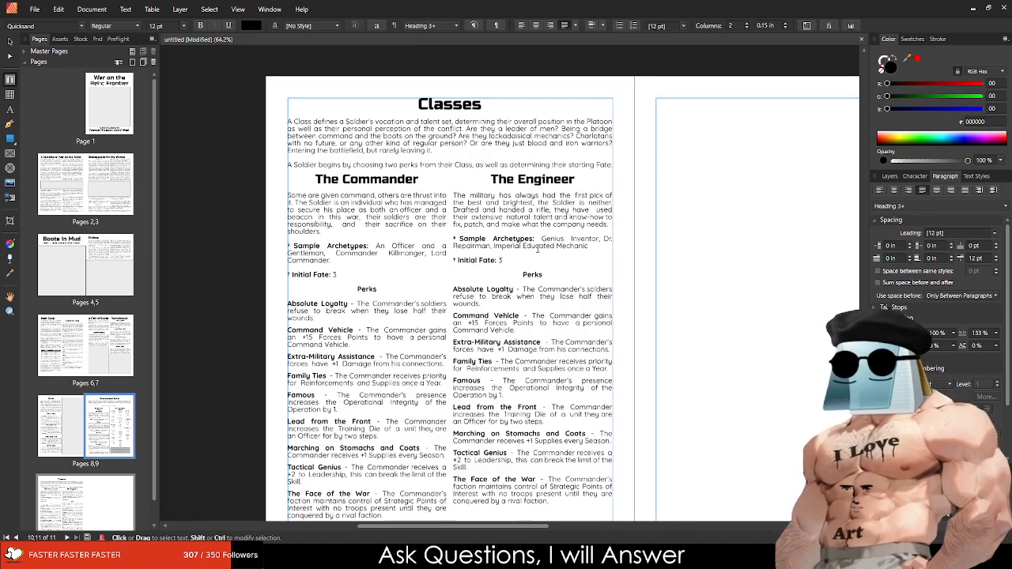
{"action": "scroll", "coordinate": [536, 277], "scroll_direction": "up", "scroll_amount": 3}
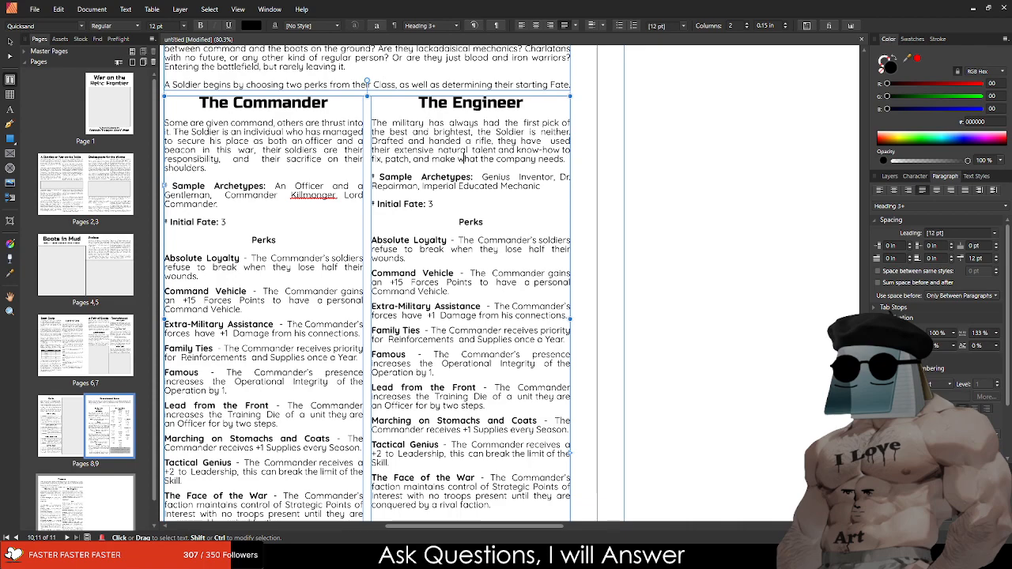
Step: Paste the copied bulleted Engineer perks, including "My Krumpa" and "Tech Savant", into The Engineer's Perks section
{"action": "left_click", "coordinate": [403, 331]}
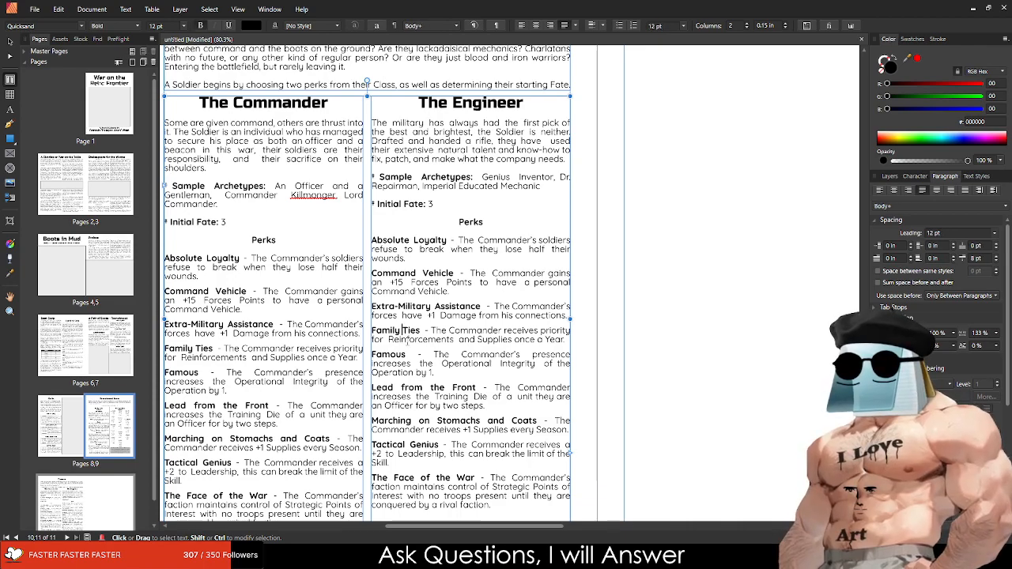
{"action": "scroll", "coordinate": [406, 331], "scroll_direction": "down", "scroll_amount": 3}
{"action": "mouse_move", "coordinate": [495, 412]}
{"action": "left_mouse_down"}
{"action": "mouse_move", "coordinate": [366, 280]}
{"action": "mouse_move", "coordinate": [382, 147]}
{"action": "mouse_move", "coordinate": [503, 410]}
{"action": "left_mouse_up"}
{"action": "left_click", "coordinate": [383, 147]}
{"action": "key", "text": "ctrl+v"}
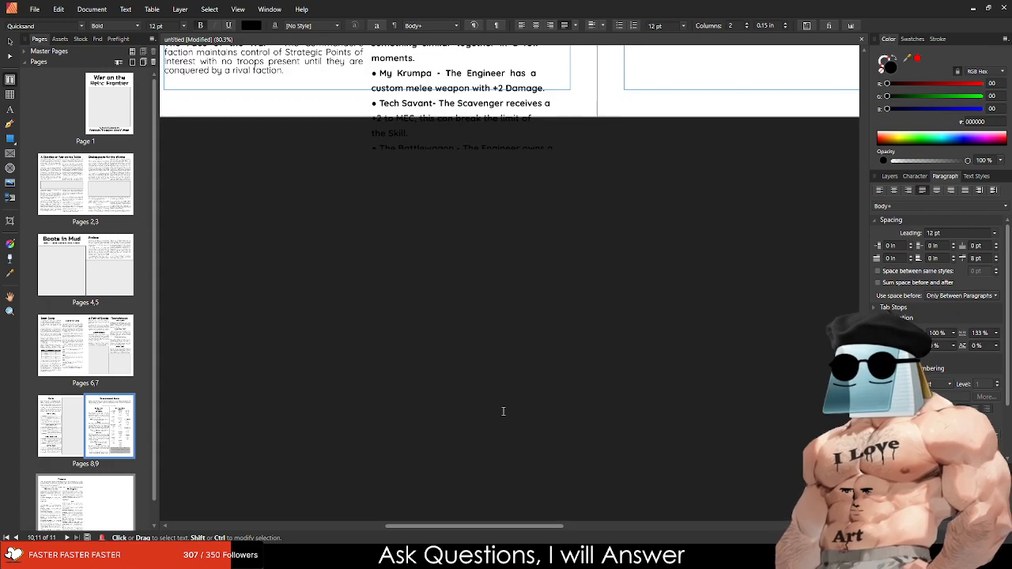
Step: Remove the bold from the DIY Fighter perk's description, keeping its name bold, and join its broken lines into one paragraph
{"action": "scroll", "coordinate": [475, 359], "scroll_direction": "up", "scroll_amount": 2}
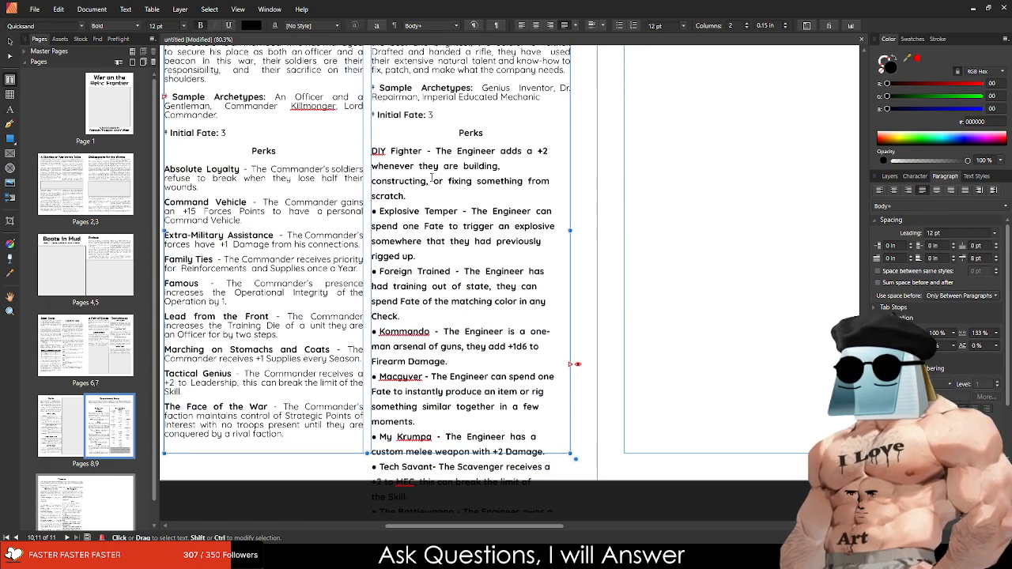
{"action": "scroll", "coordinate": [412, 126], "scroll_direction": "up", "scroll_amount": 4}
{"action": "left_click_drag", "start_coordinate": [365, 234], "coordinate": [408, 121]}
{"action": "key", "text": "ctrl+b"}
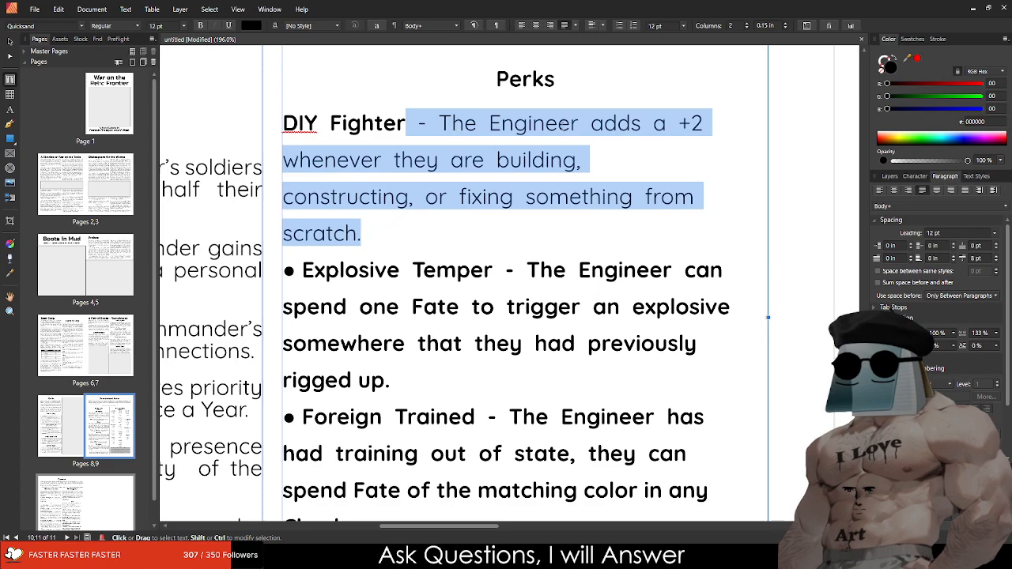
{"action": "left_click", "coordinate": [680, 123]}
{"action": "left_click", "coordinate": [703, 122]}
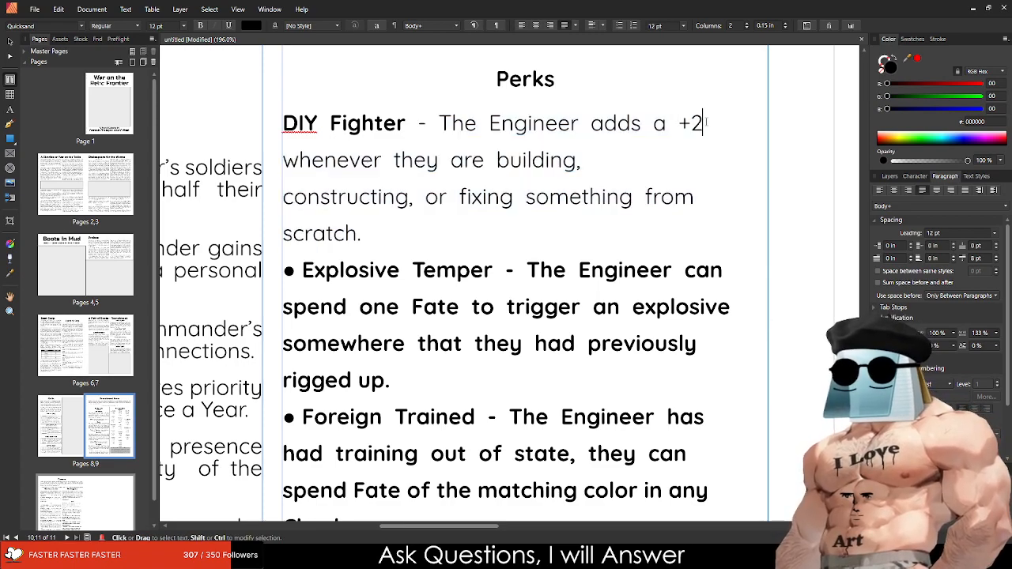
{"action": "key", "text": "Delete"}
{"action": "key", "text": "End"}
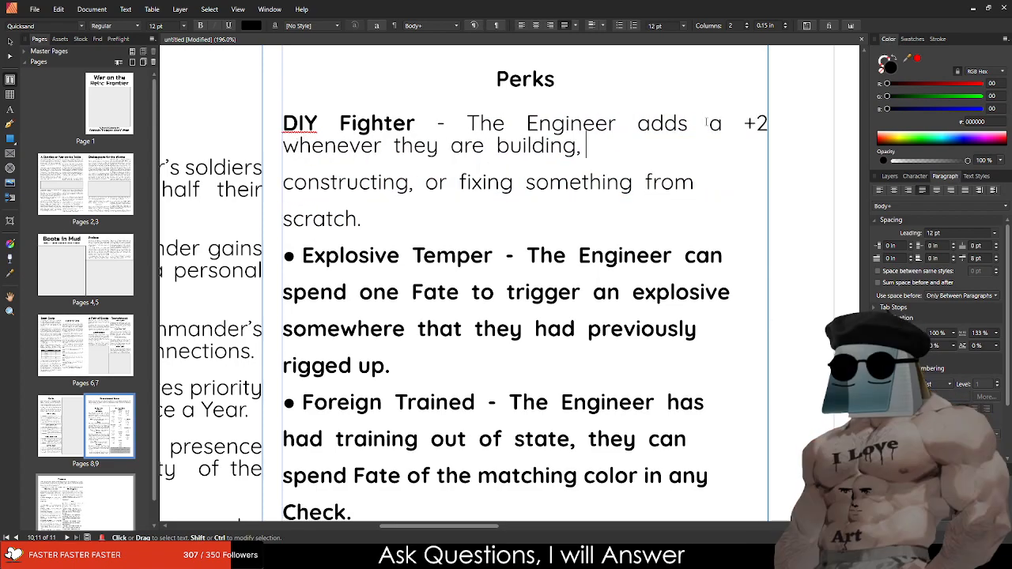
{"action": "key", "text": "Delete"}
{"action": "key", "text": "End"}
{"action": "key", "text": "Delete"}
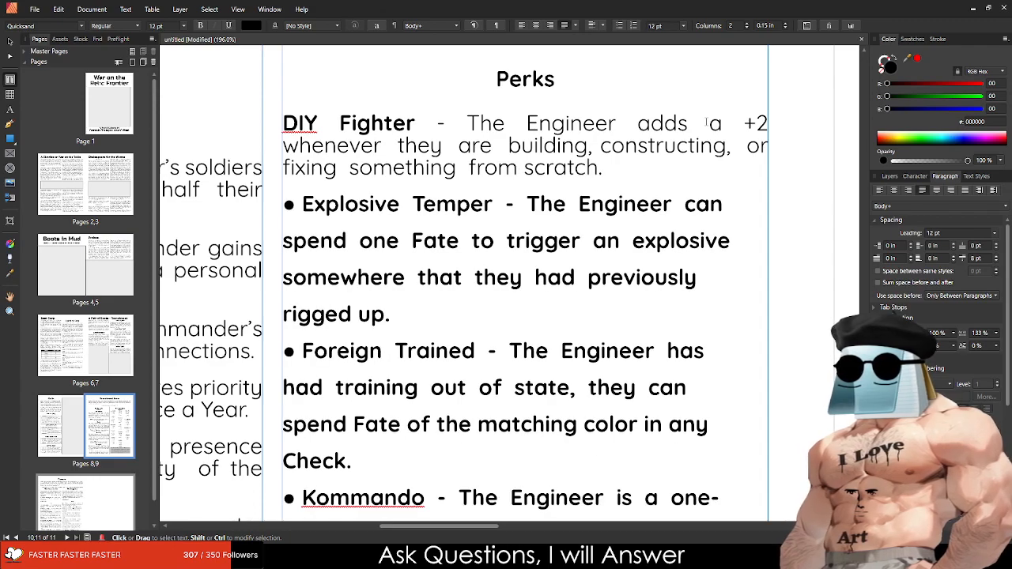
Step: Remove the bold from the Explosive Temper perk's description text and join its broken lines into one paragraph
{"action": "left_click_drag", "start_coordinate": [391, 314], "coordinate": [516, 190]}
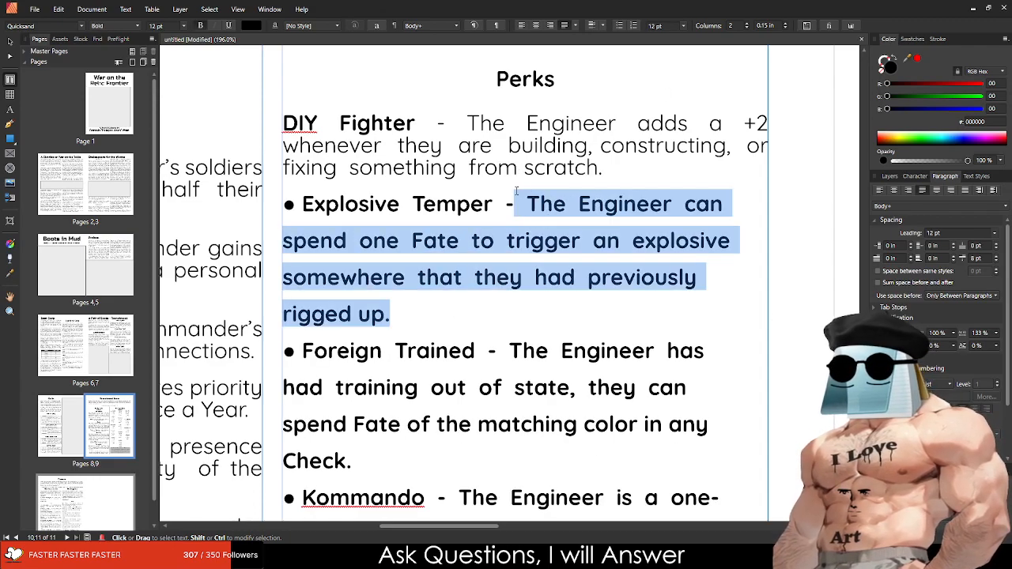
{"action": "key", "text": "ctrl+b"}
{"action": "left_click", "coordinate": [733, 204]}
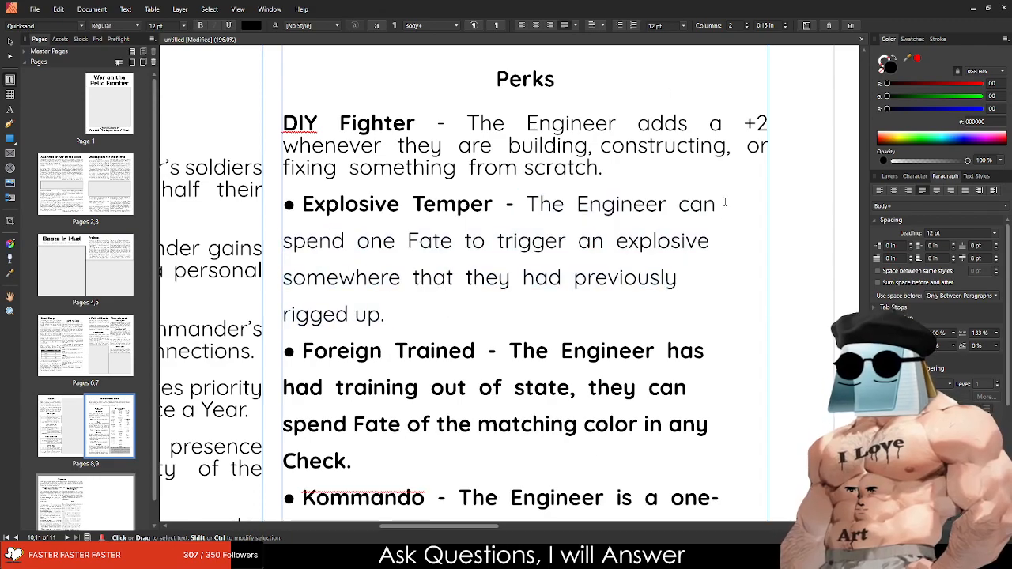
{"action": "key", "text": "Delete"}
{"action": "key", "text": "Down"}
{"action": "key", "text": "BackSpace"}
{"action": "key", "text": "Down"}
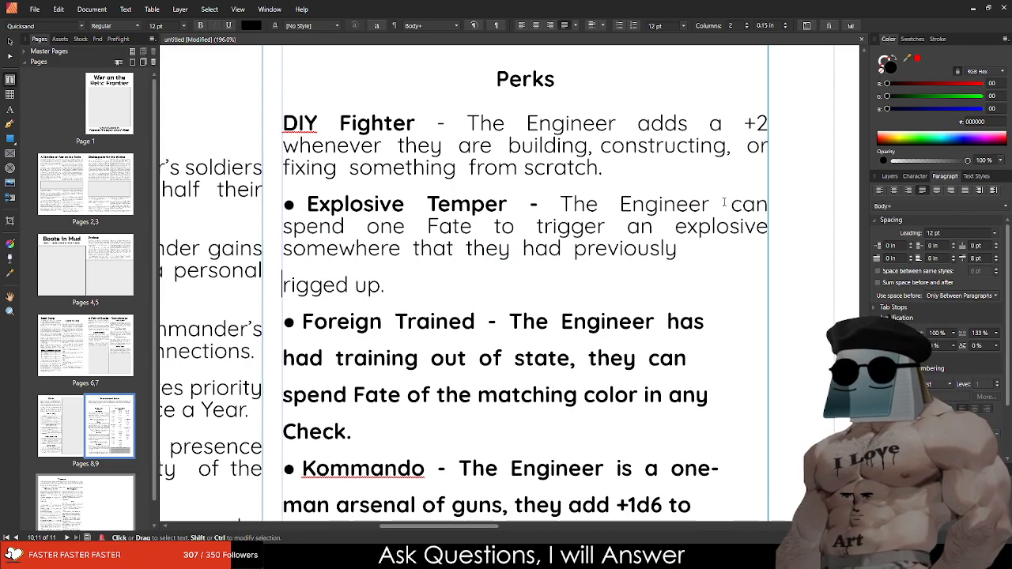
{"action": "key", "text": "BackSpace"}
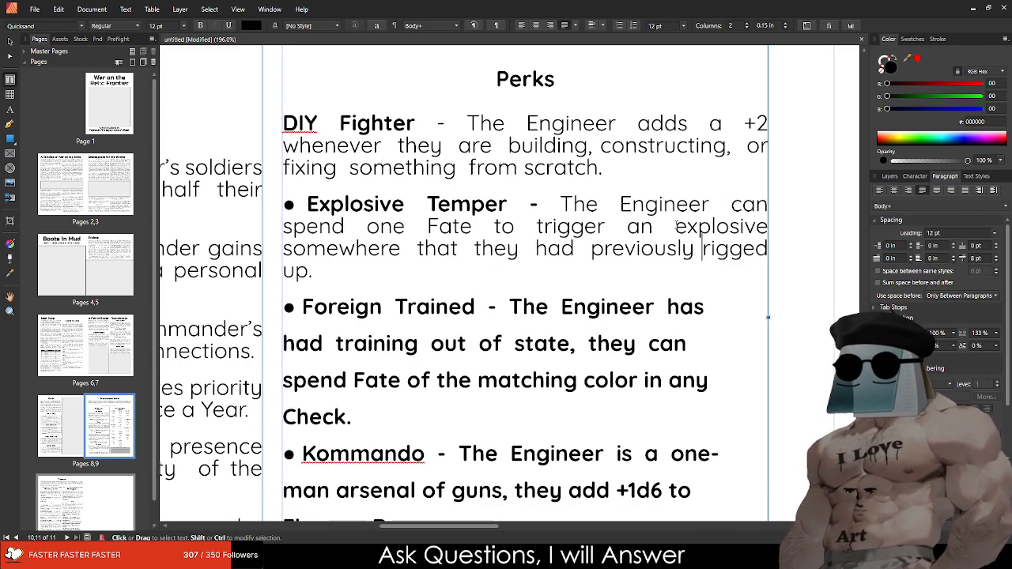
Step: Shorten the end of the Explosive Temper description to "somewhere that they had previously rigged."
{"action": "key", "text": "Down"}
{"action": "left_click_drag", "start_coordinate": [717, 281], "coordinate": [289, 286]}
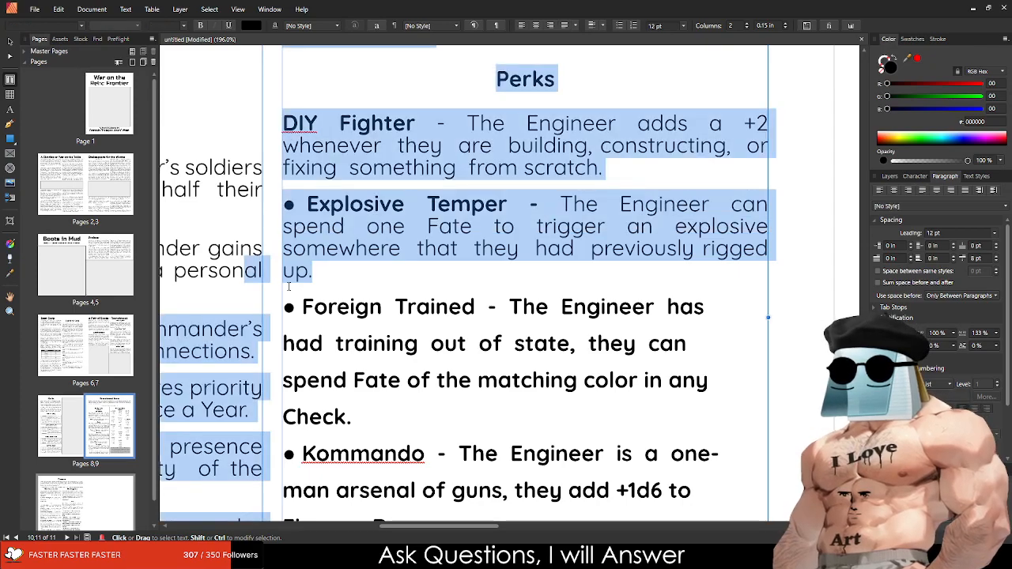
{"action": "key", "text": "Down"}
{"action": "scroll", "coordinate": [427, 234], "scroll_direction": "right", "scroll_amount": 5}
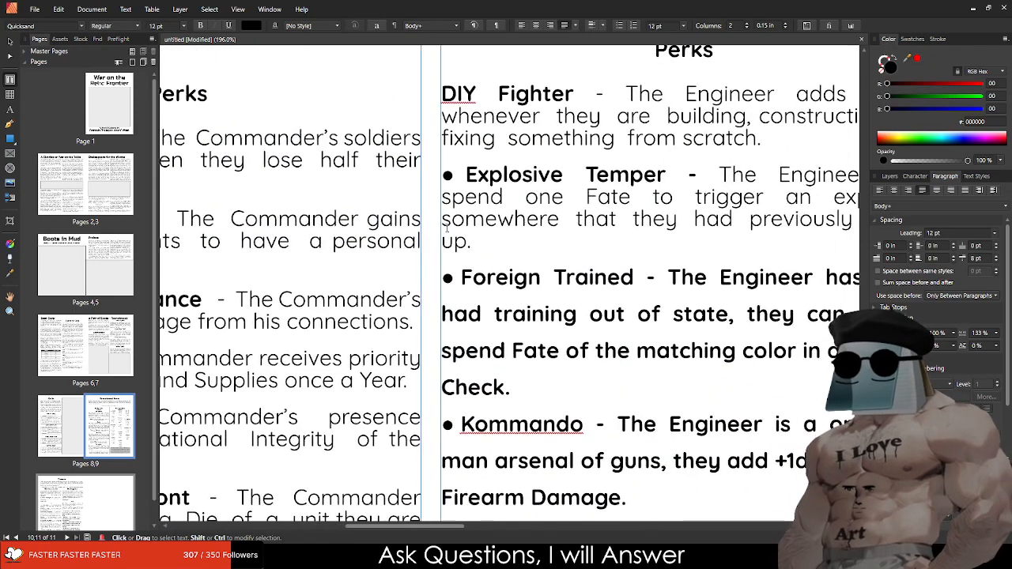
{"action": "left_click", "coordinate": [500, 240]}
{"action": "key", "text": "BackSpace"}
{"action": "key", "text": "BackSpace"}
{"action": "key", "text": "BackSpace"}
{"action": "key", "text": "BackSpace"}
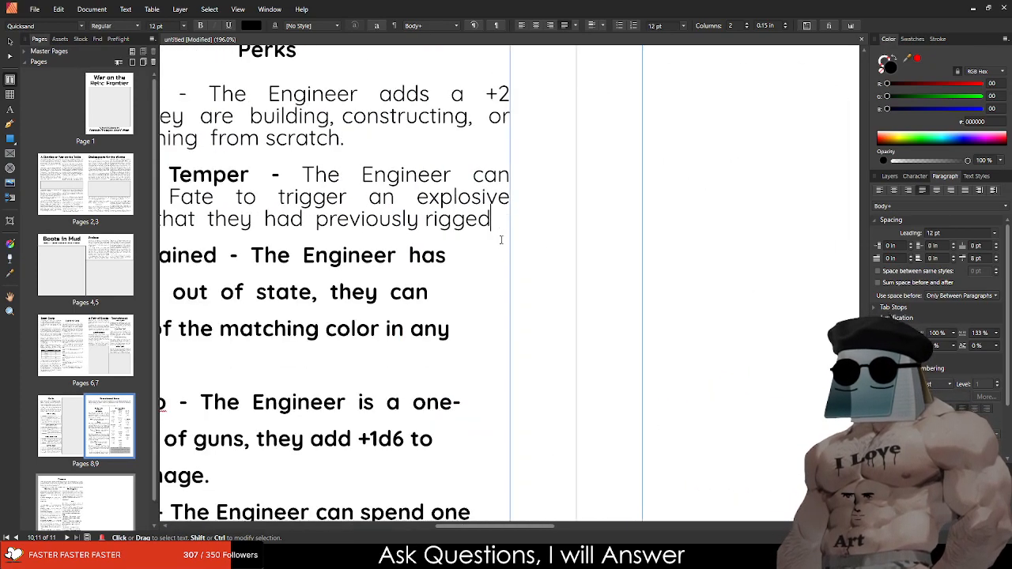
{"action": "type", "text": "."}
{"action": "scroll", "coordinate": [501, 239], "scroll_direction": "left", "scroll_amount": 5}
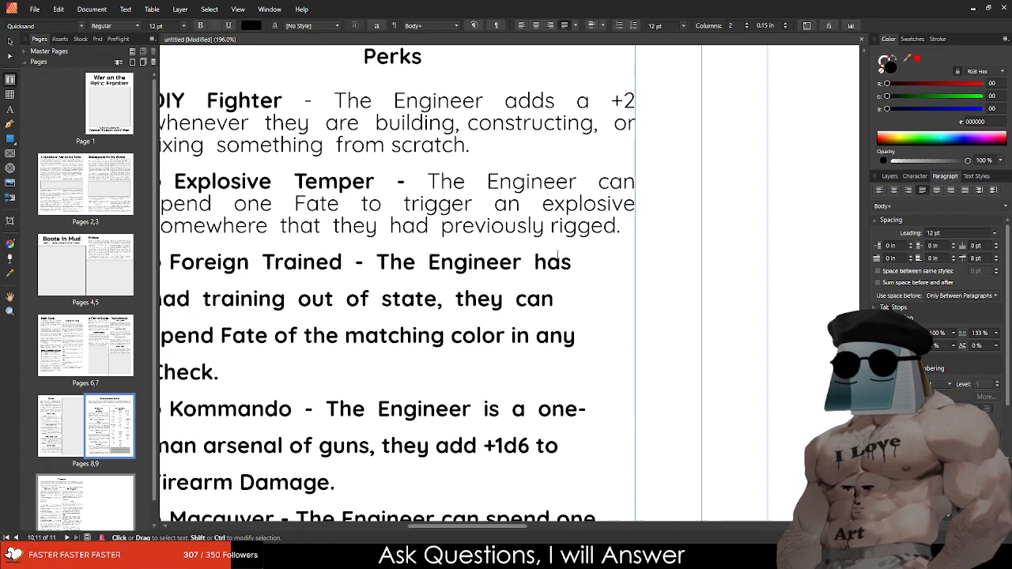
Step: Join the Foreign Trained perk's broken lines into one paragraph and remove the bold from everything after its name
{"action": "left_click", "coordinate": [651, 247]}
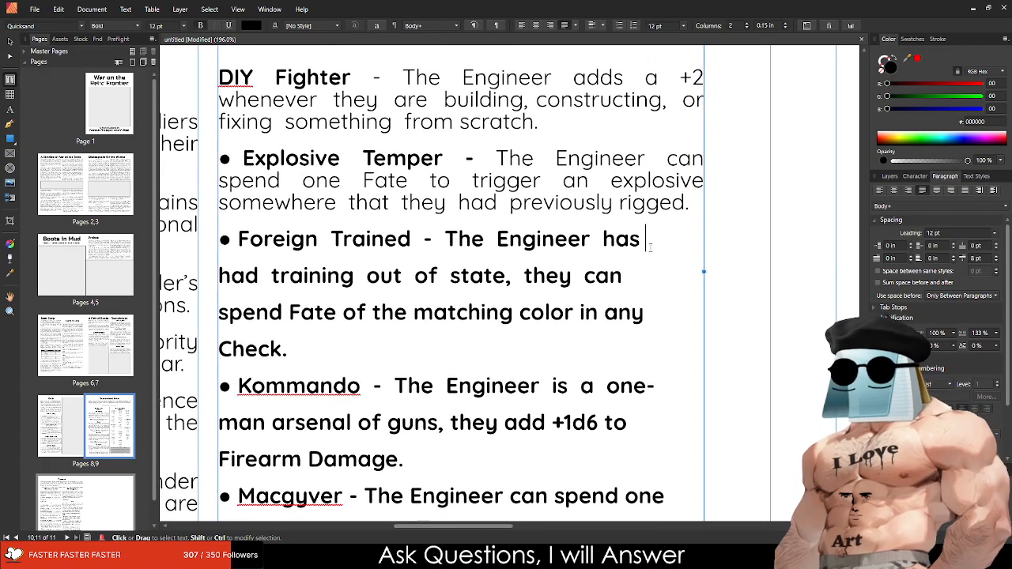
{"action": "key", "text": "Delete"}
{"action": "key", "text": "Down"}
{"action": "key", "text": "Delete"}
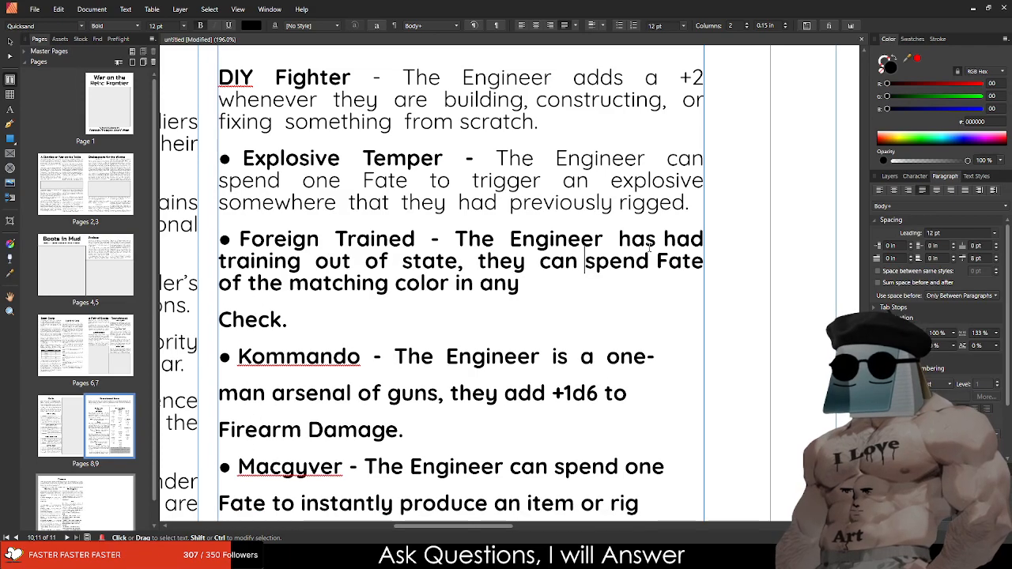
{"action": "key", "text": "Delete"}
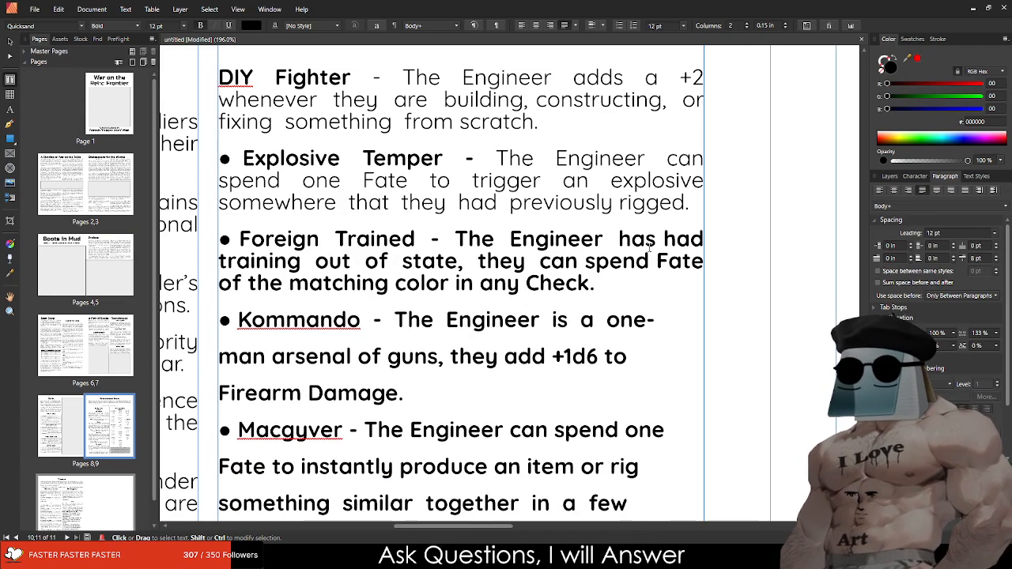
{"action": "type", "text": "b"}
{"action": "key", "text": "BackSpace"}
{"action": "left_click_drag", "start_coordinate": [595, 284], "coordinate": [423, 241]}
{"action": "key", "text": "ctrl+b"}
Step: Remove the bold from the hyphen after the Explosive Temper perk's name
{"action": "left_click_drag", "start_coordinate": [484, 162], "coordinate": [454, 164]}
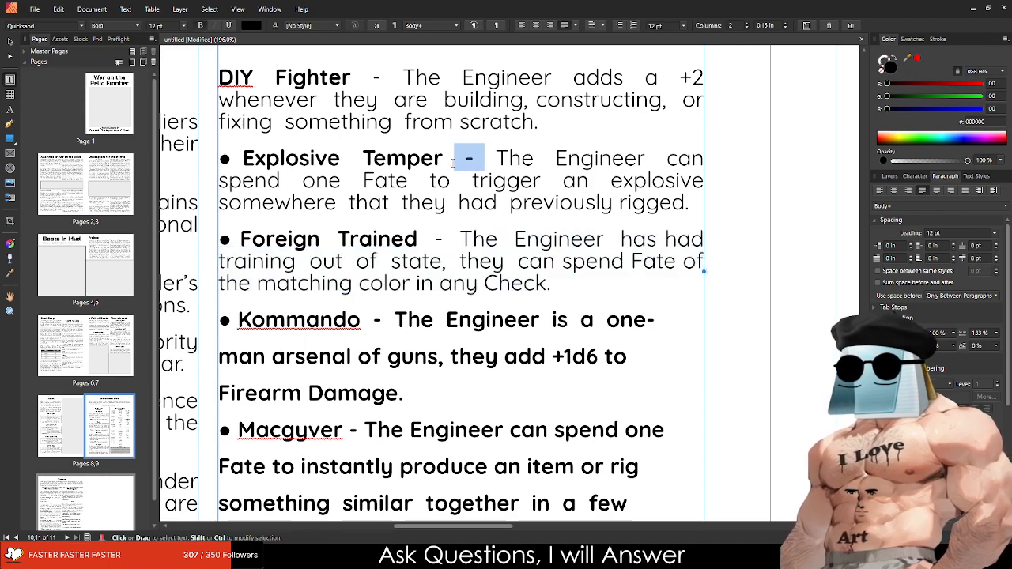
{"action": "left_click", "coordinate": [363, 162]}
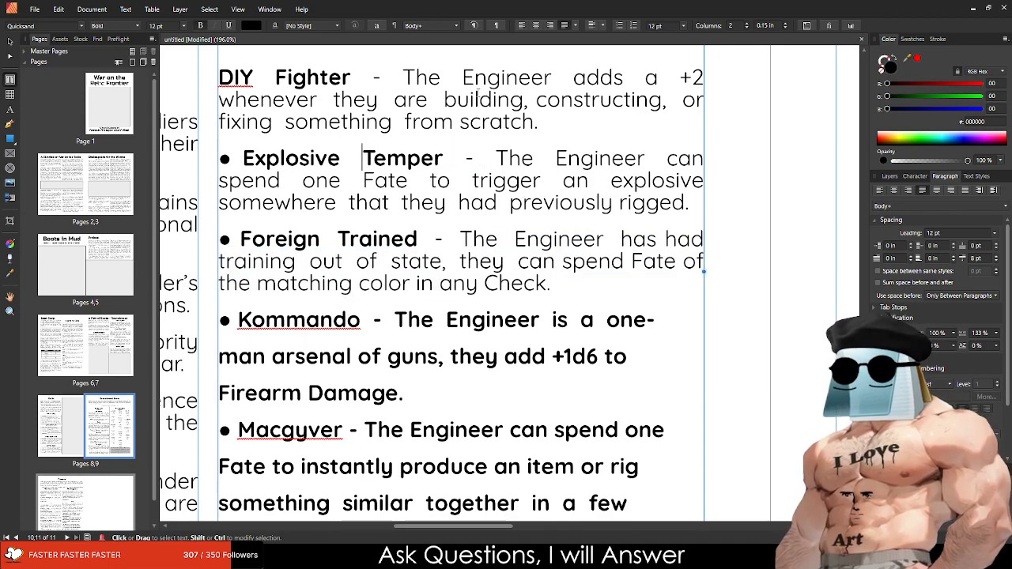
{"action": "left_click_drag", "start_coordinate": [430, 80], "coordinate": [548, 126]}
{"action": "left_click", "coordinate": [550, 133]}
Step: Join the Kommando perk's broken lines into one paragraph and remove the bold from everything after its name
{"action": "left_click", "coordinate": [462, 390]}
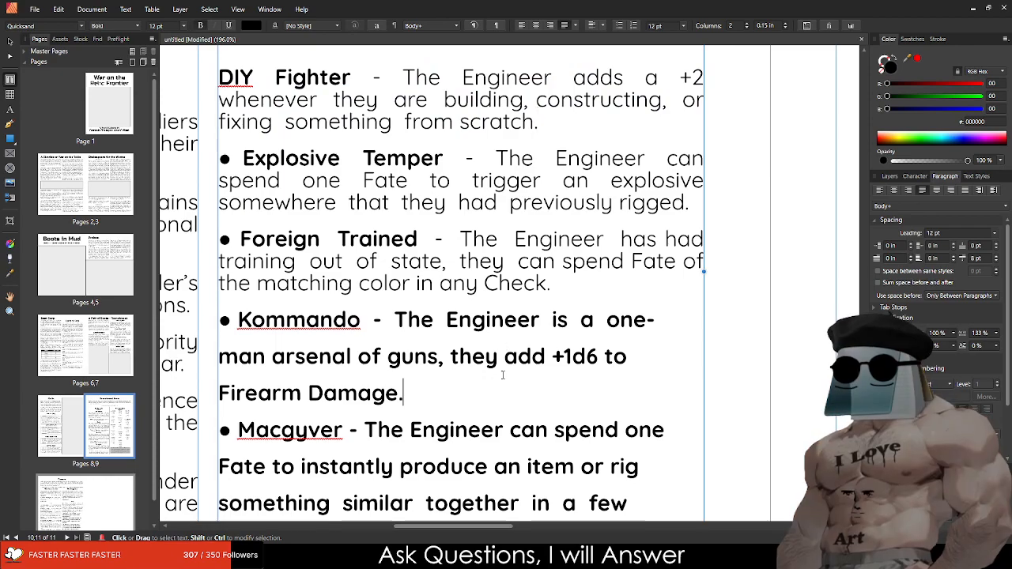
{"action": "left_click", "coordinate": [656, 320]}
{"action": "key", "text": "Delete"}
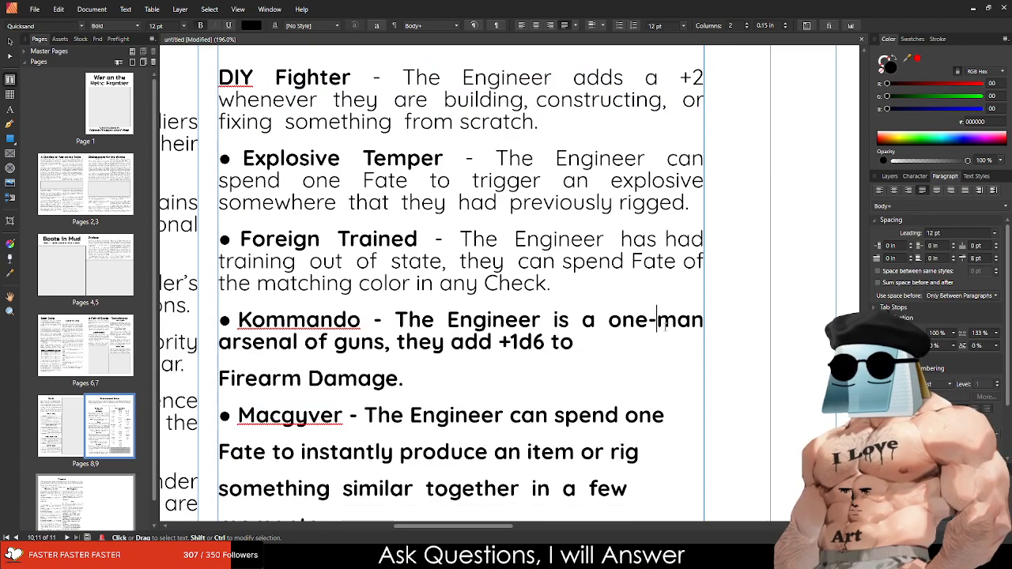
{"action": "key", "text": "Down"}
{"action": "key", "text": "Delete"}
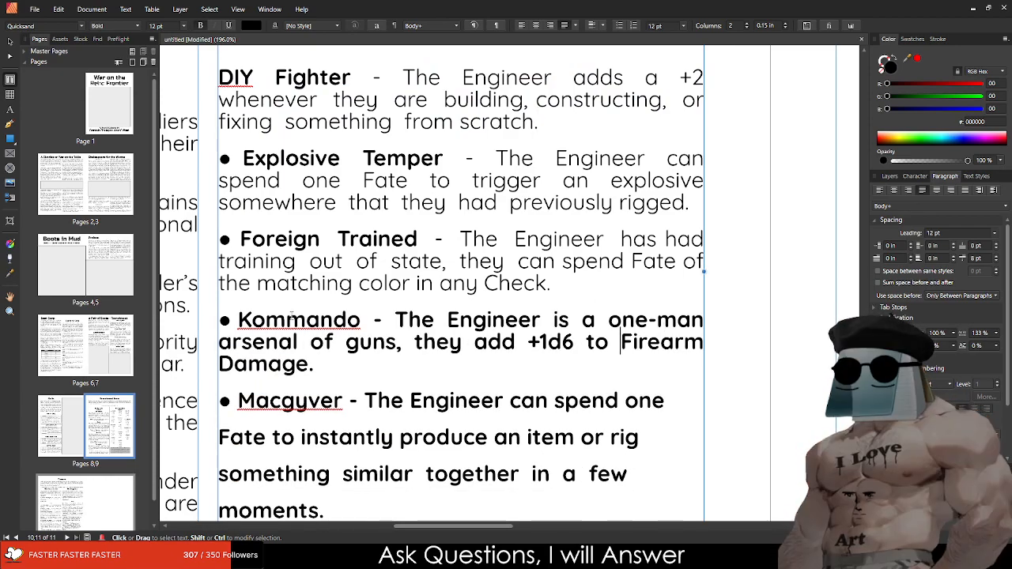
{"action": "left_click_drag", "start_coordinate": [316, 364], "coordinate": [367, 320]}
{"action": "key", "text": "ctrl+b"}
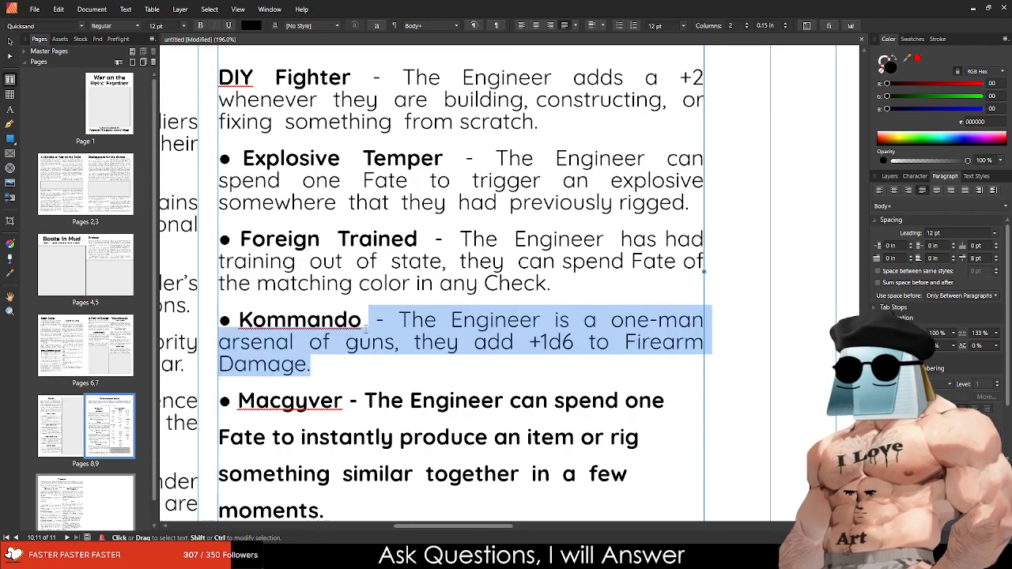
{"action": "left_click", "coordinate": [369, 341]}
Step: Join the Macgyver perk's broken lines into one paragraph and remove the bold from everything after its name
{"action": "scroll", "coordinate": [317, 355], "scroll_direction": "down", "scroll_amount": 2}
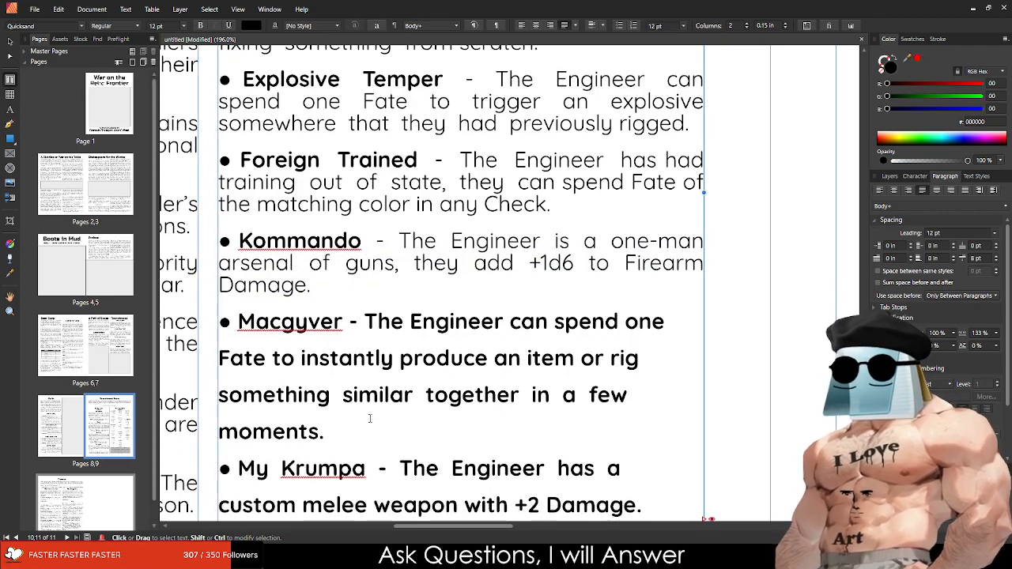
{"action": "left_click", "coordinate": [664, 330]}
{"action": "key", "text": "Delete"}
{"action": "key", "text": "Down"}
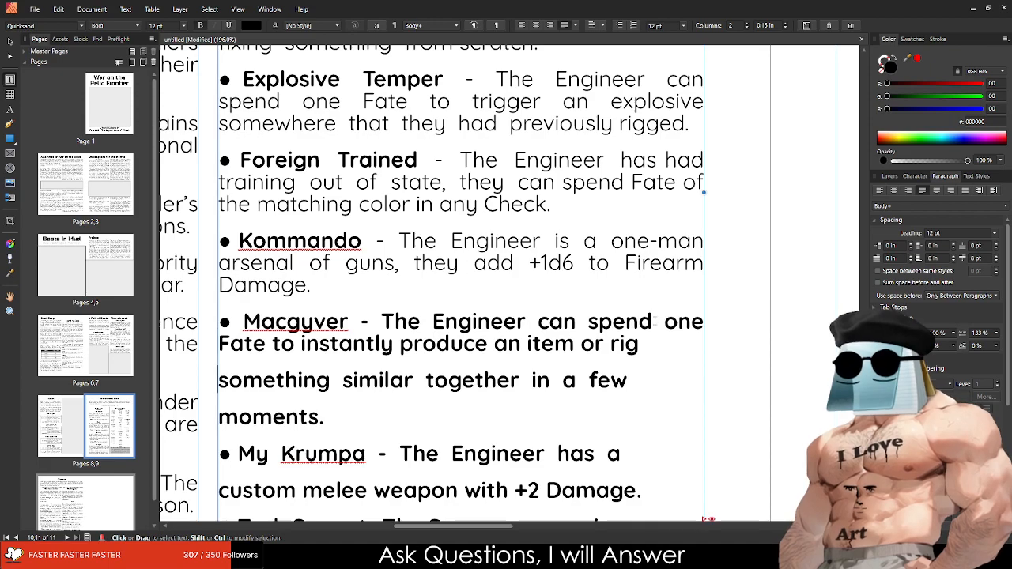
{"action": "key", "text": "BackSpace"}
{"action": "key", "text": "Down"}
{"action": "key", "text": "BackSpace"}
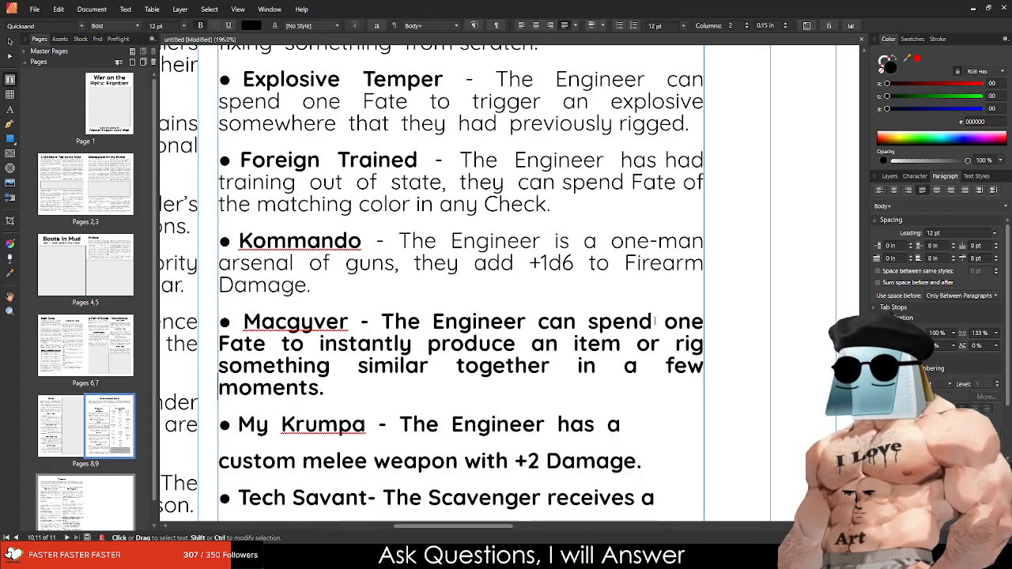
{"action": "left_click_drag", "start_coordinate": [331, 387], "coordinate": [353, 322]}
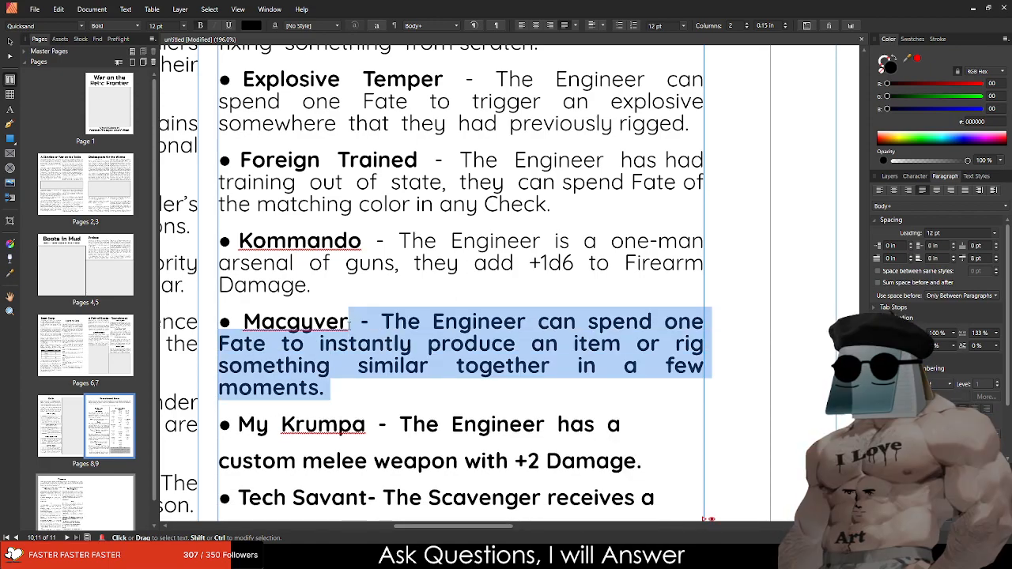
{"action": "key", "text": "ctrl+b"}
{"action": "left_click", "coordinate": [353, 322]}
Step: Join the My Krumpa perk's two lines into one paragraph and remove the bold from everything after its name
{"action": "scroll", "coordinate": [354, 322], "scroll_direction": "down", "scroll_amount": 2}
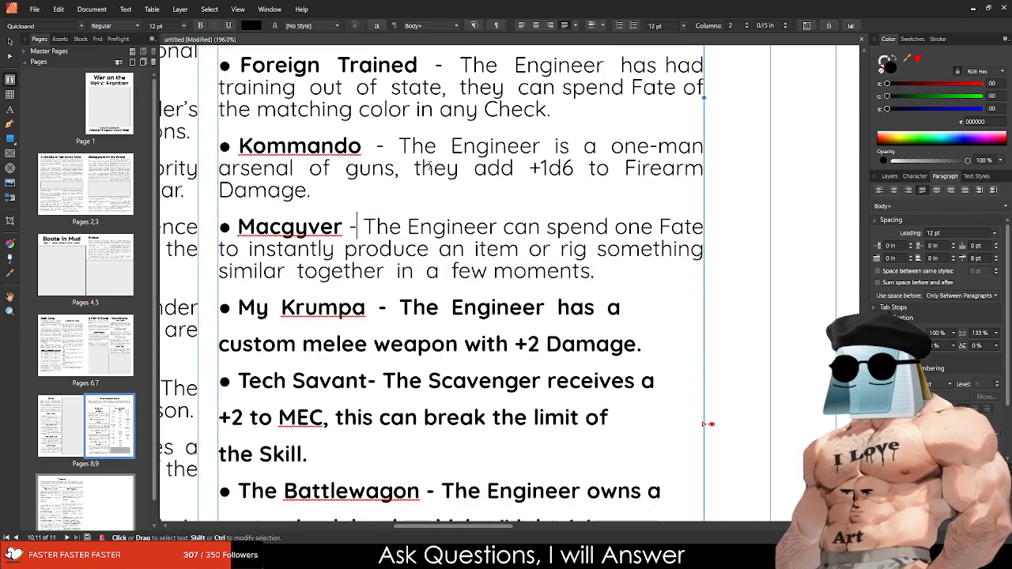
{"action": "scroll", "coordinate": [483, 286], "scroll_direction": "down", "scroll_amount": 1}
{"action": "left_click", "coordinate": [641, 255]}
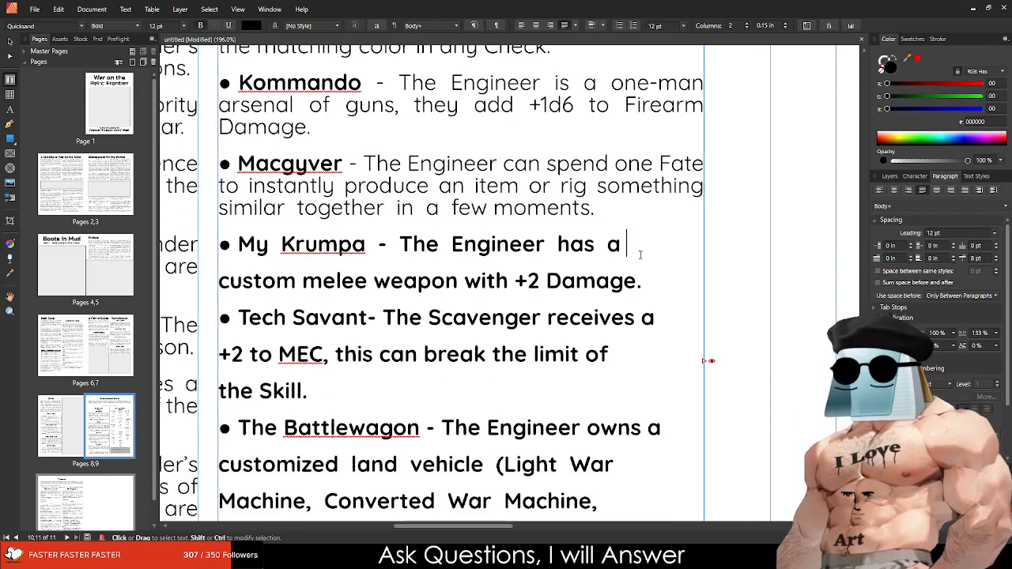
{"action": "key", "text": "Delete"}
{"action": "key", "text": "End"}
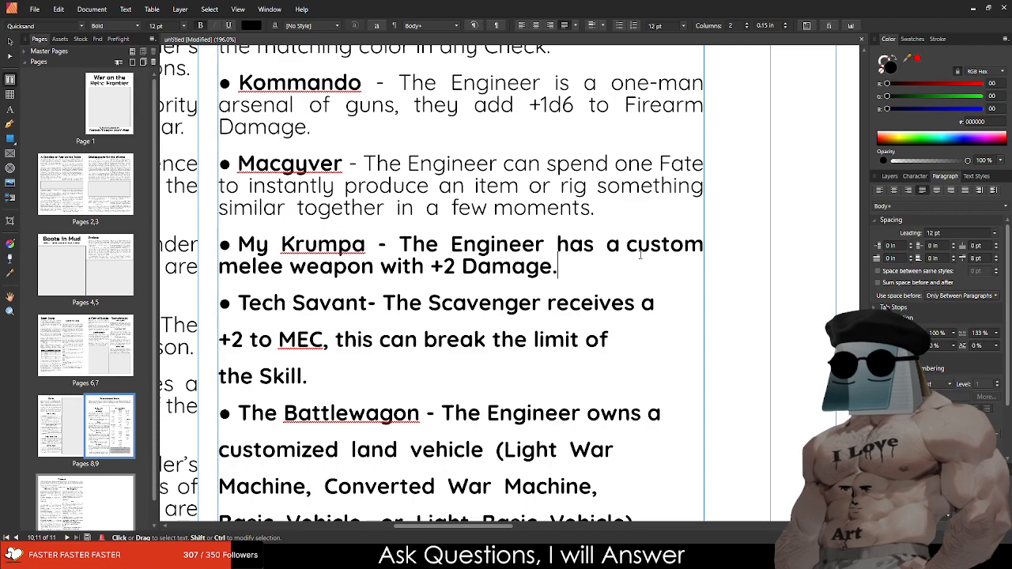
{"action": "left_click_drag", "start_coordinate": [552, 269], "coordinate": [381, 245]}
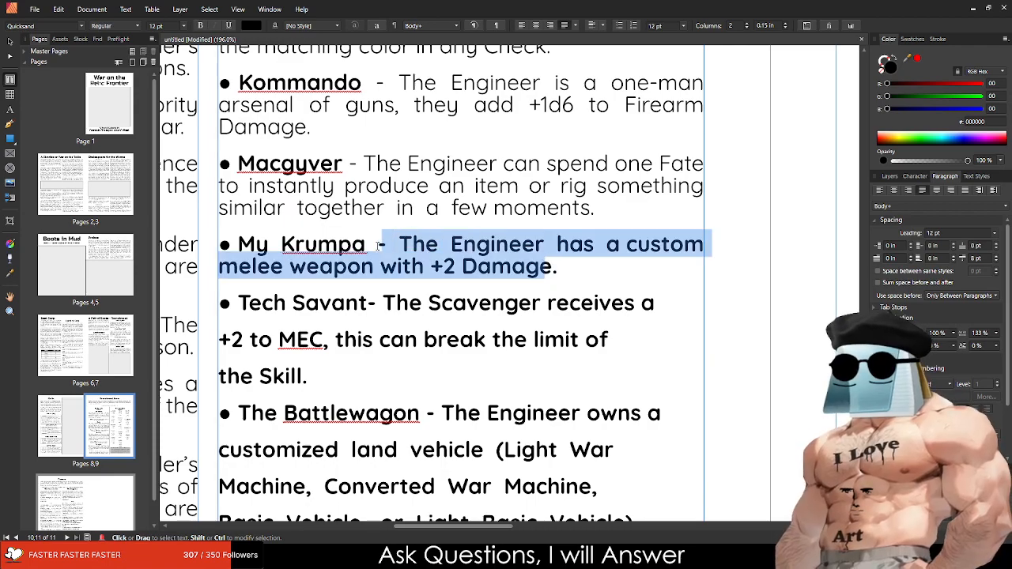
{"action": "key", "text": "ctrl+b"}
Step: Join the Tech Savant perk's broken lines, remove the bold from its description, and add a space before its hyphen
{"action": "left_click", "coordinate": [503, 302]}
{"action": "left_click", "coordinate": [661, 303]}
{"action": "key", "text": "Delete"}
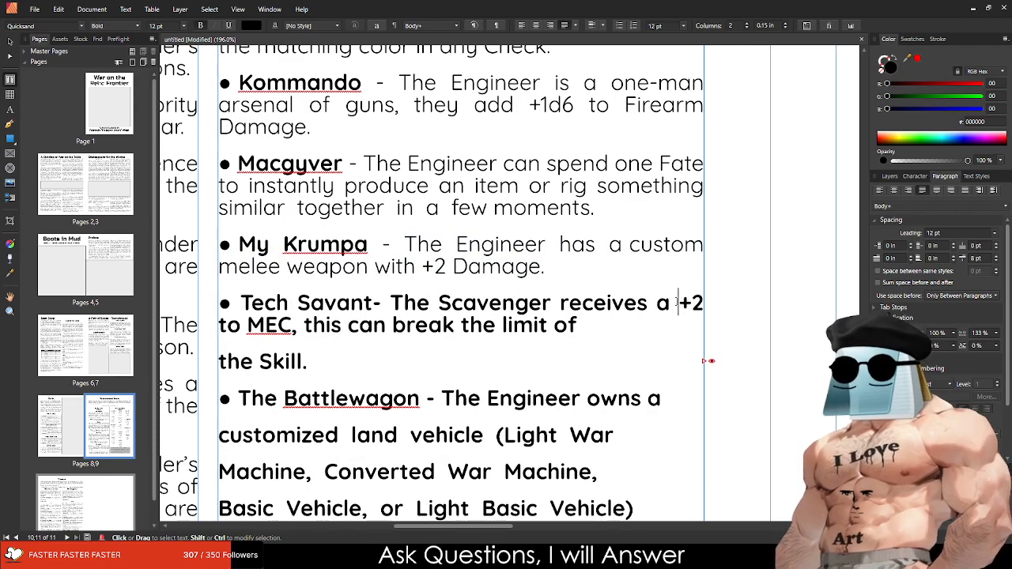
{"action": "left_click", "coordinate": [580, 325]}
{"action": "key", "text": "Delete"}
{"action": "key", "text": "shift+End"}
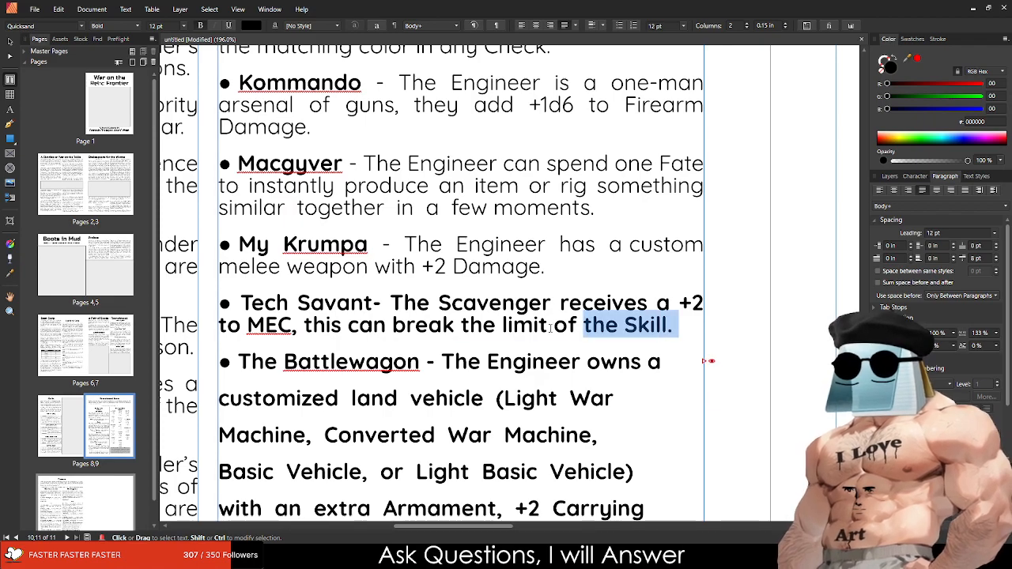
{"action": "left_click", "coordinate": [389, 304], "text": "shift"}
{"action": "key", "text": "ctrl+b"}
{"action": "left_click", "coordinate": [369, 304]}
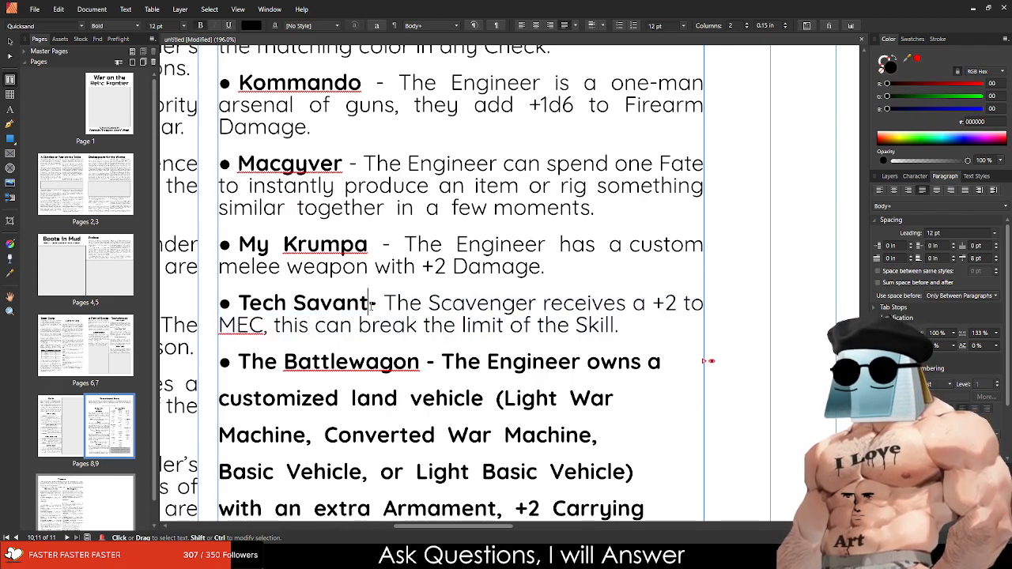
Step: Join the broken lines of The Battlewagon perk into one continuous paragraph
{"action": "scroll", "coordinate": [297, 336], "scroll_direction": "down", "scroll_amount": 1}
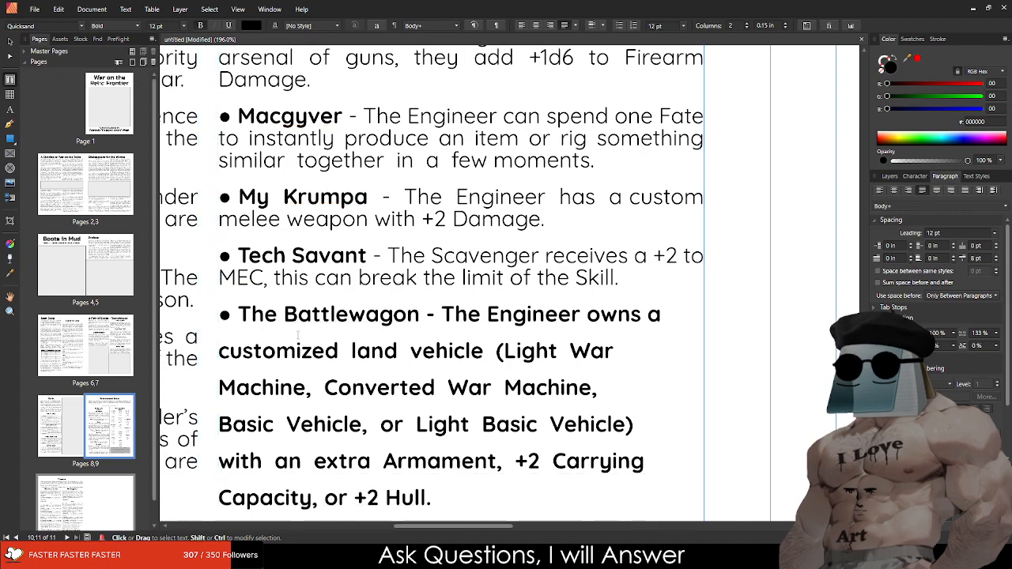
{"action": "scroll", "coordinate": [297, 336], "scroll_direction": "down", "scroll_amount": 1}
{"action": "left_click", "coordinate": [664, 285]}
{"action": "key", "text": "Delete"}
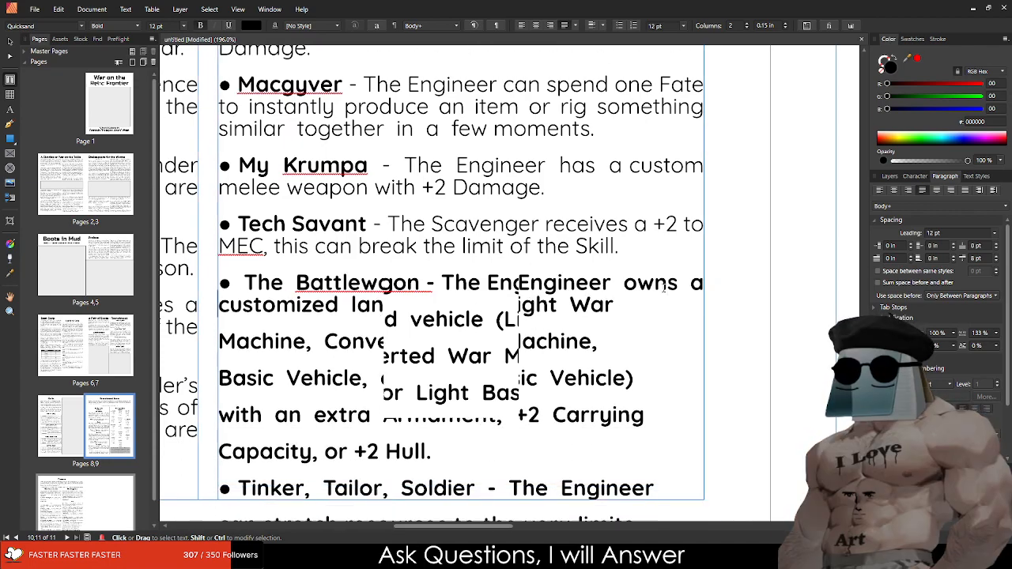
{"action": "key", "text": "Down"}
{"action": "key", "text": "Delete"}
{"action": "key", "text": "Down"}
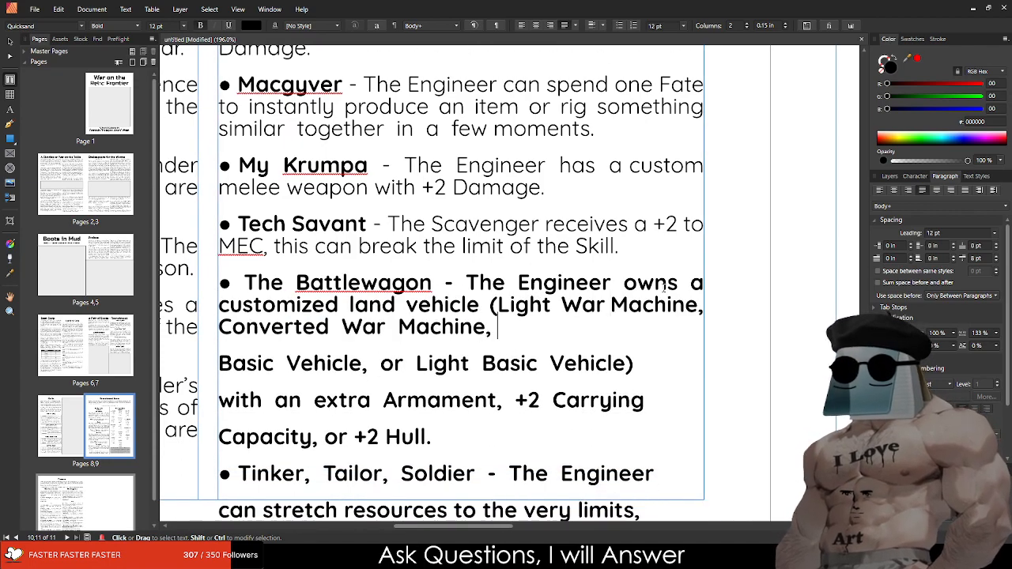
{"action": "key", "text": "Delete"}
{"action": "key", "text": "Down"}
{"action": "key", "text": "Delete"}
{"action": "key", "text": "Down"}
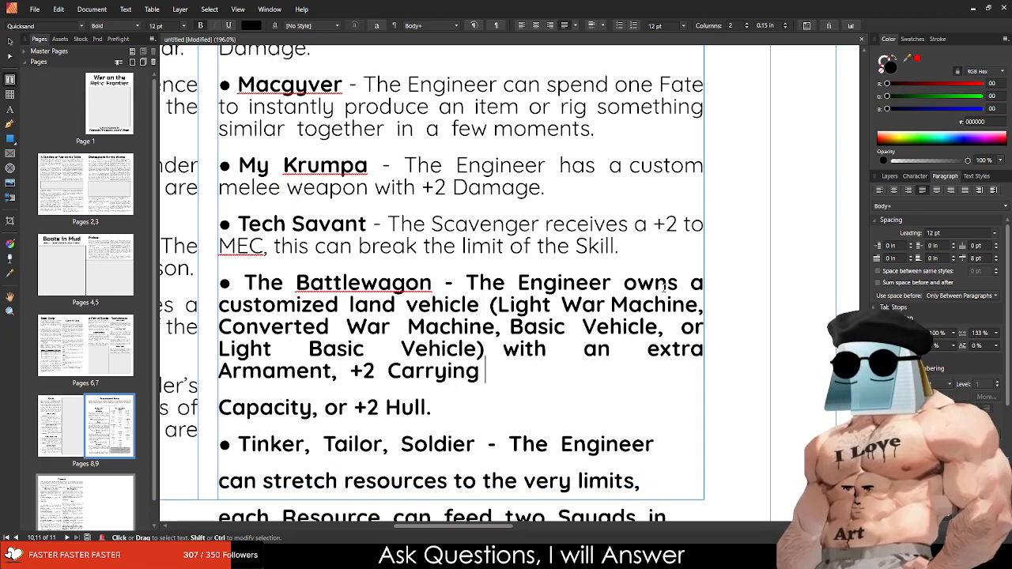
{"action": "key", "text": "Delete"}
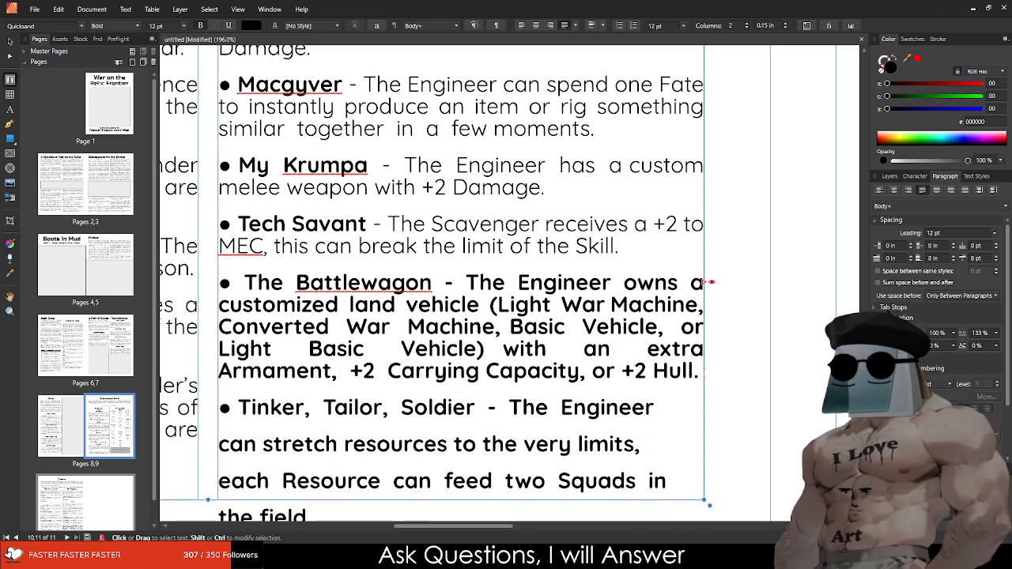
Step: Remove the bold from The Battlewagon perk's description, keeping its name and hyphen bold
{"action": "left_click_drag", "start_coordinate": [700, 372], "coordinate": [463, 284]}
{"action": "key", "text": "ctrl+b"}
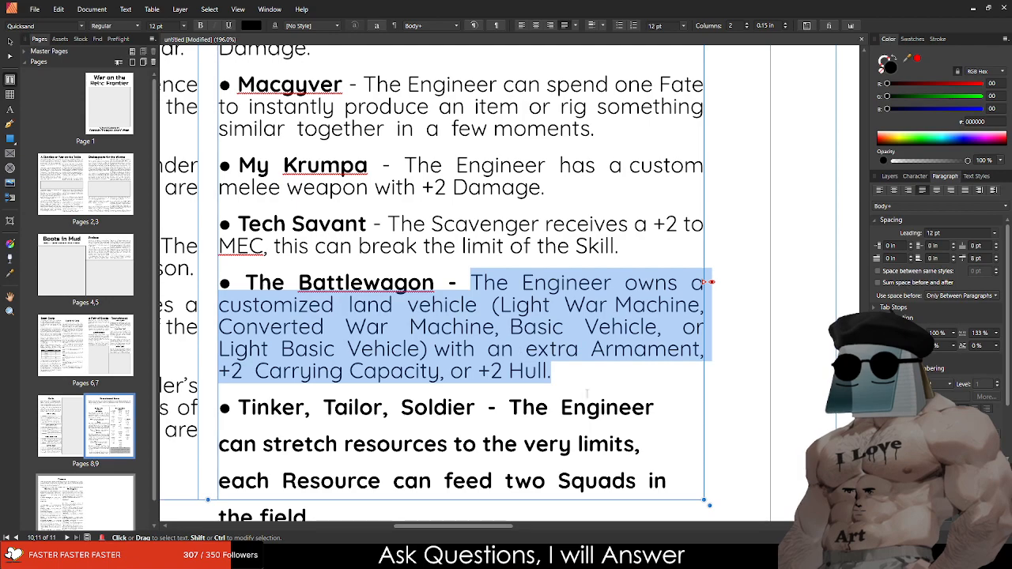
{"action": "key", "text": "Escape"}
Step: Remove the bold from the Tinker, Tailor, Soldier perk's description and join its broken lines into one paragraph
{"action": "scroll", "coordinate": [467, 413], "scroll_direction": "down", "scroll_amount": 3}
{"action": "left_click_drag", "start_coordinate": [465, 410], "coordinate": [509, 281]}
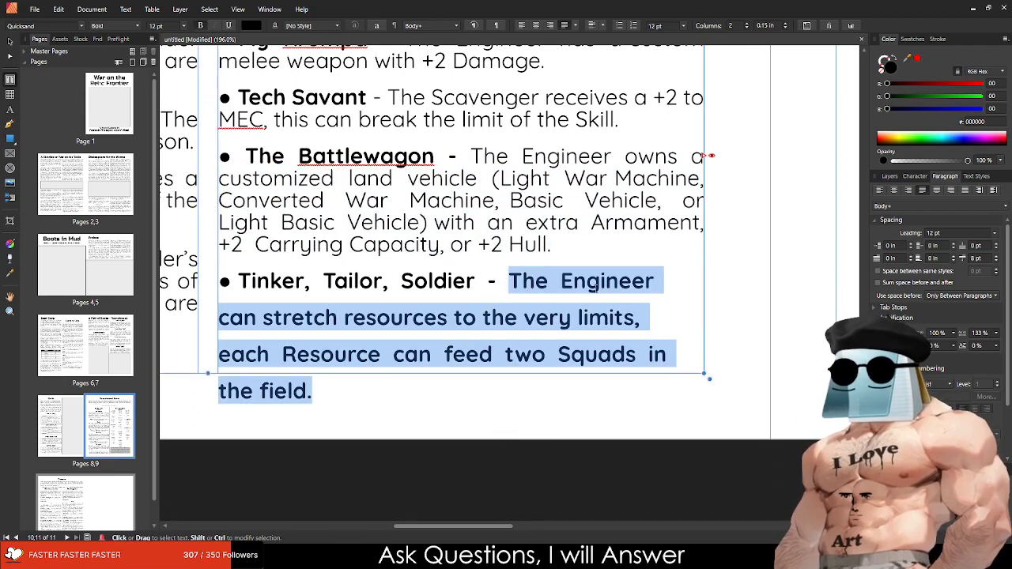
{"action": "key", "text": "ctrl+b"}
{"action": "left_click", "coordinate": [649, 278]}
{"action": "key", "text": "Delete"}
{"action": "key", "text": "Down"}
{"action": "key", "text": "Delete"}
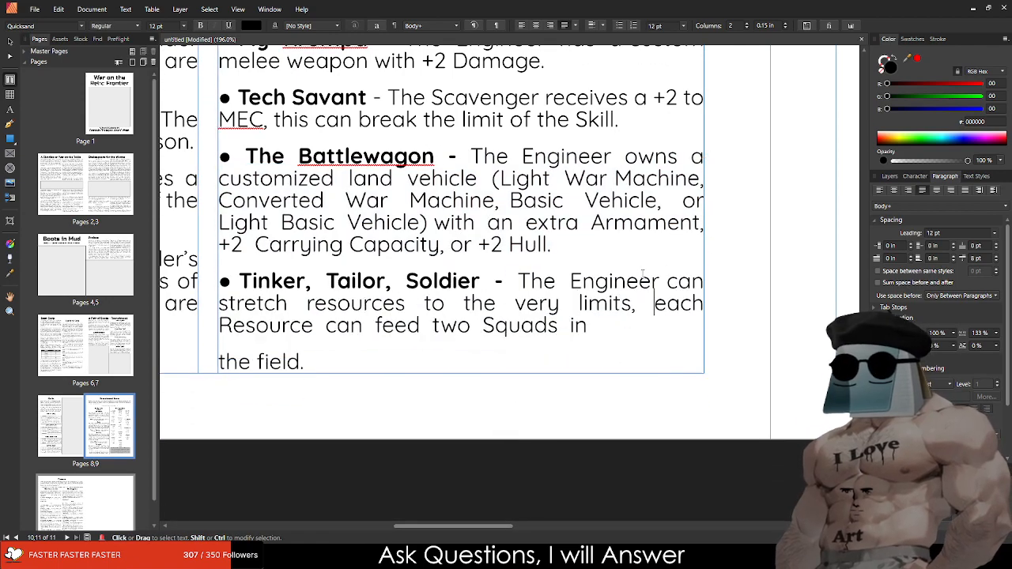
{"action": "key", "text": "Down"}
{"action": "key", "text": "Delete"}
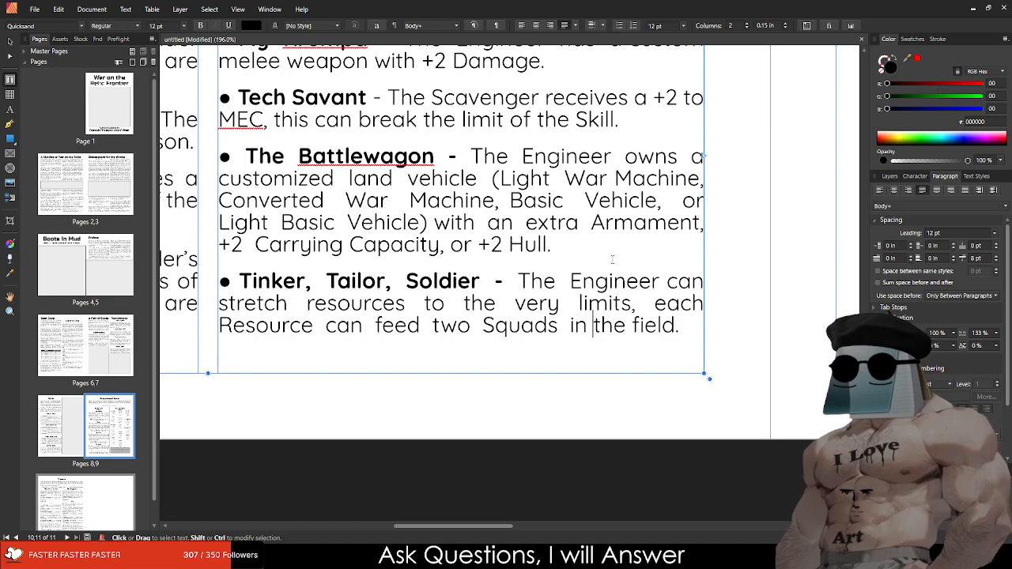
{"action": "scroll", "coordinate": [640, 165], "scroll_direction": "down", "scroll_amount": 8}
{"action": "scroll", "coordinate": [677, 101], "scroll_direction": "up", "scroll_amount": 5}
{"action": "scroll", "coordinate": [676, 101], "scroll_direction": "down", "scroll_amount": 5}
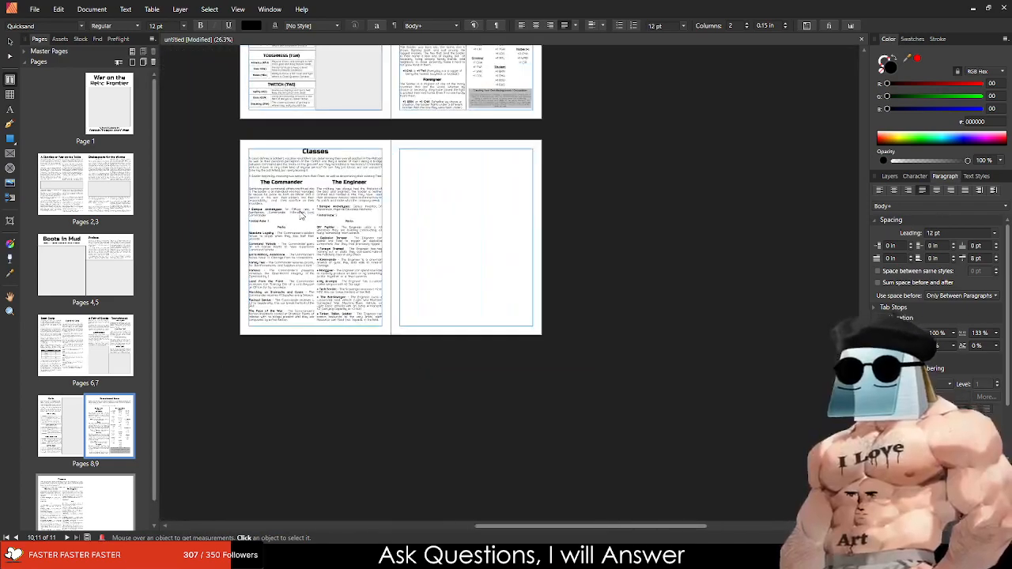
{"action": "scroll", "coordinate": [327, 247], "scroll_direction": "up", "scroll_amount": 4}
{"action": "left_click", "coordinate": [491, 431]}
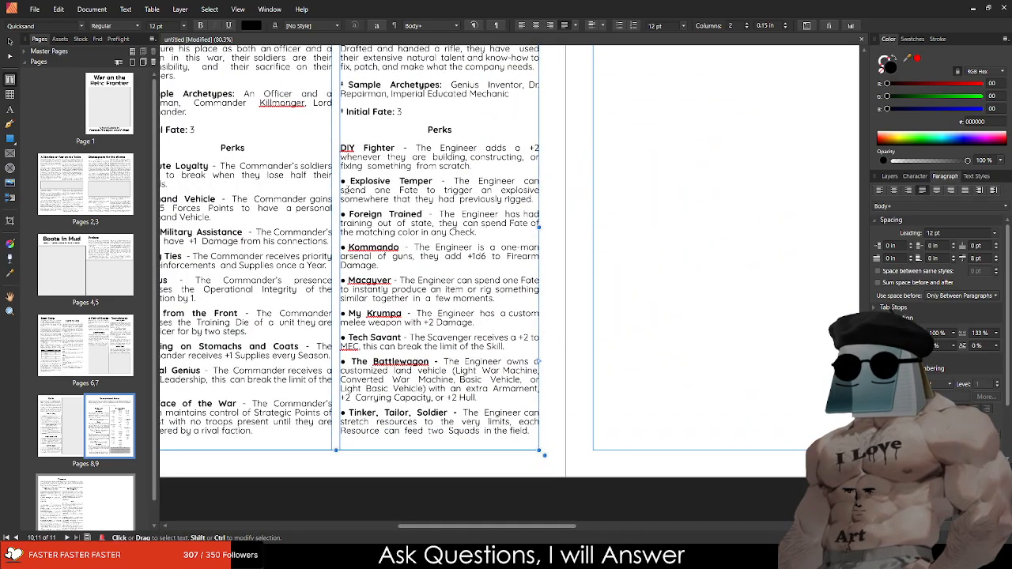
{"action": "scroll", "coordinate": [346, 190], "scroll_direction": "up", "scroll_amount": 4}
{"action": "left_click_drag", "start_coordinate": [353, 170], "coordinate": [321, 179]}
{"action": "key", "text": "BackSpace"}
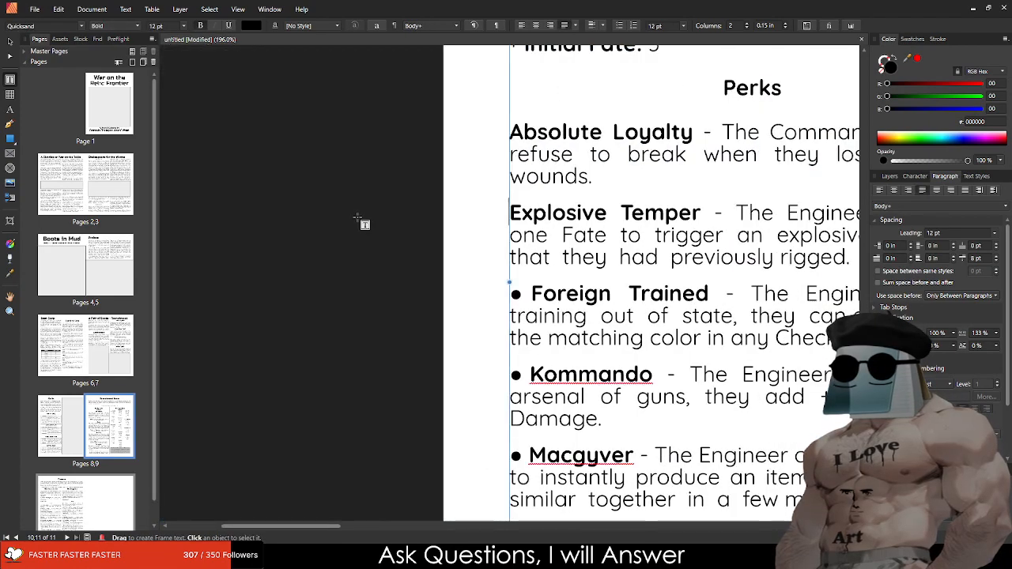
{"action": "key", "text": "ctrl+z"}
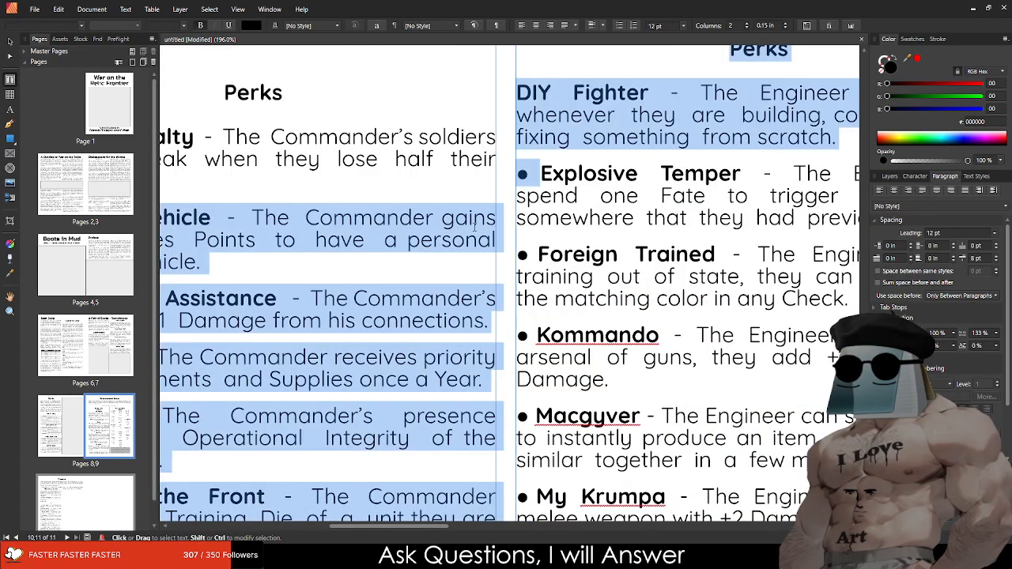
Step: Delete the bullet and its space before the Explosive Temper perk
{"action": "left_click", "coordinate": [541, 174]}
{"action": "left_click_drag", "start_coordinate": [541, 174], "coordinate": [522, 174]}
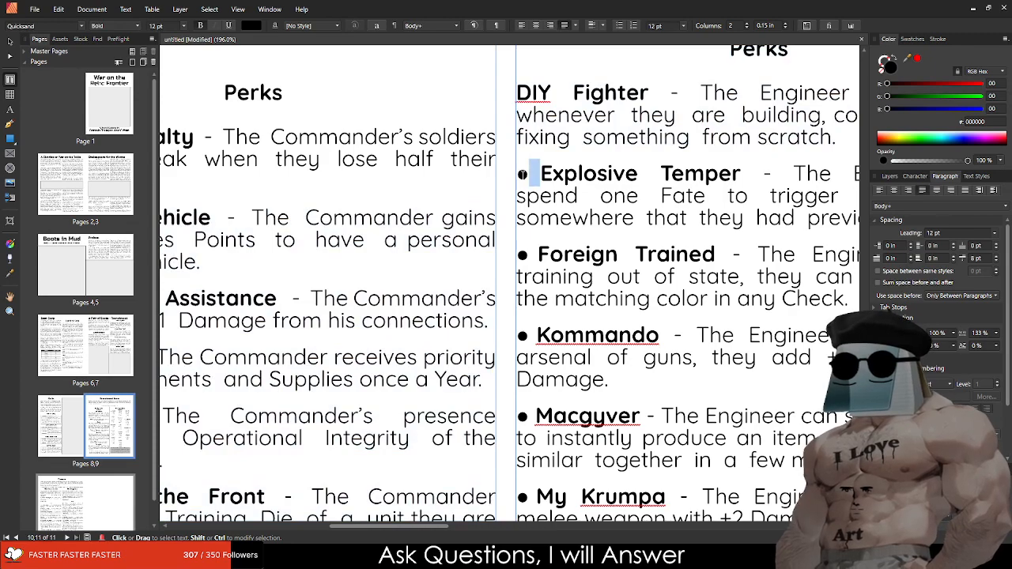
{"action": "key", "text": "BackSpace"}
{"action": "left_click", "coordinate": [536, 254]}
{"action": "left_click_drag", "start_coordinate": [535, 254], "coordinate": [506, 261]}
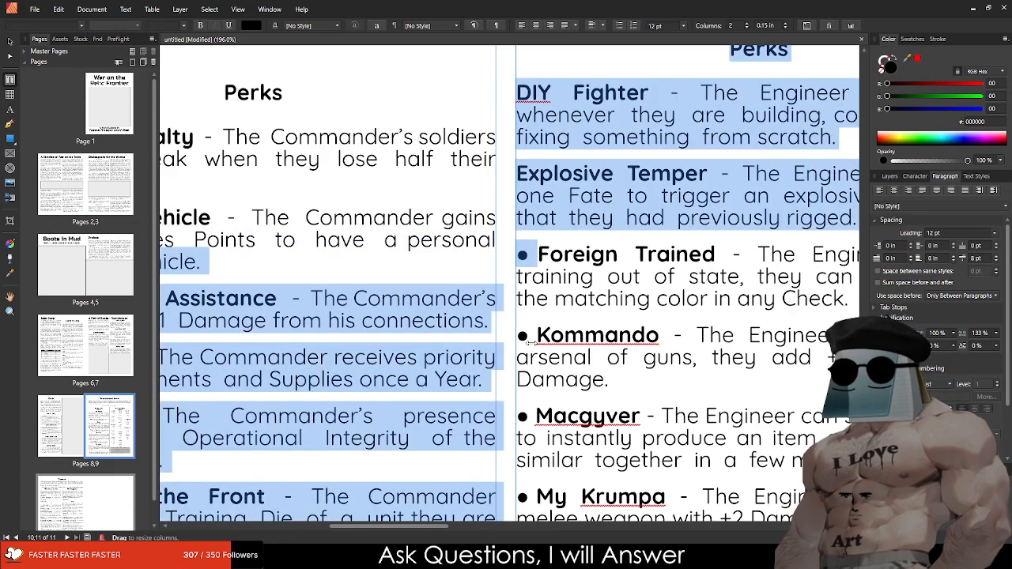
{"action": "key", "text": "BackSpace"}
{"action": "key", "text": "ctrl+z"}
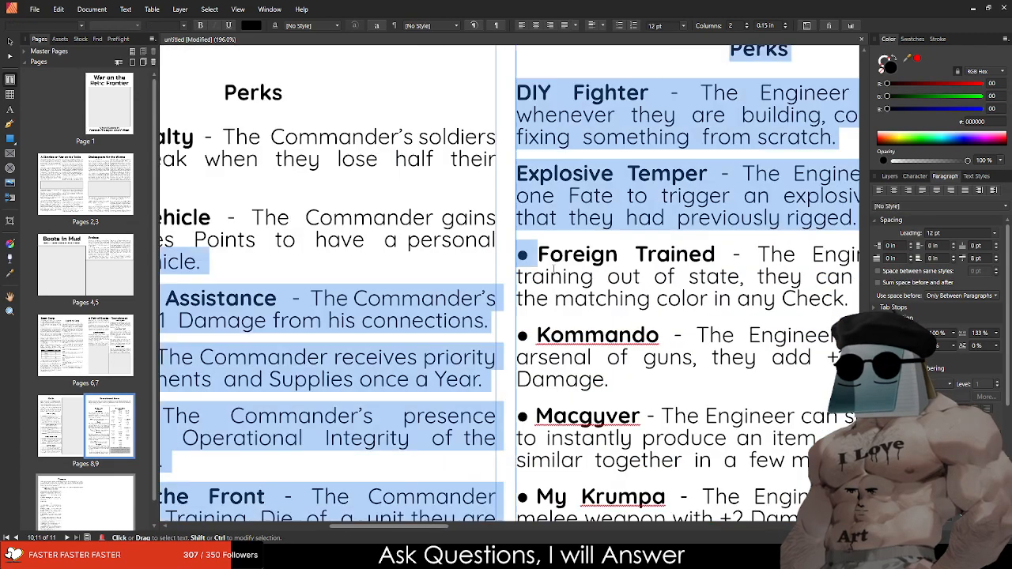
Step: Delete the bullets and their spaces before the Foreign Trained, Kommando and Macgyver perks
{"action": "left_click", "coordinate": [538, 254]}
{"action": "left_click_drag", "start_coordinate": [538, 254], "coordinate": [522, 256]}
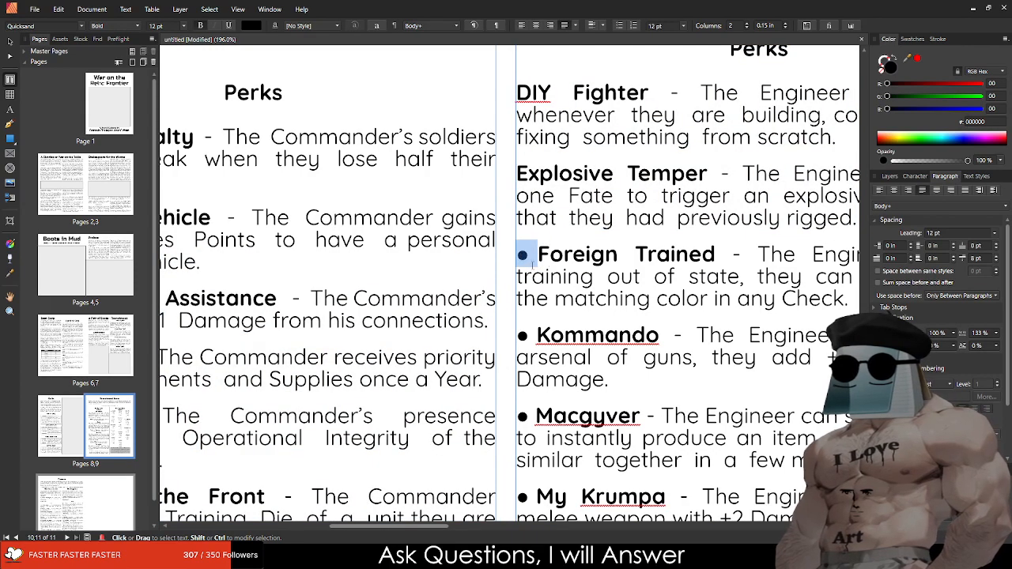
{"action": "key", "text": "BackSpace"}
{"action": "left_click", "coordinate": [538, 335]}
{"action": "left_click_drag", "start_coordinate": [538, 335], "coordinate": [519, 335]}
{"action": "key", "text": "BackSpace"}
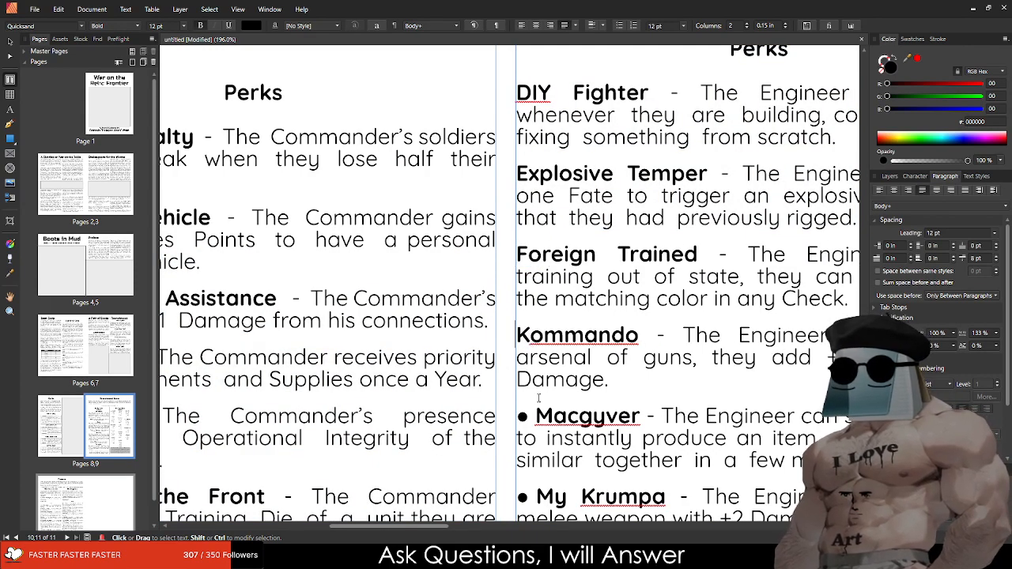
{"action": "left_click_drag", "start_coordinate": [538, 416], "coordinate": [518, 416]}
{"action": "key", "text": "BackSpace"}
Step: Delete the bullets and their spaces before the My Krumpa and Tech Savant perks
{"action": "scroll", "coordinate": [538, 411], "scroll_direction": "down", "scroll_amount": 2}
{"action": "left_click", "coordinate": [535, 417]}
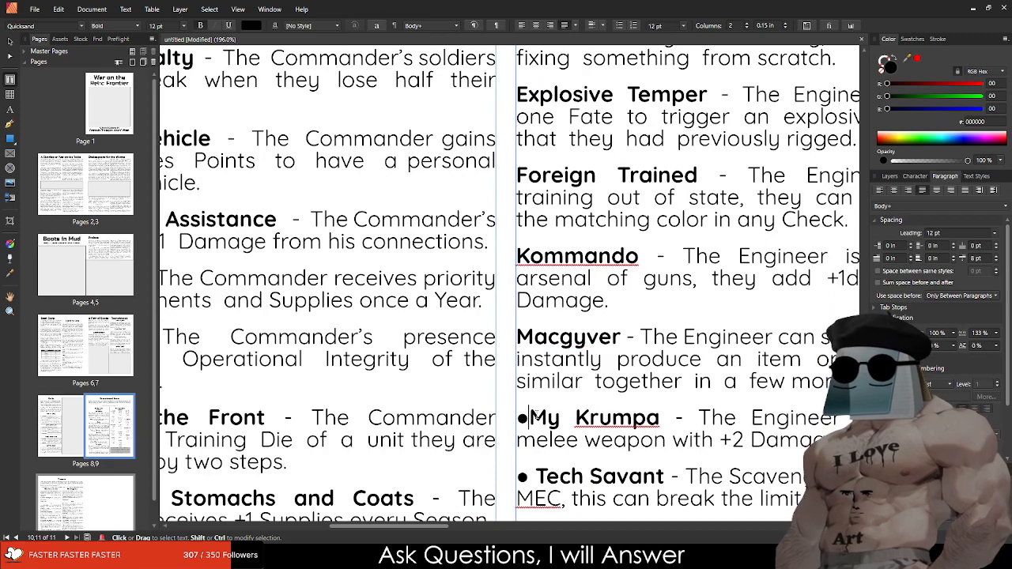
{"action": "key", "text": "BackSpace"}
{"action": "left_click", "coordinate": [538, 477]}
{"action": "key", "text": "BackSpace"}
{"action": "key", "text": "BackSpace"}
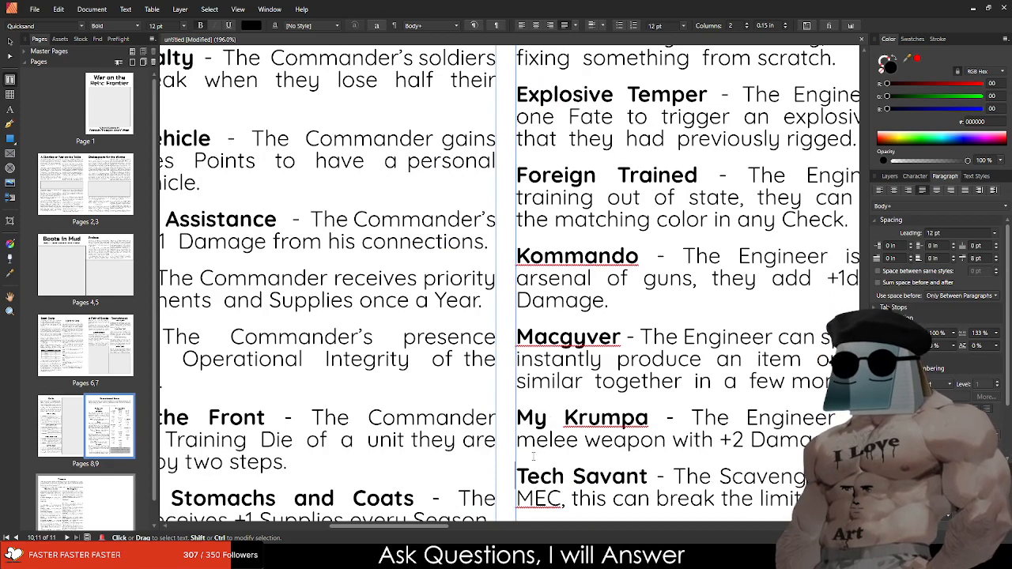
Step: Delete the bullets and their spaces before The Battlewagon and Tinker, Tailor, Soldier perks
{"action": "scroll", "coordinate": [534, 456], "scroll_direction": "down", "scroll_amount": 4}
{"action": "left_click", "coordinate": [542, 364]}
{"action": "key", "text": "BackSpace"}
{"action": "key", "text": "BackSpace"}
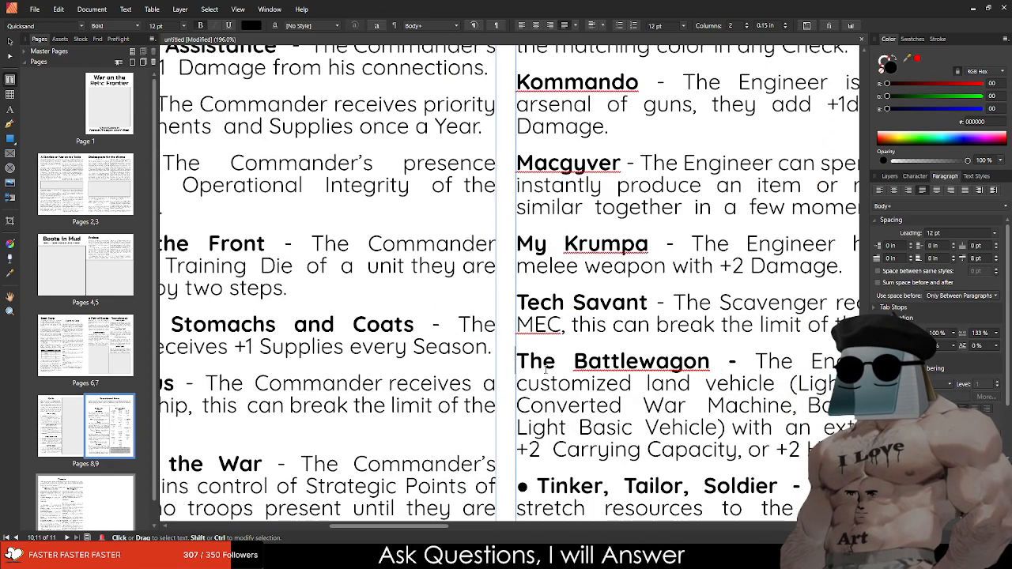
{"action": "scroll", "coordinate": [545, 370], "scroll_direction": "down", "scroll_amount": 1}
{"action": "left_click", "coordinate": [538, 429]}
{"action": "key", "text": "BackSpace"}
{"action": "key", "text": "BackSpace"}
{"action": "scroll", "coordinate": [562, 359], "scroll_direction": "down", "scroll_amount": 3}
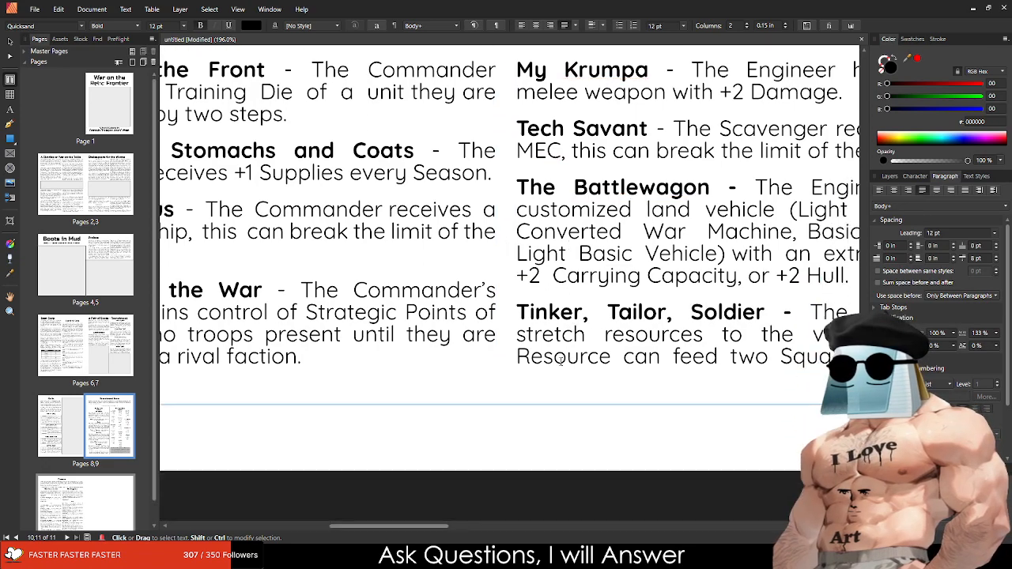
Step: Paste a copy of the two-column Commander and Engineer text frame onto the blank facing page, aligned with its top and side margins
{"action": "scroll", "coordinate": [561, 360], "scroll_direction": "down", "scroll_amount": 9}
{"action": "scroll", "coordinate": [702, 156], "scroll_direction": "up", "scroll_amount": 4}
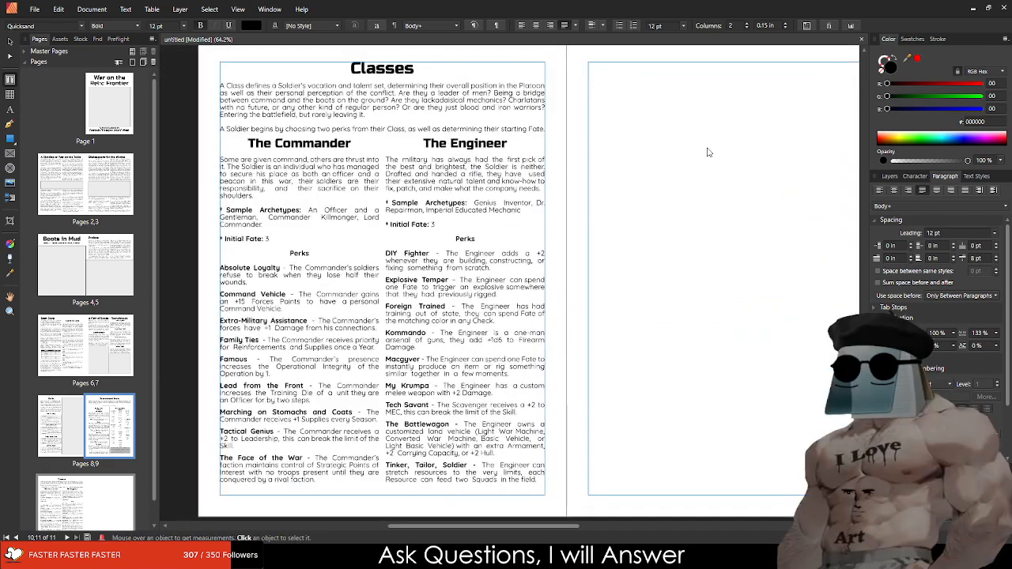
{"action": "left_click", "coordinate": [9, 41]}
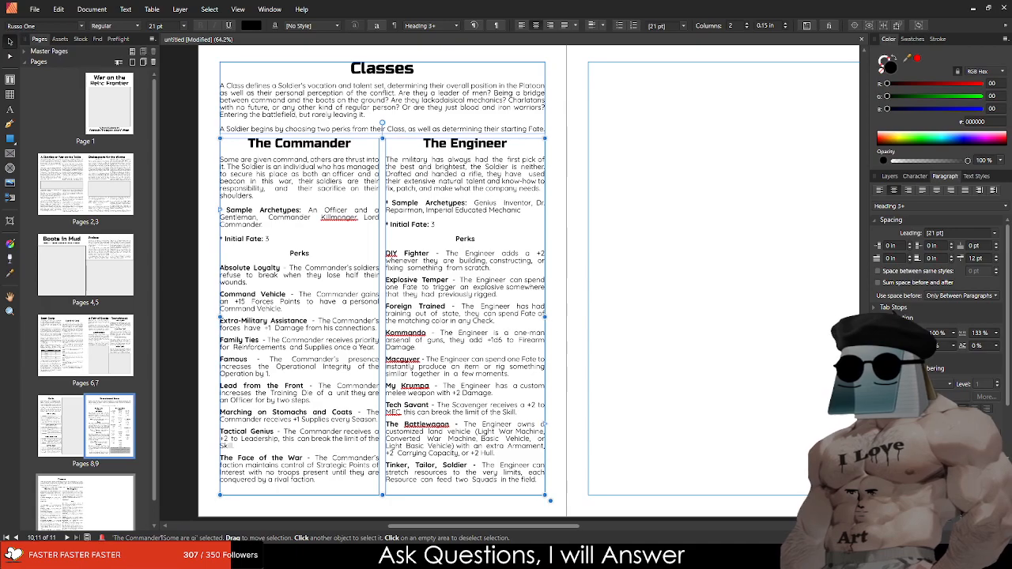
{"action": "key", "text": "Escape"}
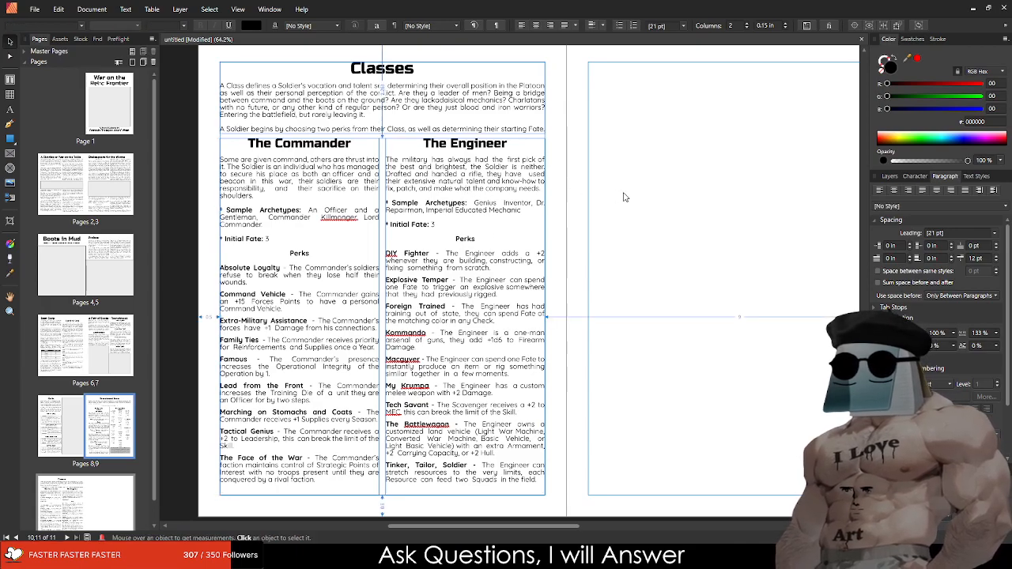
{"action": "key", "text": "ctrl+v"}
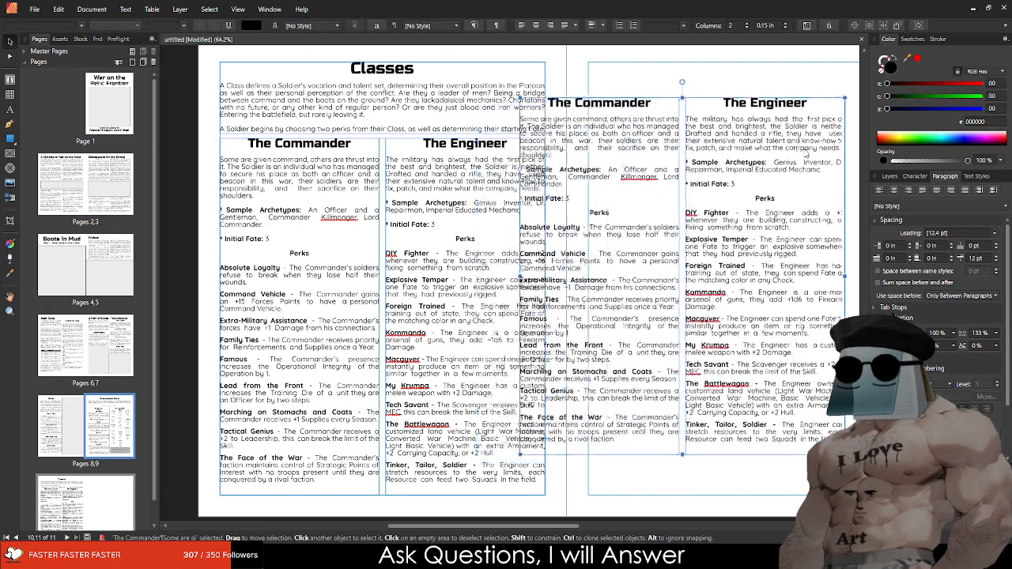
{"action": "left_click_drag", "start_coordinate": [805, 153], "coordinate": [837, 124]}
{"action": "left_click_drag", "start_coordinate": [725, 501], "coordinate": [472, 535]}
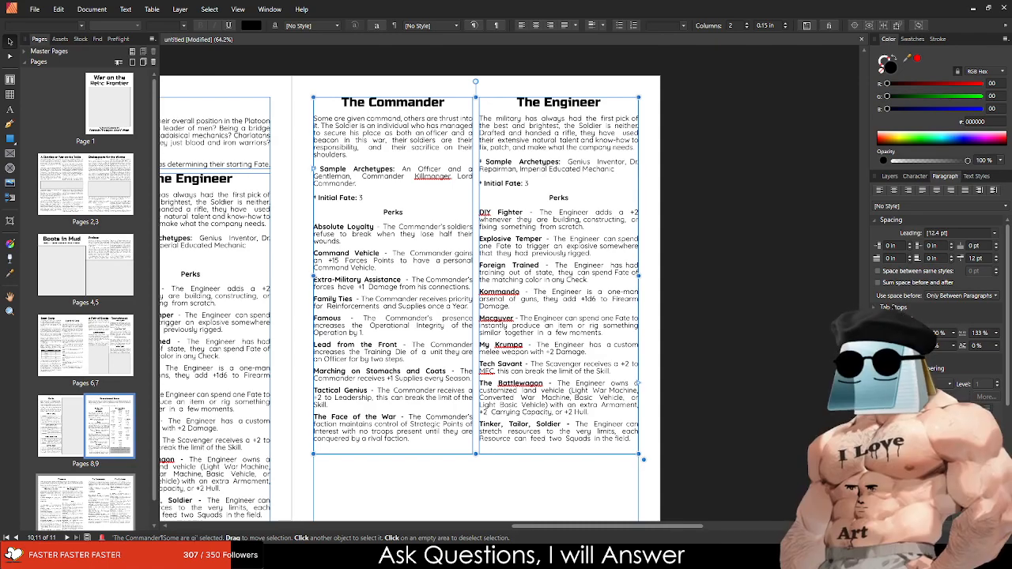
Step: Retitle the copied frame's Commander heading as The Shock Trooper and its Engineer heading as The Scout
{"action": "left_click", "coordinate": [215, 348]}
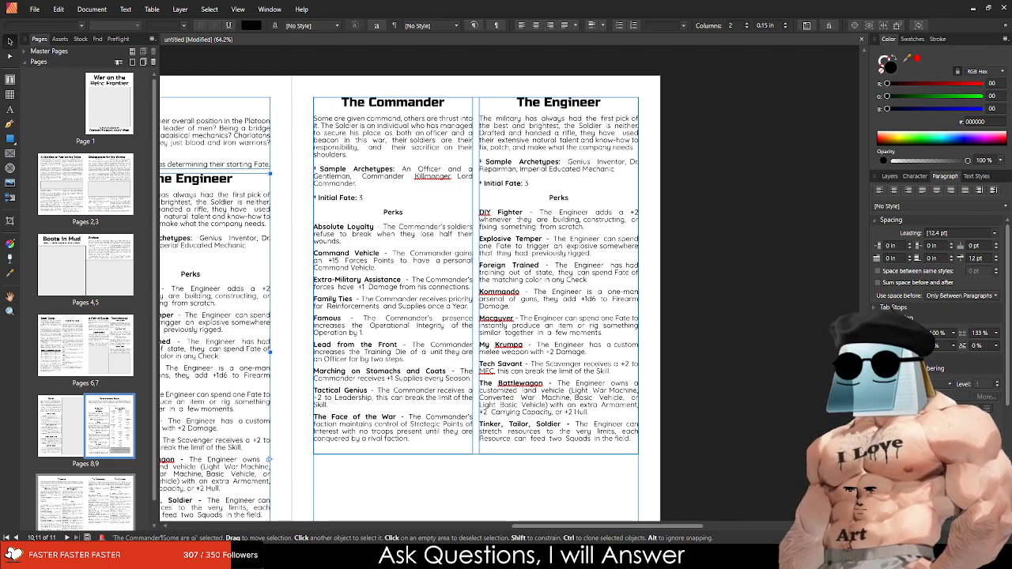
{"action": "left_click", "coordinate": [640, 457]}
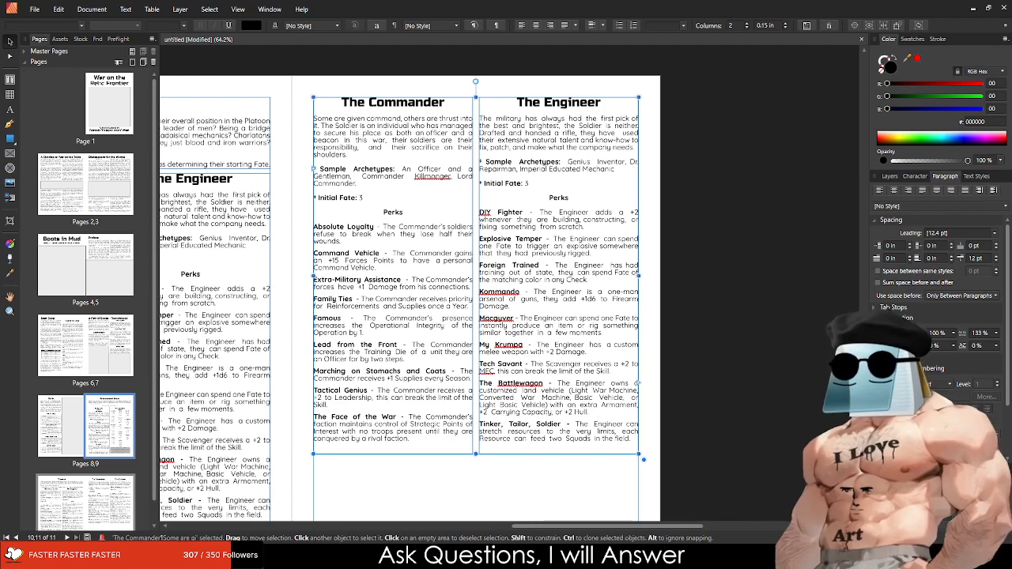
{"action": "double_click", "coordinate": [392, 103]}
{"action": "type", "text": "Shock Trooper"}
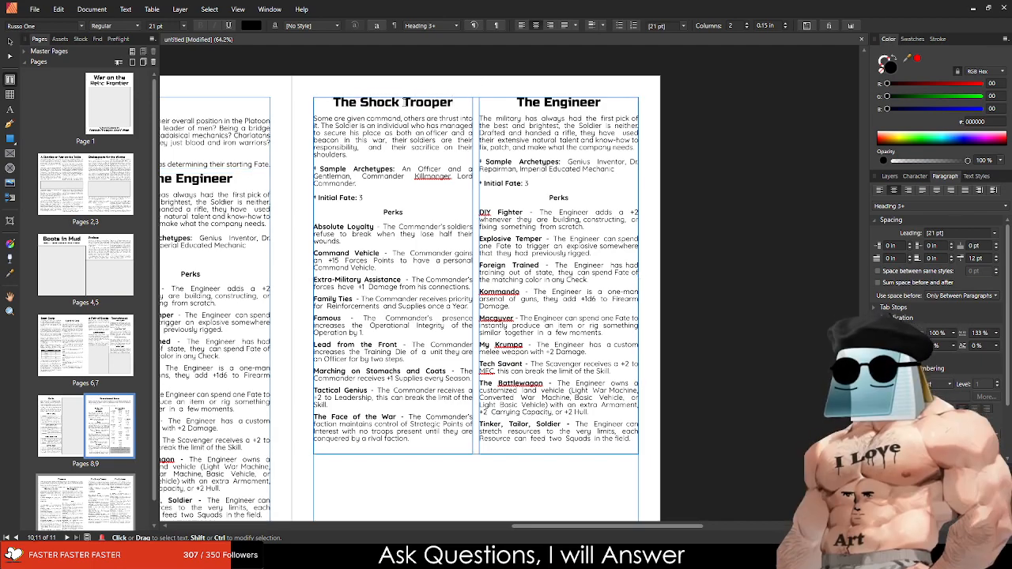
{"action": "key", "text": "Escape"}
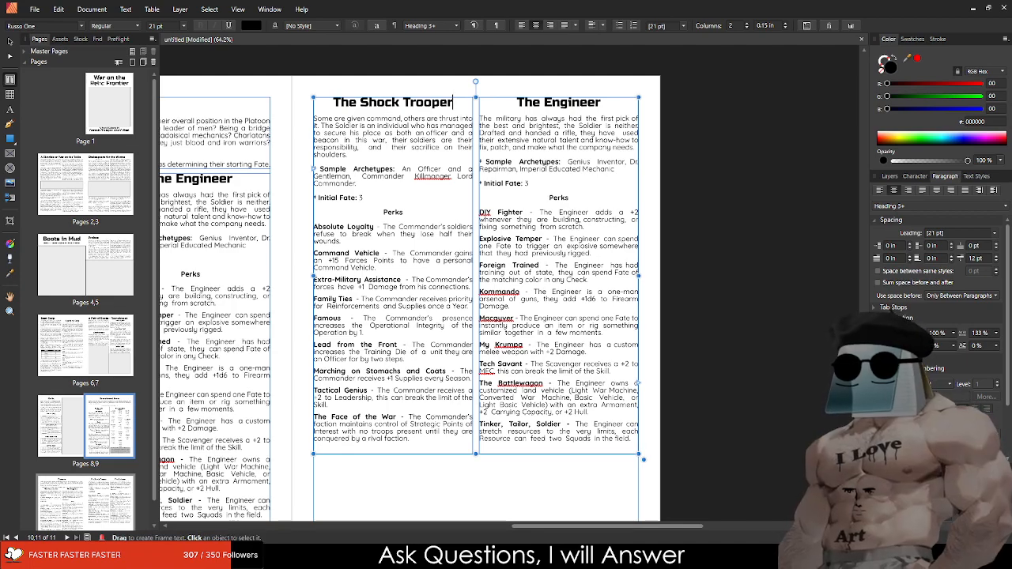
{"action": "double_click", "coordinate": [549, 103]}
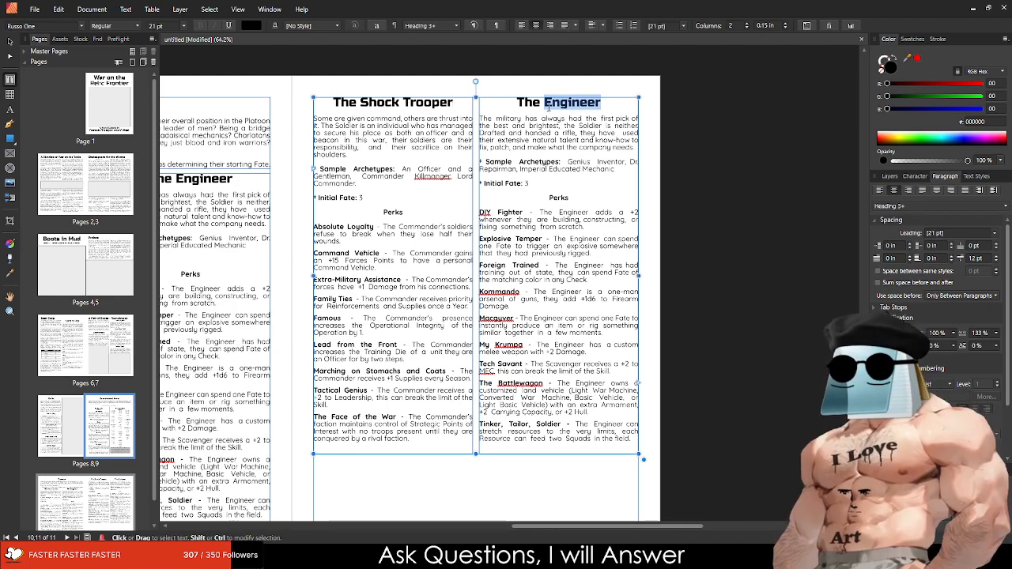
{"action": "type", "text": "Scout"}
{"action": "key", "text": "Escape"}
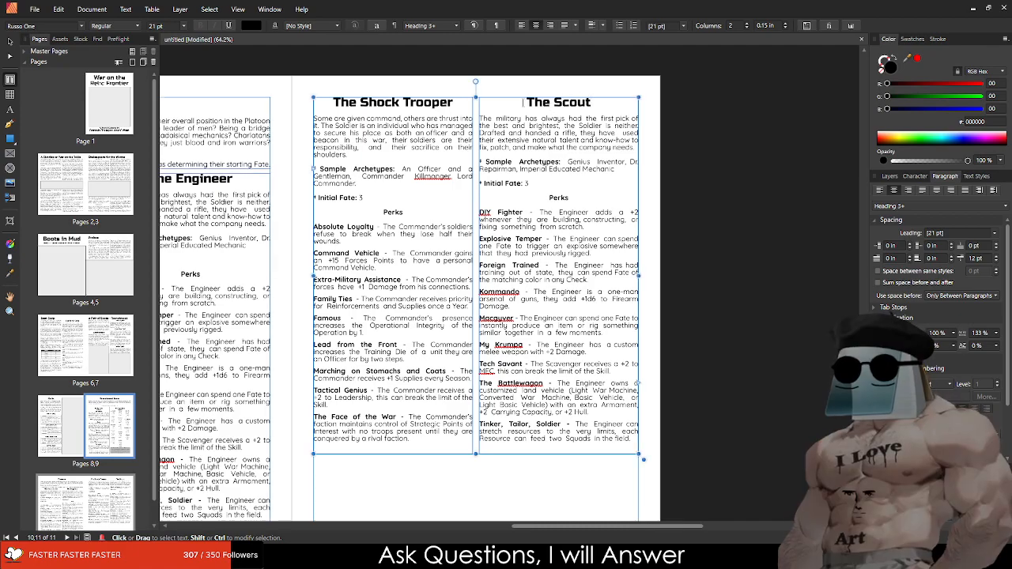
Step: Replace The Shock Trooper's introductory paragraph with the description beginning "Soldiers are trained to fight to defend themselves and their countrymen from the horrors of war."
{"action": "scroll", "coordinate": [443, 192], "scroll_direction": "up", "scroll_amount": 3}
{"action": "scroll", "coordinate": [443, 192], "scroll_direction": "up", "scroll_amount": 2}
{"action": "scroll", "coordinate": [443, 191], "scroll_direction": "down", "scroll_amount": 2}
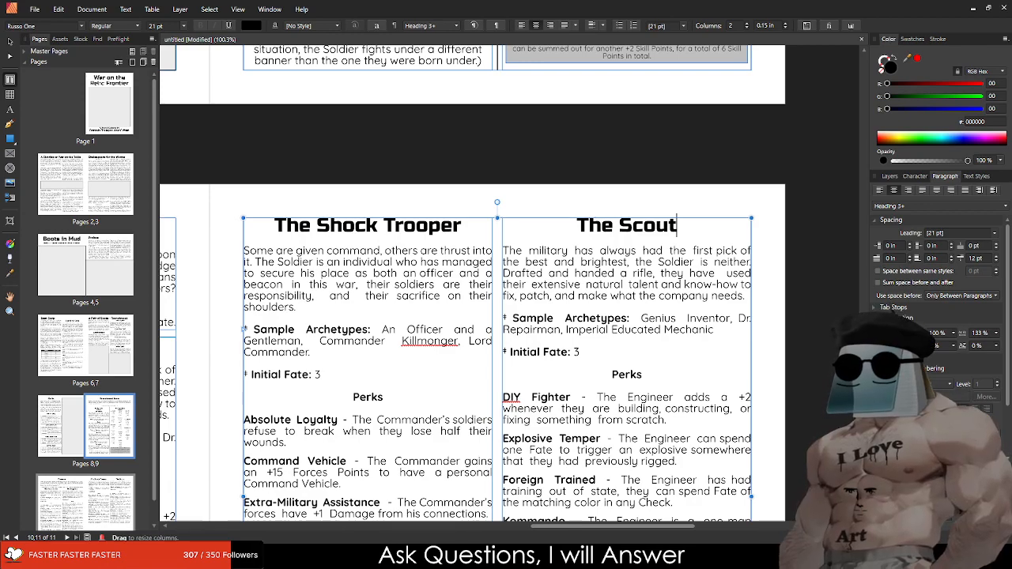
{"action": "left_click_drag", "start_coordinate": [299, 309], "coordinate": [242, 250]}
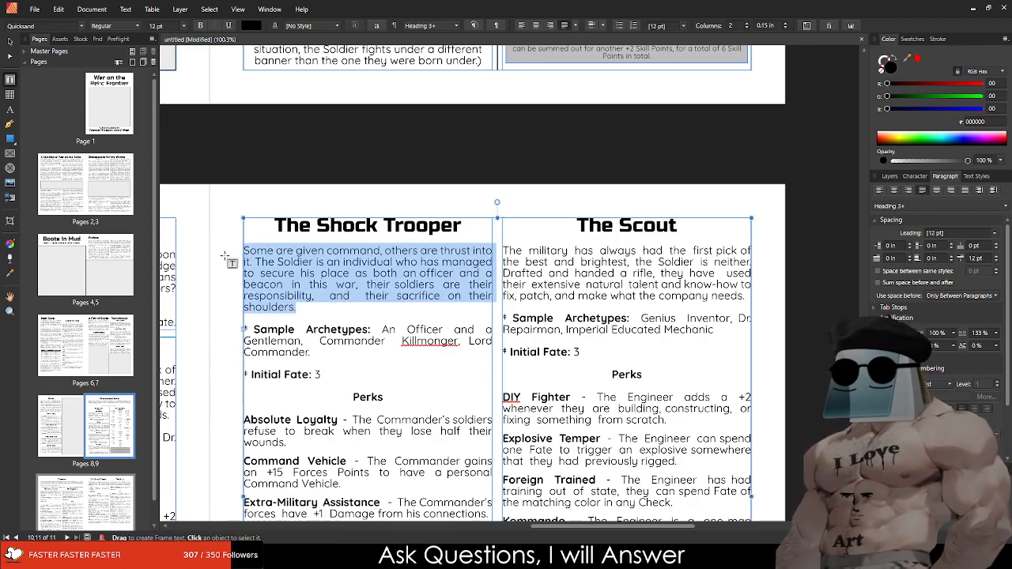
{"action": "type", "text": "Soldiers are trained to fight to defend themselves and their countrymen from the horrors of war. This Soldier has taken the ethos of the best defense is offense. A force of nature on the field, uncaring about their own well being or their enemies."}
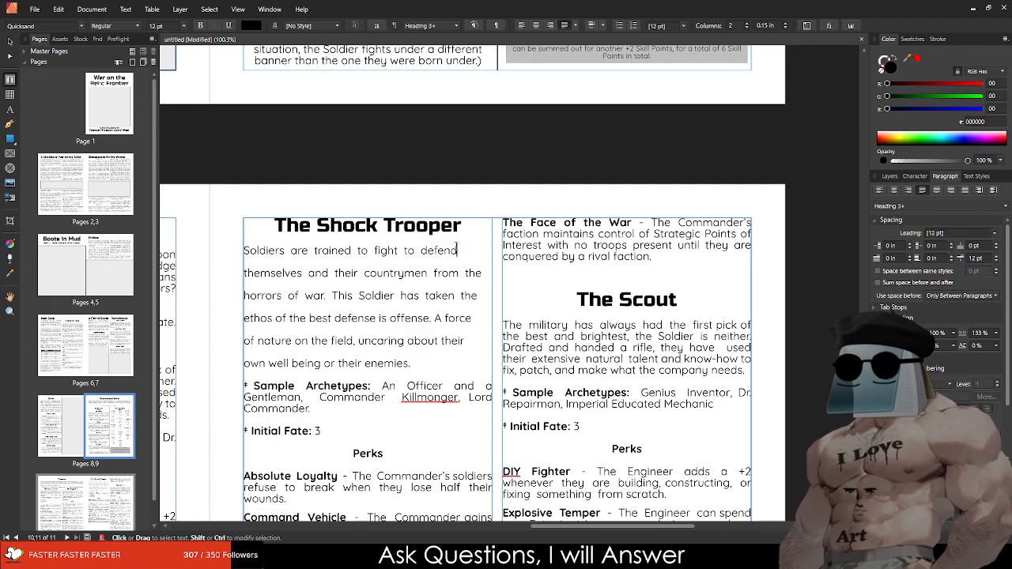
Step: Remove the stray line breaks within The Shock Trooper's introduction so it flows as one justified paragraph
{"action": "left_click", "coordinate": [458, 250]}
{"action": "key", "text": "Delete"}
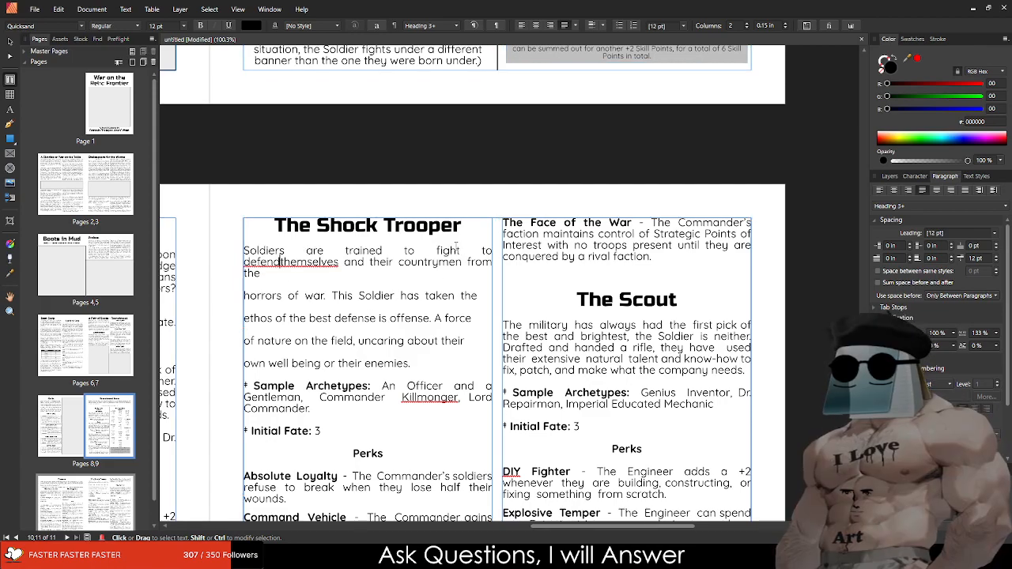
{"action": "key", "text": "End"}
{"action": "key", "text": "Delete"}
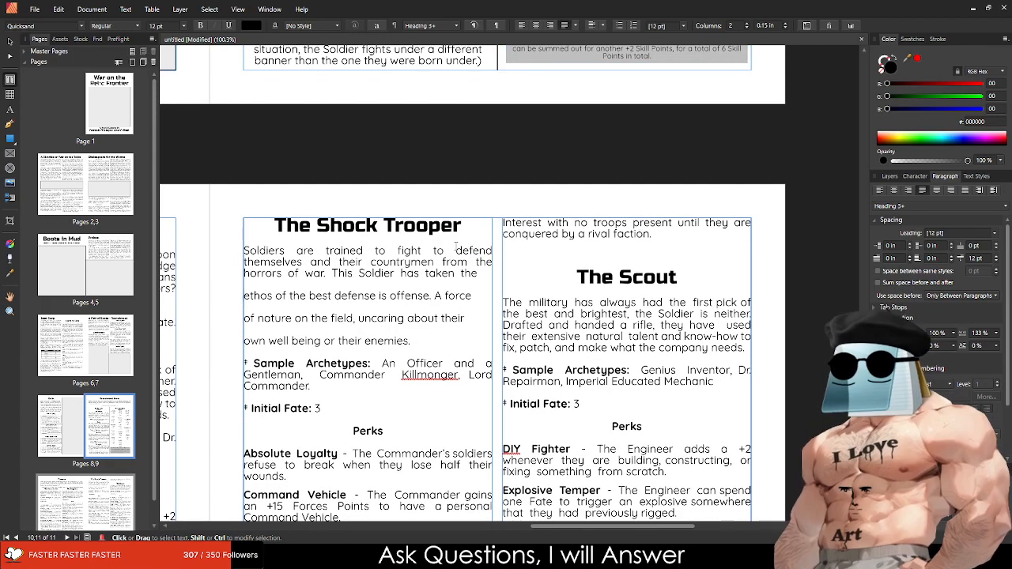
{"action": "key", "text": "Escape"}
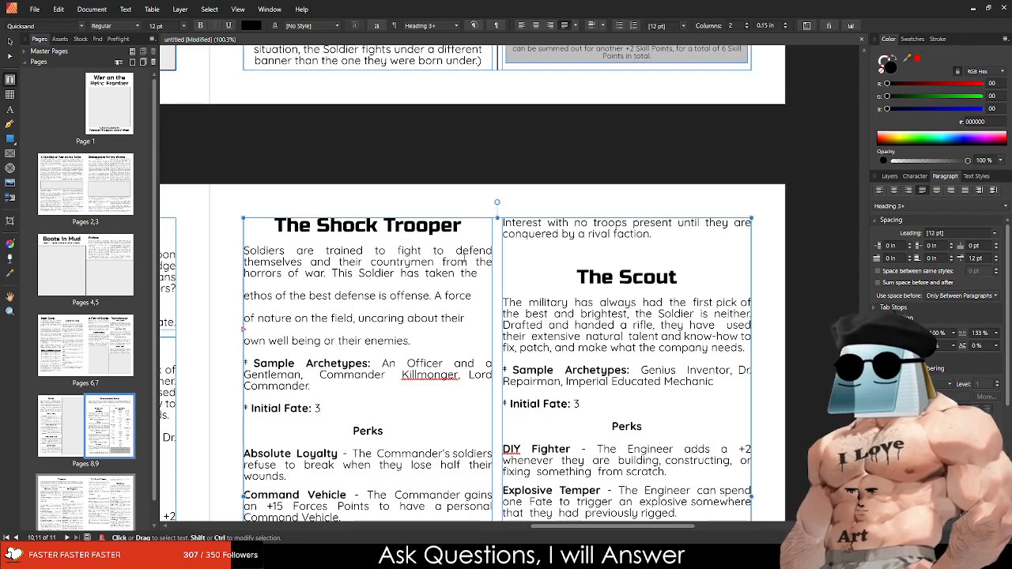
{"action": "left_click", "coordinate": [488, 269]}
{"action": "key", "text": "Delete"}
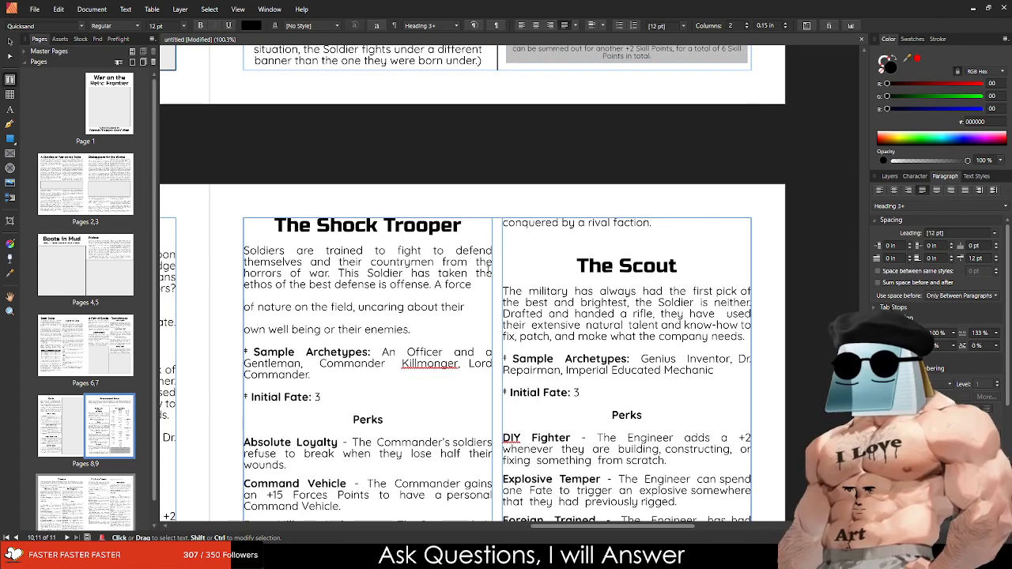
{"action": "key", "text": "Delete"}
{"action": "key", "text": "Down"}
{"action": "key", "text": "Delete"}
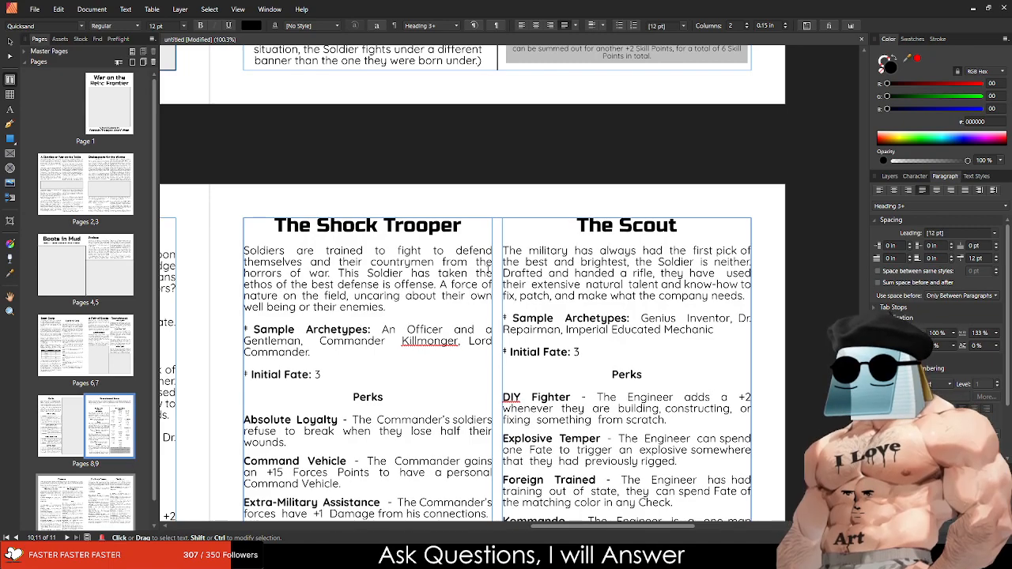
{"action": "key", "text": "Escape"}
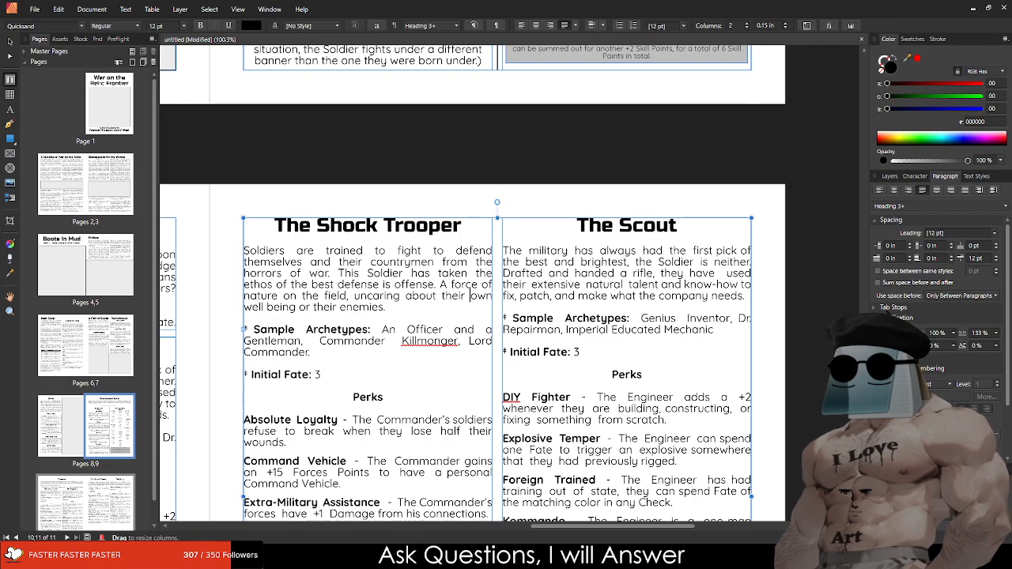
Step: Change The Shock Trooper's Sample Archetypes to "Broken Soldier of Fortune, Professional Soldier, Gun Nut" and its Initial Fate to 2
{"action": "key", "text": "Escape"}
{"action": "left_click", "coordinate": [311, 352]}
{"action": "left_click_drag", "start_coordinate": [311, 352], "coordinate": [382, 329]}
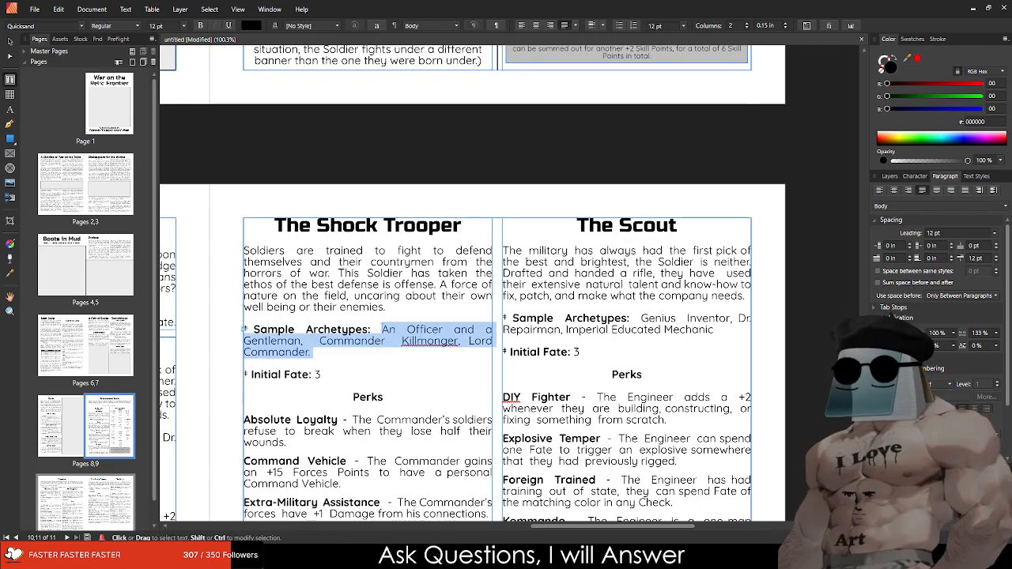
{"action": "type", "text": "Broken Soldier of Fortune, Professional Soldier, Gun Nut"}
{"action": "left_click", "coordinate": [479, 328]}
{"action": "key", "text": "Delete"}
{"action": "key", "text": "Delete"}
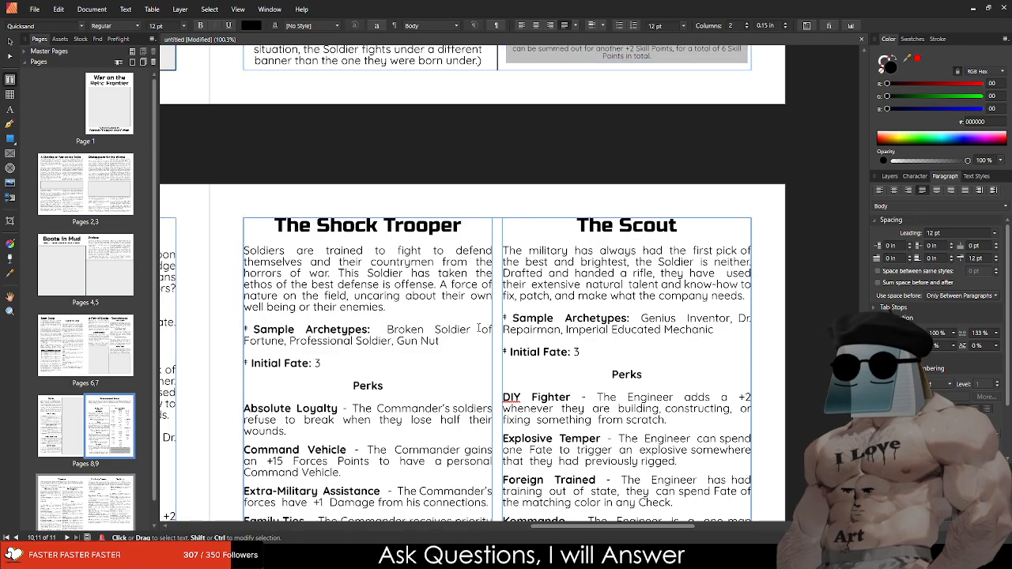
{"action": "key", "text": "Escape"}
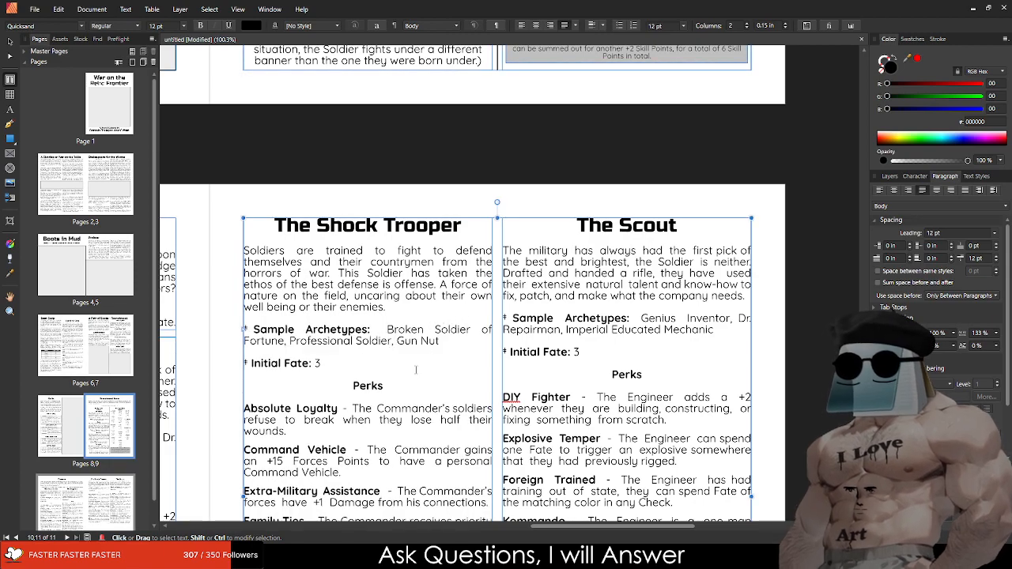
{"action": "key", "text": "BackSpace"}
{"action": "type", "text": "2"}
Step: Replace all the Commander perks under The Shock Trooper with the copied Shock Trooper perks, from Akimbo King to Unkillable
{"action": "scroll", "coordinate": [270, 400], "scroll_direction": "down", "scroll_amount": 3}
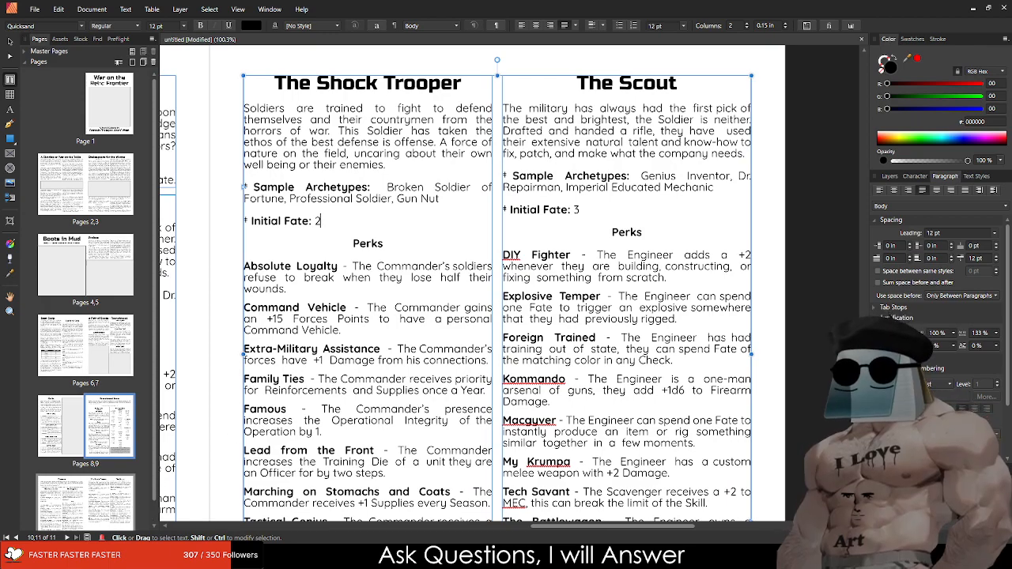
{"action": "scroll", "coordinate": [395, 359], "scroll_direction": "down", "scroll_amount": 1}
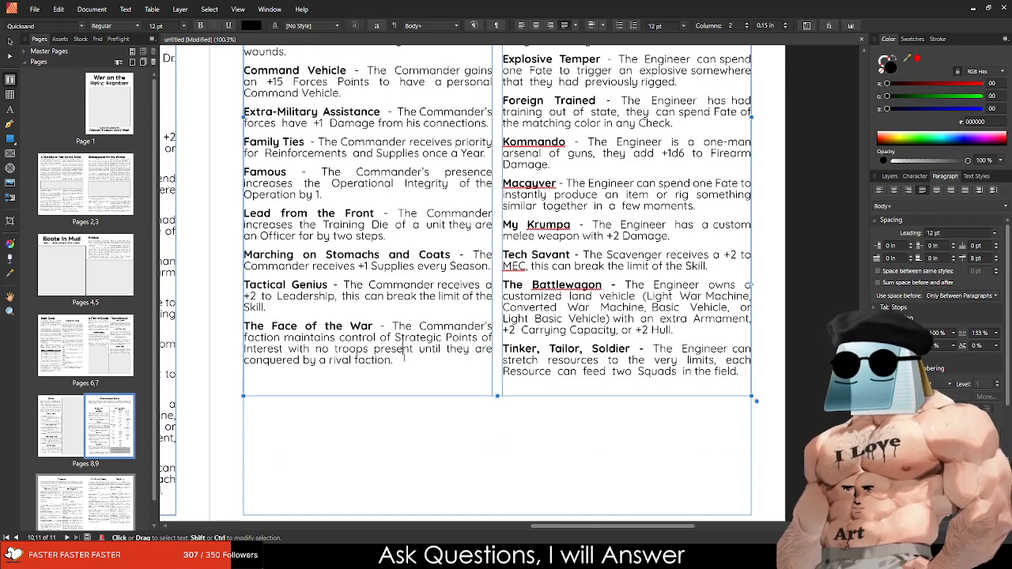
{"action": "left_click_drag", "start_coordinate": [400, 360], "coordinate": [234, 108]}
{"action": "key", "text": "ctrl+v"}
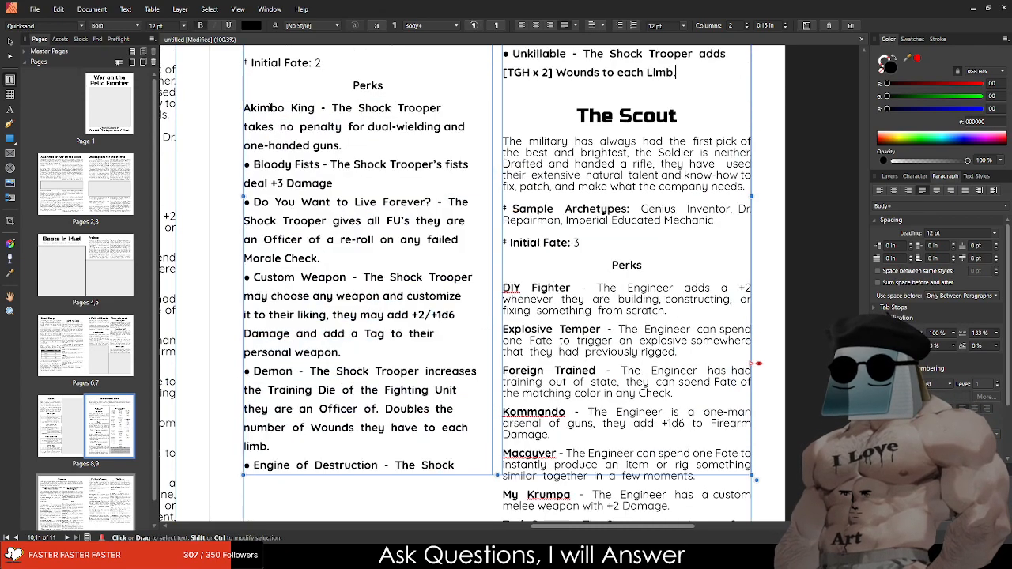
Step: Remove the bold from the Akimbo King perk's description and join its broken lines into one paragraph
{"action": "left_click_drag", "start_coordinate": [327, 108], "coordinate": [361, 147]}
{"action": "key", "text": "ctrl+b"}
{"action": "left_click", "coordinate": [442, 108]}
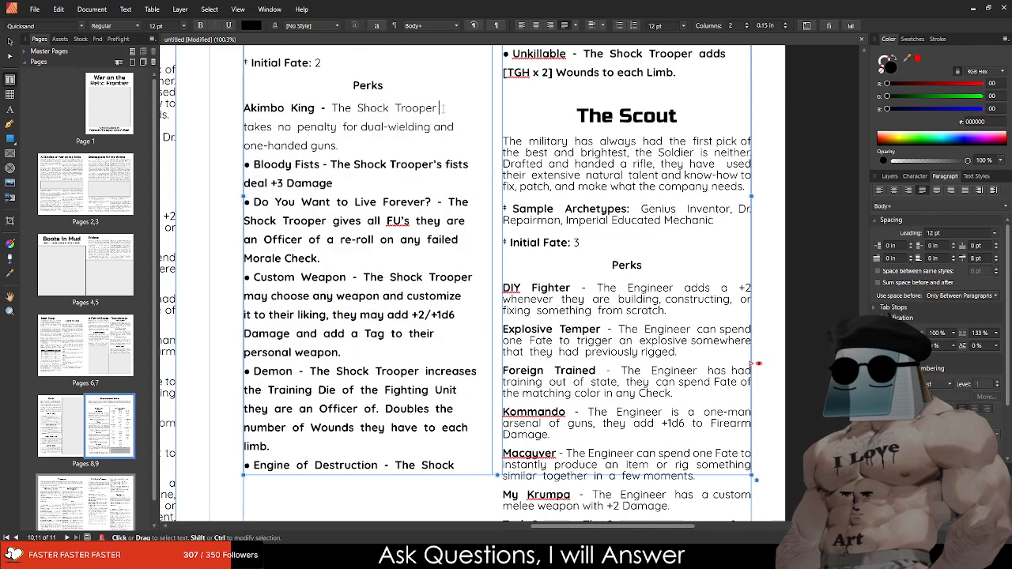
{"action": "key", "text": "Delete"}
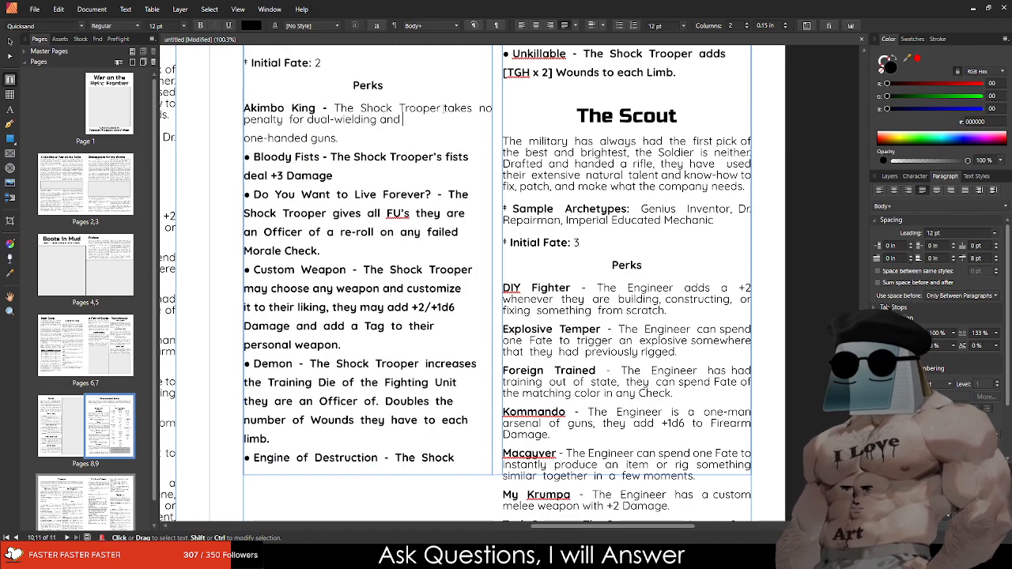
{"action": "key", "text": "Delete"}
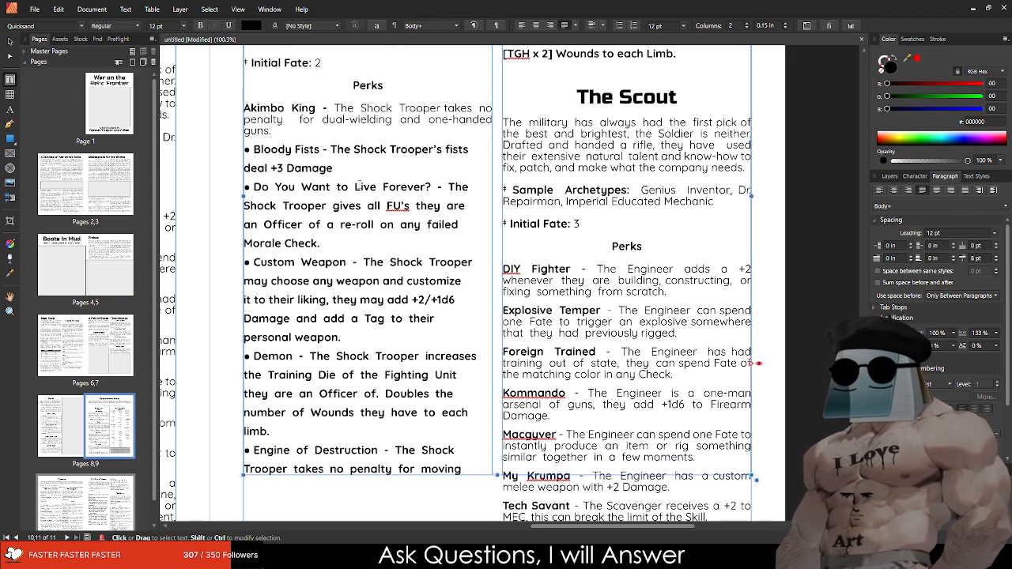
Step: Make the Bloody Fists perk's description regular weight and join its two lines
{"action": "left_click_drag", "start_coordinate": [334, 168], "coordinate": [330, 150]}
{"action": "key", "text": "ctrl+b"}
{"action": "left_click", "coordinate": [463, 149]}
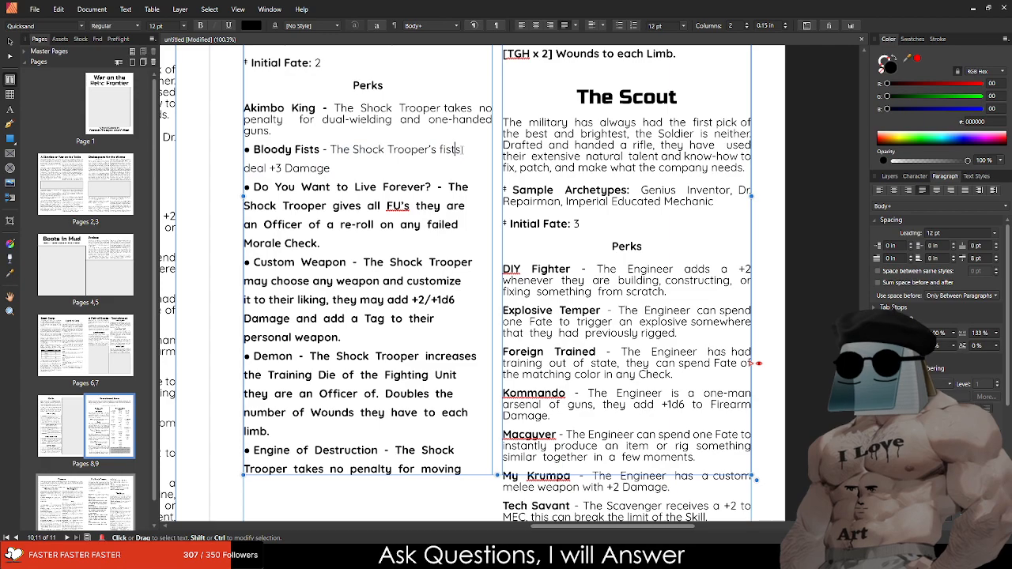
{"action": "key", "text": "Delete"}
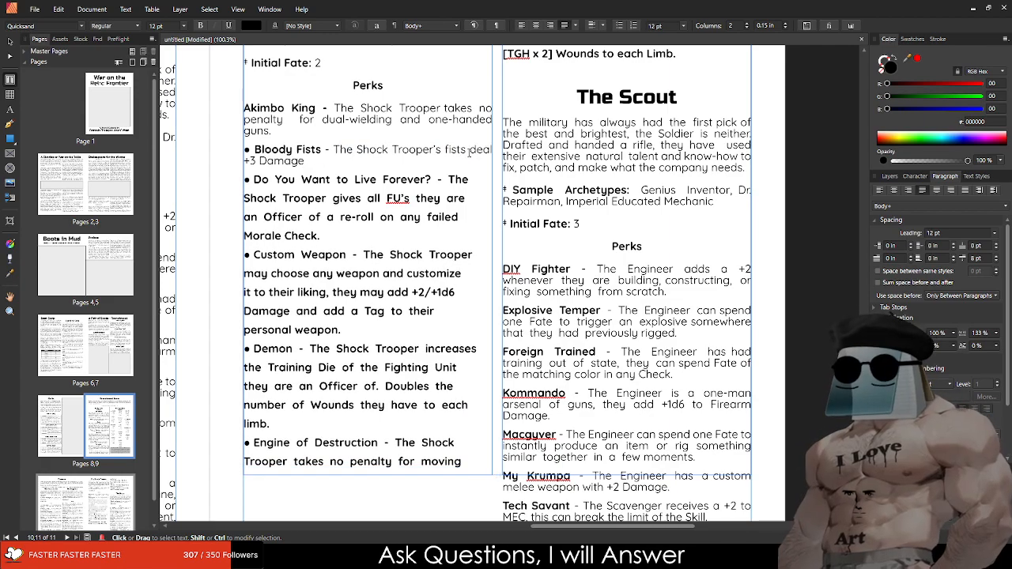
Step: Unbold the description of the Do You Want to Live Forever? perk and remove the line breaks inside it
{"action": "left_click_drag", "start_coordinate": [376, 236], "coordinate": [443, 180]}
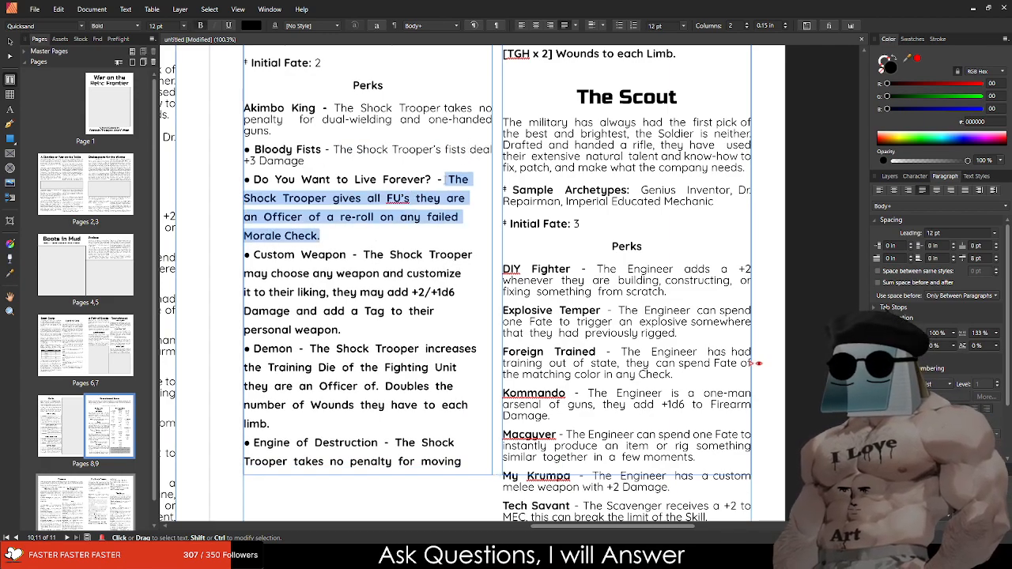
{"action": "key", "text": "ctrl+b"}
{"action": "left_click", "coordinate": [435, 179]}
{"action": "left_click", "coordinate": [445, 180]}
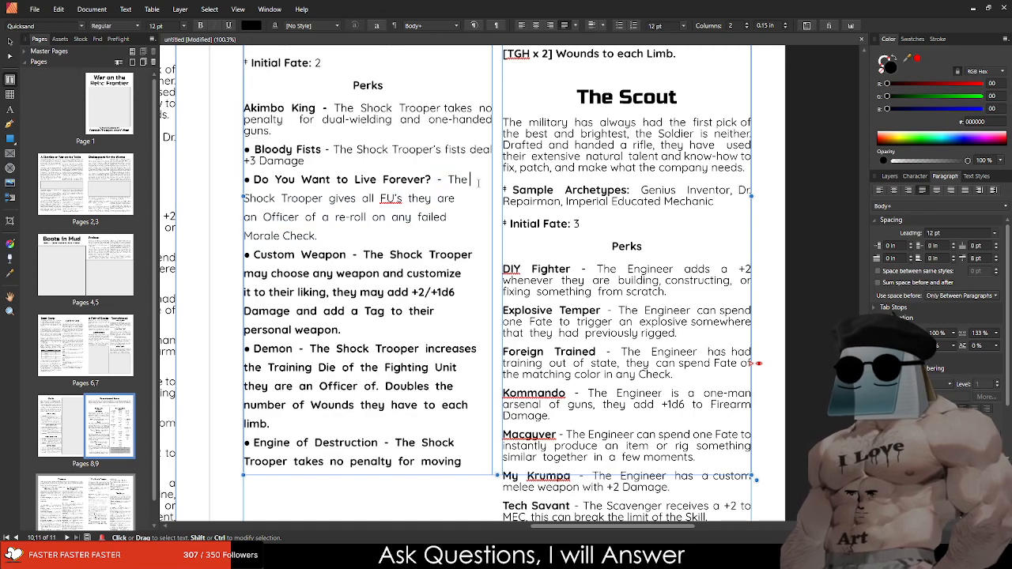
{"action": "left_click", "coordinate": [478, 183]}
{"action": "key", "text": "Delete"}
{"action": "key", "text": "Delete"}
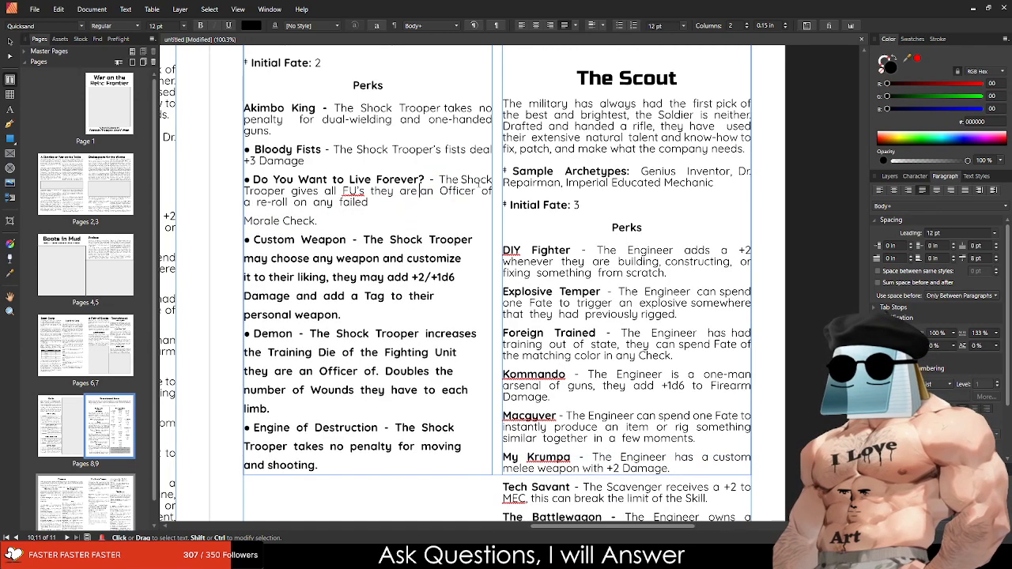
{"action": "key", "text": "Down"}
{"action": "key", "text": "Delete"}
{"action": "scroll", "coordinate": [428, 245], "scroll_direction": "up", "scroll_amount": 3}
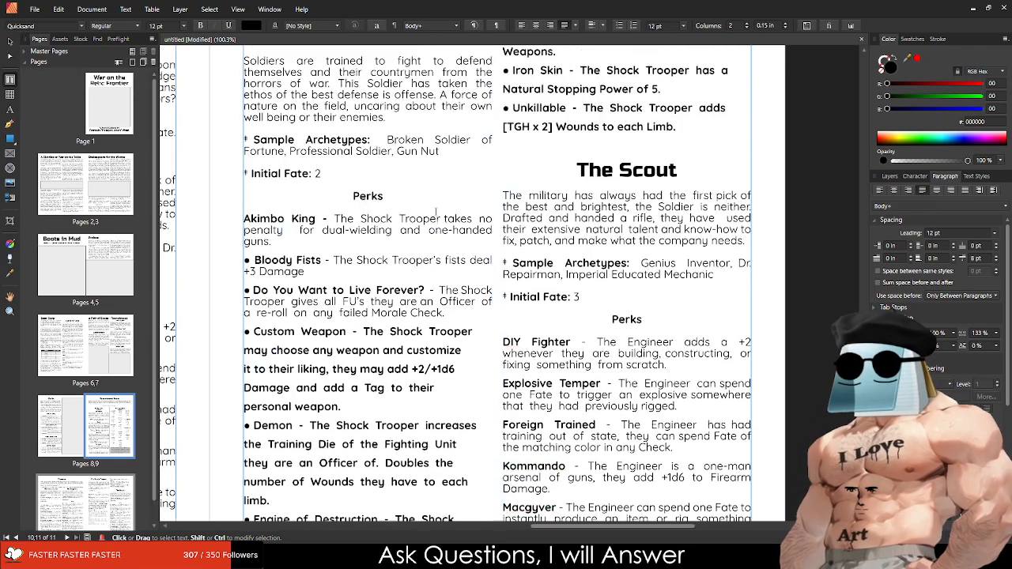
Step: Set the Custom Weapon perk's description to regular weight and merge its broken lines into one paragraph
{"action": "scroll", "coordinate": [428, 245], "scroll_direction": "down", "scroll_amount": 3}
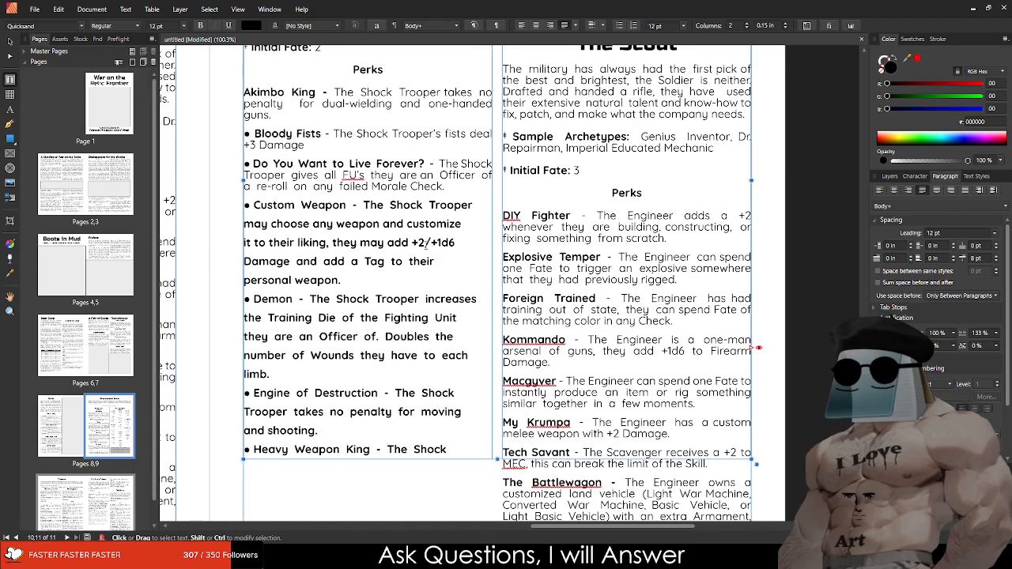
{"action": "scroll", "coordinate": [428, 245], "scroll_direction": "down", "scroll_amount": 1}
{"action": "scroll", "coordinate": [431, 247], "scroll_direction": "up", "scroll_amount": 7}
{"action": "scroll", "coordinate": [443, 248], "scroll_direction": "down", "scroll_amount": 4}
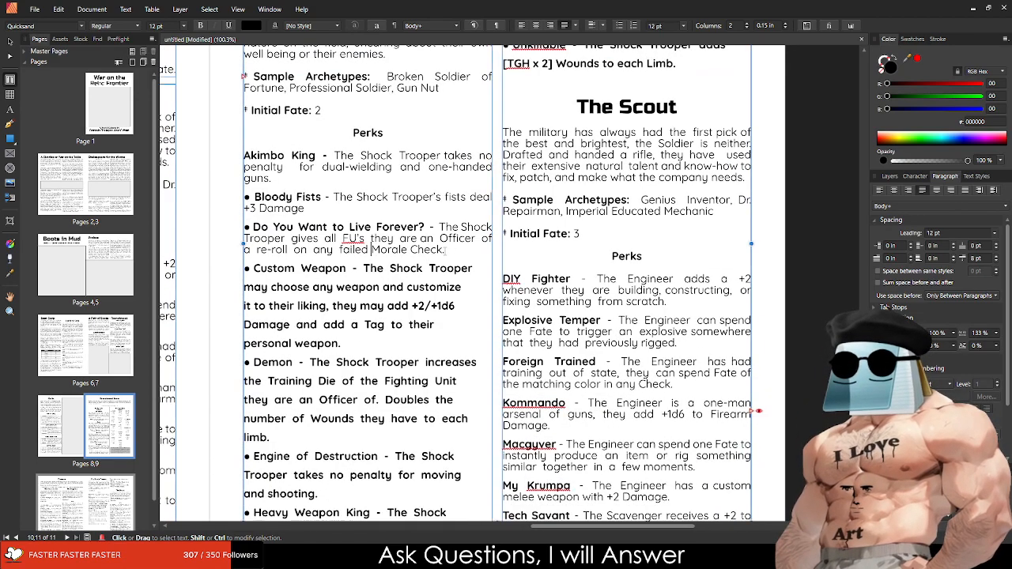
{"action": "left_click_drag", "start_coordinate": [424, 337], "coordinate": [360, 269]}
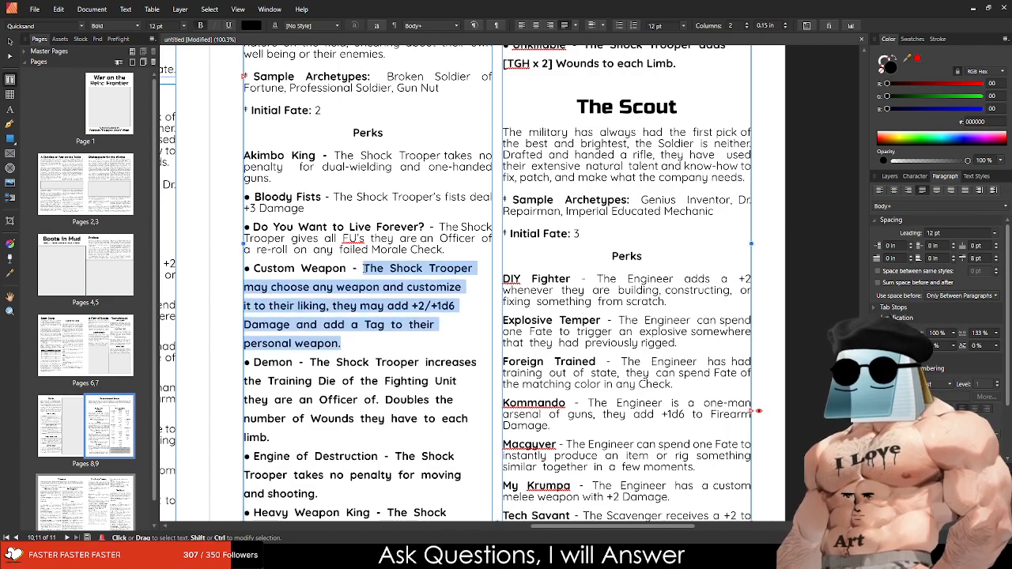
{"action": "key", "text": "ctrl+b"}
{"action": "left_click", "coordinate": [488, 268]}
{"action": "key", "text": "Delete"}
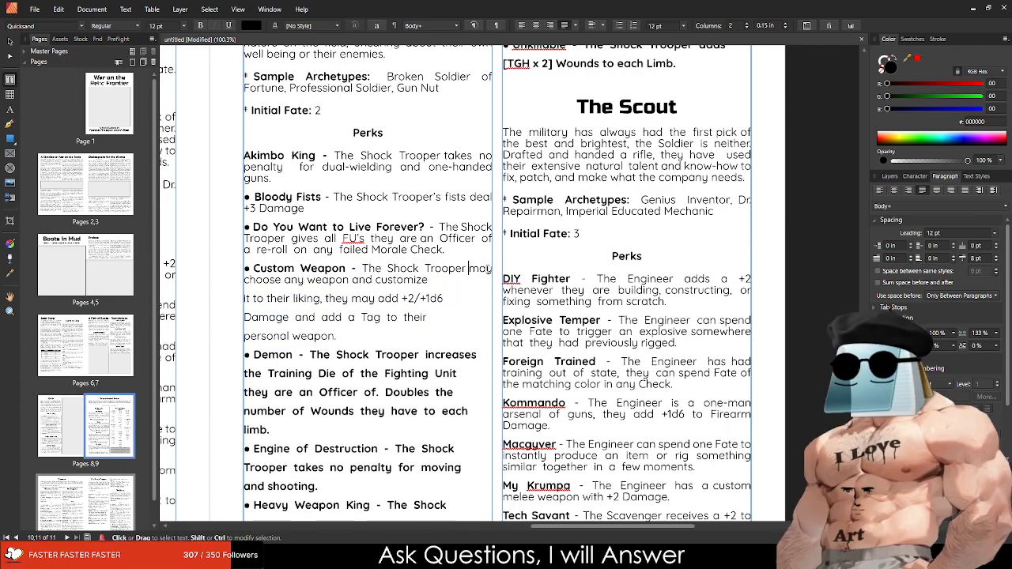
{"action": "key", "text": "Down"}
{"action": "key", "text": "Delete"}
{"action": "key", "text": "Delete"}
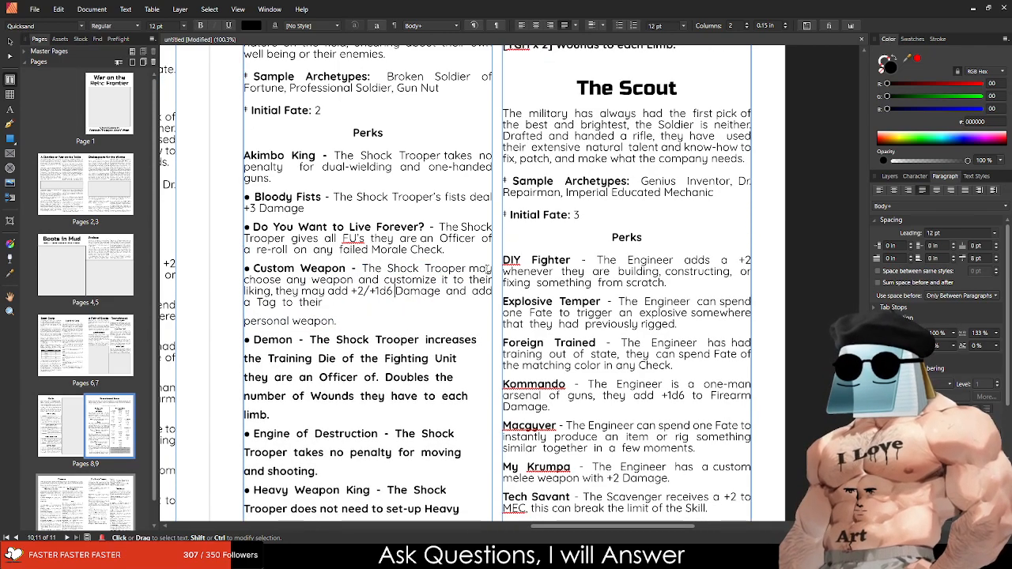
{"action": "key", "text": "Down"}
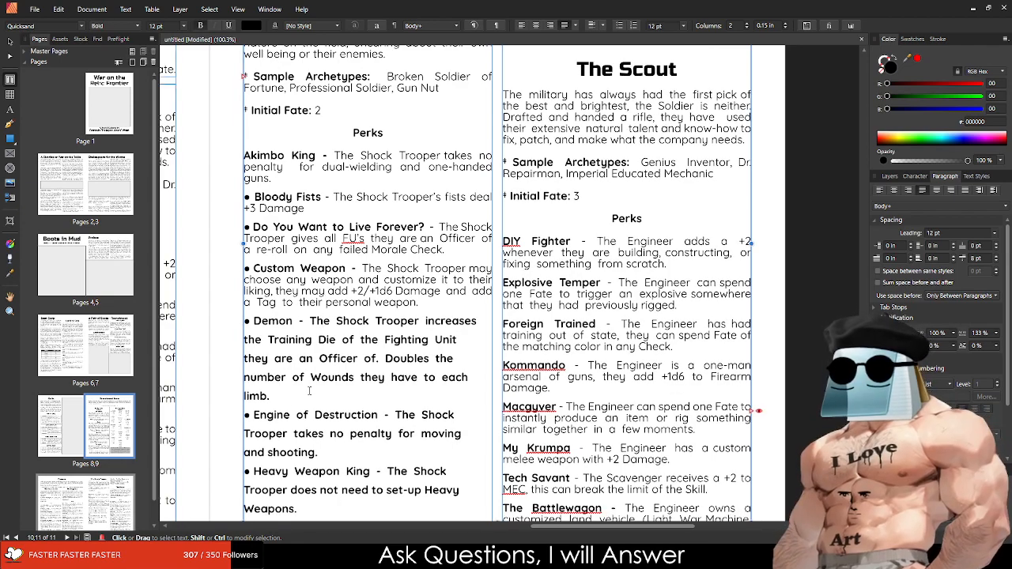
Step: Remove the bold from the Demon perk's description and delete the line breaks inside it
{"action": "left_click_drag", "start_coordinate": [270, 396], "coordinate": [309, 321]}
{"action": "key", "text": "ctrl+b"}
{"action": "left_click", "coordinate": [487, 316]}
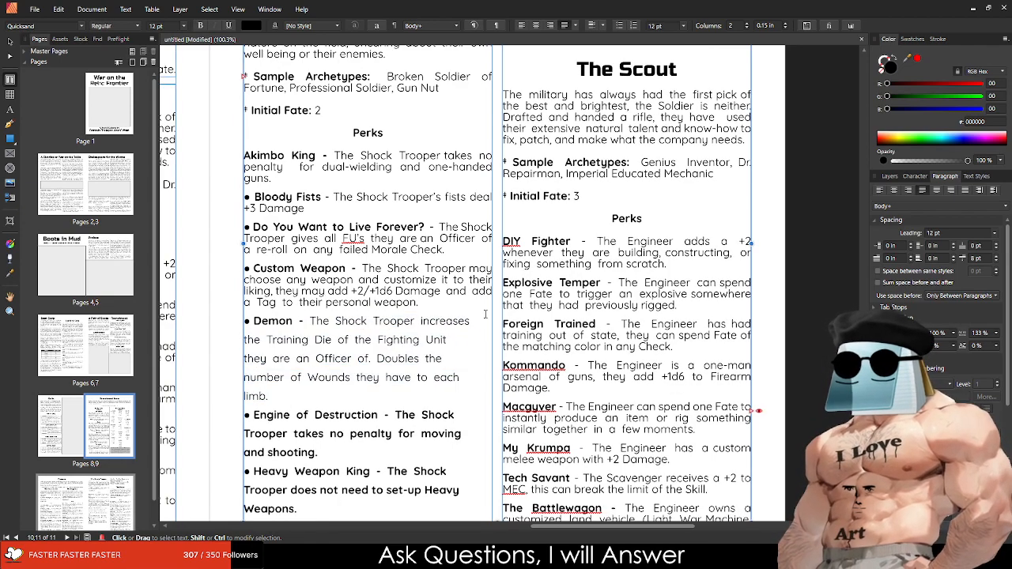
{"action": "key", "text": "Delete"}
{"action": "key", "text": "Delete"}
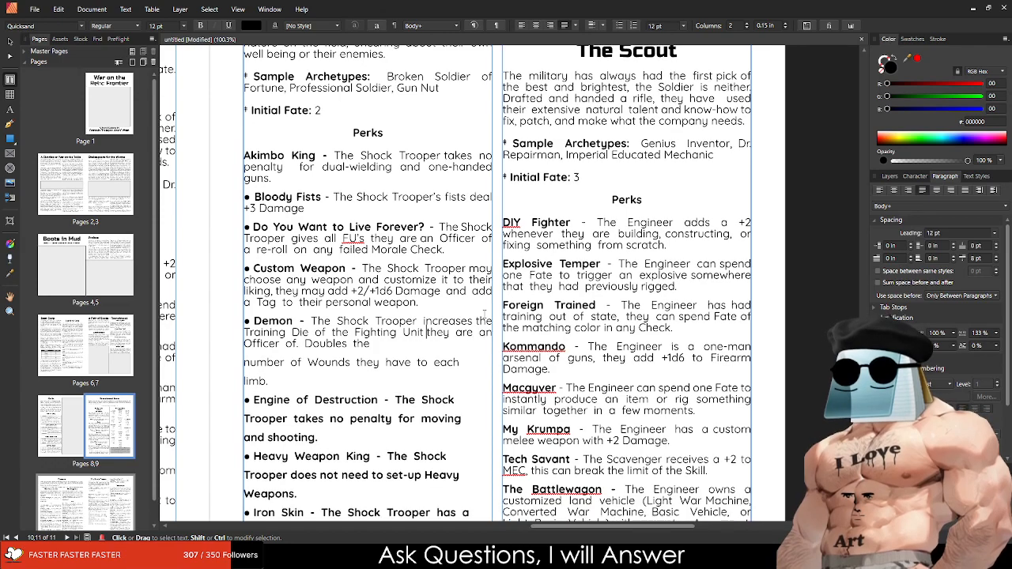
{"action": "key", "text": "Delete"}
{"action": "key", "text": "Delete"}
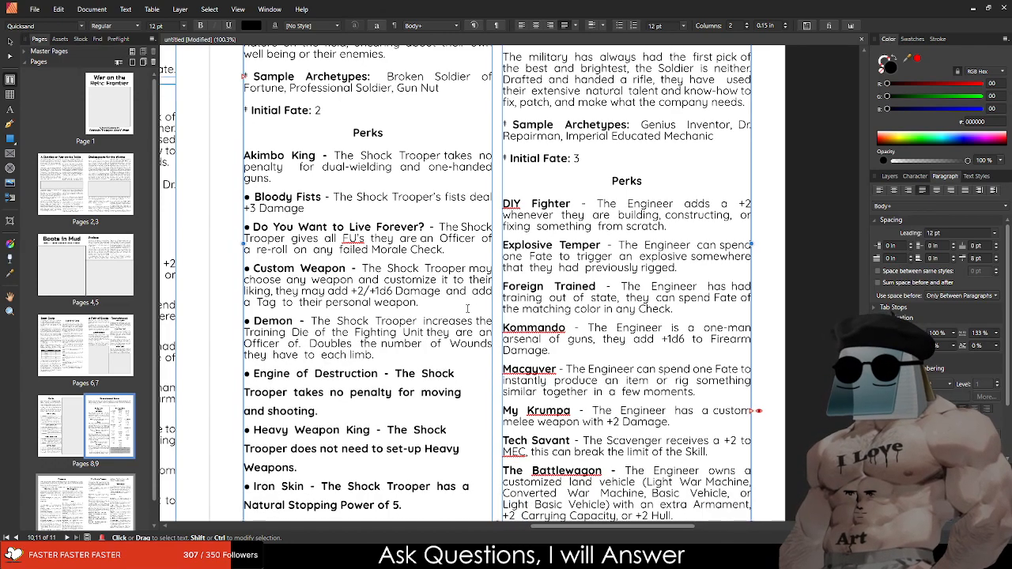
Step: Unbold the Engine of Destruction perk's description and join its lines into one paragraph
{"action": "left_click_drag", "start_coordinate": [398, 408], "coordinate": [393, 373]}
{"action": "key", "text": "ctrl+b"}
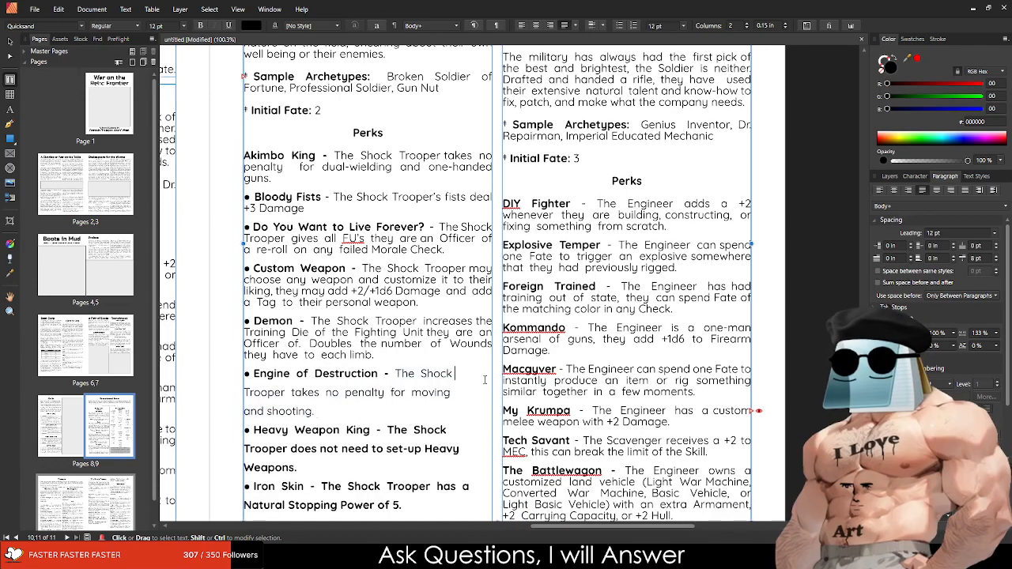
{"action": "key", "text": "Delete"}
{"action": "key", "text": "Delete"}
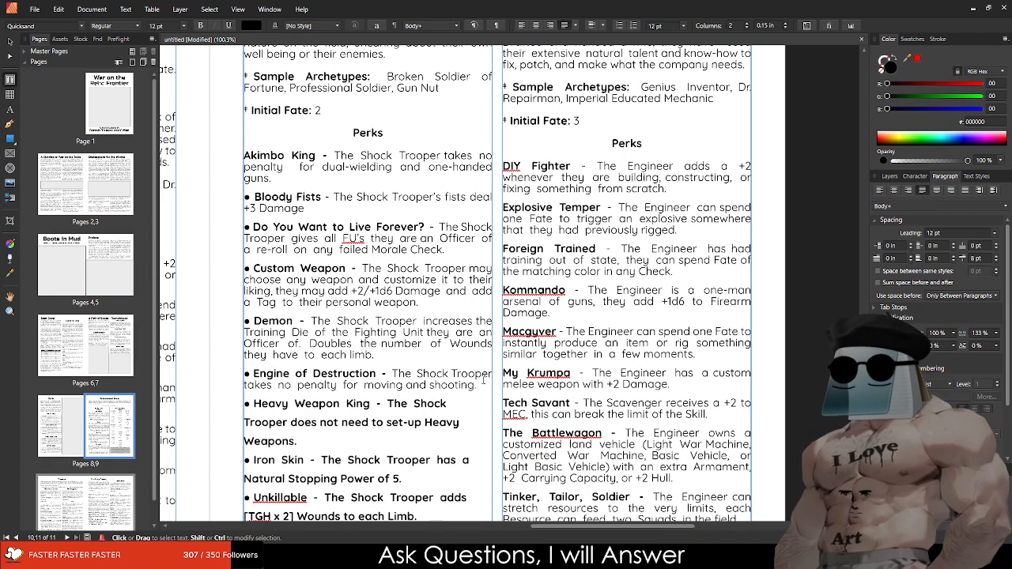
Step: Set the Heavy Weapon King perk's description to regular weight and join its broken lines into one paragraph
{"action": "scroll", "coordinate": [349, 360], "scroll_direction": "down", "scroll_amount": 1}
{"action": "left_click_drag", "start_coordinate": [377, 357], "coordinate": [465, 375]}
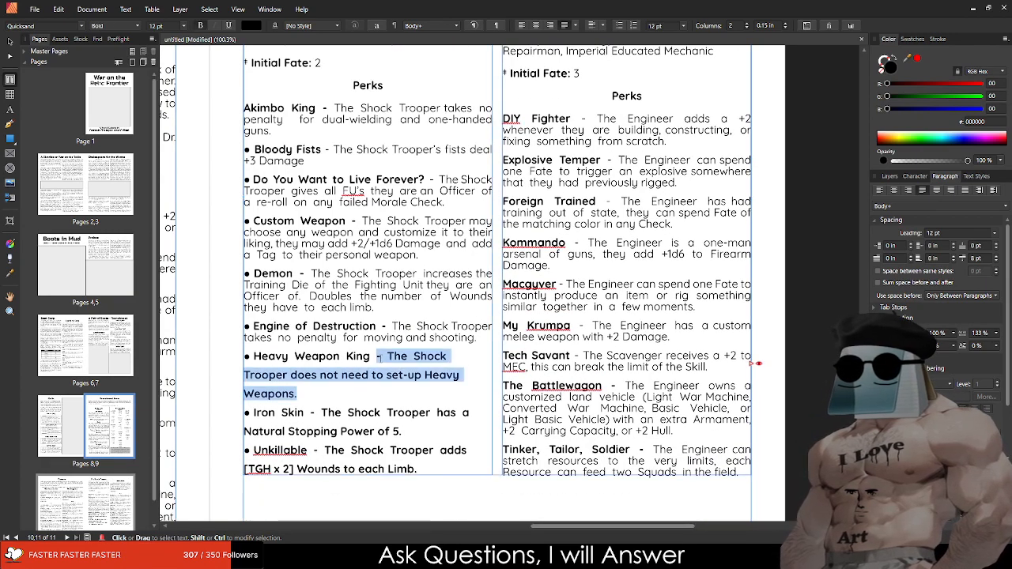
{"action": "key", "text": "ctrl+b"}
{"action": "key", "text": "Delete"}
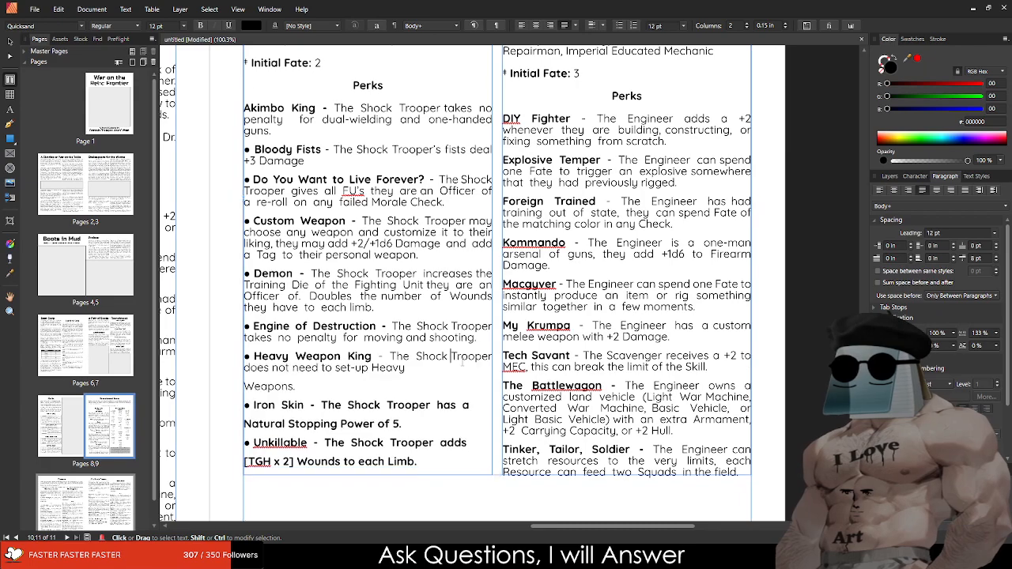
{"action": "left_click", "coordinate": [409, 369]}
{"action": "key", "text": "Delete"}
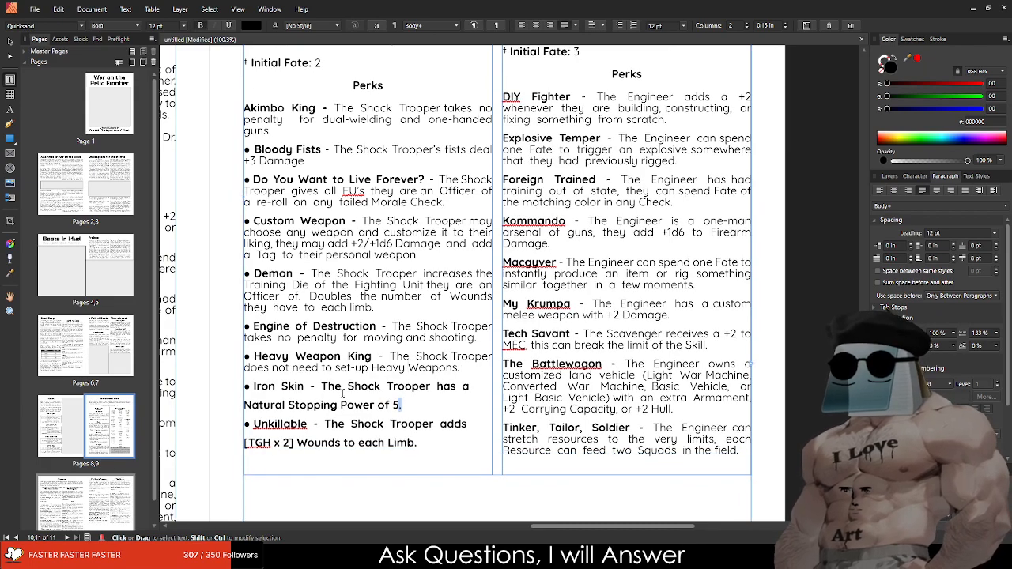
Step: Unbold the Iron Skin perk's description and remove the line break inside it
{"action": "left_click_drag", "start_coordinate": [401, 405], "coordinate": [307, 386]}
{"action": "key", "text": "ctrl+b"}
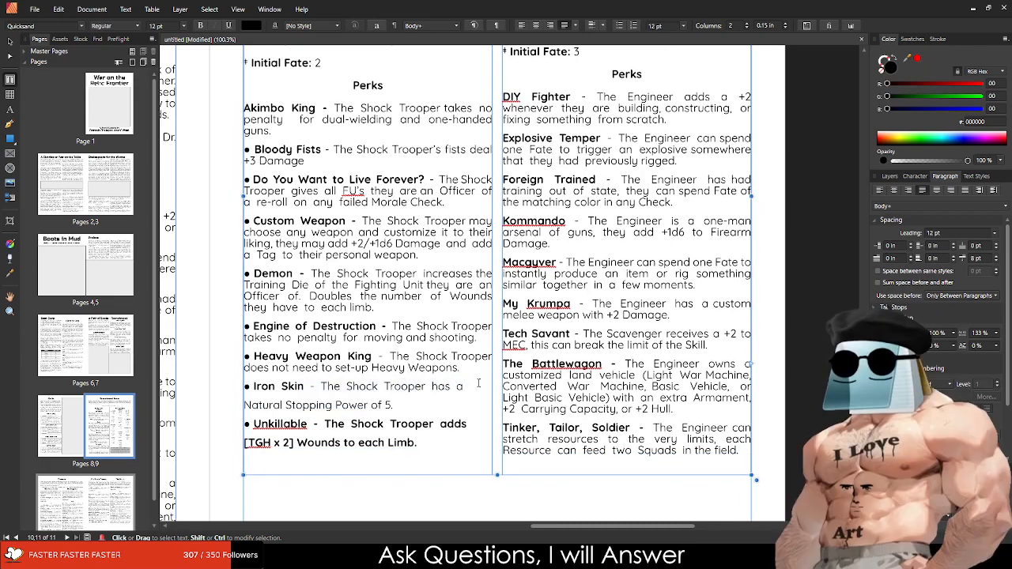
{"action": "key", "text": "Delete"}
Step: Remove the bold from the Unkillable perk's description and merge its two lines into one paragraph
{"action": "left_click_drag", "start_coordinate": [417, 436], "coordinate": [307, 417]}
{"action": "key", "text": "ctrl+b"}
{"action": "left_click", "coordinate": [465, 416]}
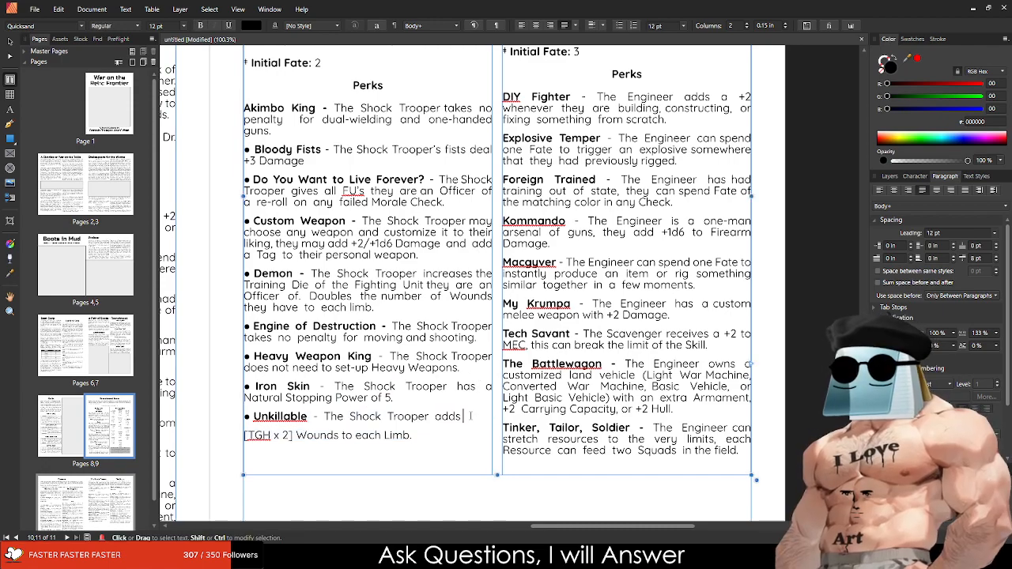
{"action": "key", "text": "Delete"}
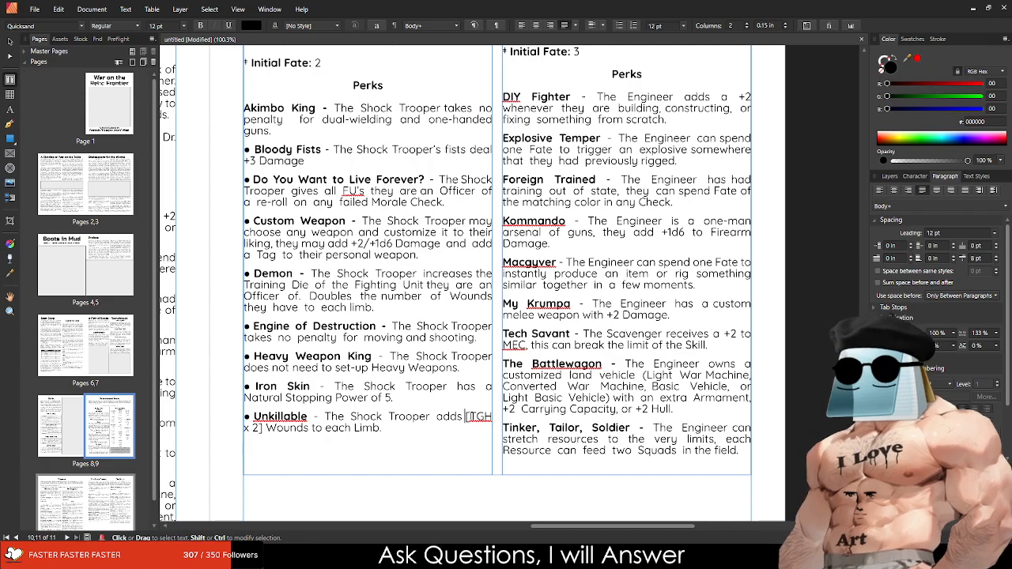
Step: Delete the bullet characters before the Bloody Fists, Do You Want to Live Forever?, Custom Weapon and Demon perks
{"action": "scroll", "coordinate": [415, 421], "scroll_direction": "up", "scroll_amount": 6}
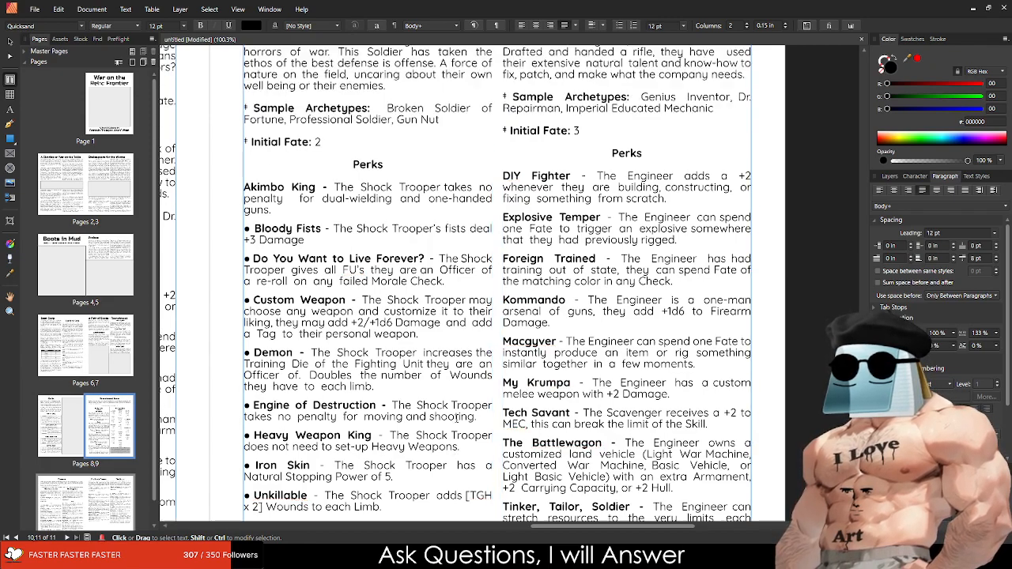
{"action": "scroll", "coordinate": [414, 421], "scroll_direction": "down", "scroll_amount": 3}
{"action": "scroll", "coordinate": [414, 421], "scroll_direction": "down", "scroll_amount": 3}
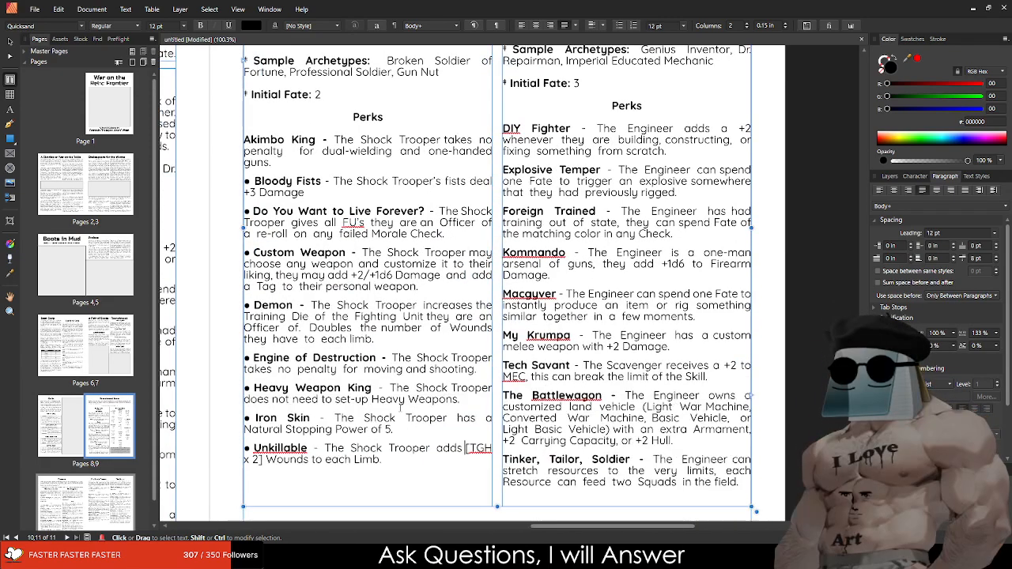
{"action": "scroll", "coordinate": [281, 118], "scroll_direction": "up", "scroll_amount": 3}
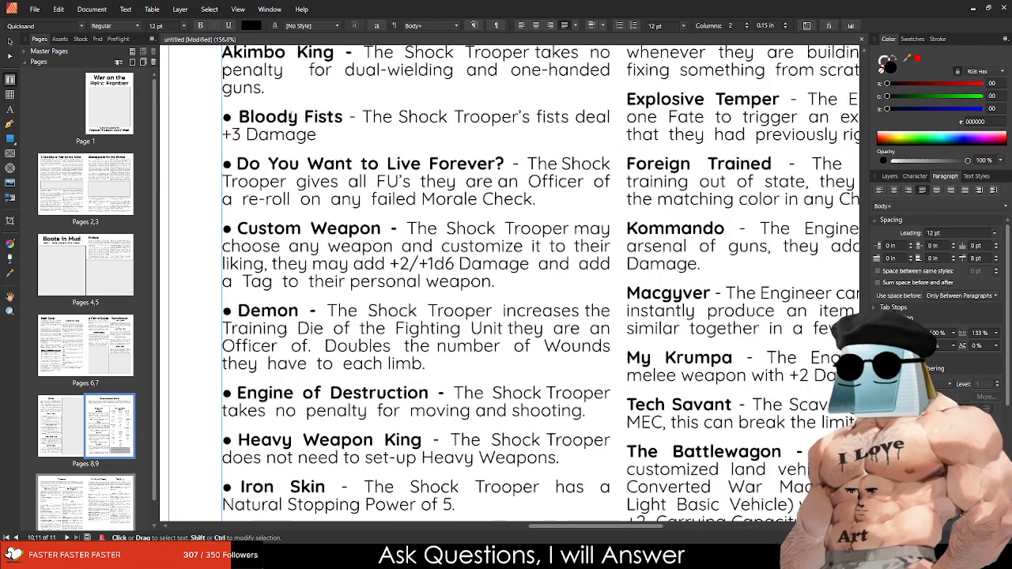
{"action": "left_click", "coordinate": [237, 117]}
{"action": "key", "text": "BackSpace"}
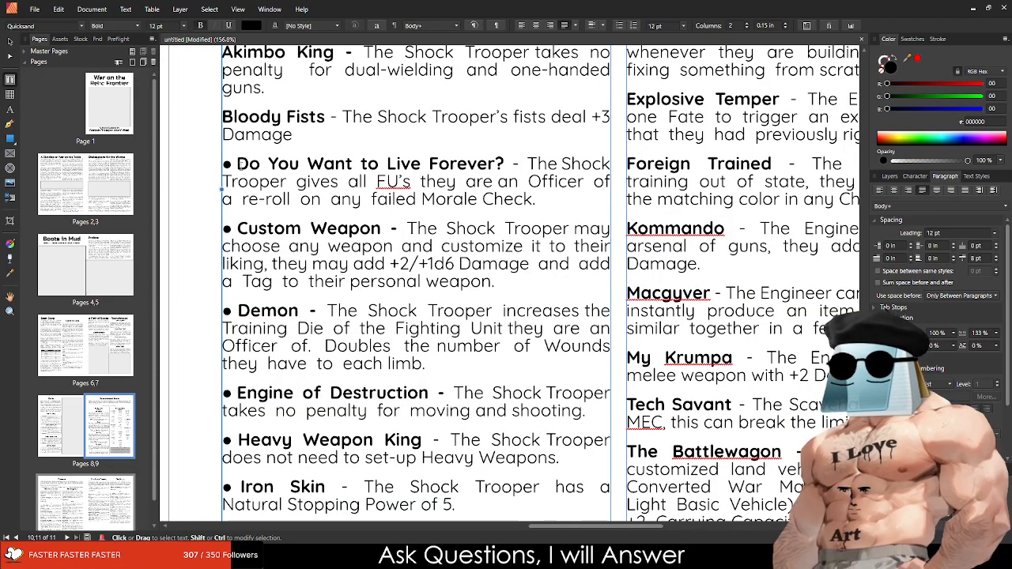
{"action": "left_click", "coordinate": [237, 163]}
{"action": "key", "text": "BackSpace"}
{"action": "left_click", "coordinate": [238, 228]}
{"action": "key", "text": "BackSpace"}
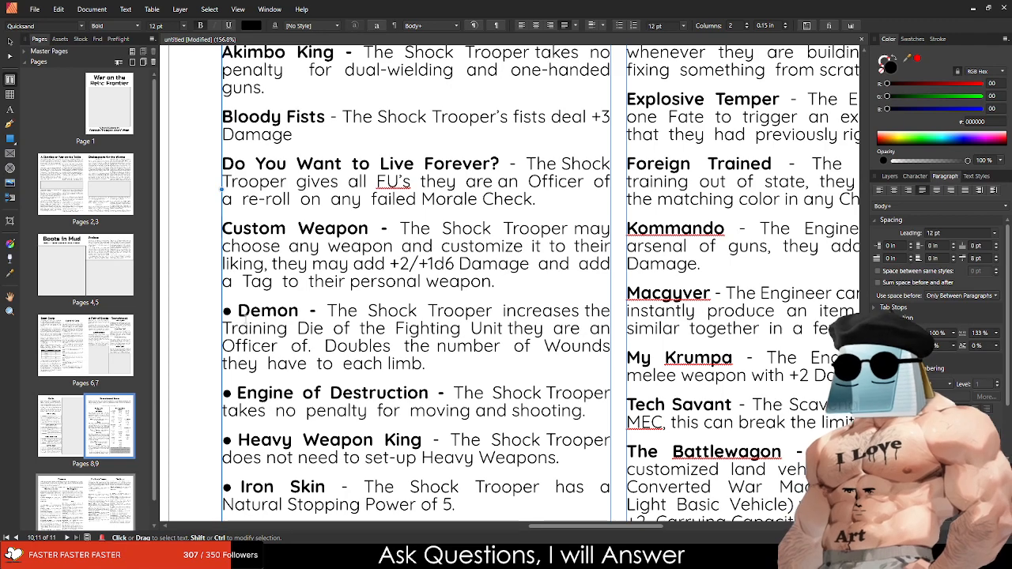
{"action": "left_click", "coordinate": [238, 311]}
{"action": "key", "text": "BackSpace"}
Step: Delete the bullet characters before the Engine of Destruction, Heavy Weapon King, Iron Skin and Unkillable perks
{"action": "scroll", "coordinate": [238, 333], "scroll_direction": "down", "scroll_amount": 1}
{"action": "left_click", "coordinate": [235, 346]}
{"action": "key", "text": "BackSpace"}
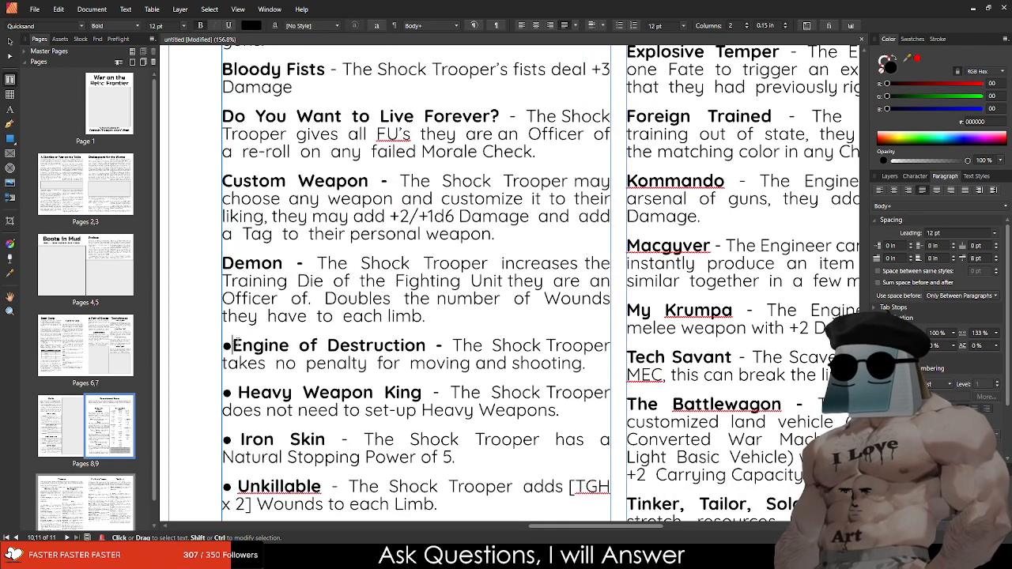
{"action": "key", "text": "BackSpace"}
{"action": "left_click", "coordinate": [235, 393]}
{"action": "key", "text": "BackSpace"}
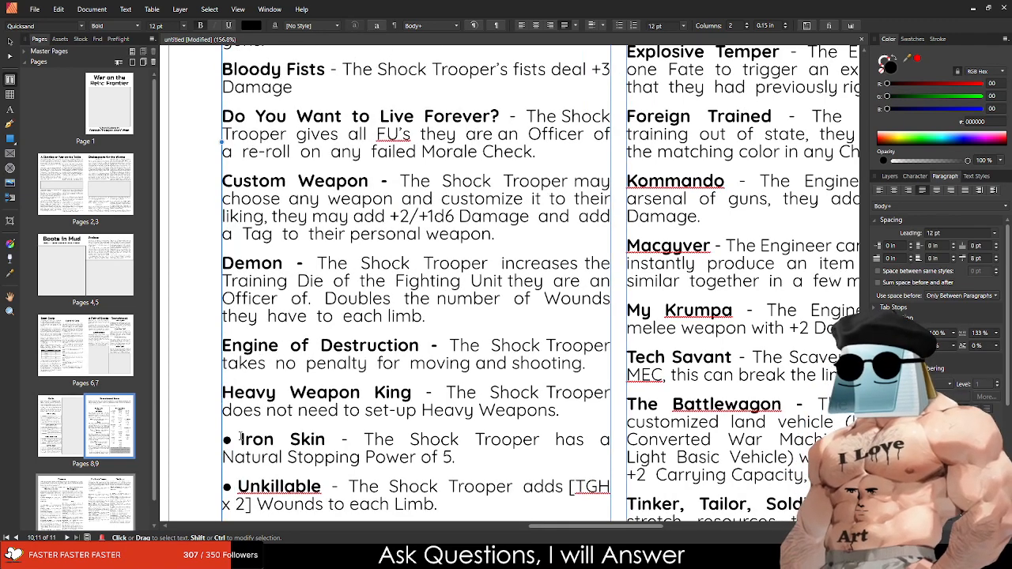
{"action": "left_click", "coordinate": [240, 439]}
{"action": "key", "text": "BackSpace"}
{"action": "scroll", "coordinate": [229, 420], "scroll_direction": "down", "scroll_amount": 2}
{"action": "left_click", "coordinate": [238, 408]}
{"action": "key", "text": "BackSpace"}
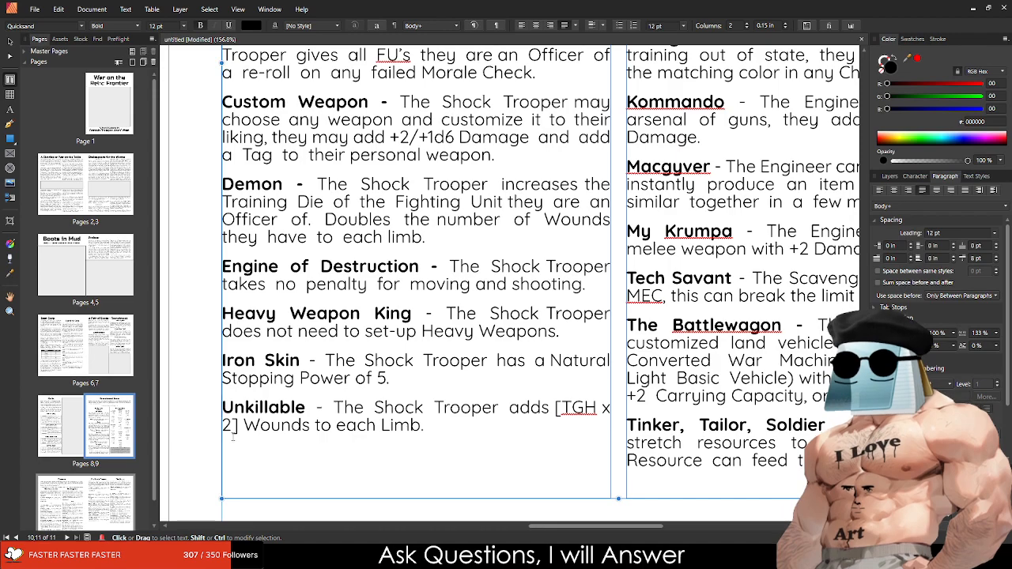
{"action": "left_click_drag", "start_coordinate": [238, 425], "coordinate": [556, 407]}
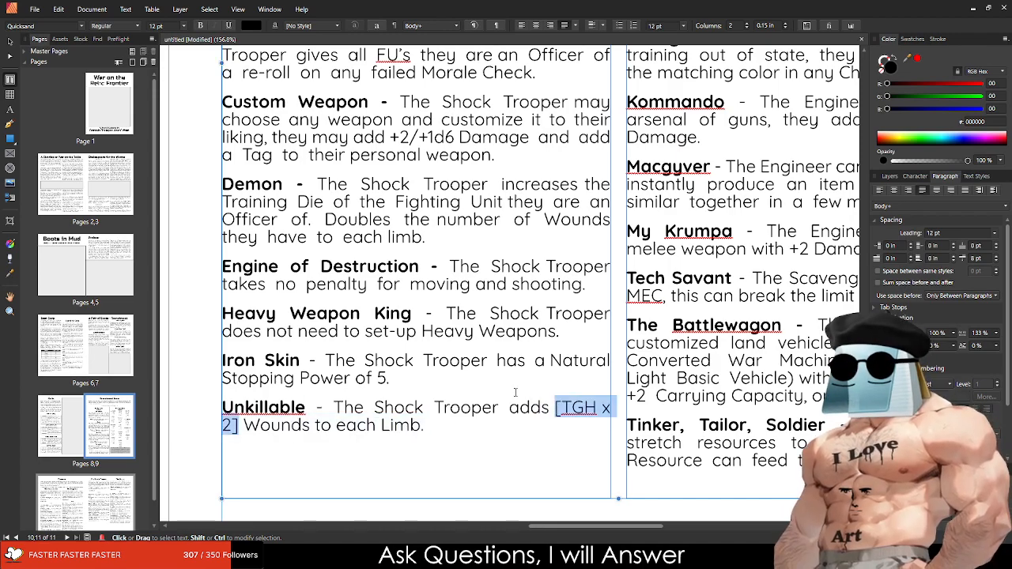
{"action": "left_click", "coordinate": [384, 428]}
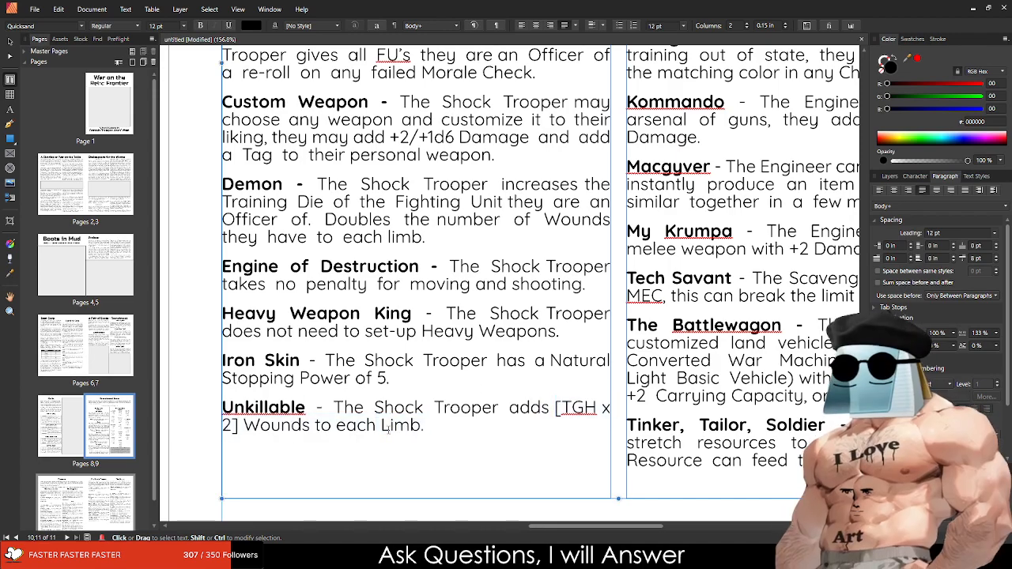
{"action": "left_click_drag", "start_coordinate": [600, 378], "coordinate": [510, 465]}
{"action": "left_click_drag", "start_coordinate": [502, 185], "coordinate": [460, 356]}
{"action": "scroll", "coordinate": [452, 299], "scroll_direction": "down", "scroll_amount": 2}
{"action": "scroll", "coordinate": [475, 273], "scroll_direction": "down", "scroll_amount": 2}
{"action": "left_click_drag", "start_coordinate": [516, 275], "coordinate": [415, 264]}
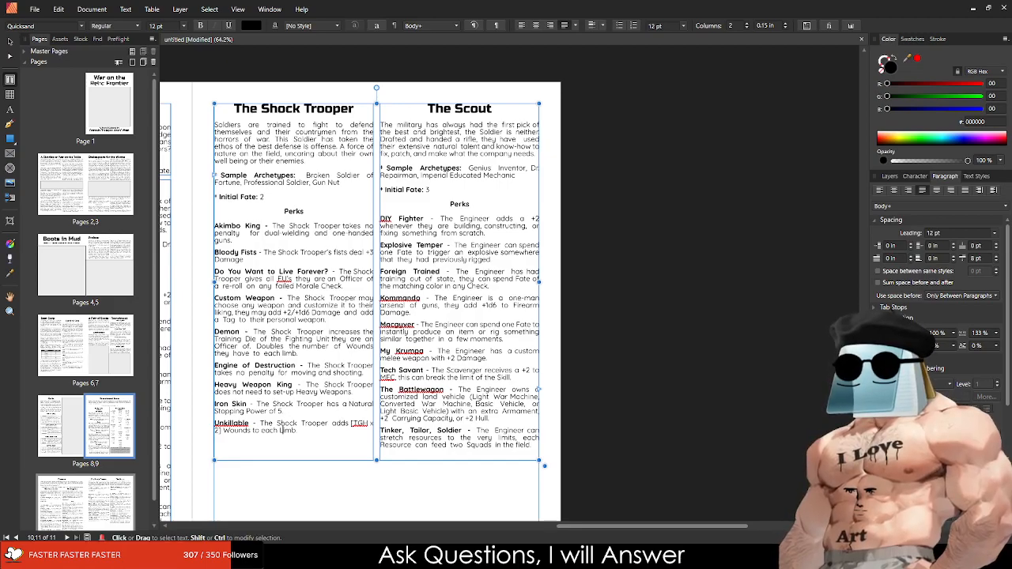
Step: Replace The Scout's description with the paragraph starting "Intelligence is the king of the battlefield" and remove the break after its first line
{"action": "left_click_drag", "start_coordinate": [473, 95], "coordinate": [416, 159]}
{"action": "scroll", "coordinate": [415, 160], "scroll_direction": "up", "scroll_amount": 4}
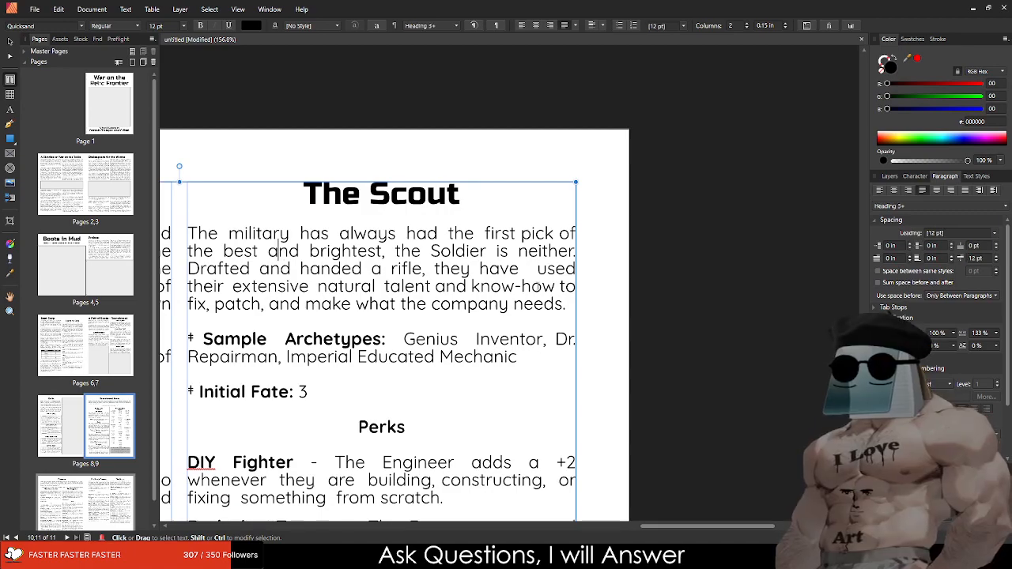
{"action": "left_click_drag", "start_coordinate": [566, 306], "coordinate": [187, 234]}
{"action": "type", "text": "Intelligence is the king of the battlefield and understanding where, when, and how to get it is half of the battle itself. The Soldier excels at being fast on their feet and to their gun when things get rough. Serving a natural, if dangerous, role as intelligence gathers and sharpshooters."}
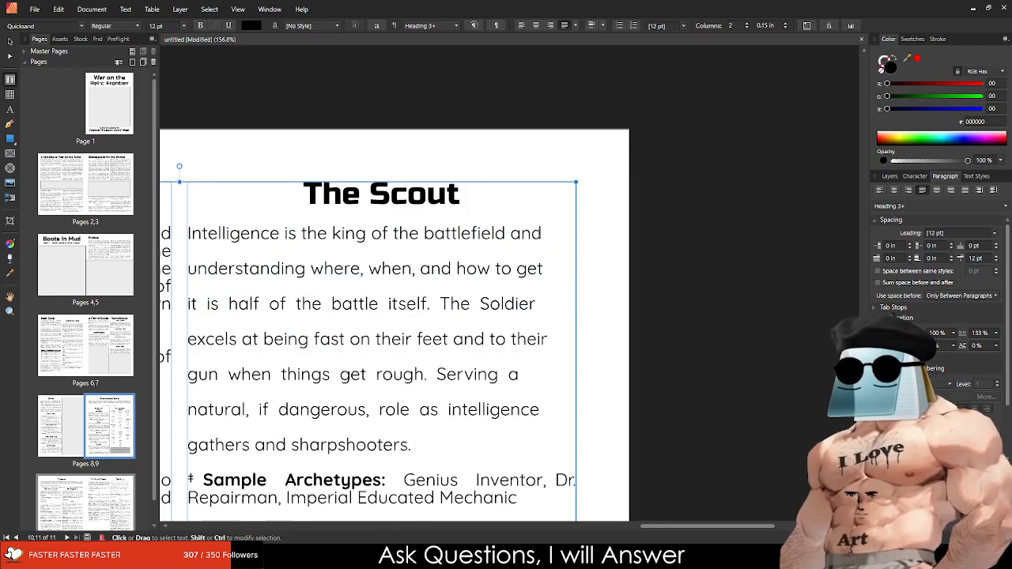
{"action": "left_click", "coordinate": [569, 238]}
{"action": "key", "text": "Delete"}
{"action": "key", "text": "Down"}
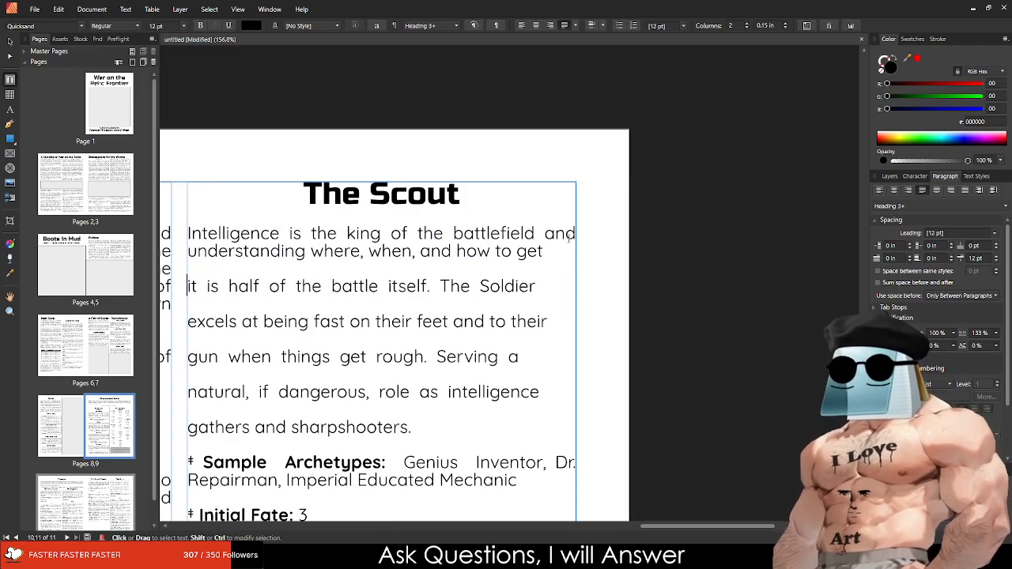
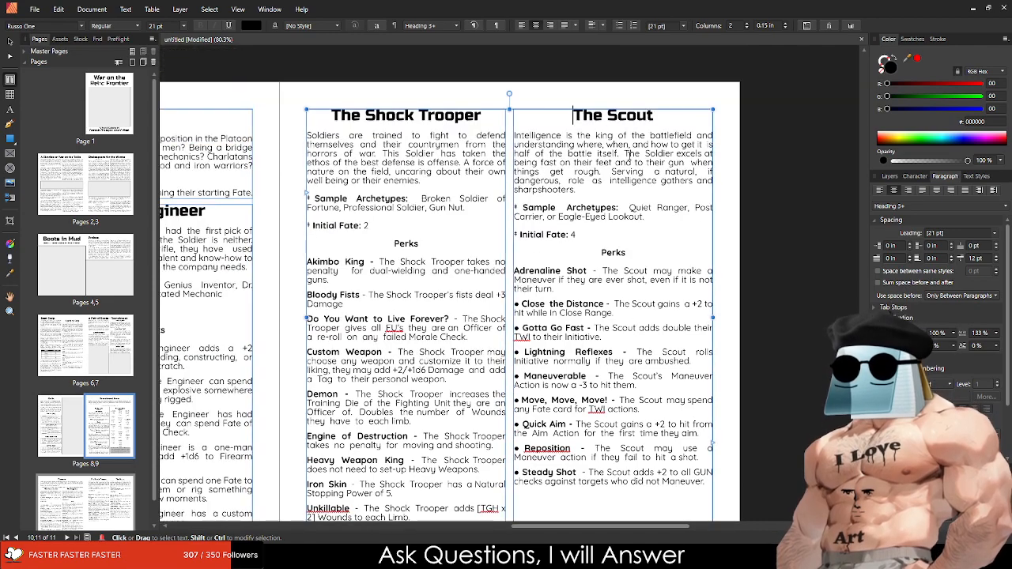
Step: Draw a light grey placeholder rectangle filling the empty area between the Shock Trooper and Scout columns and the page's bottom margin
{"action": "scroll", "coordinate": [280, 249], "scroll_direction": "down", "scroll_amount": 4}
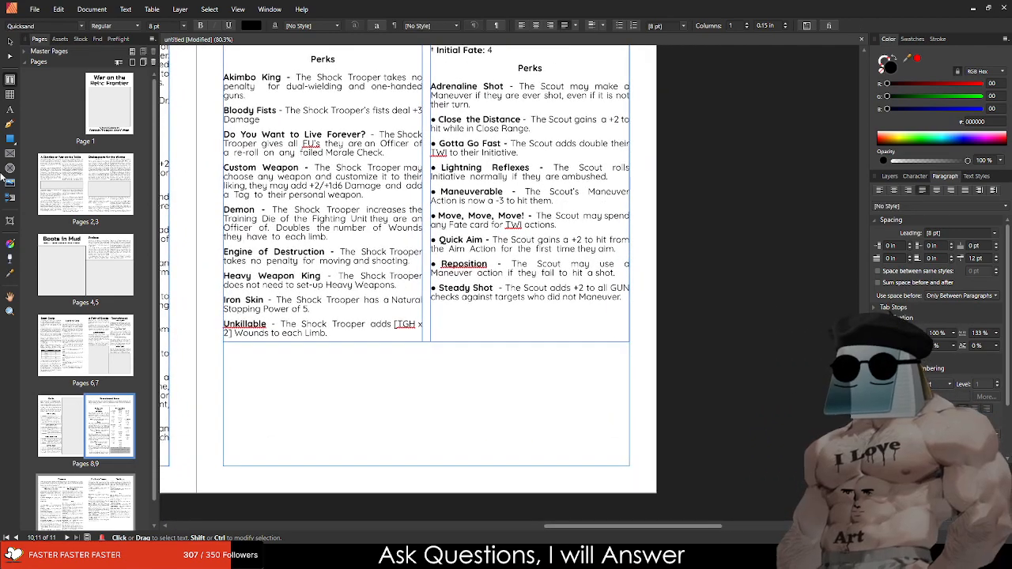
{"action": "left_click", "coordinate": [10, 139]}
{"action": "left_click_drag", "start_coordinate": [223, 467], "coordinate": [630, 342]}
{"action": "left_click", "coordinate": [676, 393]}
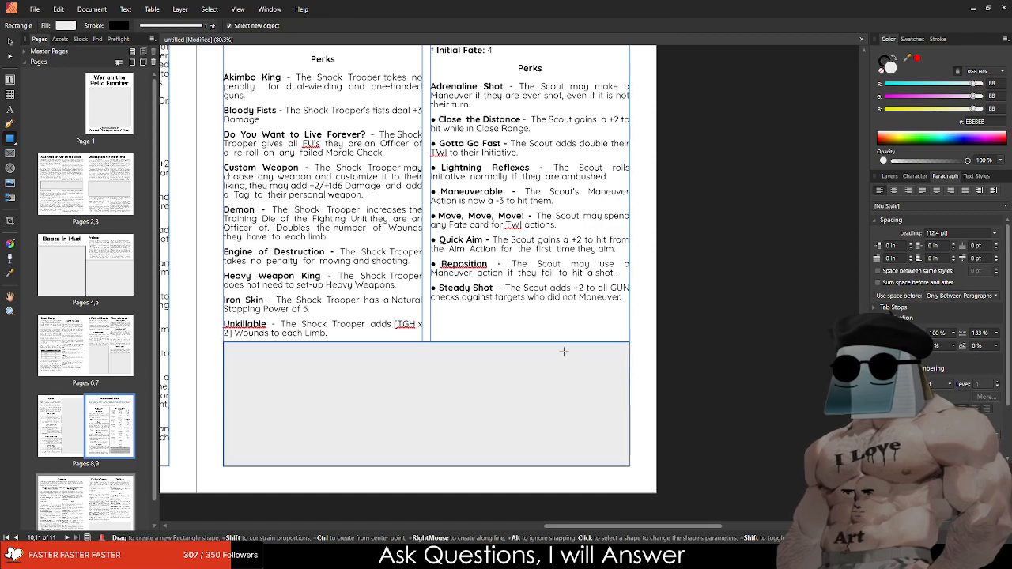
Step: Copy the two-column Shock Trooper and Scout text frame to the top margin of blank page 12
{"action": "scroll", "coordinate": [527, 330], "scroll_direction": "down", "scroll_amount": 8}
{"action": "scroll", "coordinate": [425, 343], "scroll_direction": "up", "scroll_amount": 4}
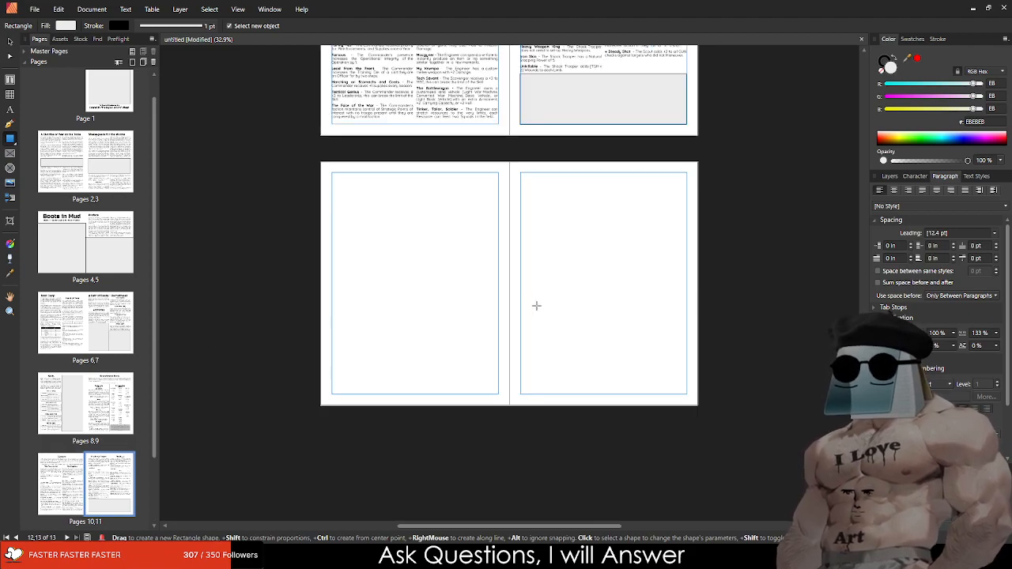
{"action": "scroll", "coordinate": [319, 187], "scroll_direction": "up", "scroll_amount": 2}
{"action": "scroll", "coordinate": [320, 188], "scroll_direction": "up", "scroll_amount": 1}
{"action": "left_click", "coordinate": [10, 42]}
{"action": "scroll", "coordinate": [467, 225], "scroll_direction": "up", "scroll_amount": 4}
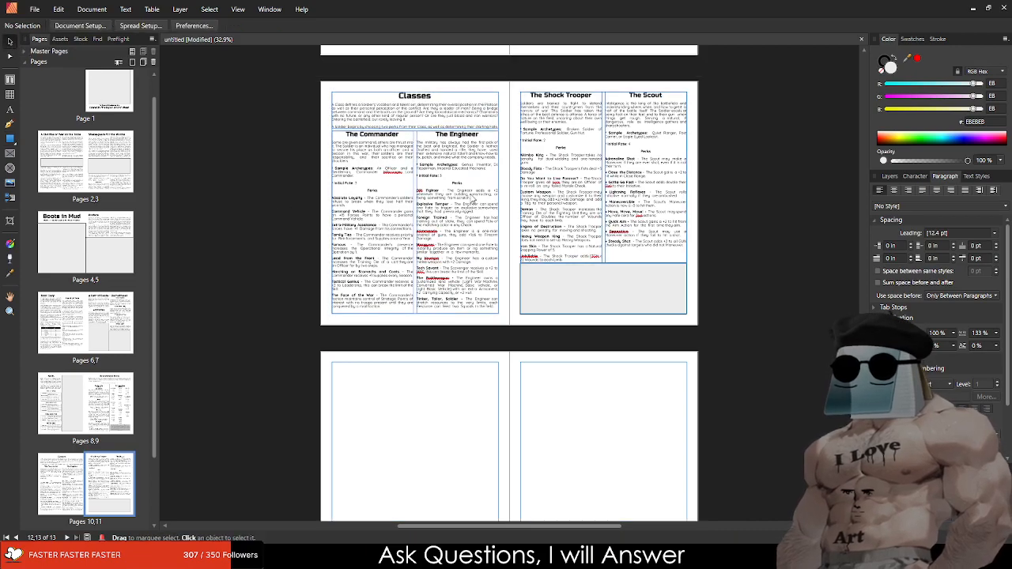
{"action": "left_click", "coordinate": [468, 223]}
{"action": "left_click_drag", "start_coordinate": [575, 172], "coordinate": [389, 438]}
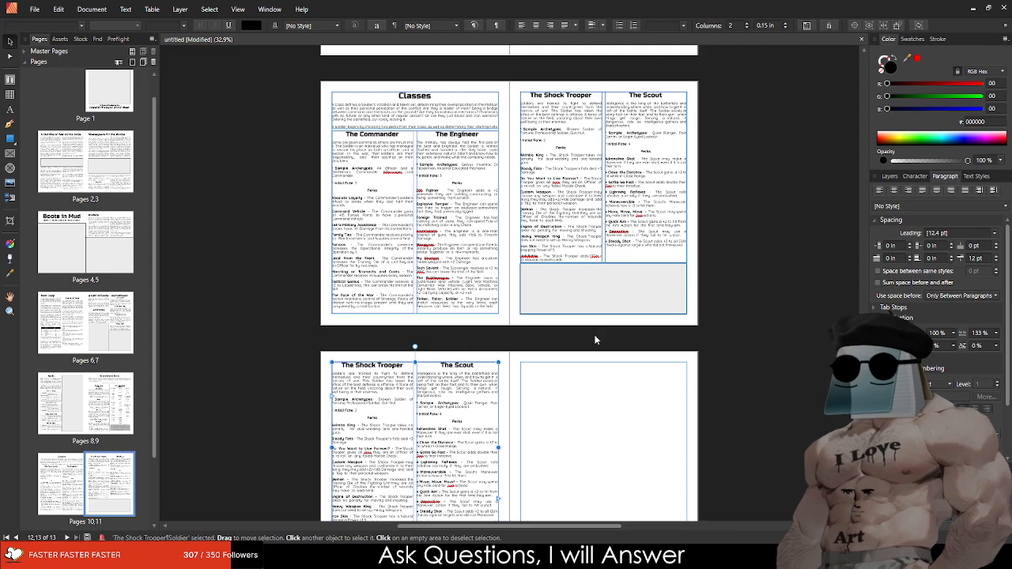
{"action": "scroll", "coordinate": [427, 439], "scroll_direction": "down", "scroll_amount": 2}
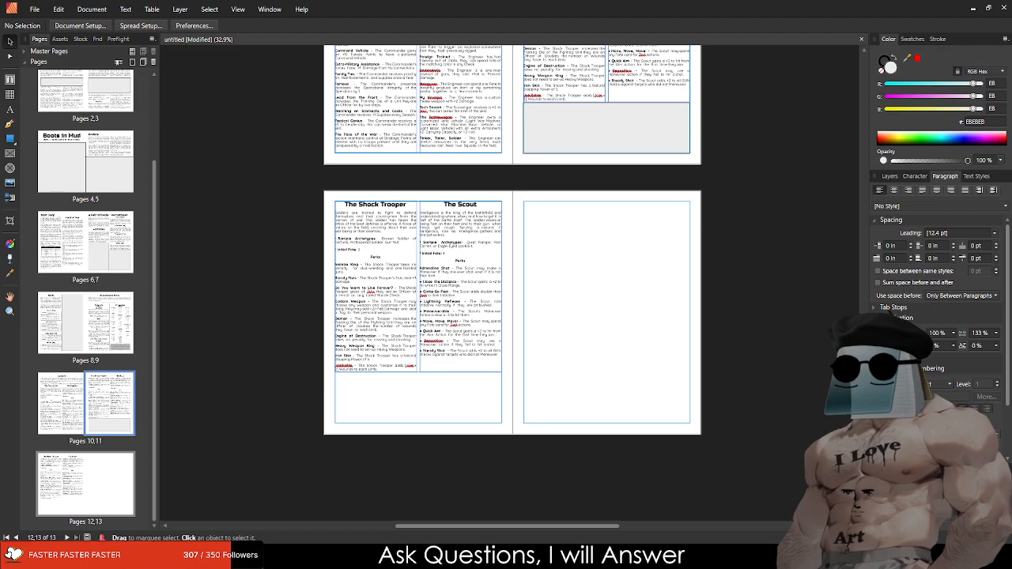
Step: Replace the copied frame's The Shock Trooper heading with "The Aide-De-Camp", keeping the description on its own line below
{"action": "scroll", "coordinate": [343, 224], "scroll_direction": "up", "scroll_amount": 5}
{"action": "double_click", "coordinate": [428, 151]}
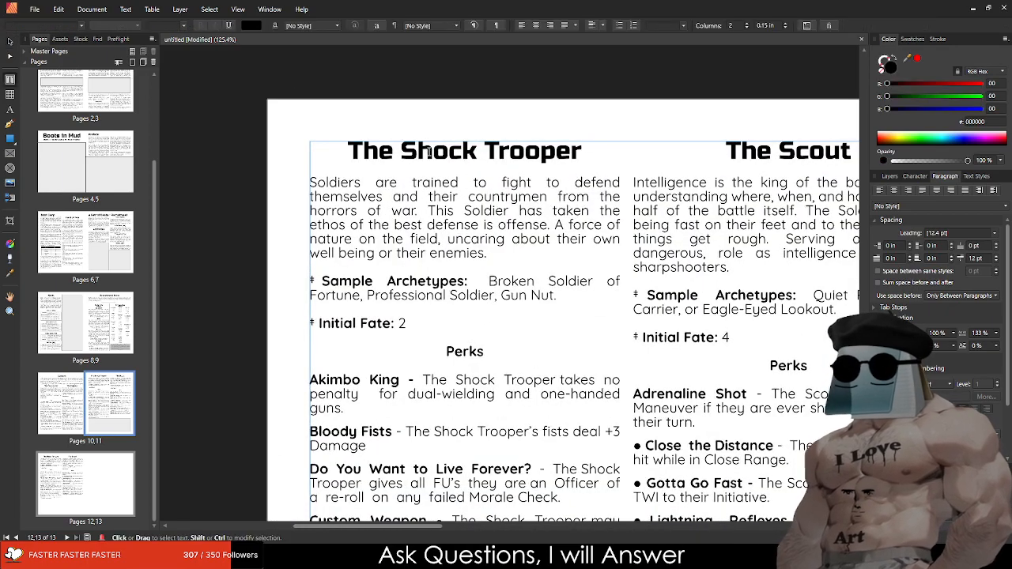
{"action": "triple_click", "coordinate": [428, 151]}
{"action": "type", "text": "The Aide-De-Camp"}
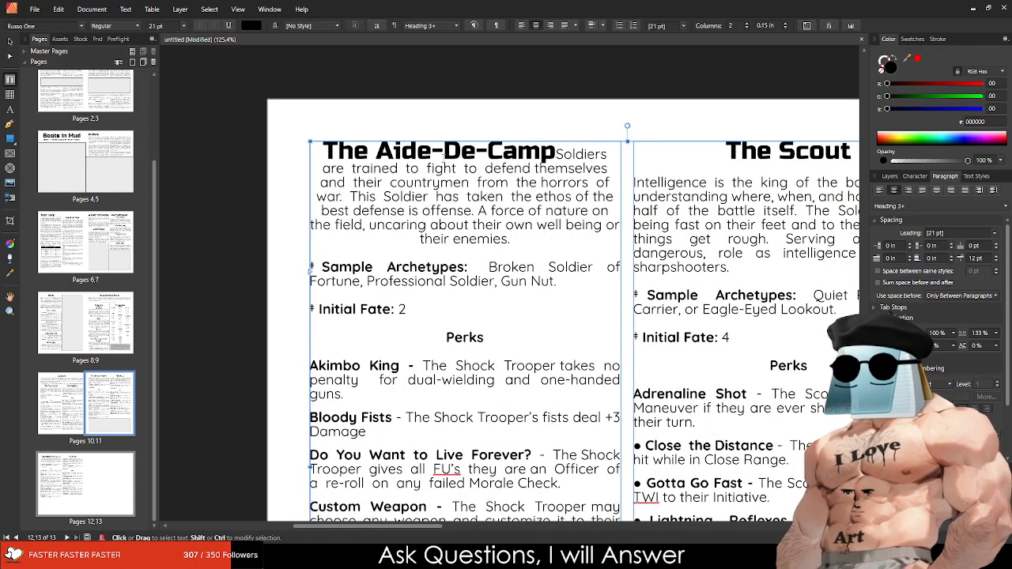
{"action": "key", "text": "Return"}
{"action": "triple_click", "coordinate": [443, 153]}
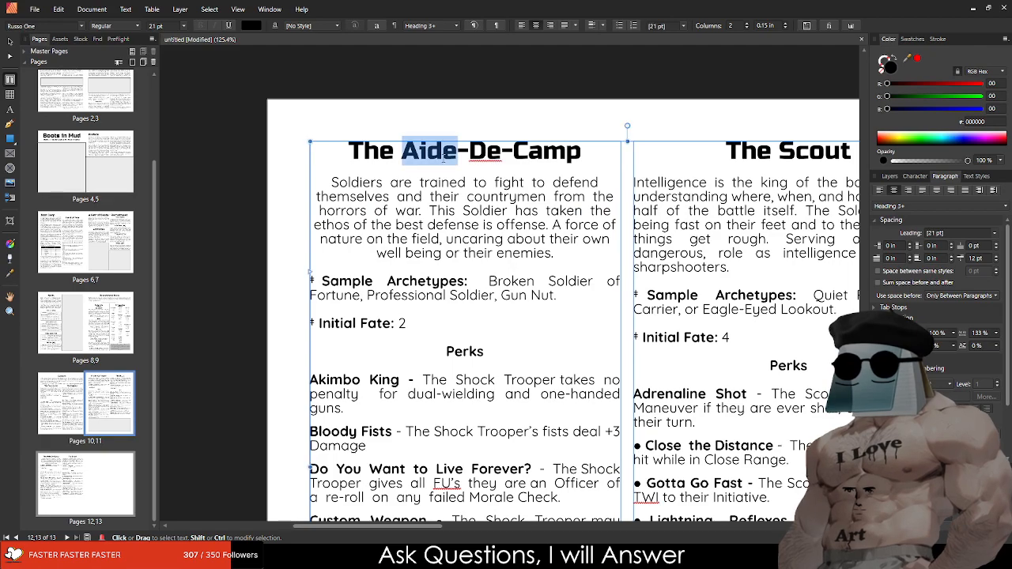
Step: Justify the description paragraph under The Aide-De-Camp heading
{"action": "triple_click", "coordinate": [438, 211]}
{"action": "left_click", "coordinate": [434, 212]}
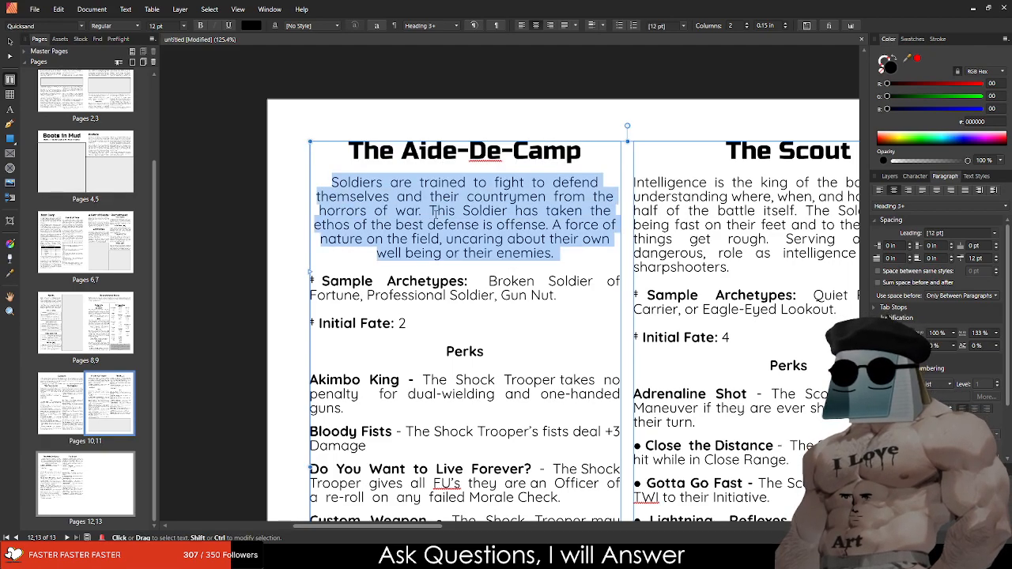
{"action": "left_click", "coordinate": [562, 26]}
Step: Change The Aide-De-Camp's Sample Archetypes to "Holy Man, The Person Next Door, or Natural Listener." and remove the line break inside it
{"action": "left_click", "coordinate": [495, 281]}
{"action": "scroll", "coordinate": [495, 281], "scroll_direction": "down", "scroll_amount": 1}
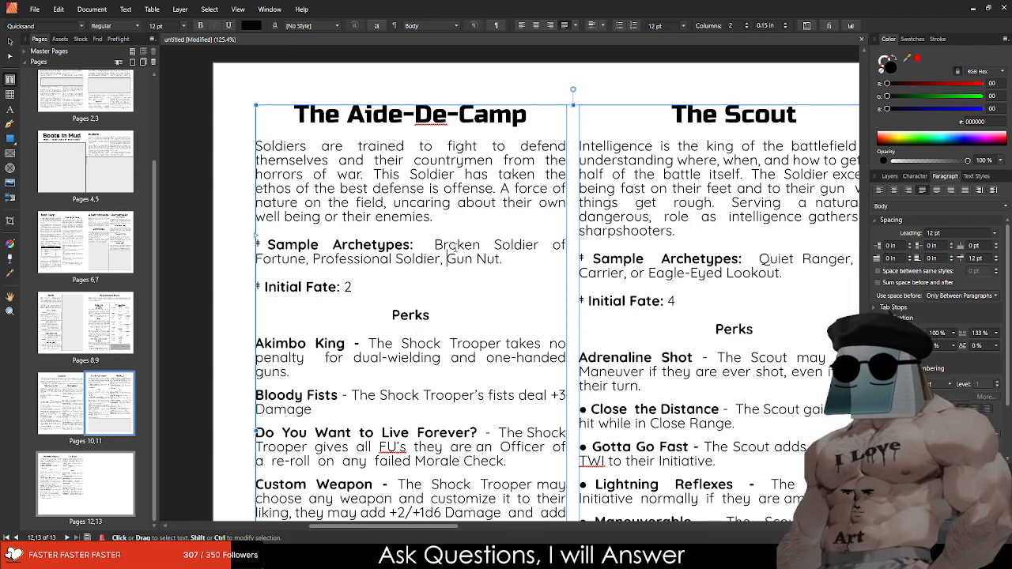
{"action": "left_click_drag", "start_coordinate": [434, 244], "coordinate": [502, 259]}
{"action": "type", "text": "Holy Man, The Person Next Door, or Natural Listener."}
{"action": "left_click", "coordinate": [533, 245]}
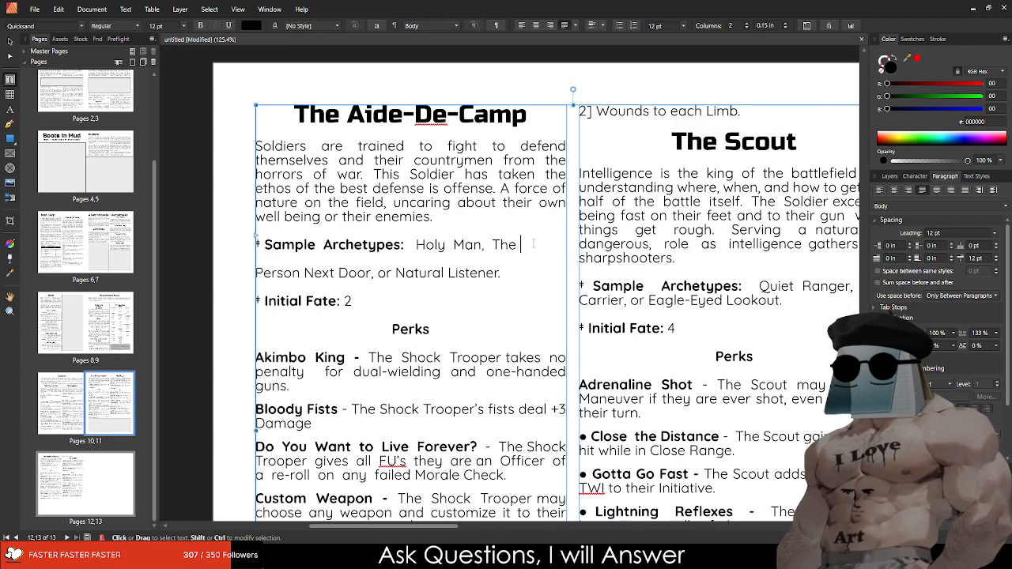
{"action": "key", "text": "Delete"}
{"action": "key", "text": "Escape"}
Step: Set The Aide-De-Camp's Initial Fate to 5 and keep the Perks heading centred on its own line below
{"action": "left_click", "coordinate": [346, 287]}
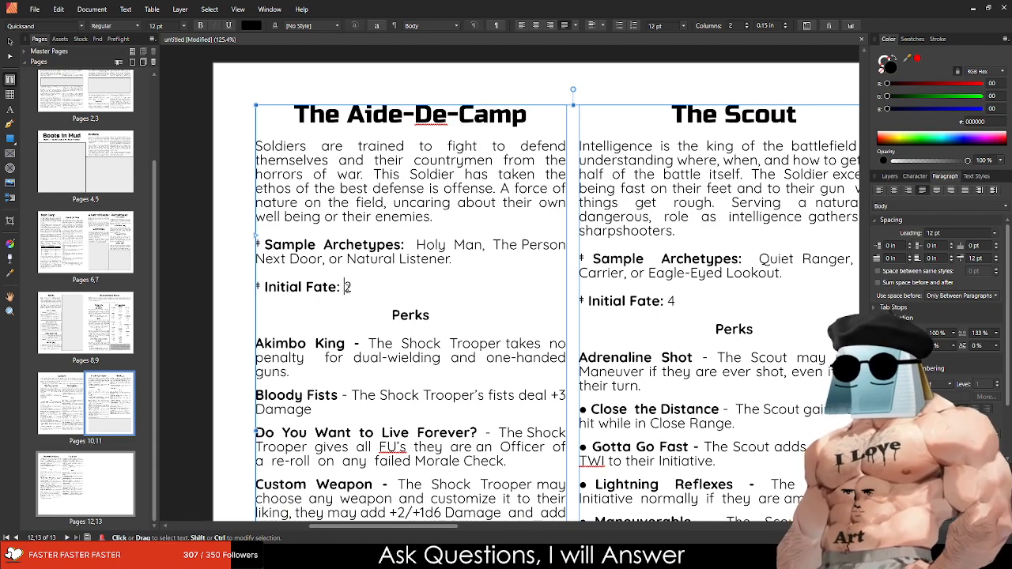
{"action": "type", "text": "5"}
{"action": "key", "text": "Delete"}
{"action": "key", "text": "Delete"}
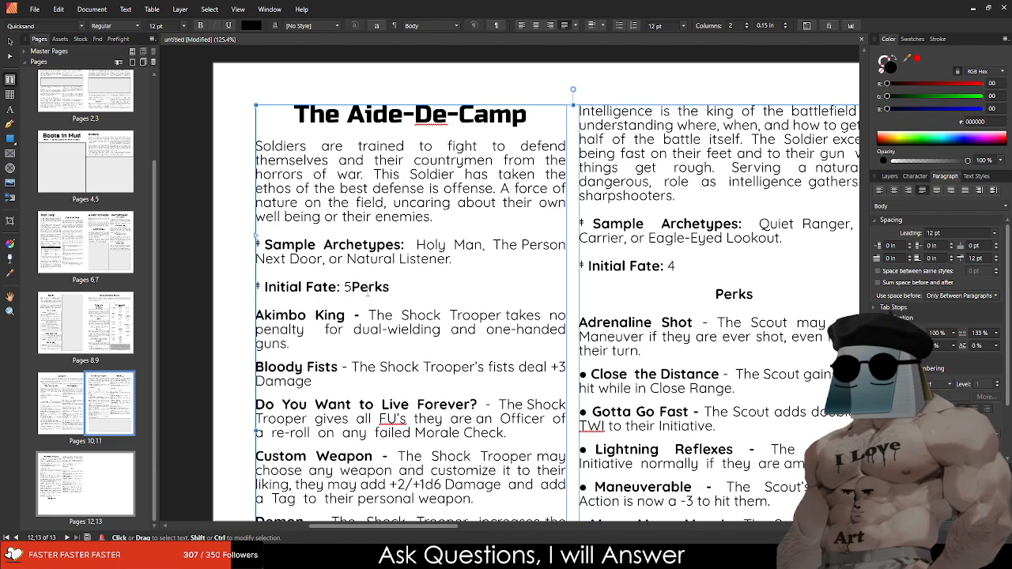
{"action": "key", "text": "Return"}
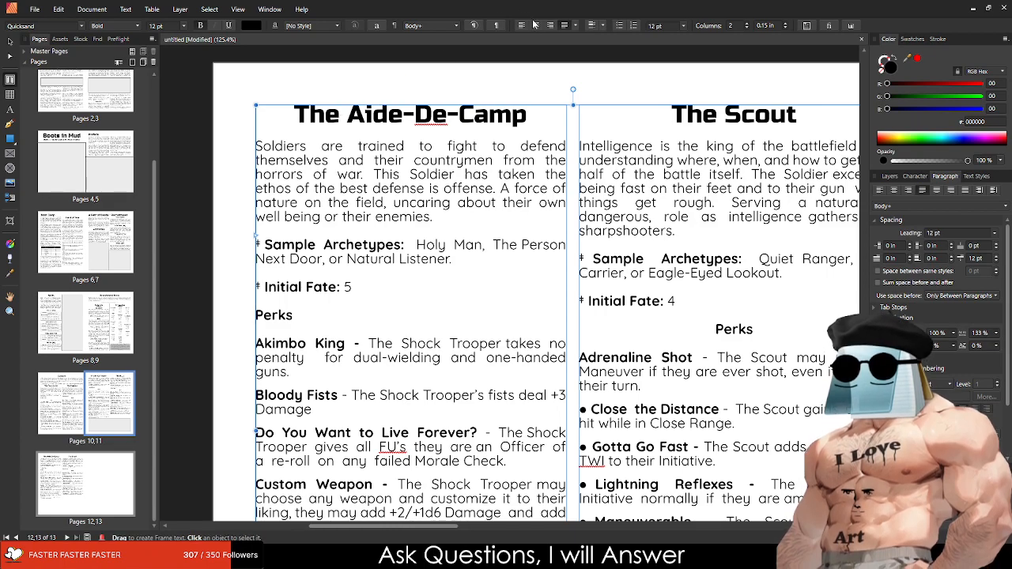
{"action": "left_click", "coordinate": [536, 26]}
Step: Replace the Shock Trooper perks under The Aide-De-Camp's Perks heading with the copied Aide-De-Camp perks
{"action": "scroll", "coordinate": [538, 316], "scroll_direction": "down", "scroll_amount": 5}
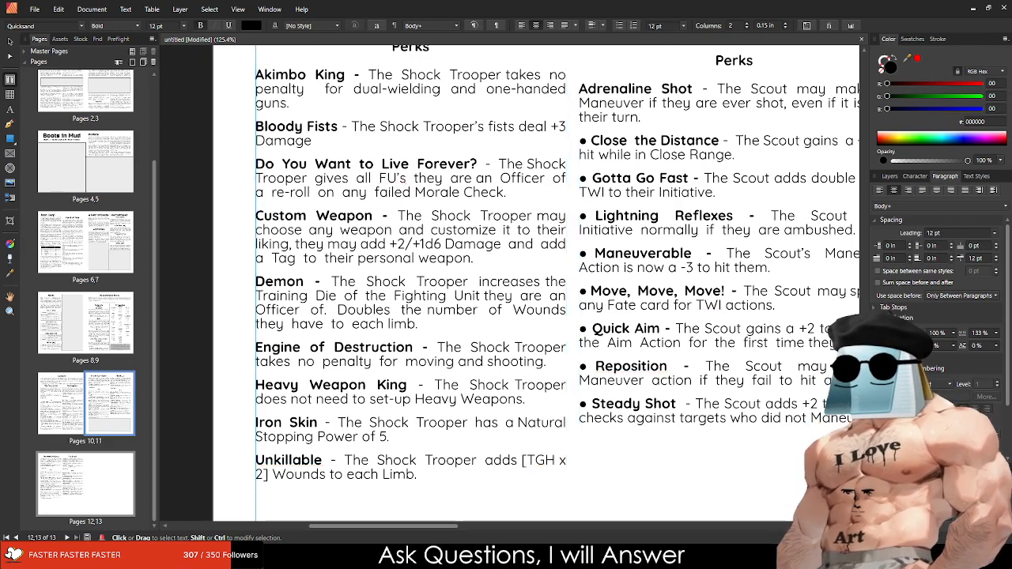
{"action": "left_click_drag", "start_coordinate": [418, 491], "coordinate": [255, 106]}
{"action": "key", "text": "ctrl+v"}
Step: Remove bold from the A Shoulder to Lean On description and delete the line breaks inside it
{"action": "left_click_drag", "start_coordinate": [486, 152], "coordinate": [409, 107]}
{"action": "key", "text": "ctrl+b"}
{"action": "left_click", "coordinate": [528, 108]}
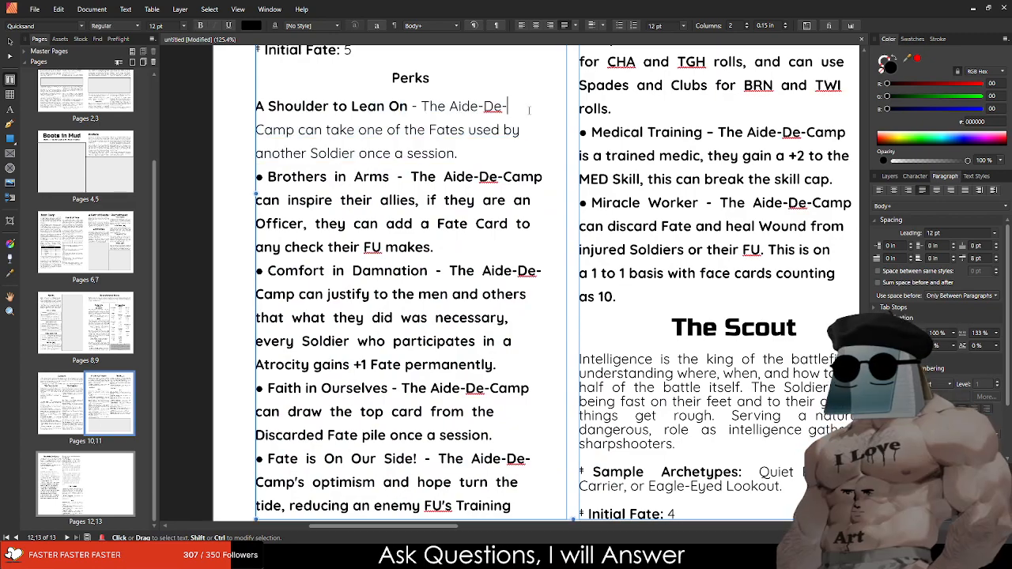
{"action": "key", "text": "Delete"}
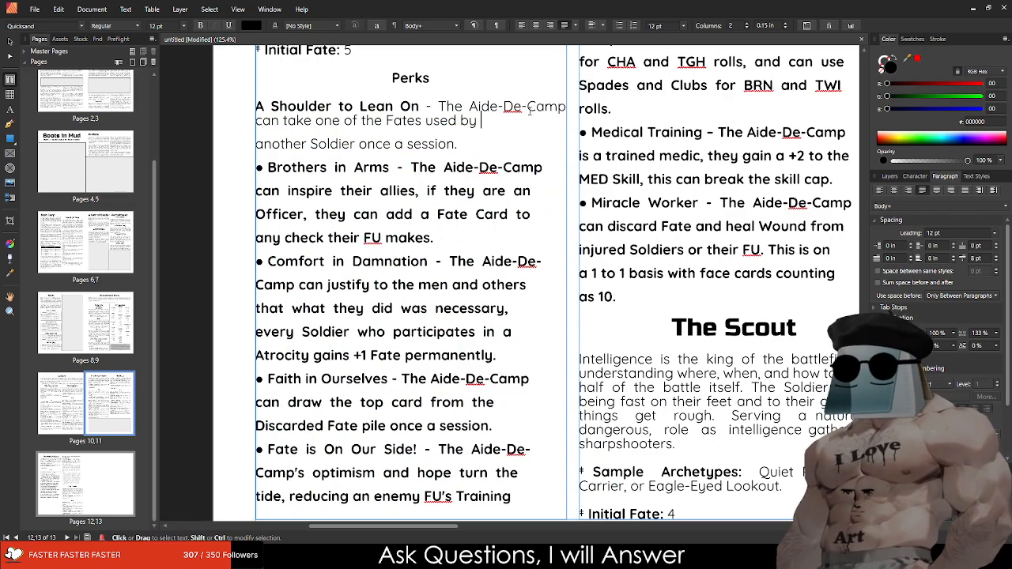
{"action": "key", "text": "Delete"}
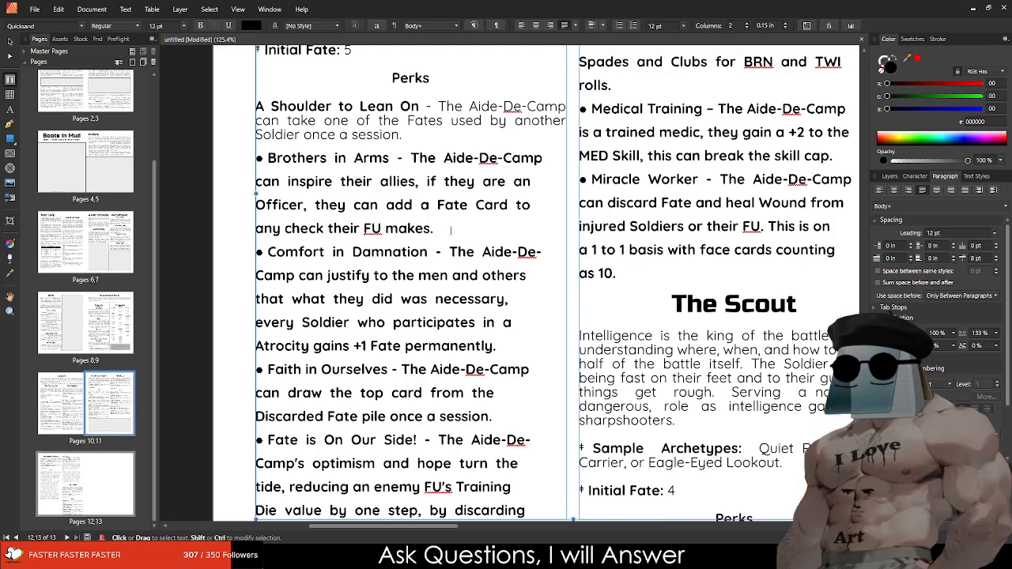
Step: Make the Brothers in Arms description regular weight and join its broken lines into one paragraph
{"action": "left_click_drag", "start_coordinate": [450, 230], "coordinate": [408, 158]}
{"action": "key", "text": "ctrl+b"}
{"action": "left_click", "coordinate": [556, 156]}
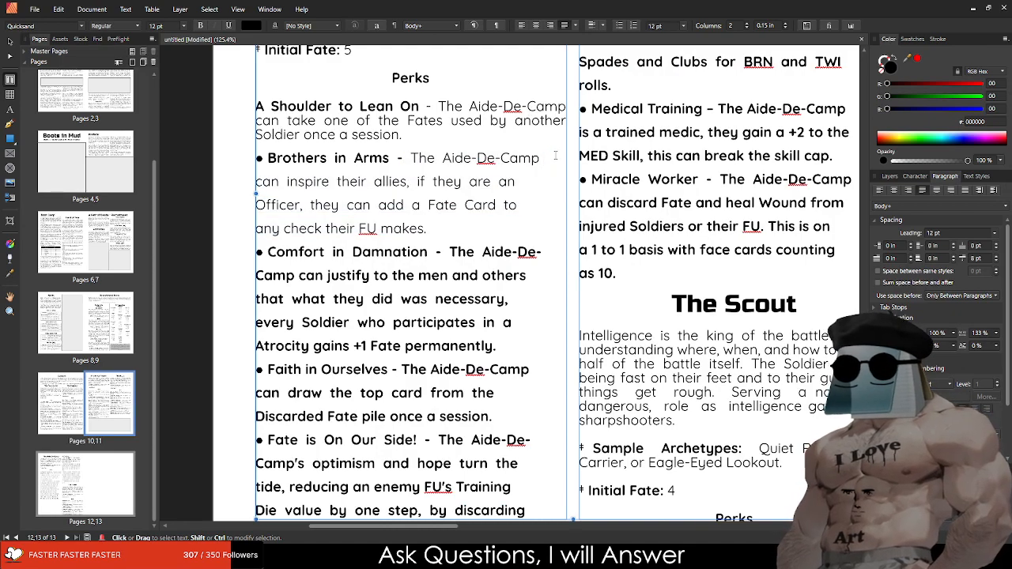
{"action": "key", "text": "Delete"}
{"action": "key", "text": "Down"}
{"action": "key", "text": "Delete"}
{"action": "key", "text": "Down"}
{"action": "key", "text": "Delete"}
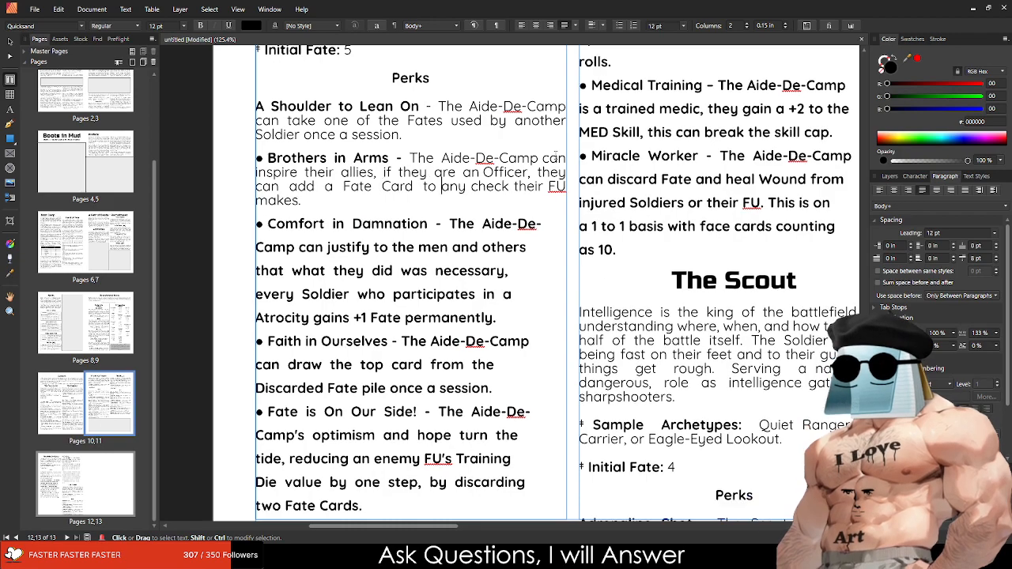
Step: Unbold the Comfort in Damnation description and remove its internal line breaks
{"action": "left_click_drag", "start_coordinate": [485, 318], "coordinate": [436, 223]}
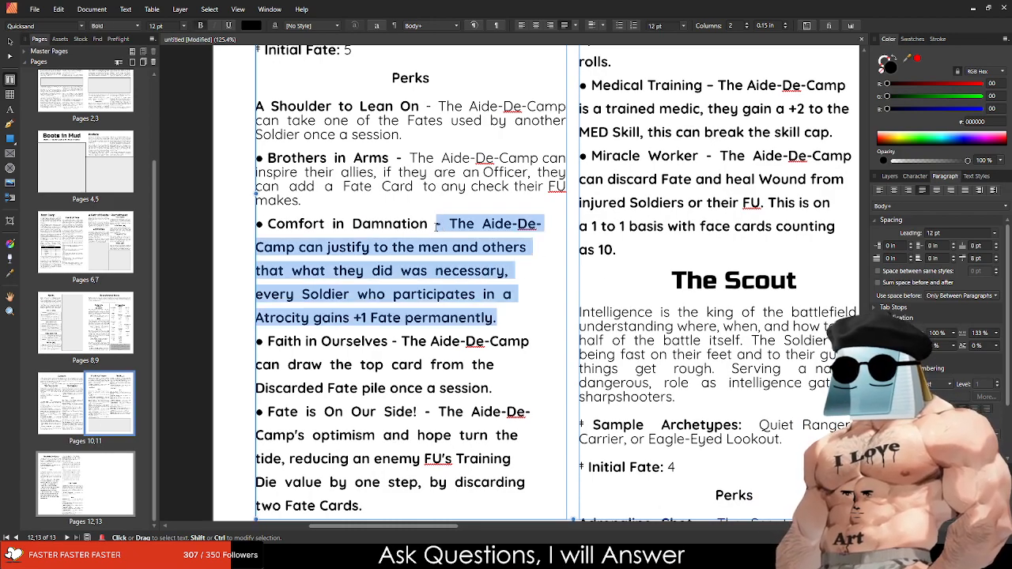
{"action": "left_click", "coordinate": [549, 223]}
{"action": "key", "text": "Delete"}
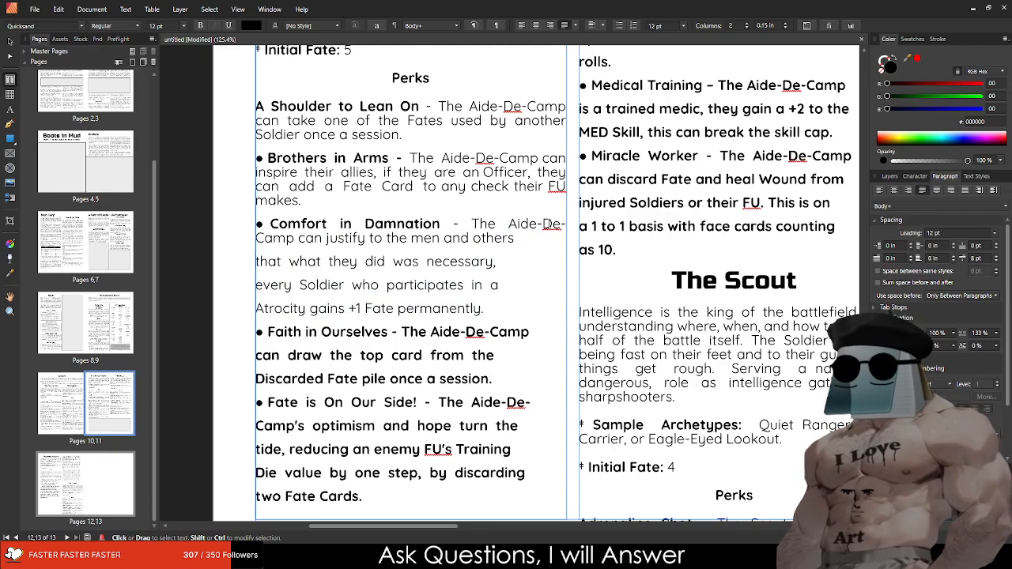
{"action": "left_click", "coordinate": [515, 238]}
{"action": "left_click", "coordinate": [538, 234]}
{"action": "key", "text": "Delete"}
{"action": "key", "text": "Down"}
{"action": "key", "text": "Delete"}
{"action": "key", "text": "Down"}
{"action": "key", "text": "Delete"}
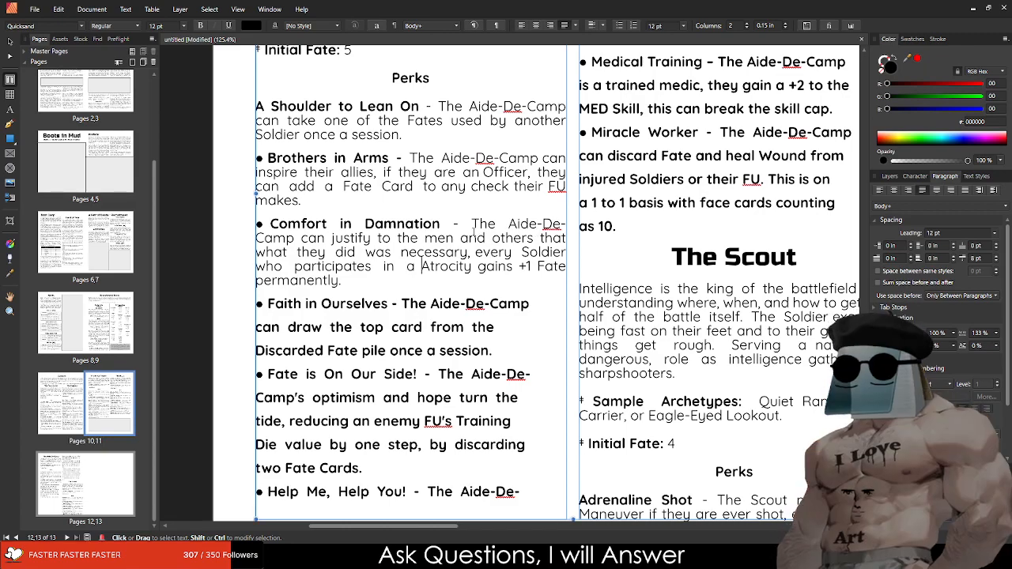
{"action": "left_click_drag", "start_coordinate": [473, 224], "coordinate": [442, 266]}
{"action": "left_click", "coordinate": [390, 251]}
{"action": "left_click", "coordinate": [413, 266]}
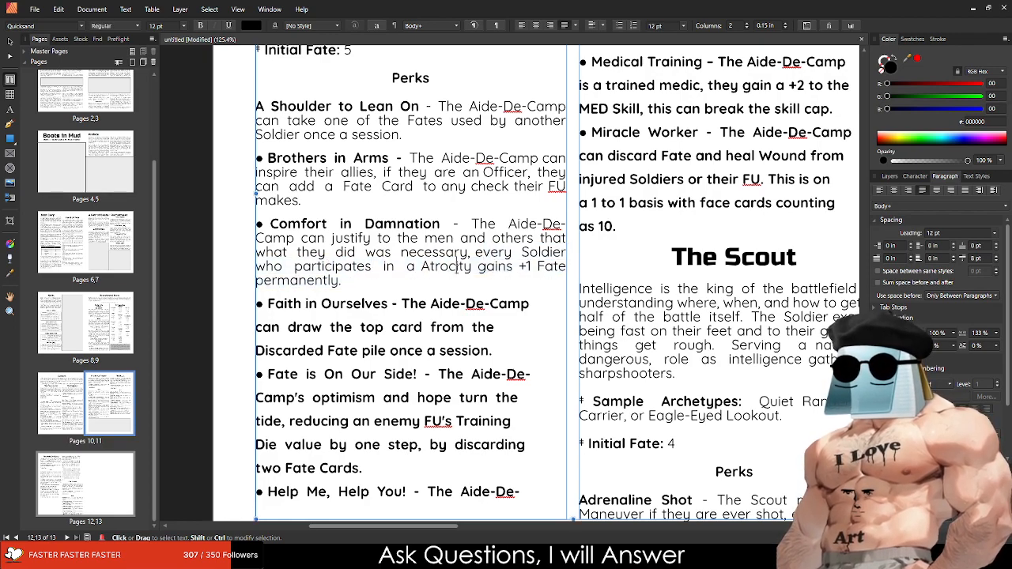
{"action": "left_click", "coordinate": [472, 266]}
Step: Remove bold from the Faith in Ourselves description and join its lines into one paragraph
{"action": "left_click_drag", "start_coordinate": [507, 342], "coordinate": [390, 304]}
{"action": "key", "text": "ctrl+b"}
{"action": "left_click", "coordinate": [542, 305]}
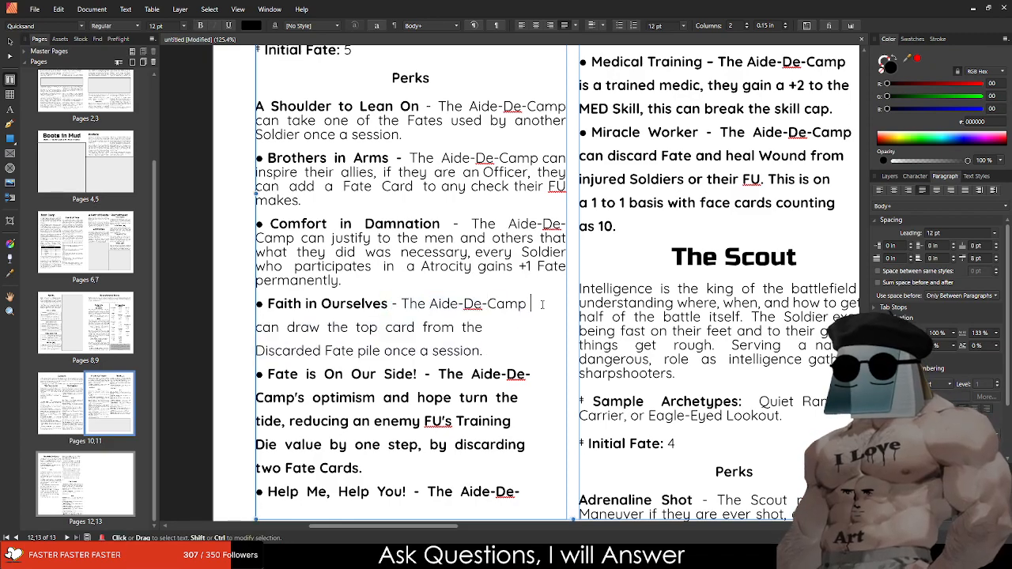
{"action": "key", "text": "Delete"}
{"action": "key", "text": "End"}
{"action": "key", "text": "Delete"}
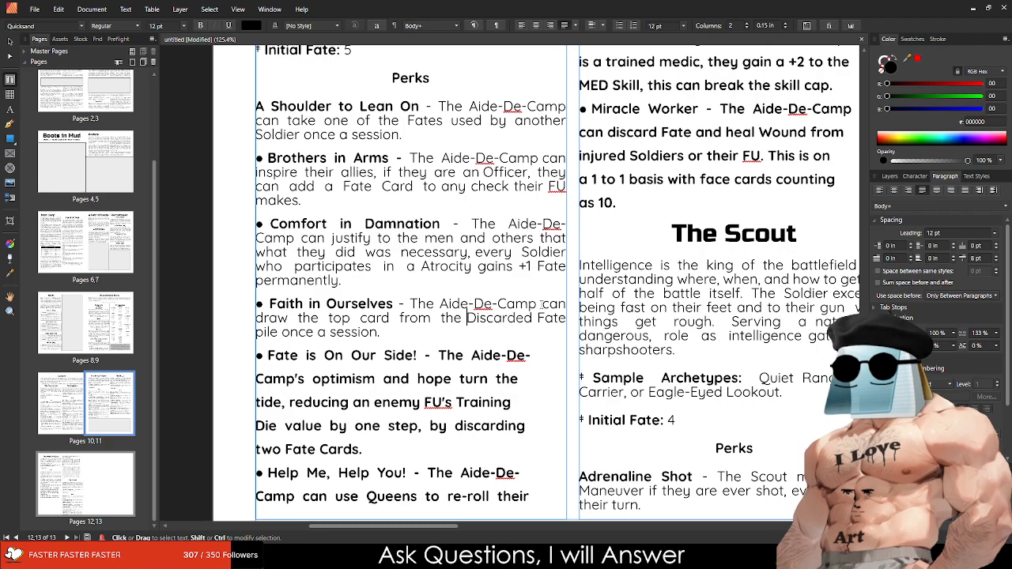
{"action": "key", "text": "Delete"}
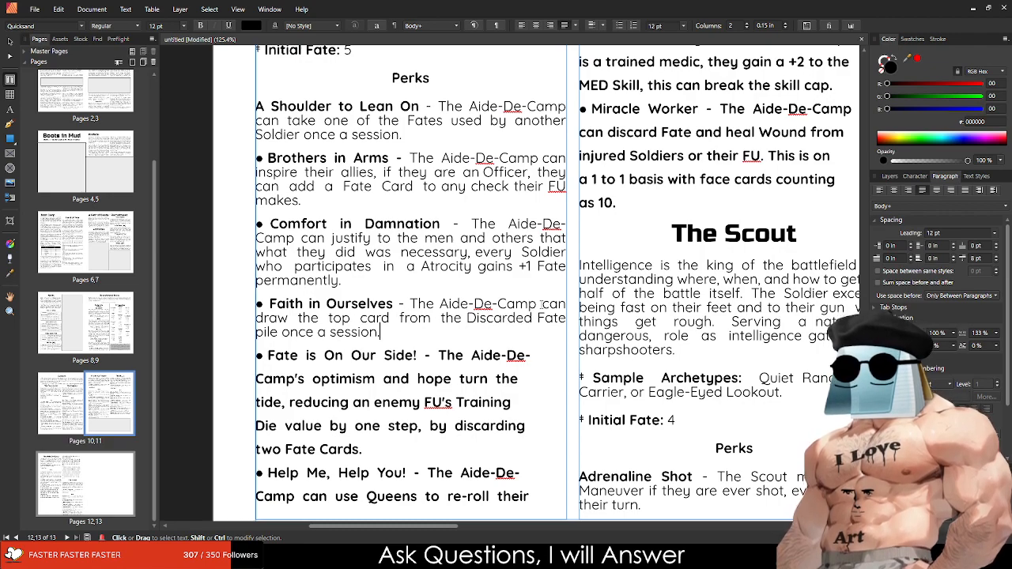
{"action": "key", "text": "Down"}
Step: Unbold the Fate is On Our Side! description and delete the line breaks inside it
{"action": "left_click_drag", "start_coordinate": [388, 453], "coordinate": [417, 355]}
{"action": "key", "text": "ctrl+b"}
{"action": "left_click", "coordinate": [533, 355]}
{"action": "key", "text": "Delete"}
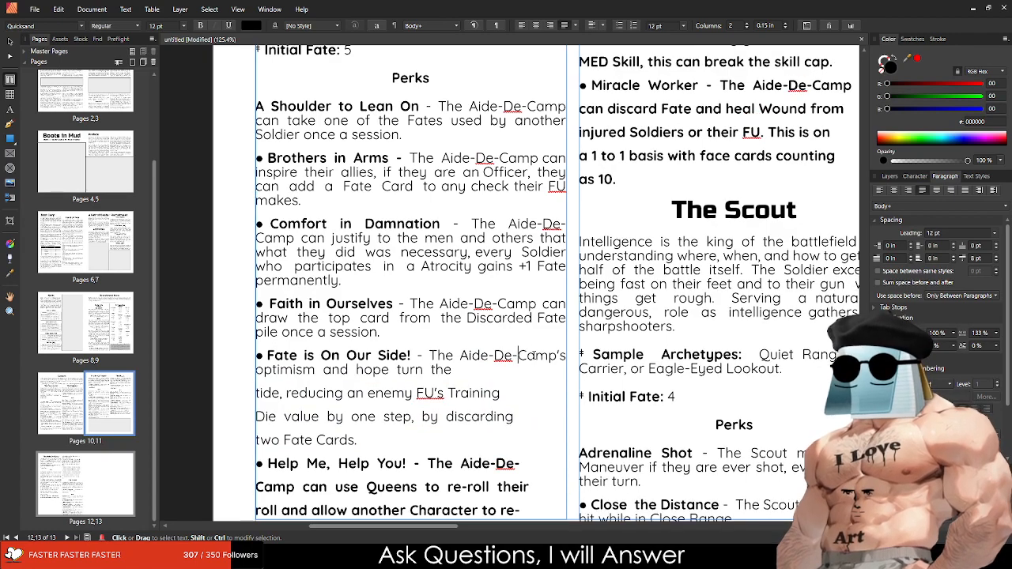
{"action": "key", "text": "Delete"}
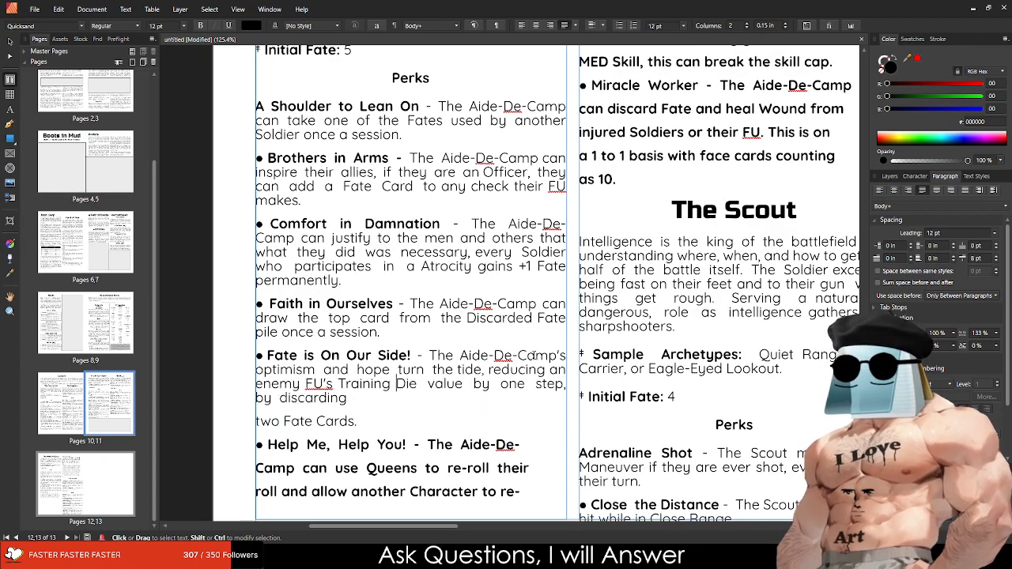
{"action": "key", "text": "Delete"}
Step: Make the Help Me, Help You! description regular weight and merge its broken lines into one paragraph
{"action": "scroll", "coordinate": [474, 372], "scroll_direction": "down", "scroll_amount": 3}
{"action": "left_click_drag", "start_coordinate": [388, 397], "coordinate": [428, 325]}
{"action": "key", "text": "ctrl+b"}
{"action": "scroll", "coordinate": [428, 326], "scroll_direction": "down", "scroll_amount": 3}
{"action": "scroll", "coordinate": [428, 326], "scroll_direction": "up", "scroll_amount": 1}
{"action": "scroll", "coordinate": [480, 335], "scroll_direction": "up", "scroll_amount": 2}
{"action": "left_click", "coordinate": [517, 354]}
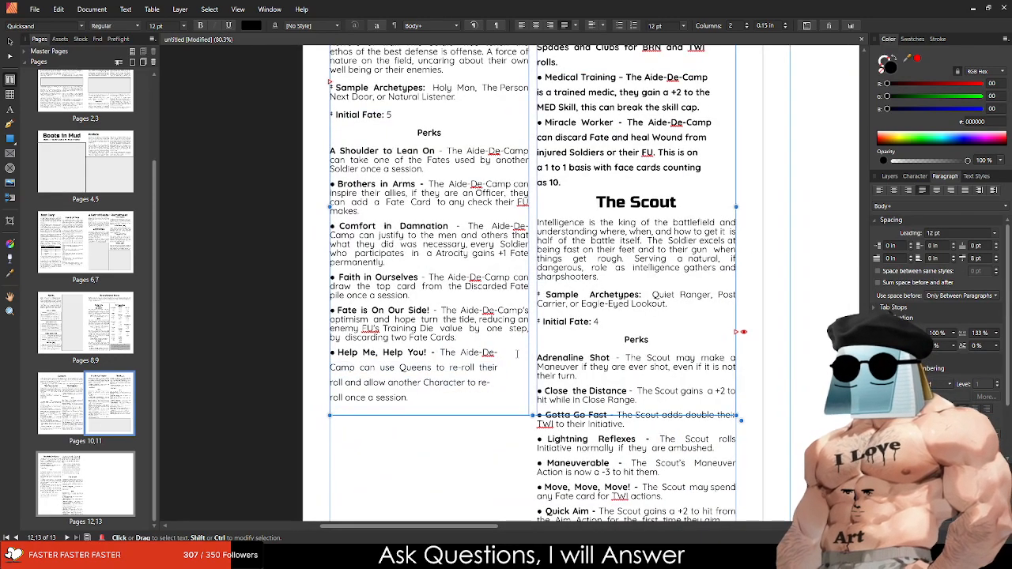
{"action": "key", "text": "Delete"}
{"action": "key", "text": "Down"}
{"action": "key", "text": "Delete"}
{"action": "key", "text": "Down"}
{"action": "key", "text": "Delete"}
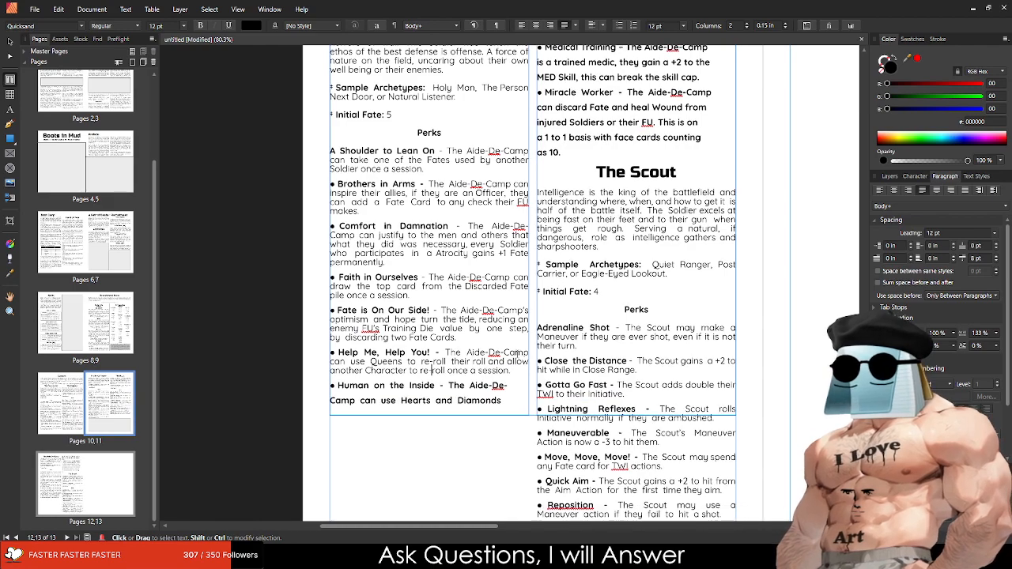
Step: Extend the text frame to the page's bottom margin, and join and unbold the Human on the Inside description
{"action": "left_click_drag", "start_coordinate": [532, 416], "coordinate": [541, 499]}
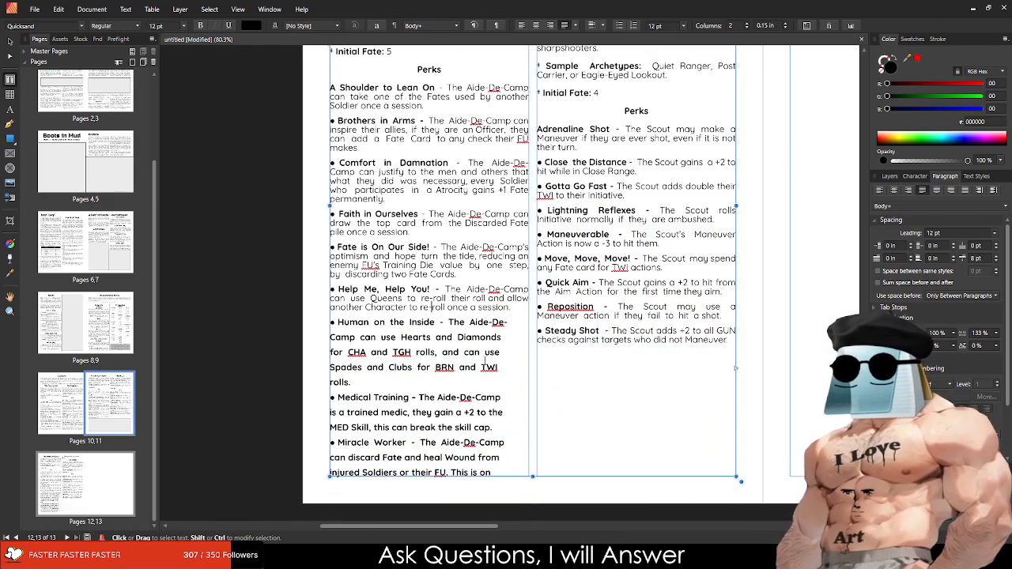
{"action": "scroll", "coordinate": [514, 303], "scroll_direction": "up", "scroll_amount": 4}
{"action": "left_click", "coordinate": [514, 303]}
{"action": "key", "text": "Delete"}
{"action": "key", "text": "Down"}
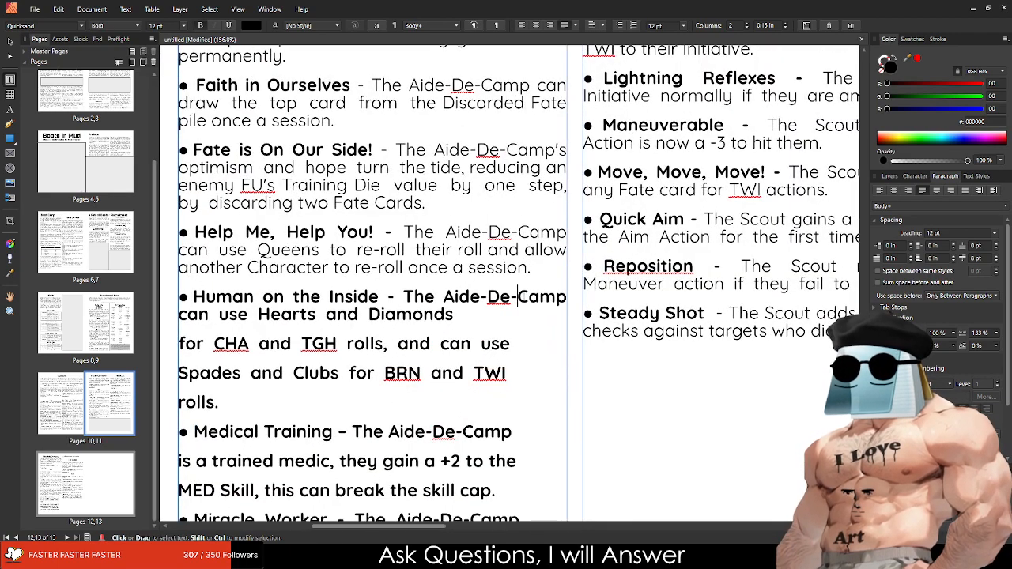
{"action": "key", "text": "Delete"}
{"action": "key", "text": "Down"}
{"action": "key", "text": "Delete"}
{"action": "key", "text": "Down"}
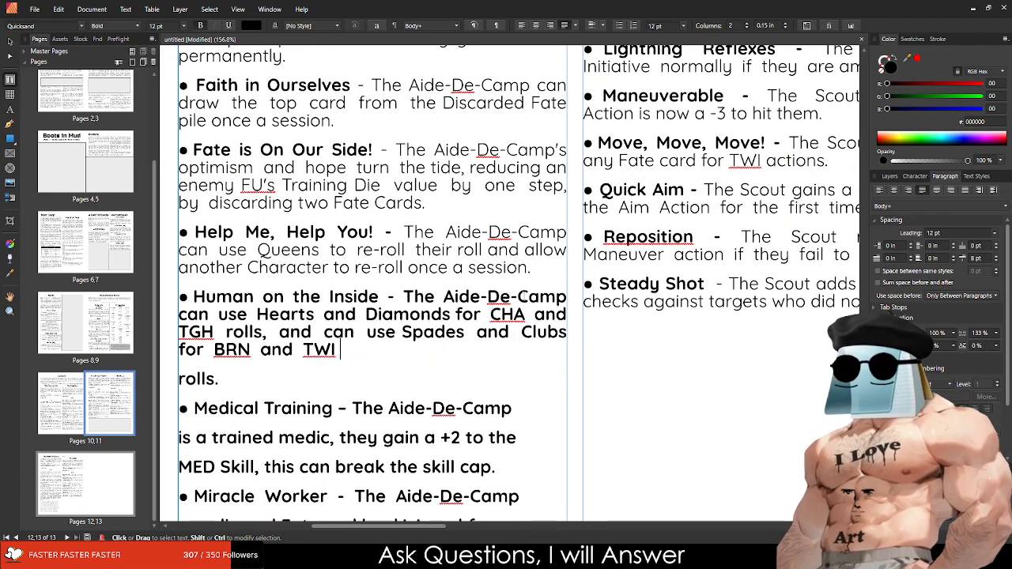
{"action": "key", "text": "Delete"}
{"action": "key", "text": "End"}
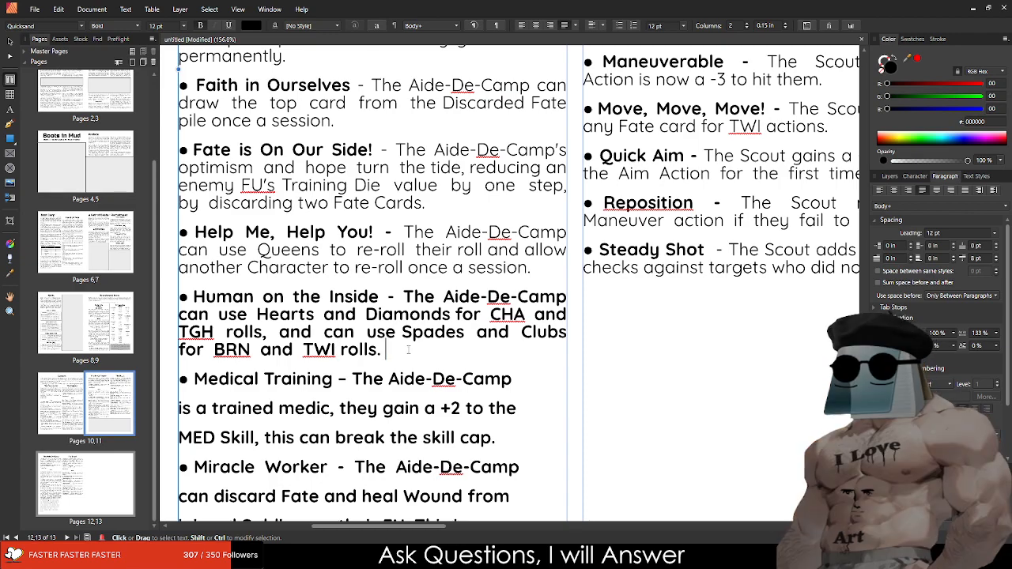
{"action": "left_click", "coordinate": [384, 298], "text": "shift"}
{"action": "key", "text": "ctrl+b"}
Step: Join the Medical Training lines into one paragraph and remove bold from everything after the perk name
{"action": "scroll", "coordinate": [443, 316], "scroll_direction": "down", "scroll_amount": 4}
{"action": "left_click", "coordinate": [519, 222]}
{"action": "key", "text": "Delete"}
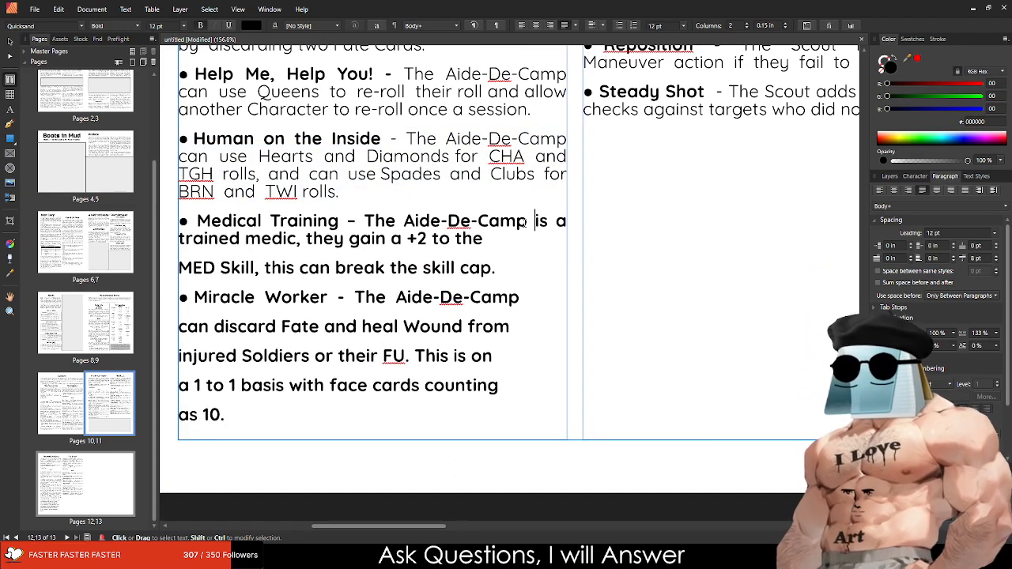
{"action": "key", "text": "Down"}
{"action": "key", "text": "Delete"}
{"action": "key", "text": "Down"}
{"action": "key", "text": "shift+Up"}
{"action": "key", "text": "shift+Left"}
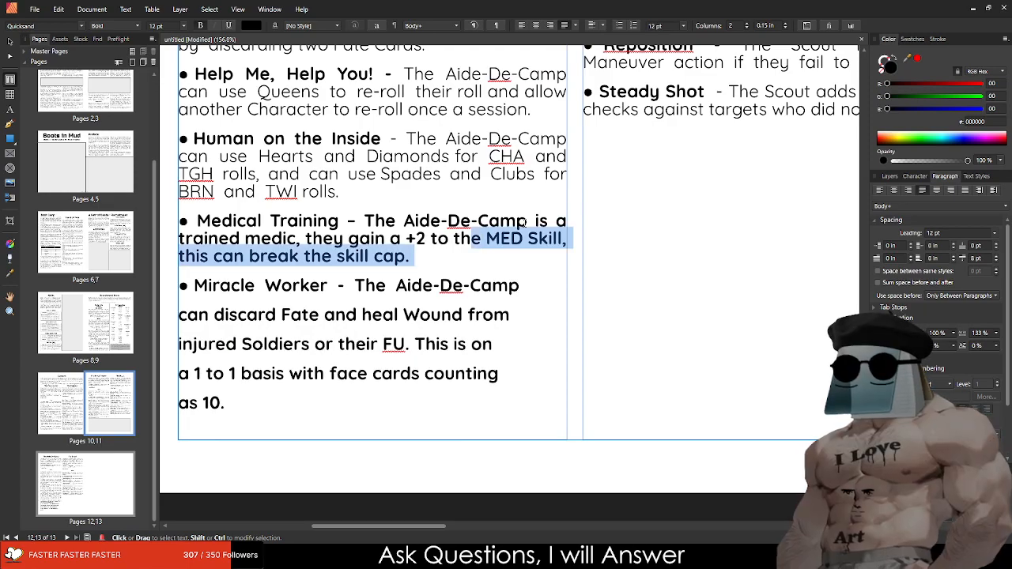
{"action": "key", "text": "shift+Up"}
{"action": "key", "text": "shift+Left"}
{"action": "key", "text": "shift+Left"}
{"action": "key", "text": "shift+Left"}
{"action": "key", "text": "shift+Left"}
{"action": "key", "text": "shift+Left"}
{"action": "key", "text": "shift+Left"}
{"action": "key", "text": "shift+Left"}
{"action": "key", "text": "shift+Left"}
{"action": "key", "text": "shift+Left"}
{"action": "key", "text": "shift+Left"}
{"action": "key", "text": "shift+Left"}
{"action": "key", "text": "shift+Left"}
{"action": "key", "text": "shift+Left"}
{"action": "key", "text": "shift+Left"}
{"action": "key", "text": "shift+Right"}
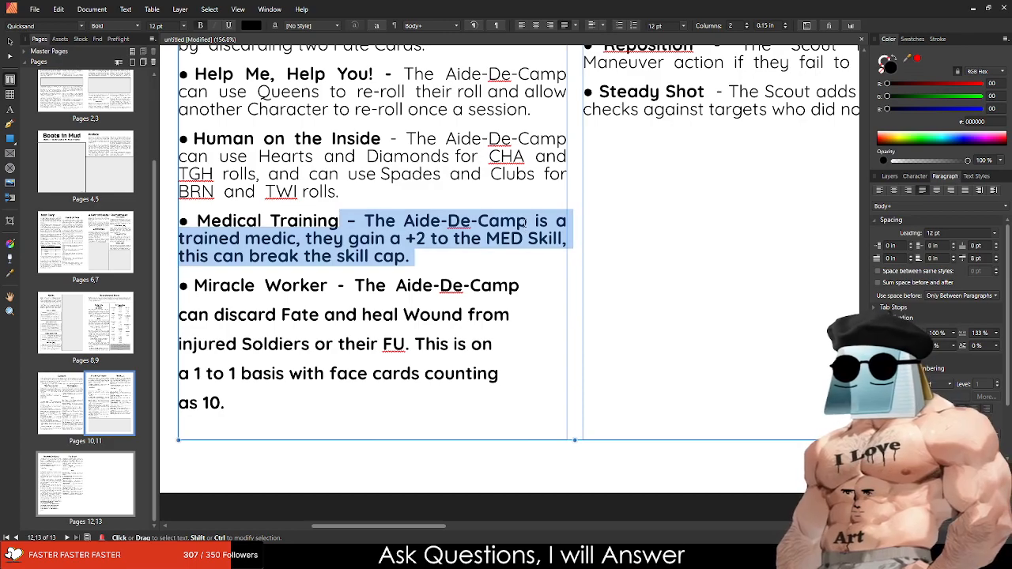
{"action": "key", "text": "ctrl+b"}
Step: Join and unbold the Miracle Worker description, and shorten the text frame so The Scout starts in the second column
{"action": "left_click", "coordinate": [520, 285]}
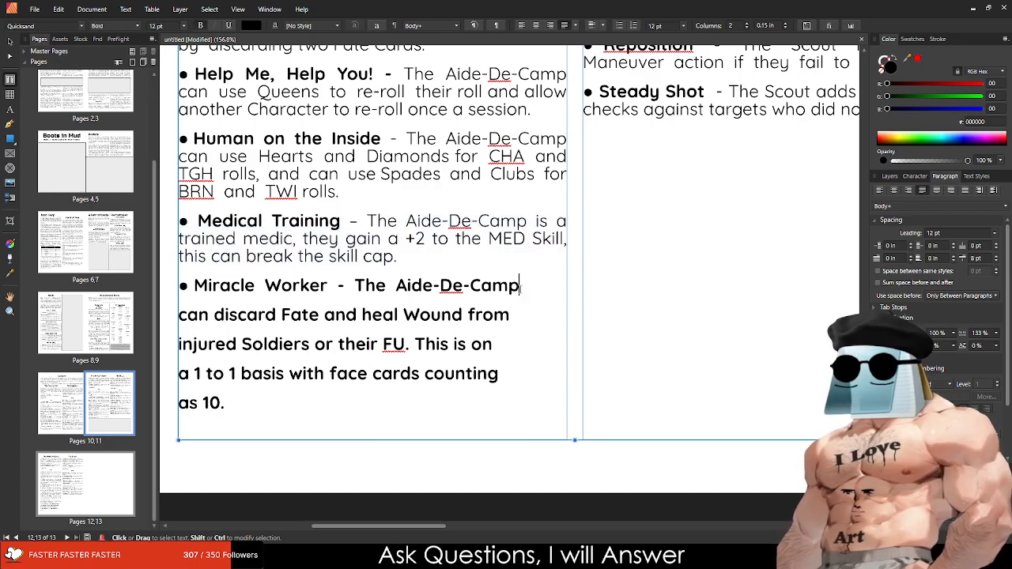
{"action": "key", "text": "Delete"}
{"action": "key", "text": "End"}
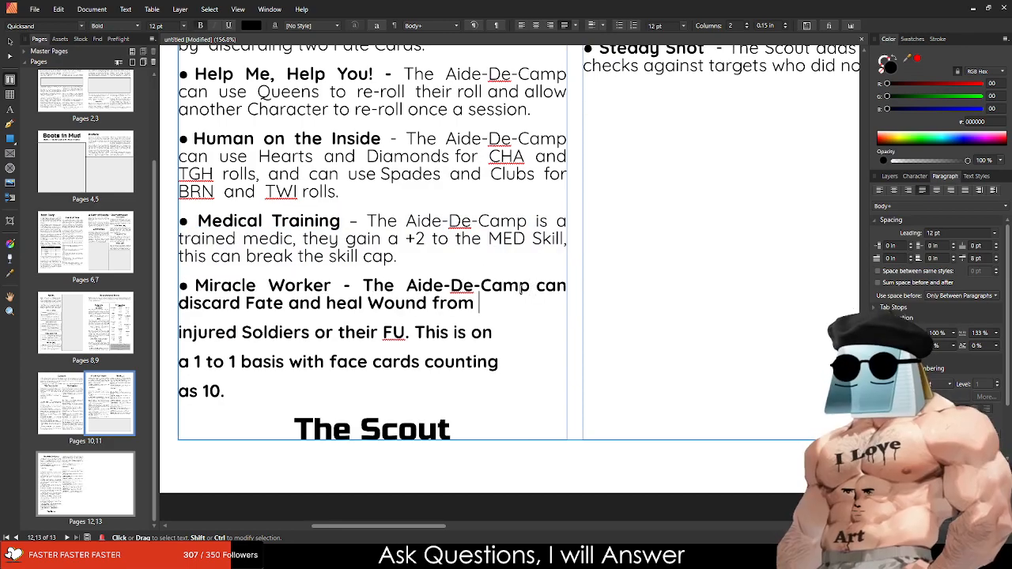
{"action": "key", "text": "Delete"}
{"action": "key", "text": "Down"}
{"action": "key", "text": "Delete"}
{"action": "key", "text": "Down"}
{"action": "key", "text": "Delete"}
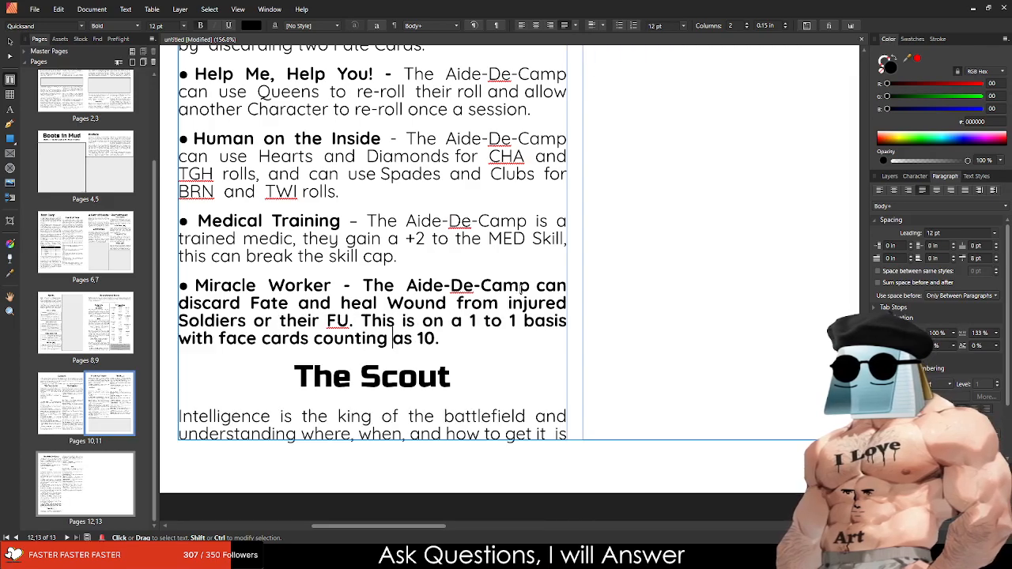
{"action": "left_click_drag", "start_coordinate": [575, 440], "coordinate": [576, 354]}
{"action": "left_click_drag", "start_coordinate": [446, 338], "coordinate": [337, 285]}
{"action": "key", "text": "ctrl+b"}
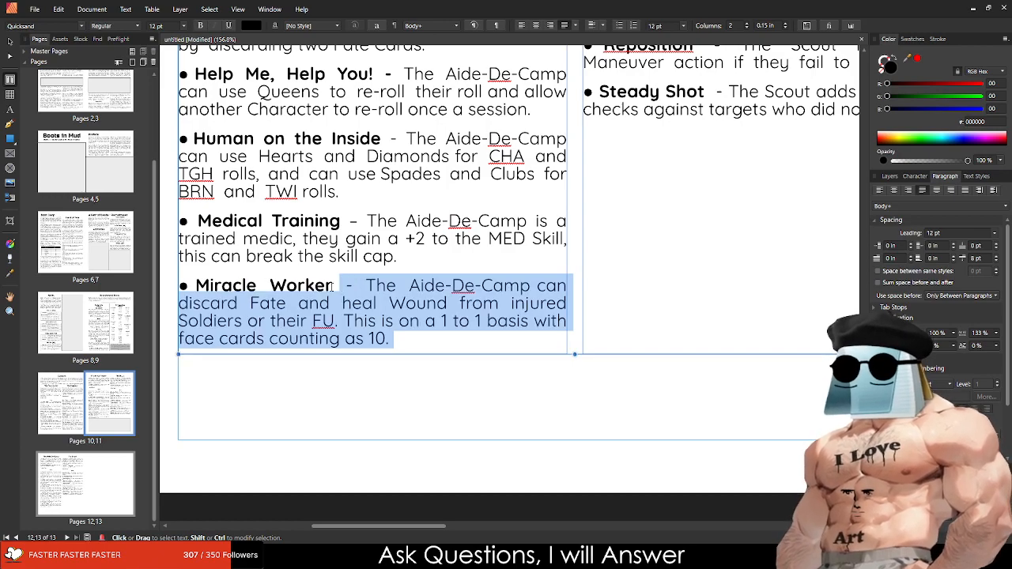
Step: Delete the bullet characters before Miracle Worker, Medical Training and Human on the Inside
{"action": "left_click", "coordinate": [335, 287]}
{"action": "left_click_drag", "start_coordinate": [196, 285], "coordinate": [179, 286]}
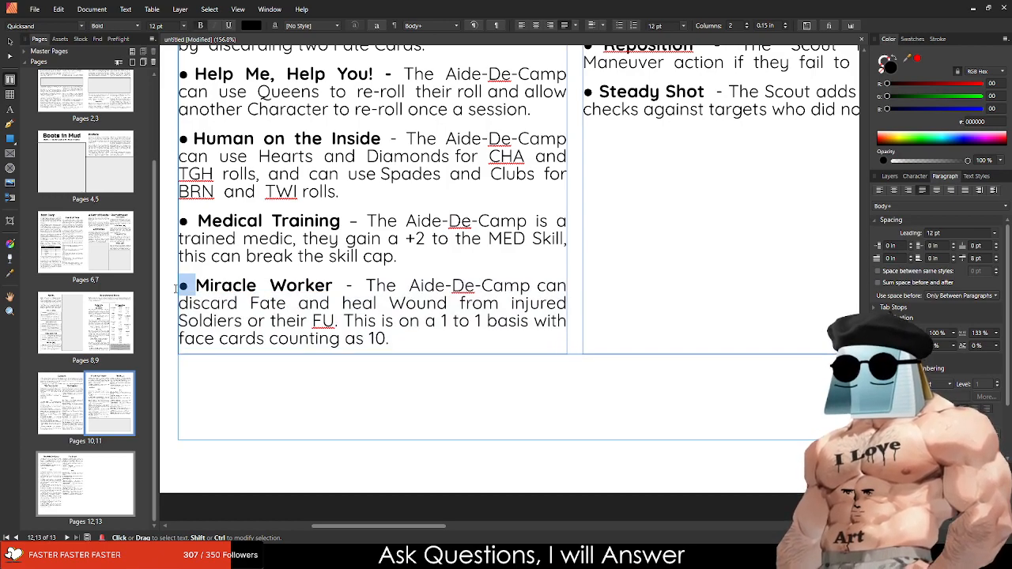
{"action": "key", "text": "BackSpace"}
{"action": "left_click_drag", "start_coordinate": [198, 222], "coordinate": [178, 222]}
{"action": "key", "text": "BackSpace"}
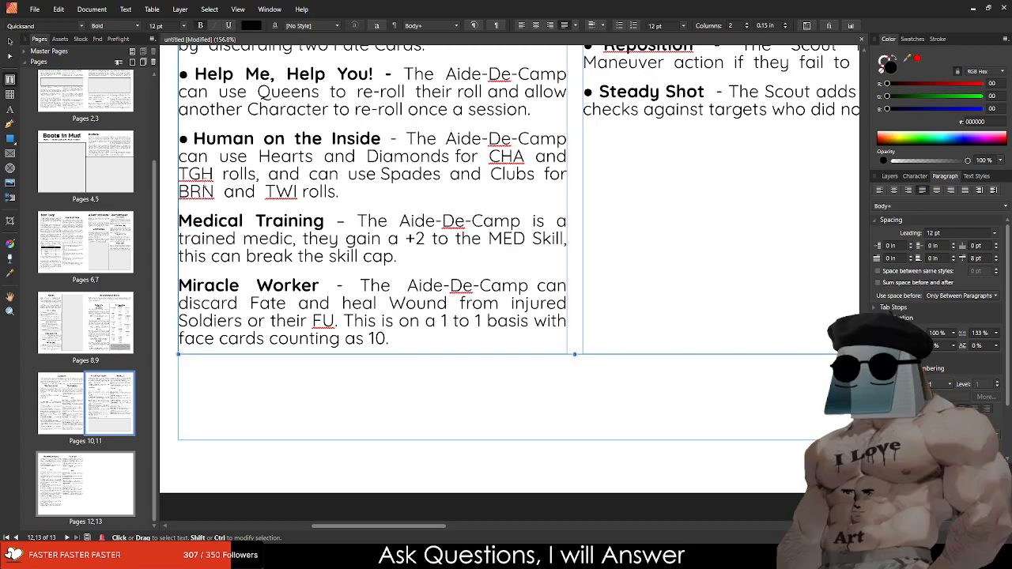
{"action": "left_click_drag", "start_coordinate": [196, 138], "coordinate": [179, 139]}
{"action": "key", "text": "BackSpace"}
{"action": "scroll", "coordinate": [189, 158], "scroll_direction": "up", "scroll_amount": 3}
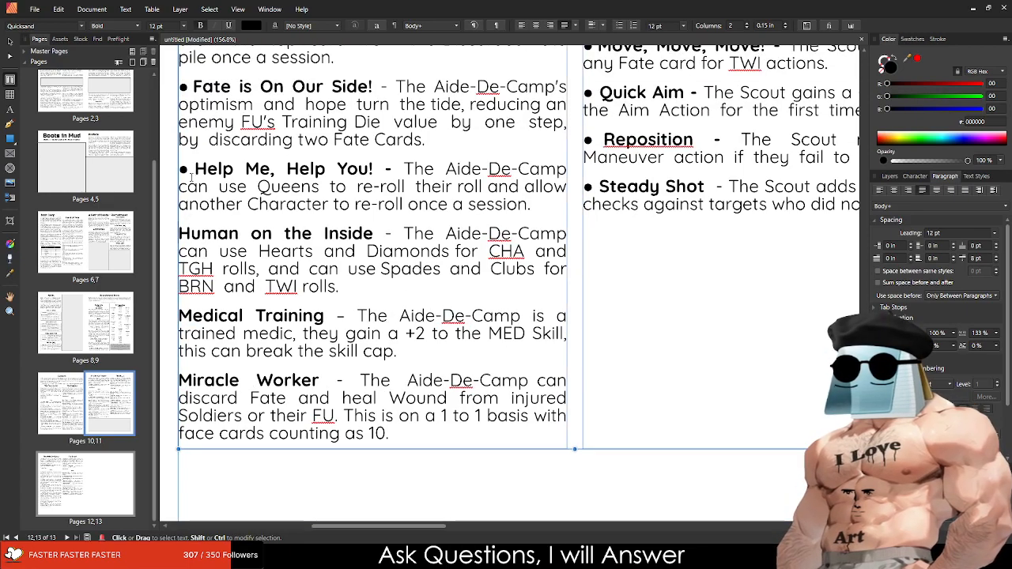
Step: Delete the bullets before Help Me, Help You! and Fate is On Our Side!, keeping each perk its own paragraph
{"action": "left_click", "coordinate": [196, 169]}
{"action": "key", "text": "BackSpace"}
{"action": "key", "text": "BackSpace"}
{"action": "key", "text": "BackSpace"}
{"action": "key", "text": "Return"}
{"action": "scroll", "coordinate": [200, 158], "scroll_direction": "up", "scroll_amount": 1}
{"action": "left_click", "coordinate": [194, 117]}
{"action": "key", "text": "BackSpace"}
{"action": "key", "text": "BackSpace"}
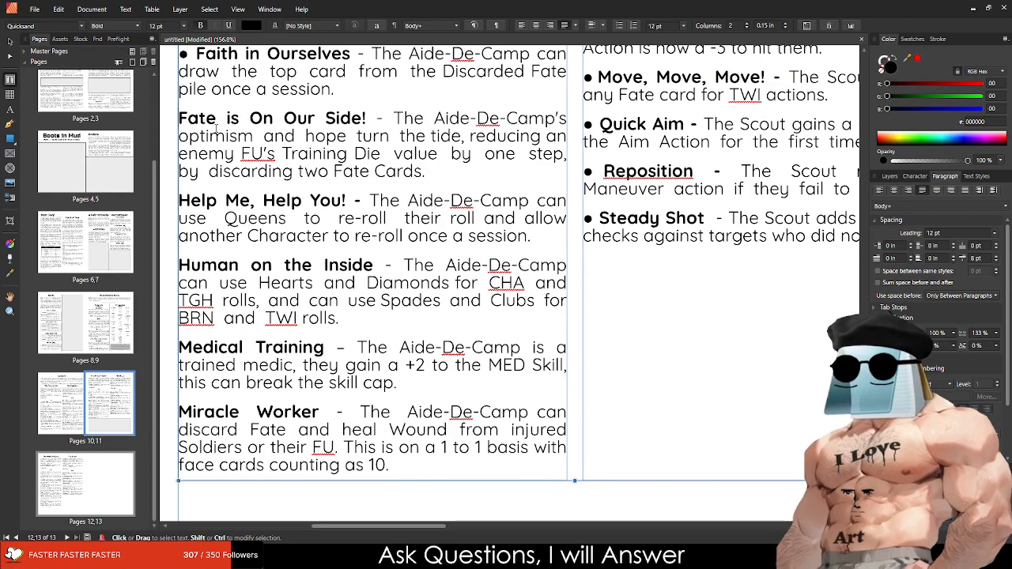
Step: Delete the bullet characters before Faith in Ourselves, Comfort in Damnation and Brothers in Arms
{"action": "scroll", "coordinate": [194, 120], "scroll_direction": "up", "scroll_amount": 3}
{"action": "left_click", "coordinate": [197, 133]}
{"action": "key", "text": "BackSpace"}
{"action": "key", "text": "BackSpace"}
{"action": "scroll", "coordinate": [200, 132], "scroll_direction": "up", "scroll_amount": 3}
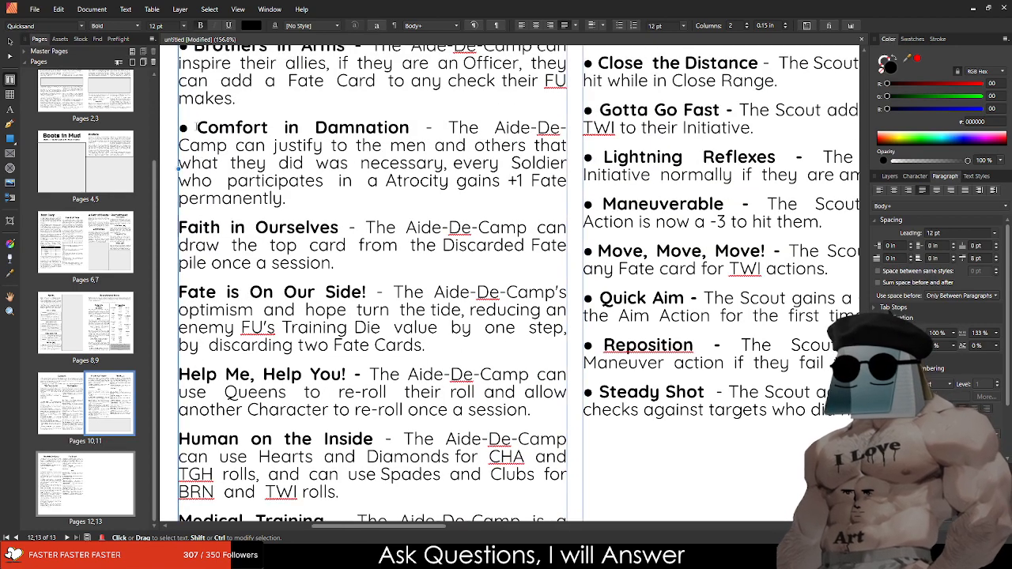
{"action": "left_click", "coordinate": [197, 133]}
{"action": "key", "text": "BackSpace"}
{"action": "key", "text": "BackSpace"}
{"action": "scroll", "coordinate": [196, 130], "scroll_direction": "up", "scroll_amount": 3}
{"action": "left_click", "coordinate": [193, 124]}
{"action": "key", "text": "BackSpace"}
{"action": "key", "text": "BackSpace"}
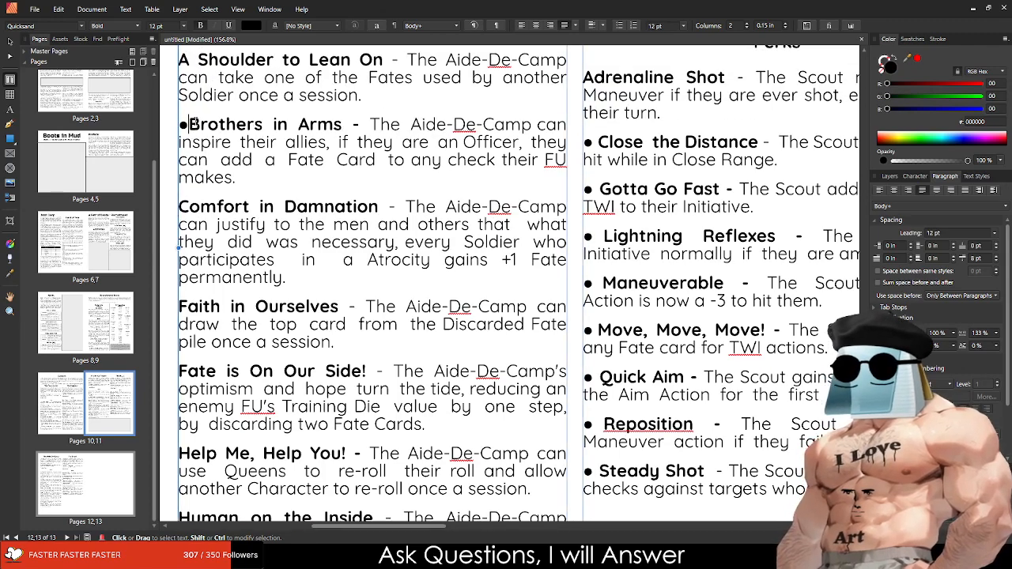
{"action": "scroll", "coordinate": [222, 158], "scroll_direction": "down", "scroll_amount": 6}
{"action": "scroll", "coordinate": [228, 174], "scroll_direction": "down", "scroll_amount": 3}
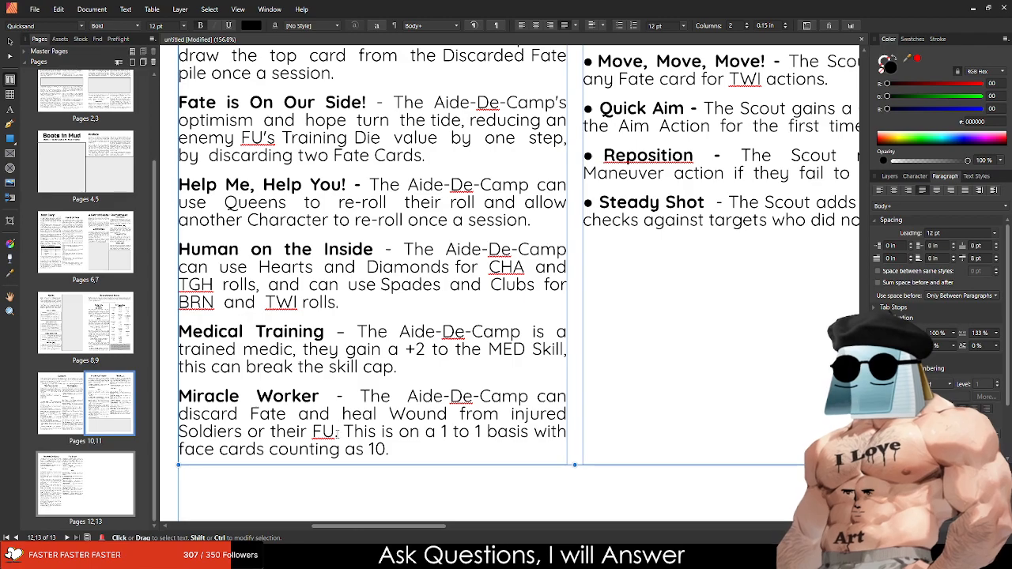
{"action": "scroll", "coordinate": [340, 451], "scroll_direction": "down", "scroll_amount": 7}
{"action": "scroll", "coordinate": [407, 309], "scroll_direction": "up", "scroll_amount": 4}
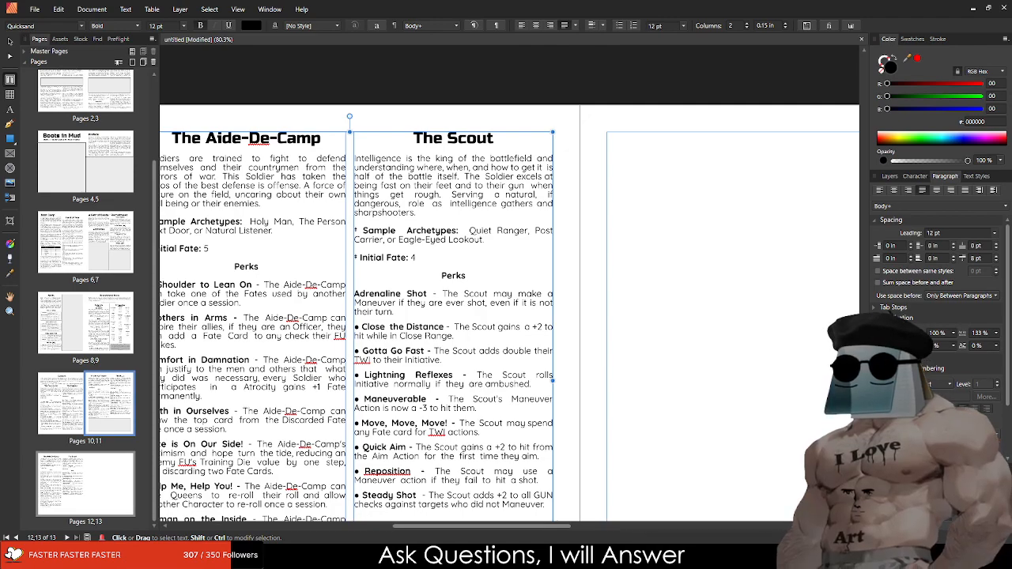
{"action": "left_click", "coordinate": [513, 139]}
{"action": "triple_click", "coordinate": [516, 138]}
{"action": "left_click", "coordinate": [512, 138]}
{"action": "key", "text": "ctrl+shift+Left"}
{"action": "key", "text": "ctrl+shift+Left"}
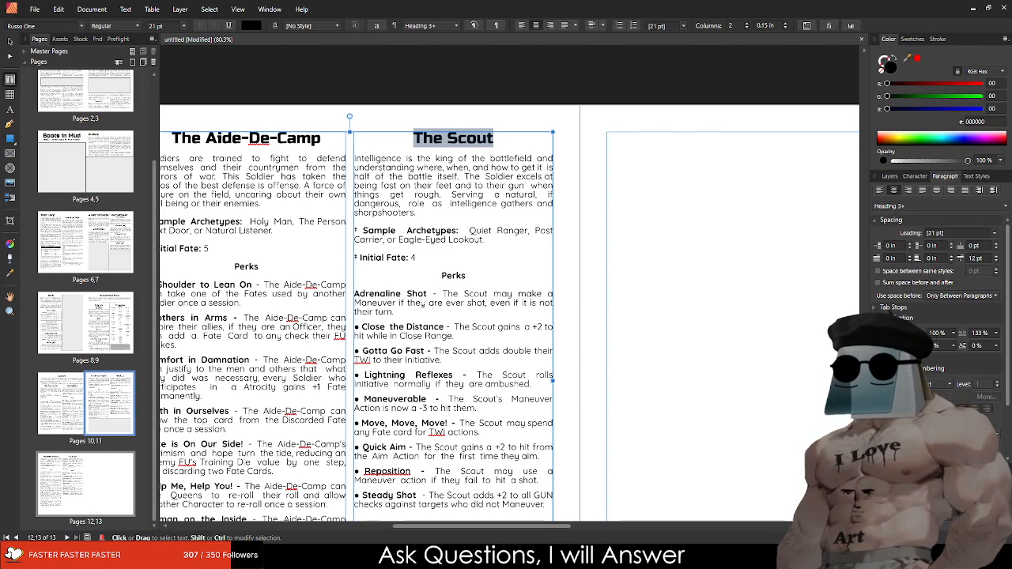
Step: Replace the introduction under the copied The Scout heading with the passage starting "Words are always spoken behind closed doors"
{"action": "left_click", "coordinate": [242, 302]}
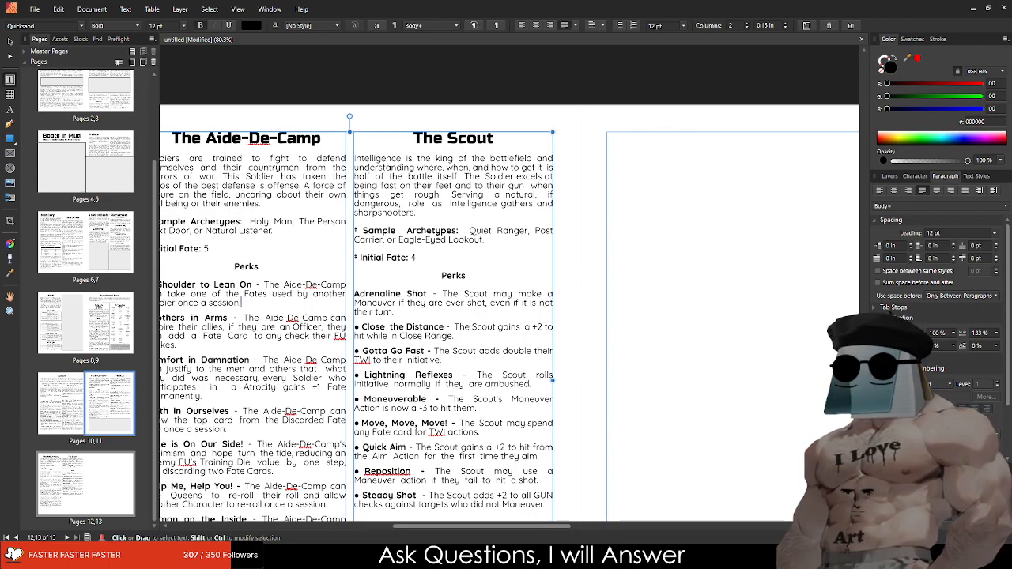
{"action": "left_click_drag", "start_coordinate": [418, 212], "coordinate": [355, 158]}
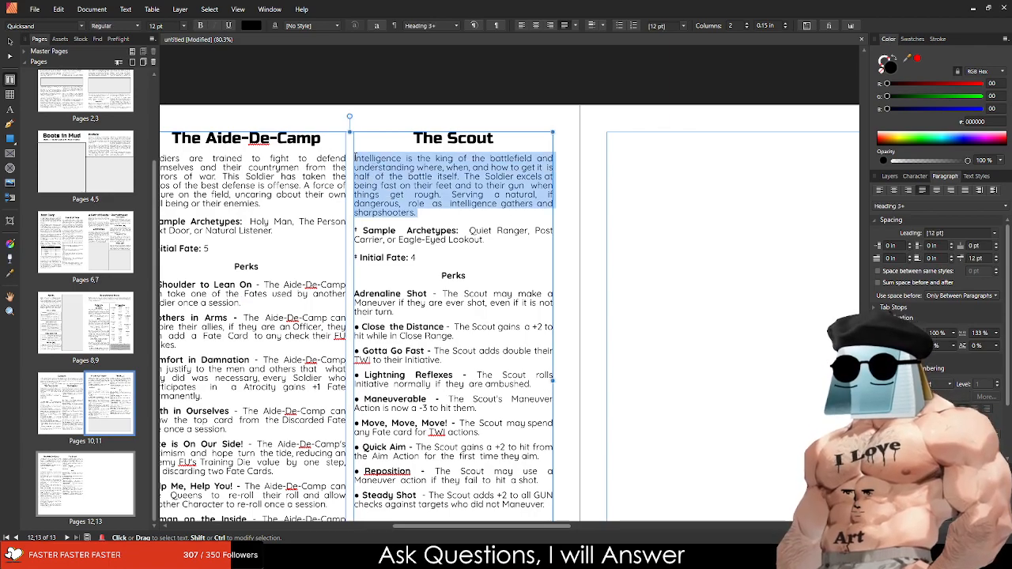
{"action": "type", "text": "Words are always spoken behind closed doors, the Legion doesn't pay for itself, the Clubaks mass recruit, the Spadians use propaganda, and commissars dominate the ranks of the Islanders. These Soldiers are trained to ensure both loyalty of their comrades and the freshly conquered."}
{"action": "scroll", "coordinate": [538, 160], "scroll_direction": "up", "scroll_amount": 3}
Step: Remove the line breaks inside the new introduction so it forms one justified paragraph
{"action": "left_click", "coordinate": [538, 160]}
{"action": "key", "text": "Delete"}
{"action": "key", "text": "Down"}
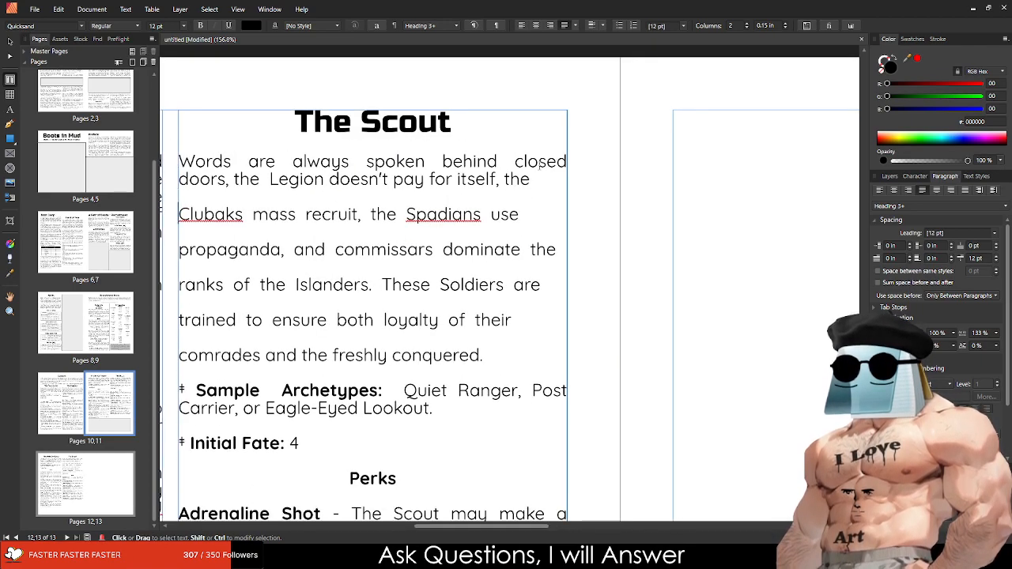
{"action": "key", "text": "BackSpace"}
{"action": "key", "text": "Down"}
{"action": "key", "text": "BackSpace"}
{"action": "key", "text": "Down"}
{"action": "key", "text": "BackSpace"}
{"action": "key", "text": "Down"}
{"action": "key", "text": "BackSpace"}
{"action": "key", "text": "Down"}
{"action": "key", "text": "BackSpace"}
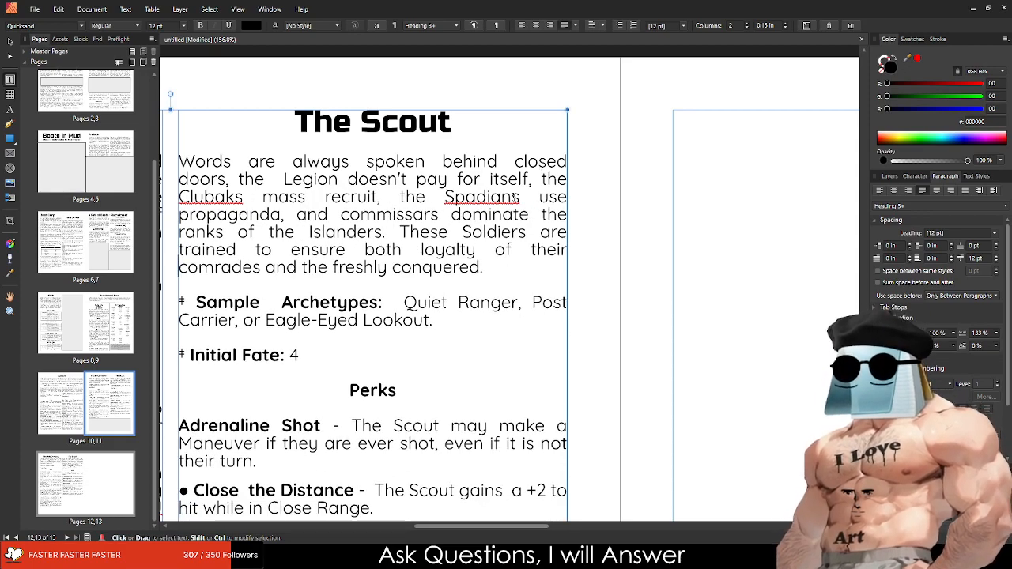
Step: Replace the sample archetypes with "Political Leverage, Homeland Reminder, or Flagbearer." as one paragraph and set Initial Fate to 3
{"action": "scroll", "coordinate": [506, 175], "scroll_direction": "up", "scroll_amount": 1}
{"action": "scroll", "coordinate": [475, 172], "scroll_direction": "down", "scroll_amount": 2}
{"action": "scroll", "coordinate": [460, 170], "scroll_direction": "up", "scroll_amount": 1}
{"action": "left_click_drag", "start_coordinate": [459, 170], "coordinate": [539, 103]}
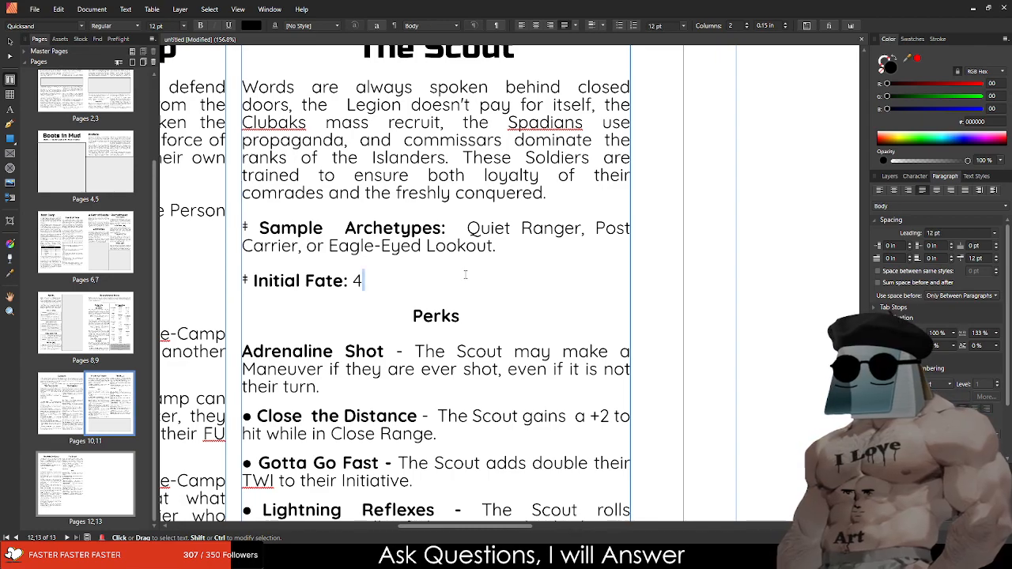
{"action": "left_click_drag", "start_coordinate": [495, 245], "coordinate": [467, 227]}
{"action": "type", "text": "Political Leverage, Homeland Reminder, or Flagbearer."}
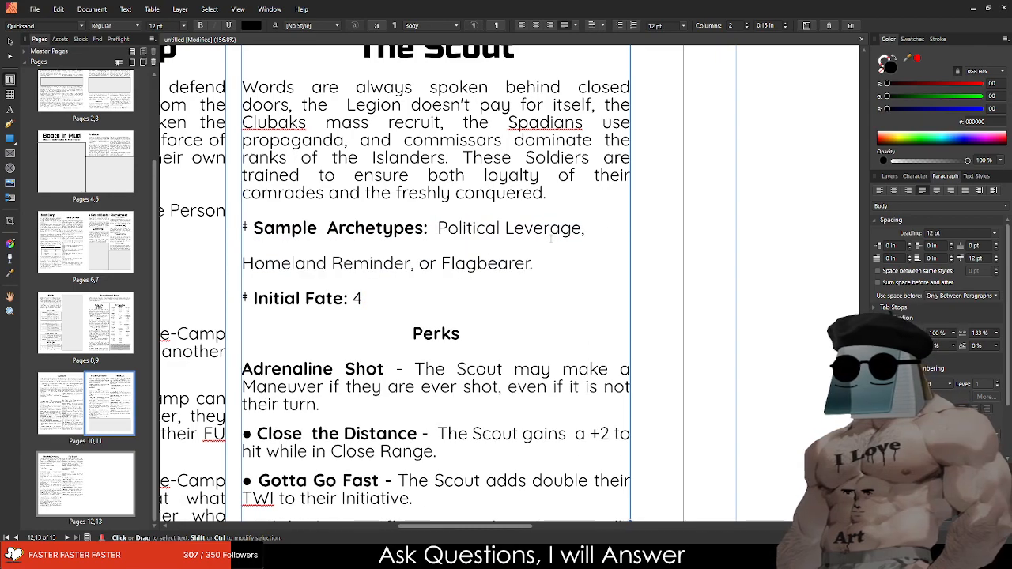
{"action": "left_click", "coordinate": [606, 227]}
{"action": "key", "text": "Delete"}
{"action": "key", "text": "Down"}
{"action": "key", "text": "Down"}
{"action": "key", "text": "Down"}
{"action": "key", "text": "Down"}
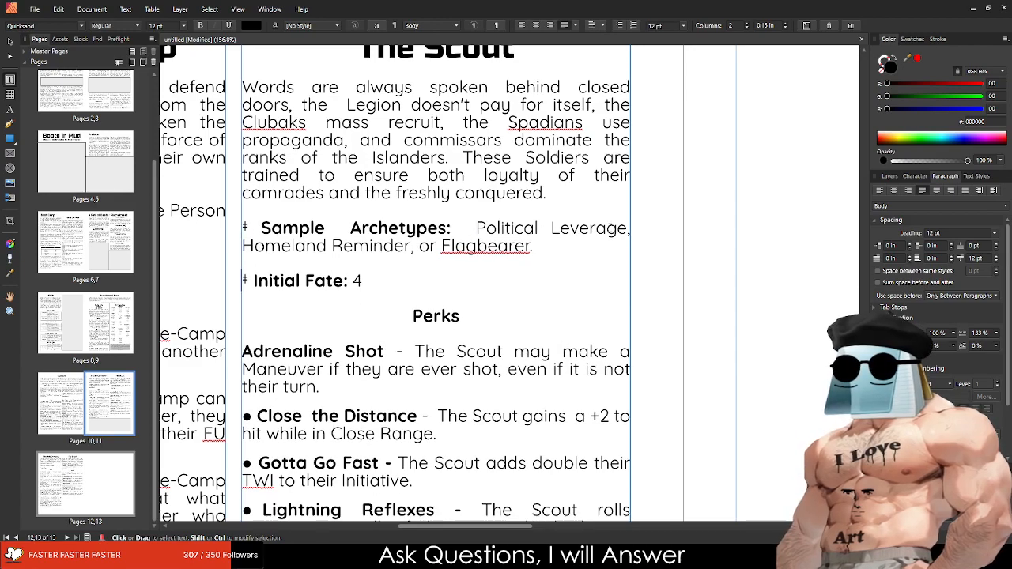
{"action": "double_click", "coordinate": [358, 281]}
{"action": "type", "text": "3"}
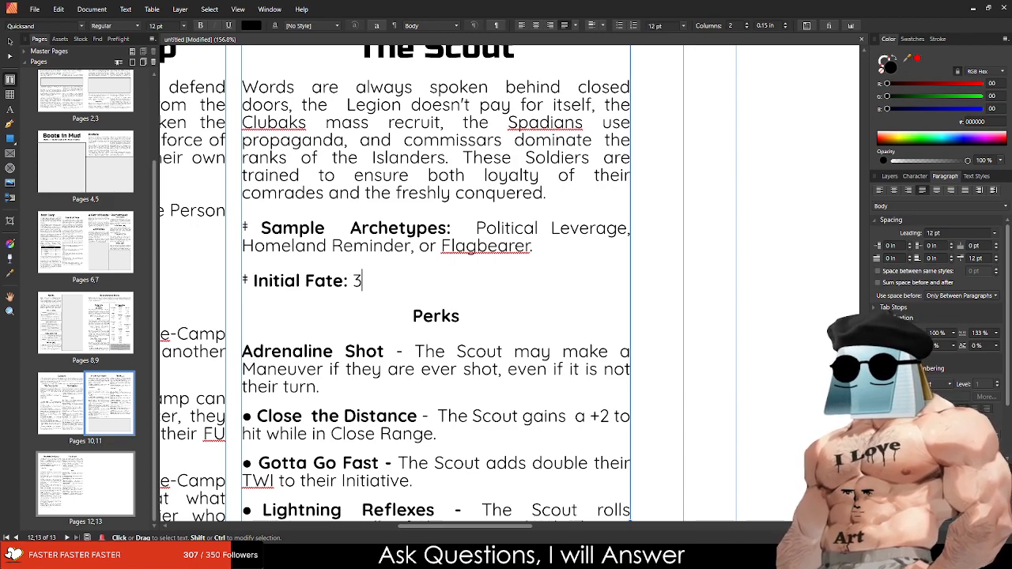
Step: Replace the copied Scout perks, Adrenaline Shot through Steady Shot, with the Diplomat perk text starting with Commissar
{"action": "scroll", "coordinate": [340, 242], "scroll_direction": "down", "scroll_amount": 5, "text": "ctrl"}
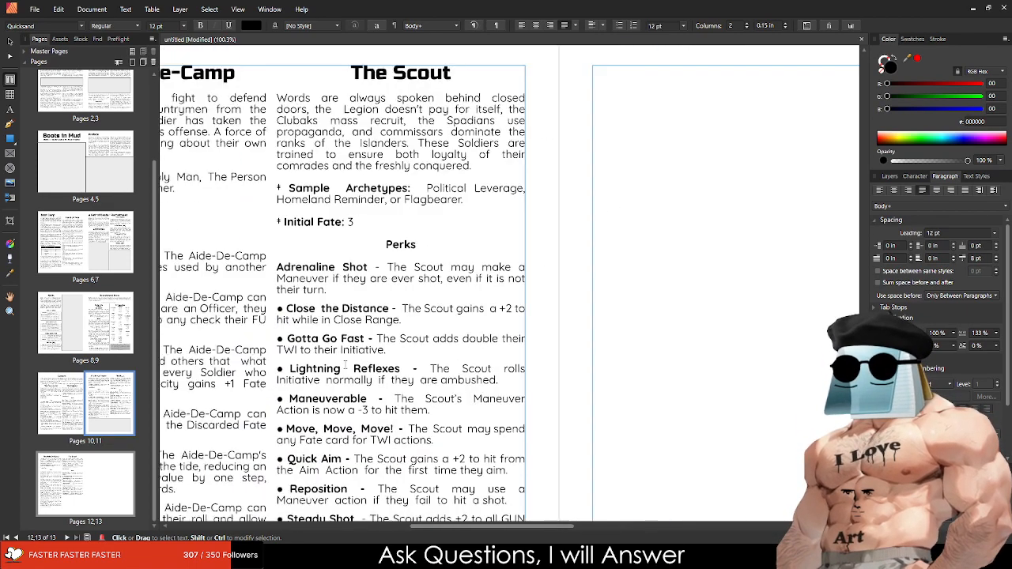
{"action": "mouse_move", "coordinate": [482, 387]}
{"action": "left_mouse_down"}
{"action": "mouse_move", "coordinate": [296, 285]}
{"action": "mouse_move", "coordinate": [292, 178]}
{"action": "mouse_move", "coordinate": [496, 371]}
{"action": "mouse_move", "coordinate": [484, 389]}
{"action": "left_mouse_up"}
{"action": "left_click", "coordinate": [292, 175]}
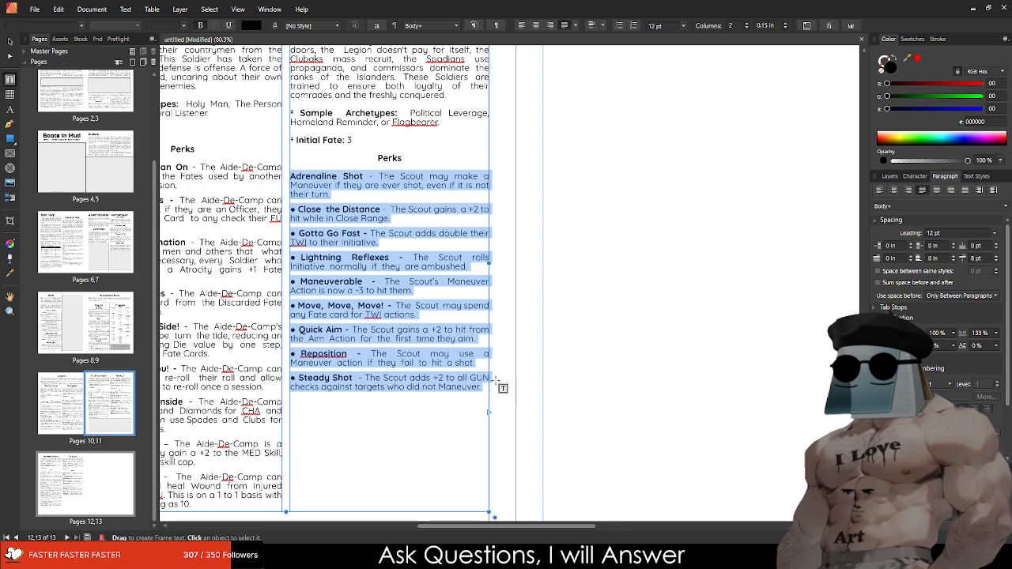
{"action": "scroll", "coordinate": [642, 261], "scroll_direction": "up", "scroll_amount": 6}
{"action": "scroll", "coordinate": [647, 273], "scroll_direction": "down", "scroll_amount": 5}
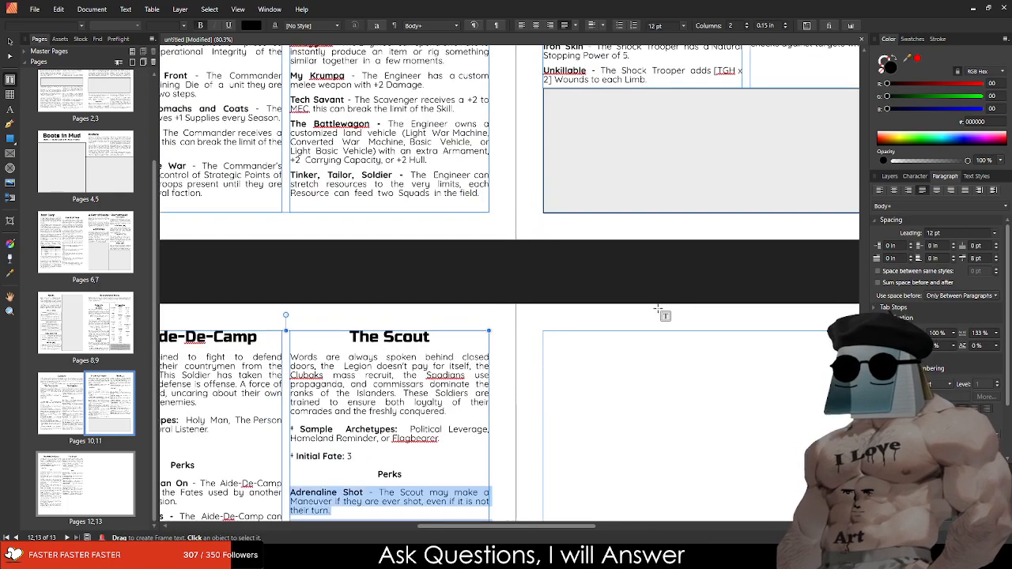
Step: In the original Scout section on page 11, delete the bullets before Close the Distance and Gotta Go Fast
{"action": "scroll", "coordinate": [606, 295], "scroll_direction": "down", "scroll_amount": 1, "text": "ctrl"}
{"action": "scroll", "coordinate": [675, 208], "scroll_direction": "down", "scroll_amount": 4, "text": "ctrl"}
{"action": "scroll", "coordinate": [714, 131], "scroll_direction": "up", "scroll_amount": 10, "text": "ctrl"}
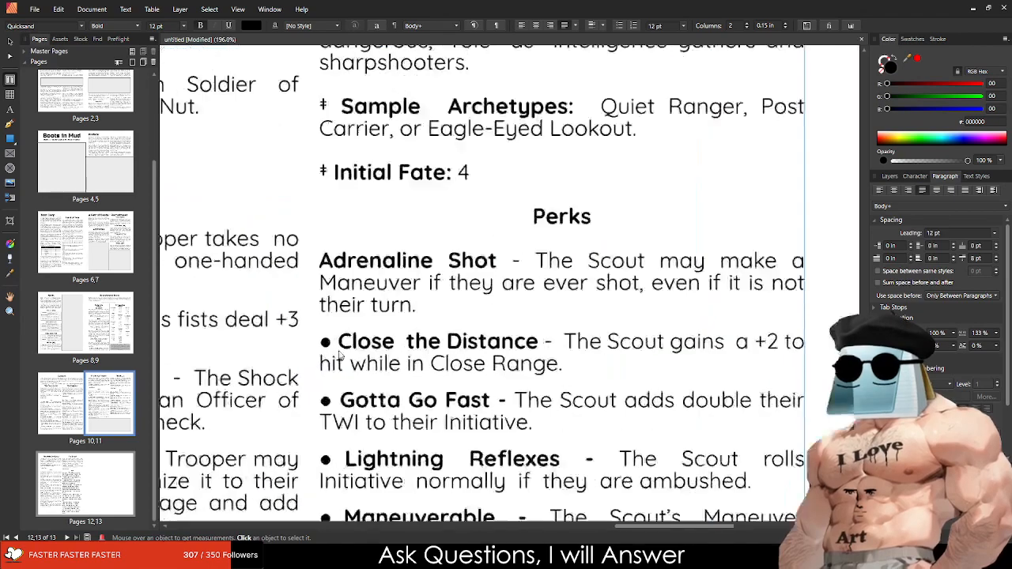
{"action": "scroll", "coordinate": [338, 355], "scroll_direction": "up", "scroll_amount": 2, "text": "ctrl"}
{"action": "left_click", "coordinate": [335, 341]}
{"action": "key", "text": "BackSpace"}
{"action": "key", "text": "BackSpace"}
{"action": "left_click", "coordinate": [332, 408]}
{"action": "key", "text": "BackSpace"}
{"action": "key", "text": "BackSpace"}
Step: Delete the bullets before Lightning Reflexes, Maneuverable and Move, Move, Move! in the Scout's perks
{"action": "scroll", "coordinate": [333, 404], "scroll_direction": "down", "scroll_amount": 1}
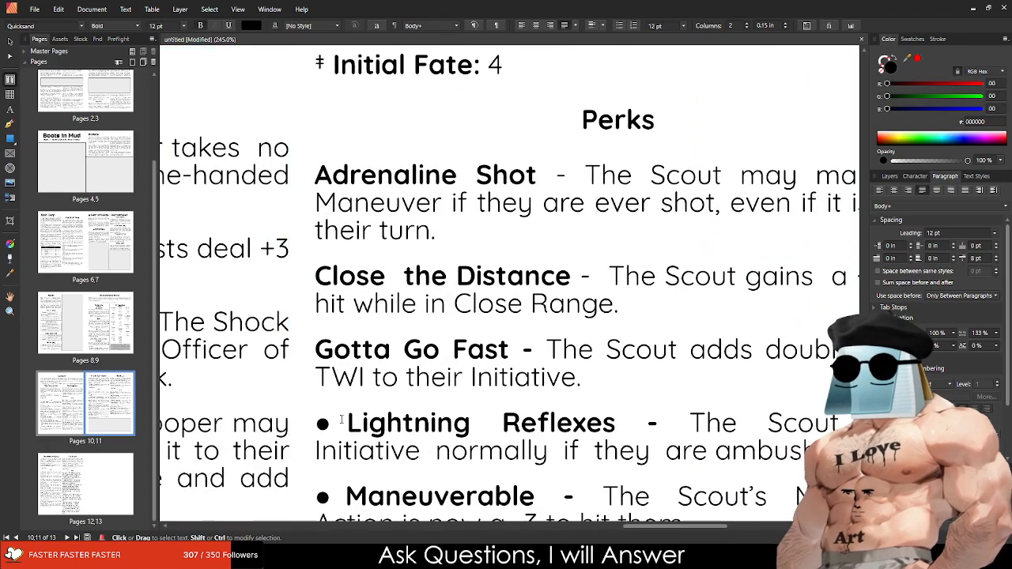
{"action": "left_click", "coordinate": [348, 421]}
{"action": "key", "text": "BackSpace"}
{"action": "key", "text": "BackSpace"}
{"action": "scroll", "coordinate": [350, 421], "scroll_direction": "down", "scroll_amount": 2}
{"action": "left_click", "coordinate": [345, 405]}
{"action": "key", "text": "BackSpace"}
{"action": "key", "text": "BackSpace"}
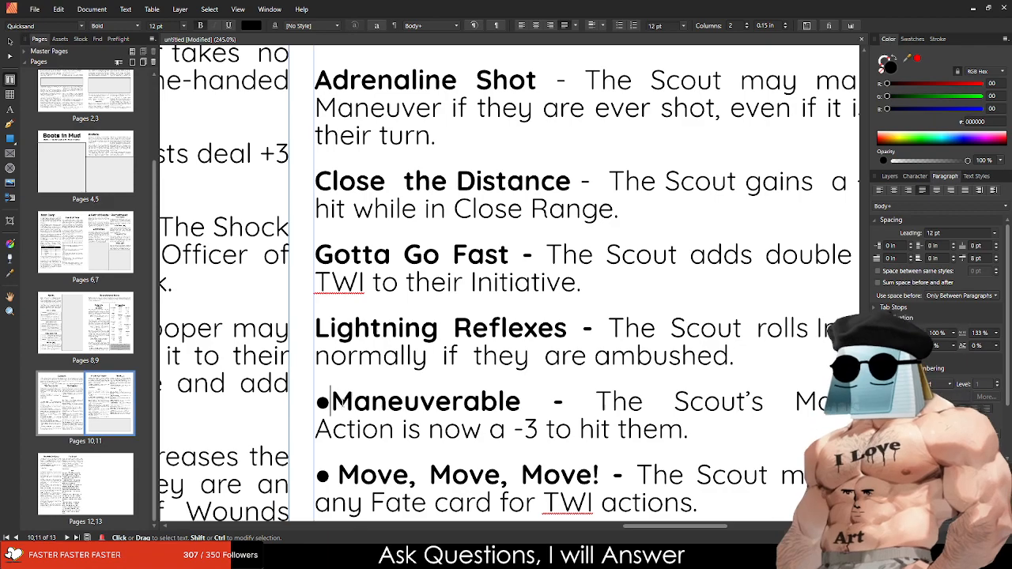
{"action": "scroll", "coordinate": [346, 405], "scroll_direction": "down", "scroll_amount": 1}
{"action": "left_click", "coordinate": [339, 427]}
{"action": "key", "text": "BackSpace"}
{"action": "key", "text": "BackSpace"}
Step: Delete the bullets before Quick Aim, Reposition and Steady Shot in the Scout's perks
{"action": "scroll", "coordinate": [339, 427], "scroll_direction": "down", "scroll_amount": 1}
{"action": "left_click", "coordinate": [338, 422]}
{"action": "key", "text": "BackSpace"}
{"action": "key", "text": "BackSpace"}
{"action": "scroll", "coordinate": [336, 401], "scroll_direction": "down", "scroll_amount": 1}
{"action": "left_click", "coordinate": [340, 417]}
{"action": "key", "text": "BackSpace"}
{"action": "key", "text": "BackSpace"}
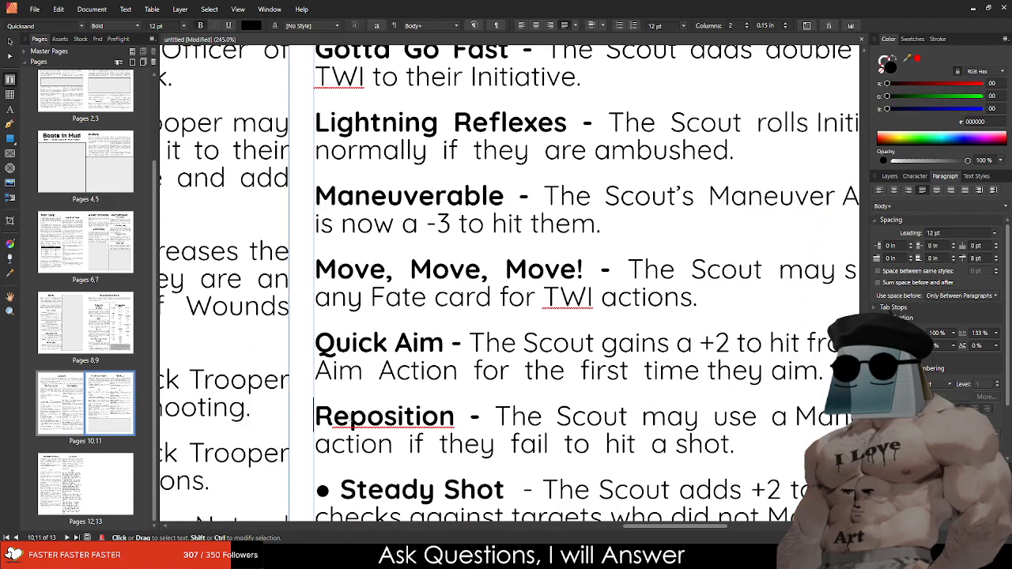
{"action": "left_click_drag", "start_coordinate": [456, 417], "coordinate": [344, 417]}
{"action": "left_click", "coordinate": [336, 420]}
{"action": "scroll", "coordinate": [336, 420], "scroll_direction": "down", "scroll_amount": 1}
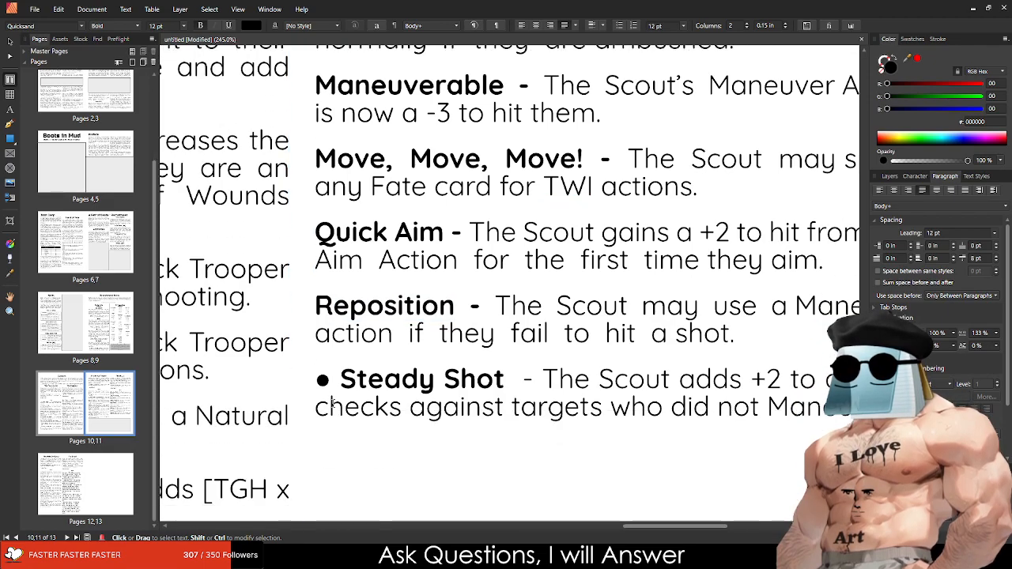
{"action": "left_click", "coordinate": [335, 379]}
{"action": "key", "text": "BackSpace"}
{"action": "key", "text": "BackSpace"}
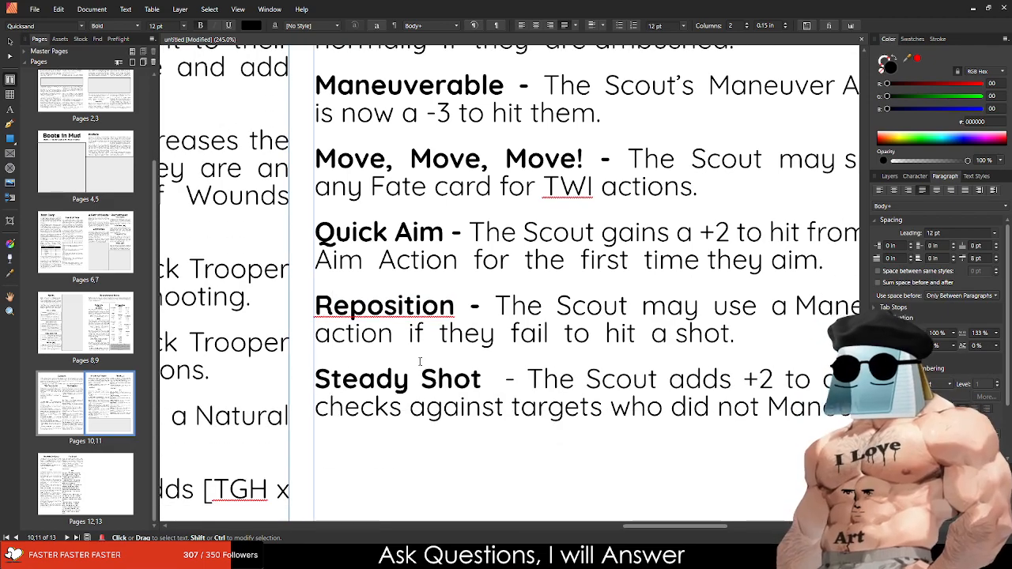
Step: Remove bold from everything after the Commissar perk name on page 12 and join its lines into one paragraph
{"action": "key", "text": "ctrl+0"}
{"action": "scroll", "coordinate": [398, 140], "scroll_direction": "down", "scroll_amount": 2}
{"action": "scroll", "coordinate": [398, 141], "scroll_direction": "left", "scroll_amount": 2}
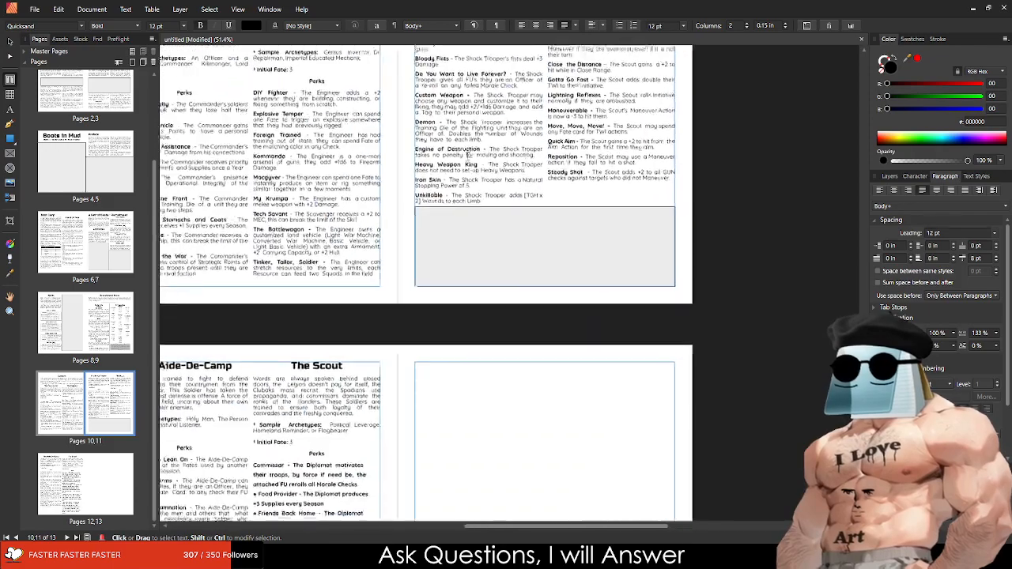
{"action": "scroll", "coordinate": [397, 141], "scroll_direction": "down", "scroll_amount": 2}
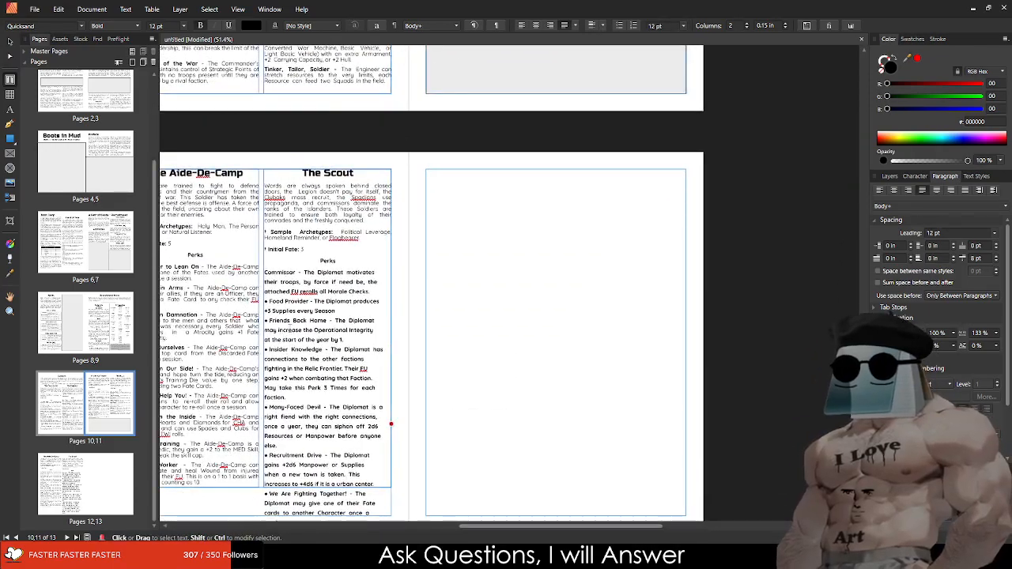
{"action": "scroll", "coordinate": [319, 307], "scroll_direction": "up", "scroll_amount": 5}
{"action": "left_click", "coordinate": [335, 295]}
{"action": "left_click", "coordinate": [619, 368]}
{"action": "left_click_drag", "start_coordinate": [619, 368], "coordinate": [339, 295]}
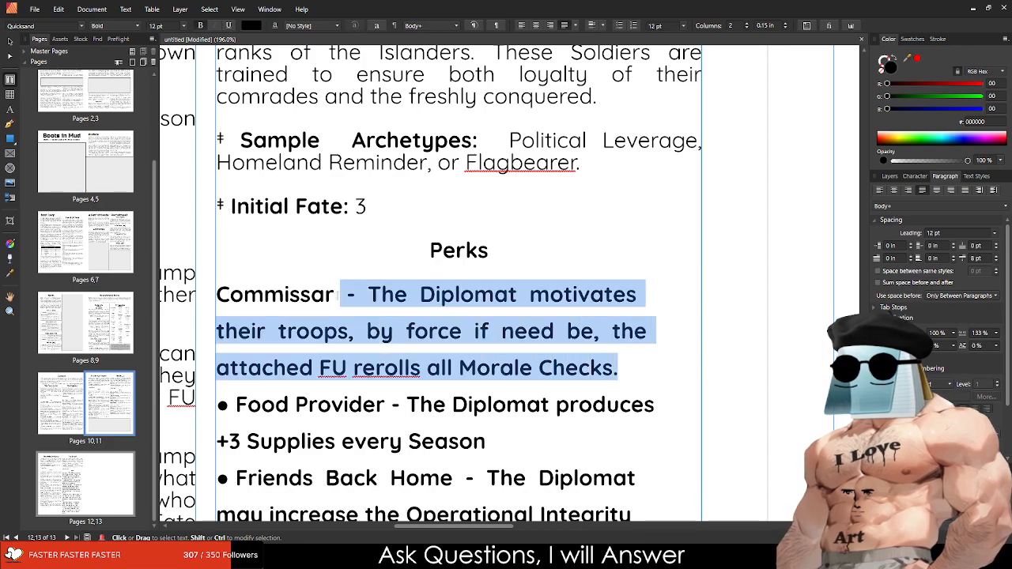
{"action": "key", "text": "ctrl+b"}
{"action": "left_click", "coordinate": [613, 294]}
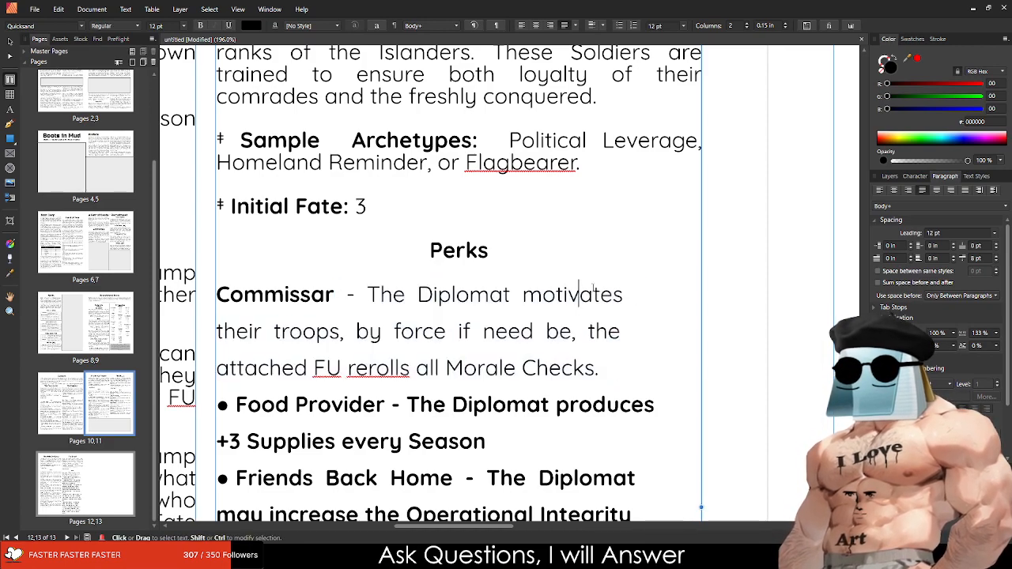
{"action": "left_click", "coordinate": [640, 304]}
{"action": "key", "text": "Delete"}
{"action": "left_click", "coordinate": [606, 315]}
{"action": "key", "text": "Delete"}
{"action": "left_click", "coordinate": [609, 337]}
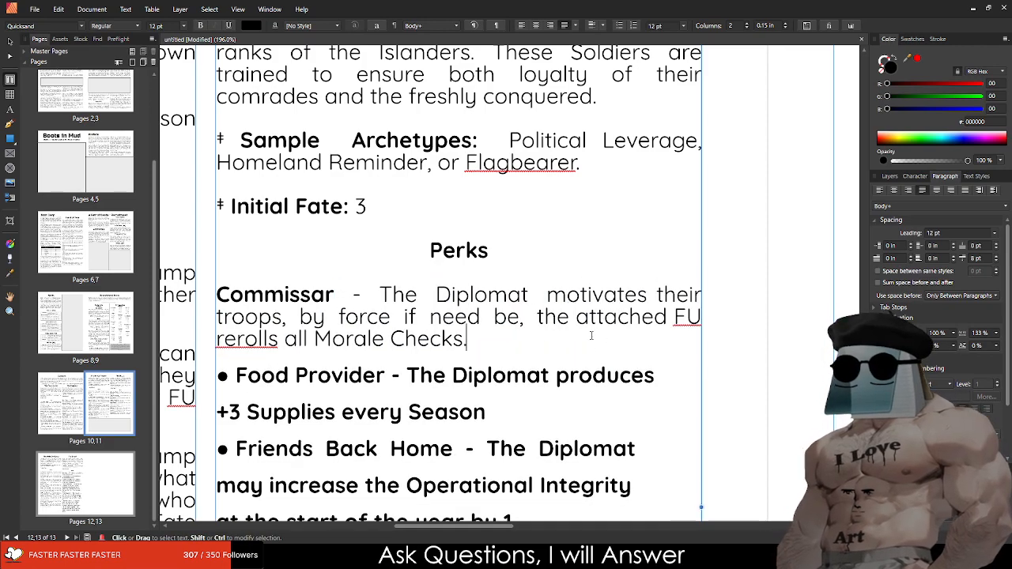
Step: Remove bold from the Food Provider description and join its two lines into one paragraph
{"action": "scroll", "coordinate": [594, 337], "scroll_direction": "down", "scroll_amount": 4}
{"action": "left_click_drag", "start_coordinate": [485, 286], "coordinate": [387, 240]}
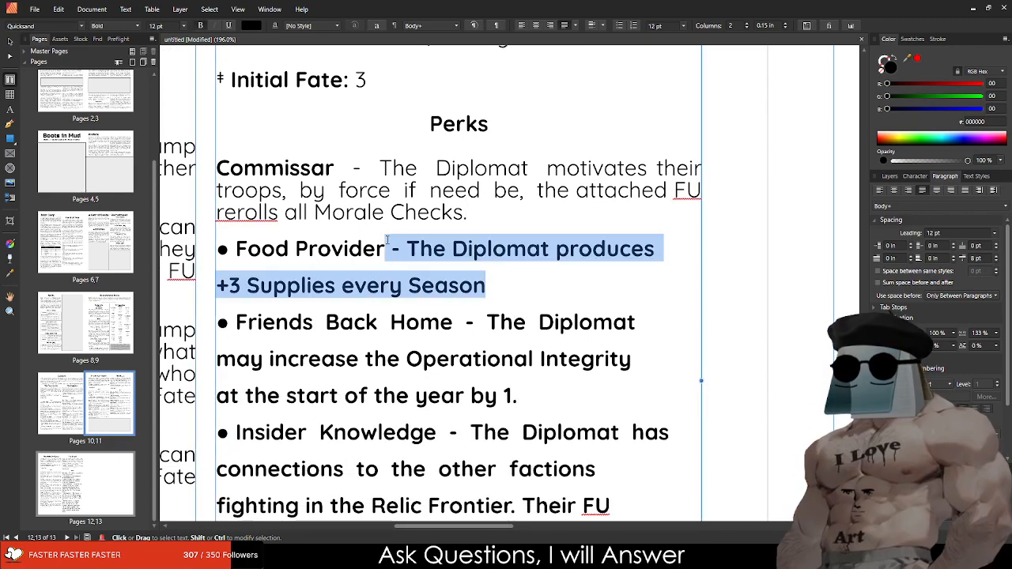
{"action": "key", "text": "ctrl+b"}
{"action": "left_click", "coordinate": [654, 248]}
{"action": "key", "text": "Delete"}
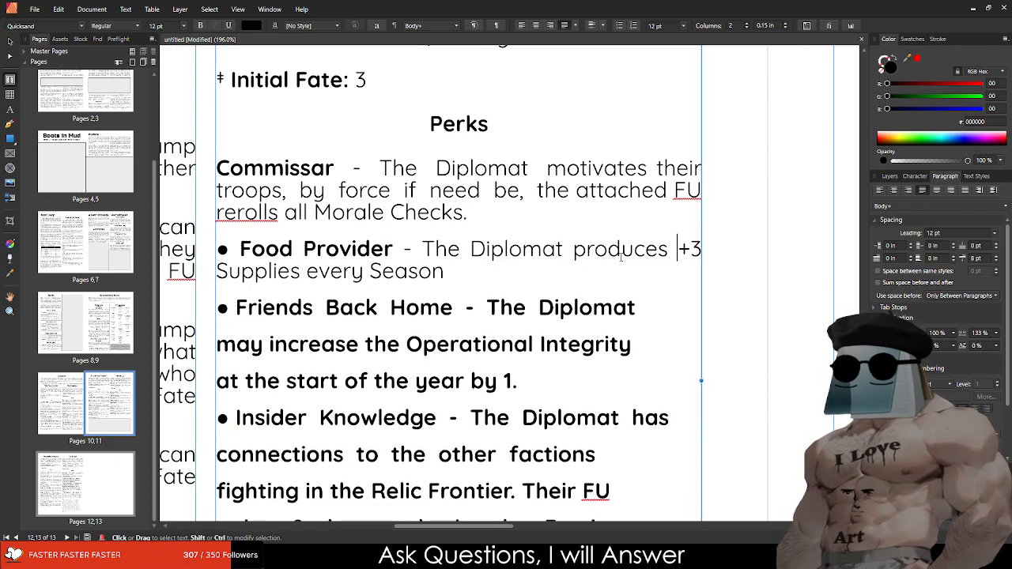
Step: Remove bold from everything after the Friends Back Home perk name
{"action": "left_click_drag", "start_coordinate": [519, 380], "coordinate": [452, 308]}
{"action": "scroll", "coordinate": [524, 314], "scroll_direction": "down", "scroll_amount": 5}
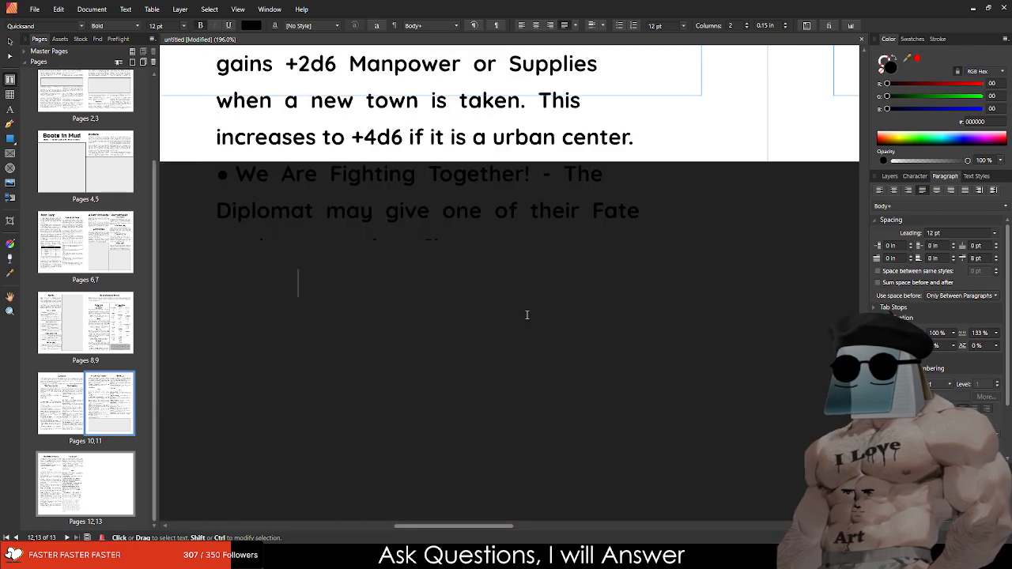
{"action": "scroll", "coordinate": [524, 315], "scroll_direction": "up", "scroll_amount": 6}
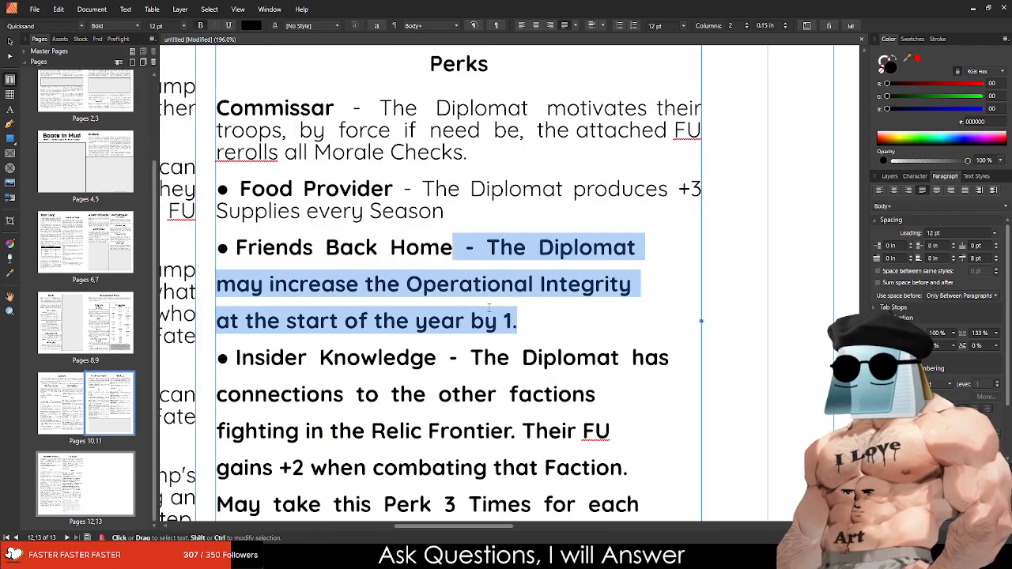
{"action": "key", "text": "ctrl+b"}
{"action": "left_click", "coordinate": [632, 247]}
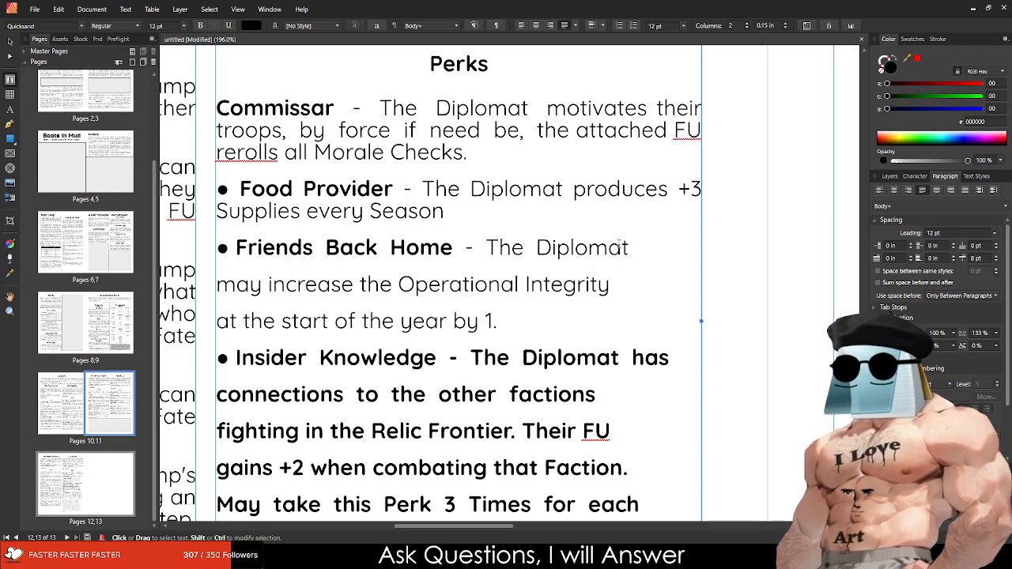
Step: Join the broken lines of the Friends Back Home perk into one continuous paragraph
{"action": "key", "text": "Delete"}
{"action": "key", "text": "Down"}
{"action": "key", "text": "Delete"}
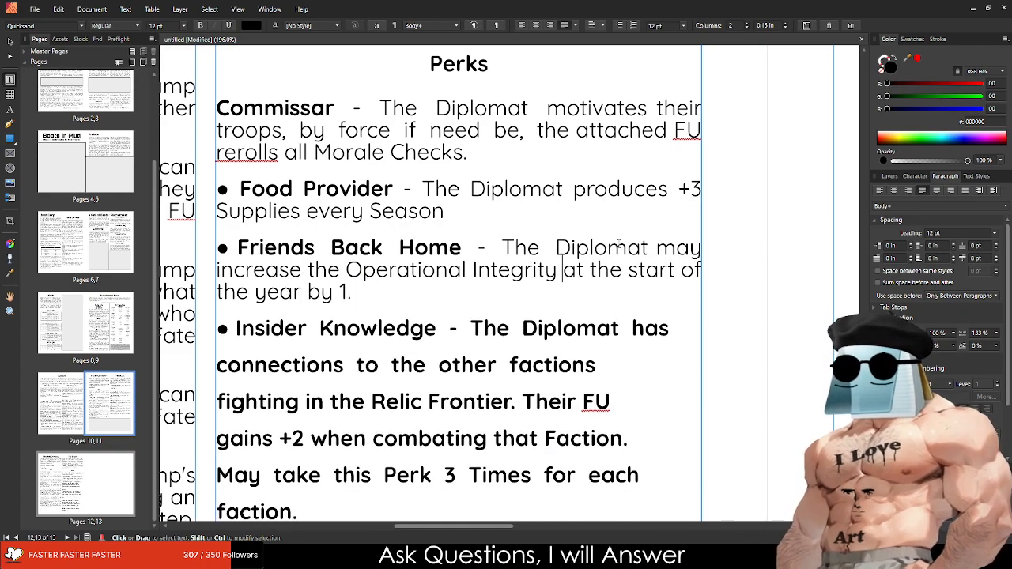
Step: Remove the bold from the Insider Knowledge perk's description and join its broken lines into one paragraph
{"action": "scroll", "coordinate": [554, 441], "scroll_direction": "down", "scroll_amount": 1}
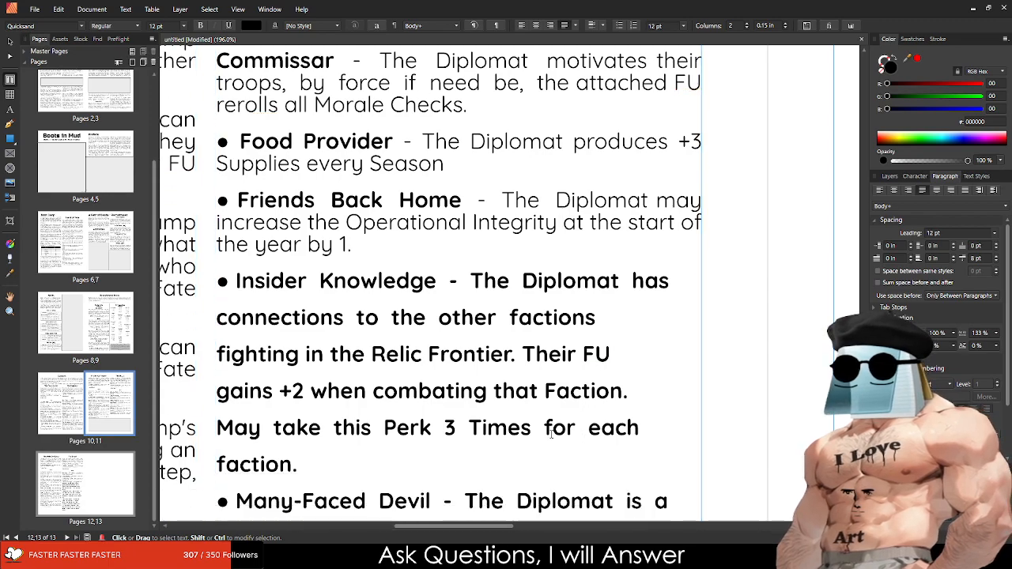
{"action": "left_click_drag", "start_coordinate": [297, 465], "coordinate": [439, 279]}
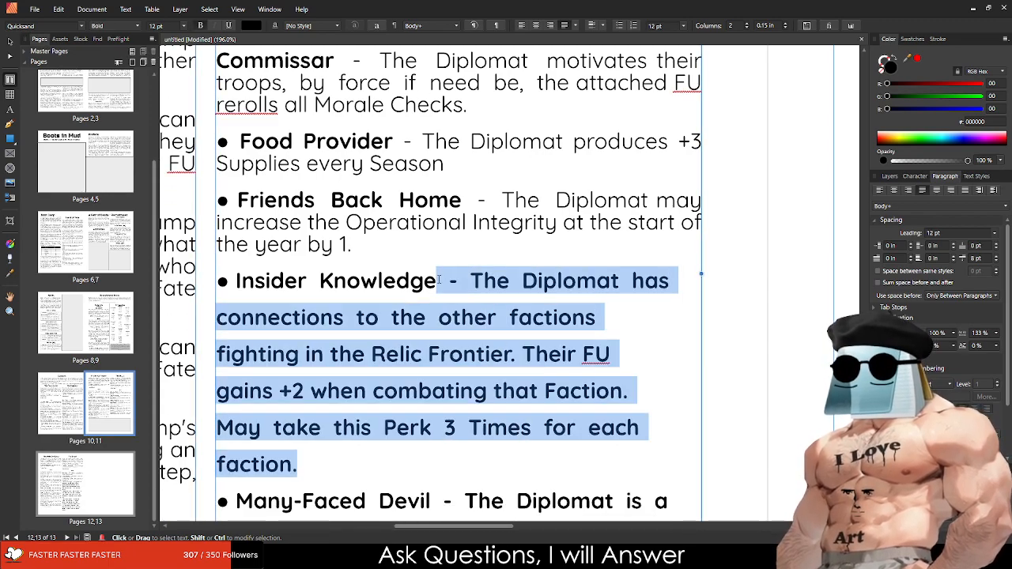
{"action": "key", "text": "ctrl+b"}
{"action": "left_click", "coordinate": [671, 285]}
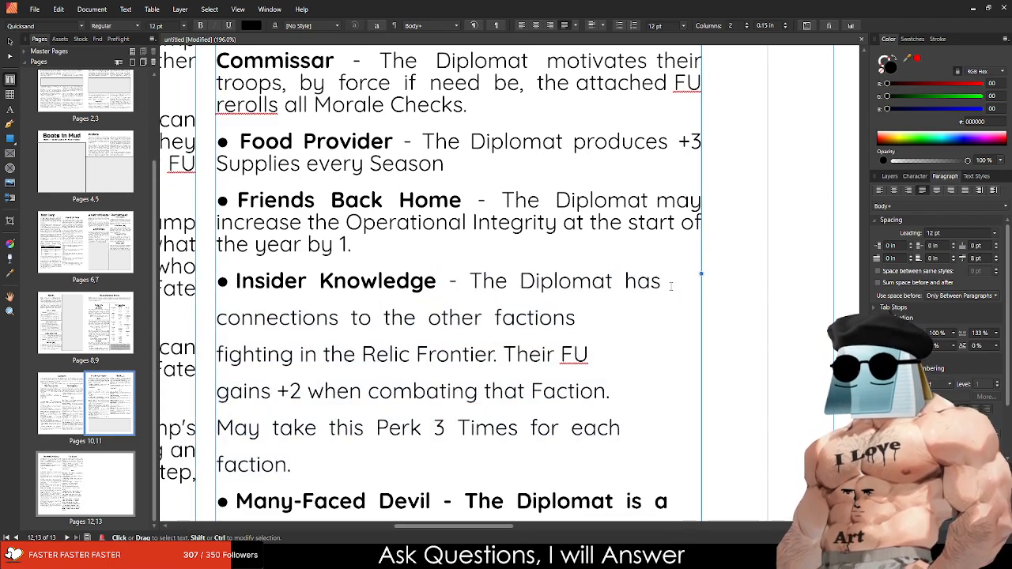
{"action": "key", "text": "Delete"}
{"action": "key", "text": "Down"}
{"action": "key", "text": "BackSpace"}
{"action": "key", "text": "Down"}
{"action": "key", "text": "Delete"}
{"action": "key", "text": "Down"}
{"action": "key", "text": "Delete"}
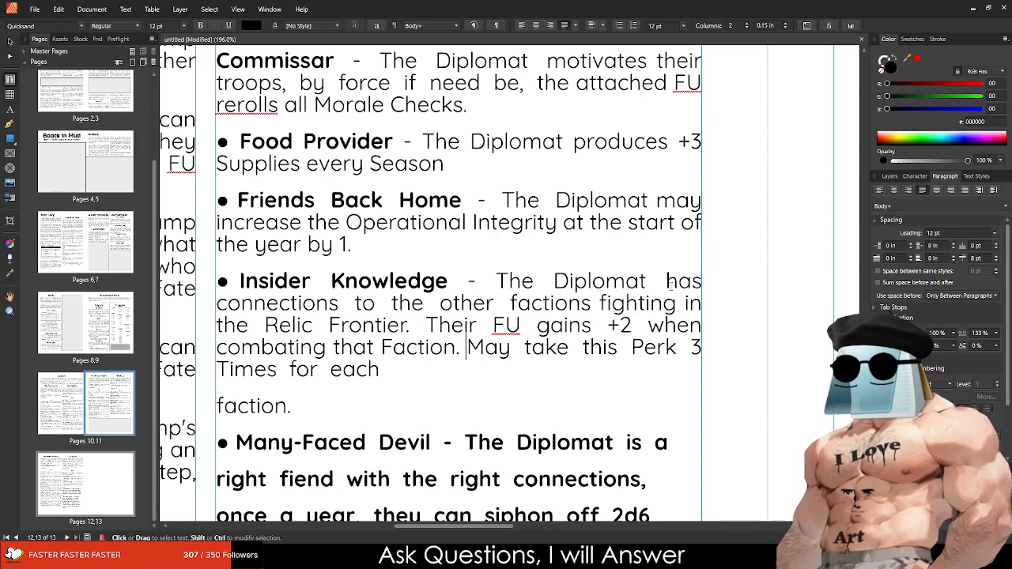
{"action": "key", "text": "Down"}
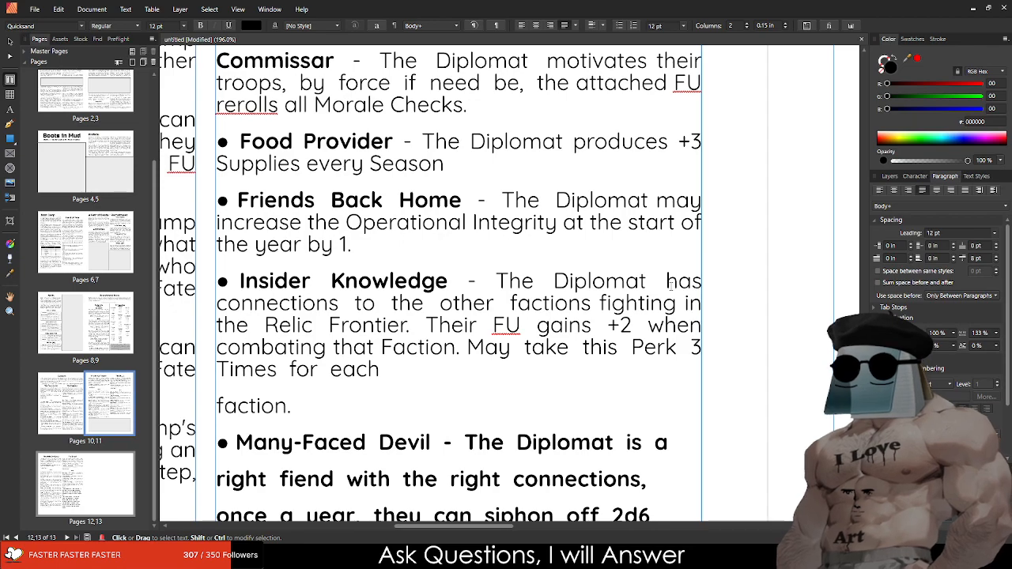
{"action": "key", "text": "Delete"}
Step: Remove the bold from the Many-Faced Devil perk's description and join its broken lines into one paragraph
{"action": "scroll", "coordinate": [696, 305], "scroll_direction": "down", "scroll_amount": 3}
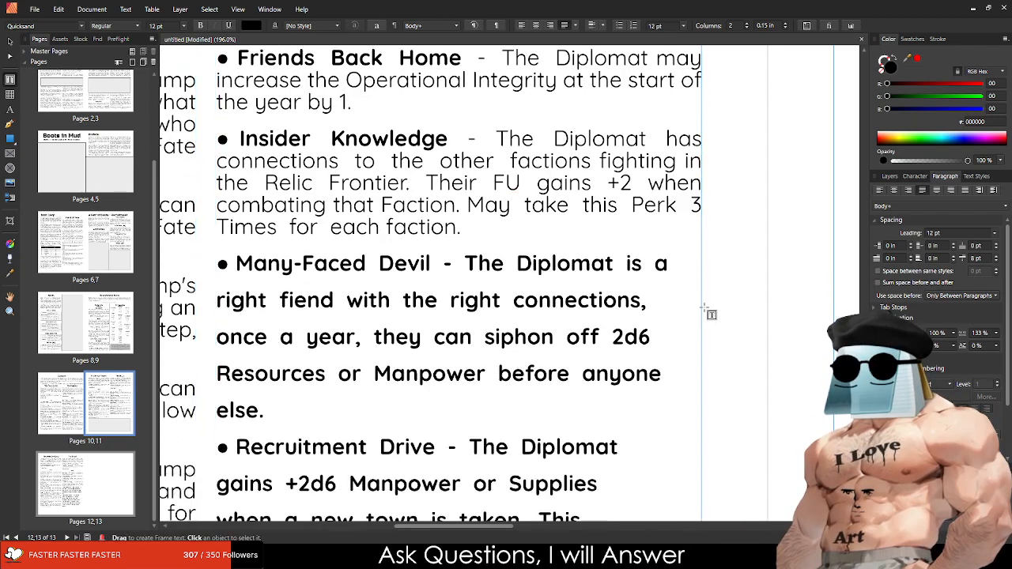
{"action": "left_click_drag", "start_coordinate": [416, 414], "coordinate": [436, 265]}
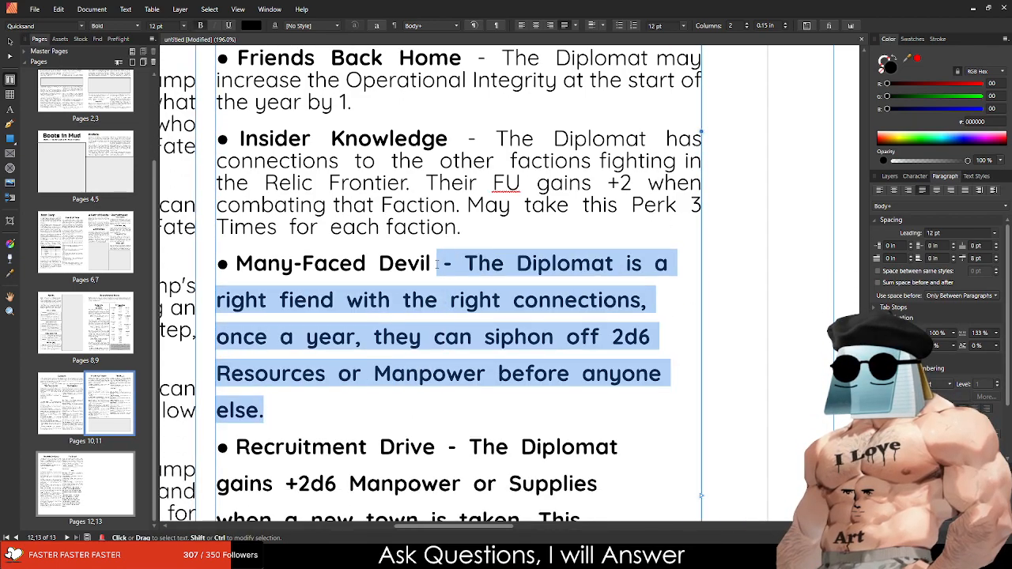
{"action": "key", "text": "ctrl+b"}
{"action": "key", "text": "End"}
{"action": "key", "text": "Delete"}
{"action": "key", "text": "End"}
{"action": "key", "text": "Delete"}
{"action": "key", "text": "End"}
{"action": "key", "text": "Delete"}
{"action": "key", "text": "End"}
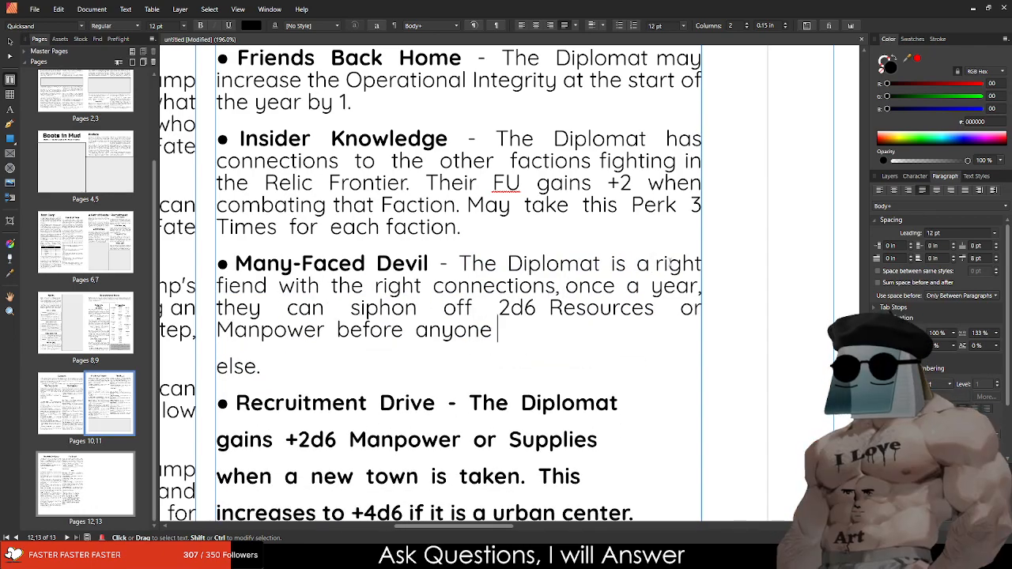
{"action": "key", "text": "Delete"}
Step: Remove the bold from the Recruitment Drive perk's description and join its broken lines into one paragraph
{"action": "scroll", "coordinate": [690, 358], "scroll_direction": "down", "scroll_amount": 3}
{"action": "left_click_drag", "start_coordinate": [634, 381], "coordinate": [440, 272]}
{"action": "key", "text": "ctrl+b"}
{"action": "left_click", "coordinate": [629, 269]}
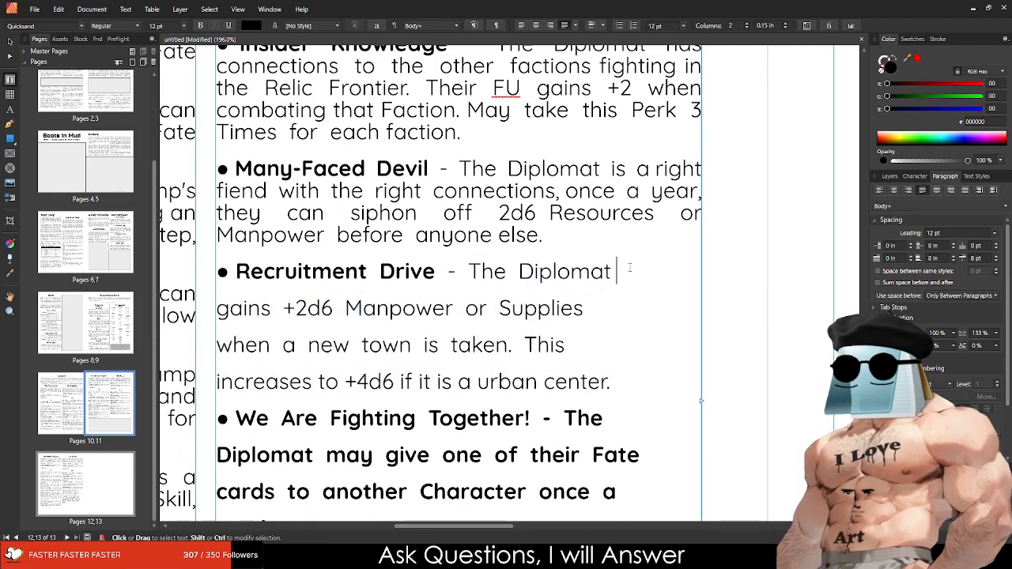
{"action": "key", "text": "Delete"}
{"action": "key", "text": "End"}
{"action": "key", "text": "Delete"}
{"action": "key", "text": "End"}
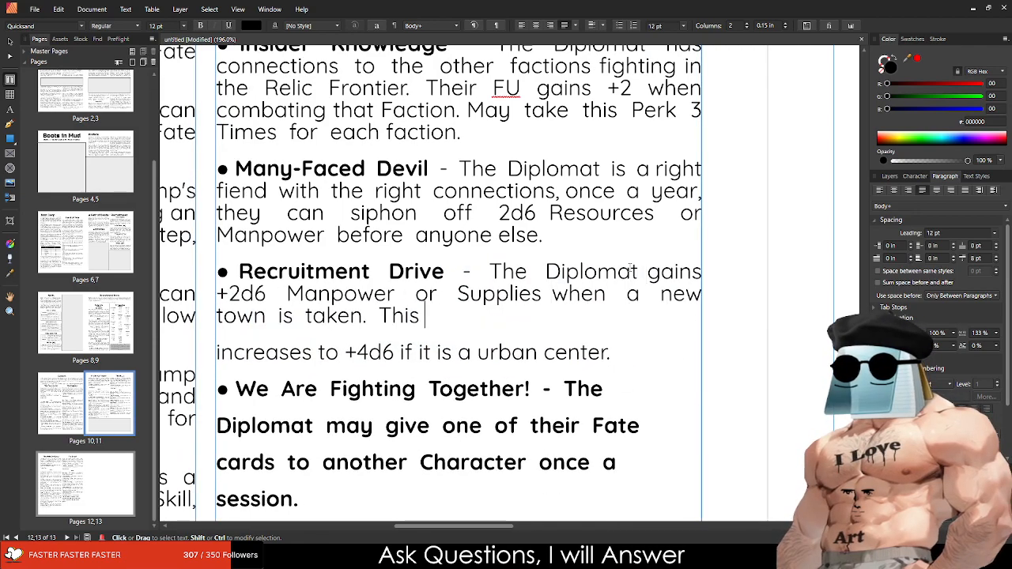
{"action": "key", "text": "Delete"}
Step: Remove the bold from the We Are Fighting Together! perk's description and join its broken lines into one paragraph
{"action": "scroll", "coordinate": [467, 391], "scroll_direction": "down", "scroll_amount": 3}
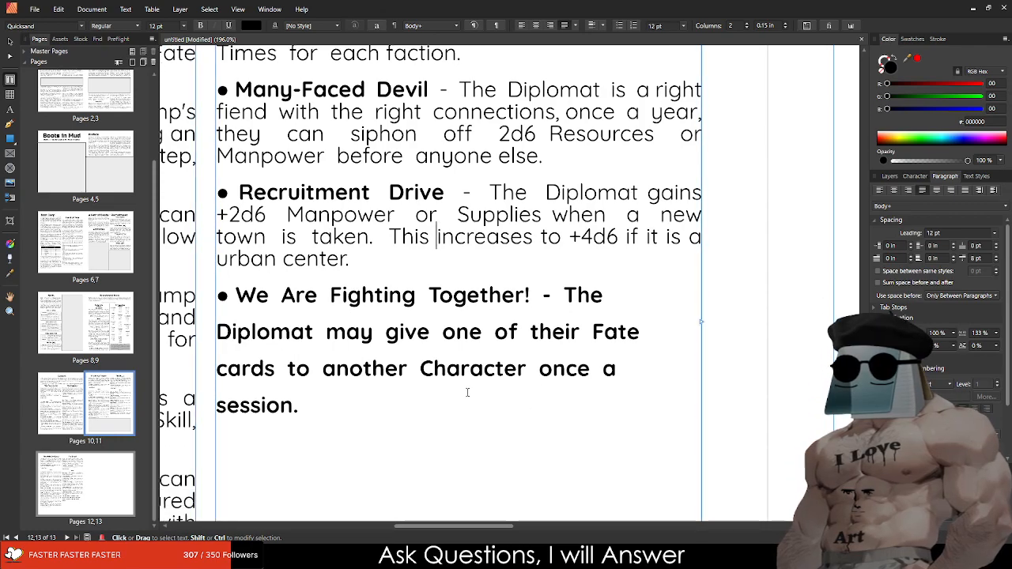
{"action": "left_click_drag", "start_coordinate": [467, 392], "coordinate": [542, 296]}
{"action": "key", "text": "ctrl+b"}
{"action": "left_click", "coordinate": [607, 296]}
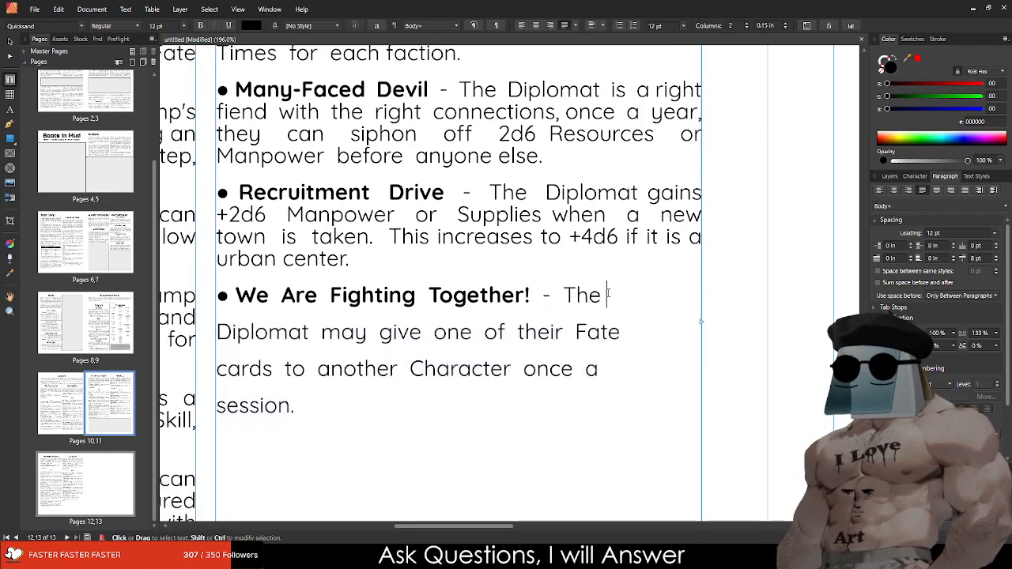
{"action": "key", "text": "Delete"}
{"action": "key", "text": "End"}
{"action": "key", "text": "Delete"}
{"action": "key", "text": "End"}
{"action": "key", "text": "Delete"}
Step: Change the heading "The Scout" above the Diplomat perks to "The Diplomat"
{"action": "scroll", "coordinate": [609, 294], "scroll_direction": "down", "scroll_amount": 5}
{"action": "scroll", "coordinate": [570, 296], "scroll_direction": "up", "scroll_amount": 5}
{"action": "scroll", "coordinate": [562, 237], "scroll_direction": "down", "scroll_amount": 4}
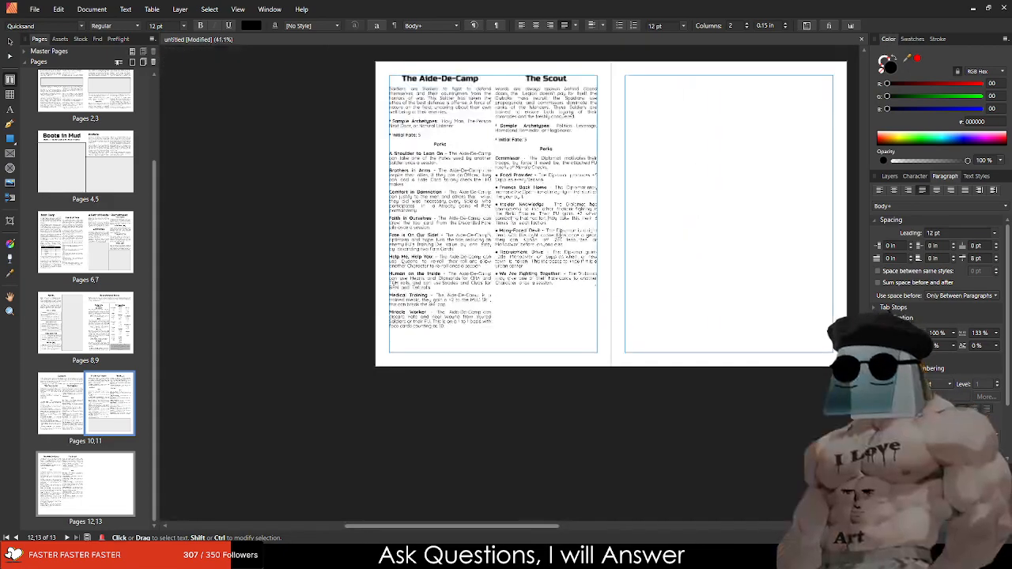
{"action": "scroll", "coordinate": [593, 237], "scroll_direction": "up", "scroll_amount": 3}
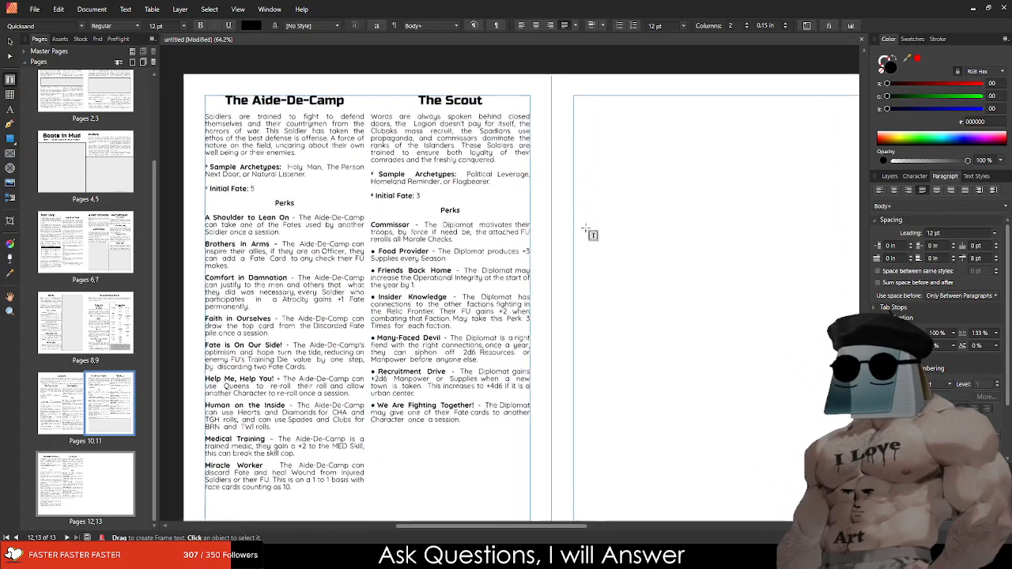
{"action": "double_click", "coordinate": [427, 89]}
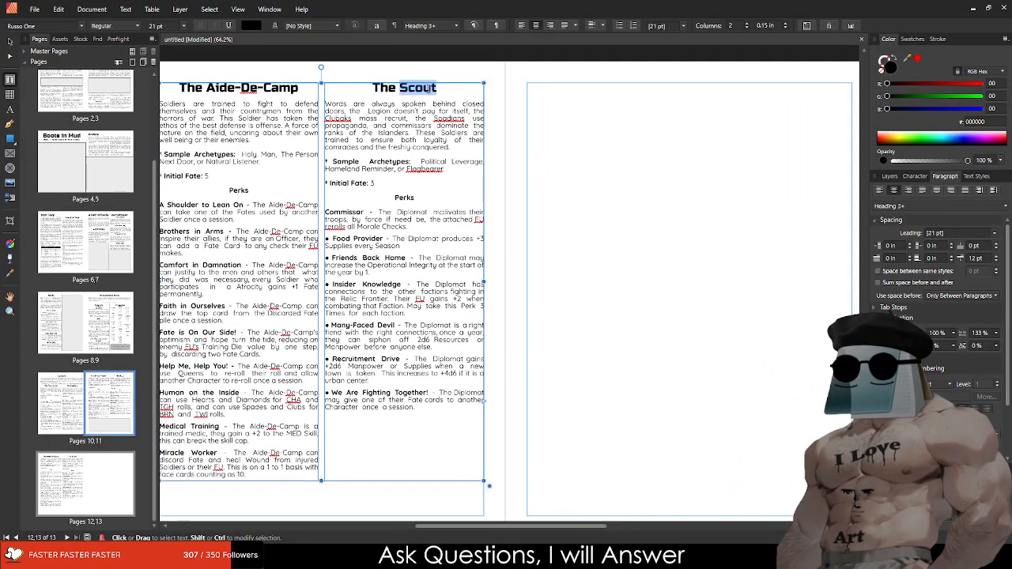
{"action": "type", "text": "Dipl"}
{"action": "type", "text": "omac"}
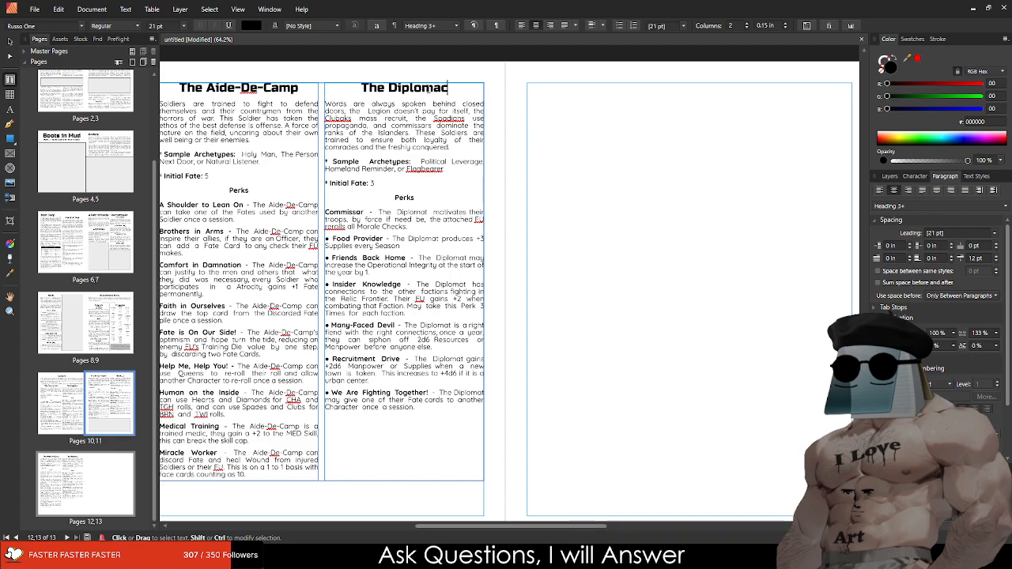
{"action": "key", "text": "BackSpace"}
{"action": "type", "text": "t"}
{"action": "key", "text": "Escape"}
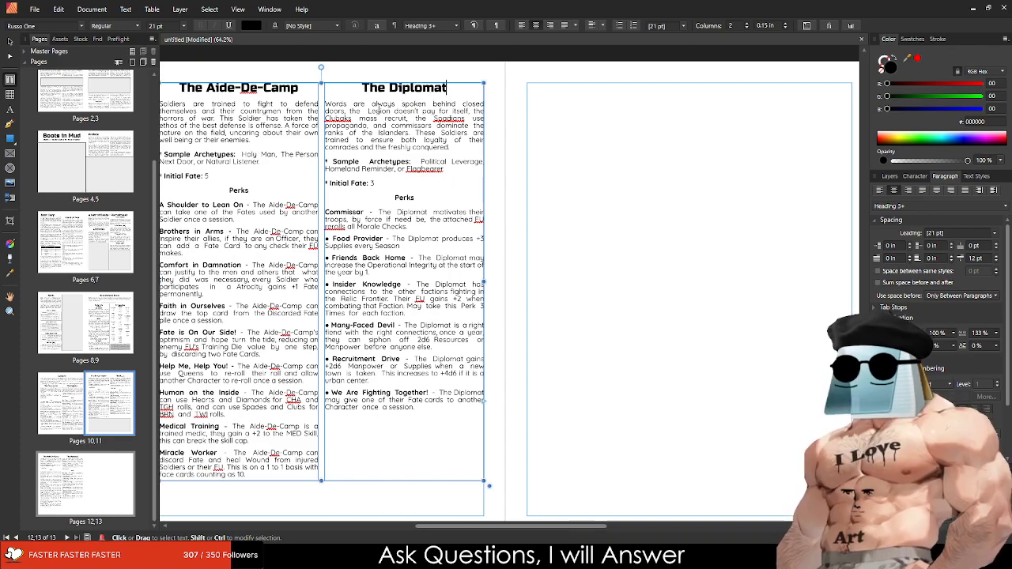
Step: Copy the Classes heading and intro text frame onto the empty page beside The Diplomat, aligned with the page's upper margins
{"action": "key", "text": "t"}
{"action": "scroll", "coordinate": [501, 190], "scroll_direction": "right", "scroll_amount": 4}
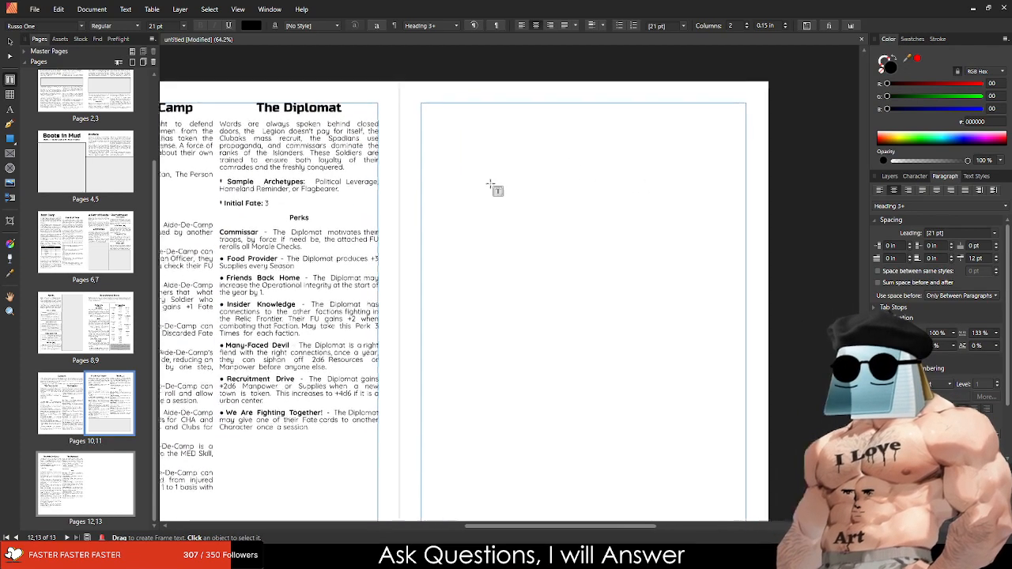
{"action": "left_click", "coordinate": [312, 111]}
{"action": "key", "text": "v"}
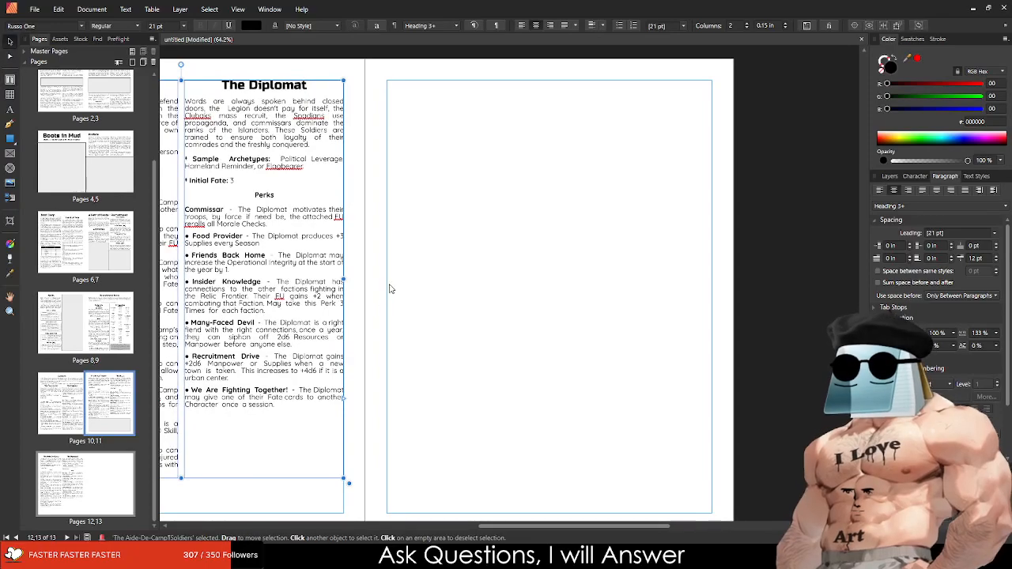
{"action": "left_click_drag", "start_coordinate": [389, 287], "coordinate": [452, 239]}
{"action": "scroll", "coordinate": [451, 239], "scroll_direction": "down", "scroll_amount": 3}
{"action": "scroll", "coordinate": [470, 253], "scroll_direction": "up", "scroll_amount": 1}
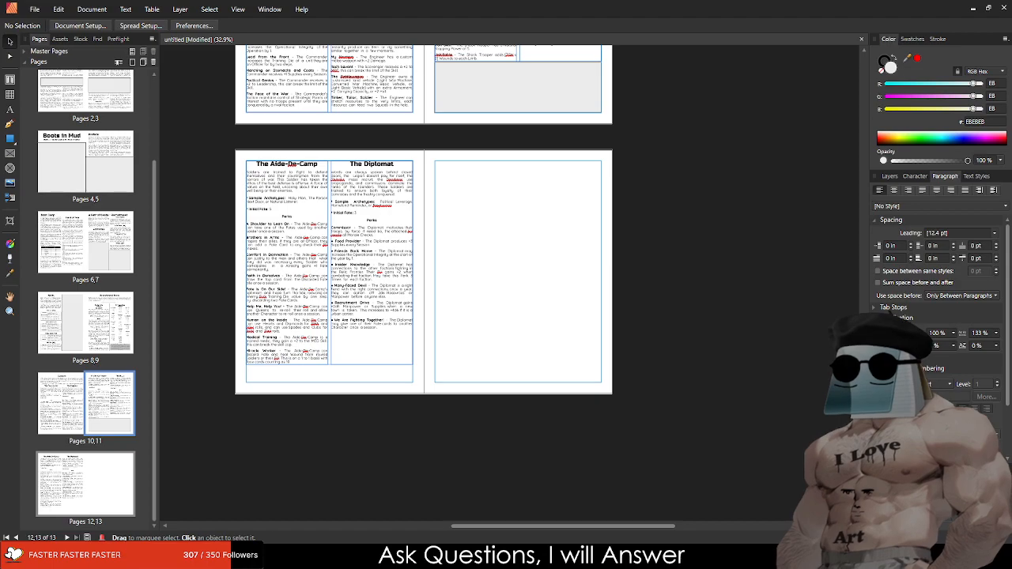
{"action": "scroll", "coordinate": [448, 364], "scroll_direction": "up", "scroll_amount": 2}
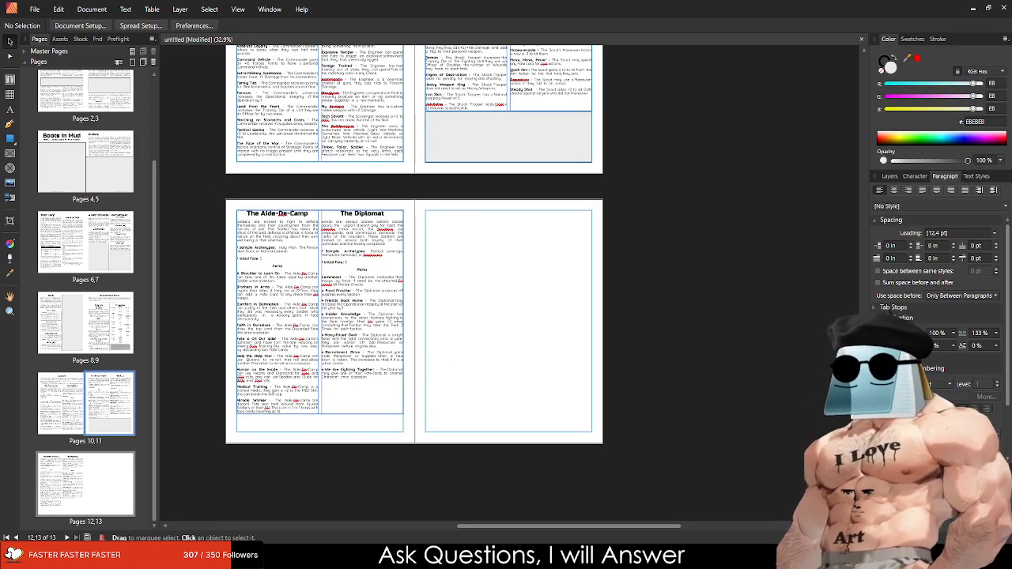
{"action": "scroll", "coordinate": [514, 474], "scroll_direction": "up", "scroll_amount": 8}
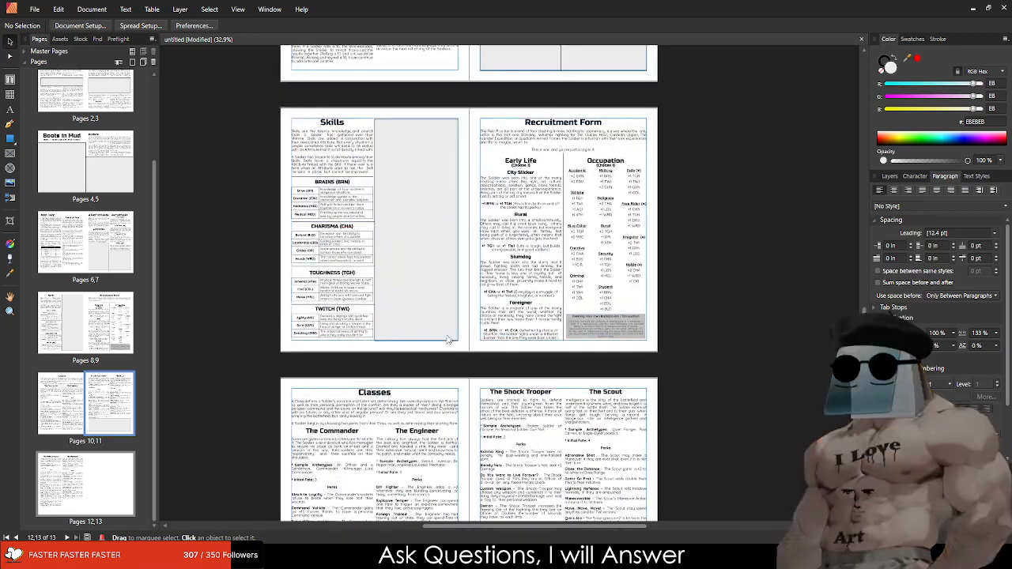
{"action": "key", "text": "ctrl+c"}
{"action": "left_click_drag", "start_coordinate": [515, 467], "coordinate": [395, 181]}
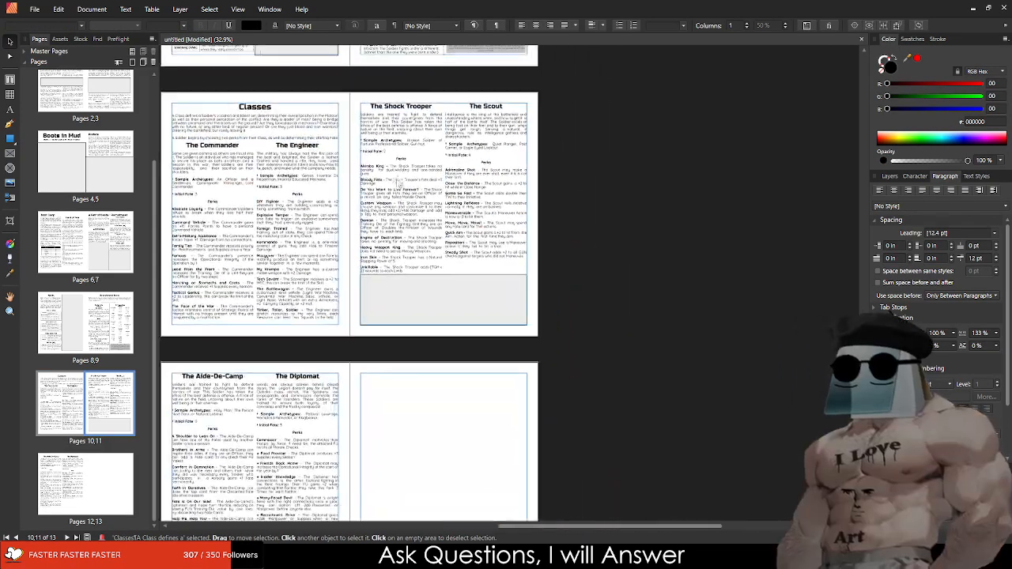
{"action": "left_click_drag", "start_coordinate": [425, 396], "coordinate": [400, 215]}
{"action": "key", "text": "ctrl+v"}
{"action": "left_click_drag", "start_coordinate": [237, 210], "coordinate": [427, 209]}
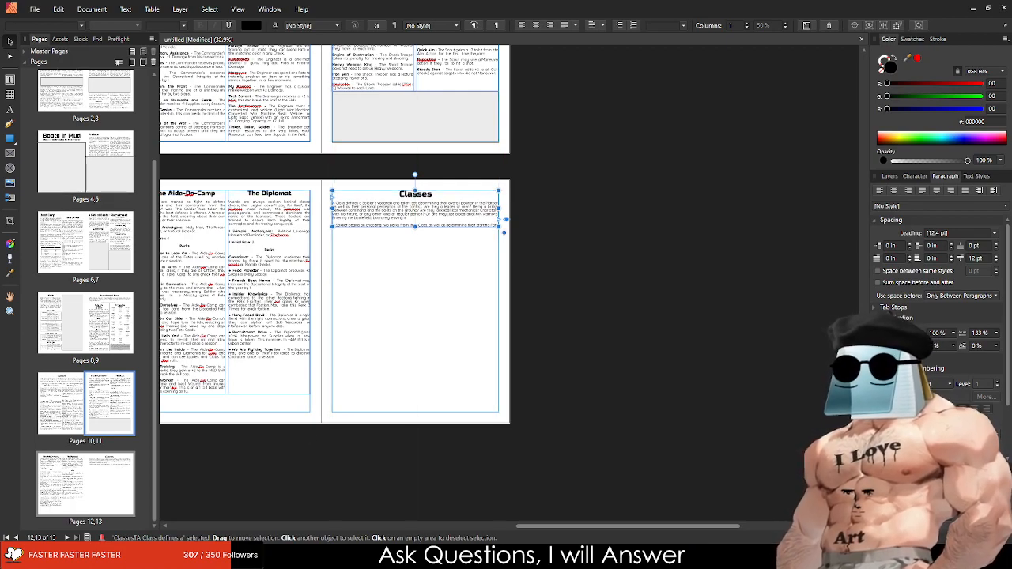
Step: Retitle the copied Classes heading as "Potentials" and extend its text frame downward below the intro text
{"action": "double_click", "coordinate": [420, 199]}
{"action": "double_click", "coordinate": [415, 194]}
{"action": "type", "text": "Potentials"}
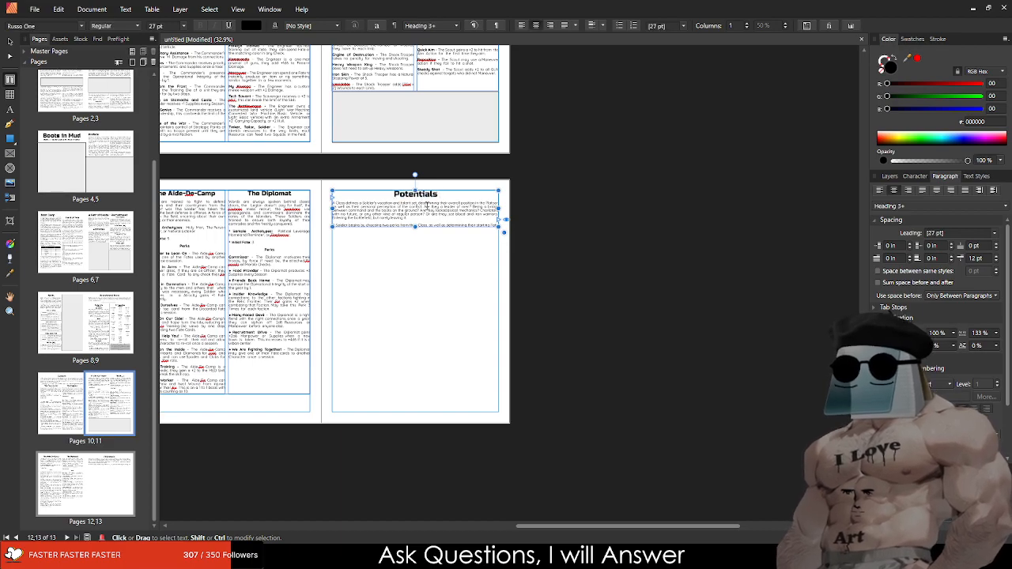
{"action": "scroll", "coordinate": [443, 194], "scroll_direction": "up", "scroll_amount": 5}
{"action": "scroll", "coordinate": [443, 193], "scroll_direction": "down", "scroll_amount": 3}
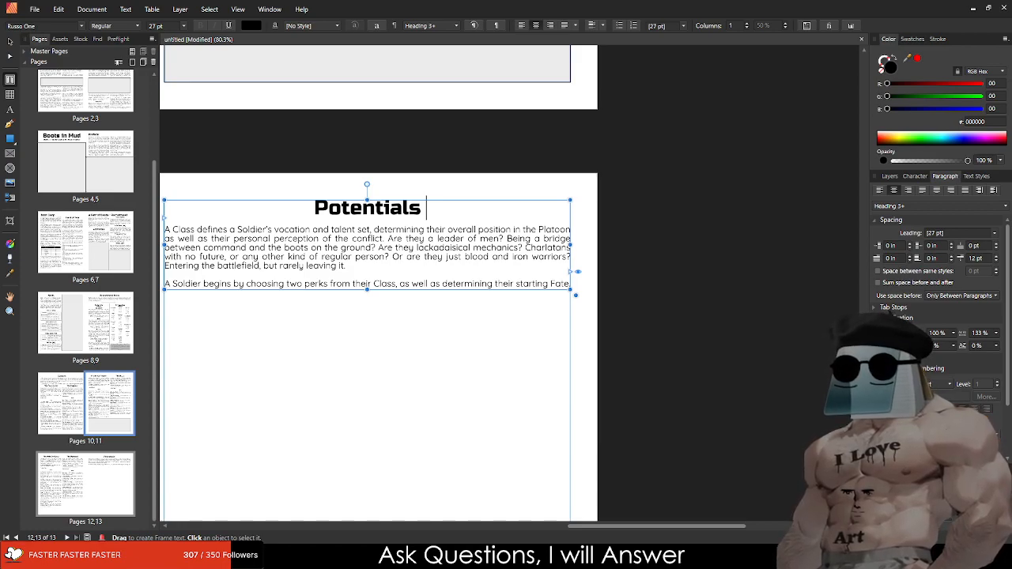
{"action": "left_click", "coordinate": [369, 257]}
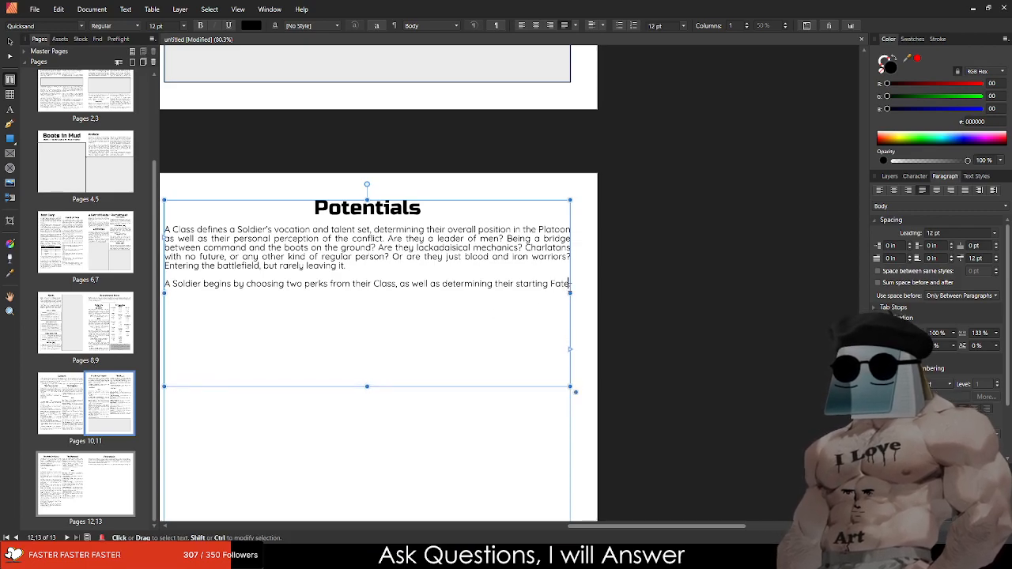
Step: Replace the Classes intro text under the Potentials heading with the pasted Potentials description beginning "Not every Soldier is born the same"
{"action": "left_click", "coordinate": [583, 296]}
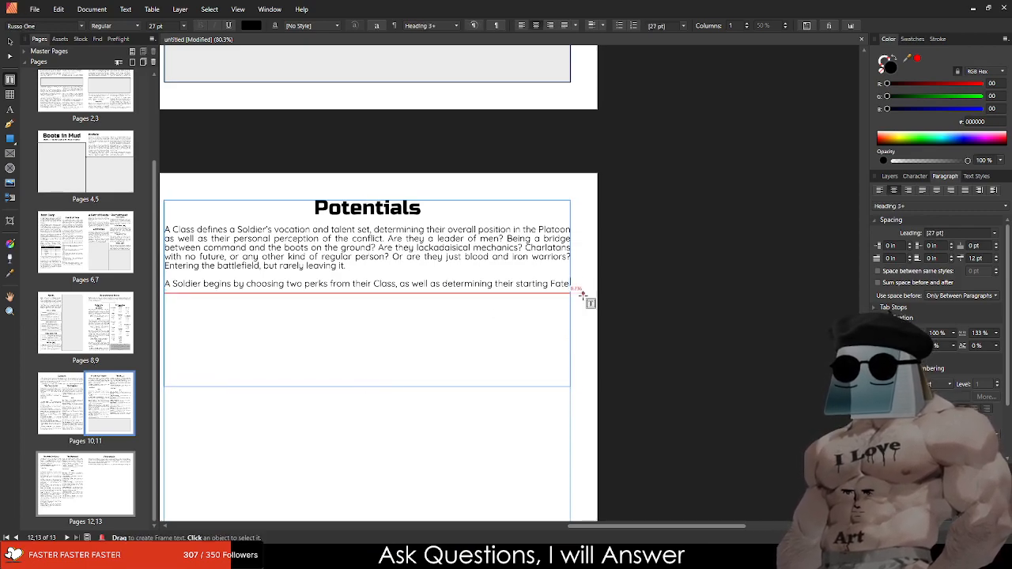
{"action": "key", "text": "shift+Up"}
{"action": "key", "text": "shift+Up"}
{"action": "key", "text": "shift+Up"}
{"action": "key", "text": "shift+Up"}
{"action": "key", "text": "ctrl+shift+Left"}
{"action": "key", "text": "ctrl+shift+Left"}
{"action": "key", "text": "ctrl+shift+Left"}
{"action": "key", "text": "ctrl+shift+Left"}
{"action": "key", "text": "ctrl+shift+Left"}
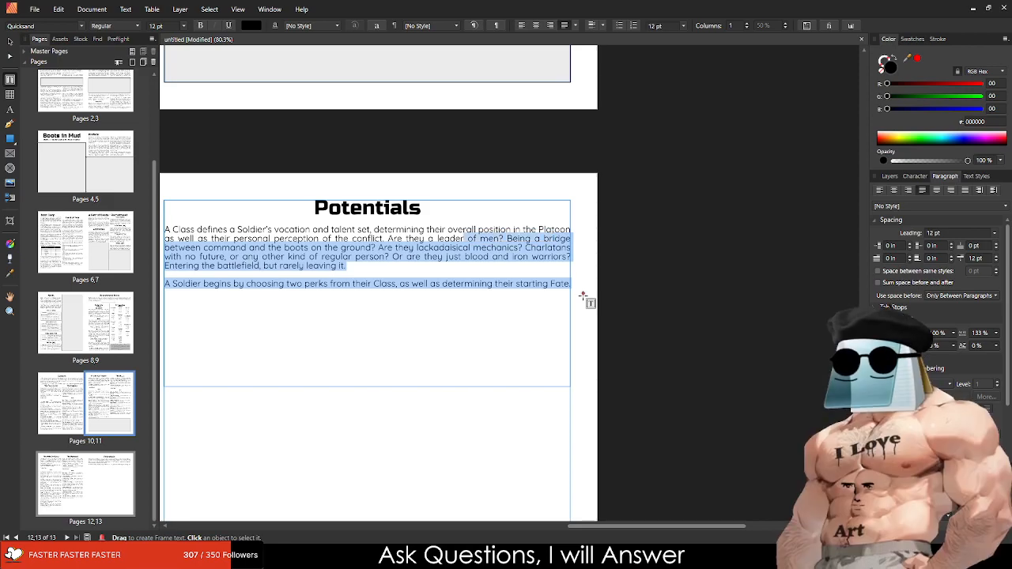
{"action": "key", "text": "ctrl+shift+Left"}
{"action": "key", "text": "ctrl+shift+Left"}
{"action": "key", "text": "ctrl+shift+Left"}
{"action": "key", "text": "ctrl+shift+Left"}
{"action": "key", "text": "ctrl+shift+Left"}
{"action": "key", "text": "ctrl+shift+Left"}
{"action": "key", "text": "ctrl+shift+Left"}
{"action": "key", "text": "ctrl+shift+Left"}
{"action": "key", "text": "ctrl+shift+Left"}
{"action": "key", "text": "ctrl+shift+Left"}
{"action": "key", "text": "ctrl+shift+Left"}
{"action": "key", "text": "ctrl+shift+Left"}
{"action": "key", "text": "ctrl+shift+Left"}
{"action": "key", "text": "shift+Up"}
{"action": "key", "text": "ctrl+shift+Left"}
{"action": "key", "text": "ctrl+v"}
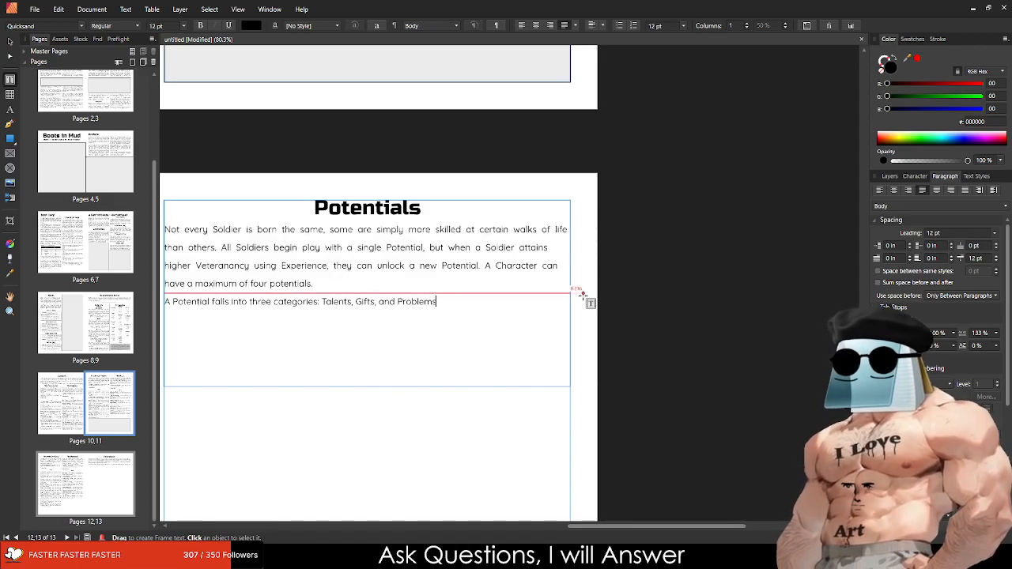
Step: Join the broken lines of the first Potentials paragraph, keeping "A Potential falls into three categories" as a separate paragraph
{"action": "left_click", "coordinate": [583, 248]}
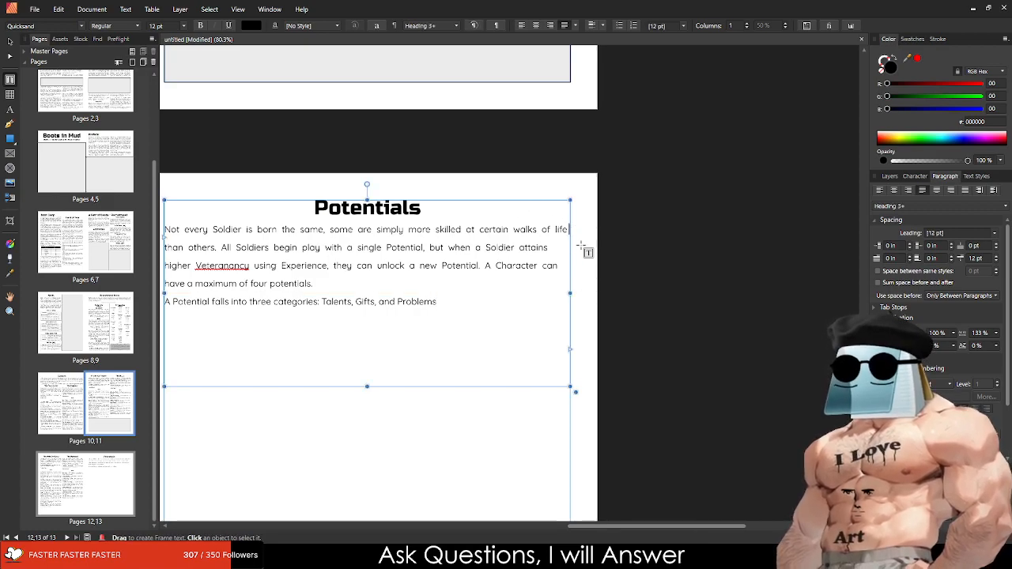
{"action": "key", "text": "Delete"}
{"action": "key", "text": "Delete"}
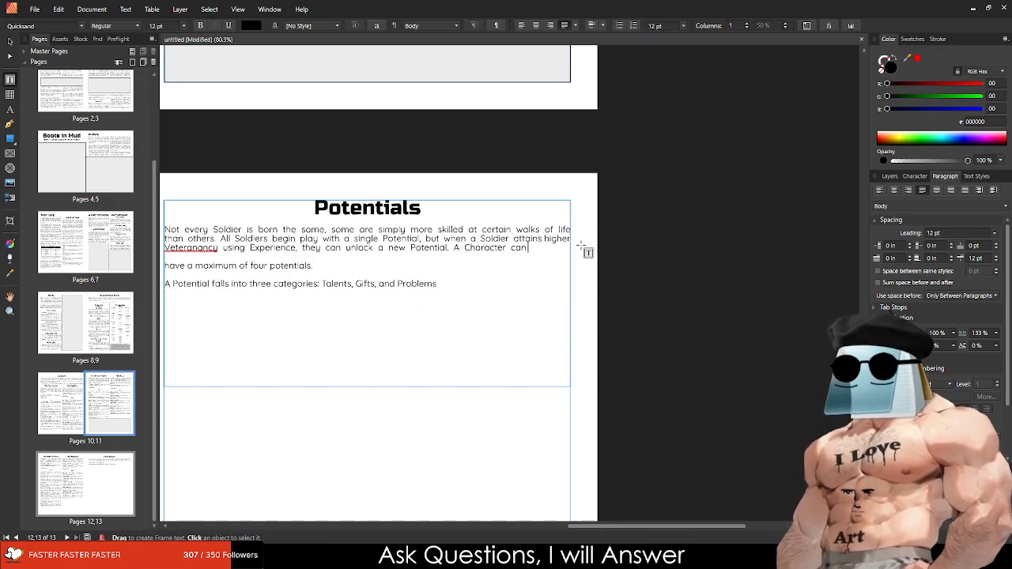
{"action": "key", "text": "Down"}
{"action": "key", "text": "End"}
{"action": "key", "text": "Delete"}
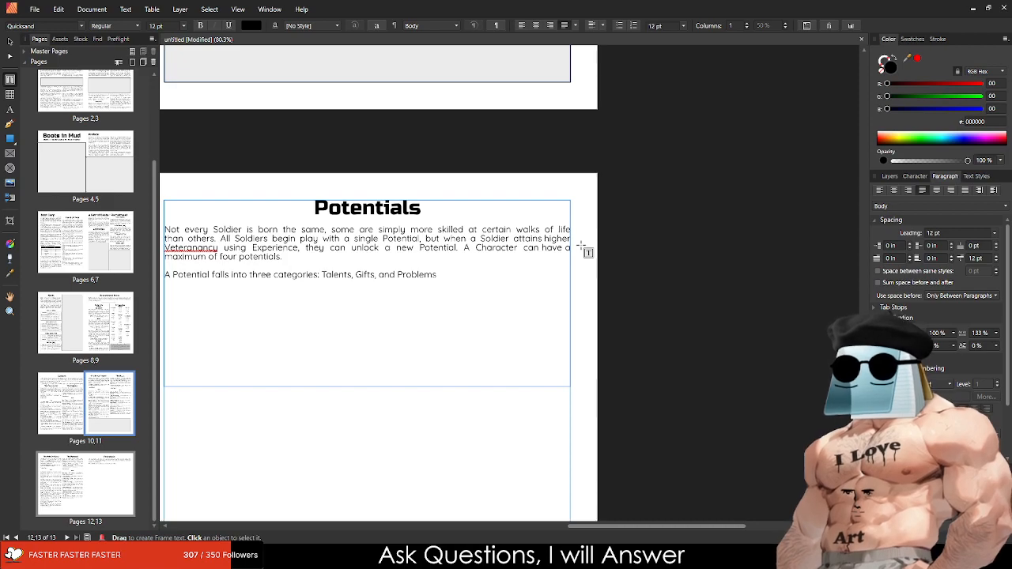
{"action": "key", "text": "Delete"}
{"action": "key", "text": "ctrl+z"}
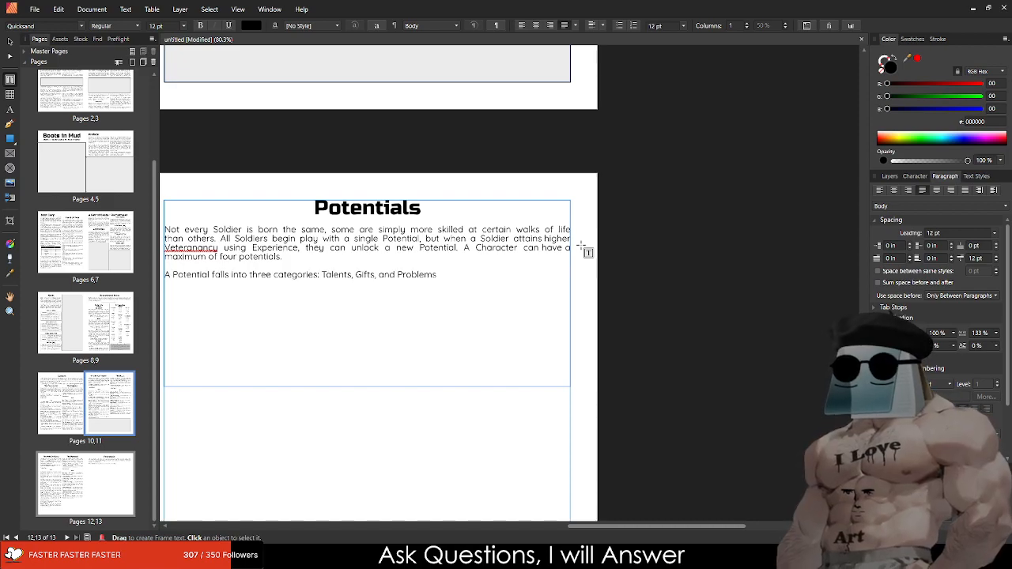
Step: Shorten the Potentials text frame so its lower edge sits just below the line about the three categories
{"action": "scroll", "coordinate": [585, 250], "scroll_direction": "down", "scroll_amount": 2}
{"action": "left_click", "coordinate": [377, 256]}
{"action": "left_click_drag", "start_coordinate": [424, 266], "coordinate": [431, 198]}
{"action": "scroll", "coordinate": [332, 178], "scroll_direction": "up", "scroll_amount": 4}
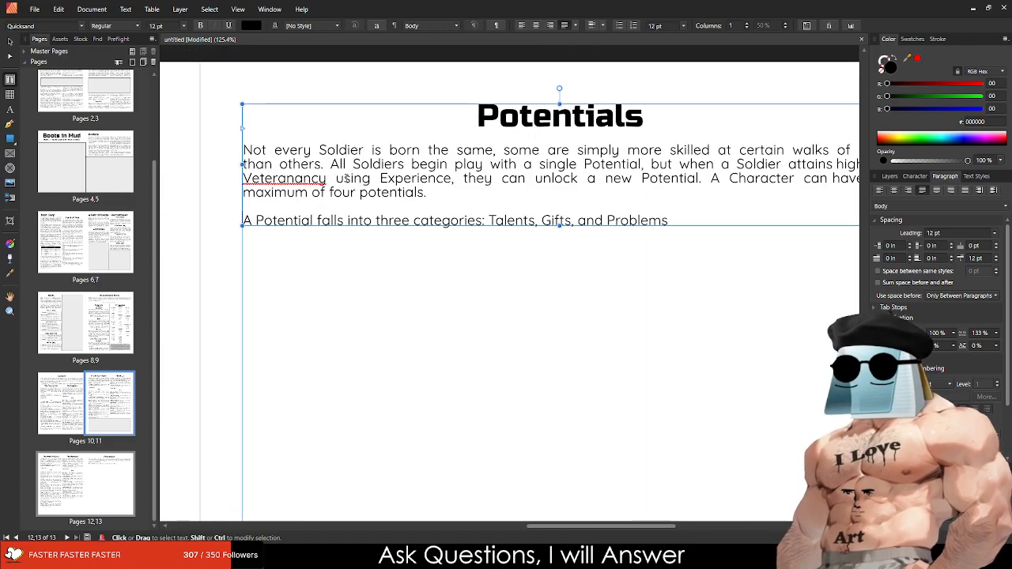
{"action": "scroll", "coordinate": [345, 178], "scroll_direction": "down", "scroll_amount": 3}
{"action": "scroll", "coordinate": [475, 196], "scroll_direction": "up", "scroll_amount": 2}
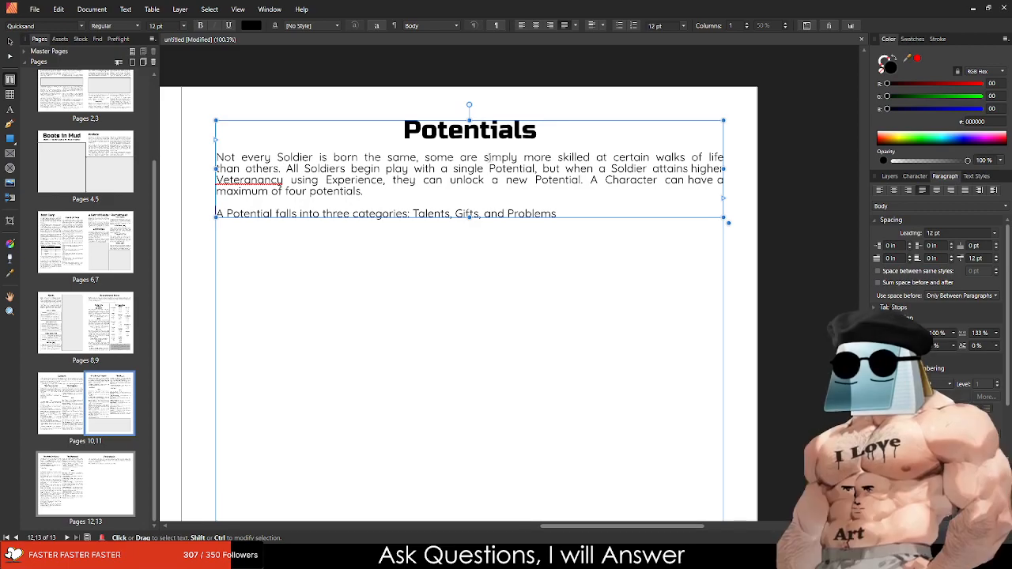
Step: Replace the word "Character" with "Soldier" in the last sentence of the first Potentials paragraph and deselect the frame
{"action": "double_click", "coordinate": [630, 181]}
{"action": "type", "text": "So"}
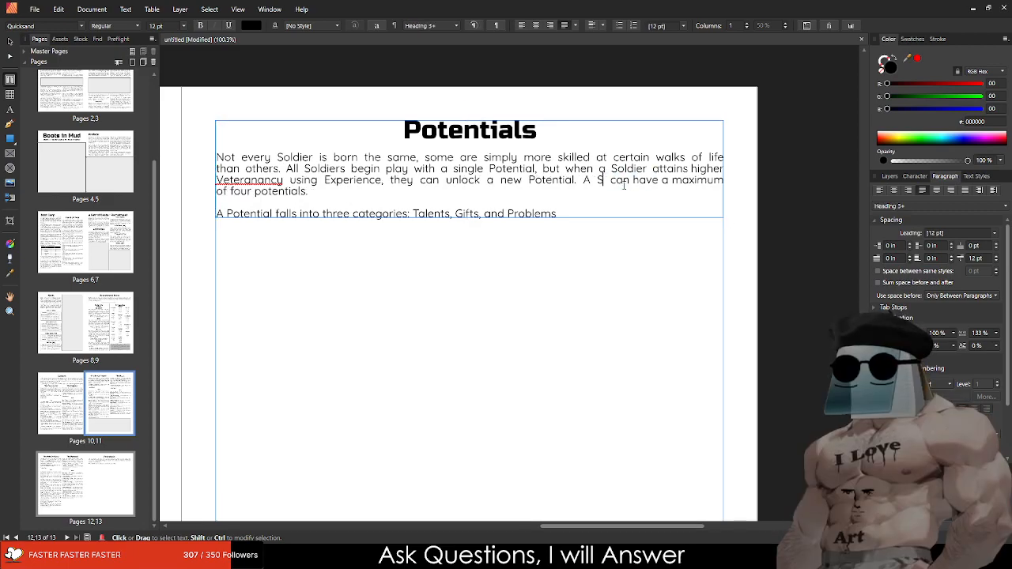
{"action": "type", "text": "ldier"}
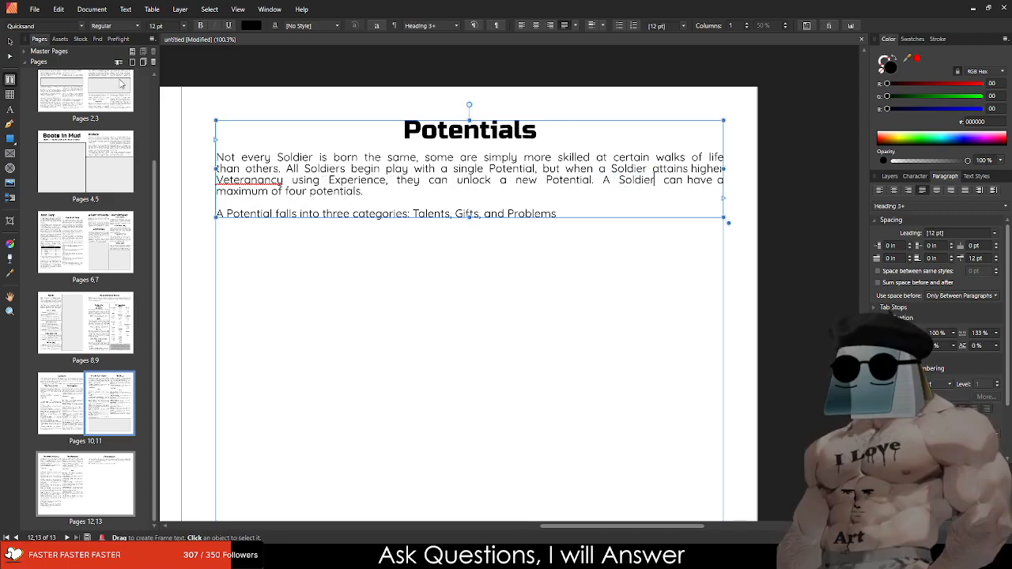
{"action": "left_click", "coordinate": [13, 44]}
{"action": "left_click", "coordinate": [379, 355]}
{"action": "scroll", "coordinate": [389, 256], "scroll_direction": "down", "scroll_amount": 2}
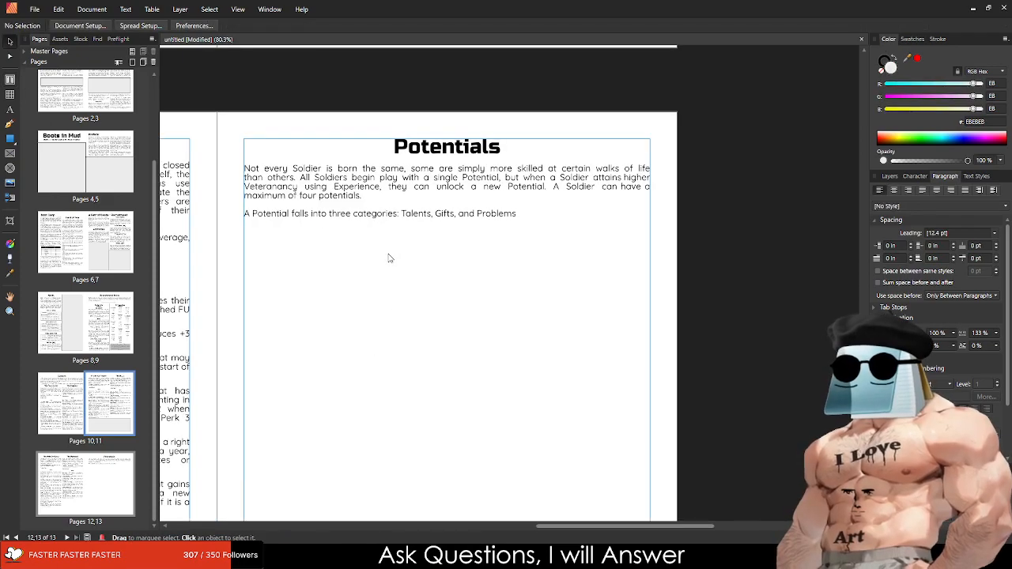
{"action": "scroll", "coordinate": [224, 338], "scroll_direction": "down", "scroll_amount": 1}
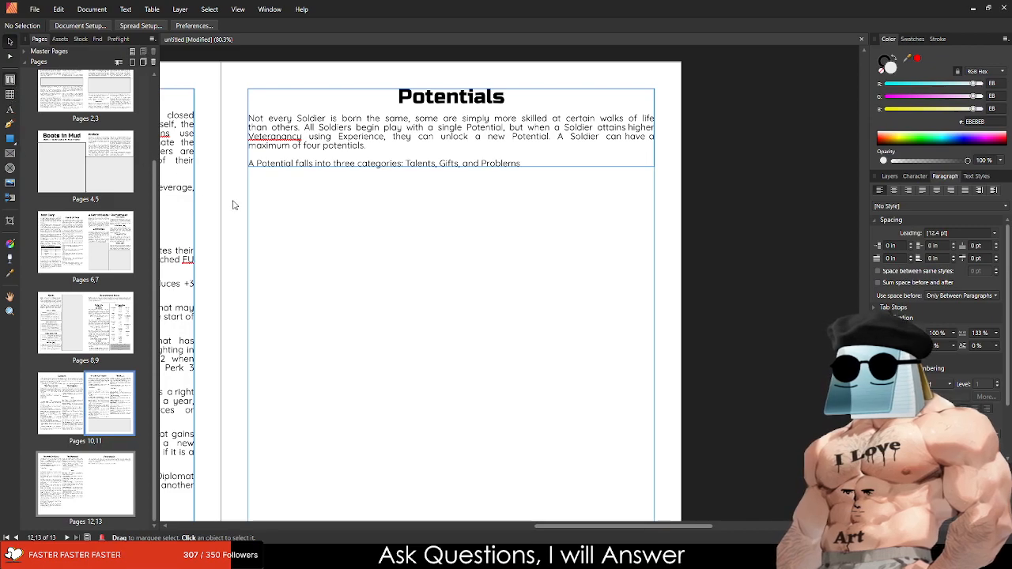
{"action": "key", "text": "t"}
{"action": "left_click_drag", "start_coordinate": [249, 177], "coordinate": [540, 277]}
{"action": "scroll", "coordinate": [391, 315], "scroll_direction": "up", "scroll_amount": 10}
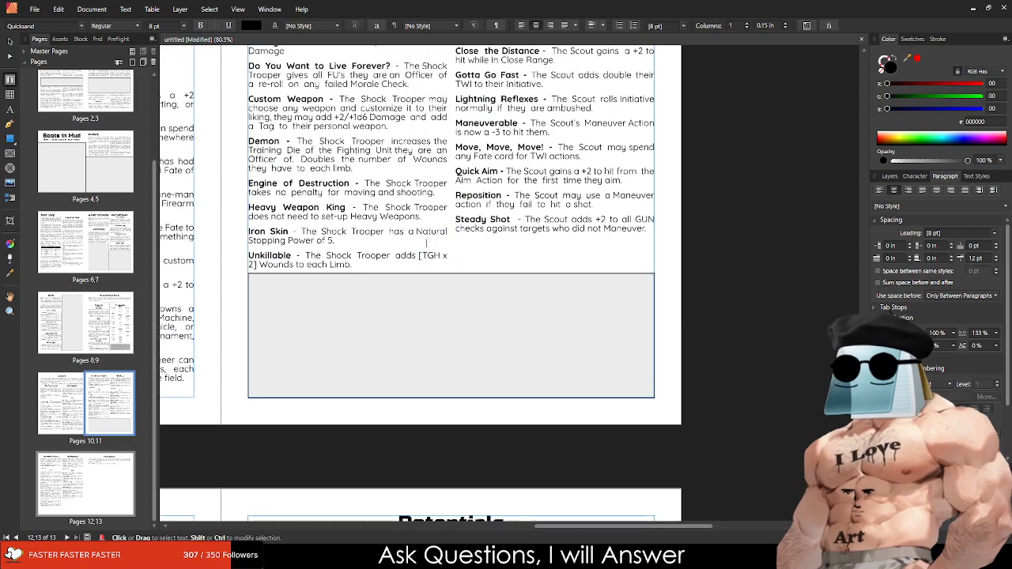
{"action": "scroll", "coordinate": [391, 315], "scroll_direction": "up", "scroll_amount": 2}
{"action": "scroll", "coordinate": [391, 315], "scroll_direction": "left", "scroll_amount": 5}
{"action": "key", "text": "v"}
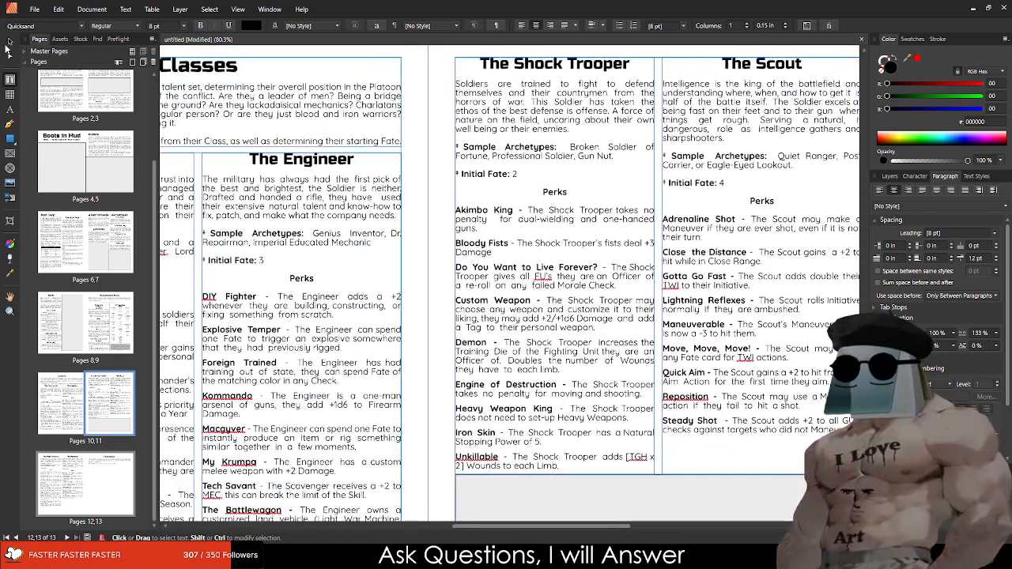
Step: Copy the three-column Occupation list frame from the Recruitment Form page and place it beneath the Potentials intro, aligned with the page's inner margin
{"action": "scroll", "coordinate": [221, 133], "scroll_direction": "up", "scroll_amount": 8}
{"action": "left_click", "coordinate": [720, 136]}
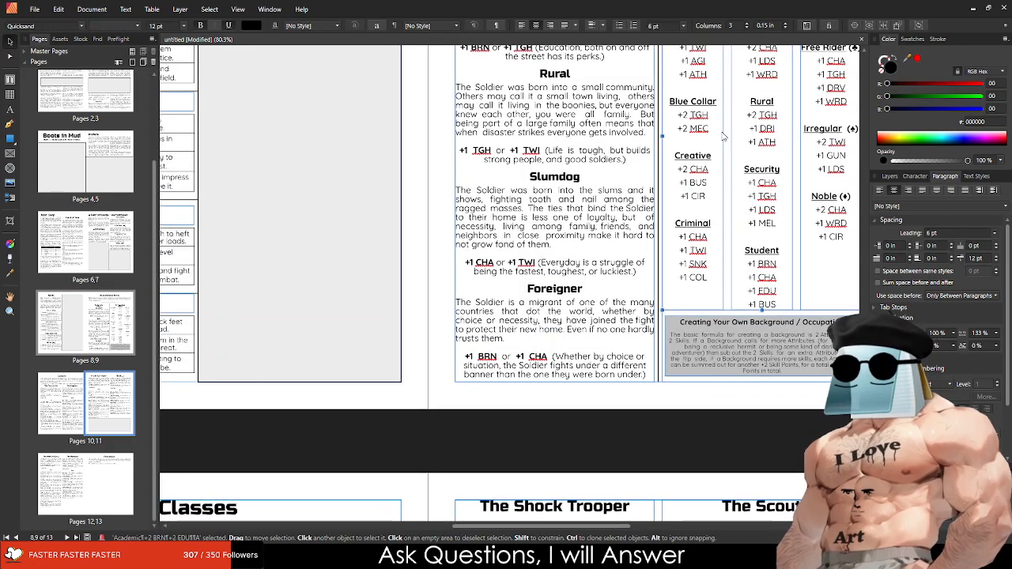
{"action": "scroll", "coordinate": [552, 306], "scroll_direction": "down", "scroll_amount": 15}
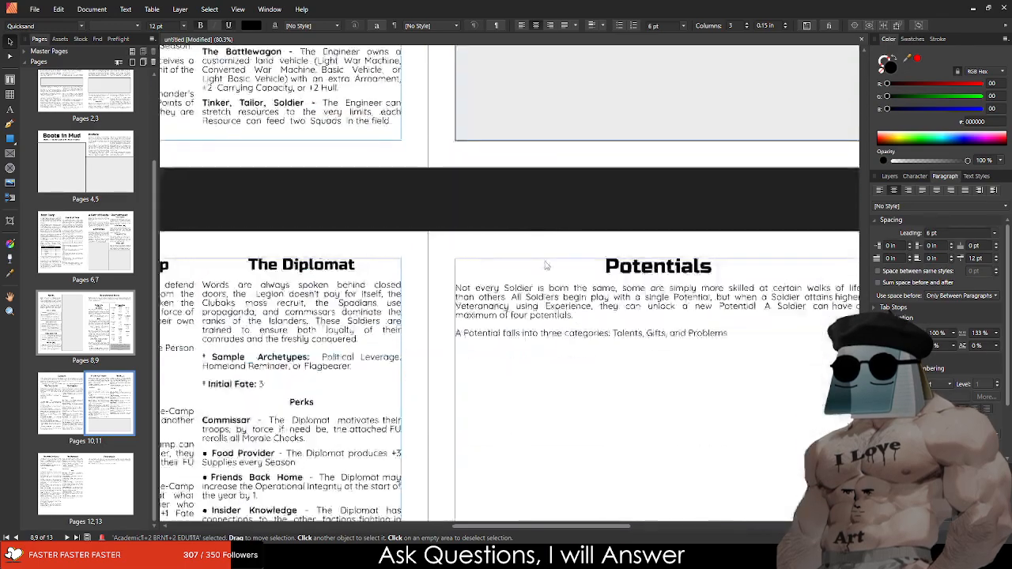
{"action": "left_click", "coordinate": [551, 306]}
{"action": "left_click_drag", "start_coordinate": [542, 287], "coordinate": [363, 183]}
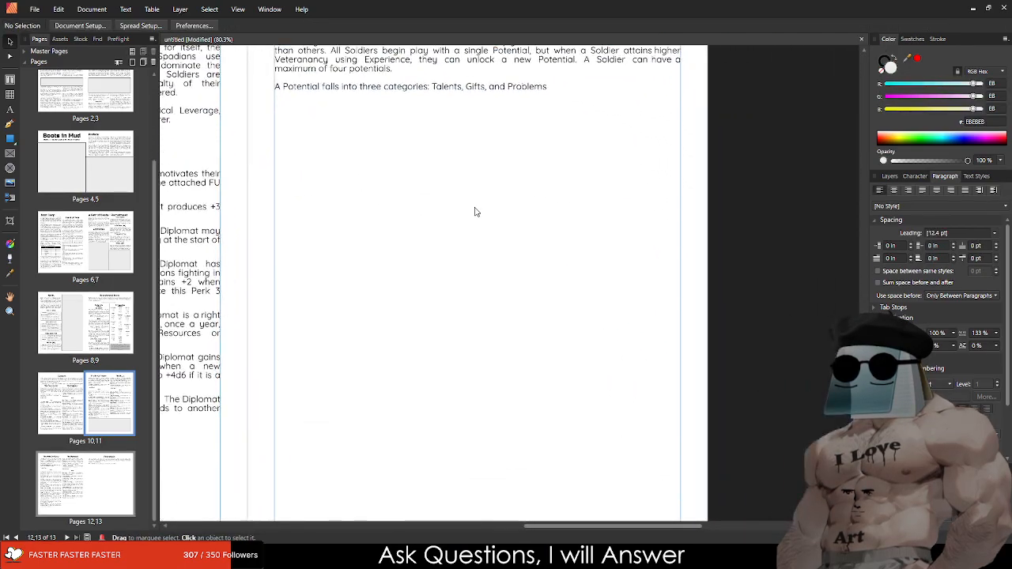
{"action": "key", "text": "ctrl+v"}
{"action": "left_click_drag", "start_coordinate": [546, 245], "coordinate": [339, 214]}
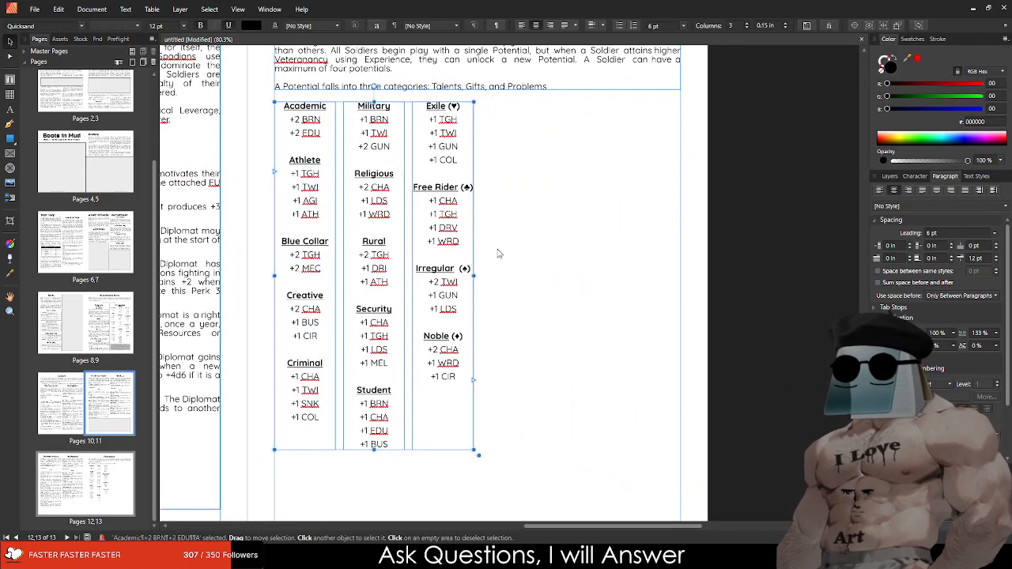
Step: Widen the copied three-column frame to the full text width and fit it directly beneath the Potentials intro frame
{"action": "left_click_drag", "start_coordinate": [474, 275], "coordinate": [681, 273]}
{"action": "left_click_drag", "start_coordinate": [607, 271], "coordinate": [606, 266]}
{"action": "mouse_move", "coordinate": [478, 446]}
{"action": "left_mouse_down"}
{"action": "mouse_move", "coordinate": [479, 546]}
{"action": "mouse_move", "coordinate": [478, 427]}
{"action": "left_mouse_up"}
Step: Replace the copied occupation list with the placeholder text "sds" and remove its bold and underline formatting
{"action": "double_click", "coordinate": [479, 408]}
{"action": "key", "text": "ctrl+a"}
{"action": "key", "text": "BackSpace"}
{"action": "type", "text": "sds"}
{"action": "key", "text": "ctrl+a"}
{"action": "key", "text": "ctrl+b"}
{"action": "key", "text": "ctrl+u"}
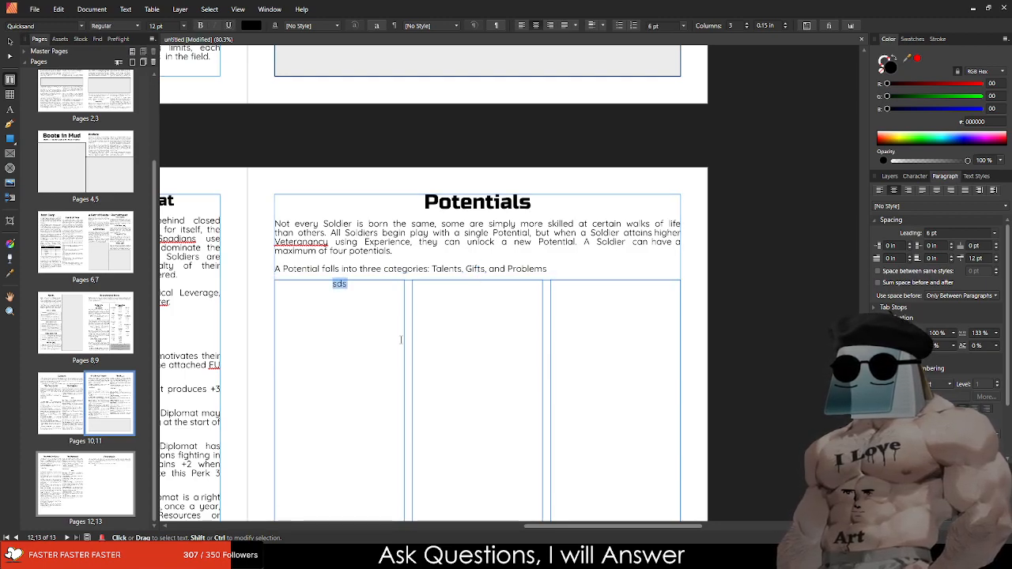
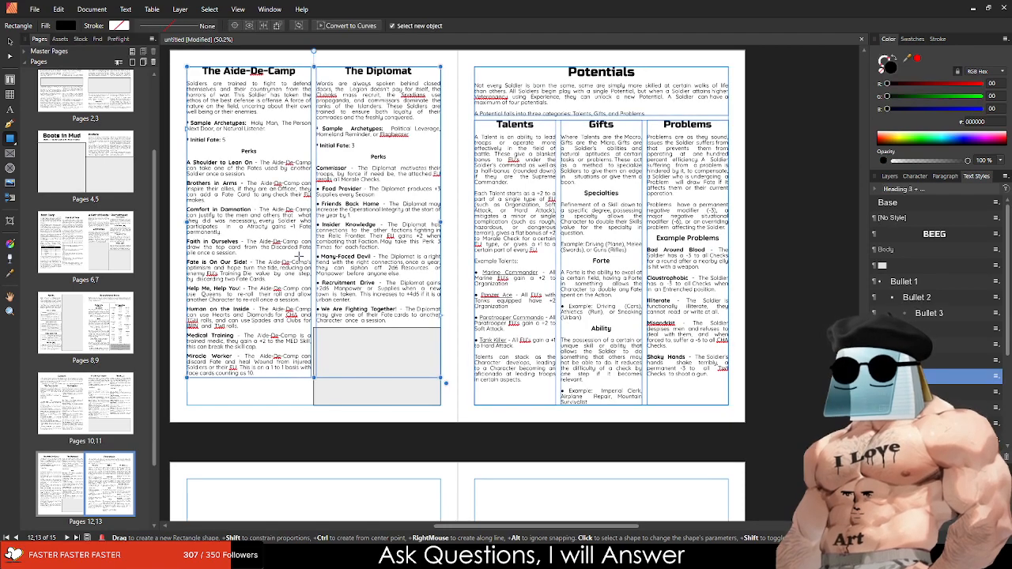
Step: Resize the grey rectangle below The Diplomat text to a width of 3.750 in by adjusting its inner side
{"action": "left_click", "coordinate": [9, 40]}
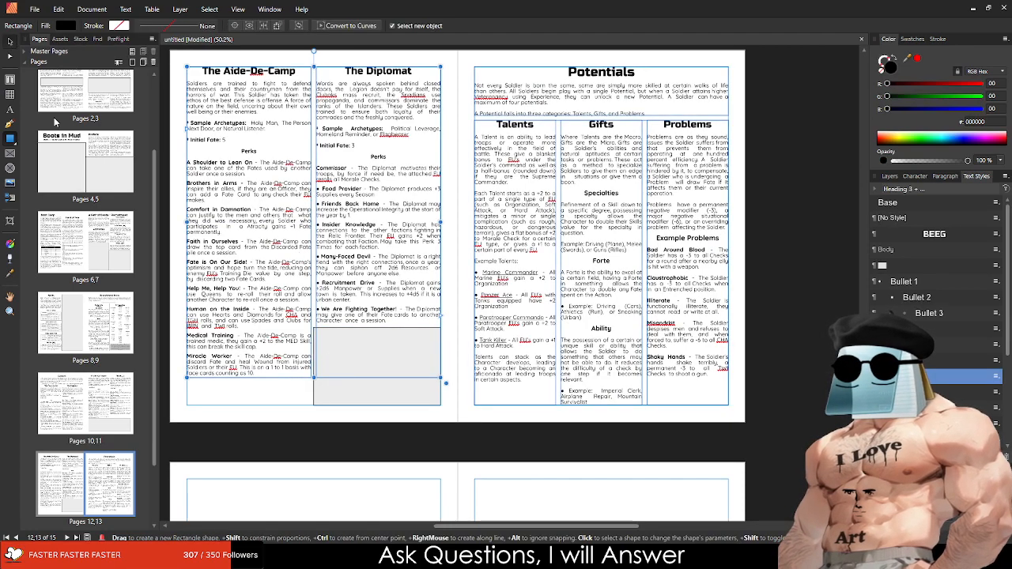
{"action": "left_click", "coordinate": [324, 392]}
{"action": "left_click_drag", "start_coordinate": [314, 367], "coordinate": [316, 364]}
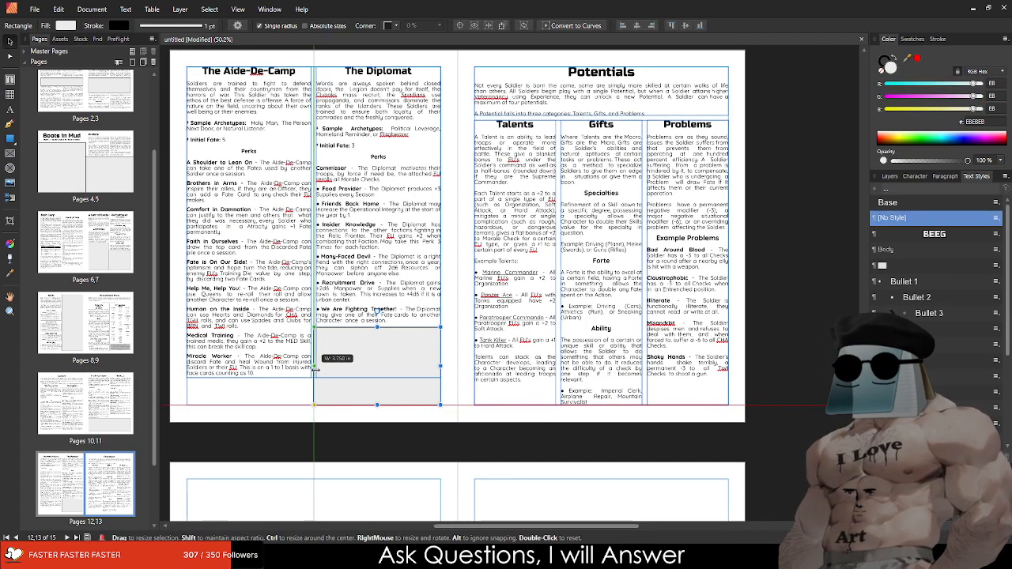
{"action": "left_click", "coordinate": [289, 423]}
Step: Copy the Classes heading and intro text frame onto the first empty page after Potentials, aligned with its upper margins
{"action": "scroll", "coordinate": [289, 422], "scroll_direction": "down", "scroll_amount": 3}
{"action": "scroll", "coordinate": [333, 335], "scroll_direction": "down", "scroll_amount": 2}
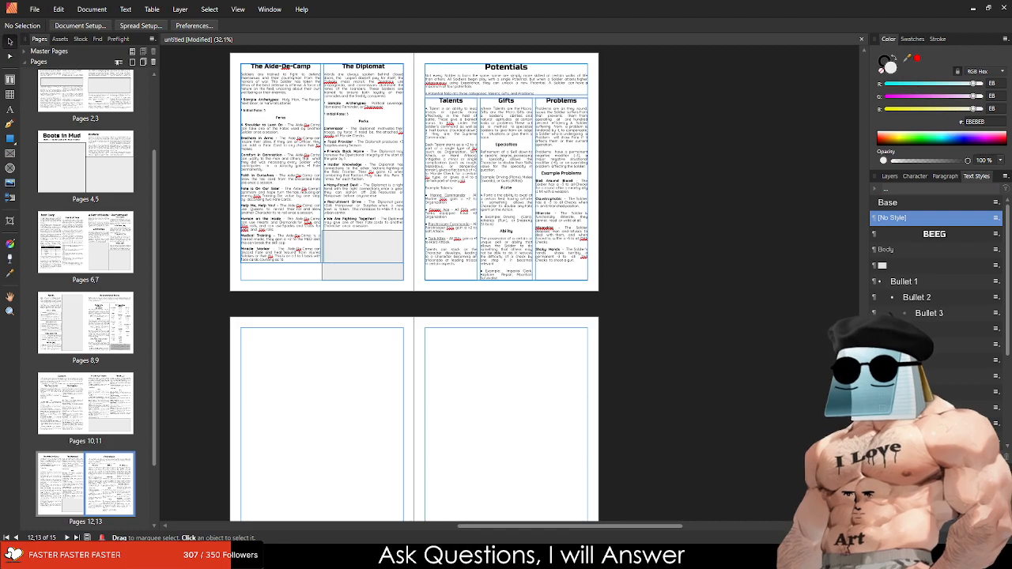
{"action": "scroll", "coordinate": [343, 180], "scroll_direction": "up", "scroll_amount": 2}
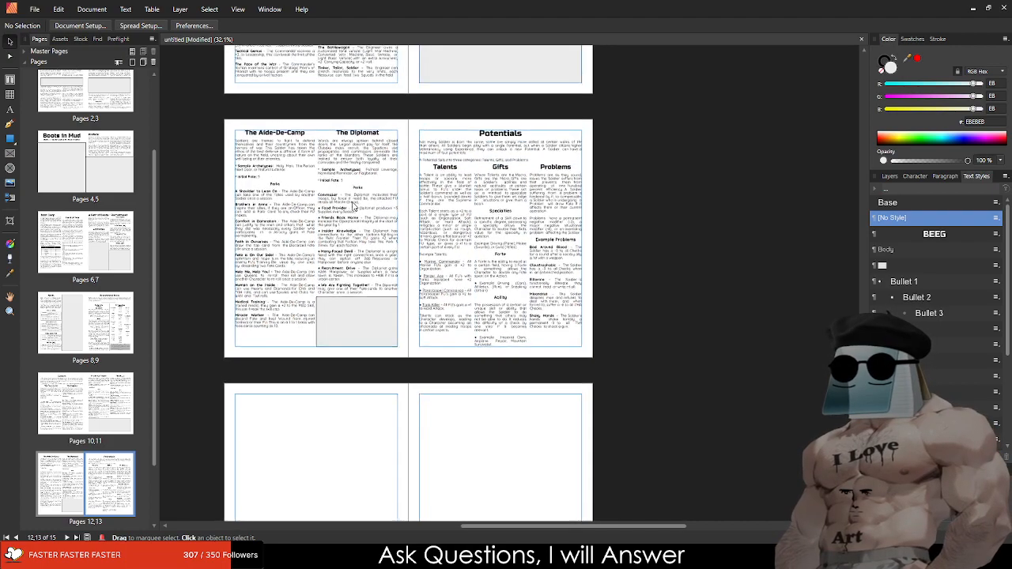
{"action": "scroll", "coordinate": [456, 143], "scroll_direction": "up", "scroll_amount": 10}
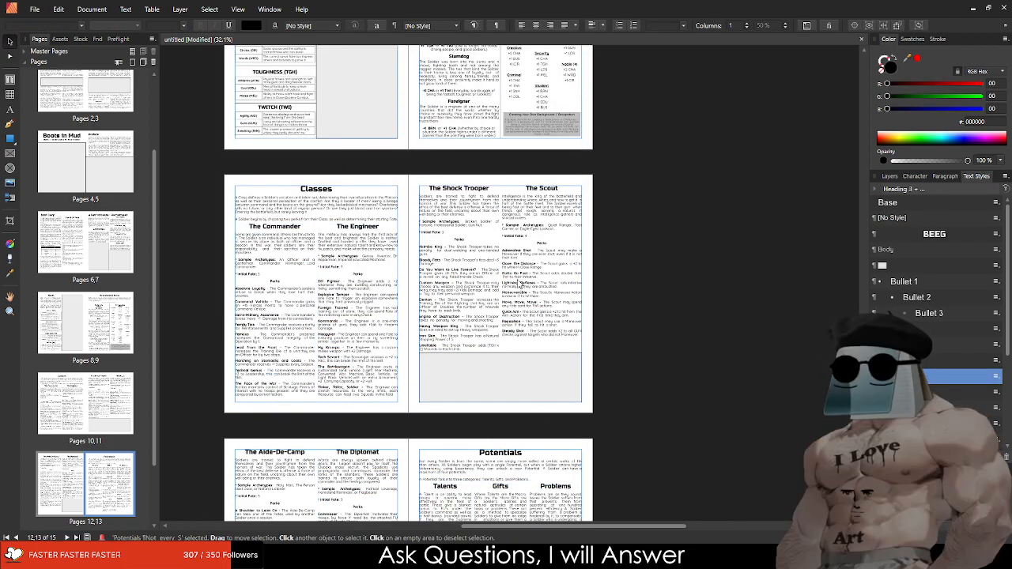
{"action": "left_click", "coordinate": [359, 224]}
{"action": "scroll", "coordinate": [383, 234], "scroll_direction": "down", "scroll_amount": 17}
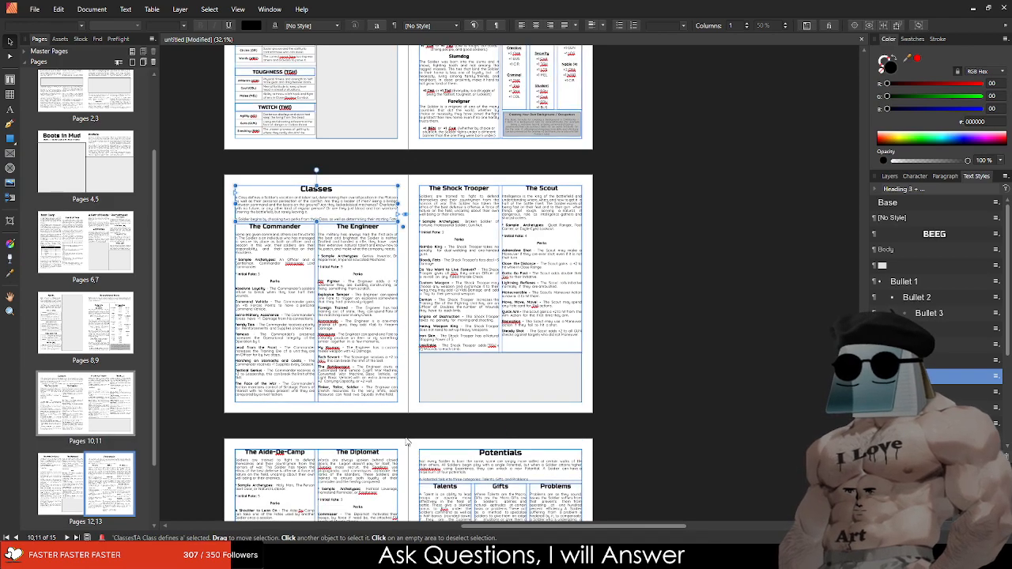
{"action": "key", "text": "ctrl+v"}
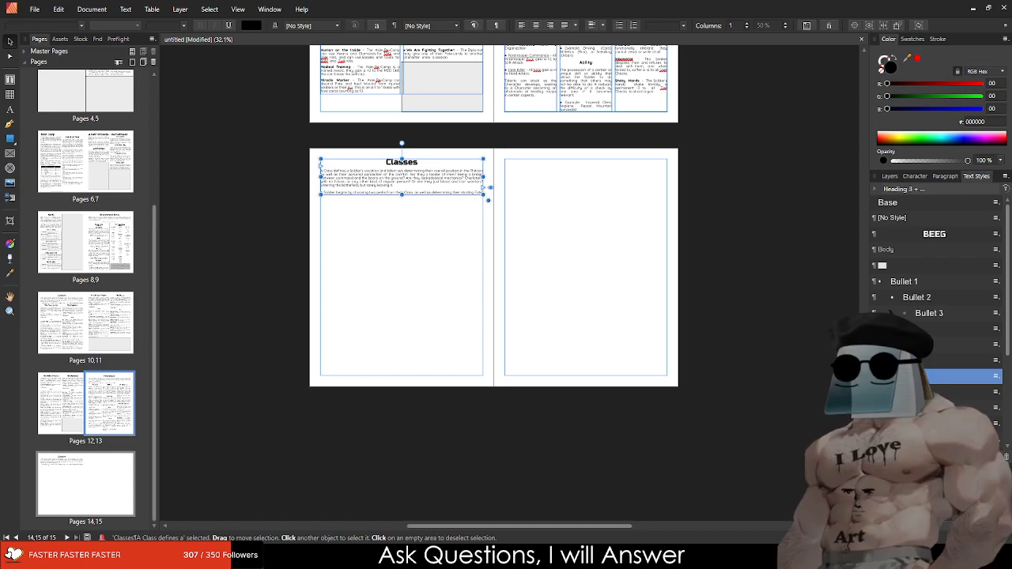
Step: Retitle the copied Classes heading as "Names to the Bones: Finishing Touches", kept as its own paragraph above the intro text
{"action": "scroll", "coordinate": [414, 157], "scroll_direction": "up", "scroll_amount": 5}
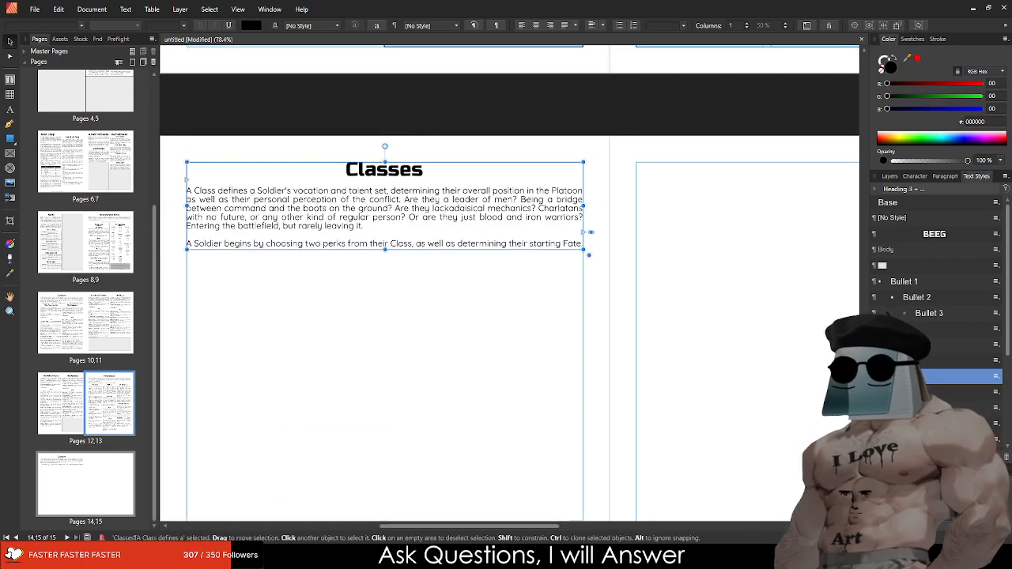
{"action": "double_click", "coordinate": [378, 187]}
{"action": "triple_click", "coordinate": [377, 169]}
{"action": "type", "text": "Names to the Bones: Finishing Touches"}
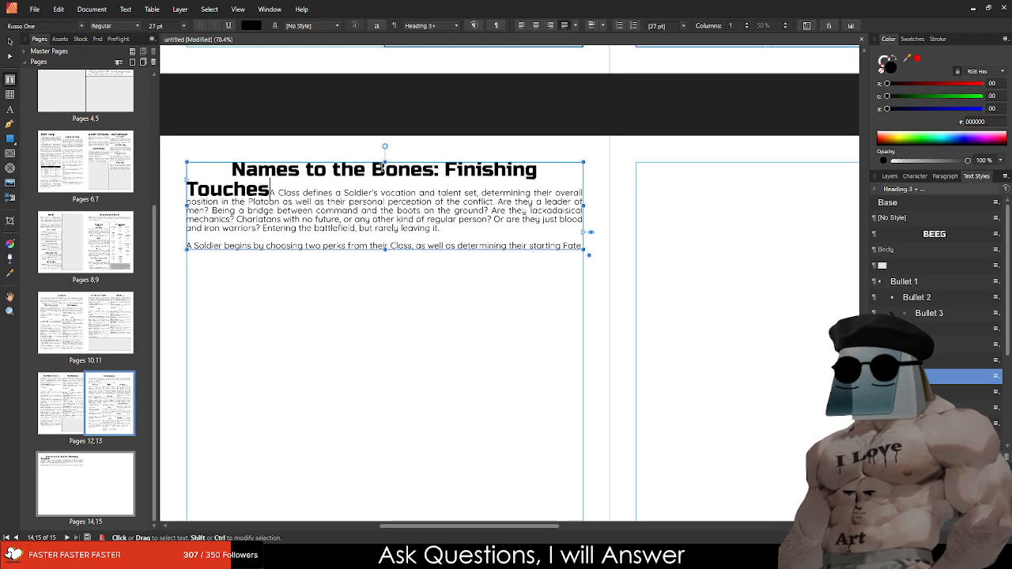
{"action": "key", "text": "Return"}
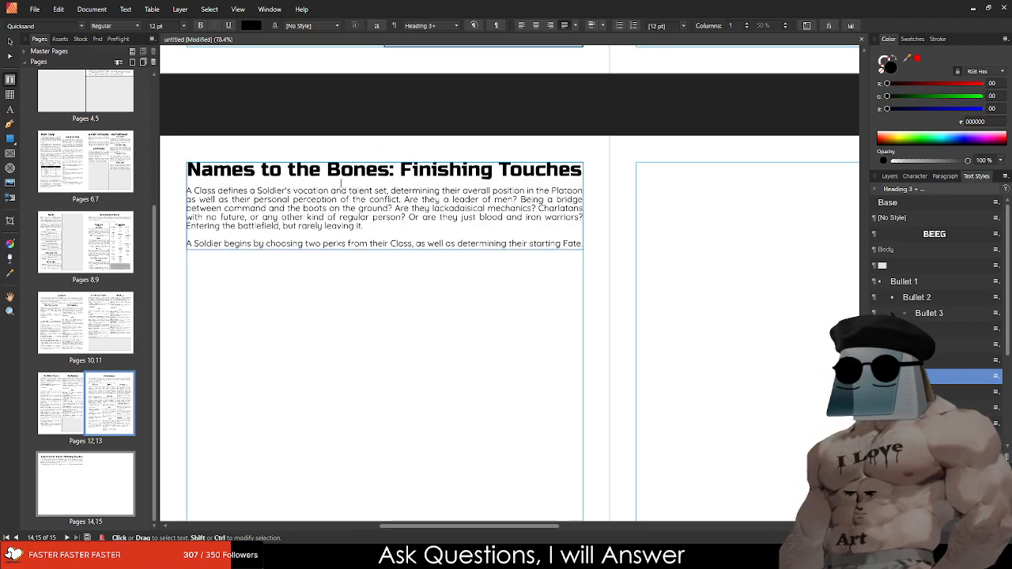
{"action": "key", "text": "Escape"}
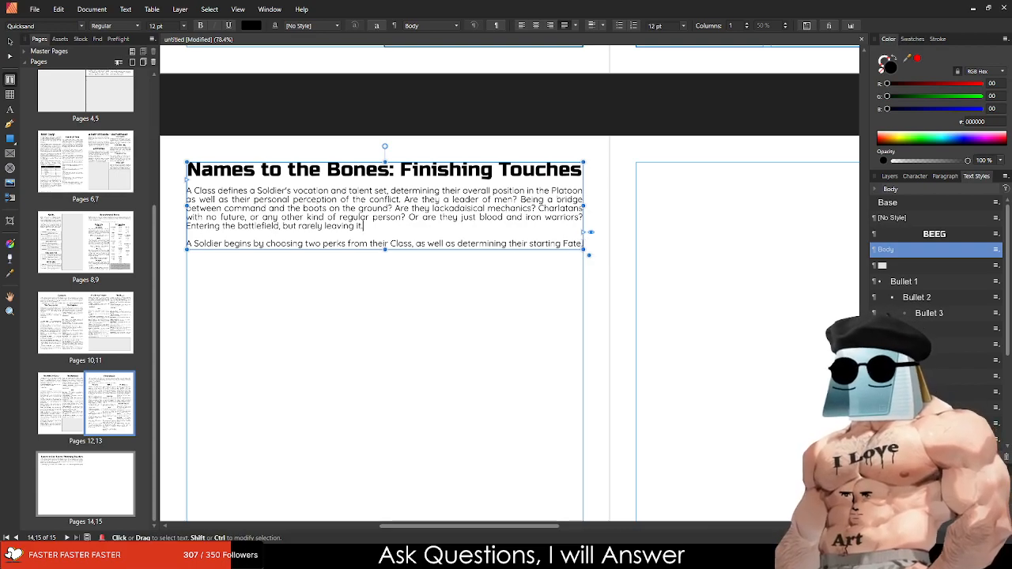
Step: Delete both Classes intro paragraphs below the "Names to the Bones: Finishing Touches" heading
{"action": "left_click_drag", "start_coordinate": [498, 255], "coordinate": [341, 217]}
{"action": "key", "text": "ctrl+a"}
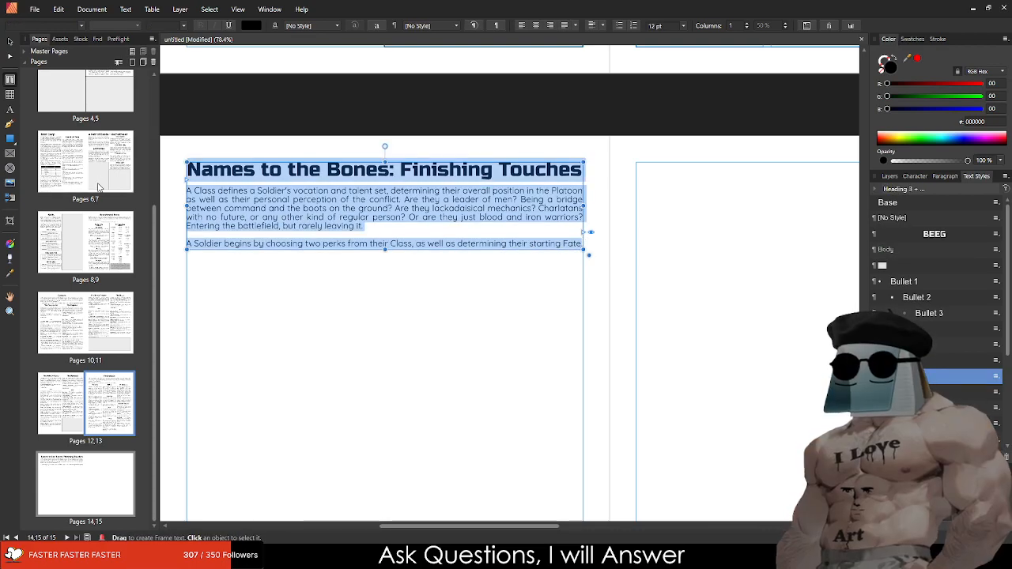
{"action": "key", "text": "ctrl+d"}
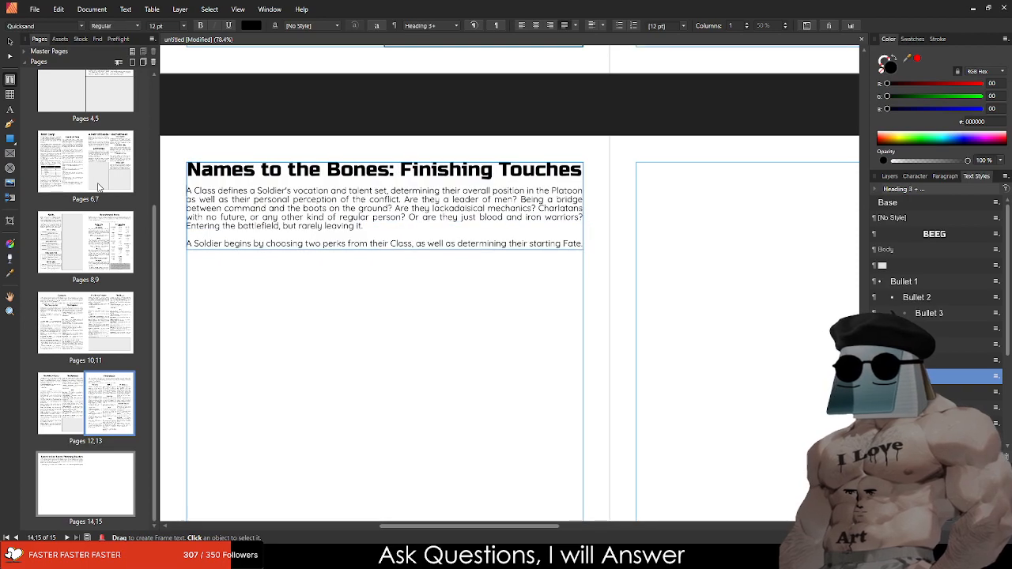
{"action": "key", "text": "shift+Down"}
{"action": "key", "text": "shift+Down"}
{"action": "key", "text": "shift+Down"}
{"action": "key", "text": "shift+Down"}
{"action": "key", "text": "shift+Down"}
{"action": "key", "text": "shift+Down"}
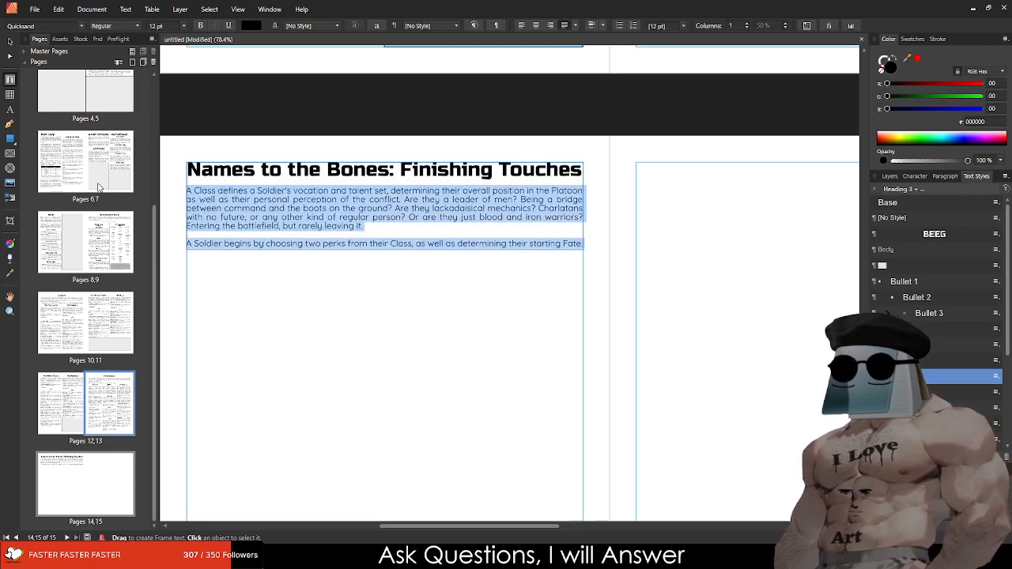
{"action": "key", "text": "BackSpace"}
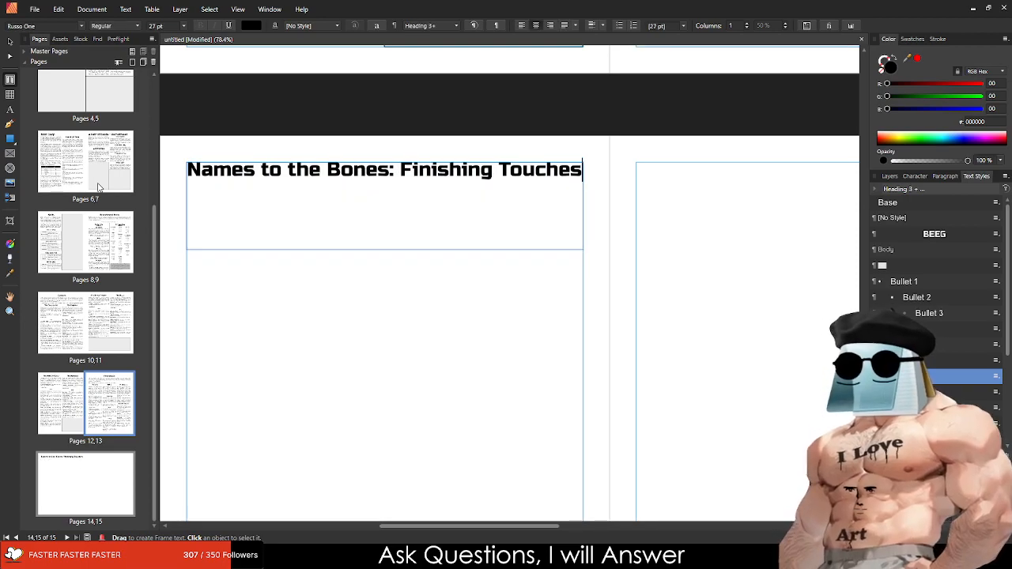
Step: Shorten the "Names to the Bones: Finishing Touches" frame to fit just its heading line
{"action": "key", "text": "Escape"}
{"action": "left_click_drag", "start_coordinate": [386, 248], "coordinate": [385, 187]}
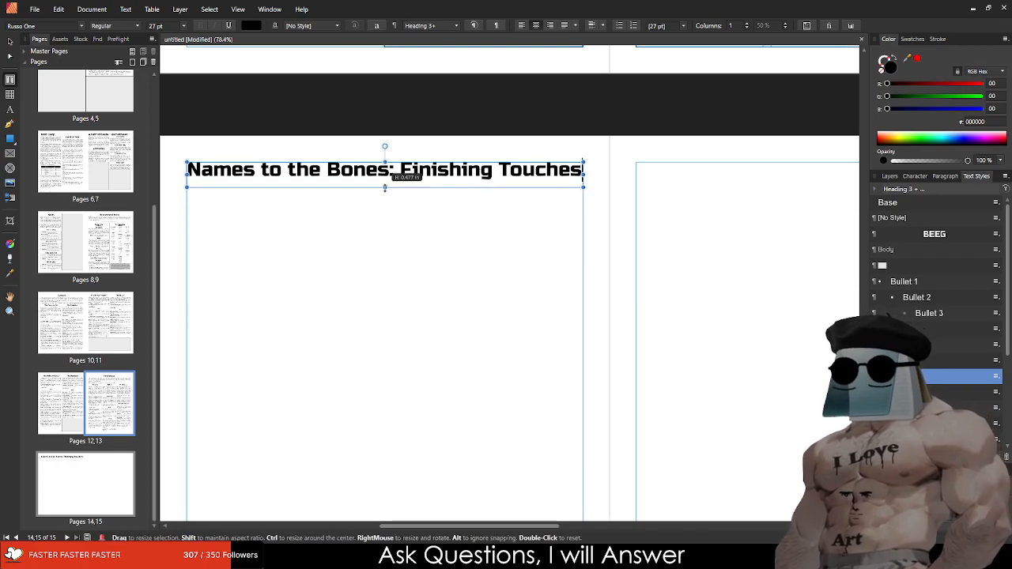
{"action": "left_click", "coordinate": [493, 354]}
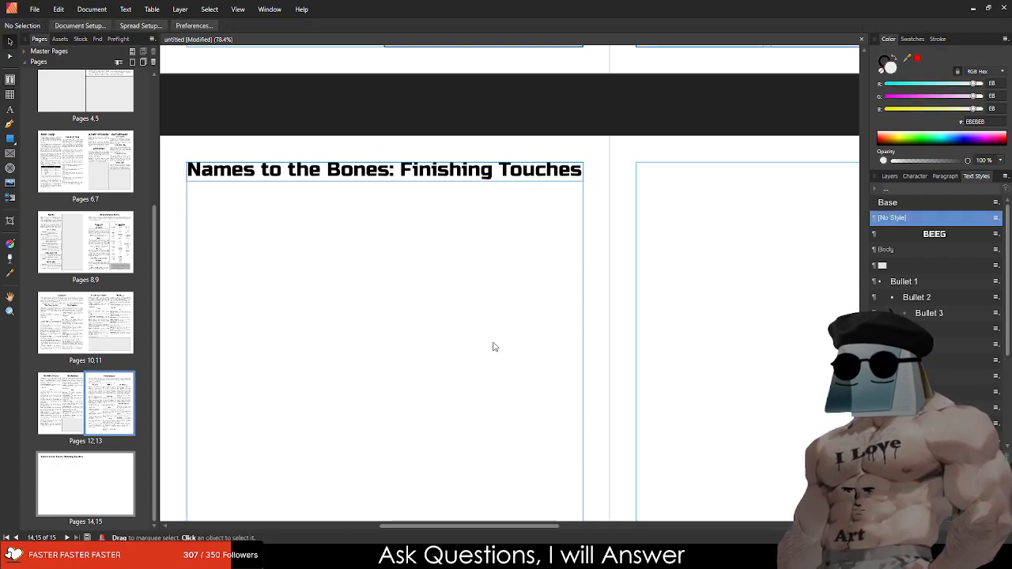
Step: Copy the two-column Boot Camp body text frame and paste it beneath the "Names to the Bones: Finishing Touches" heading
{"action": "scroll", "coordinate": [493, 355], "scroll_direction": "up", "scroll_amount": 3}
{"action": "scroll", "coordinate": [506, 261], "scroll_direction": "down", "scroll_amount": 4}
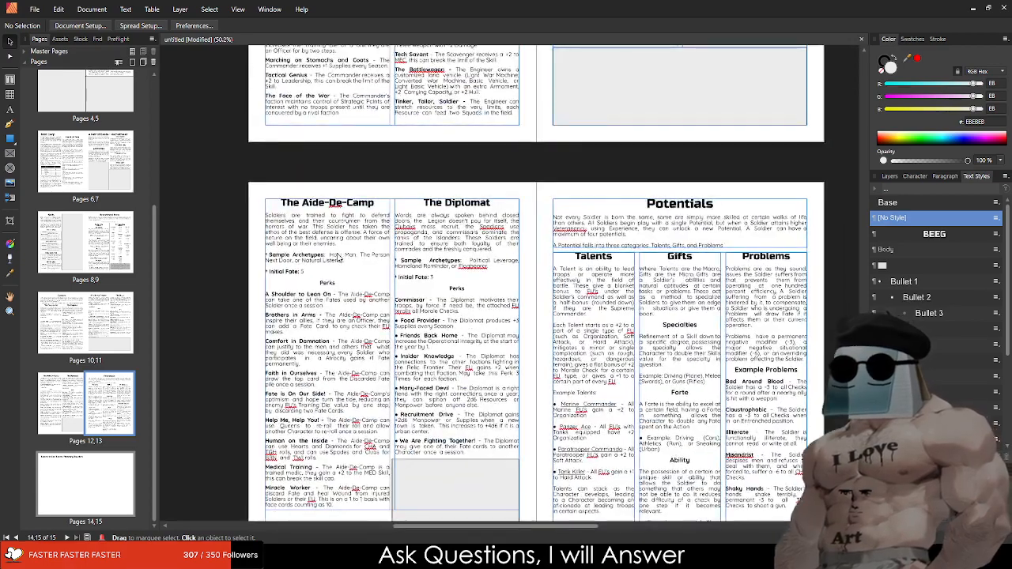
{"action": "scroll", "coordinate": [459, 290], "scroll_direction": "up", "scroll_amount": 6}
{"action": "scroll", "coordinate": [503, 318], "scroll_direction": "up", "scroll_amount": 4}
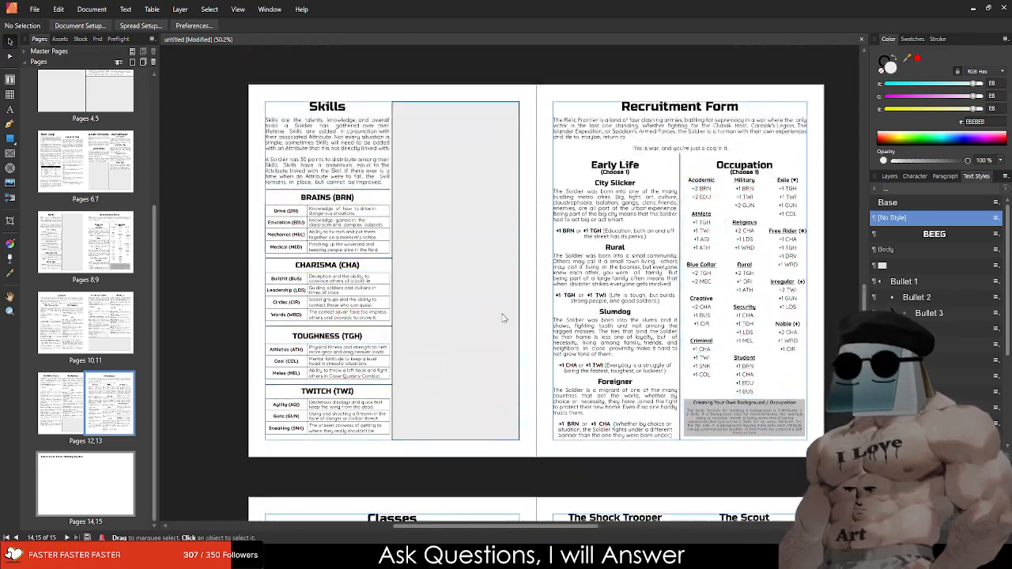
{"action": "scroll", "coordinate": [503, 318], "scroll_direction": "up", "scroll_amount": 10}
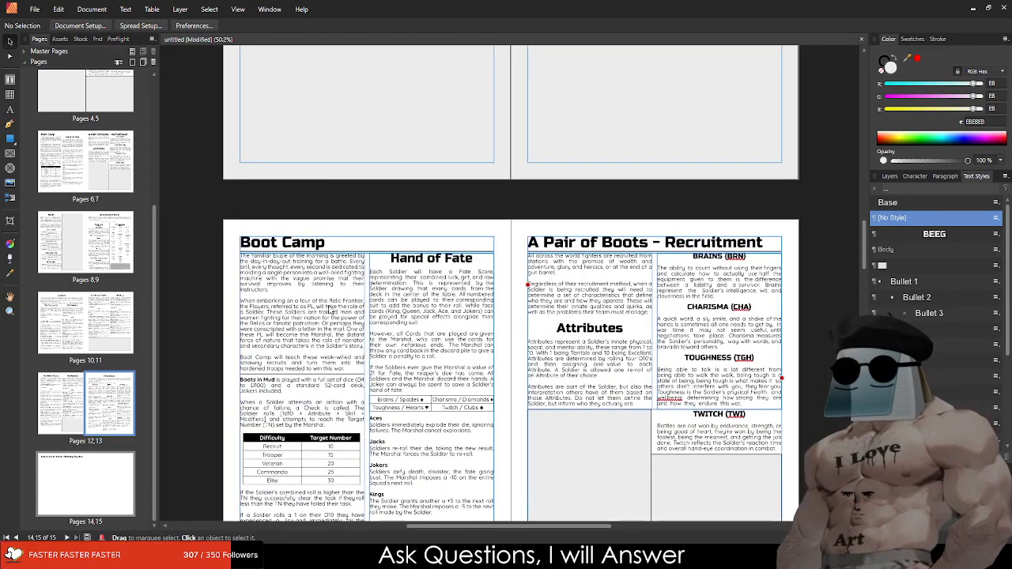
{"action": "left_click", "coordinate": [330, 305]}
{"action": "scroll", "coordinate": [335, 332], "scroll_direction": "down", "scroll_amount": 18}
{"action": "scroll", "coordinate": [330, 335], "scroll_direction": "down", "scroll_amount": 6}
{"action": "key", "text": "ctrl+v"}
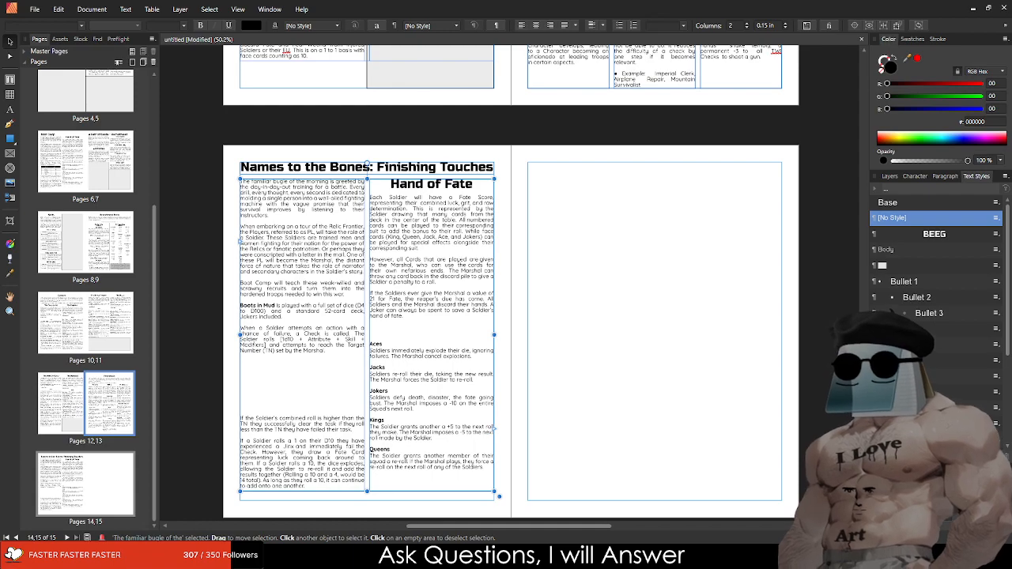
Step: Delete the copied Boot Camp text ahead of the "Hand of Fate" heading in the new two-column frame
{"action": "double_click", "coordinate": [355, 485]}
{"action": "left_click_drag", "start_coordinate": [356, 485], "coordinate": [224, 181]}
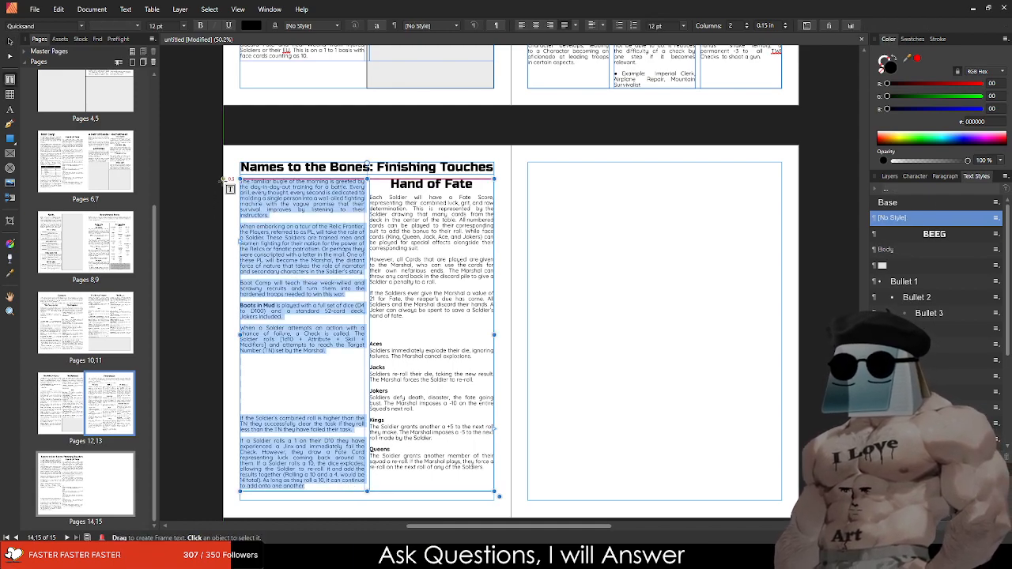
{"action": "key", "text": "Delete"}
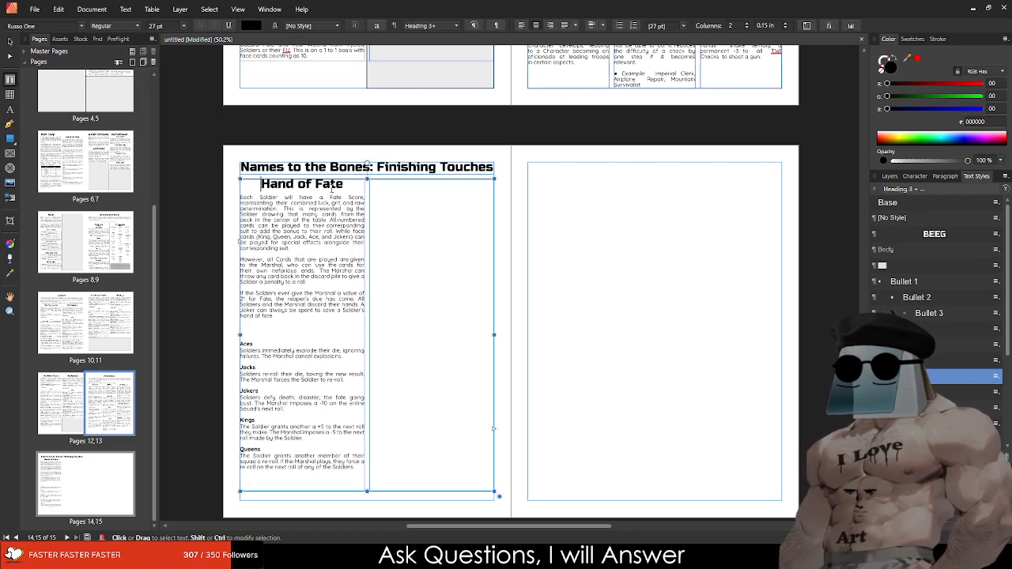
Step: Set the "Hand of Fate" heading to 21 pt and retitle it "Desires"
{"action": "key", "text": "shift+End"}
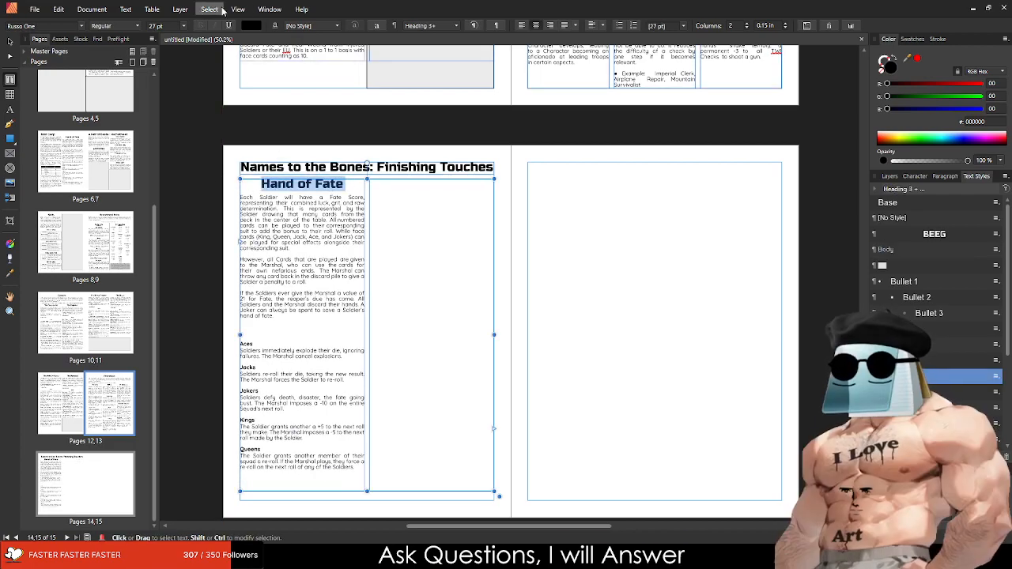
{"action": "left_click", "coordinate": [167, 27]}
{"action": "type", "text": "12"}
{"action": "key", "text": "Return"}
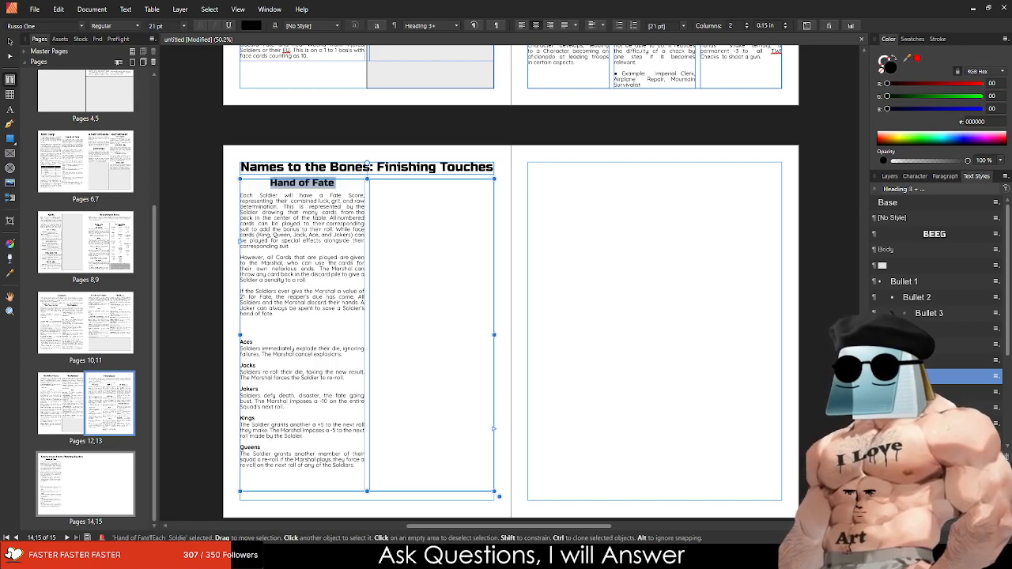
{"action": "scroll", "coordinate": [277, 172], "scroll_direction": "up", "scroll_amount": 5}
{"action": "left_click", "coordinate": [335, 183]}
{"action": "key", "text": "ctrl+z"}
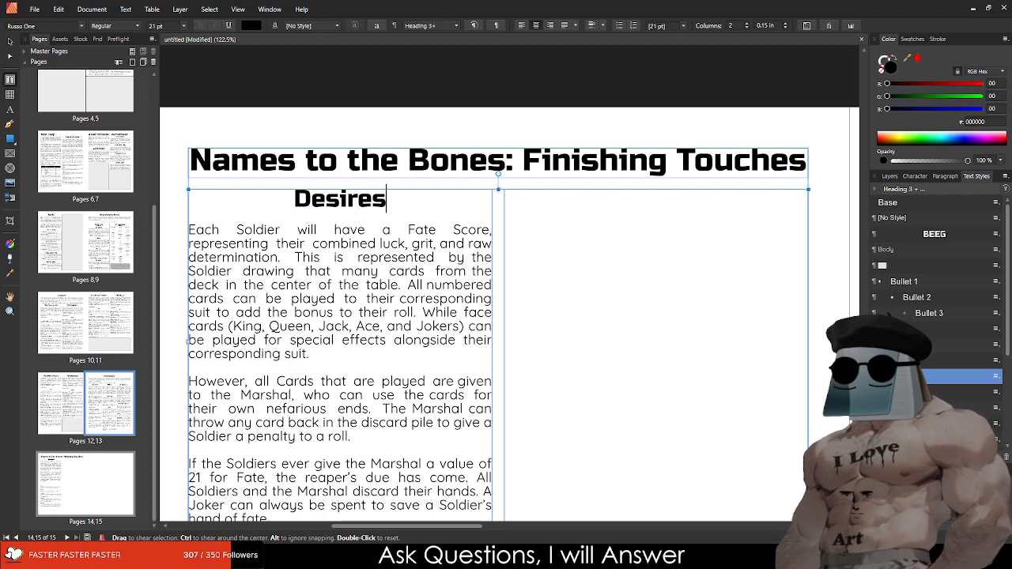
Step: Replace the Hand of Fate body text below the heading with the Desires description and bulleted example list
{"action": "left_click_drag", "start_coordinate": [190, 229], "coordinate": [482, 371]}
{"action": "scroll", "coordinate": [372, 378], "scroll_direction": "down", "scroll_amount": 6}
{"action": "key", "text": "ctrl+v"}
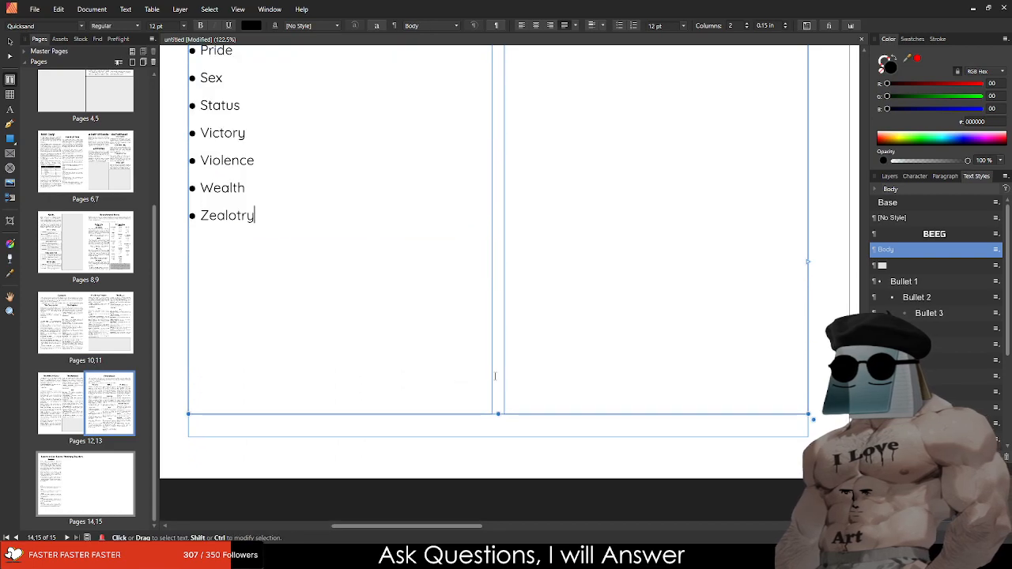
Step: Remove the stray line breaks inside the two Desires paragraphs so each flows as continuous text
{"action": "scroll", "coordinate": [454, 352], "scroll_direction": "up", "scroll_amount": 10}
{"action": "left_click", "coordinate": [456, 187]}
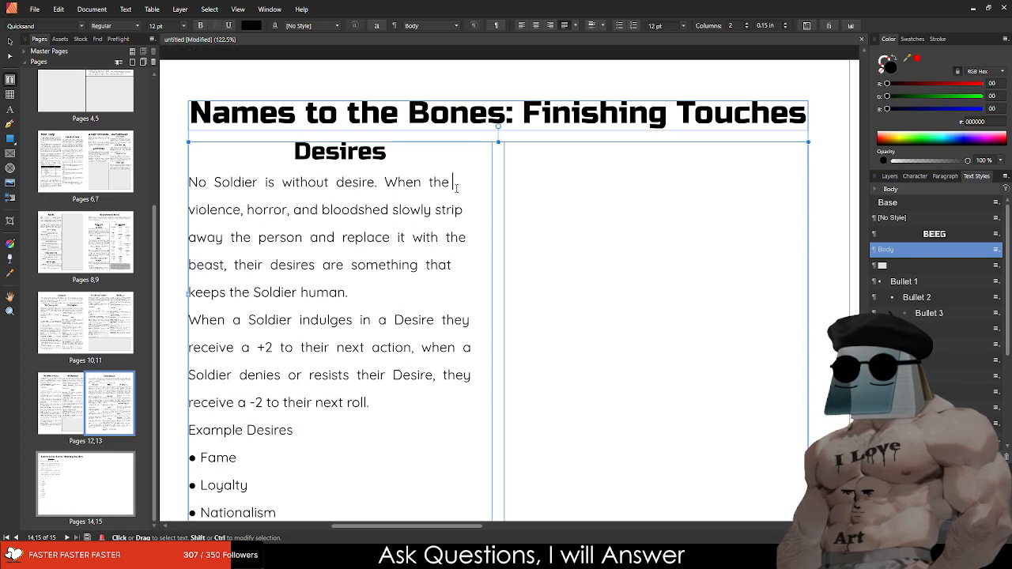
{"action": "key", "text": "Delete"}
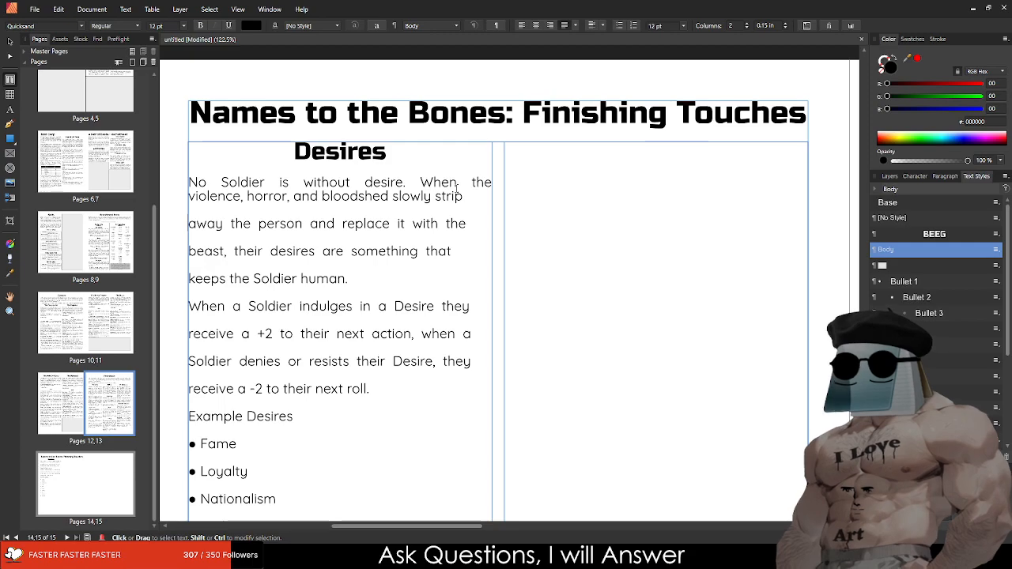
{"action": "key", "text": "Delete"}
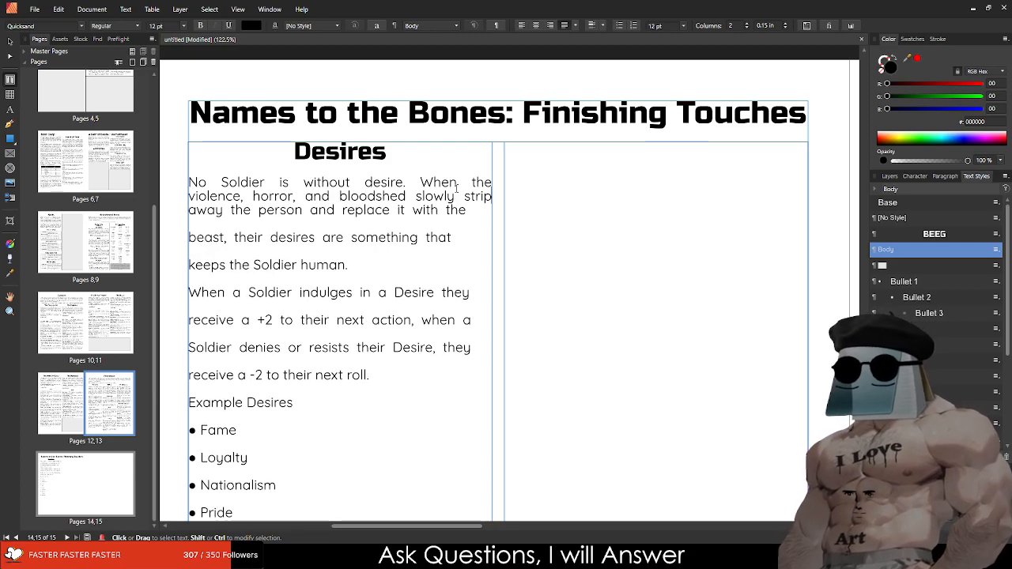
{"action": "key", "text": "Delete"}
{"action": "key", "text": "Delete"}
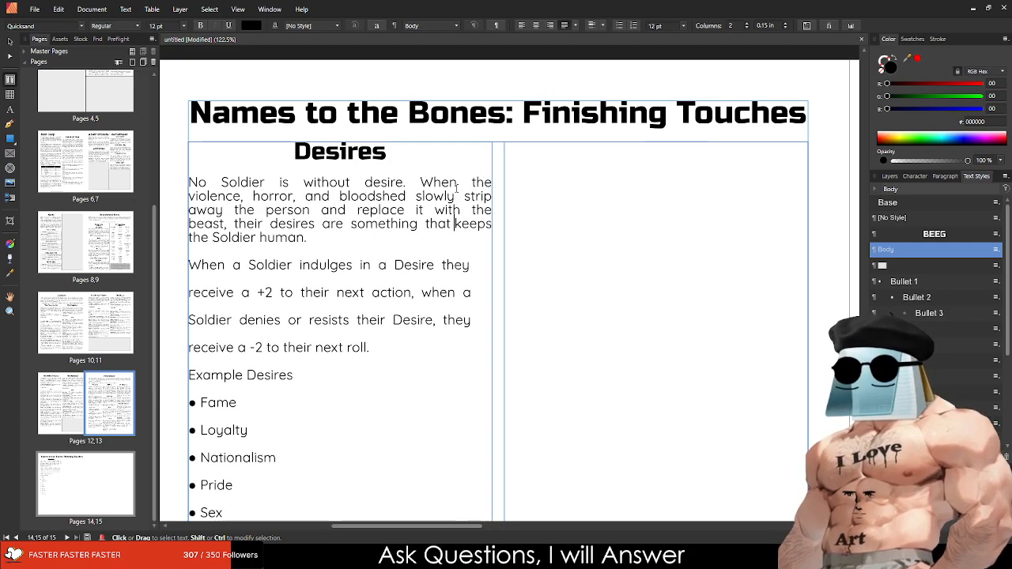
{"action": "key", "text": "Down"}
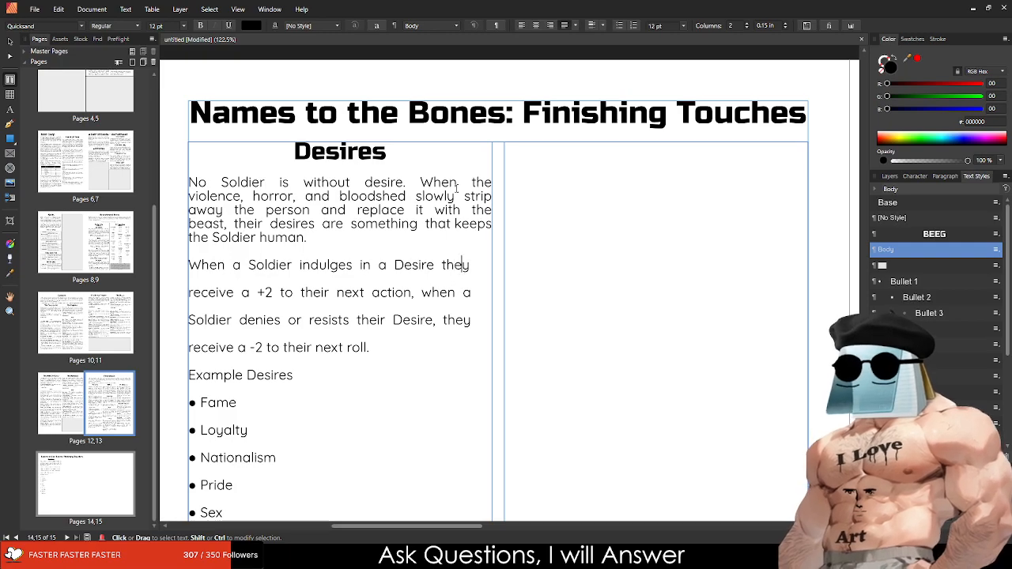
{"action": "key", "text": "Delete"}
{"action": "key", "text": "Down"}
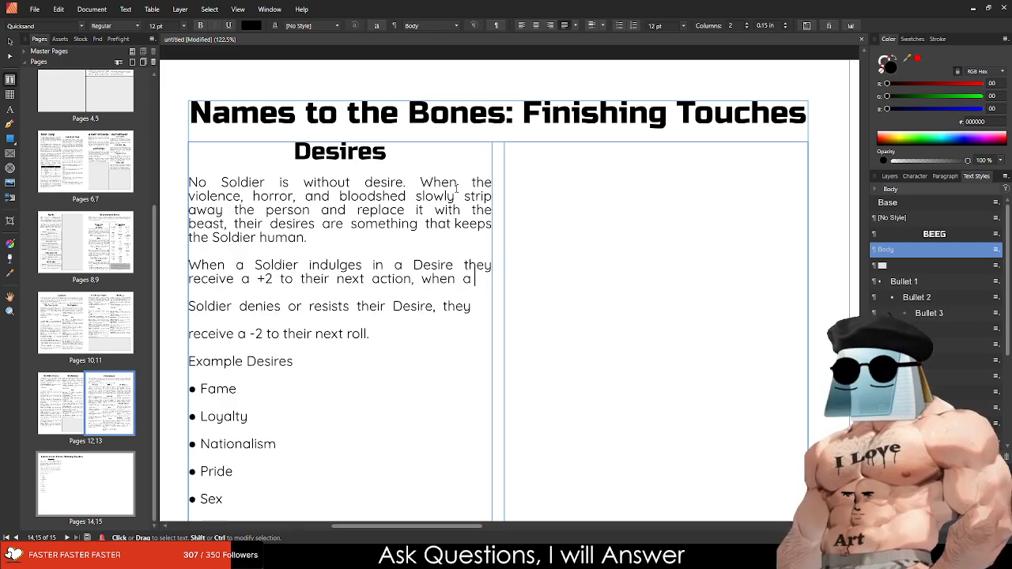
{"action": "key", "text": "Delete"}
{"action": "key", "text": "Down"}
{"action": "key", "text": "Delete"}
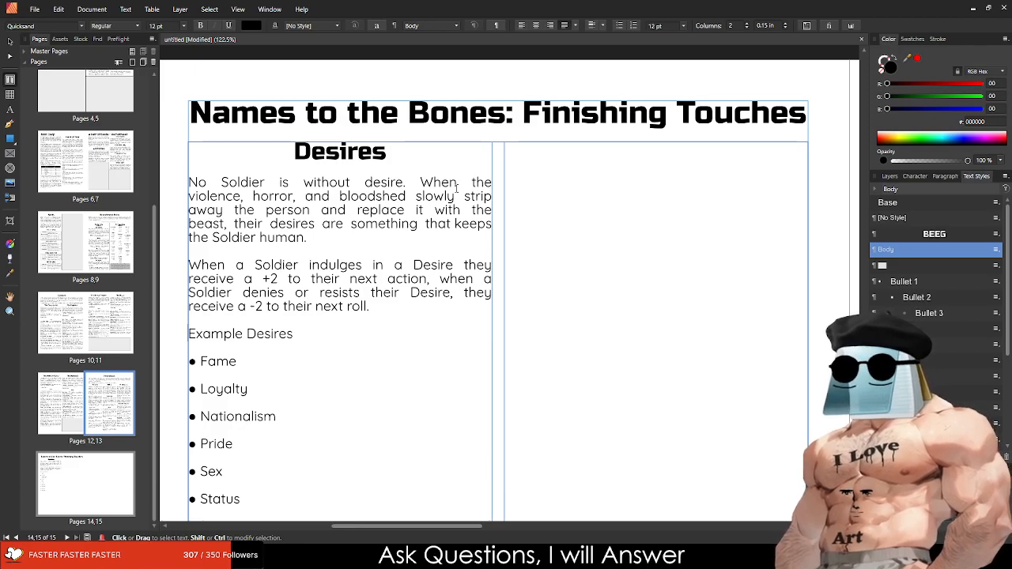
Step: Cut the bulleted list from Fame through Zealotry out of the Desires text, keeping the "Example Desires" line
{"action": "scroll", "coordinate": [356, 317], "scroll_direction": "down", "scroll_amount": 5}
{"action": "scroll", "coordinate": [284, 373], "scroll_direction": "down", "scroll_amount": 3, "text": "ctrl"}
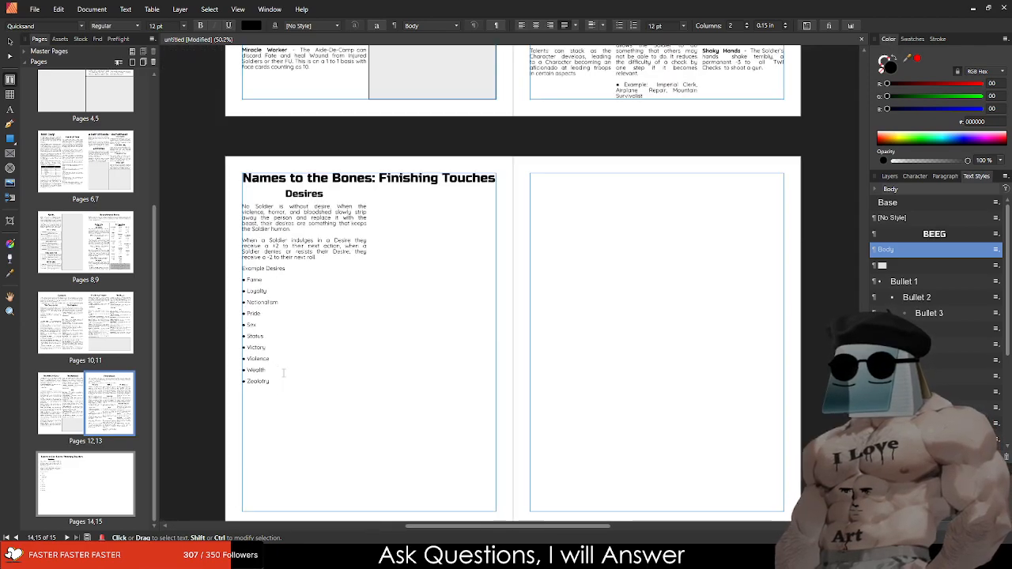
{"action": "scroll", "coordinate": [284, 374], "scroll_direction": "up", "scroll_amount": 2, "text": "ctrl"}
{"action": "left_click_drag", "start_coordinate": [290, 387], "coordinate": [221, 230]}
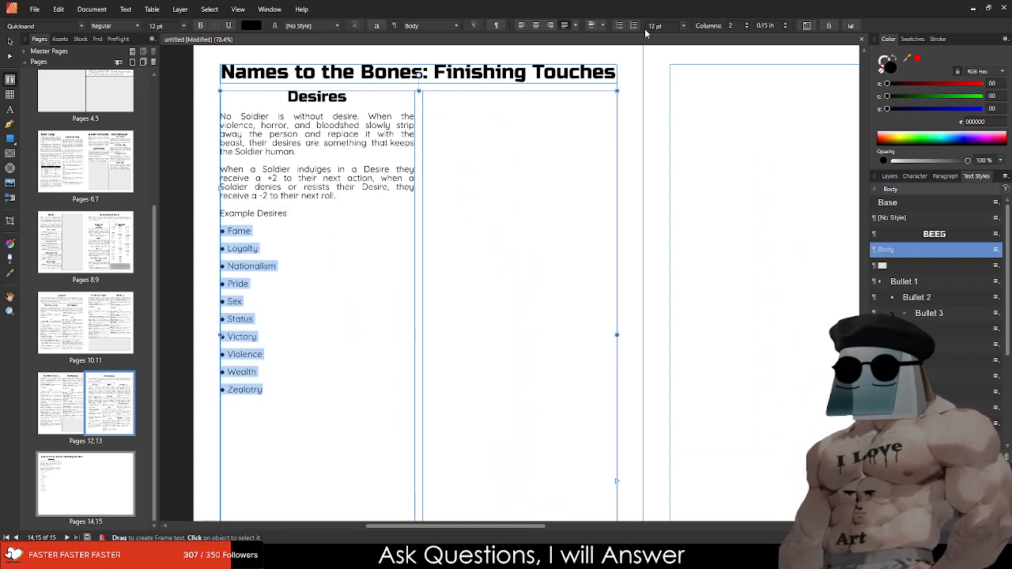
{"action": "left_click_drag", "start_coordinate": [269, 388], "coordinate": [221, 229]}
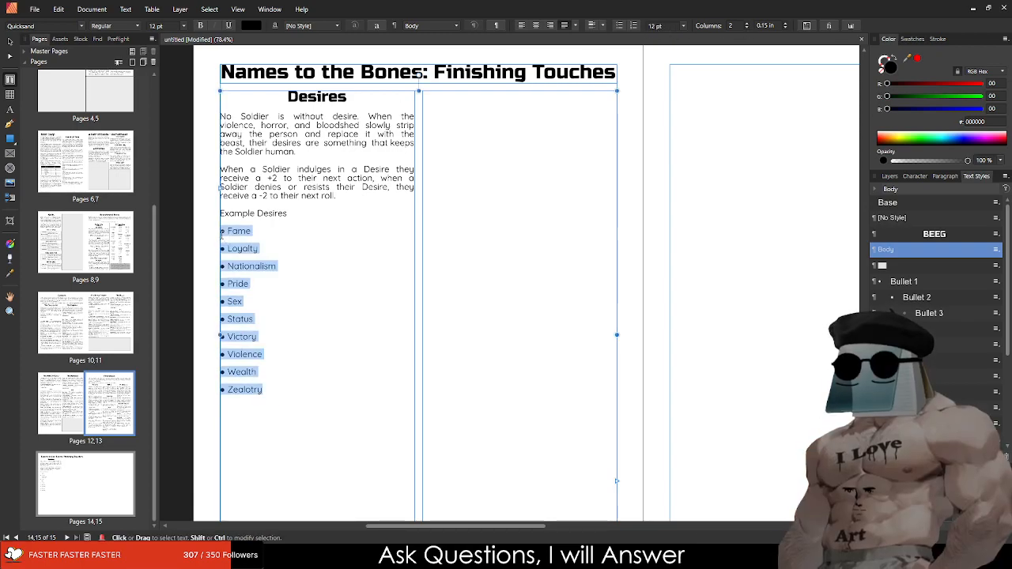
{"action": "key", "text": "BackSpace"}
Step: Paste the example desires list into its own two-column text frame, shortened to five bullets per column
{"action": "left_click_drag", "start_coordinate": [288, 213], "coordinate": [209, 214]}
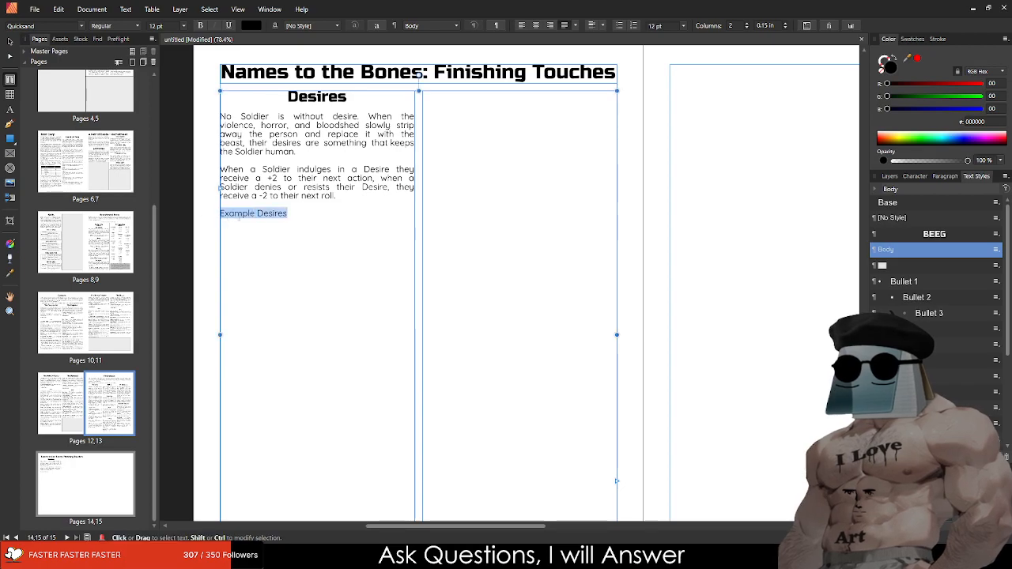
{"action": "scroll", "coordinate": [526, 287], "scroll_direction": "down", "scroll_amount": 1}
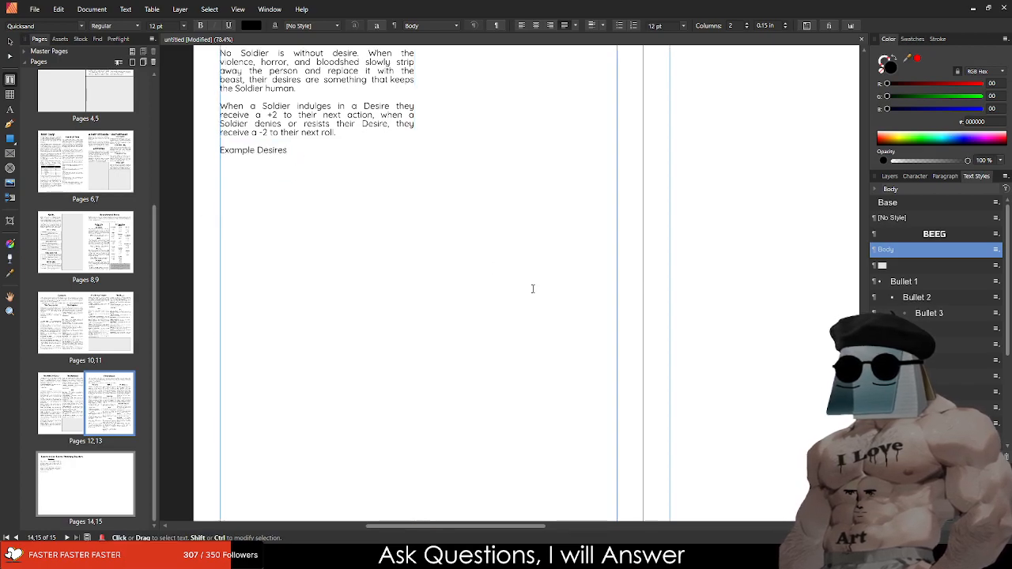
{"action": "scroll", "coordinate": [582, 275], "scroll_direction": "down", "scroll_amount": 6}
{"action": "scroll", "coordinate": [659, 292], "scroll_direction": "up", "scroll_amount": 5}
{"action": "left_click", "coordinate": [628, 271]}
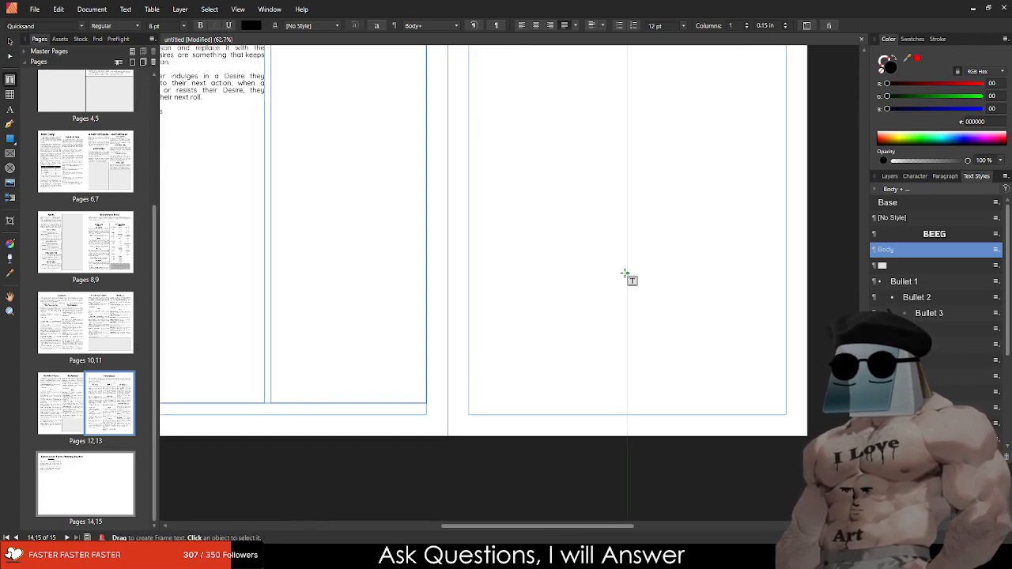
{"action": "key", "text": "ctrl+v"}
{"action": "left_click", "coordinate": [746, 23]}
{"action": "left_click_drag", "start_coordinate": [690, 285], "coordinate": [433, 271]}
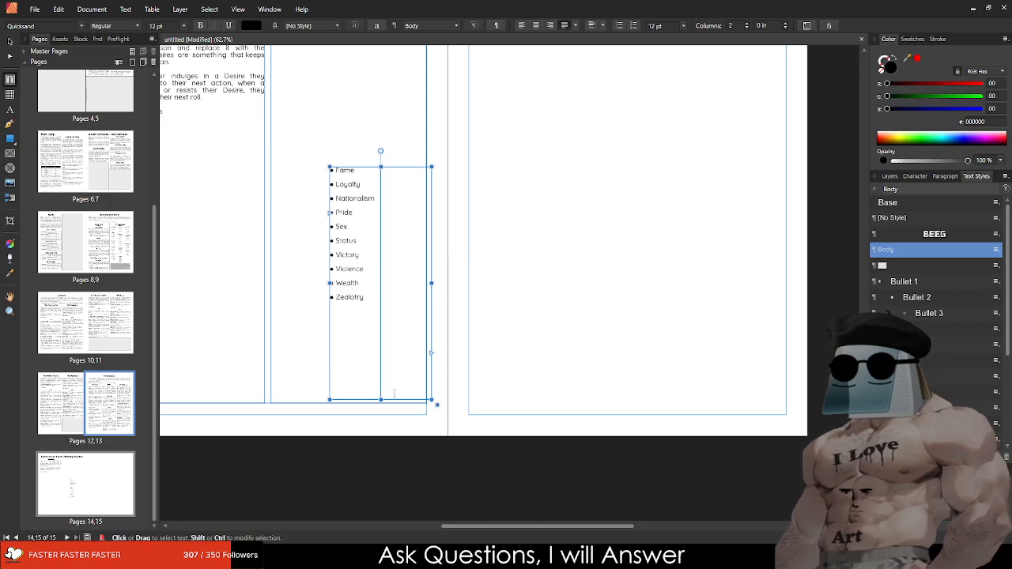
{"action": "left_click_drag", "start_coordinate": [381, 399], "coordinate": [377, 238]}
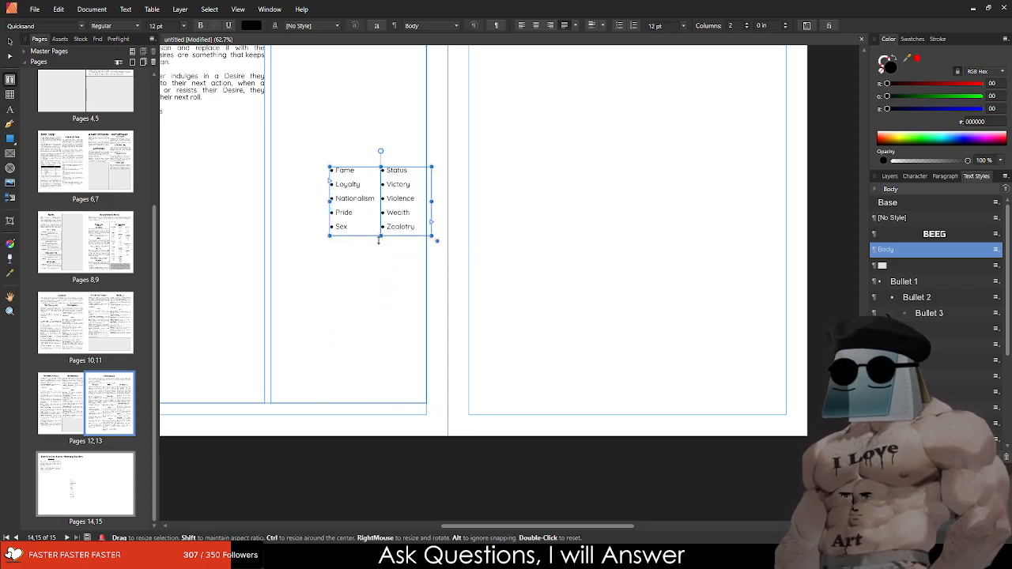
Step: Place the example list frame beneath the "Example Desires" line and center its text horizontally
{"action": "left_click", "coordinate": [9, 41]}
{"action": "scroll", "coordinate": [686, 348], "scroll_direction": "up", "scroll_amount": 2}
{"action": "scroll", "coordinate": [687, 348], "scroll_direction": "left", "scroll_amount": 3}
{"action": "left_click_drag", "start_coordinate": [516, 252], "coordinate": [386, 218]}
{"action": "left_click", "coordinate": [535, 26]}
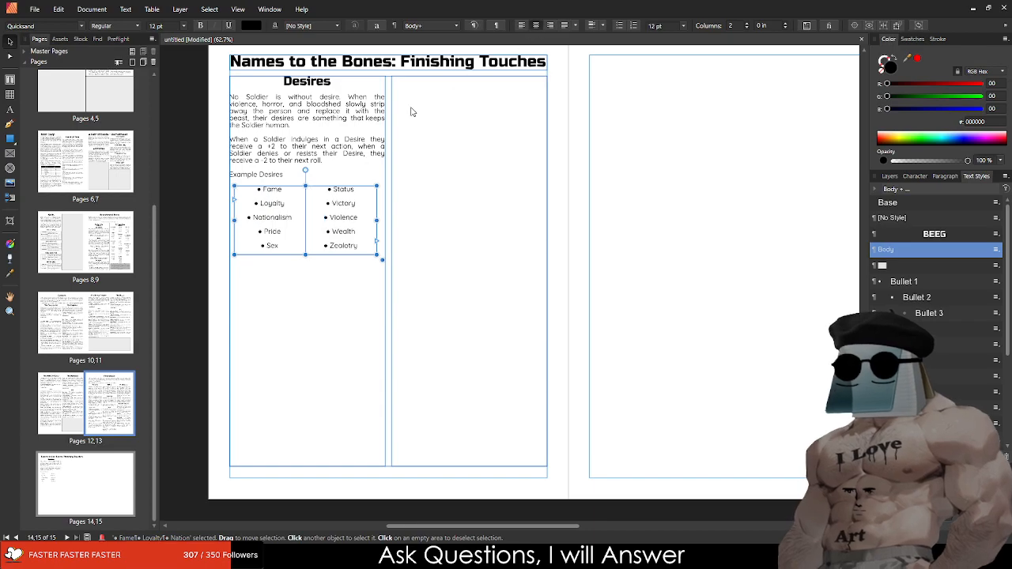
Step: Vertically center the example desires list within its frame
{"action": "scroll", "coordinate": [249, 189], "scroll_direction": "up", "scroll_amount": 4}
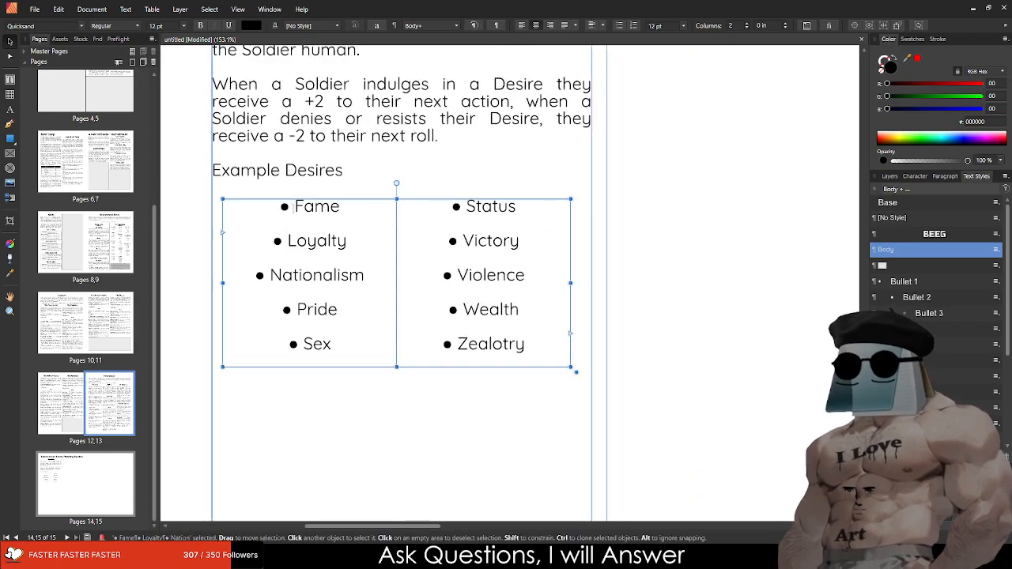
{"action": "left_click_drag", "start_coordinate": [292, 206], "coordinate": [280, 206]}
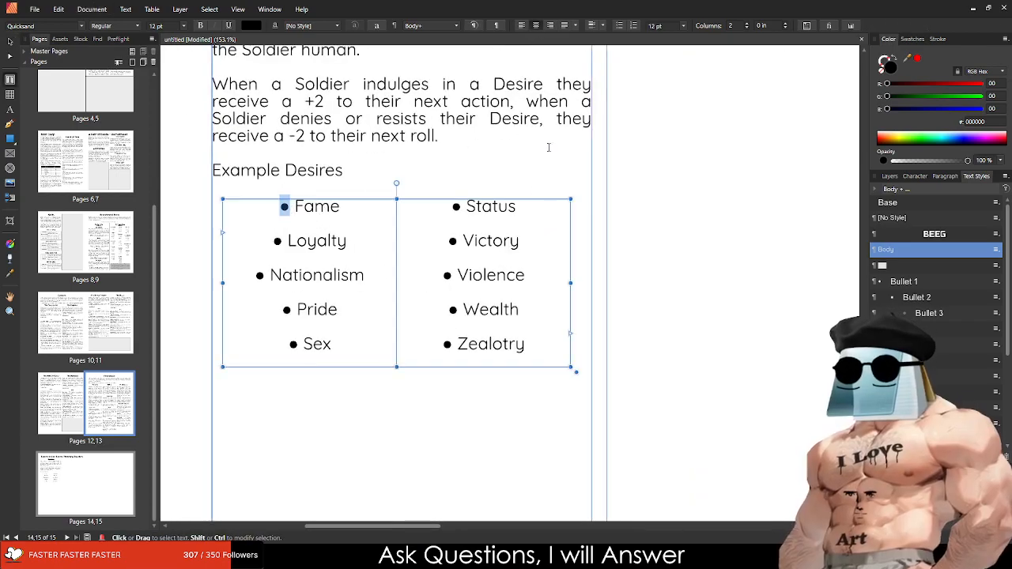
{"action": "left_click", "coordinate": [595, 27]}
{"action": "left_click", "coordinate": [595, 27]}
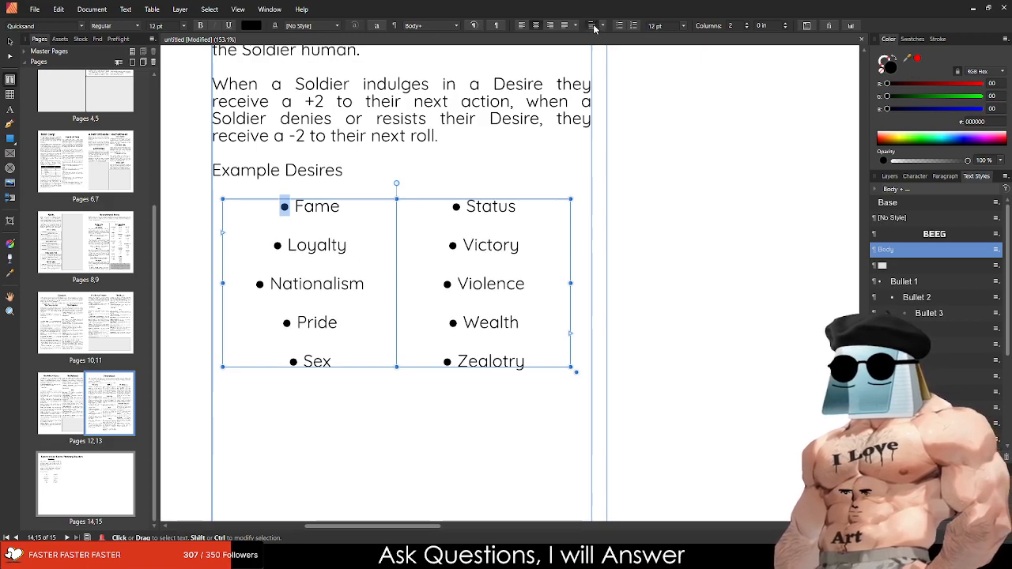
{"action": "left_click", "coordinate": [594, 27]}
{"action": "left_click", "coordinate": [595, 26]}
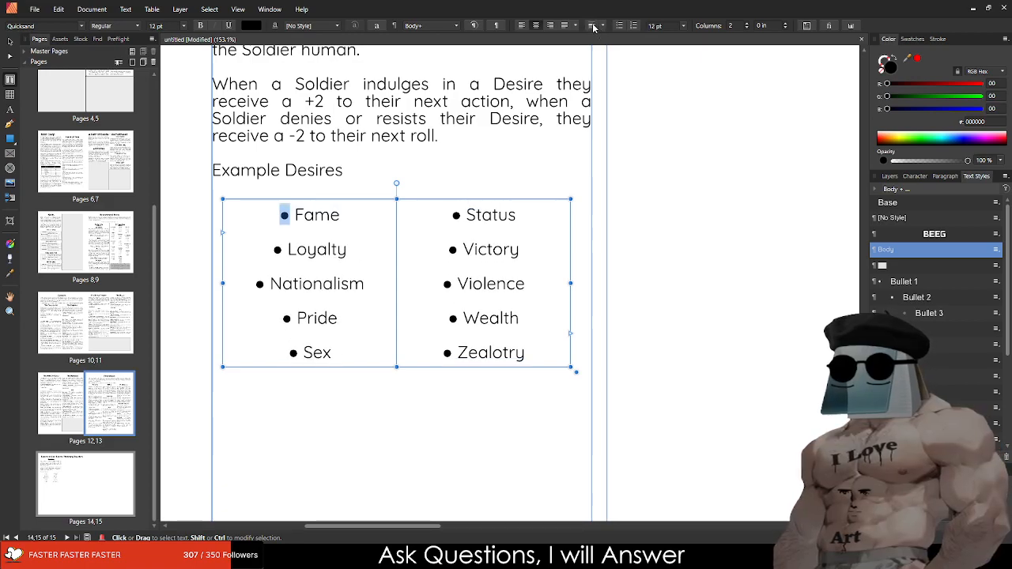
Step: Left-align all the bullets in the example desires list
{"action": "left_click", "coordinate": [521, 25]}
{"action": "left_click_drag", "start_coordinate": [542, 344], "coordinate": [525, 50]}
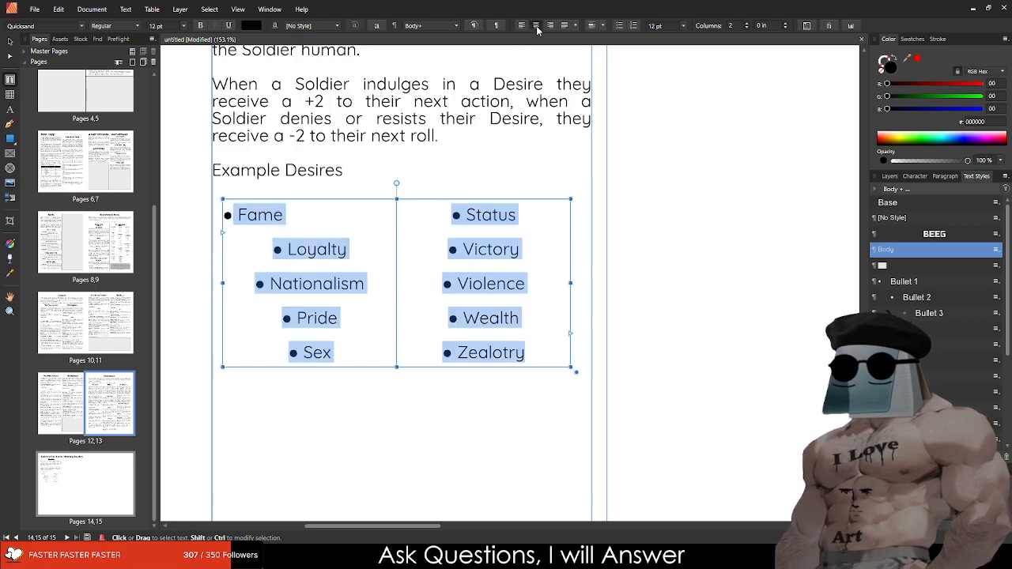
{"action": "left_click", "coordinate": [535, 25]}
{"action": "left_click", "coordinate": [522, 25]}
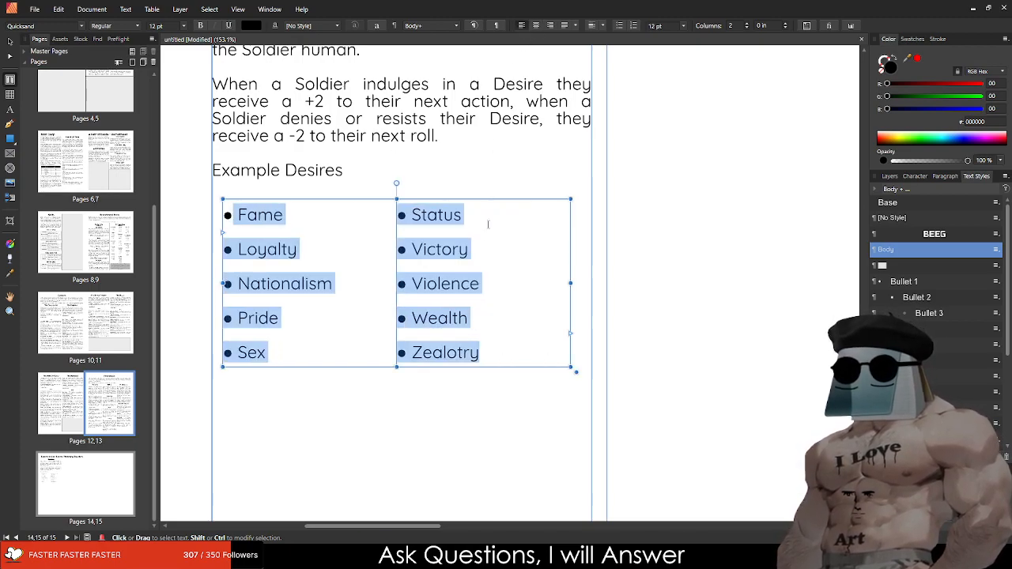
Step: Nudge the example list frame slightly and resize its width to nearly fill the Desires text column
{"action": "left_click", "coordinate": [481, 283]}
{"action": "left_click_drag", "start_coordinate": [570, 283], "coordinate": [454, 282]}
{"action": "key", "text": "Escape"}
{"action": "mouse_move", "coordinate": [351, 272]}
{"action": "left_mouse_down"}
{"action": "mouse_move", "coordinate": [424, 267]}
{"action": "mouse_move", "coordinate": [355, 271]}
{"action": "left_mouse_up"}
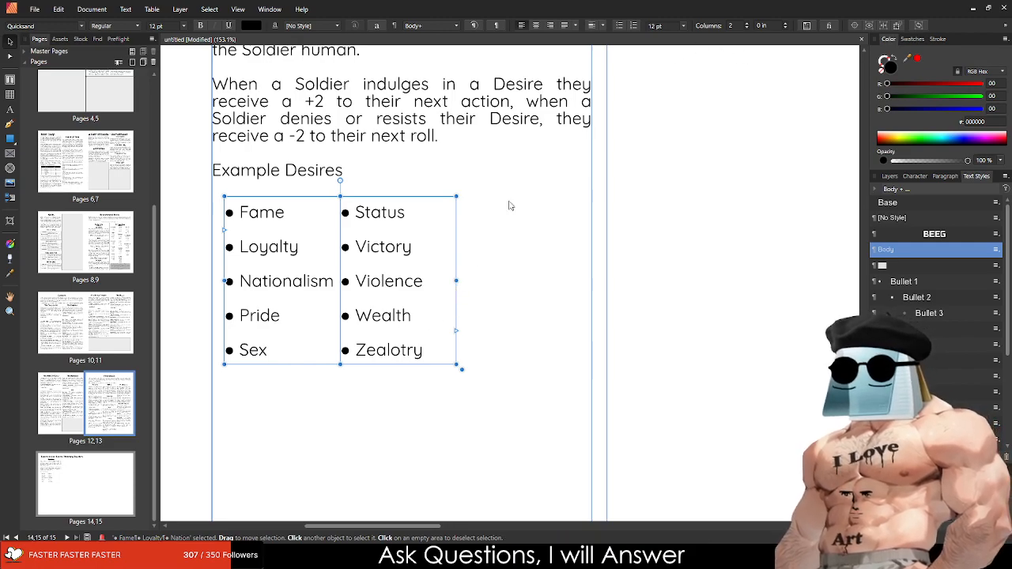
{"action": "left_click_drag", "start_coordinate": [458, 281], "coordinate": [583, 281]}
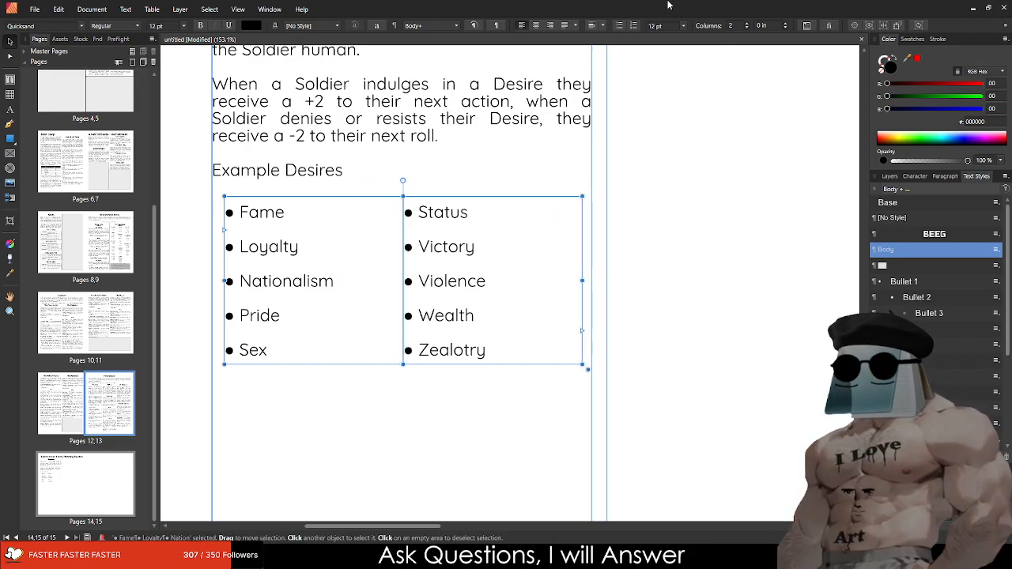
Step: Split the example list frame into three columns and make it taller, with its bullets justified vertically
{"action": "left_click", "coordinate": [746, 25]}
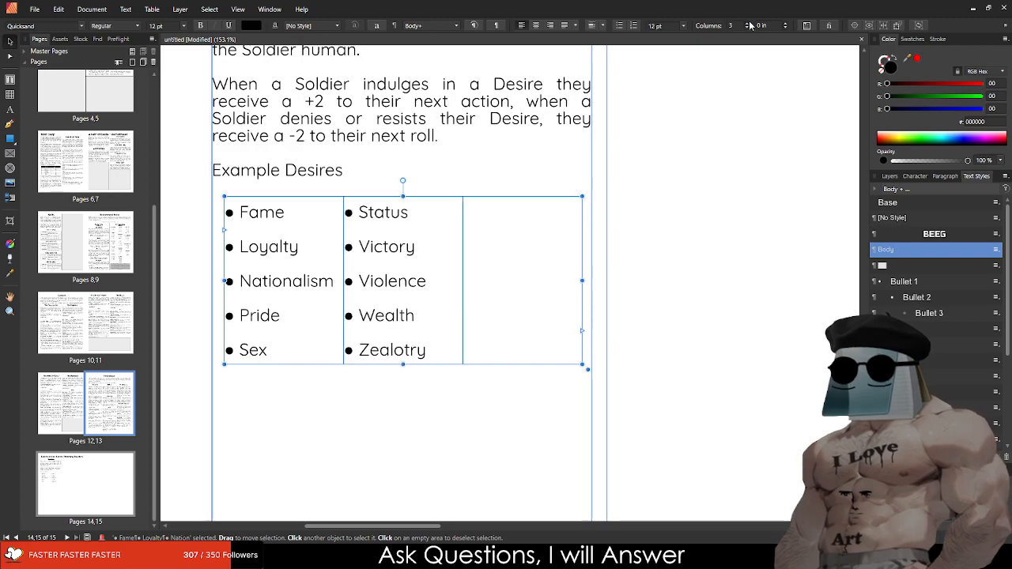
{"action": "left_click_drag", "start_coordinate": [401, 365], "coordinate": [403, 405]}
{"action": "left_click", "coordinate": [593, 26]}
{"action": "left_click", "coordinate": [593, 26]}
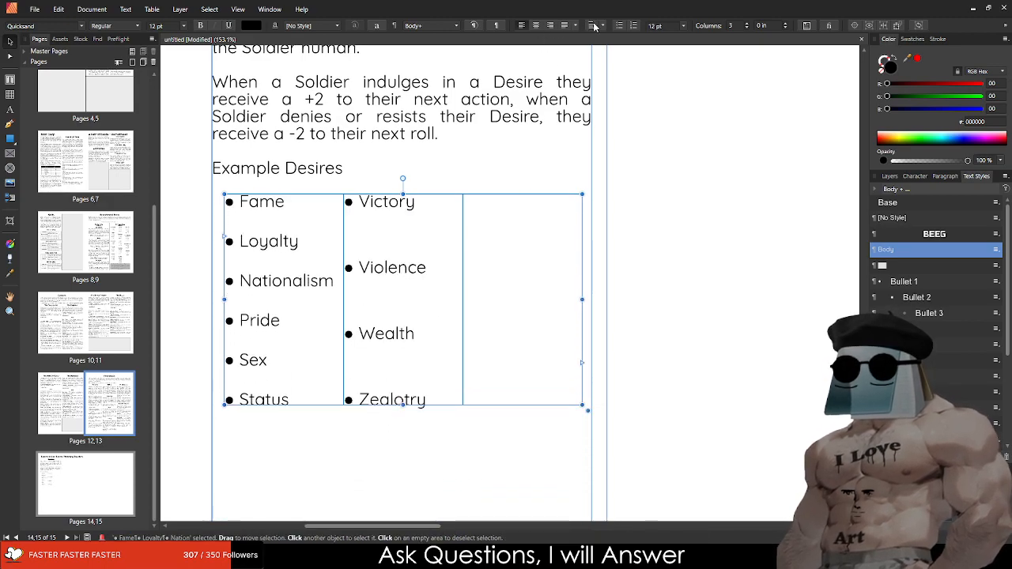
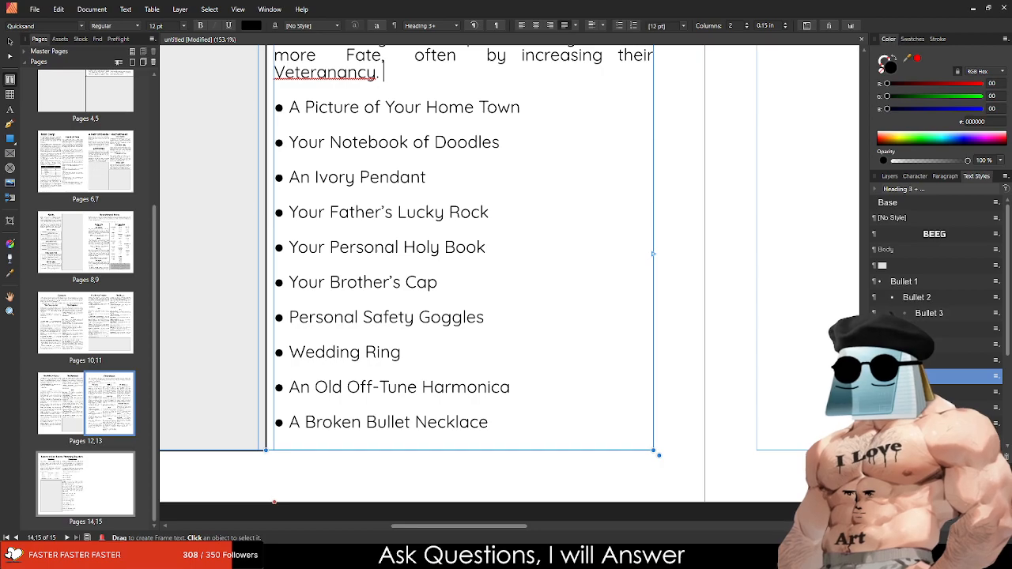
{"action": "scroll", "coordinate": [360, 377], "scroll_direction": "down", "scroll_amount": 6}
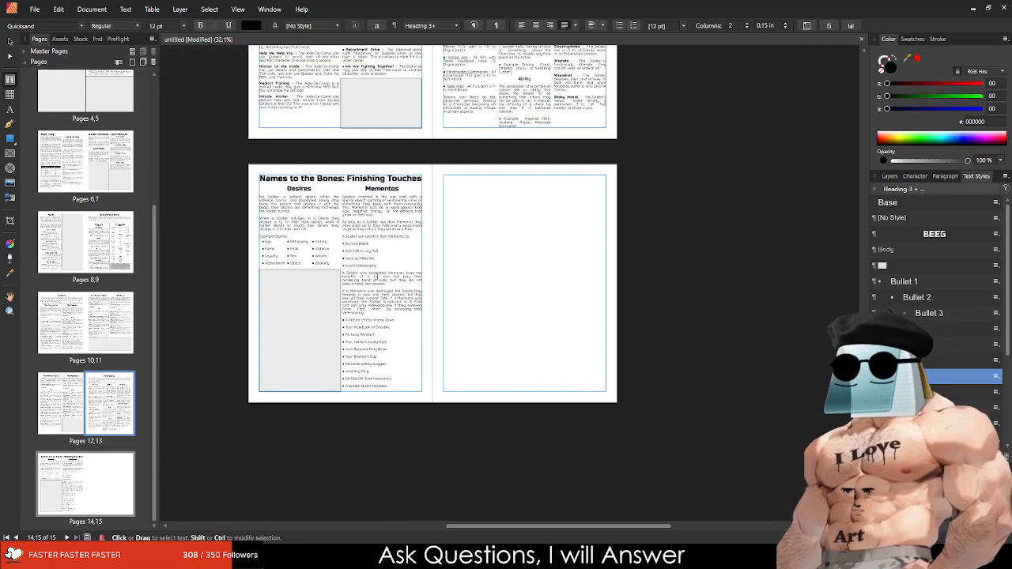
{"action": "scroll", "coordinate": [454, 281], "scroll_direction": "up", "scroll_amount": 6}
{"action": "scroll", "coordinate": [463, 281], "scroll_direction": "down", "scroll_amount": 3}
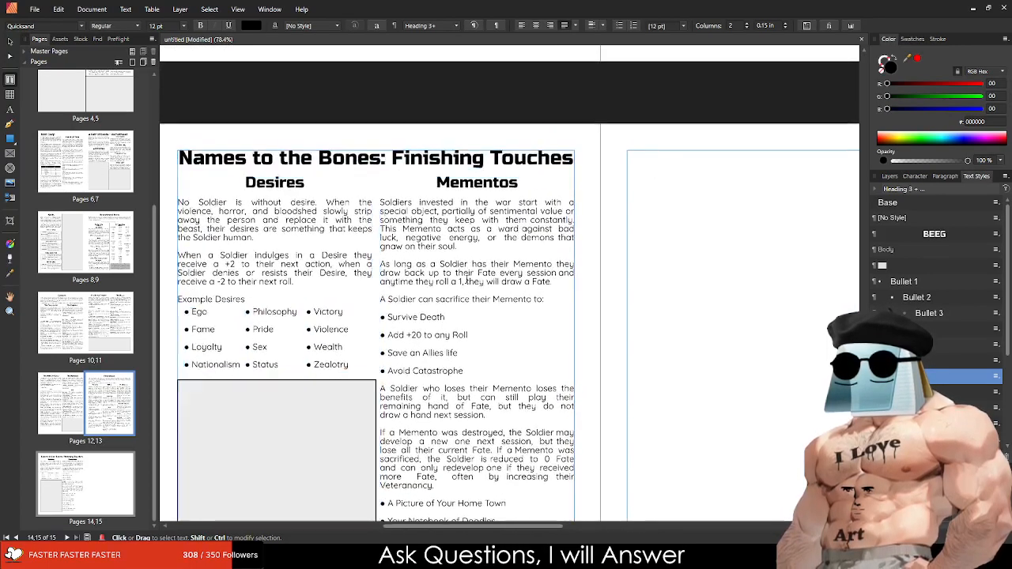
Step: Copy the "Names to the Bones: Finishing Touches" heading frame to the same place on the blank facing page
{"action": "left_click_drag", "start_coordinate": [466, 282], "coordinate": [389, 233]}
{"action": "scroll", "coordinate": [389, 234], "scroll_direction": "down", "scroll_amount": 1}
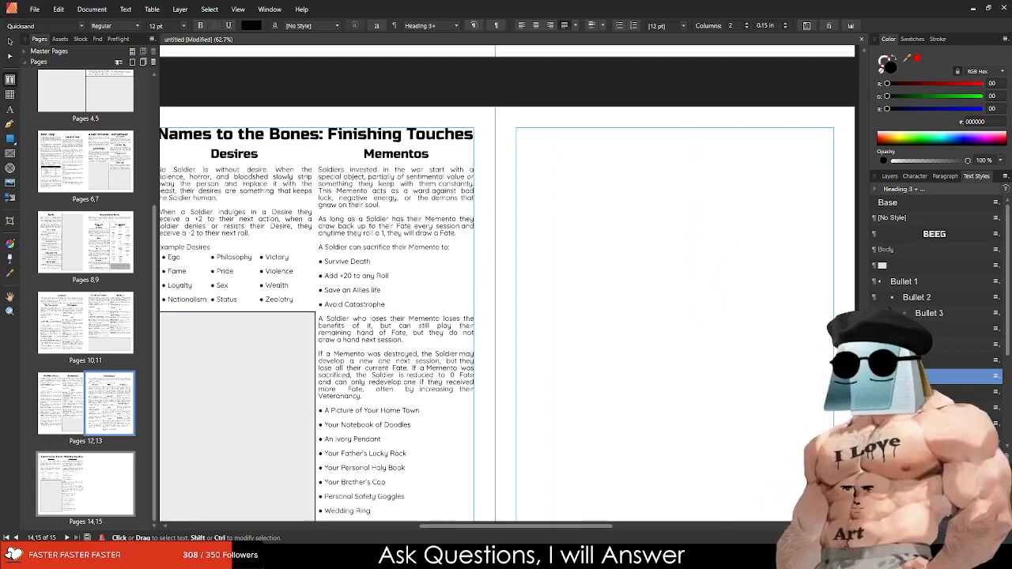
{"action": "left_click", "coordinate": [8, 41]}
{"action": "scroll", "coordinate": [286, 257], "scroll_direction": "down", "scroll_amount": 3}
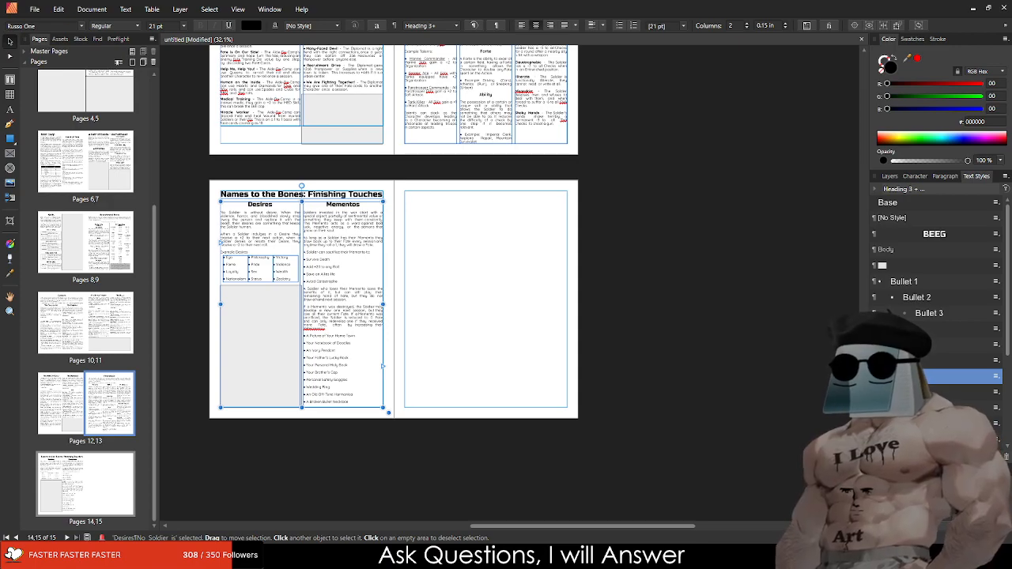
{"action": "left_click", "coordinate": [362, 199]}
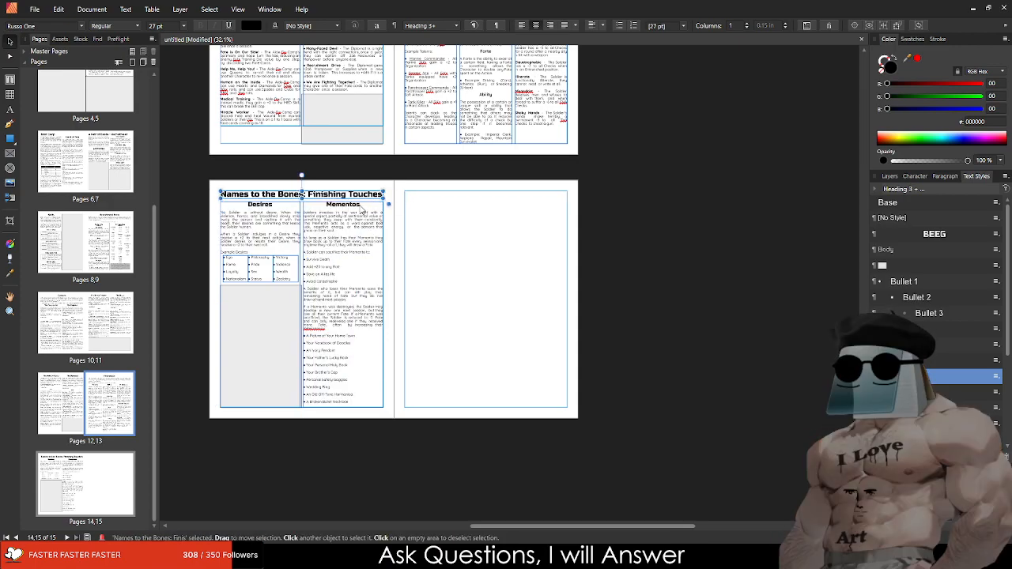
{"action": "left_click_drag", "start_coordinate": [343, 199], "coordinate": [528, 200]}
{"action": "left_click", "coordinate": [535, 219]}
{"action": "scroll", "coordinate": [535, 219], "scroll_direction": "up", "scroll_amount": 4}
Step: Replace the copied heading's text with "Health & Death"
{"action": "left_click", "coordinate": [434, 163]}
{"action": "double_click", "coordinate": [433, 162]}
{"action": "key", "text": "ctrl+a"}
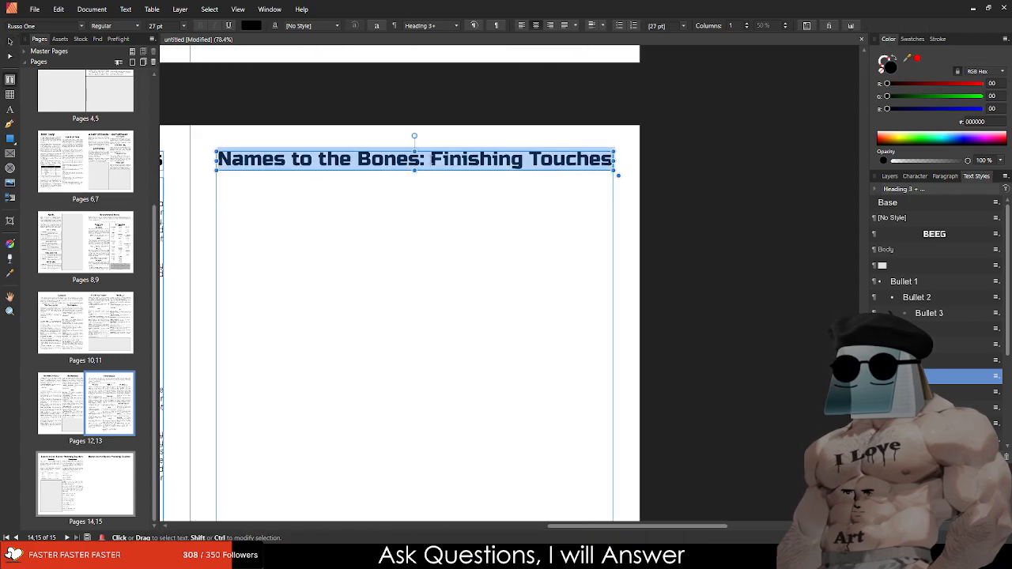
{"action": "type", "text": "Health & "}
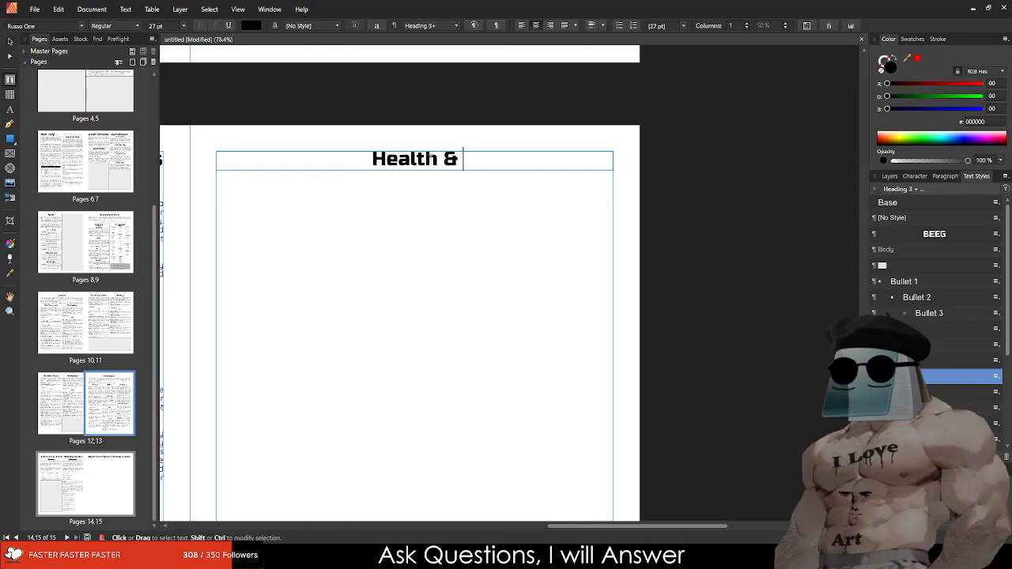
{"action": "type", "text": "Death"}
{"action": "key", "text": "Escape"}
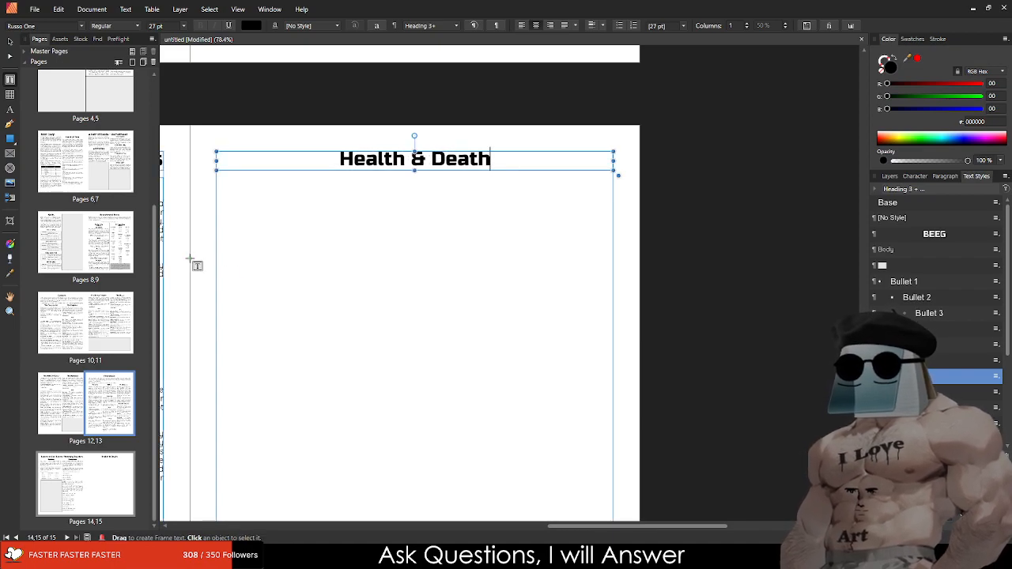
Step: Copy the two-column Desires and Mementos text frame to the facing page, directly below the "Health & Death" heading
{"action": "scroll", "coordinate": [471, 211], "scroll_direction": "left", "scroll_amount": 3}
{"action": "key", "text": "v"}
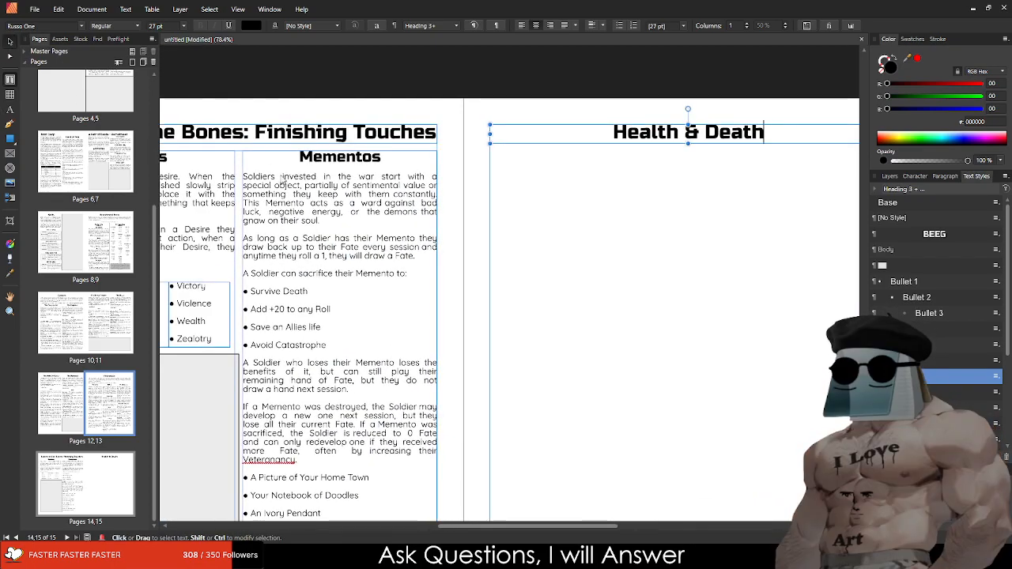
{"action": "left_click_drag", "start_coordinate": [286, 181], "coordinate": [722, 176]}
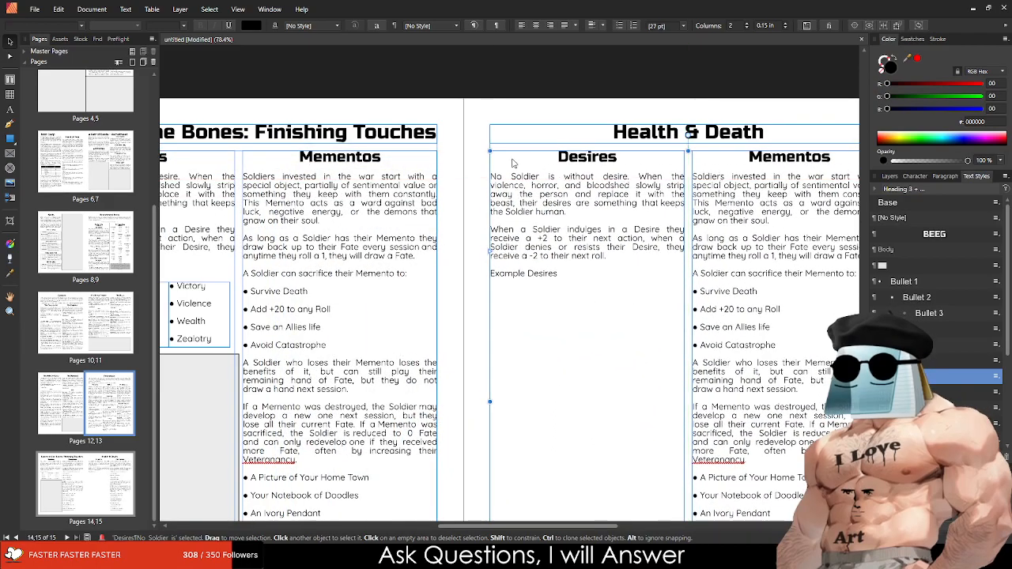
{"action": "double_click", "coordinate": [563, 158]}
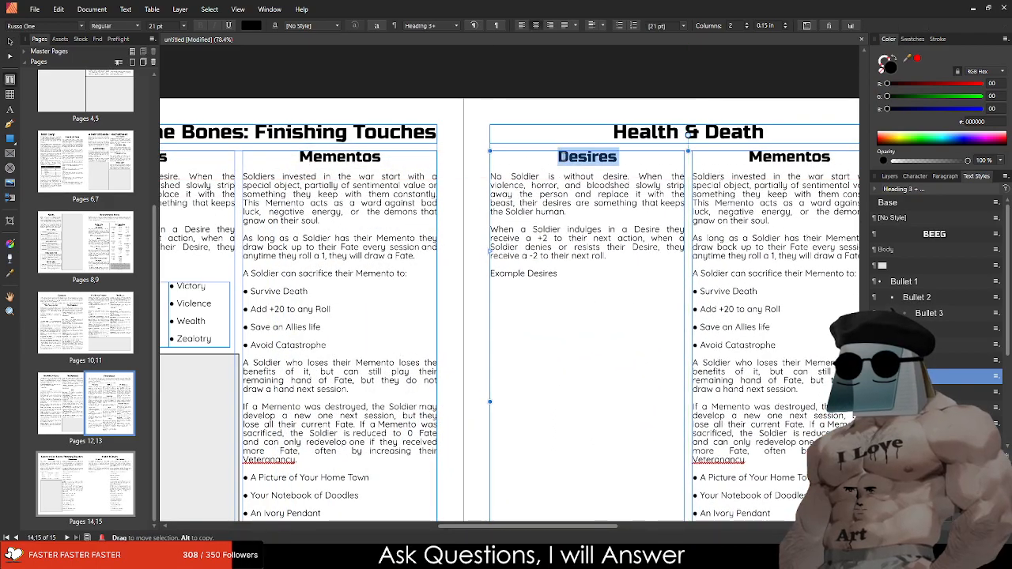
{"action": "key", "text": "ctrl+a"}
{"action": "key", "text": "Delete"}
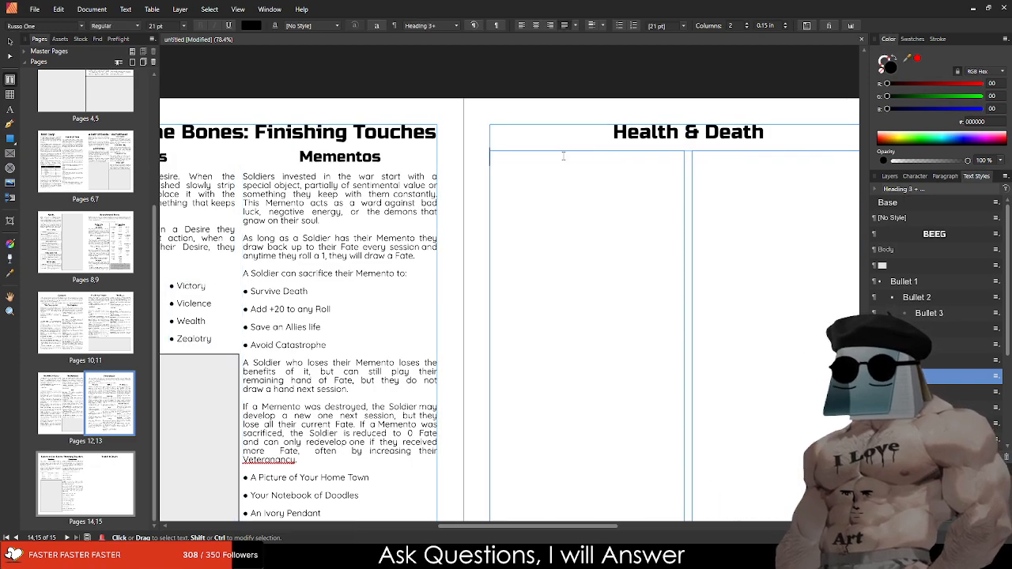
{"action": "key", "text": "ctrl+z"}
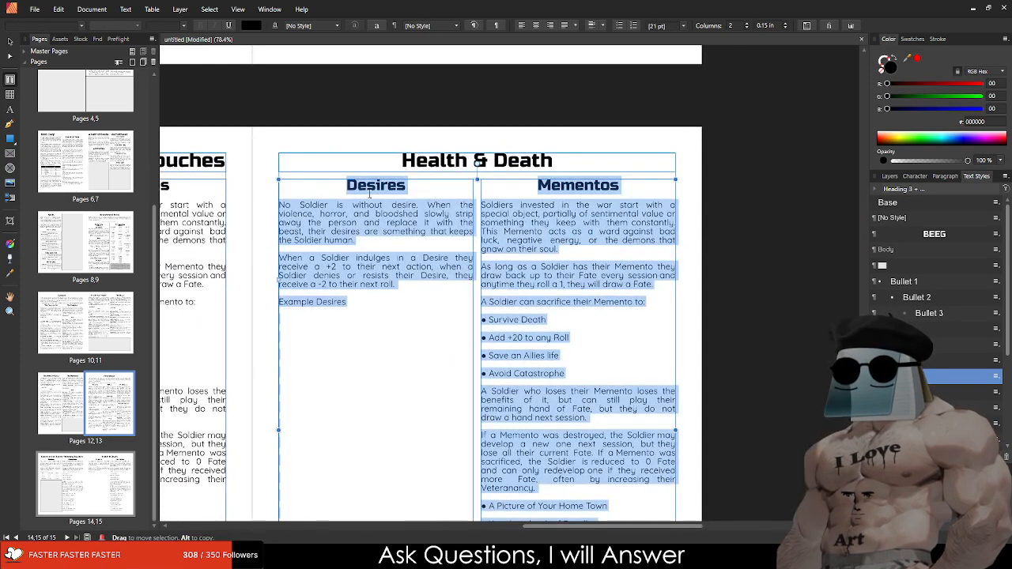
Step: Delete the "Desires" and "Mementos" headings from the copied text frame
{"action": "double_click", "coordinate": [375, 186]}
{"action": "key", "text": "Delete"}
{"action": "key", "text": "Delete"}
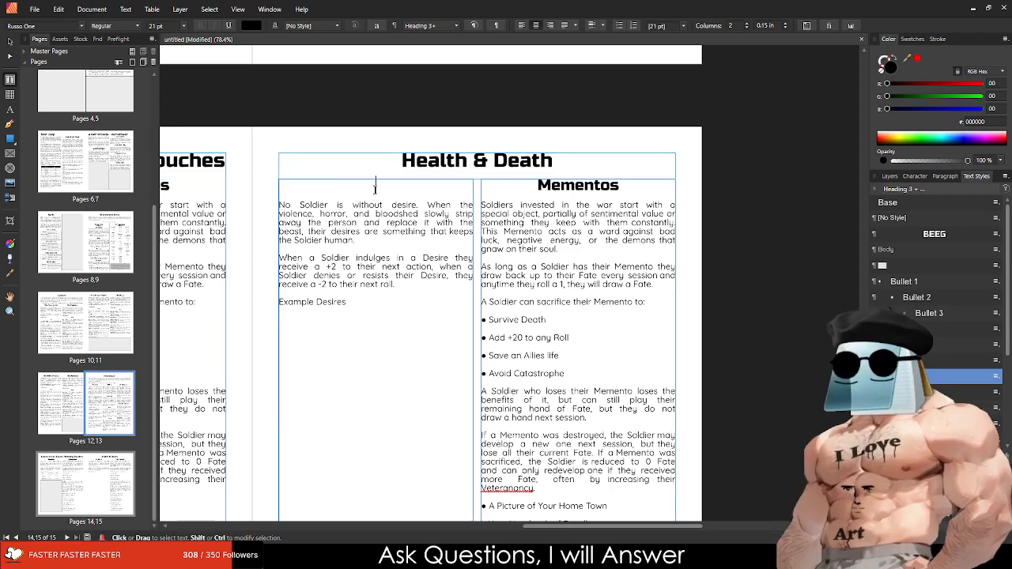
{"action": "scroll", "coordinate": [374, 186], "scroll_direction": "down", "scroll_amount": 3}
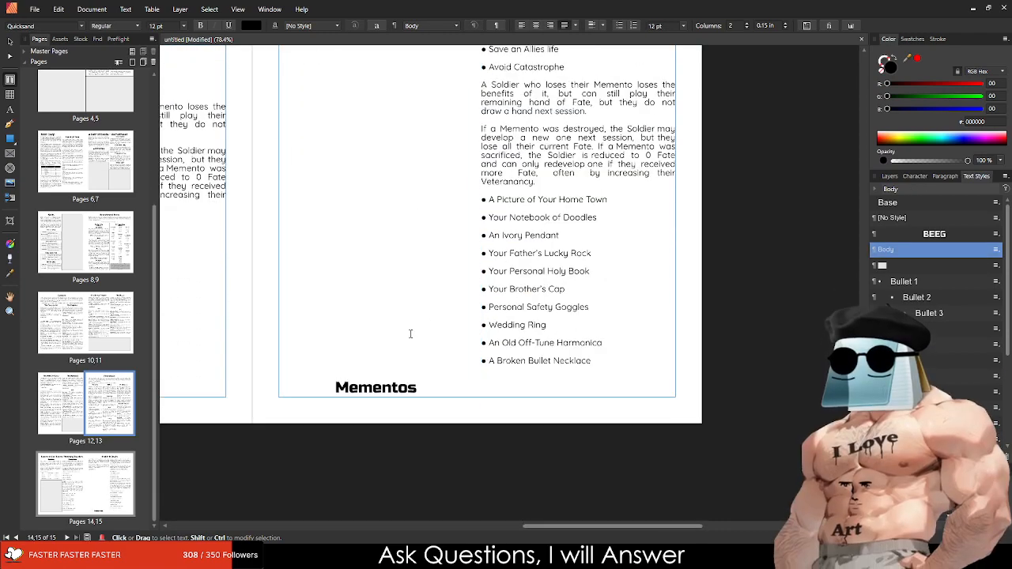
{"action": "double_click", "coordinate": [366, 391]}
{"action": "key", "text": "Delete"}
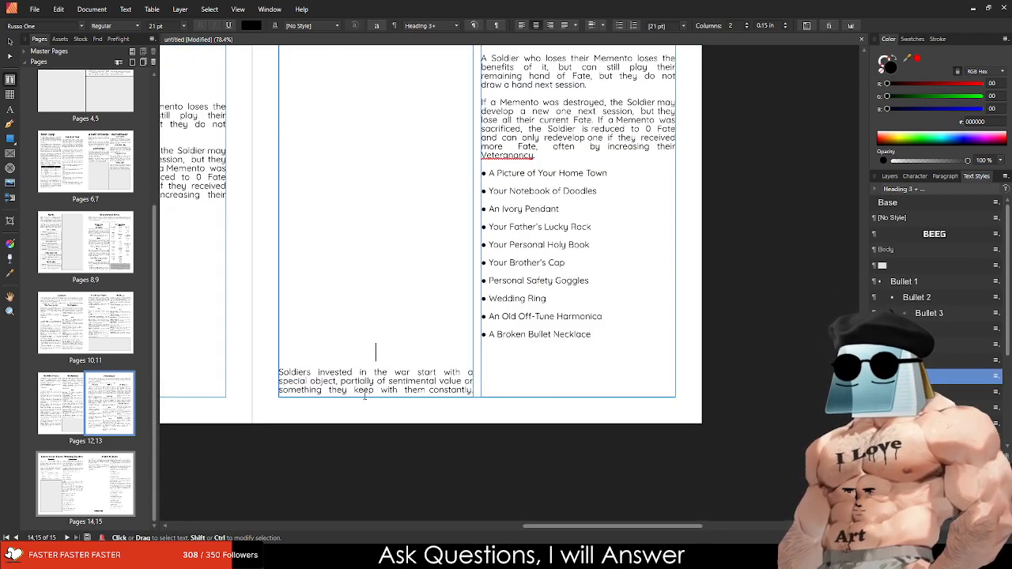
Step: Delete the blank lines and the "Example Desires" label from the copied frame's text
{"action": "scroll", "coordinate": [364, 396], "scroll_direction": "up", "scroll_amount": 5}
{"action": "key", "text": "BackSpace"}
{"action": "key", "text": "BackSpace"}
{"action": "key", "text": "BackSpace"}
{"action": "key", "text": "BackSpace"}
{"action": "key", "text": "BackSpace"}
{"action": "key", "text": "BackSpace"}
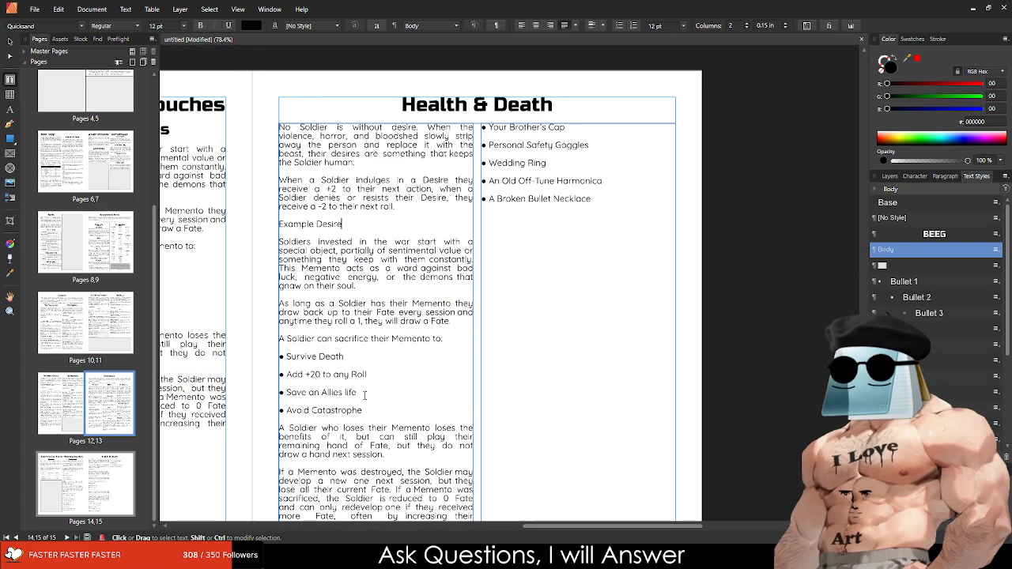
{"action": "key", "text": "BackSpace"}
{"action": "key", "text": "BackSpace"}
{"action": "key", "text": "BackSpace"}
{"action": "key", "text": "BackSpace"}
{"action": "key", "text": "BackSpace"}
{"action": "key", "text": "BackSpace"}
{"action": "key", "text": "BackSpace"}
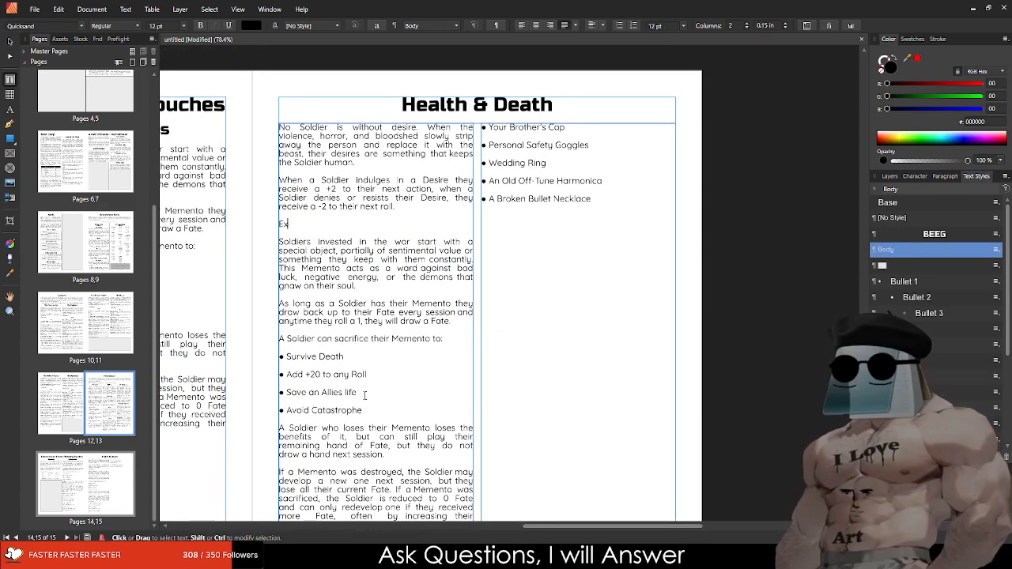
{"action": "key", "text": "Escape"}
Step: Replace all the text in the copied frame with the pasted health rules beginning "No Soldier is immortal"
{"action": "left_click", "coordinate": [397, 206]}
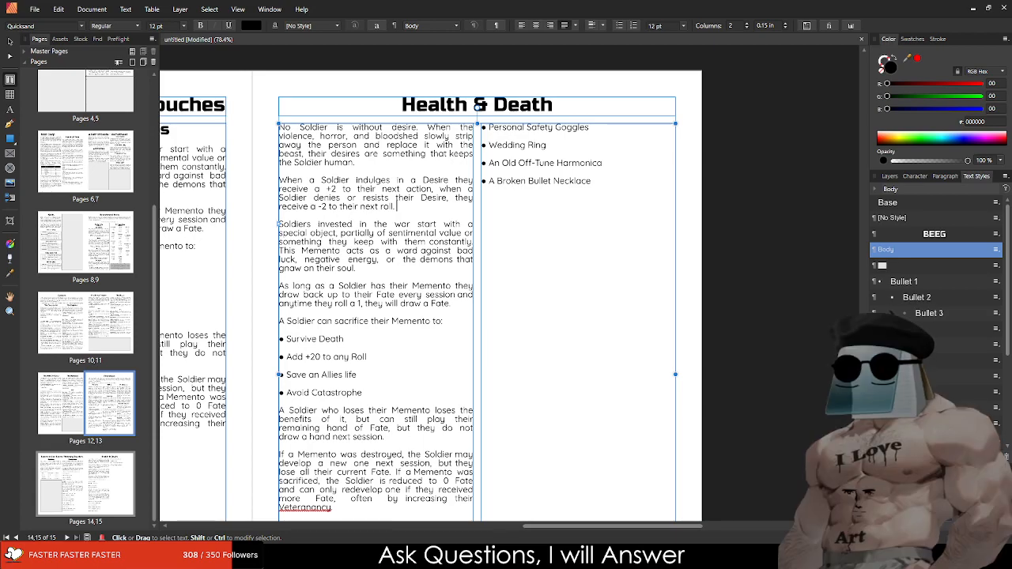
{"action": "key", "text": "ctrl+a"}
{"action": "key", "text": "ctrl+v"}
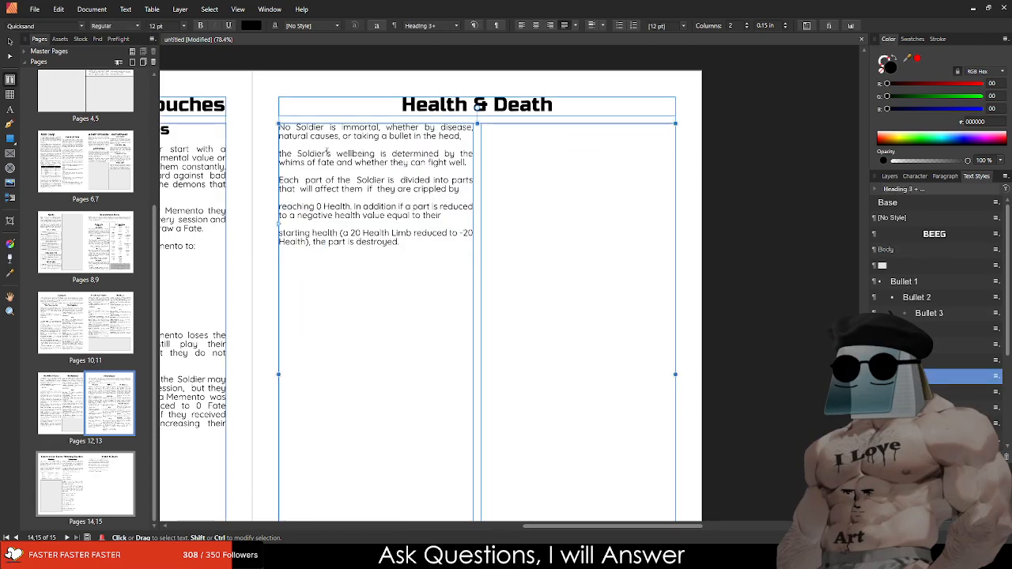
Step: Remove the stray line breaks in the health rules, keeping a paragraph break only before "Each part of the Soldier"
{"action": "scroll", "coordinate": [326, 151], "scroll_direction": "up", "scroll_amount": 2}
{"action": "left_click", "coordinate": [474, 136]}
{"action": "key", "text": "Delete"}
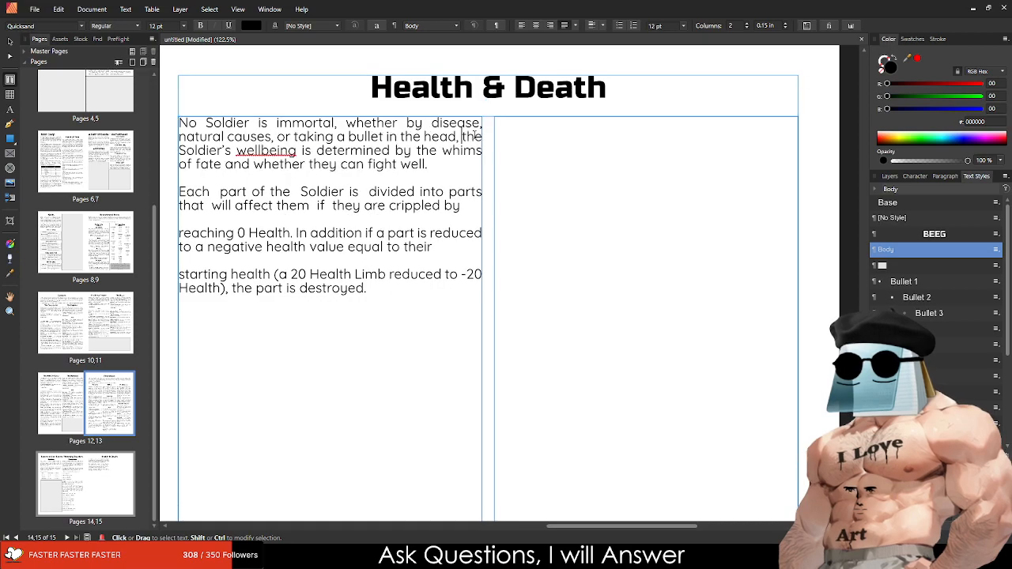
{"action": "key", "text": "Down"}
{"action": "key", "text": "Delete"}
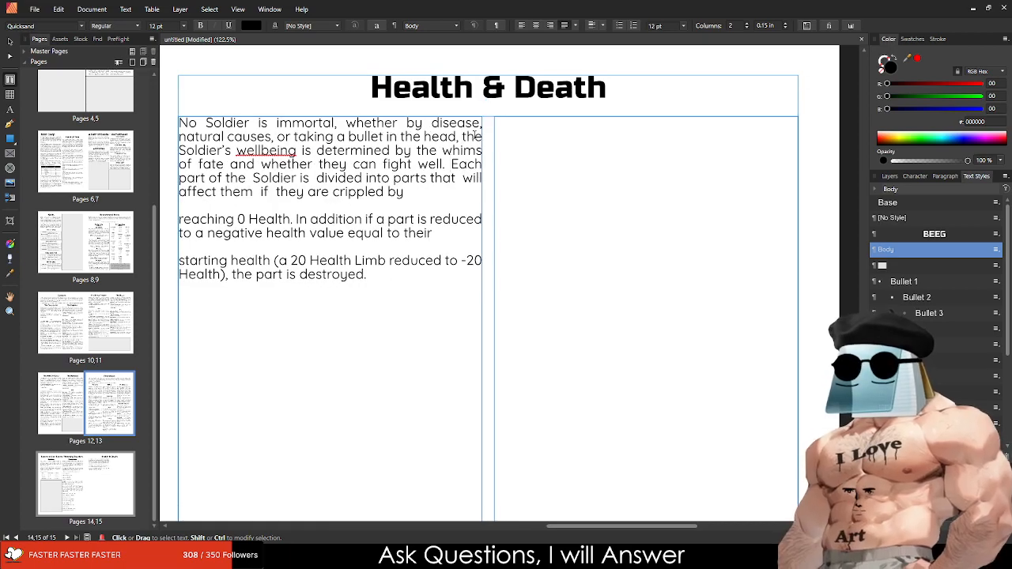
{"action": "key", "text": "ctrl+z"}
{"action": "key", "text": "Delete"}
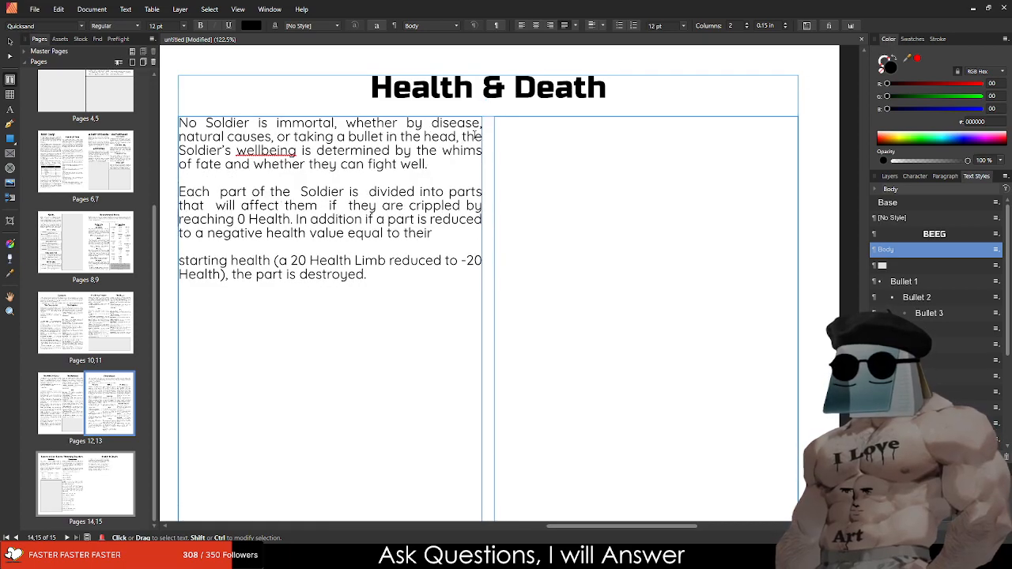
{"action": "key", "text": "Delete"}
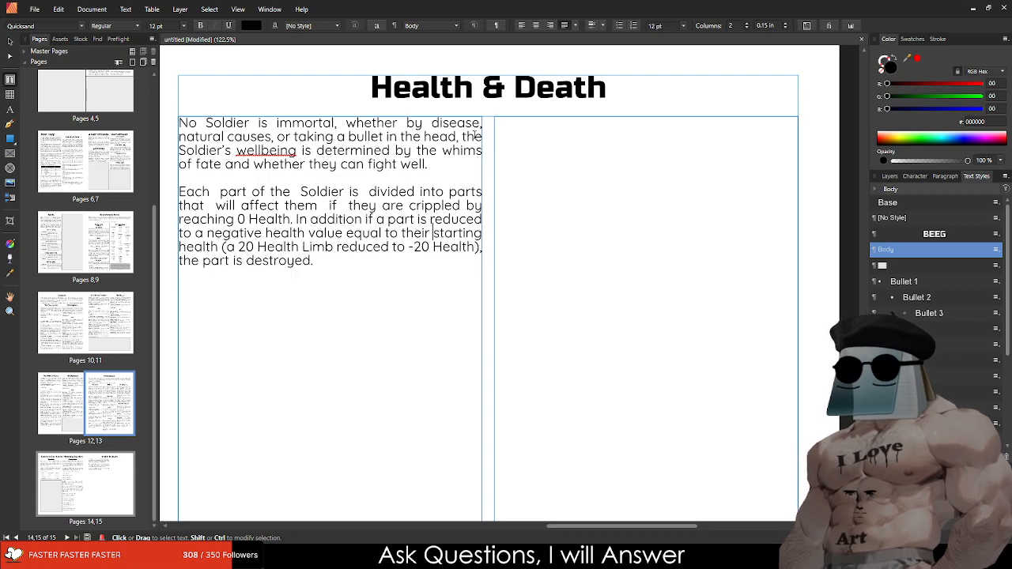
{"action": "key", "text": "Escape"}
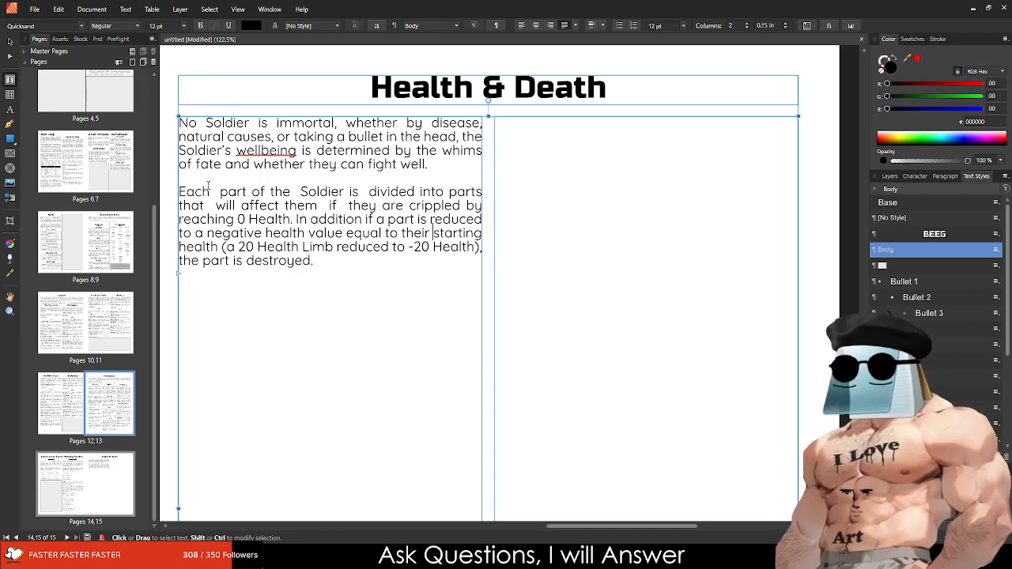
Step: Remove "In addition" from the second paragraph so its second sentence begins "If a part is reduced"
{"action": "left_click", "coordinate": [347, 205]}
{"action": "mouse_move", "coordinate": [238, 207]}
{"action": "left_mouse_down"}
{"action": "mouse_move", "coordinate": [399, 229]}
{"action": "mouse_move", "coordinate": [295, 219]}
{"action": "mouse_move", "coordinate": [287, 230]}
{"action": "mouse_move", "coordinate": [549, 246]}
{"action": "left_mouse_up"}
{"action": "left_click", "coordinate": [356, 220]}
{"action": "type", "text": "I"}
Step: Extend the last sentence after "the part is destroyed" with ", mangled, or tore off in a horrifying display"
{"action": "scroll", "coordinate": [312, 228], "scroll_direction": "up", "scroll_amount": 3}
{"action": "double_click", "coordinate": [314, 245]}
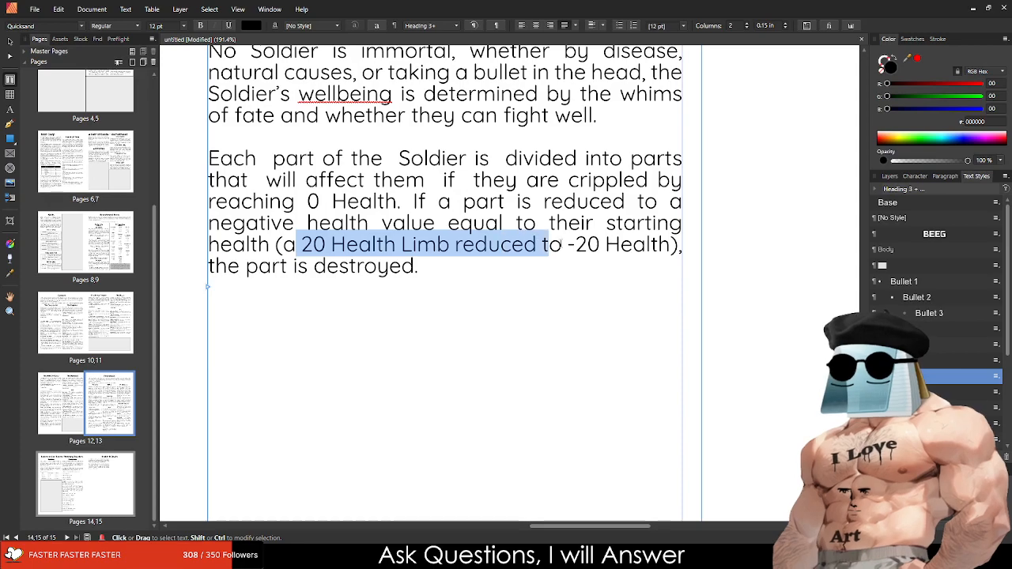
{"action": "left_click", "coordinate": [566, 247]}
{"action": "left_click_drag", "start_coordinate": [450, 301], "coordinate": [420, 285]}
{"action": "left_click", "coordinate": [401, 248]}
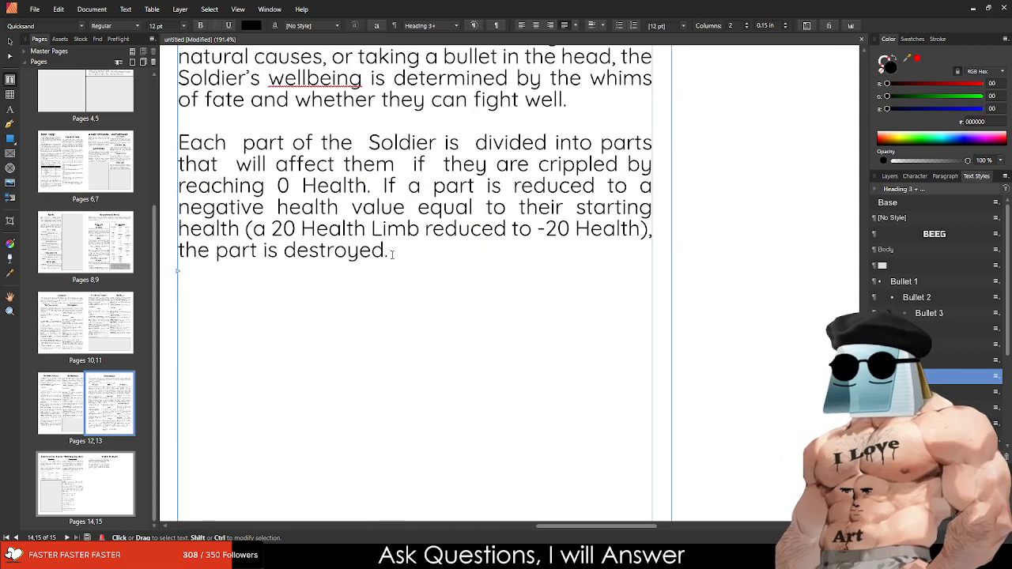
{"action": "key", "text": "BackSpace"}
{"action": "type", "text": ", mangled"}
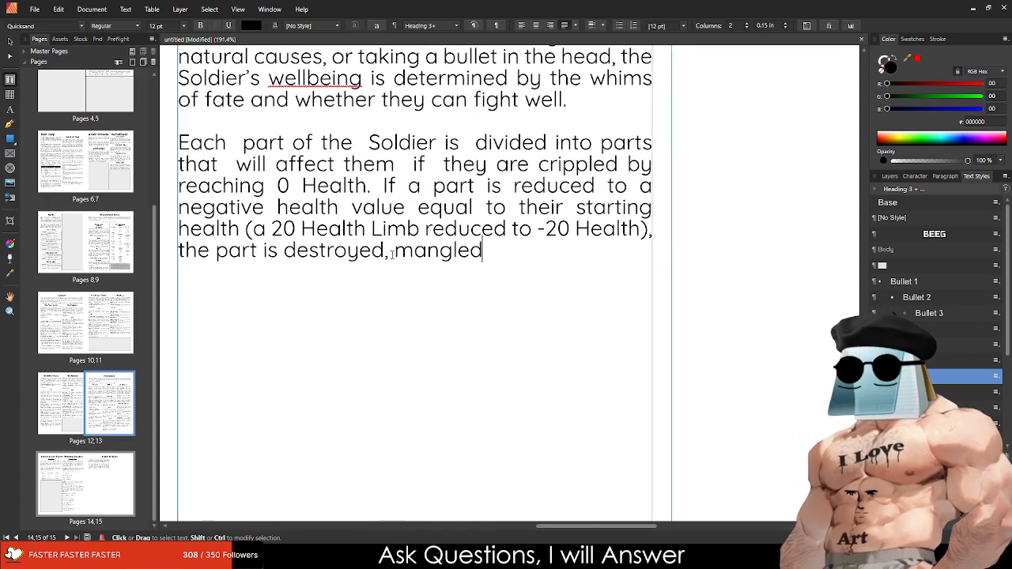
{"action": "type", "text": ", or te"}
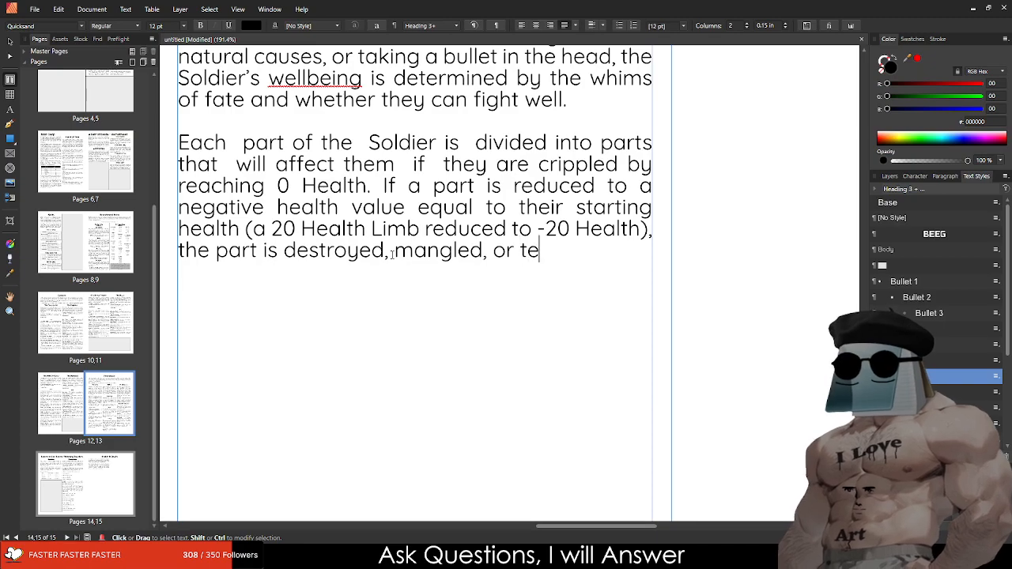
{"action": "key", "text": "BackSpace"}
{"action": "type", "text": "ore off in "}
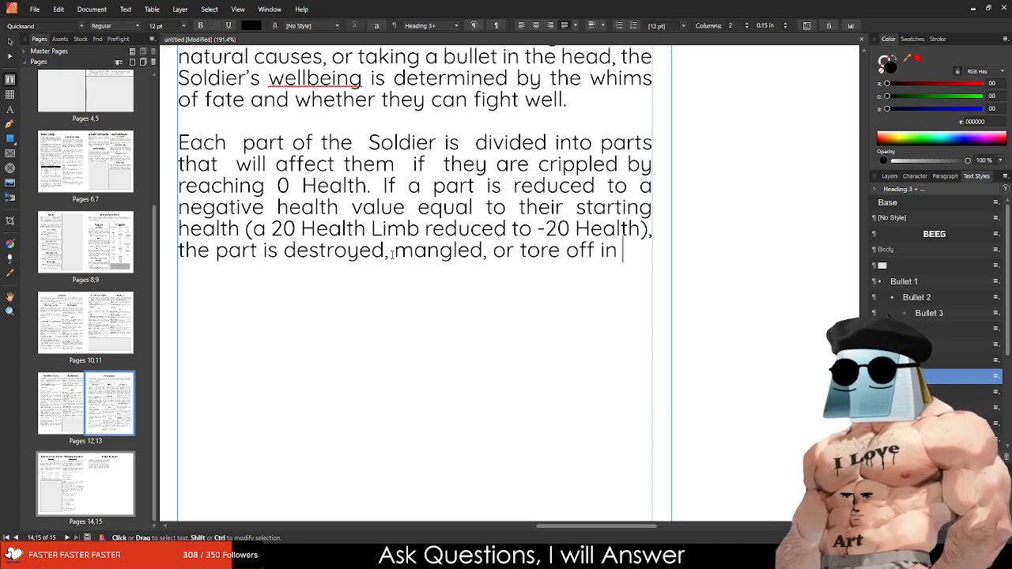
{"action": "type", "text": "a h"}
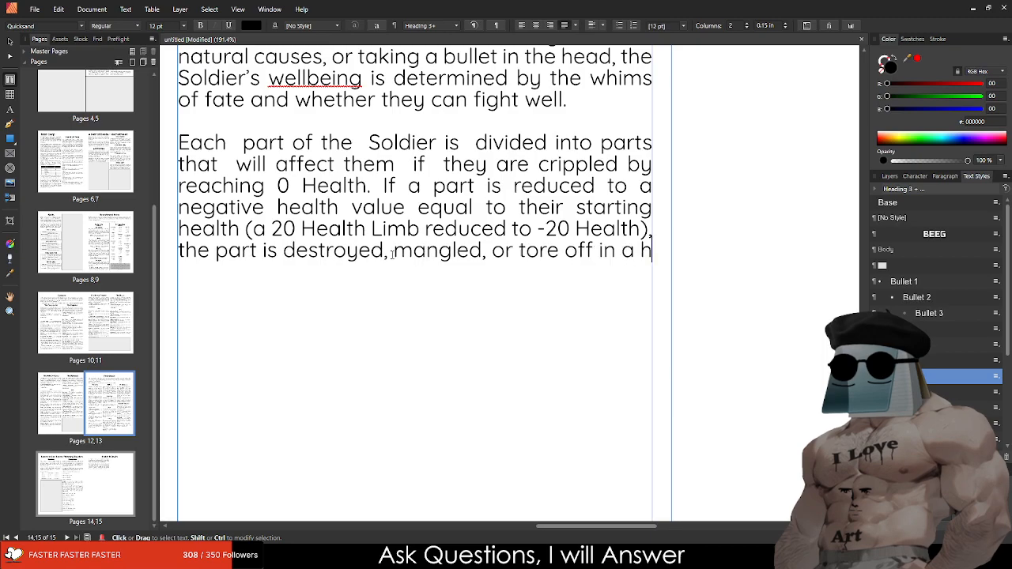
{"action": "type", "text": "orrifying displa"}
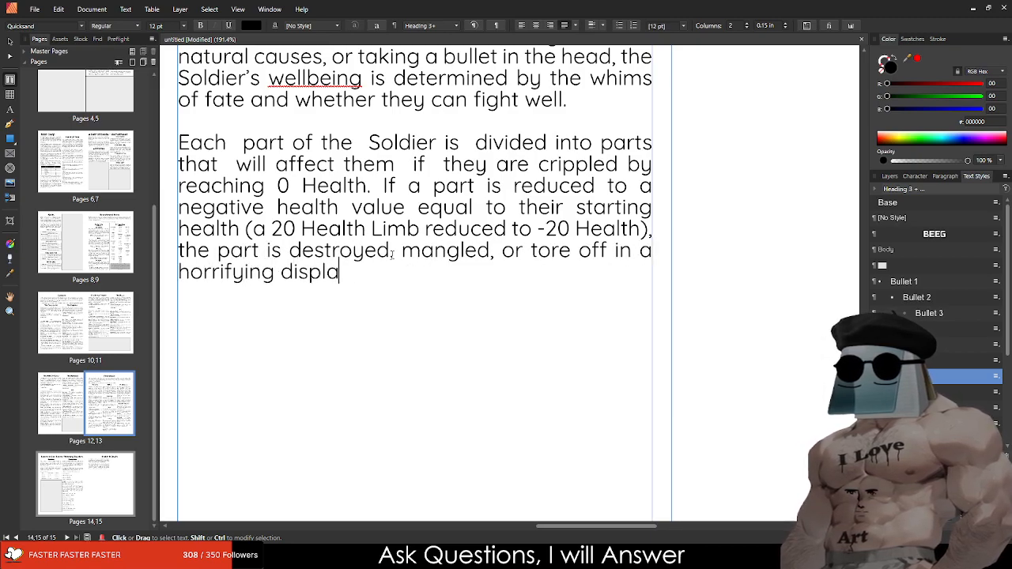
{"action": "type", "text": "y of huam"}
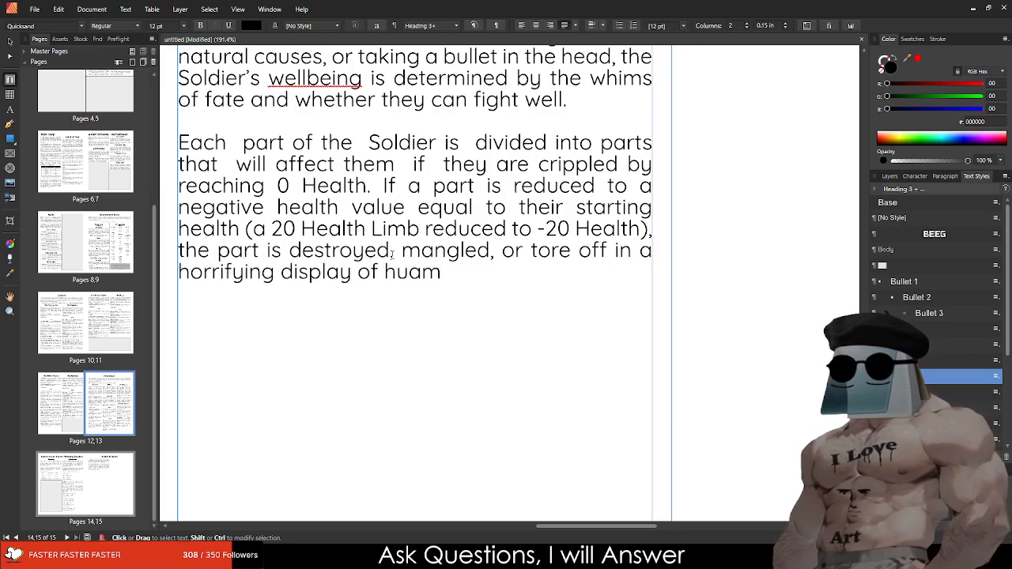
{"action": "key", "text": "BackSpace"}
{"action": "key", "text": "BackSpace"}
{"action": "type", "text": "man"}
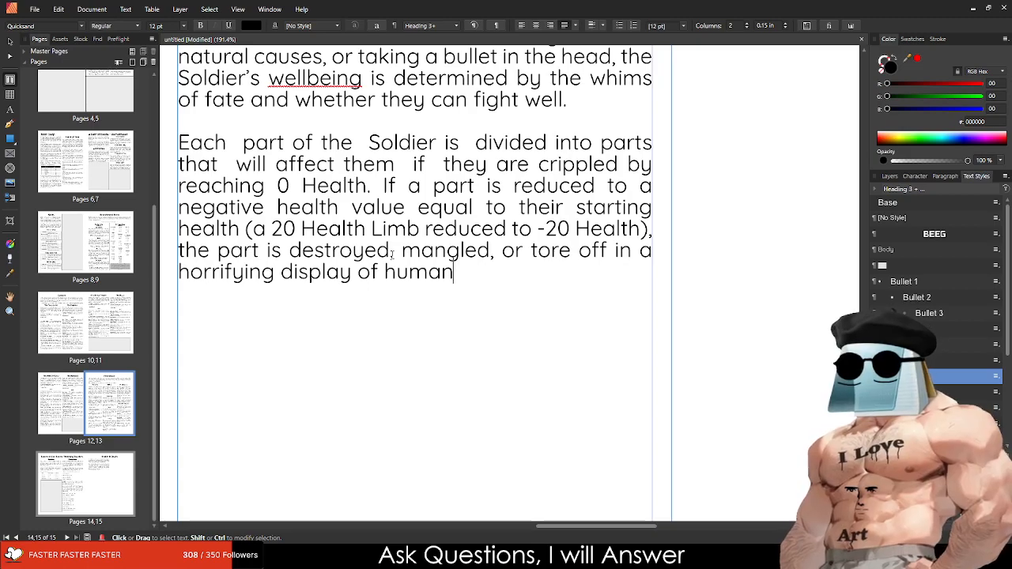
{"action": "key", "text": "BackSpace"}
{"action": "key", "text": "BackSpace"}
{"action": "key", "text": "BackSpace"}
{"action": "key", "text": "BackSpace"}
{"action": "key", "text": "BackSpace"}
{"action": "key", "text": "BackSpace"}
{"action": "key", "text": "BackSpace"}
{"action": "key", "text": "BackSpace"}
{"action": "key", "text": "BackSpace"}
{"action": "key", "text": "BackSpace"}
{"action": "key", "text": "BackSpace"}
{"action": "key", "text": "BackSpace"}
Step: End the second paragraph's last sentence with "display for everyone nearby." and correct the spelling of "display"
{"action": "type", "text": "play"}
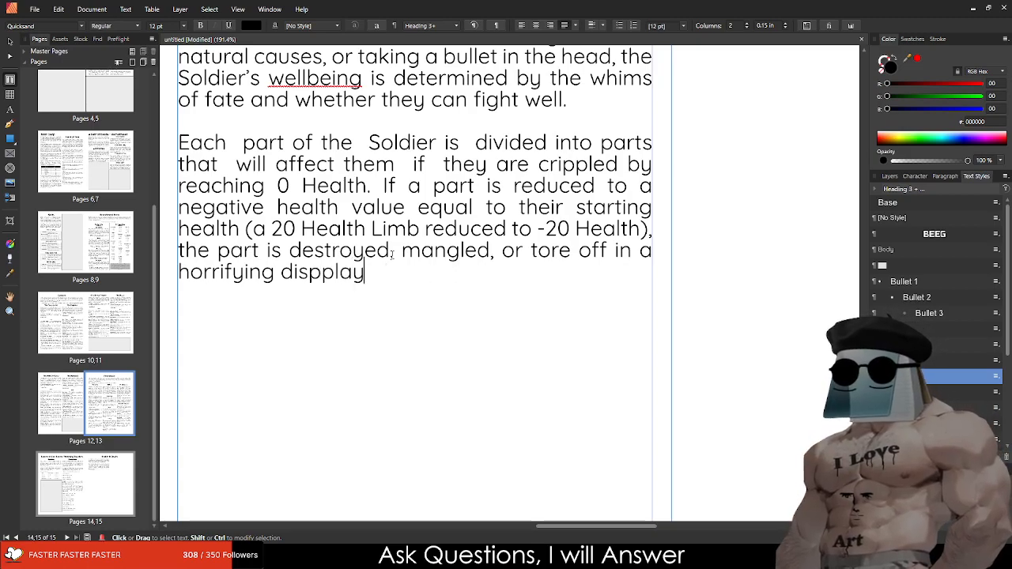
{"action": "type", "text": " for everyt"}
{"action": "key", "text": "BackSpace"}
{"action": "type", "text": "on"}
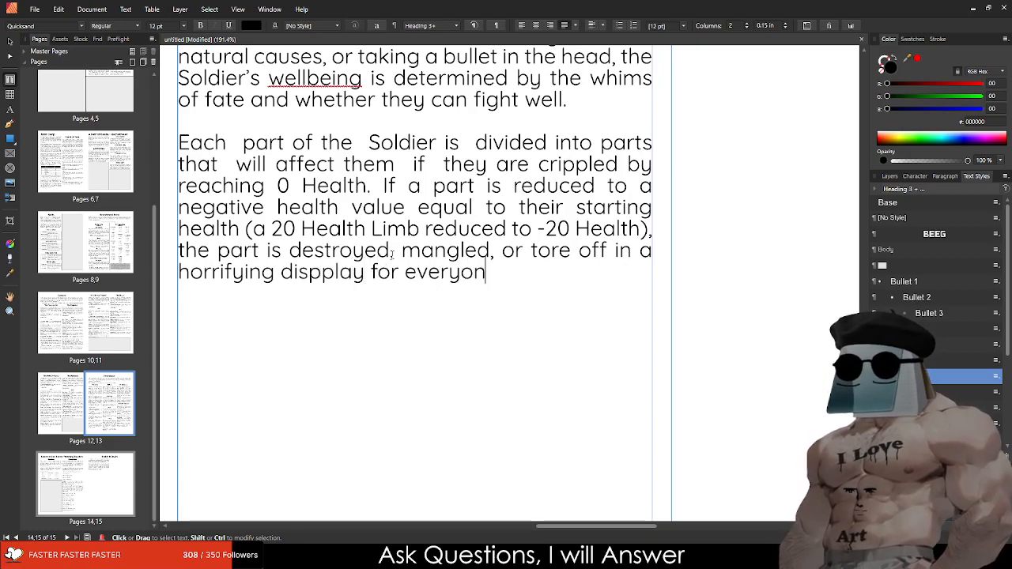
{"action": "type", "text": "e nearly"}
{"action": "key", "text": "BackSpace"}
{"action": "key", "text": "BackSpace"}
{"action": "type", "text": "by"}
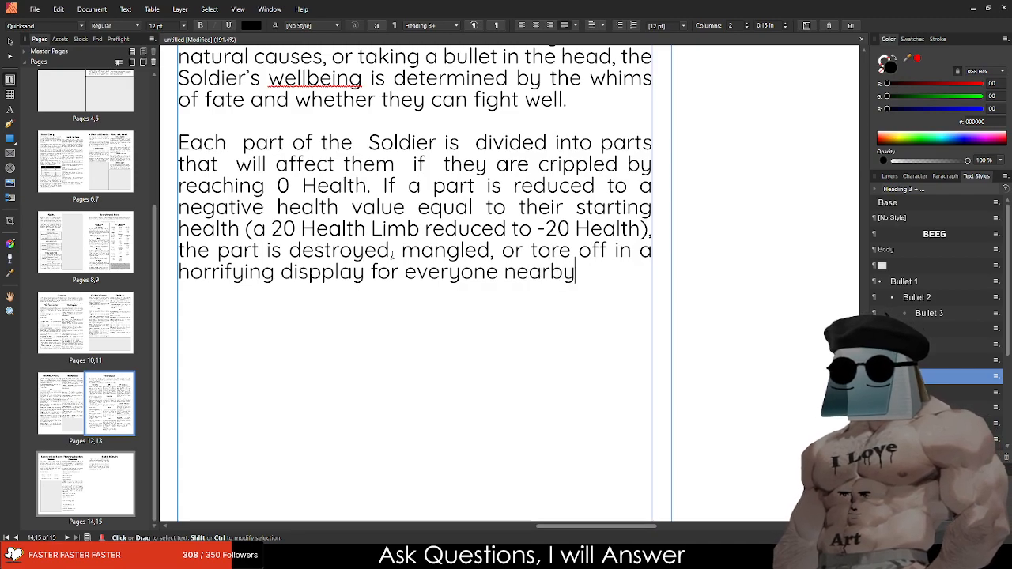
{"action": "type", "text": "."}
{"action": "left_click_drag", "start_coordinate": [321, 272], "coordinate": [310, 273]}
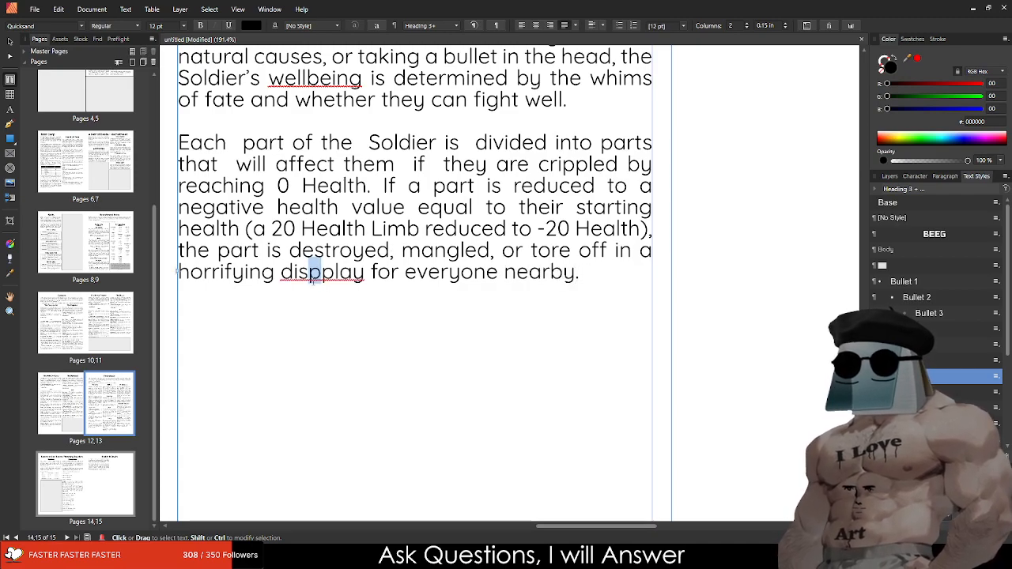
{"action": "key", "text": "BackSpace"}
Step: Paste the body-part health list, beginning with "Head", below the second paragraph of the Health & Death text
{"action": "scroll", "coordinate": [313, 277], "scroll_direction": "down", "scroll_amount": 5}
{"action": "scroll", "coordinate": [312, 277], "scroll_direction": "up", "scroll_amount": 1}
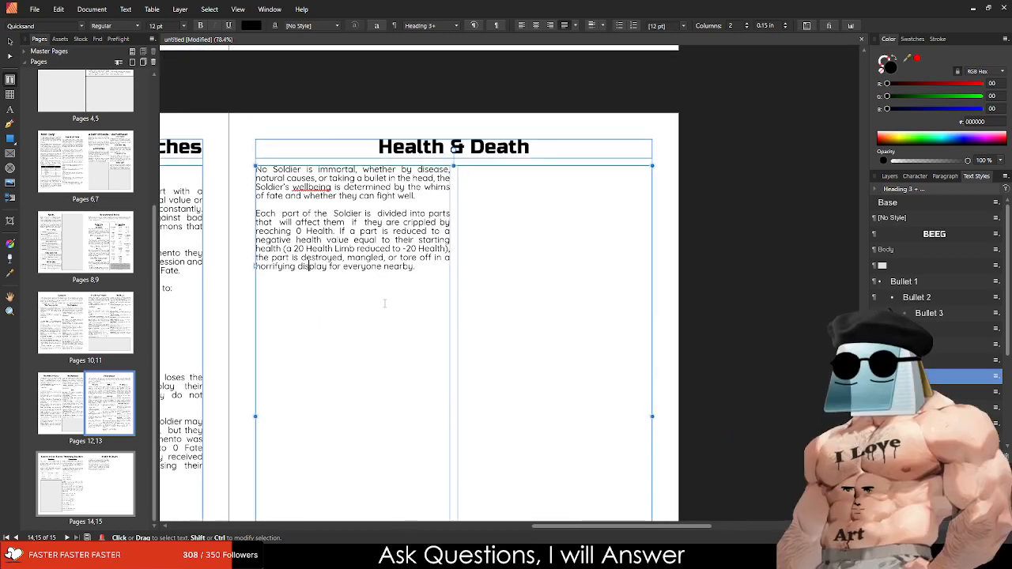
{"action": "left_click", "coordinate": [452, 286]}
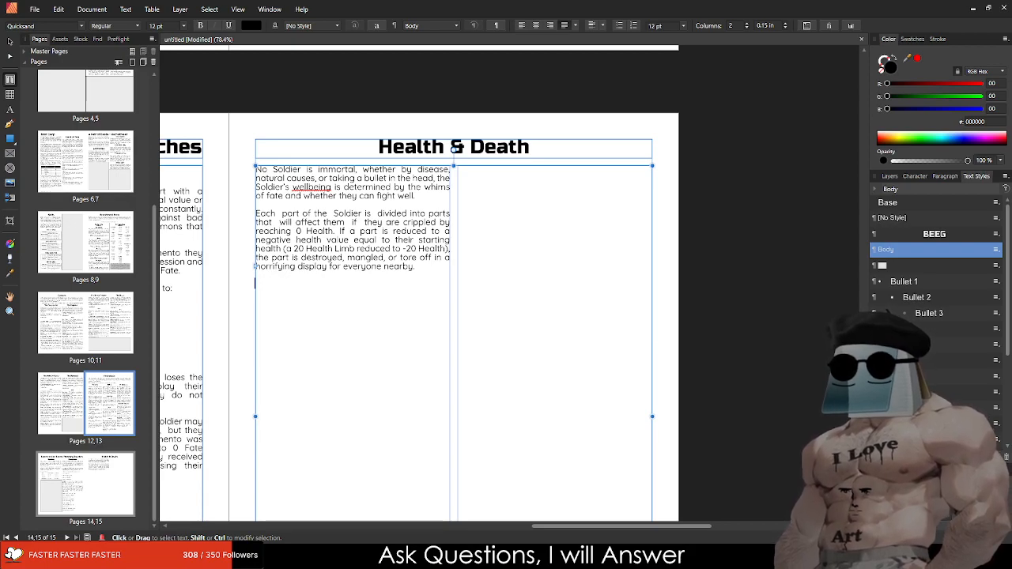
{"action": "key", "text": "ctrl+v"}
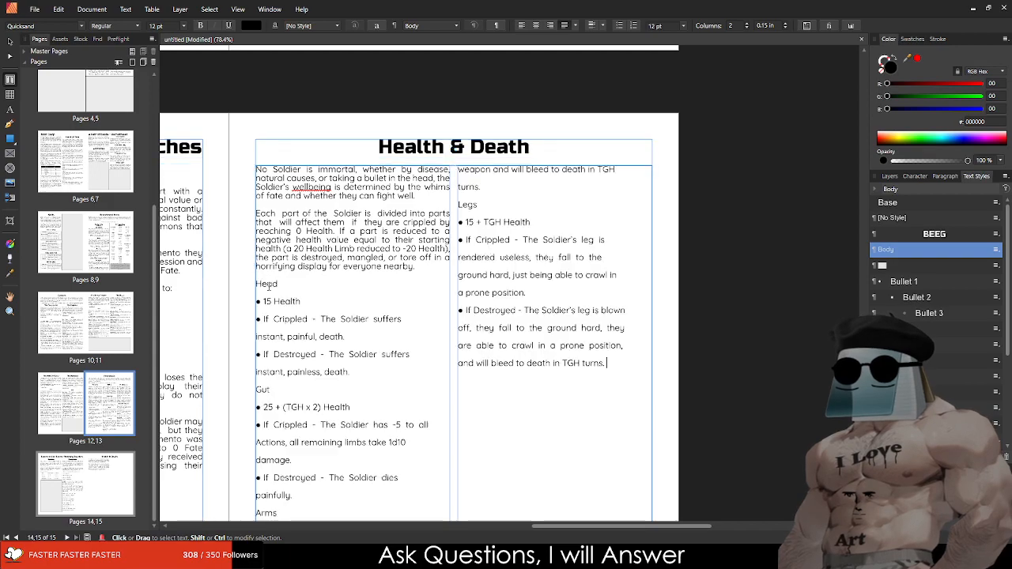
Step: Make the "Head" line at the start of the pasted list bold
{"action": "scroll", "coordinate": [261, 305], "scroll_direction": "up", "scroll_amount": 3}
{"action": "scroll", "coordinate": [261, 305], "scroll_direction": "up", "scroll_amount": 2}
{"action": "double_click", "coordinate": [324, 257]}
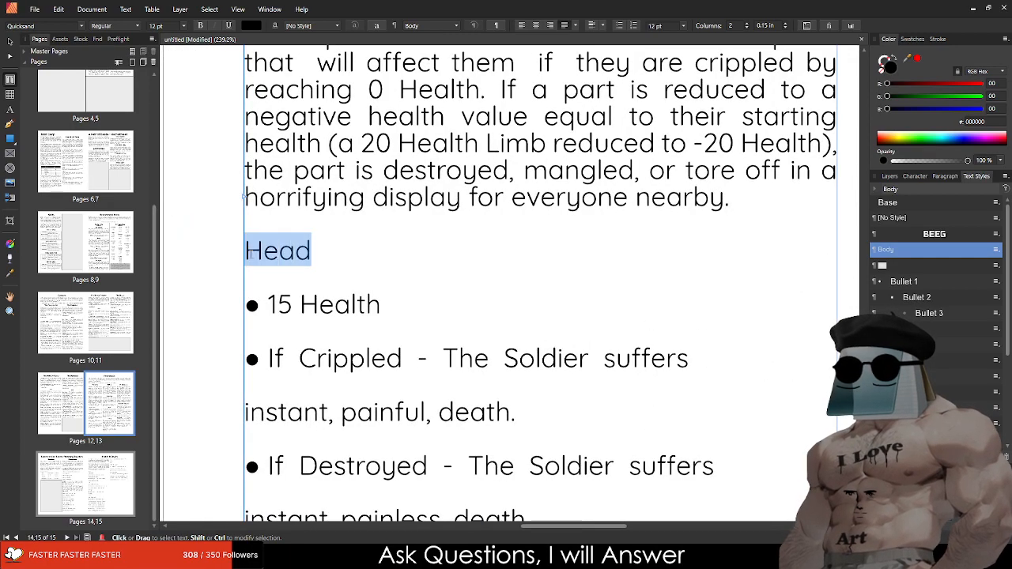
{"action": "key", "text": "ctrl+b"}
Step: Delete the "15 Health" bullet line under Head and append "(15 / 15)" to the Head heading
{"action": "scroll", "coordinate": [354, 275], "scroll_direction": "down", "scroll_amount": 1}
{"action": "scroll", "coordinate": [352, 276], "scroll_direction": "down", "scroll_amount": 1}
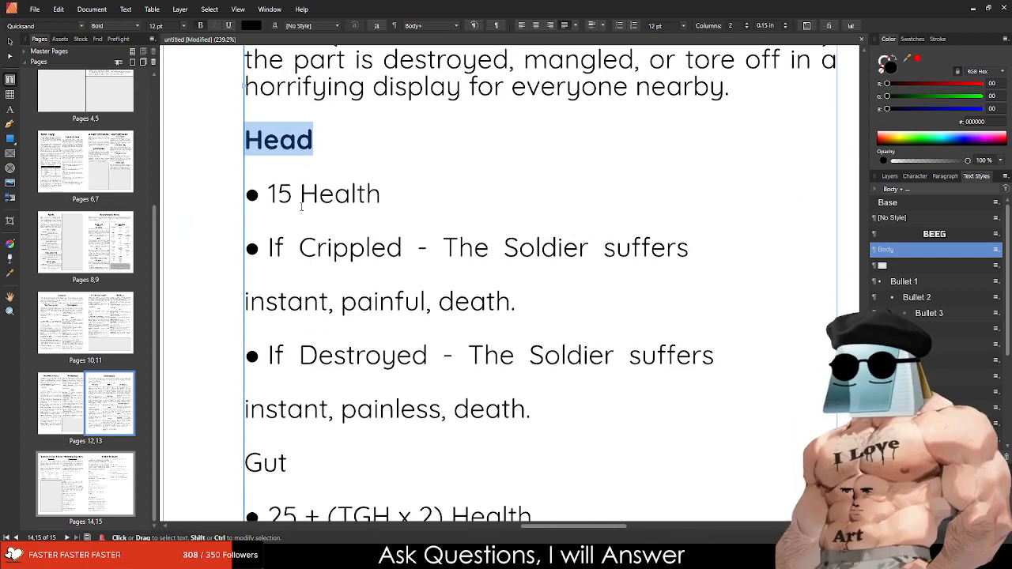
{"action": "left_click_drag", "start_coordinate": [382, 194], "coordinate": [246, 194]}
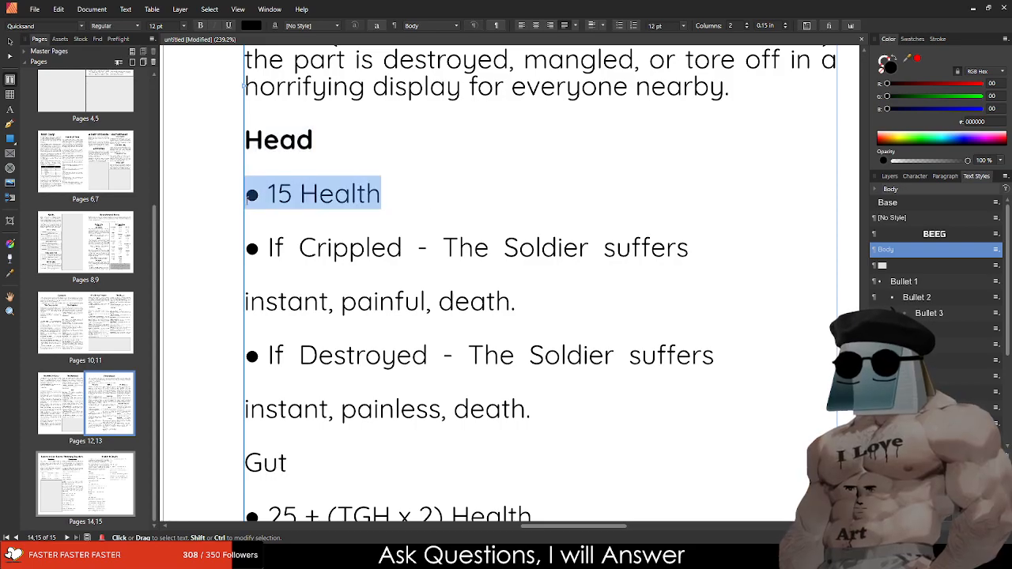
{"action": "key", "text": "BackSpace"}
{"action": "type", "text": ")"}
{"action": "key", "text": "BackSpace"}
{"action": "type", "text": "(1"}
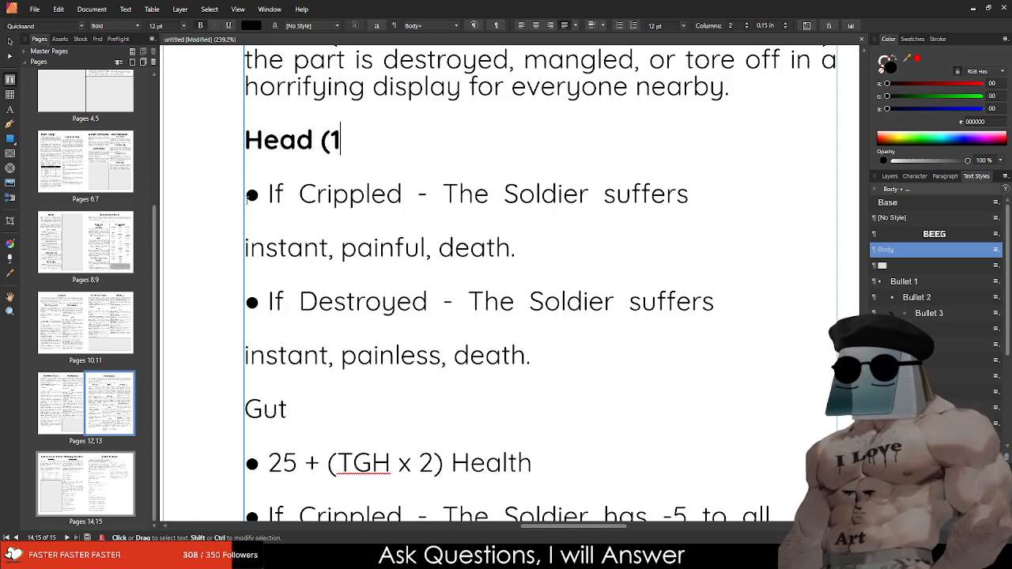
{"action": "type", "text": "5 / 15"}
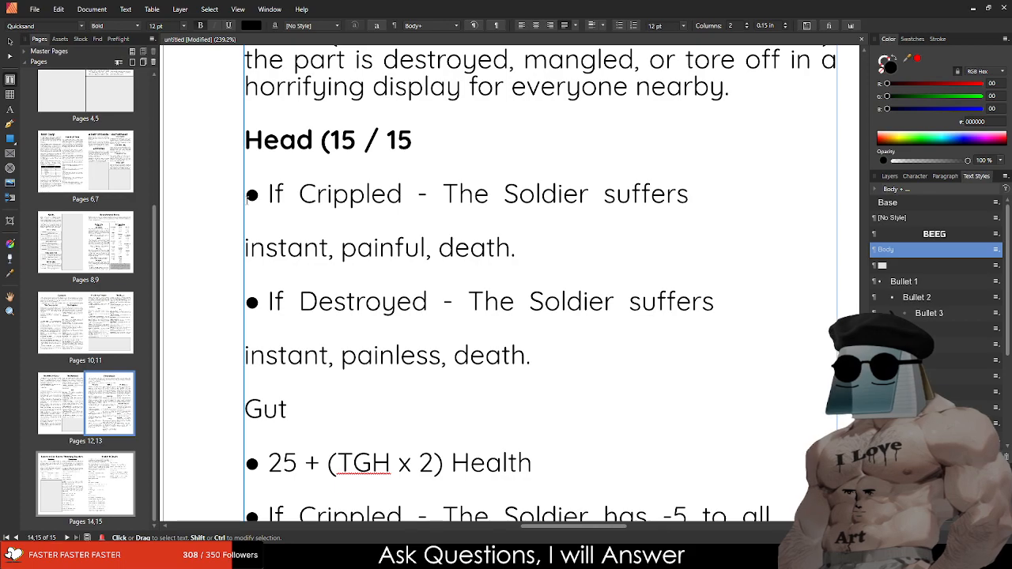
{"action": "type", "text": ")"}
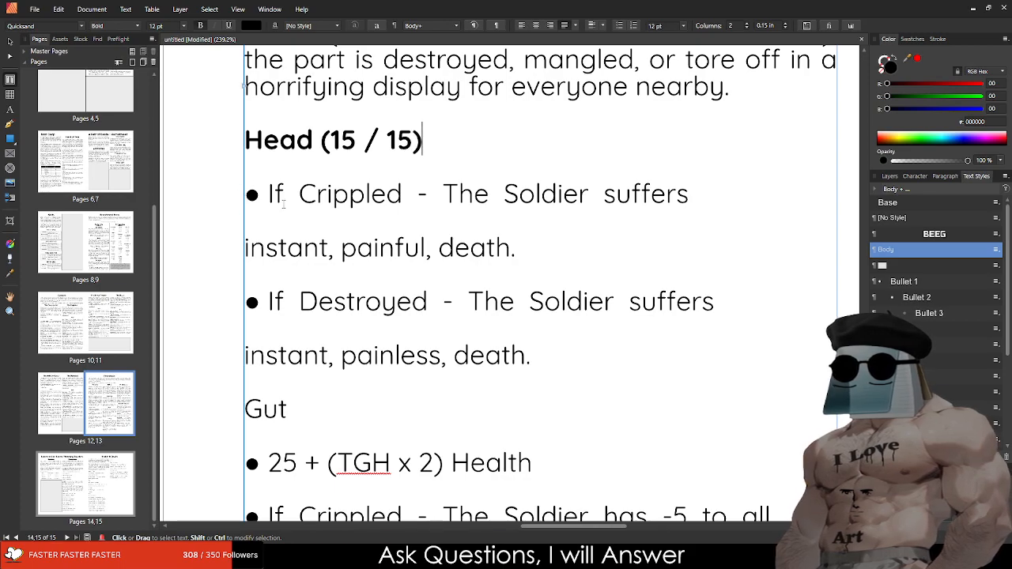
Step: Remove the stray line breaks after "suffers" in Head's Crippled and Destroyed entries
{"action": "left_click_drag", "start_coordinate": [692, 197], "coordinate": [706, 197]}
{"action": "key", "text": "Delete"}
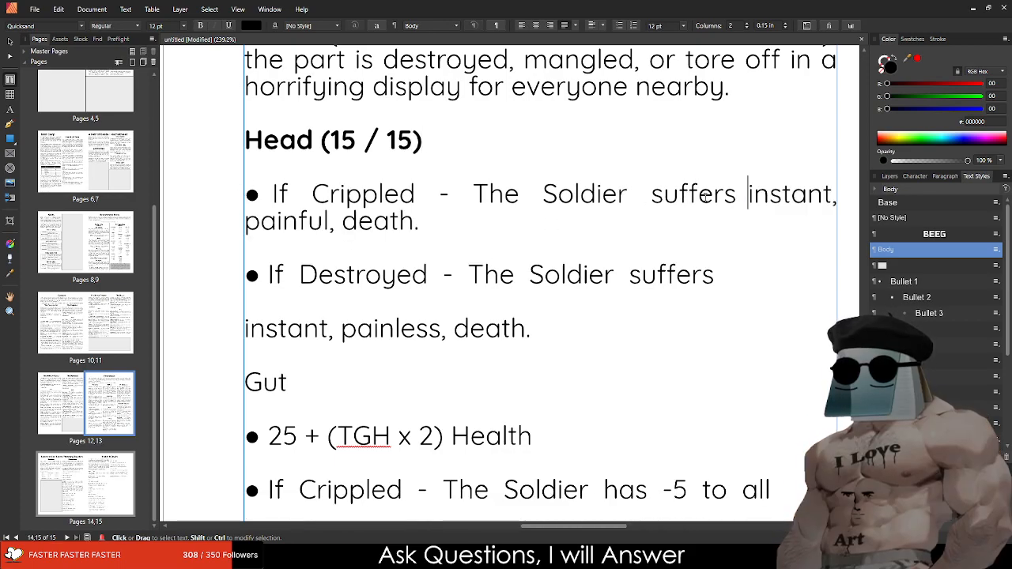
{"action": "key", "text": "Down"}
{"action": "key", "text": "Down"}
{"action": "key", "text": "Delete"}
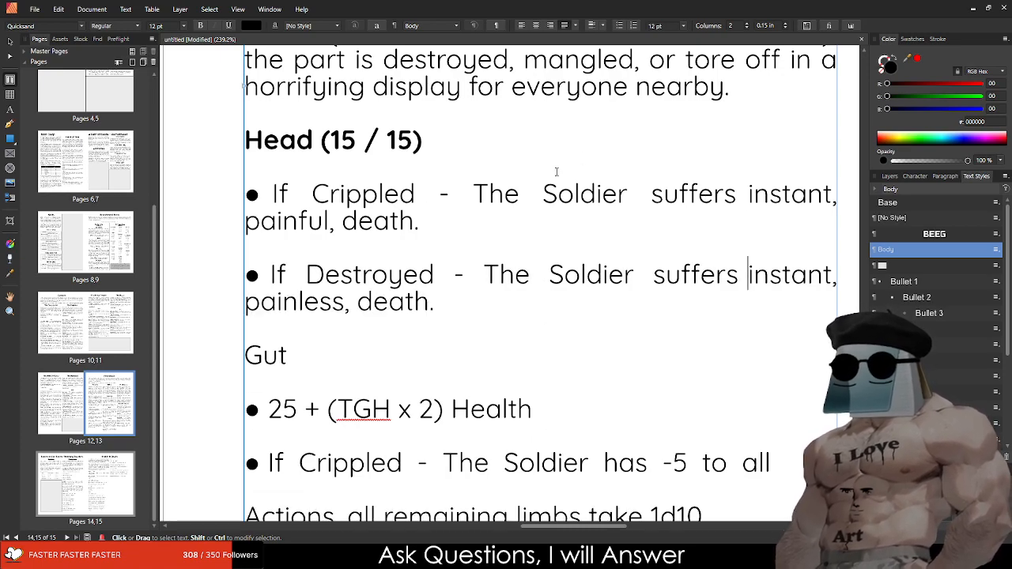
Step: Remove the bullet characters in front of Head's Crippled and Destroyed entries
{"action": "scroll", "coordinate": [554, 207], "scroll_direction": "down", "scroll_amount": 3}
{"action": "scroll", "coordinate": [475, 213], "scroll_direction": "right", "scroll_amount": 2}
{"action": "scroll", "coordinate": [402, 217], "scroll_direction": "down", "scroll_amount": 2}
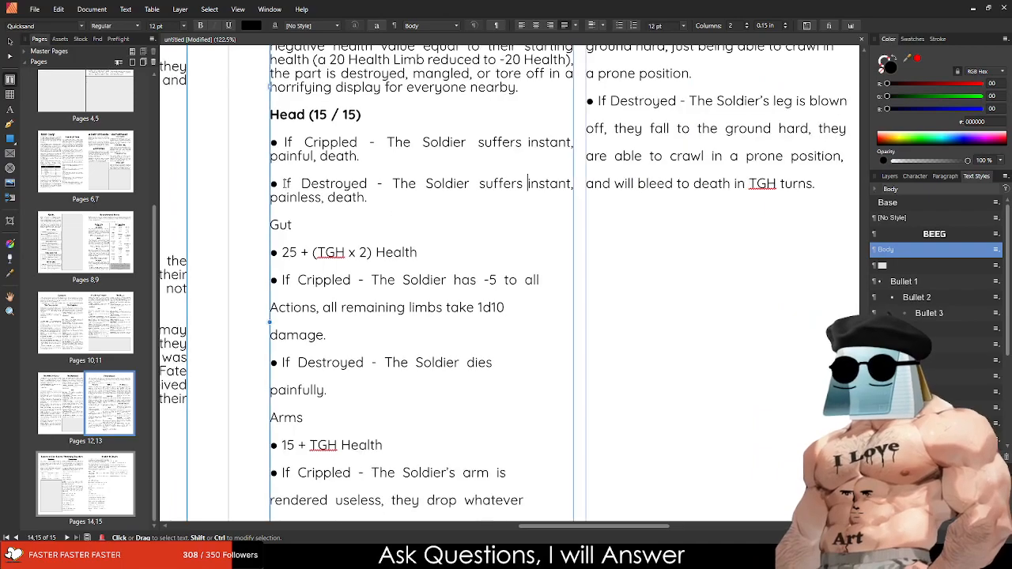
{"action": "left_click", "coordinate": [281, 132]}
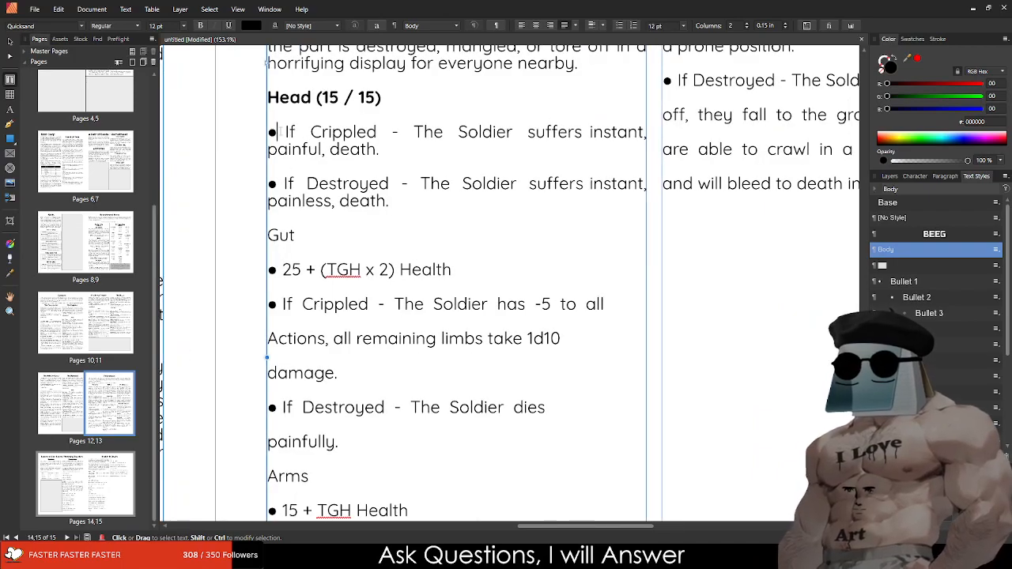
{"action": "left_click_drag", "start_coordinate": [281, 132], "coordinate": [269, 133]}
{"action": "key", "text": "BackSpace"}
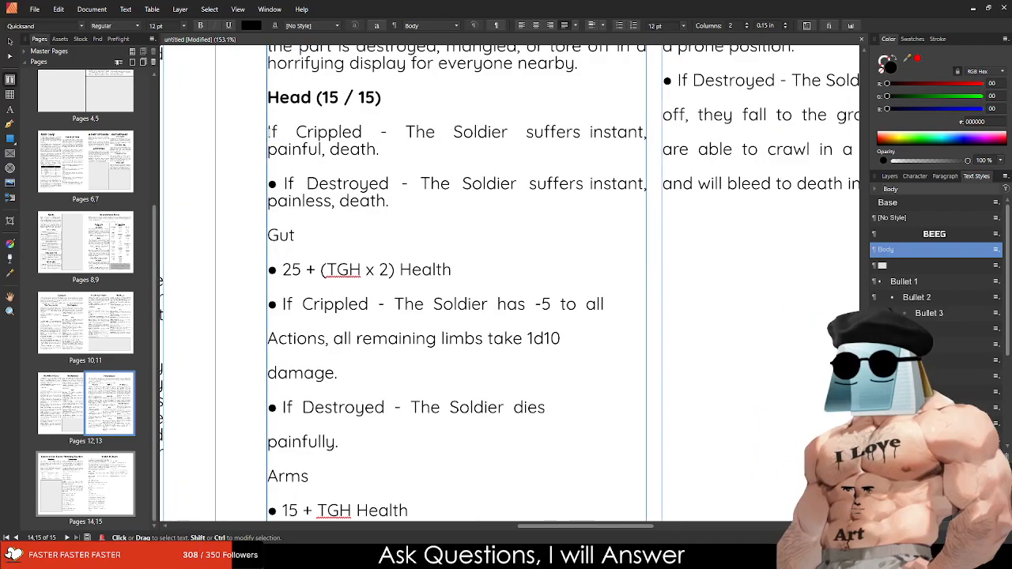
{"action": "key", "text": "Right"}
{"action": "key", "text": "BackSpace"}
{"action": "key", "text": "BackSpace"}
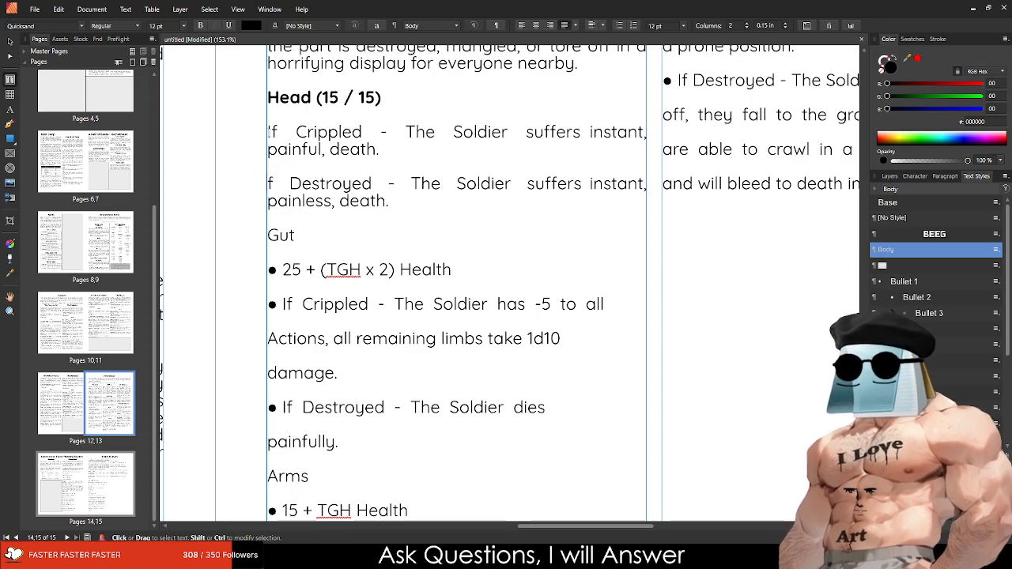
Step: Move "25 + (TGH x 2) Health" from its own line into parentheses after the Gut heading
{"action": "left_click_drag", "start_coordinate": [453, 270], "coordinate": [287, 270]}
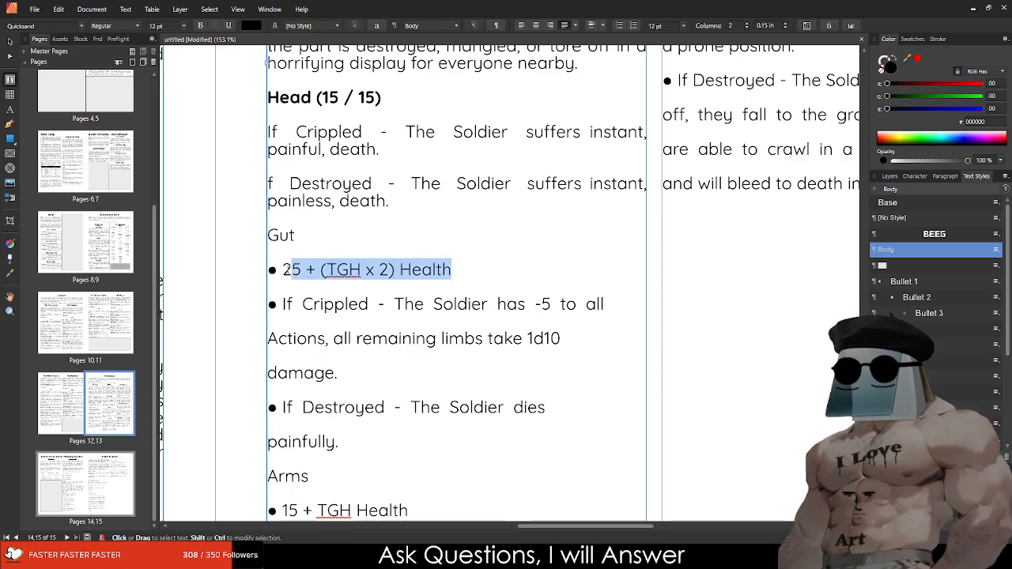
{"action": "left_click", "coordinate": [281, 270]}
{"action": "key", "text": "shift+End"}
{"action": "key", "text": "ctrl+c"}
{"action": "key", "text": "Delete"}
{"action": "key", "text": "Delete"}
{"action": "left_click", "coordinate": [316, 235]}
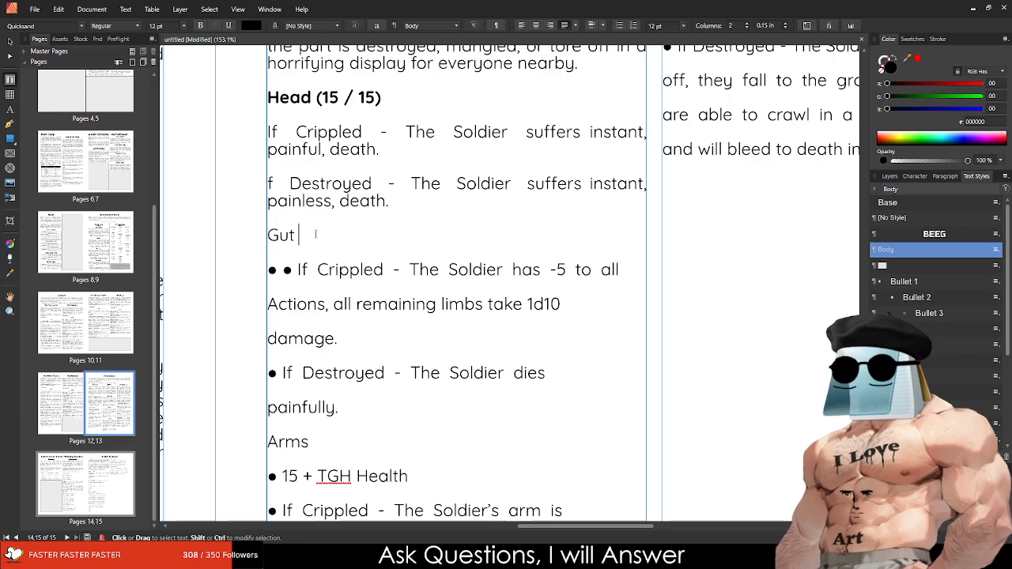
{"action": "type", "text": "("}
{"action": "key", "text": "ctrl+v"}
{"action": "key", "text": "BackSpace"}
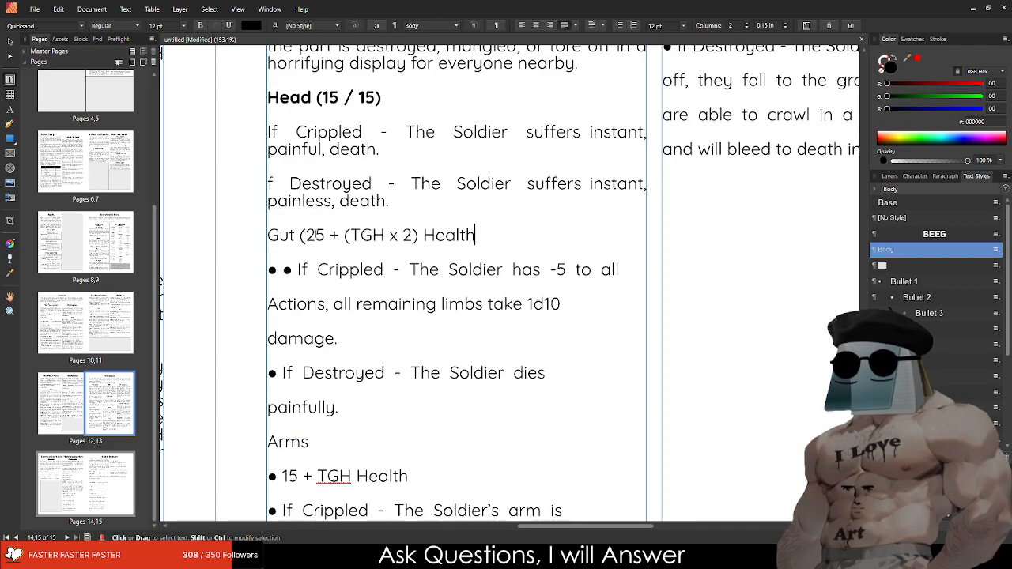
{"action": "type", "text": ")"}
Step: Shorten the Head heading's value to "(15)" and make the whole Gut heading line bold
{"action": "left_click_drag", "start_coordinate": [382, 97], "coordinate": [332, 96]}
{"action": "type", "text": "5)"}
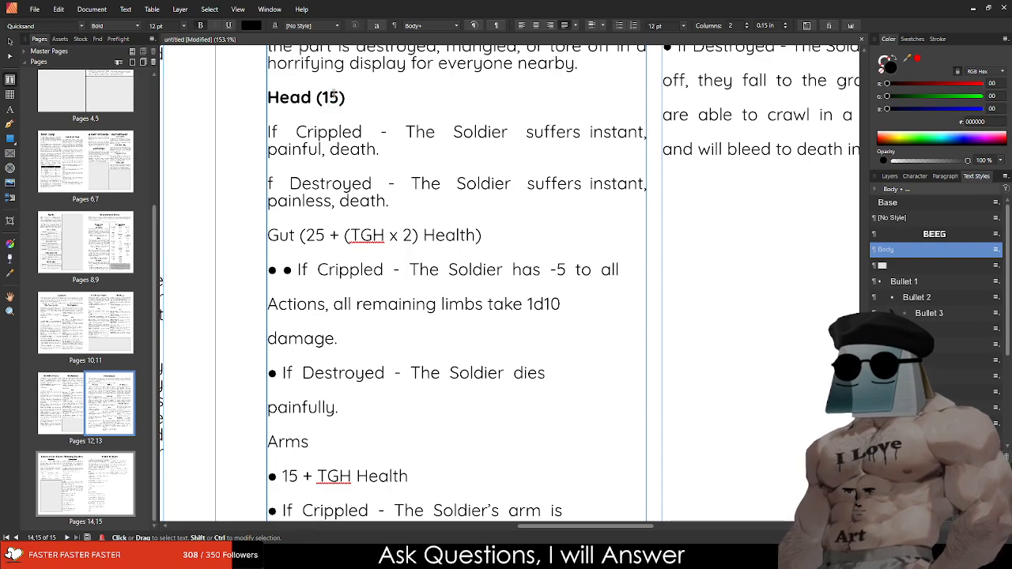
{"action": "left_click_drag", "start_coordinate": [482, 235], "coordinate": [299, 235]}
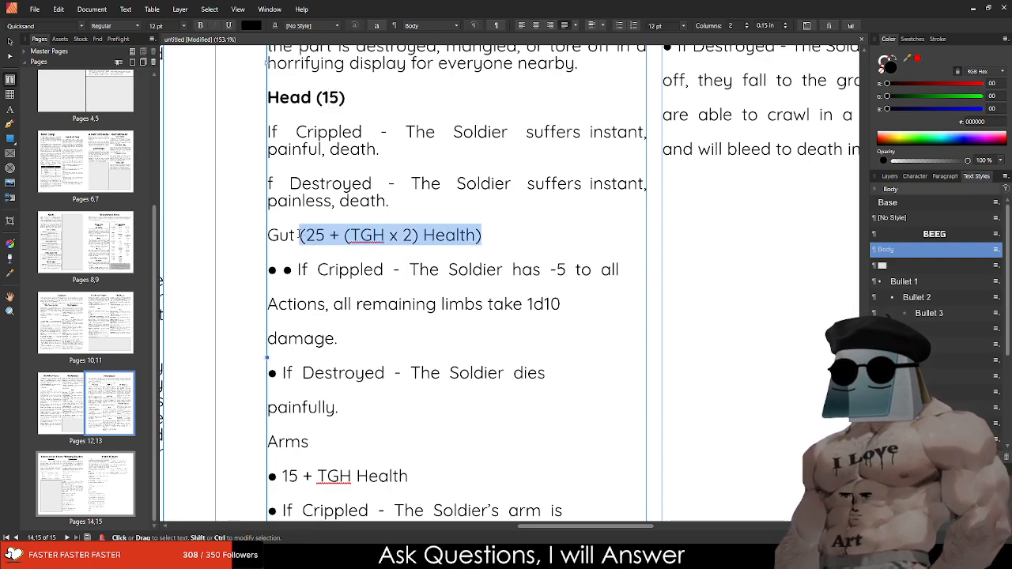
{"action": "left_click", "coordinate": [301, 235]}
{"action": "triple_click", "coordinate": [301, 235]}
{"action": "key", "text": "ctrl+b"}
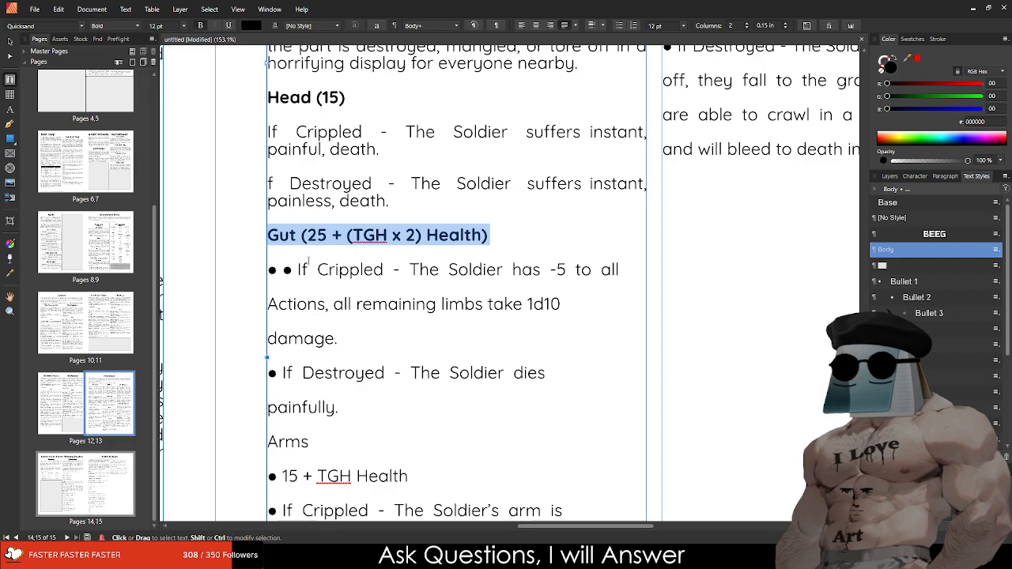
Step: Remove the two bullet characters from Gut's Crippled entry and join its broken lines into one paragraph
{"action": "left_click", "coordinate": [301, 269]}
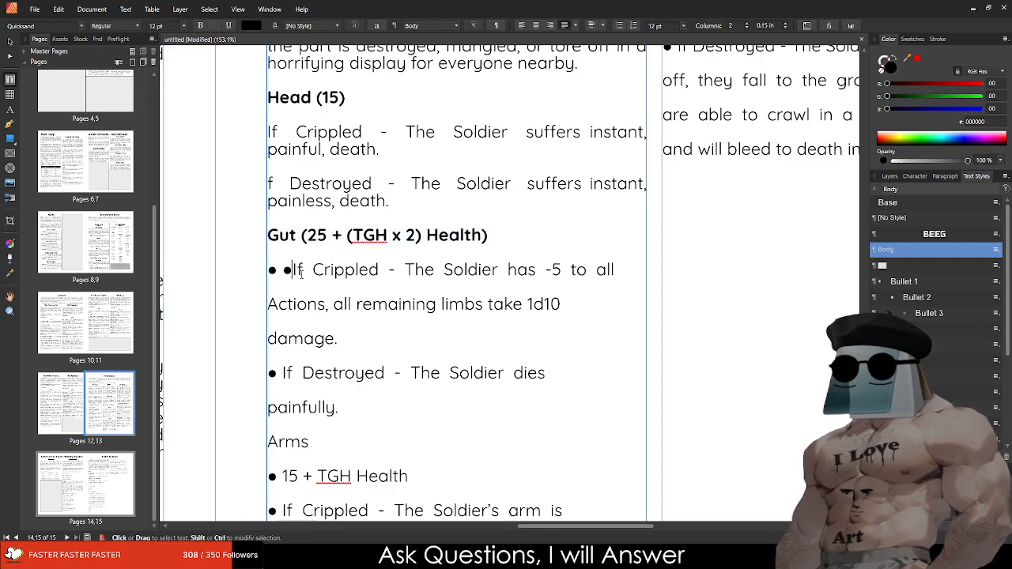
{"action": "key", "text": "BackSpace"}
{"action": "key", "text": "BackSpace"}
{"action": "key", "text": "End"}
{"action": "key", "text": "Delete"}
{"action": "key", "text": "Down"}
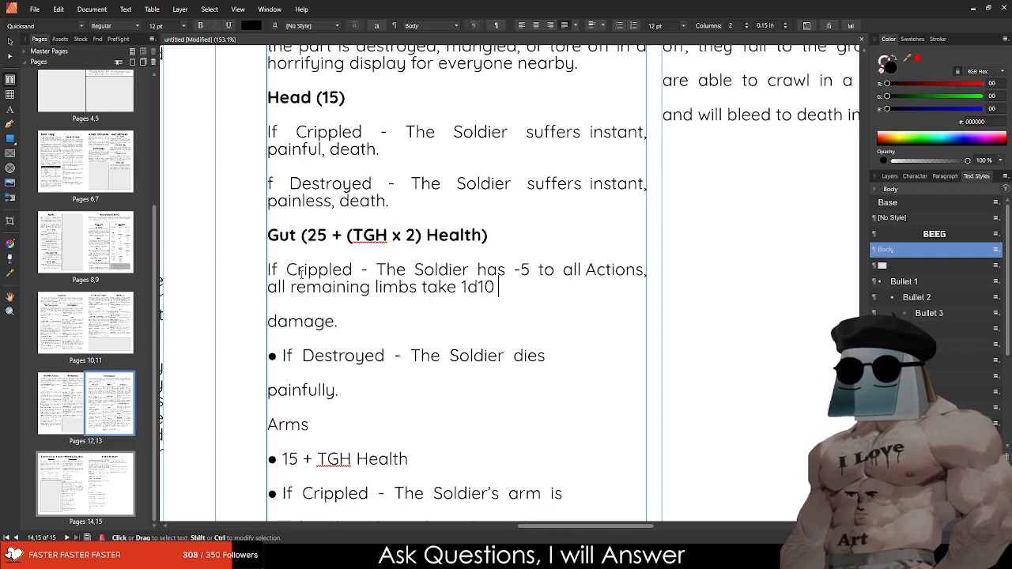
{"action": "key", "text": "Delete"}
Step: Join "painfully." onto the line ending in "dies" in Gut's Destroyed entry
{"action": "key", "text": "Down"}
{"action": "key", "text": "Down"}
{"action": "key", "text": "Left"}
{"action": "key", "text": "Left"}
{"action": "key", "text": "Left"}
{"action": "key", "text": "Left"}
{"action": "key", "text": "Left"}
{"action": "key", "text": "Left"}
{"action": "key", "text": "Left"}
{"action": "key", "text": "Left"}
{"action": "key", "text": "Left"}
{"action": "key", "text": "Left"}
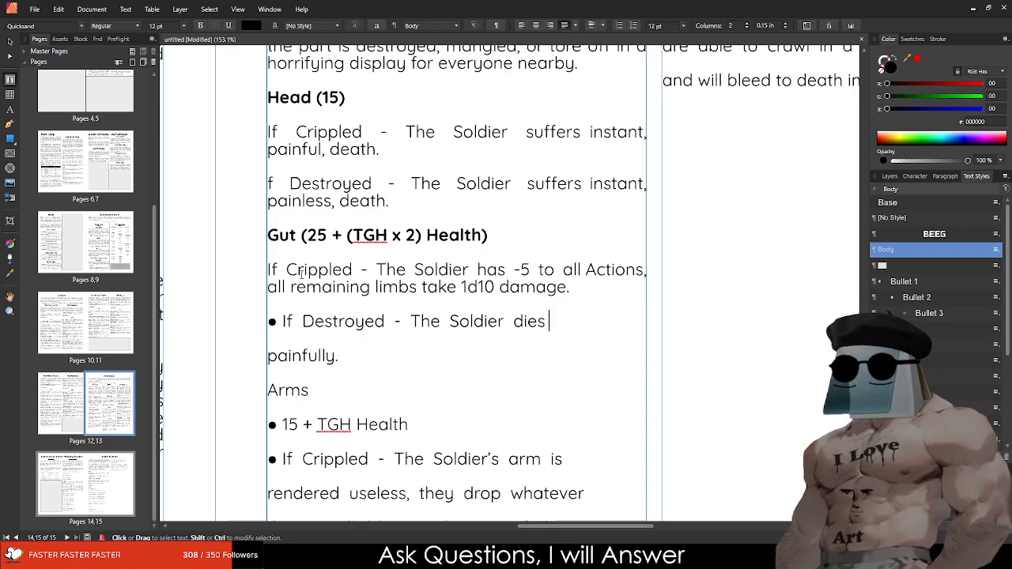
{"action": "key", "text": "Right"}
{"action": "key", "text": "BackSpace"}
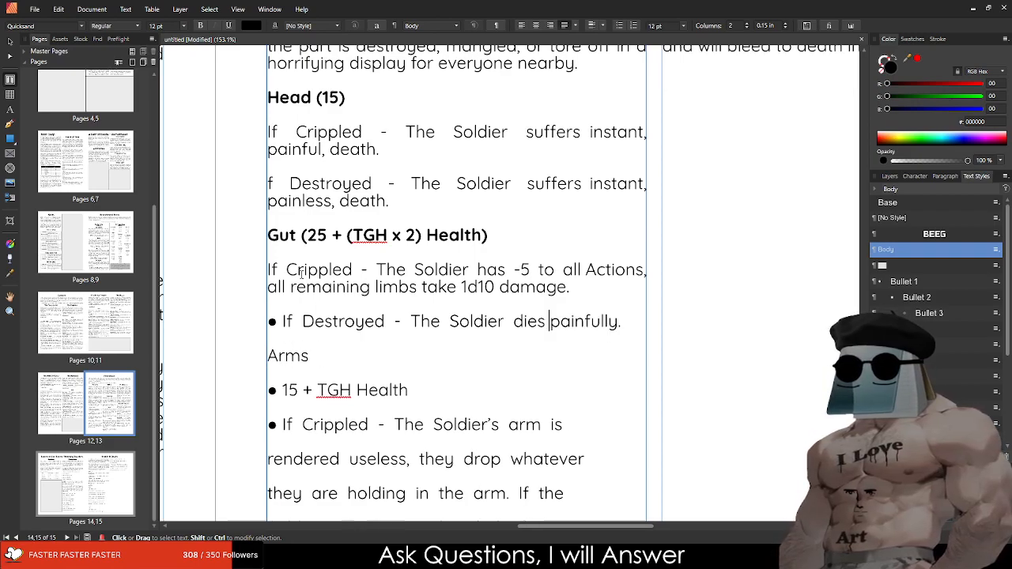
Step: Extend Gut's Destroyed entry after "painfully" with ", gasping for air as their organs shut down."
{"action": "key", "text": "Right"}
{"action": "key", "text": "Right"}
{"action": "key", "text": "Right"}
{"action": "key", "text": "Right"}
{"action": "key", "text": "Right"}
{"action": "key", "text": "Right"}
{"action": "key", "text": "Right"}
{"action": "key", "text": "Right"}
{"action": "key", "text": "Right"}
{"action": "key", "text": "Right"}
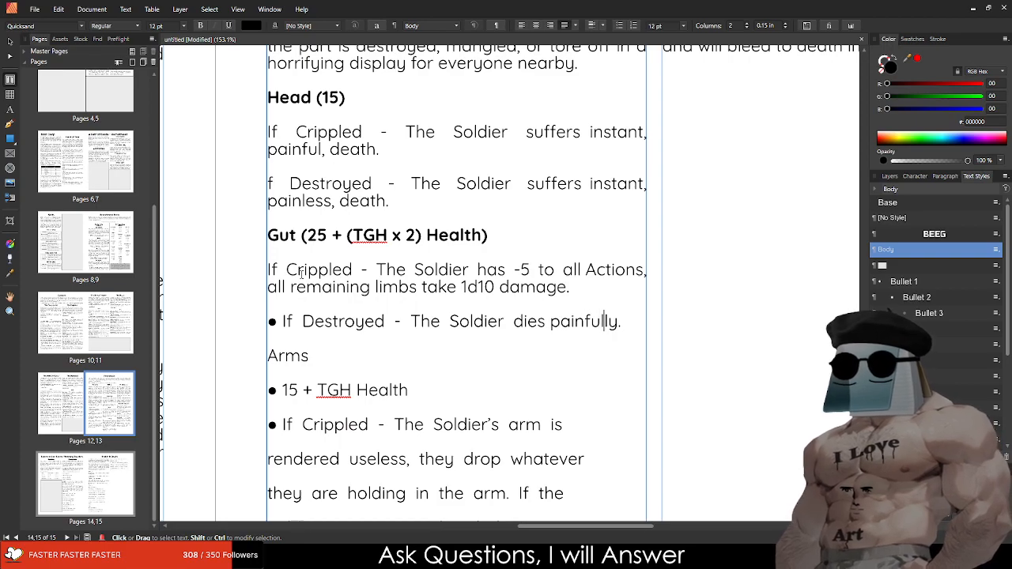
{"action": "key", "text": "Left"}
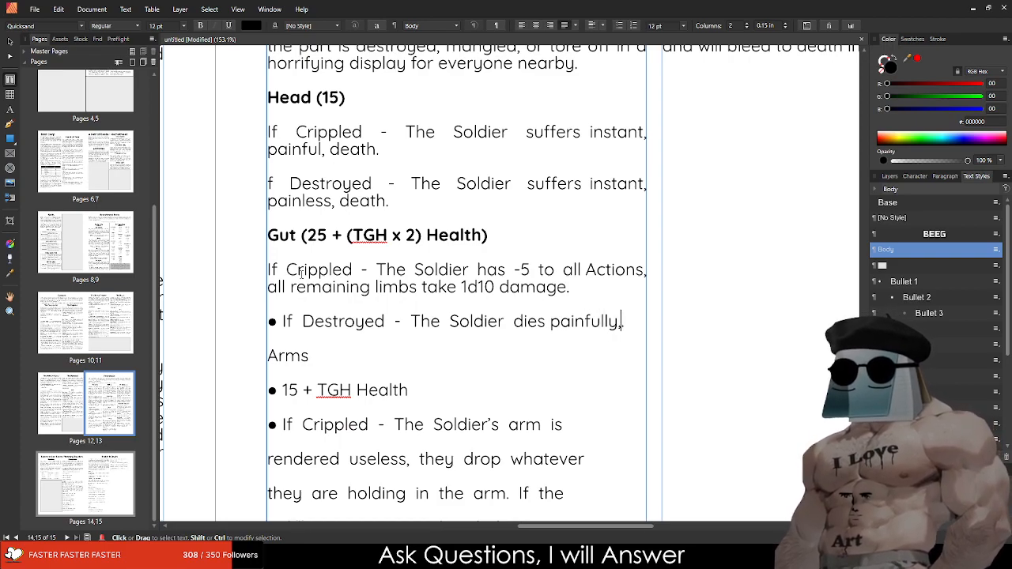
{"action": "type", "text": ", gasping for air as the"}
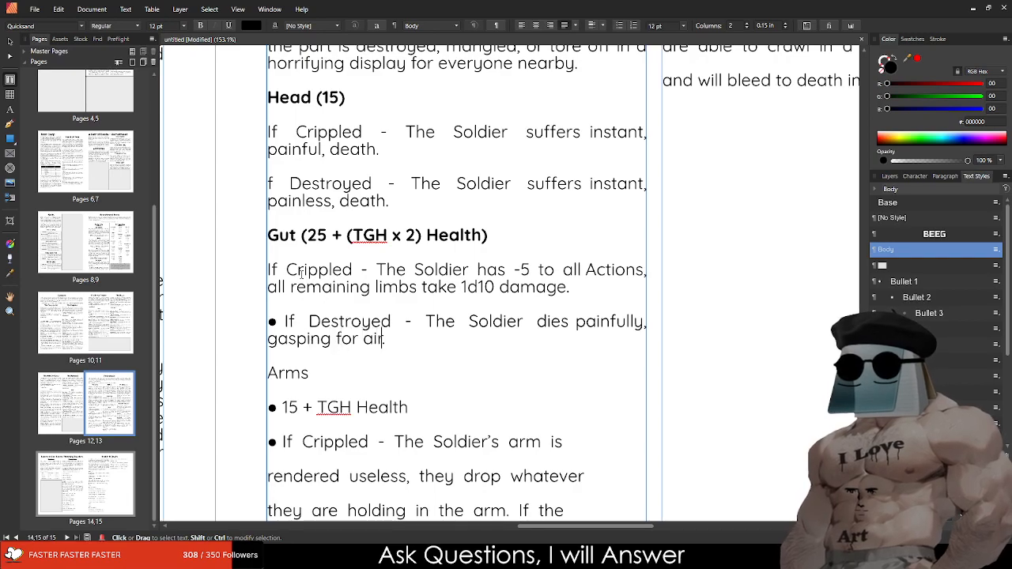
{"action": "type", "text": "lungs and"}
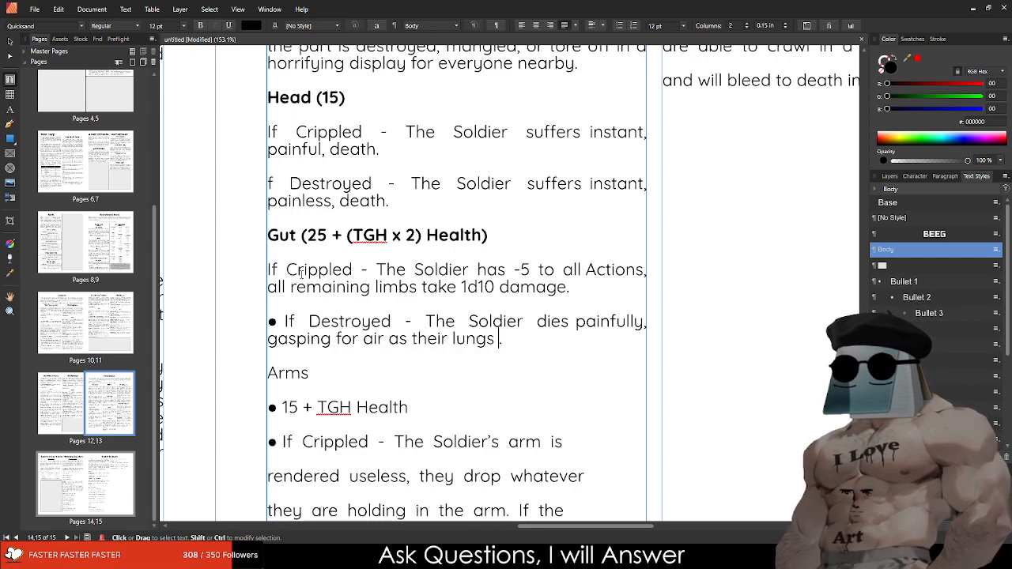
{"action": "key", "text": "BackSpace"}
{"action": "key", "text": "BackSpace"}
{"action": "key", "text": "BackSpace"}
{"action": "key", "text": "BackSpace"}
{"action": "key", "text": "BackSpace"}
{"action": "key", "text": "BackSpace"}
{"action": "key", "text": "BackSpace"}
{"action": "key", "text": "BackSpace"}
{"action": "key", "text": "BackSpace"}
{"action": "key", "text": "BackSpace"}
{"action": "type", "text": "or"}
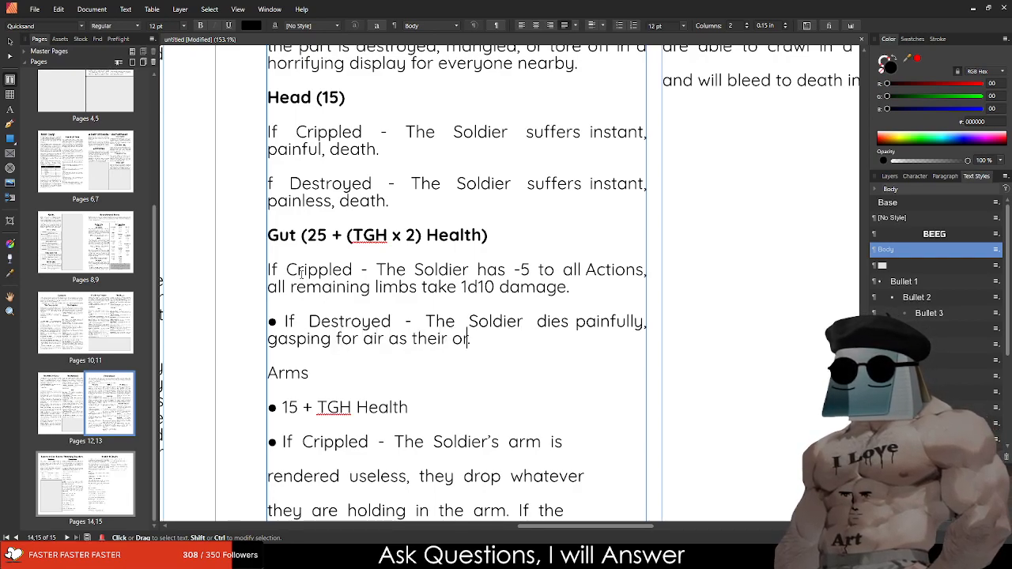
{"action": "type", "text": "gans shut down.."}
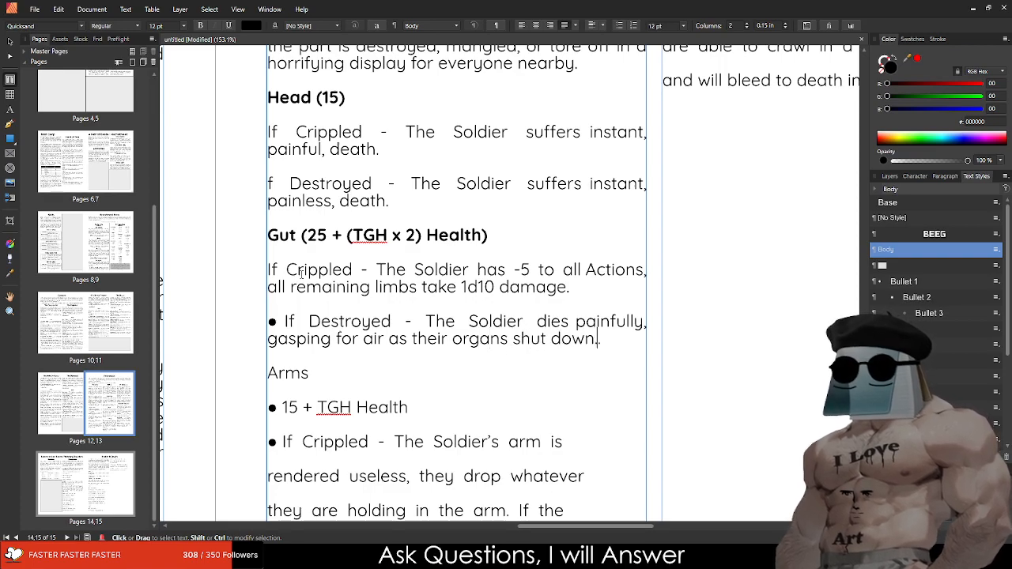
Step: Reword the end of Gut's Destroyed entry from "their organs shut down" to "they bleed to death."
{"action": "key", "text": "BackSpace"}
{"action": "key", "text": "BackSpace"}
{"action": "key", "text": "BackSpace"}
{"action": "key", "text": "BackSpace"}
{"action": "key", "text": "BackSpace"}
{"action": "key", "text": "BackSpace"}
{"action": "key", "text": "BackSpace"}
{"action": "key", "text": "BackSpace"}
{"action": "key", "text": "BackSpace"}
{"action": "key", "text": "BackSpace"}
{"action": "key", "text": "BackSpace"}
{"action": "key", "text": "BackSpace"}
{"action": "key", "text": "BackSpace"}
{"action": "key", "text": "BackSpace"}
{"action": "key", "text": "BackSpace"}
{"action": "key", "text": "BackSpace"}
{"action": "key", "text": "BackSpace"}
{"action": "key", "text": "BackSpace"}
{"action": "key", "text": "BackSpace"}
{"action": "key", "text": "BackSpace"}
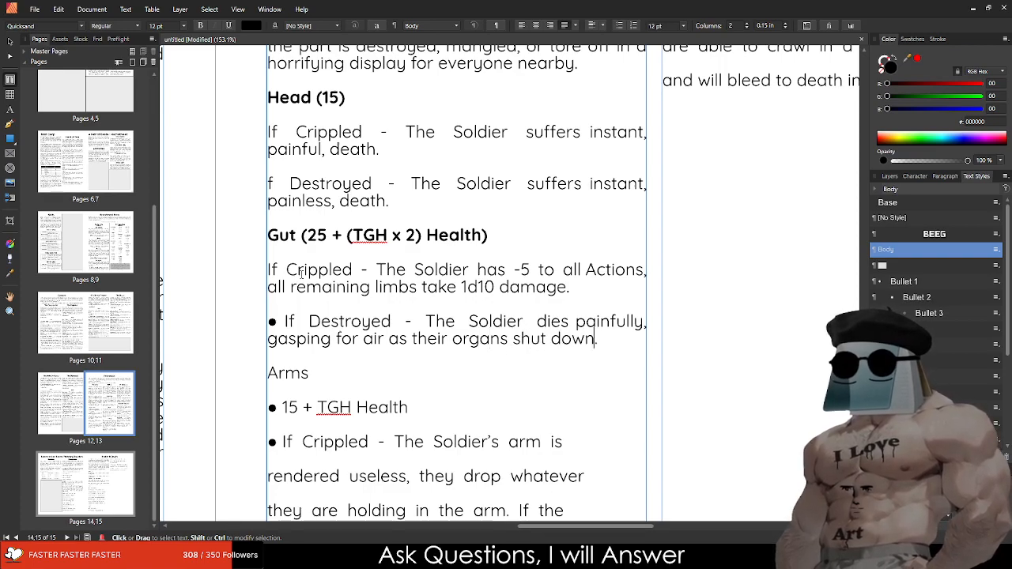
{"action": "type", "text": "y "}
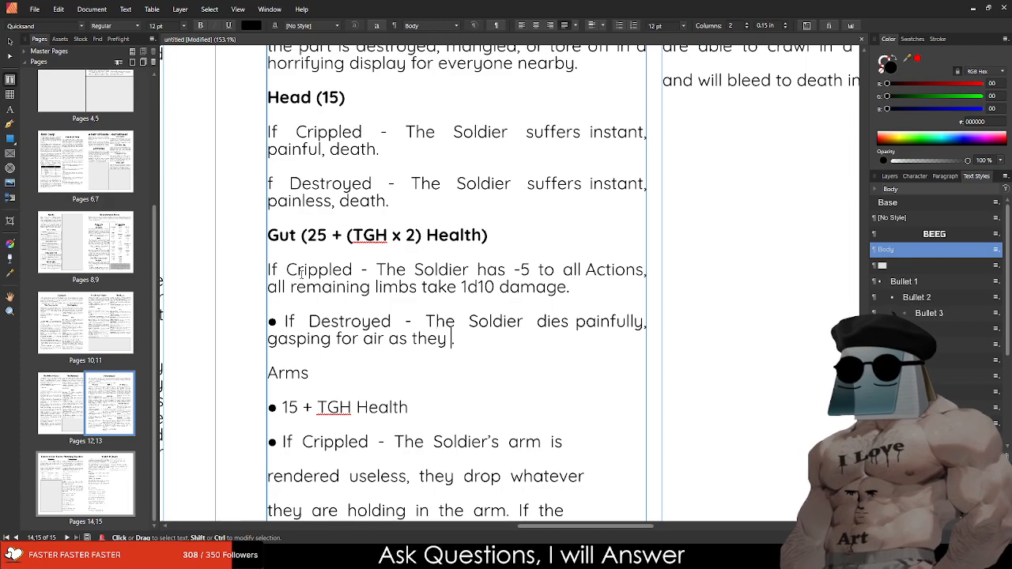
{"action": "type", "text": "bleed to death.."}
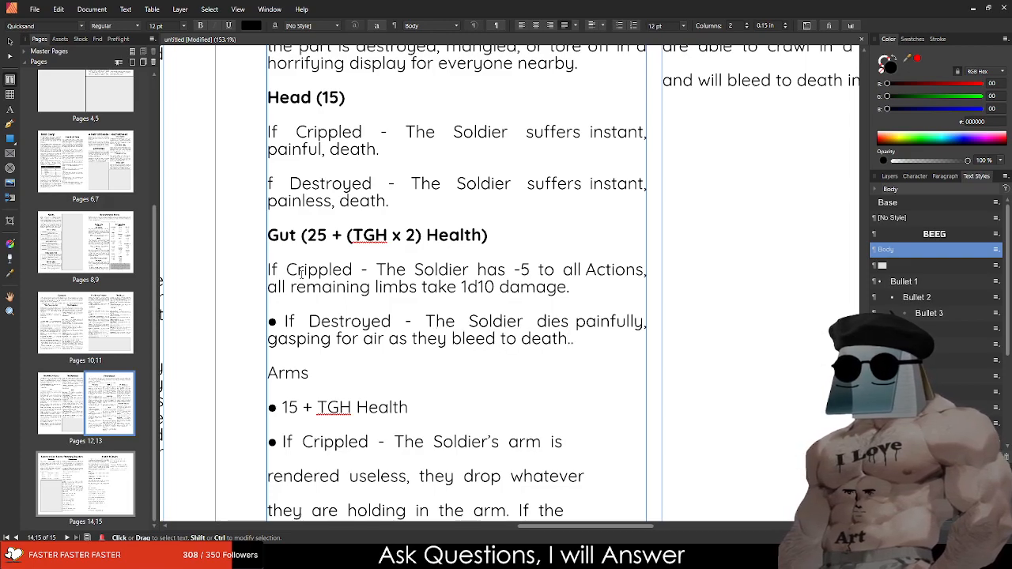
{"action": "scroll", "coordinate": [301, 275], "scroll_direction": "up", "scroll_amount": 1}
{"action": "scroll", "coordinate": [302, 274], "scroll_direction": "down", "scroll_amount": 3}
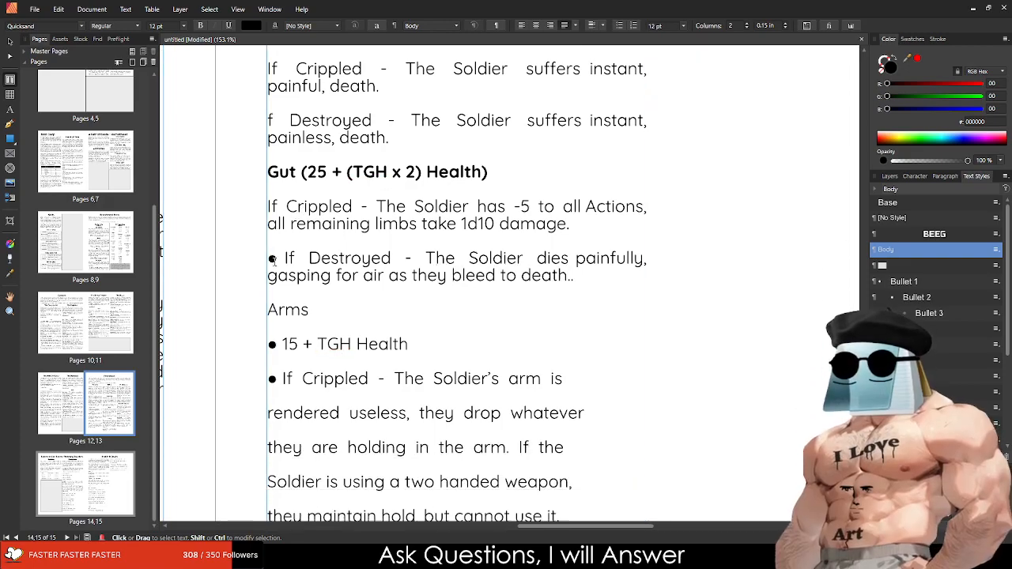
{"action": "scroll", "coordinate": [301, 274], "scroll_direction": "up", "scroll_amount": 4}
{"action": "left_click", "coordinate": [402, 228]}
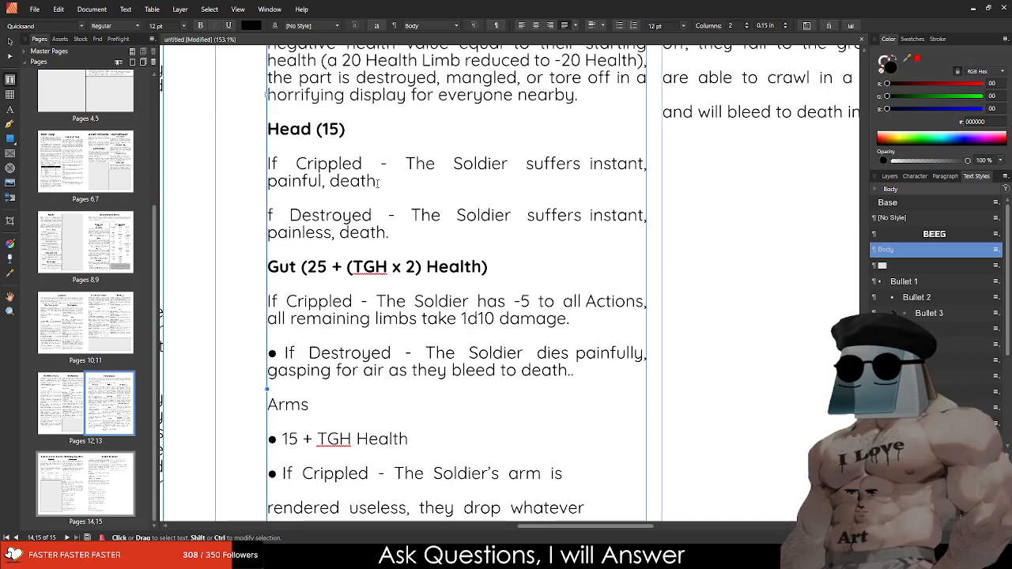
{"action": "key", "text": "Up"}
{"action": "key", "text": "Up"}
{"action": "key", "text": "Up"}
Step: Add "(15 + TGH)" after "Arms" in the Arms heading
{"action": "scroll", "coordinate": [386, 354], "scroll_direction": "down", "scroll_amount": 5}
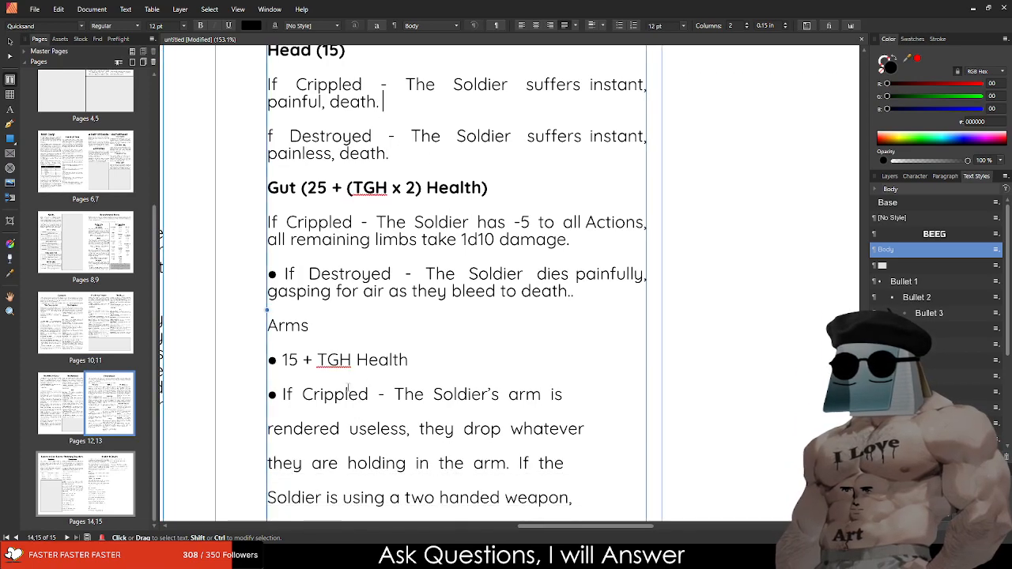
{"action": "left_click", "coordinate": [338, 321]}
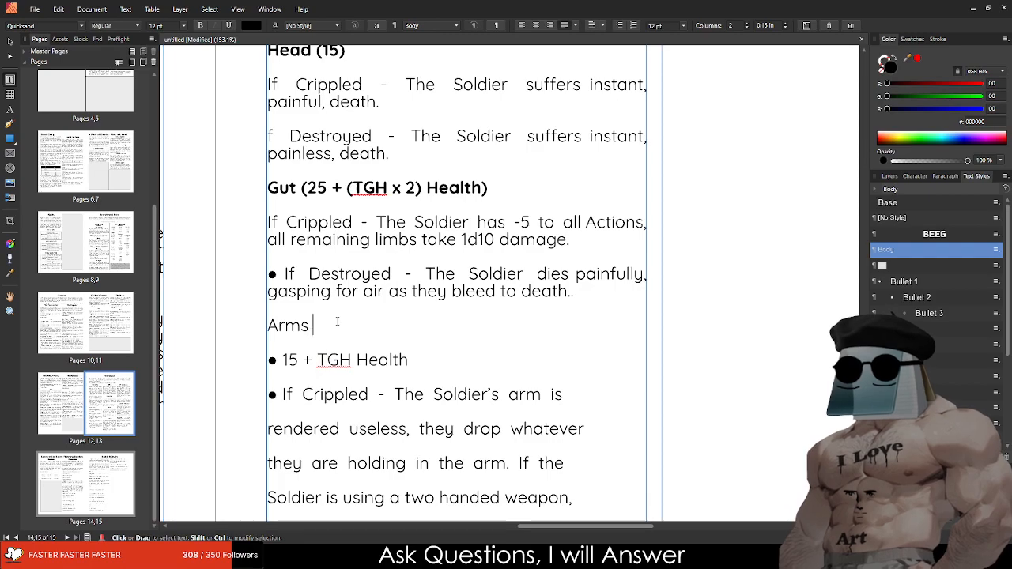
{"action": "type", "text": "(15 + TGH)"}
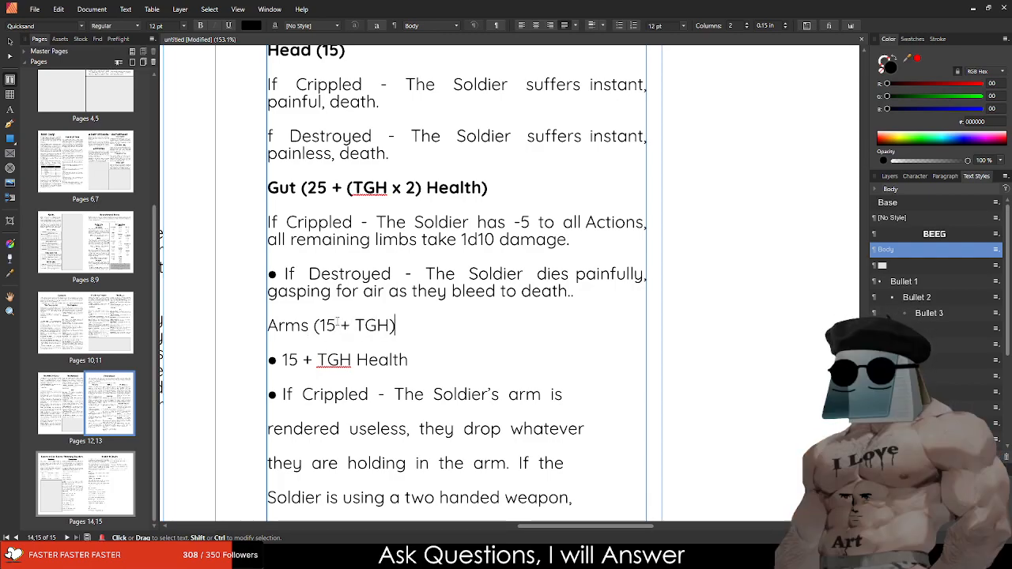
Step: Remove the word "Health" from the Gut heading so it reads "Gut (25 + (TGH x 2))"
{"action": "scroll", "coordinate": [337, 321], "scroll_direction": "up", "scroll_amount": 2}
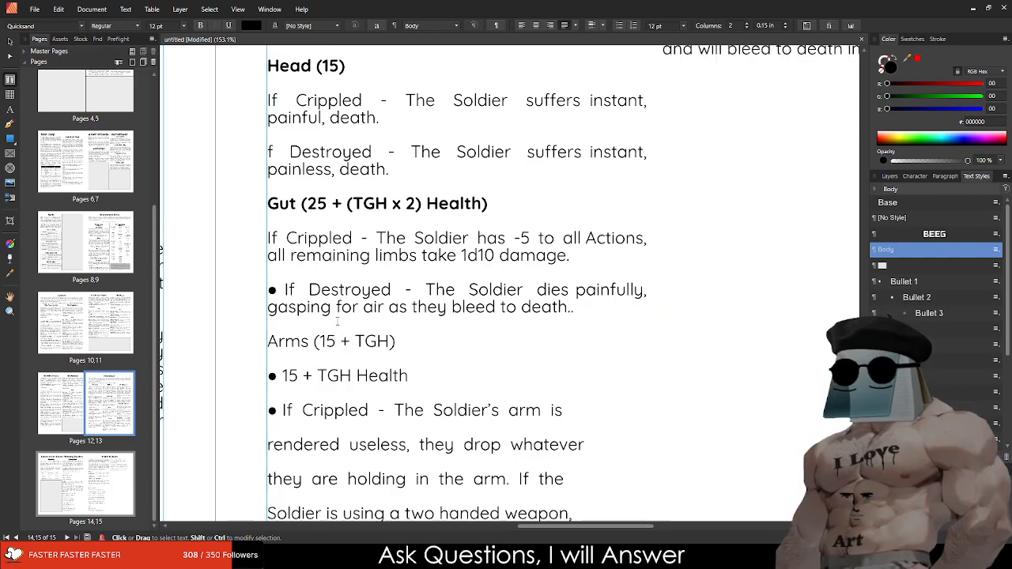
{"action": "double_click", "coordinate": [457, 219]}
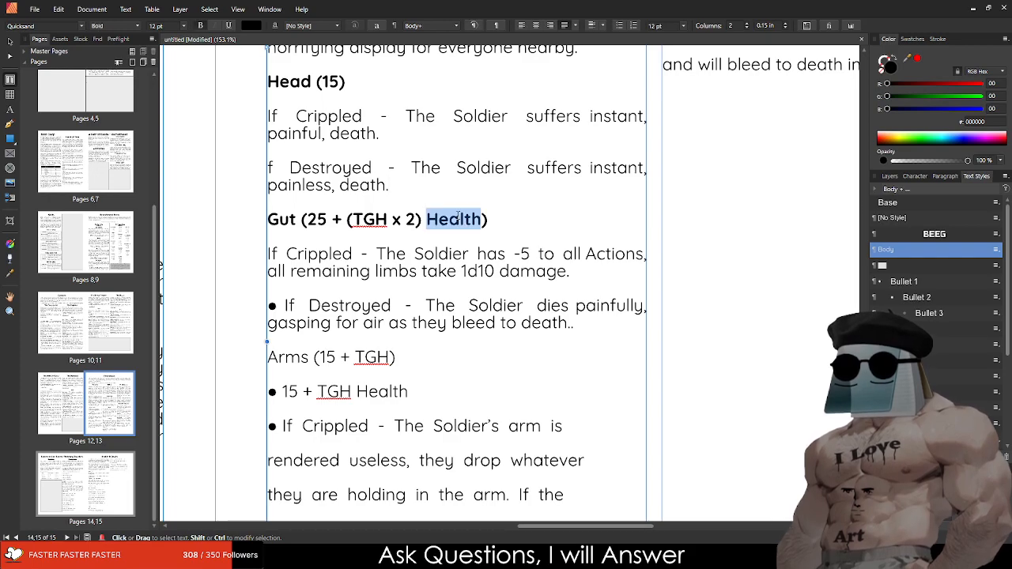
{"action": "key", "text": "BackSpace"}
{"action": "key", "text": "BackSpace"}
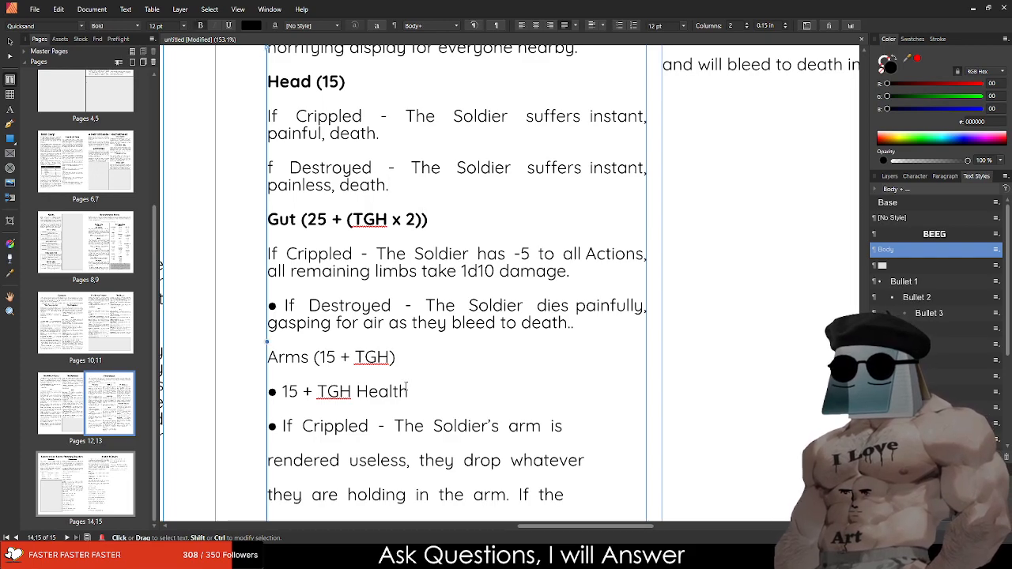
Step: Make the Arms heading bold and delete the separate "15 + TGH Health" bullet line beneath it
{"action": "left_click_drag", "start_coordinate": [396, 357], "coordinate": [253, 366]}
{"action": "key", "text": "ctrl+b"}
{"action": "scroll", "coordinate": [253, 367], "scroll_direction": "down", "scroll_amount": 1}
{"action": "left_click_drag", "start_coordinate": [408, 359], "coordinate": [264, 359]}
{"action": "key", "text": "BackSpace"}
{"action": "key", "text": "BackSpace"}
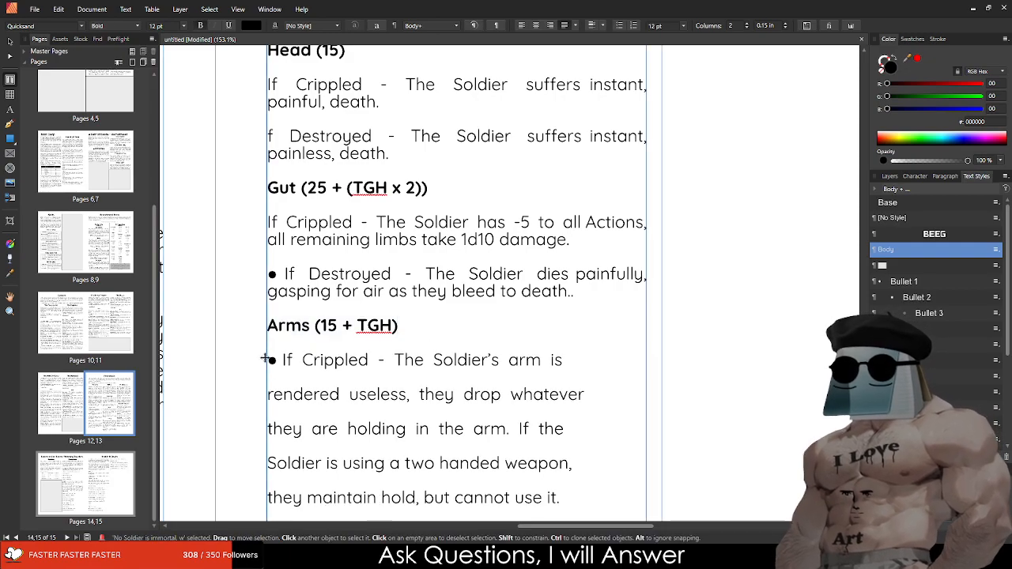
Step: Join the broken lines of Arms' Crippled entry into one continuous paragraph
{"action": "scroll", "coordinate": [594, 324], "scroll_direction": "down", "scroll_amount": 2}
{"action": "left_click", "coordinate": [594, 288]}
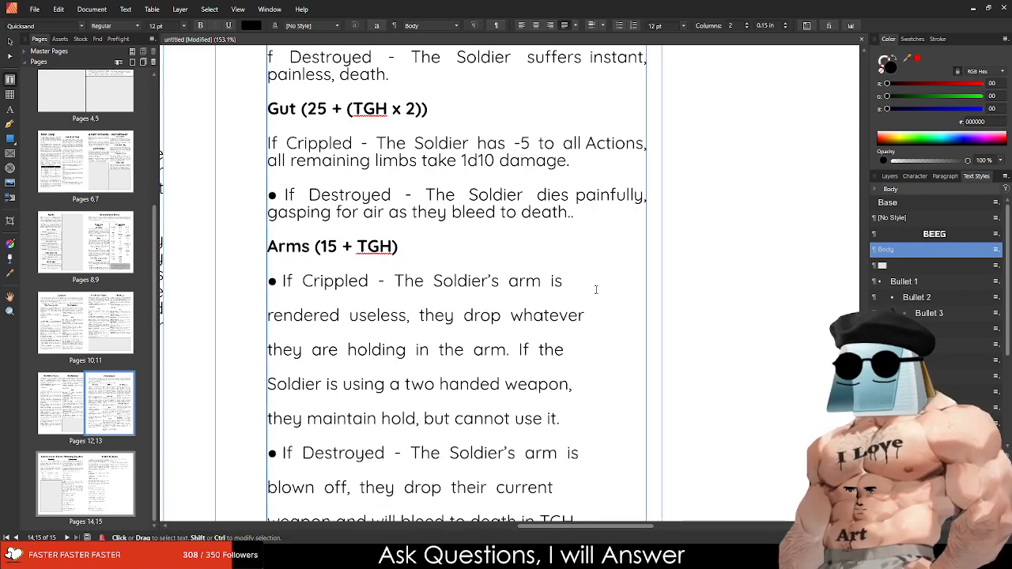
{"action": "key", "text": "Delete"}
{"action": "key", "text": "End"}
{"action": "key", "text": "Delete"}
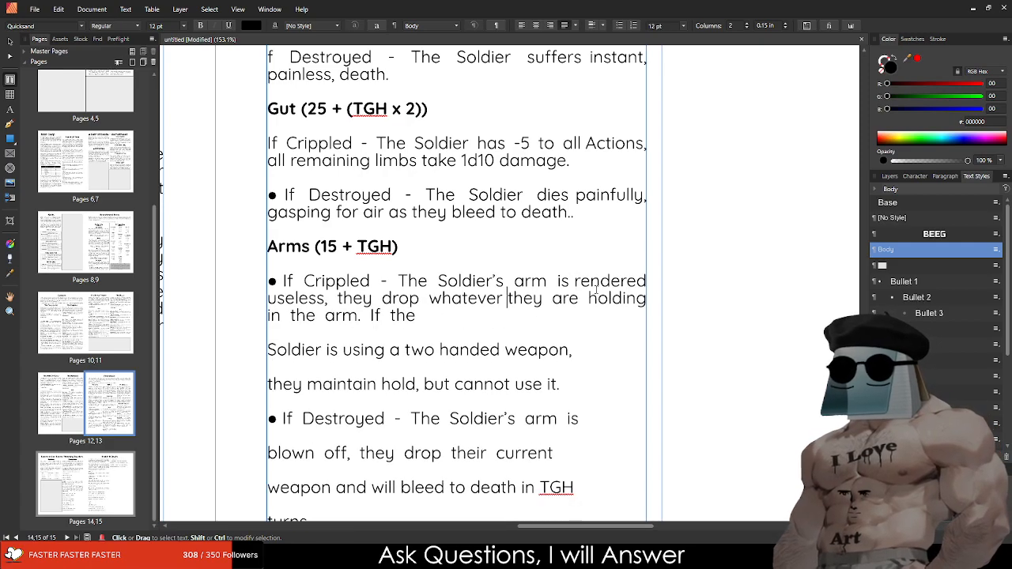
{"action": "key", "text": "Down"}
{"action": "key", "text": "Delete"}
{"action": "key", "text": "End"}
{"action": "key", "text": "Delete"}
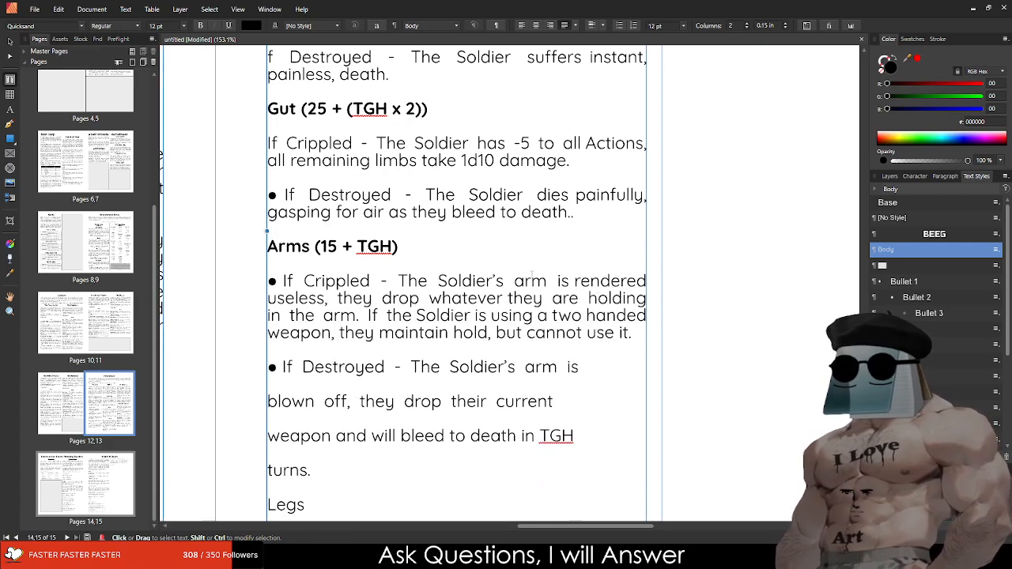
Step: Join the broken lines of Arms' Destroyed entry into one continuous paragraph
{"action": "left_click", "coordinate": [599, 369]}
{"action": "key", "text": "Delete"}
{"action": "key", "text": "End"}
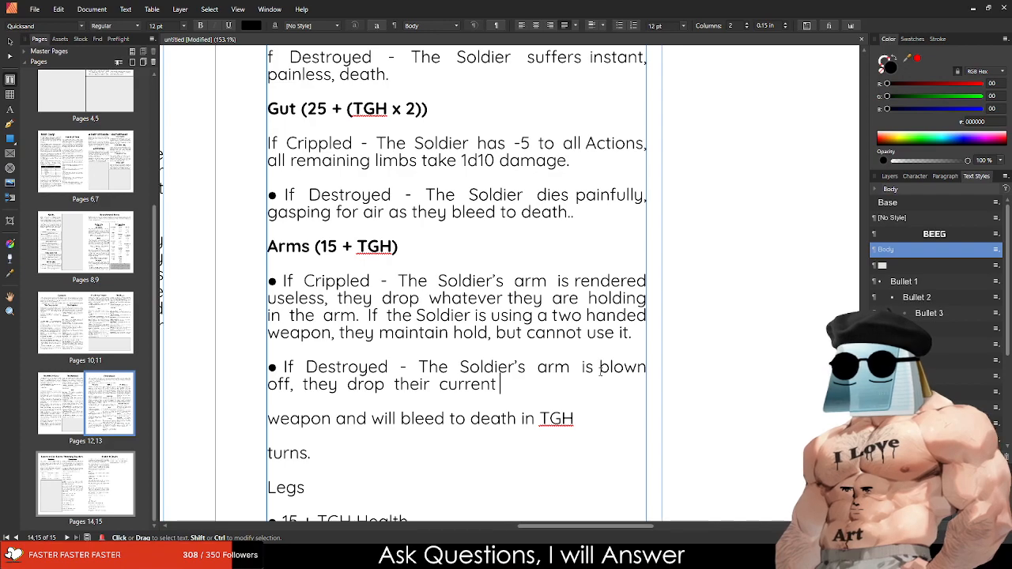
{"action": "key", "text": "Delete"}
{"action": "key", "text": "End"}
{"action": "key", "text": "Delete"}
Step: Remove the bullet characters from the start of Arms' Crippled and Destroyed entries
{"action": "scroll", "coordinate": [601, 370], "scroll_direction": "down", "scroll_amount": 2}
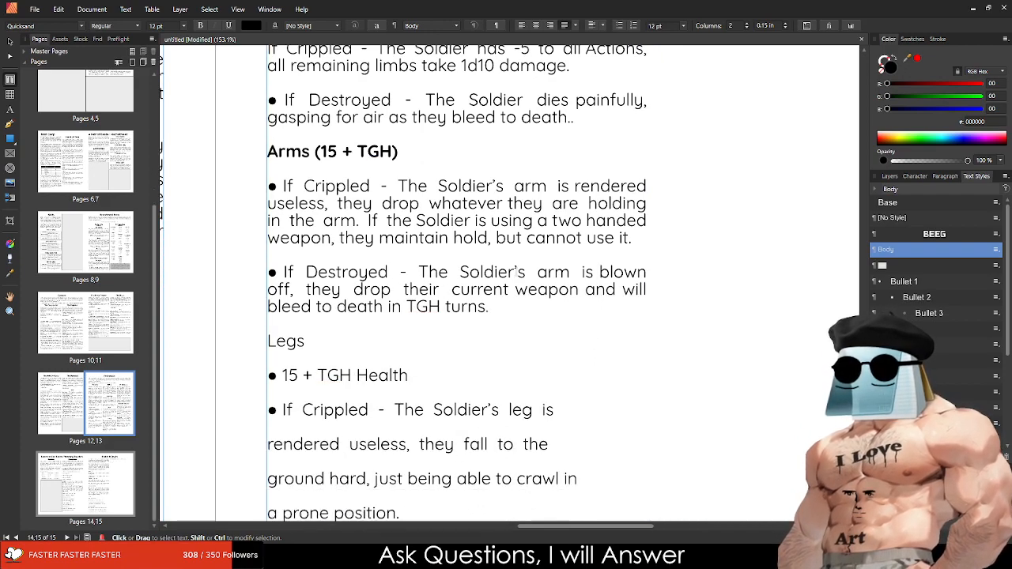
{"action": "left_click_drag", "start_coordinate": [293, 155], "coordinate": [253, 163]}
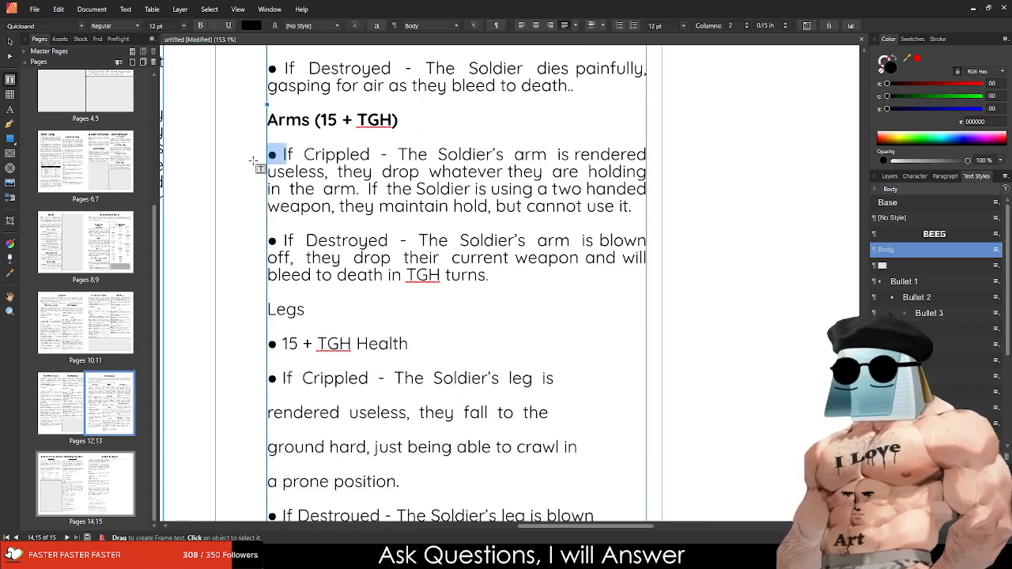
{"action": "key", "text": "Delete"}
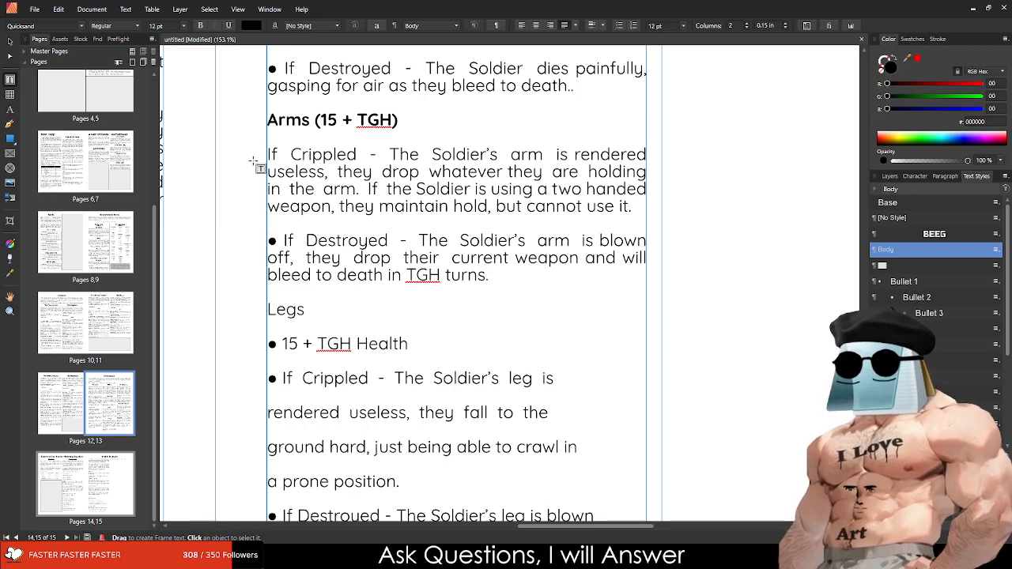
{"action": "key", "text": "Up"}
{"action": "key", "text": "Up"}
{"action": "key", "text": "Up"}
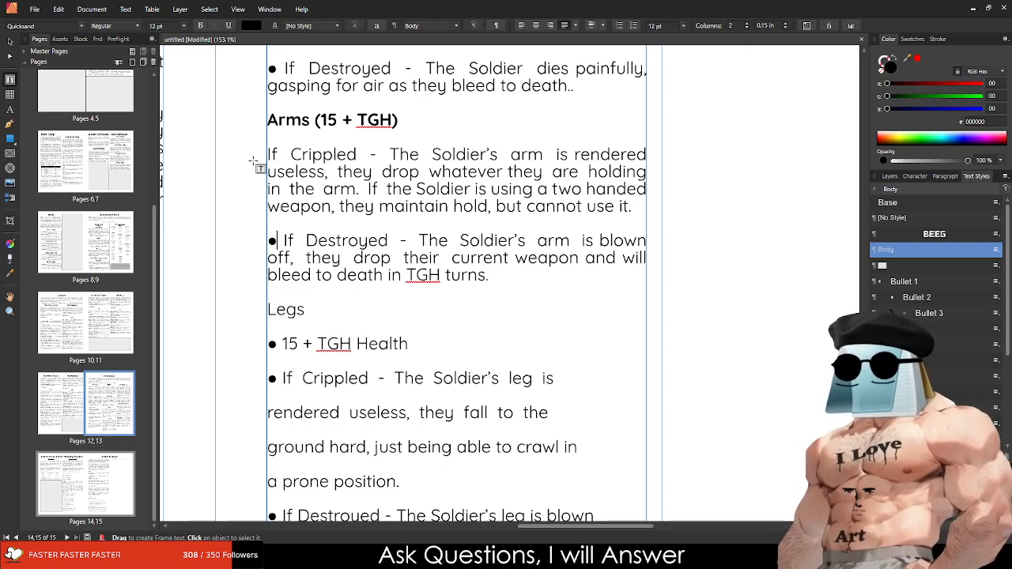
{"action": "key", "text": "Right"}
{"action": "key", "text": "BackSpace"}
{"action": "key", "text": "BackSpace"}
Step: Remove the bullet character from the start of Gut's Destroyed entry
{"action": "scroll", "coordinate": [254, 161], "scroll_direction": "up", "scroll_amount": 2}
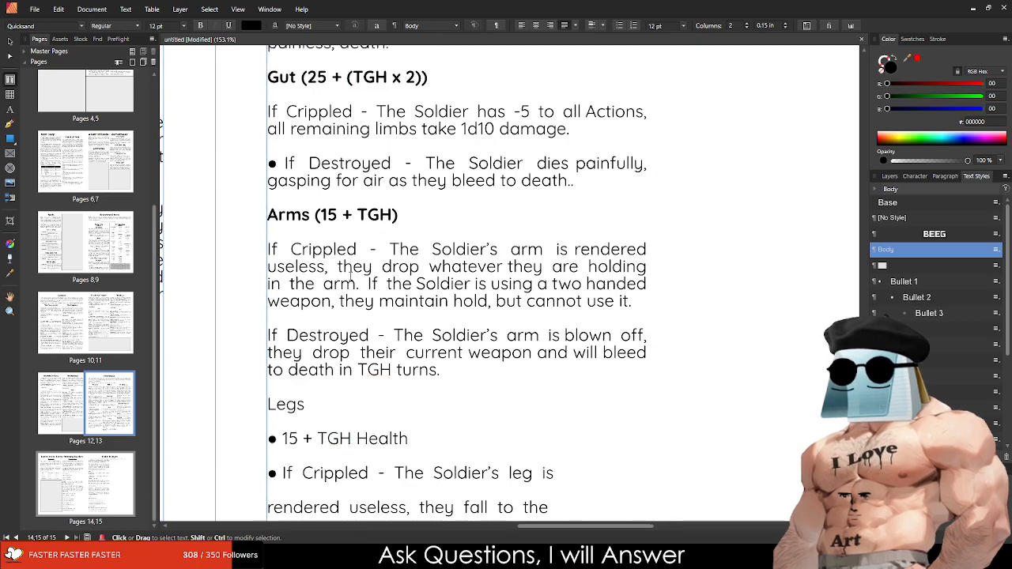
{"action": "left_click_drag", "start_coordinate": [285, 178], "coordinate": [249, 174]}
{"action": "key", "text": "BackSpace"}
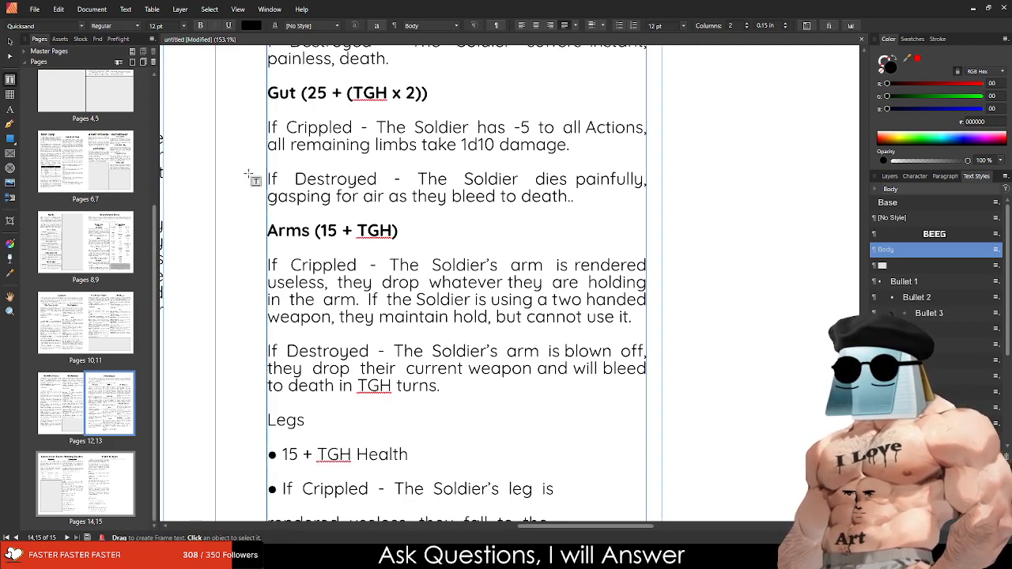
Step: Add "(15 + TGH)" after "Legs" in the Legs heading
{"action": "scroll", "coordinate": [253, 170], "scroll_direction": "down", "scroll_amount": 3}
{"action": "left_click", "coordinate": [323, 252]}
{"action": "type", "text": "(155"}
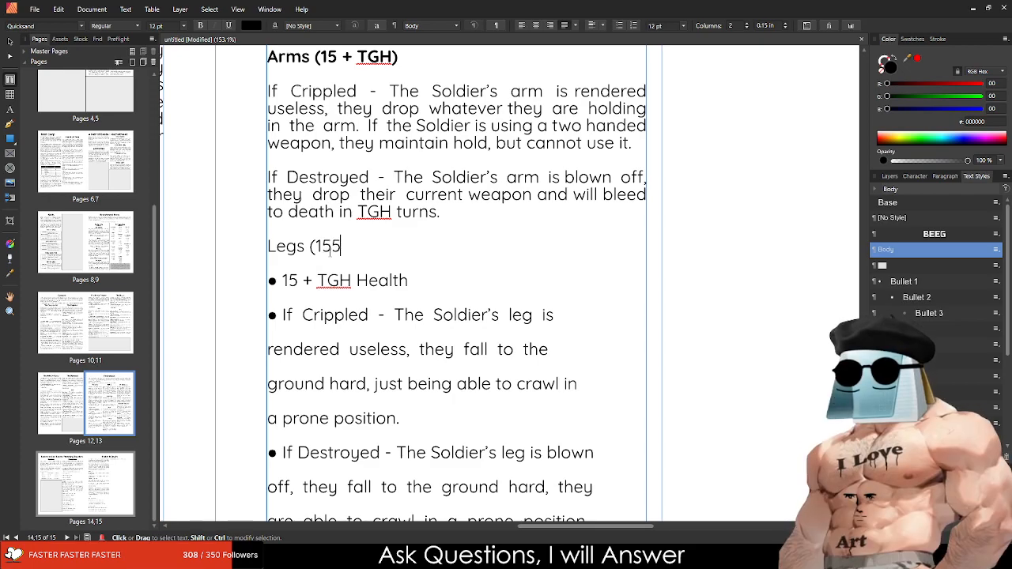
{"action": "key", "text": "BackSpace"}
{"action": "type", "text": "+ TGH)"}
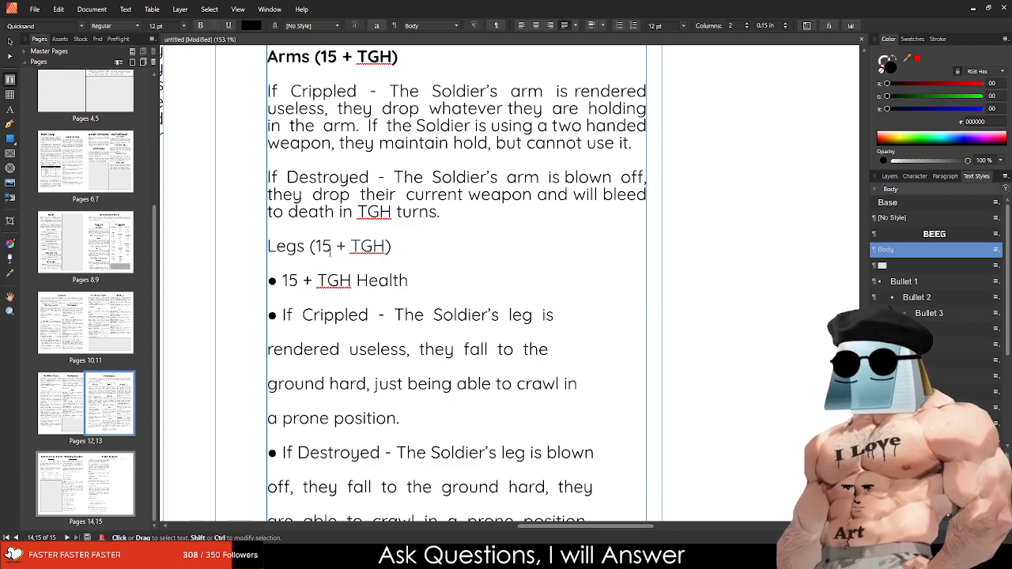
Step: Make the Legs heading bold and delete the separate "15 + TGH Health" bullet line beneath it
{"action": "triple_click", "coordinate": [331, 252]}
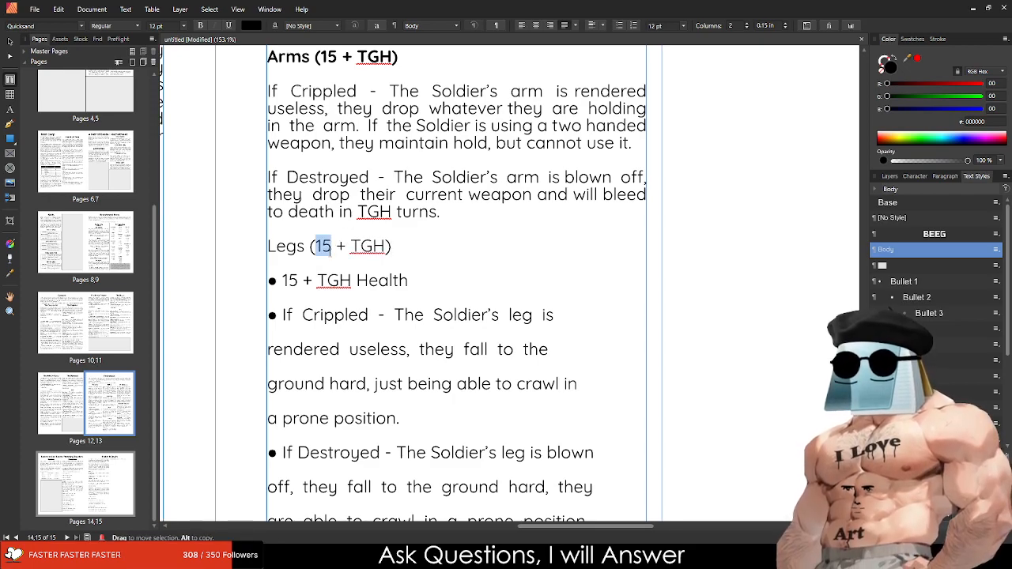
{"action": "key", "text": "ctrl+b"}
{"action": "left_click_drag", "start_coordinate": [409, 280], "coordinate": [212, 276]}
{"action": "key", "text": "Delete"}
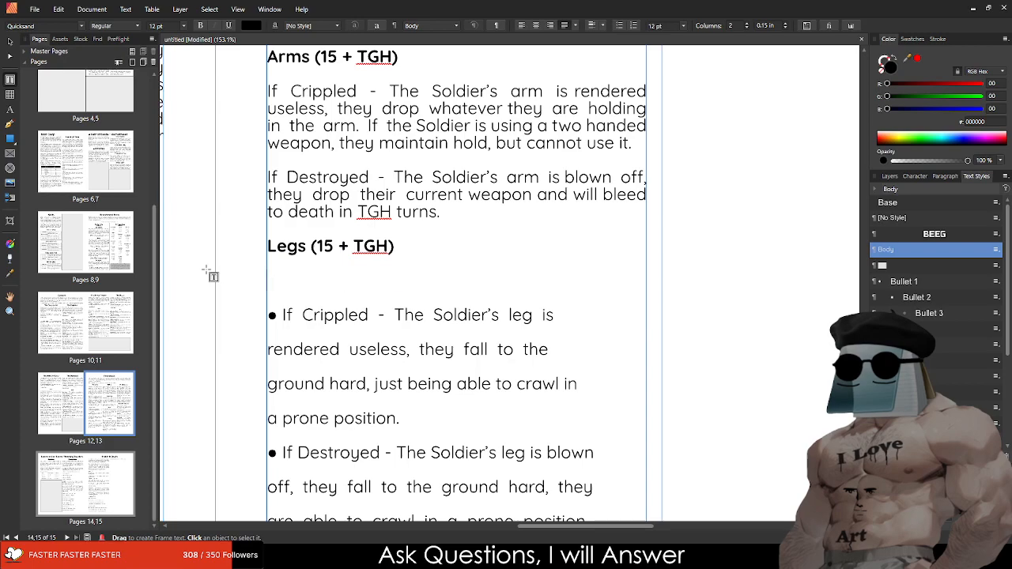
{"action": "key", "text": "Delete"}
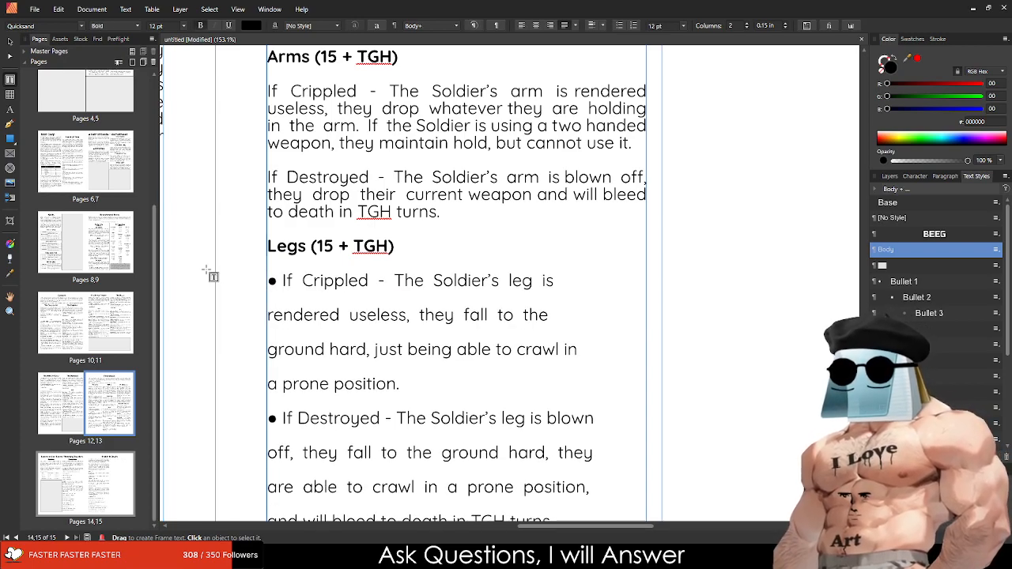
Step: Remove the bullet from Legs' Crippled entry and join its broken lines into one paragraph
{"action": "left_click_drag", "start_coordinate": [282, 282], "coordinate": [262, 289]}
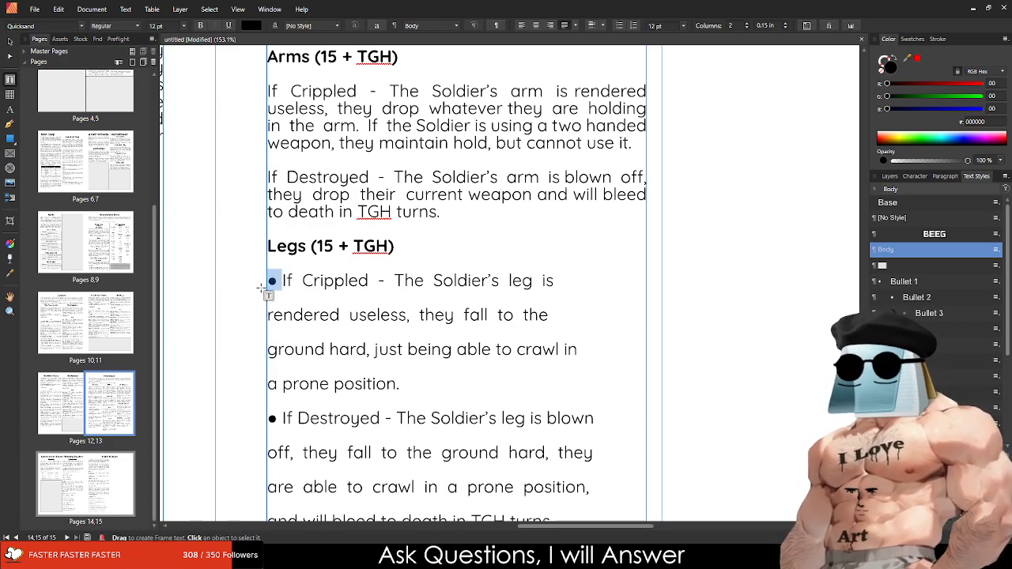
{"action": "key", "text": "Delete"}
{"action": "key", "text": "Down"}
{"action": "key", "text": "Down"}
{"action": "key", "text": "Up"}
{"action": "key", "text": "BackSpace"}
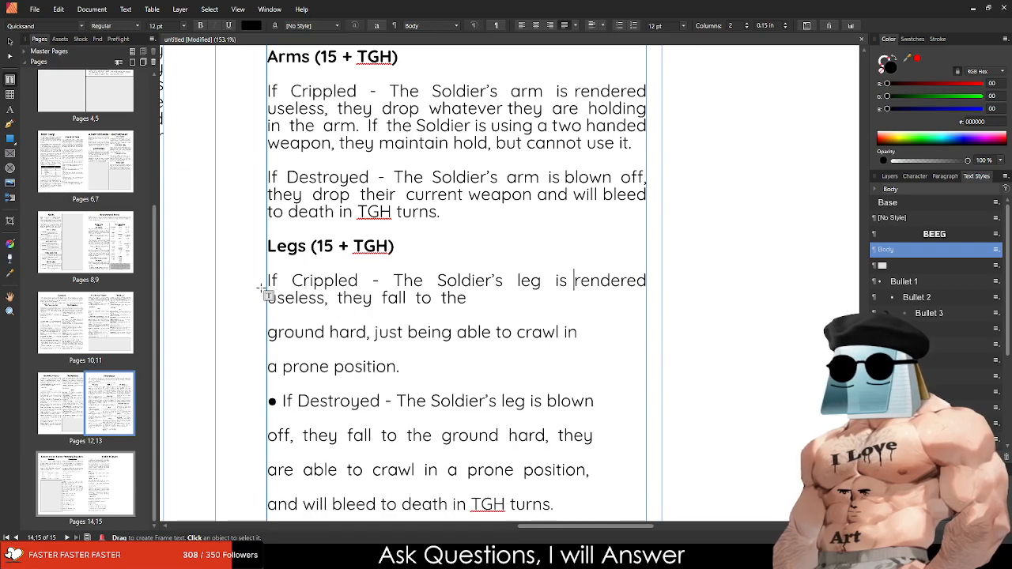
{"action": "key", "text": "Down"}
{"action": "key", "text": "Delete"}
{"action": "key", "text": "Down"}
{"action": "key", "text": "Delete"}
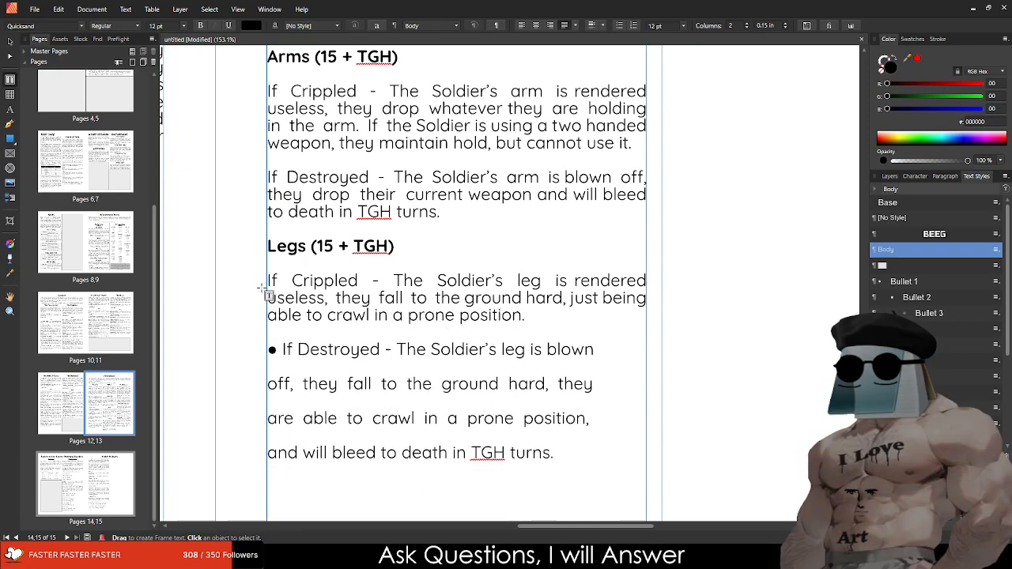
Step: Remove the bullet from Legs' Destroyed entry and join its broken lines into one paragraph
{"action": "left_click_drag", "start_coordinate": [283, 350], "coordinate": [262, 352]}
{"action": "key", "text": "Delete"}
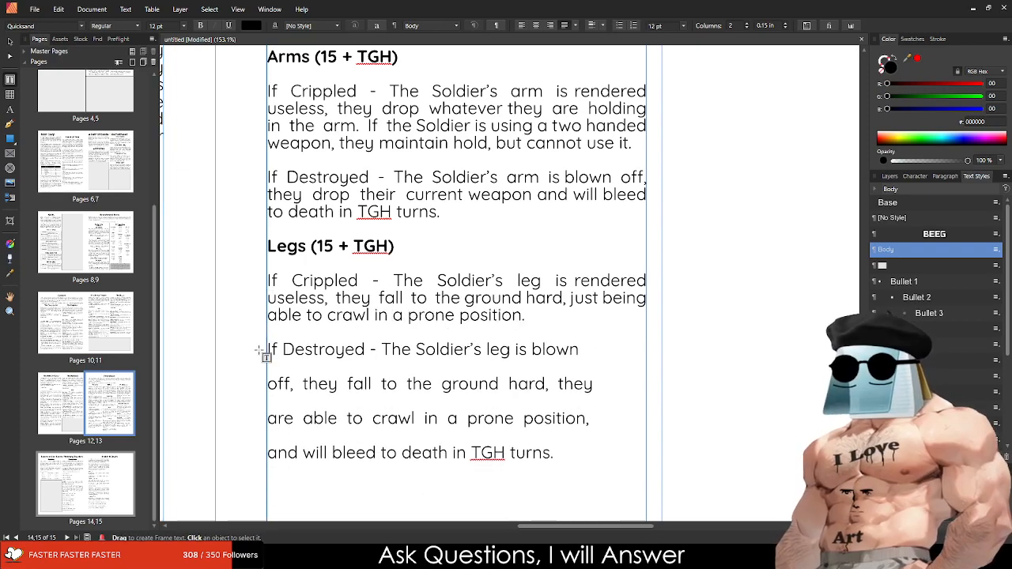
{"action": "key", "text": "Down"}
{"action": "key", "text": "BackSpace"}
{"action": "key", "text": "Down"}
{"action": "key", "text": "Delete"}
{"action": "key", "text": "Down"}
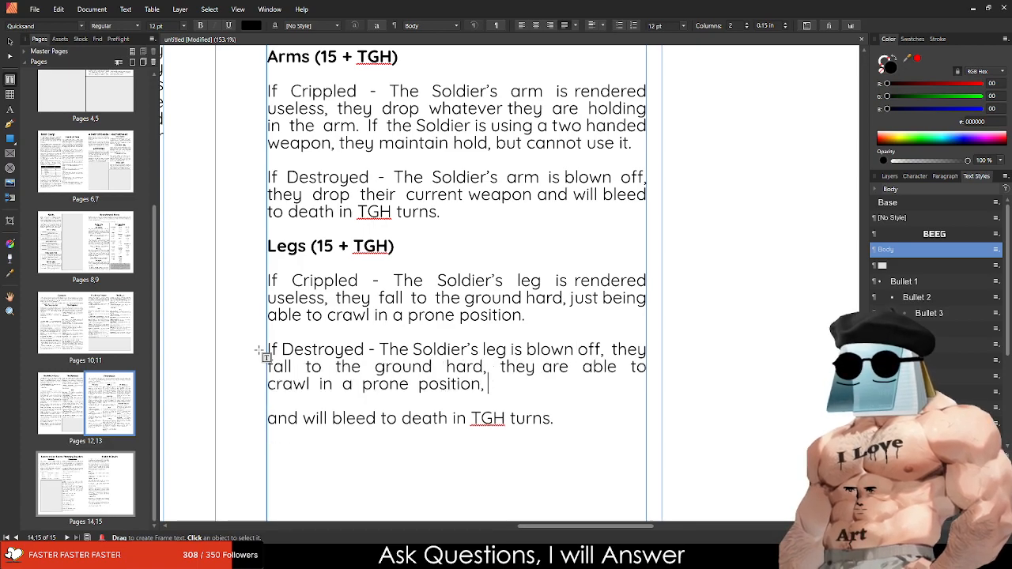
{"action": "key", "text": "Delete"}
{"action": "key", "text": "Down"}
{"action": "scroll", "coordinate": [260, 349], "scroll_direction": "down", "scroll_amount": 6}
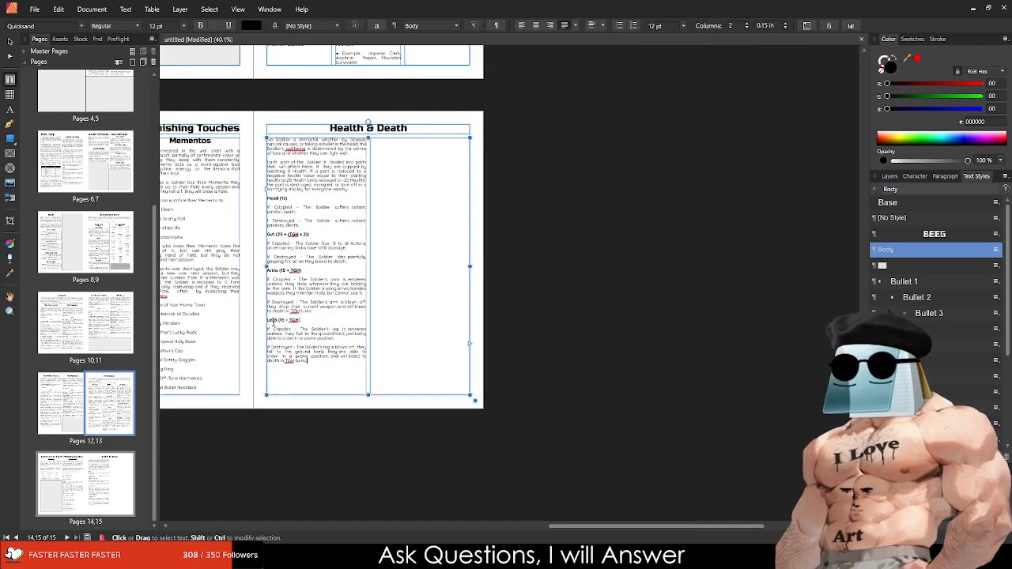
{"action": "scroll", "coordinate": [273, 326], "scroll_direction": "up", "scroll_amount": 5}
{"action": "scroll", "coordinate": [327, 380], "scroll_direction": "down", "scroll_amount": 1}
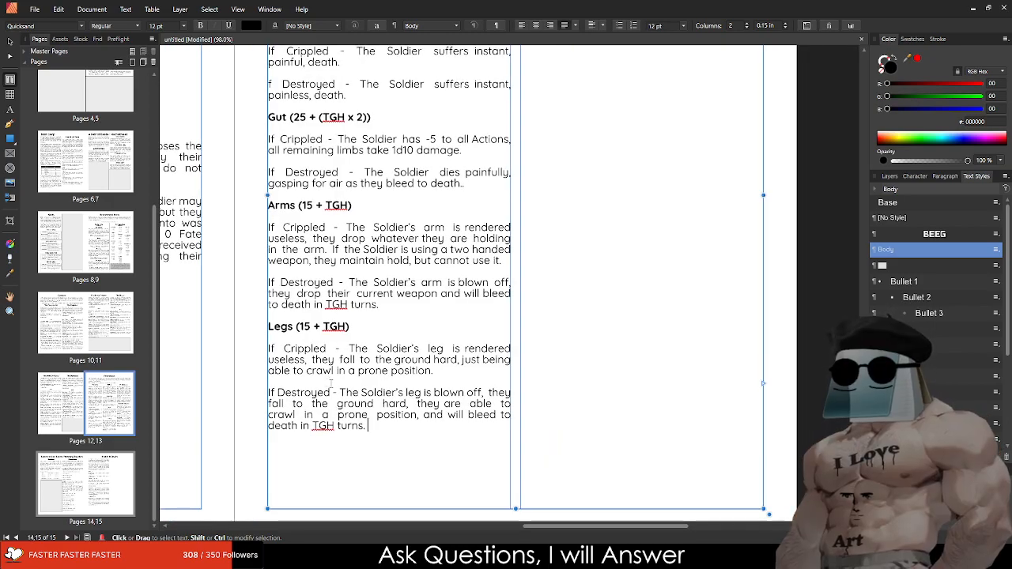
{"action": "scroll", "coordinate": [396, 348], "scroll_direction": "up", "scroll_amount": 1}
{"action": "scroll", "coordinate": [479, 319], "scroll_direction": "up", "scroll_amount": 2}
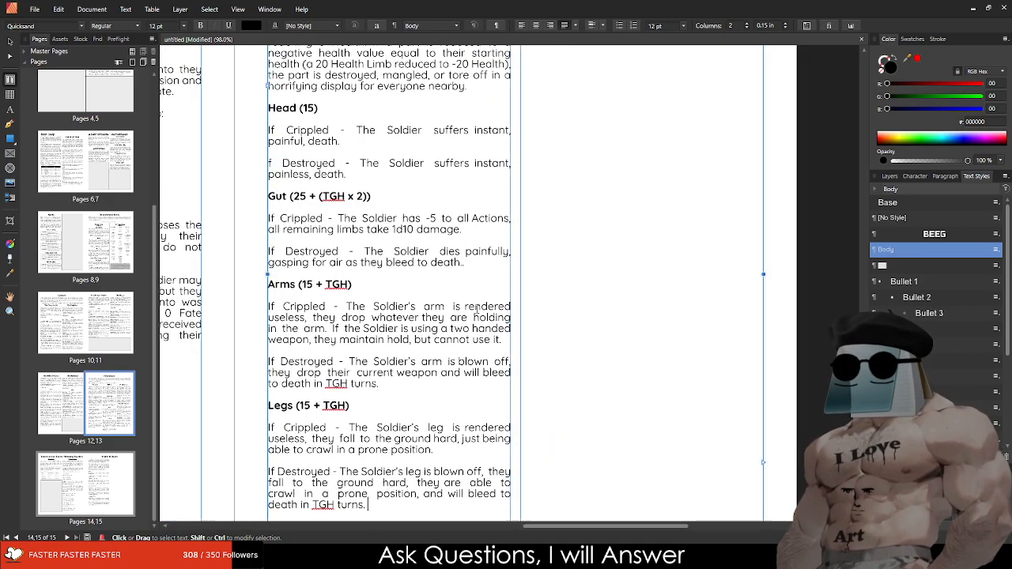
Step: Paste the copied limb-crippling and blood-loss rules as new paragraphs after Legs' Destroyed entry
{"action": "scroll", "coordinate": [345, 338], "scroll_direction": "down", "scroll_amount": 3}
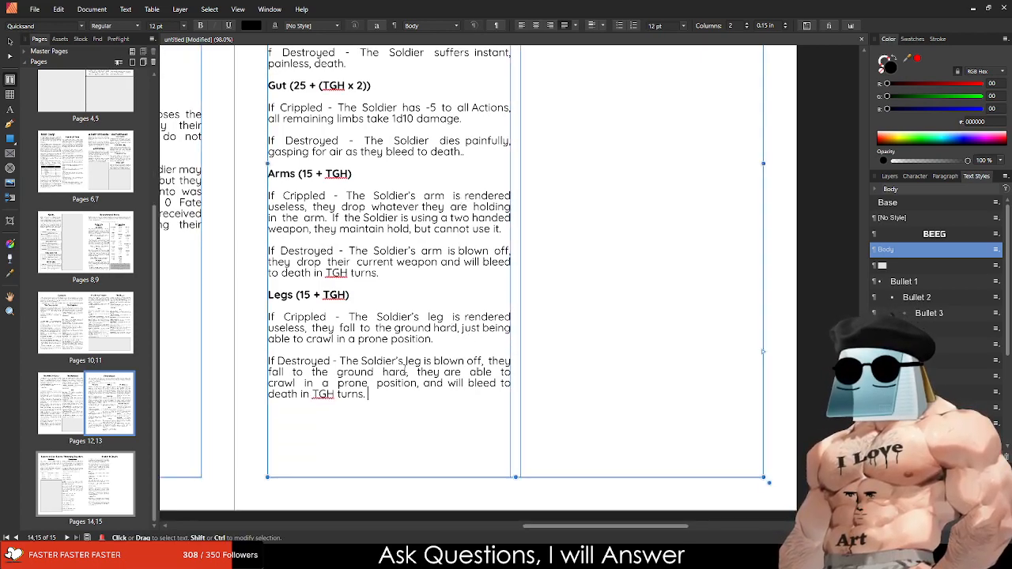
{"action": "scroll", "coordinate": [403, 368], "scroll_direction": "down", "scroll_amount": 3}
{"action": "scroll", "coordinate": [434, 253], "scroll_direction": "up", "scroll_amount": 2}
{"action": "scroll", "coordinate": [419, 255], "scroll_direction": "up", "scroll_amount": 2}
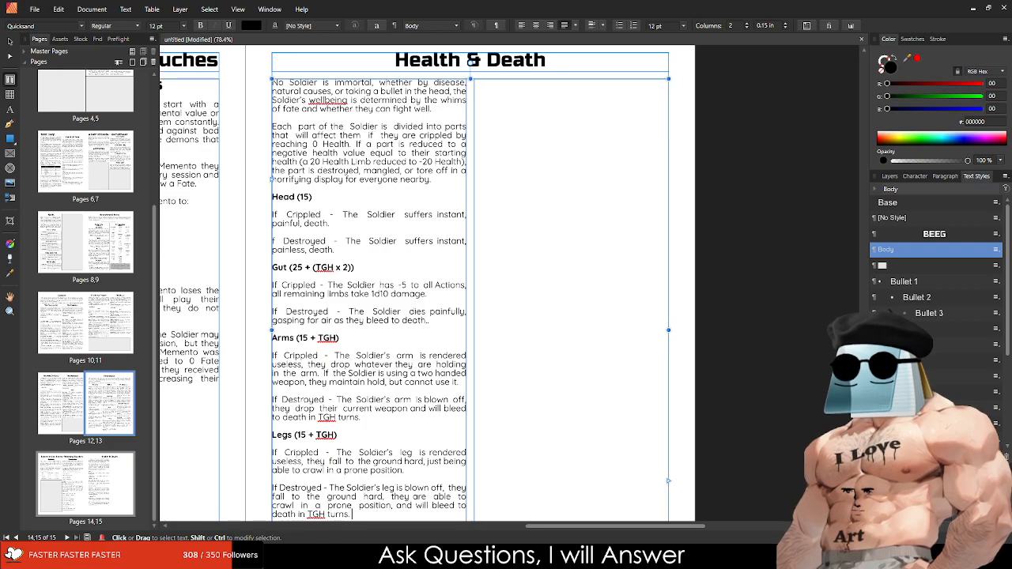
{"action": "scroll", "coordinate": [360, 259], "scroll_direction": "down", "scroll_amount": 3}
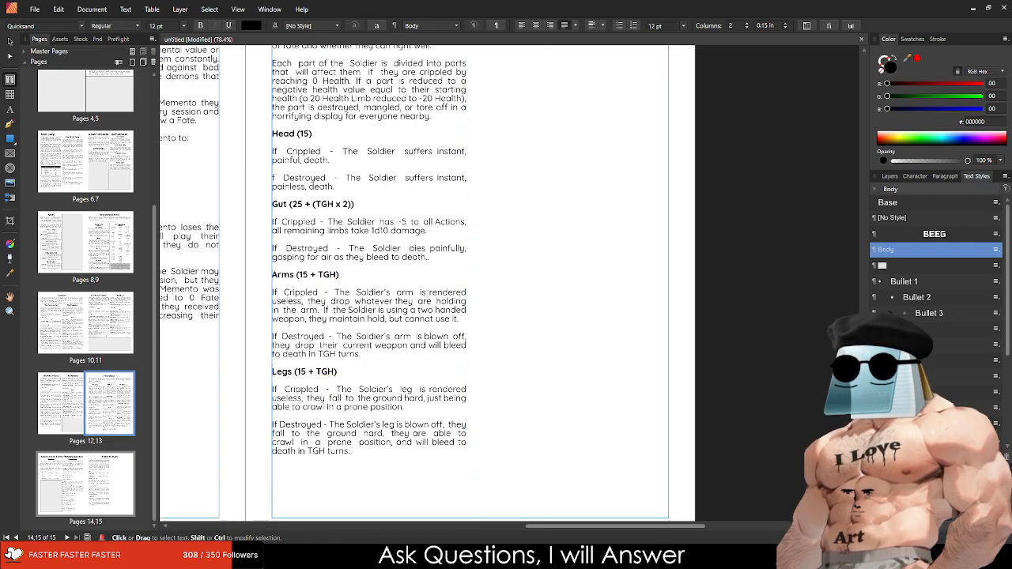
{"action": "scroll", "coordinate": [264, 472], "scroll_direction": "up", "scroll_amount": 3}
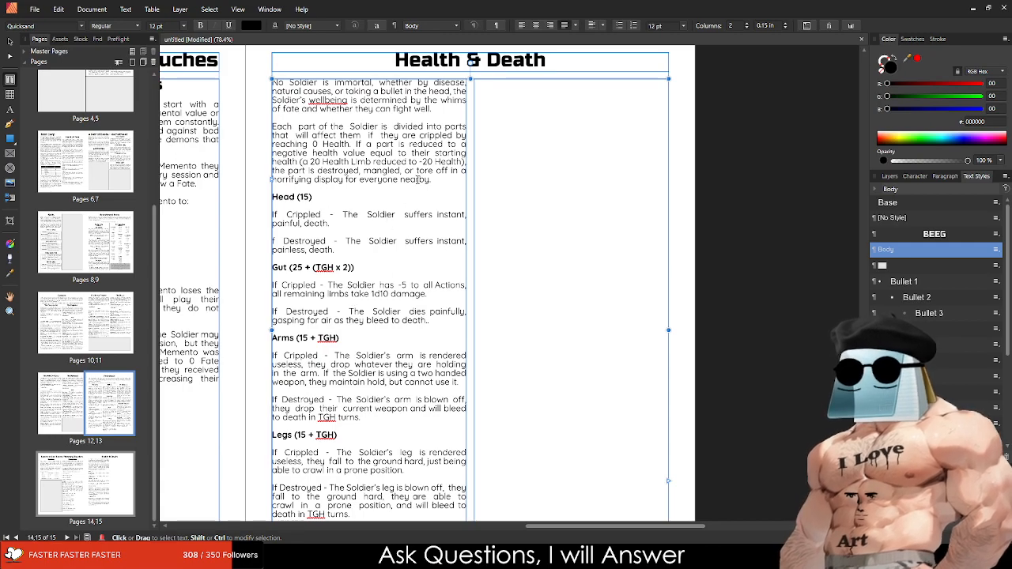
{"action": "left_click", "coordinate": [442, 180]}
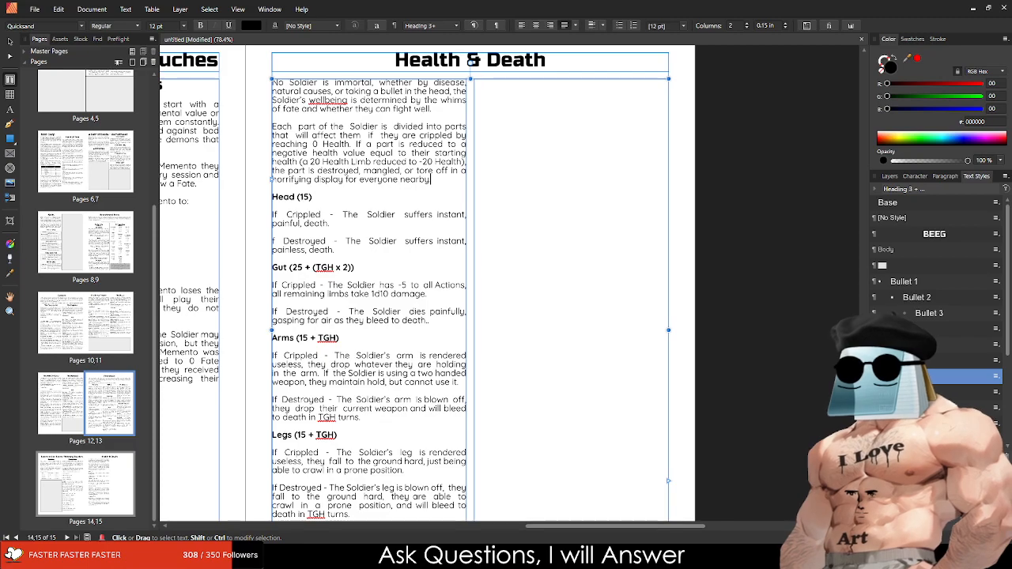
{"action": "scroll", "coordinate": [361, 214], "scroll_direction": "down", "scroll_amount": 5}
{"action": "left_click", "coordinate": [361, 214]}
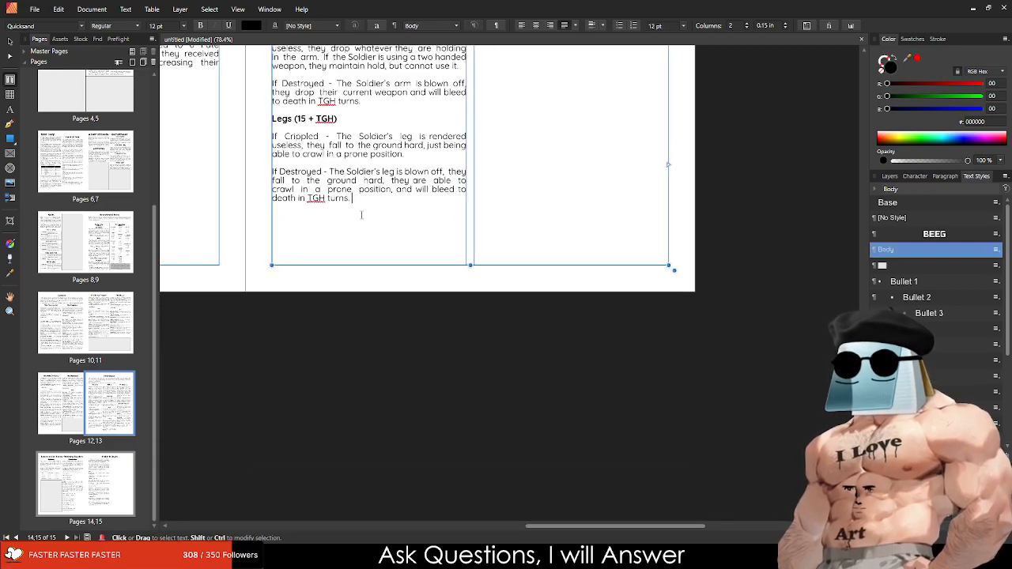
{"action": "key", "text": "Return"}
{"action": "key", "text": "ctrl+v"}
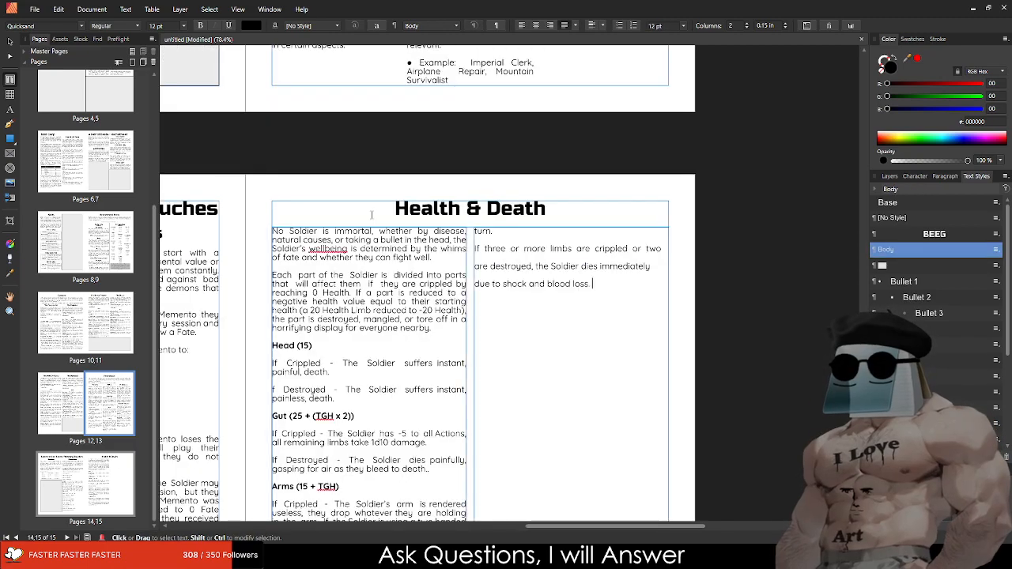
Step: Join the broken lines of the Adrenaline Burst rule into one paragraph
{"action": "scroll", "coordinate": [370, 234], "scroll_direction": "down", "scroll_amount": 3}
{"action": "scroll", "coordinate": [370, 234], "scroll_direction": "down", "scroll_amount": 2}
{"action": "scroll", "coordinate": [645, 298], "scroll_direction": "up", "scroll_amount": 5}
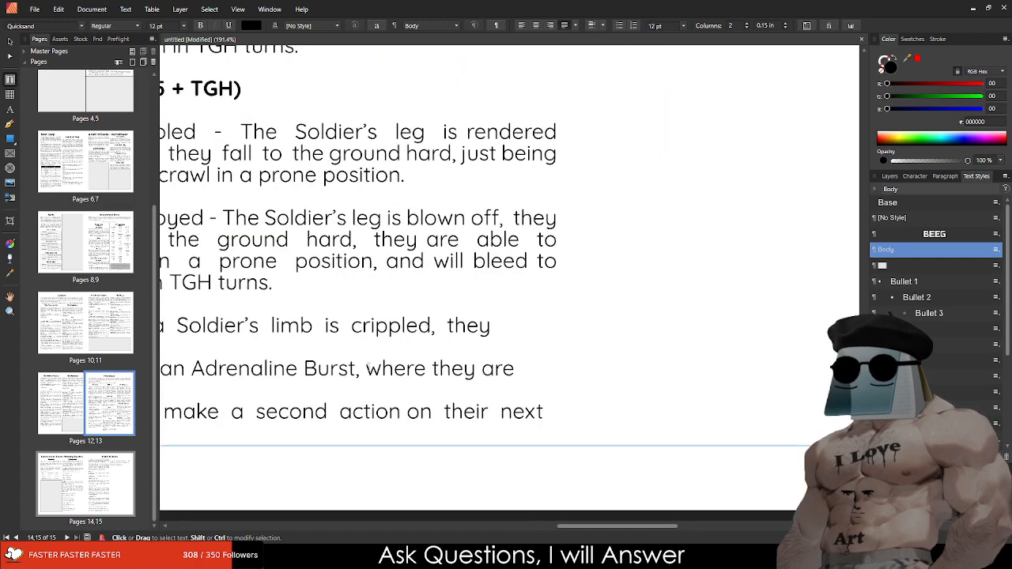
{"action": "left_click", "coordinate": [644, 297]}
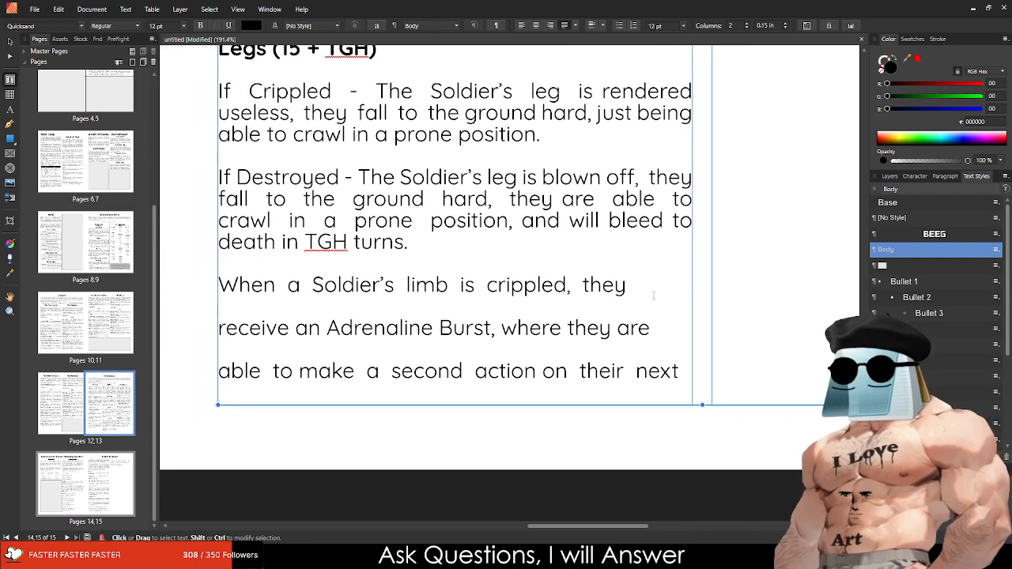
{"action": "key", "text": "Delete"}
{"action": "key", "text": "Down"}
{"action": "key", "text": "Delete"}
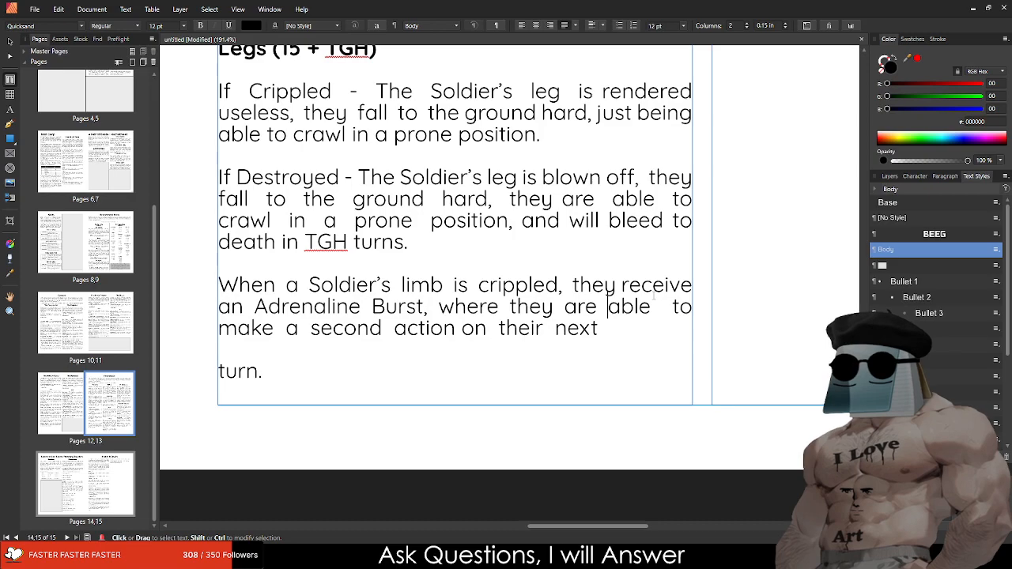
{"action": "key", "text": "Down"}
{"action": "key", "text": "Delete"}
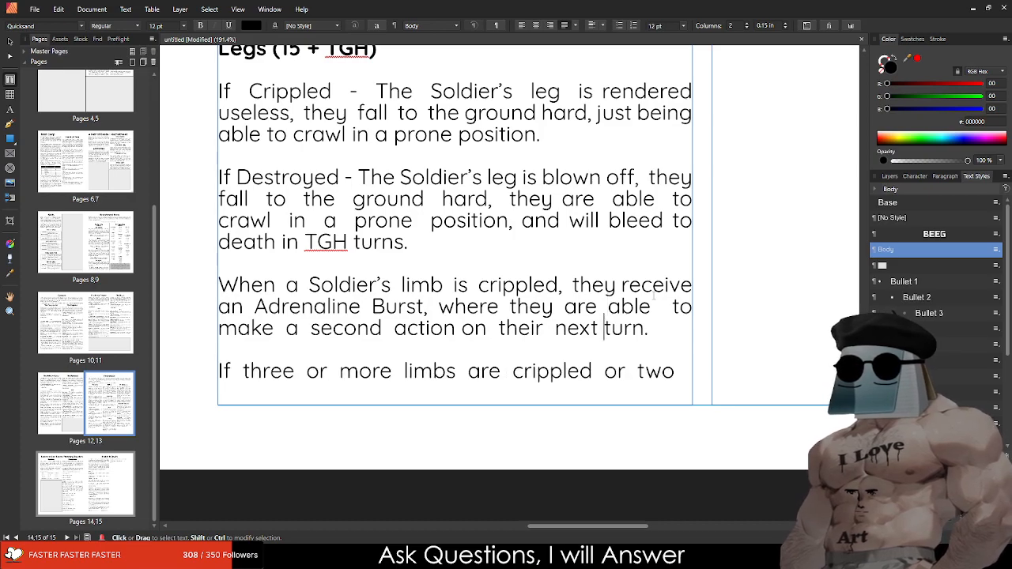
Step: Join the first two broken lines of the "If three or more limbs are crippled" rule
{"action": "key", "text": "Down"}
{"action": "key", "text": "Right"}
{"action": "key", "text": "Right"}
{"action": "key", "text": "Right"}
{"action": "key", "text": "Right"}
{"action": "key", "text": "Right"}
{"action": "key", "text": "Right"}
{"action": "key", "text": "Right"}
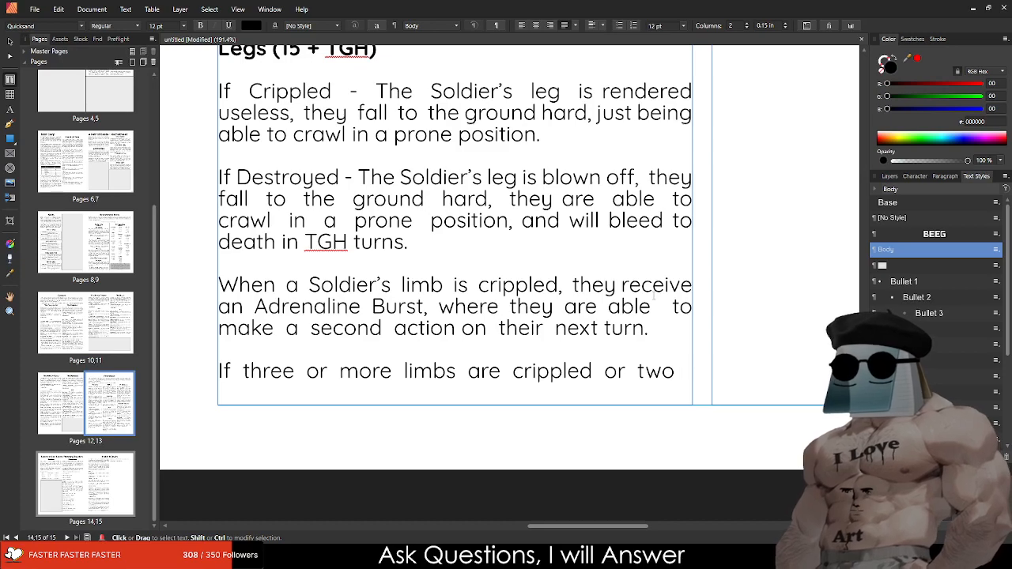
{"action": "key", "text": "Delete"}
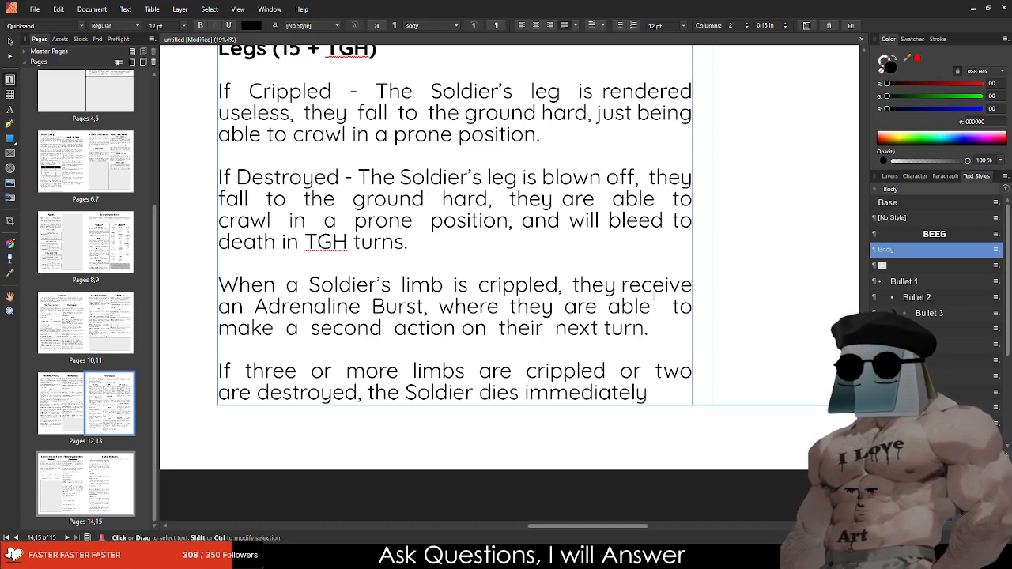
{"action": "key", "text": "Down"}
Step: Shorten the two-column body text frame so its lower edge sits just beneath Legs' Destroyed entry
{"action": "scroll", "coordinate": [667, 313], "scroll_direction": "down", "scroll_amount": 5}
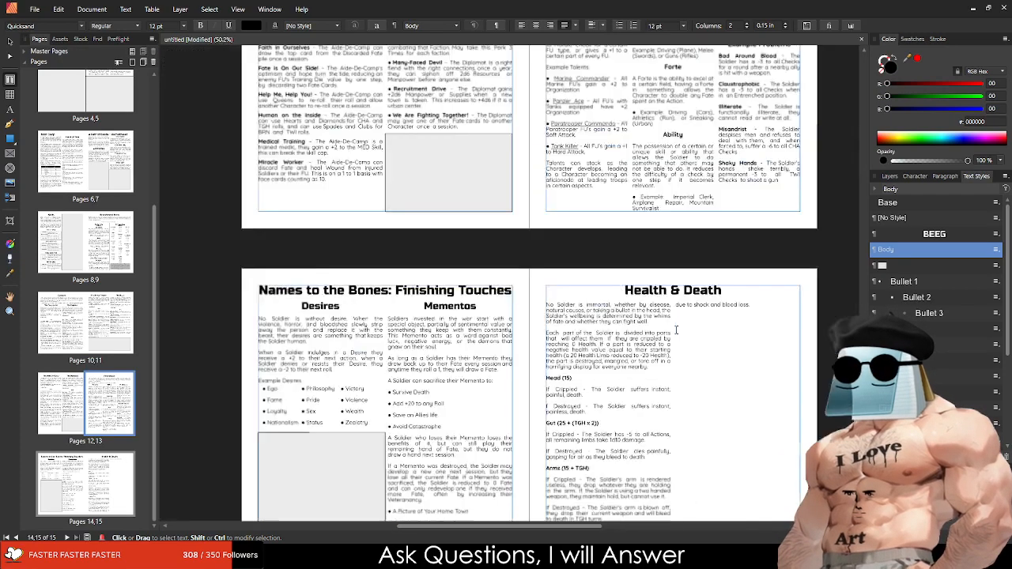
{"action": "scroll", "coordinate": [582, 434], "scroll_direction": "up", "scroll_amount": 4}
{"action": "key", "text": "Escape"}
{"action": "scroll", "coordinate": [581, 434], "scroll_direction": "down", "scroll_amount": 2}
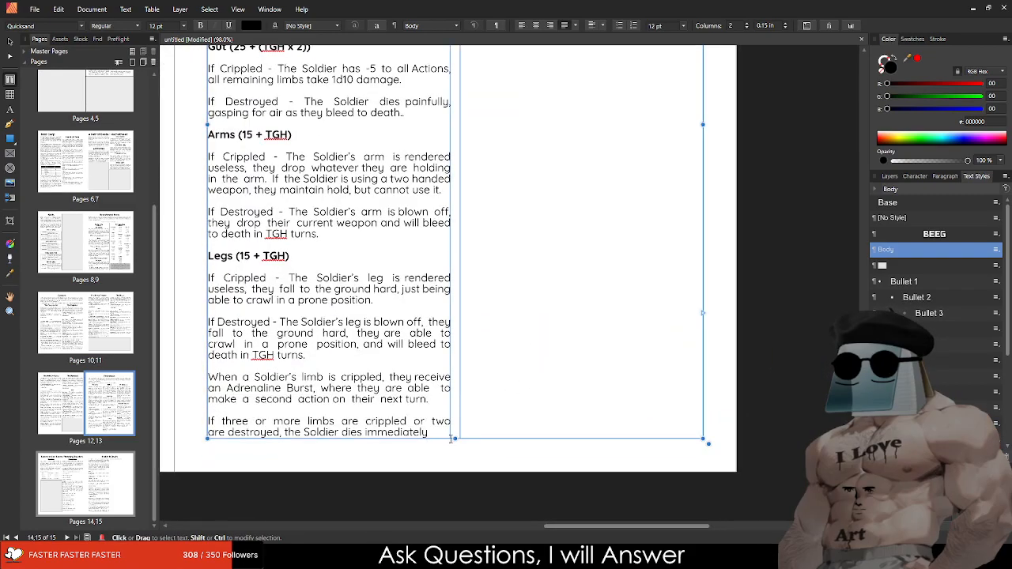
{"action": "left_click_drag", "start_coordinate": [455, 439], "coordinate": [467, 362]}
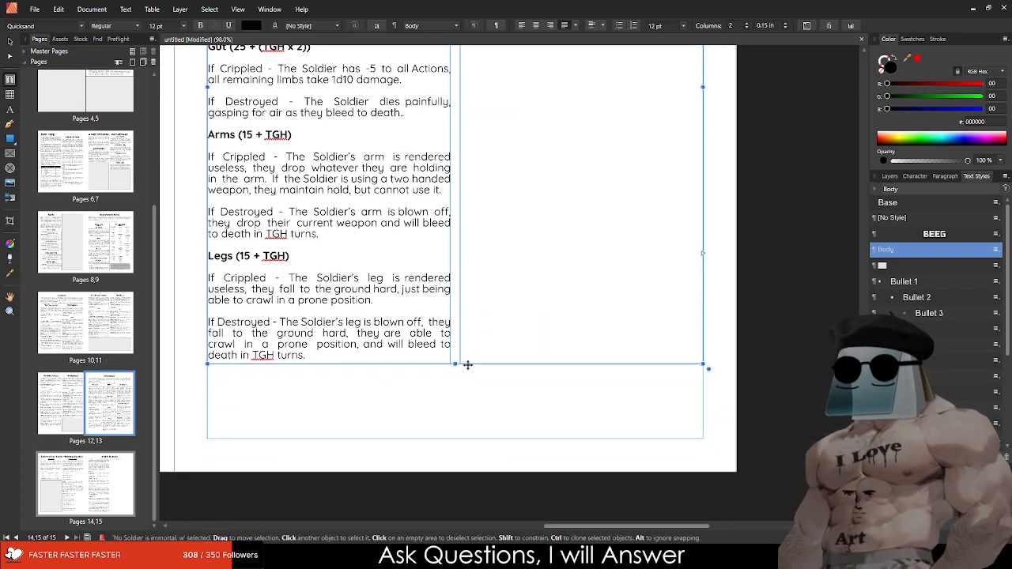
Step: Join "due to shock and blood loss." onto the preceding line of the "If three or more limbs" rule
{"action": "scroll", "coordinate": [475, 356], "scroll_direction": "up", "scroll_amount": 6}
{"action": "scroll", "coordinate": [478, 448], "scroll_direction": "right", "scroll_amount": 2}
{"action": "left_click", "coordinate": [362, 280]}
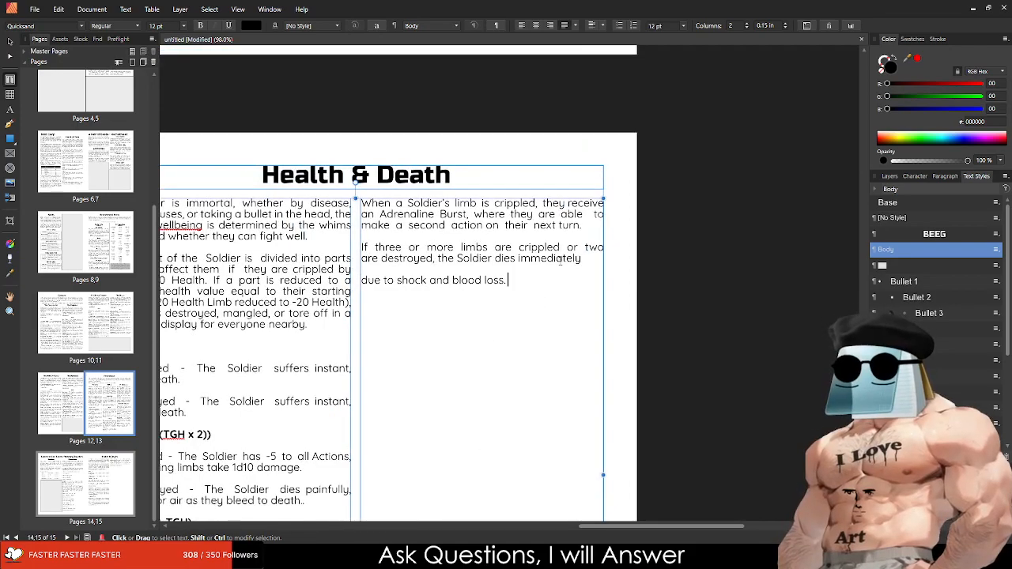
{"action": "left_click", "coordinate": [587, 258]}
{"action": "key", "text": "Delete"}
{"action": "key", "text": "Delete"}
{"action": "key", "text": "Down"}
{"action": "key", "text": "Down"}
{"action": "key", "text": "Down"}
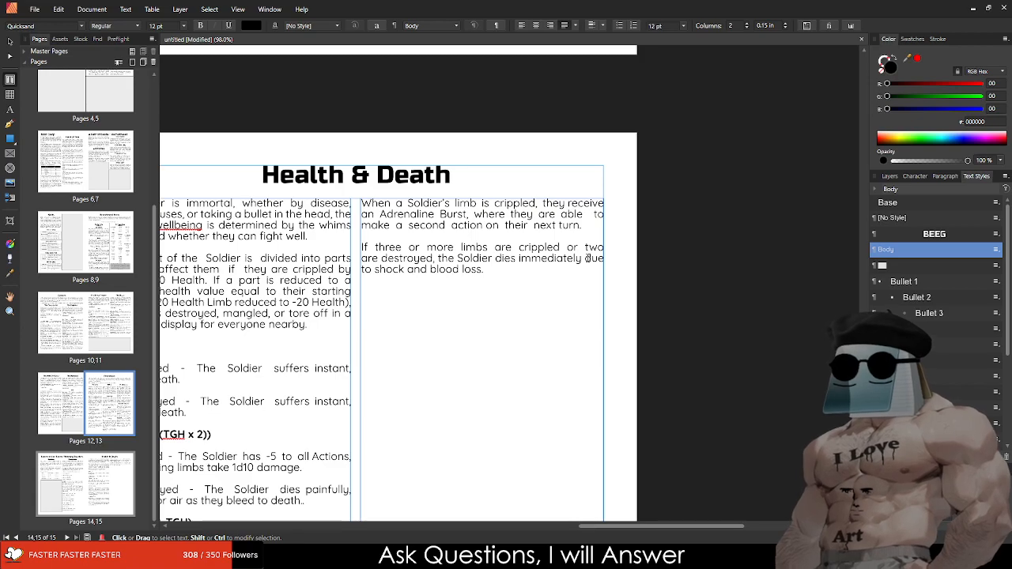
{"action": "left_click", "coordinate": [379, 290]}
Step: Add a line above the "Head (15)" entry and paste a copy of the "Health & Death" title there
{"action": "scroll", "coordinate": [371, 300], "scroll_direction": "down", "scroll_amount": 3}
{"action": "scroll", "coordinate": [371, 300], "scroll_direction": "left", "scroll_amount": 2}
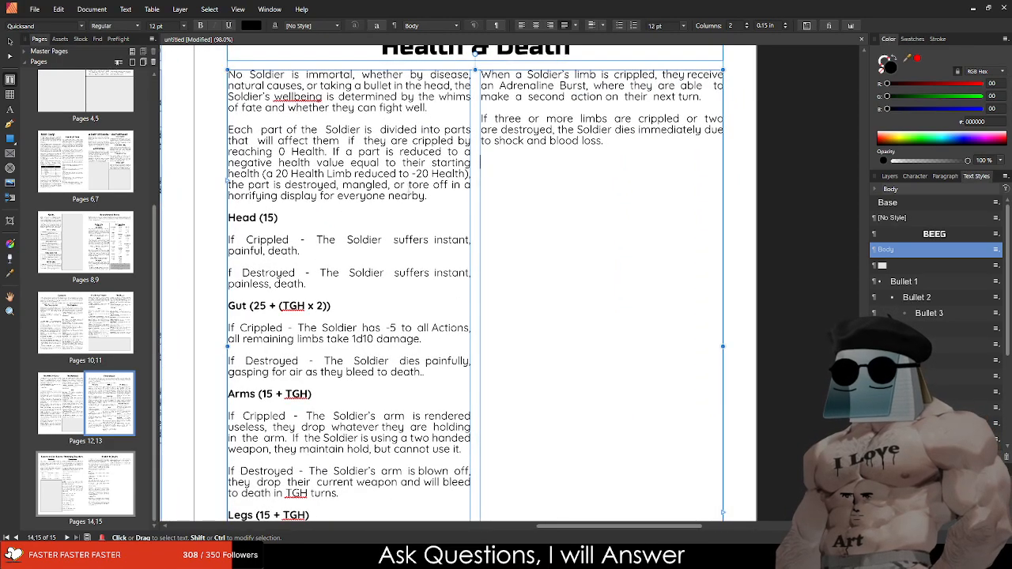
{"action": "left_click", "coordinate": [449, 196]}
{"action": "key", "text": "Return"}
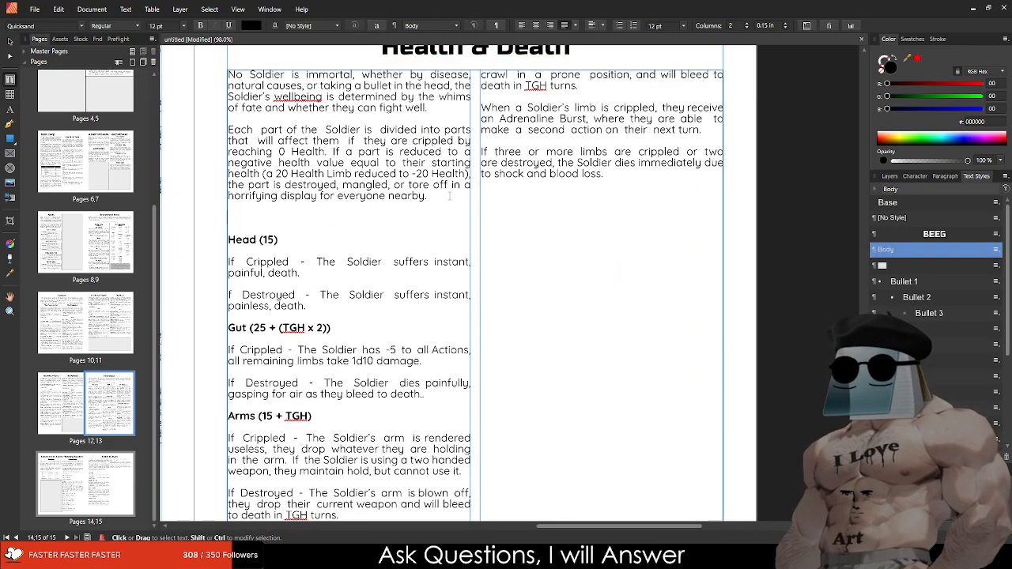
{"action": "scroll", "coordinate": [414, 84], "scroll_direction": "up", "scroll_amount": 1}
{"action": "left_click_drag", "start_coordinate": [413, 84], "coordinate": [571, 93]}
{"action": "key", "text": "ctrl+c"}
{"action": "left_click", "coordinate": [241, 257]}
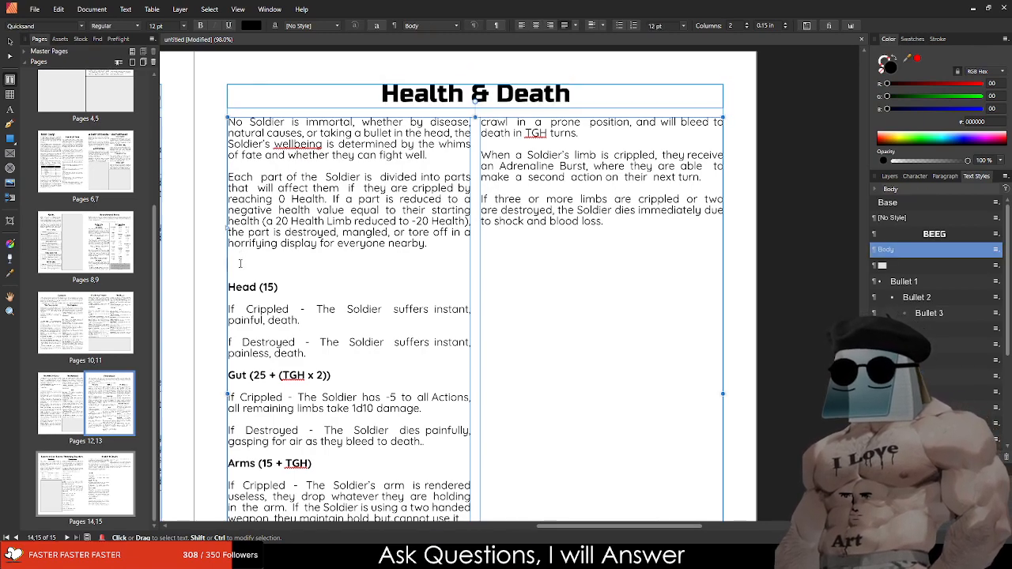
{"action": "key", "text": "ctrl+v"}
Step: Set the font size of the pasted "Health & Death" heading to 21 pt
{"action": "triple_click", "coordinate": [334, 273]}
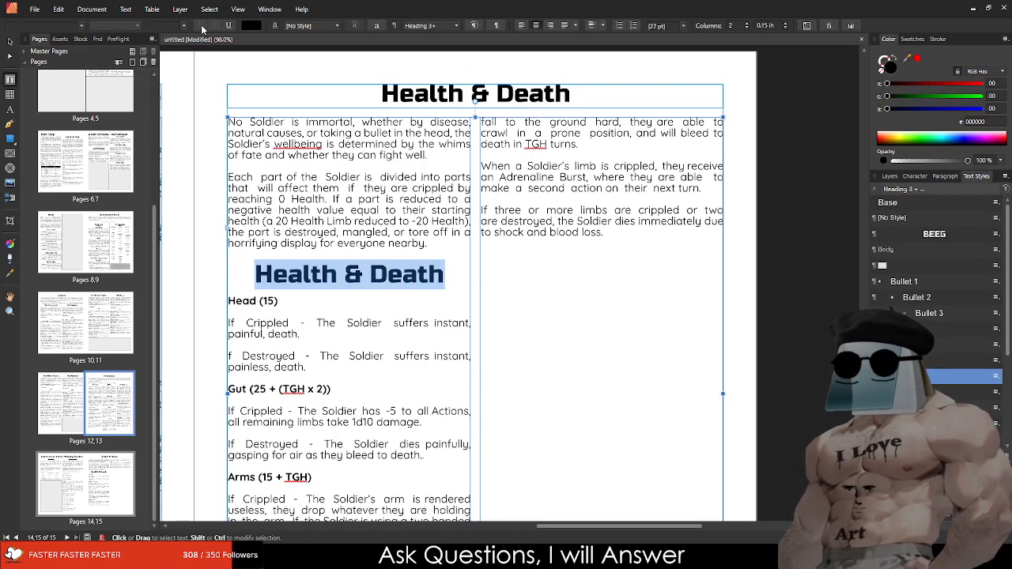
{"action": "left_click", "coordinate": [162, 26]}
{"action": "type", "text": "21"}
{"action": "key", "text": "Return"}
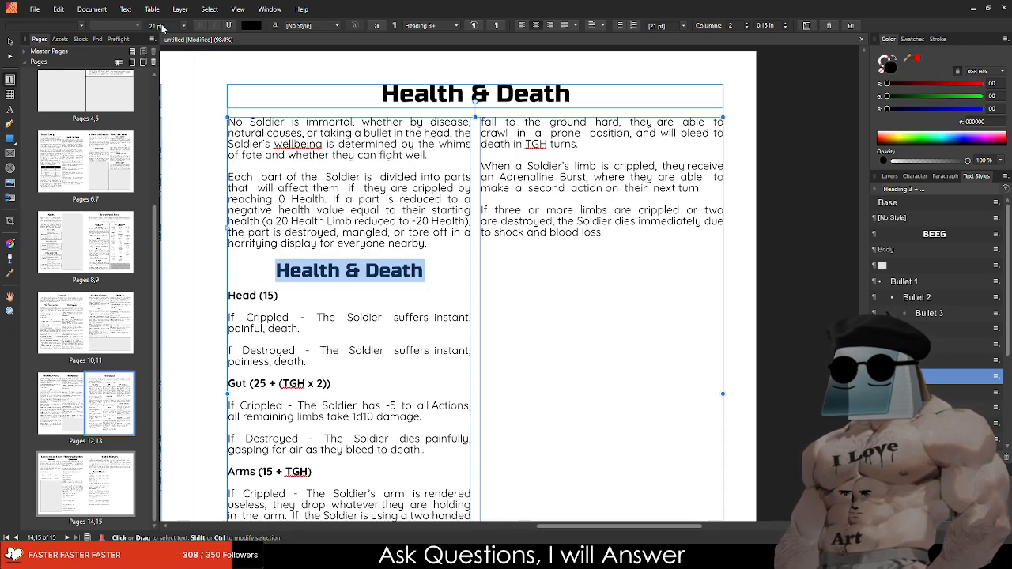
Step: Replace the text of the 21 pt heading above "Head (15)" with "Limbs"
{"action": "left_click_drag", "start_coordinate": [425, 272], "coordinate": [348, 243]}
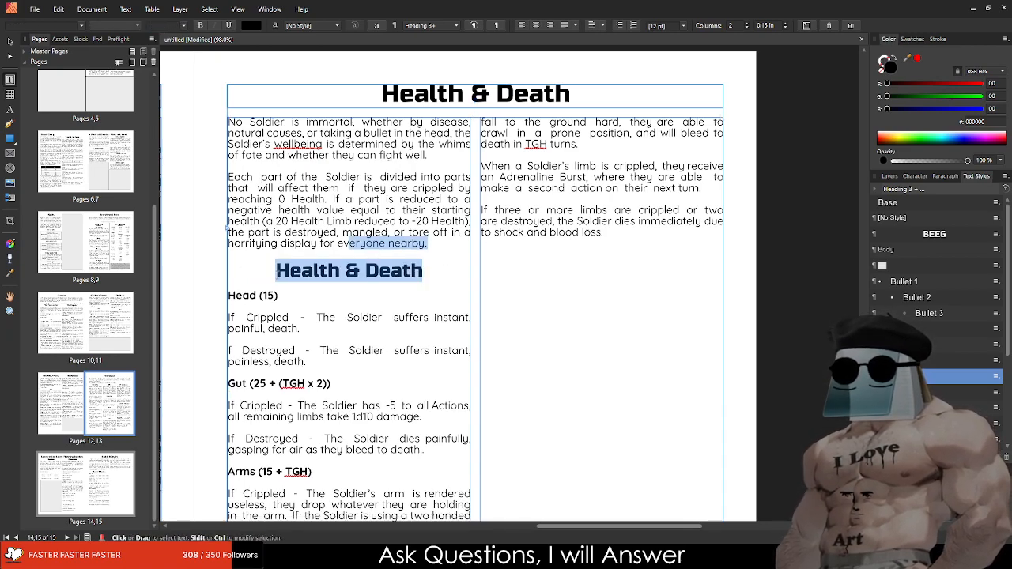
{"action": "triple_click", "coordinate": [277, 271]}
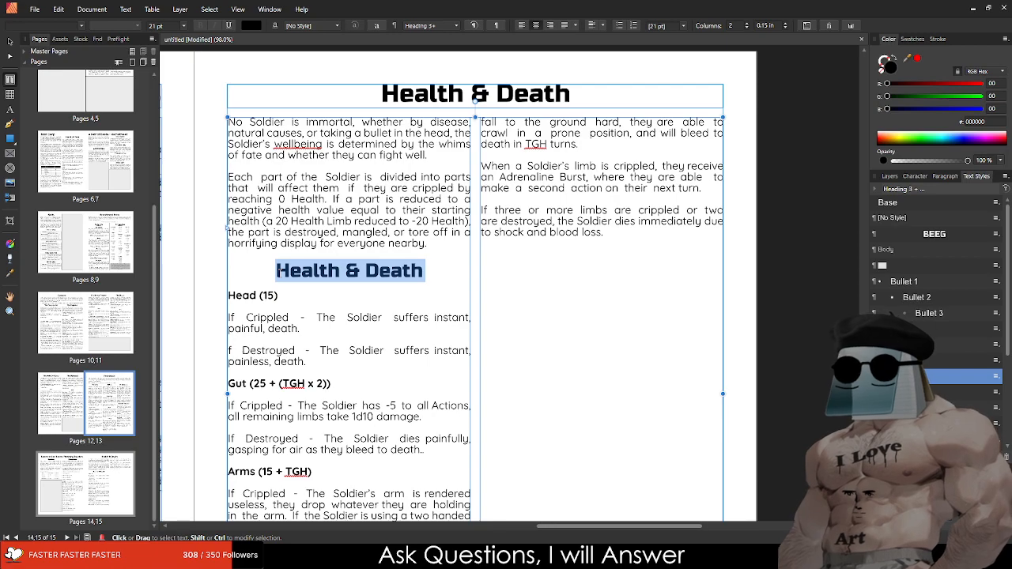
{"action": "type", "text": "Limbs &Head (15"}
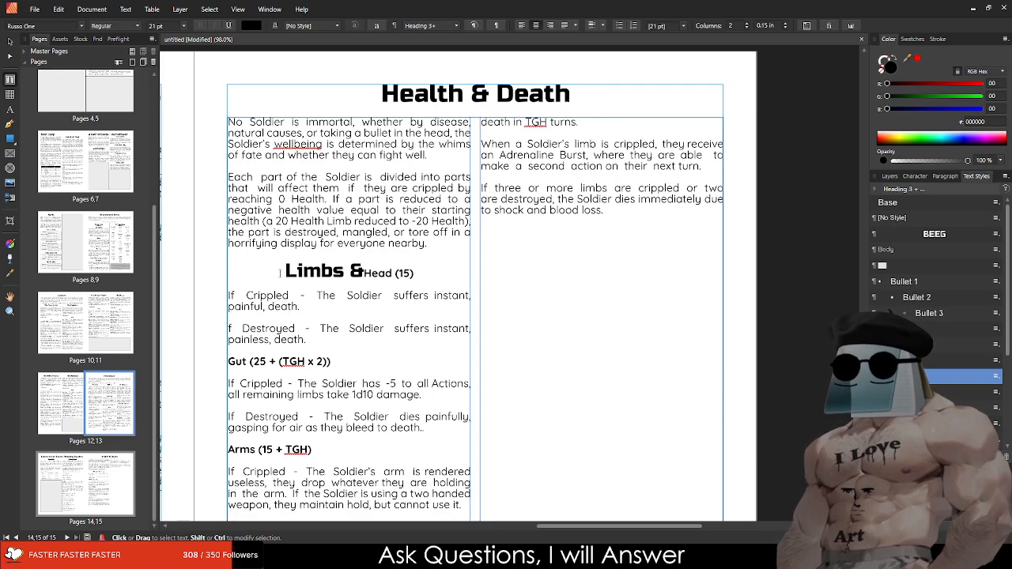
{"action": "key", "text": "BackSpace"}
{"action": "key", "text": "BackSpace"}
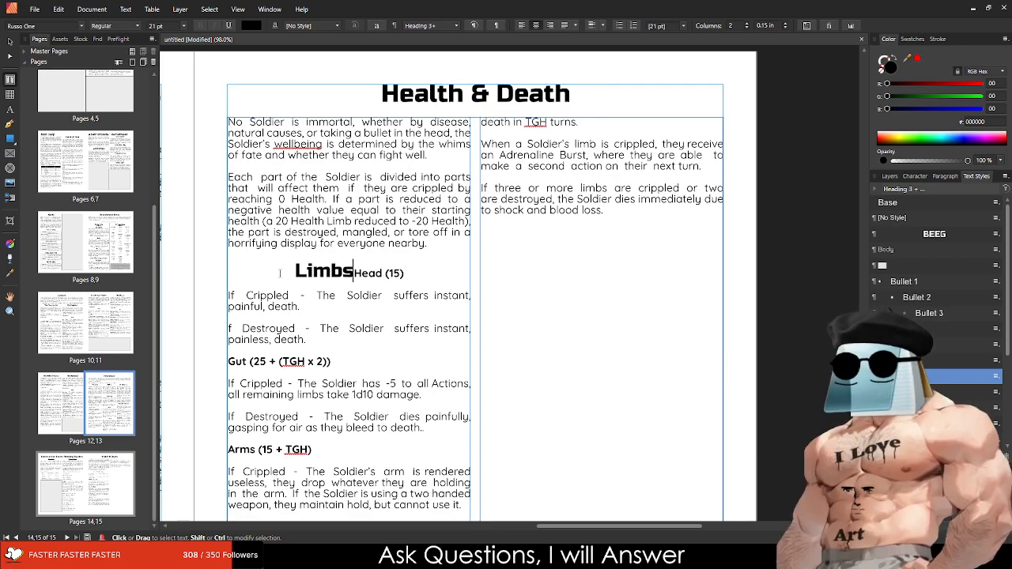
Step: Put "Head (15)" back on its own line beneath the Limbs heading and left-align it
{"action": "key", "text": "Return"}
{"action": "key", "text": "BackSpace"}
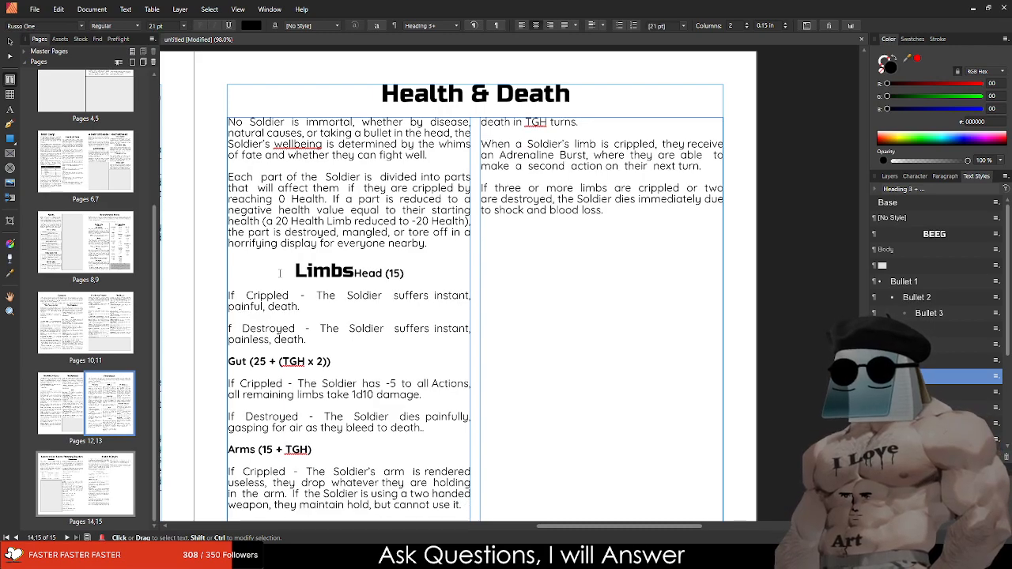
{"action": "key", "text": "Return"}
{"action": "key", "text": "Escape"}
{"action": "left_click_drag", "start_coordinate": [324, 295], "coordinate": [374, 296]}
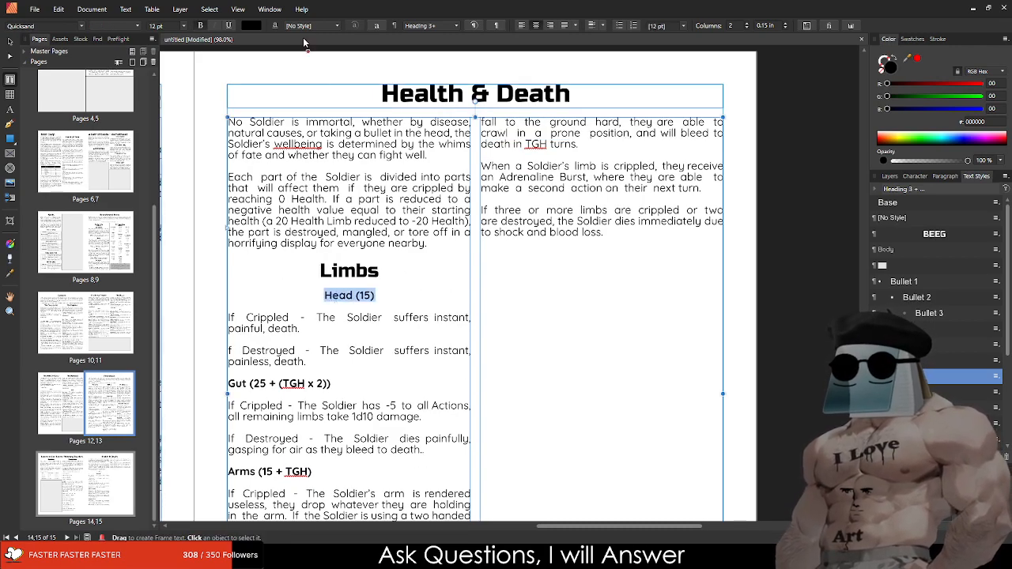
{"action": "left_click", "coordinate": [522, 26]}
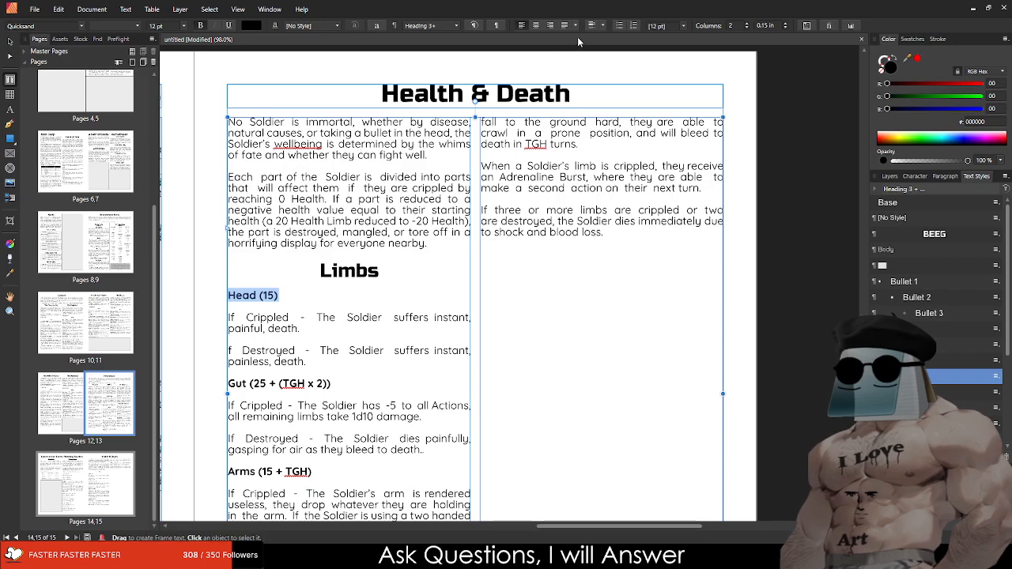
Step: Extend the body text frame downward until all of Legs' Destroyed entry fits in the first column
{"action": "left_click", "coordinate": [385, 270]}
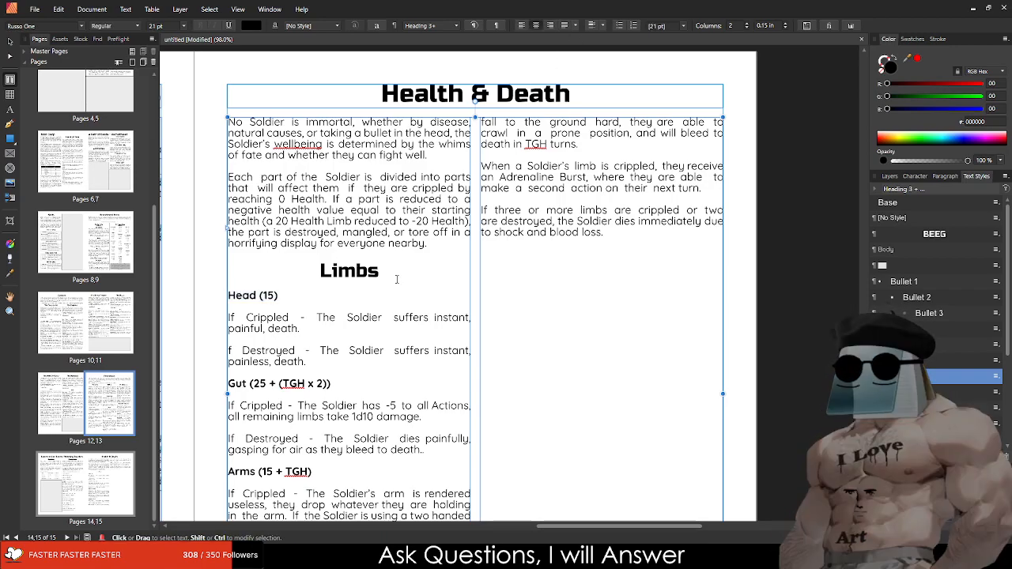
{"action": "scroll", "coordinate": [387, 271], "scroll_direction": "down", "scroll_amount": 5}
{"action": "scroll", "coordinate": [383, 124], "scroll_direction": "down", "scroll_amount": 3}
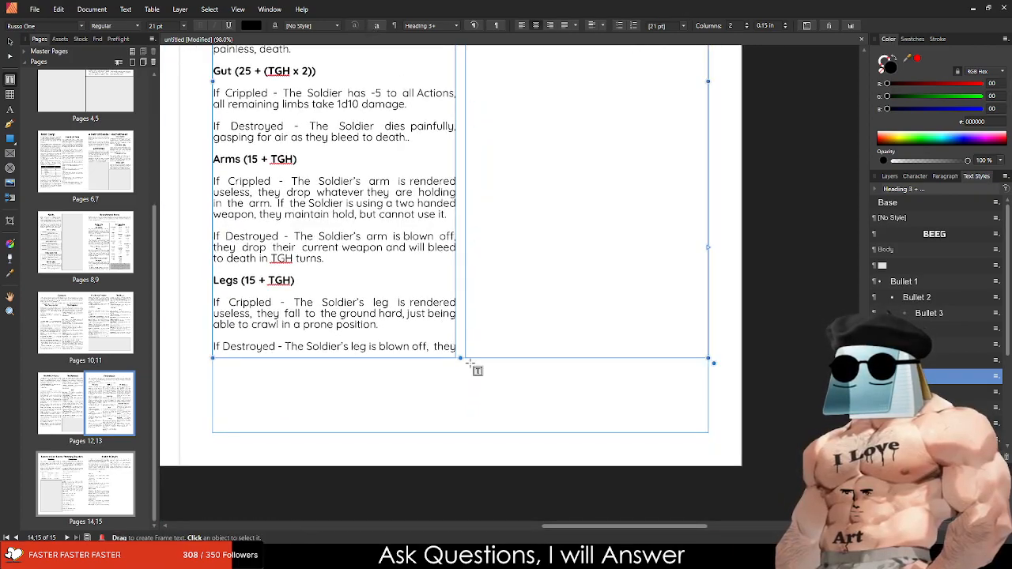
{"action": "mouse_move", "coordinate": [460, 357]}
{"action": "left_mouse_down"}
{"action": "mouse_move", "coordinate": [461, 407]}
{"action": "mouse_move", "coordinate": [460, 398]}
{"action": "left_mouse_up"}
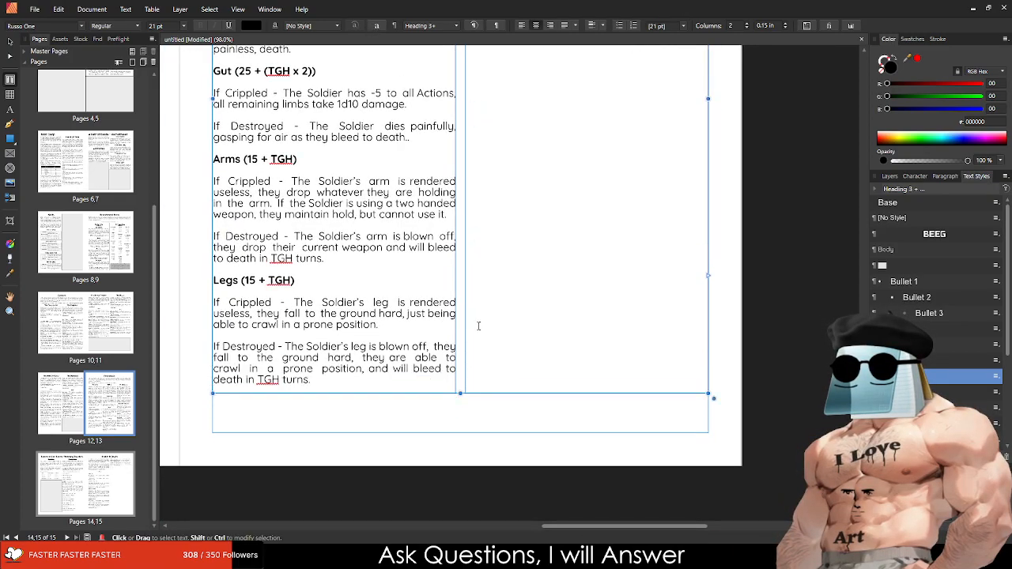
Step: Copy the Limbs heading and paste it beneath the blood-loss rule in the second column
{"action": "scroll", "coordinate": [301, 328], "scroll_direction": "up", "scroll_amount": 9}
{"action": "double_click", "coordinate": [302, 326]}
{"action": "key", "text": "ctrl+c"}
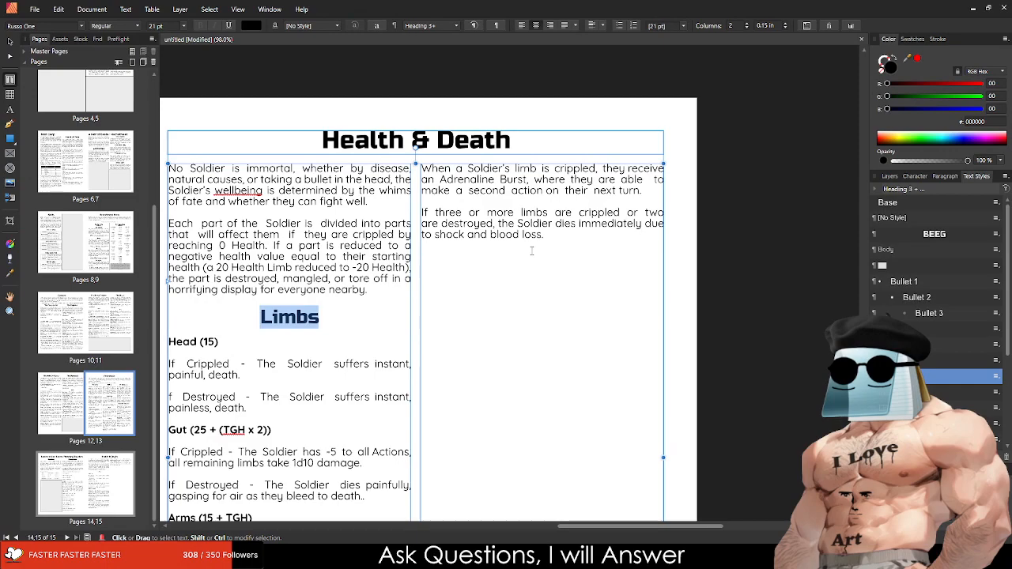
{"action": "left_click", "coordinate": [589, 257]}
{"action": "key", "text": "ctrl+v"}
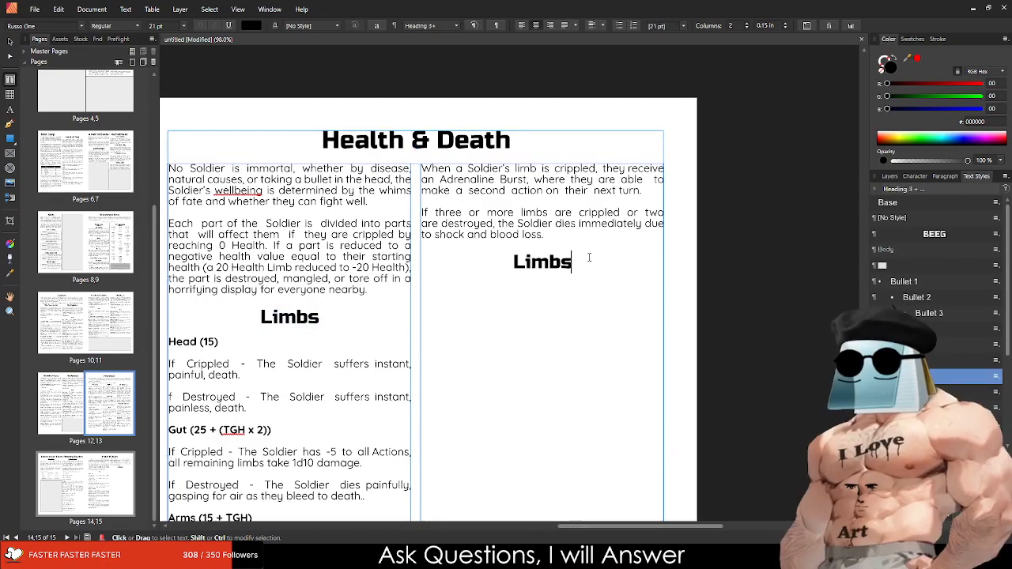
Step: Replace the text of the copied Limbs heading in the second column with "Adrenaline Rush"
{"action": "left_click_drag", "start_coordinate": [589, 257], "coordinate": [487, 257]}
{"action": "type", "text": "Shoc"}
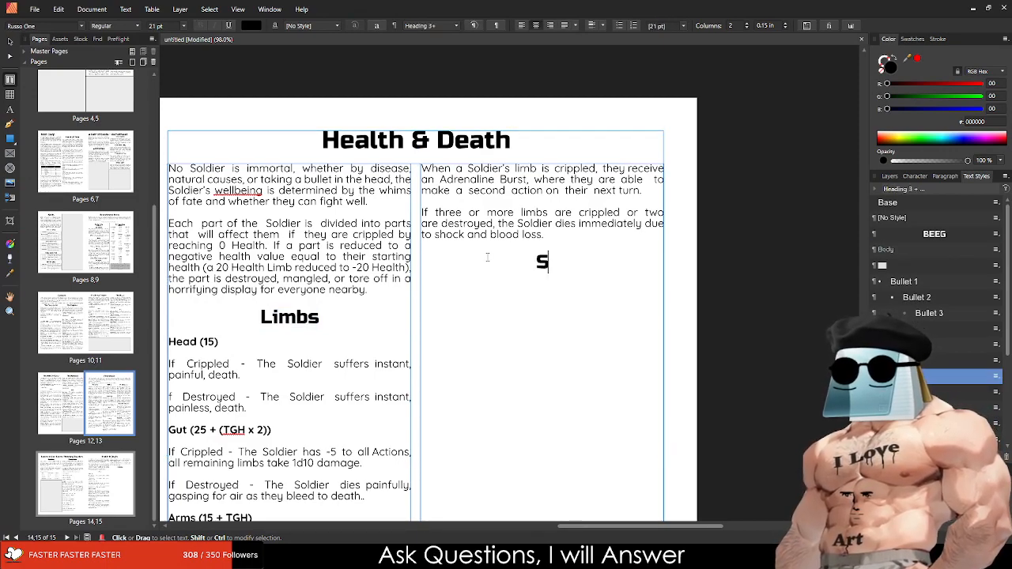
{"action": "key", "text": "BackSpace"}
{"action": "key", "text": "BackSpace"}
{"action": "key", "text": "BackSpace"}
{"action": "key", "text": "BackSpace"}
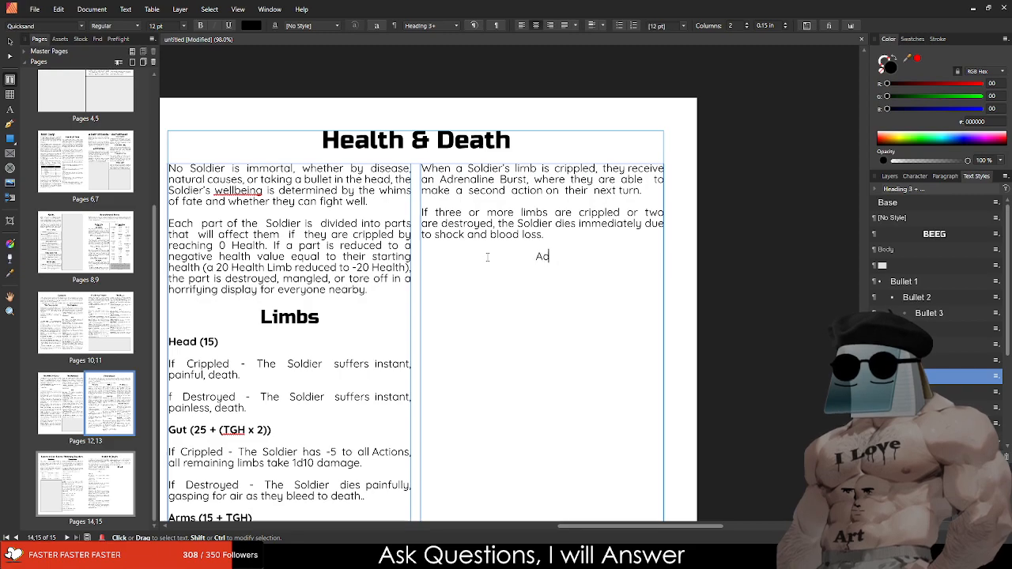
{"action": "key", "text": "ctrl+z"}
{"action": "key", "text": "shift+Left"}
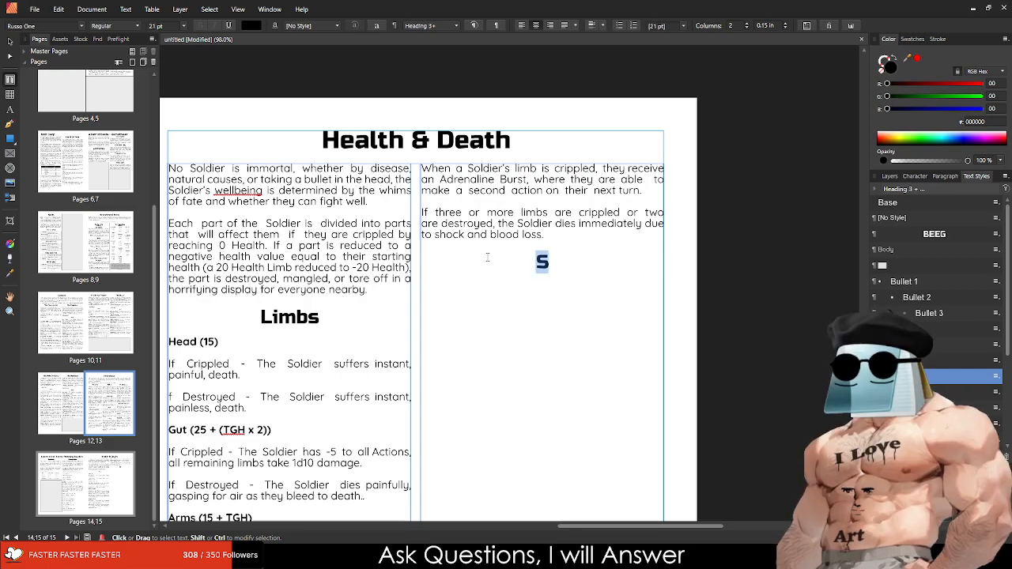
{"action": "type", "text": "Adrenaline Rush"}
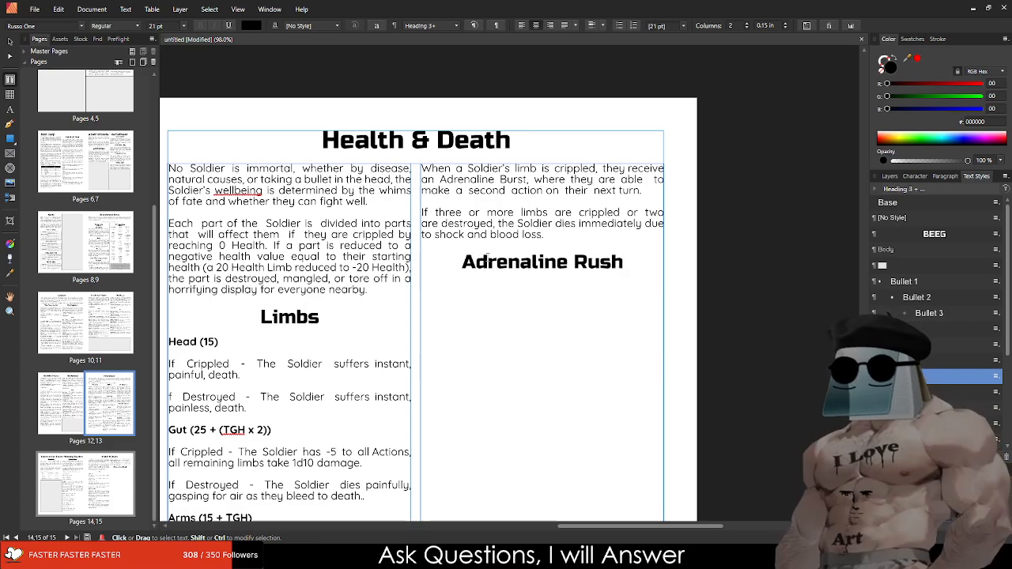
Step: Start a body paragraph beneath the Adrenaline Rush heading with the words "When a Soldier is shot"
{"action": "key", "text": "Return"}
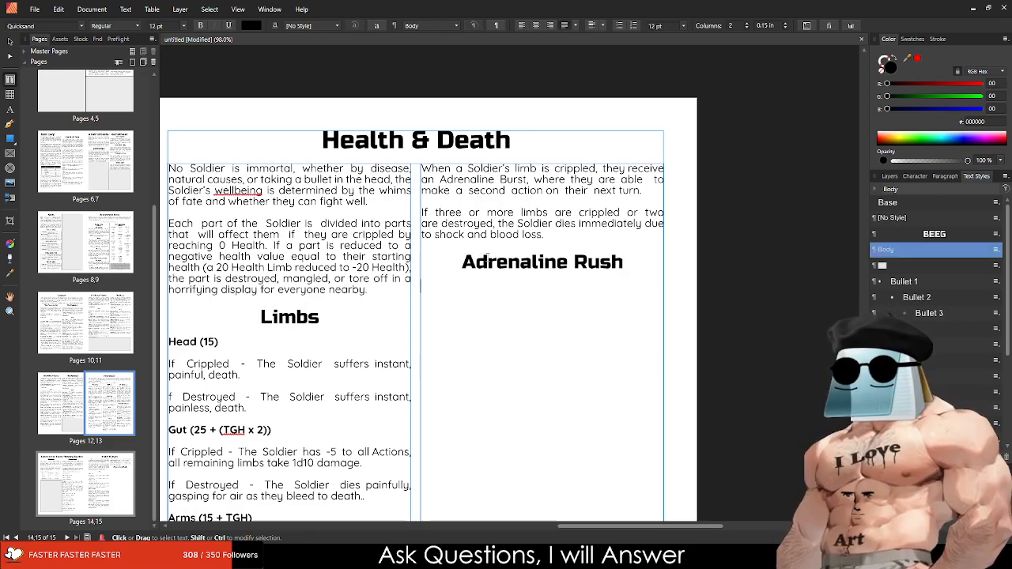
{"action": "type", "text": "When a SOld"}
{"action": "key", "text": "BackSpace"}
{"action": "key", "text": "BackSpace"}
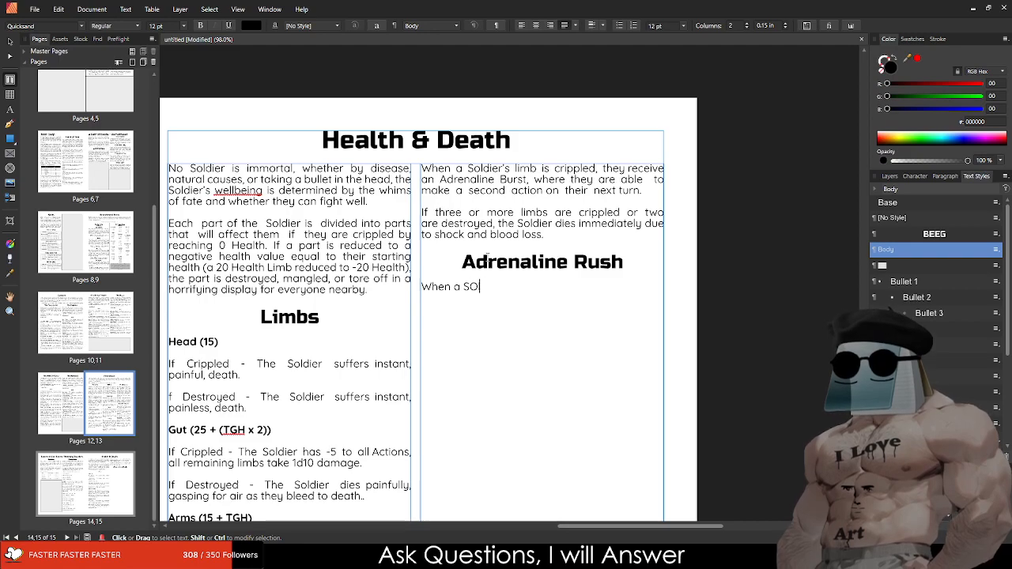
{"action": "key", "text": "BackSpace"}
{"action": "type", "text": "oldi"}
{"action": "key", "text": "BackSpace"}
{"action": "key", "text": "BackSpace"}
{"action": "key", "text": "BackSpace"}
{"action": "type", "text": "ldier is shot"}
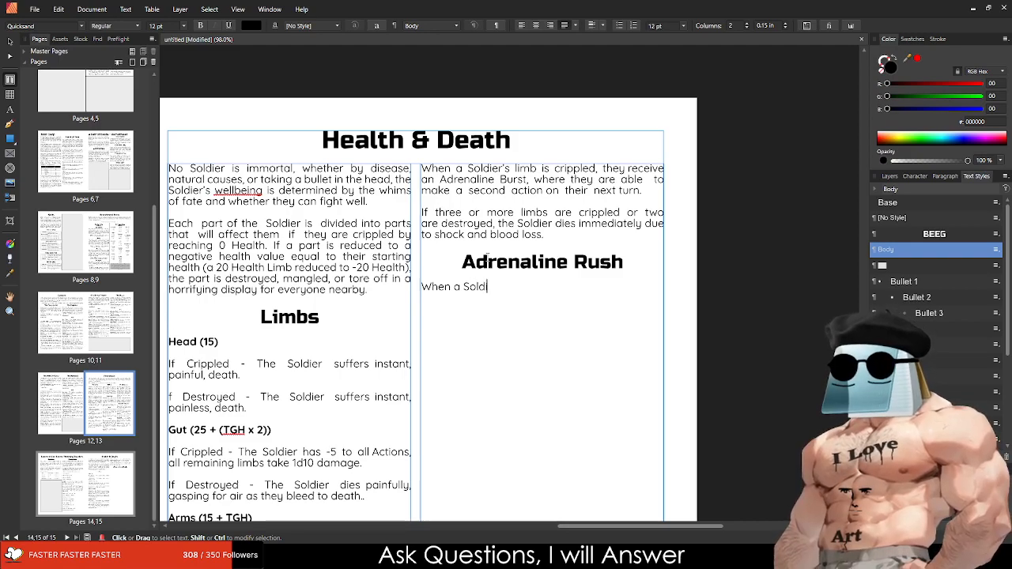
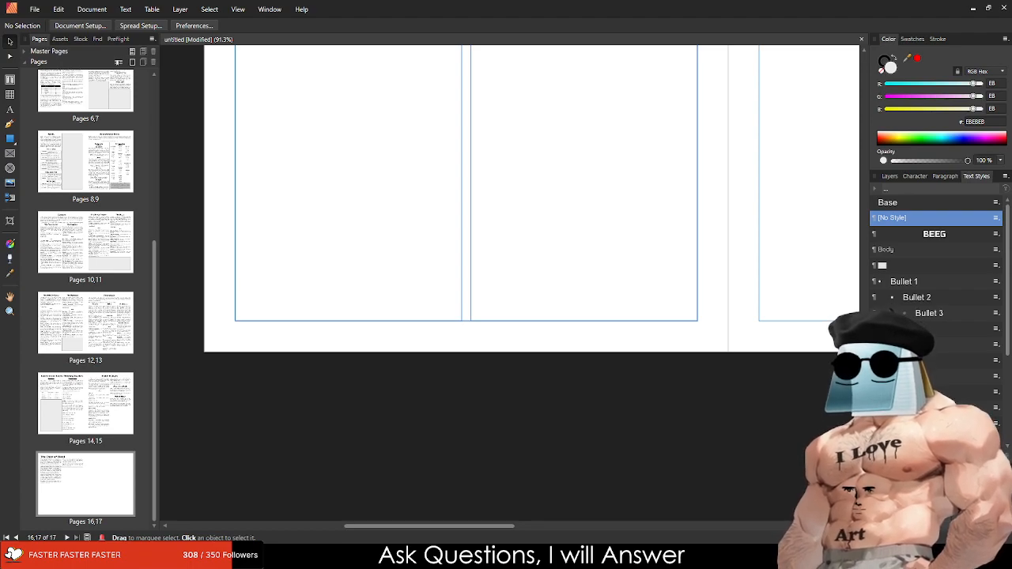
Step: Try the Heading 1, Heading 2 and Heading 3 styles on the "The Color of Blood" title, settling on Heading 1
{"action": "scroll", "coordinate": [467, 285], "scroll_direction": "up", "scroll_amount": 10}
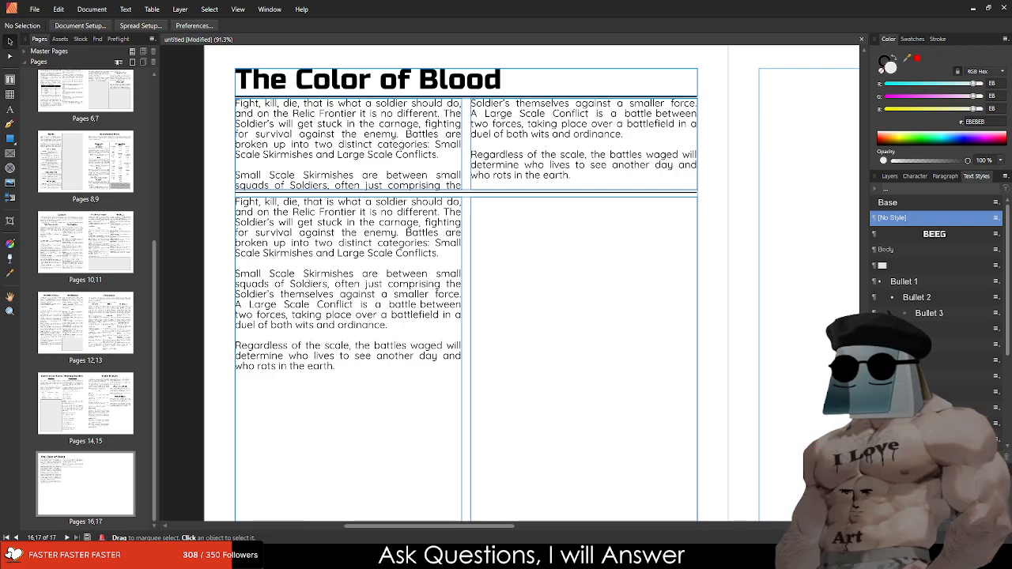
{"action": "left_click", "coordinate": [408, 78]}
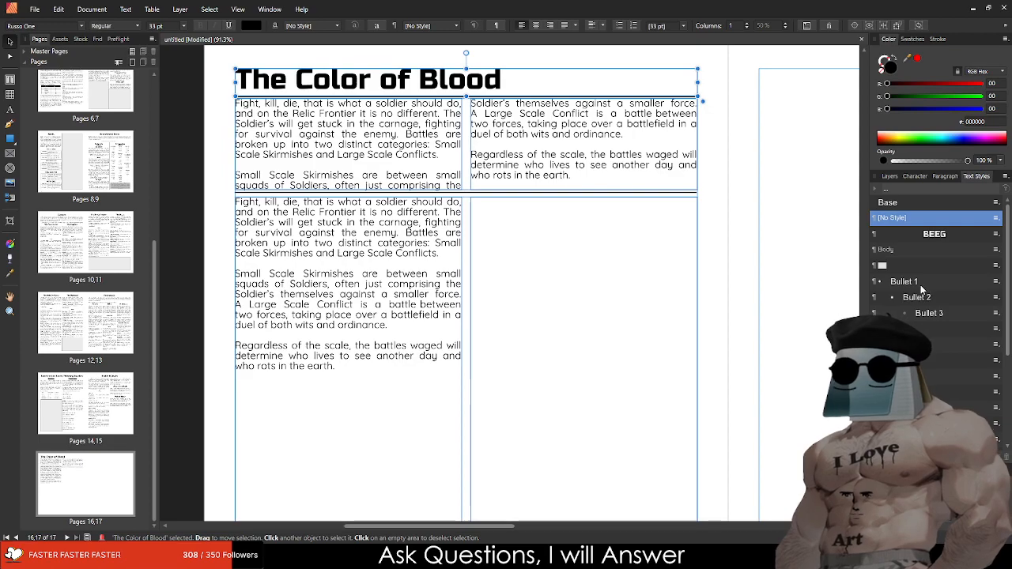
{"action": "left_click", "coordinate": [933, 345]}
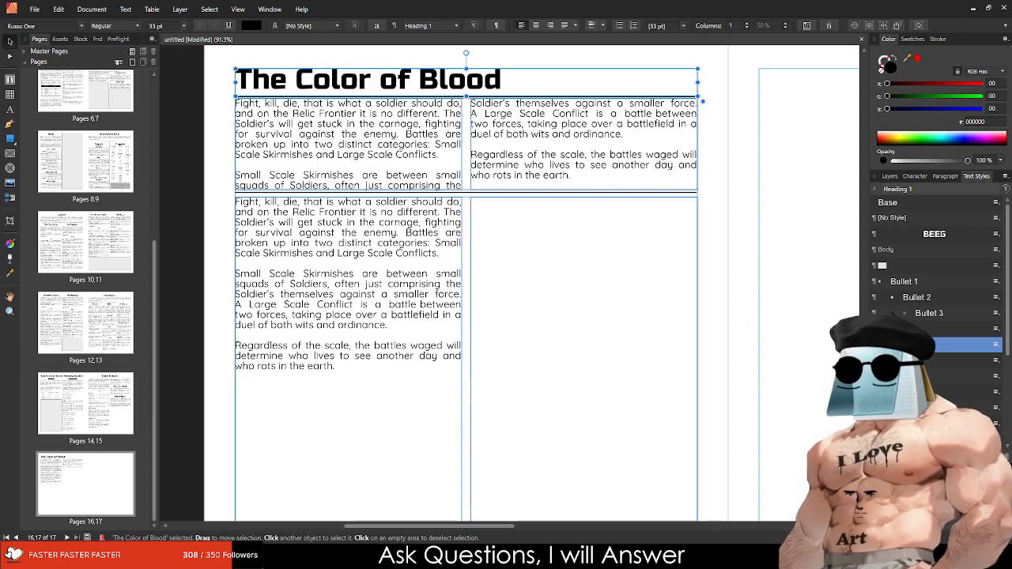
{"action": "left_click", "coordinate": [910, 361]}
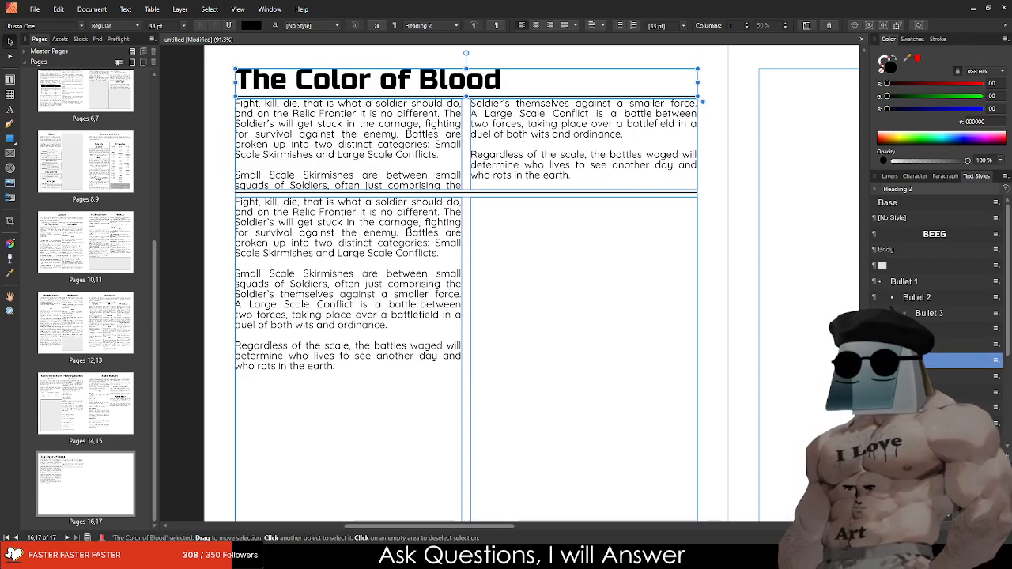
{"action": "triple_click", "coordinate": [447, 87]}
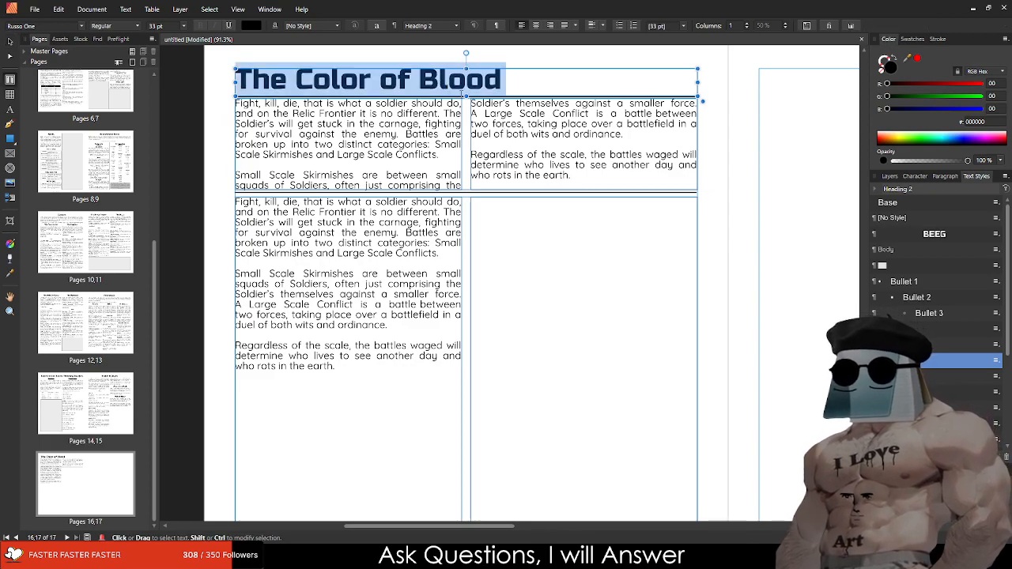
{"action": "left_click", "coordinate": [965, 345]}
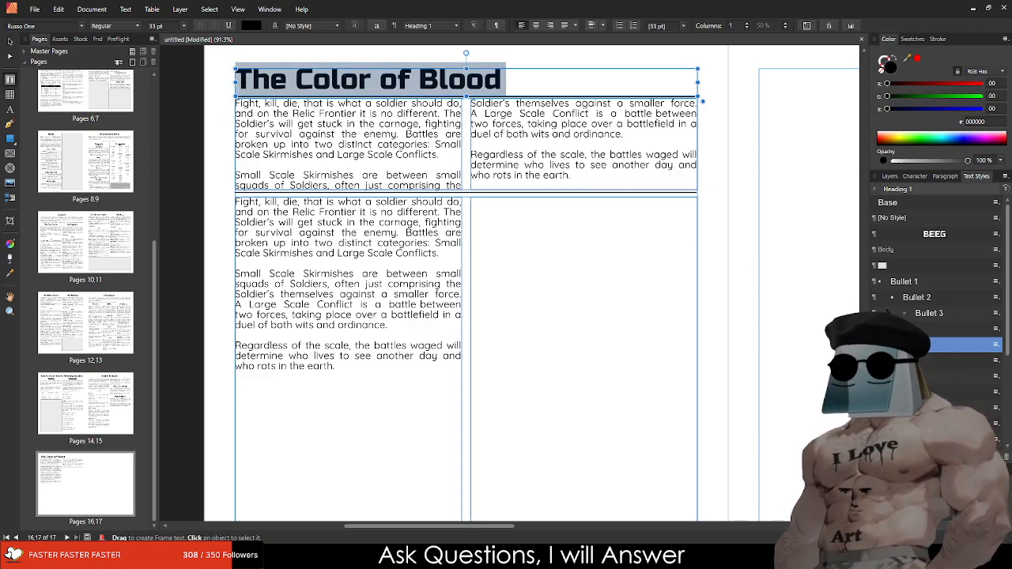
{"action": "left_click", "coordinate": [965, 361]}
{"action": "left_click", "coordinate": [965, 377]}
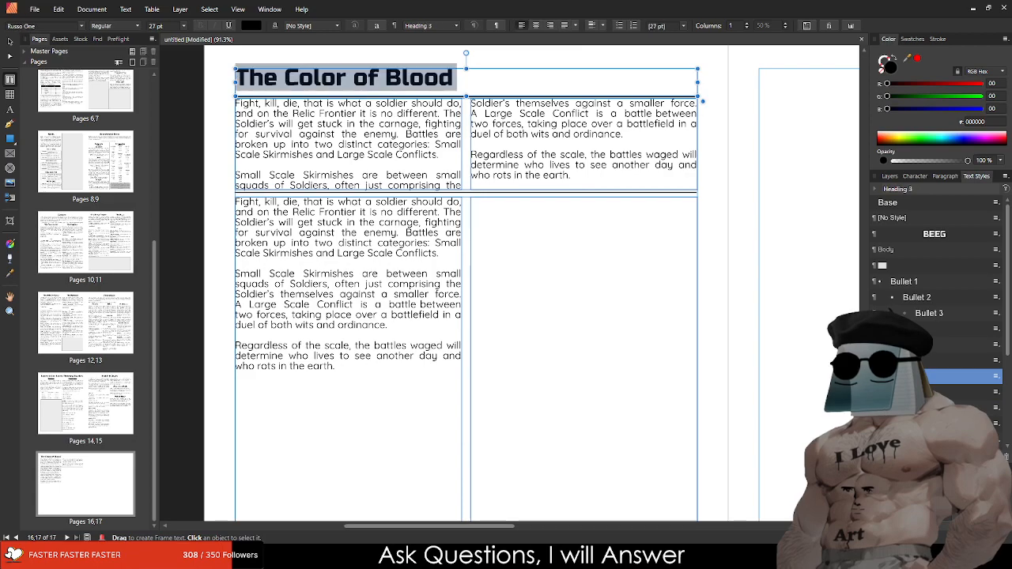
{"action": "left_click", "coordinate": [965, 345]}
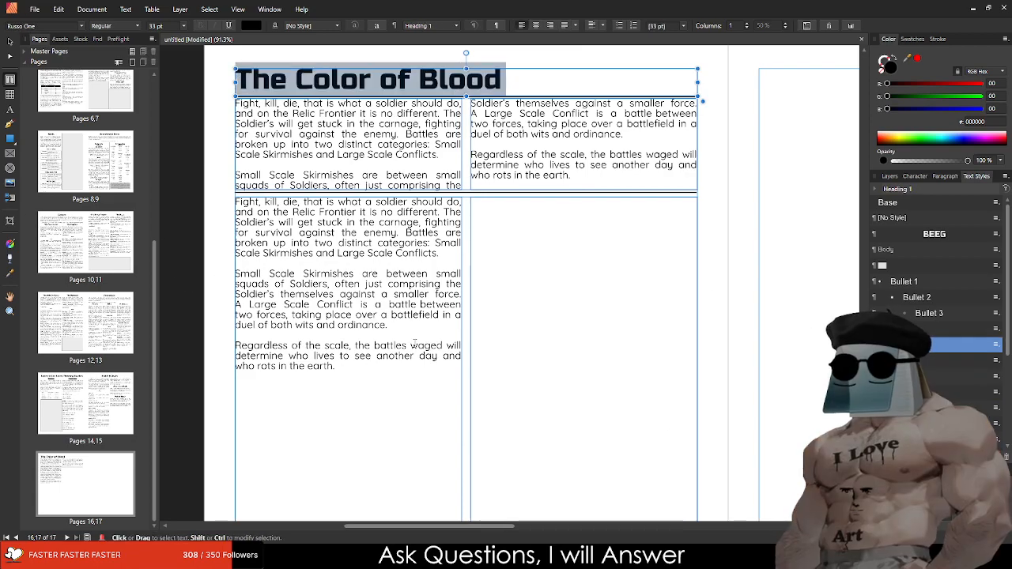
Step: Check the text styles of the earlier titles, including "Recruitment Form" on pages 8,9 and "Boots in Mud" on pages 4,5
{"action": "left_click", "coordinate": [118, 167]}
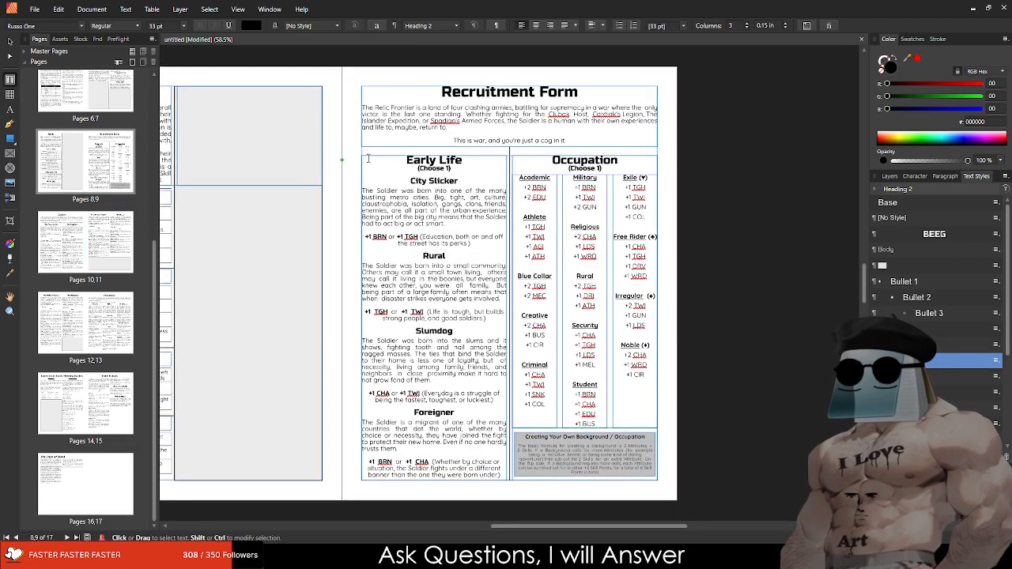
{"action": "triple_click", "coordinate": [515, 92]}
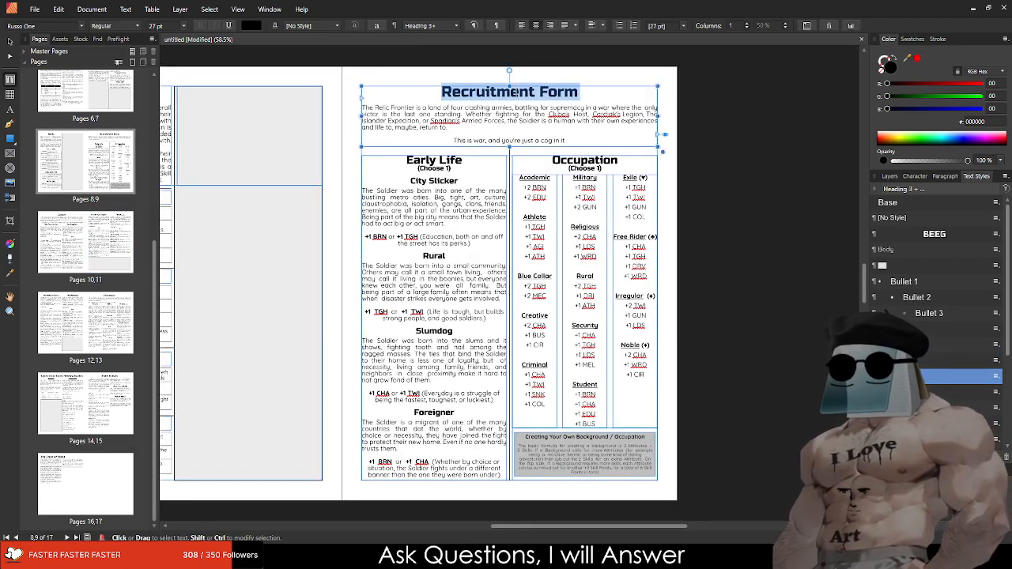
{"action": "left_click_drag", "start_coordinate": [214, 91], "coordinate": [454, 287]}
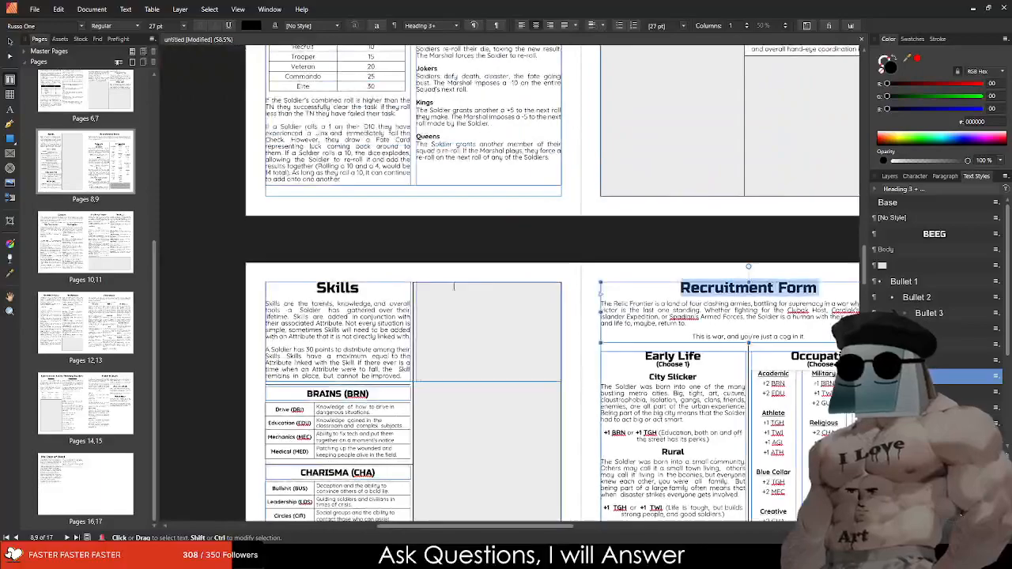
{"action": "left_click", "coordinate": [454, 287]}
{"action": "scroll", "coordinate": [316, 220], "scroll_direction": "up", "scroll_amount": 5}
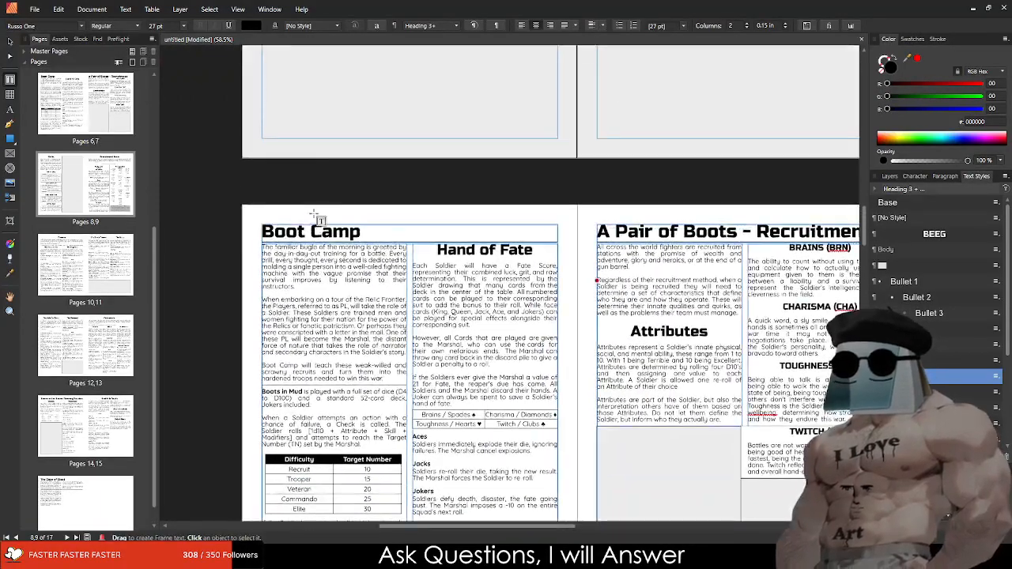
{"action": "left_click", "coordinate": [580, 134]}
{"action": "scroll", "coordinate": [562, 198], "scroll_direction": "up", "scroll_amount": 4}
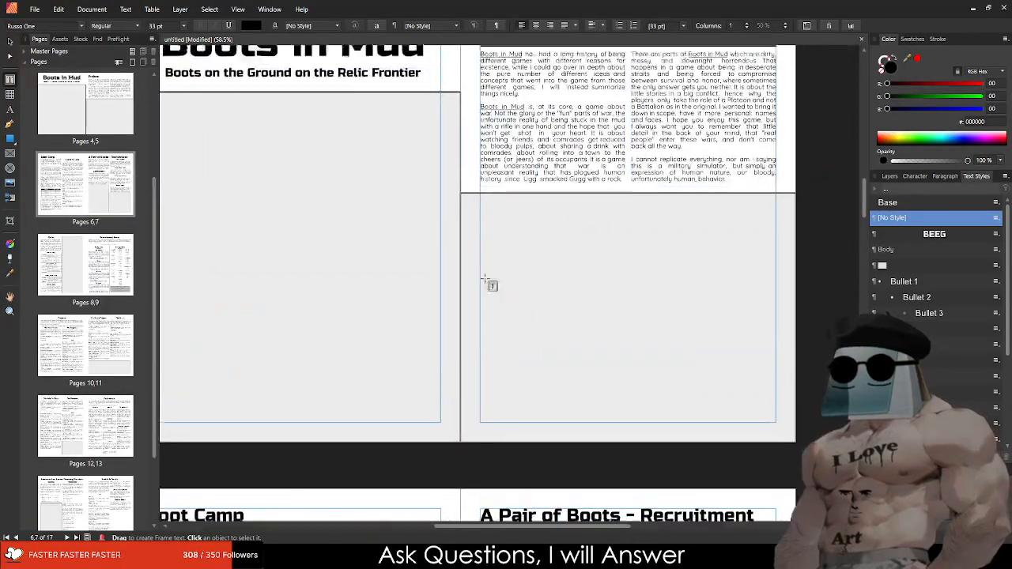
{"action": "scroll", "coordinate": [487, 280], "scroll_direction": "up", "scroll_amount": 3}
{"action": "left_click", "coordinate": [301, 178]}
{"action": "triple_click", "coordinate": [314, 200]}
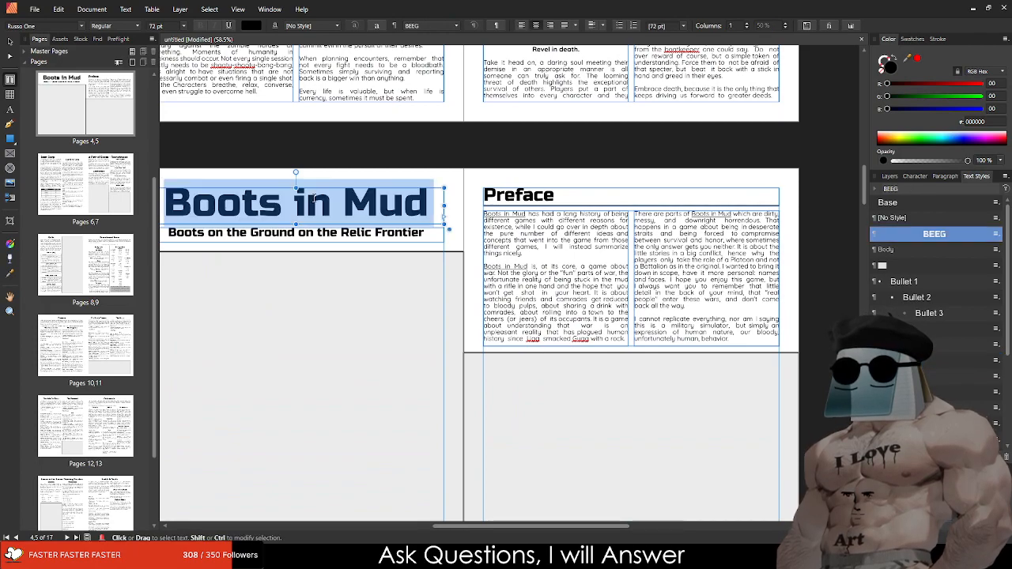
Step: Apply the Heading 2 style to the "Preface" title
{"action": "left_click", "coordinate": [543, 200]}
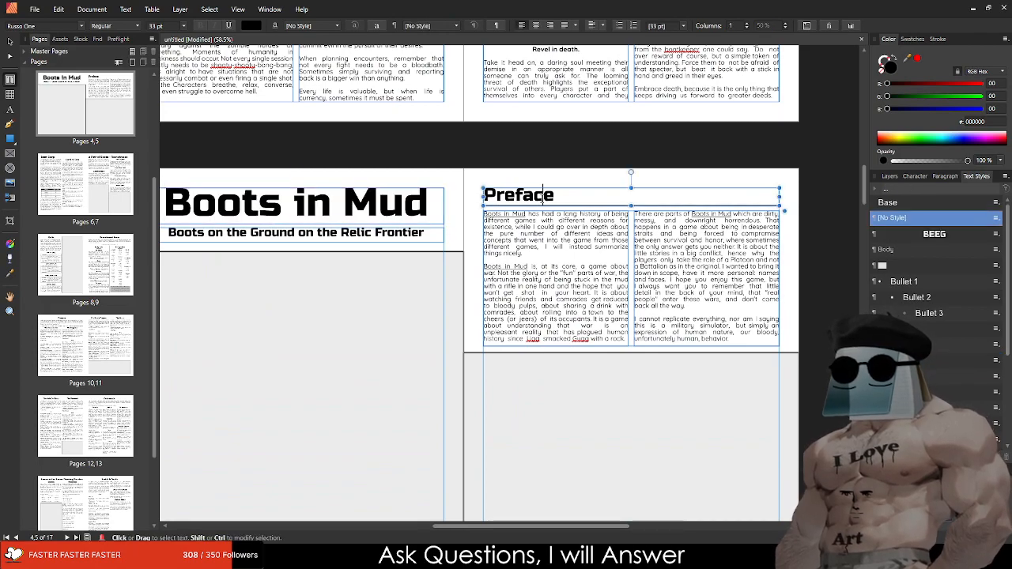
{"action": "double_click", "coordinate": [541, 198]}
{"action": "left_click", "coordinate": [904, 361]}
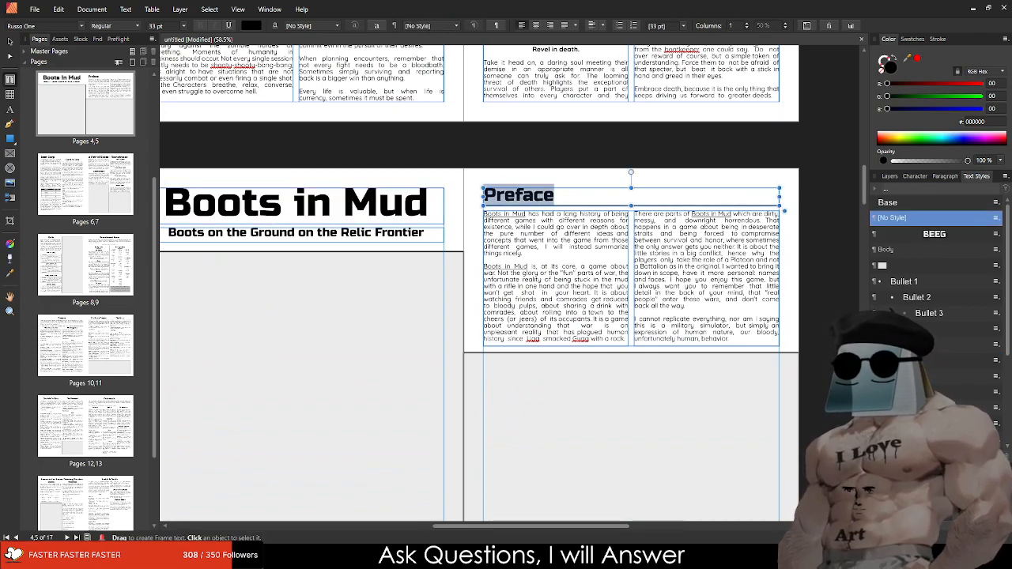
Step: Check the text styles of the headings from "Hand of Fate" and "CHARISMA (CHA)" through the class pages to "Mementos"
{"action": "scroll", "coordinate": [461, 351], "scroll_direction": "down", "scroll_amount": 6}
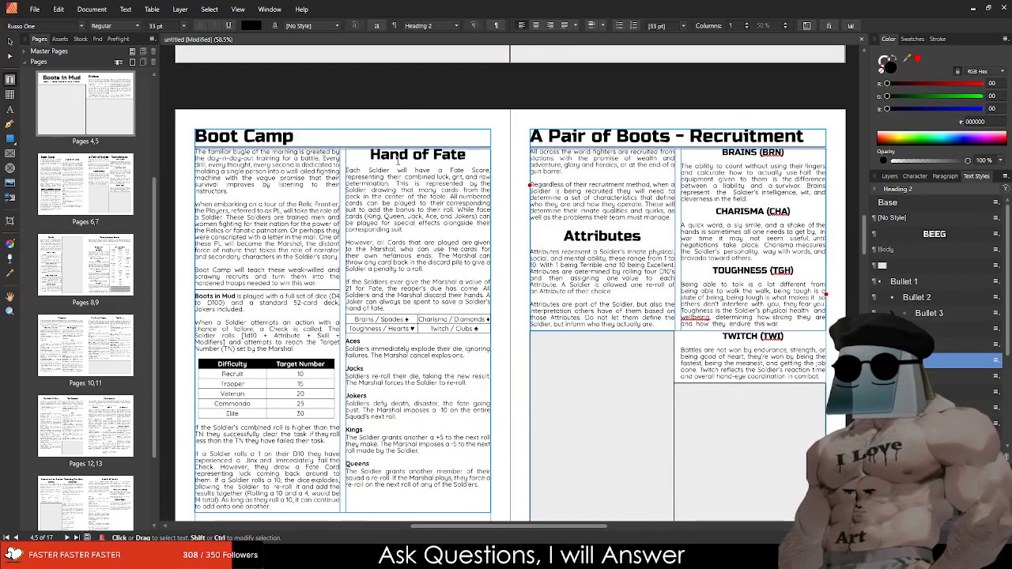
{"action": "left_click", "coordinate": [399, 161]}
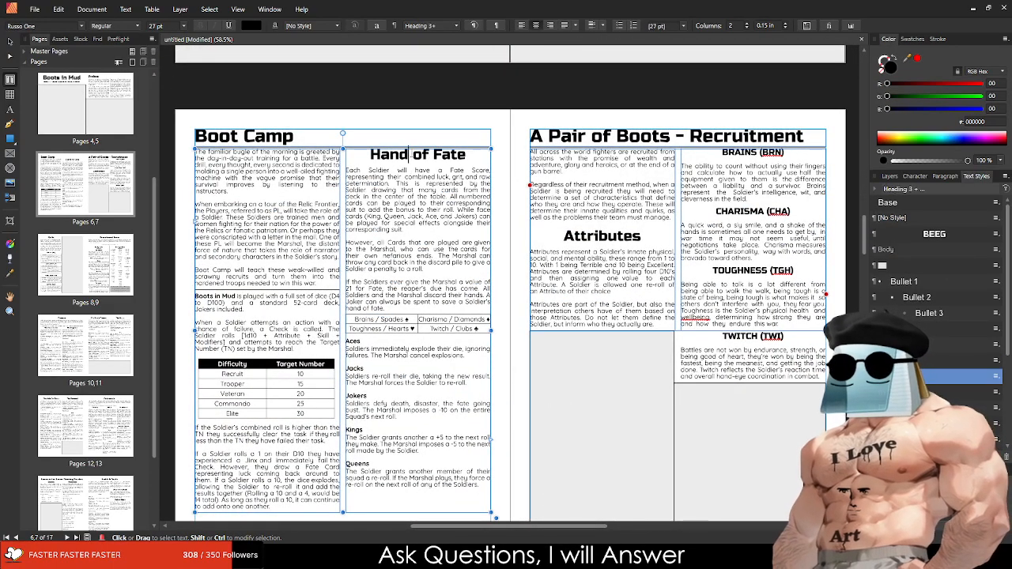
{"action": "left_click", "coordinate": [621, 227]}
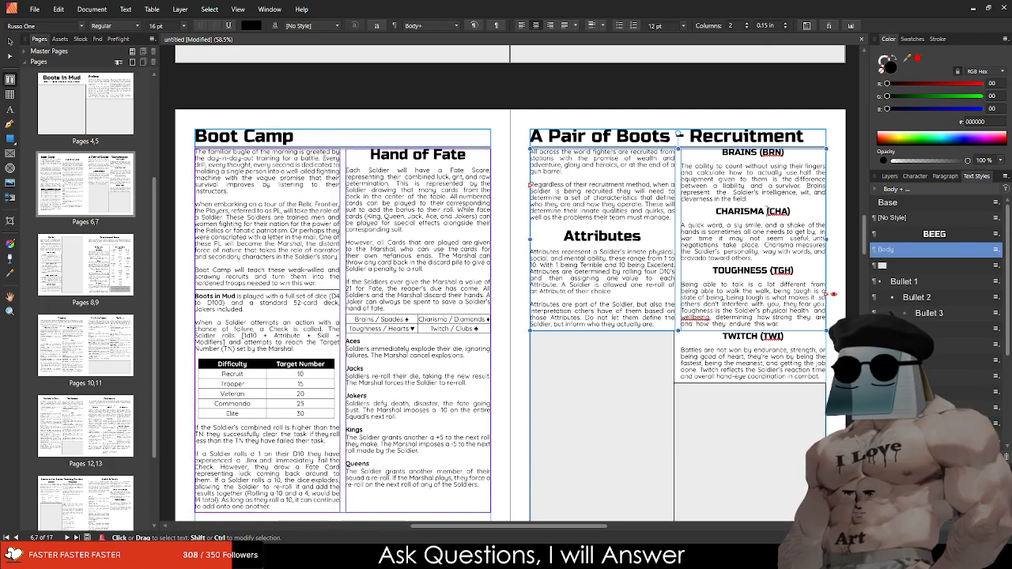
{"action": "triple_click", "coordinate": [766, 211]}
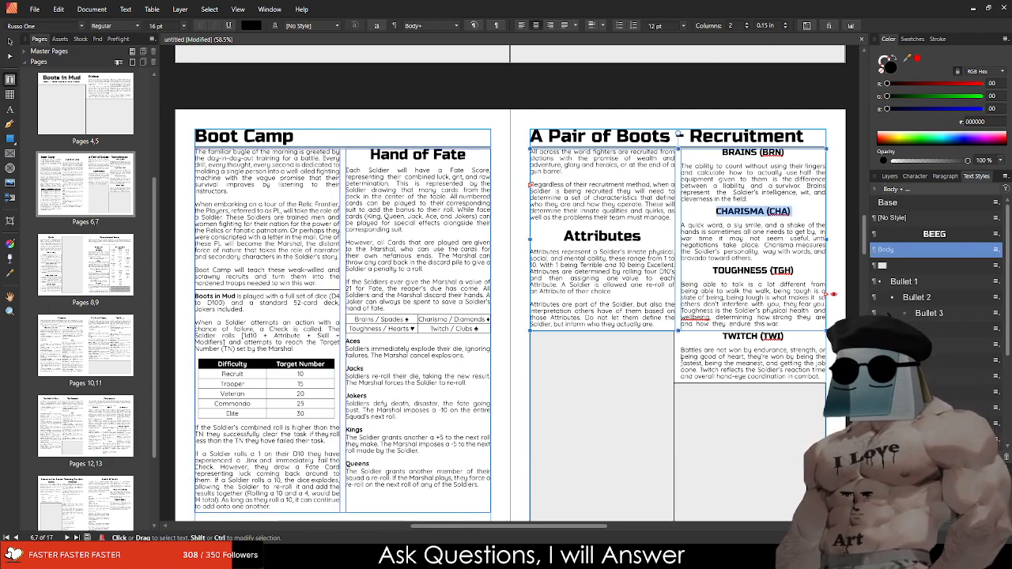
{"action": "scroll", "coordinate": [655, 305], "scroll_direction": "down", "scroll_amount": 10}
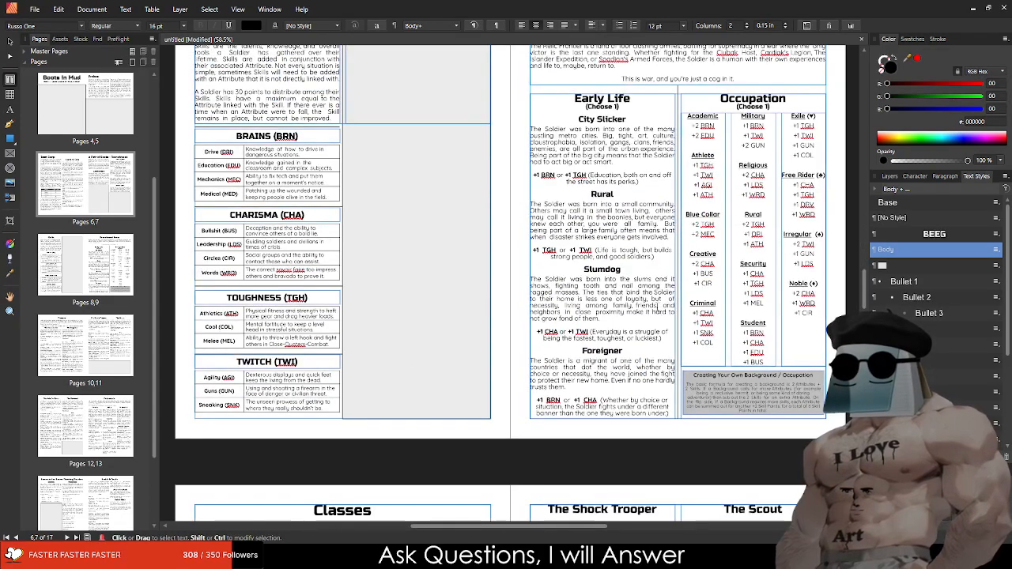
{"action": "scroll", "coordinate": [653, 303], "scroll_direction": "down", "scroll_amount": 10}
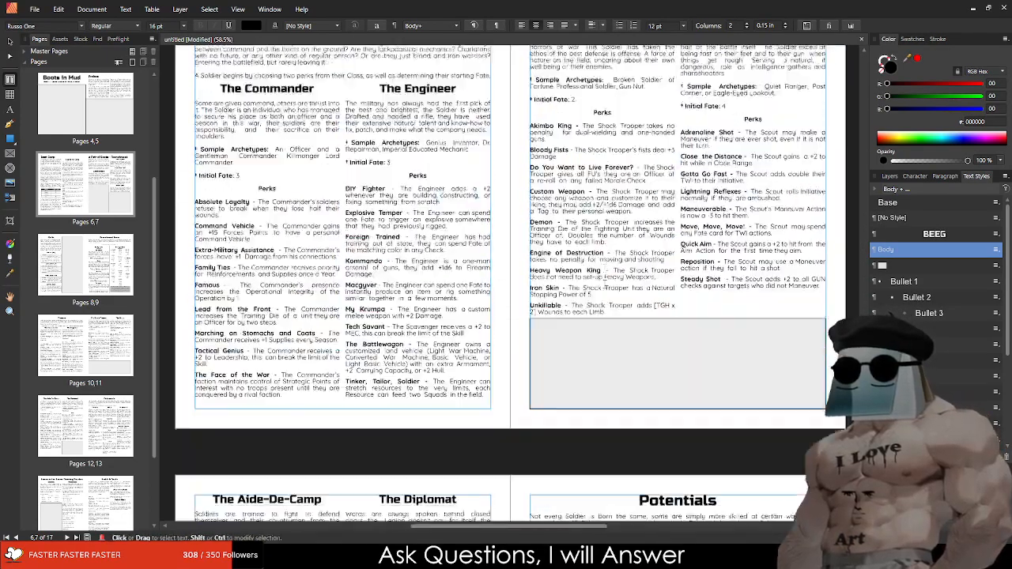
{"action": "scroll", "coordinate": [606, 278], "scroll_direction": "up", "scroll_amount": 1}
{"action": "left_click", "coordinate": [360, 65]}
{"action": "scroll", "coordinate": [372, 158], "scroll_direction": "down", "scroll_amount": 8}
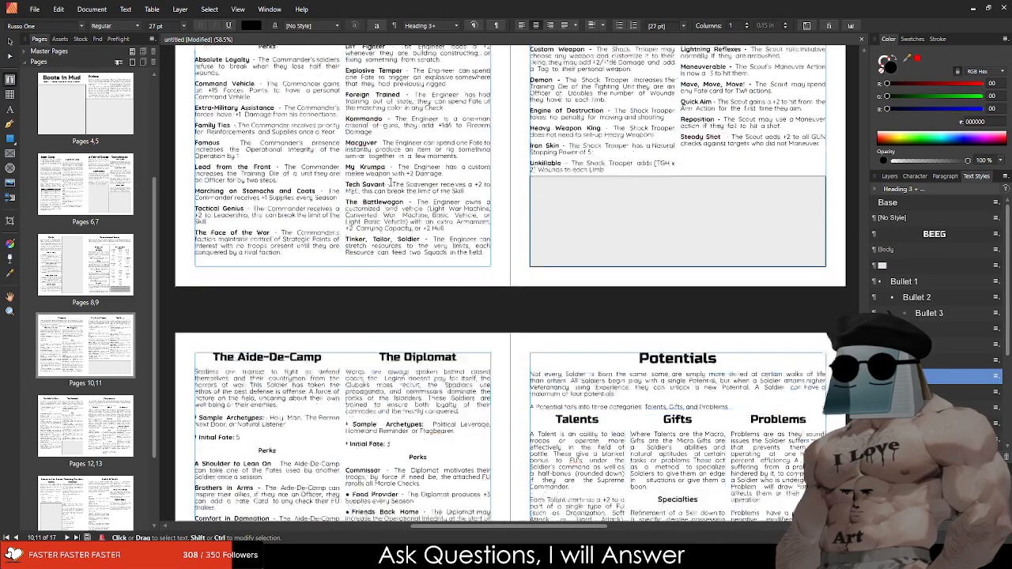
{"action": "scroll", "coordinate": [373, 143], "scroll_direction": "down", "scroll_amount": 10}
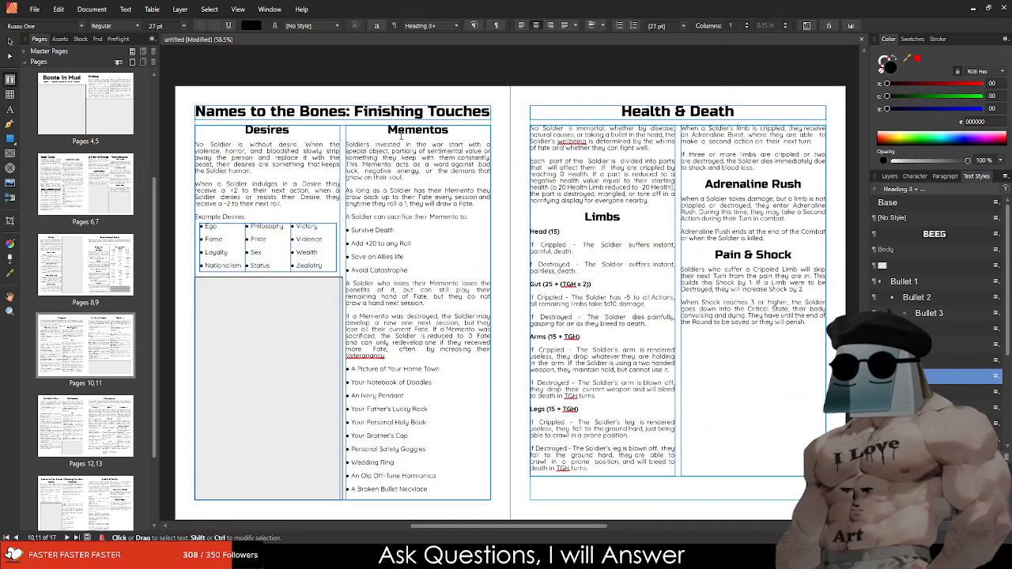
{"action": "left_click", "coordinate": [400, 132]}
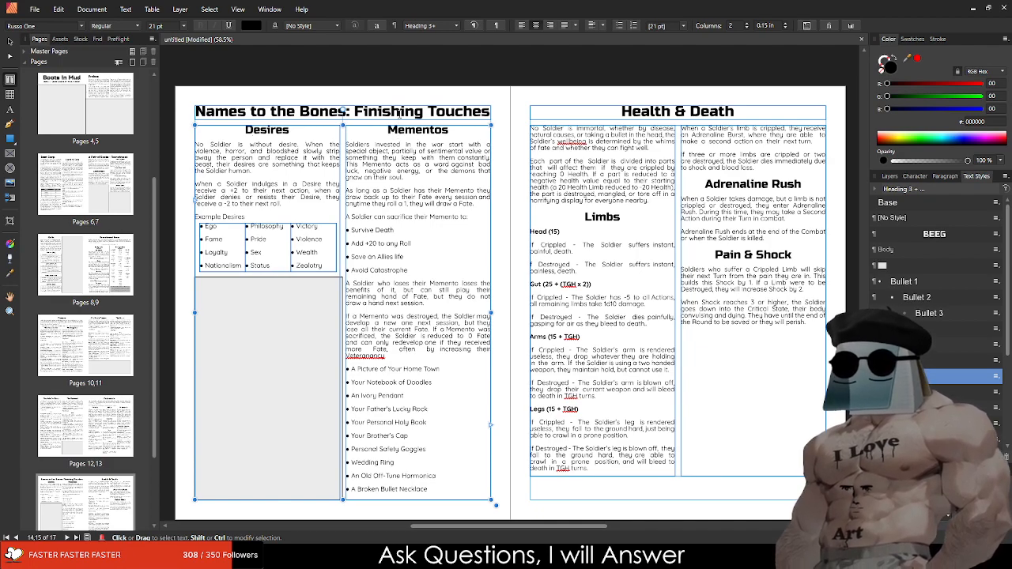
Step: Apply the Heading 2 style to the whole "Names to the Bones: Finishing Touches" title
{"action": "left_click", "coordinate": [400, 113]}
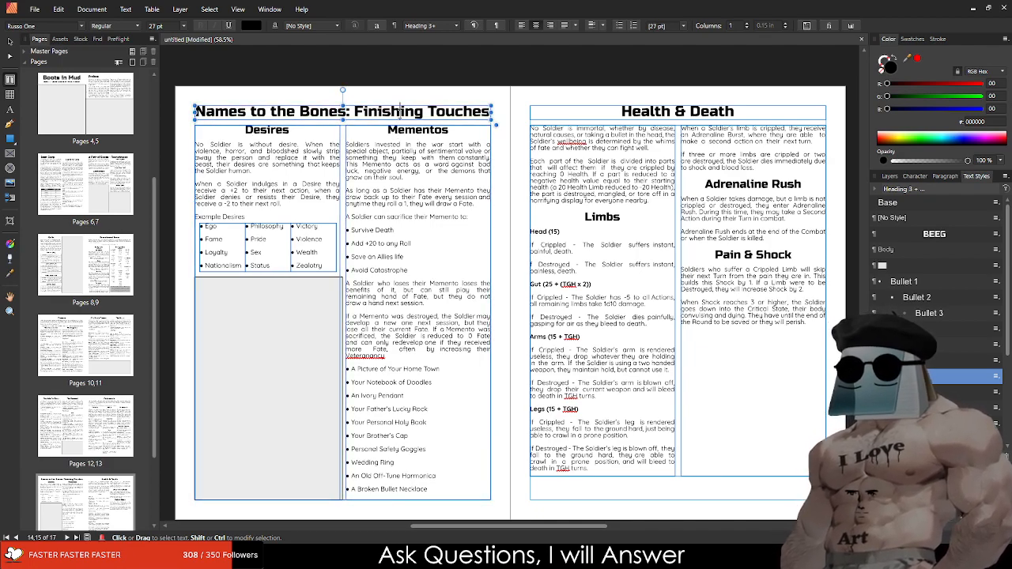
{"action": "double_click", "coordinate": [400, 113]}
{"action": "triple_click", "coordinate": [401, 113]}
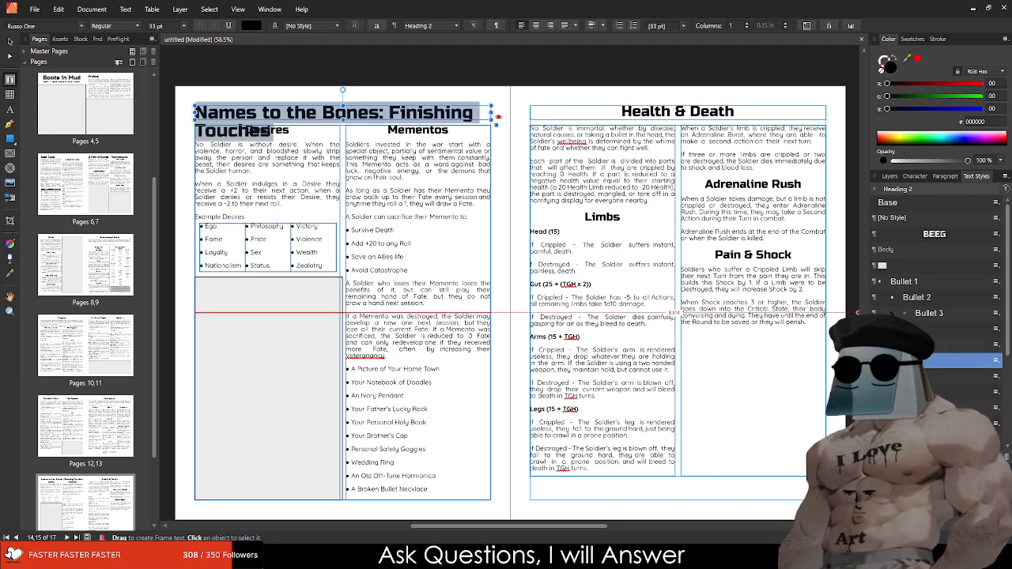
Step: Apply the Heading 3 style to the "Names to the Bones: Finishing Touches" title
{"action": "left_click", "coordinate": [917, 361]}
{"action": "left_click", "coordinate": [917, 376]}
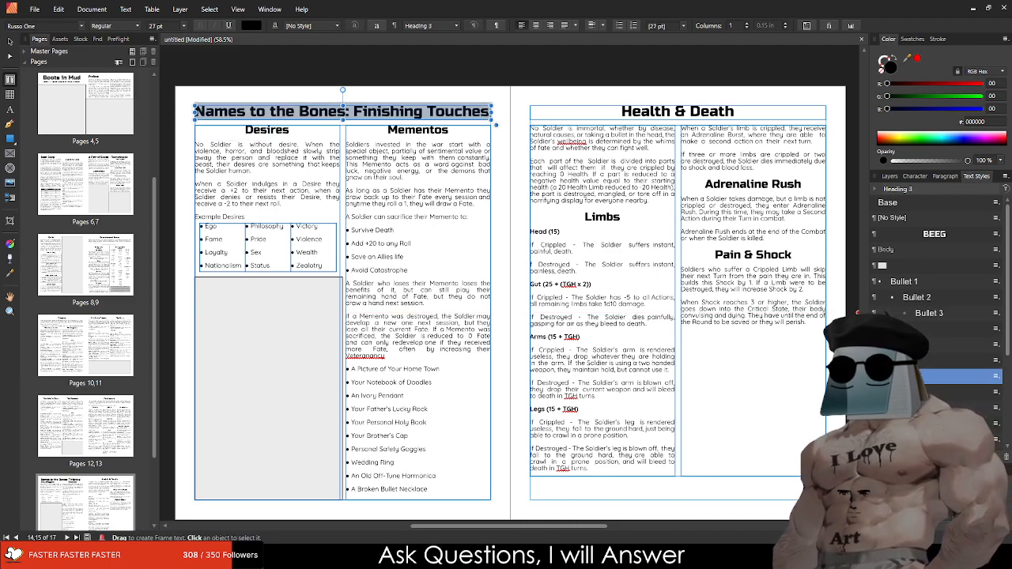
Step: Apply the Heading 4 style to the "Mementos" heading, then format it at 21 pt with centred alignment
{"action": "double_click", "coordinate": [419, 130]}
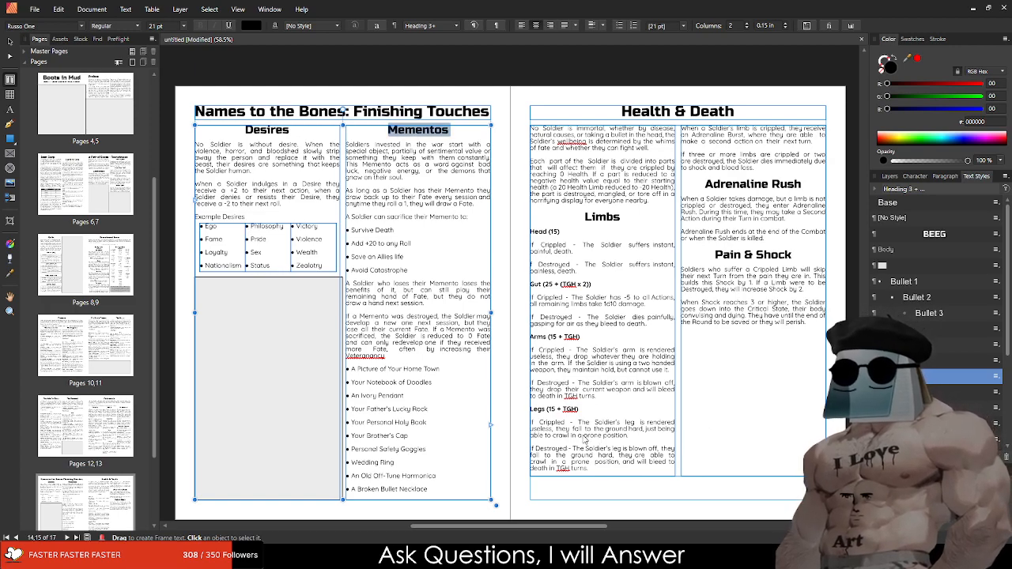
{"action": "left_click", "coordinate": [949, 392]}
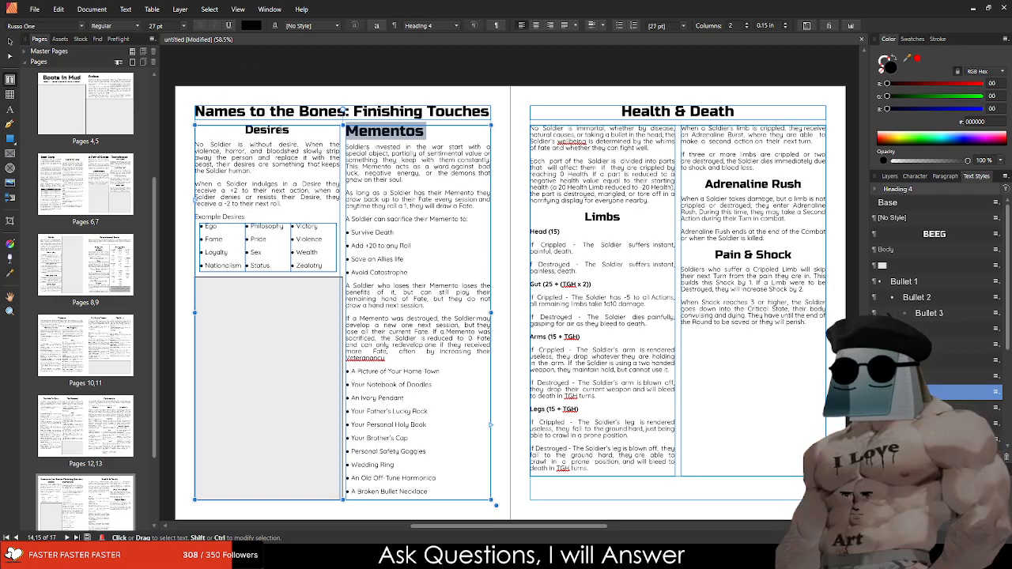
{"action": "left_click", "coordinate": [362, 136]}
{"action": "double_click", "coordinate": [395, 135]}
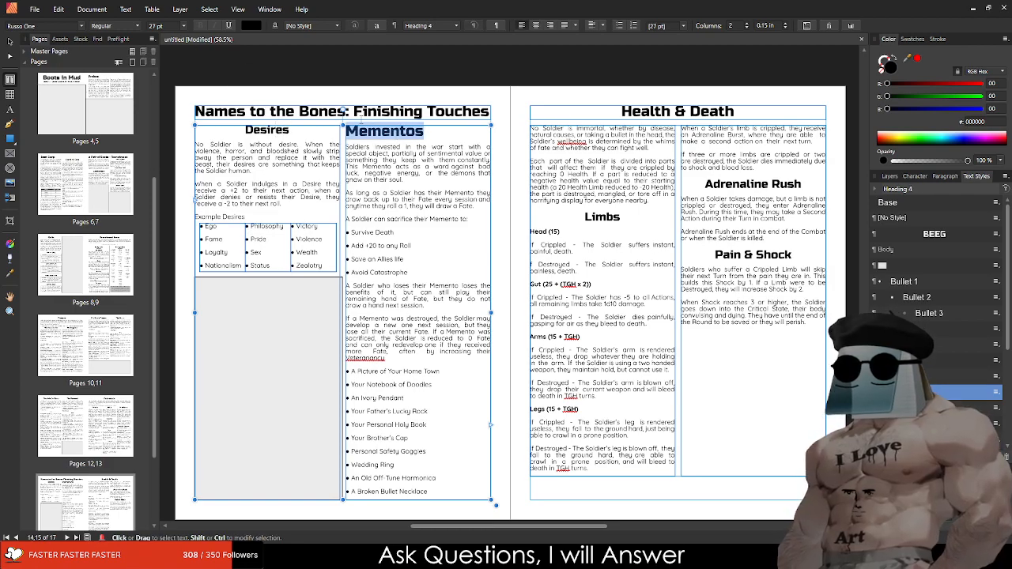
{"action": "left_click", "coordinate": [163, 26]}
{"action": "key", "text": "Return"}
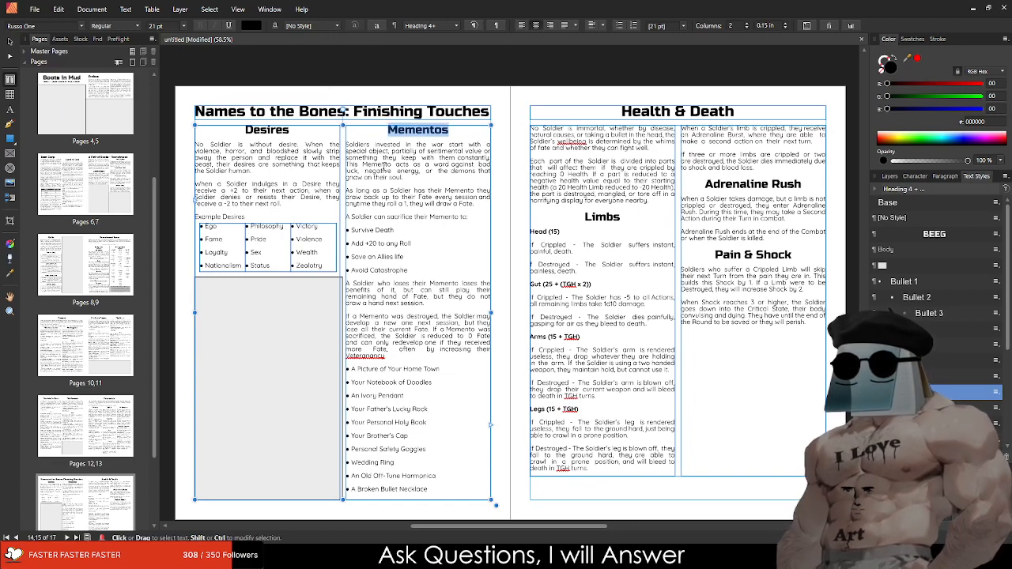
Step: Update the Heading 4 style to match the formatting of the "Mementos" heading
{"action": "double_click", "coordinate": [292, 130]}
{"action": "left_click_drag", "start_coordinate": [296, 130], "coordinate": [300, 130]}
{"action": "left_click_drag", "start_coordinate": [388, 130], "coordinate": [455, 131]}
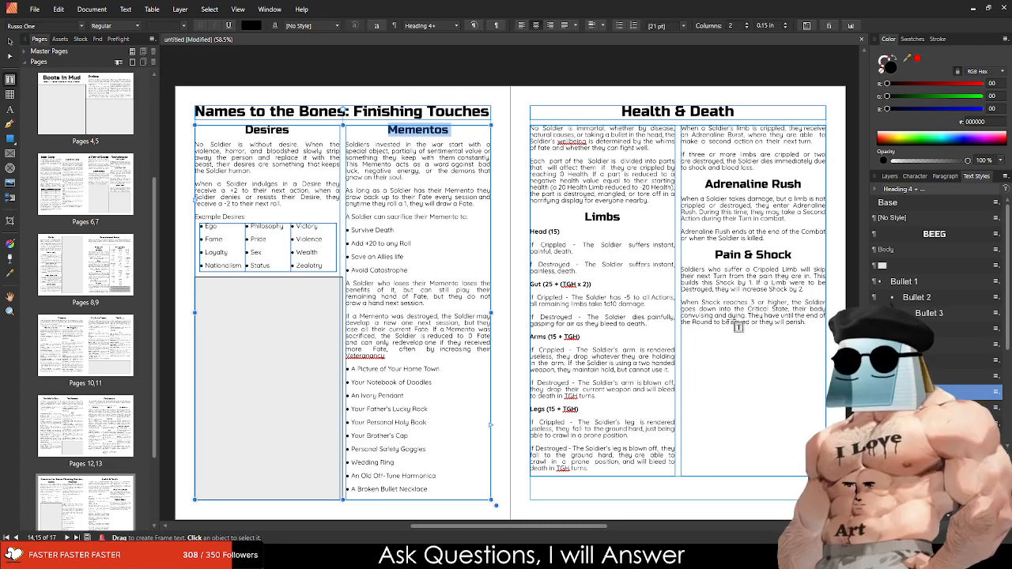
{"action": "key", "text": "Escape"}
{"action": "left_click_drag", "start_coordinate": [232, 125], "coordinate": [251, 125]}
{"action": "key", "text": "ctrl+z"}
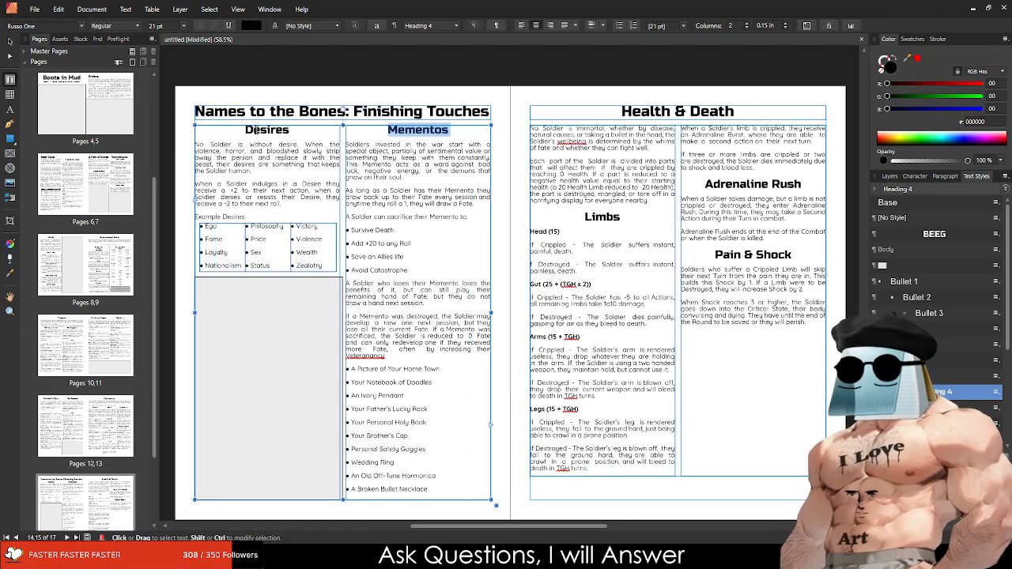
Step: Apply the Heading 4 style to the "Desires", "Limbs", "Adrenaline Rush" and "Pain & Shock" headings
{"action": "double_click", "coordinate": [253, 129]}
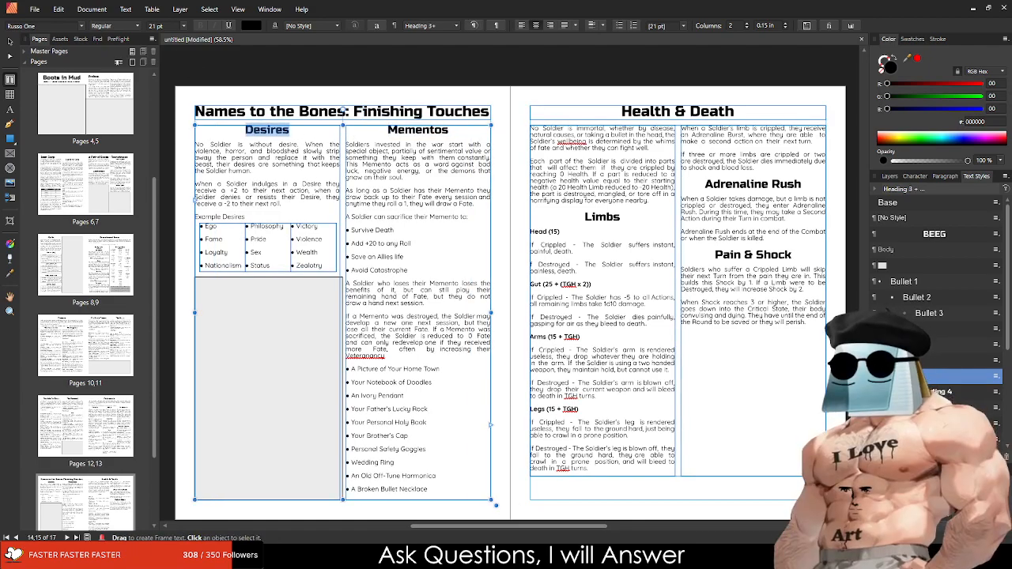
{"action": "double_click", "coordinate": [603, 216]}
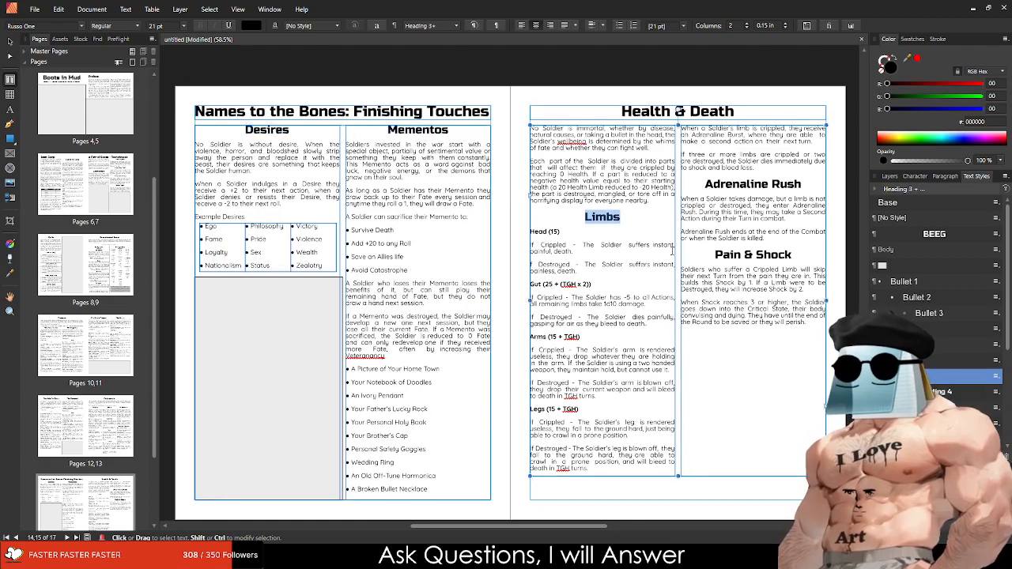
{"action": "left_click_drag", "start_coordinate": [705, 184], "coordinate": [801, 184]}
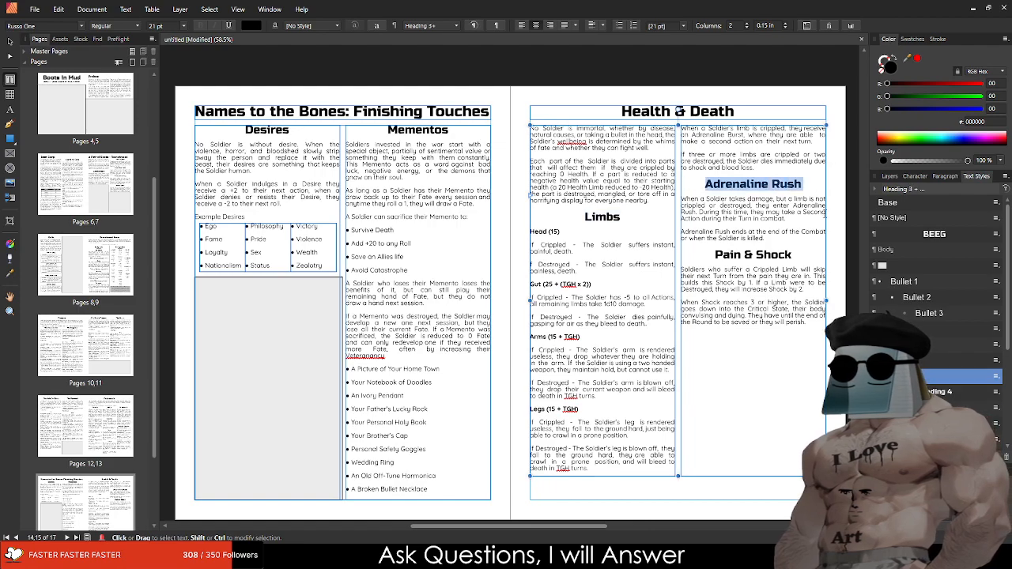
{"action": "left_click_drag", "start_coordinate": [715, 254], "coordinate": [792, 255]}
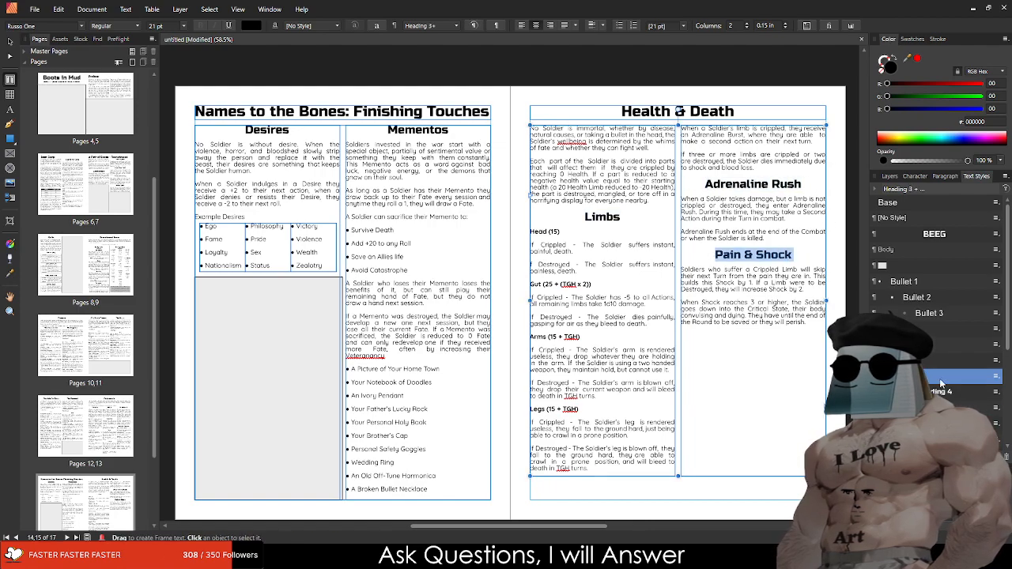
{"action": "left_click", "coordinate": [941, 392]}
Step: Check the text style of the "The Color of Blood" title on pages 16,17
{"action": "scroll", "coordinate": [254, 206], "scroll_direction": "down", "scroll_amount": 5}
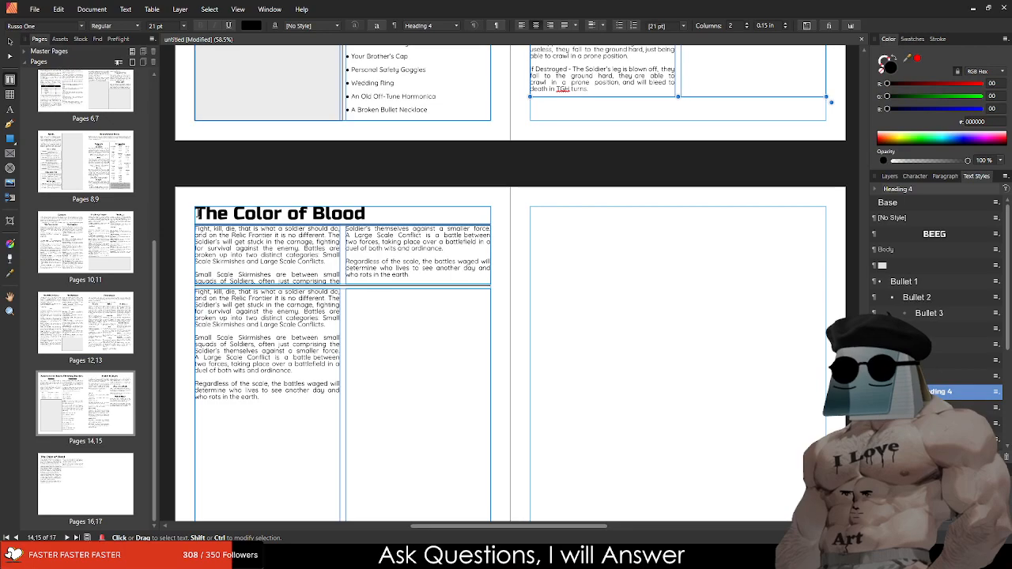
{"action": "left_click_drag", "start_coordinate": [196, 213], "coordinate": [367, 218]}
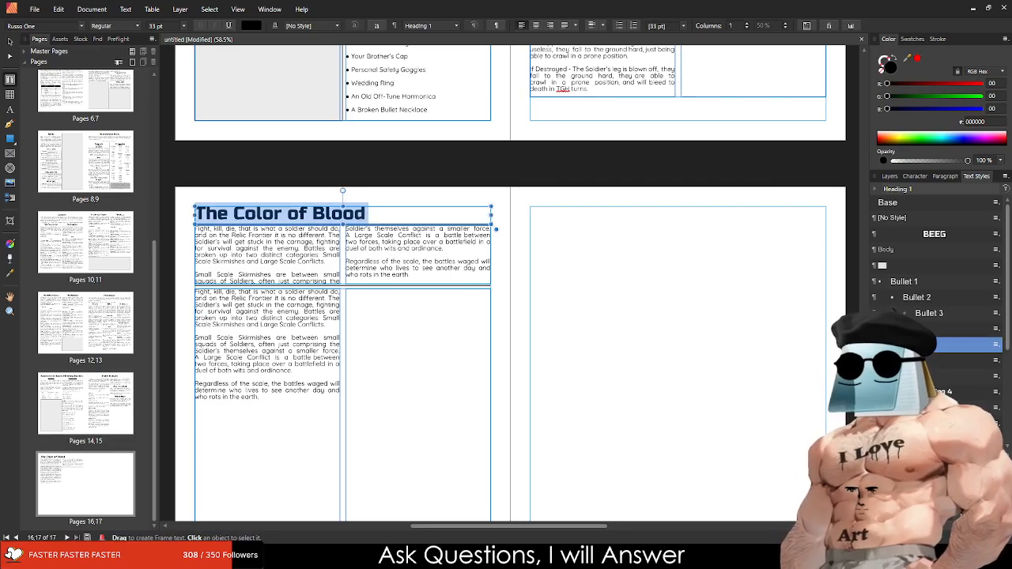
{"action": "scroll", "coordinate": [625, 282], "scroll_direction": "up", "scroll_amount": 8}
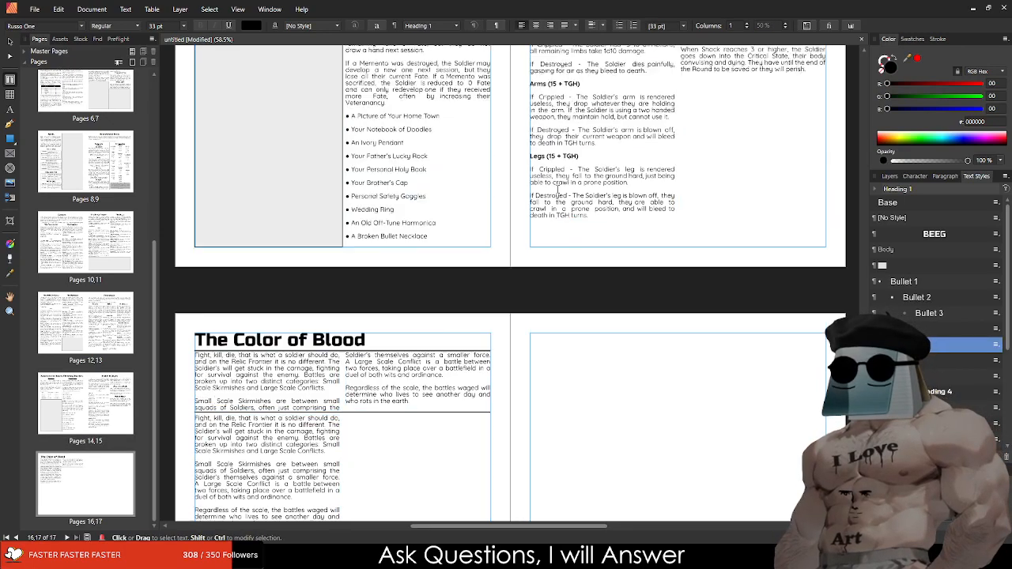
{"action": "scroll", "coordinate": [624, 283], "scroll_direction": "down", "scroll_amount": 8}
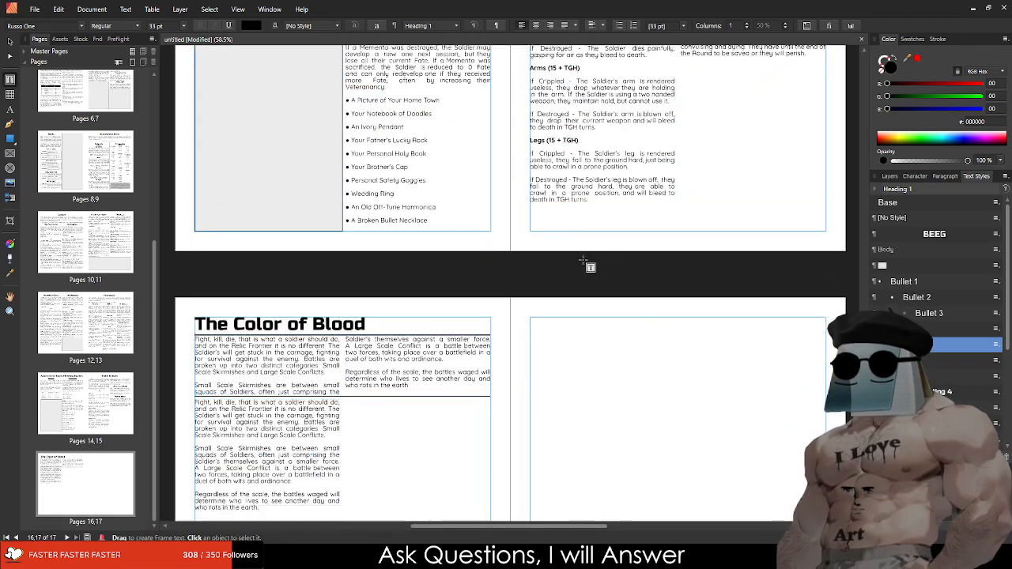
{"action": "scroll", "coordinate": [257, 273], "scroll_direction": "down", "scroll_amount": 2}
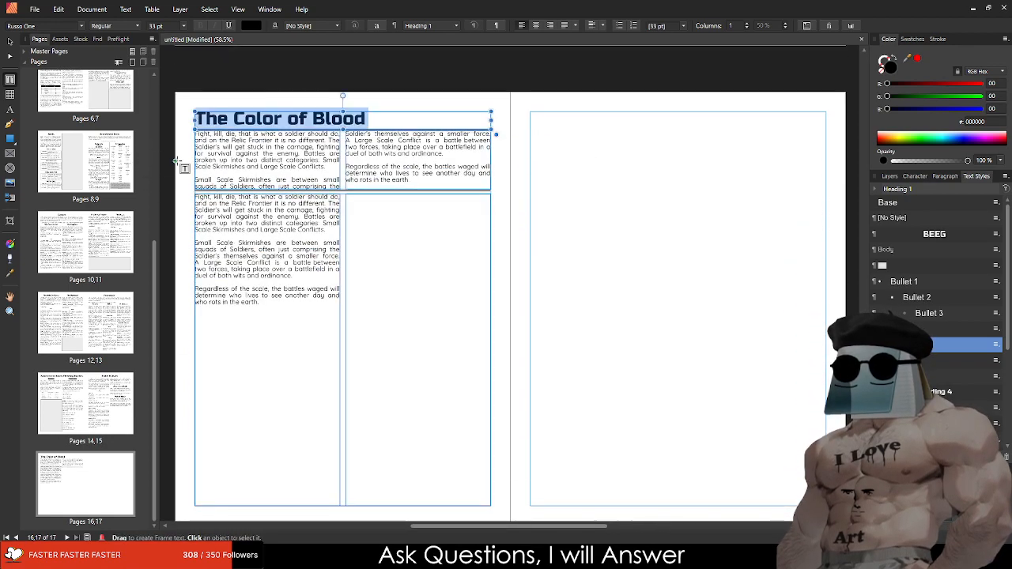
Step: Move the lower two-column text frame on the The Color of Blood page down, leaving room for a heading below the divider line
{"action": "key", "text": "Escape"}
{"action": "left_click_drag", "start_coordinate": [351, 198], "coordinate": [412, 182]}
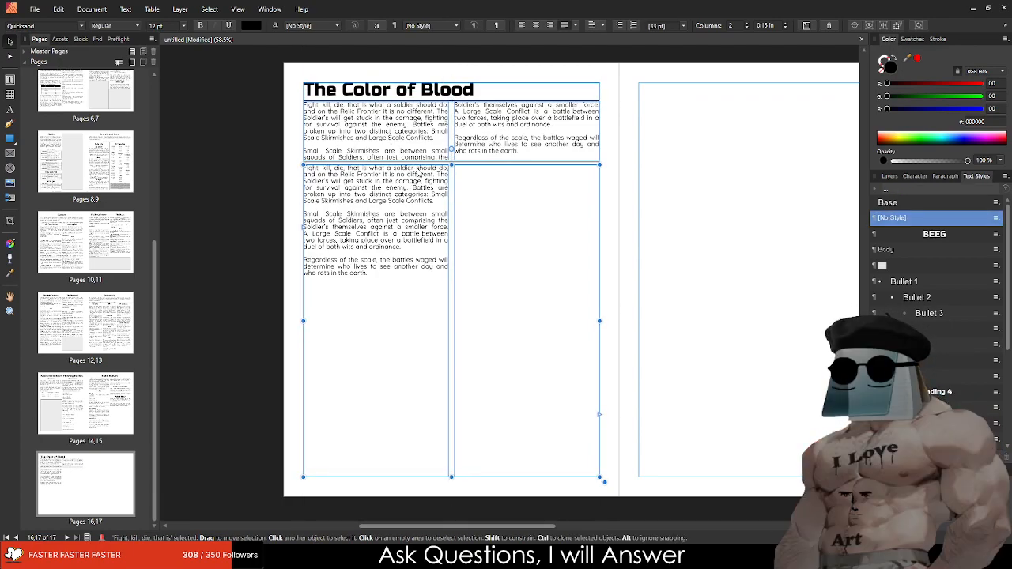
{"action": "left_click", "coordinate": [420, 164]}
{"action": "scroll", "coordinate": [419, 165], "scroll_direction": "up", "scroll_amount": 6}
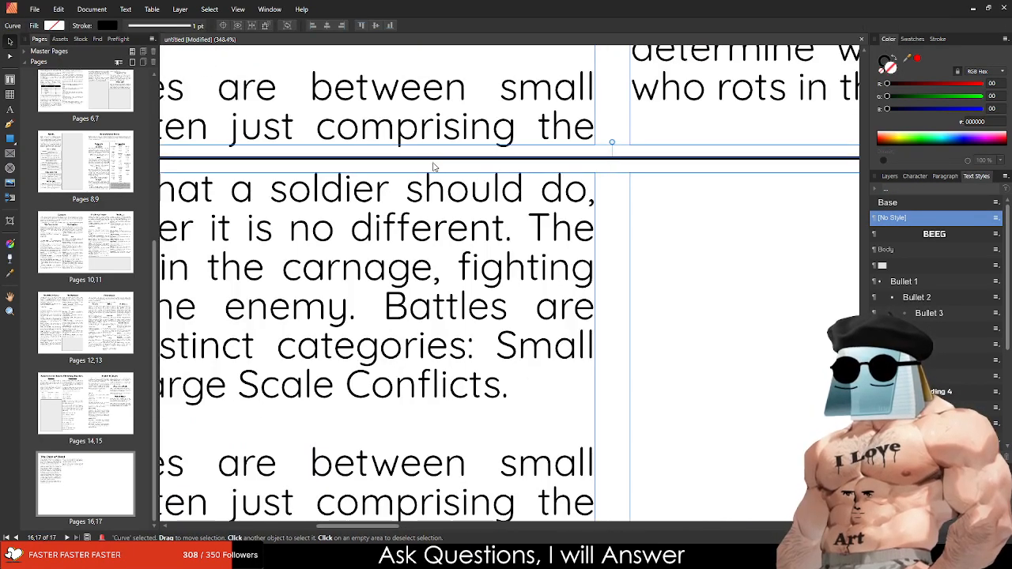
{"action": "scroll", "coordinate": [432, 160], "scroll_direction": "down", "scroll_amount": 4}
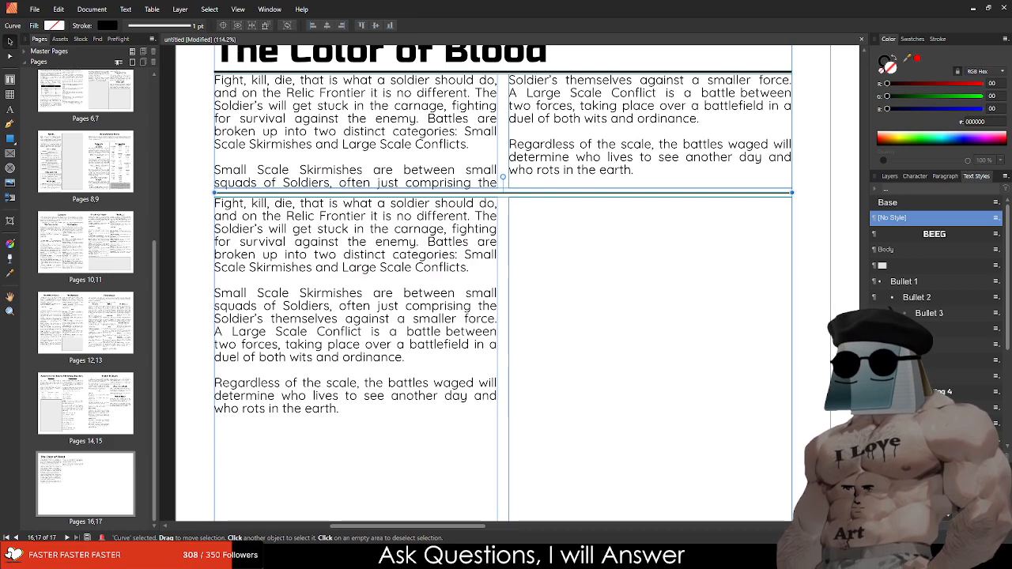
{"action": "left_click_drag", "start_coordinate": [388, 254], "coordinate": [388, 309]}
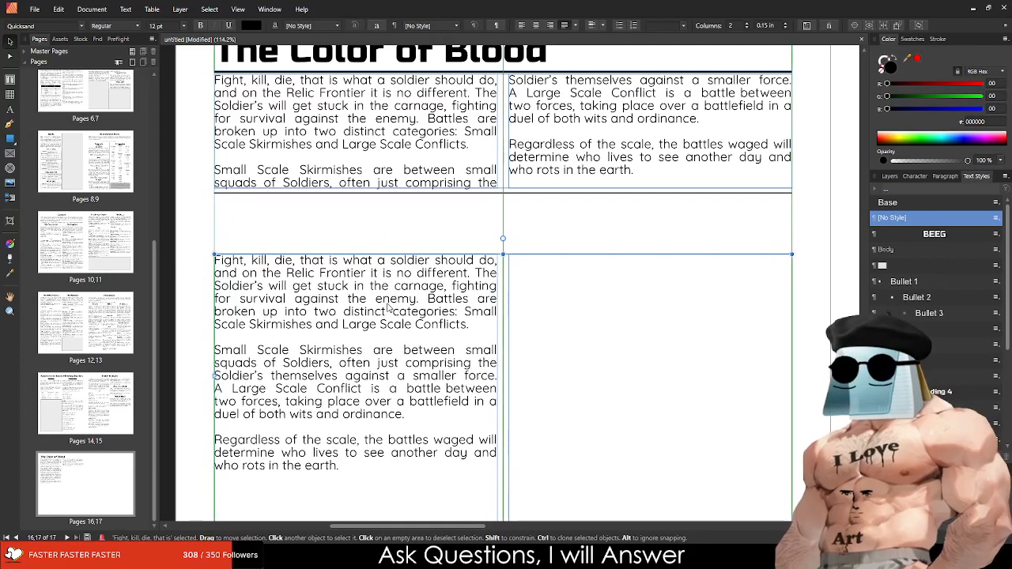
Step: Duplicate the "The Color of Blood" title frame just below the second divider line and change its text to "Skirmishes"
{"action": "scroll", "coordinate": [389, 308], "scroll_direction": "up", "scroll_amount": 2}
{"action": "left_click", "coordinate": [377, 111]}
{"action": "left_click_drag", "start_coordinate": [377, 112], "coordinate": [372, 273]}
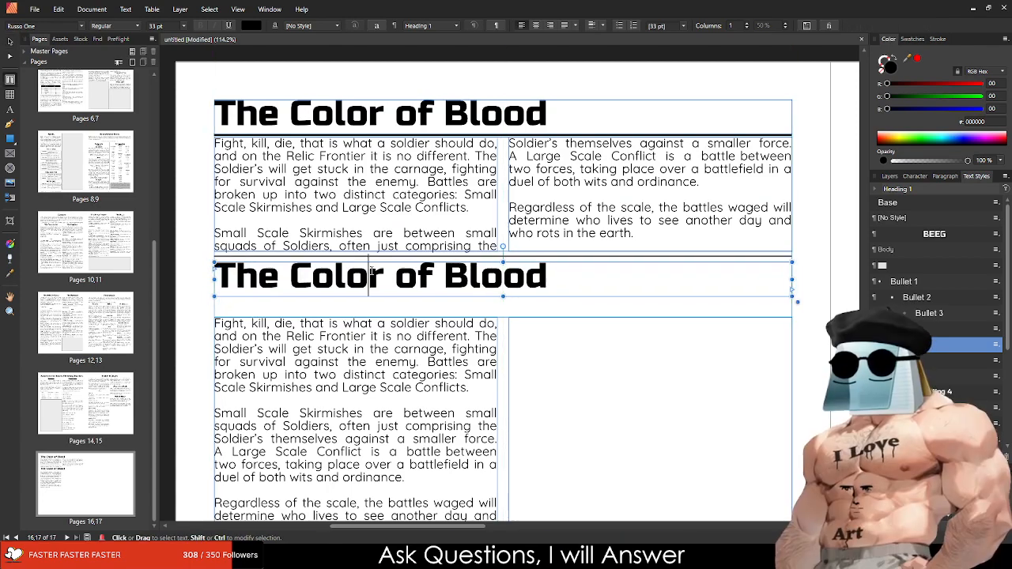
{"action": "triple_click", "coordinate": [372, 273]}
{"action": "type", "text": "Skirmis"}
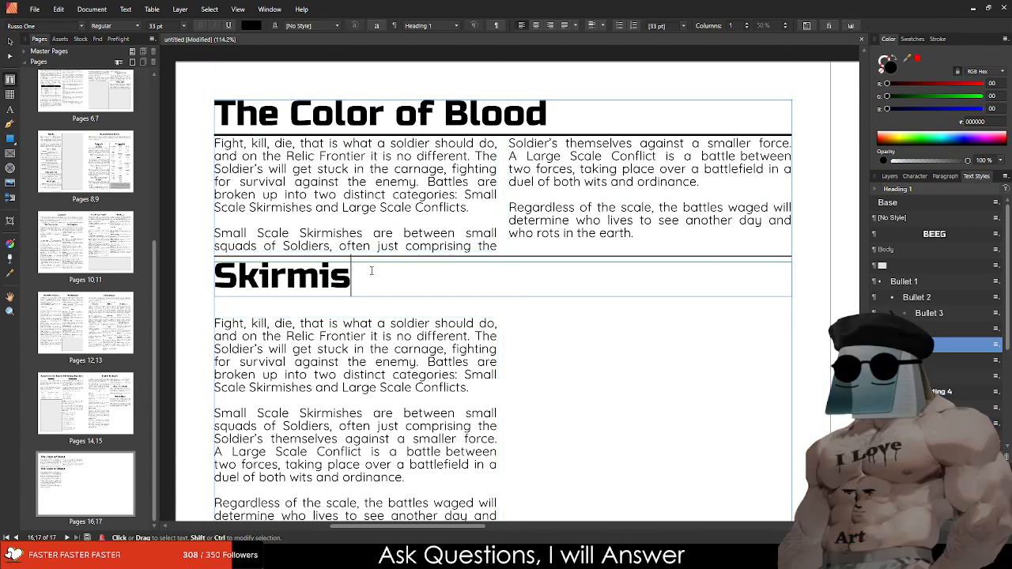
{"action": "type", "text": "hes"}
{"action": "key", "text": "Escape"}
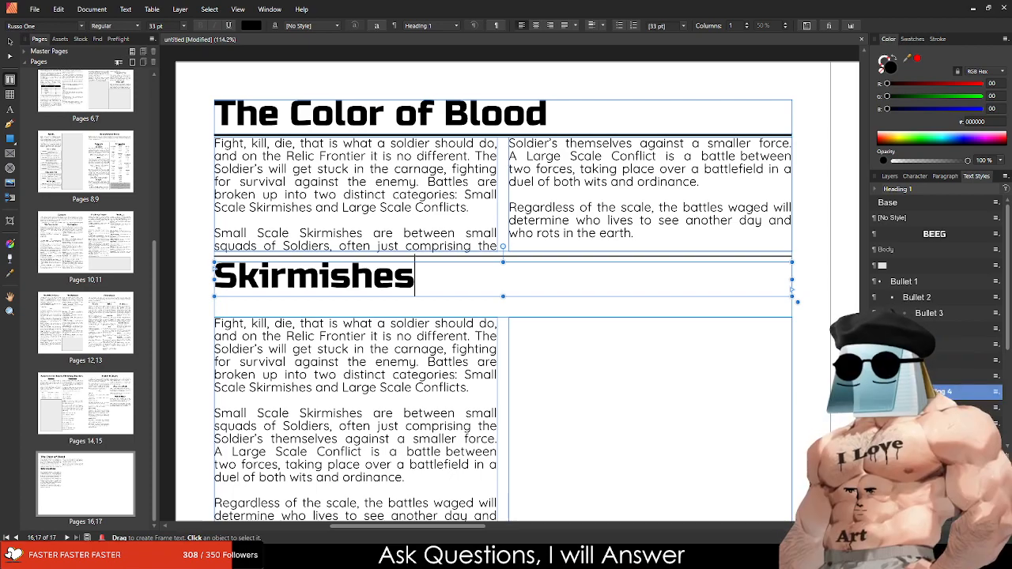
Step: Apply the Heading 4 style to "Skirmishes" and shorten its frame to a height of about 0.31 in
{"action": "left_click", "coordinate": [965, 392]}
{"action": "left_click_drag", "start_coordinate": [503, 297], "coordinate": [502, 288]}
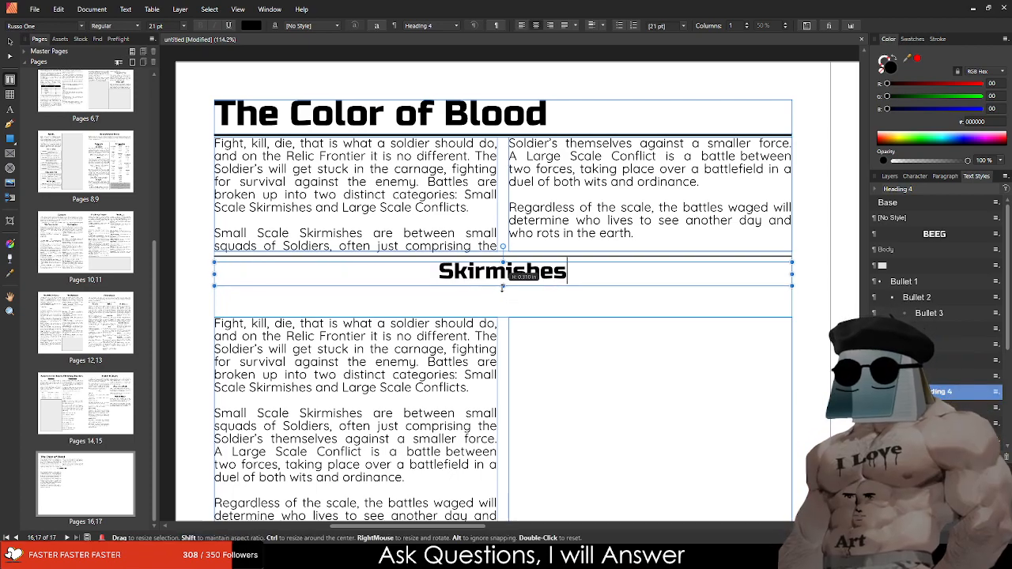
Step: Move the lower two-column text frame up to sit directly beneath the "Skirmishes" heading
{"action": "left_click", "coordinate": [508, 319]}
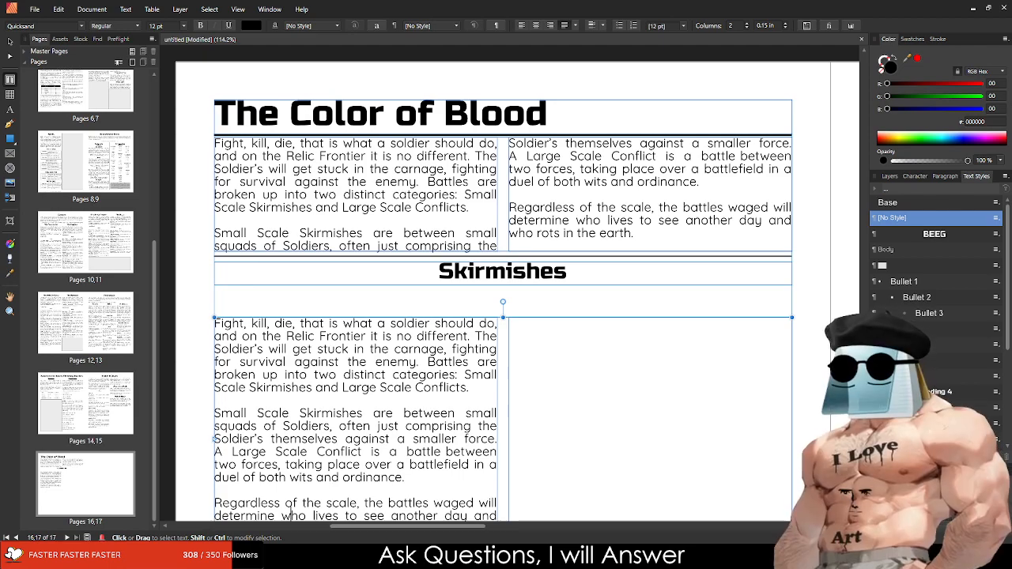
{"action": "key", "text": "v"}
{"action": "left_click_drag", "start_coordinate": [431, 355], "coordinate": [431, 328]}
{"action": "scroll", "coordinate": [430, 327], "scroll_direction": "down", "scroll_amount": 4}
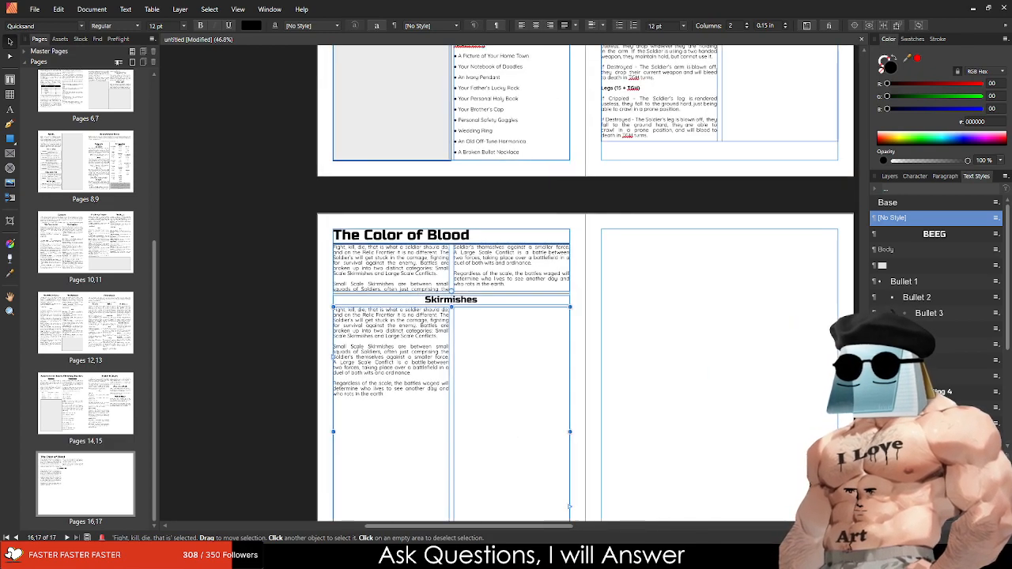